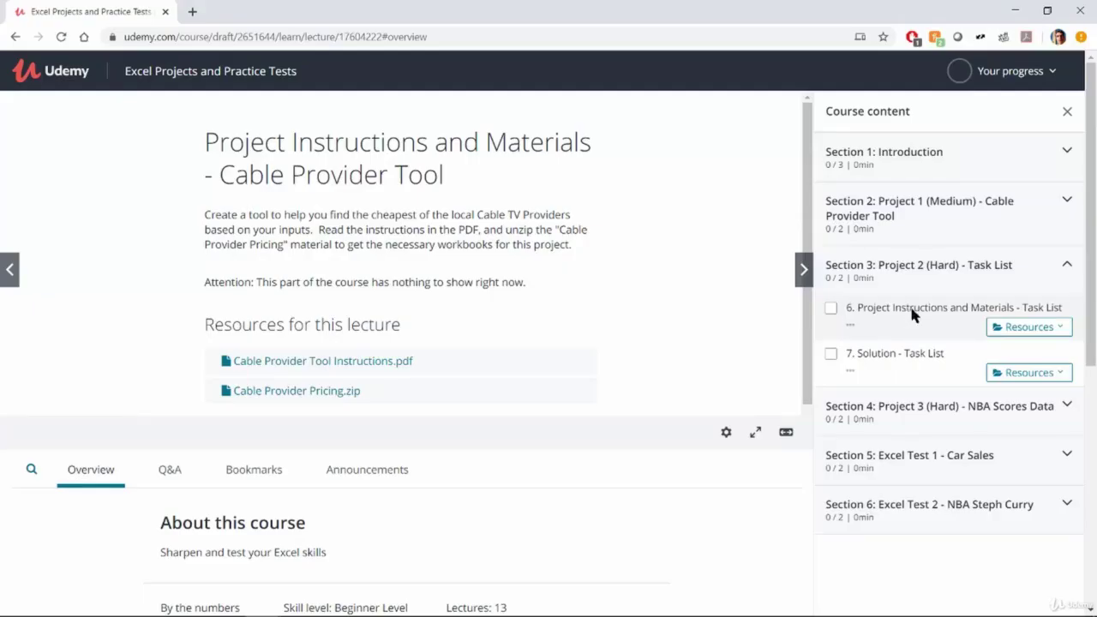
Step: Download Task List Materials.zip and Task List Instructions.pdf from lecture 6, Project Instructions and Materials - Task List
left_click(914, 315)
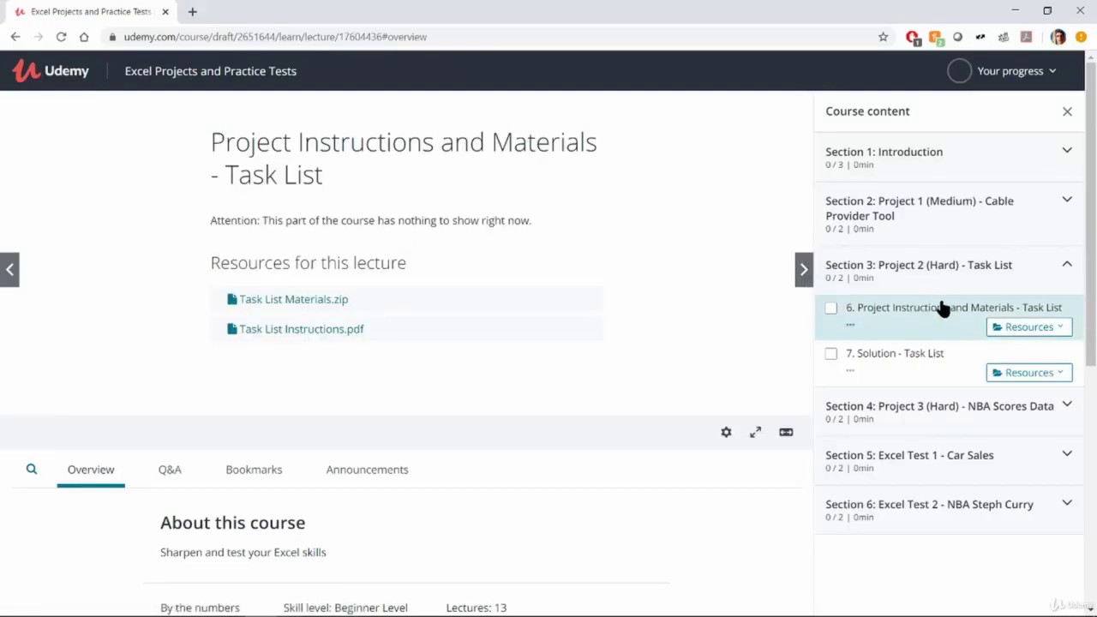
left_click(342, 307)
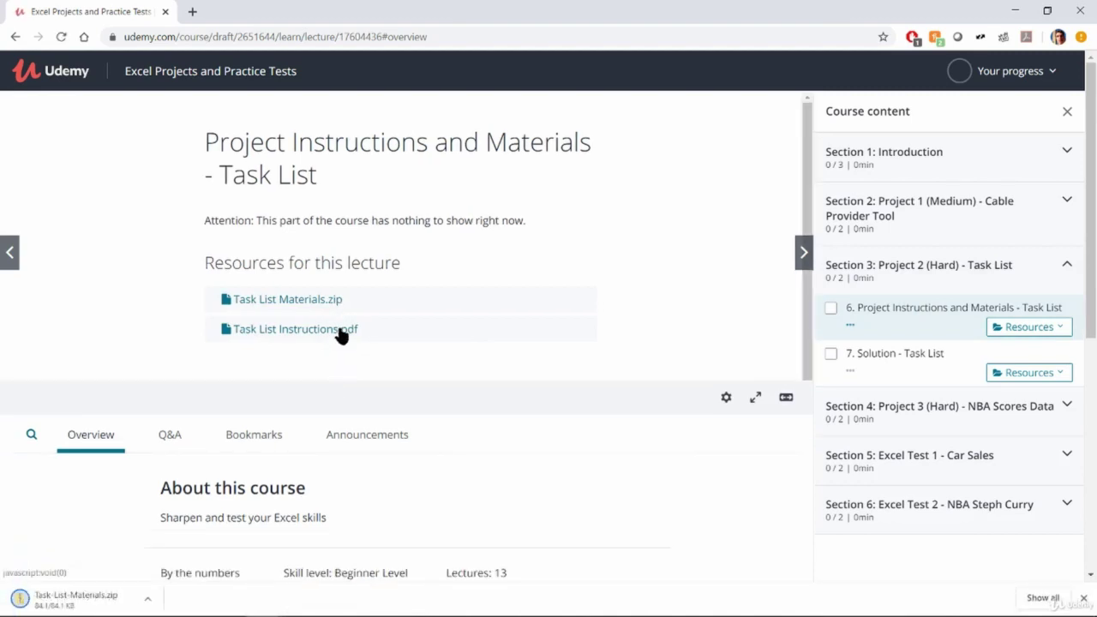
left_click(341, 330)
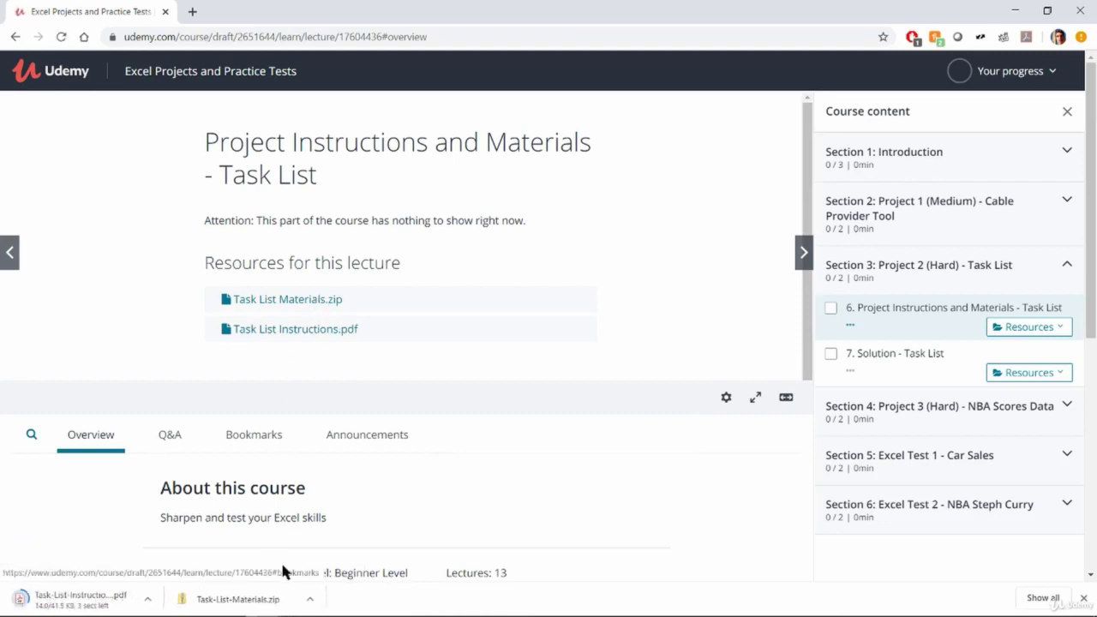
Step: Move the downloaded Task-List-Materials archive and Task-List-Instructions PDF from Downloads into the Documents > Task List folder
left_click(309, 600)
left_click(386, 549)
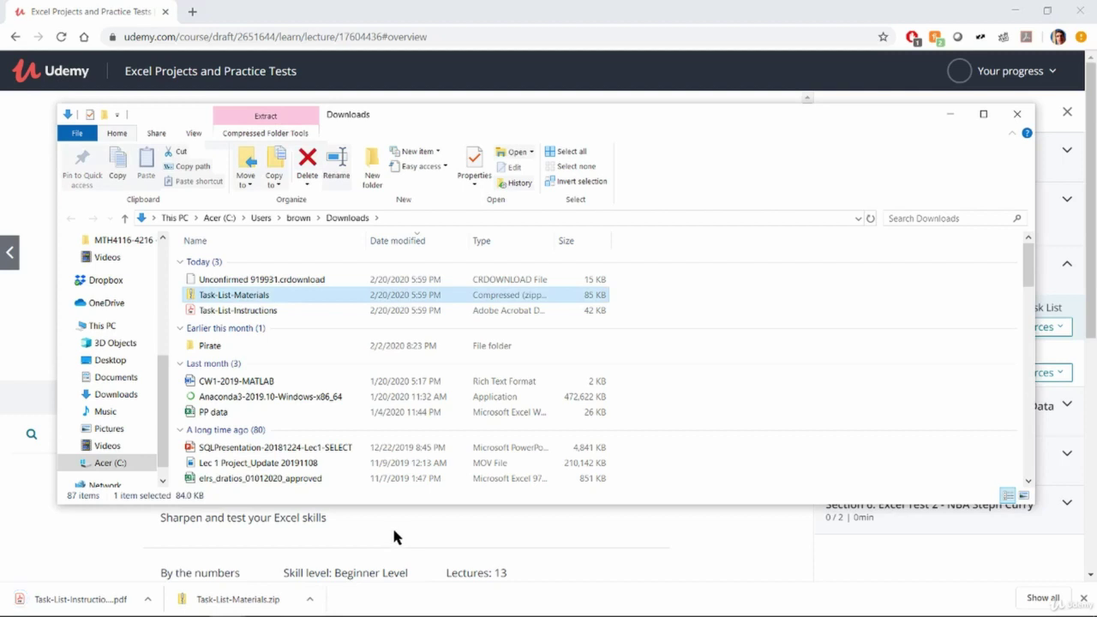
left_click(277, 312, "ctrl")
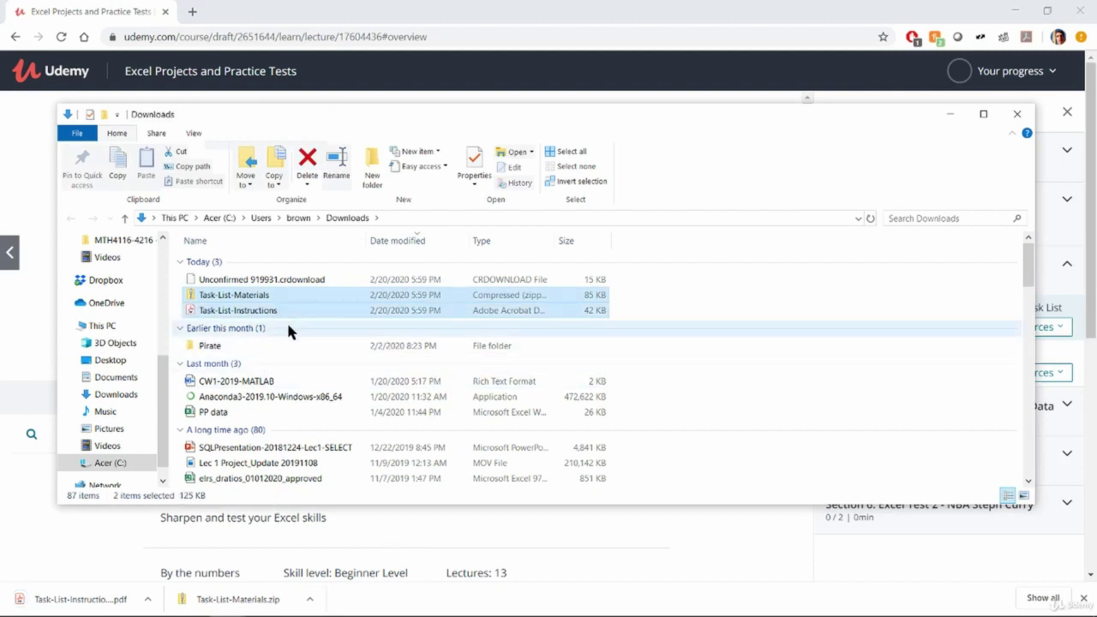
key("ctrl+c")
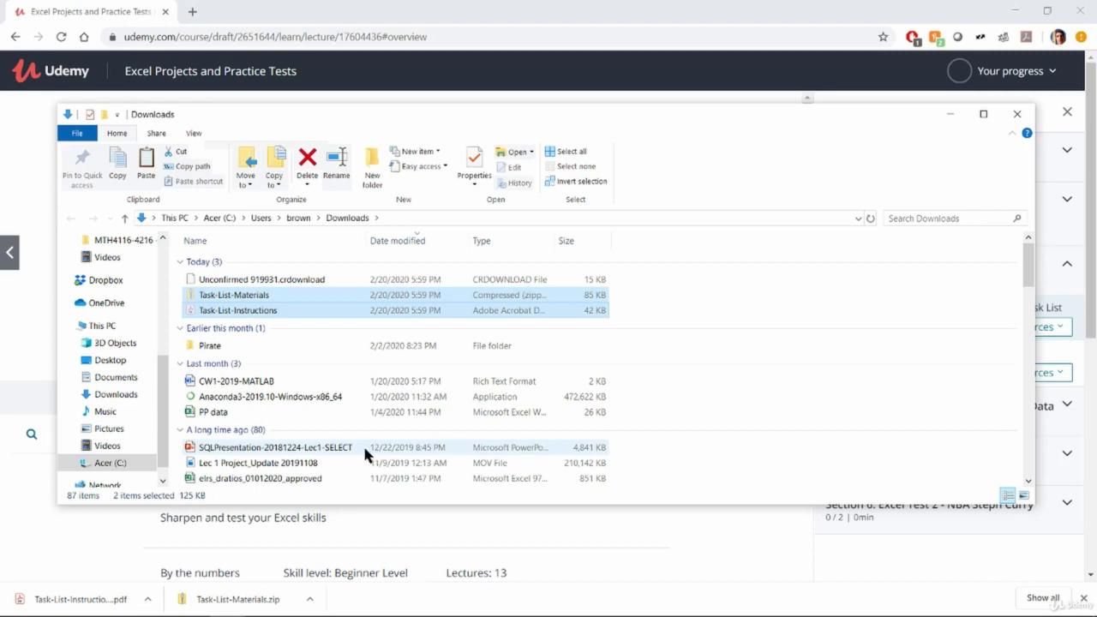
mouse_move(449, 614)
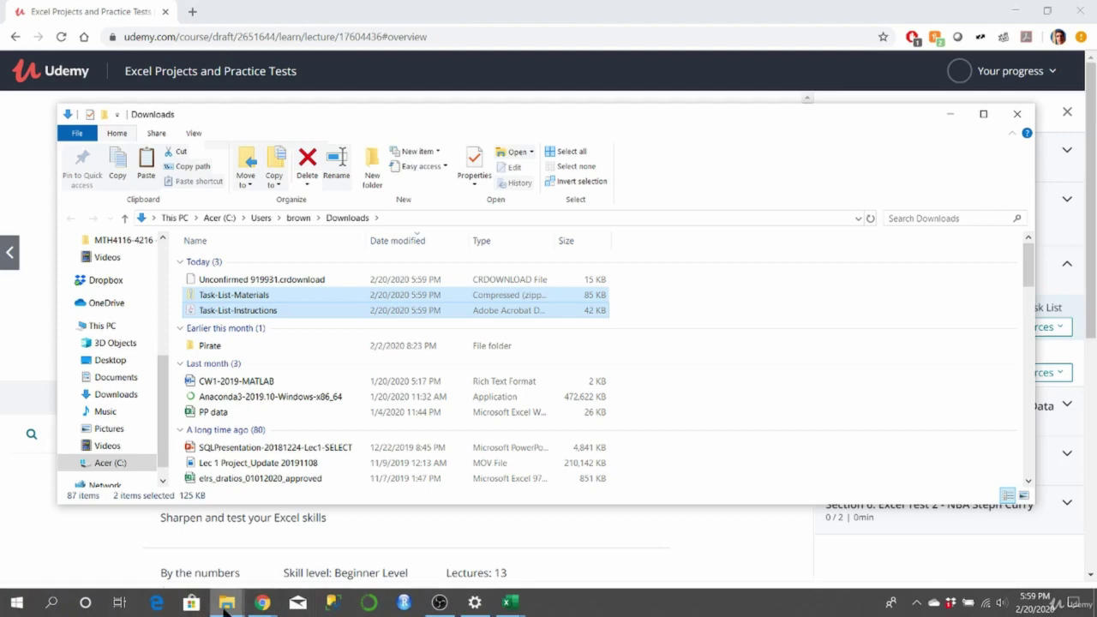
mouse_move(225, 604)
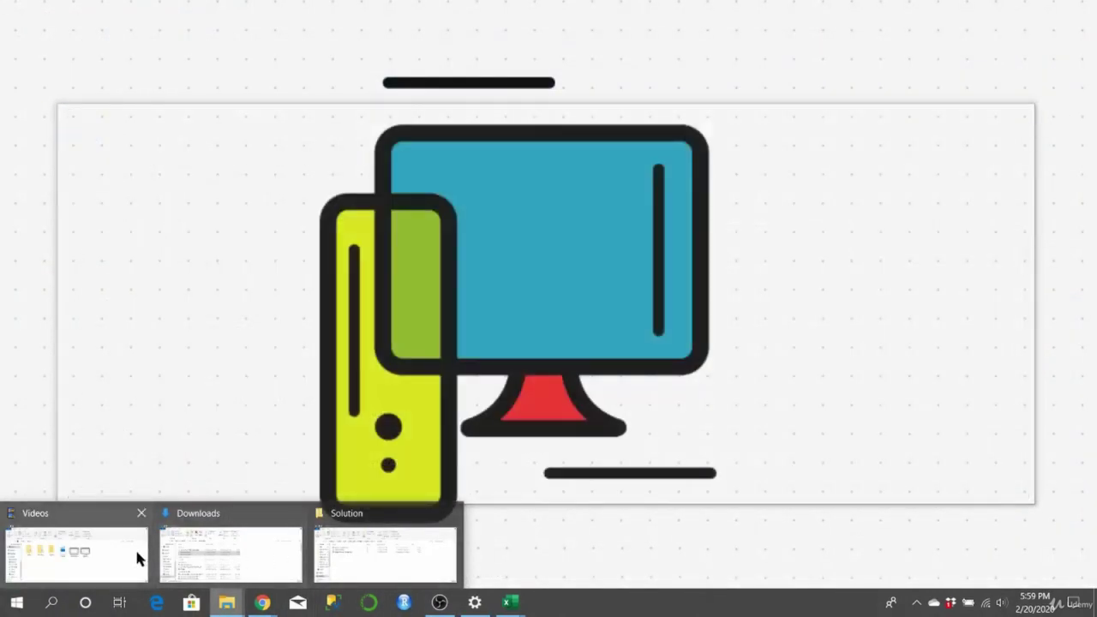
left_click(230, 555)
left_click_drag(531, 276, 387, 195)
left_click(410, 127)
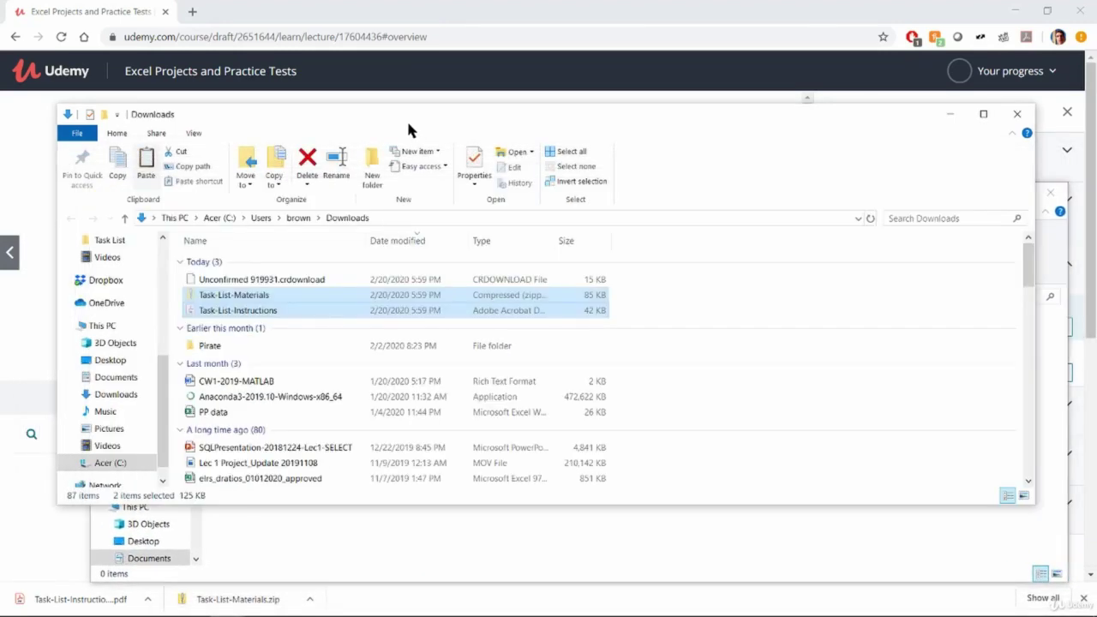
left_click(345, 542)
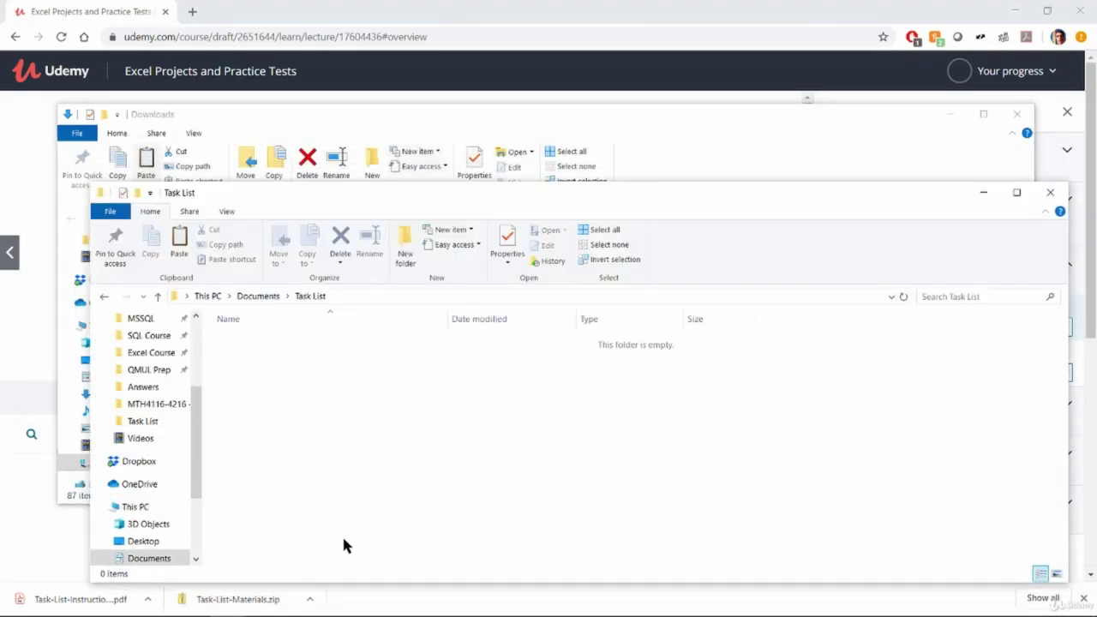
key("ctrl+v")
left_click(386, 439)
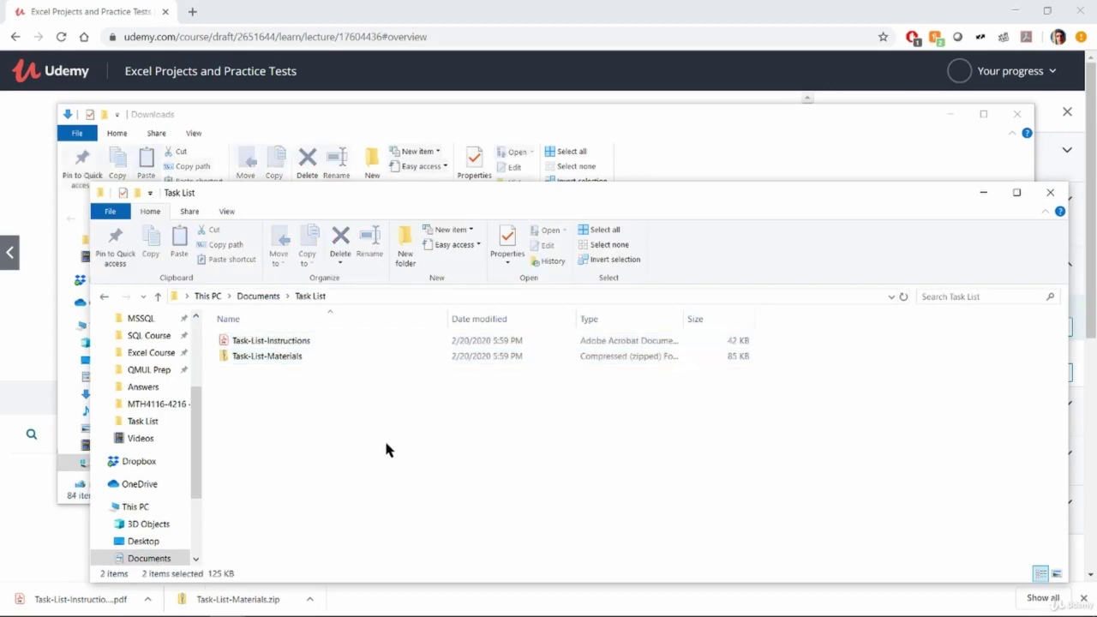
Step: Extract the Task-List-Materials archive inside the Task List folder
right_click(296, 361)
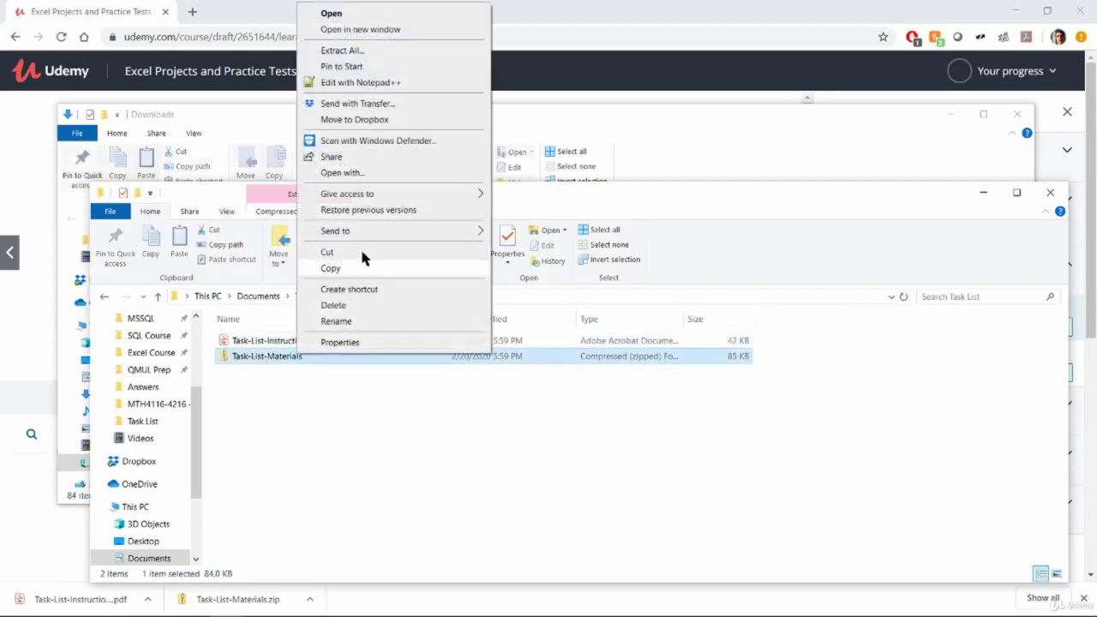
left_click(385, 50)
left_click(648, 460)
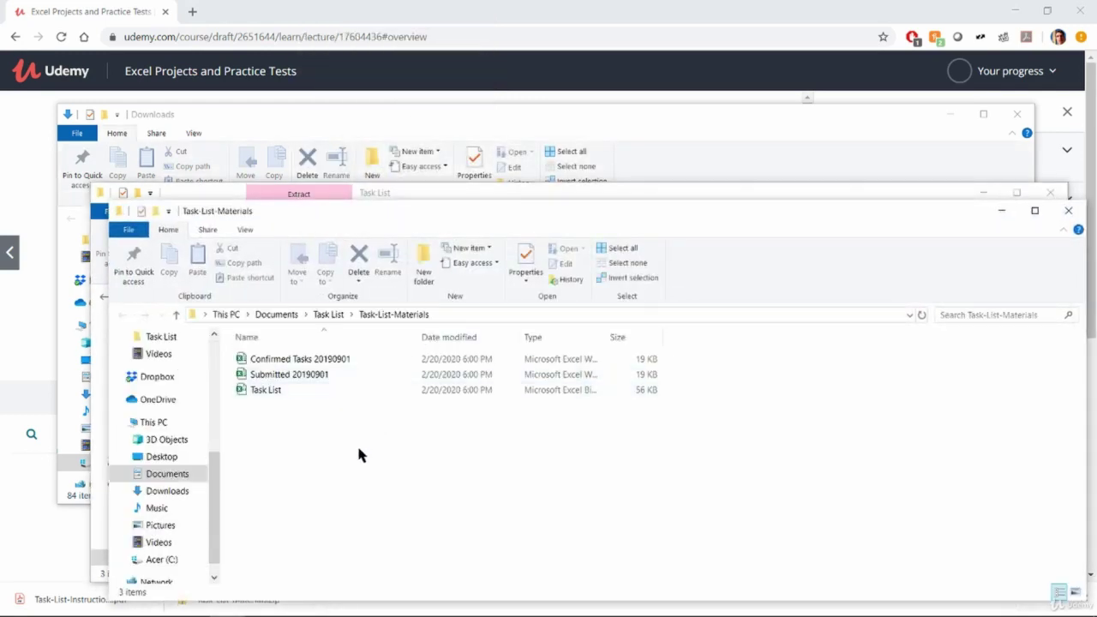
Step: Move the three extracted workbooks from the Task-List-Materials folder up into the Task List folder
left_click_drag(358, 448, 363, 346)
left_click(509, 199)
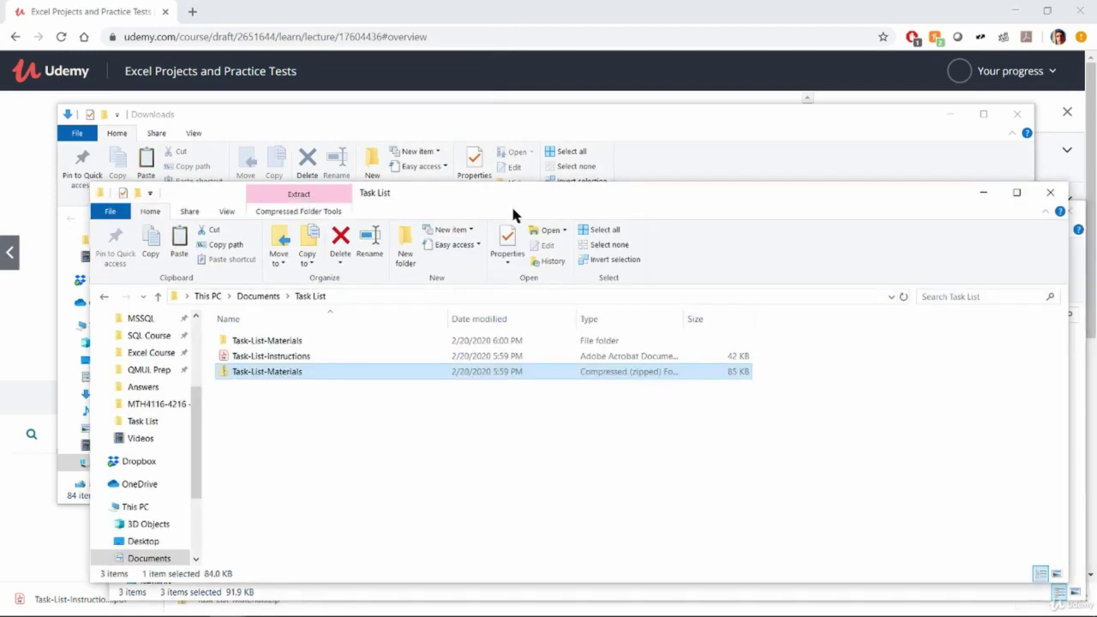
left_click(460, 449)
key("ctrl+v")
left_click(375, 462)
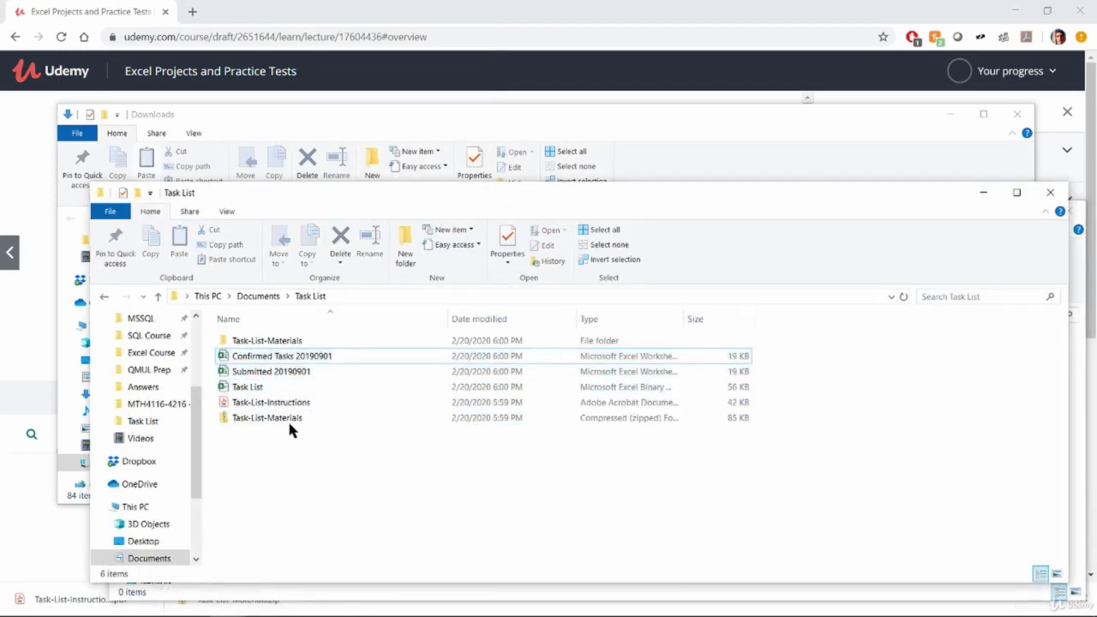
Step: Delete the Task-List-Materials archive and the emptied extracted folder, and close the extra File Explorer window
left_click(290, 419)
left_click(354, 340, "ctrl")
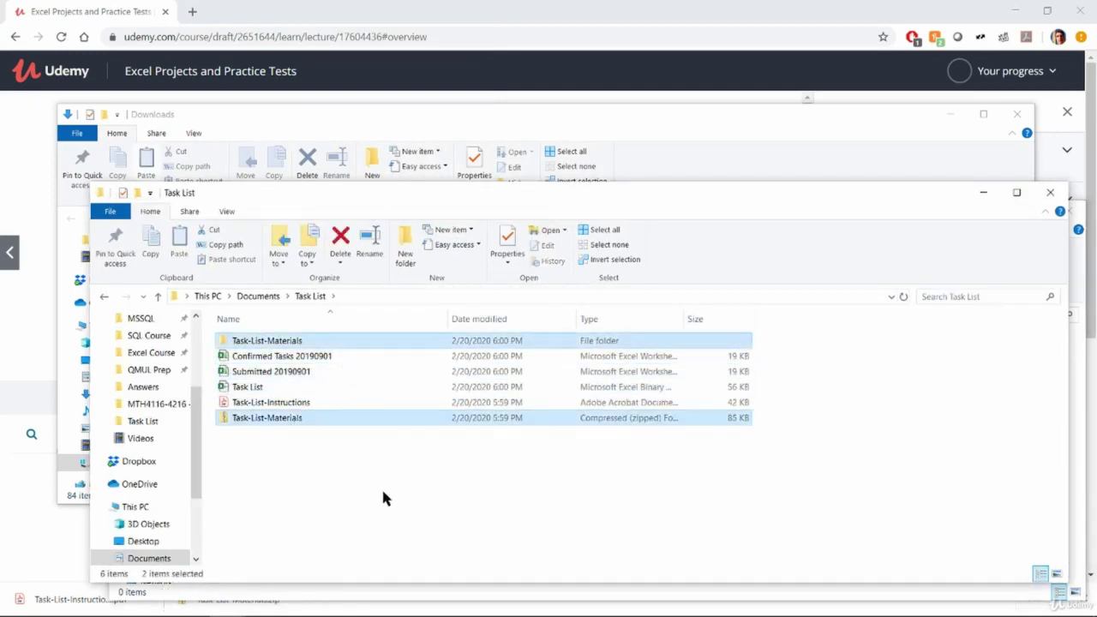
key("Delete")
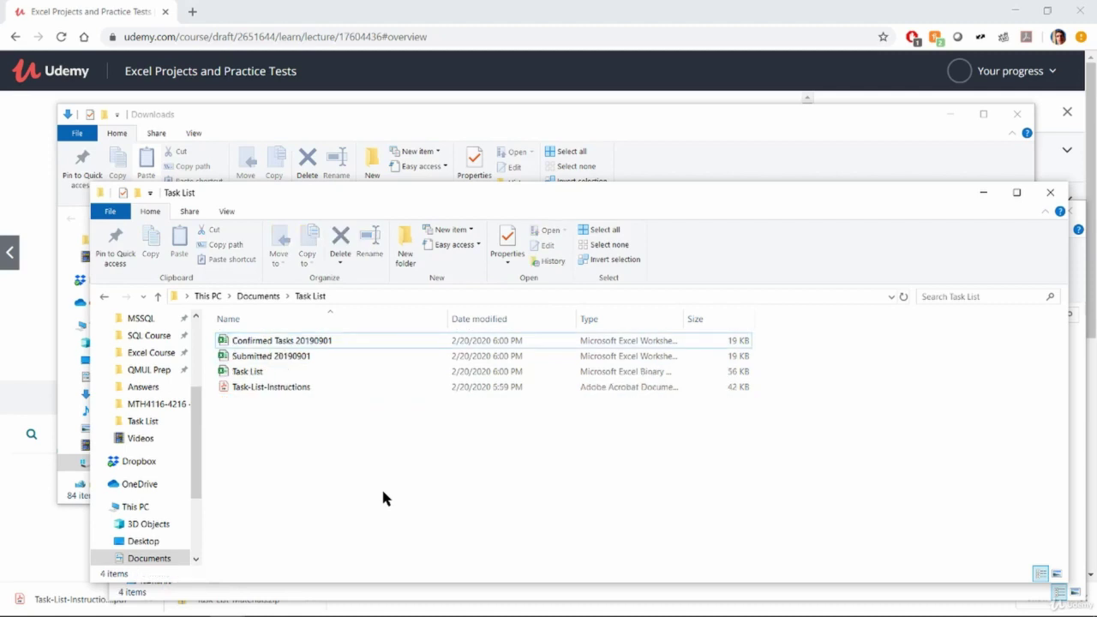
left_click_drag(324, 469, 286, 442)
left_click(1076, 275)
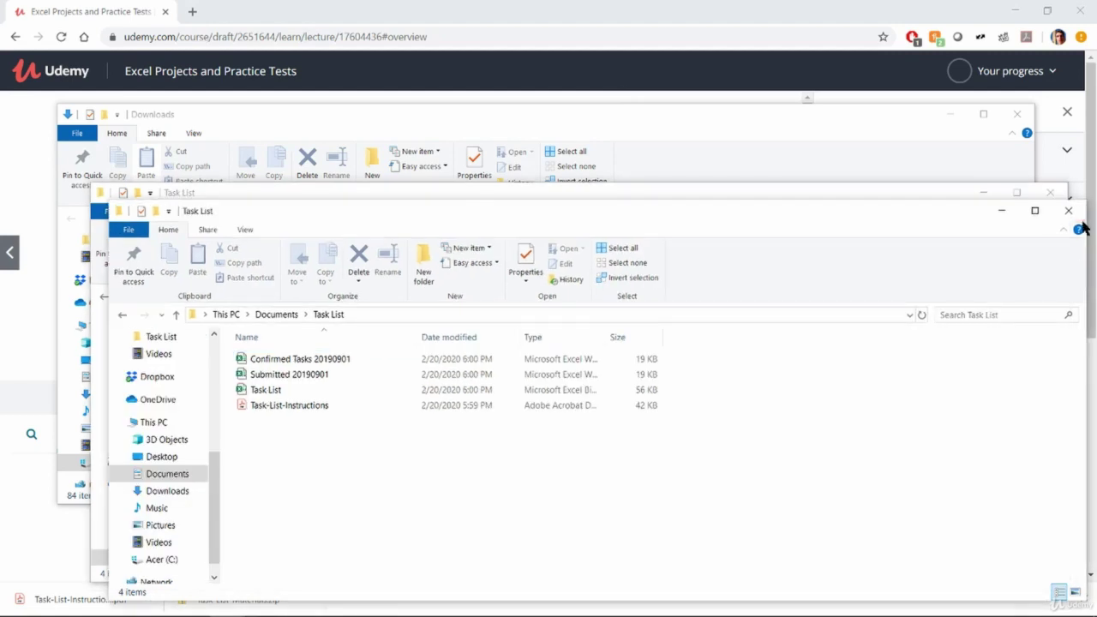
left_click(1076, 215)
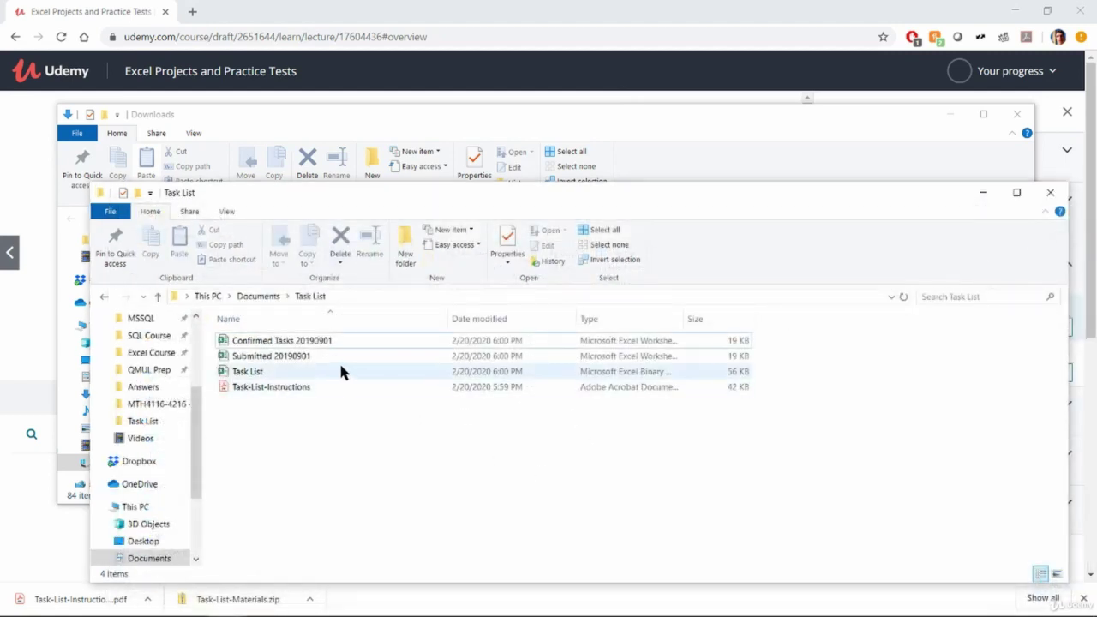
Step: Open the Task-List-Instructions PDF and read the description of Task List.xlsb and its two source files
left_click(315, 390)
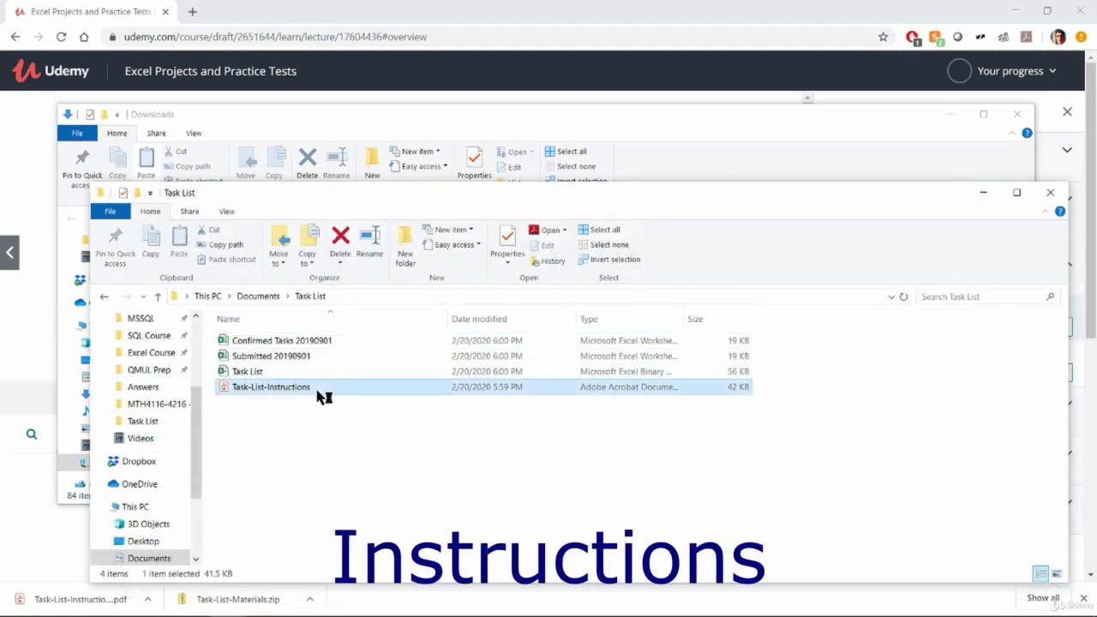
double_click(317, 390)
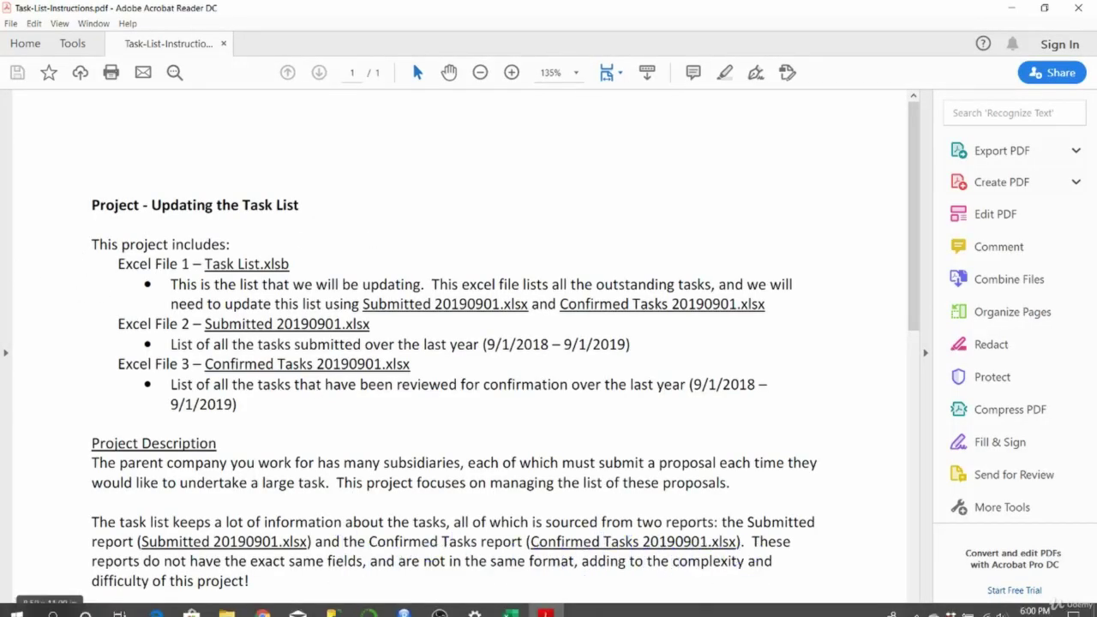
key("alt+Tab")
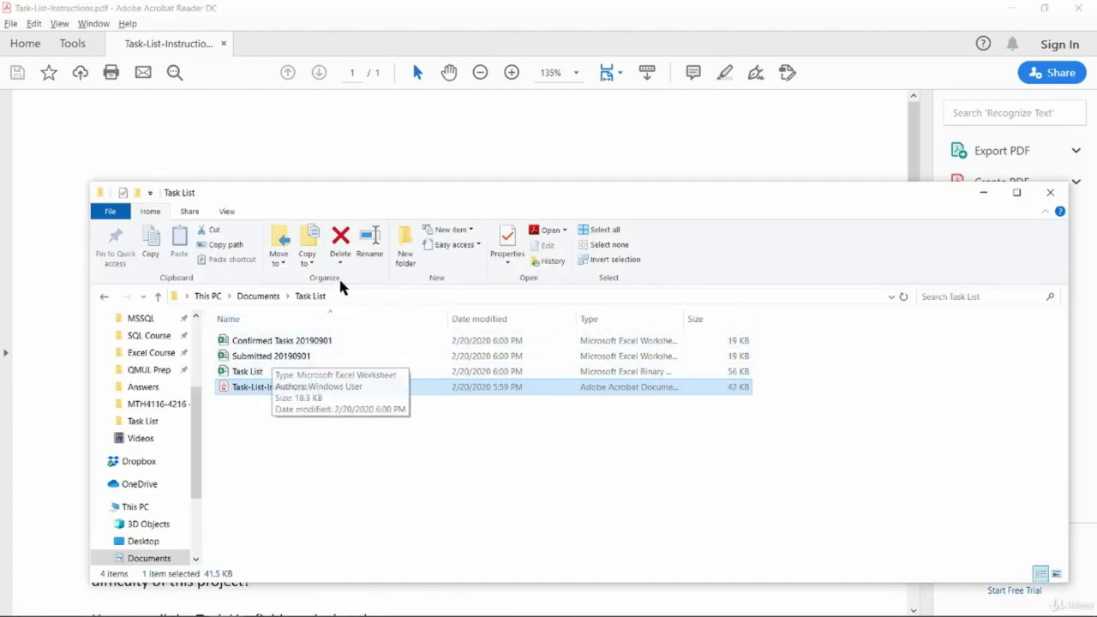
key("alt+Tab")
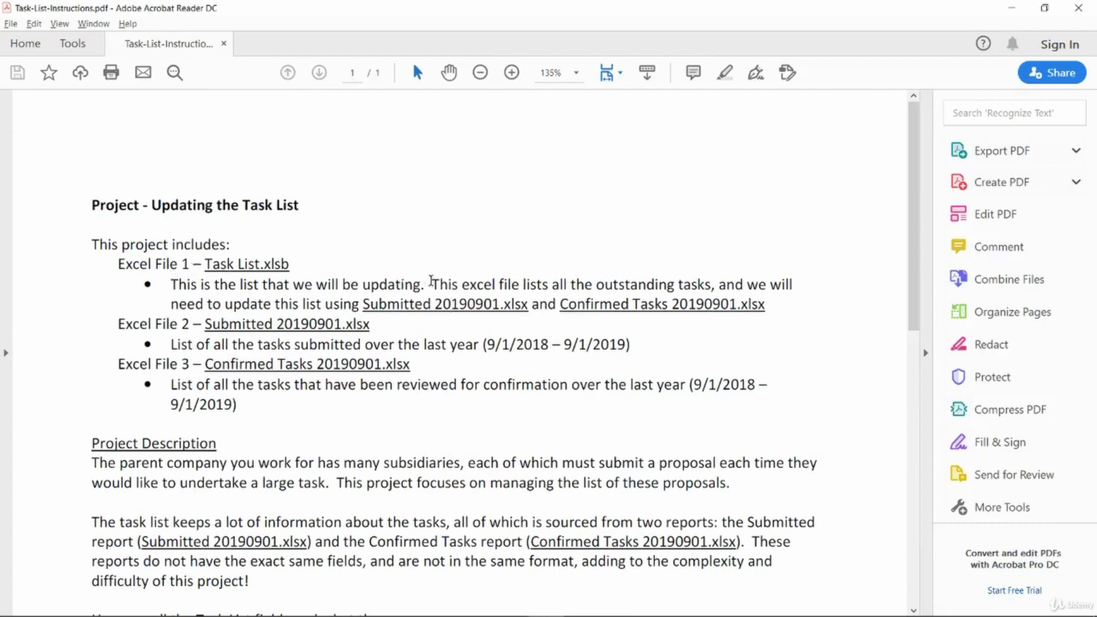
left_click_drag(431, 281, 712, 286)
left_click(688, 296)
left_click_drag(367, 305, 737, 305)
left_click(660, 305)
Step: Open the Task List workbook in Excel from the Task List folder and select the first task number
key("alt+Tab")
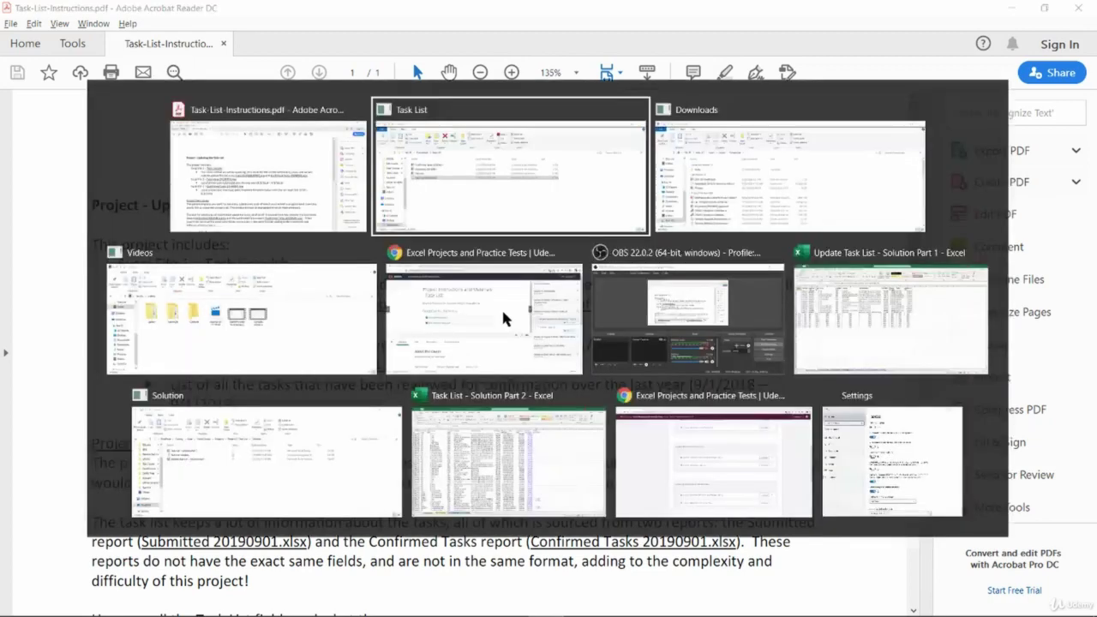
left_click(317, 374)
double_click(318, 375)
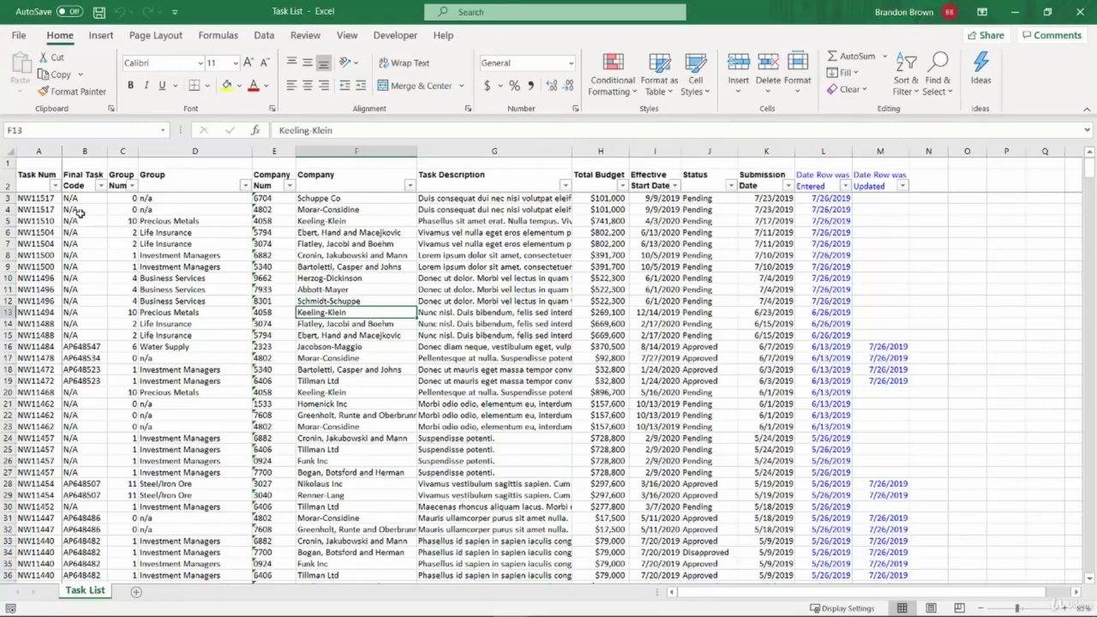
left_click(50, 199)
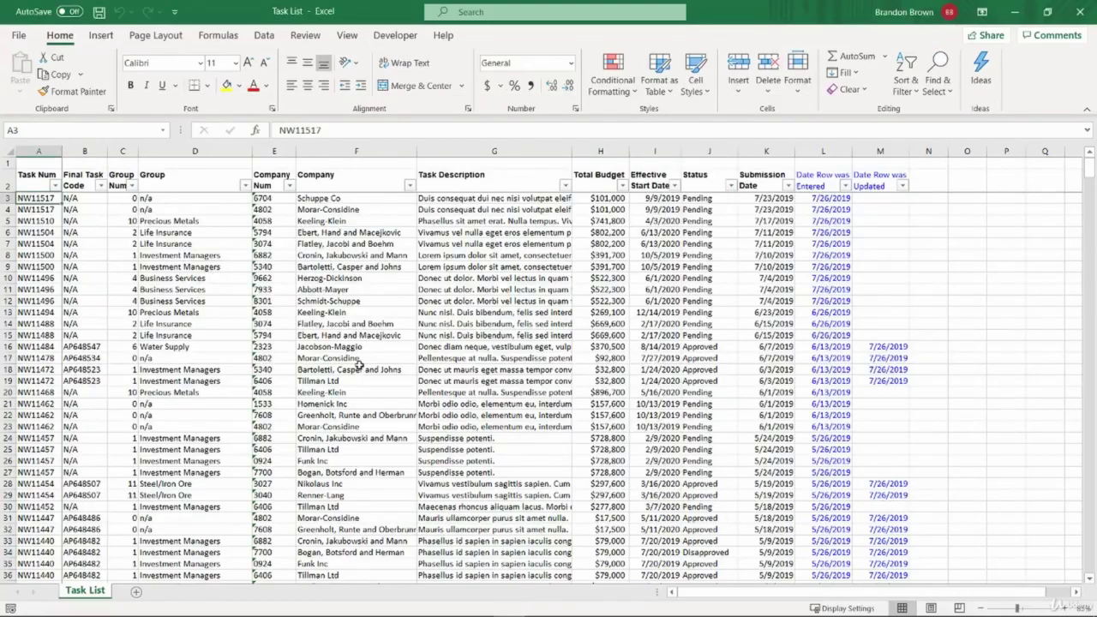
Step: Return to the PDF instructions in Acrobat Reader and review the descriptions and date ranges of Submitted 20190901.xlsx and Confirmed Tasks 20190901.xlsx
key("alt+Tab")
left_click(901, 150)
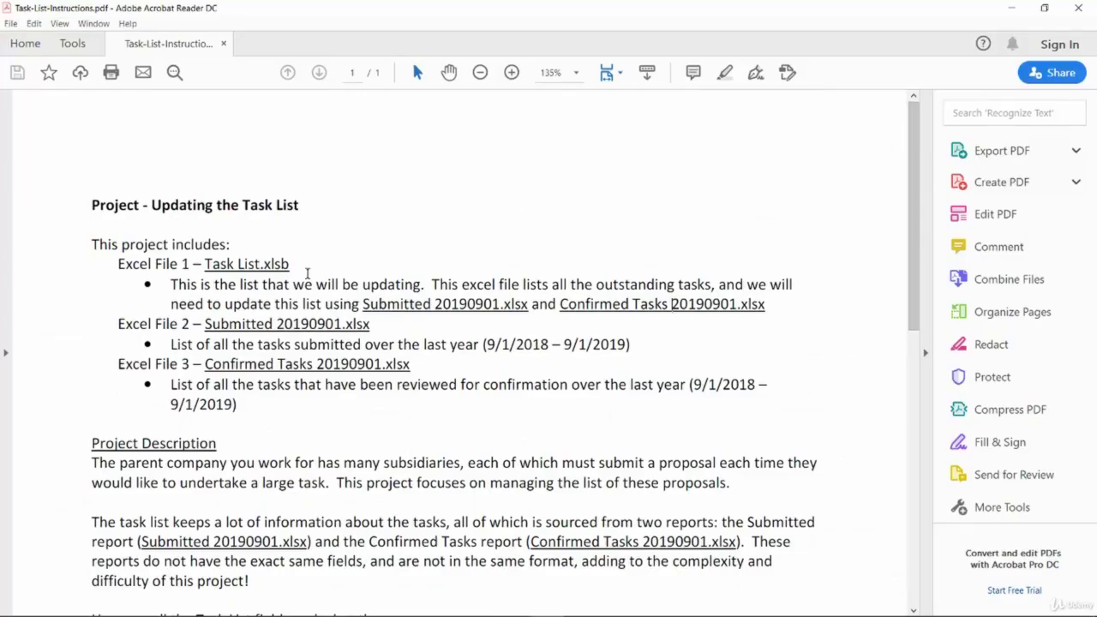
left_click_drag(180, 289, 538, 290)
left_click(540, 291)
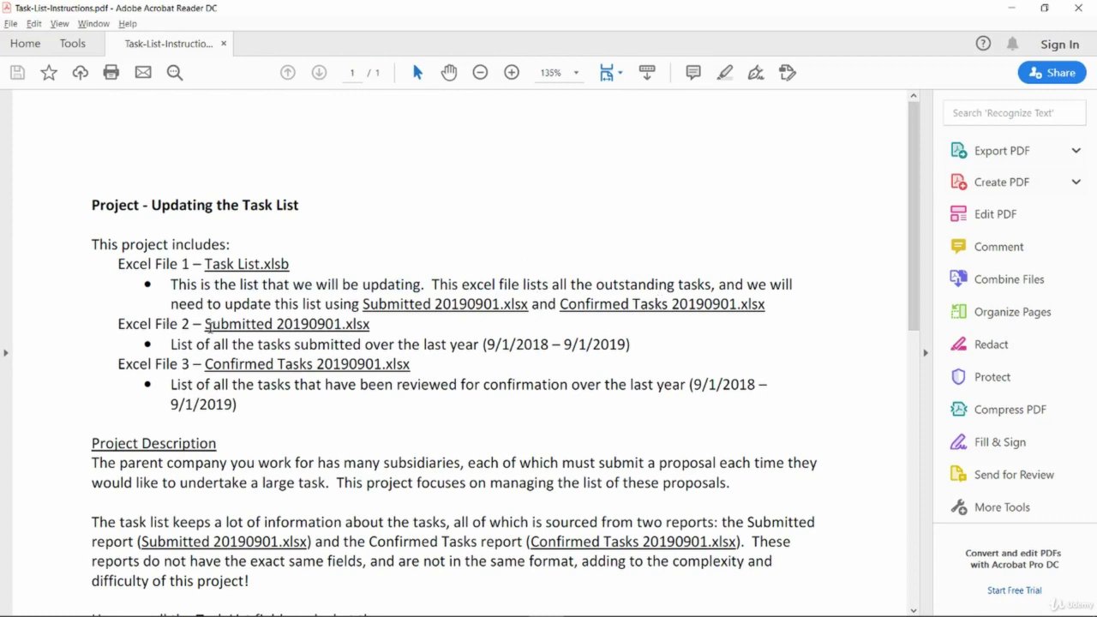
left_click_drag(207, 325, 370, 325)
left_click(297, 345)
left_click_drag(173, 344, 631, 355)
left_click(554, 347)
left_click_drag(319, 326, 342, 329)
left_click(292, 327)
left_click_drag(561, 344, 618, 345)
left_click_drag(480, 344, 535, 344)
left_click_drag(629, 343, 257, 344)
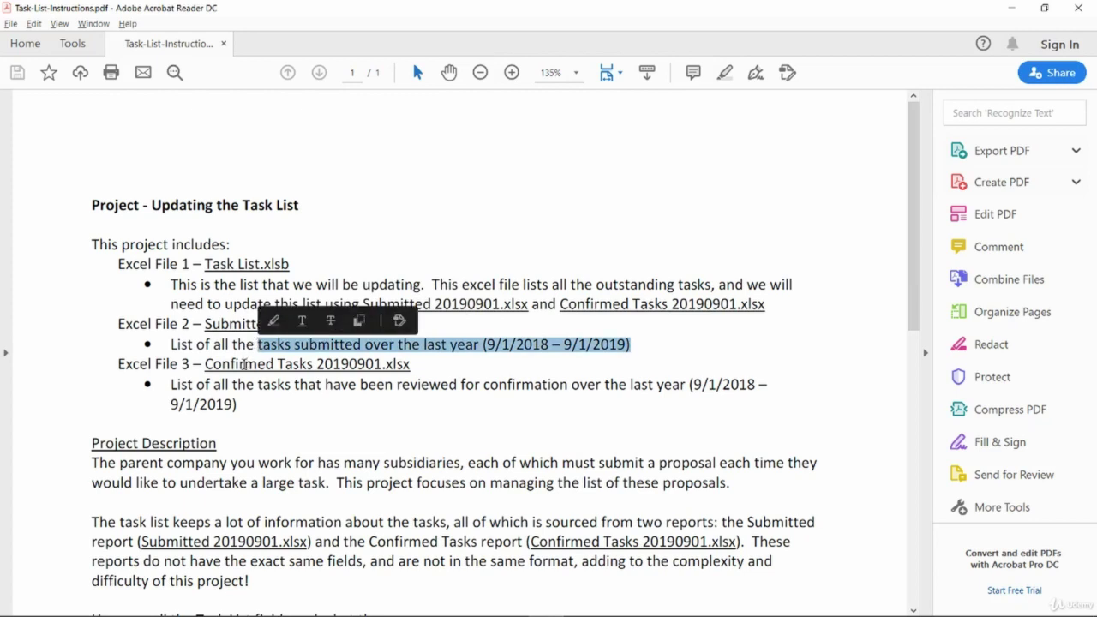
left_click(245, 364)
mouse_move(205, 364)
left_mouse_down()
mouse_move(354, 384)
mouse_move(352, 364)
mouse_move(570, 389)
left_mouse_up()
left_click(301, 368)
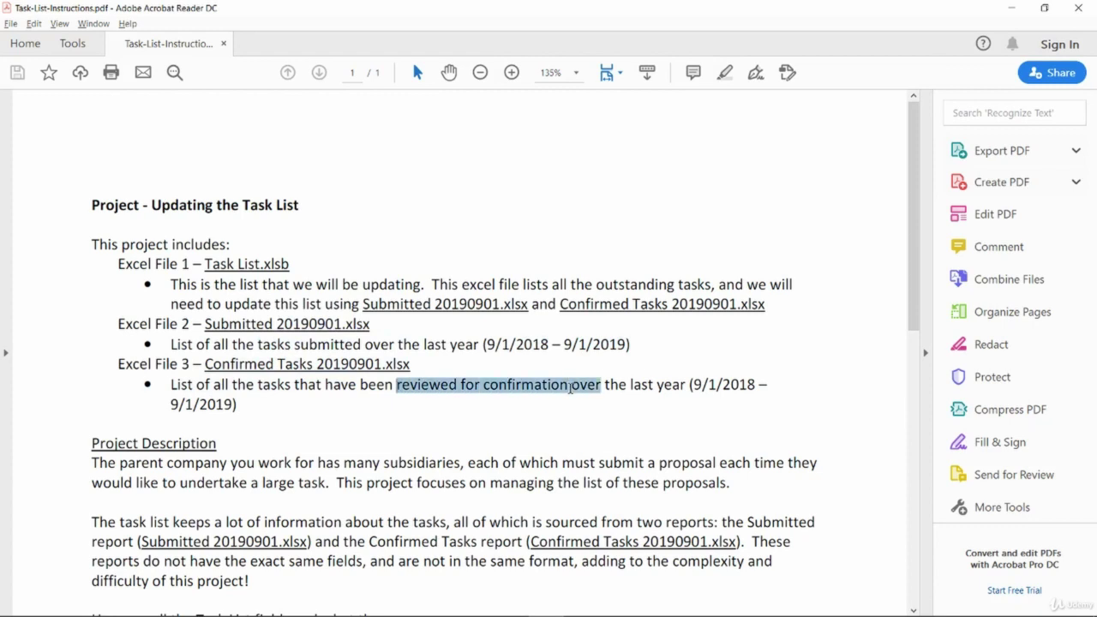
left_click(457, 390)
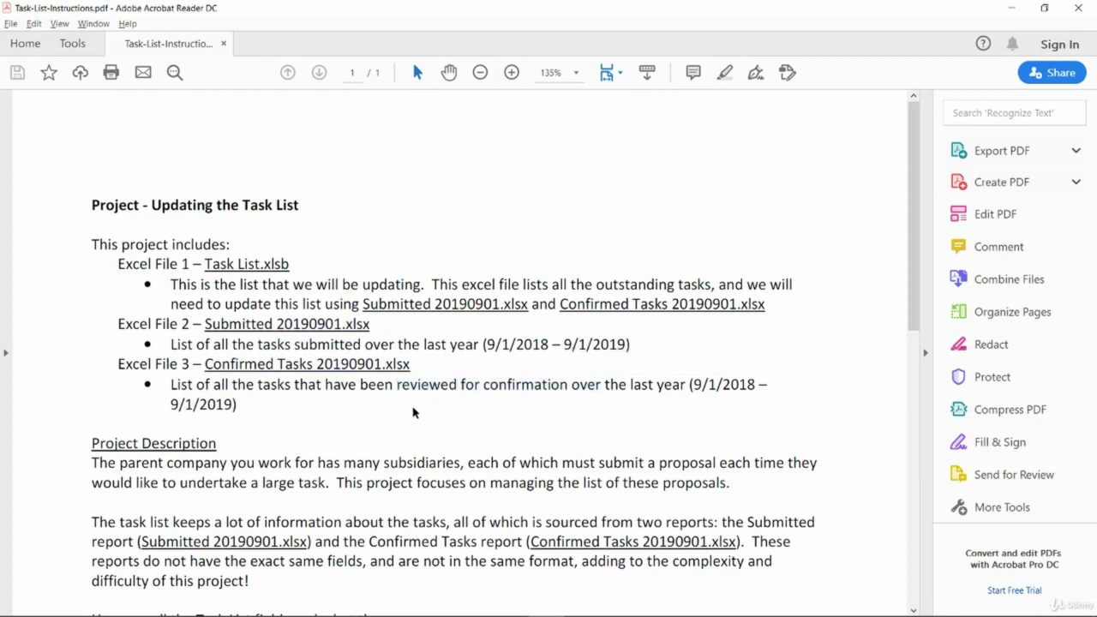
double_click(228, 326)
left_click(263, 366)
Step: Close the Downloads window and open the Submitted 20190901 workbook from the Task List folder
key("alt+Tab")
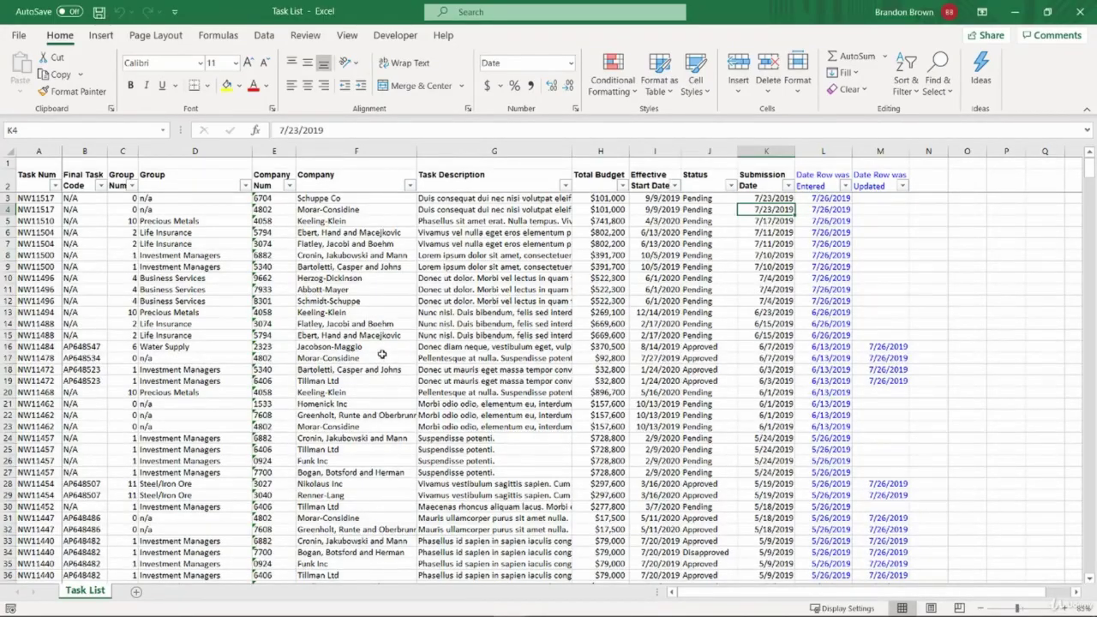
mouse_move(227, 602)
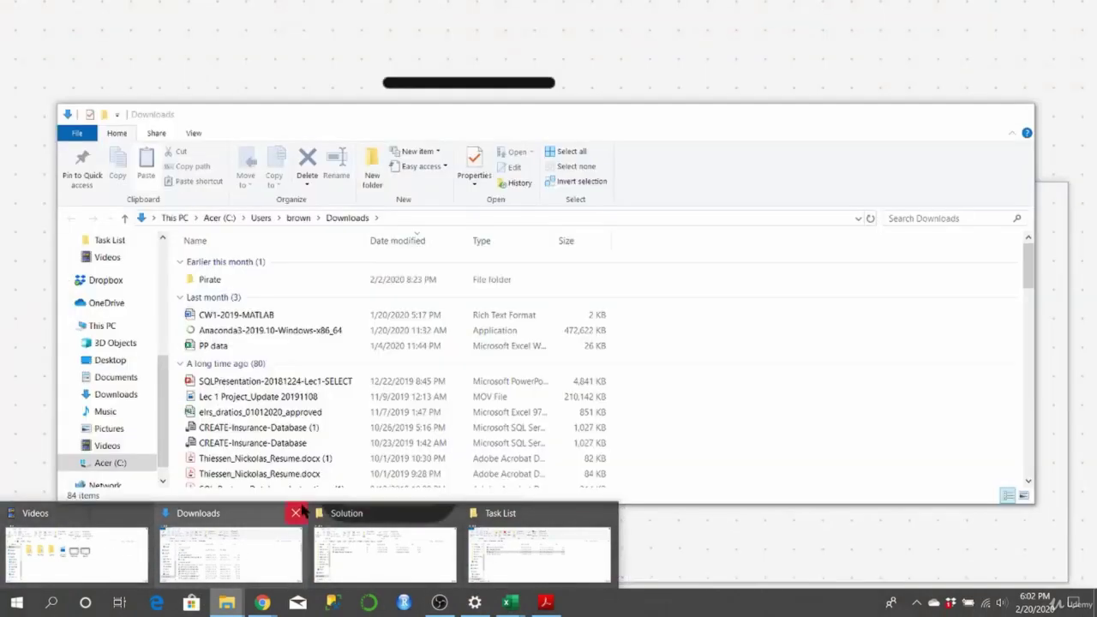
left_click(295, 513)
left_click(330, 536)
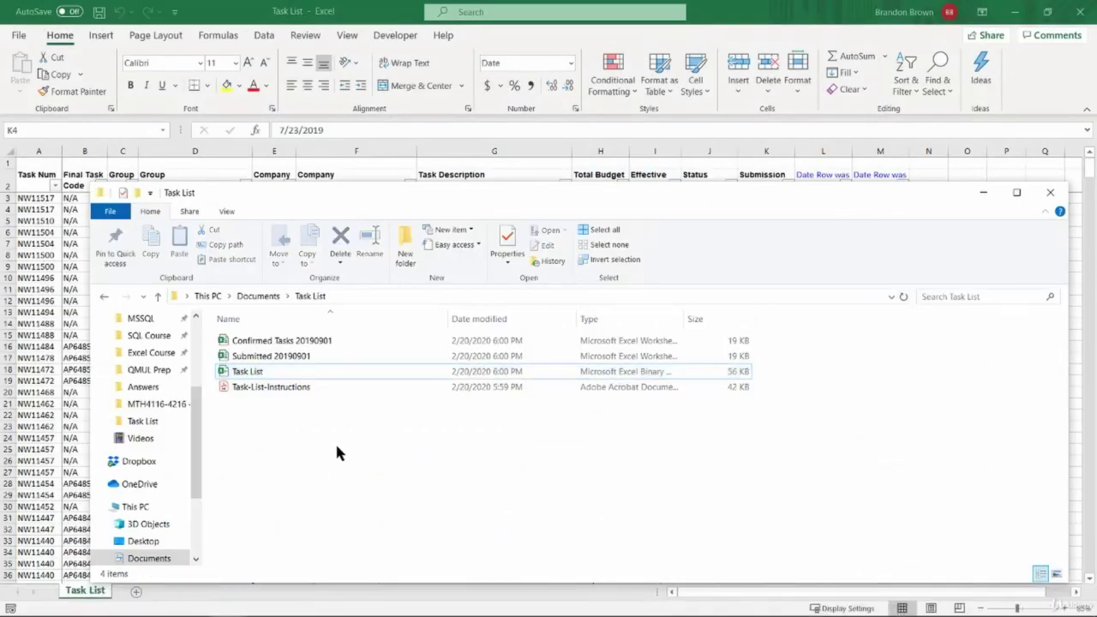
double_click(313, 356)
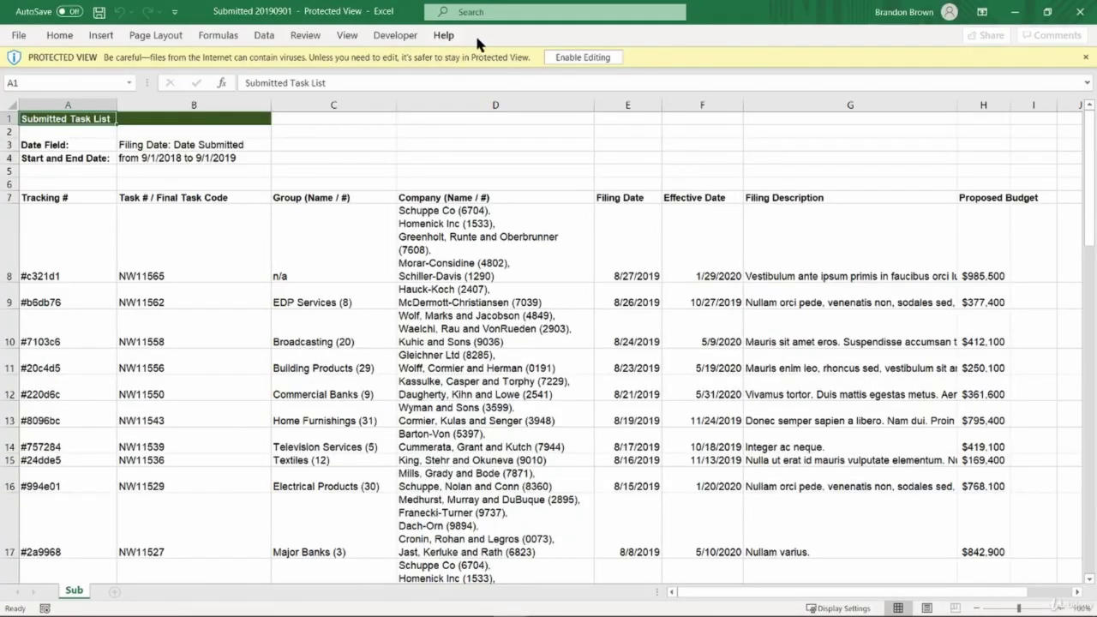
Step: Enable editing in the Submitted 20190901 workbook and select the first entry in the Company (Name / #) column
left_click(558, 57)
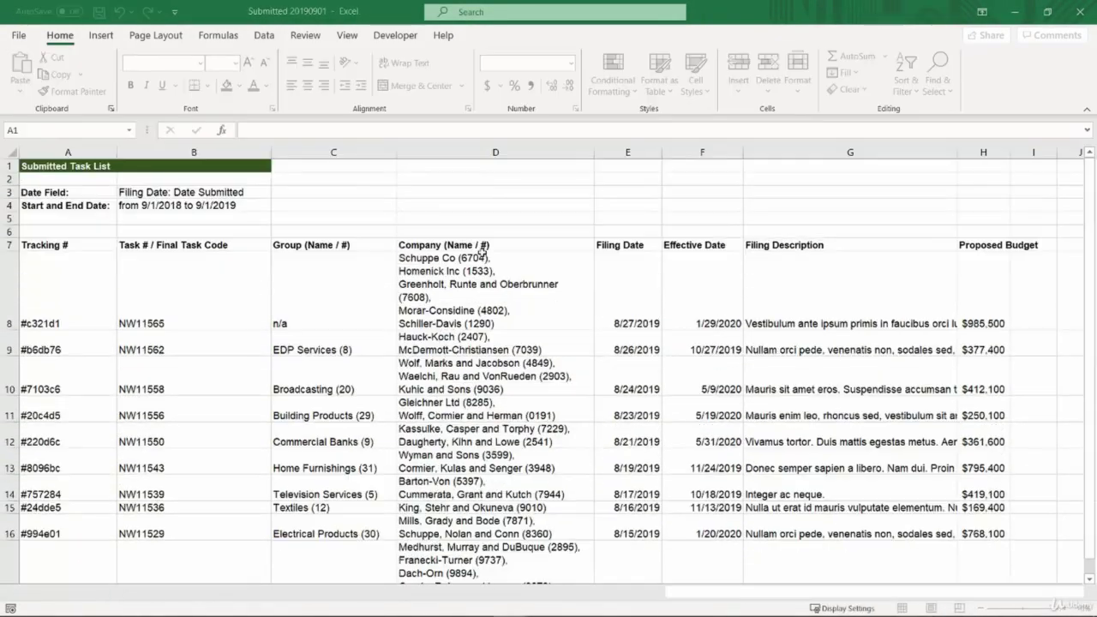
left_click(478, 259)
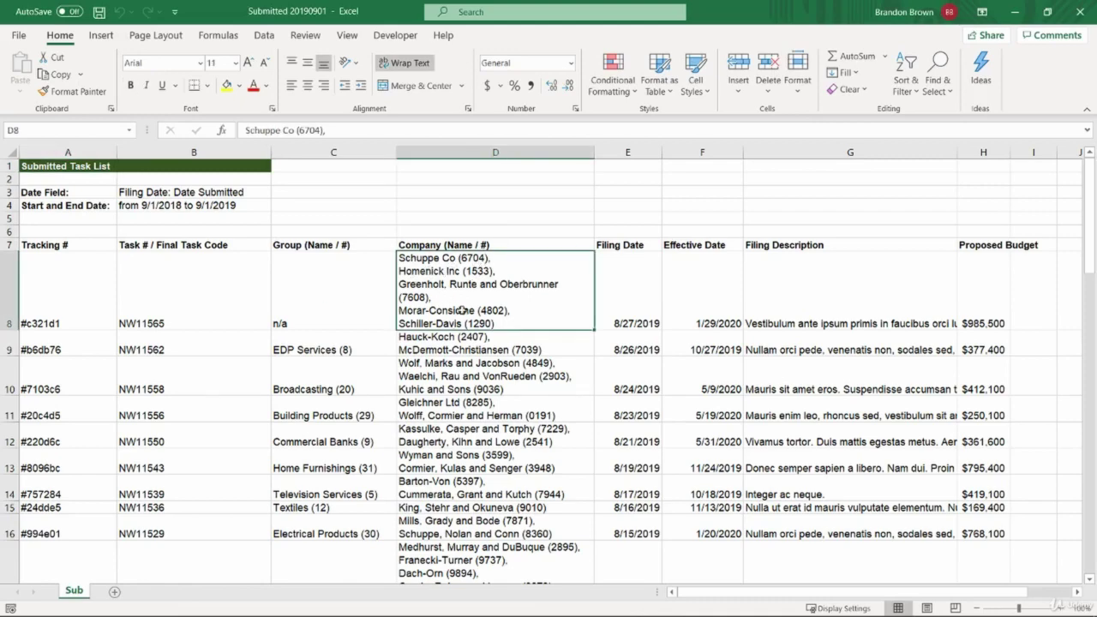
Step: Open the Confirmed Tasks 20190901 workbook from the Task List folder and enable editing
key("alt+Tab")
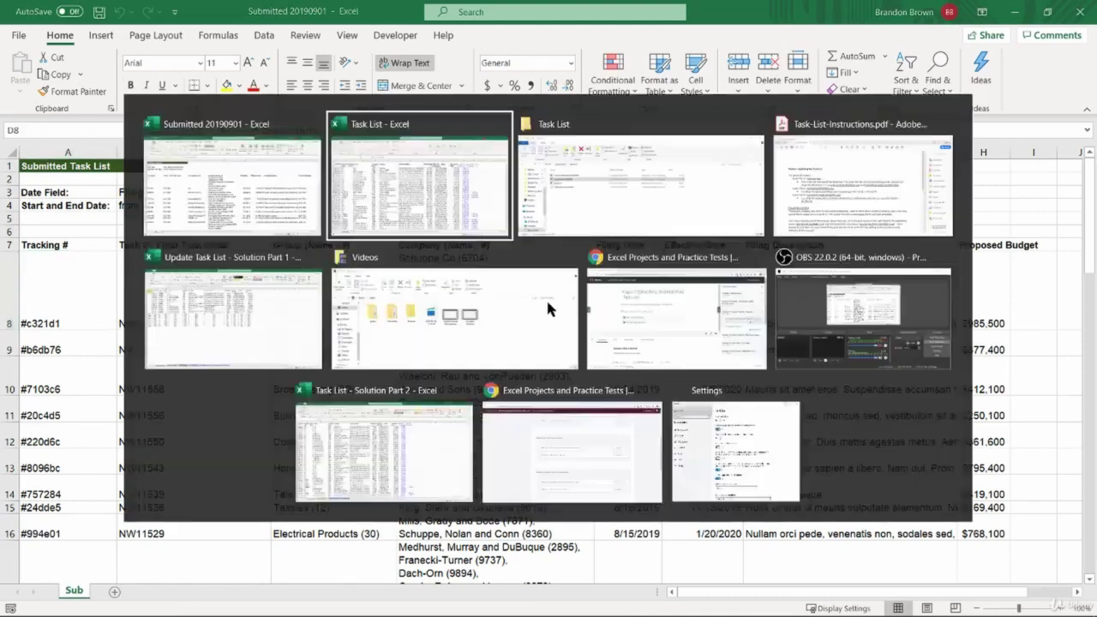
key("alt+Tab")
left_click(863, 163)
key("alt+Tab")
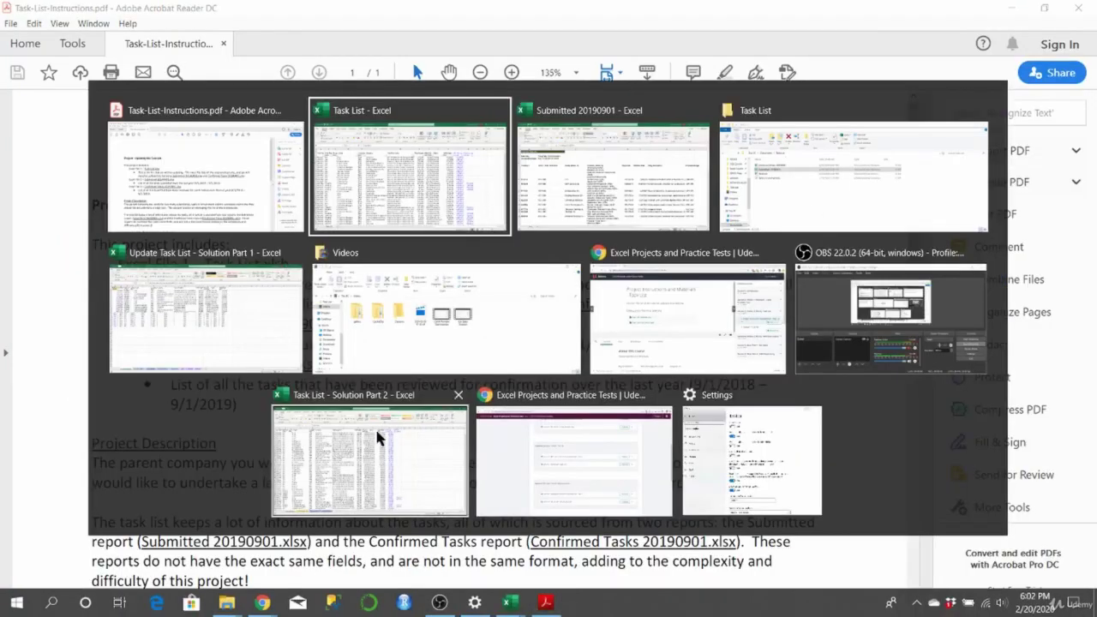
left_click(791, 140)
left_click(291, 342)
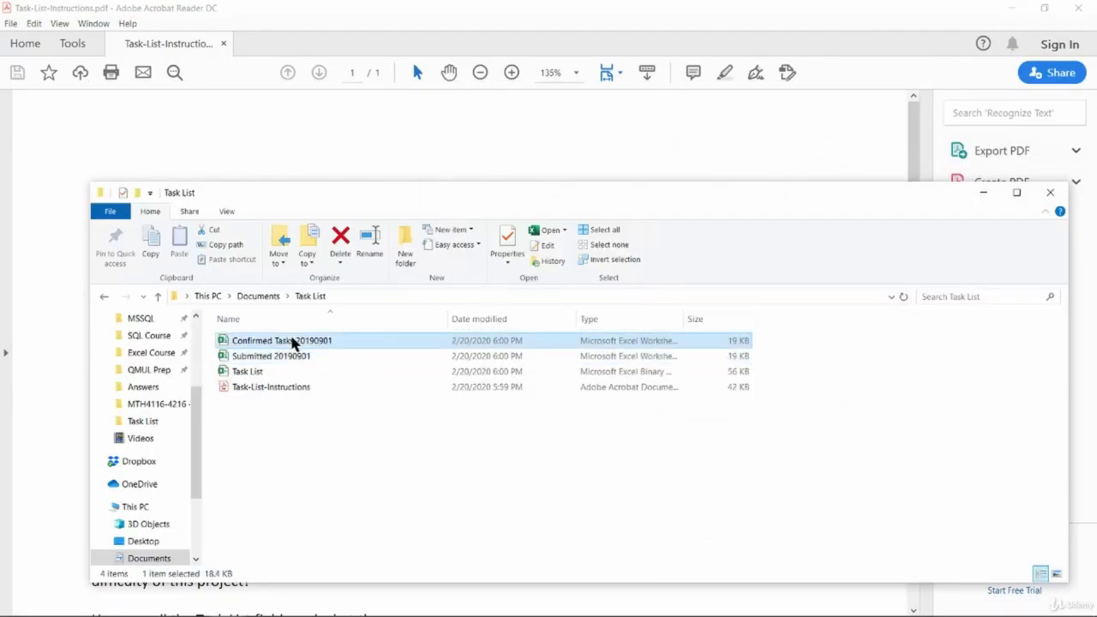
double_click(295, 342)
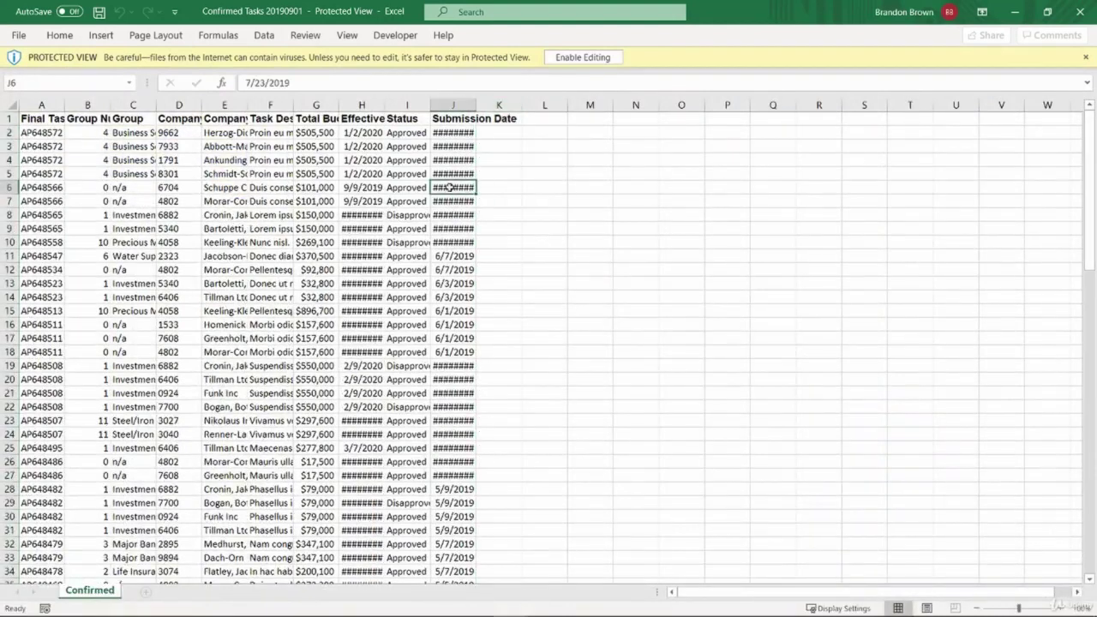
left_click(133, 200)
key("ctrl+Up")
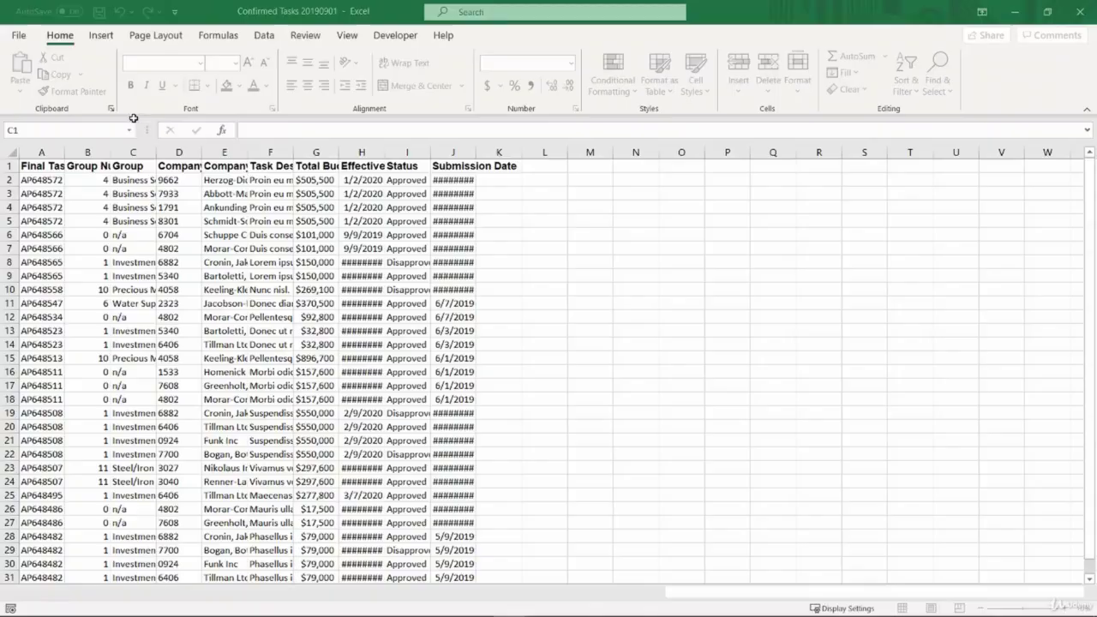
Step: Examine the company numbers and names in the rows of task AP648572 in the Confirmed sheet
left_click(134, 186)
left_click(225, 213)
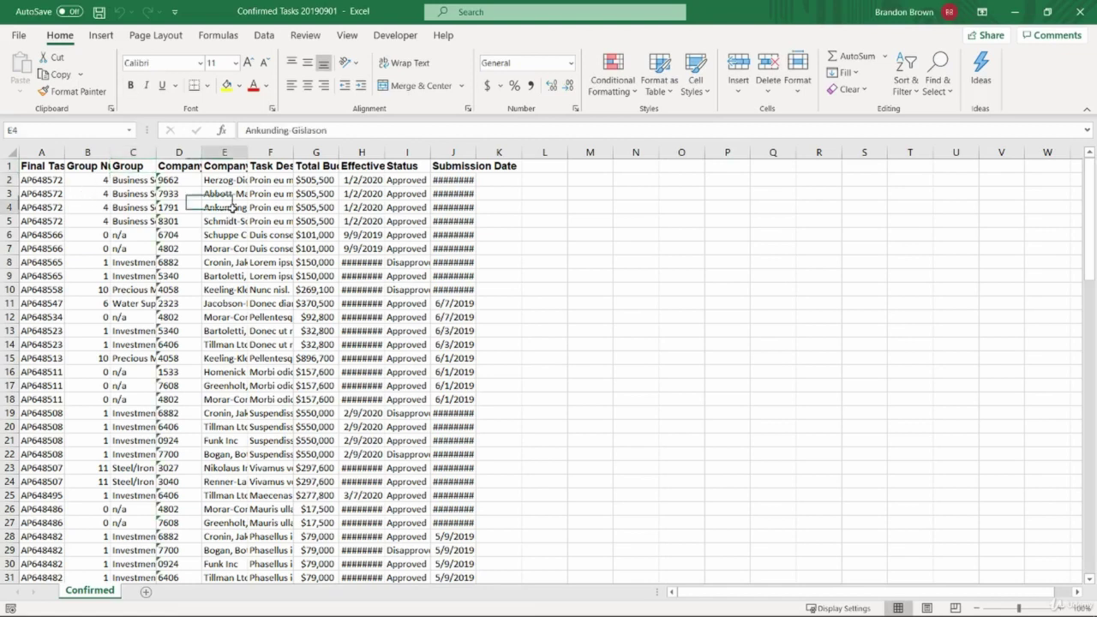
left_click(53, 181)
left_click_drag(52, 191, 272, 214)
left_click(238, 204)
left_click(243, 179)
left_click(242, 193)
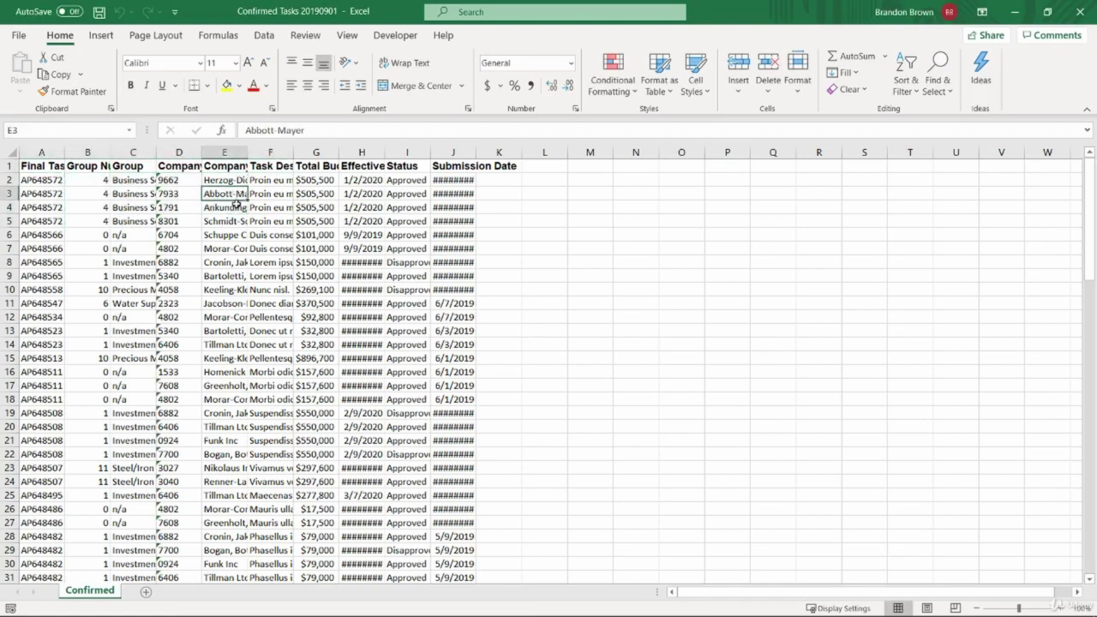
left_click(241, 207)
left_click(240, 221)
key("Left")
key("Left")
Step: Return to the PDF instructions in Acrobat Reader and read the Project Description paragraph about subsidiaries submitting proposals
key("alt+Tab")
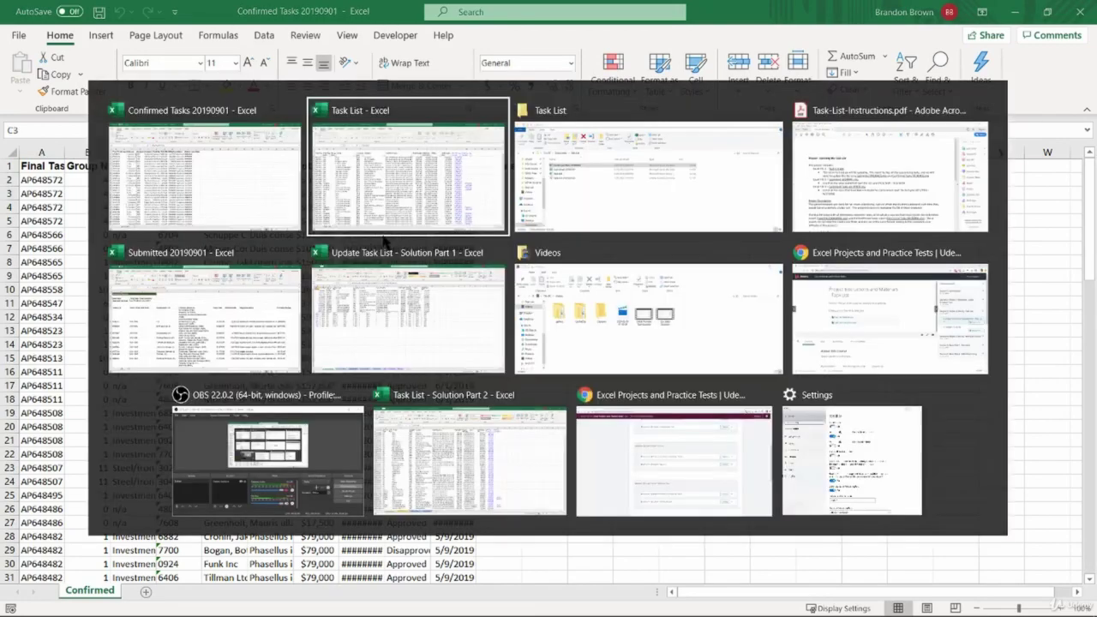
left_click(813, 142)
scroll(384, 320, "down", 6)
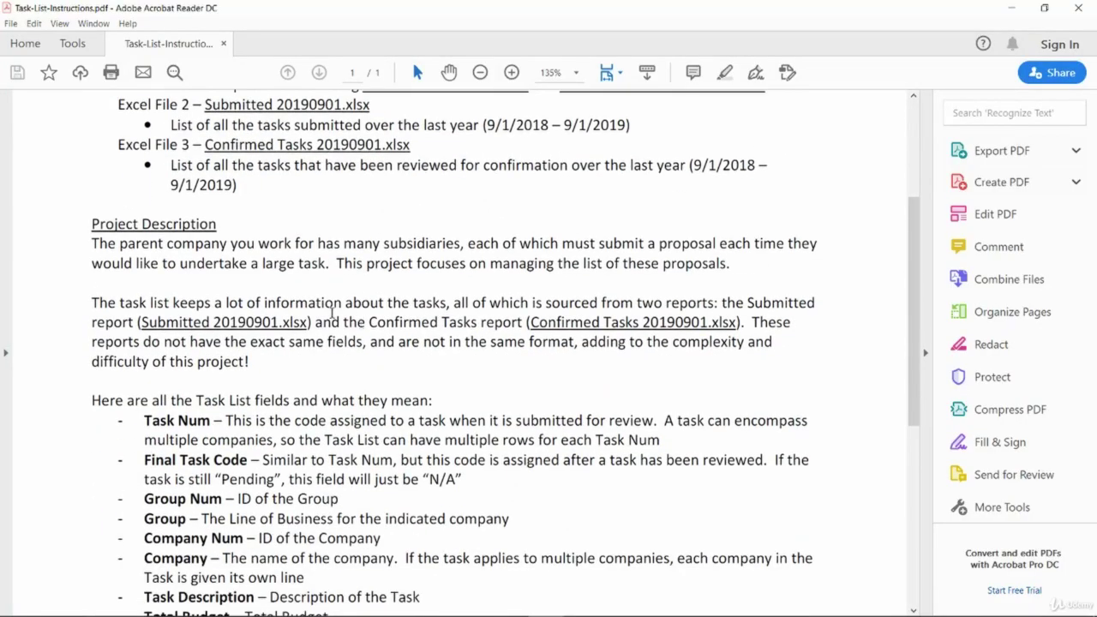
double_click(402, 220)
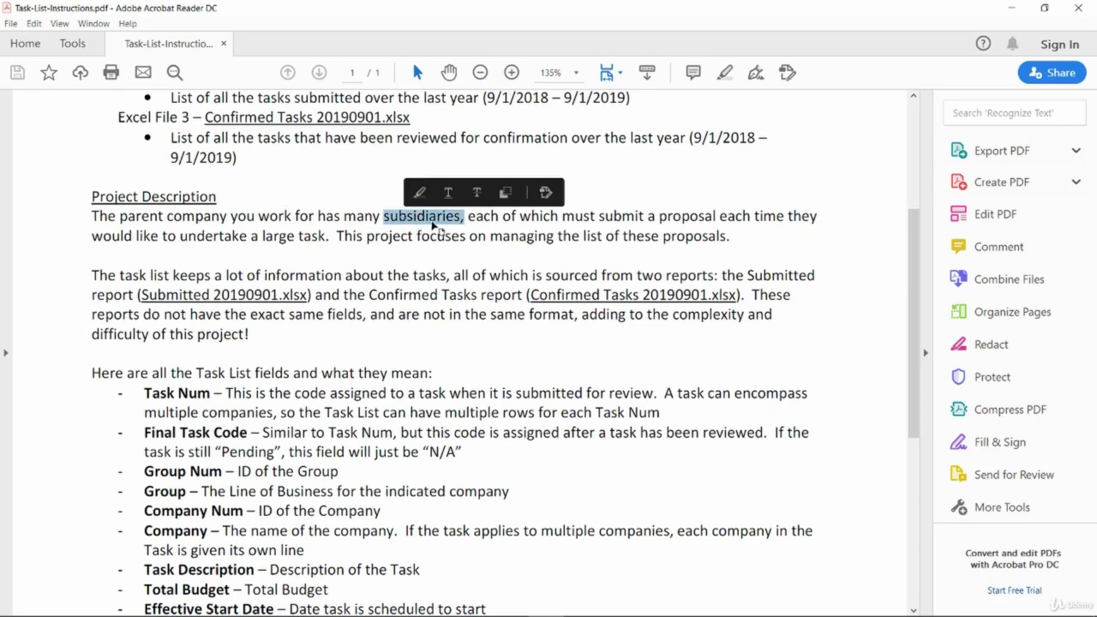
left_click(500, 234)
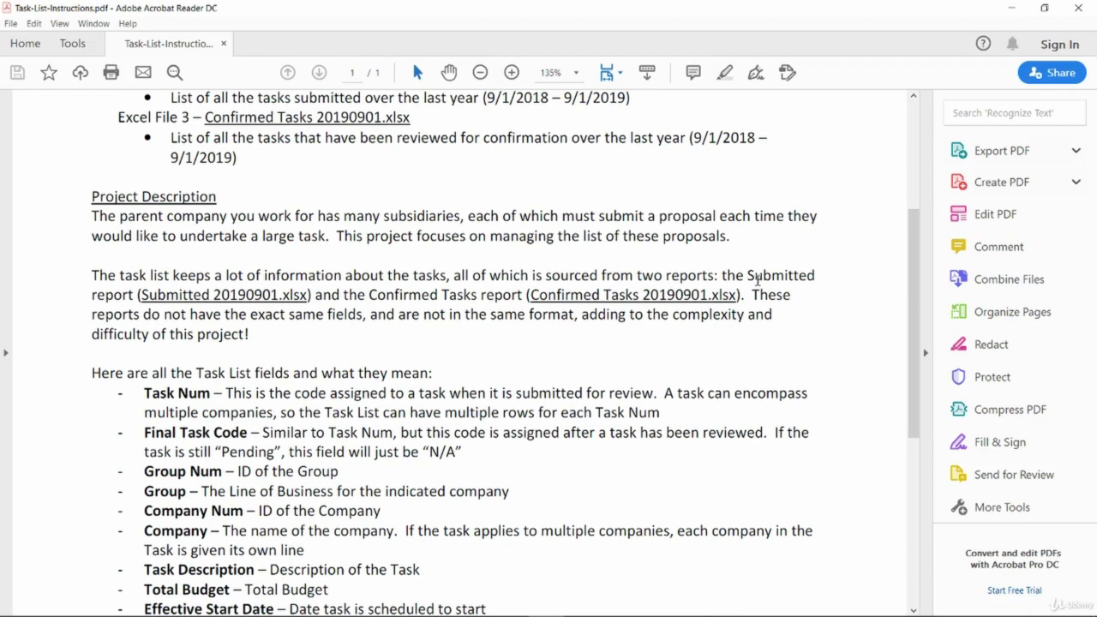
Step: Read the paragraph on the Submitted and Confirmed Tasks source reports, including how their fields and formats differ
left_click_drag(139, 295, 339, 296)
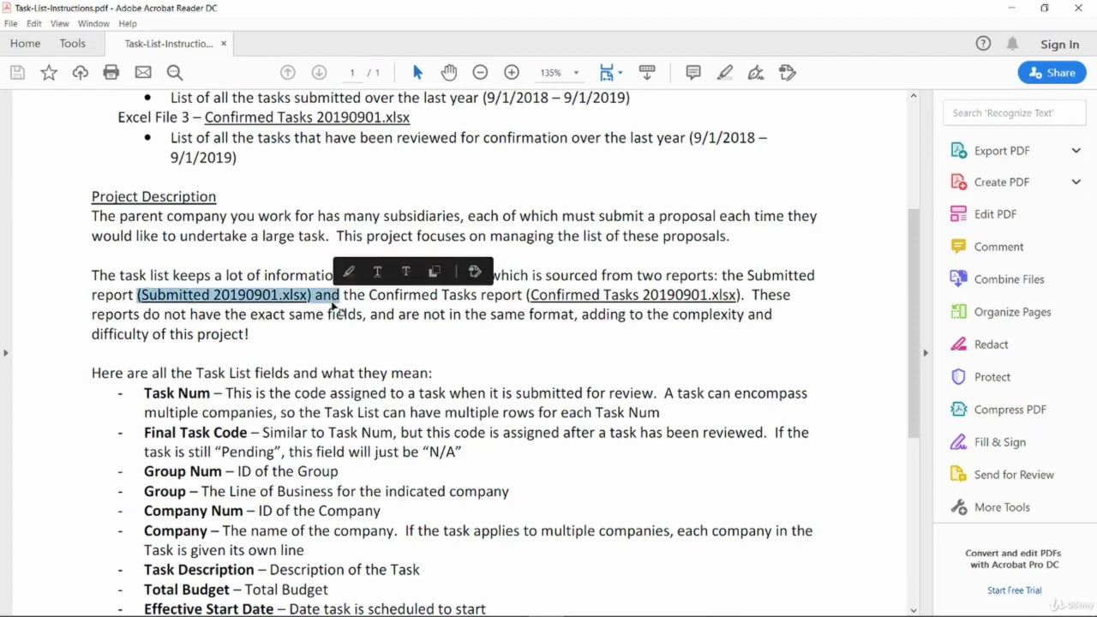
left_click(449, 298)
left_click_drag(530, 295, 744, 297)
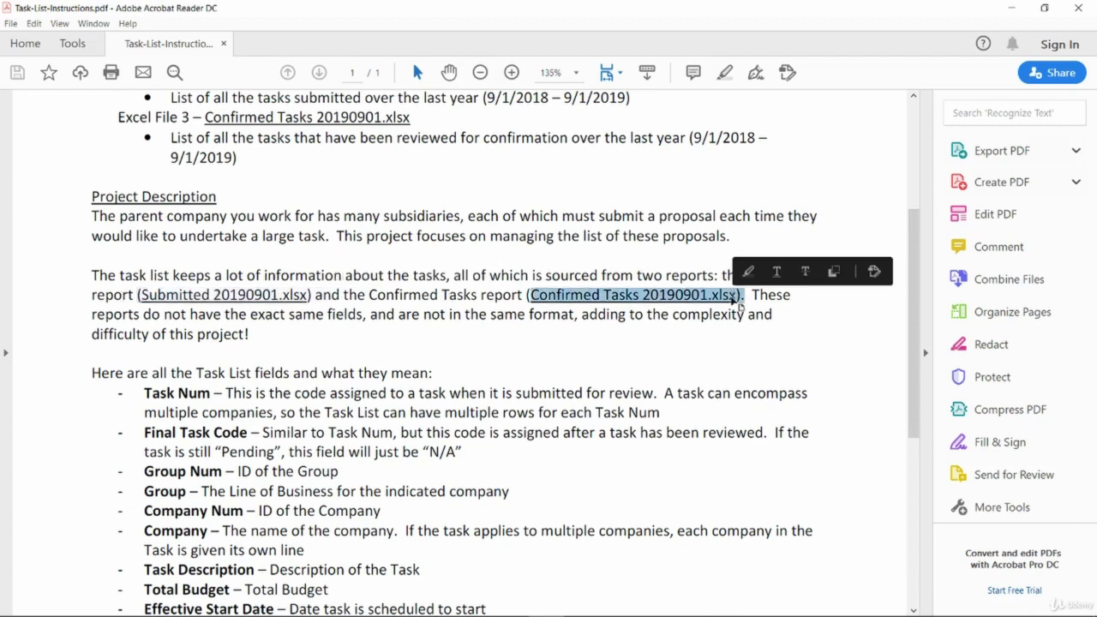
left_click_drag(92, 314, 679, 316)
left_click_drag(221, 333, 263, 337)
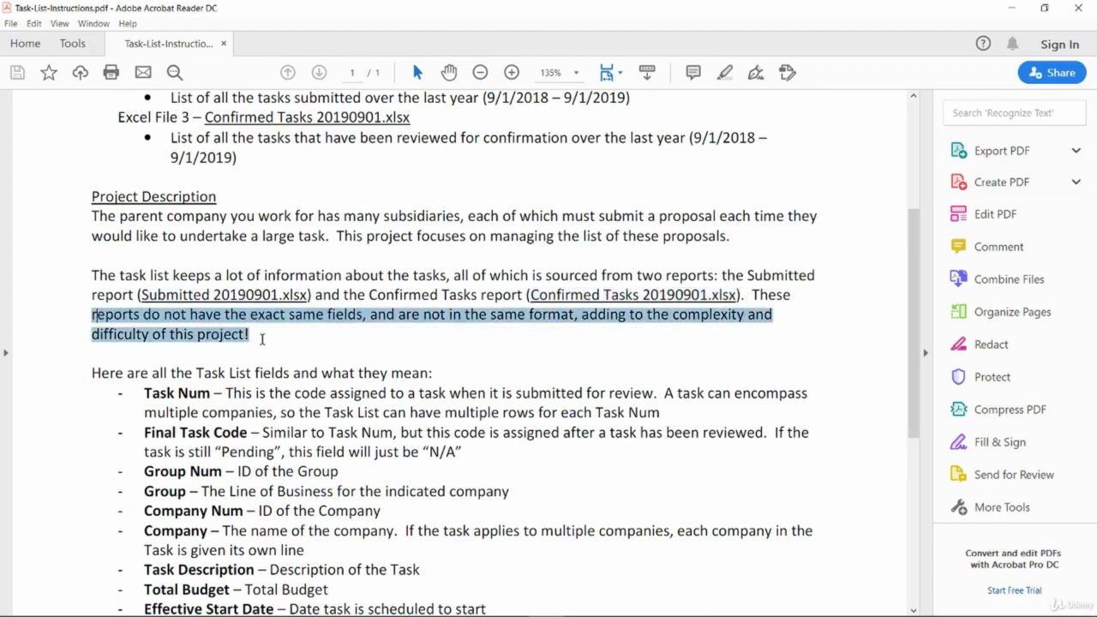
left_click(265, 344)
Step: Go to the list of Task List fields and their meanings in the PDF instructions
scroll(231, 334, "down", 5)
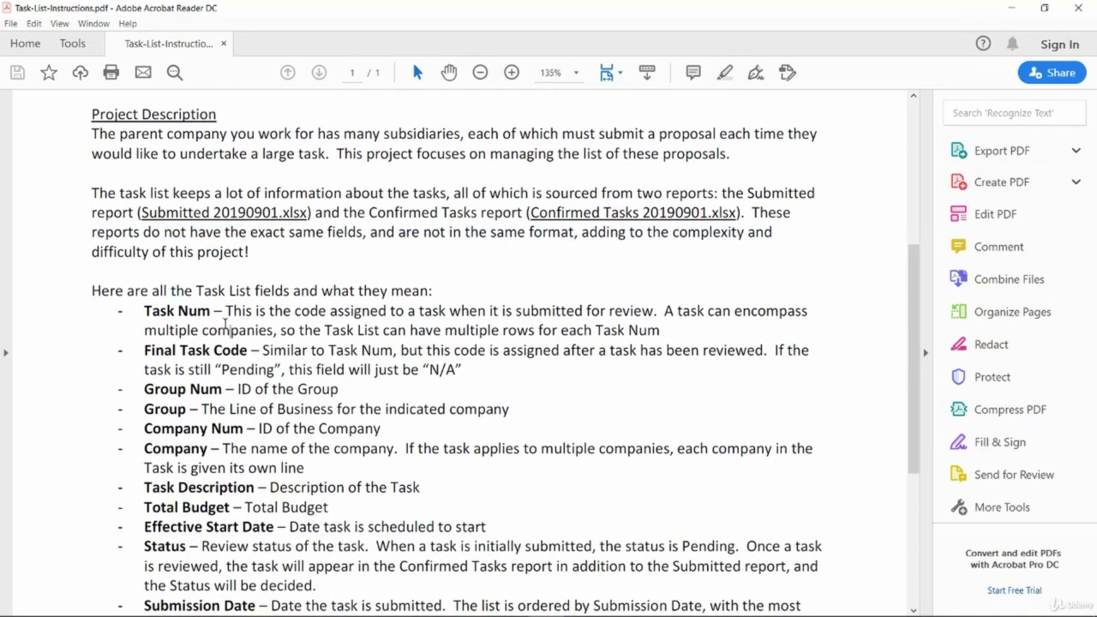
scroll(139, 223, "down", 2)
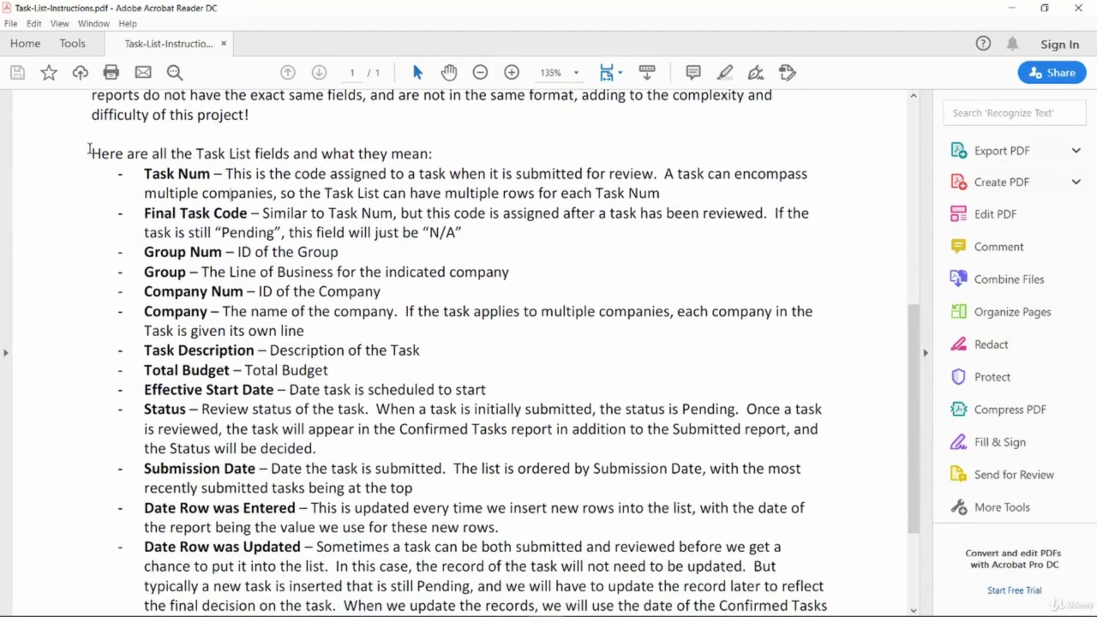
left_click_drag(93, 153, 433, 155)
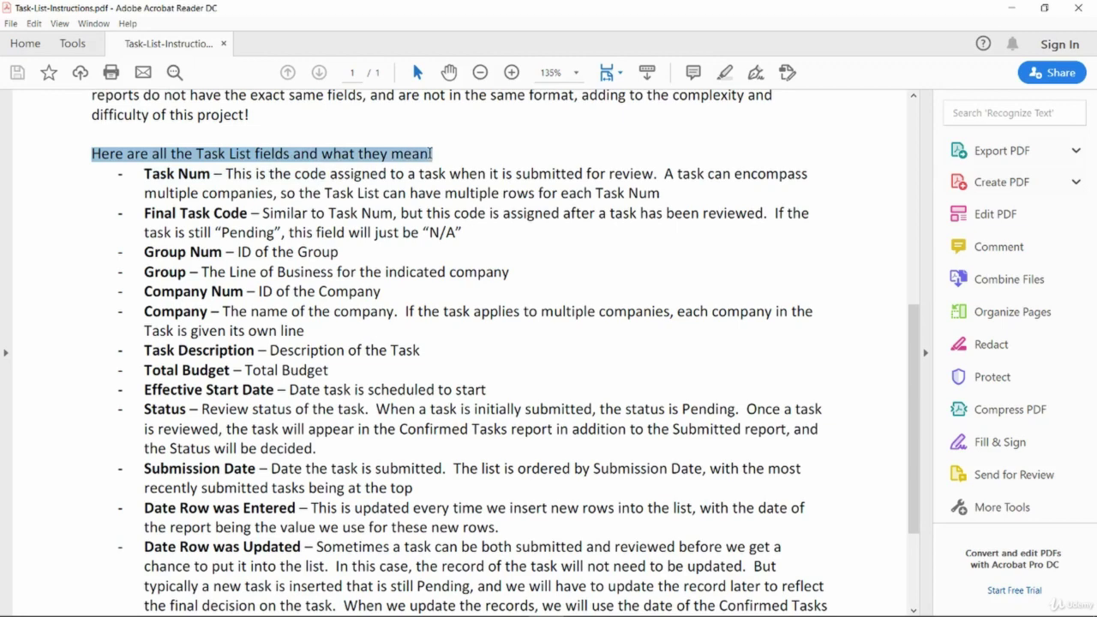
left_click(347, 159)
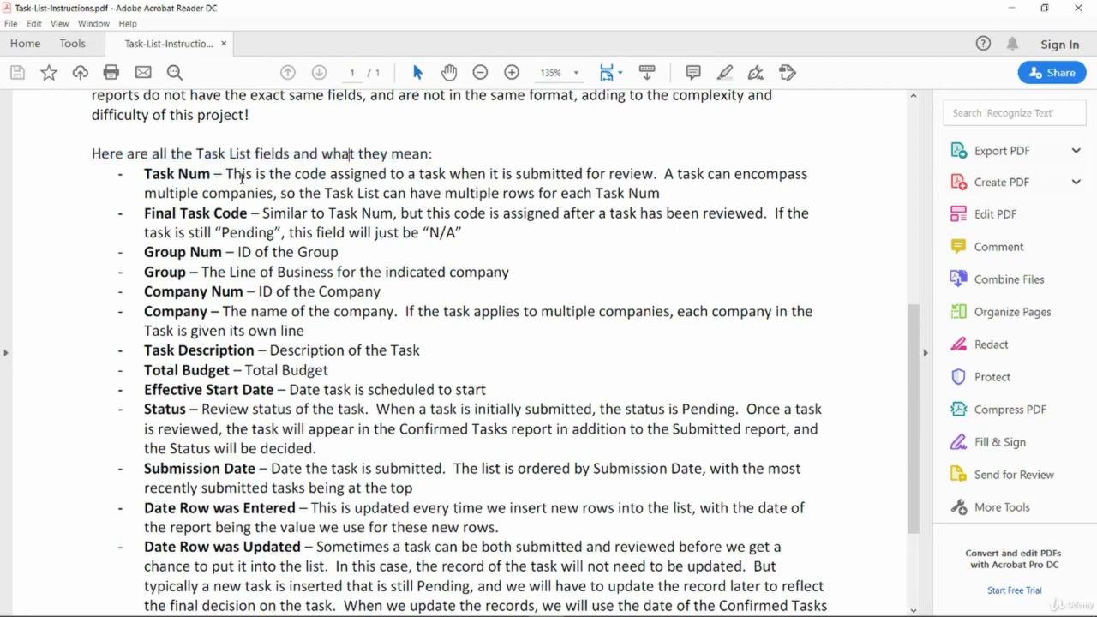
Step: Locate the Task Num column in the Task List workbook in Excel and read its definition in the PDF instructions
key("alt+Tab")
left_click_drag(43, 186, 48, 283)
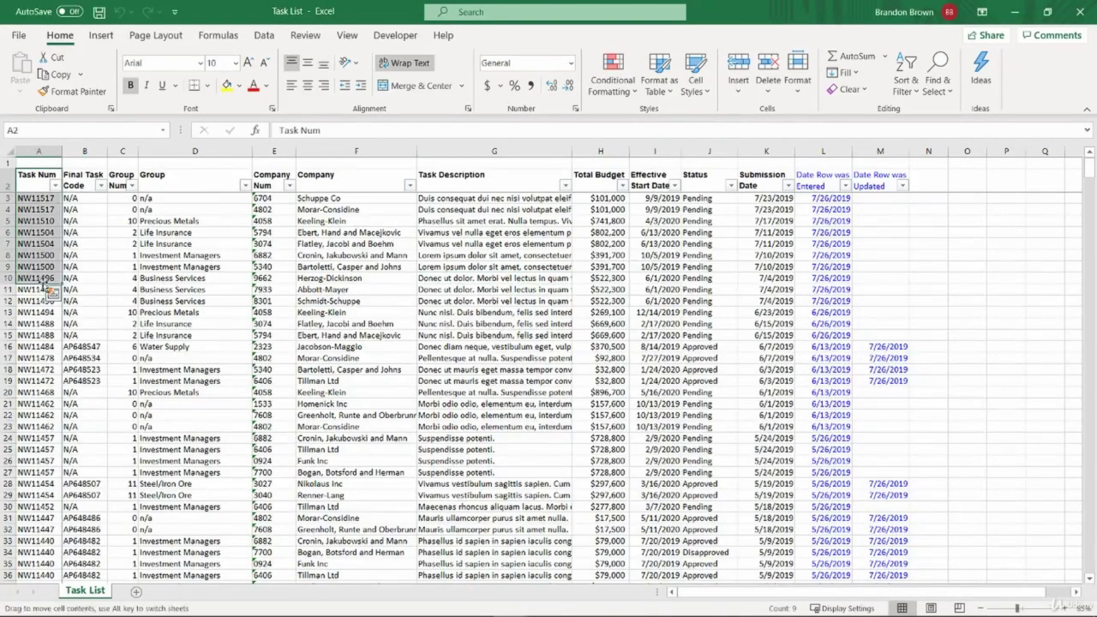
key("alt+Tab")
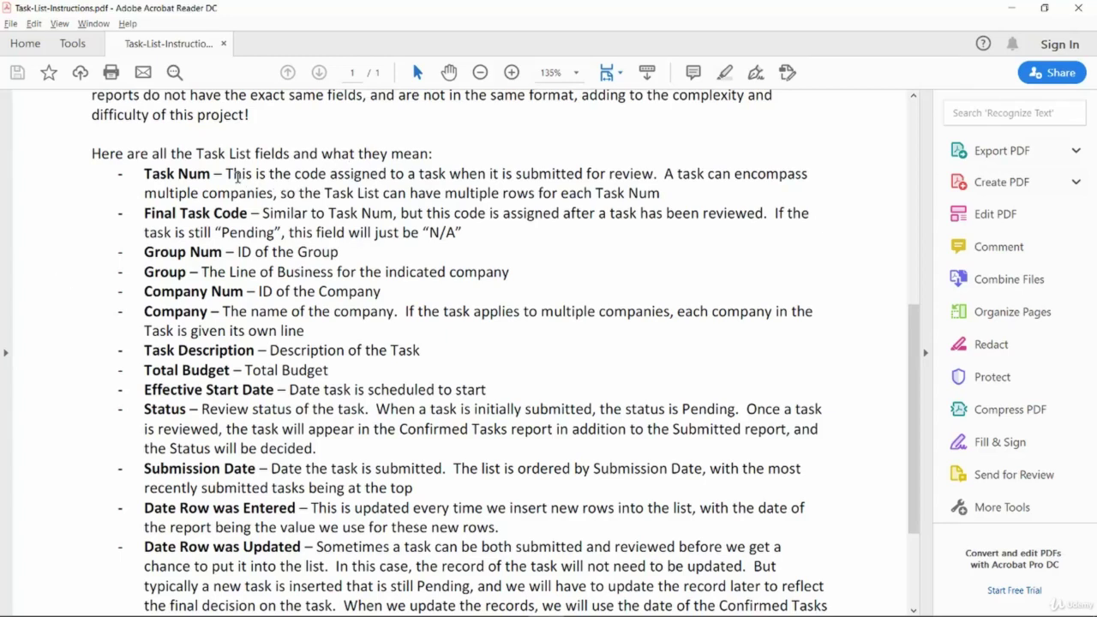
left_click_drag(239, 176, 653, 197)
left_click(654, 176)
left_click(653, 197)
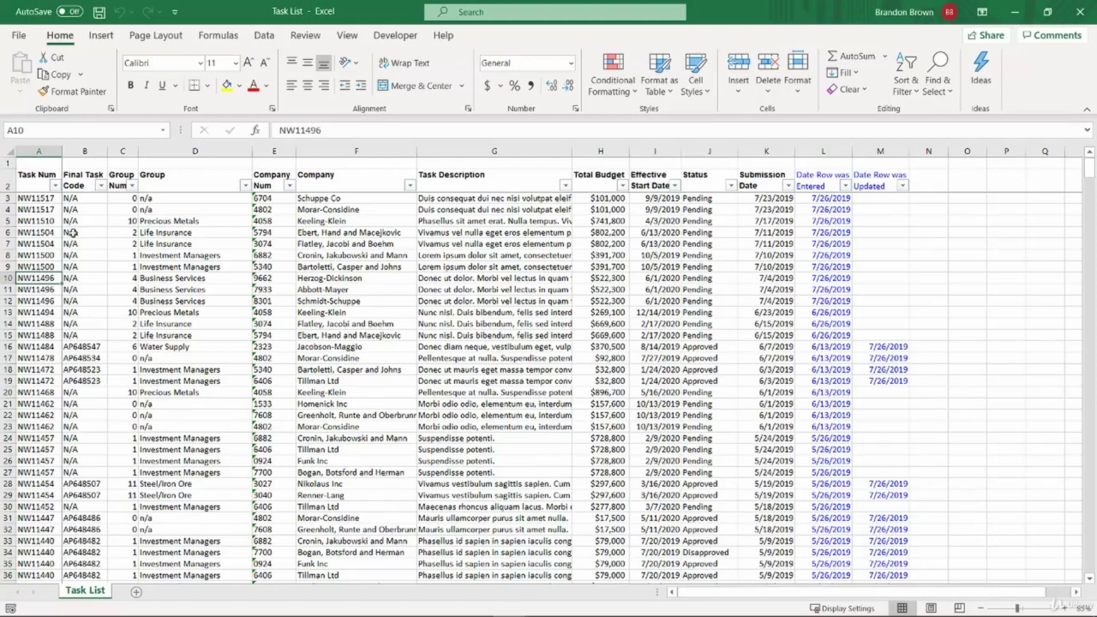
Step: Compare the two NW11488 rows with the NW11494 row in the Task List workbook in Excel
left_click_drag(46, 323, 50, 341)
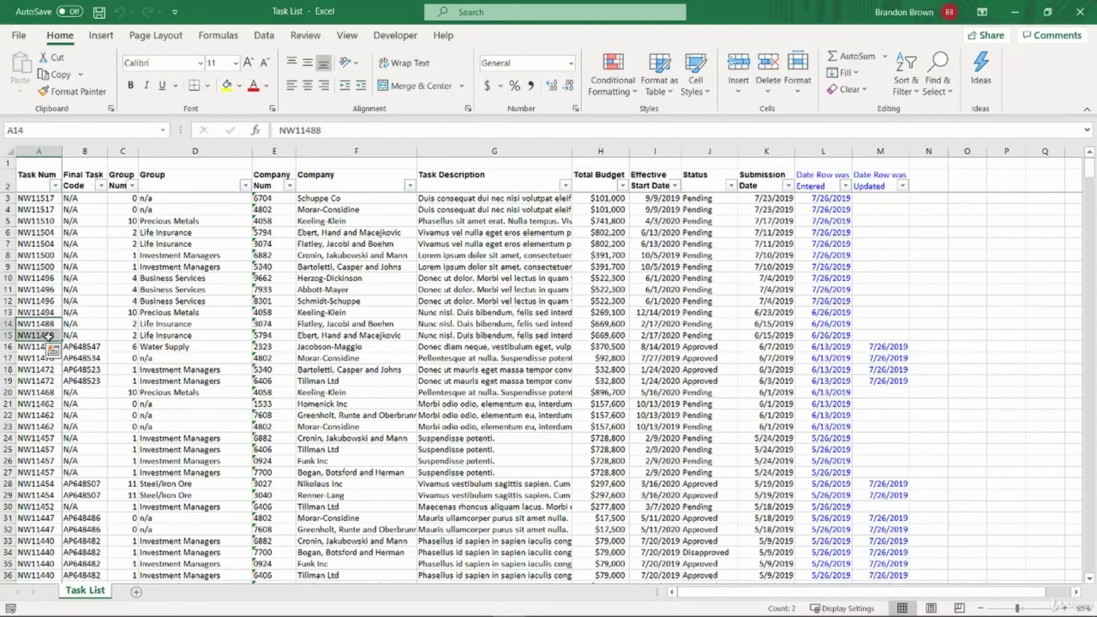
key("shift+space")
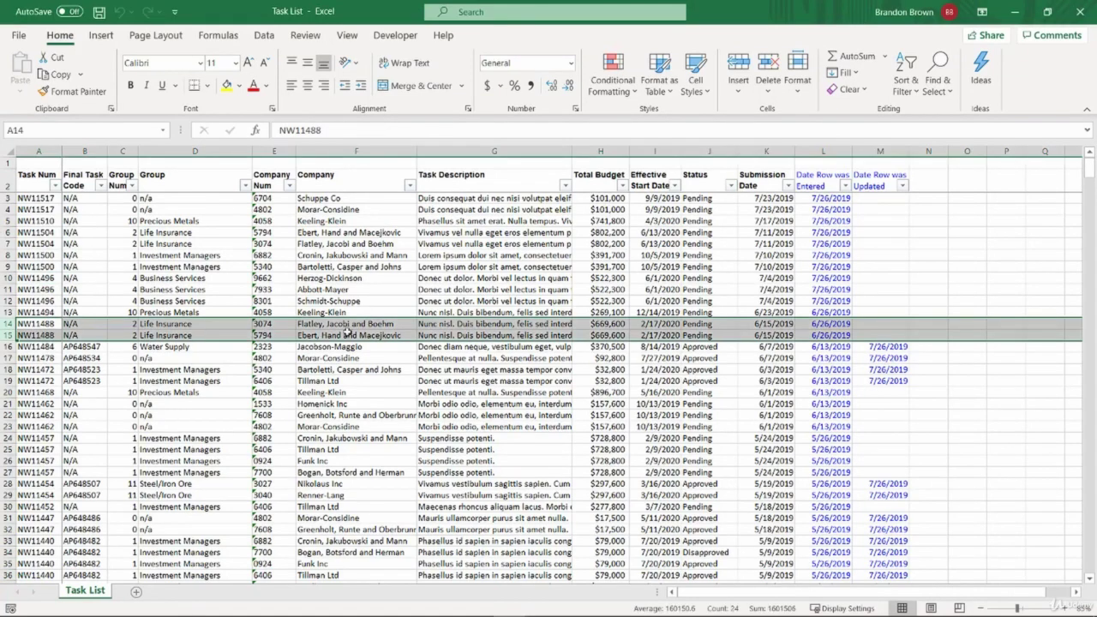
left_click(49, 313)
key("shift+space")
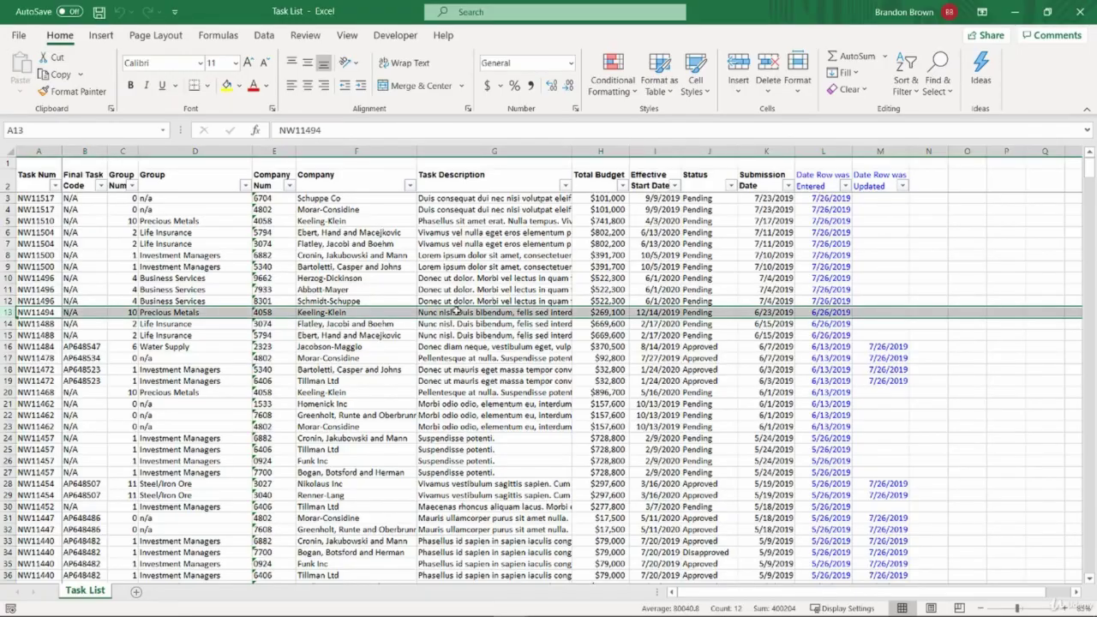
Step: Read the Final Task Code definition in the PDF instructions, including the "N/A" rule for pending tasks
key("alt+Tab")
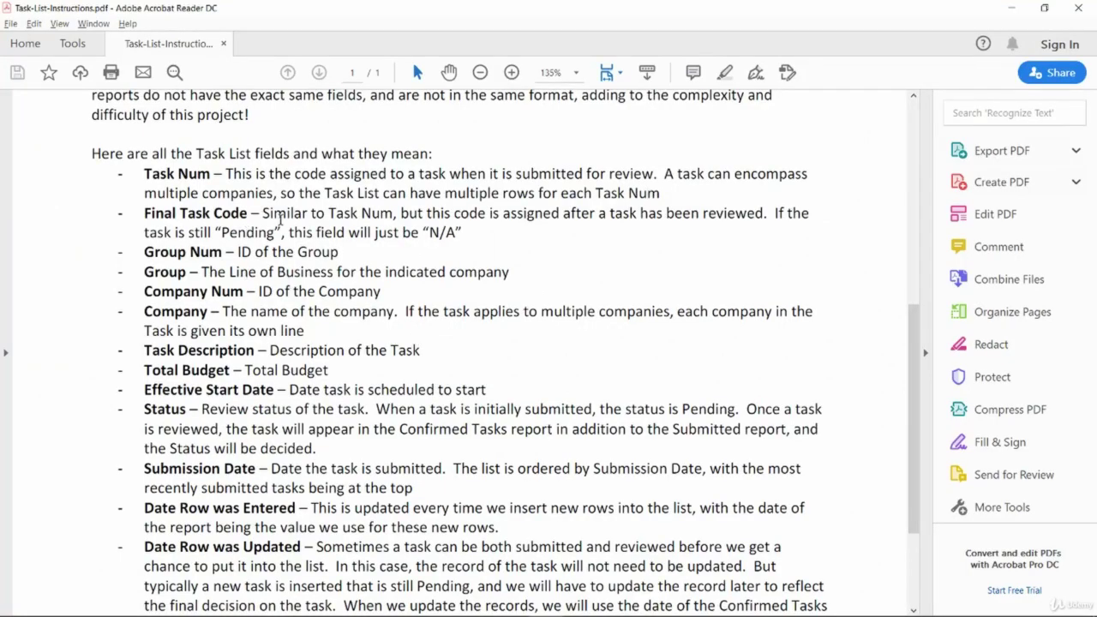
left_click_drag(263, 213, 396, 216)
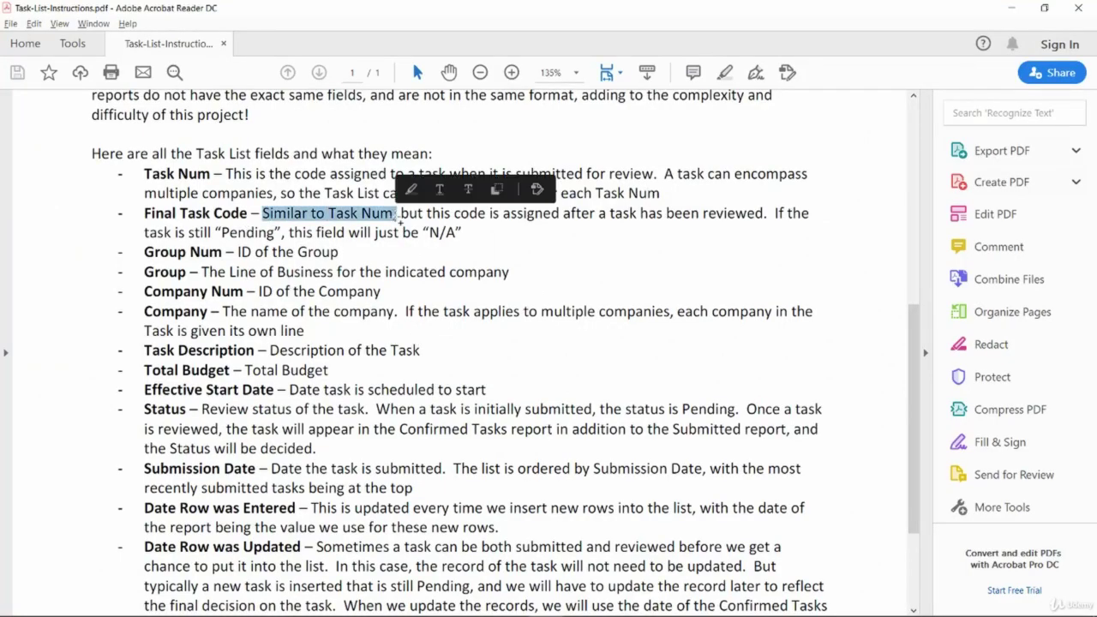
left_click(701, 252)
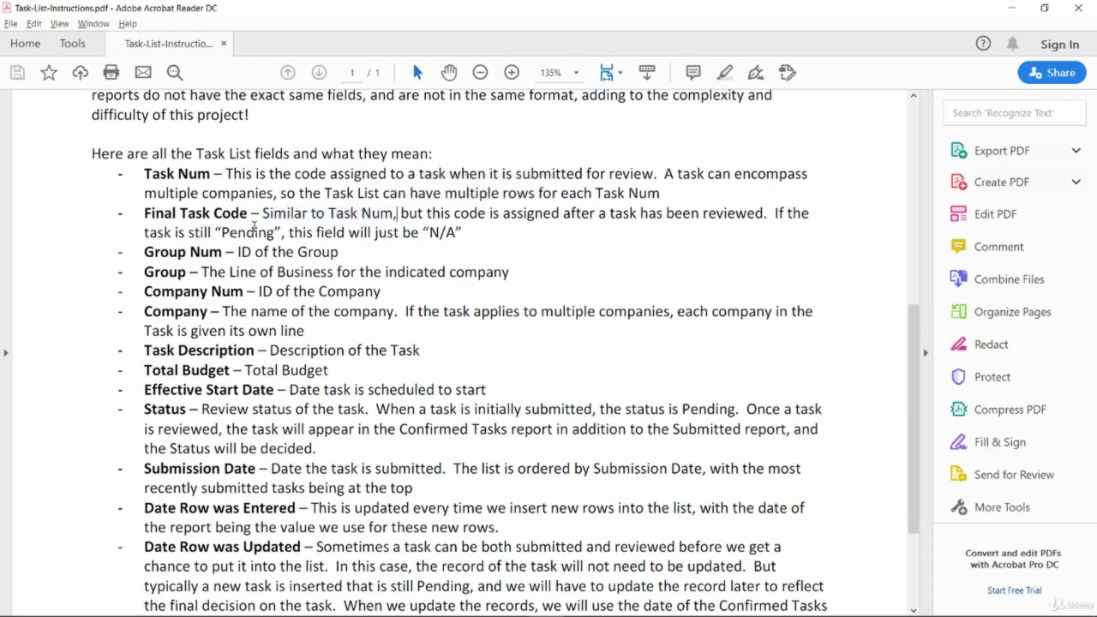
left_click_drag(374, 232, 428, 234)
Step: Compare the final task code and status of the approved NW11484 row with the pending row above it in the Task List workbook
key("alt+Tab")
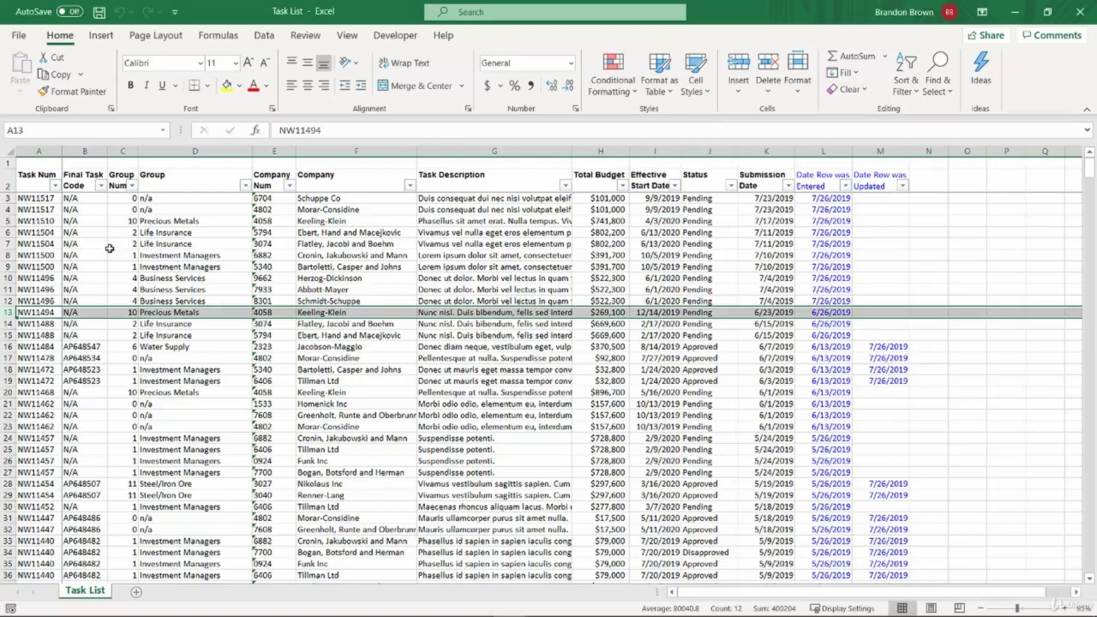
key("shift+space")
left_click(64, 348)
key("shift+space")
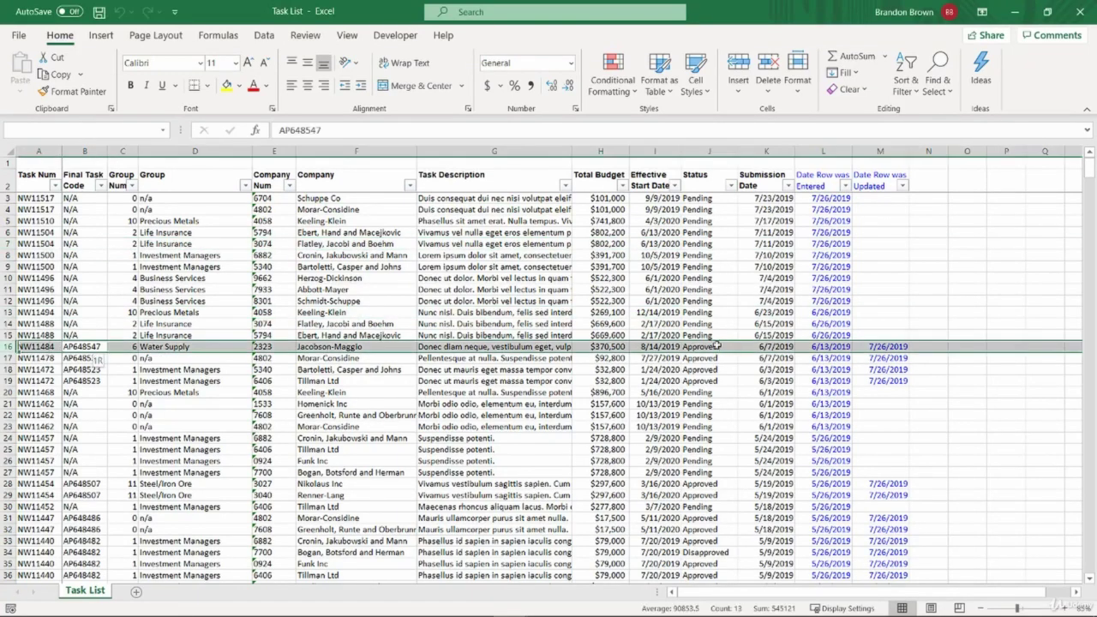
left_click(702, 344)
key("Up")
key("shift+space")
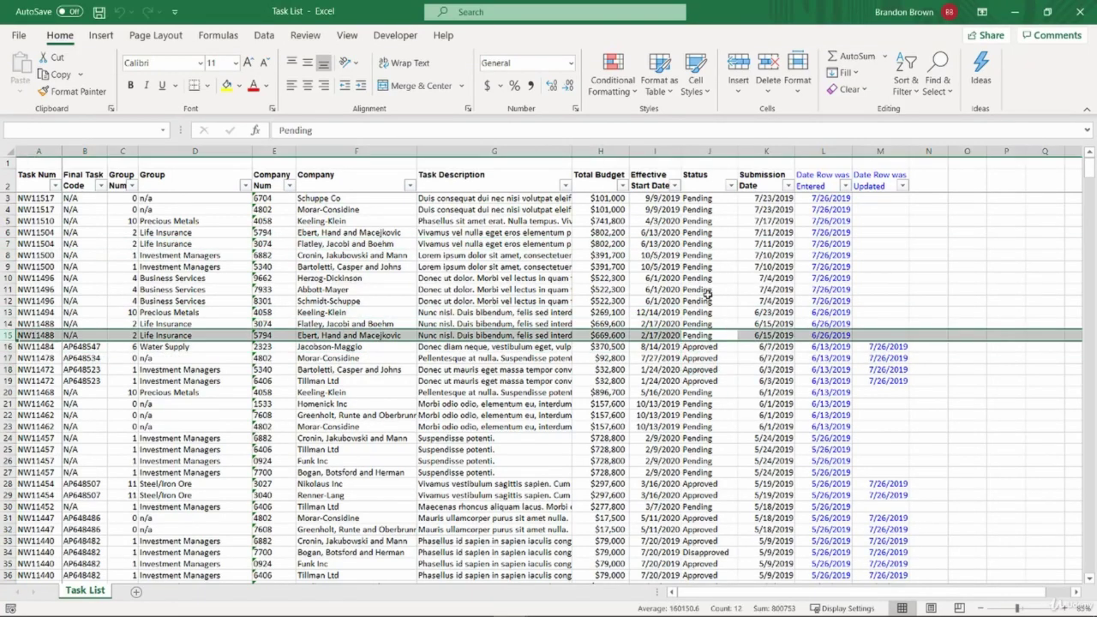
Step: Read the Group Num definition in the PDF instructions and select the Group Num column in the Task List workbook
key("alt+Tab")
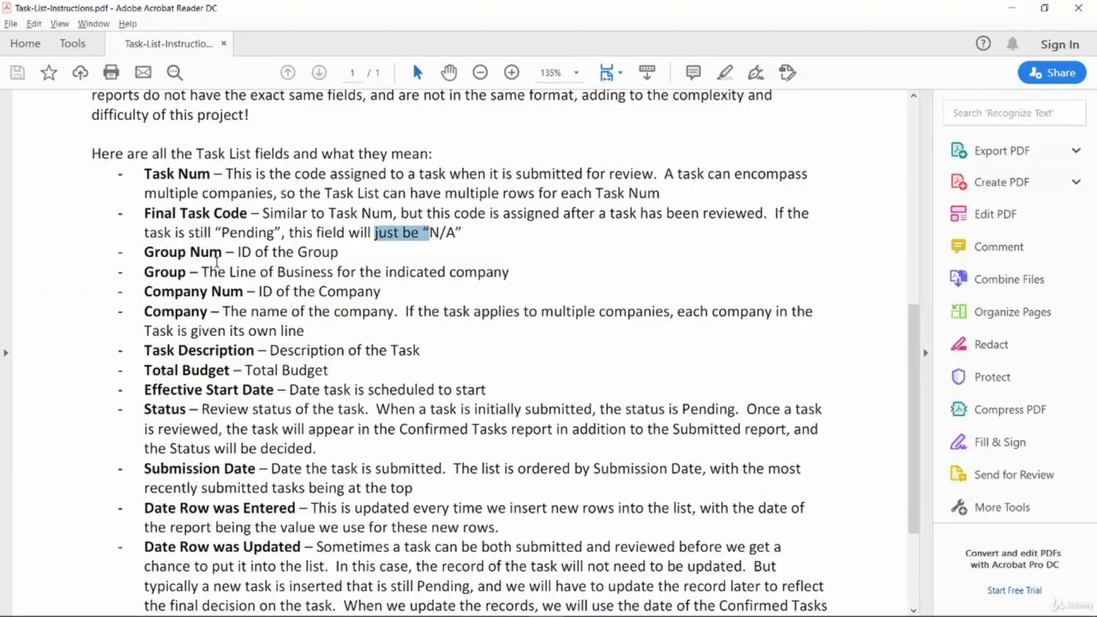
left_click_drag(144, 252, 341, 255)
key("alt+Tab")
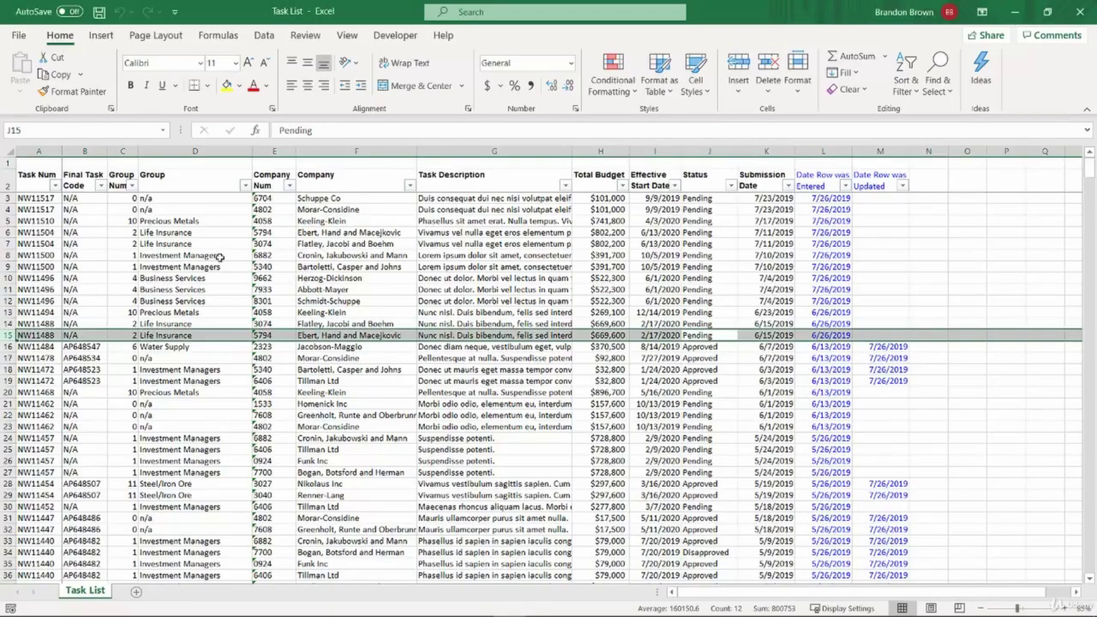
left_click(219, 255)
left_click(121, 151)
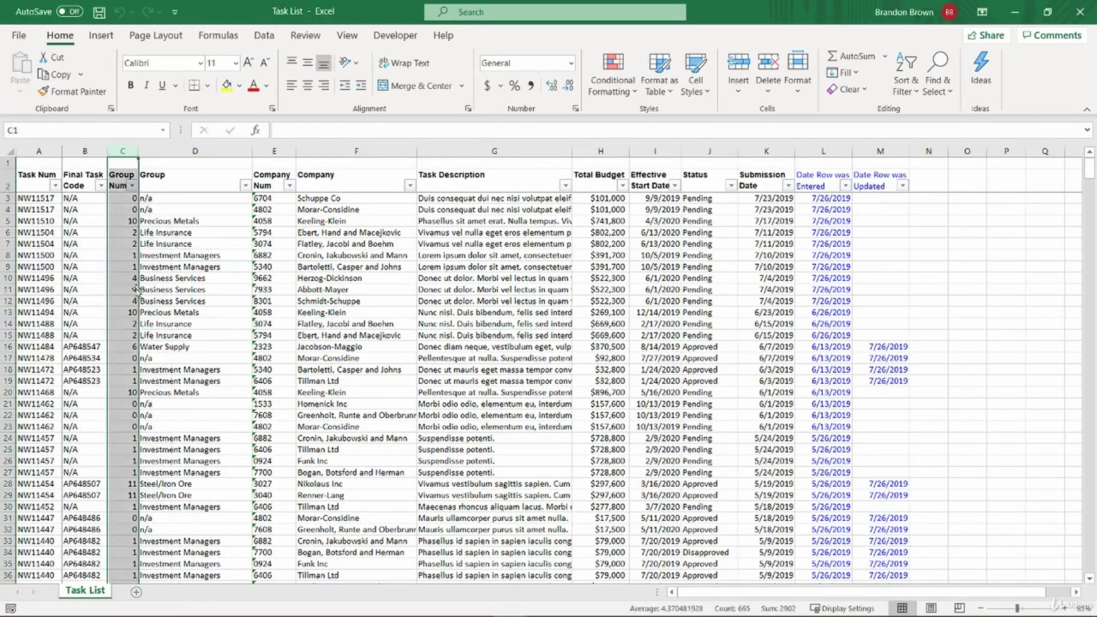
Step: Read the Group definition in the PDF instructions and browse the Group column's filter values in the Task List workbook in Excel
key("alt+Tab")
left_click_drag(201, 272, 509, 273)
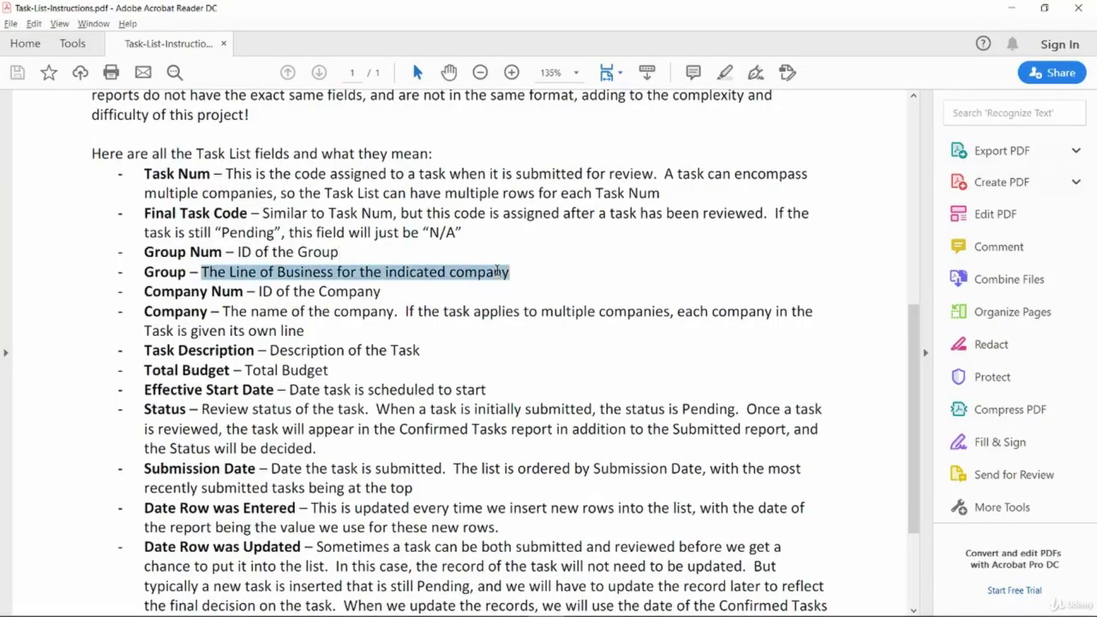
key("alt+Tab")
left_click(217, 234)
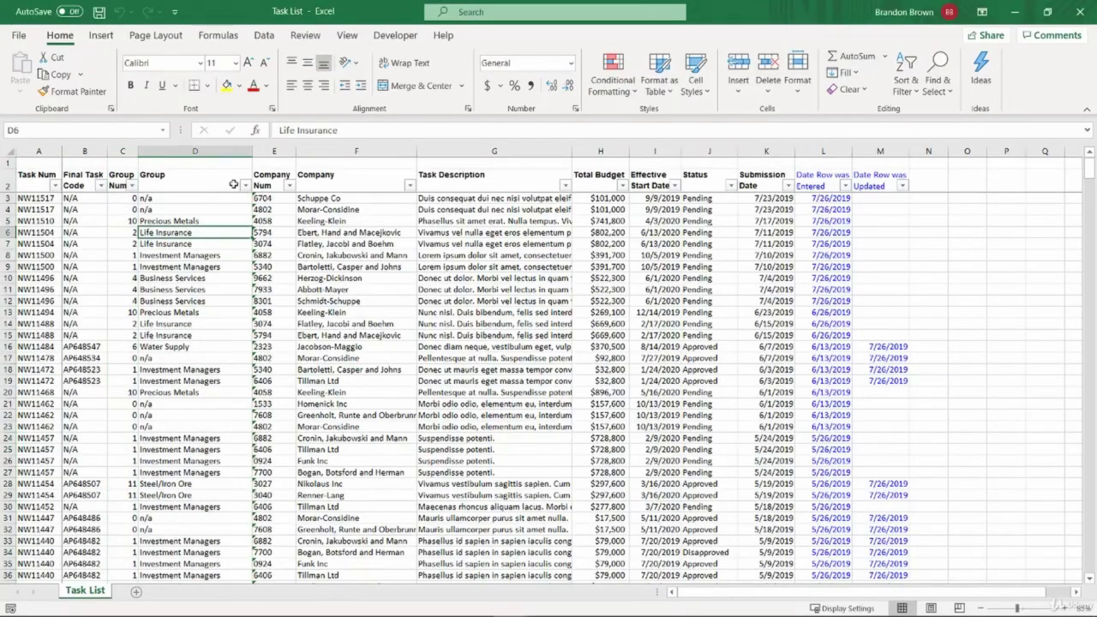
left_click(246, 185)
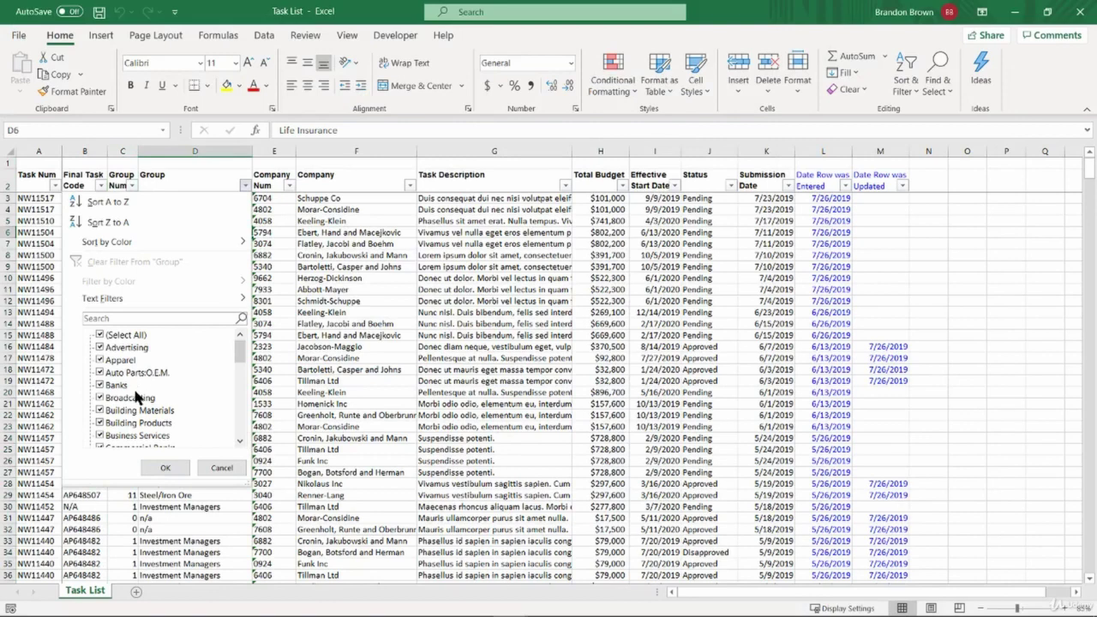
scroll(138, 398, "down", 1)
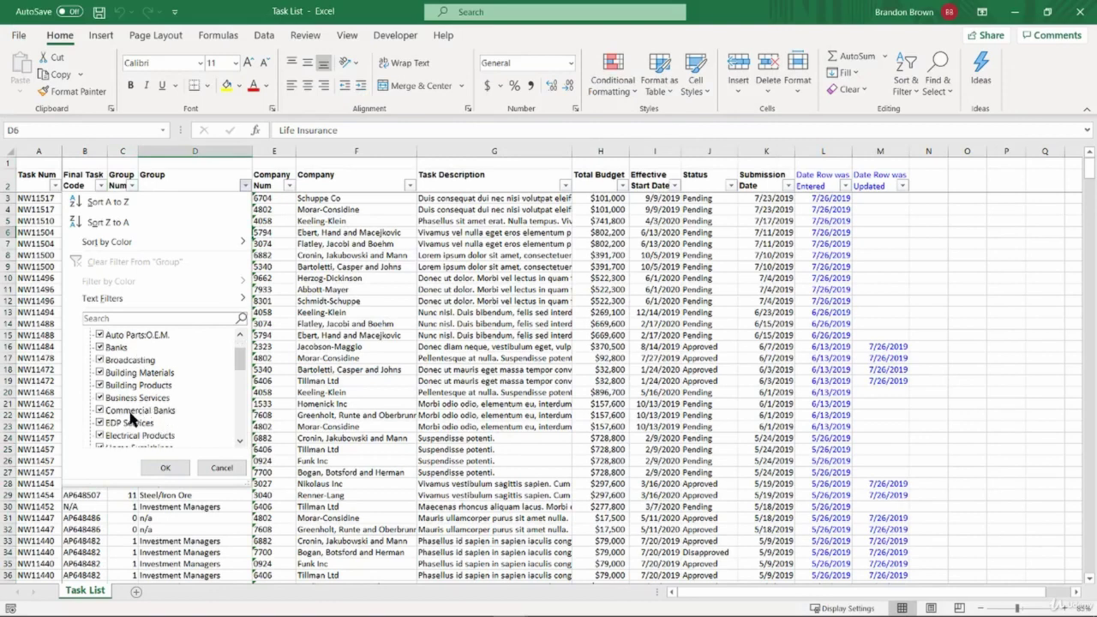
key("Escape")
left_click(207, 301)
Step: Read the Company Num and Company definitions in the PDF instructions and inspect both columns in the Task List workbook
key("alt+Tab")
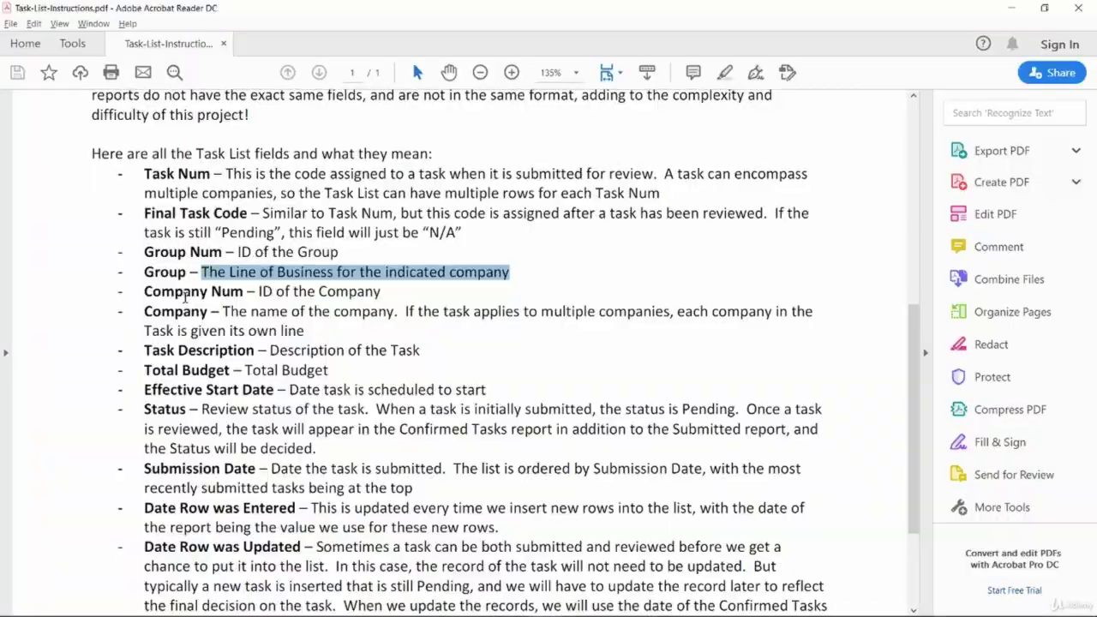
left_click_drag(146, 292, 381, 292)
left_click(351, 300)
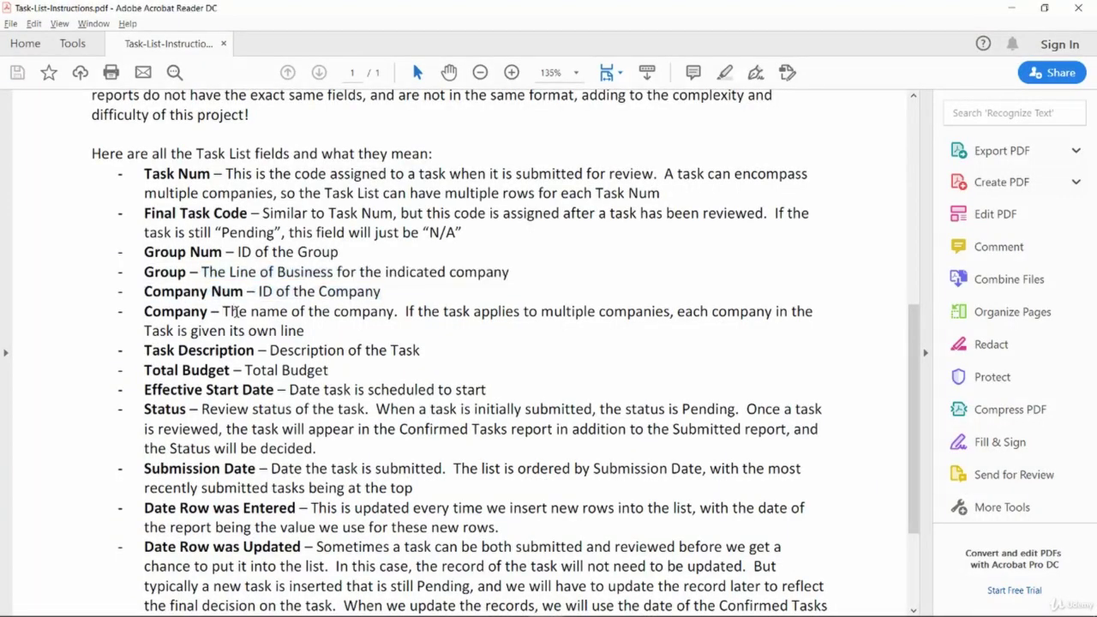
left_click_drag(222, 311, 495, 313)
left_click(442, 312)
key("alt+Tab")
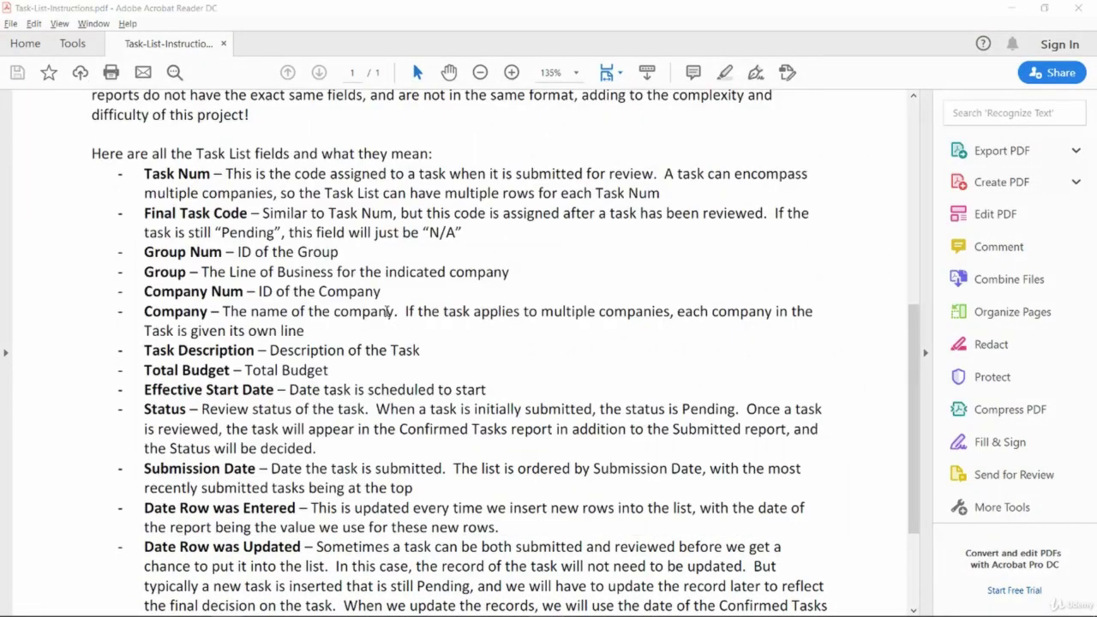
key("alt+Tab")
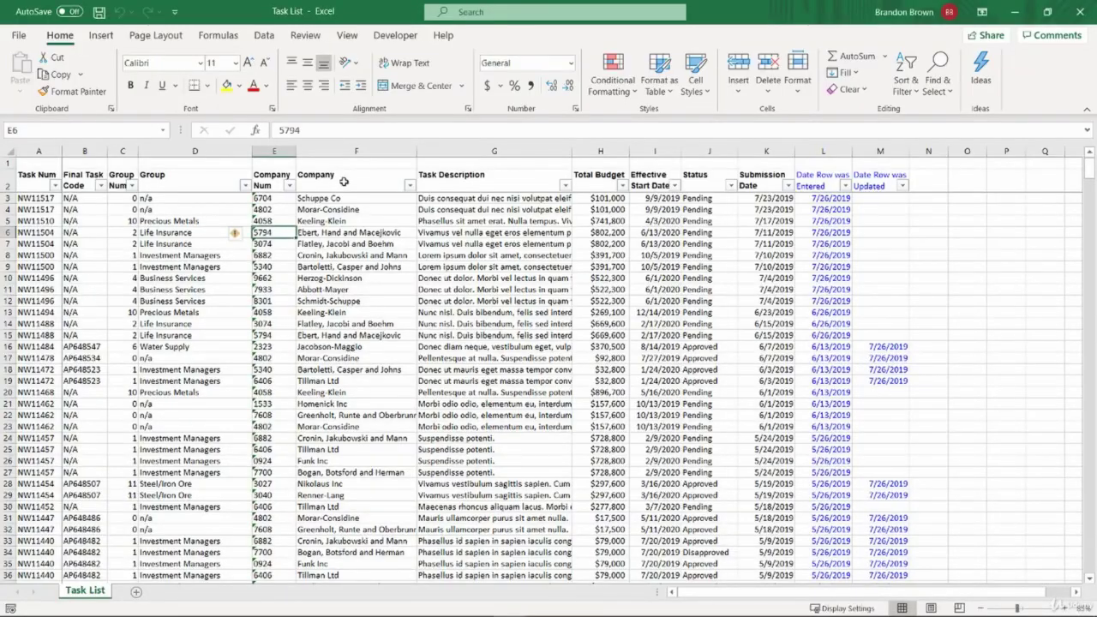
left_click_drag(343, 278, 347, 369)
Step: Read the rule in the PDF instructions about giving each company of a multi-company task its own line
key("alt+Tab")
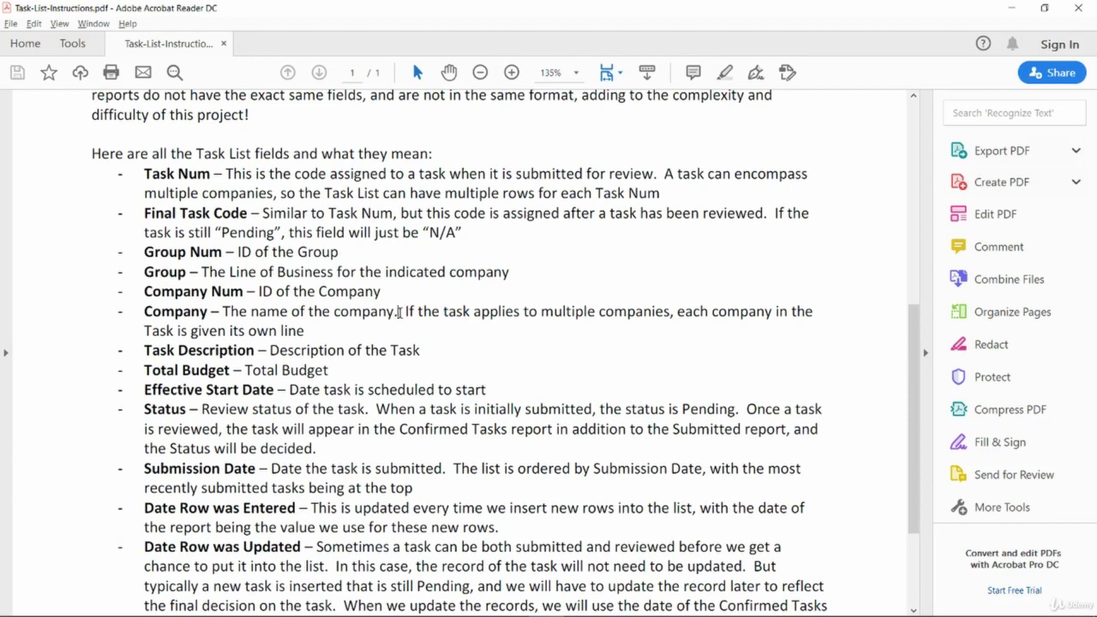
left_click_drag(398, 312, 298, 330)
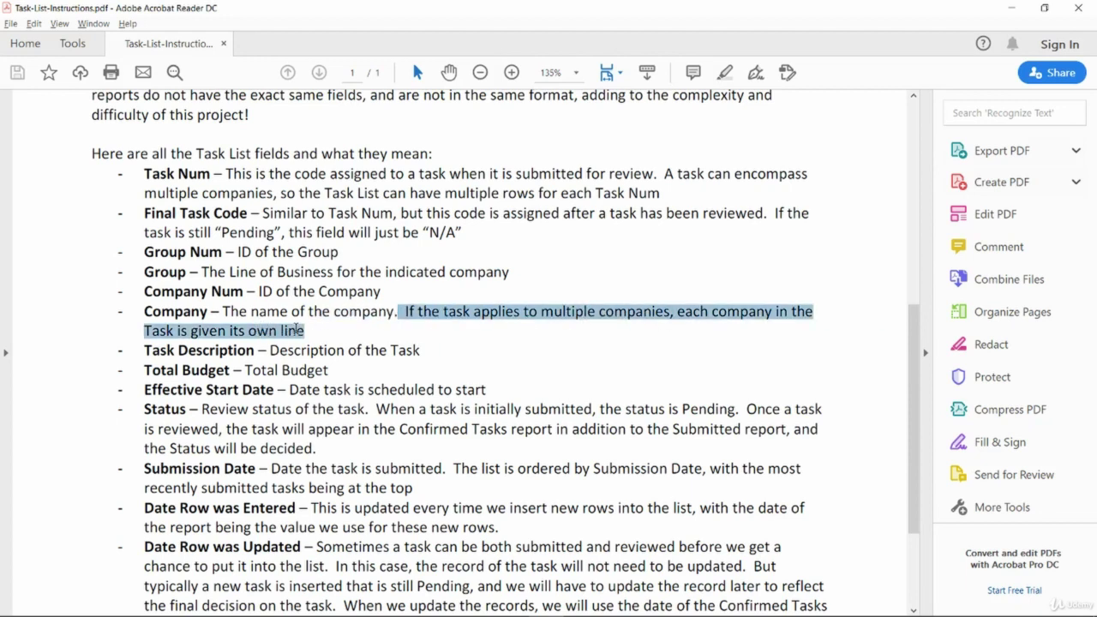
left_click(300, 335)
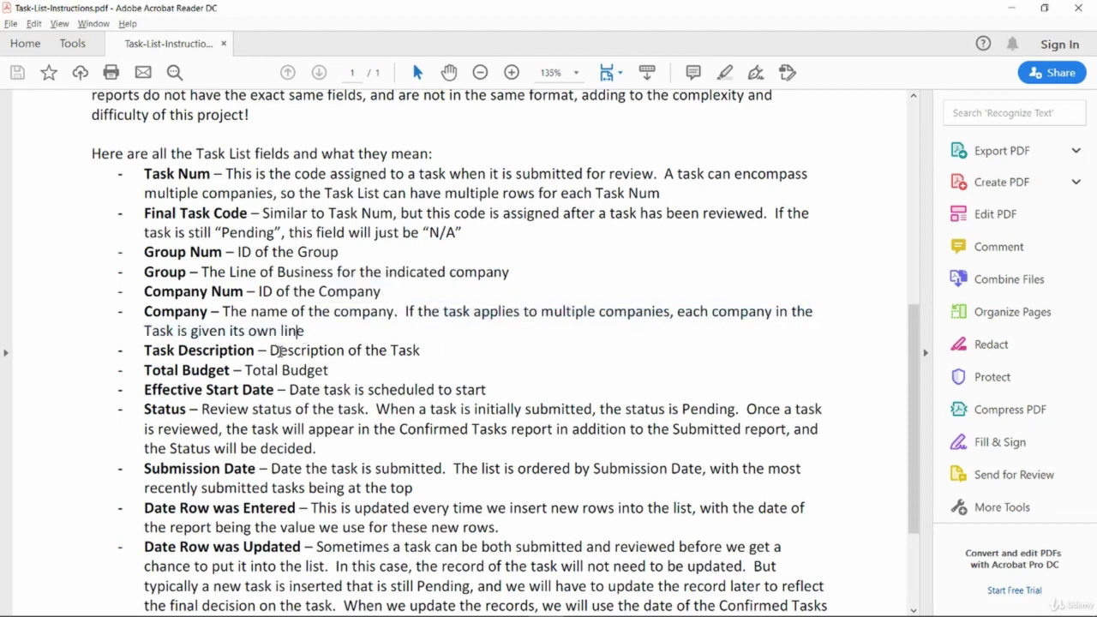
Step: Read the Task Description definition in the PDF instructions and inspect several descriptions in the Task List workbook
left_click_drag(146, 350, 419, 351)
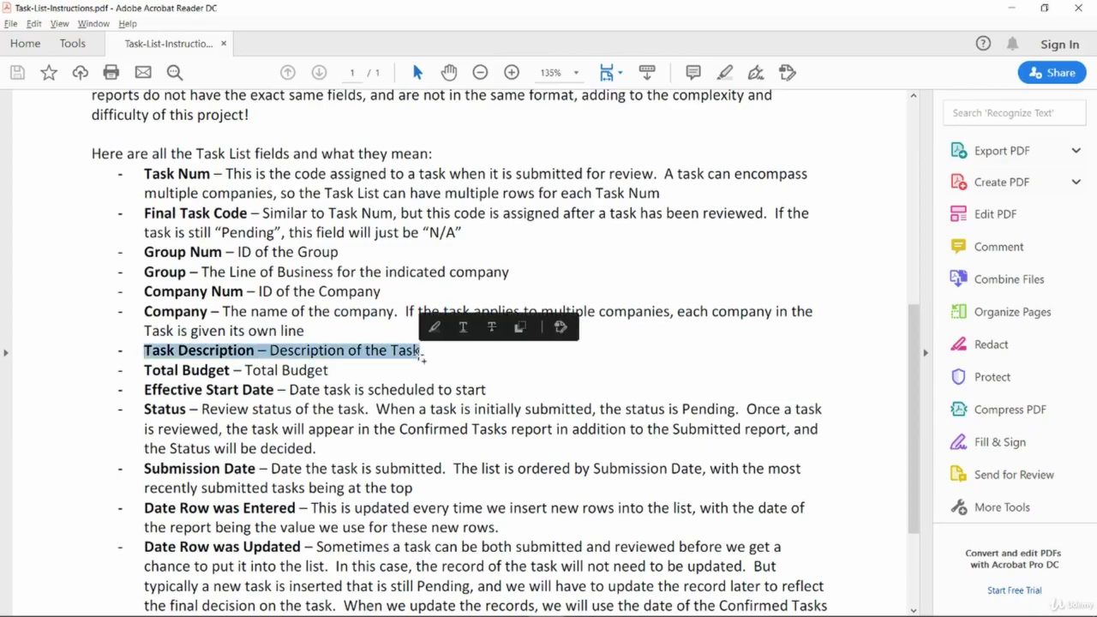
key("alt+Tab")
left_click(497, 310)
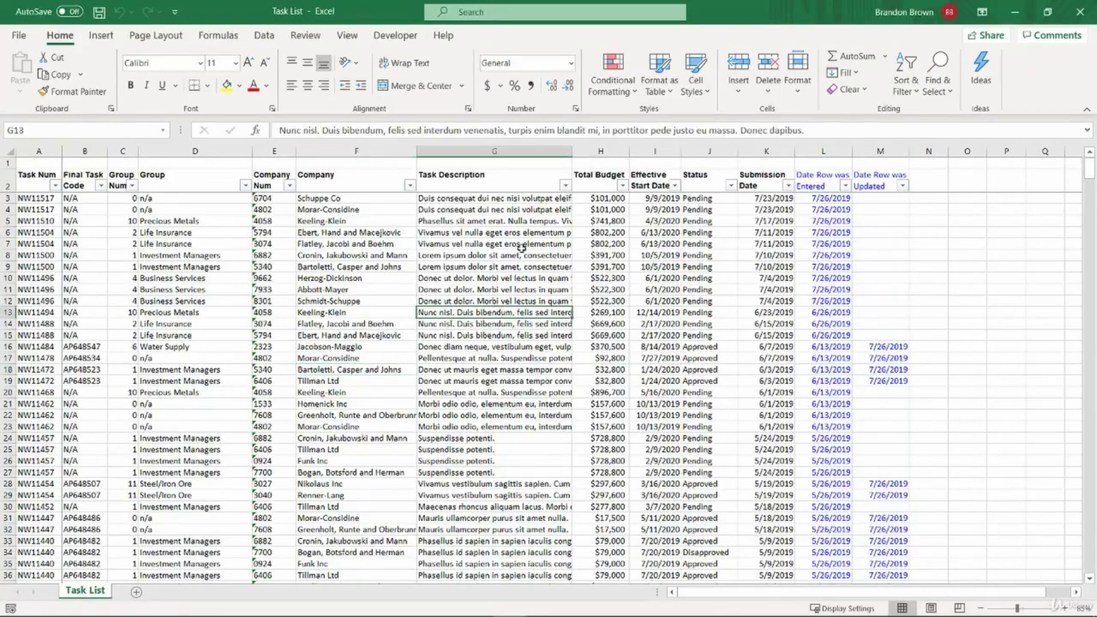
left_click(488, 288)
left_click(476, 426)
key("F2")
key("Escape")
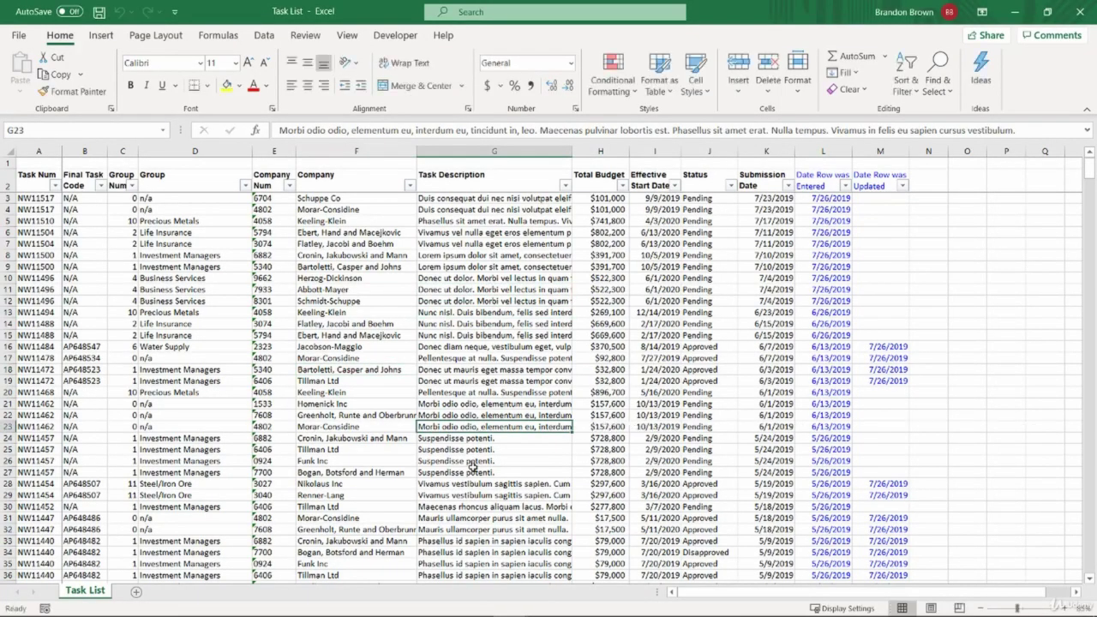
Step: Read the Total Budget definition in the PDF instructions and inspect the Total Budget column in the Task List workbook
key("alt+Tab")
left_click(228, 349)
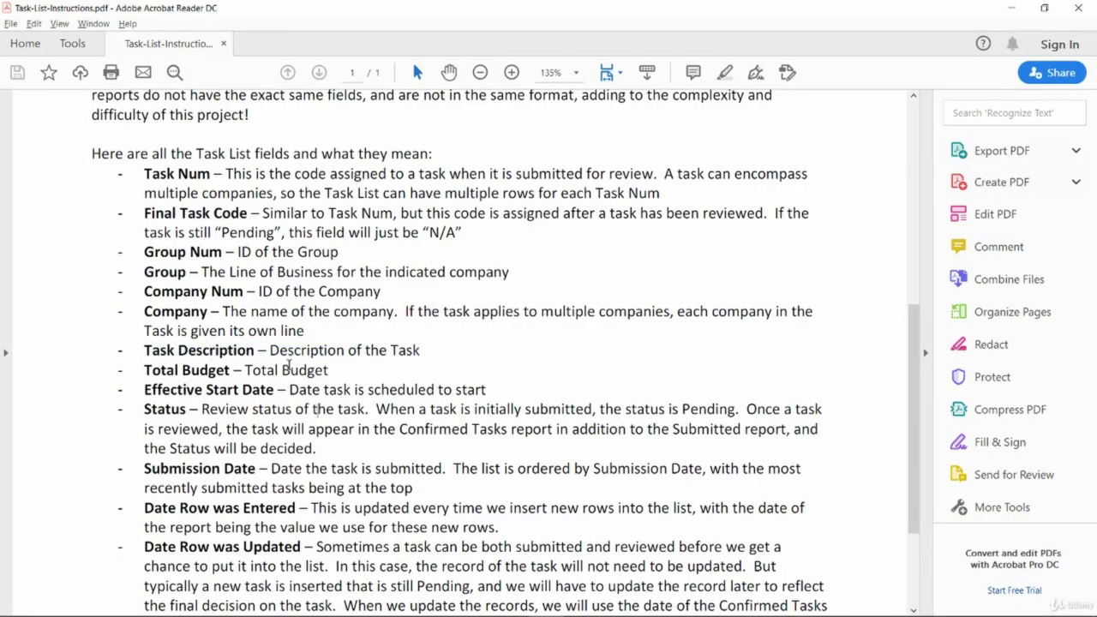
left_click_drag(253, 370, 485, 389)
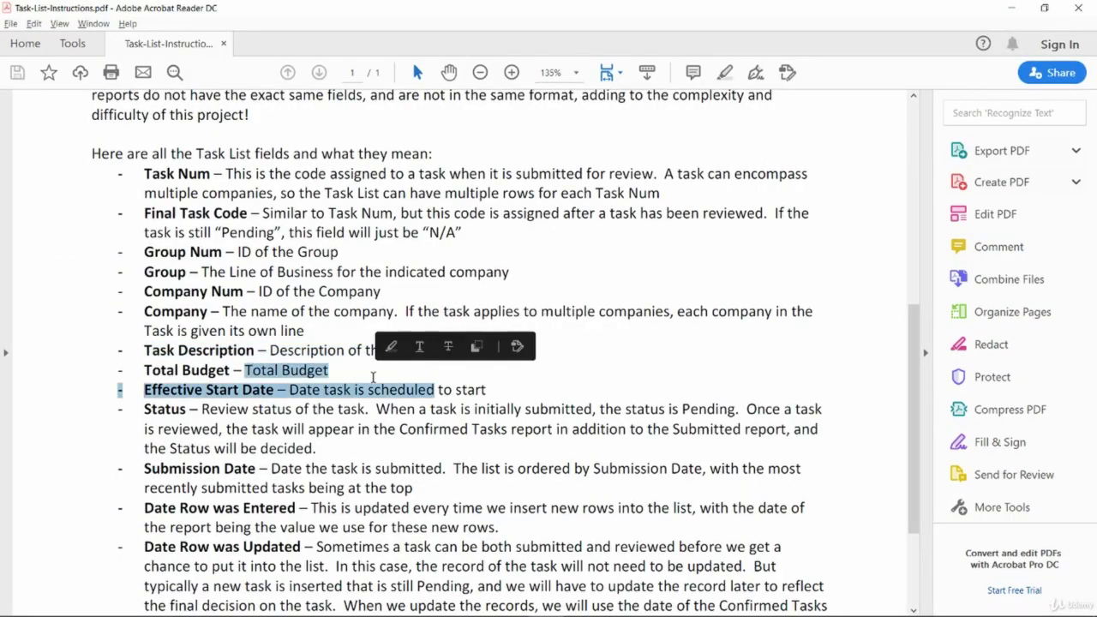
left_click(343, 370)
key("alt+Tab")
left_click(624, 204)
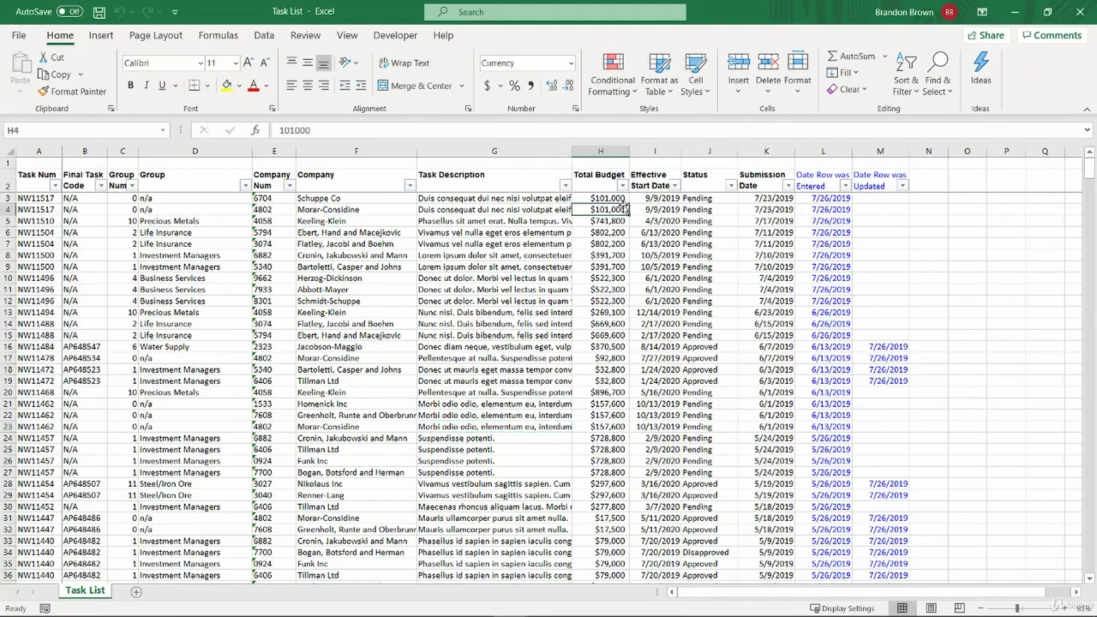
left_click(592, 250)
Step: Compare the total budgets of the two NW11517 rows, and the full details of the two NW11504 rows
left_click_drag(599, 197, 599, 210)
left_click_drag(600, 233, 600, 244)
key("shift+space")
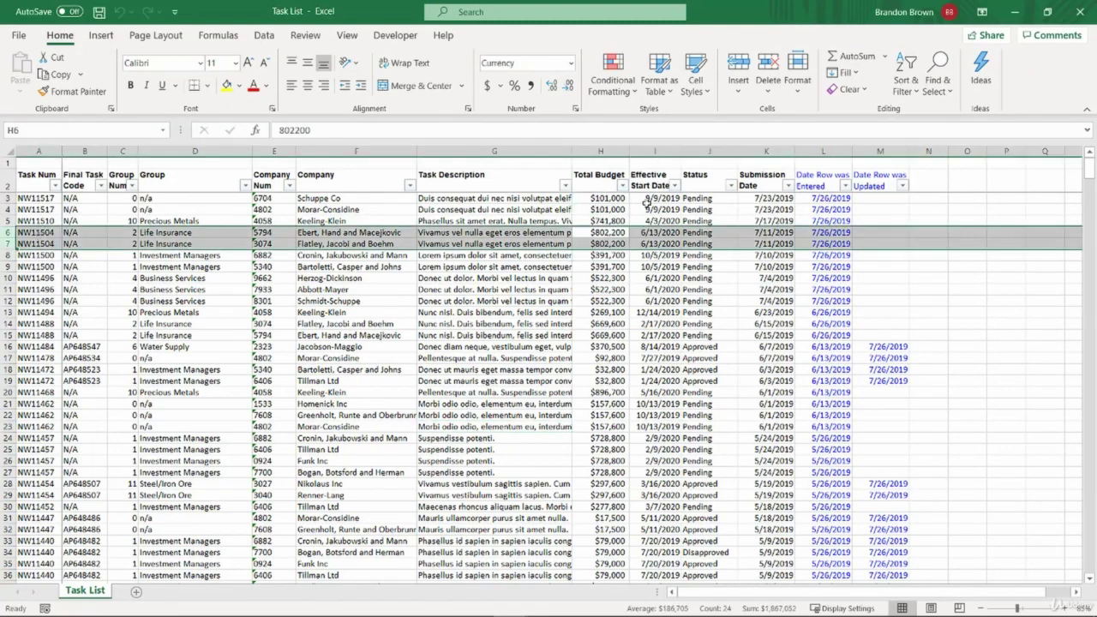
left_click(531, 236)
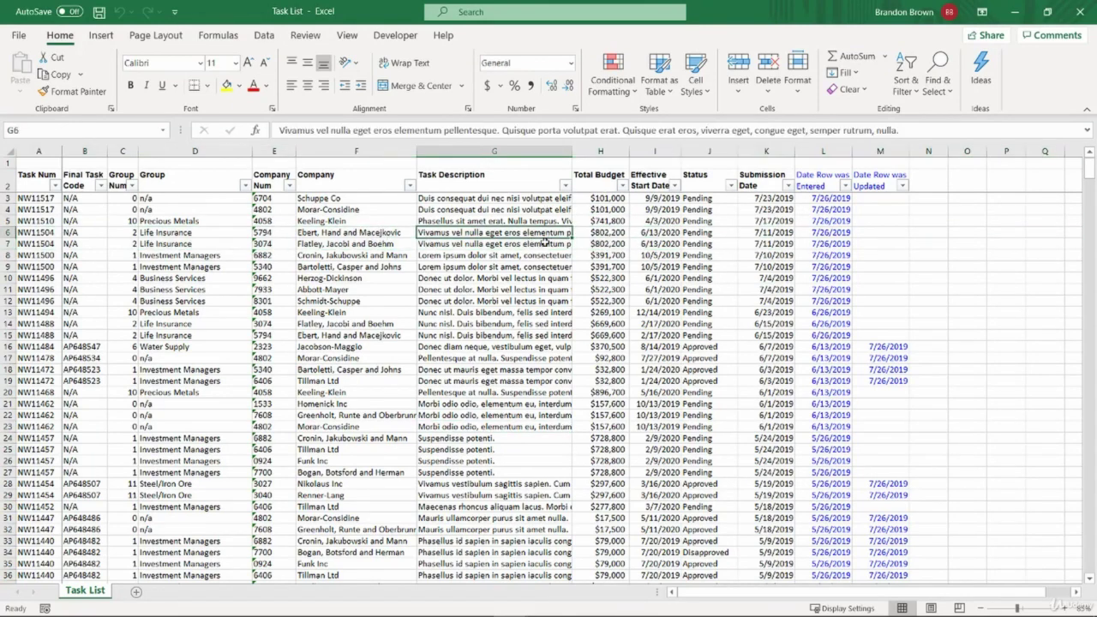
left_click(544, 244)
Step: Read the Effective Start Date definition in the PDF instructions and inspect that column in the Task List workbook
key("alt+Tab")
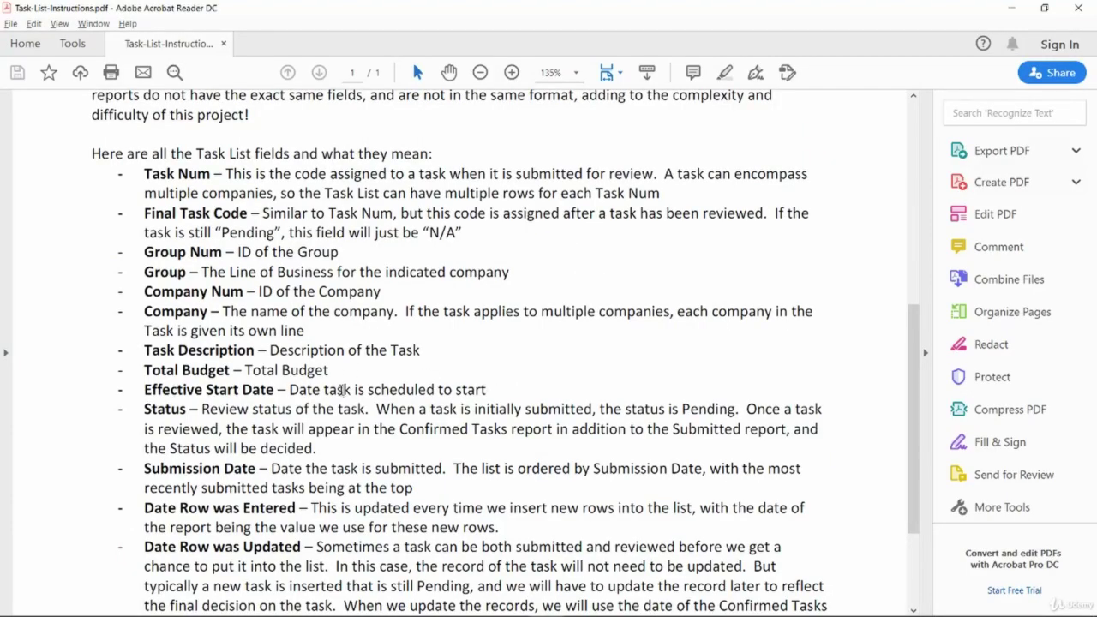
key("alt+Tab")
left_click(622, 232)
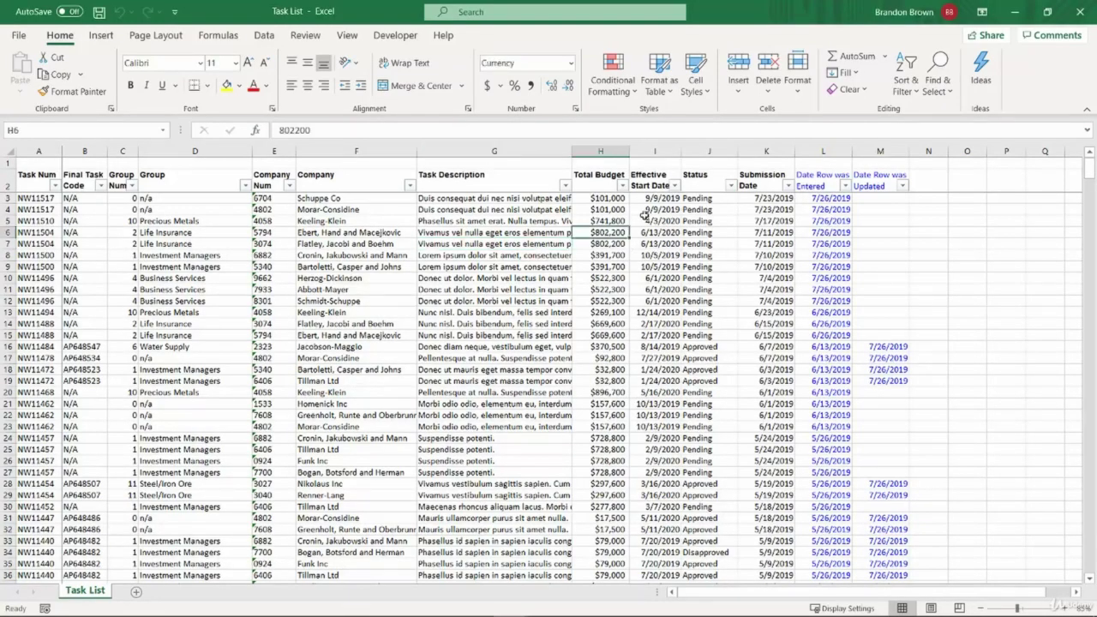
left_click(642, 220)
Step: Read the Status definition in the PDF instructions together with the earlier paragraph on the Submitted and Confirmed Tasks reports
key("alt+Tab")
scroll(408, 335, "down", 3)
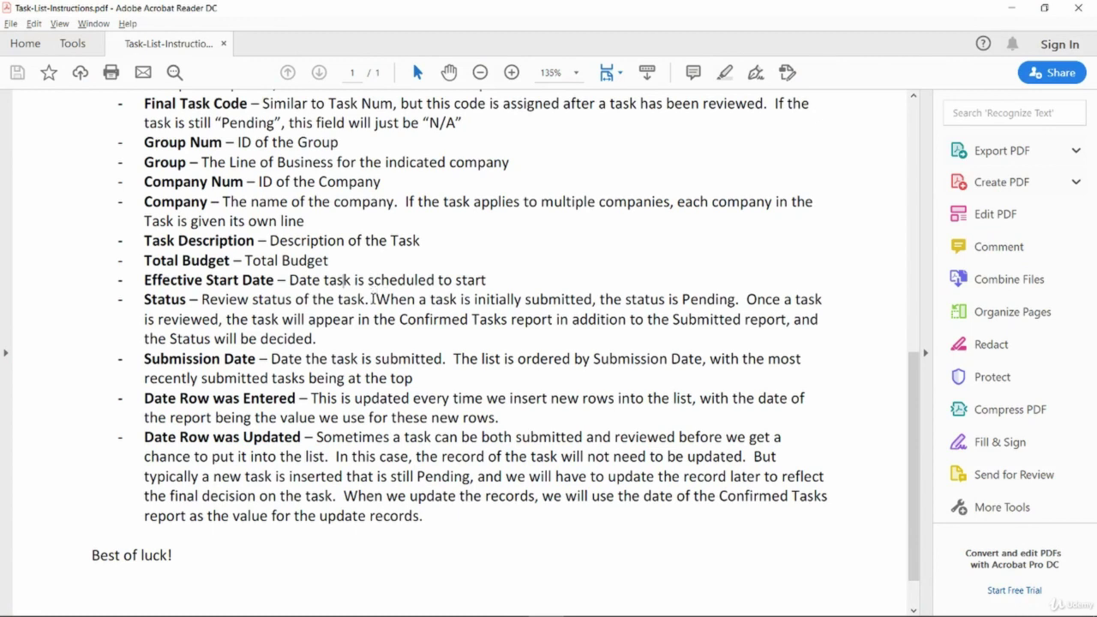
left_click_drag(373, 299, 237, 322)
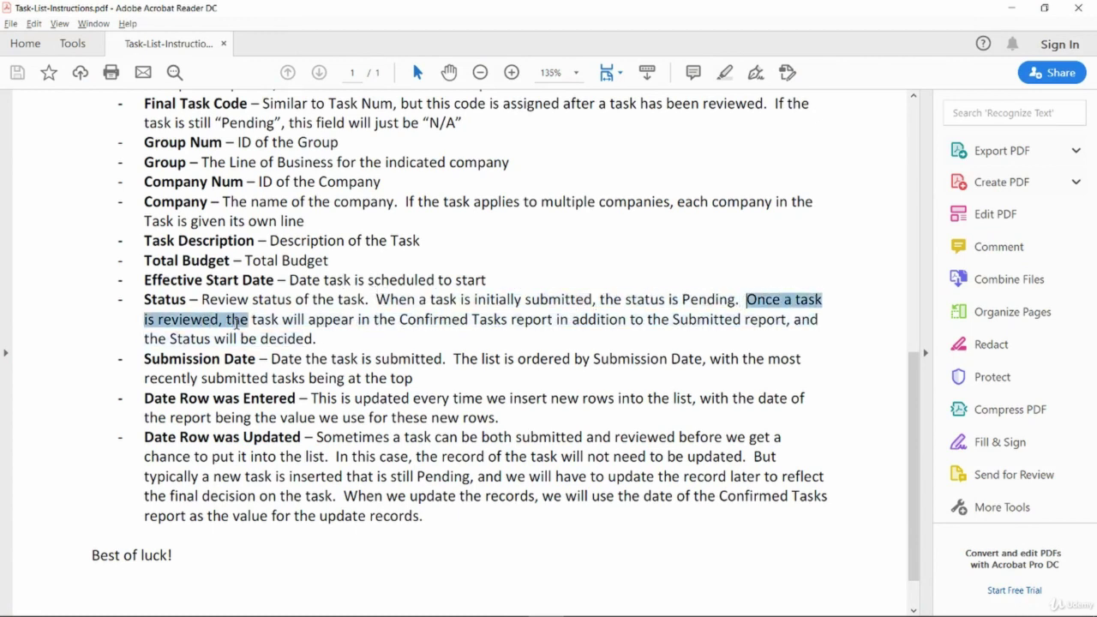
left_click(241, 332)
scroll(241, 332, "up", 6)
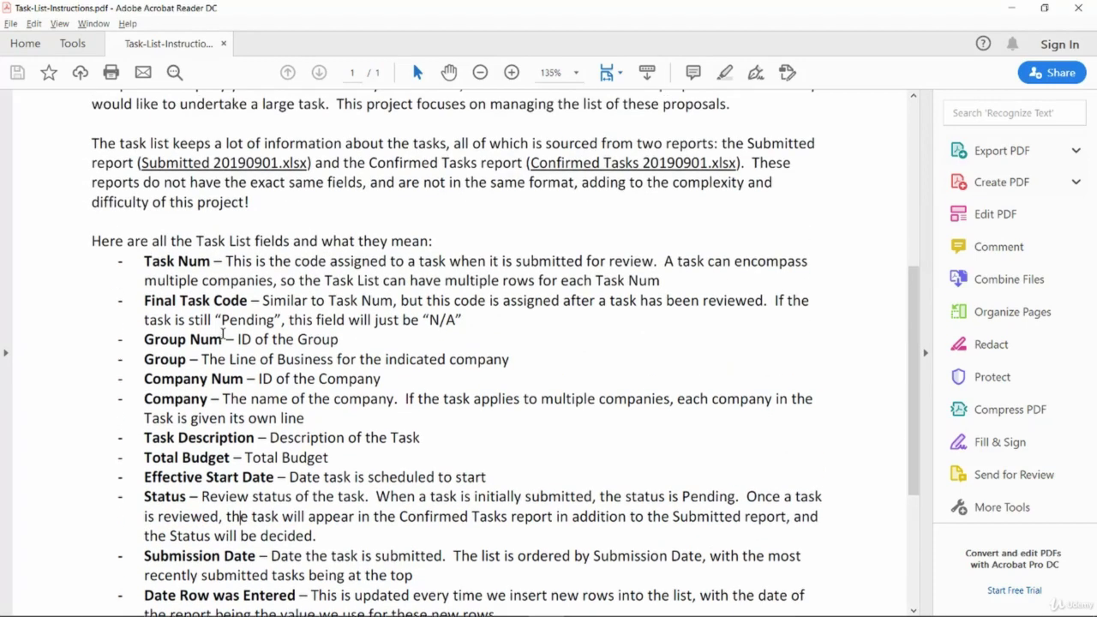
left_click_drag(538, 186, 708, 186)
scroll(749, 452, "down", 4)
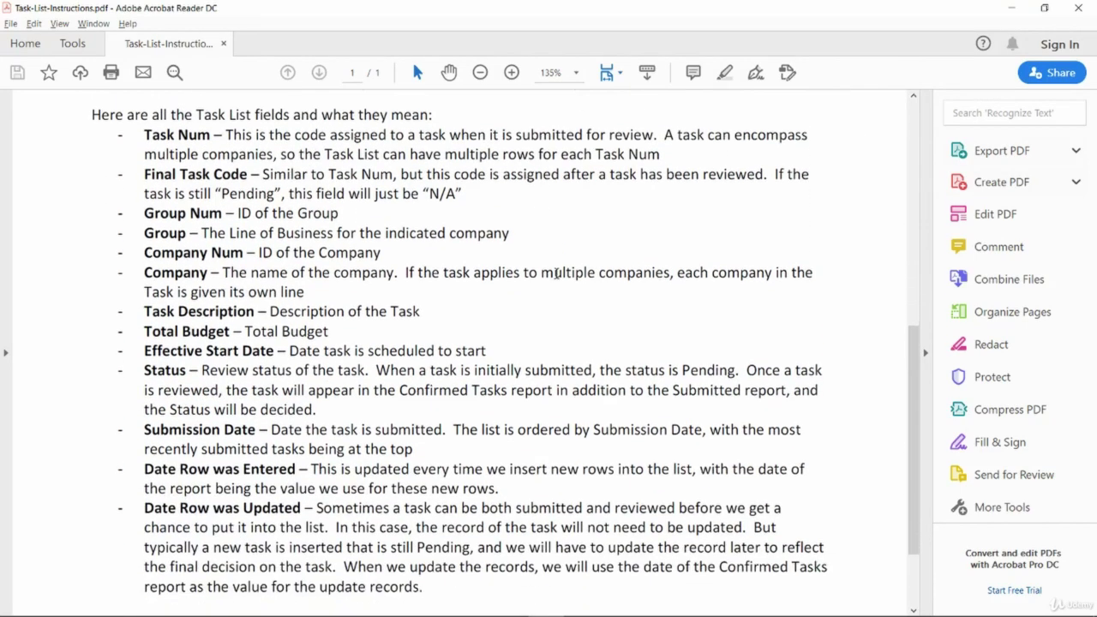
left_click_drag(227, 374, 322, 395)
left_click(342, 397)
Step: Read the Submission Date definition and ordering rule in the PDF instructions and check the Submission Date order in the Task List workbook
left_click_drag(151, 414, 325, 435)
left_click(376, 418)
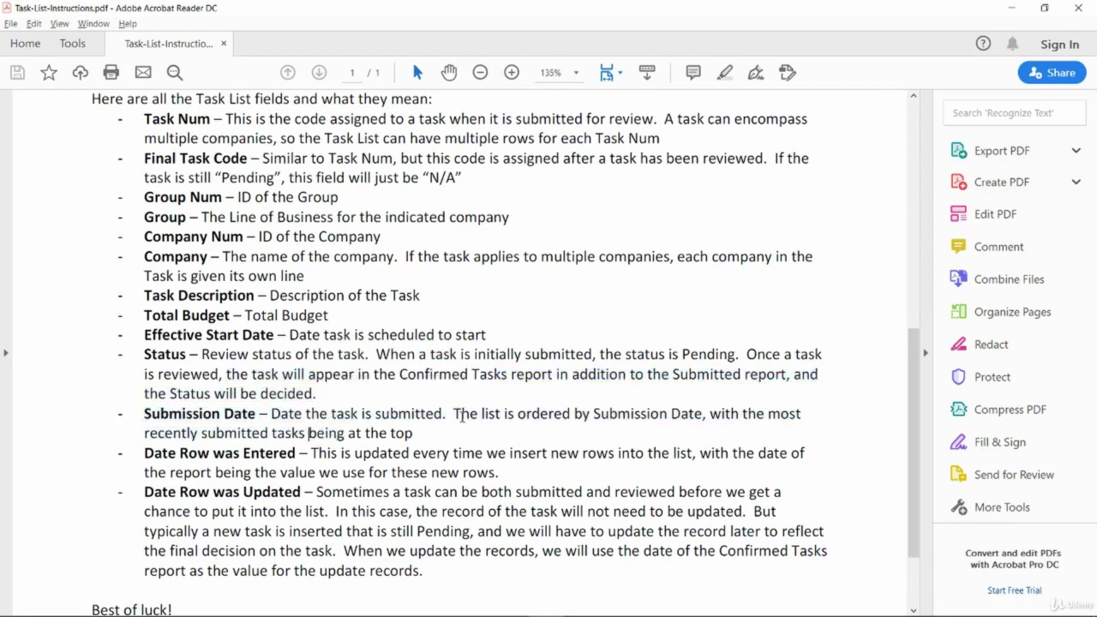
left_click_drag(453, 414, 343, 436)
left_click(343, 435)
key("alt+Tab")
left_click(768, 209)
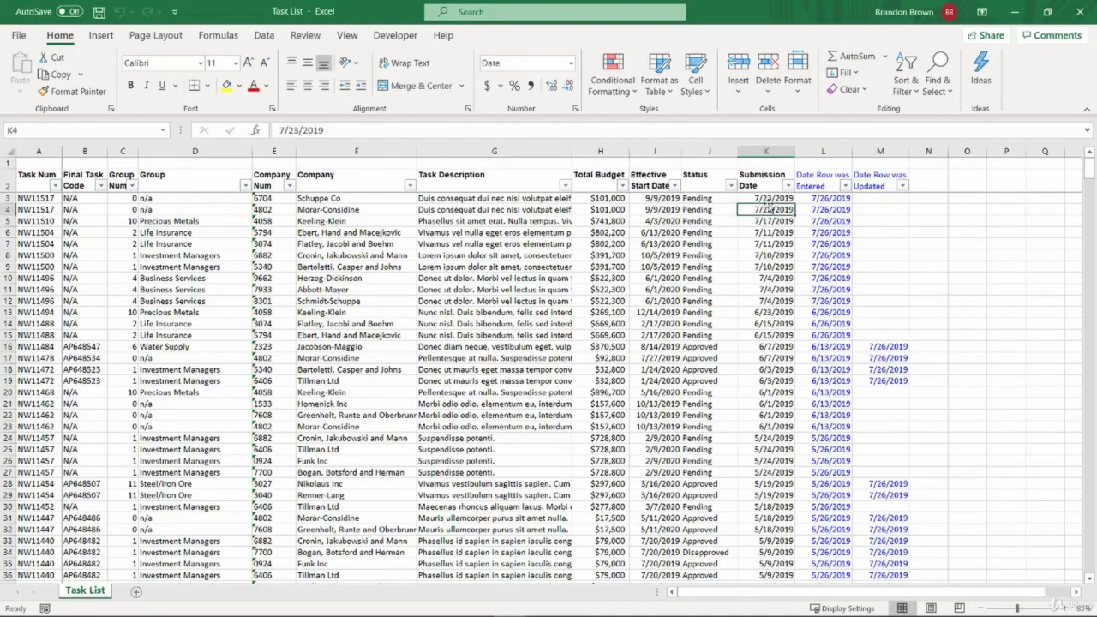
left_click_drag(777, 267, 785, 386)
left_click(784, 380)
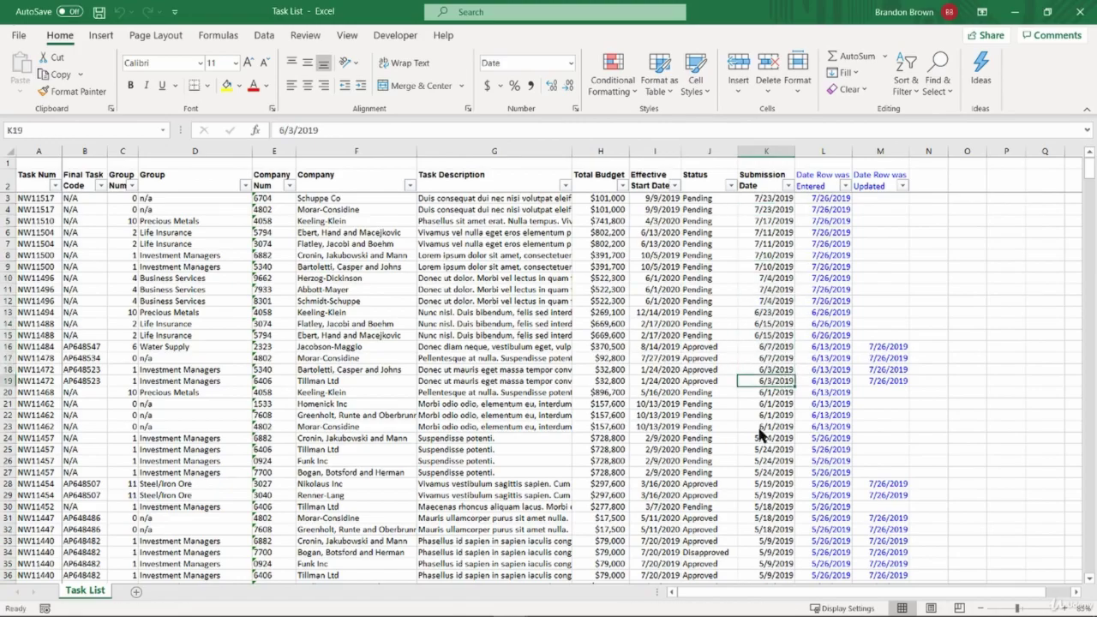
Step: Read the Date Row was Entered definition in the PDF instructions, including which date new rows receive
key("alt+Tab")
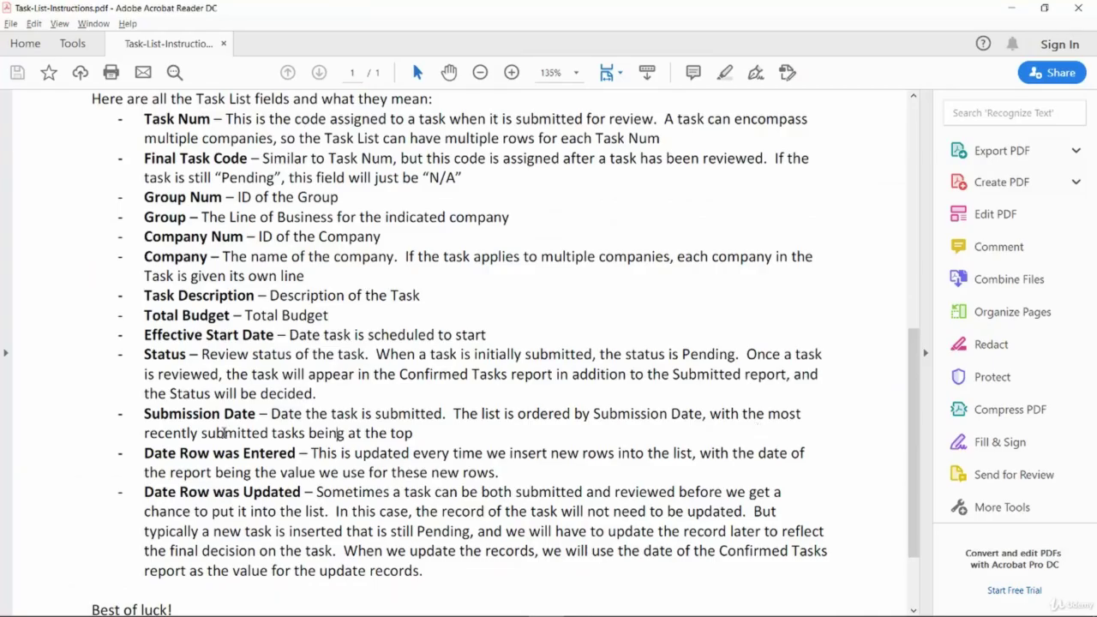
left_click_drag(312, 454, 511, 491)
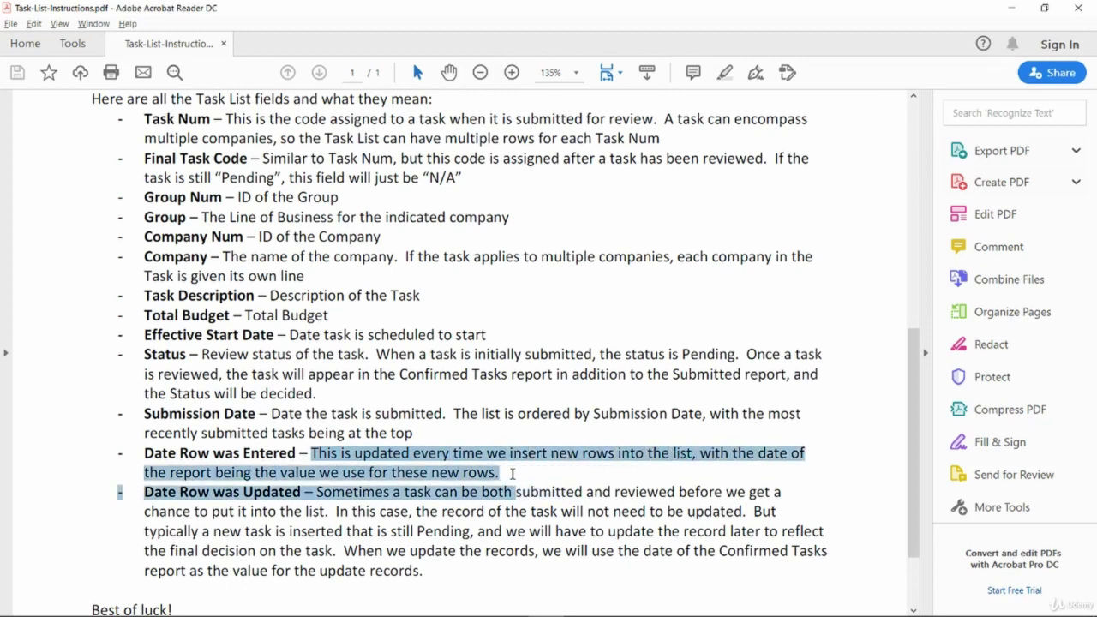
left_click(512, 492)
Step: Compare the Date Row was Entered and Date Row was Updated columns in the Task List workbook and return to the PDF instructions
key("alt+Tab")
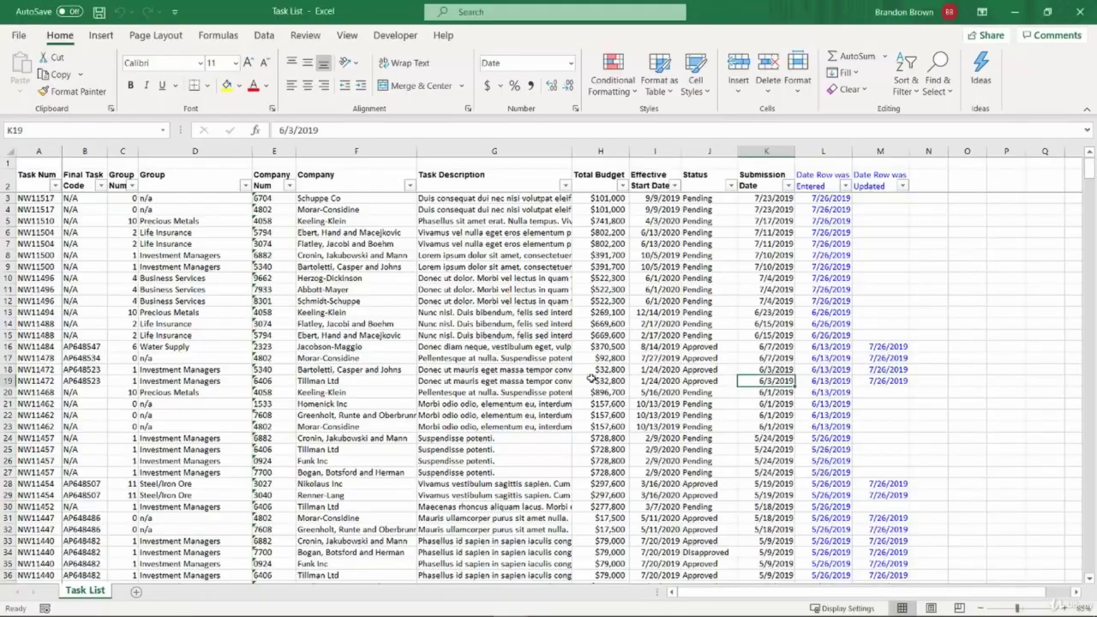
left_click(843, 280)
left_click(889, 356)
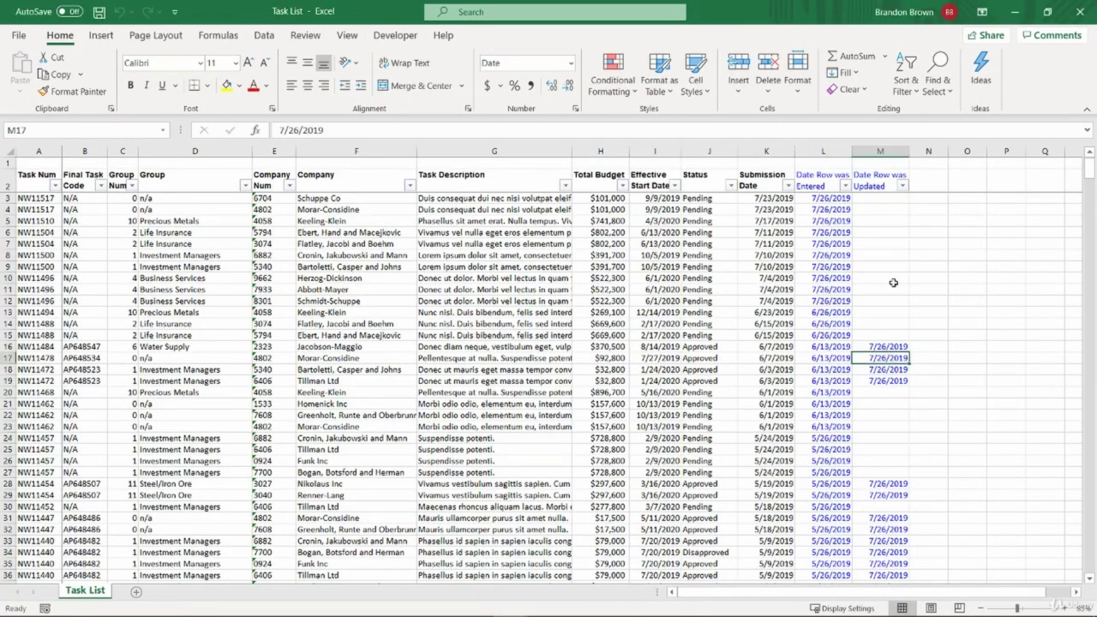
left_click(844, 255)
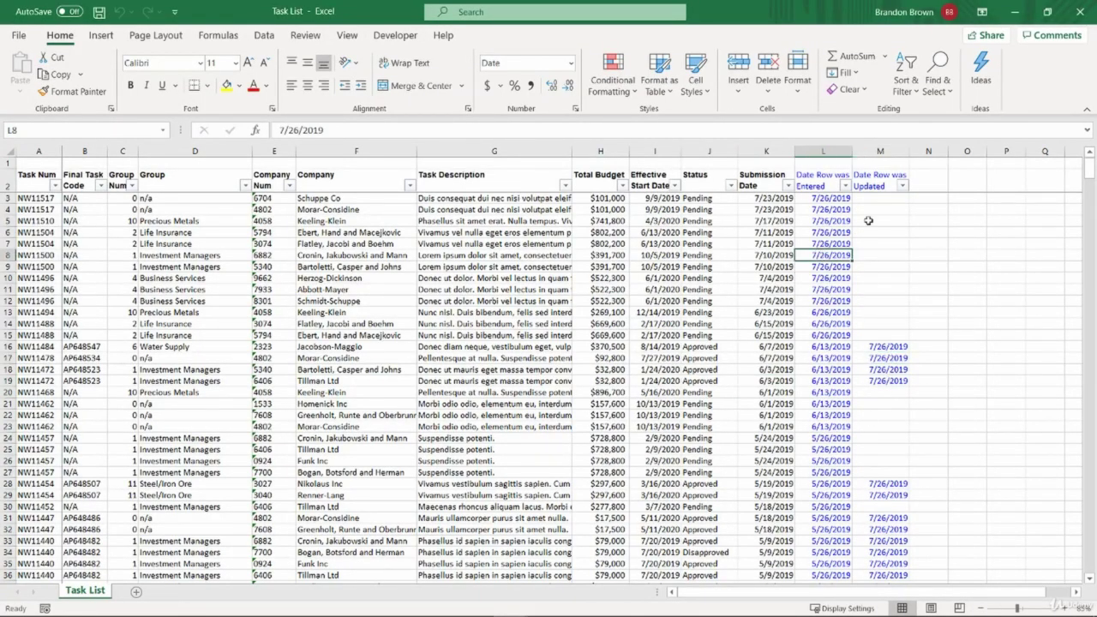
left_click(859, 201)
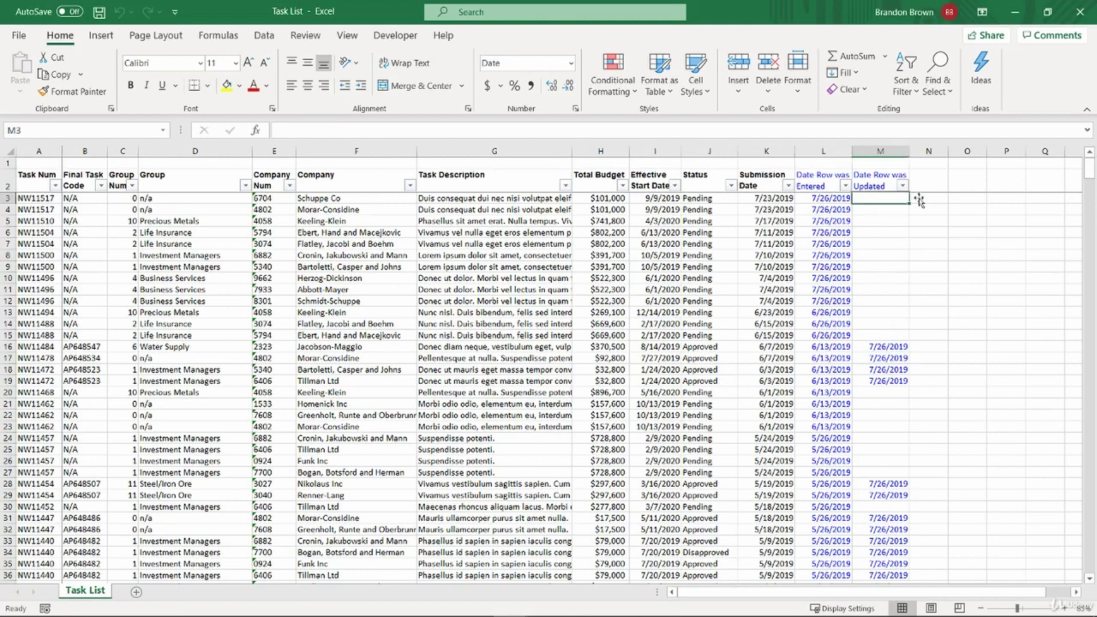
key("alt+Tab")
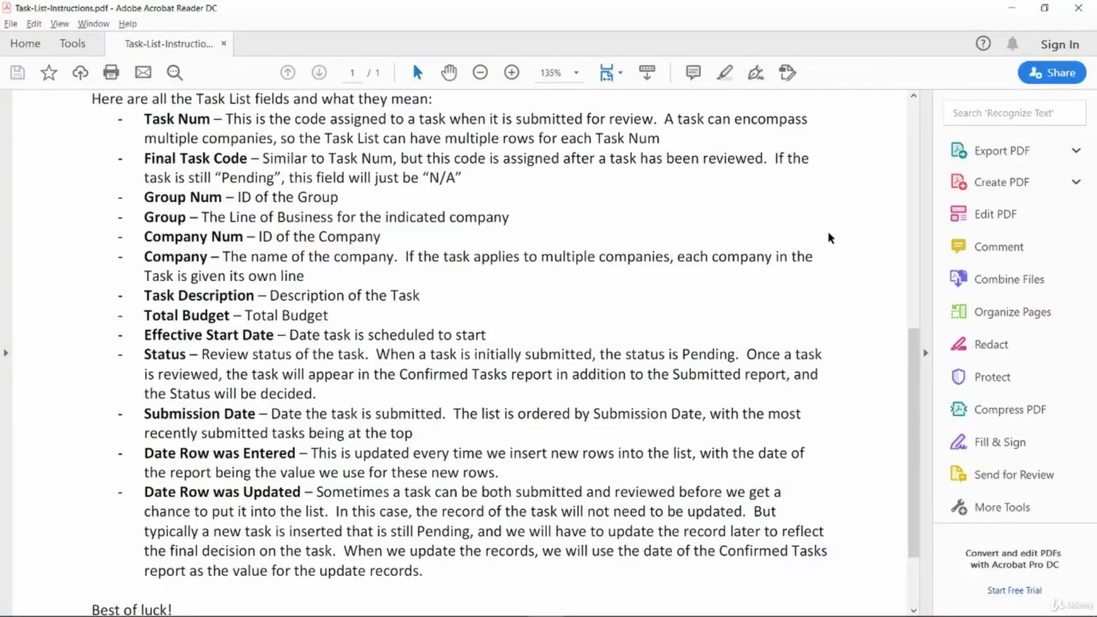
Step: Read the first two sentences of the Date Row was Updated definition in the PDF instructions and check them against the newest Pending rows in the Task List workbook
scroll(494, 411, "down", 2)
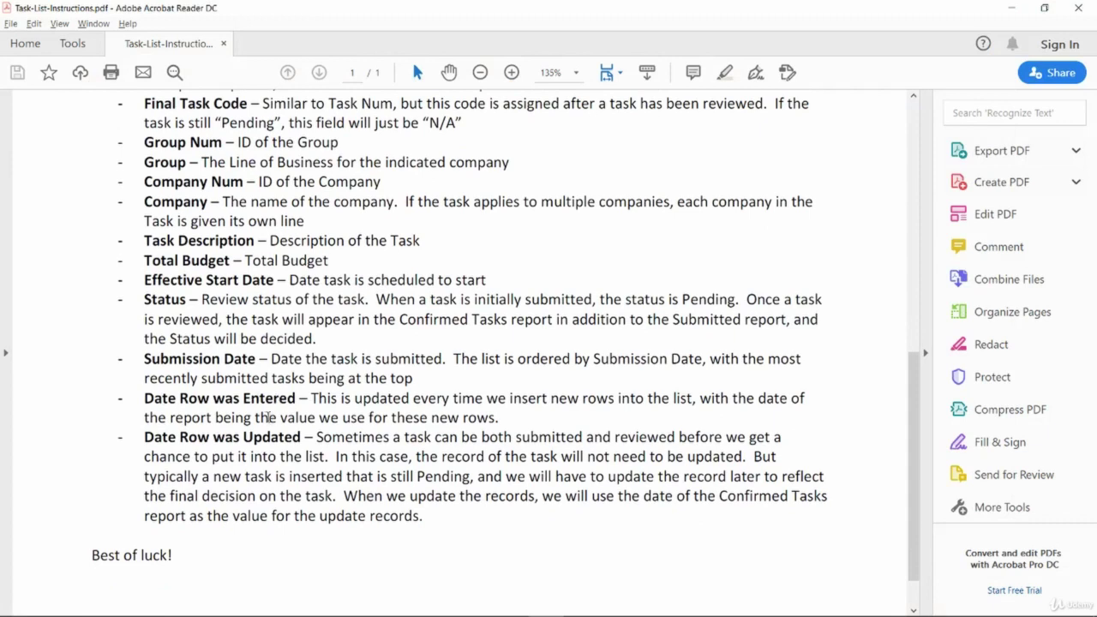
left_click_drag(146, 437, 743, 461)
left_click(296, 451)
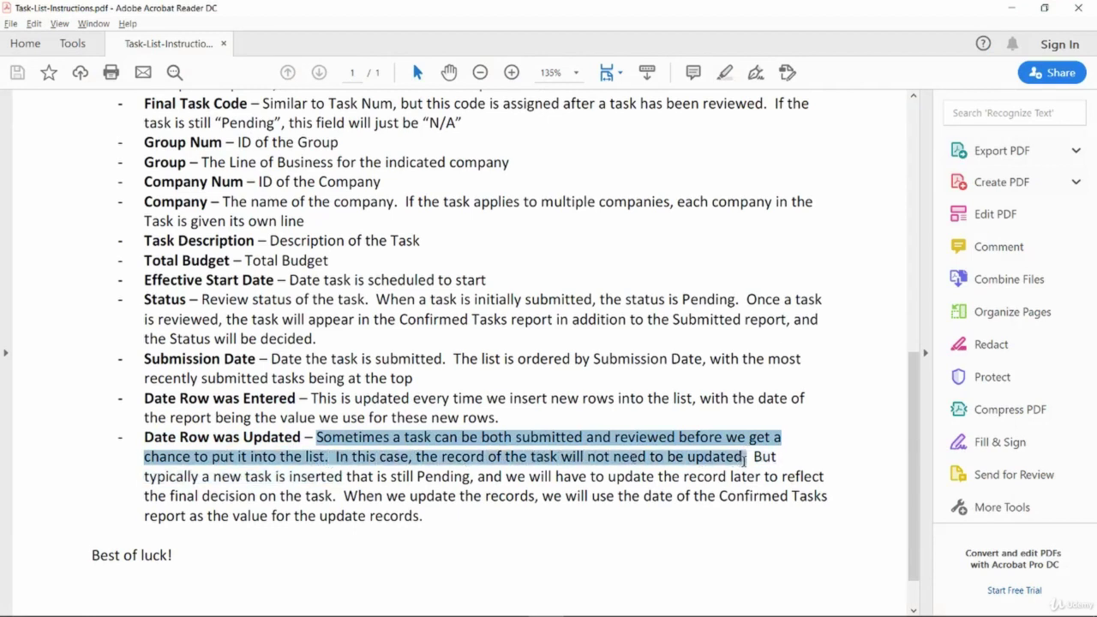
left_click(558, 461)
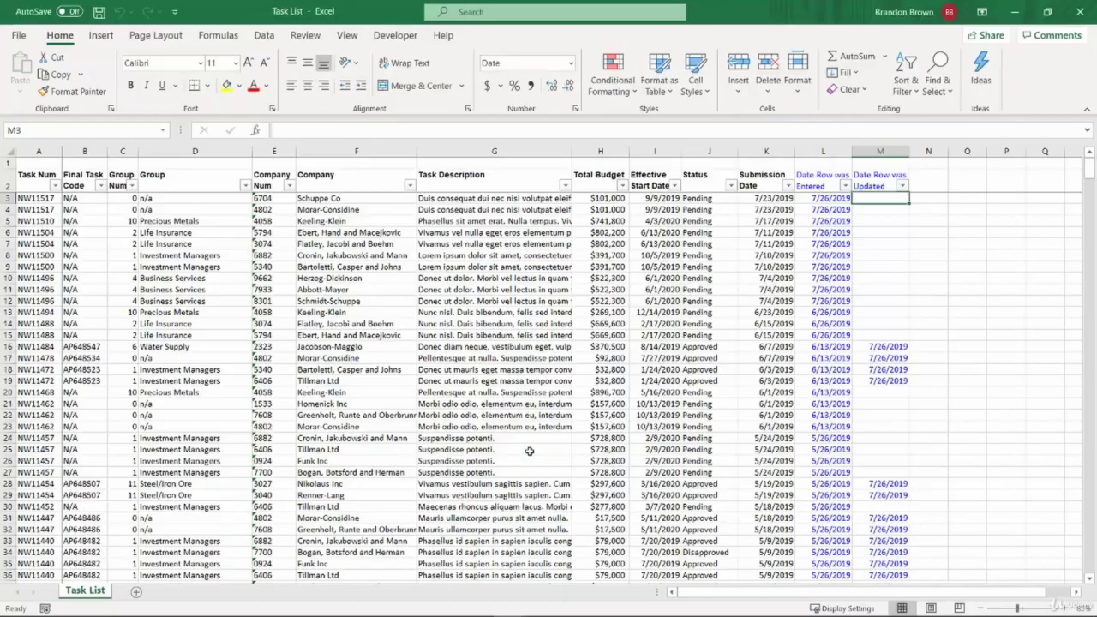
left_click_drag(34, 198, 891, 210)
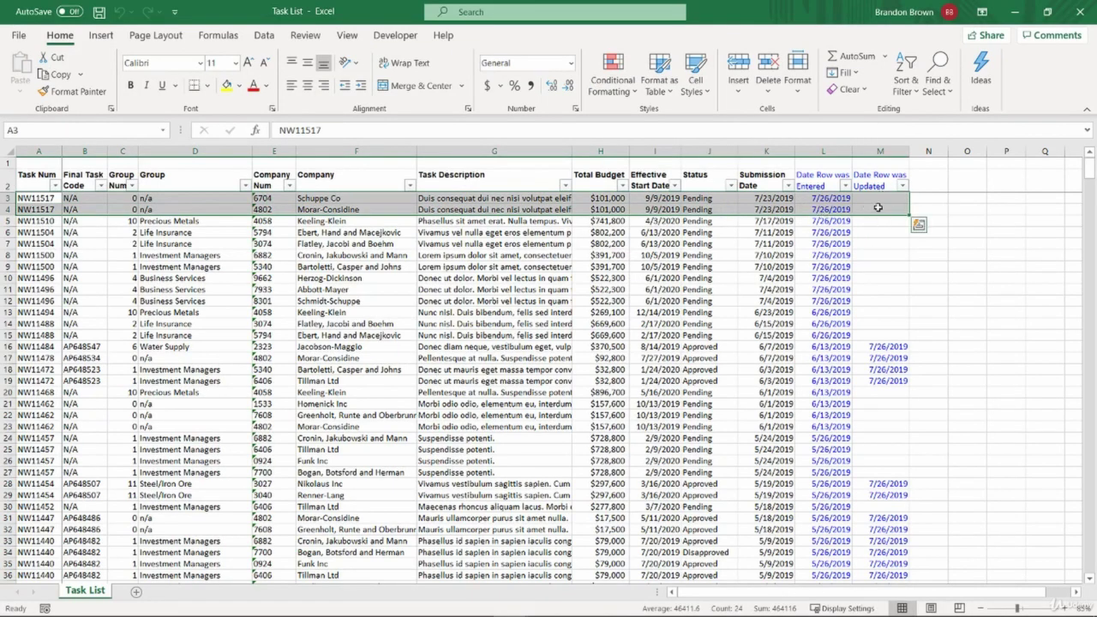
Step: Read the rest of the Date Row was Updated definition in the PDF instructions, including which report date updated records receive
key("alt+Tab")
left_click_drag(142, 476, 640, 479)
left_click(640, 479)
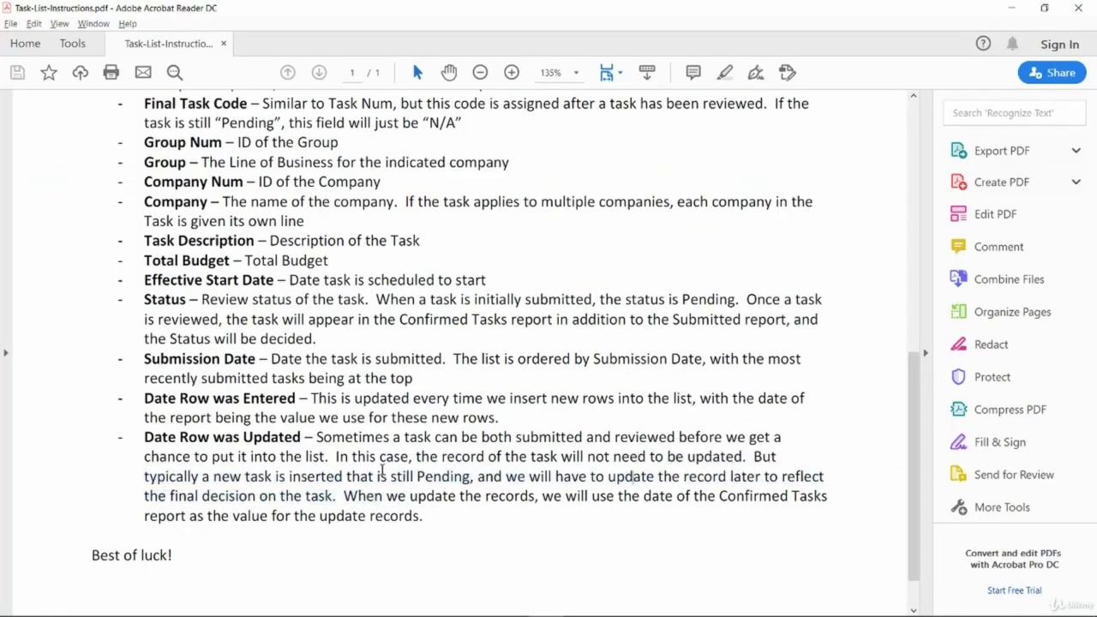
left_click_drag(145, 496, 430, 527)
left_click(336, 505)
left_click(412, 548)
scroll(365, 563, "down", 1)
scroll(363, 560, "up", 10)
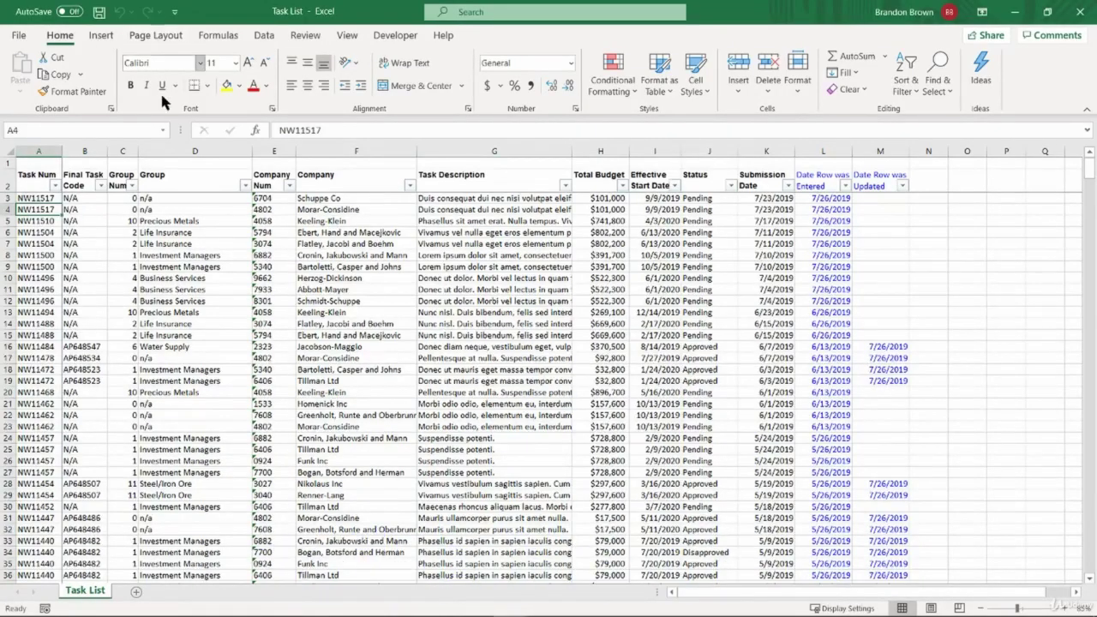
Step: Look over the Task List workbook's columns and rows, including the Submission Date and Company entries
left_click_drag(30, 173, 412, 369)
left_click(413, 370)
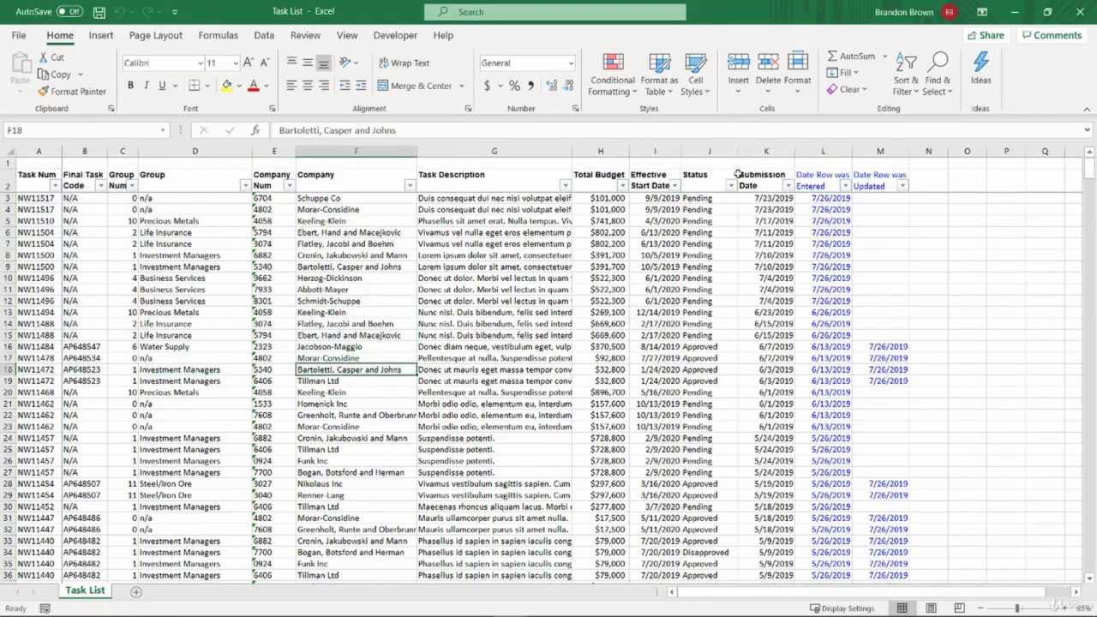
left_click(782, 197)
left_click(376, 267)
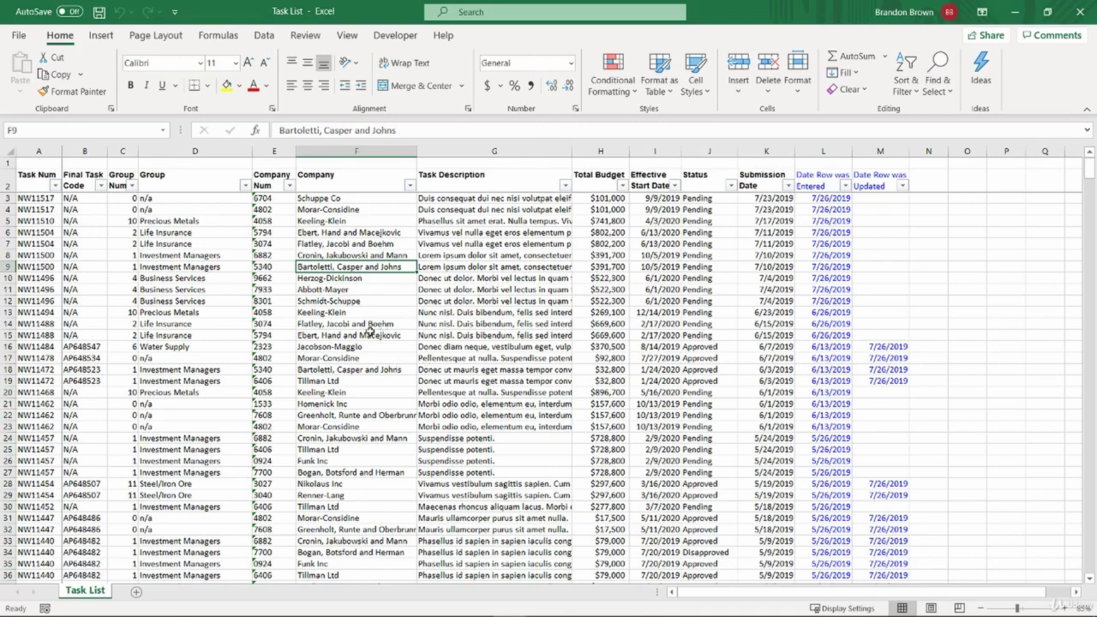
Step: Move the Task List sheet to the end of the Submitted 20190901.xlsx workbook without creating a copy
key("alt+h")
key("o")
key("m")
left_click(697, 279)
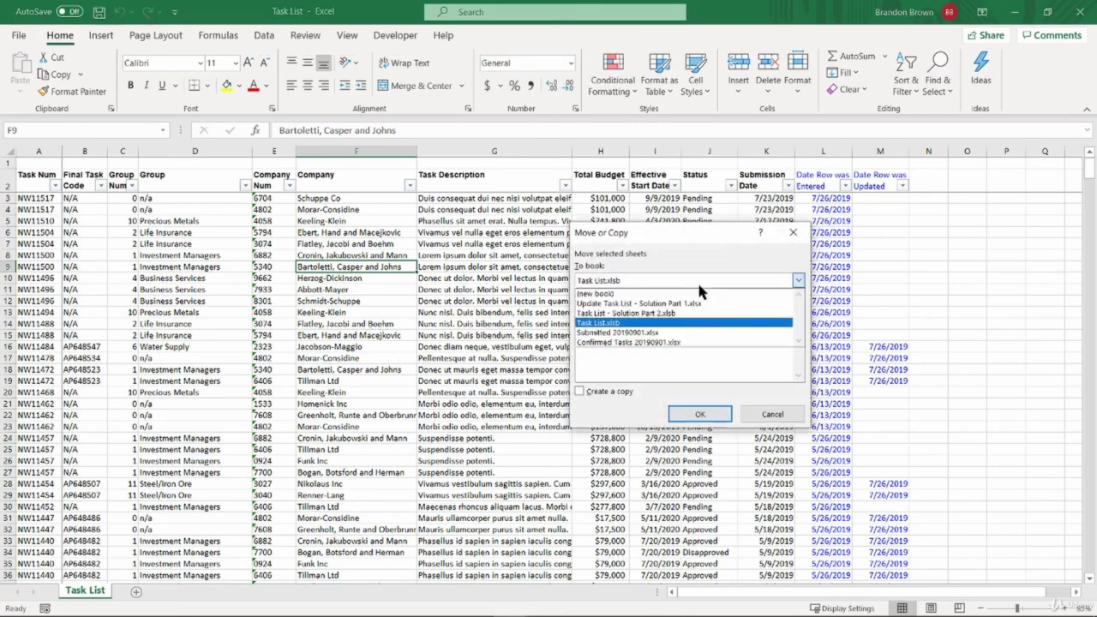
left_click(652, 332)
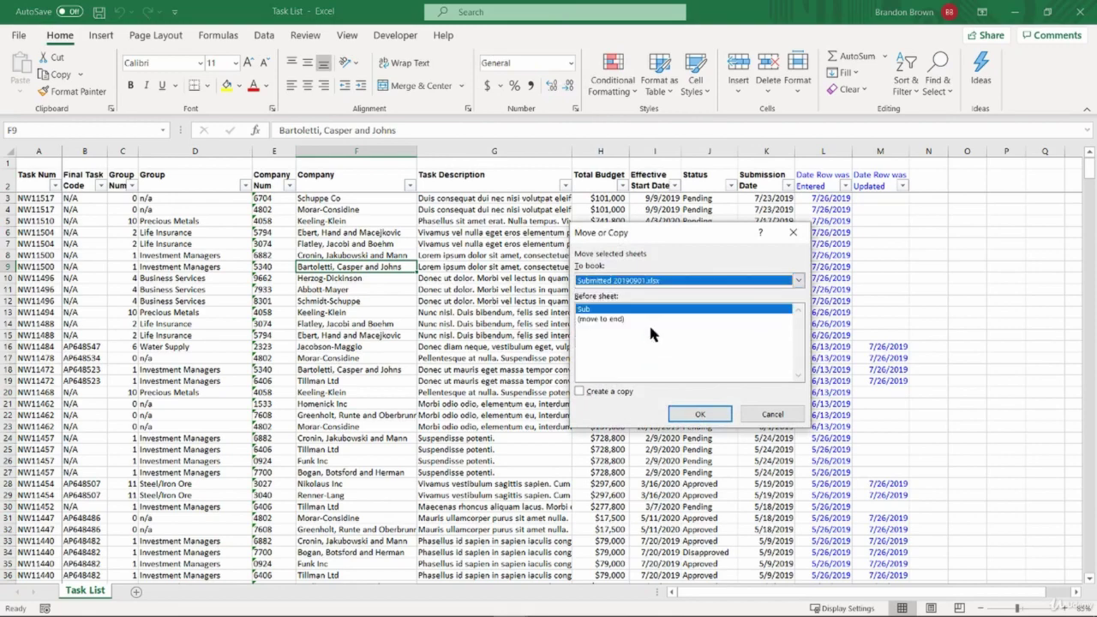
left_click(625, 318)
left_click(700, 414)
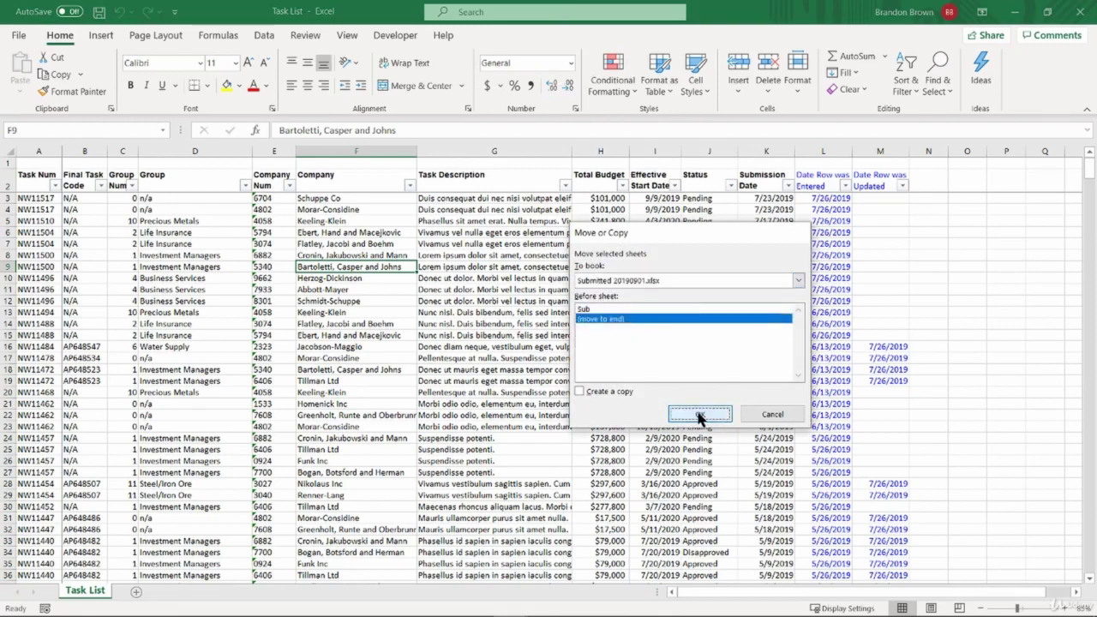
Step: Switch to the Confirmed Tasks 20190901 workbook and move its Confirmed sheet to the end of Submitted 20190901.xlsx
key("alt+Tab")
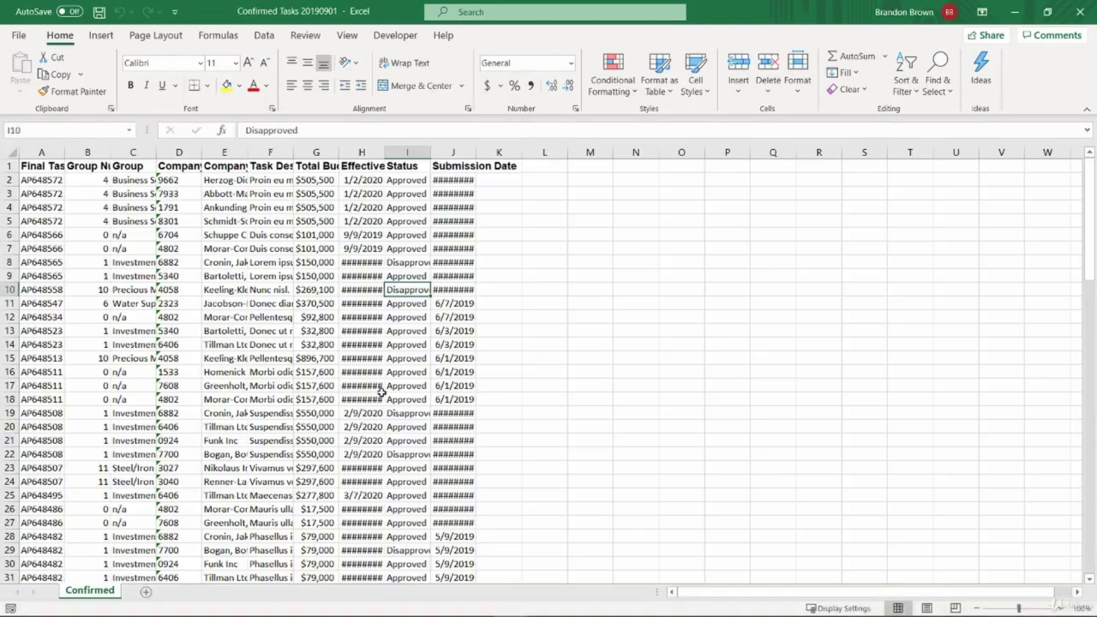
key("alt+e")
key("m")
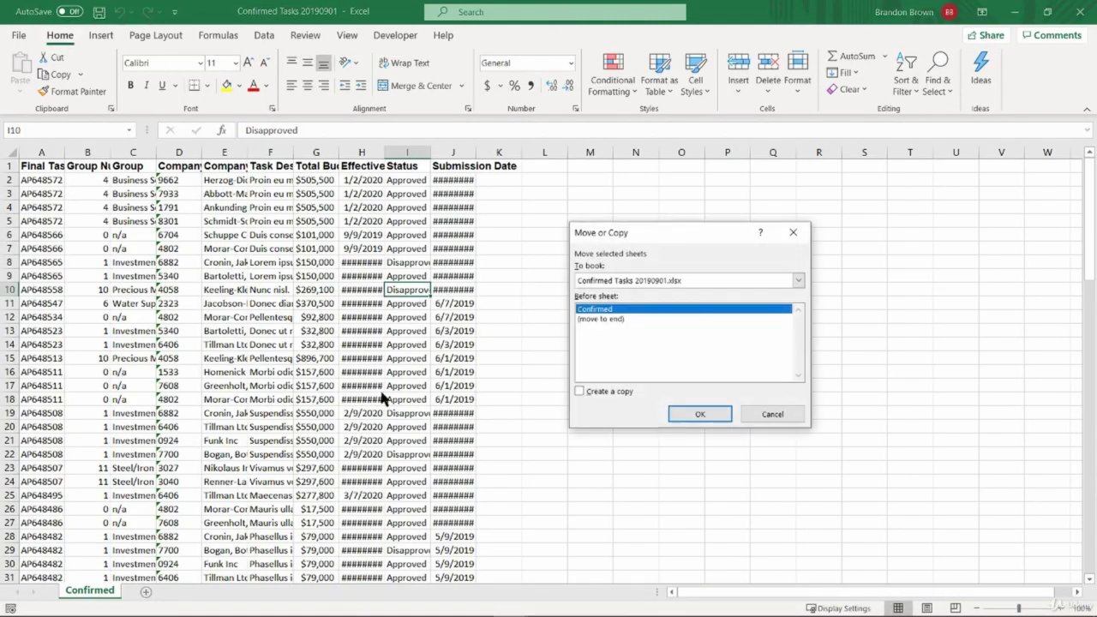
left_click(796, 281)
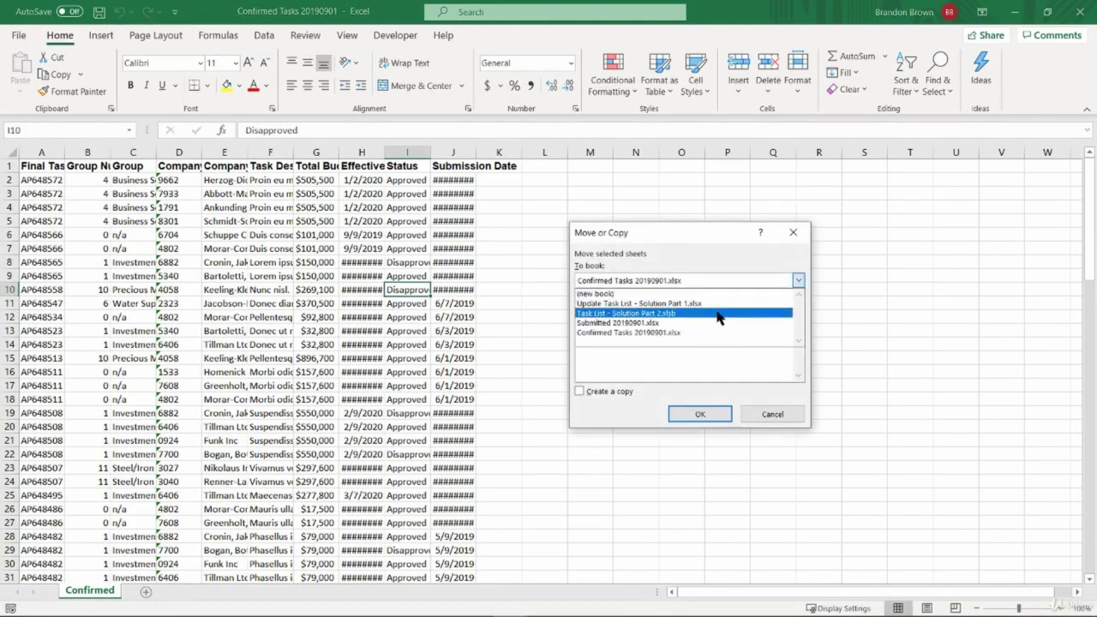
left_click(712, 316)
left_click(655, 328)
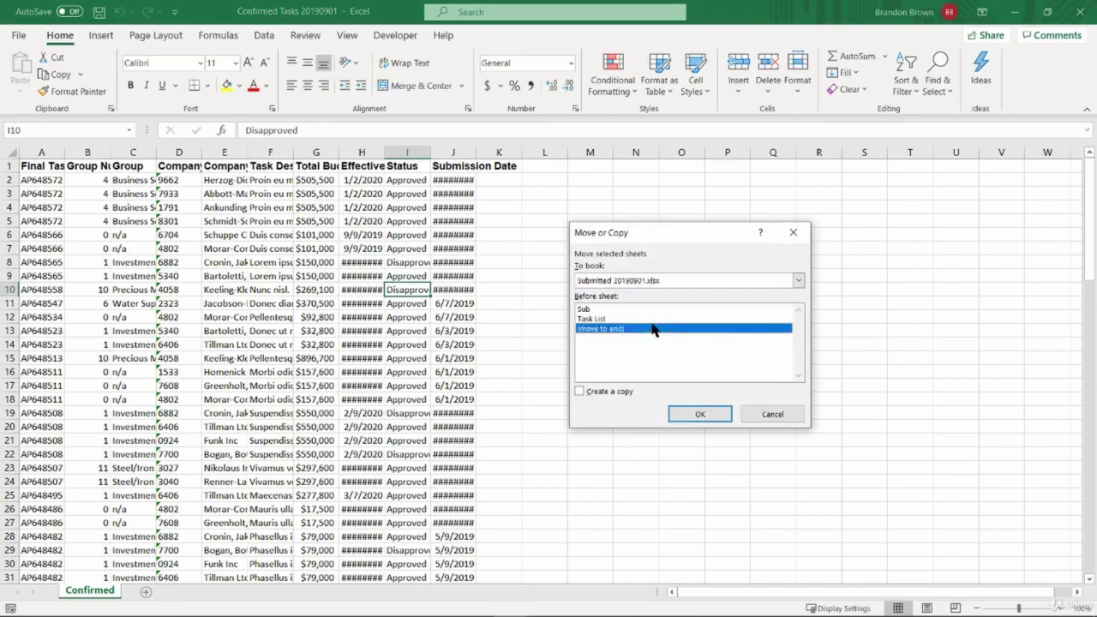
left_click(700, 413)
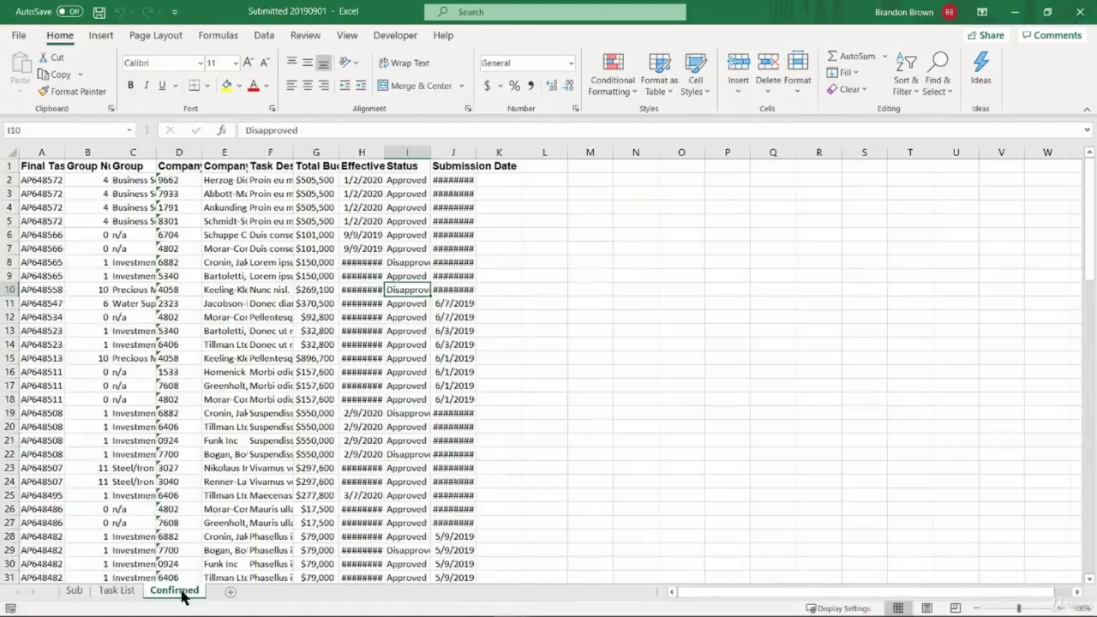
Step: Place the Confirmed sheet before Task List, colour all three sheet tabs blue-violet, and ungroup the sheets
left_click_drag(179, 593, 109, 593)
left_click_drag(179, 590, 68, 602)
left_click(350, 288)
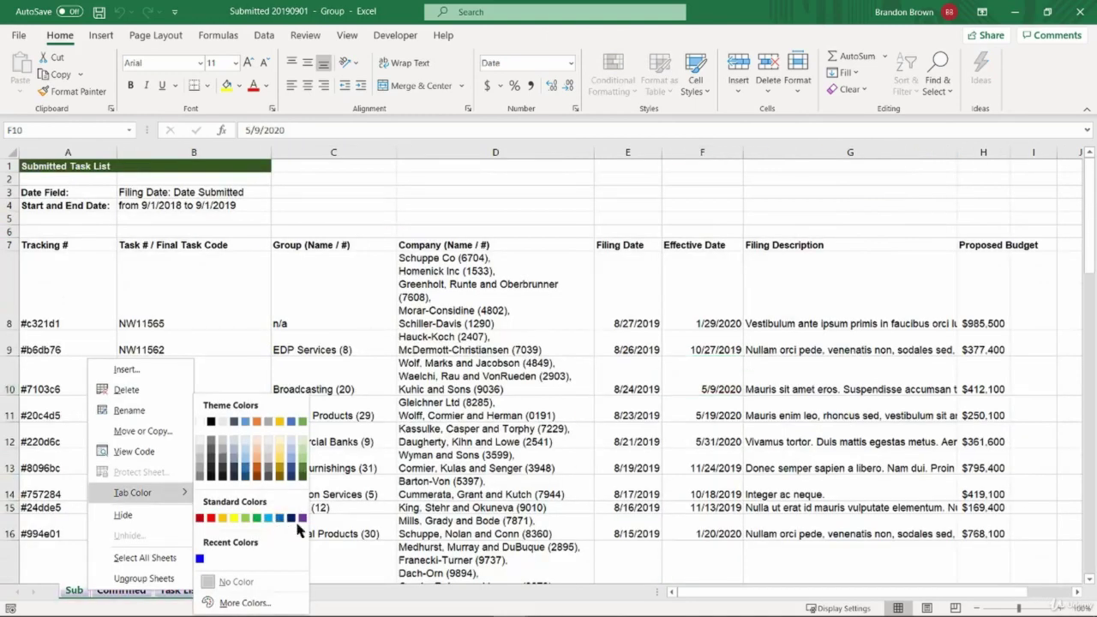
left_click(244, 602)
left_click(667, 303)
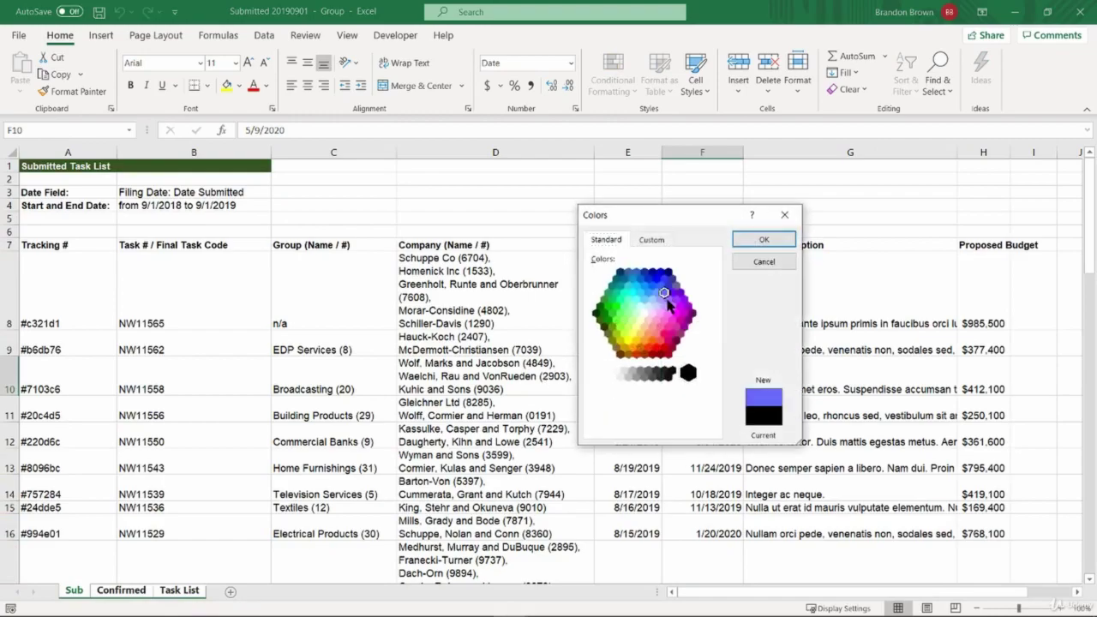
left_click(767, 239)
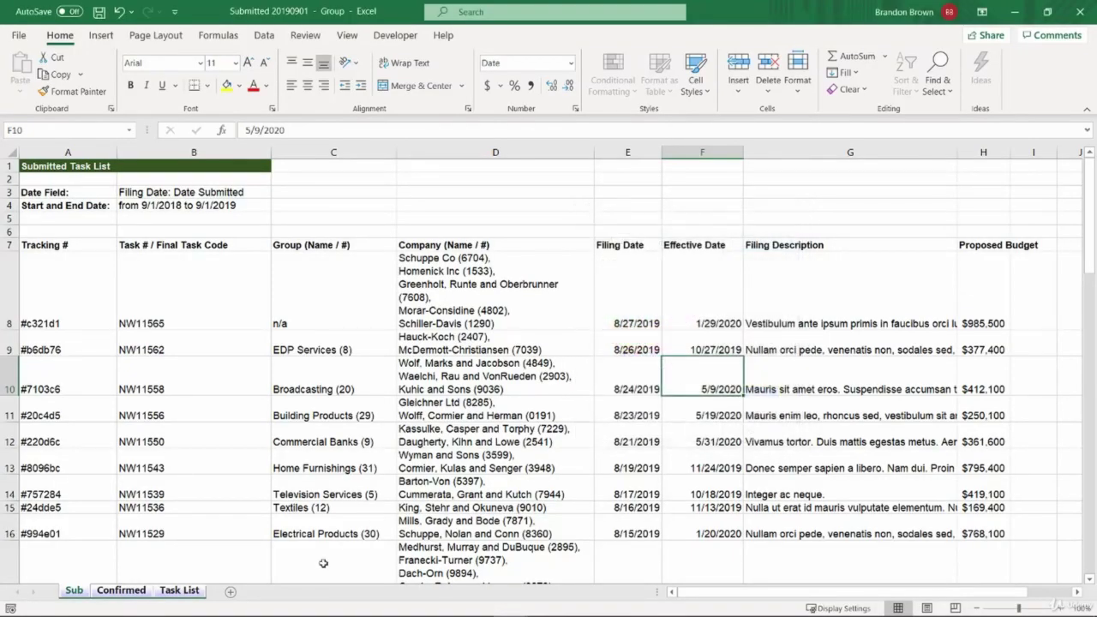
left_click(101, 593)
left_click(177, 593)
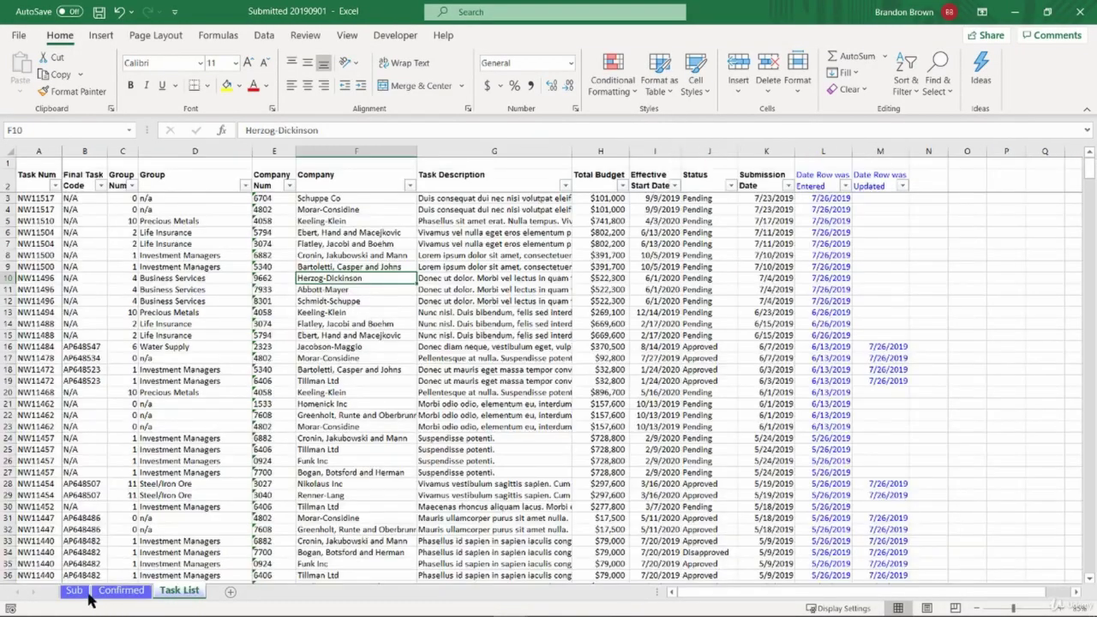
Step: Examine the Sub sheet's column headings and first task rows, from Tracking # through Proposed Budget
left_click(79, 593)
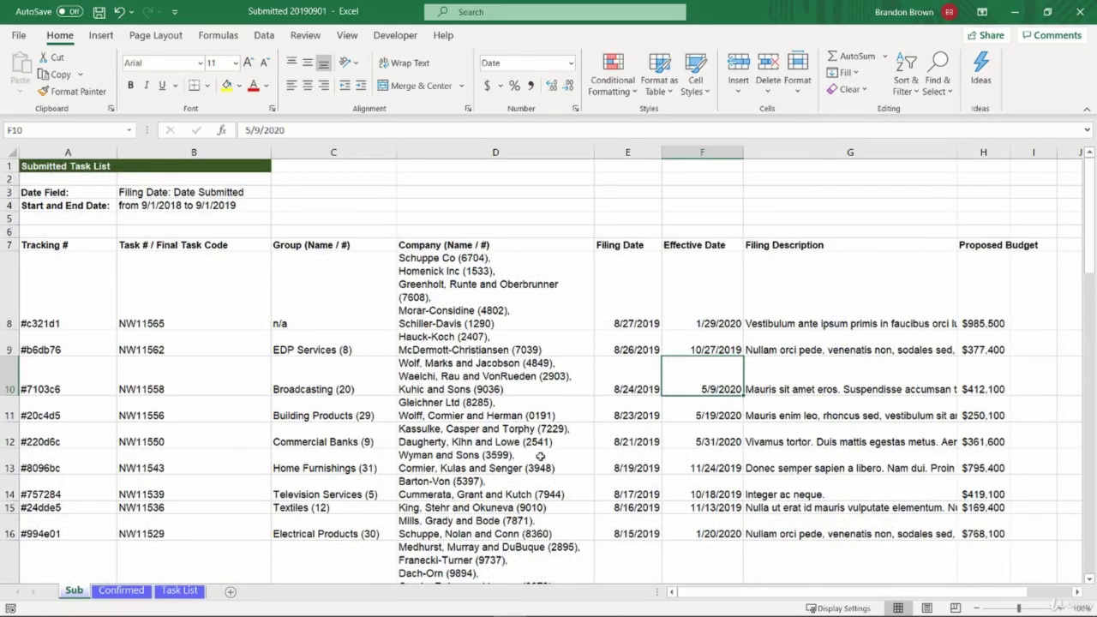
left_click_drag(73, 248, 1020, 366)
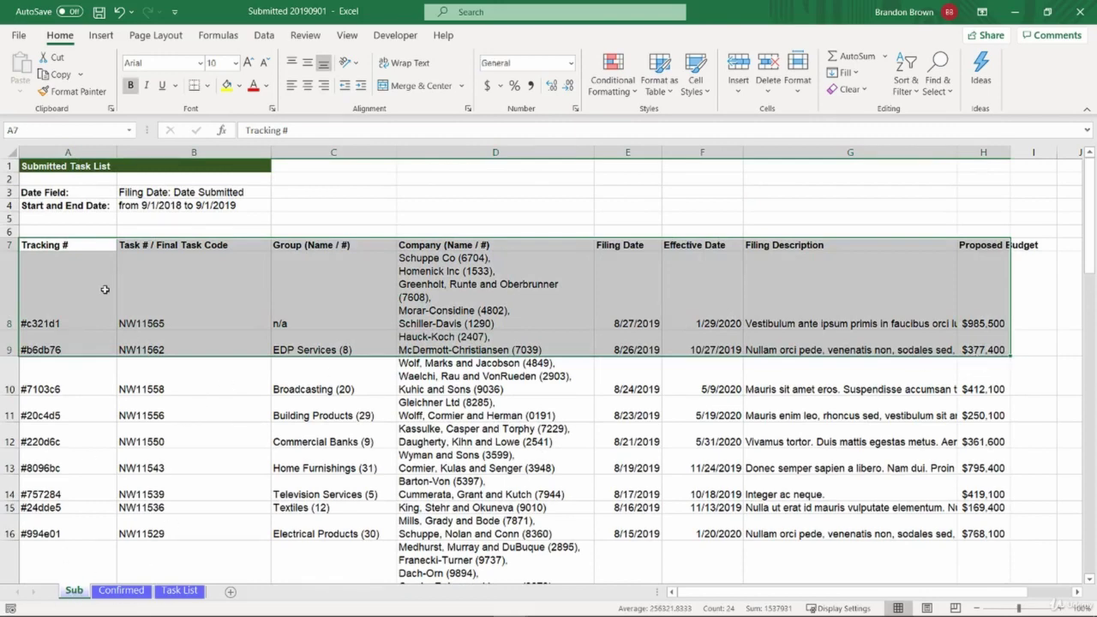
left_click_drag(105, 290, 970, 433)
left_click(971, 433)
Step: Compare the Task # / Final Task Code entries in the Sub sheet with the Task Num column in the Task List sheet
left_click(180, 591)
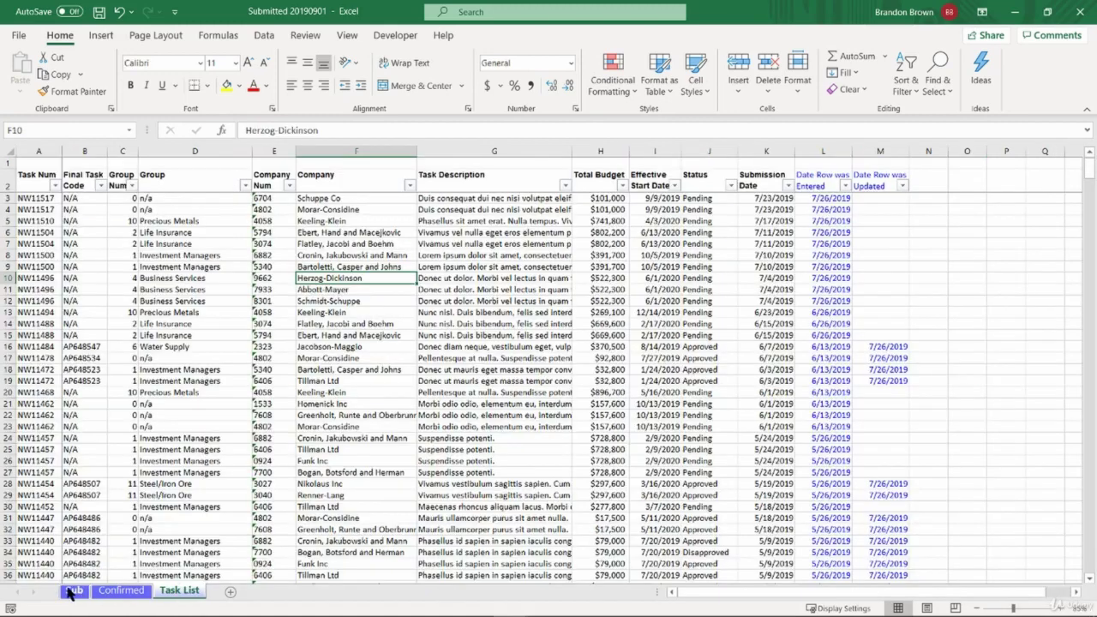
left_click(72, 591)
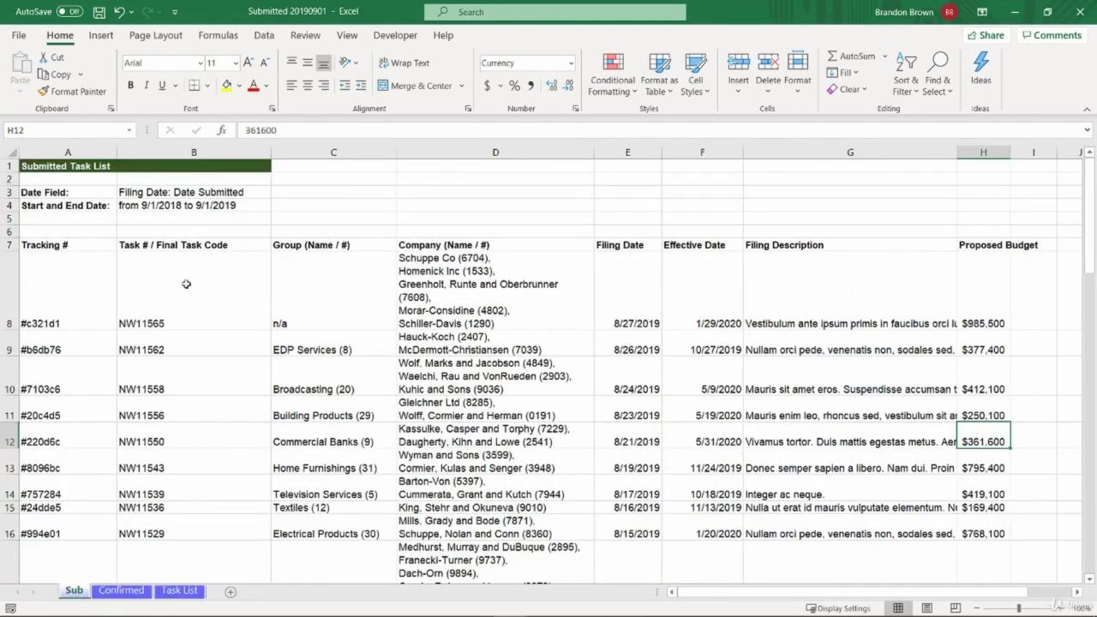
left_click_drag(186, 284, 181, 262)
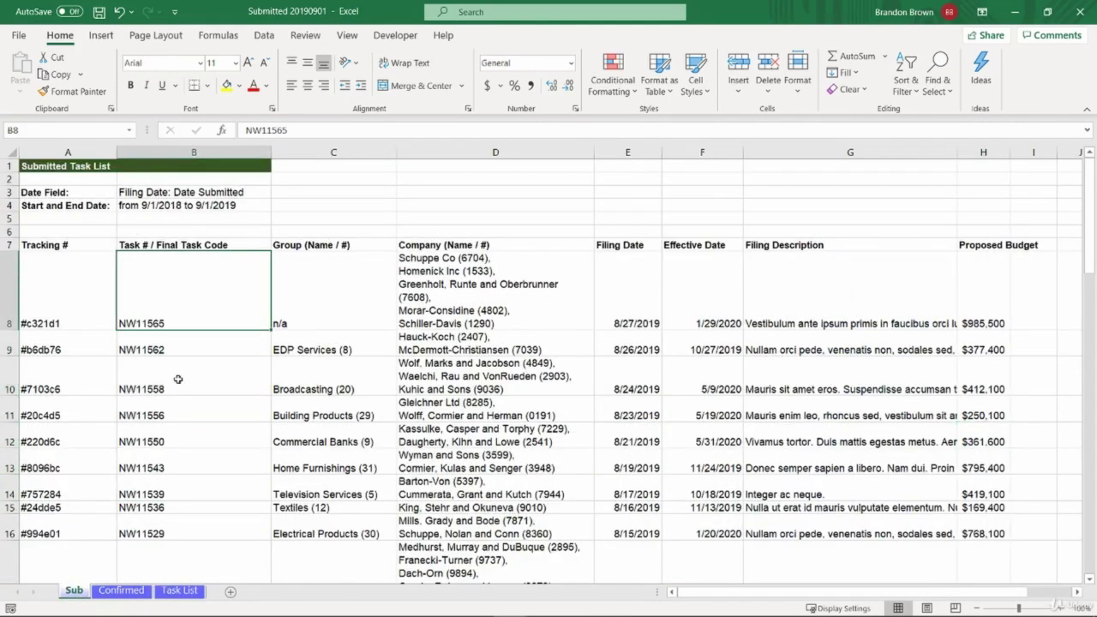
left_click(175, 591)
left_click(53, 256)
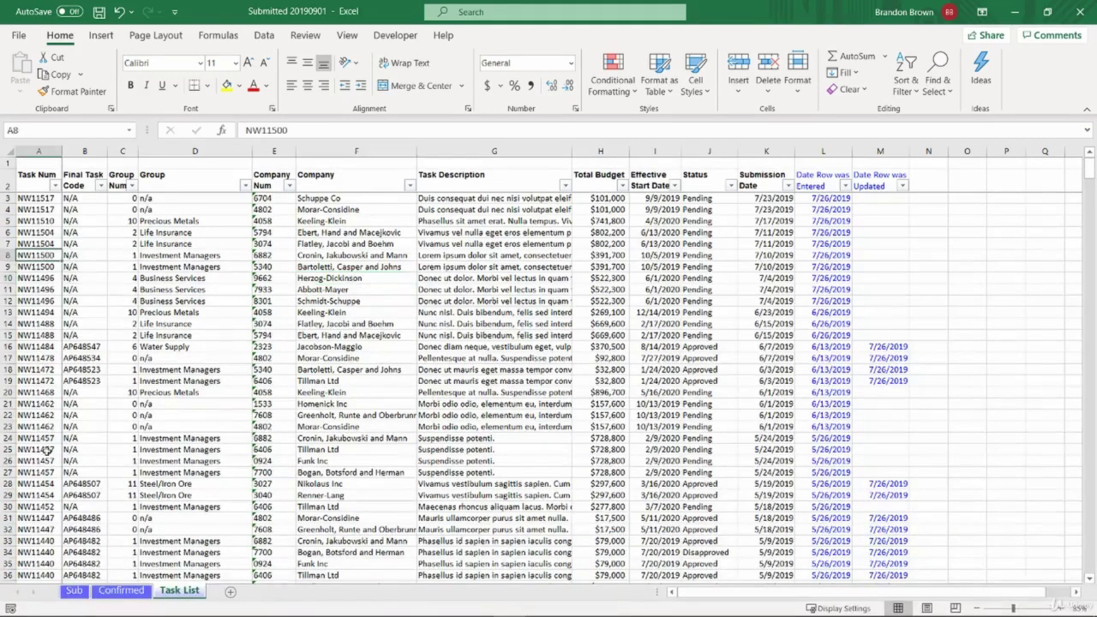
left_click(75, 591)
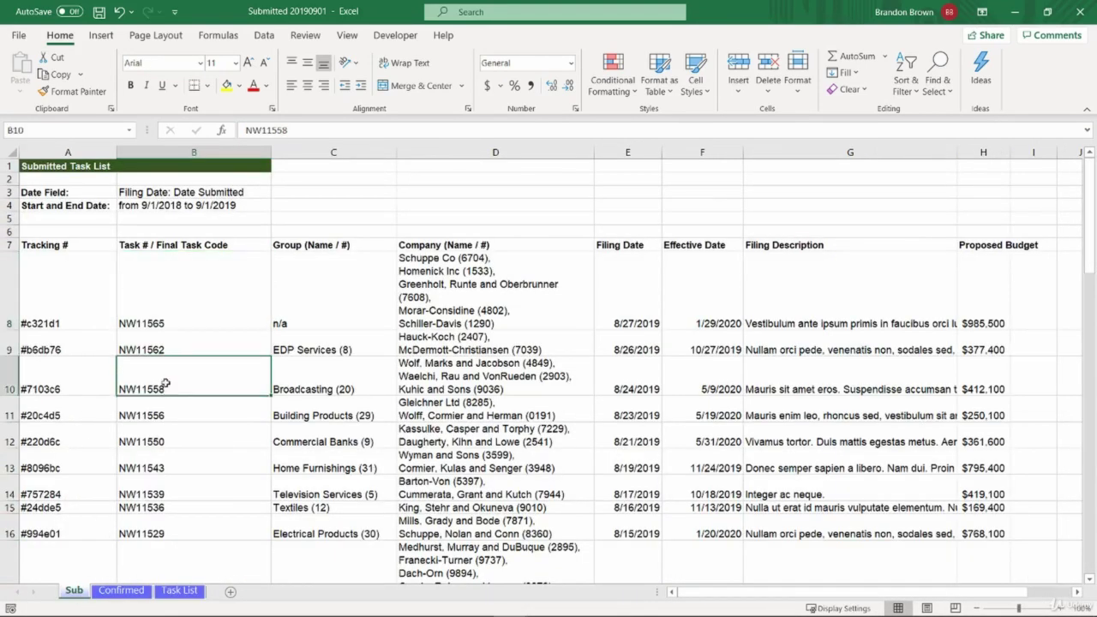
left_click(173, 507)
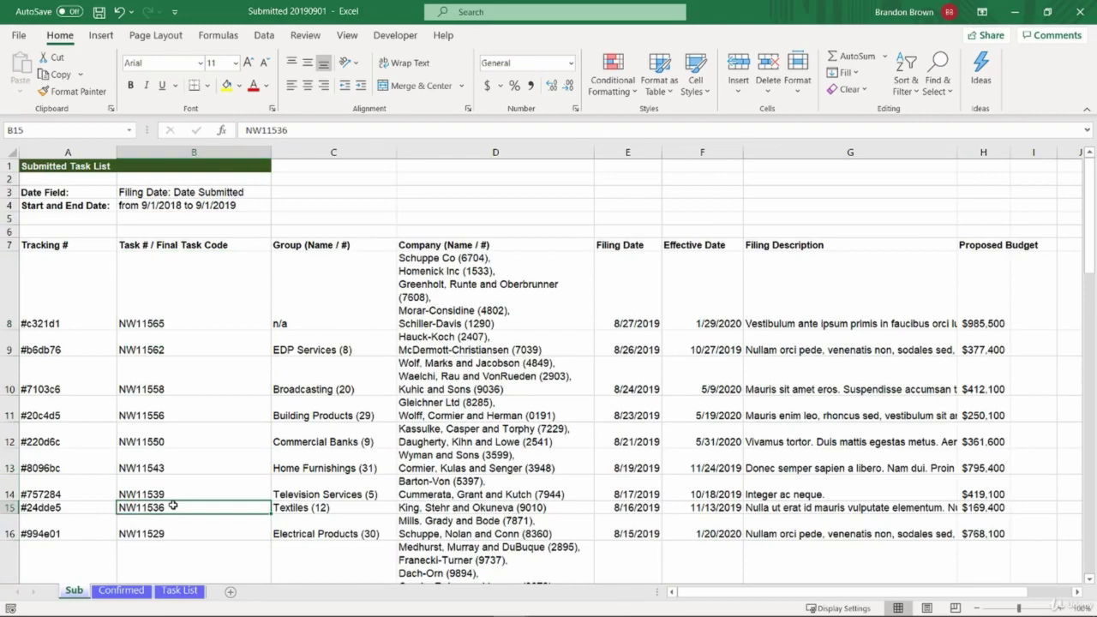
Step: Set the zoom of the Sub and Confirmed sheets to 120%
scroll(499, 546, "up", 3)
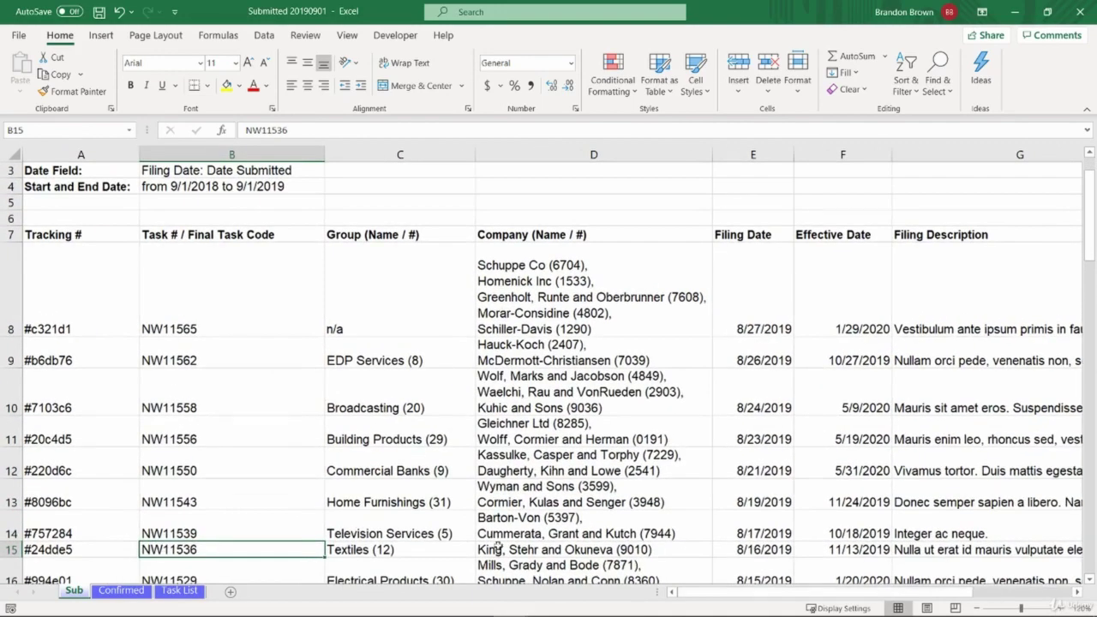
left_click(121, 591)
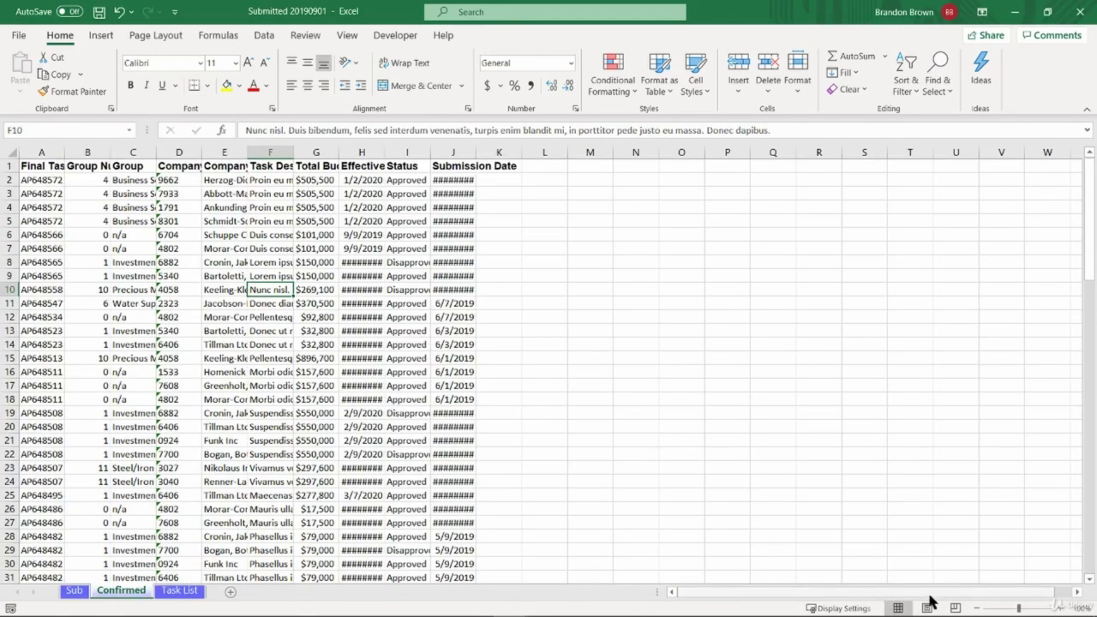
left_click(1065, 608)
left_click(1065, 607)
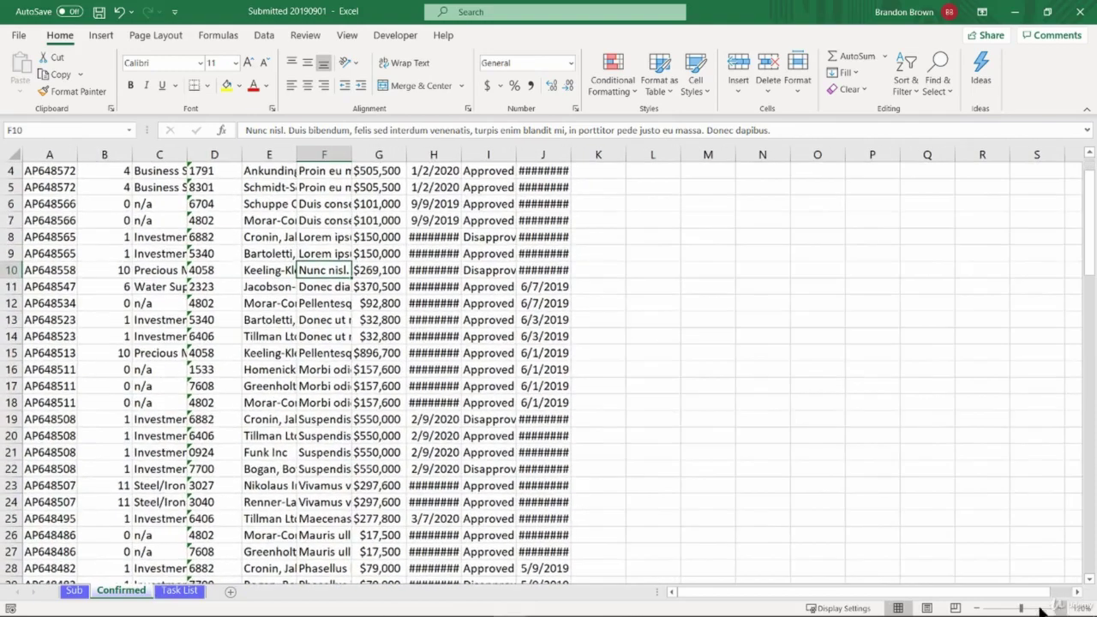
scroll(191, 326, "up", 1)
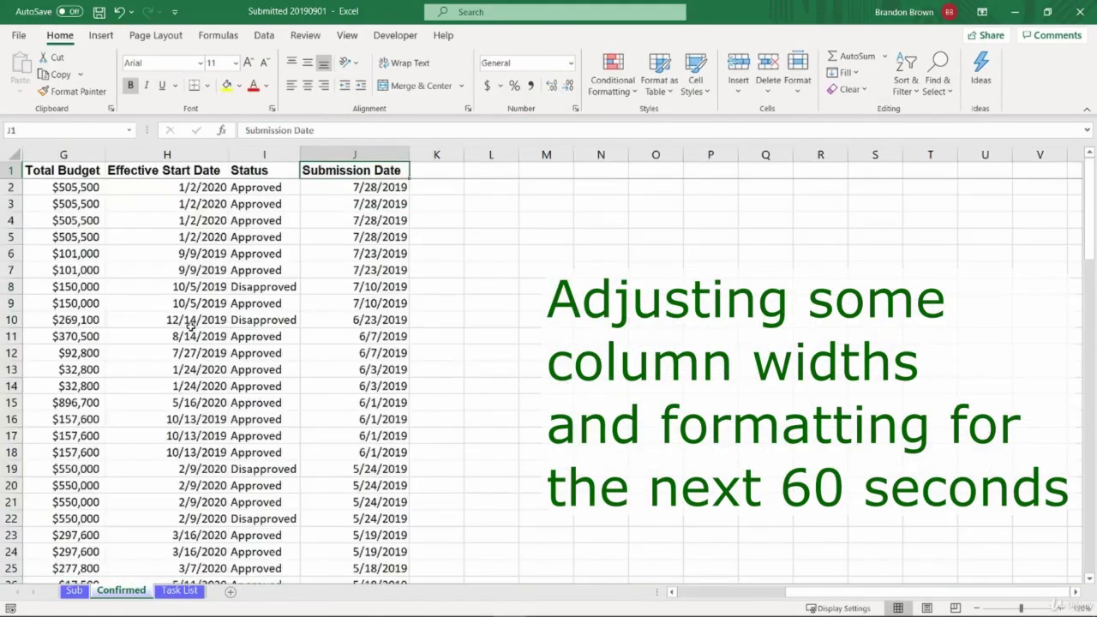
Step: AutoFit the column widths in the Confirmed sheet
key("Left")
key("Left")
key("Left")
key("Left")
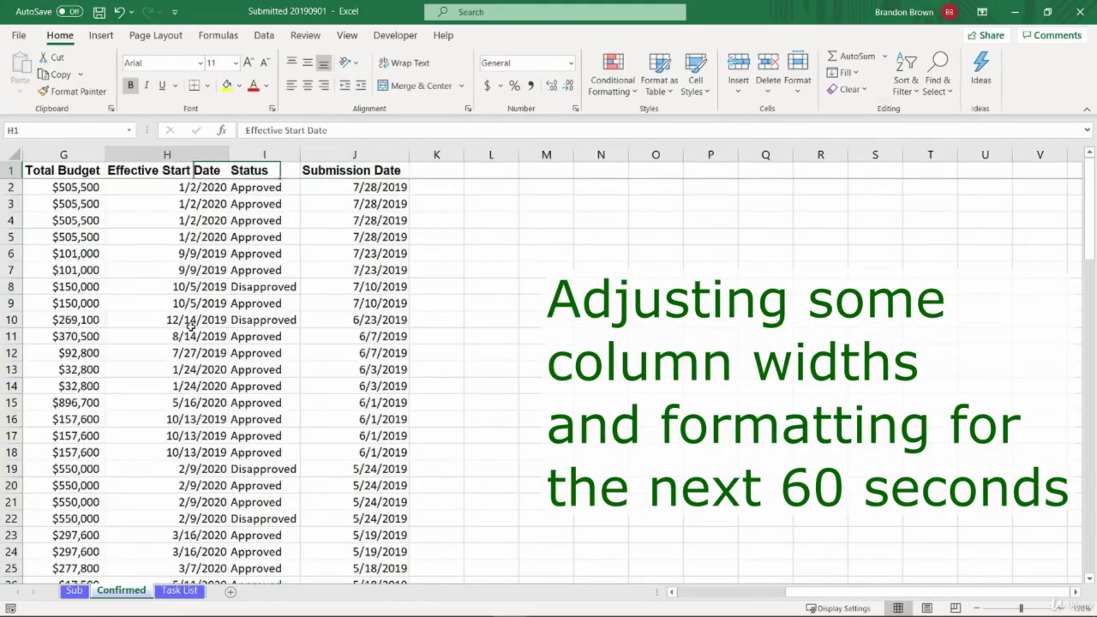
key("shift+Down")
key("shift+Down")
key("shift+Down")
key("alt+h")
key("o")
key("i")
Step: Wrap the text of the Confirmed sheet's header row and narrow the Company Num column to a two-line heading
key("ctrl+Left")
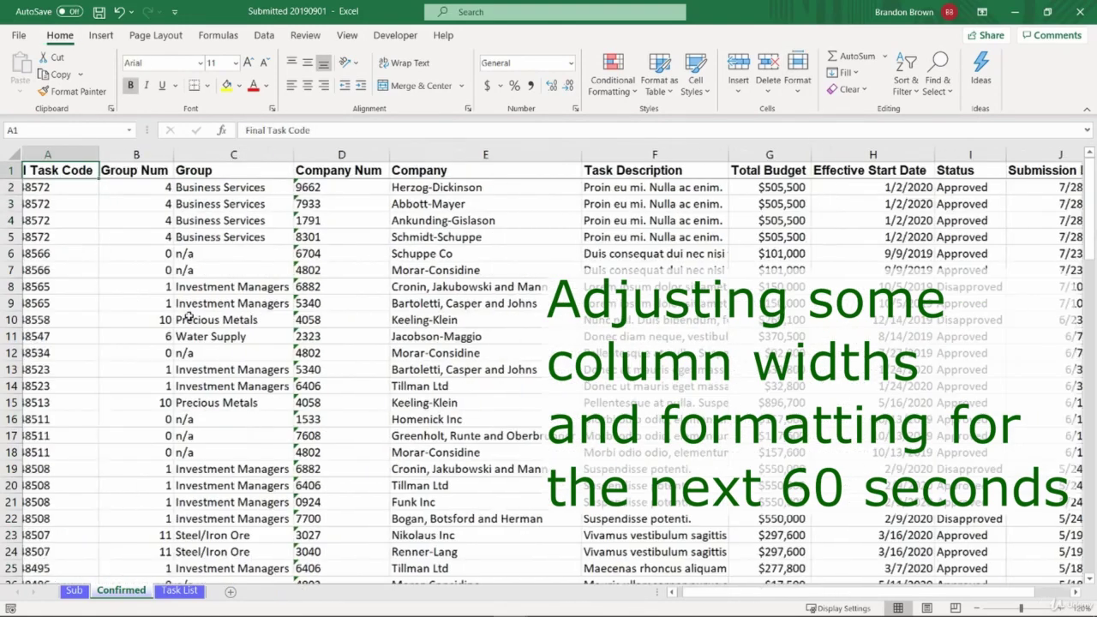
key("Right")
key("shift+space")
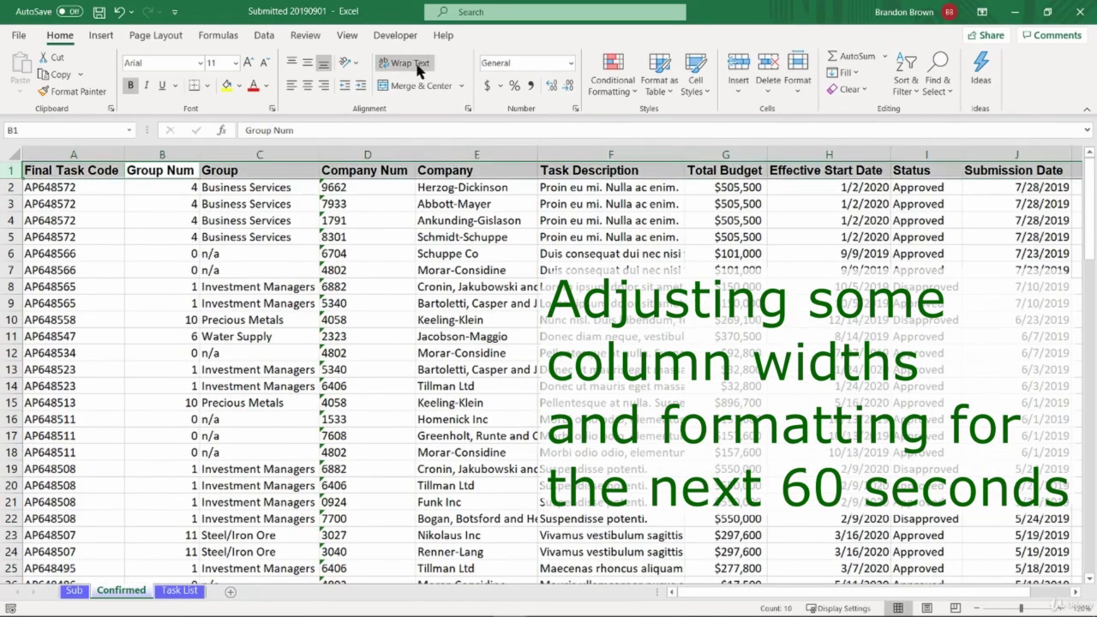
left_click(416, 66)
left_click(395, 185)
left_click_drag(416, 154, 398, 154)
double_click(361, 171)
key("Return")
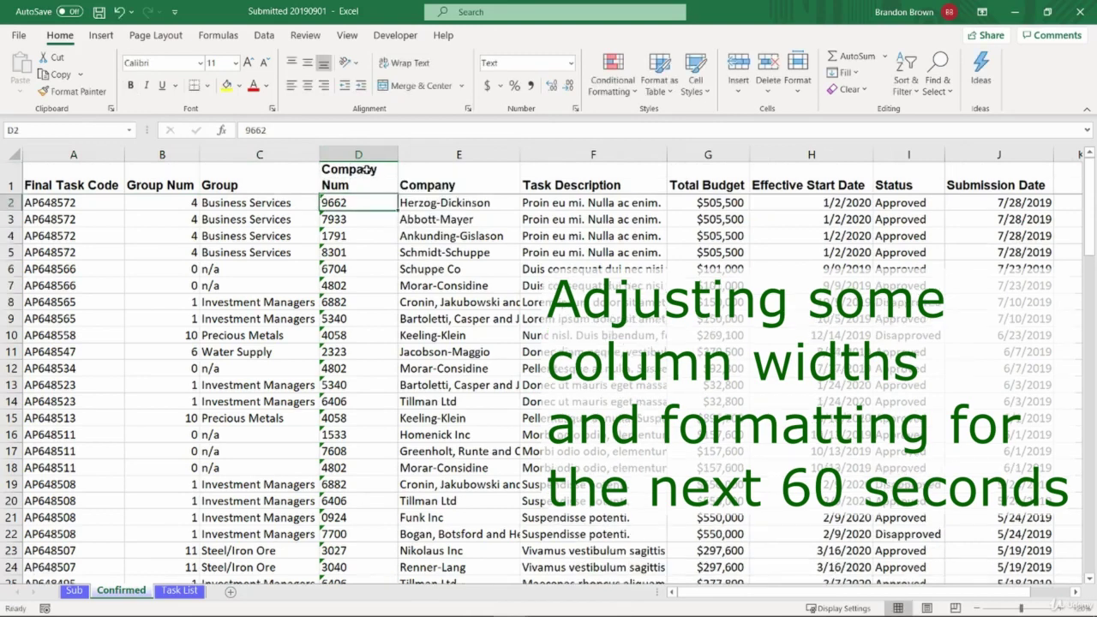
Step: Narrow the Final Task Code, Group Num, Effective Start Date and Submission Date columns so their headings wrap onto two lines
left_click(103, 176)
left_click_drag(124, 154, 99, 155)
left_click(152, 168)
left_click_drag(176, 154, 151, 155)
left_click(763, 180)
left_click_drag(823, 155, 777, 154)
left_click(900, 178)
left_click_drag(961, 155, 932, 155)
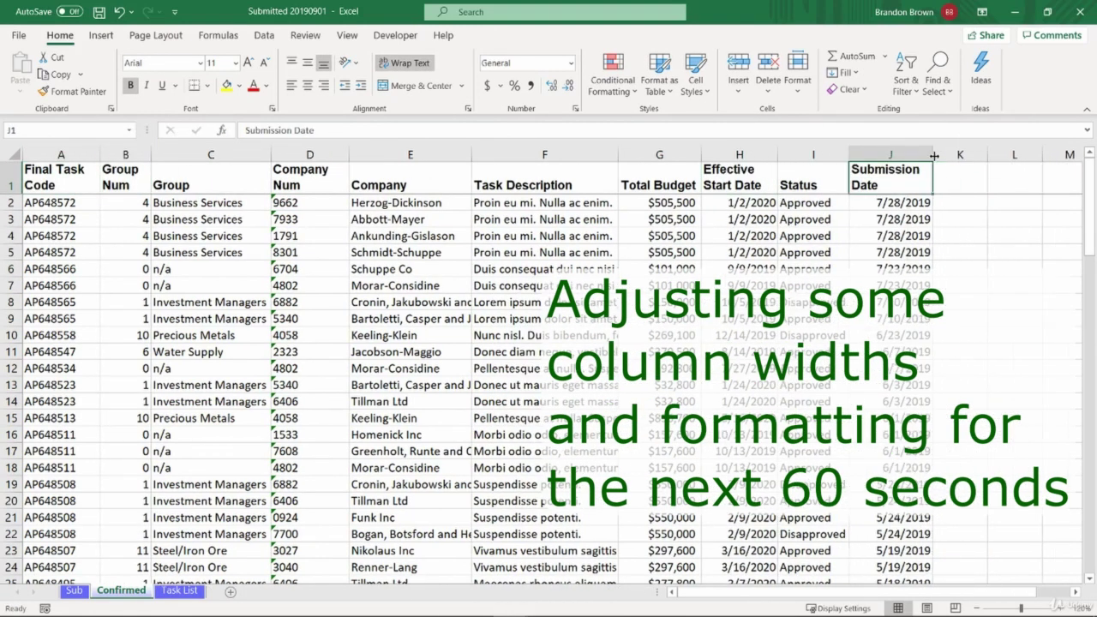
Step: Top-align the header row of the Confirmed sheet
key("shift+space")
left_click(291, 63)
left_click(394, 176)
key("ctrl+Left")
key("Right")
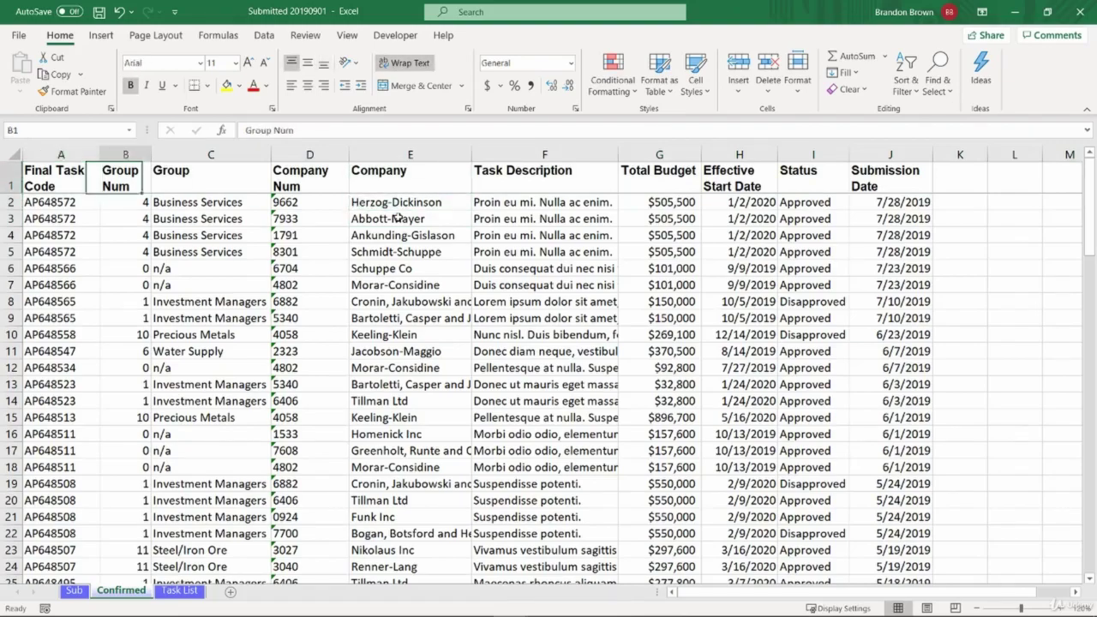
key("Left")
key("Down")
key("Up")
Step: Set the zoom of the Task List sheet to 110%
left_click(197, 593)
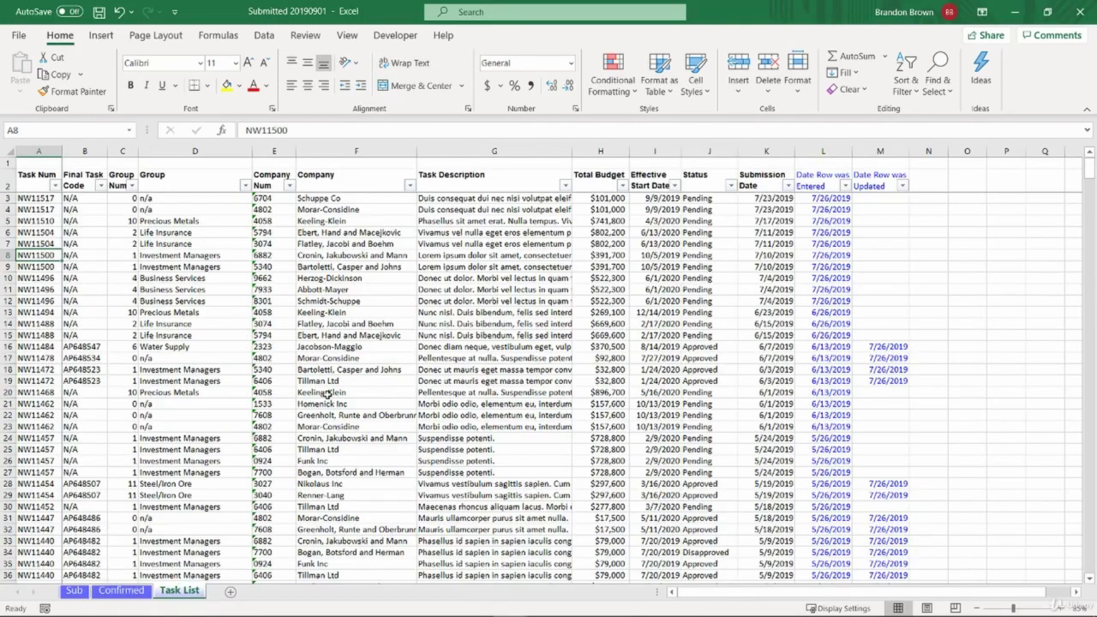
left_click(1060, 607)
left_click(1060, 607)
left_click(1060, 607)
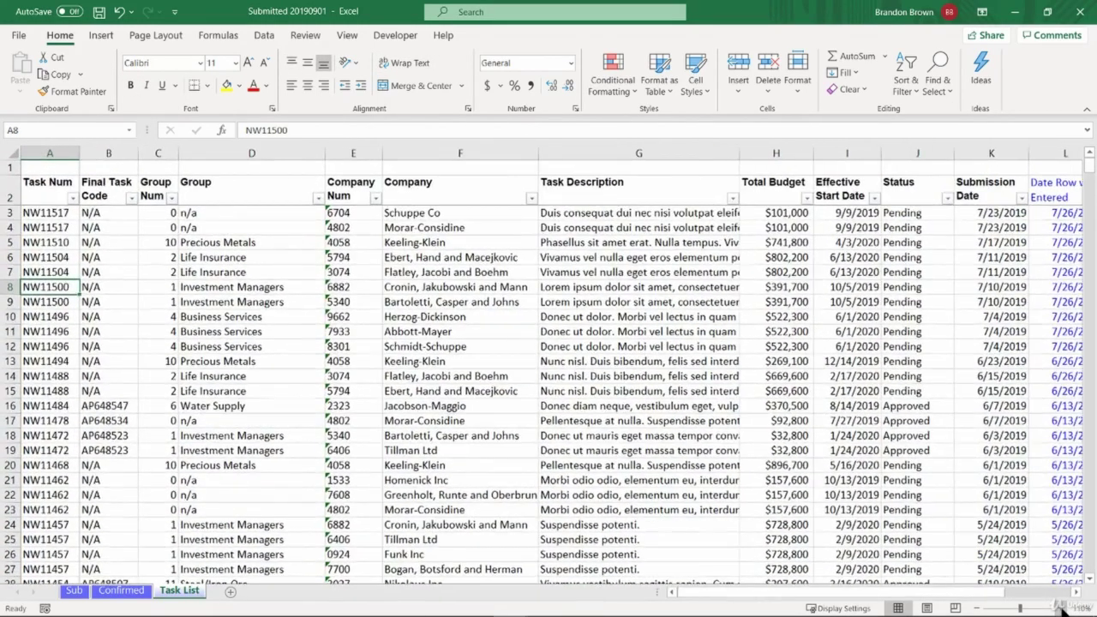
key("ctrl+Up")
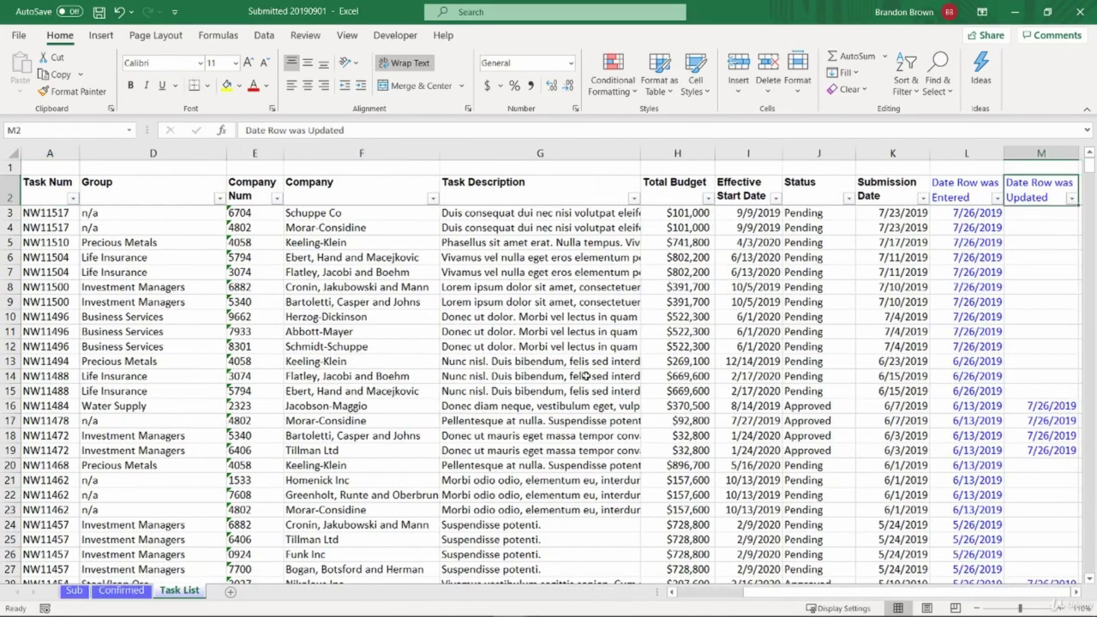
key("ctrl+Left")
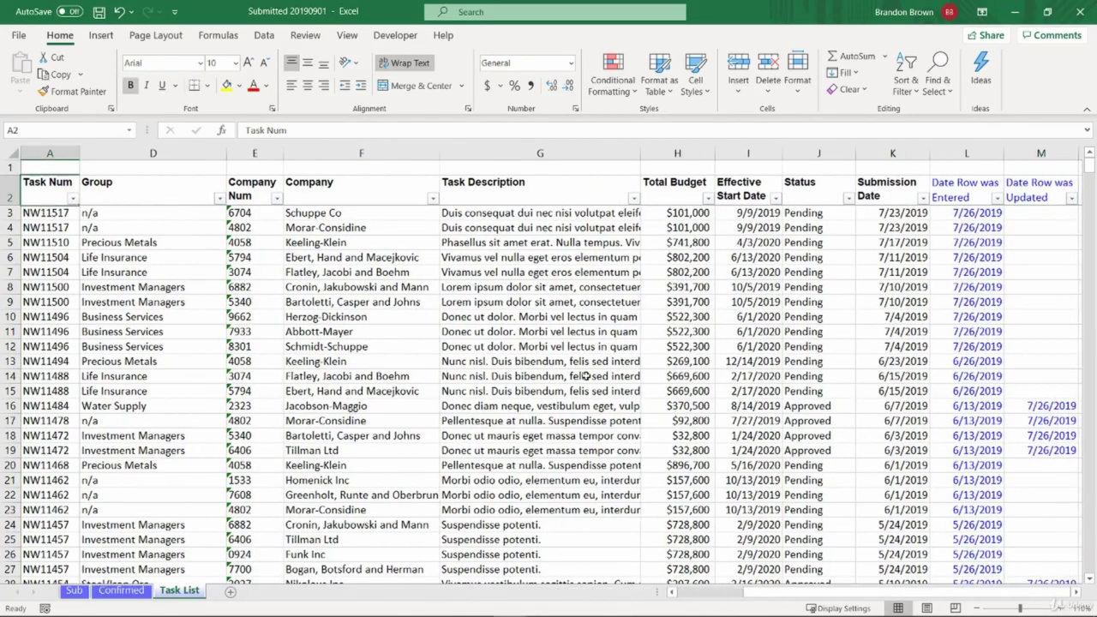
key("Down")
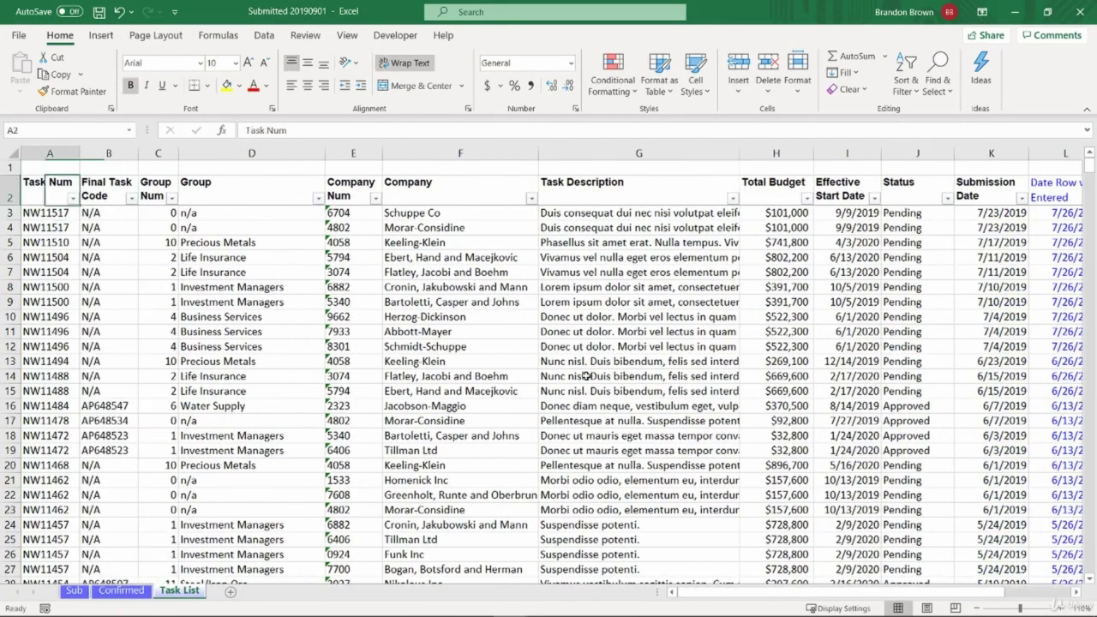
key("Down")
key("Right")
key("Up")
key("Left")
key("Down")
key("Right")
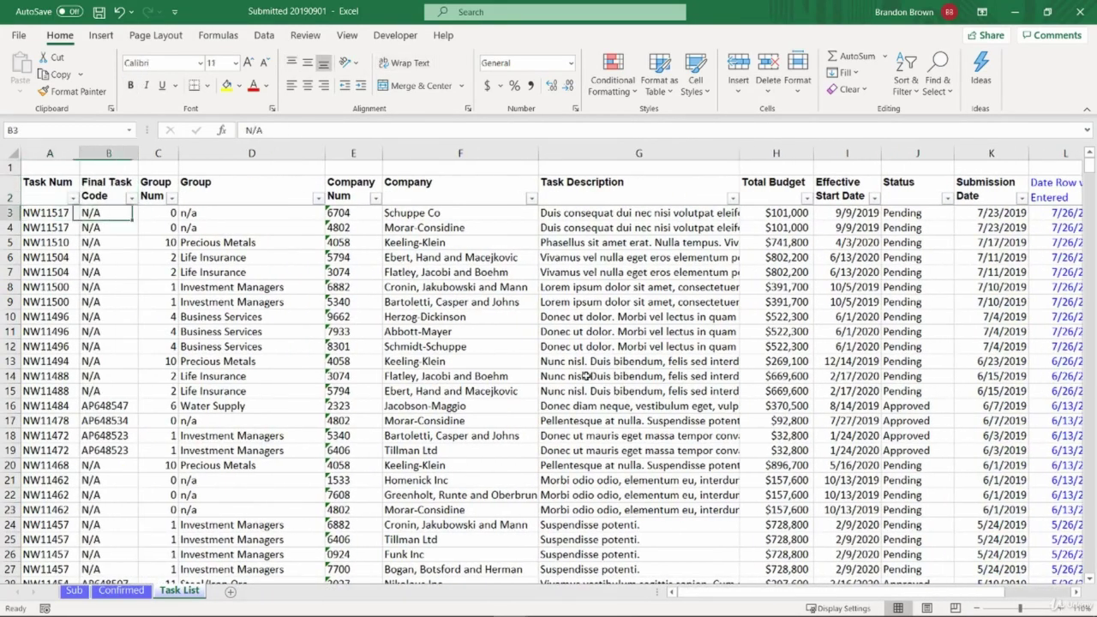
key("Up")
key("Left")
key("Down")
key("Right")
key("Up")
key("Left")
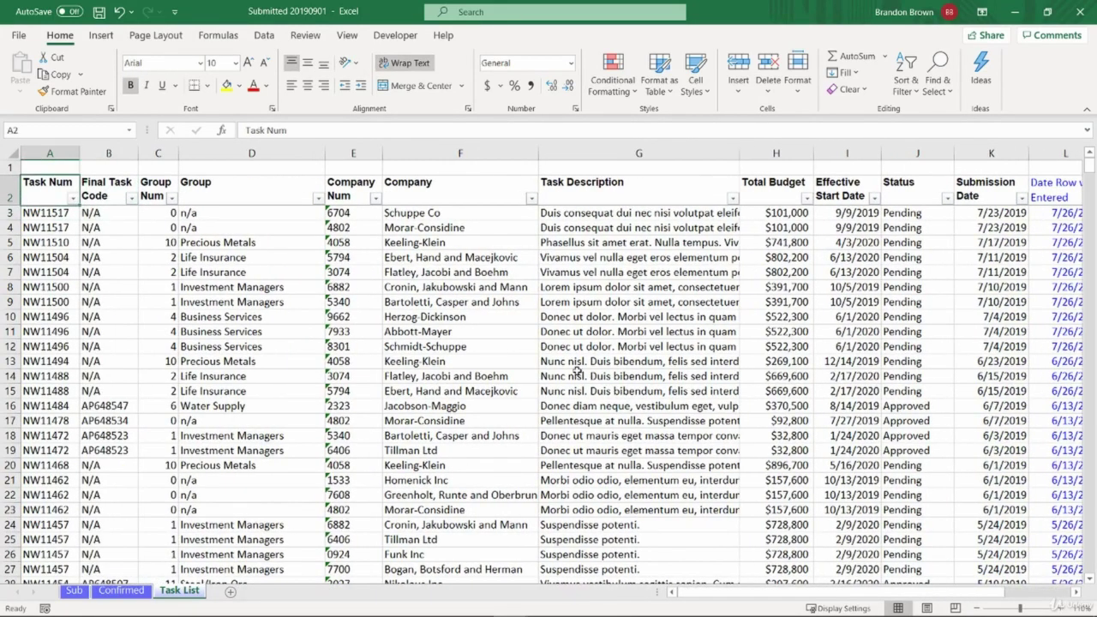
Step: Narrow the Filing Description column in the Sub sheet and wrap the Proposed Budget heading
left_click(74, 591)
scroll(769, 594, "right", 2)
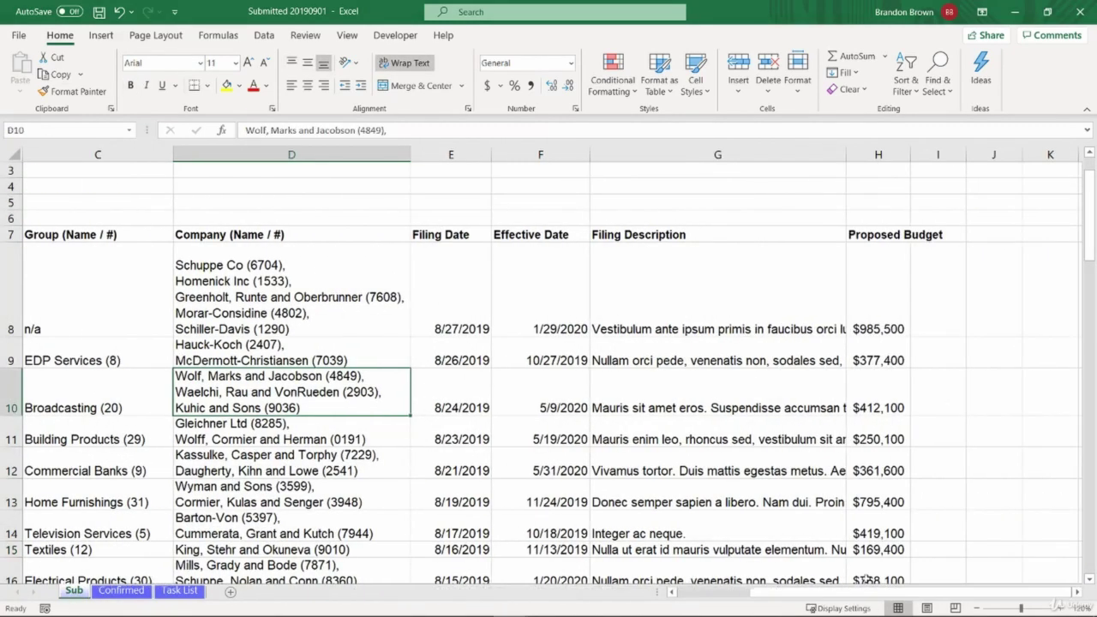
left_click_drag(842, 154, 700, 155)
left_click(705, 234)
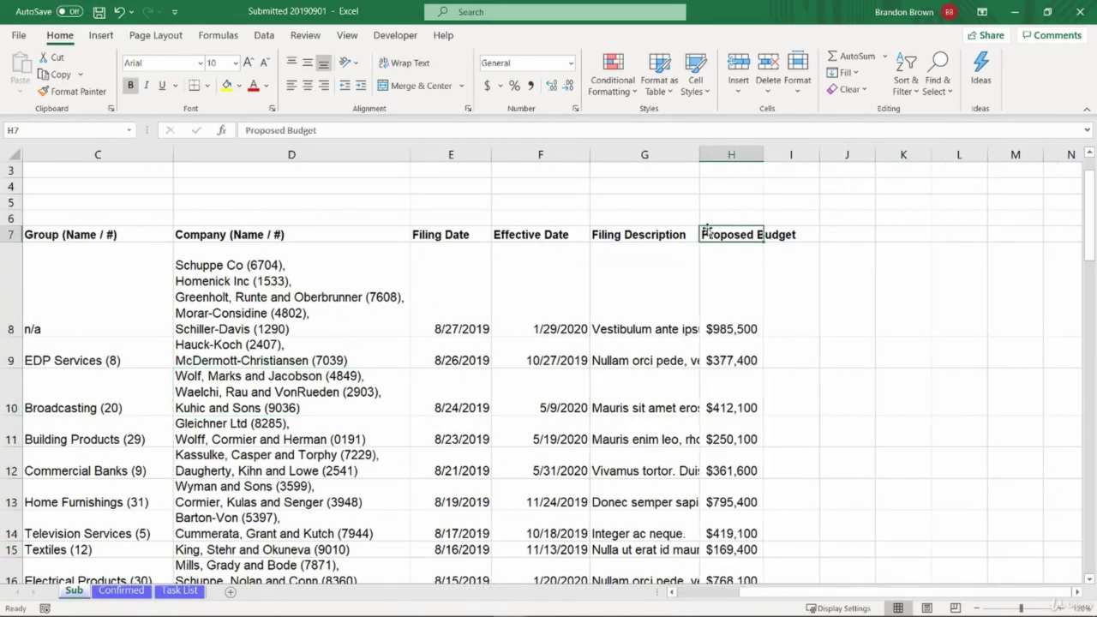
left_click(401, 62)
left_click(482, 335)
Step: Enter an asterisk in I7 of the Sub sheet and fill it down column I to row 68
left_click_drag(885, 592, 736, 589)
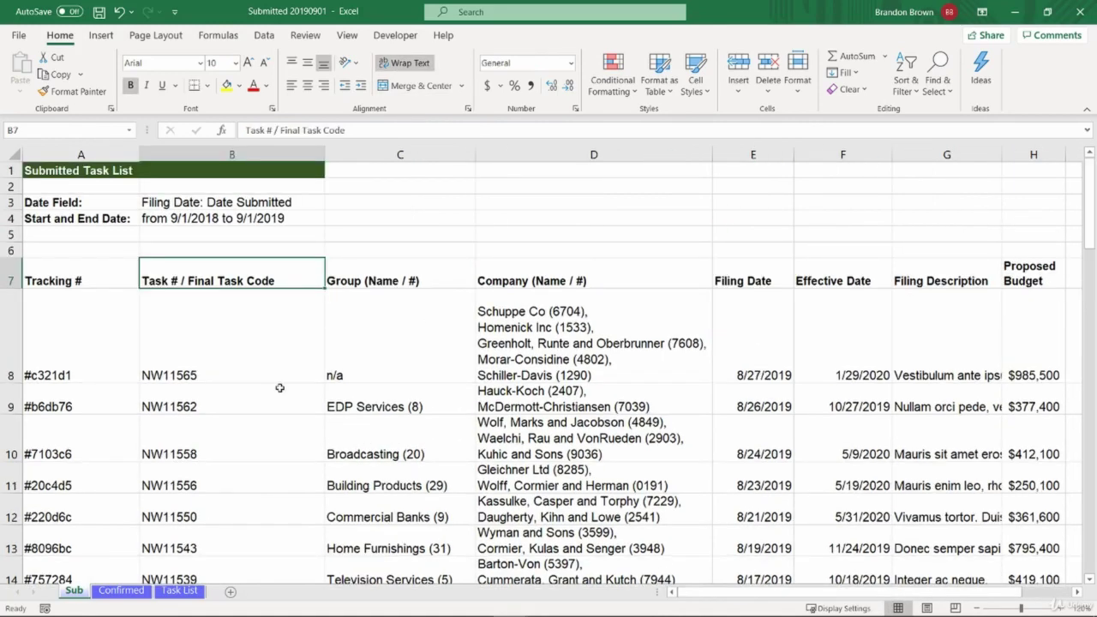
key("ctrl+Right")
key("Right")
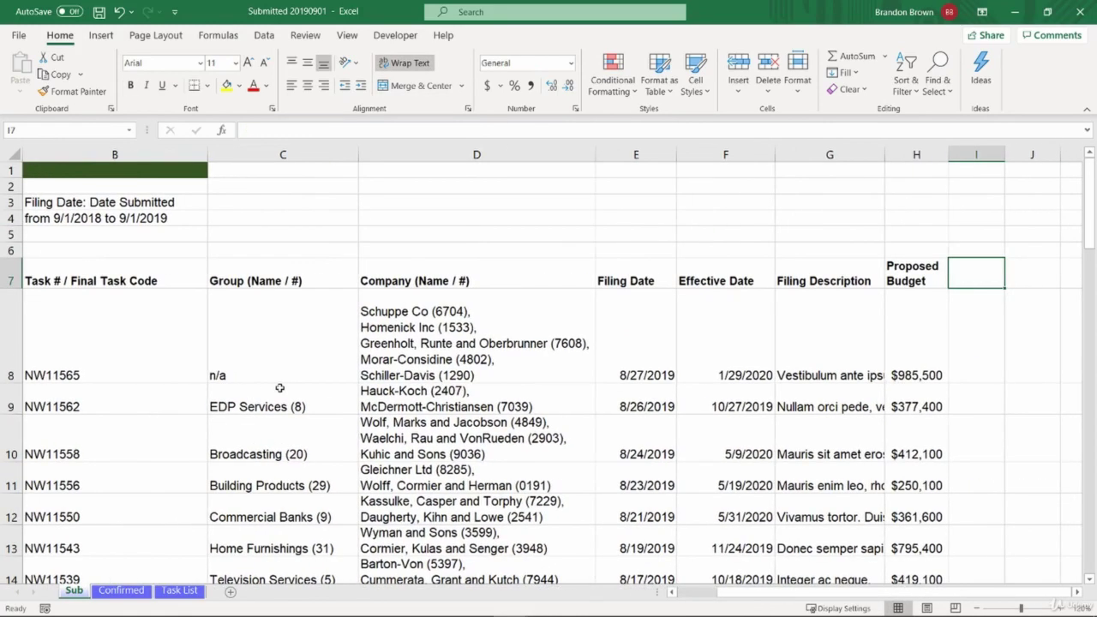
type("*")
key("Return")
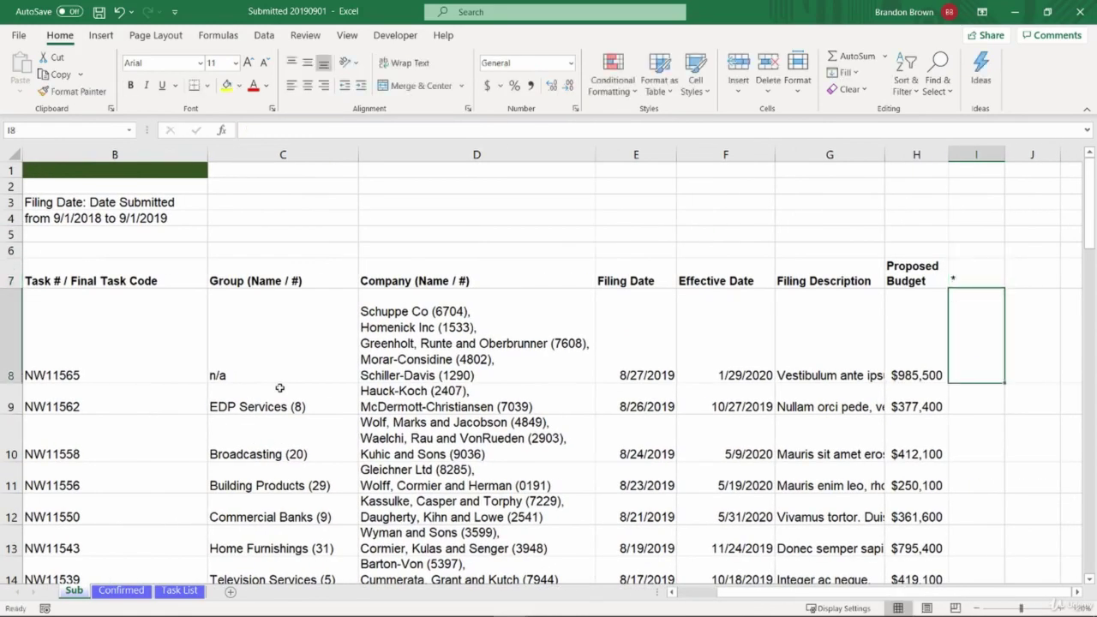
key("Left")
key("ctrl+Down")
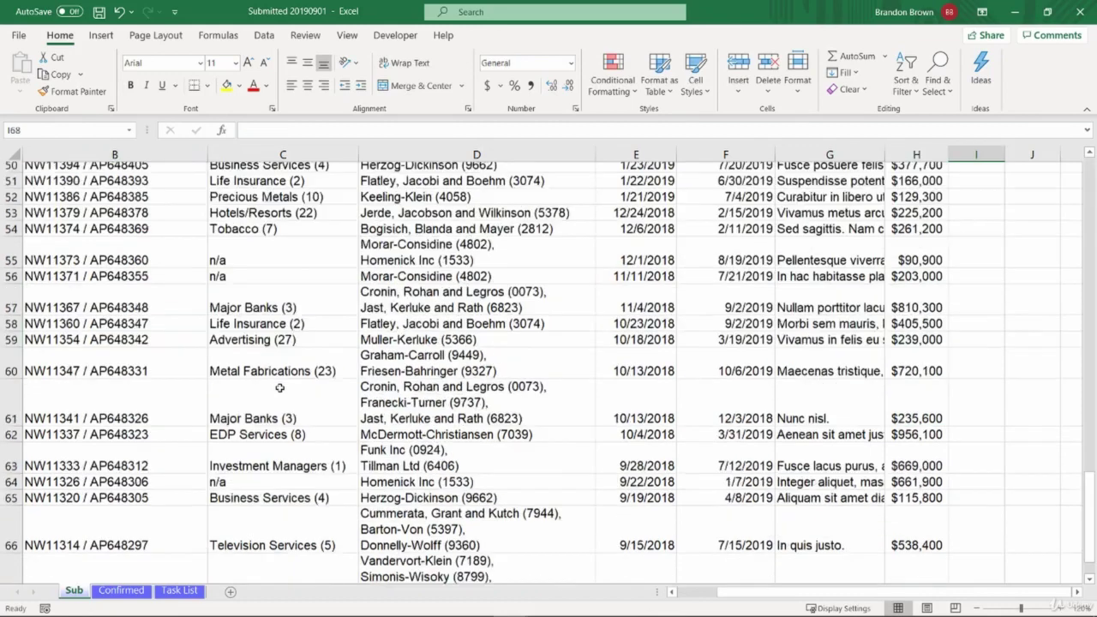
key("Right")
key("ctrl+shift+Up")
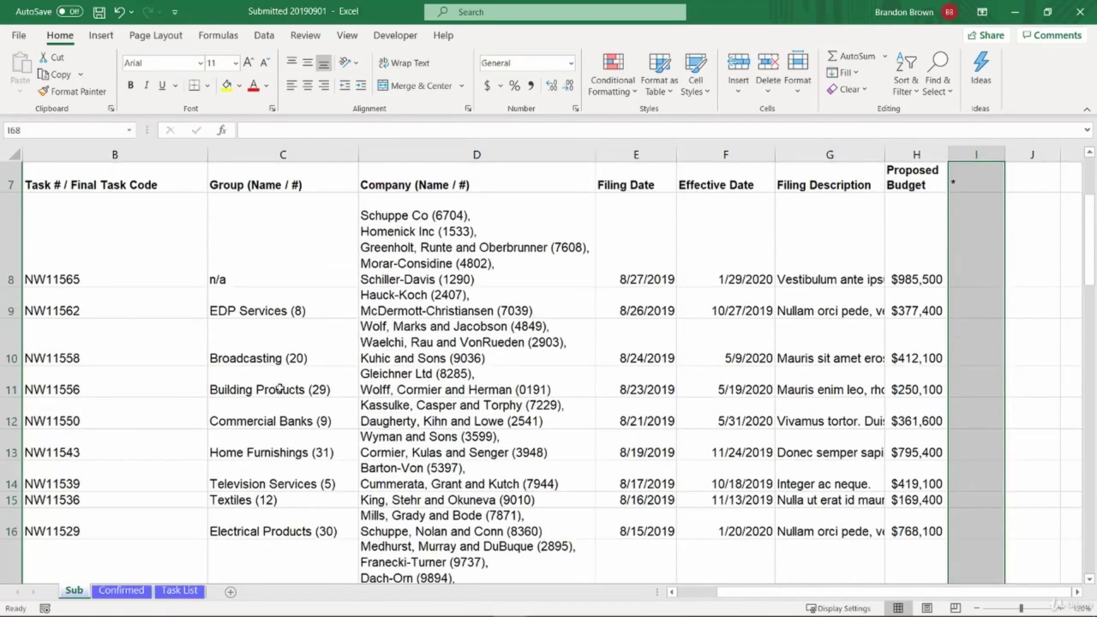
key("ctrl+d")
Step: AutoFit the asterisk column's width and fill its cells I7 to I68 with light green
key("alt+h")
key("o")
key("i")
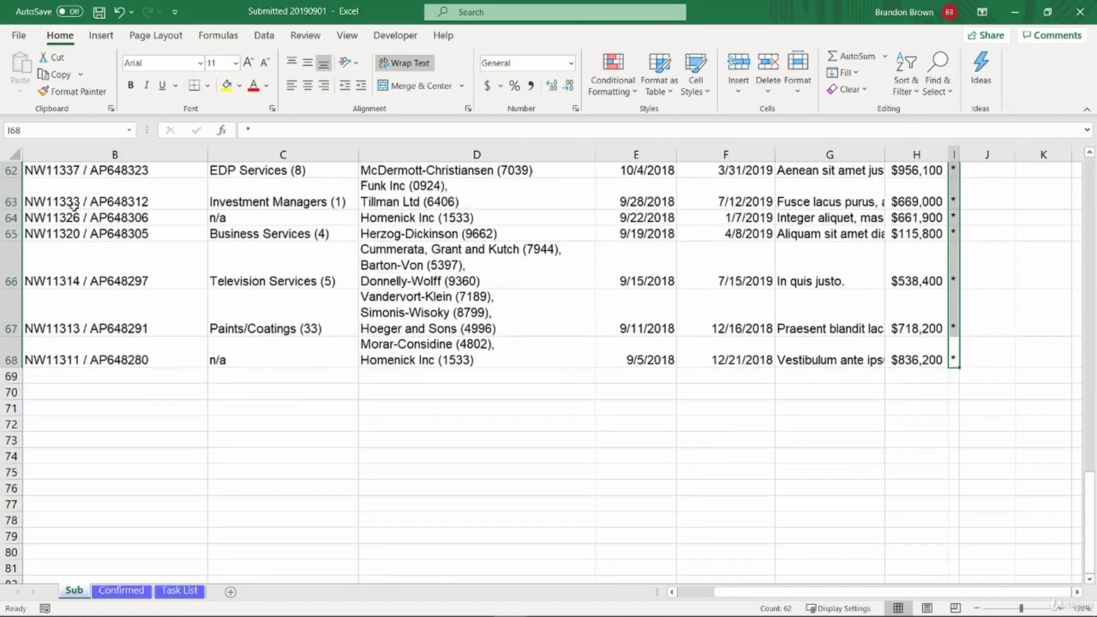
left_click(239, 85)
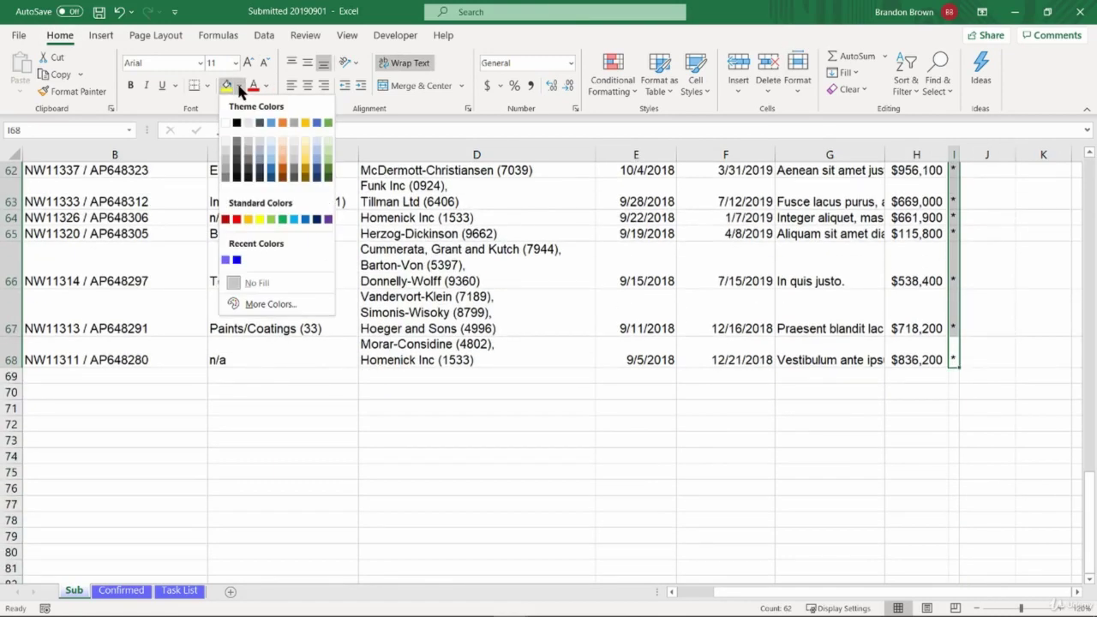
left_click(280, 221)
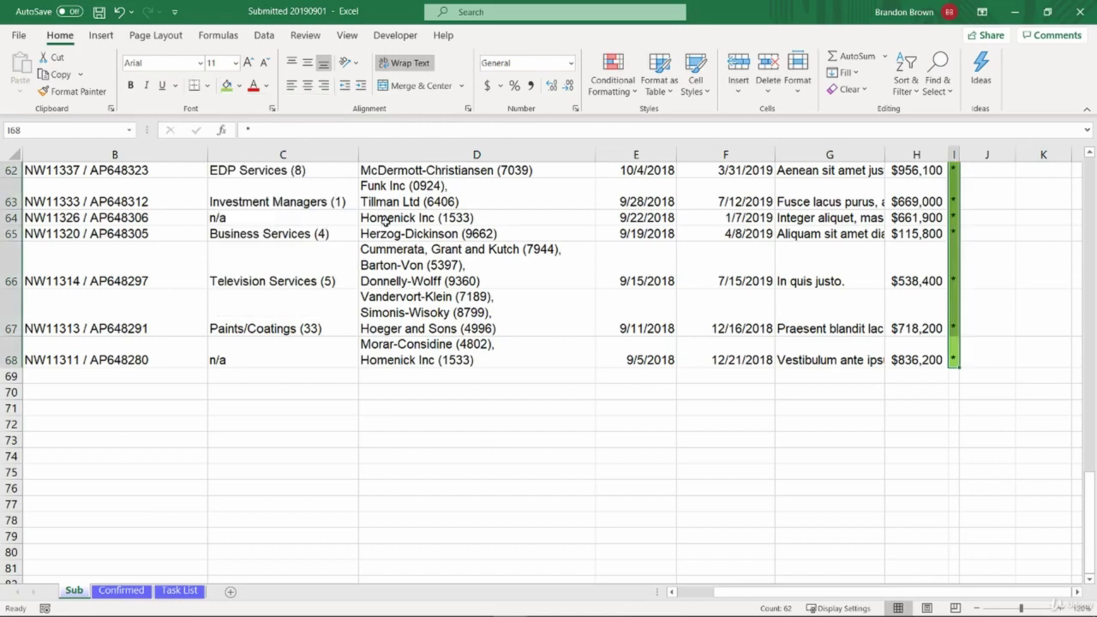
Step: Narrow the Tracking # column in the Sub sheet
key("ctrl+Up")
key("Up")
key("Up")
key("Up")
key("Up")
key("Up")
key("Down")
key("Down")
key("Down")
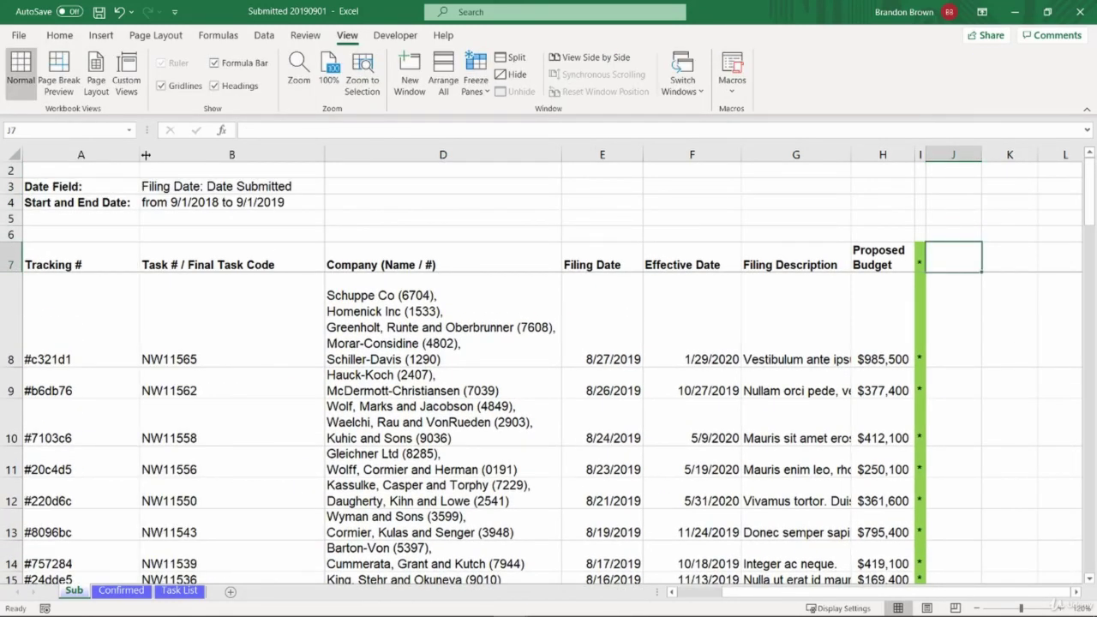
left_click_drag(145, 154, 65, 152)
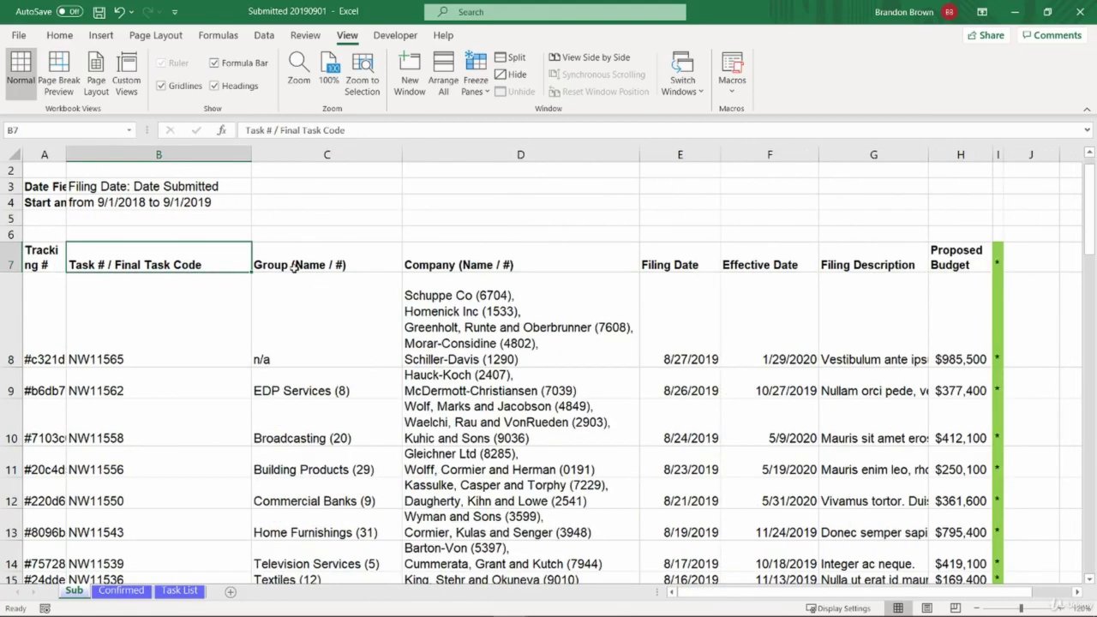
Step: Freeze the panes at C8 with header row 7 as the top visible row, keeping columns A and B fixed
scroll(257, 272, "down", 2)
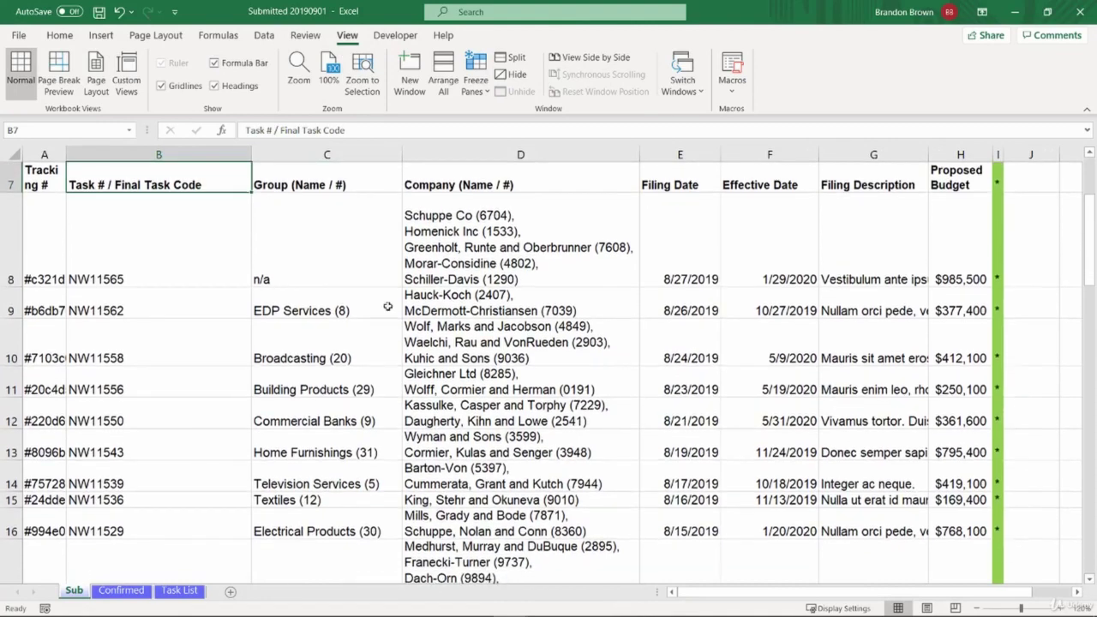
left_click(293, 247)
key("alt+w")
key("f")
key("f")
Step: Narrow the Task # / Final Task Code column so its heading wraps onto two lines
left_click(289, 183)
left_click_drag(251, 154, 164, 151)
key("Up")
key("Up")
key("Down")
key("Down")
key("Down")
key("Up")
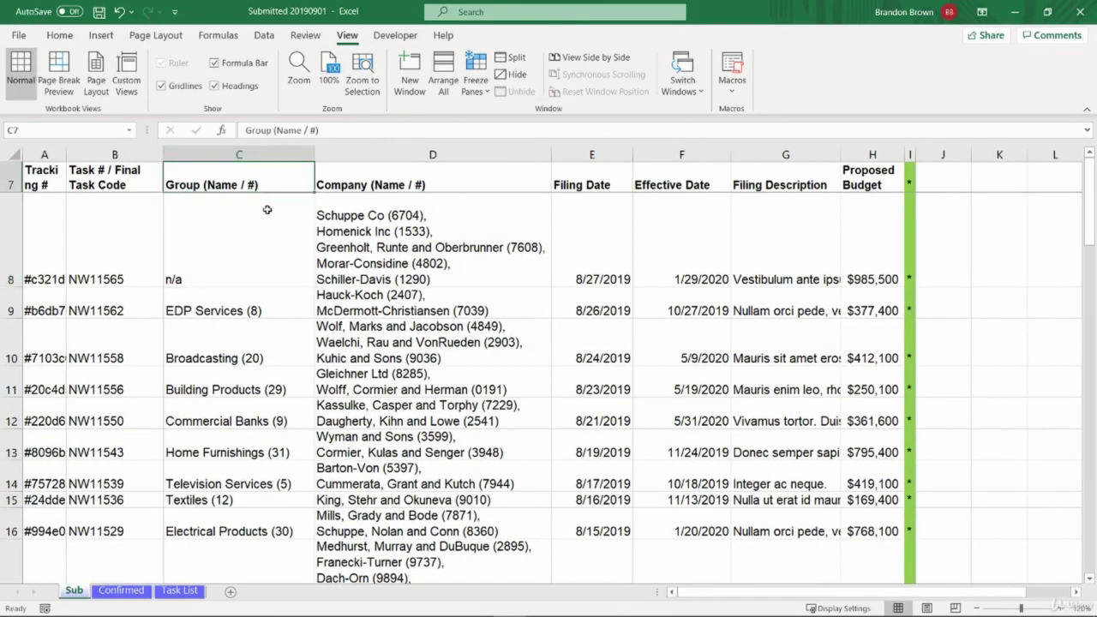
Step: Compare the single-code and combined entries in the Task # / Final Task Code column around rows 19 to 22
key("ctrl+Right")
key("Right")
key("Right")
key("Right")
key("Left")
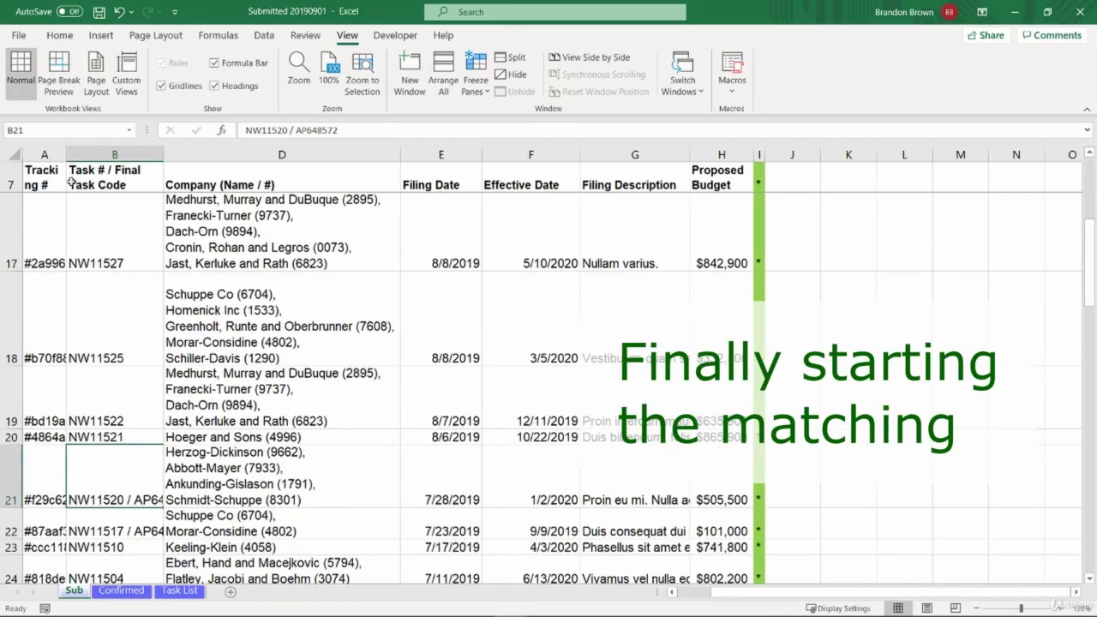
left_click(132, 420)
left_click(127, 450)
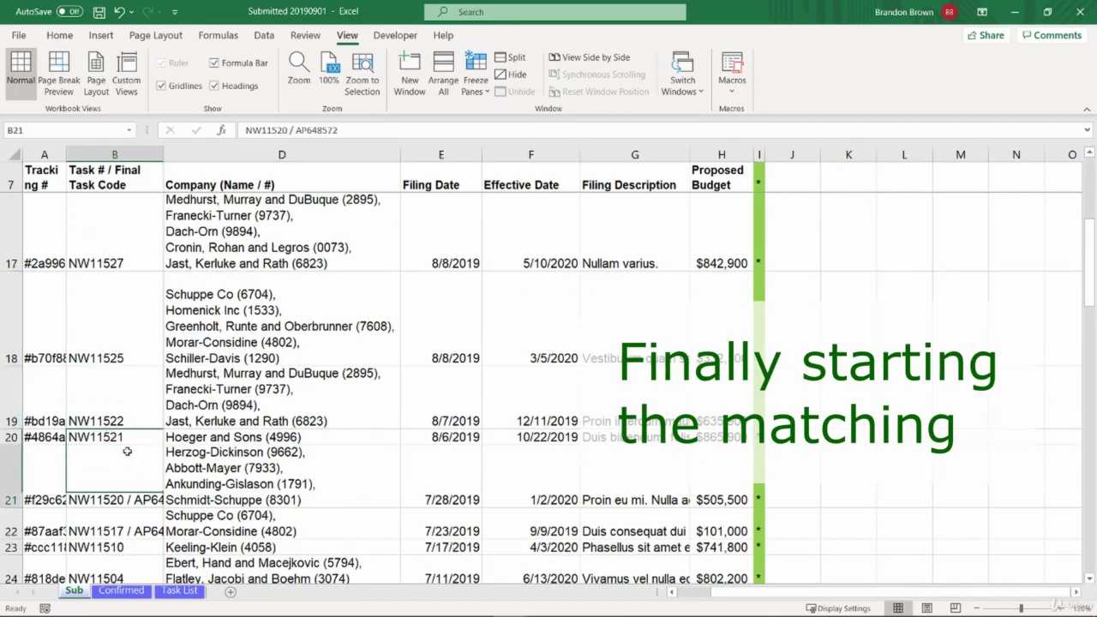
left_click(132, 411)
double_click(122, 491)
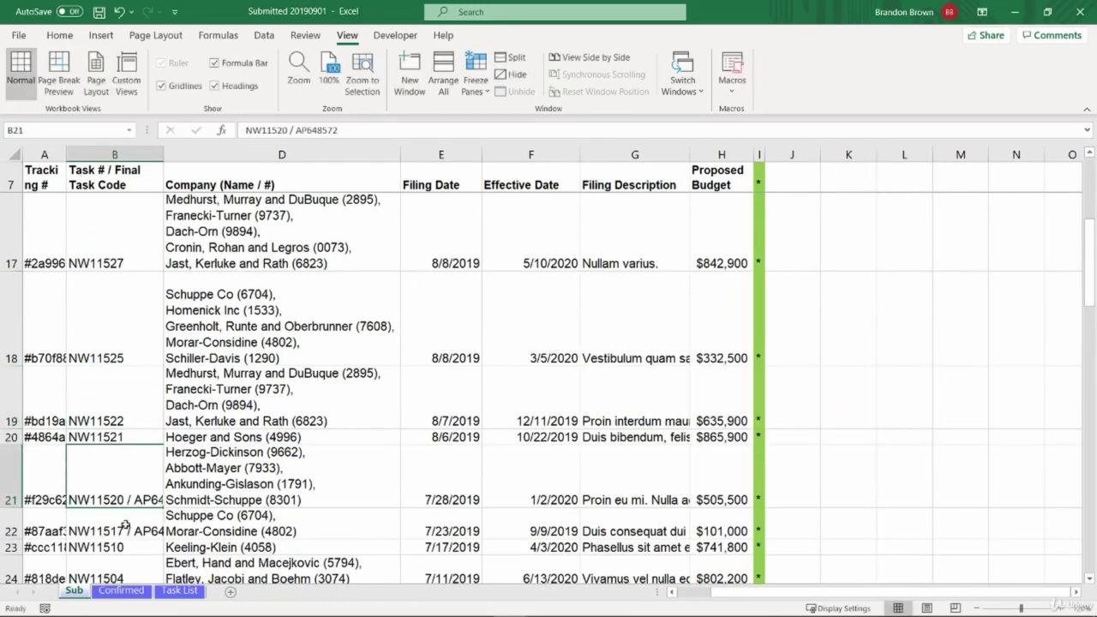
left_click_drag(151, 514, 140, 482)
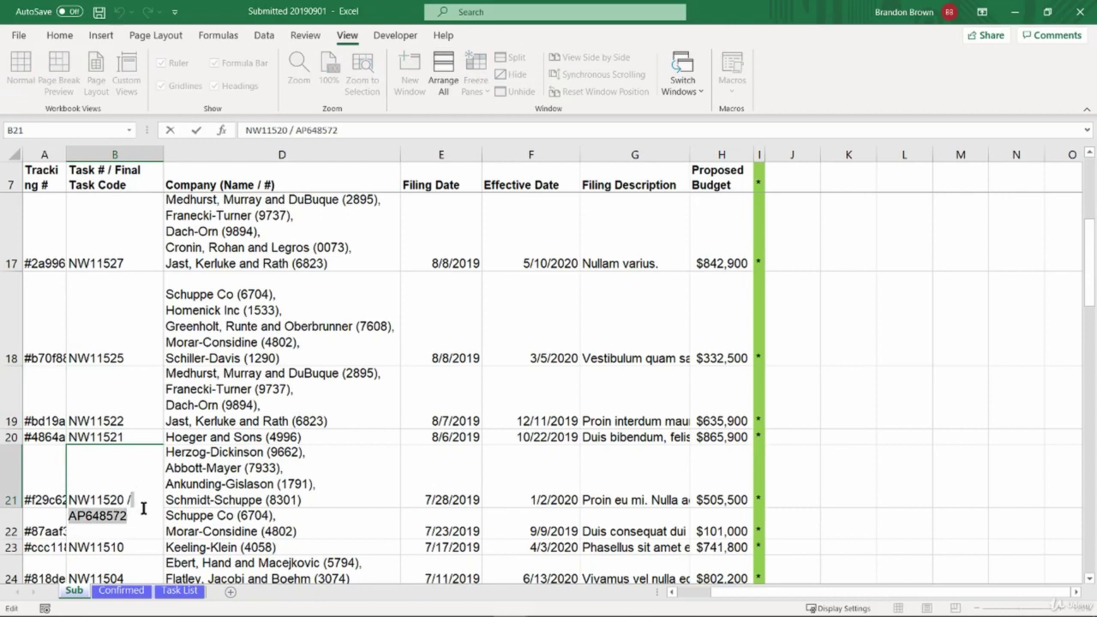
left_click(140, 508)
key("Return")
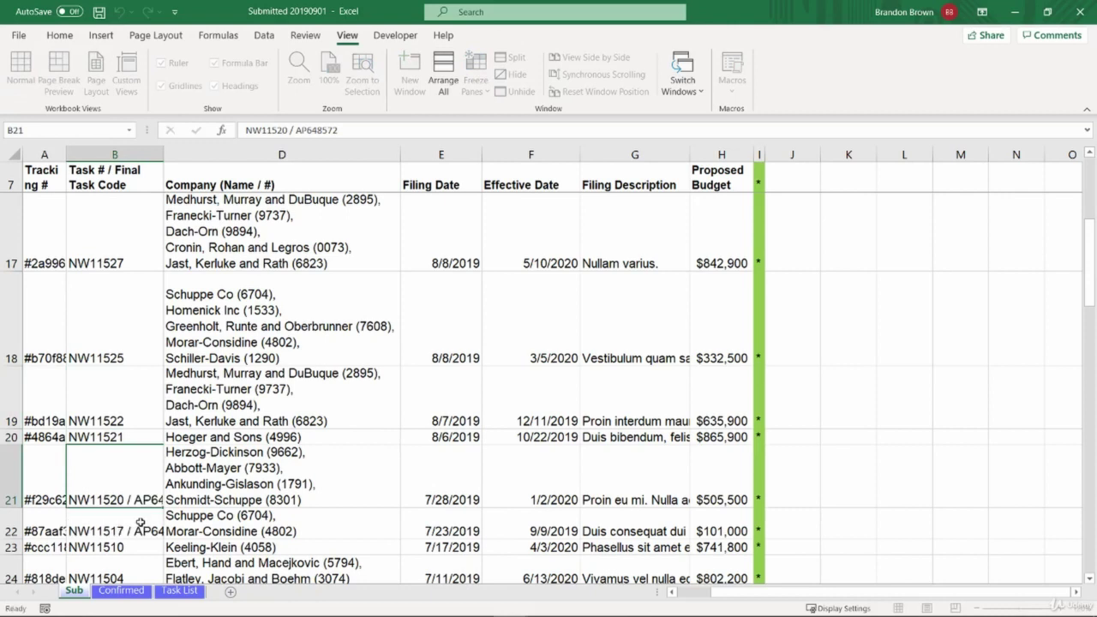
left_click(130, 438)
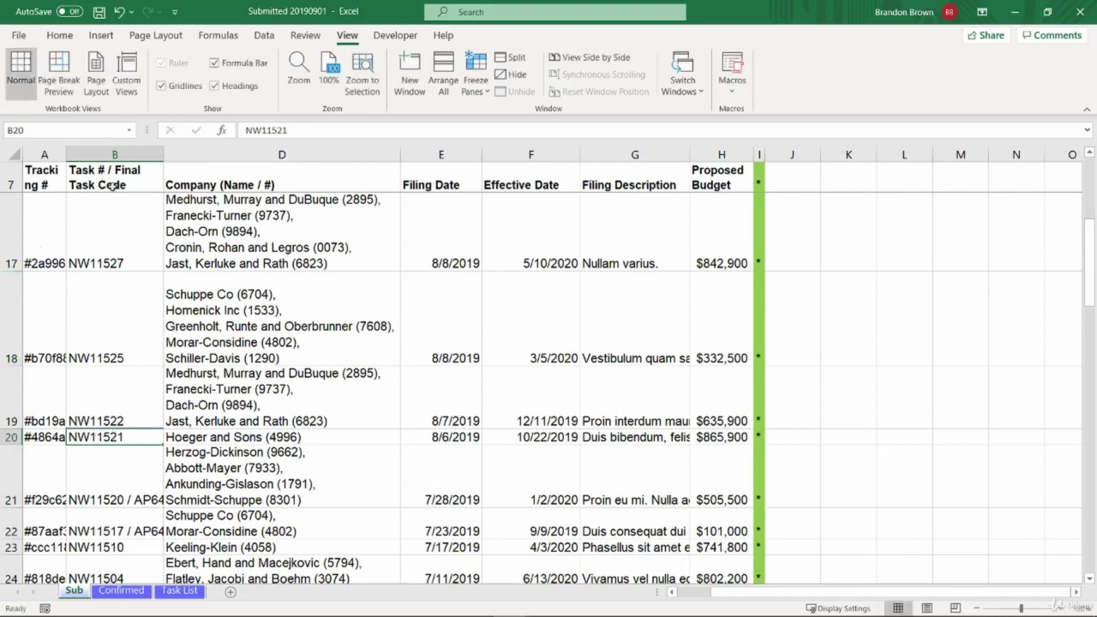
left_click(137, 482)
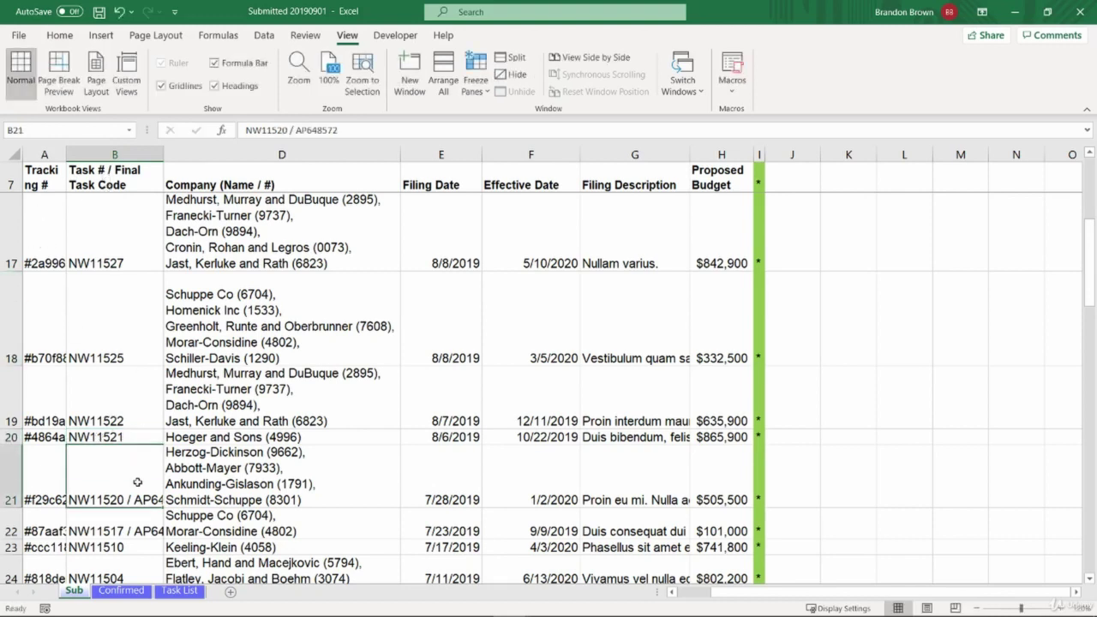
Step: Add the column headings "Task #" in J7 and "Final Task Code" in K7 of the Sub sheet
left_click(797, 184)
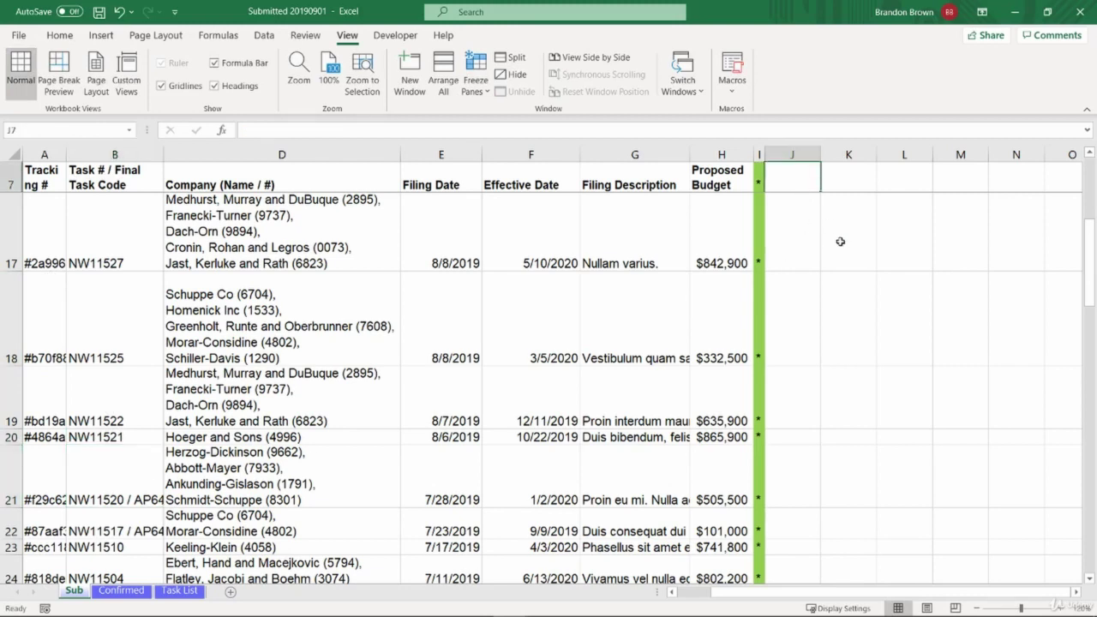
type("Task #")
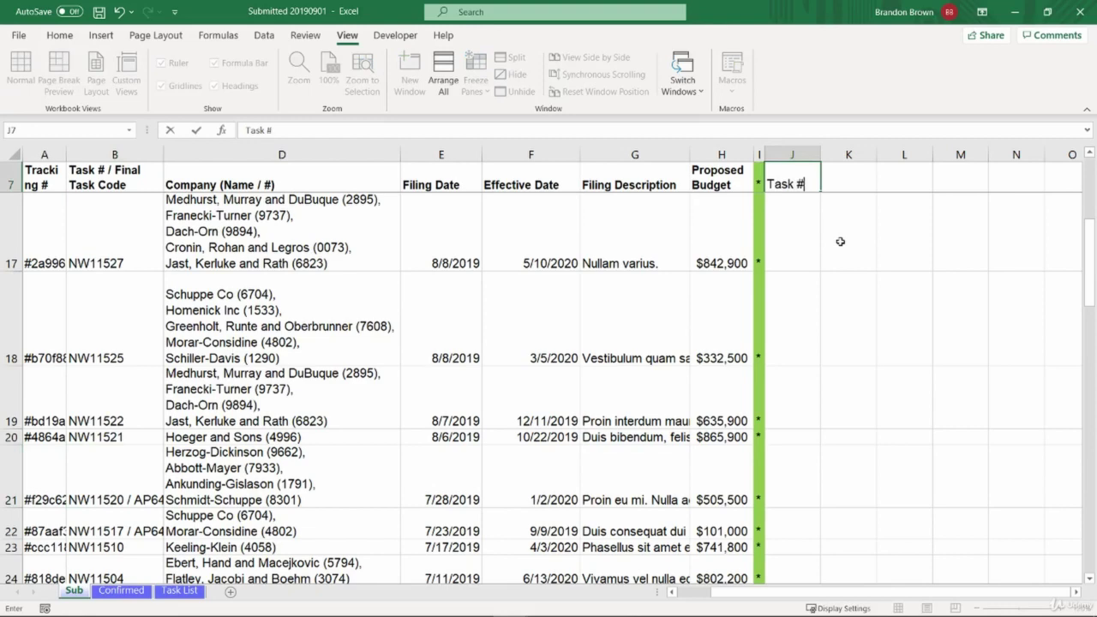
key("Tab")
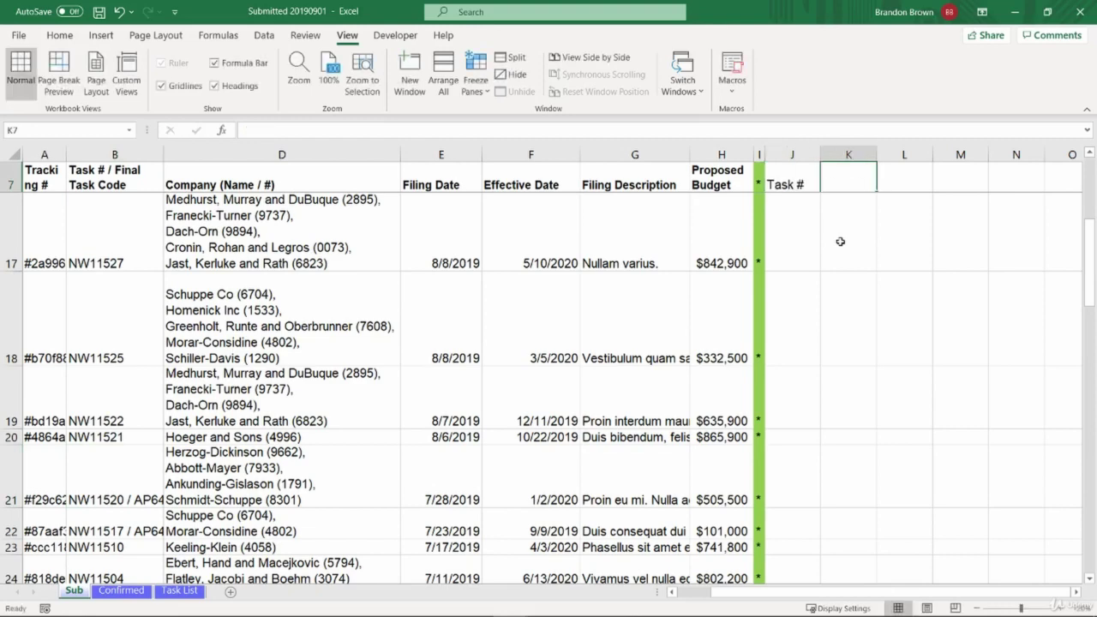
type("Final Task C")
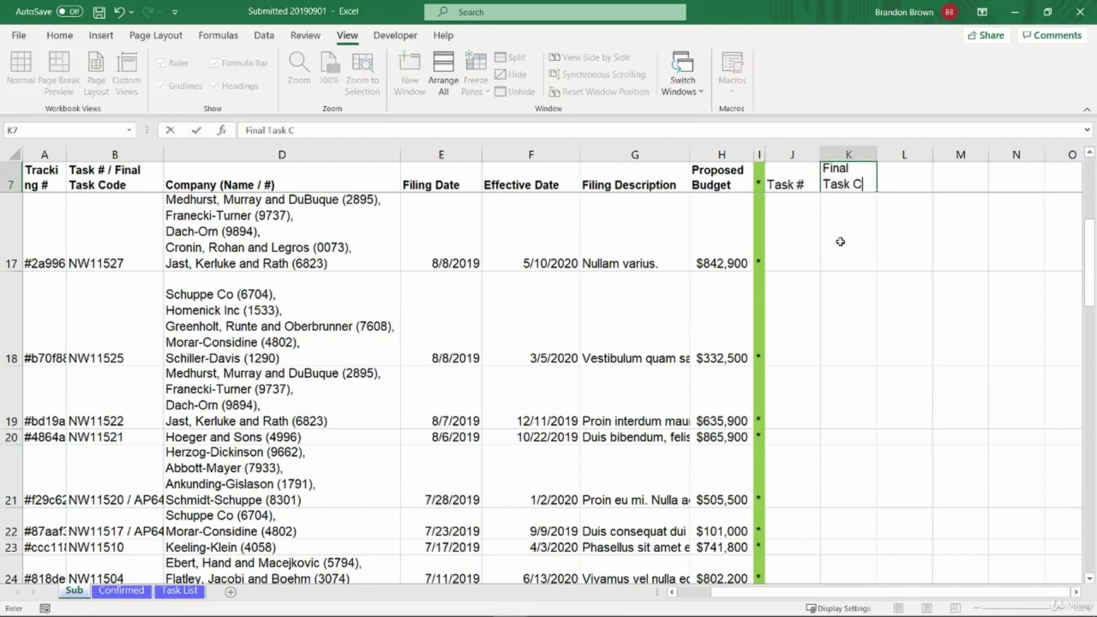
type("ode")
key("Return")
key("Up")
key("Left")
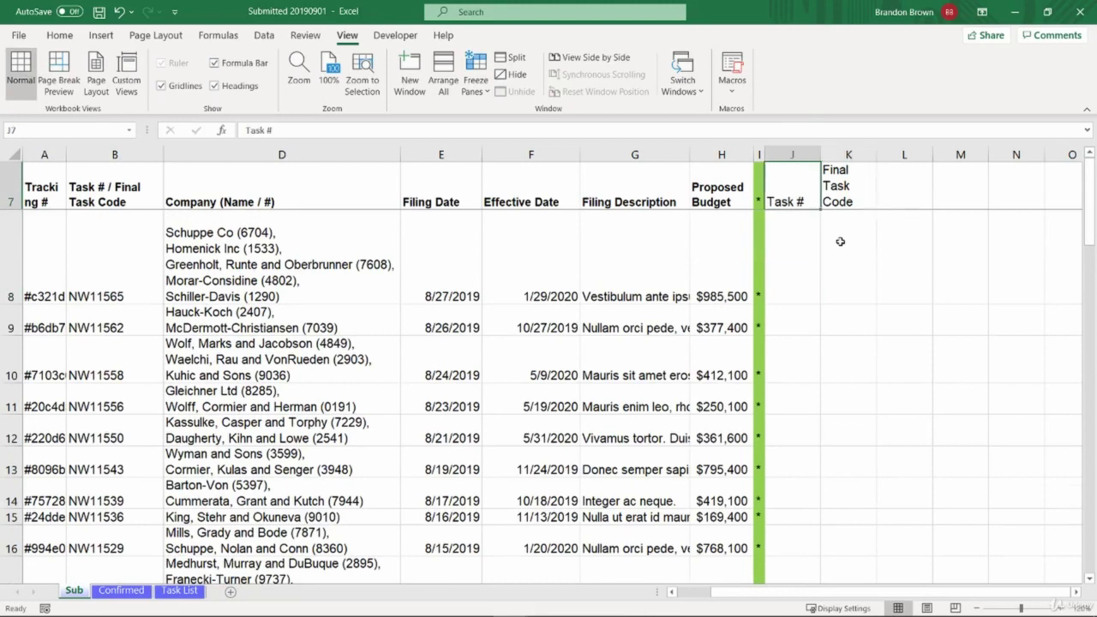
Step: Enter =LEFT(B8,7) in J8 to extract the seven-character task number
key("Down")
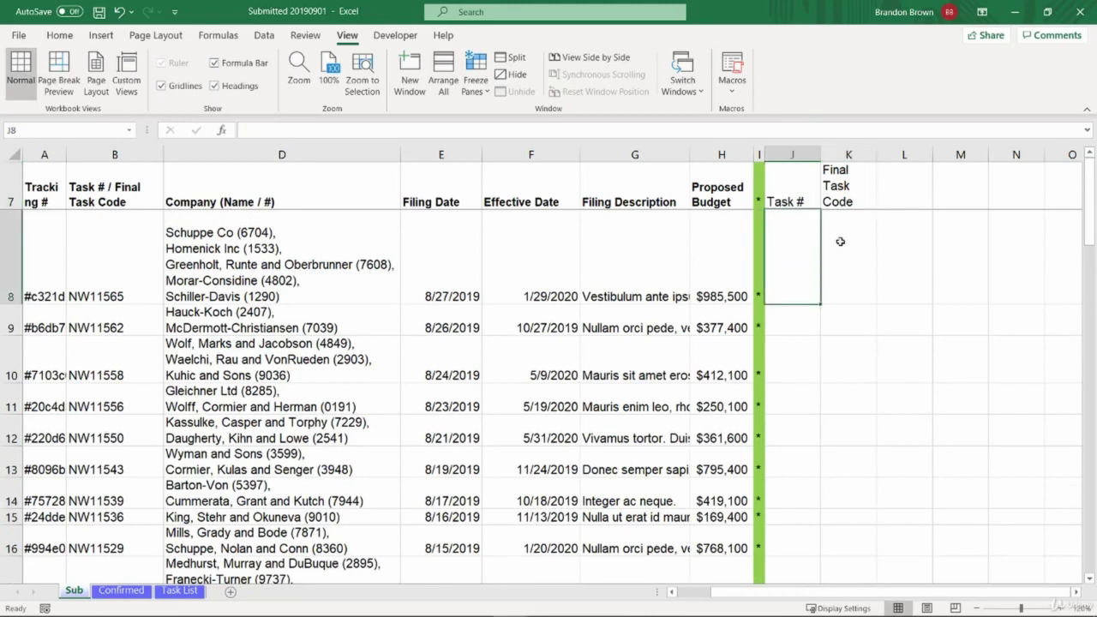
left_click(129, 277)
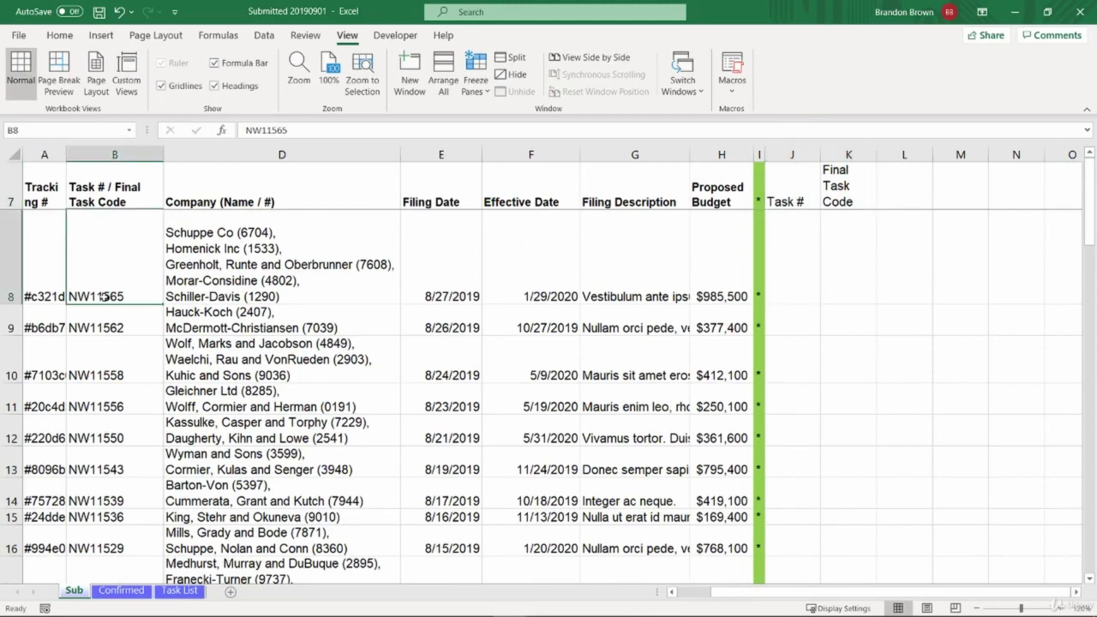
left_click(773, 238)
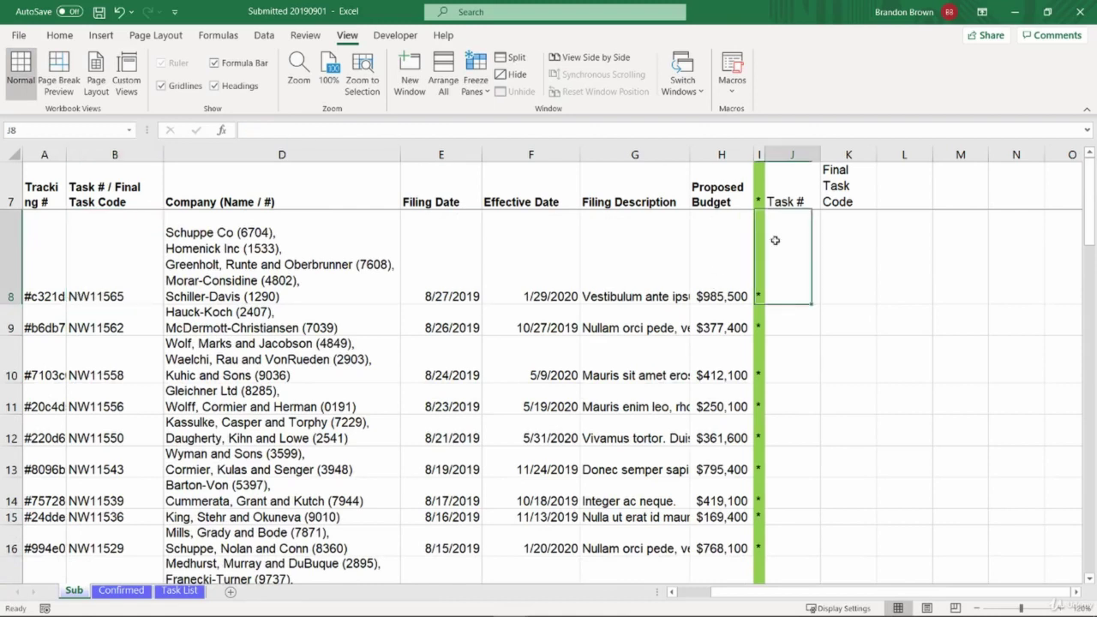
type("=lef")
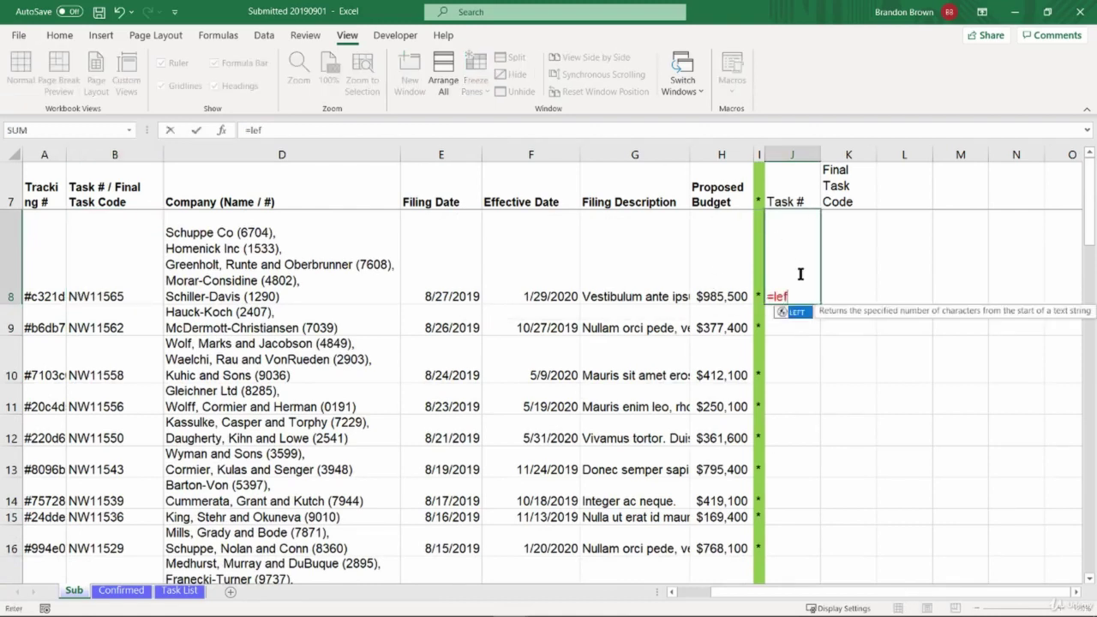
key("Tab")
left_click(90, 260)
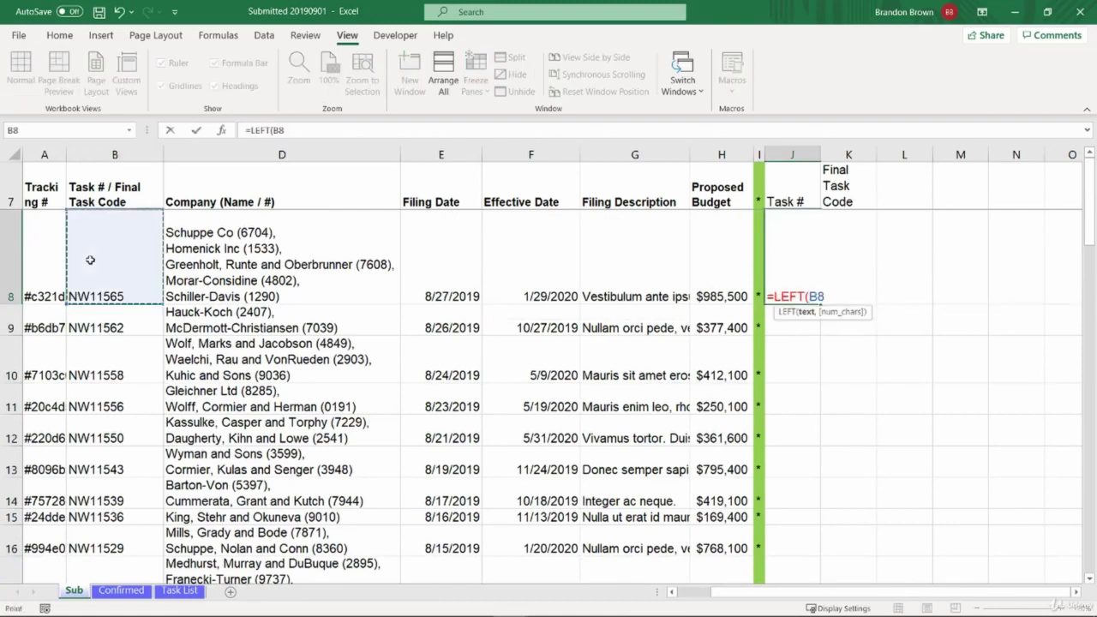
type(",")
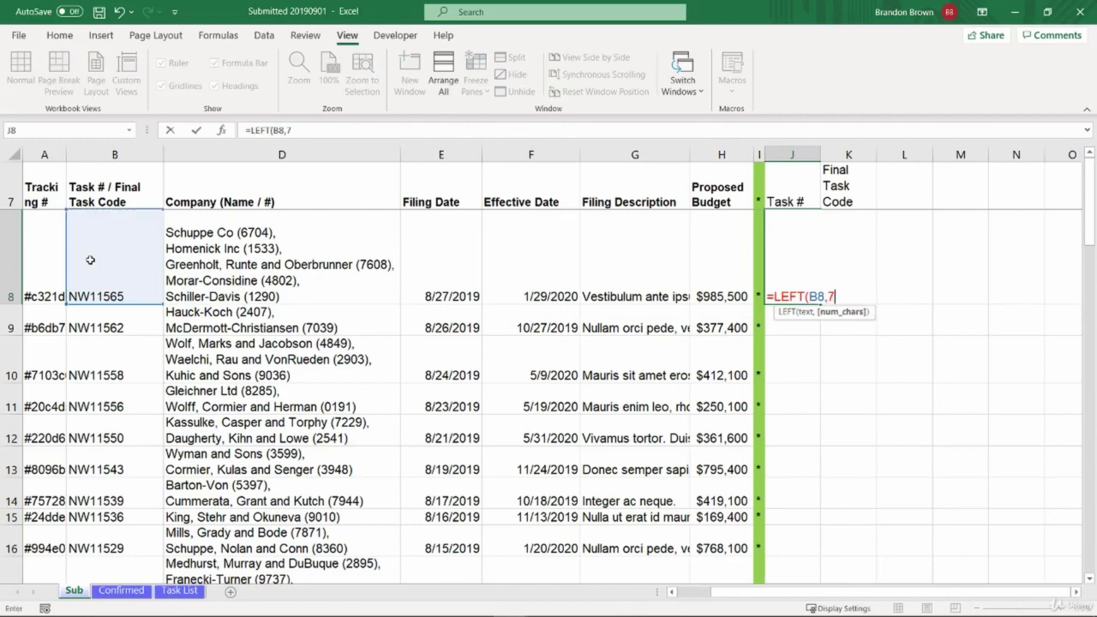
type("7")
key("Return")
Step: Fill the LEFT formula down the Task # column from J8 through row 68
key("Up")
key("Left")
key("ctrl+Down")
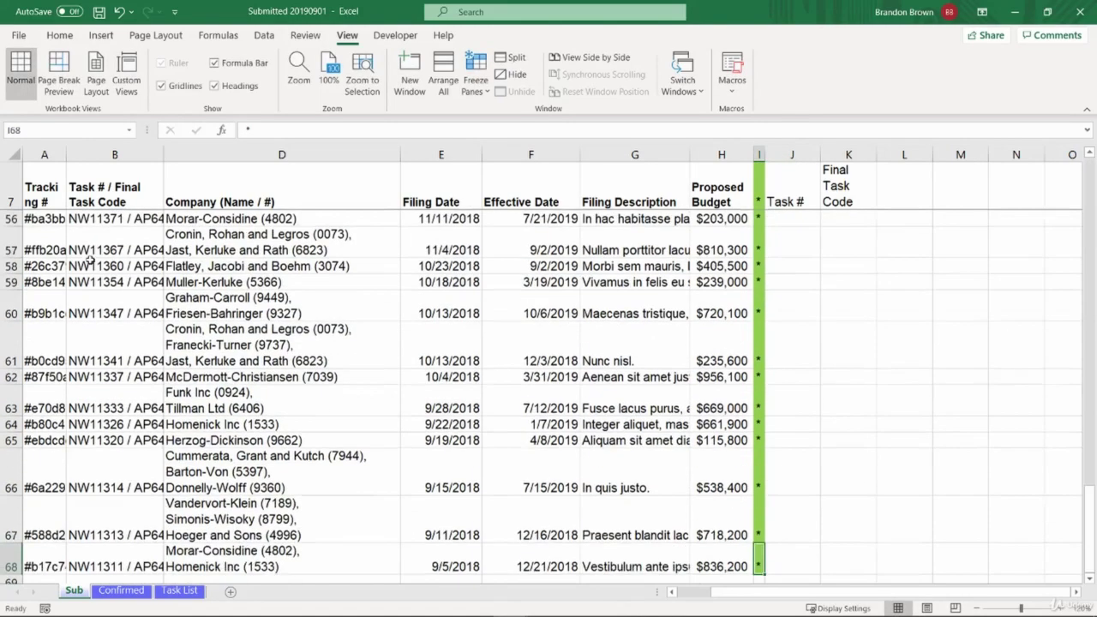
key("Right")
key("ctrl+shift+Up")
key("ctrl+d")
key("Down")
key("Up")
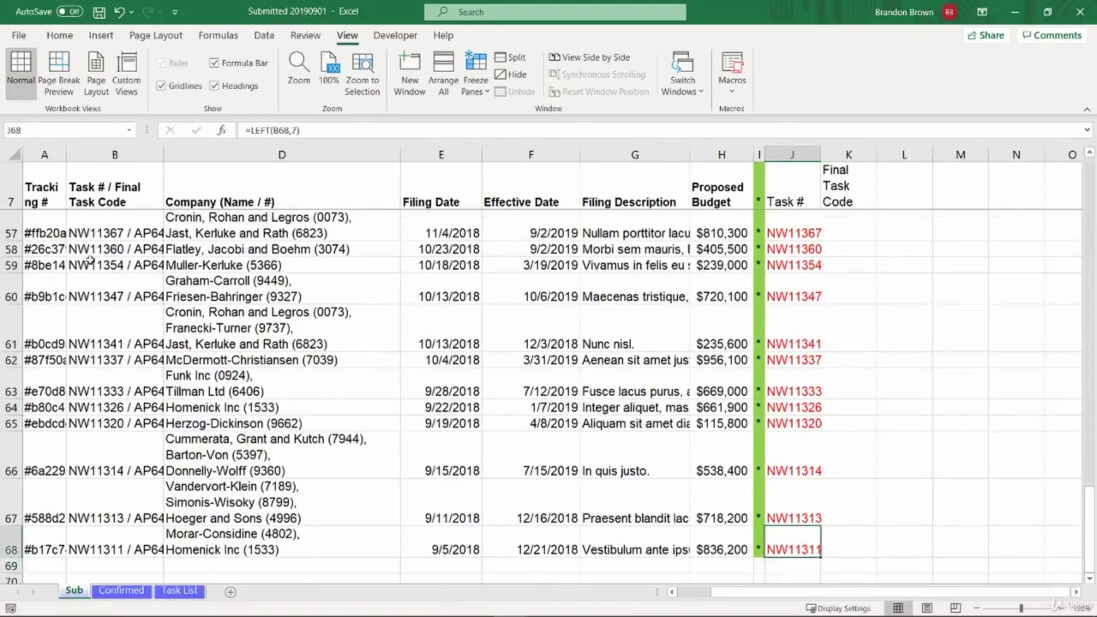
Step: Compare the extracted Task # values with the single and combined entries in column B
key("ctrl+Up")
scroll(805, 293, "up", 12)
scroll(804, 314, "up", 5)
left_click(816, 272)
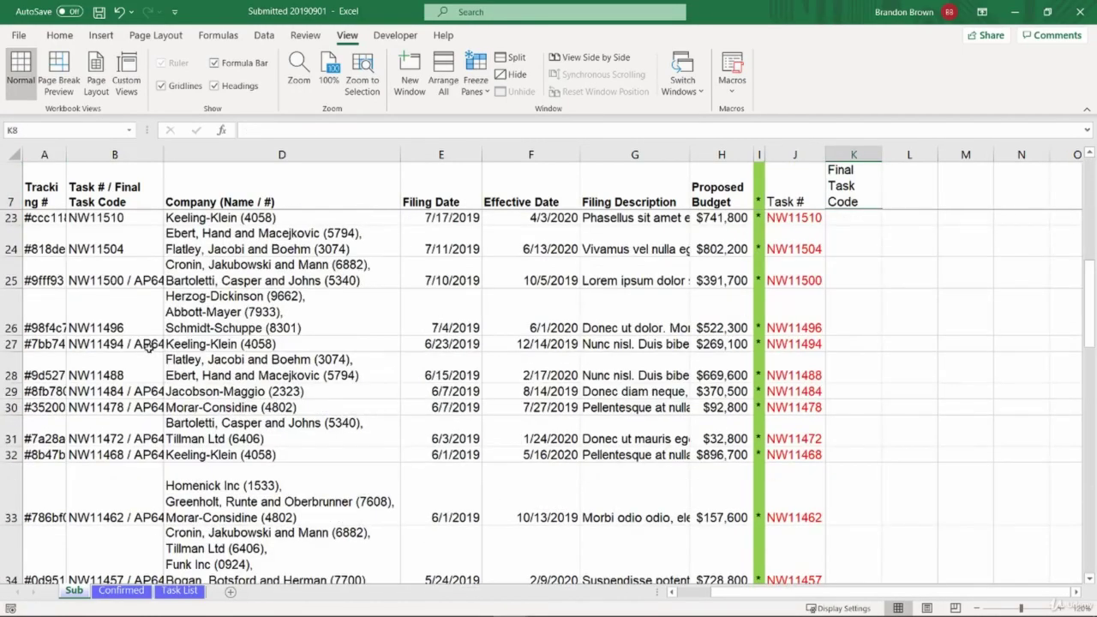
scroll(152, 349, "down", 2)
scroll(155, 351, "up", 1)
scroll(155, 351, "up", 5)
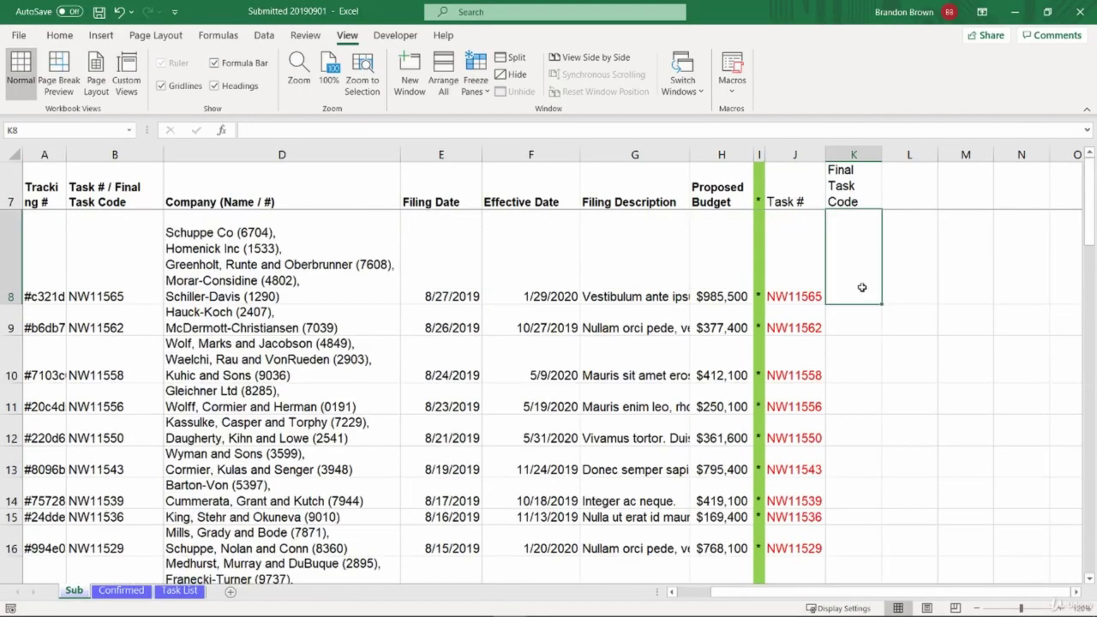
Step: Replace the fixed character count in J8's LEFT formula with FIND("/",B8)-1
left_click(801, 274)
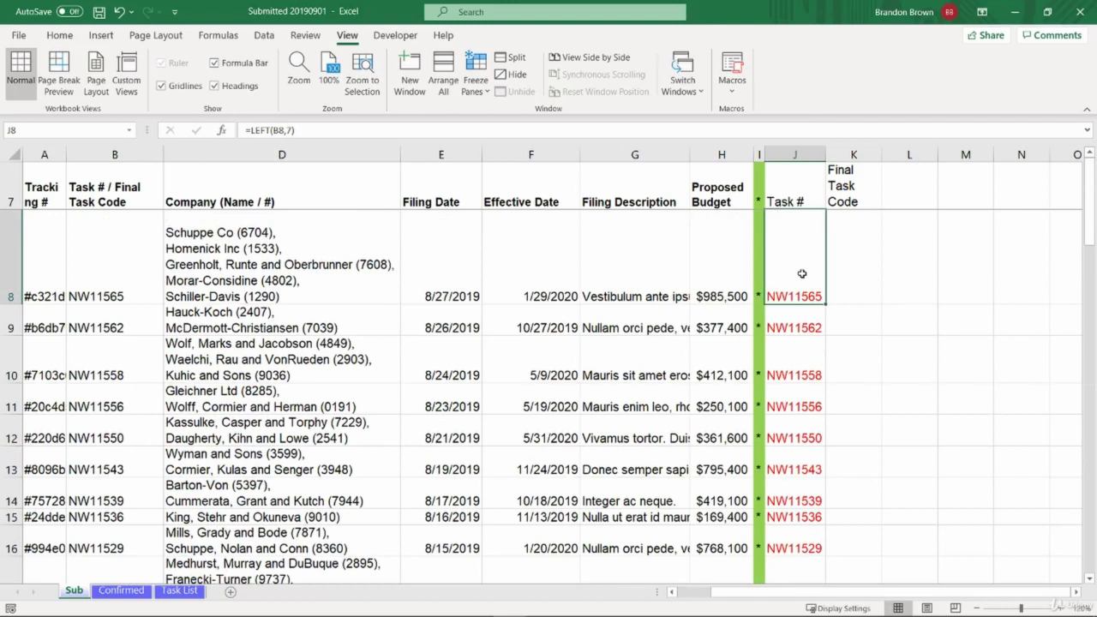
double_click(801, 273)
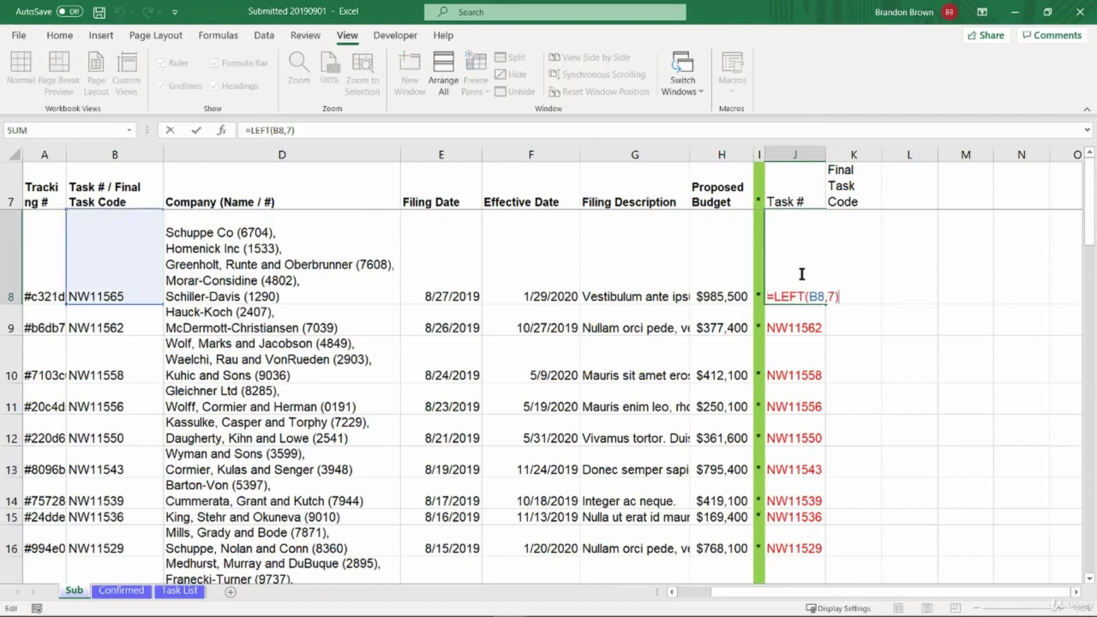
left_click_drag(810, 295, 825, 295)
left_click(824, 296)
type("FIND(\"/")
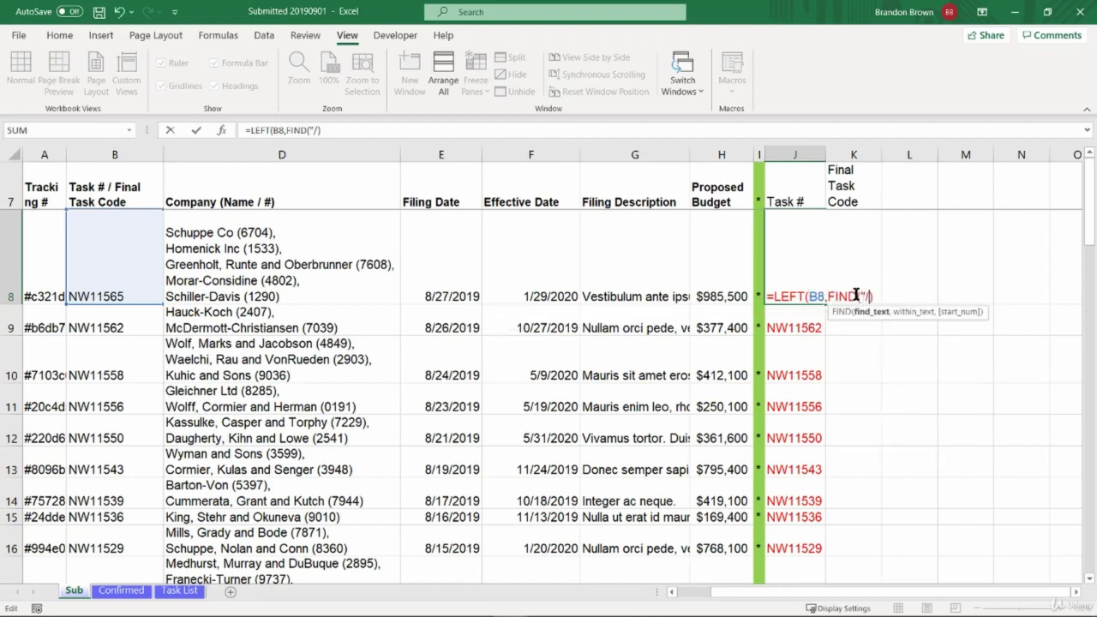
type("\",")
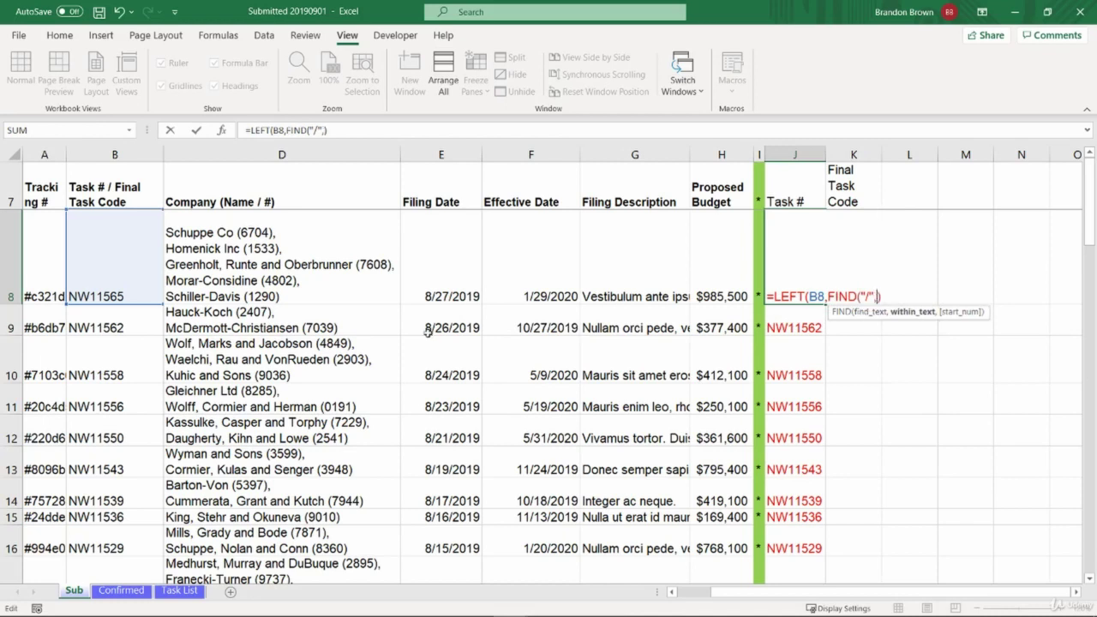
left_click(131, 277)
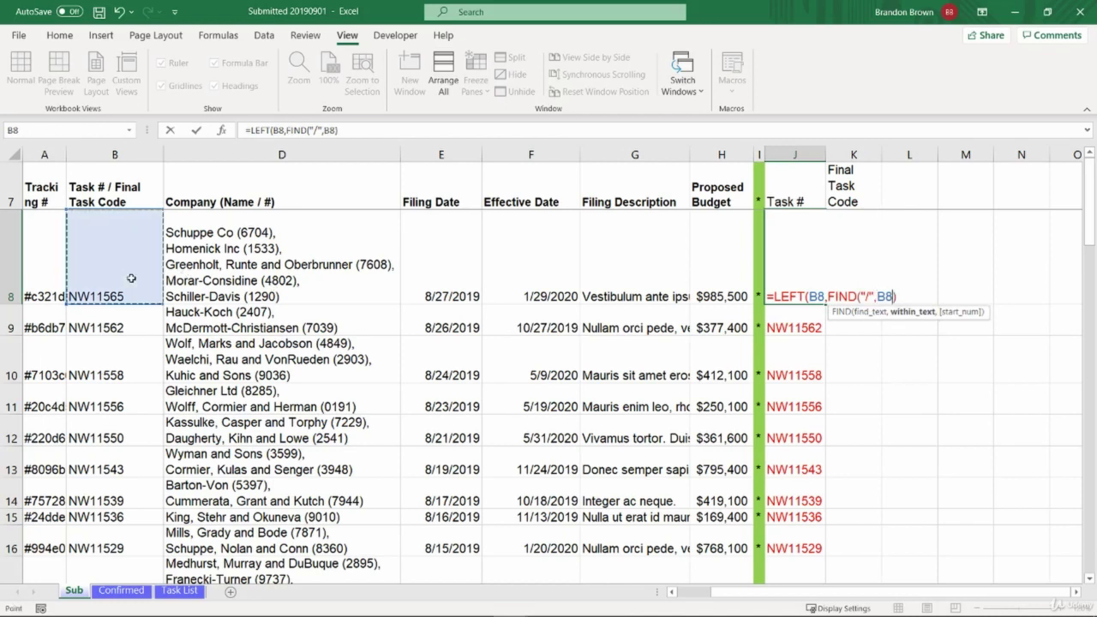
type(")-1)")
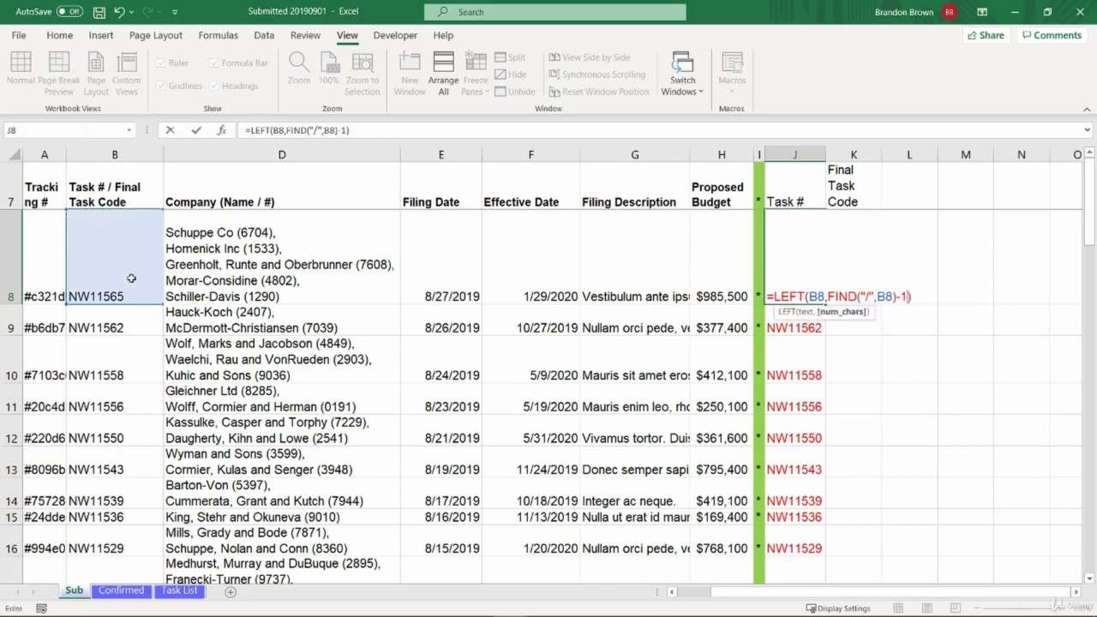
key("ctrl+Return")
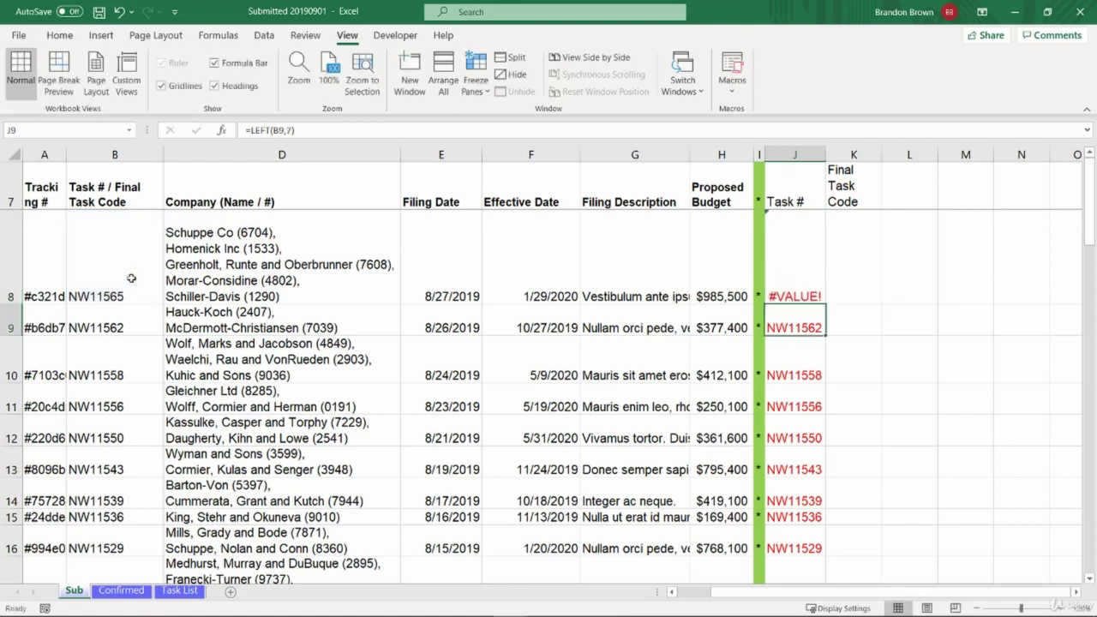
Step: Wrap the J8 formula in IFERROR with B8 as the fallback value and fill it down through row 68
key("F2")
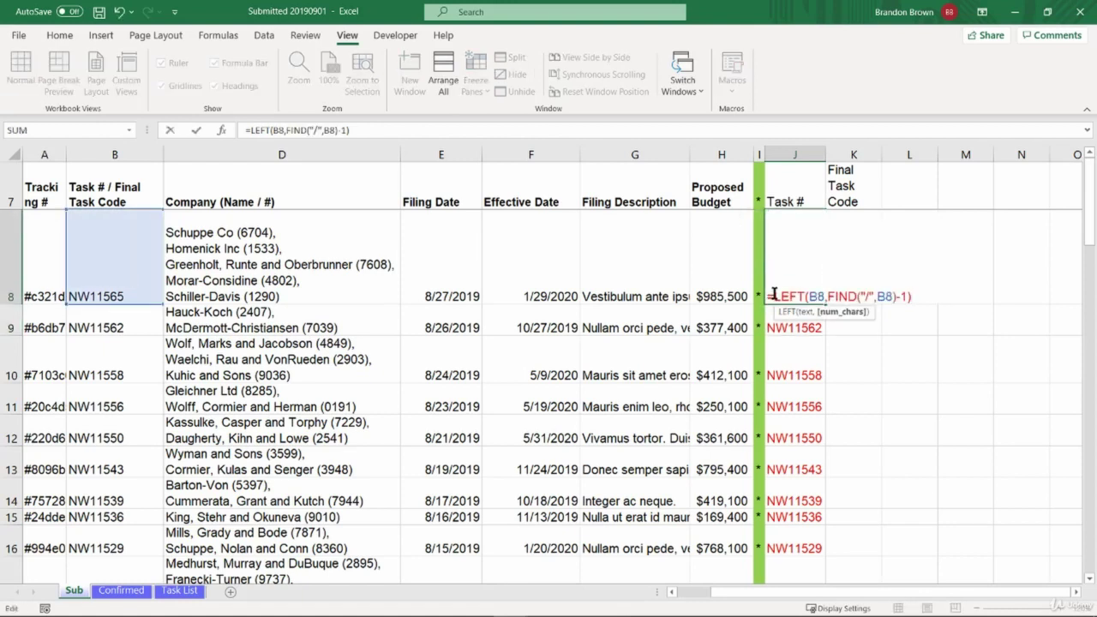
left_click(774, 295)
type("f")
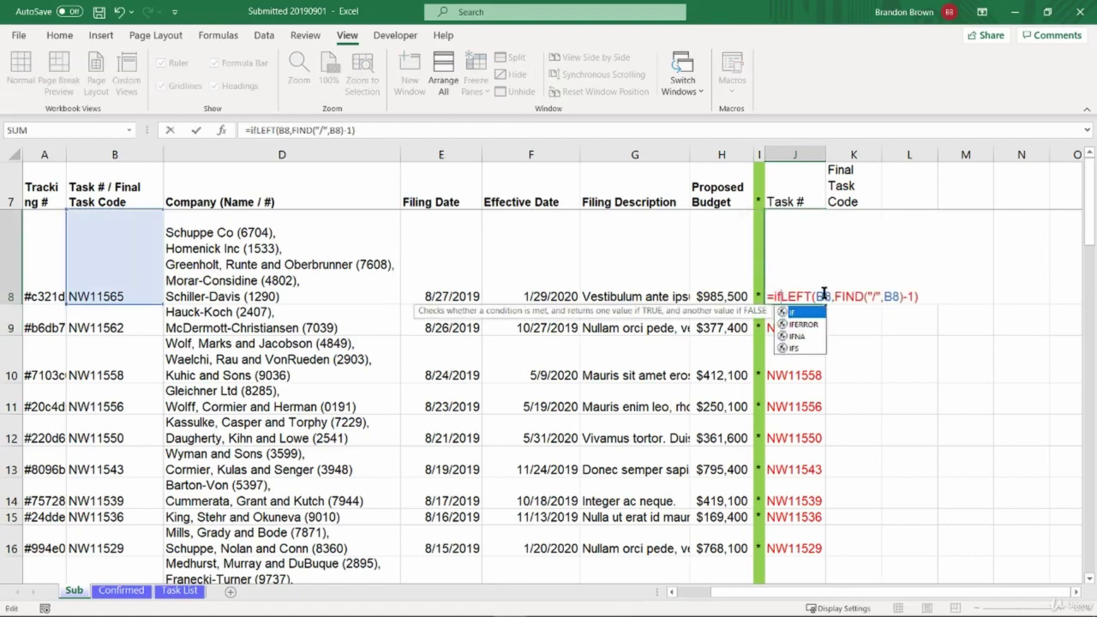
key("Down")
key("Tab")
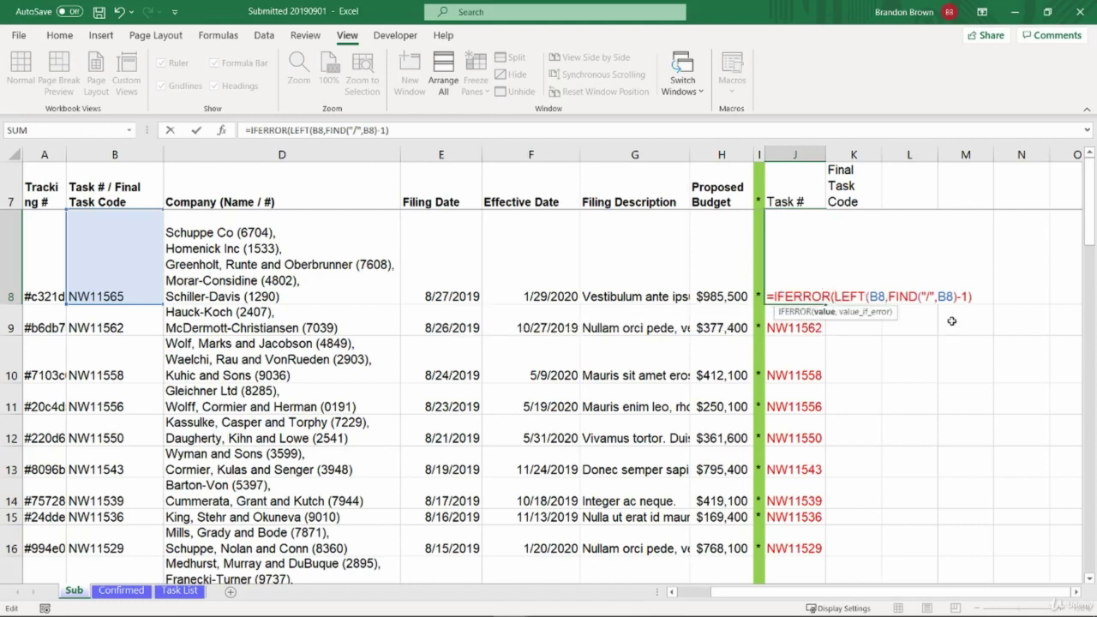
left_click(975, 296)
type(",")
left_click(125, 283)
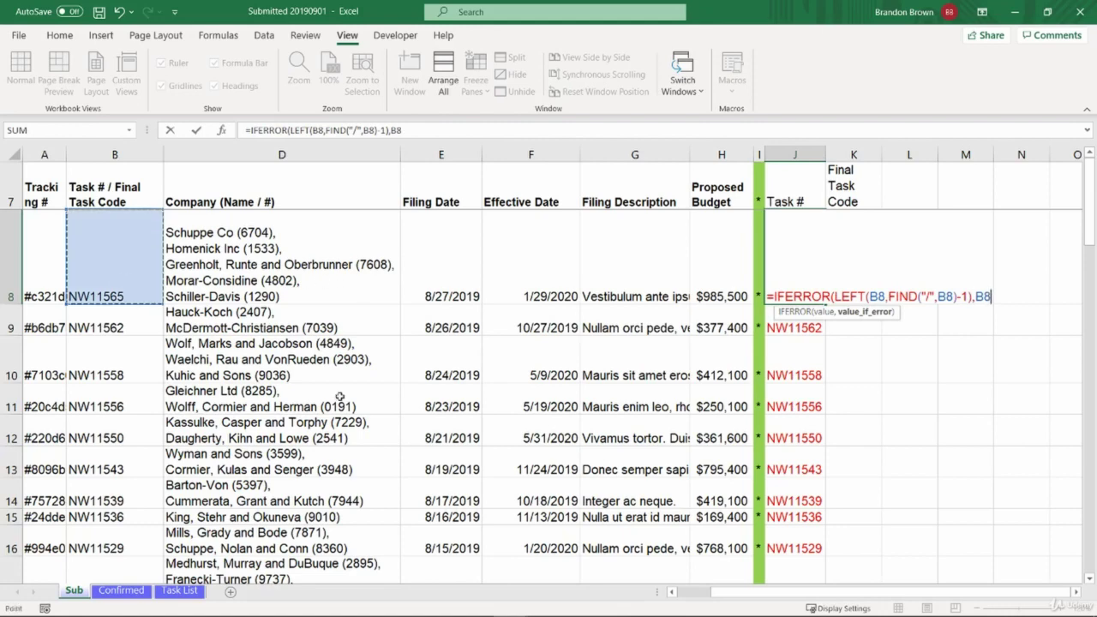
type(")")
key("Return")
key("Up")
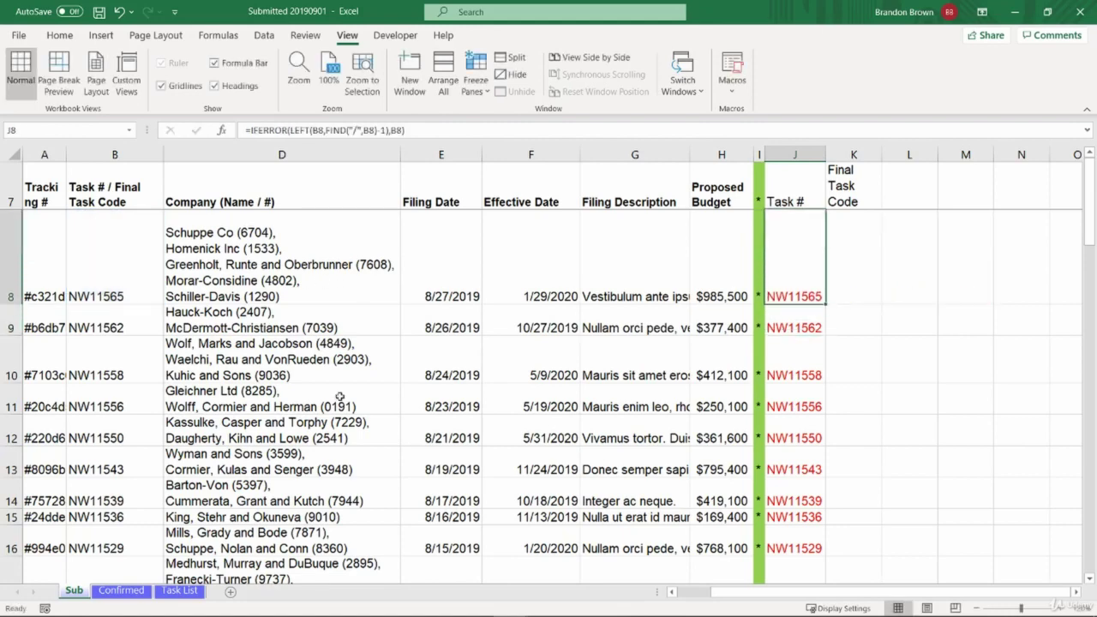
key("ctrl+shift+Down")
key("ctrl+d")
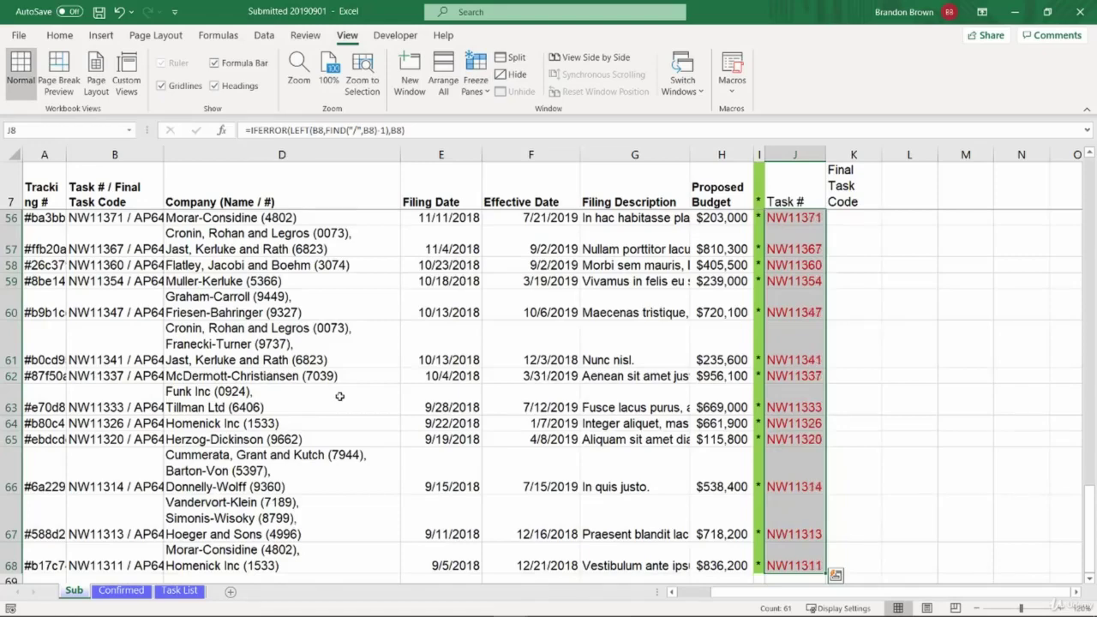
Step: Wrap J8's IFERROR formula in TRIM and fill it down the Task # column through row 68
key("F2")
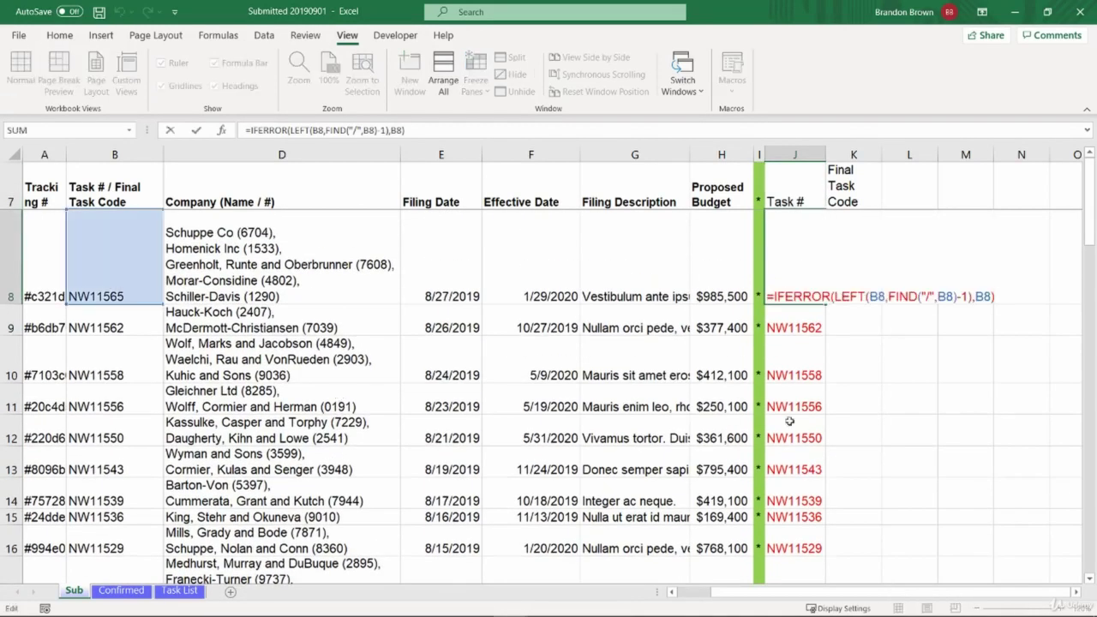
type("TRIM(")
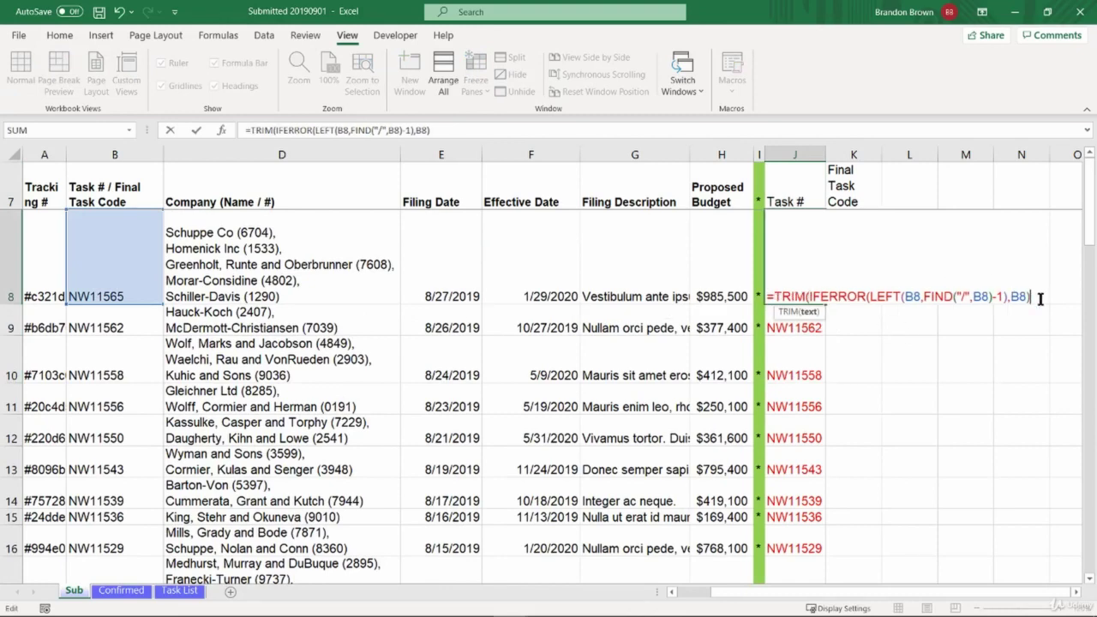
type(")")
key("Return")
key("Up")
key("ctrl+shift+Down")
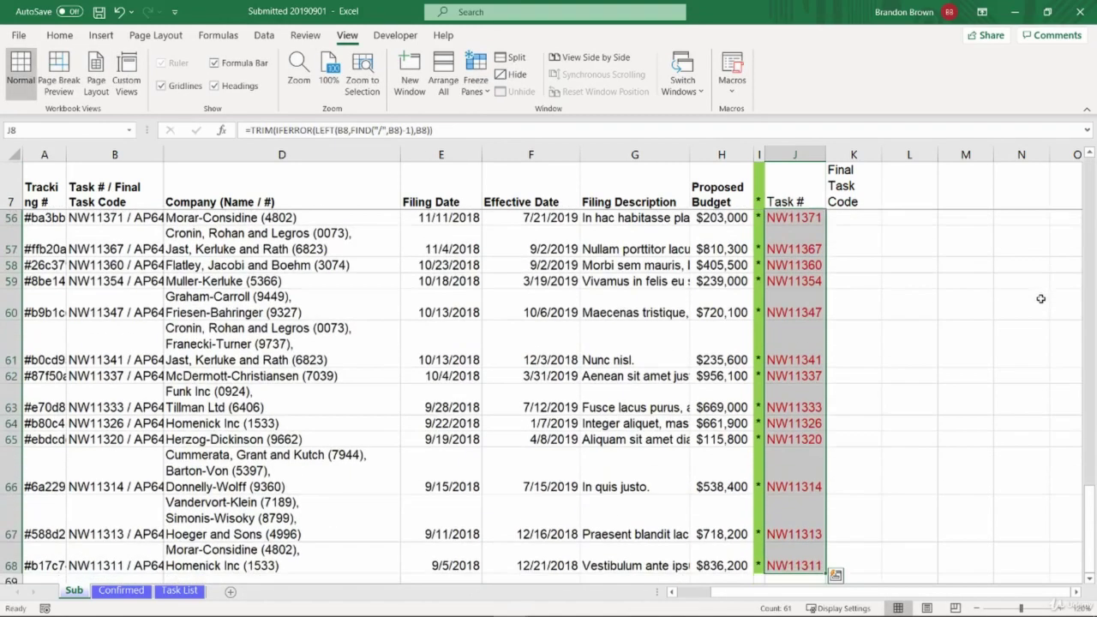
key("ctrl+d")
key("Up")
key("Down")
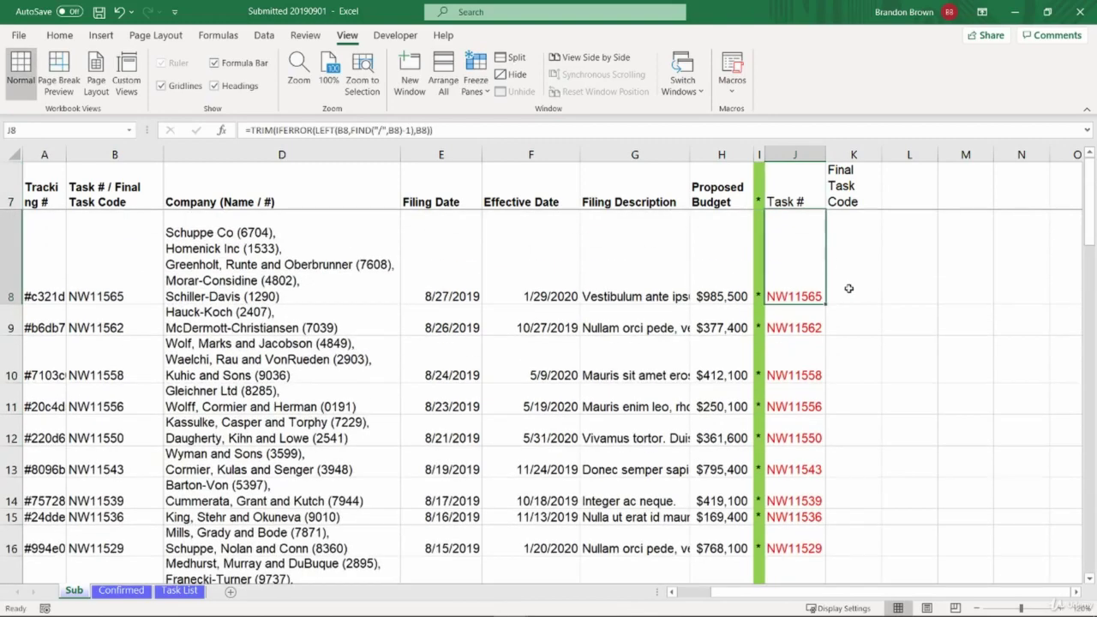
Step: Lock column B in all three B8 references of J8's Task # formula, making each one $B8
double_click(778, 282)
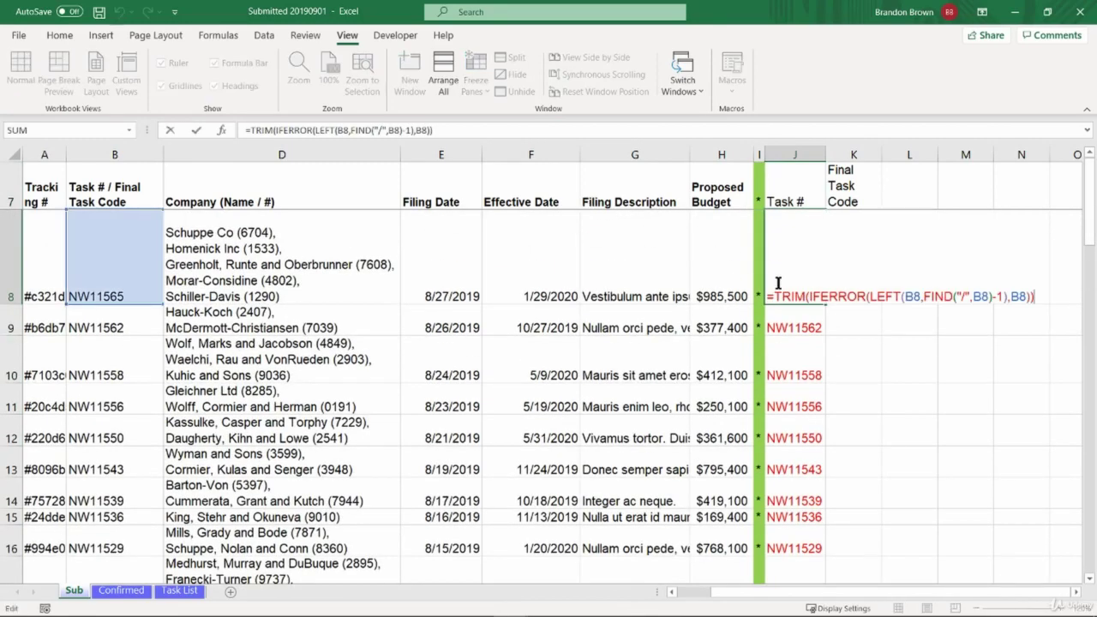
left_click(912, 296)
key("F4")
key("F4")
key("F4")
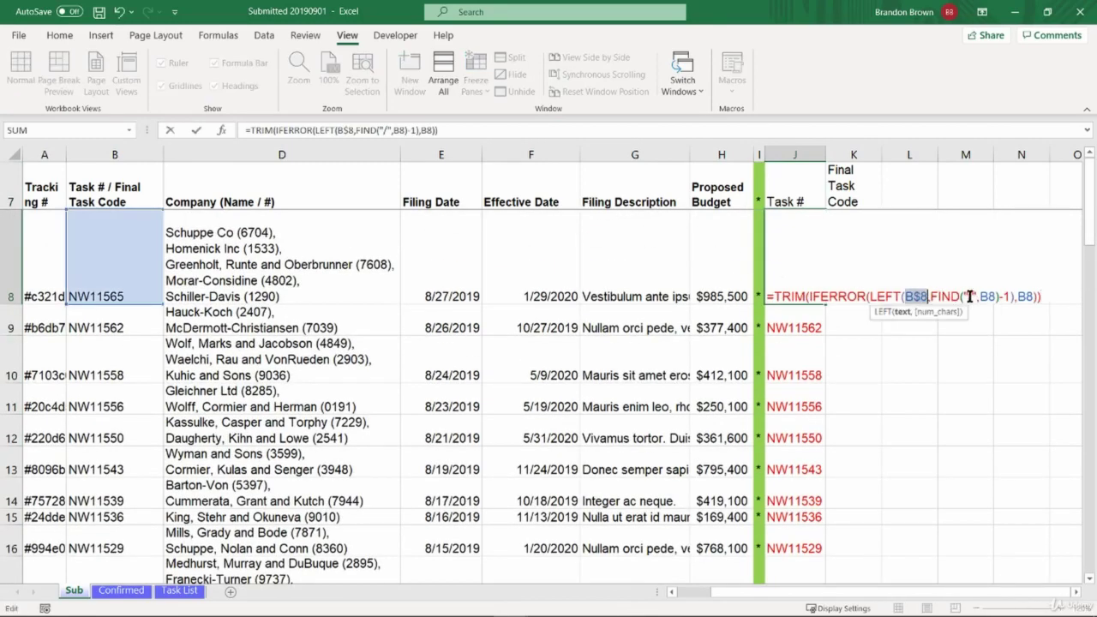
left_click(986, 296)
key("F4")
key("F4")
key("F4")
left_click(1040, 297)
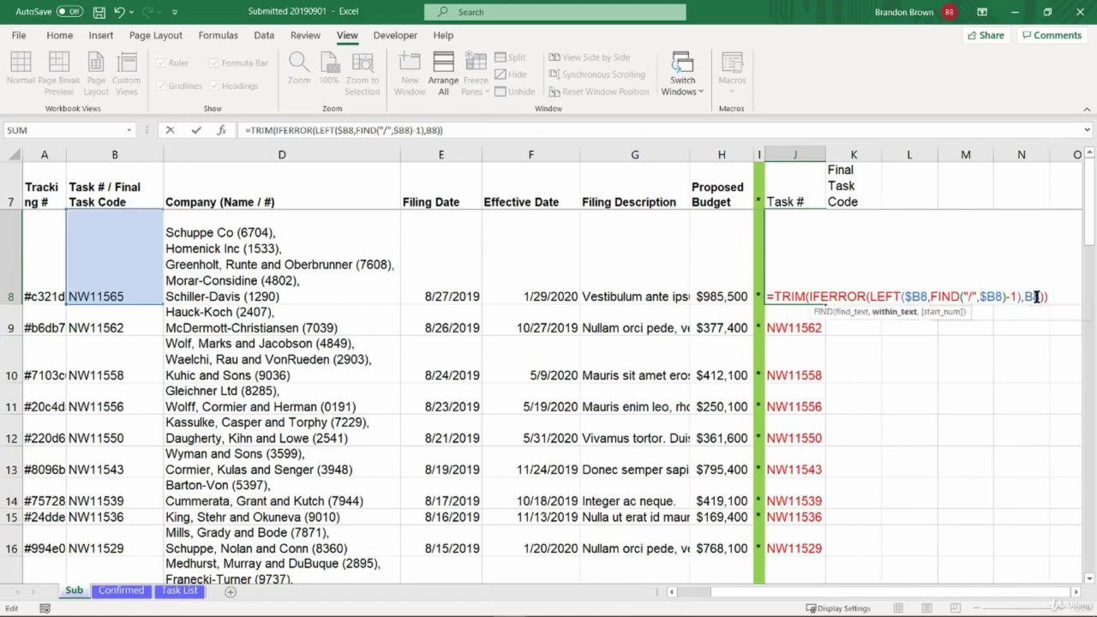
key("F4")
key("F4")
key("F4")
key("ctrl+Return")
key("ctrl+shift+Down")
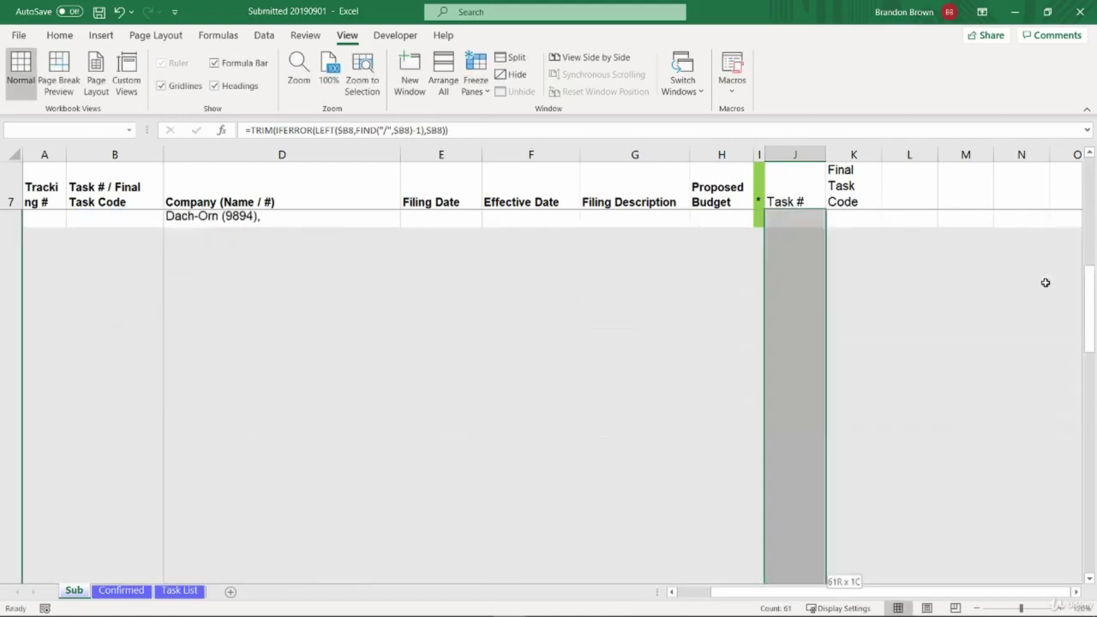
key("ctrl+shift+Up")
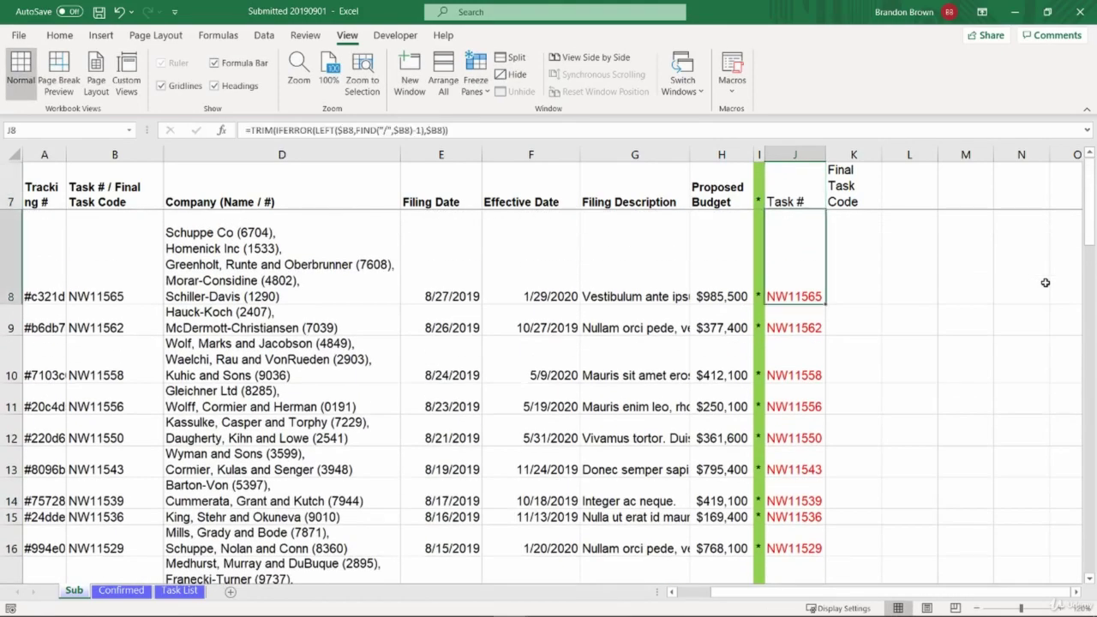
Step: Copy the J8 formula into K8 and replace its LEFT function with RIGHT
key("ctrl+c")
key("Right")
key("ctrl+v")
key("Escape")
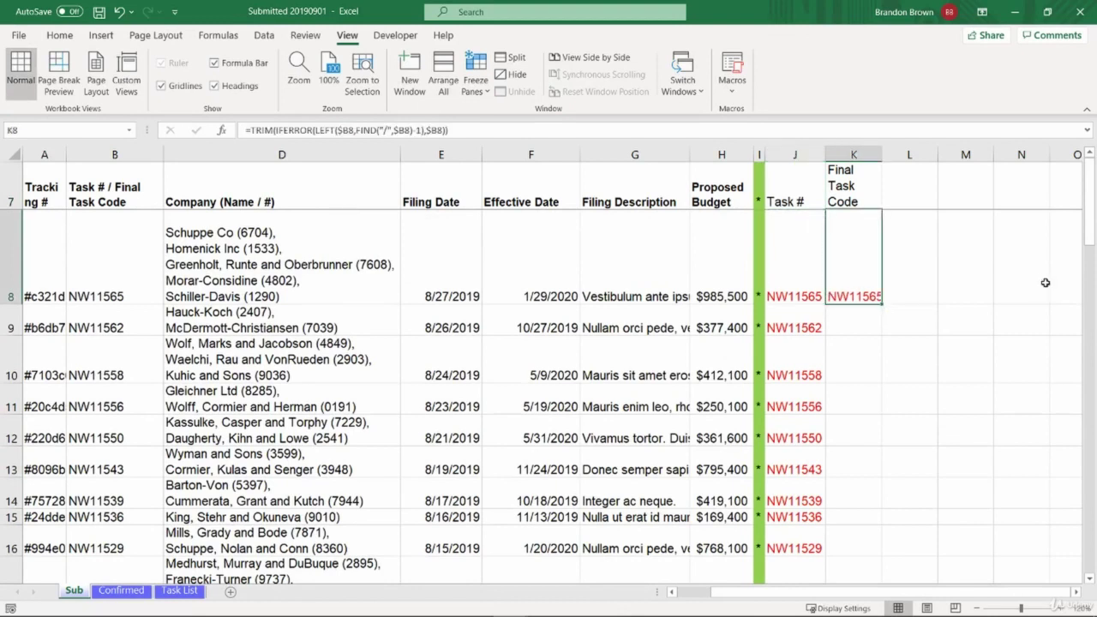
key("F2")
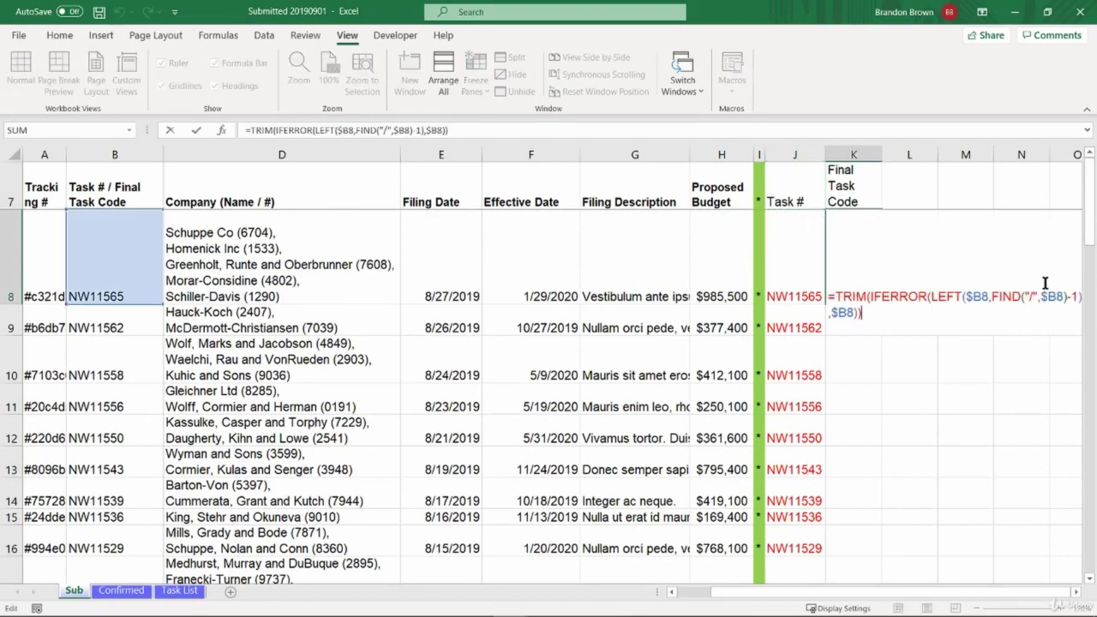
double_click(935, 296)
type("RIGHT")
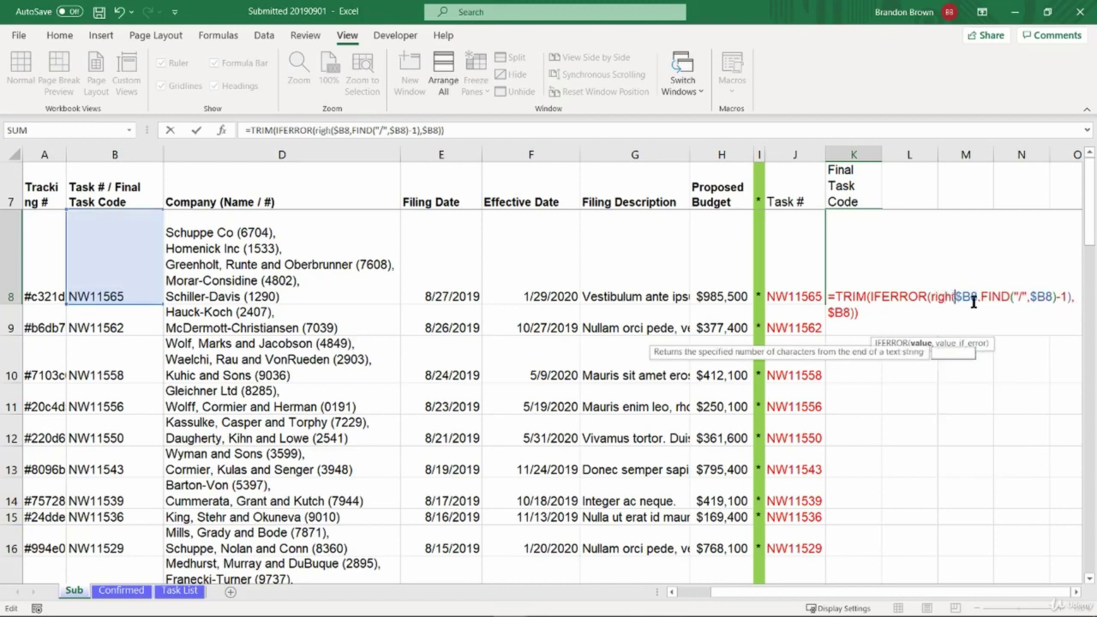
Step: Set the character count in K8's RIGHT function to LEN($B8)-FIND("/",$B8) and the IFERROR fallback to an empty string ""
left_click(1003, 296)
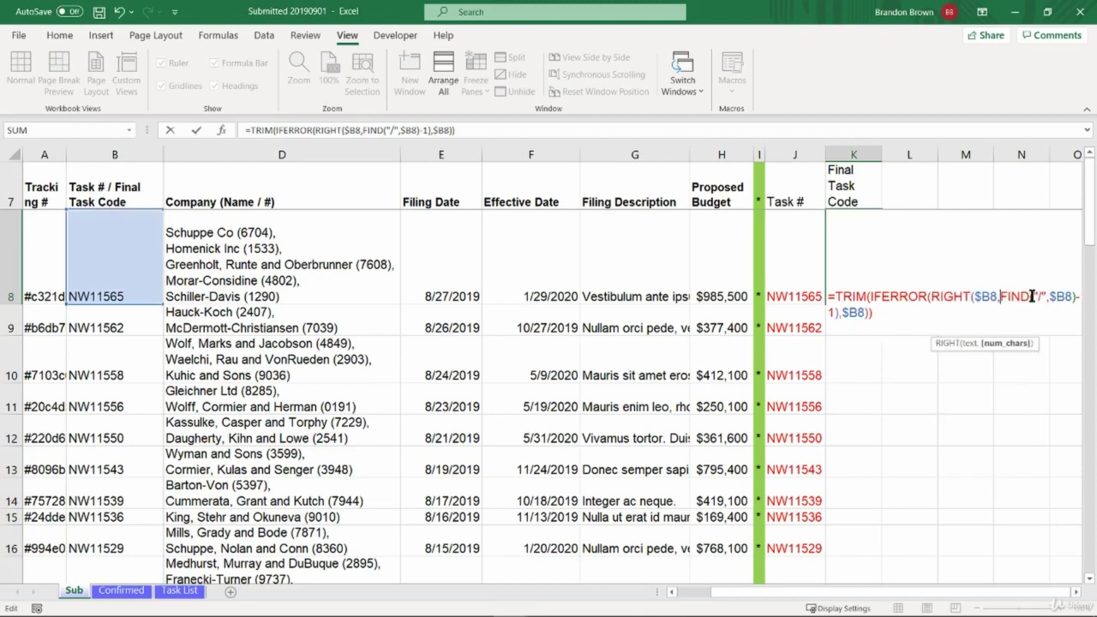
type("LEN(")
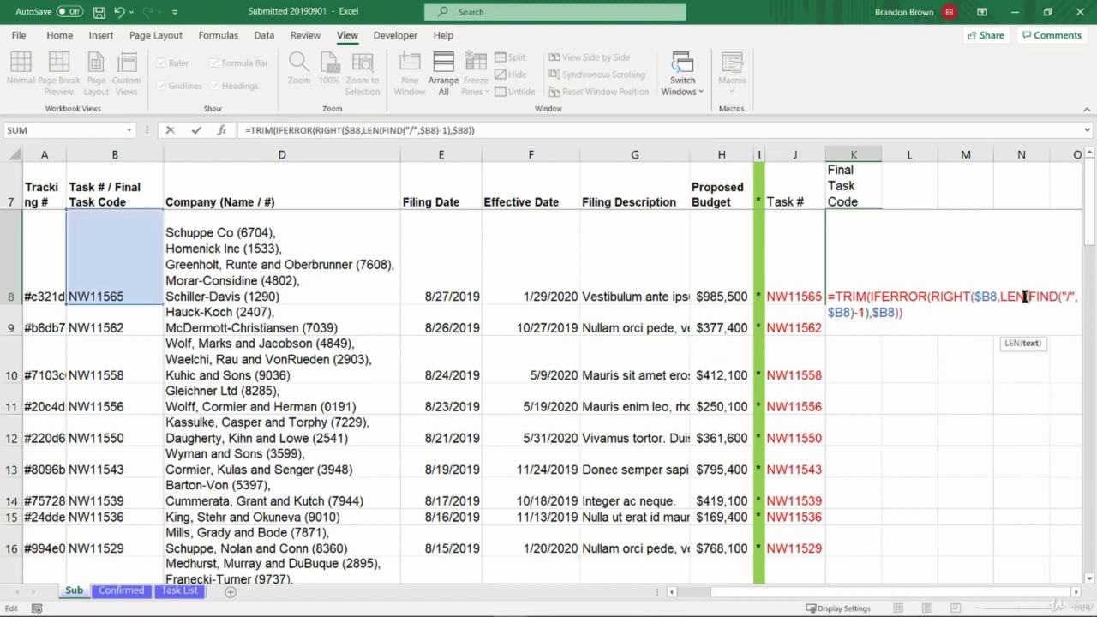
left_click(137, 284)
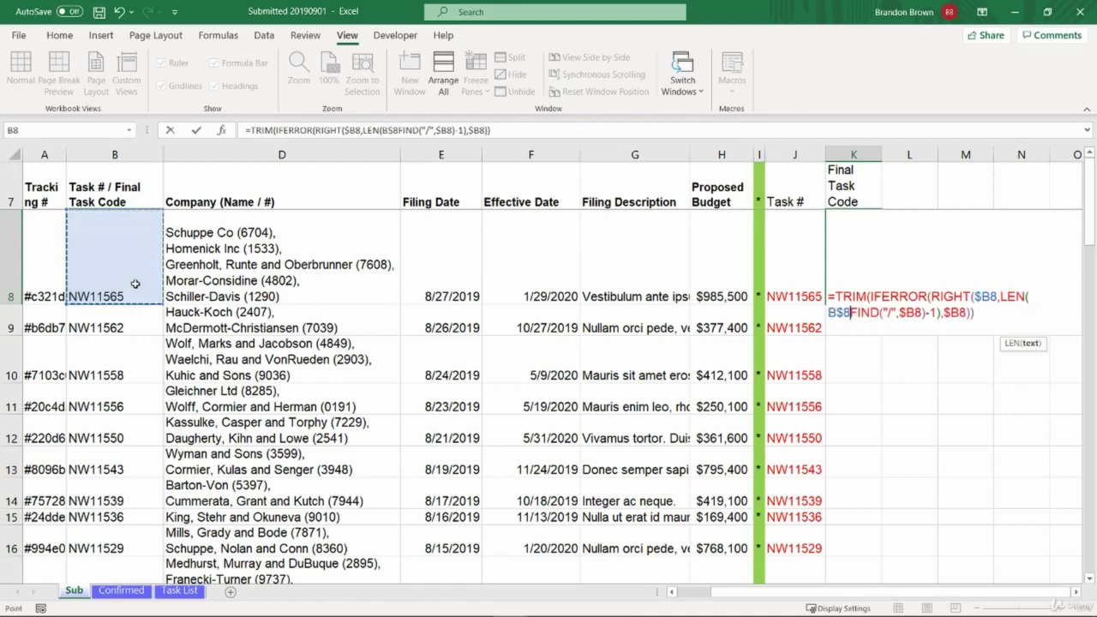
key("F4")
key("F4")
key("F4")
type(")-")
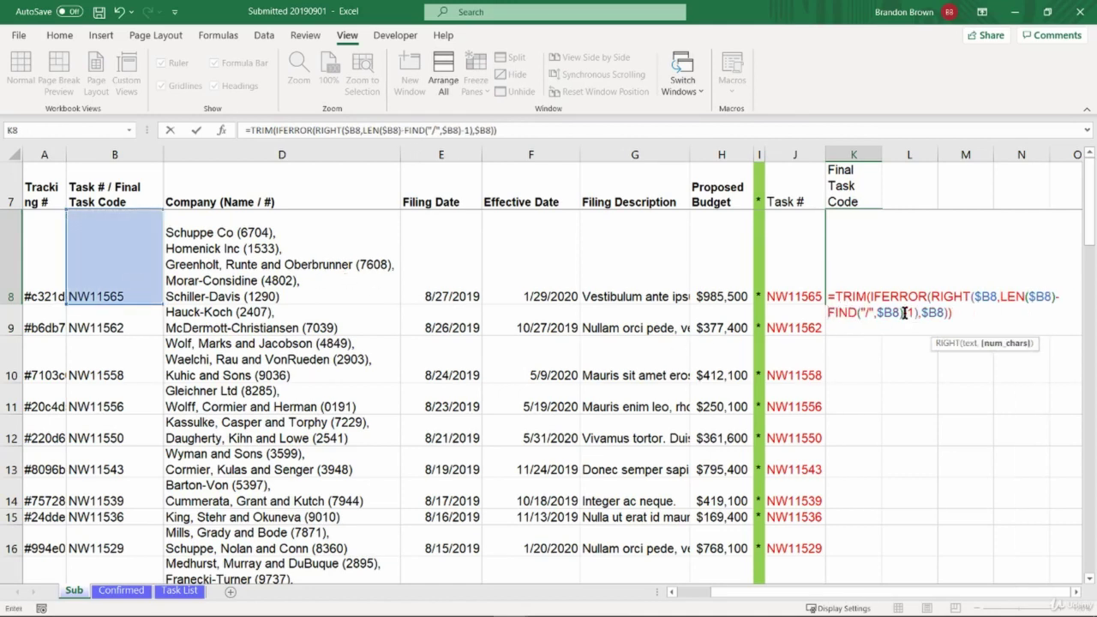
key("Delete")
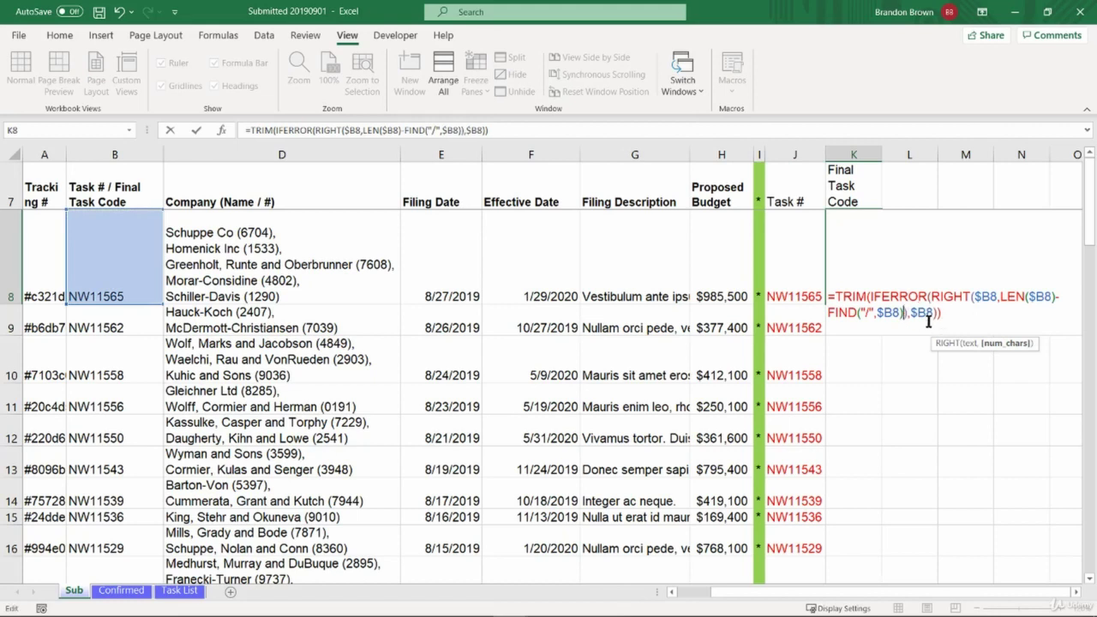
left_click_drag(911, 313, 932, 314)
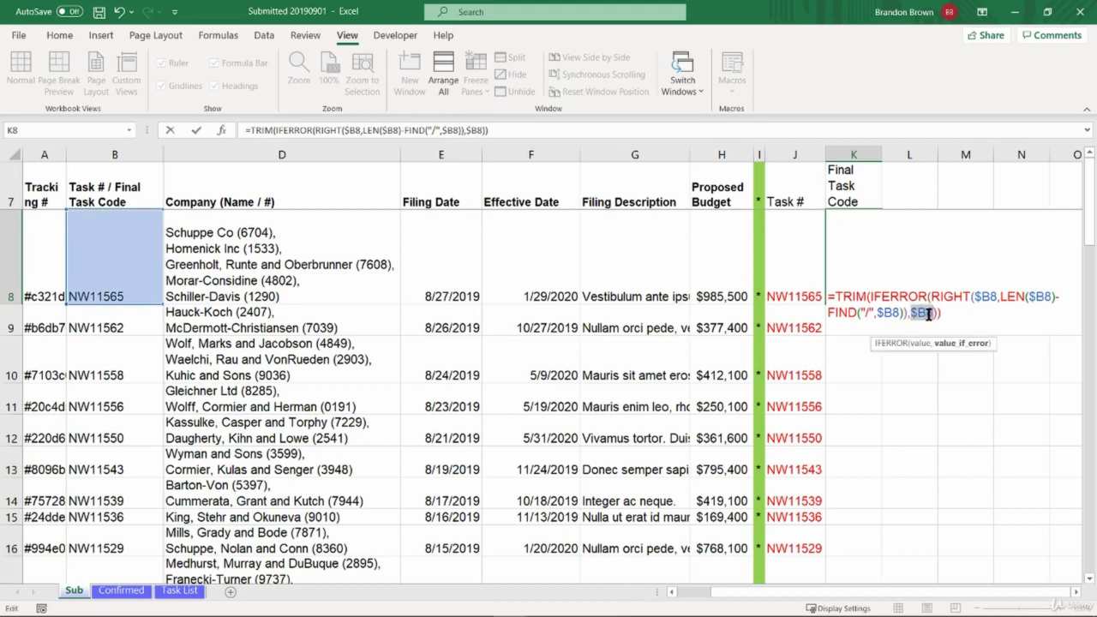
type("\"\"")
key("Return")
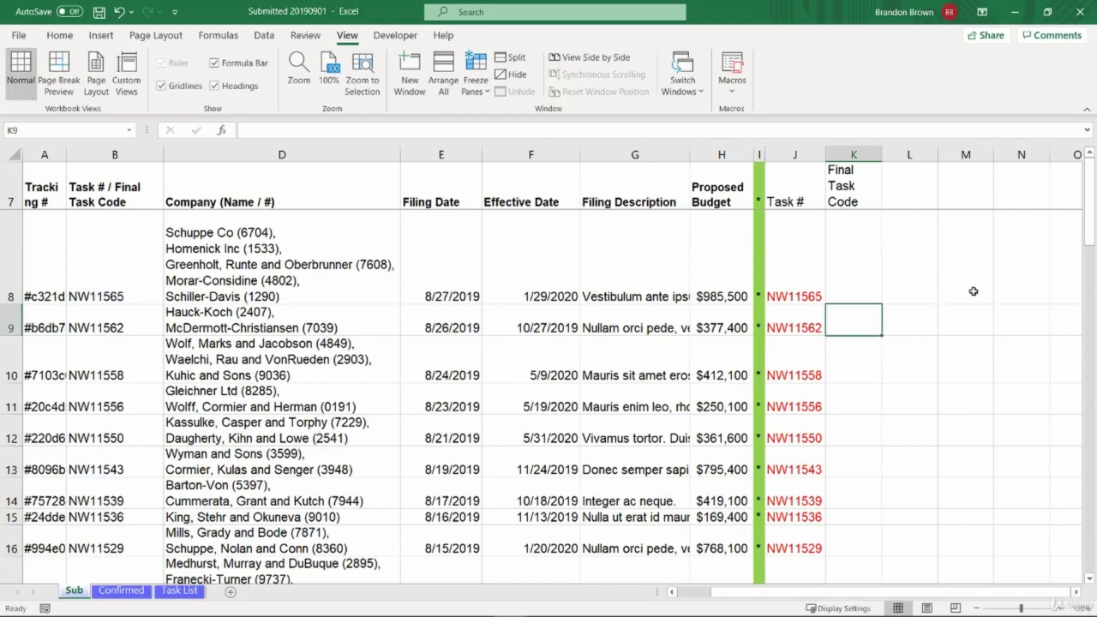
Step: Fill the K8 formula down the Final Task Code column through row 68
key("Up")
key("Left")
key("ctrl+Down")
key("Right")
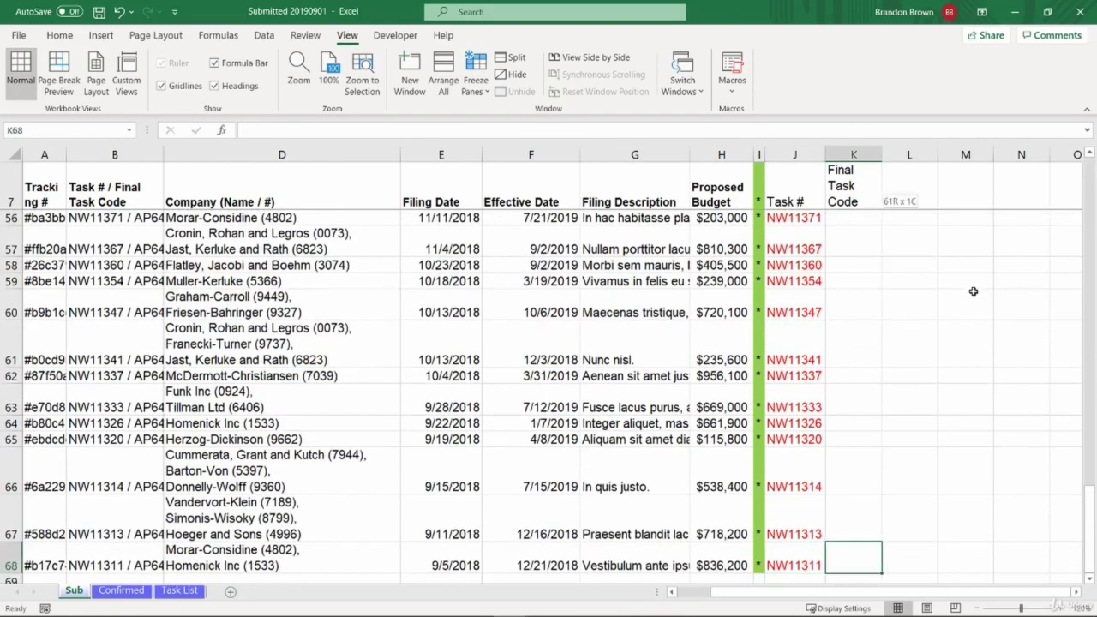
key("ctrl+shift+Up")
key("ctrl+d")
key("Down")
Step: Compare the Final Task Code results with the single and combined entries in column B, checking the combined entry in row 21
key("ctrl+Up")
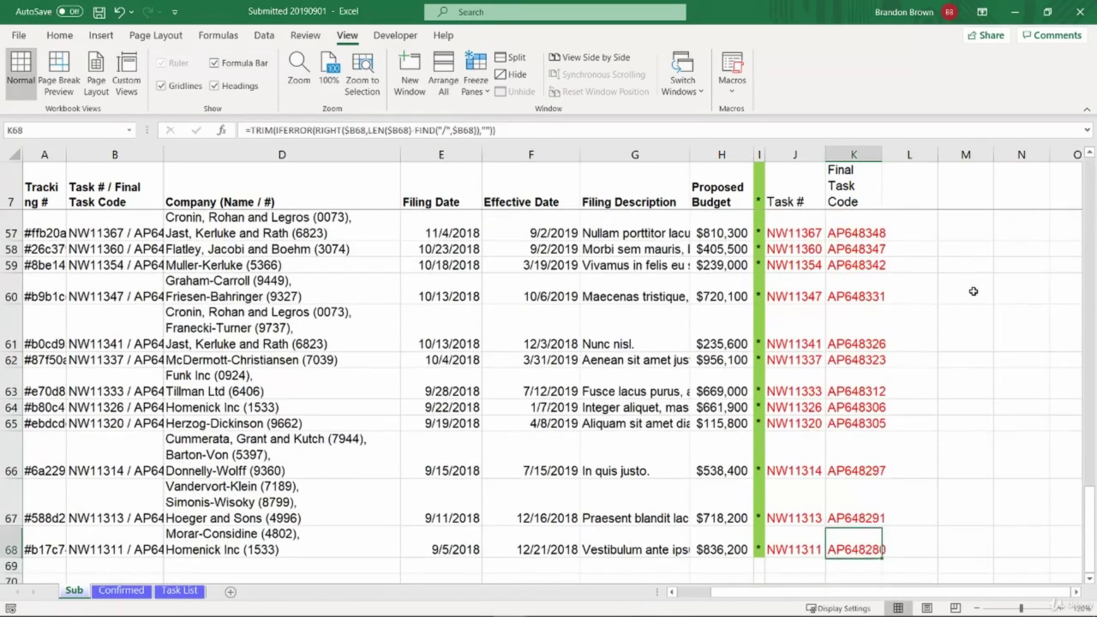
key("ctrl+Up")
key("Down")
key("Down")
key("Down")
key("Down")
key("Down")
key("Down")
key("Down")
key("Down")
key("Down")
key("Down")
key("Down")
key("Down")
key("Down")
key("Down")
key("Down")
key("Down")
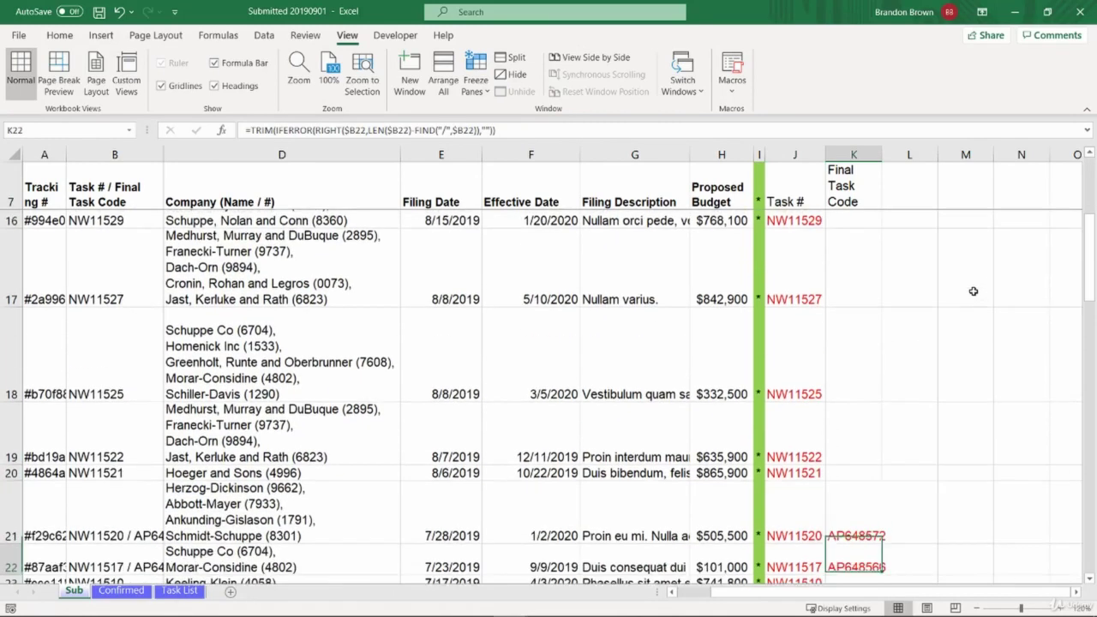
left_click_drag(116, 252, 97, 431)
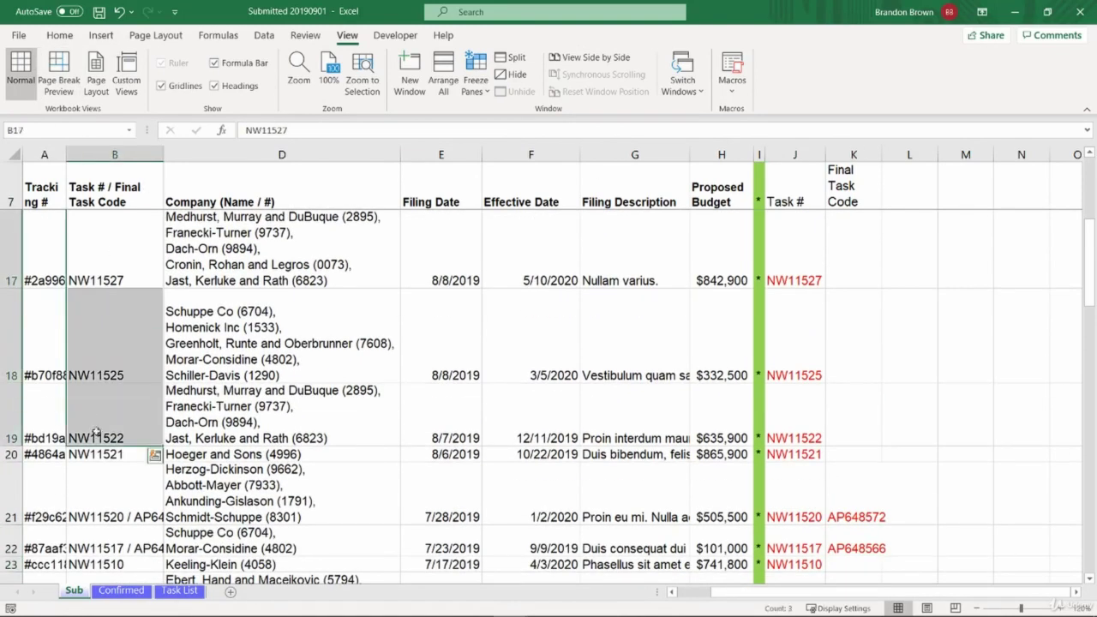
left_click(111, 480)
key("shift+space")
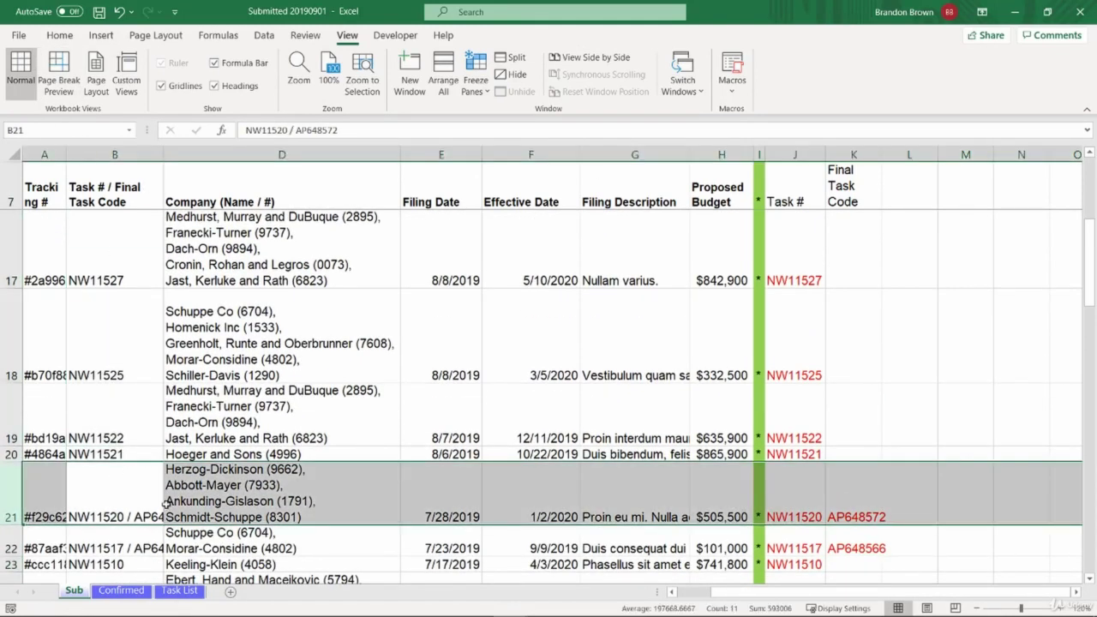
left_click(843, 511)
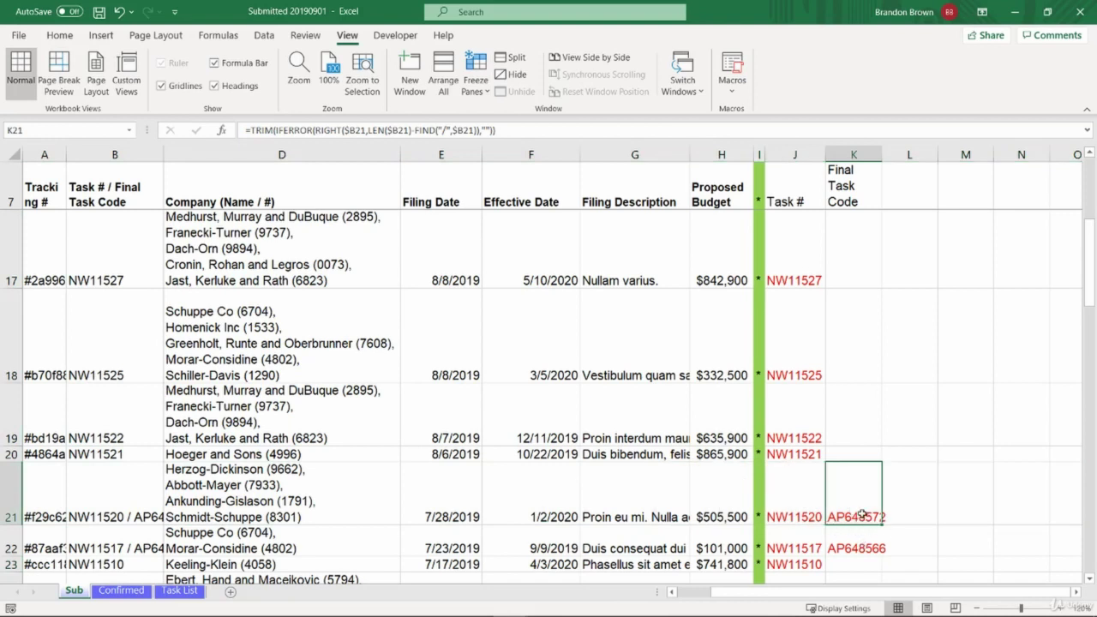
double_click(145, 497)
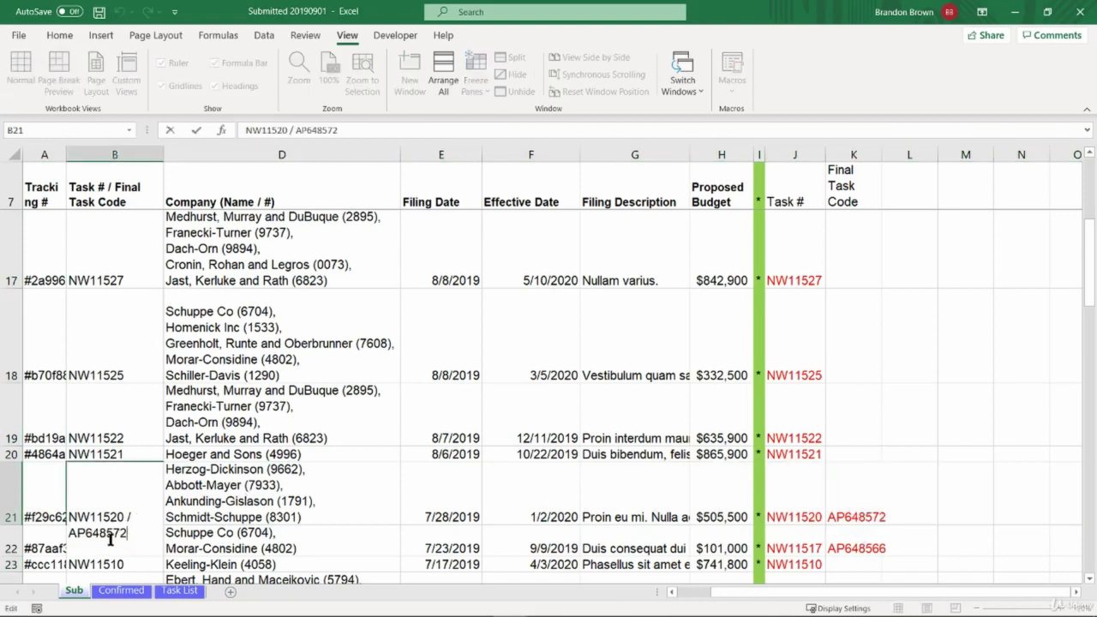
left_click_drag(70, 533, 149, 533)
key("Escape")
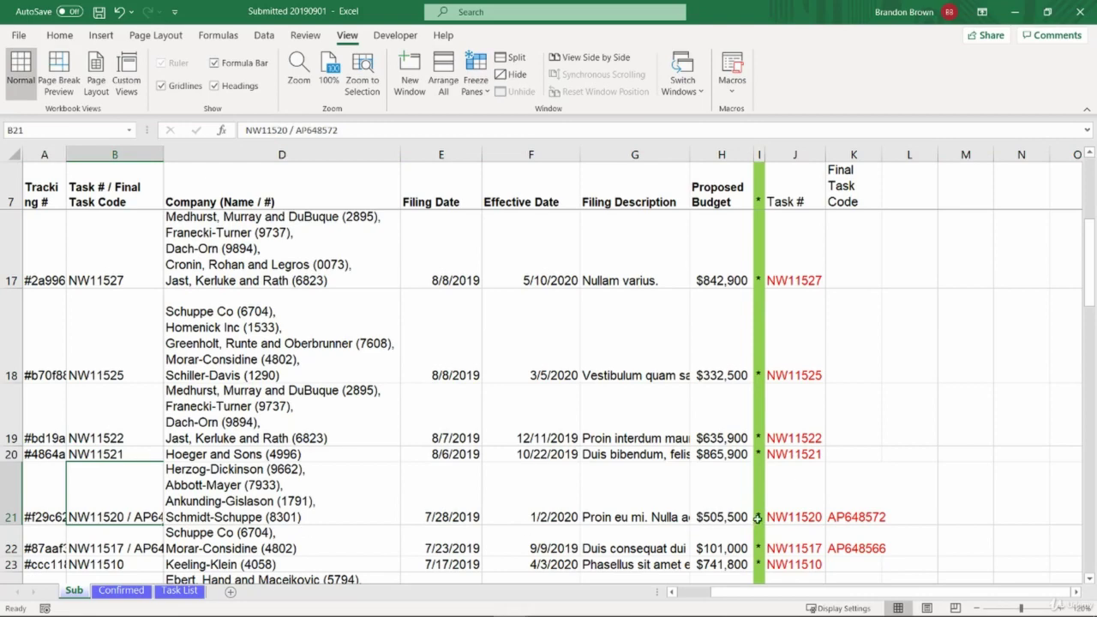
left_click(843, 480)
scroll(842, 480, "up", 3)
Step: Build a header in L7 with the formula =J7&" in task list"
left_click(867, 194)
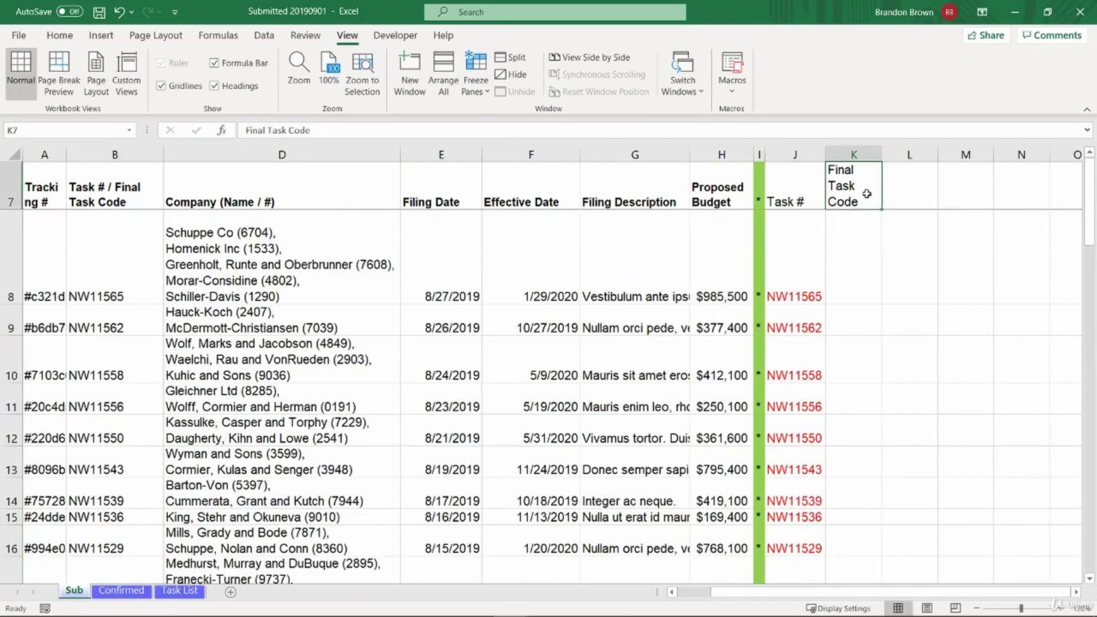
left_click(901, 188)
type("=")
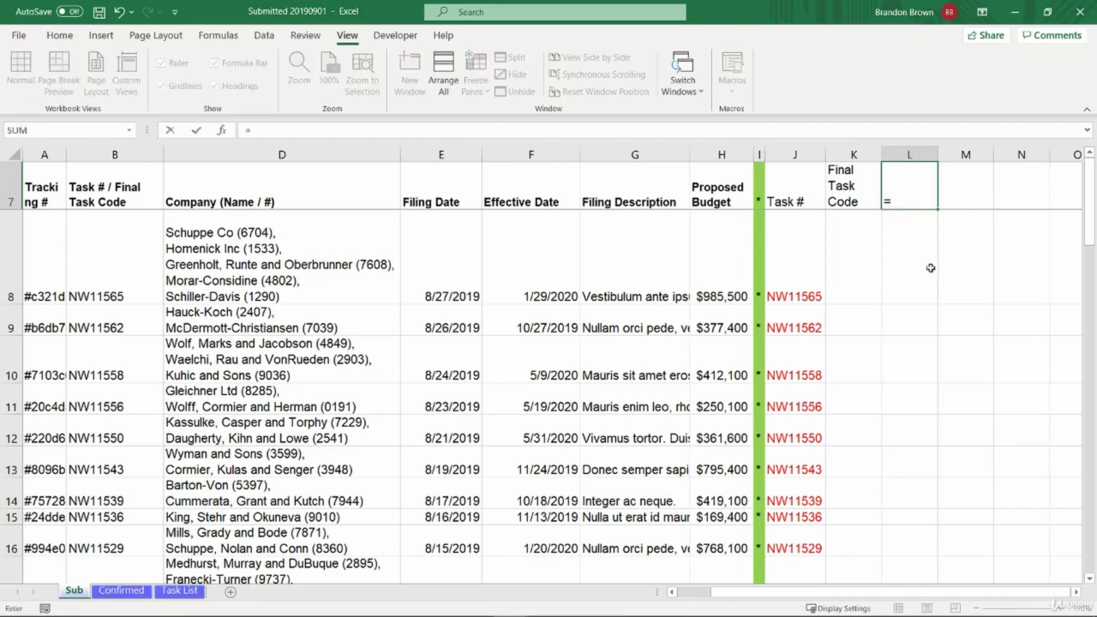
left_click(798, 201)
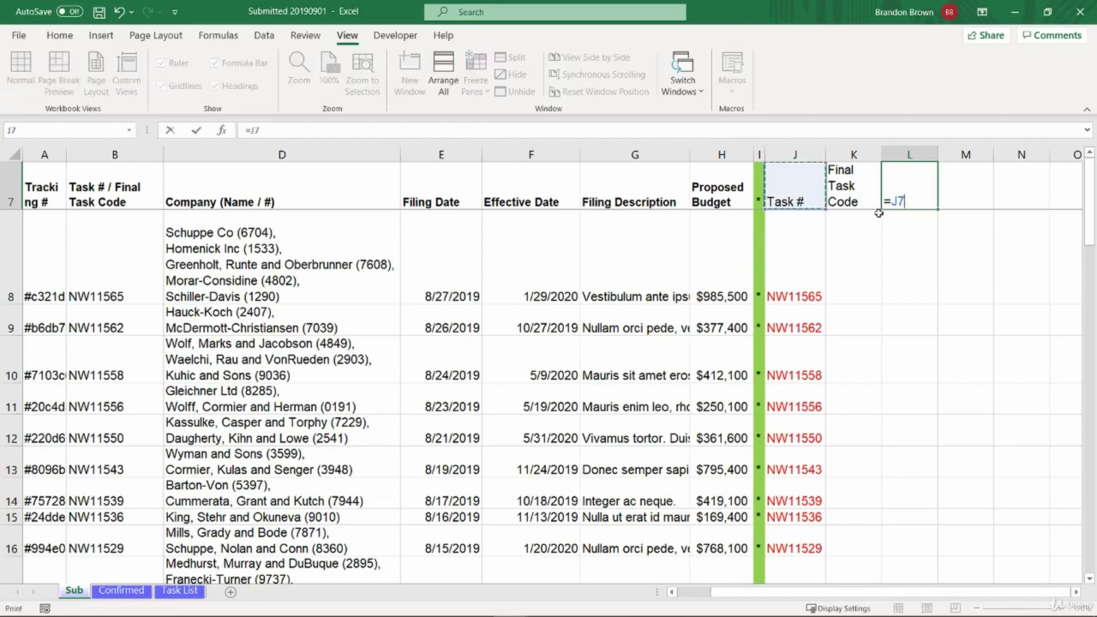
type("&\" in t")
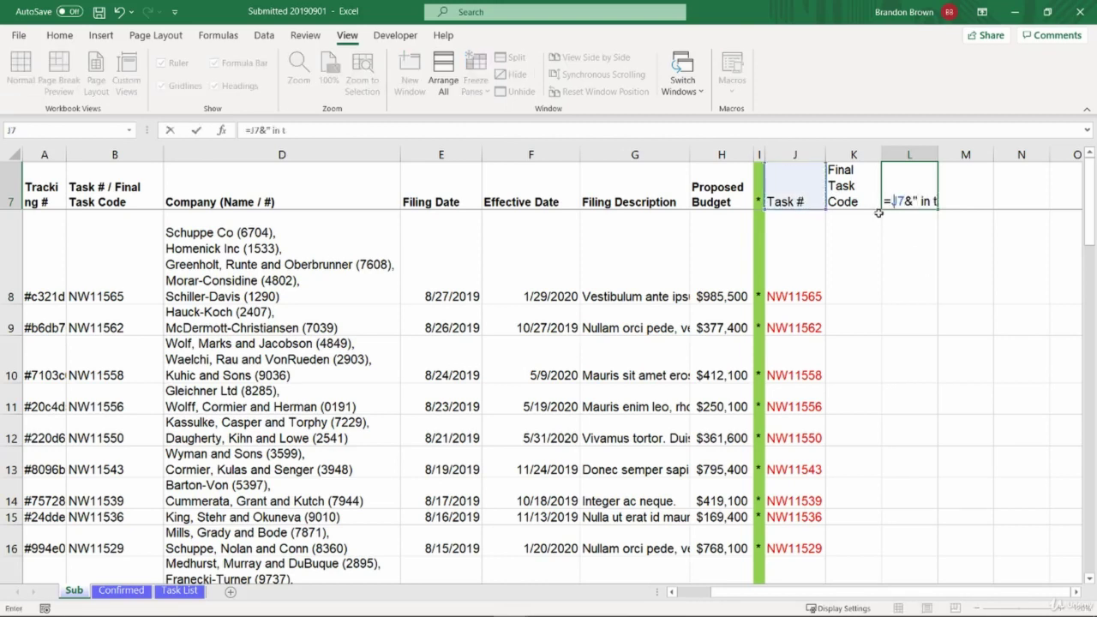
type("ask list\"")
key("Return")
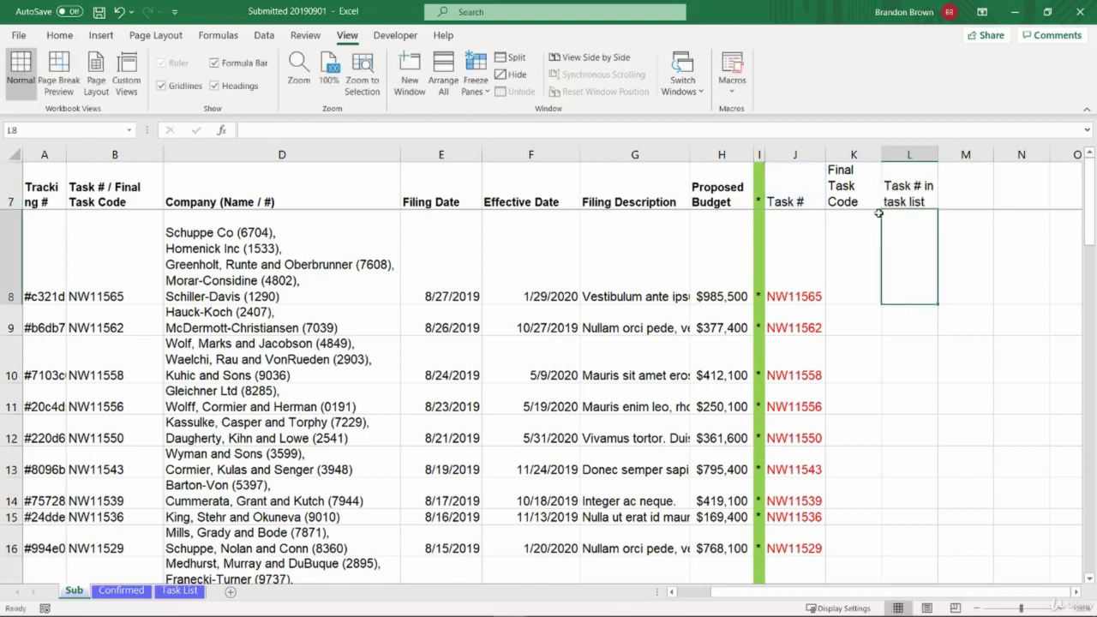
Step: Copy the L7 header formula into M7 and widen columns M and L slightly to fit their headers
key("Up")
key("ctrl+c")
key("Right")
key("ctrl+v")
key("Escape")
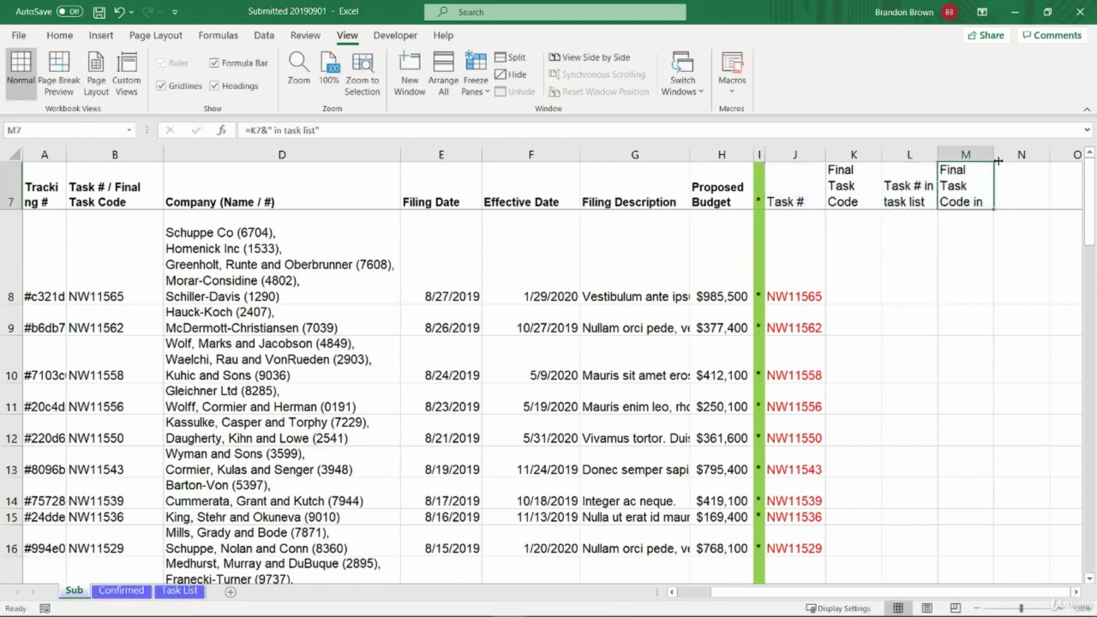
double_click(995, 155)
left_click_drag(940, 155, 943, 155)
Step: Enter =IFERROR(IF(MATCH($J8,'Task List'!$A$2:$A$666,0),1),0) in L8 to flag whether the task number is in the Task List
left_click(931, 236)
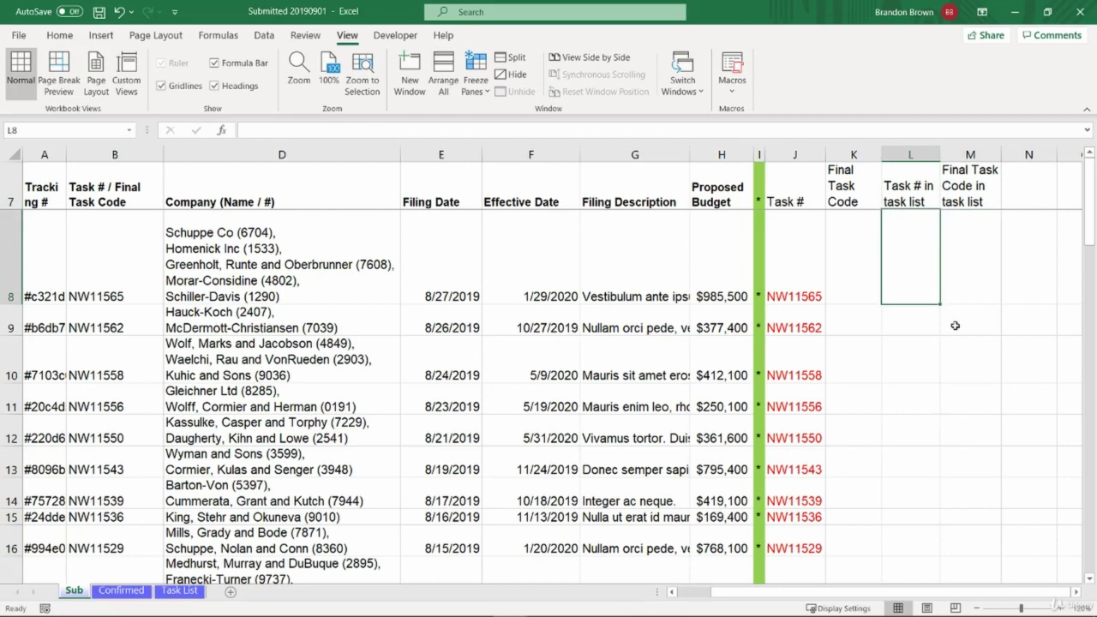
type("=IFERROR(IF(m")
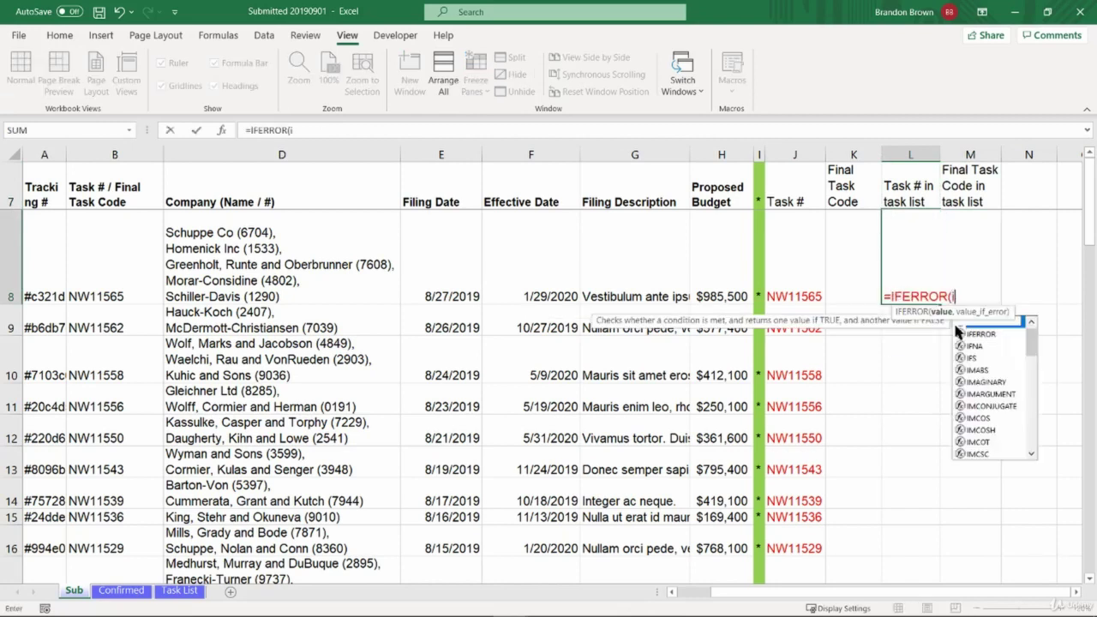
key("Tab")
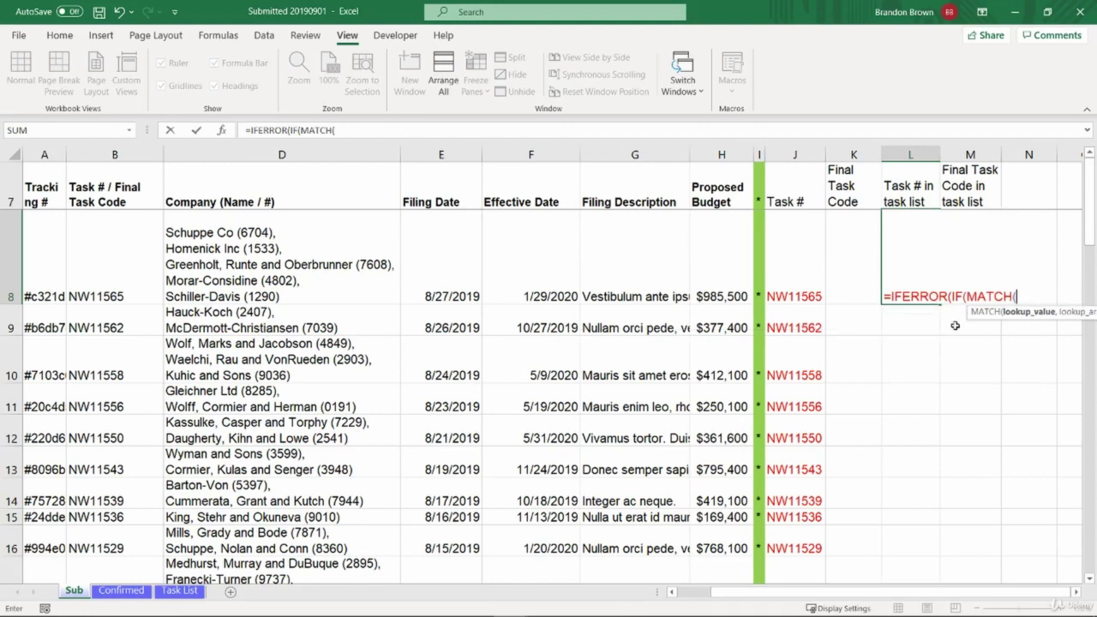
left_click(112, 282)
left_click(789, 261)
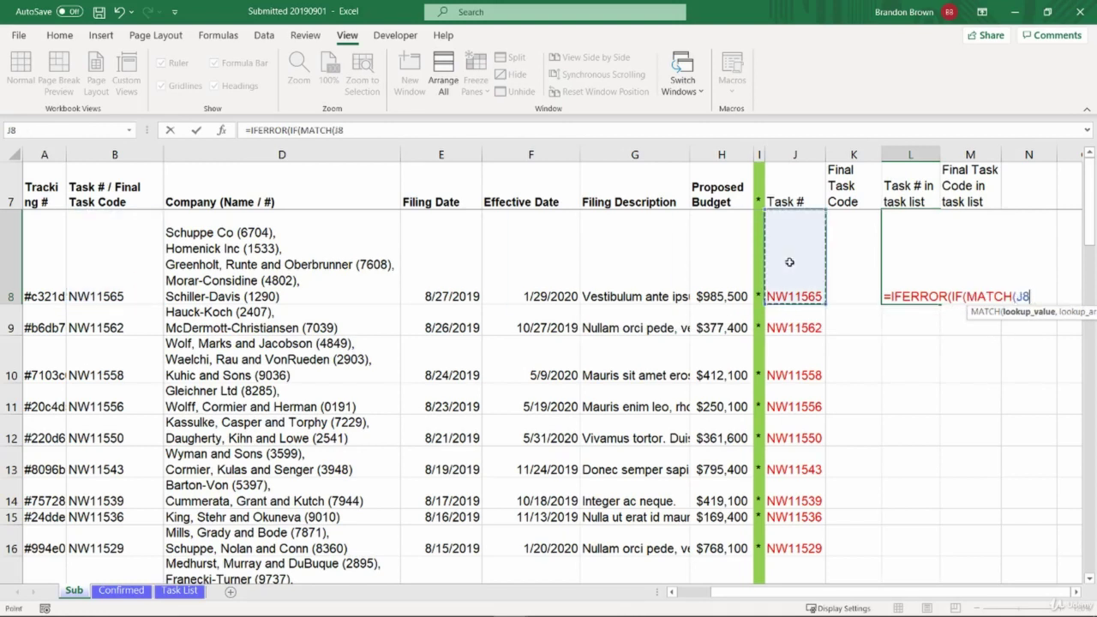
key("F4")
key("F4")
key("F4")
type(",")
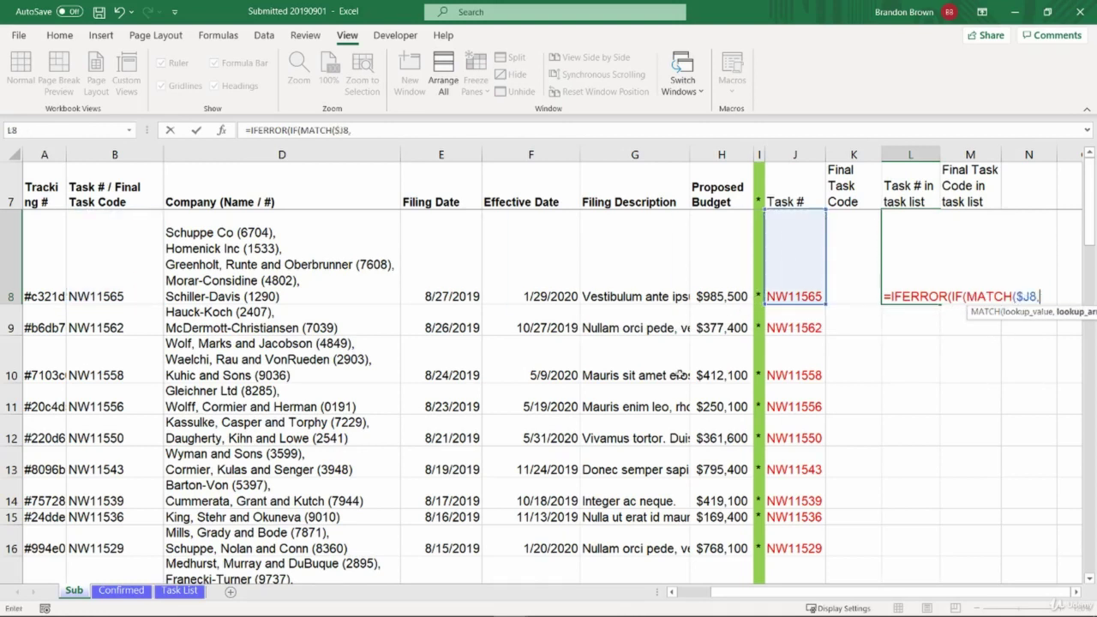
left_click(179, 590)
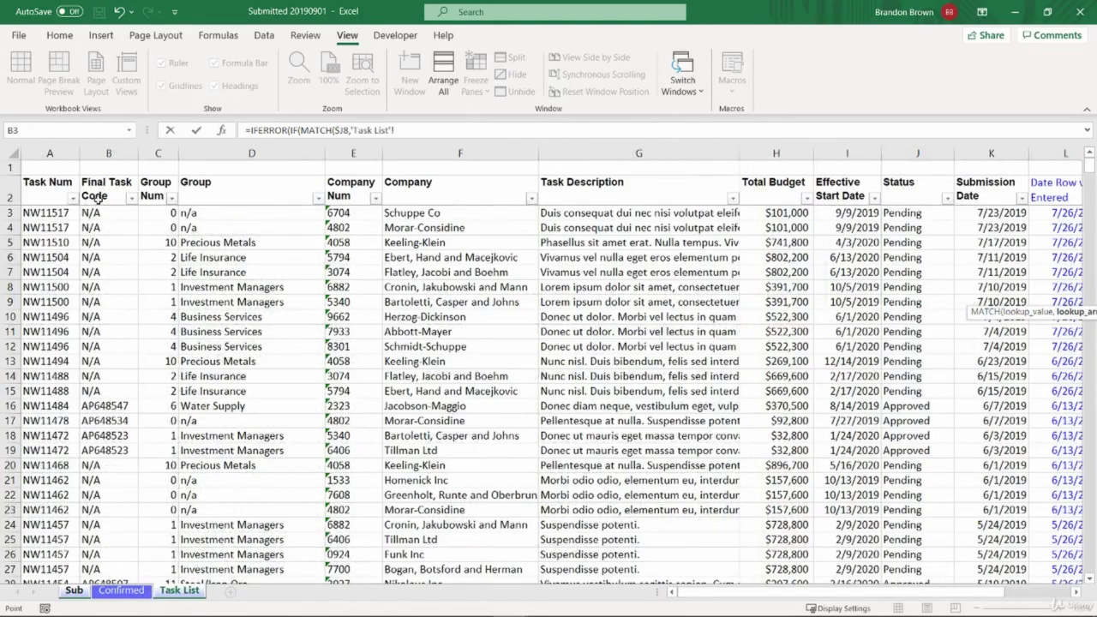
left_click(31, 188)
key("ctrl+shift+Down")
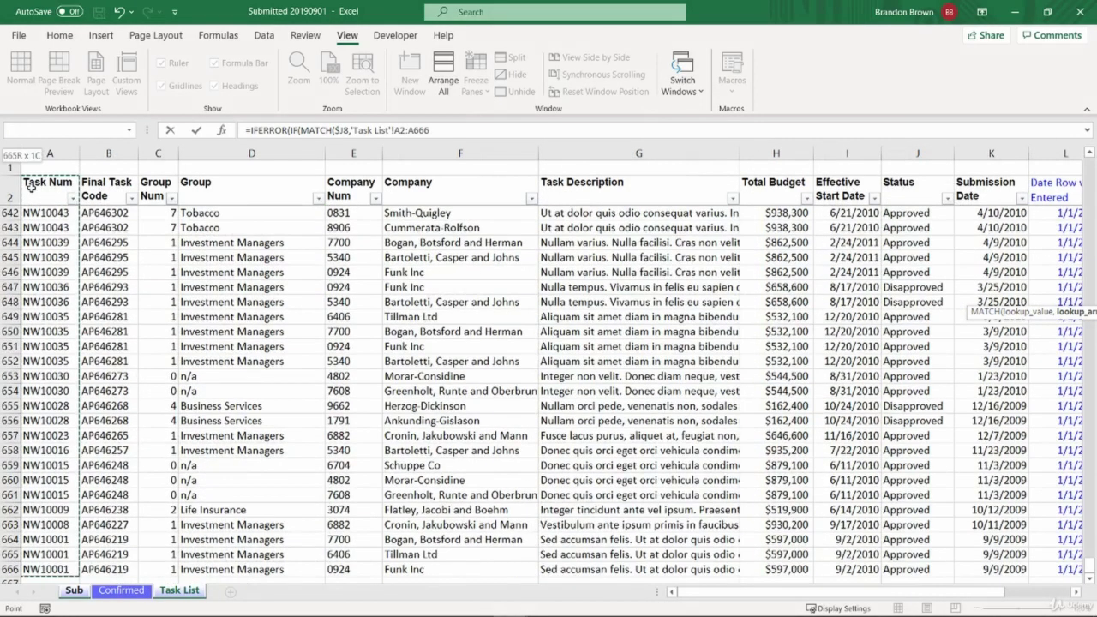
key("F4")
type(",0),1),0")
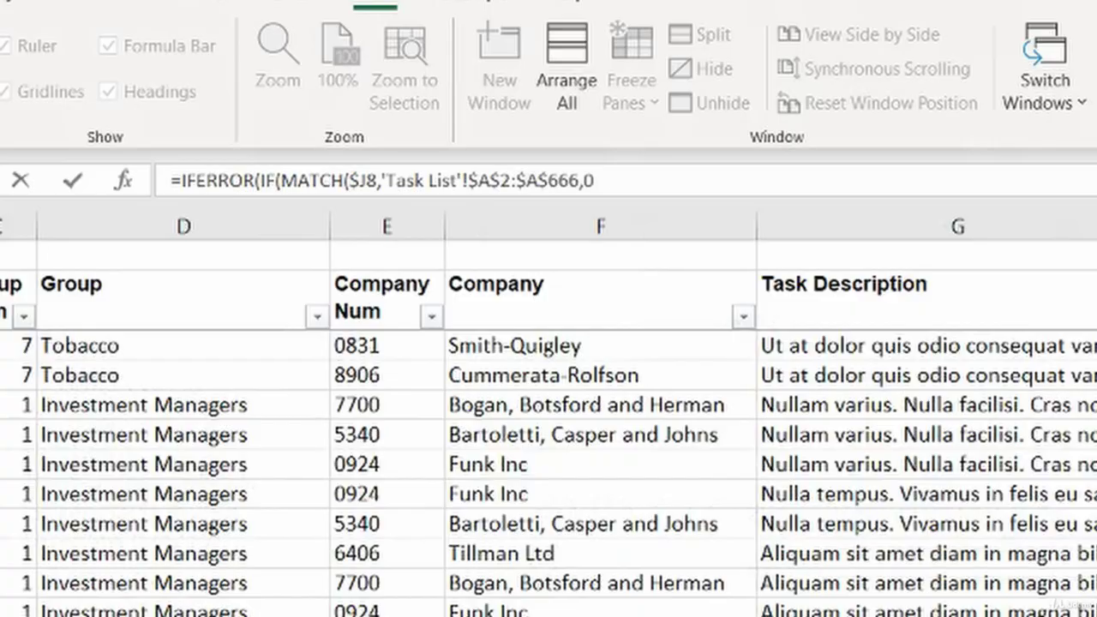
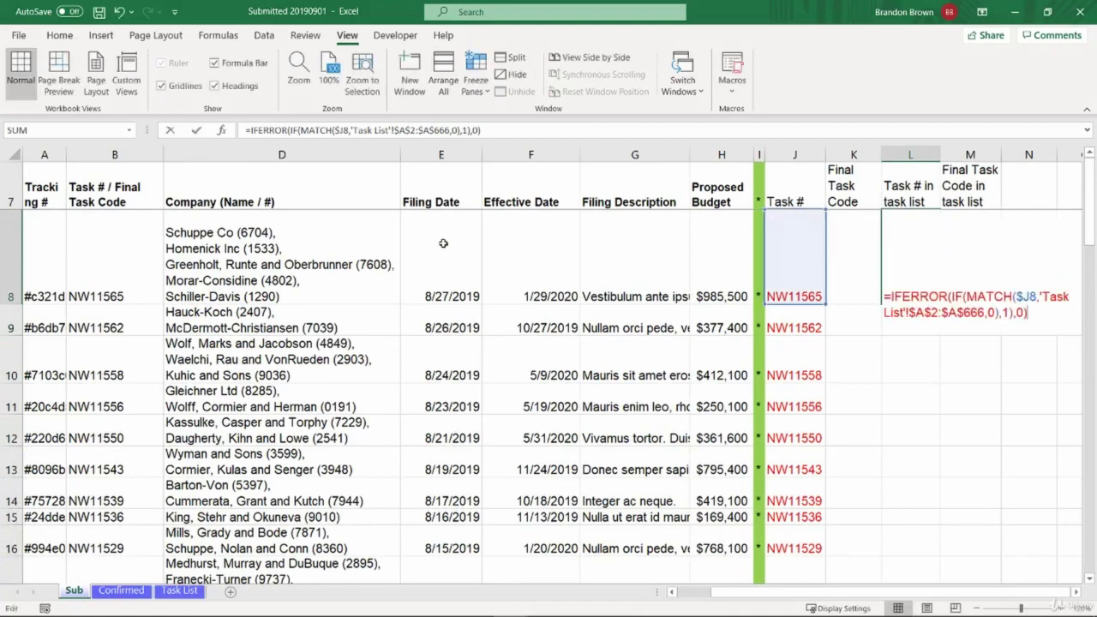
key("ctrl+Return")
Step: Review the L8 formula and the Task # cell it looks up
key("F2")
key("Escape")
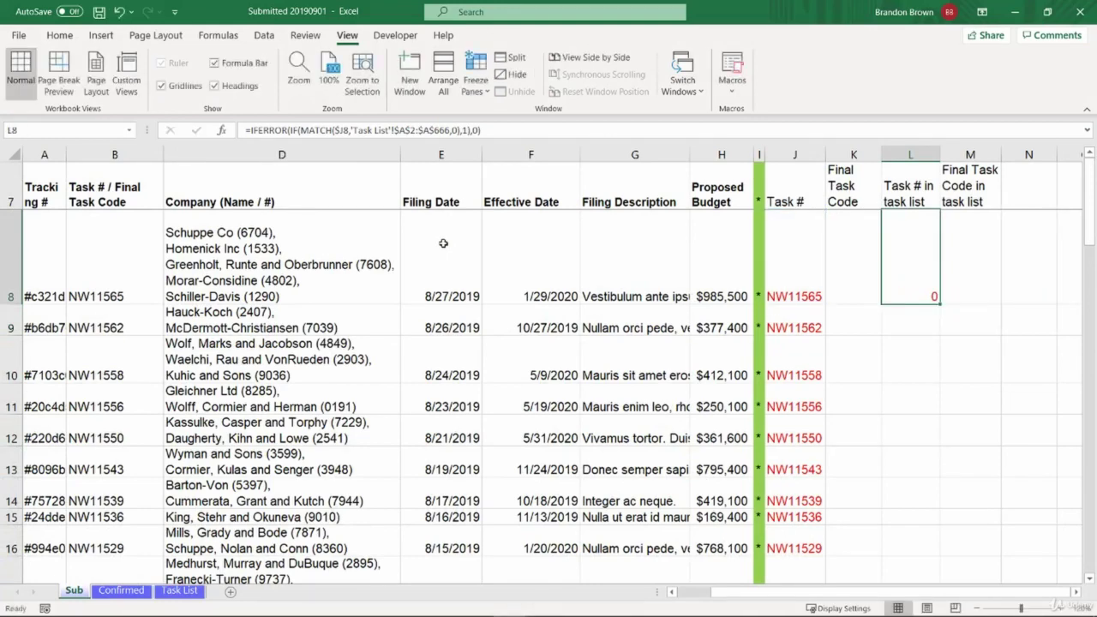
key("Left")
key("Left")
key("Right")
key("Right")
key("F2")
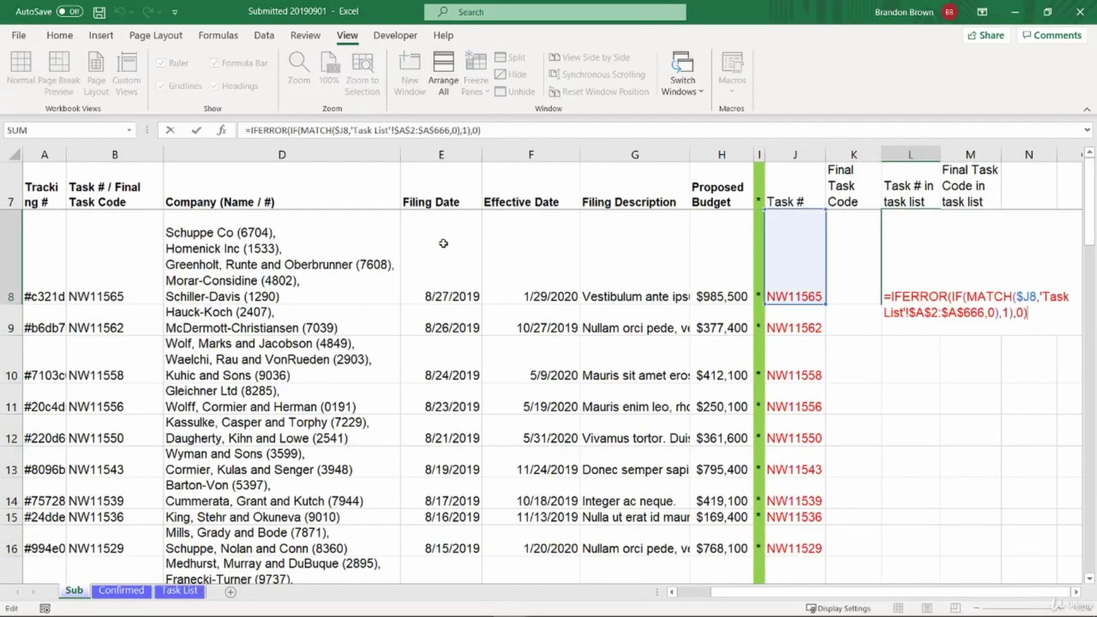
key("Escape")
key("F2")
key("Escape")
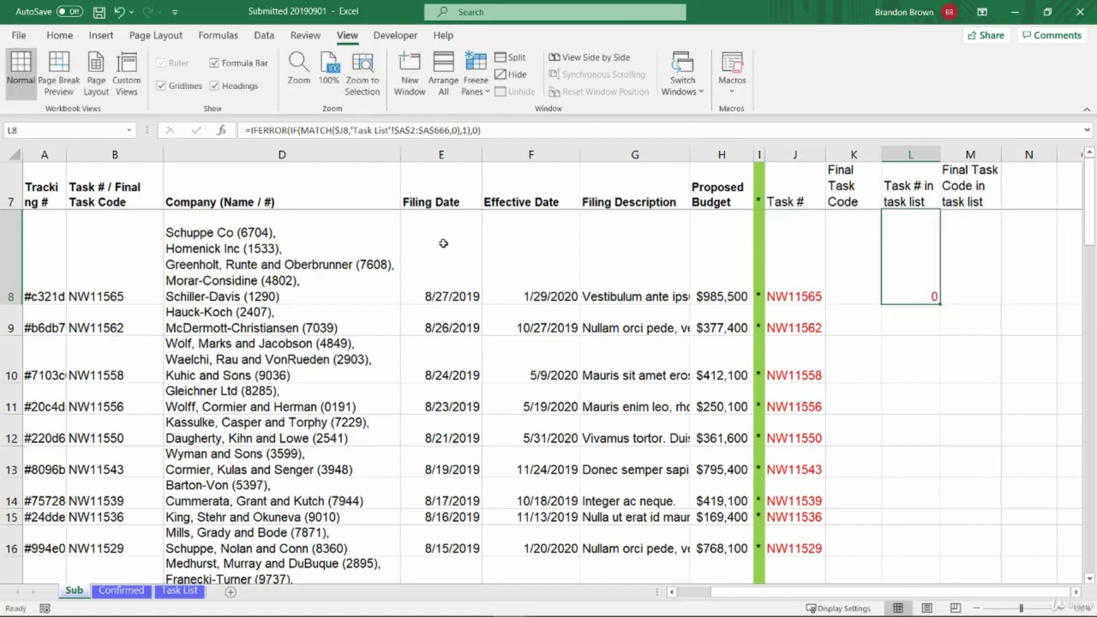
key("F2")
key("Escape")
Step: Fill the L8 formula down the Task # in task list column through row 68
key("Left")
key("Left")
key("Right")
key("Right")
key("Left")
key("Left")
key("ctrl+Down")
key("Right")
key("Right")
key("ctrl+shift+Up")
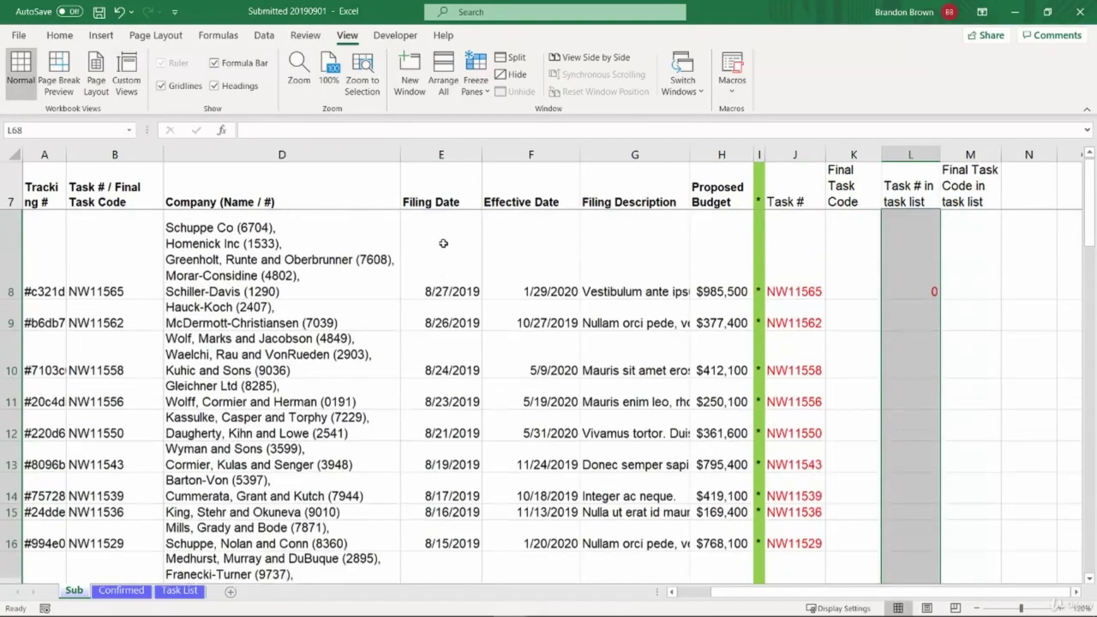
key("ctrl+d")
Step: Review the Task # in task list results from row 68 up to row 8 and around row 21
key("Up")
key("Up")
key("Up")
key("Up")
key("Up")
key("Up")
key("Up")
key("Up")
key("Up")
key("Up")
key("Up")
key("Up")
key("Up")
key("Up")
key("Up")
key("Up")
key("Up")
key("Up")
key("Up")
key("Up")
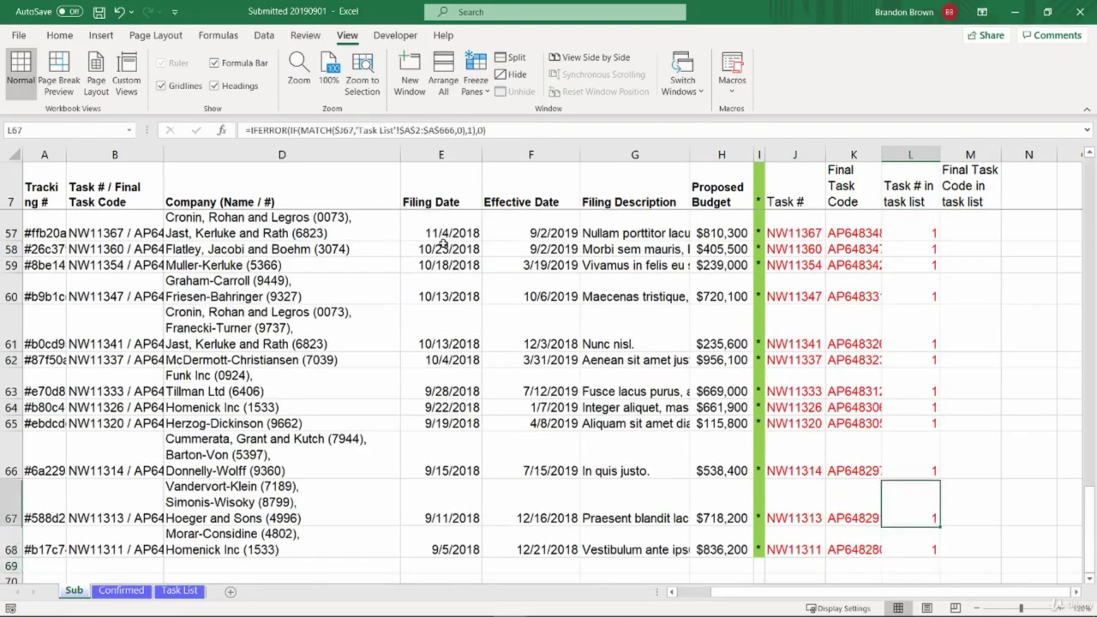
key("Up")
key("Up")
key("Up")
key("Up")
key("Up")
key("Up")
key("Up")
key("Up")
key("Up")
key("Up")
key("Up")
key("Up")
key("Up")
key("Up")
key("Up")
key("Up")
key("Up")
key("Up")
key("Up")
key("Up")
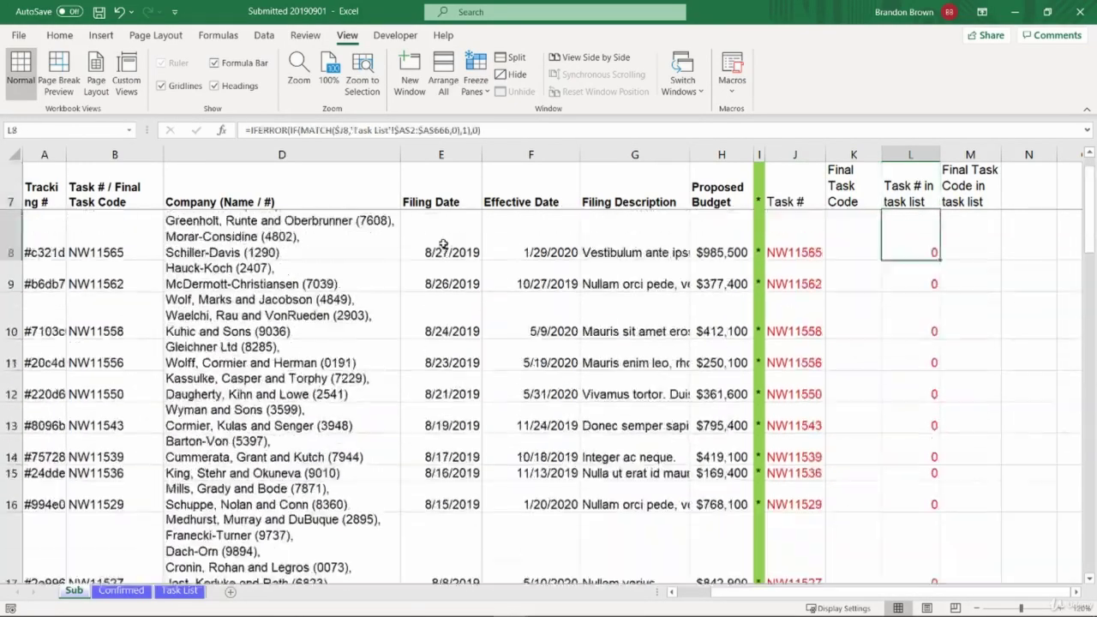
scroll(443, 243, "down", 4)
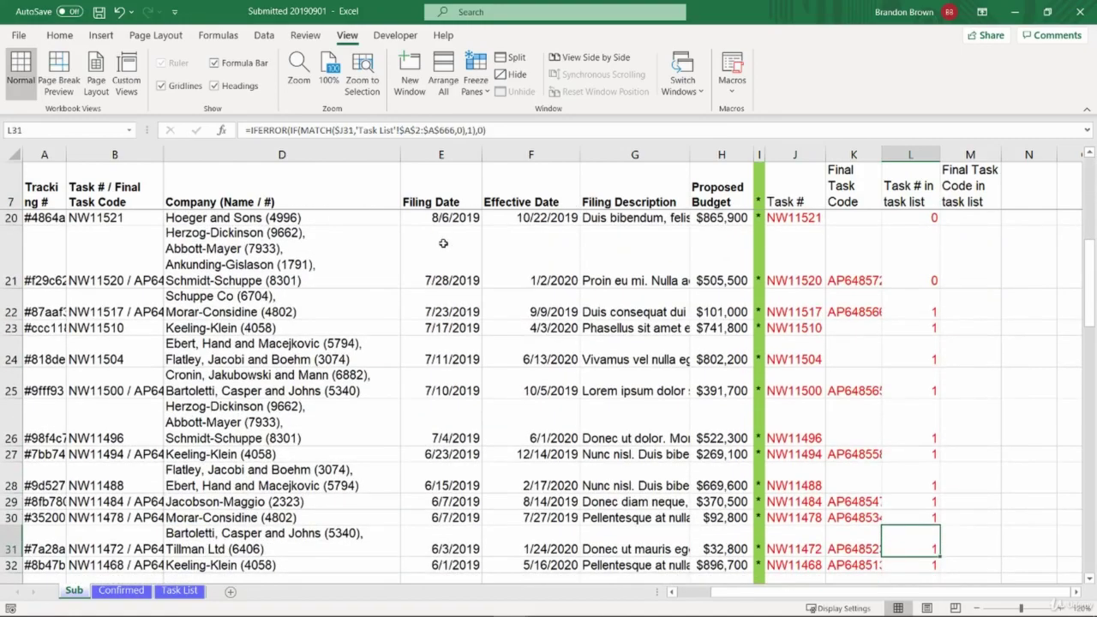
Step: Compare the Task # in task list results in rows 22 to 68 with those in rows 8 to 21
left_click(914, 308)
key("ctrl+shift+Down")
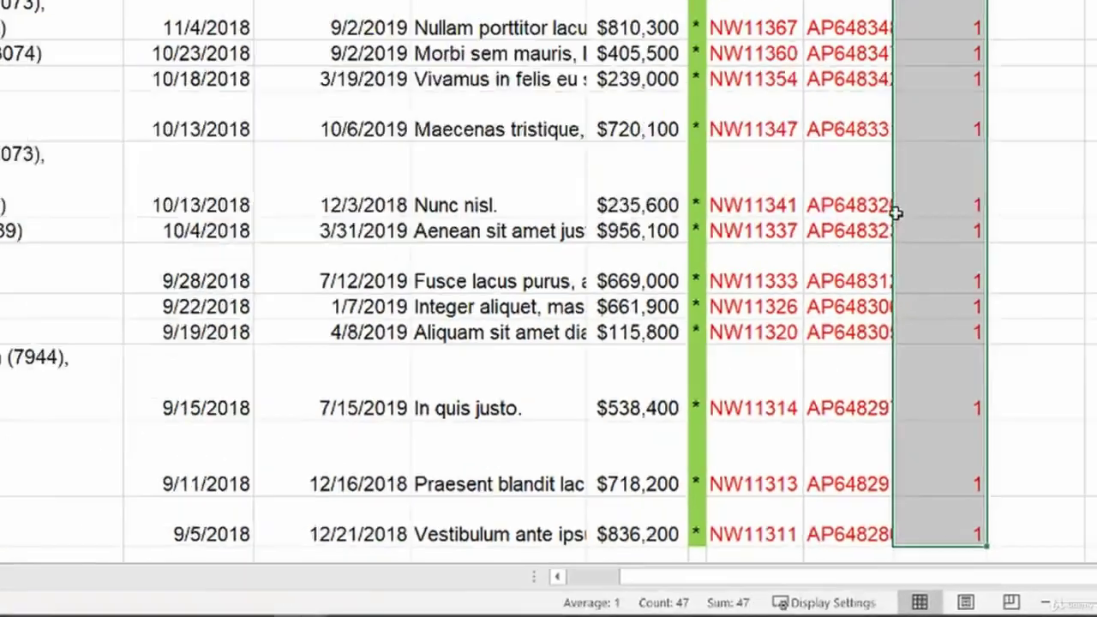
key("Up")
key("ctrl+shift+Up")
key("shift+Down")
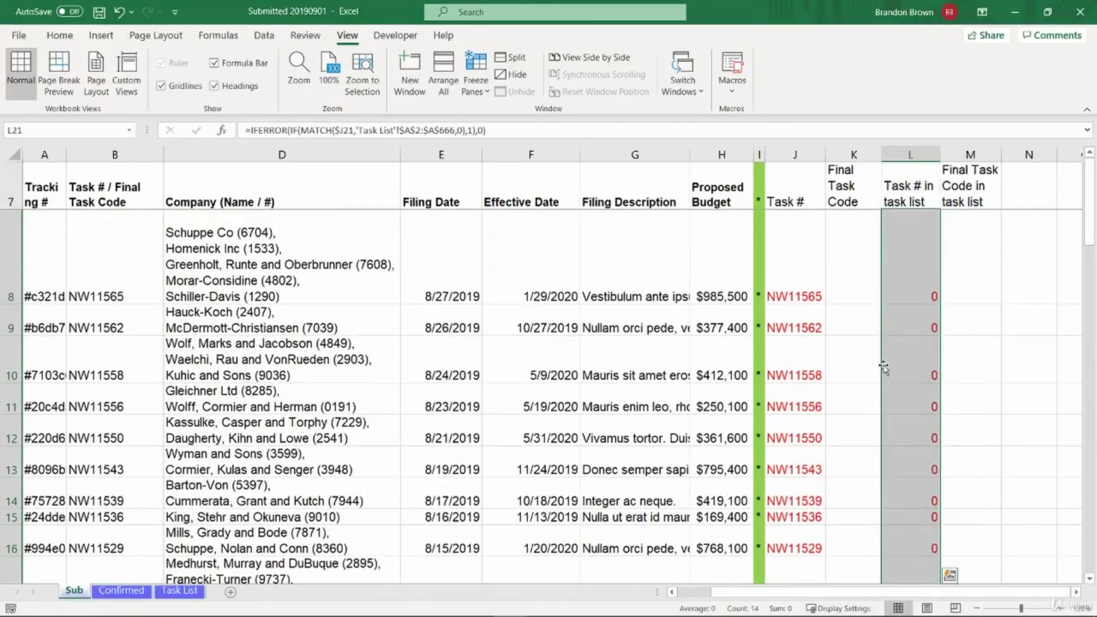
scroll(870, 426, "down", 5)
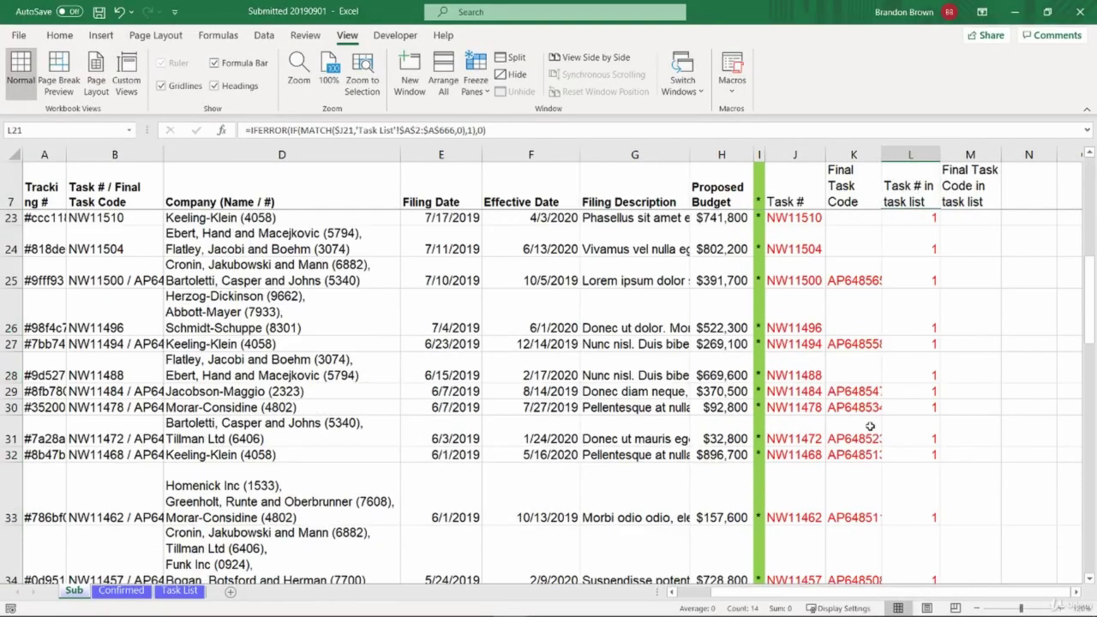
scroll(869, 421, "up", 3)
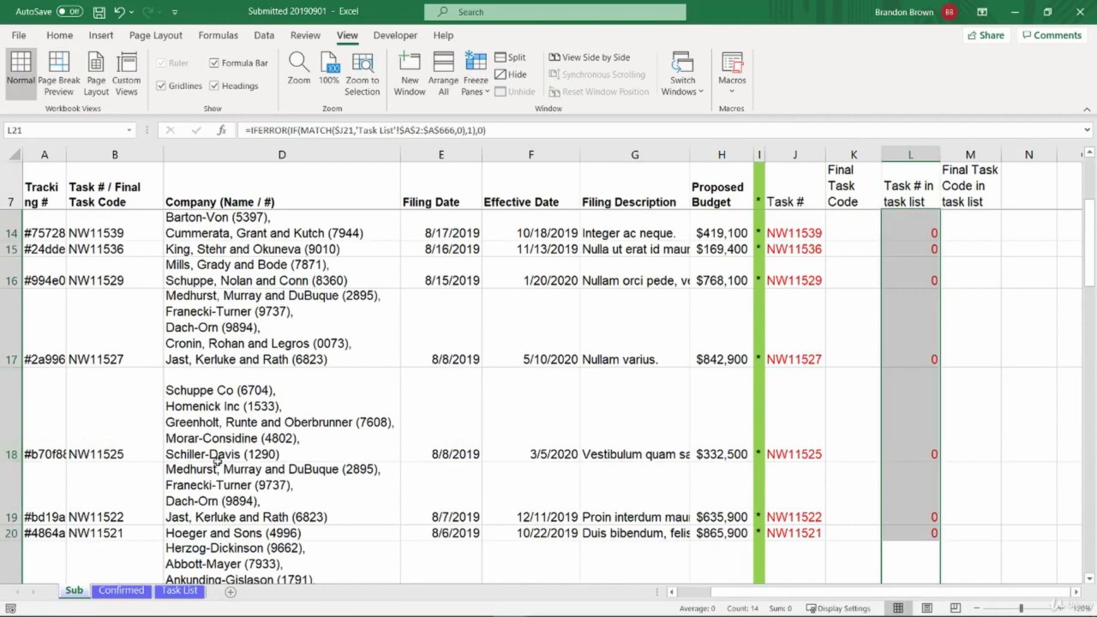
Step: Examine the full rows 8 to 21, whose task numbers are flagged as missing from the task list
scroll(416, 457, "down", 1)
left_click(918, 483)
key("shift+space")
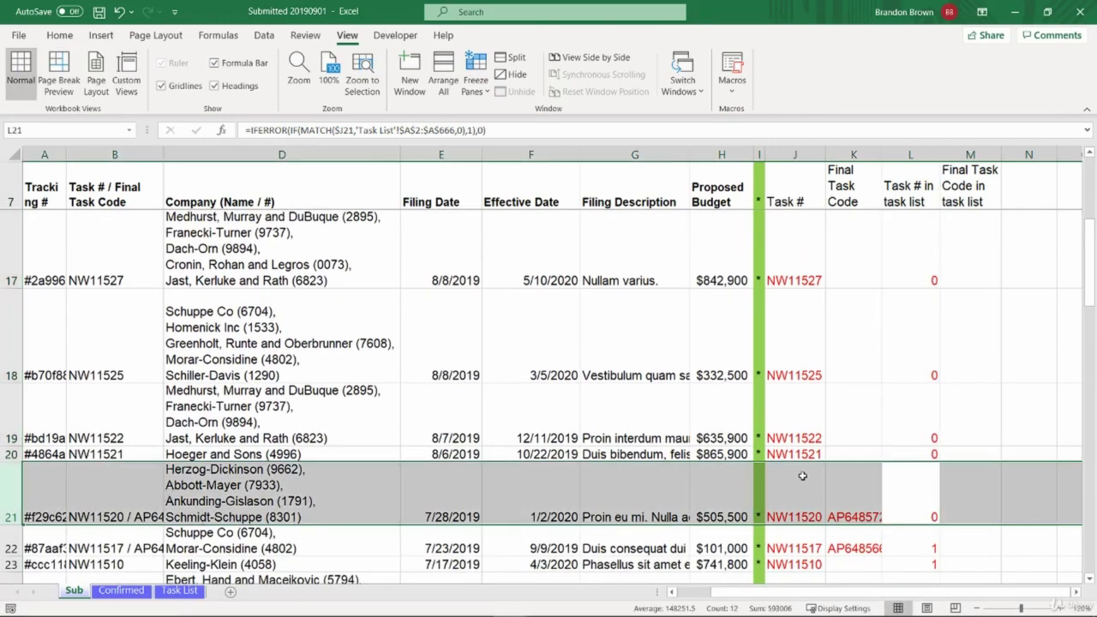
key("ctrl+shift+Up")
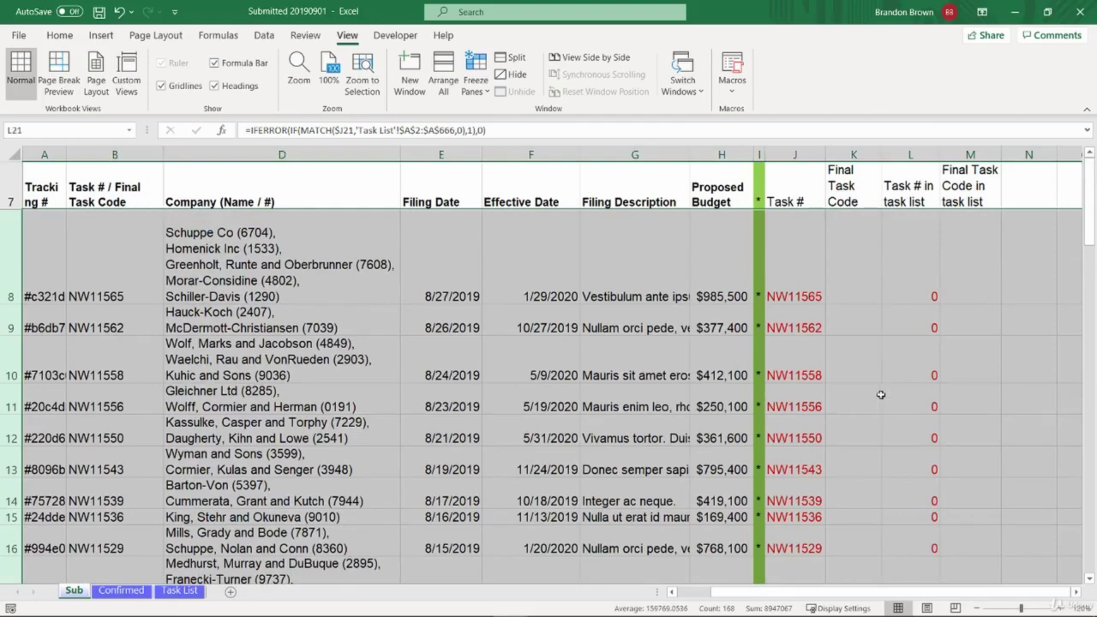
left_click(899, 274)
Step: Copy the L8 formula into M8 under Final Task Code in task list
left_click(969, 202)
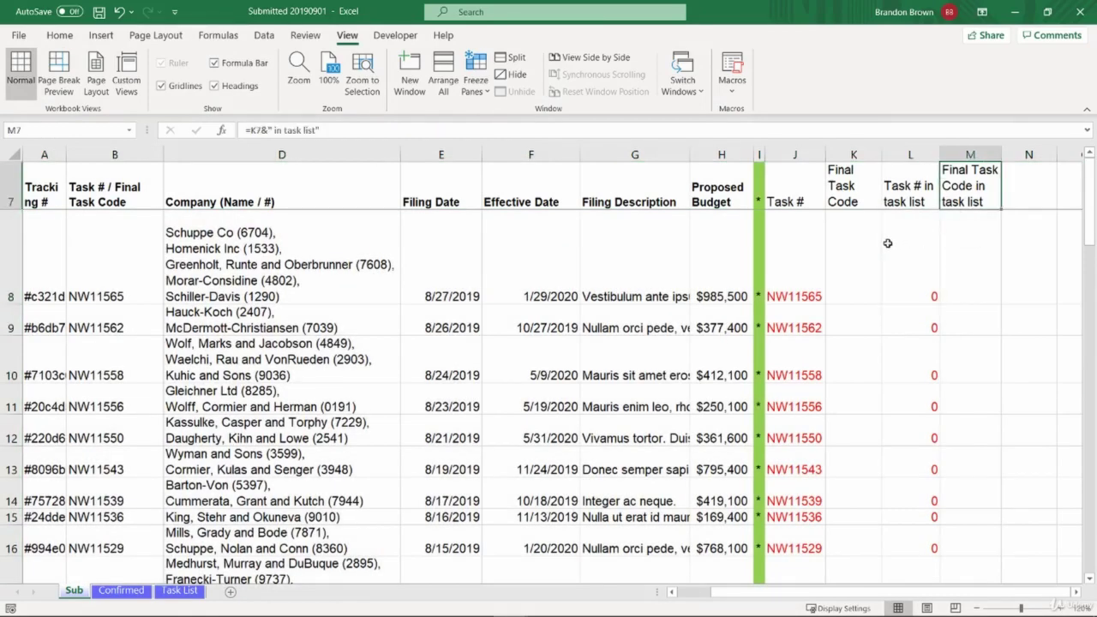
left_click(946, 247)
left_click(902, 254)
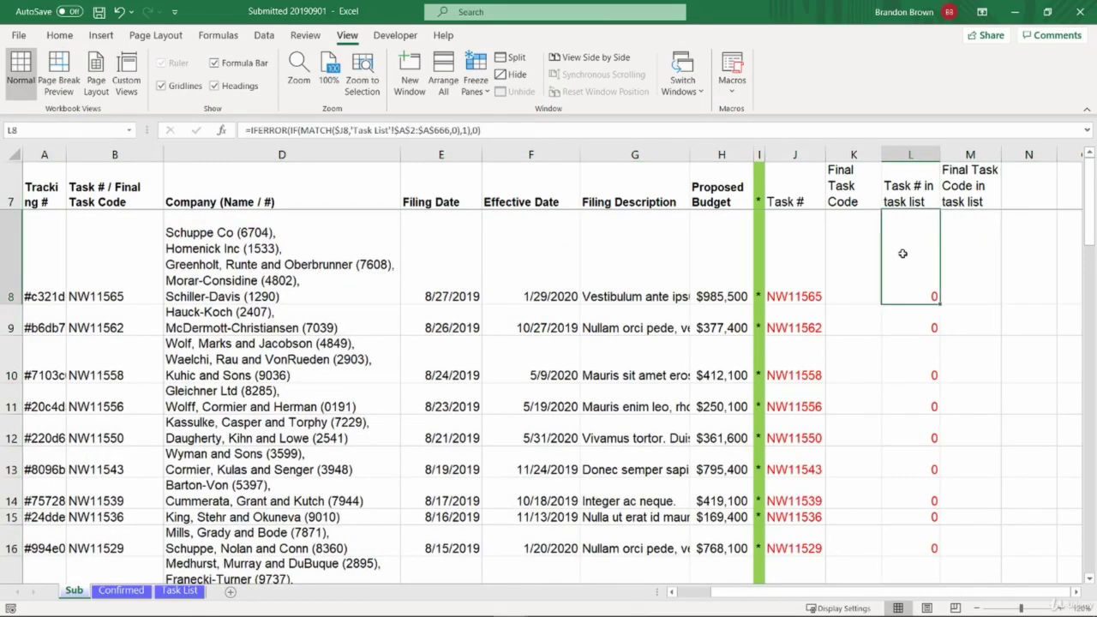
key("ctrl+c")
left_click(951, 257)
key("ctrl+v")
key("Escape")
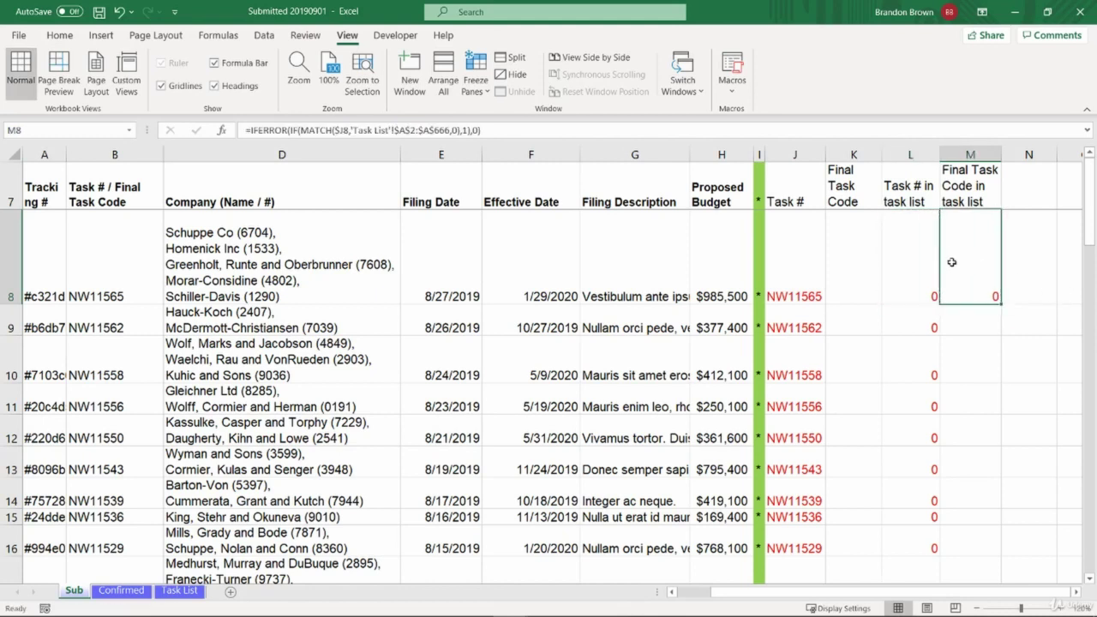
Step: Change the lookup value in the M8 formula to $K8, the final task code
double_click(951, 262)
left_click_drag(824, 296, 851, 292)
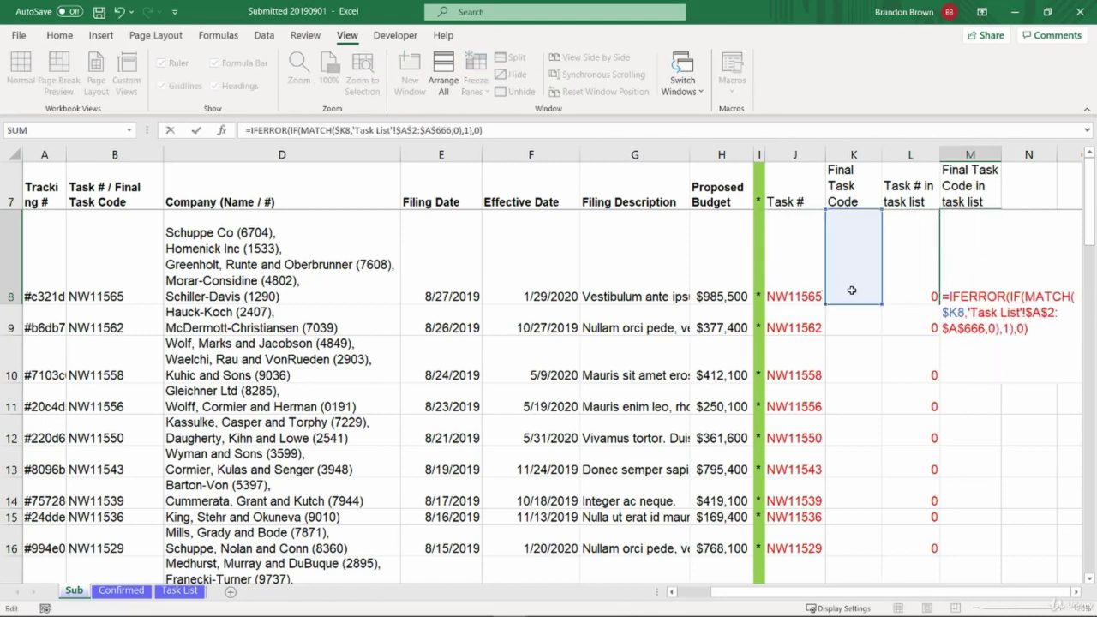
key("Return")
left_click(975, 273)
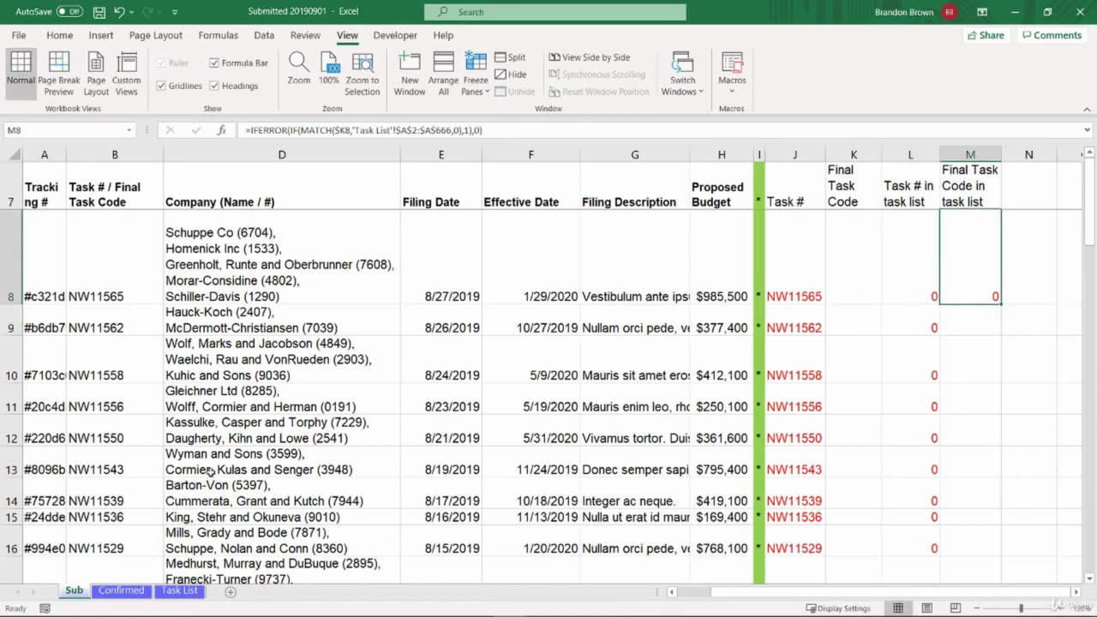
Step: Examine the Task List's Final Task Code column, comparing the N/A entries with the rows that hold actual codes
left_click(180, 591)
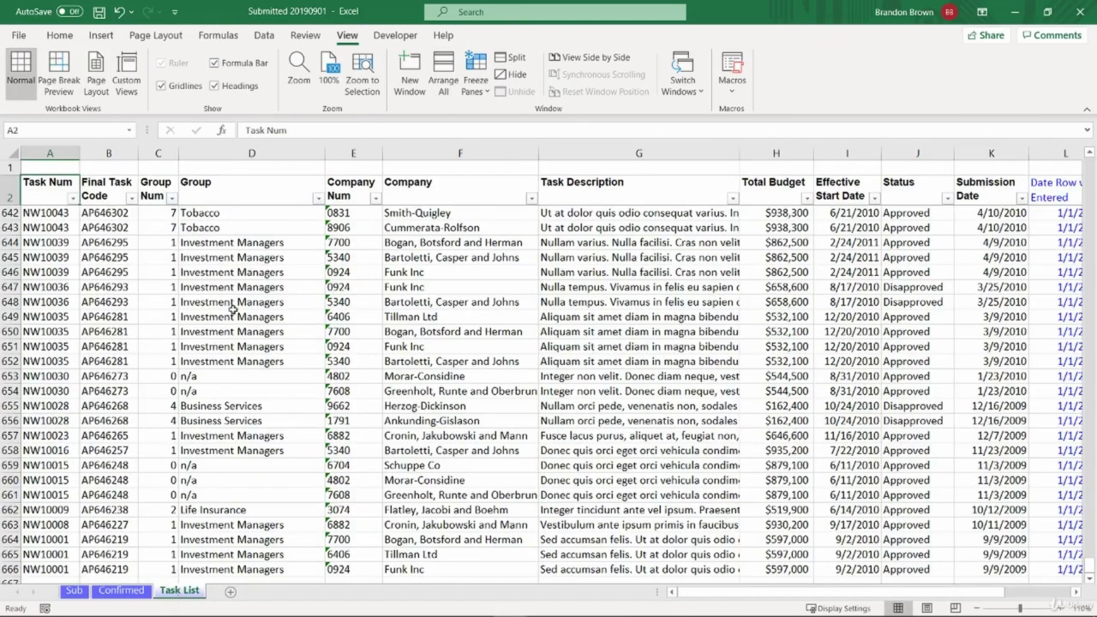
left_click_drag(123, 227, 103, 450)
left_click(103, 450)
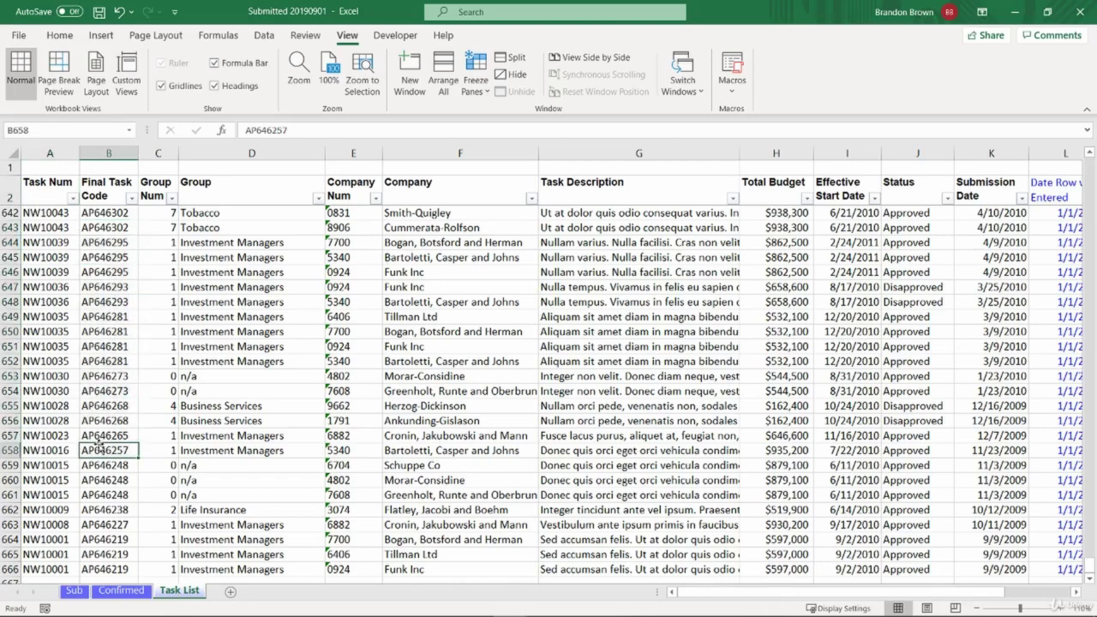
key("Left")
key("Up")
key("Right")
key("ctrl+Up")
key("Down")
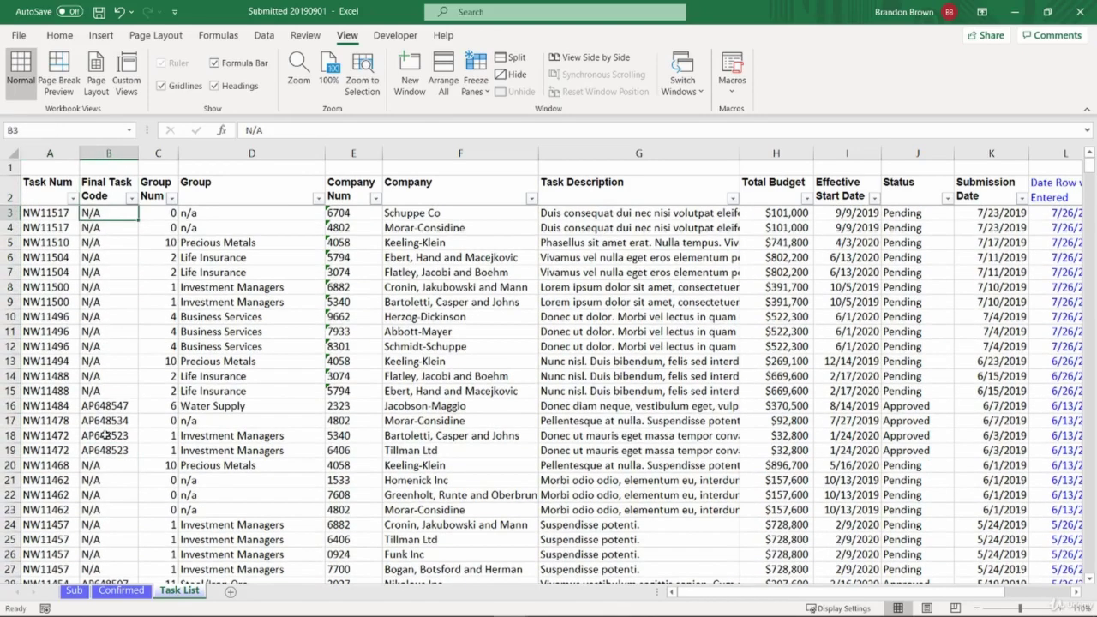
left_click_drag(60, 228, 60, 301)
left_click_drag(109, 226, 102, 289)
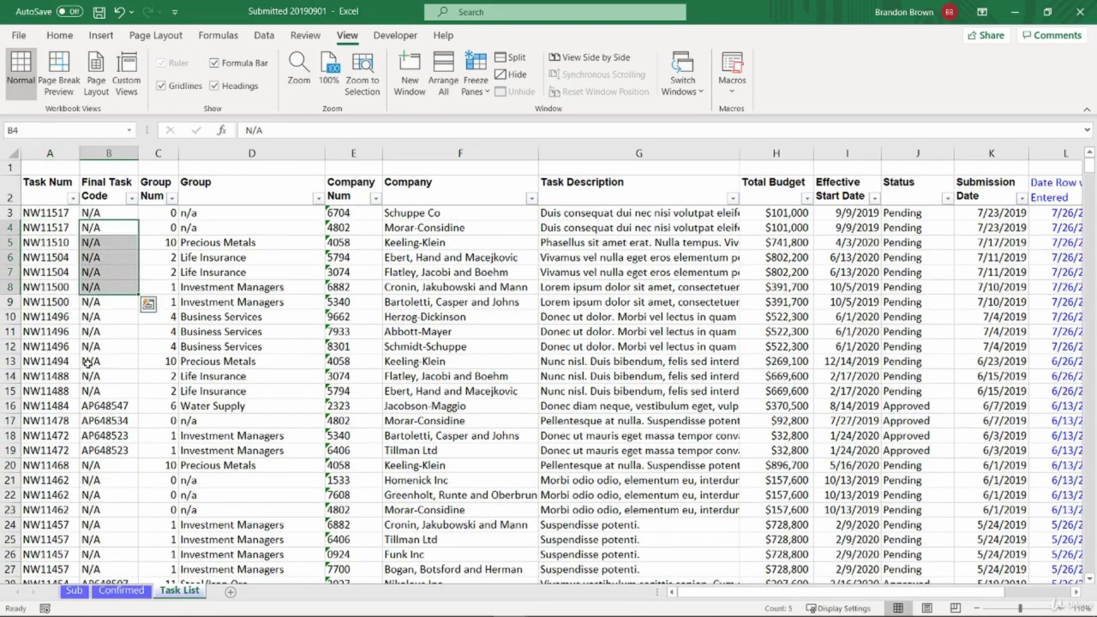
left_click(88, 363)
left_click_drag(93, 243, 97, 305)
left_click(97, 305)
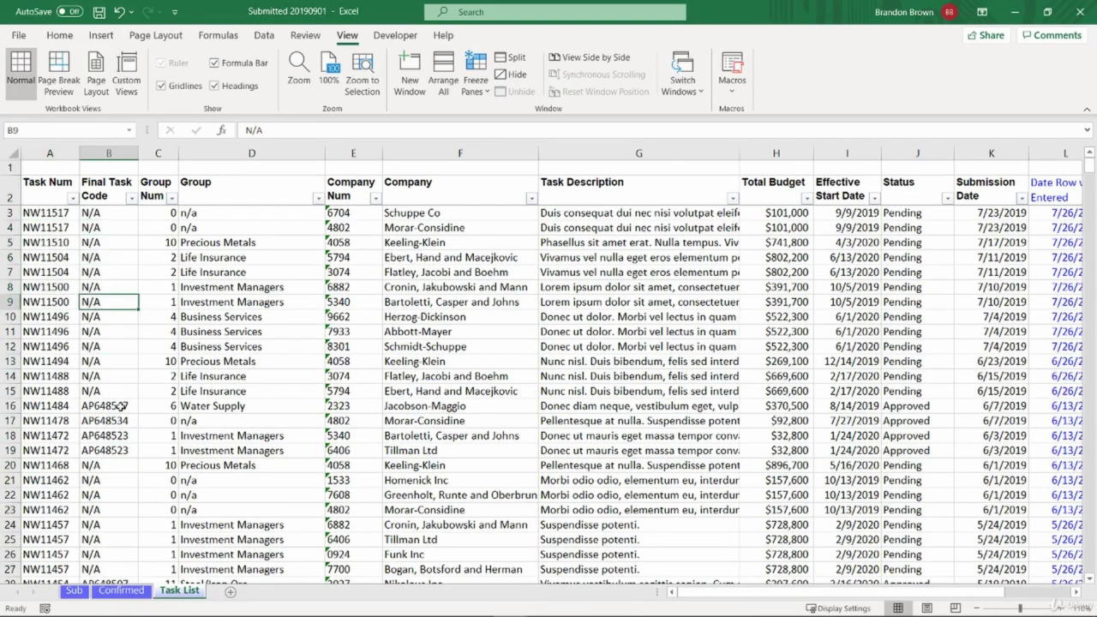
left_click_drag(122, 406, 113, 454)
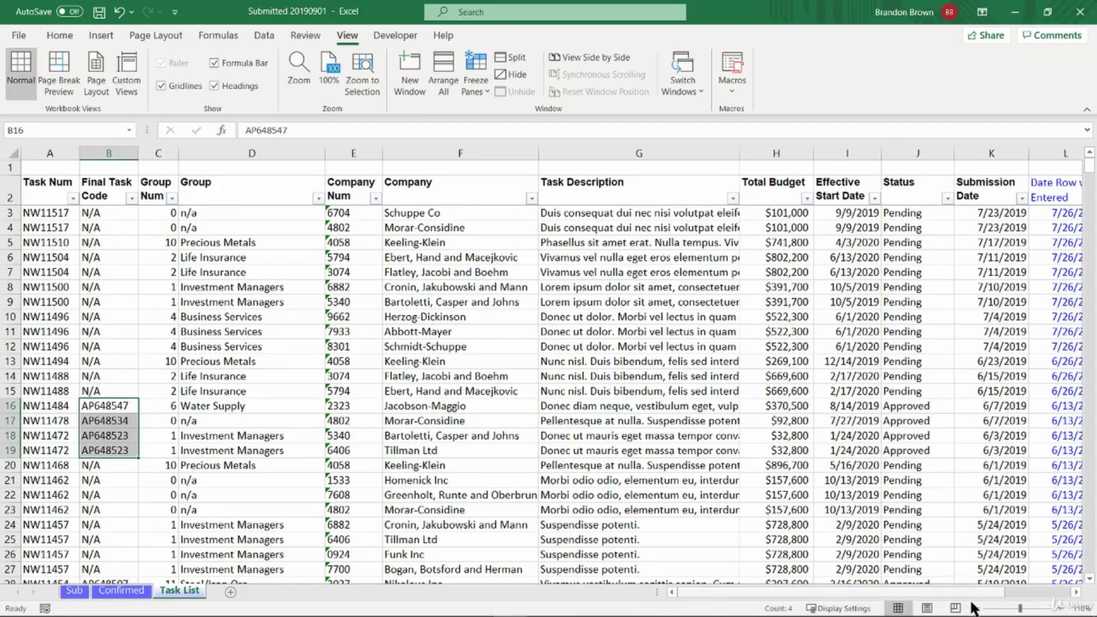
Step: Check the columns beyond Submission Date on the Task List sheet and return to the Sub sheet
key("ctrl+0")
left_click_drag(1065, 188, 1064, 242)
left_click(1064, 243)
key("ctrl+z")
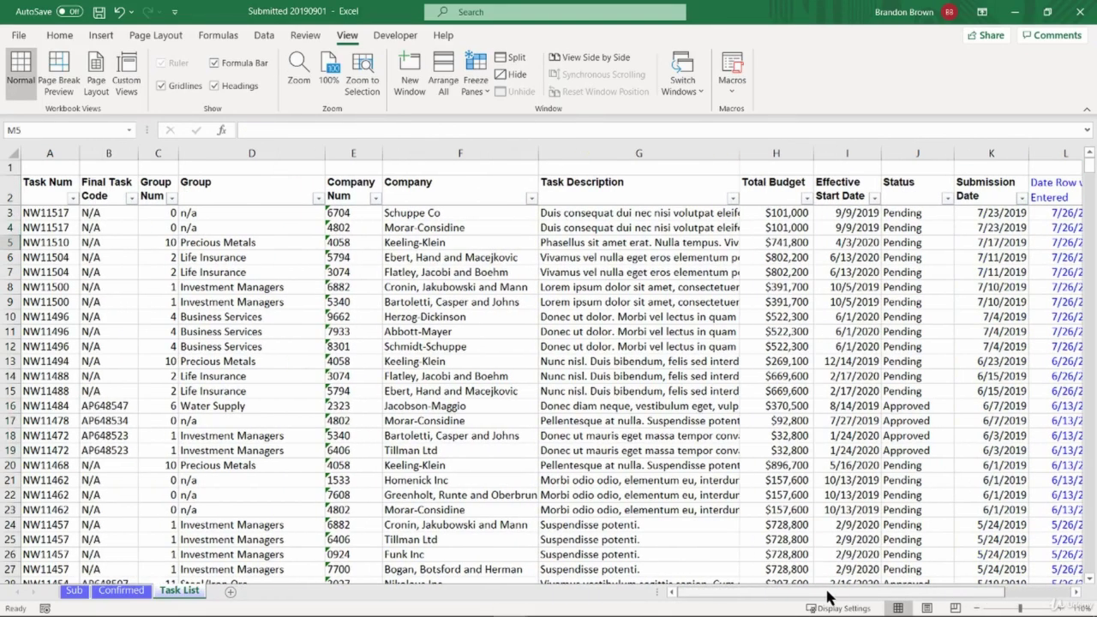
left_click(84, 594)
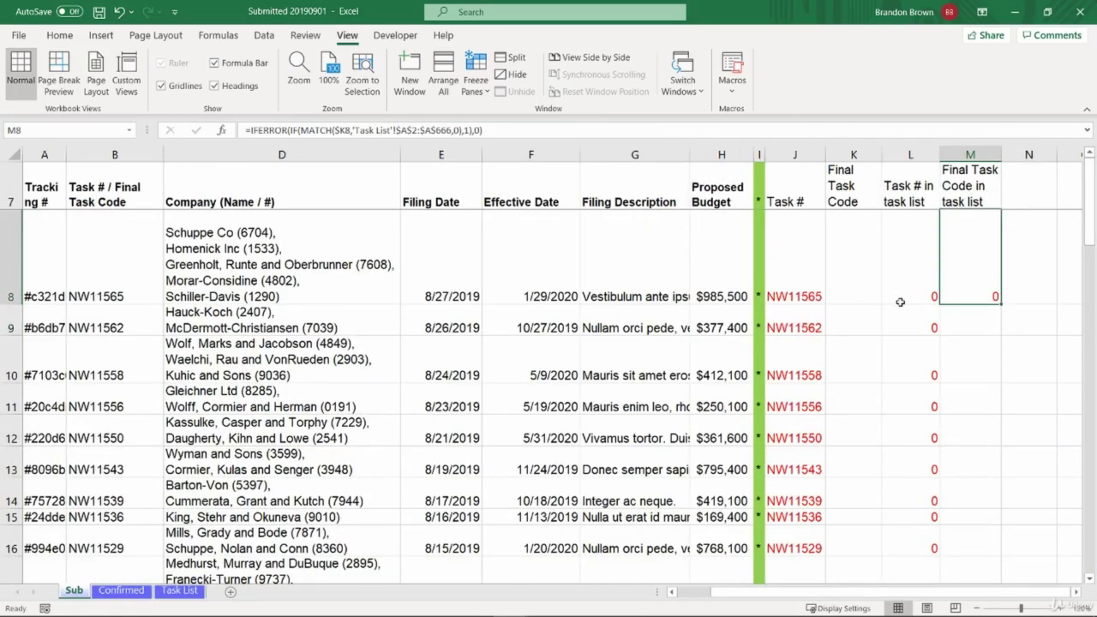
Step: Change the lookup range in the M8 formula to 'Task List'!$B$2:$B$666, the Final Task Code column
key("F2")
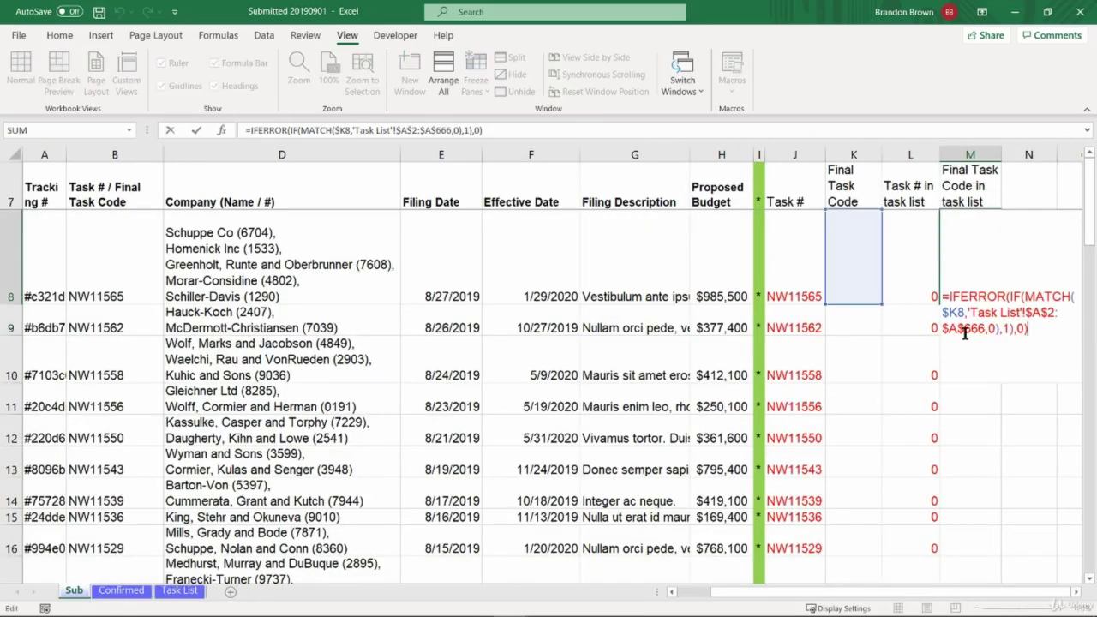
left_click_drag(949, 329, 957, 328)
type("b")
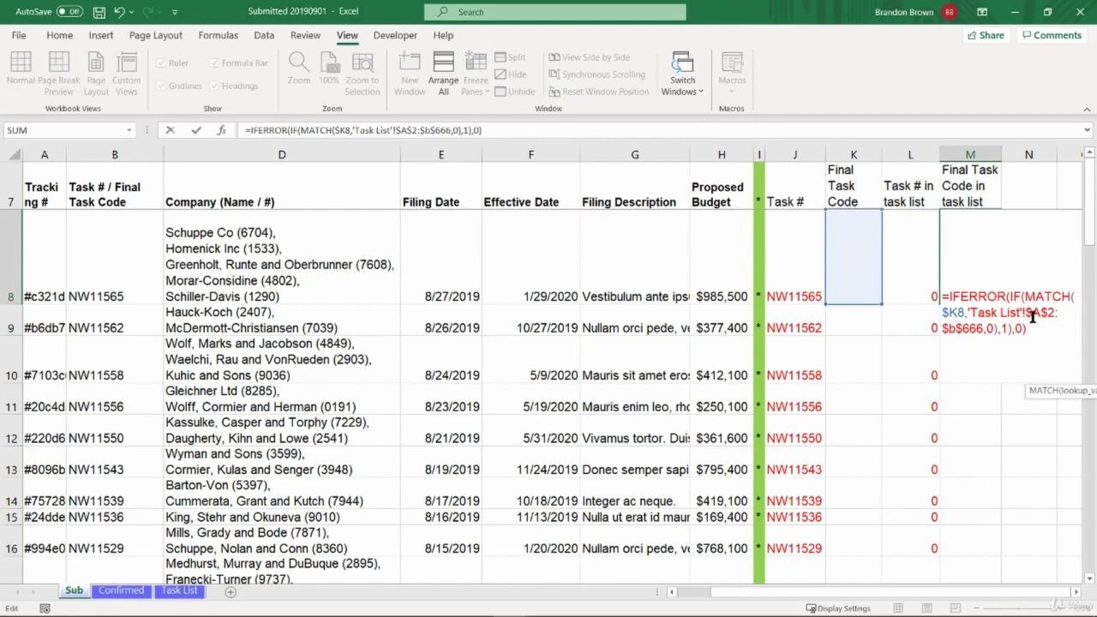
key("Return")
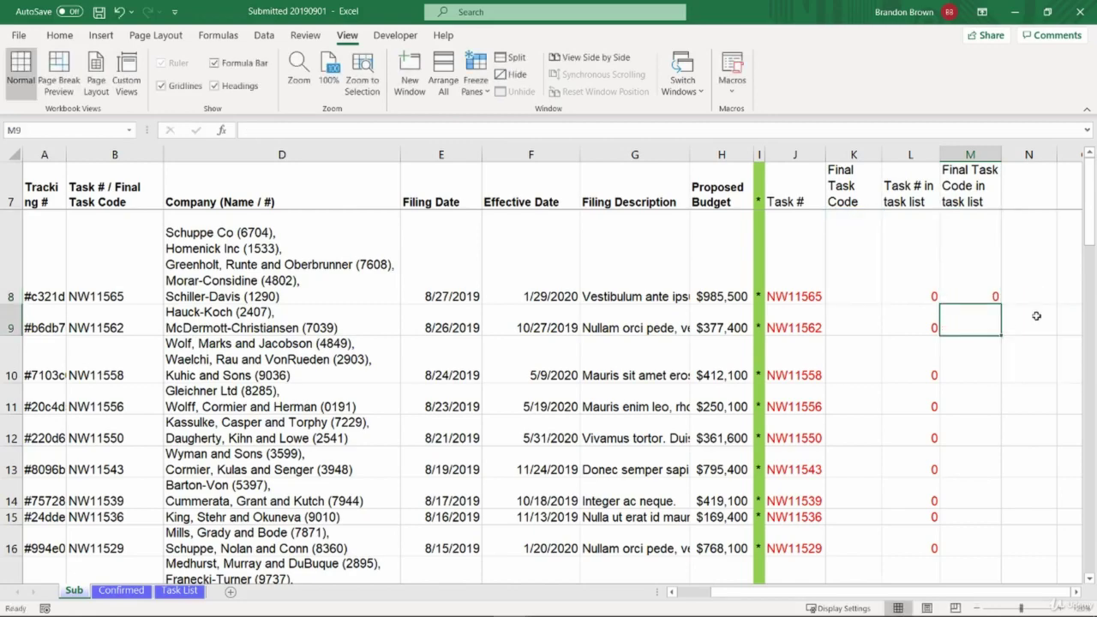
Step: Fill the M8 formula down the Final Task Code in task list column to row 68
key("Left")
key("ctrl+Down")
key("Right")
key("ctrl+shift+Up")
key("ctrl+d")
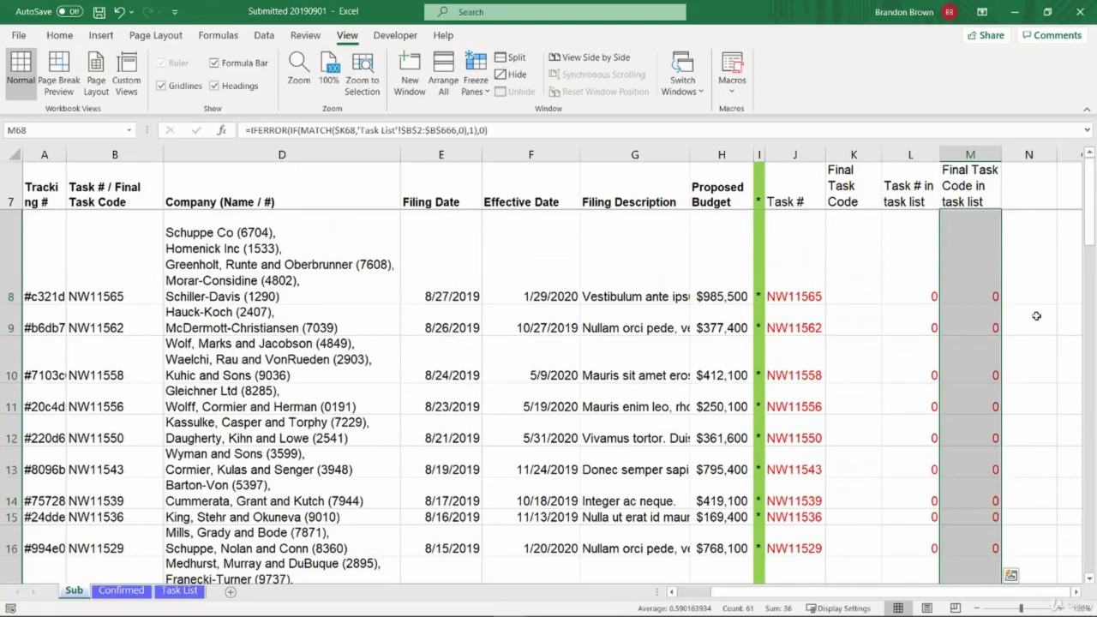
key("Down")
key("Up")
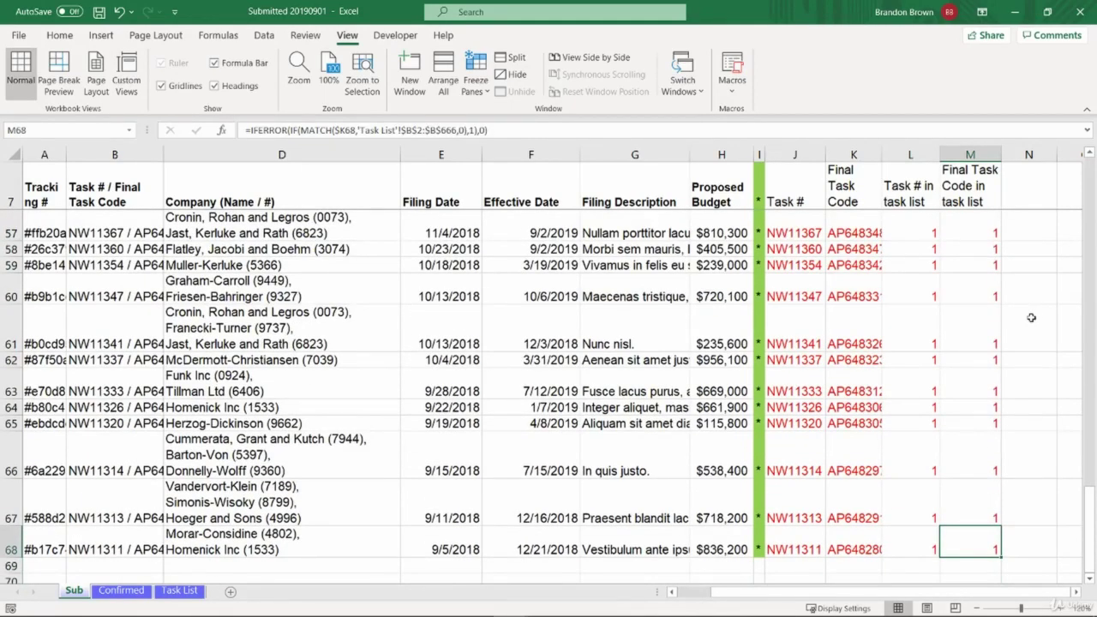
Step: Examine the Final Task Code in task list flags from row 68 upward, checking rows 34 to 37 individually
scroll(997, 329, "up", 7)
left_click(984, 292, "shift")
key("shift+space")
scroll(984, 304, "up", 1)
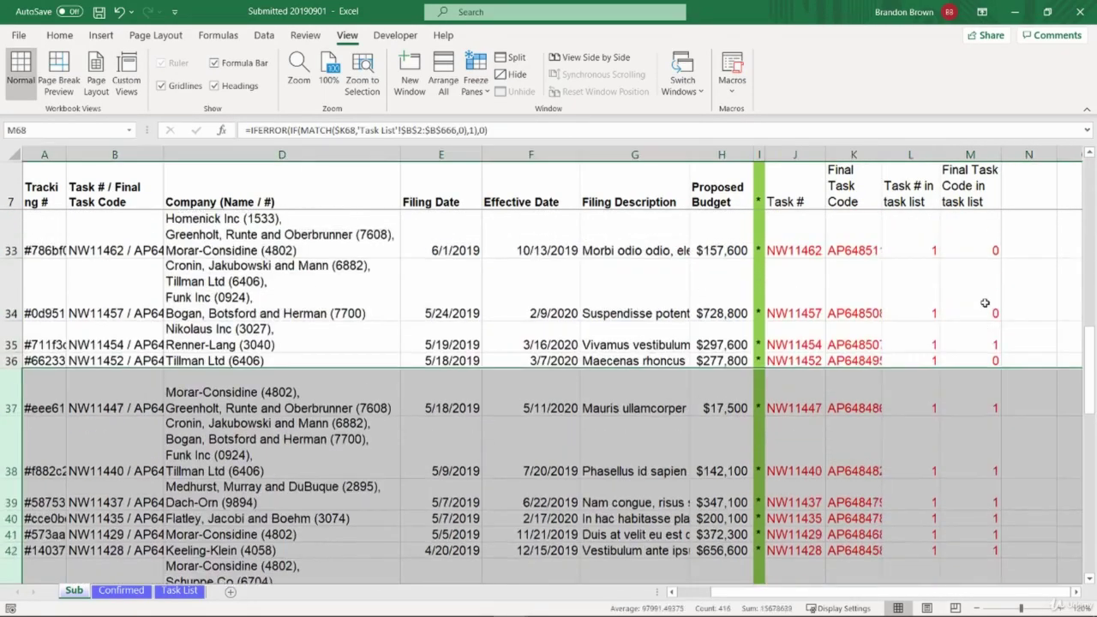
left_click(994, 424, "shift")
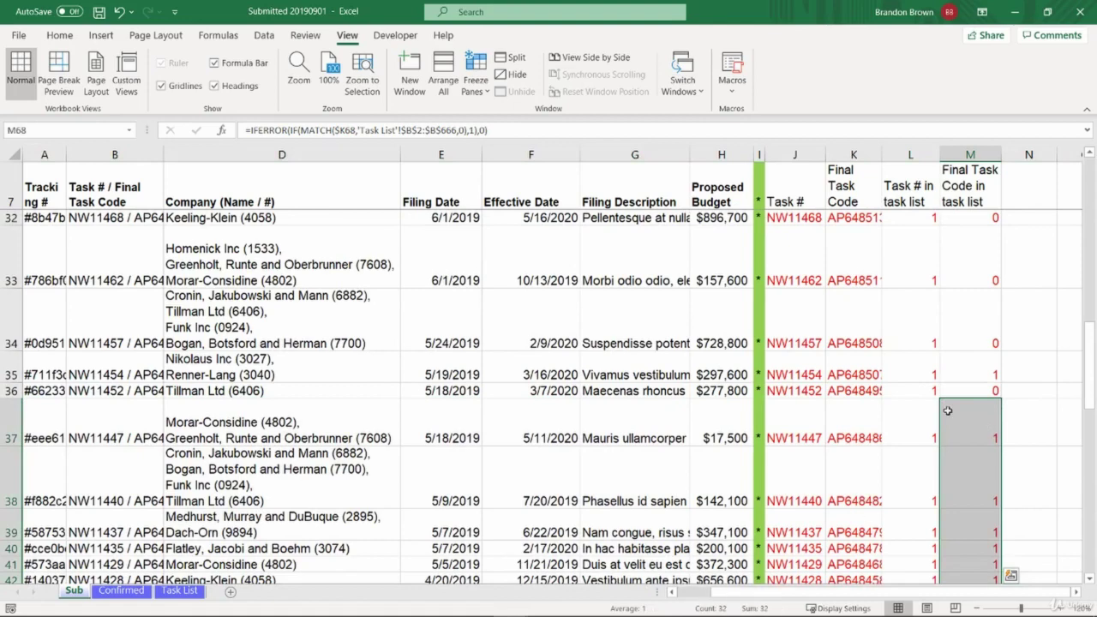
left_click(969, 391)
left_click(985, 362)
key("shift+space")
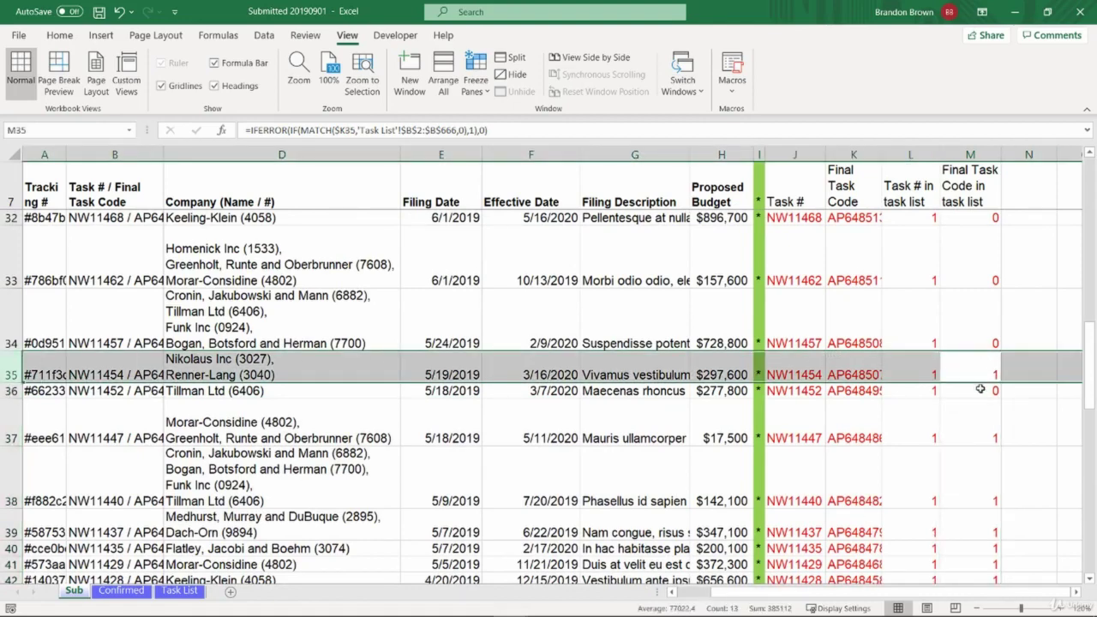
left_click(980, 390)
key("shift+space")
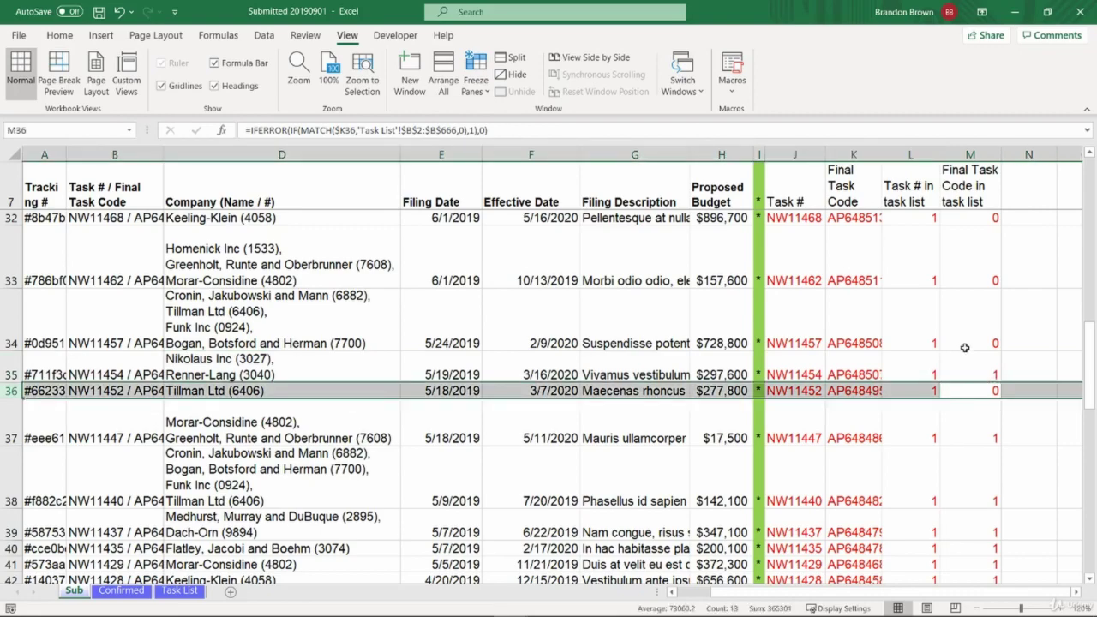
left_click(964, 347)
key("ctrl+shift+Up")
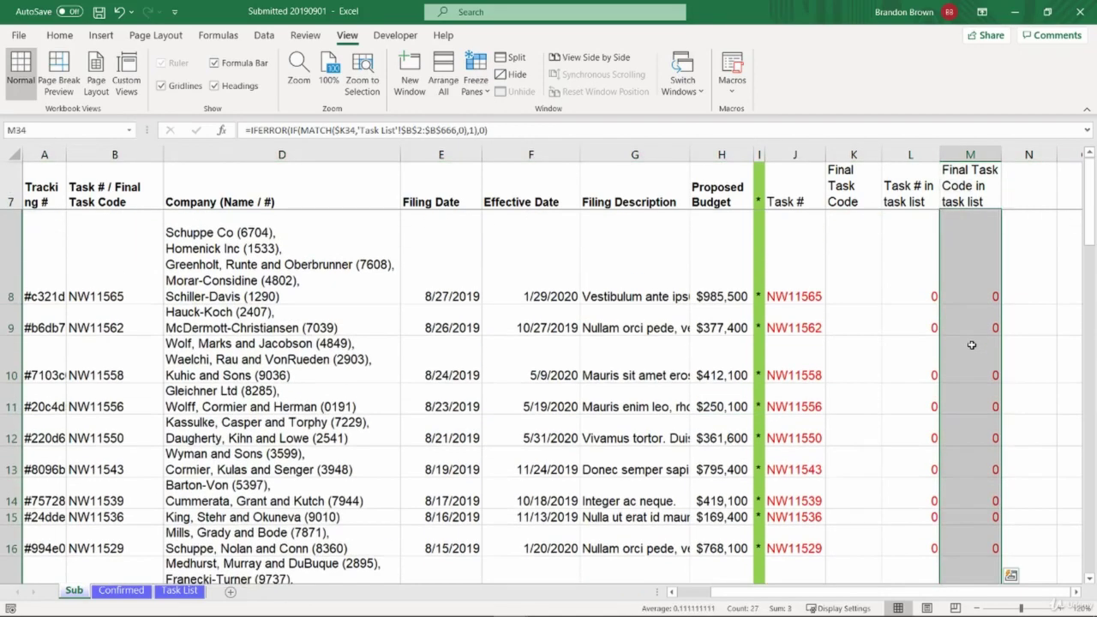
Step: Compare the Task # and Final Task Code flags in rows 26 to 34, focusing on row 32
scroll(971, 344, "down", 6)
left_click(971, 347)
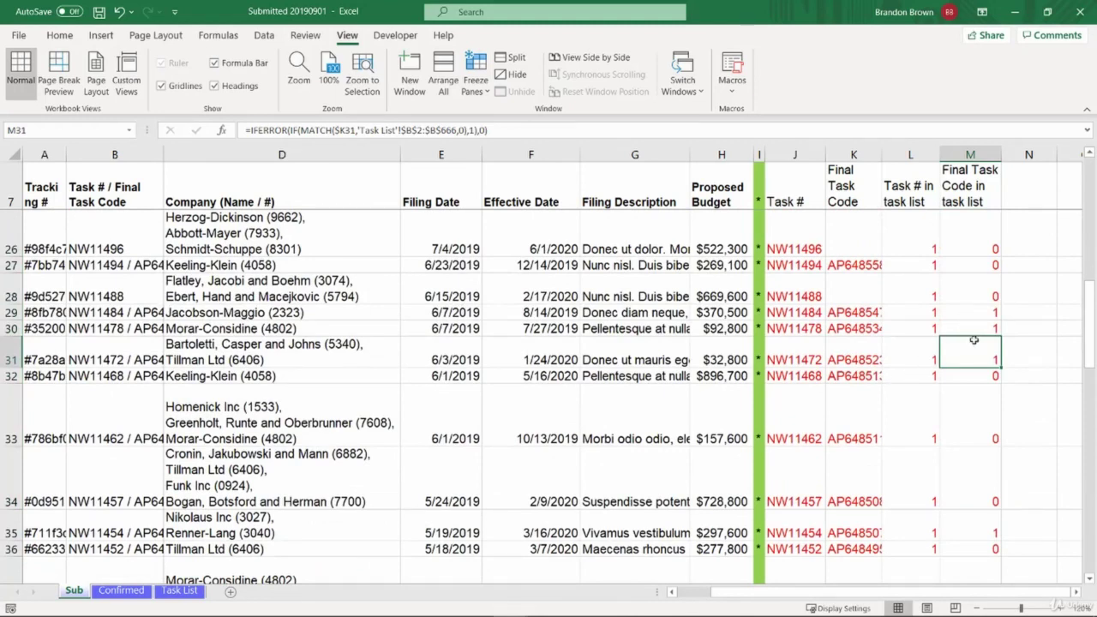
left_click(942, 251)
left_click_drag(982, 377, 982, 501)
left_click(982, 501)
left_click(911, 372)
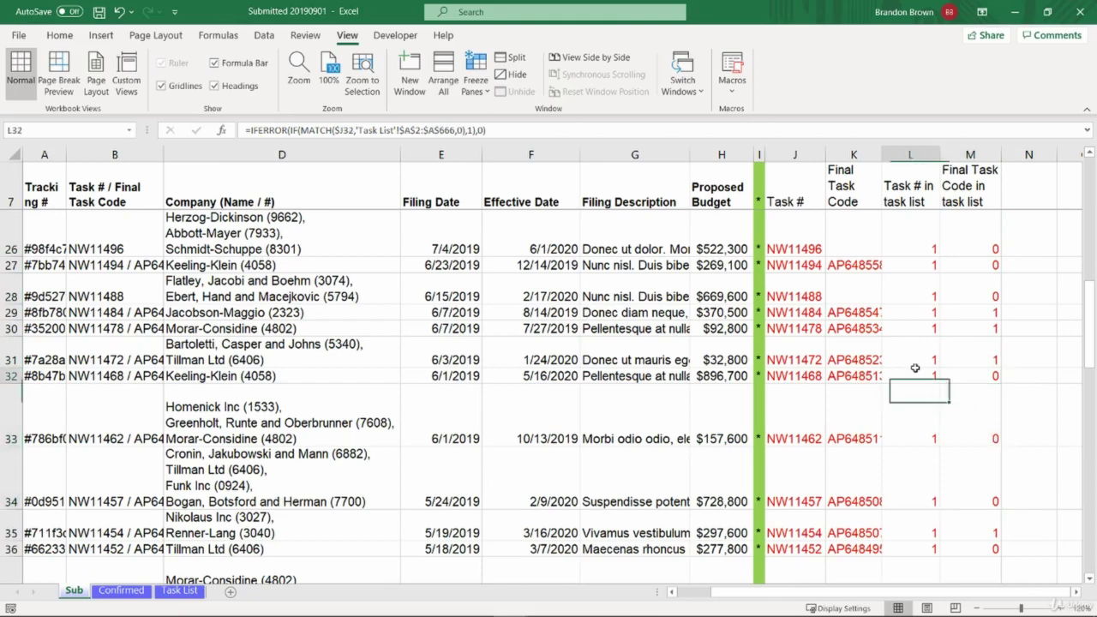
key("shift+space")
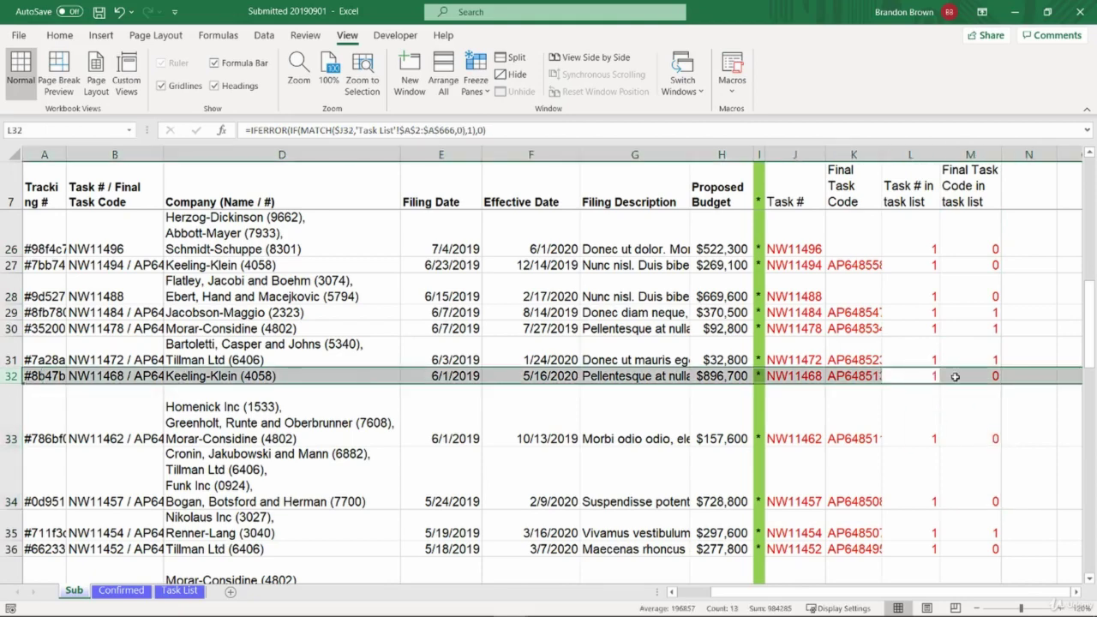
left_click(975, 376)
key("shift+space")
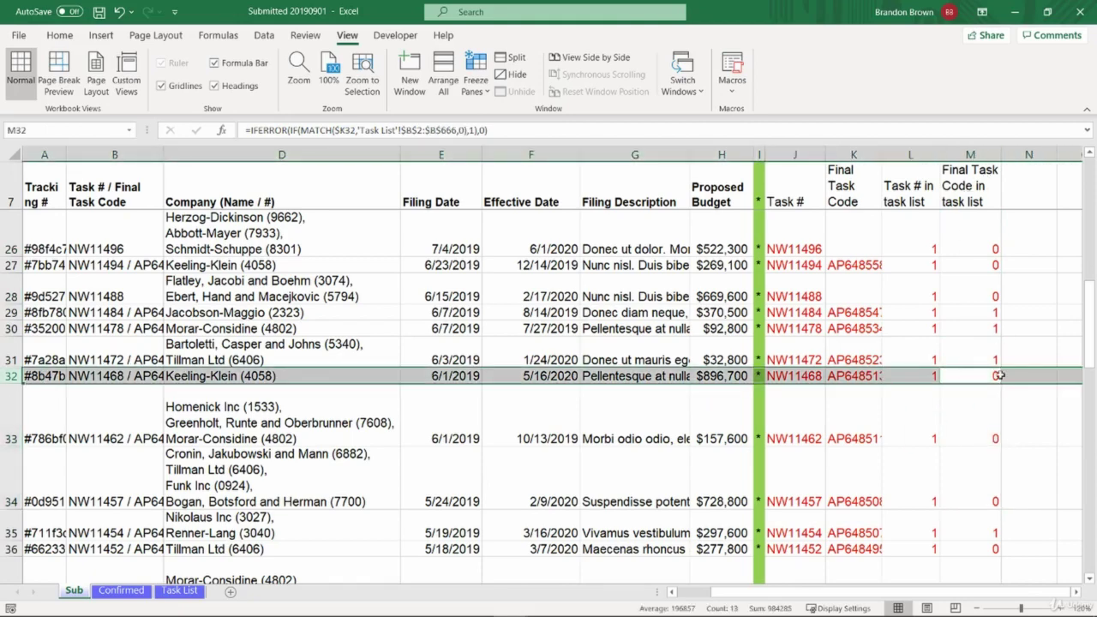
left_click_drag(999, 375, 991, 480)
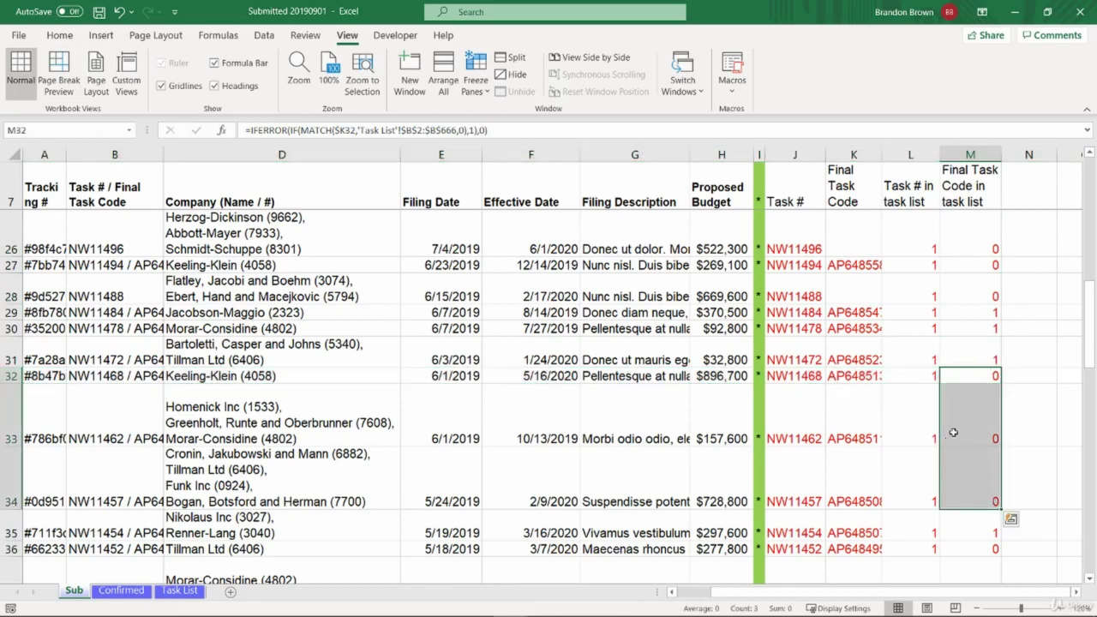
scroll(975, 372, "up", 6)
left_click(1004, 297)
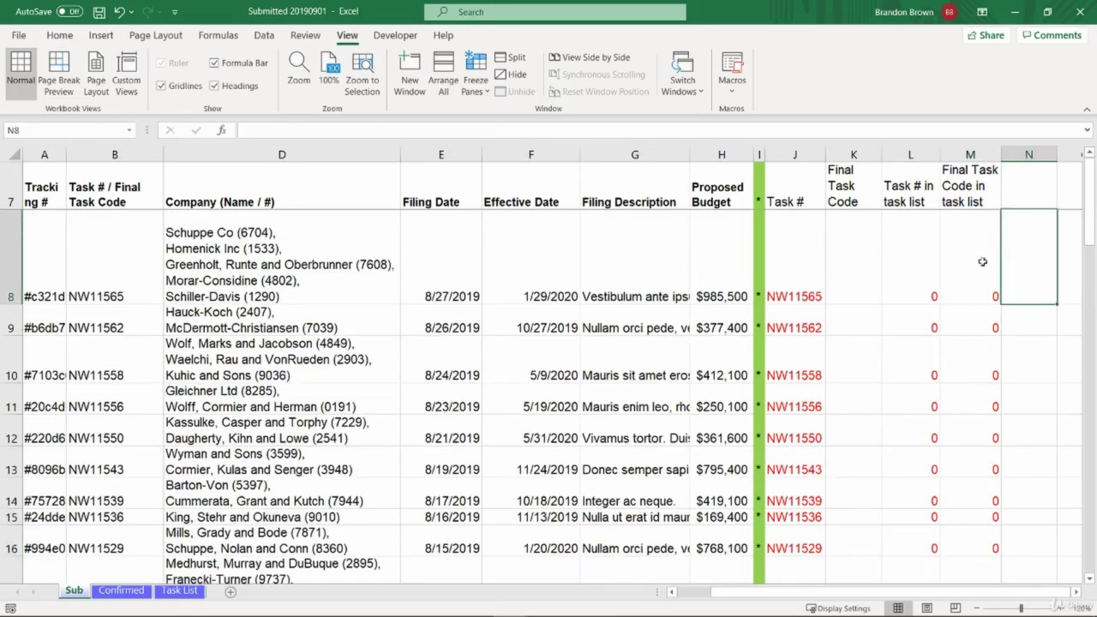
Step: Add the header "Add to Task List" in N7, beside the Final Task Code in task list column
key("alt+Tab")
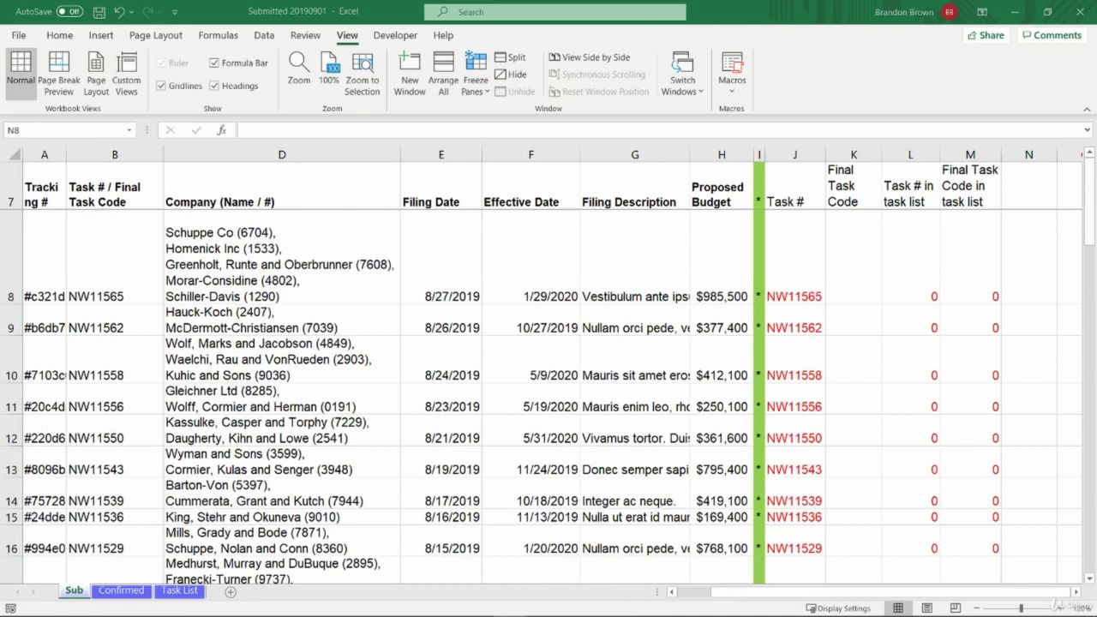
key("alt+Tab")
key("Up")
key("Right")
key("Right")
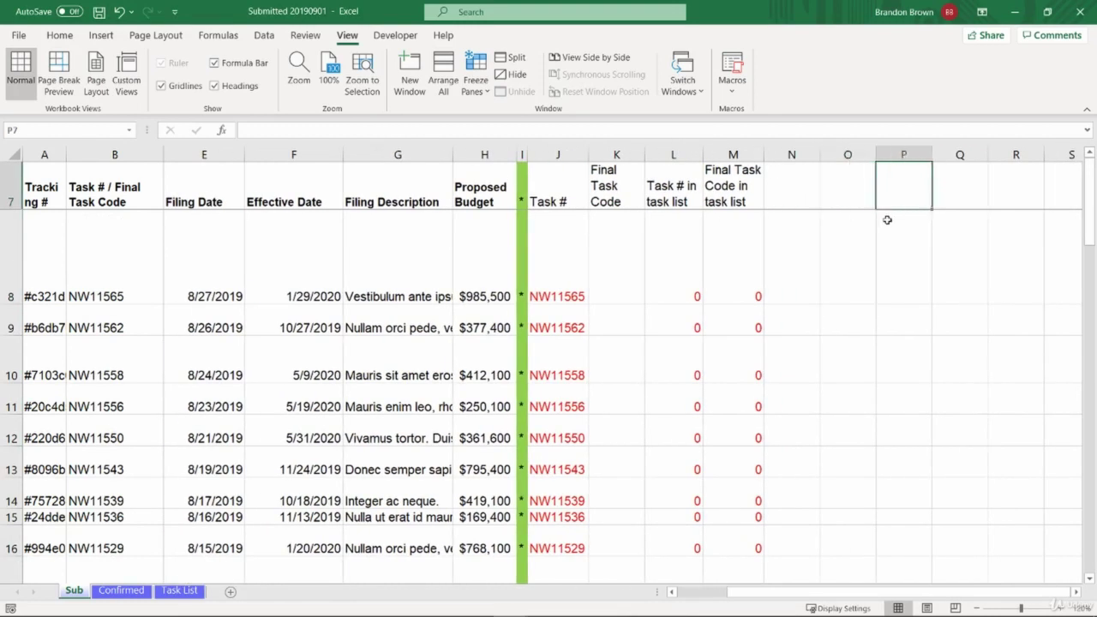
key("Right")
key("Right")
key("Left")
key("Left")
key("Left")
key("Left")
type("Add")
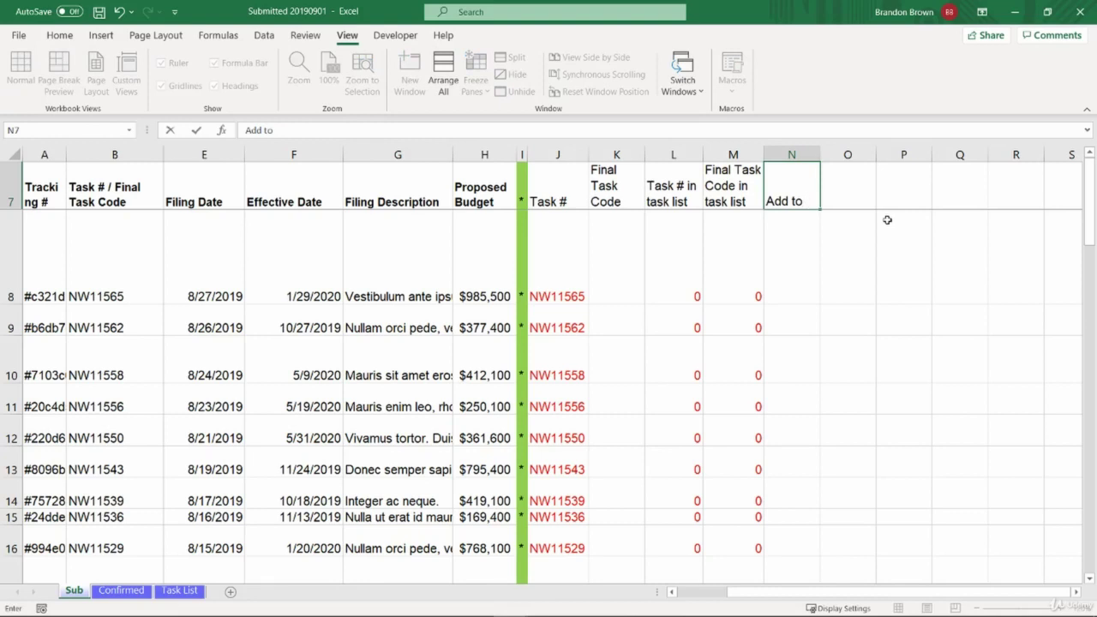
type(" to 'Task List")
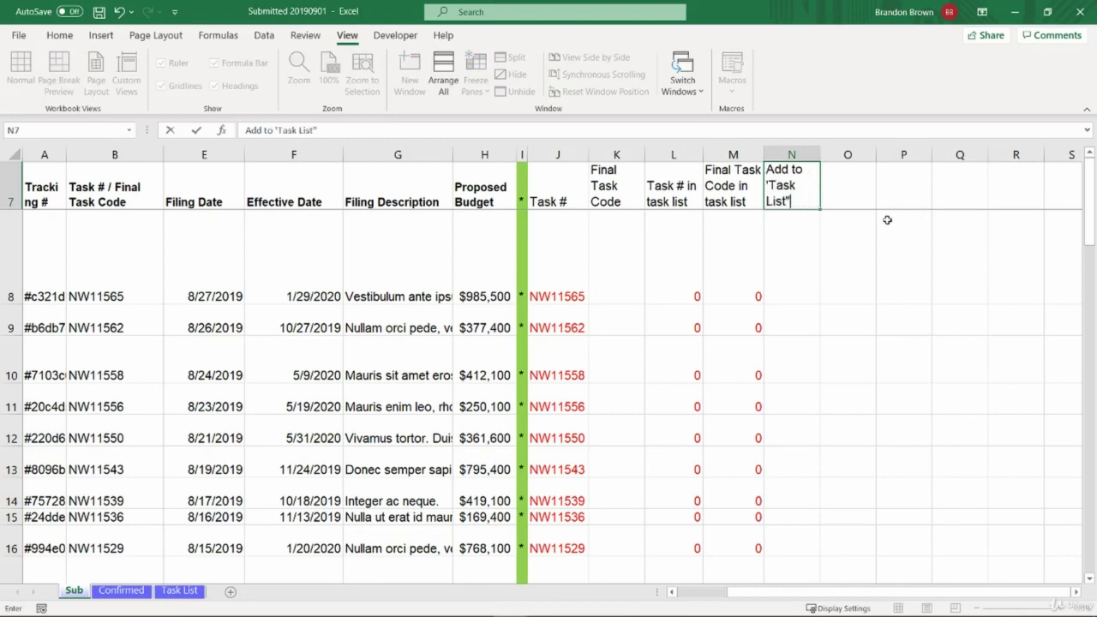
key("Tab")
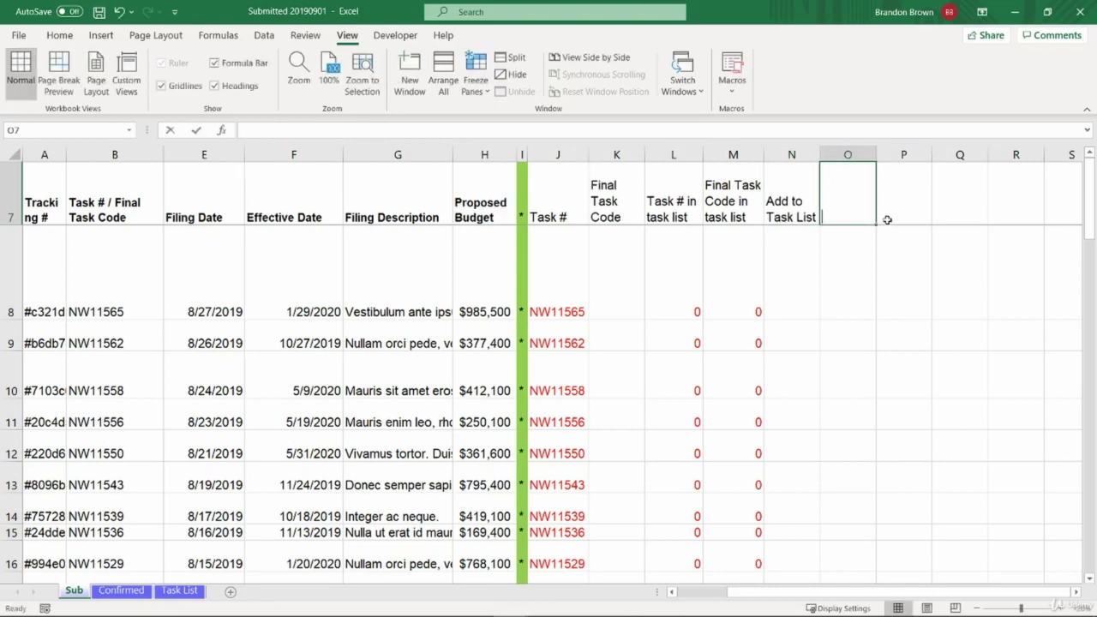
Step: Add the header "Update in Task List" in O7 and check the header text in N7
type("Update in Task List")
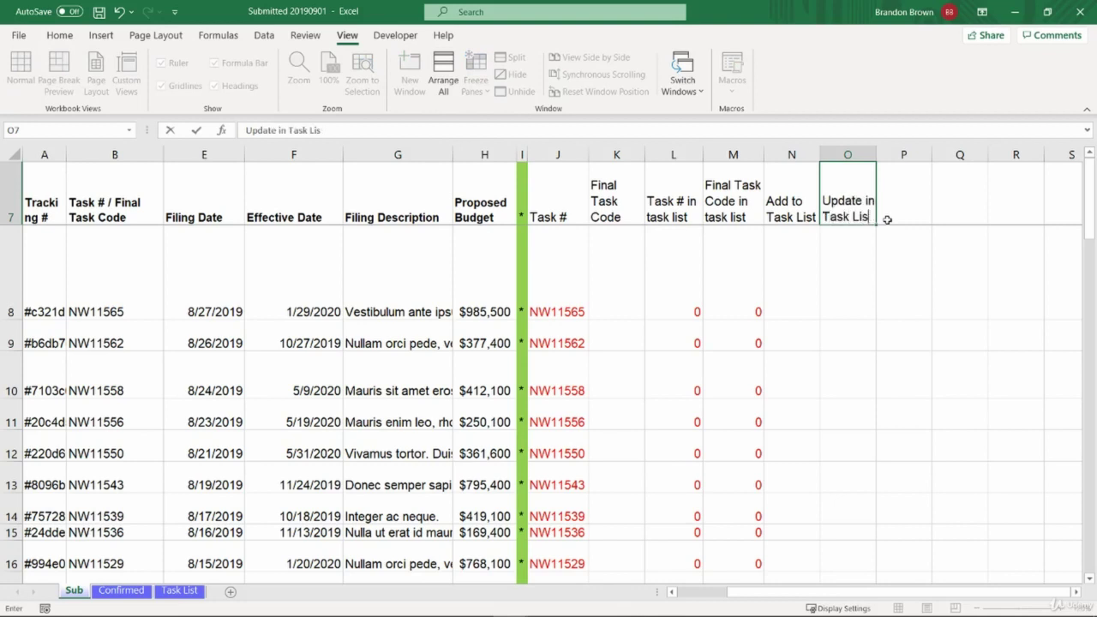
key("Return")
key("Up")
key("Right")
key("F2")
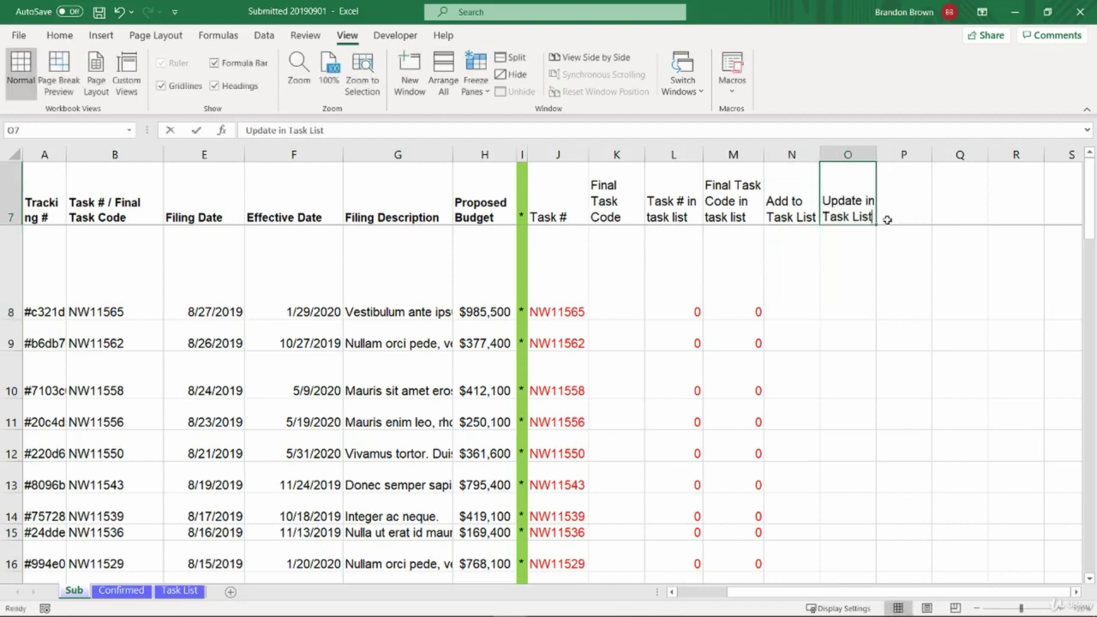
key("Escape")
key("Down")
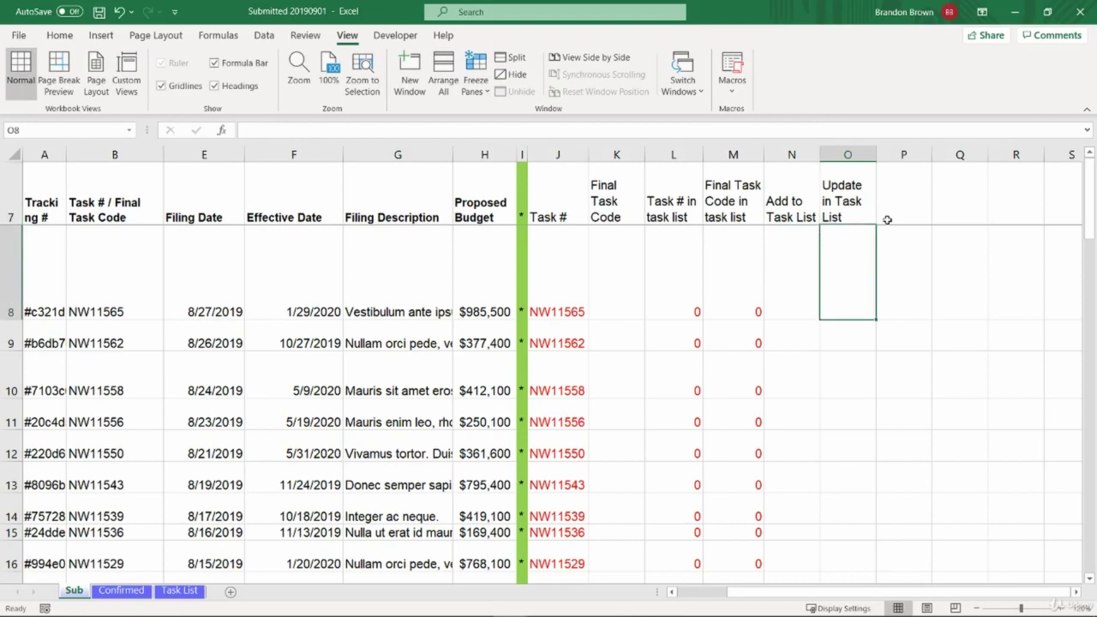
key("Left")
key("Up")
key("F2")
key("Return")
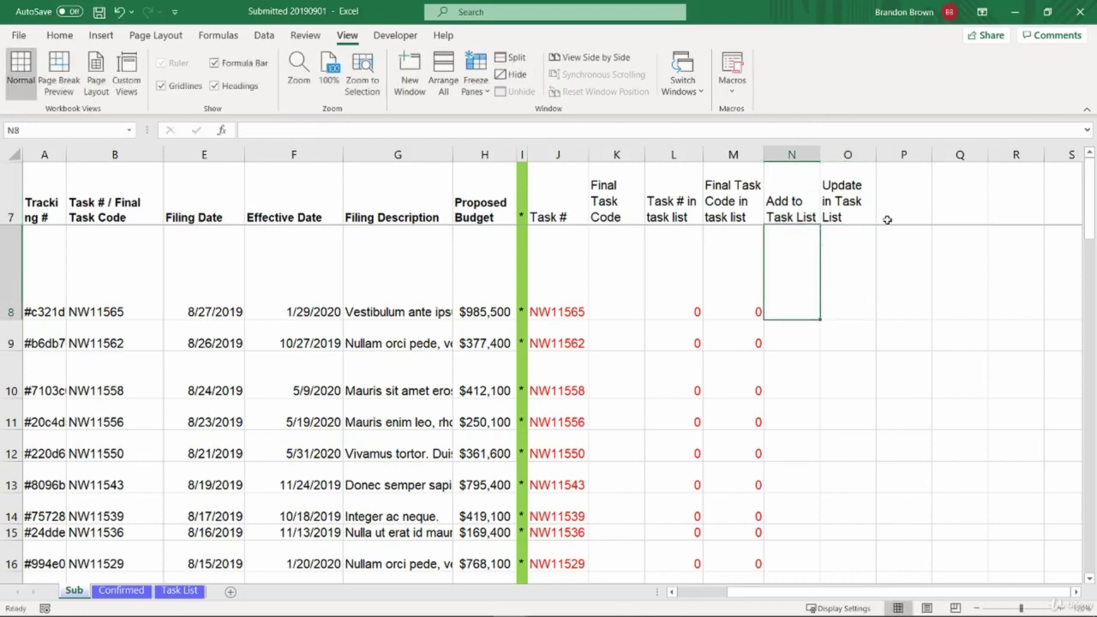
Step: Enter =IF(L8=0,1,0) in N8 to flag task numbers missing from the Task List
type("=if")
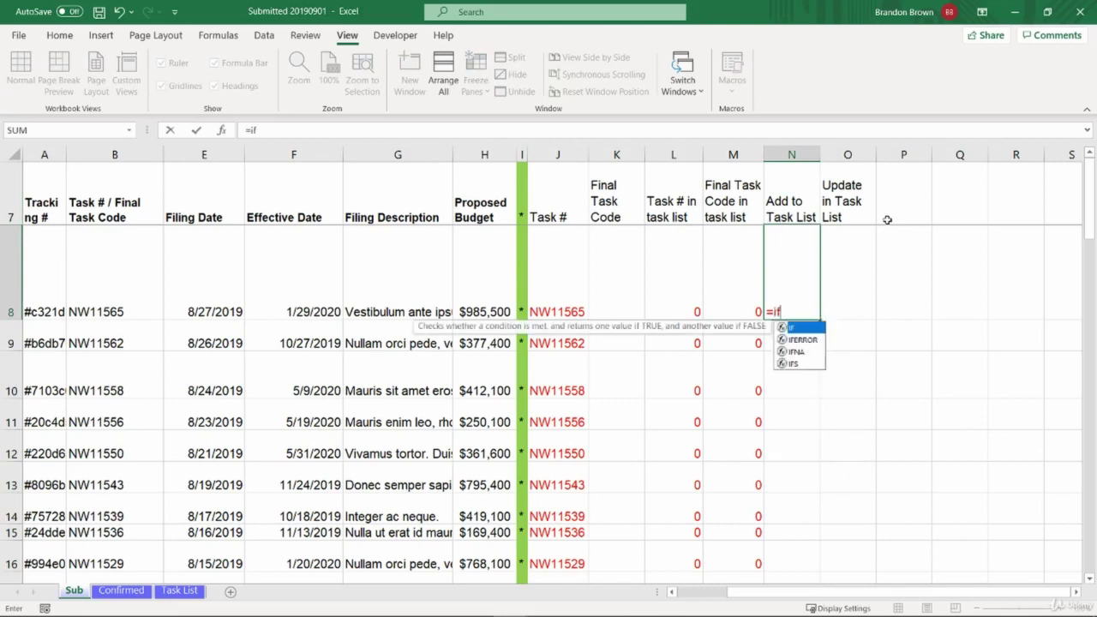
key("Tab")
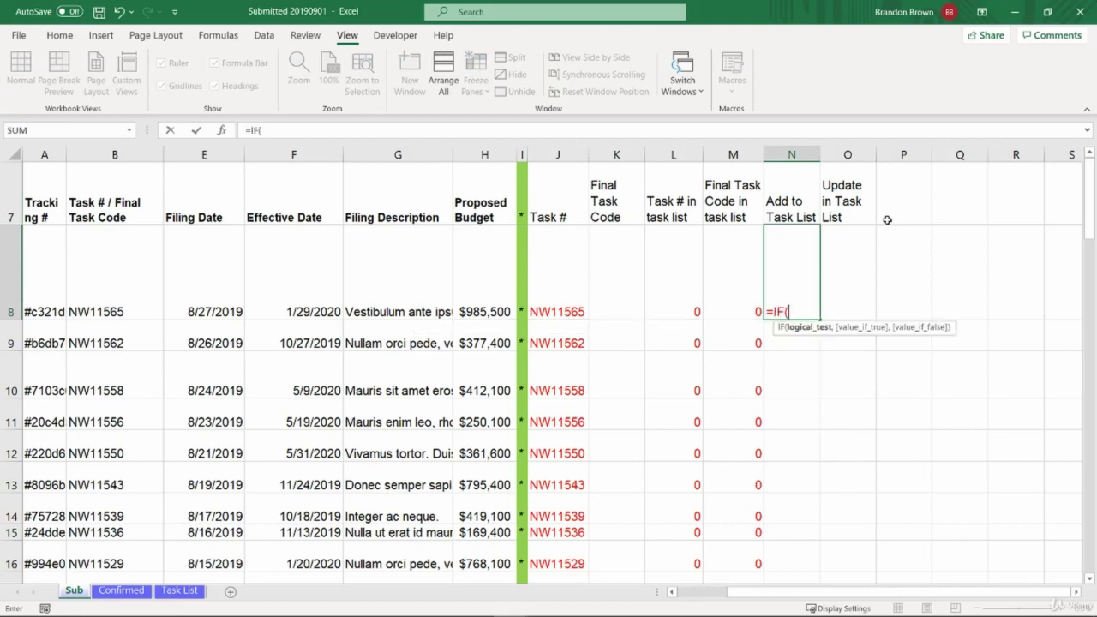
left_click(658, 283)
type("=0")
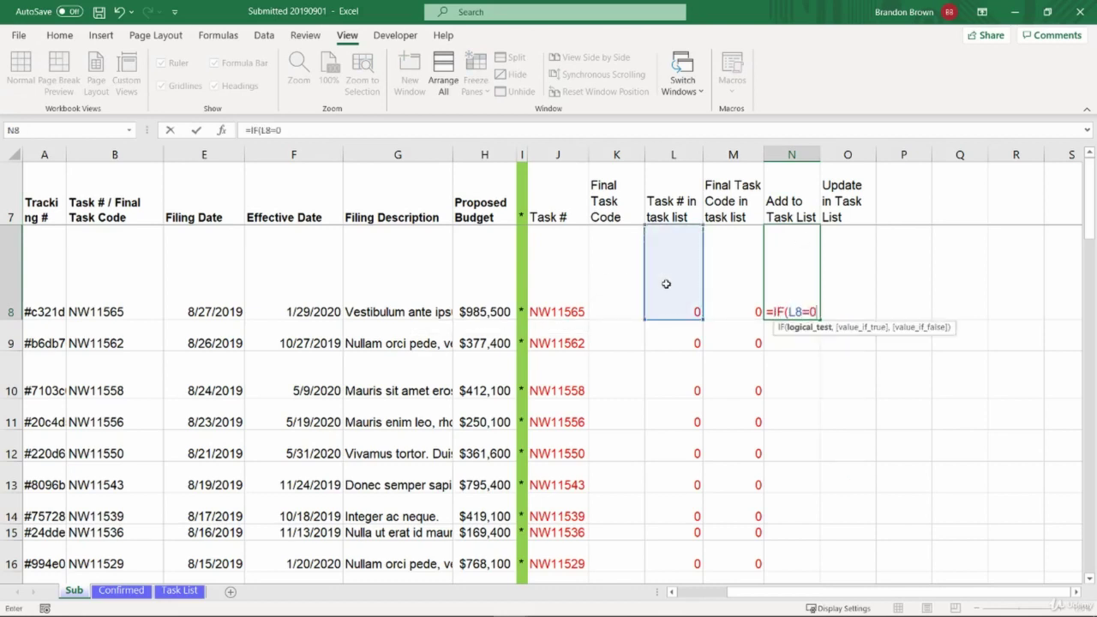
type(",1,0)")
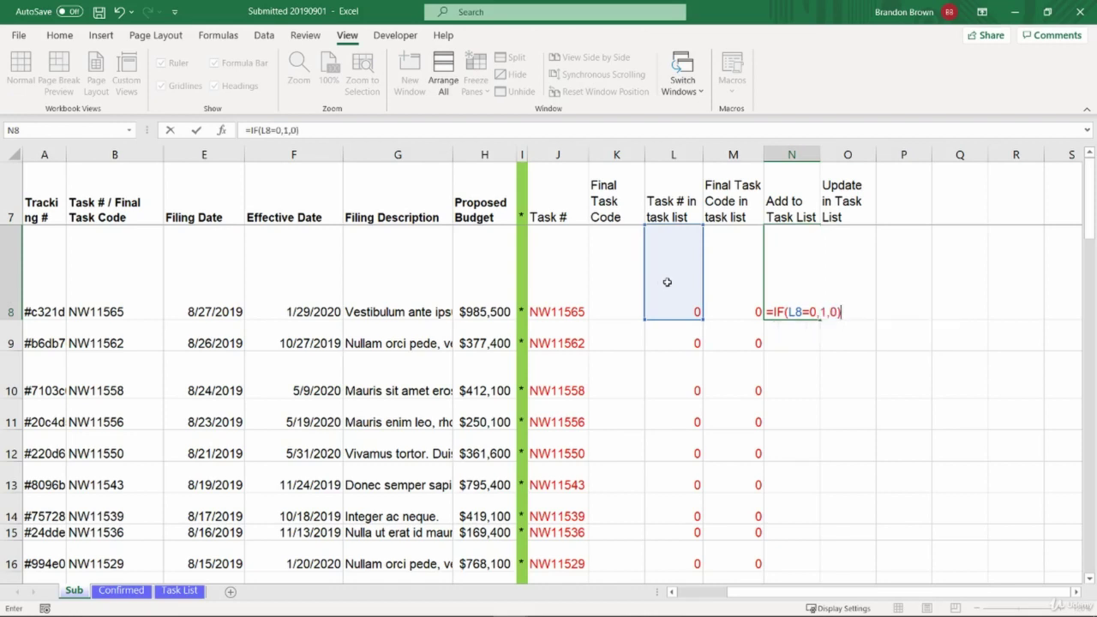
key("Return")
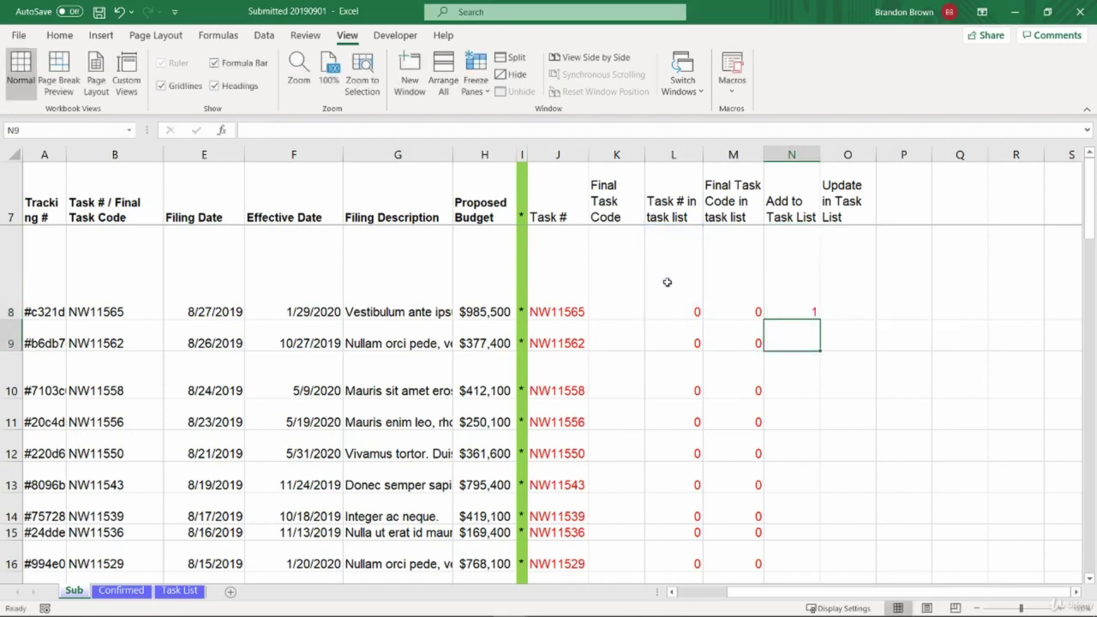
Step: Fill the N8 formula down the Add to Task List column to row 68
key("Up")
key("Left")
key("ctrl+Down")
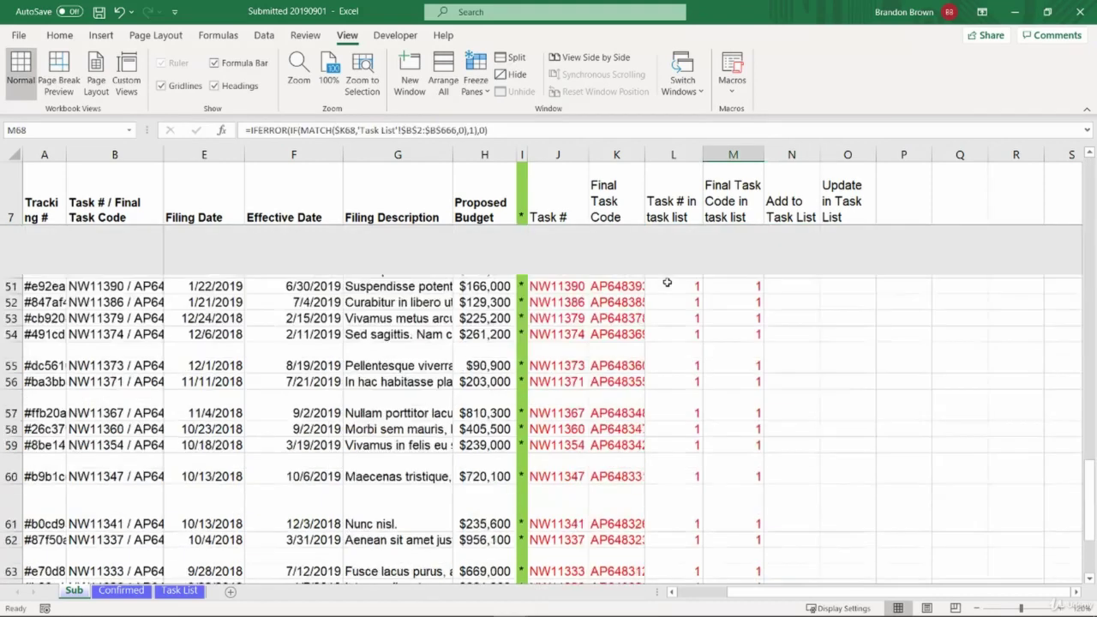
key("Right")
key("ctrl+shift+Up")
key("ctrl+d")
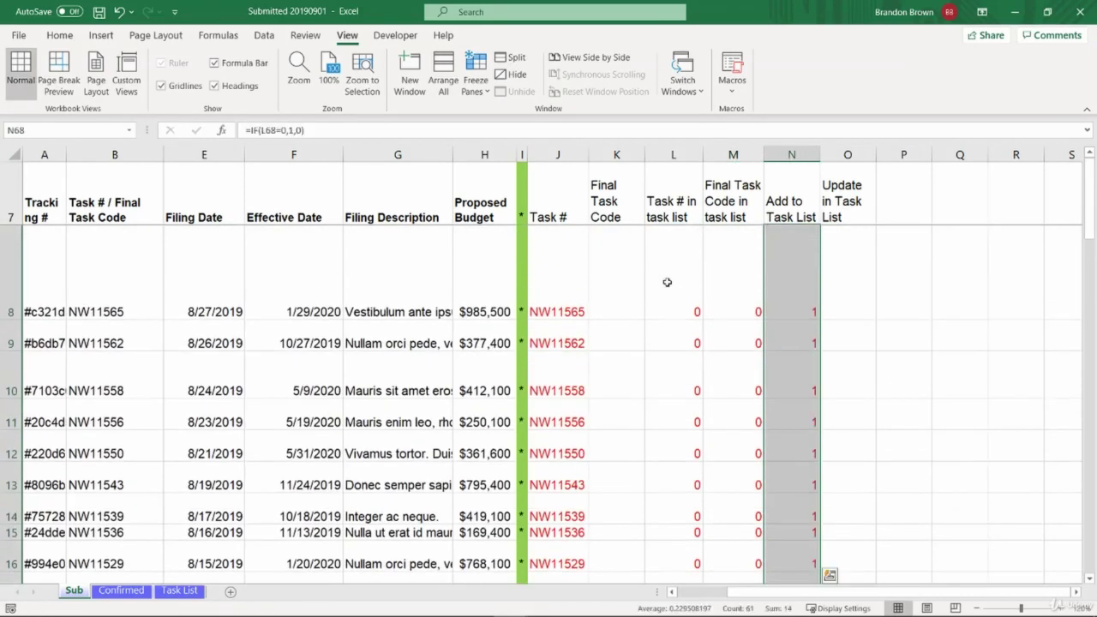
Step: Enter =IF(AND(L8=1,M8=0),1,0) in O8 and fill it down the Update in Task List column
key("ctrl+Up")
key("Right")
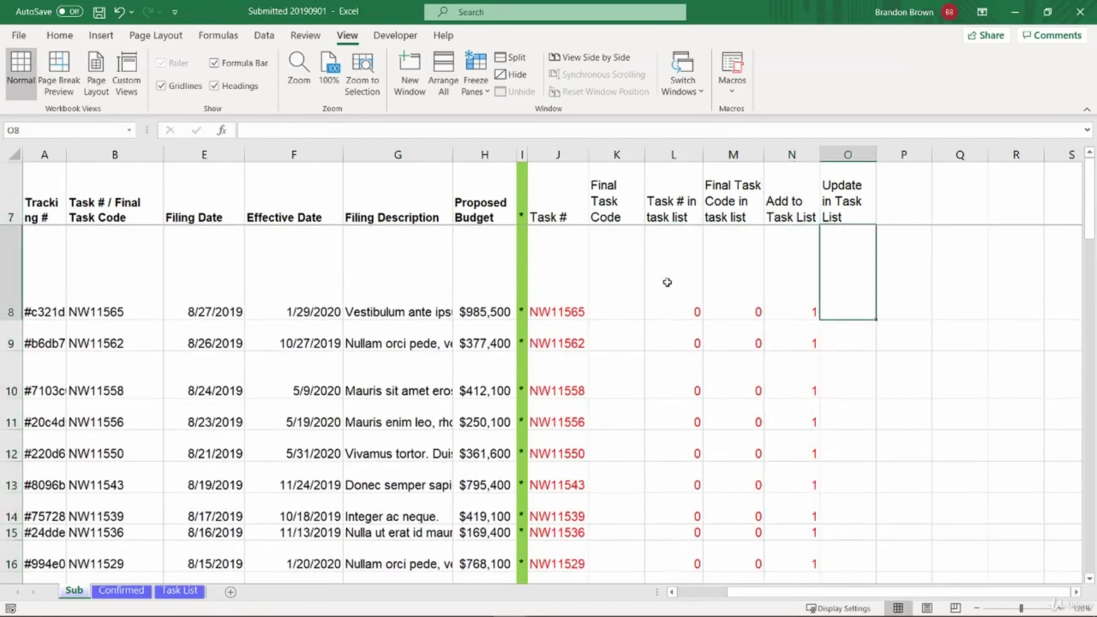
type("=IF(")
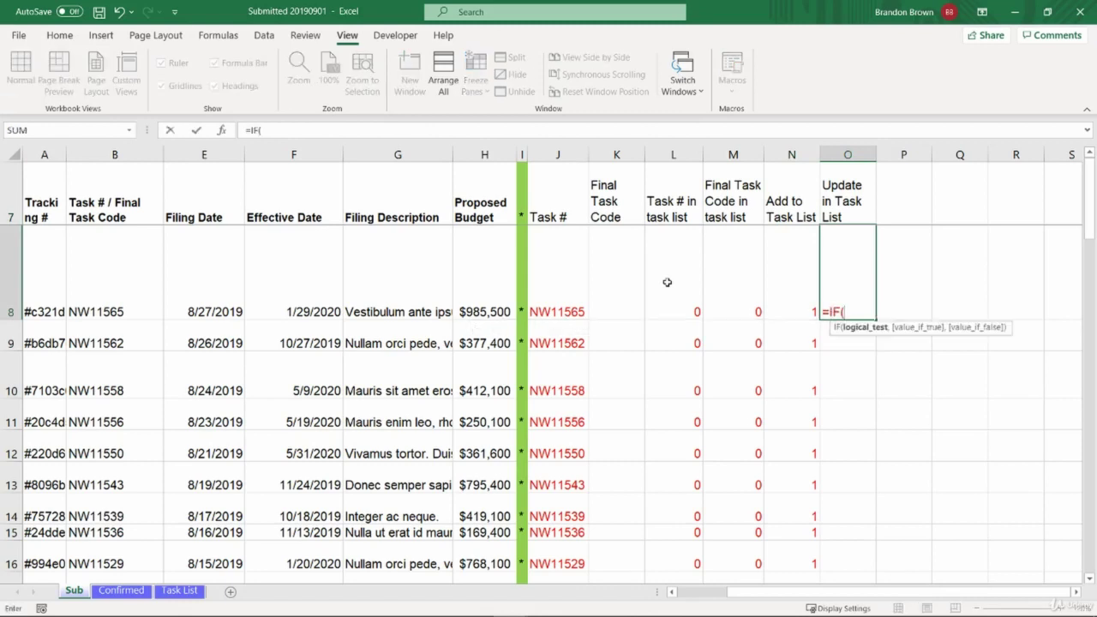
type("and")
key("Tab")
key("Left")
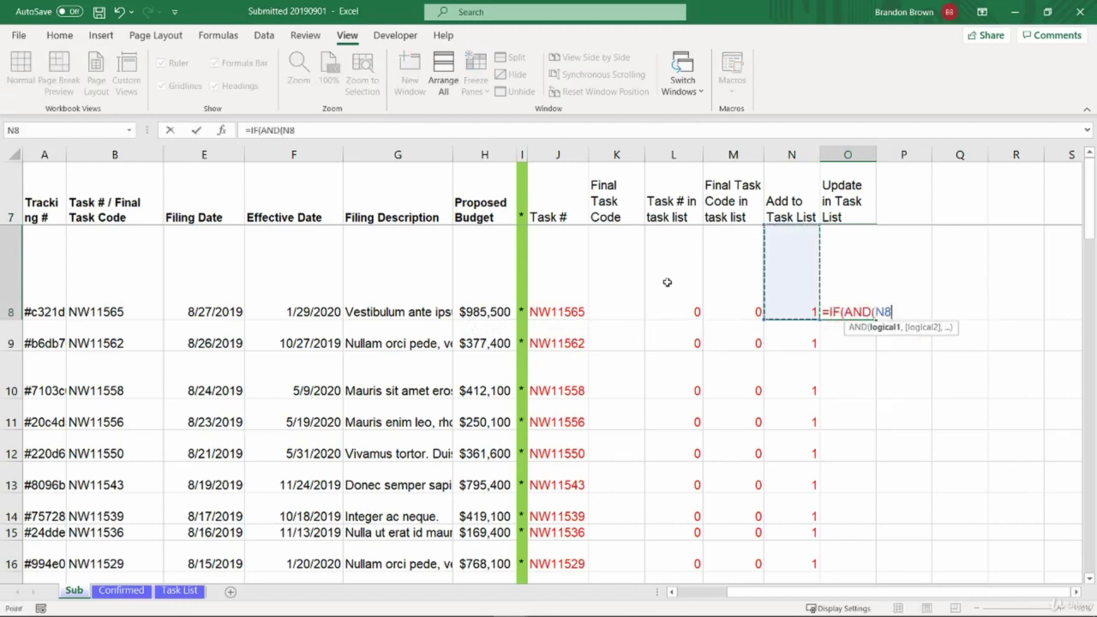
key("Left")
key("Left")
type("= ")
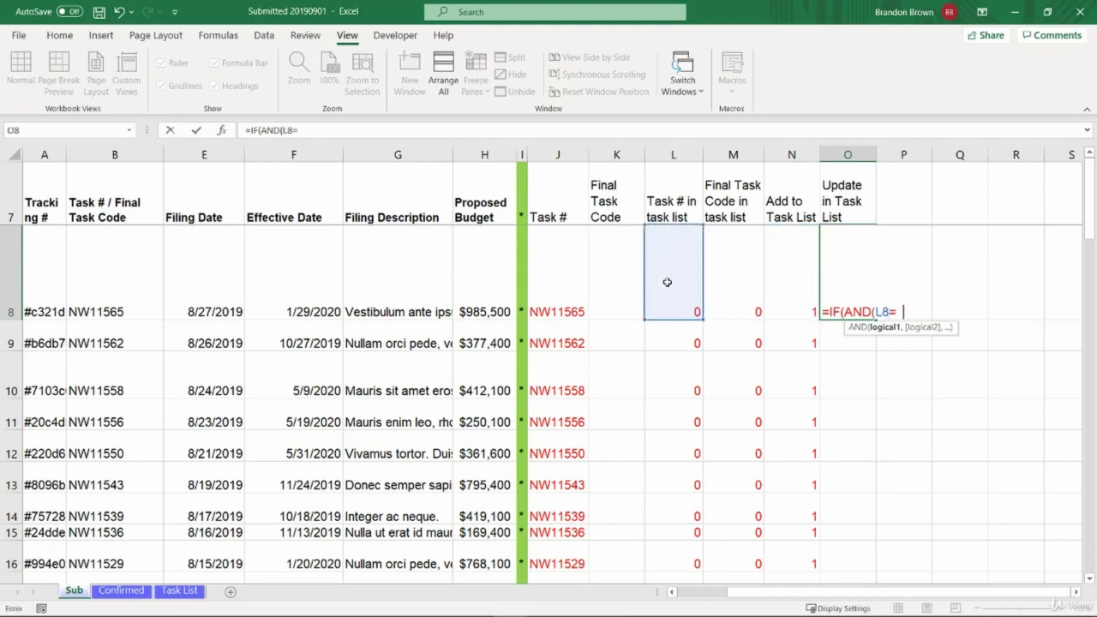
type(",")
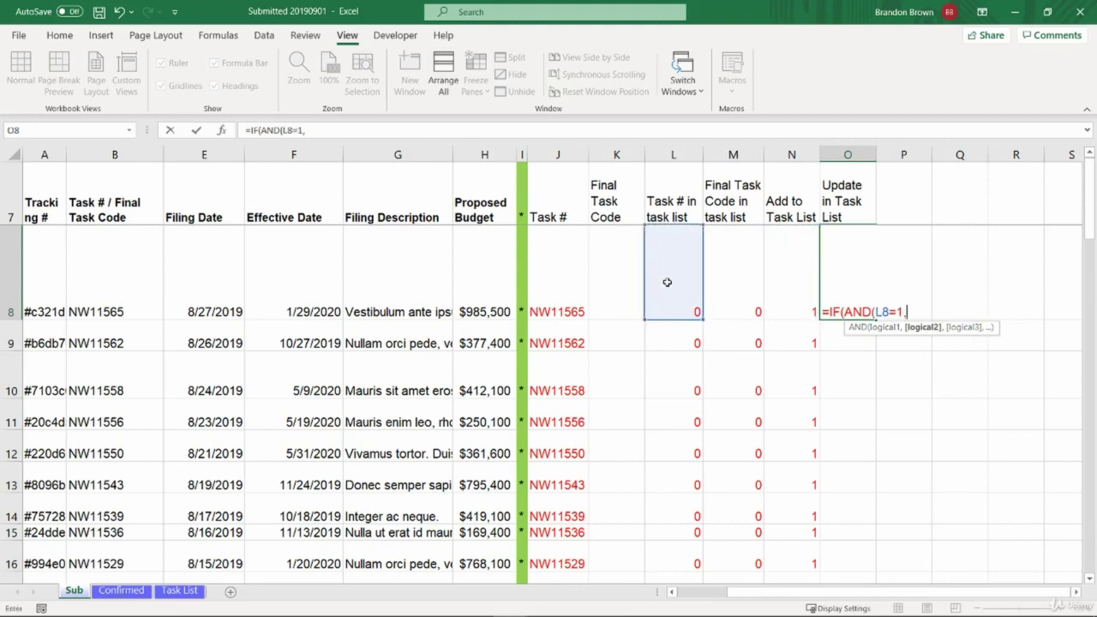
left_click(723, 274)
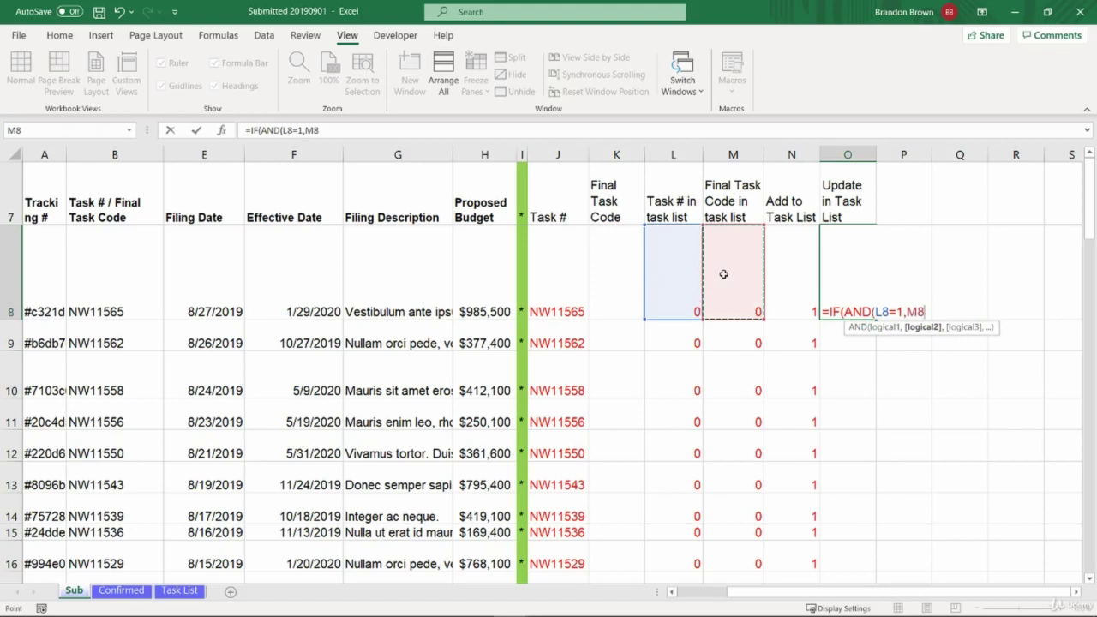
type("=0")
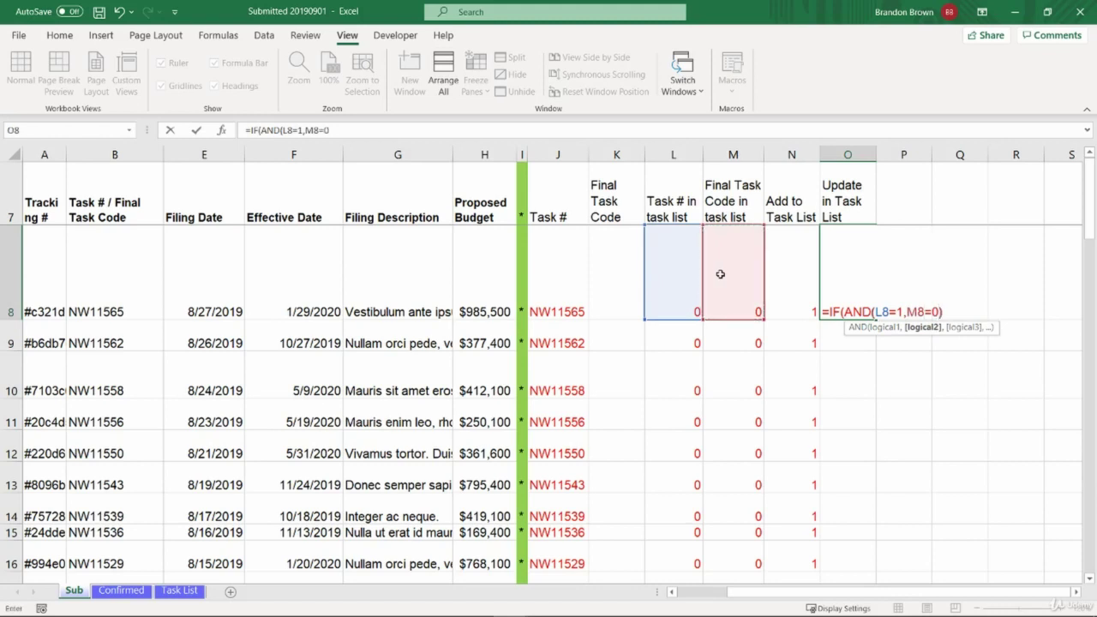
type("),1, 0)")
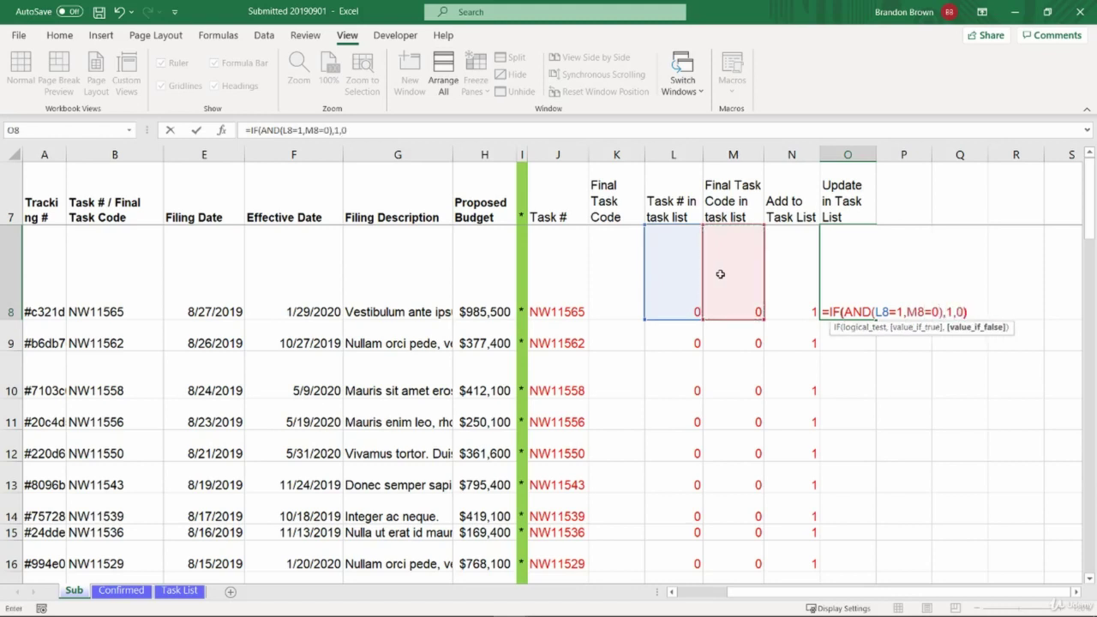
key("Down")
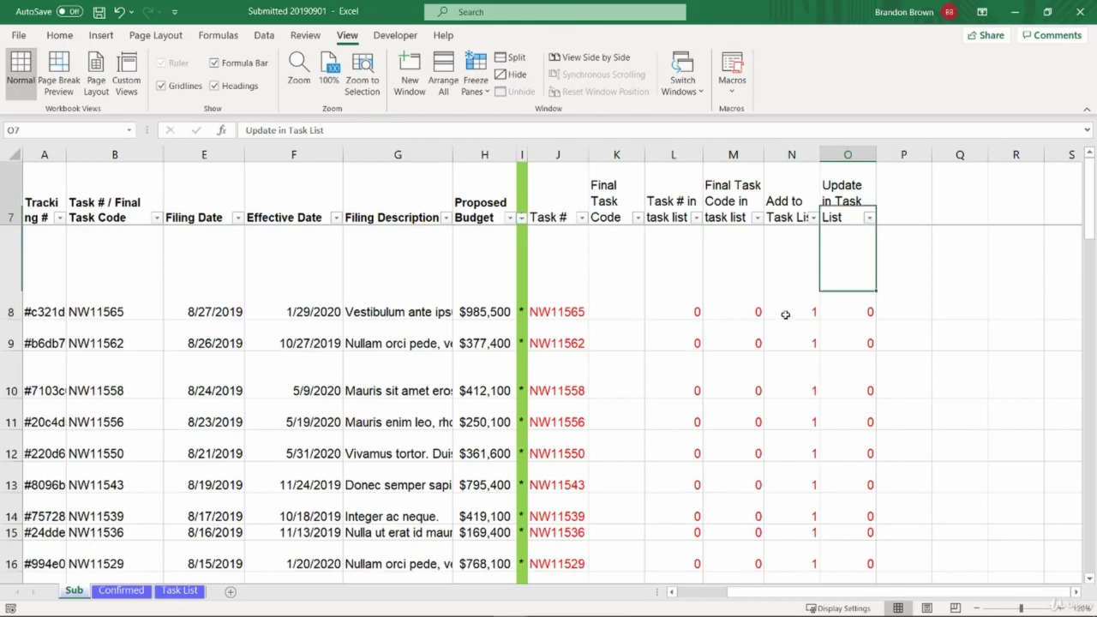
Step: Filter the Update in Task List column to show only rows flagged 1
key("Up")
key("alt+Down")
key("e")
key("Down")
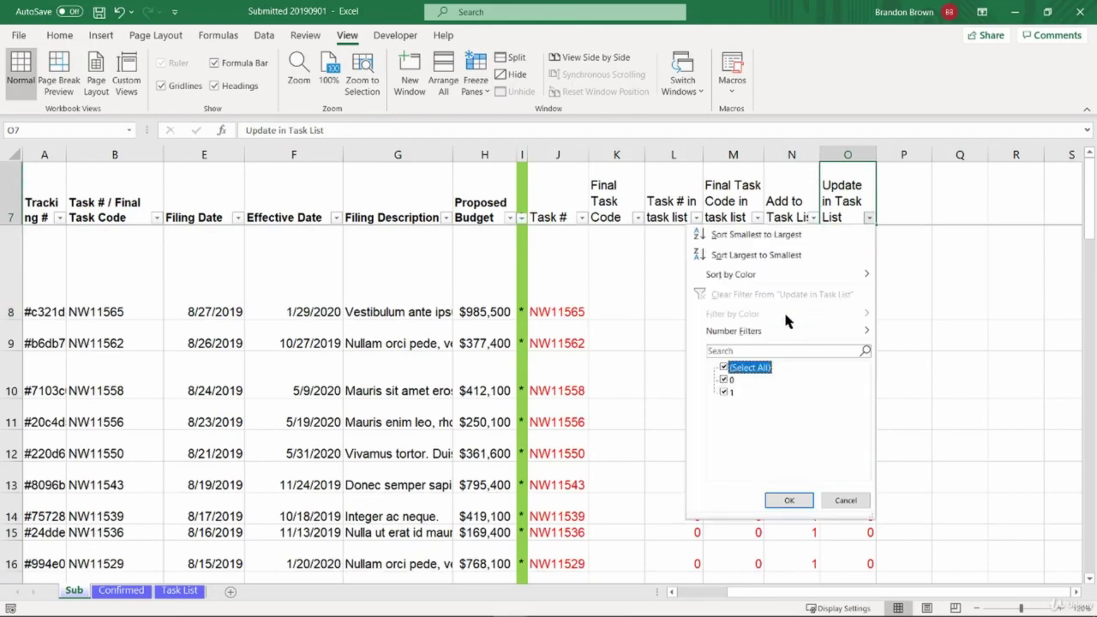
key("Down")
key("space")
key("Return")
key("Down")
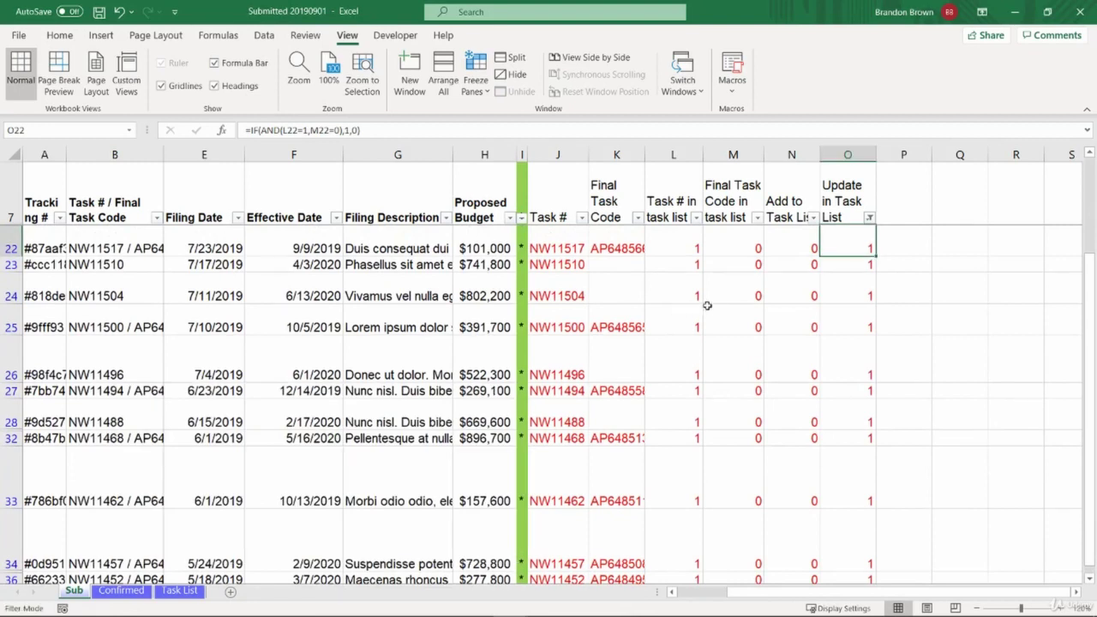
Step: Inspect the Final Task Code match formula in M23 and clear the column filter
left_click(749, 253)
left_click(751, 264)
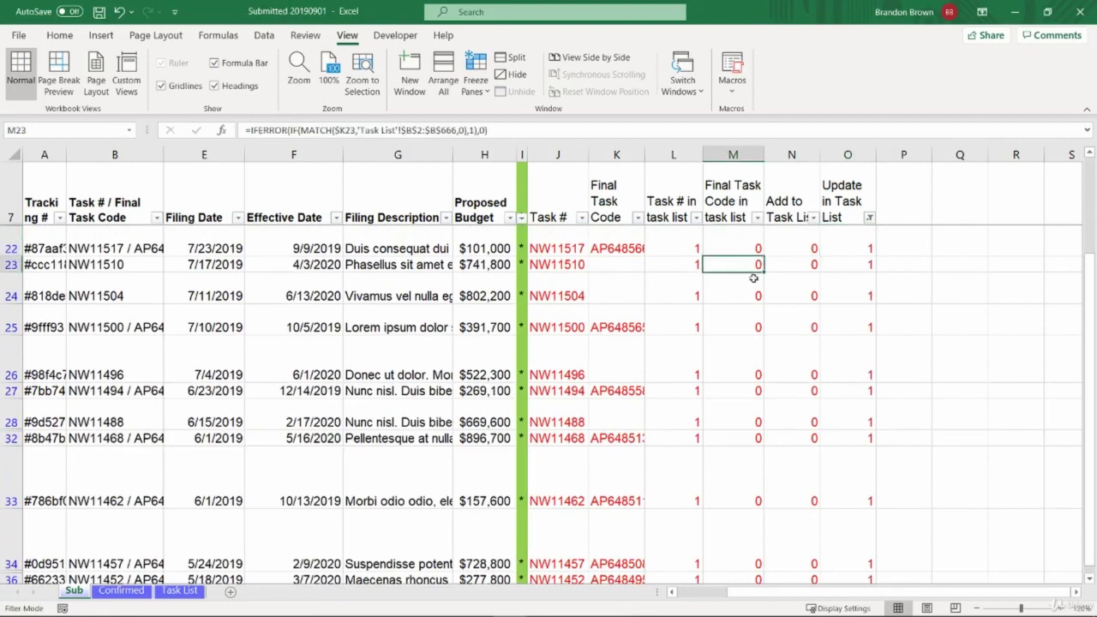
key("F2")
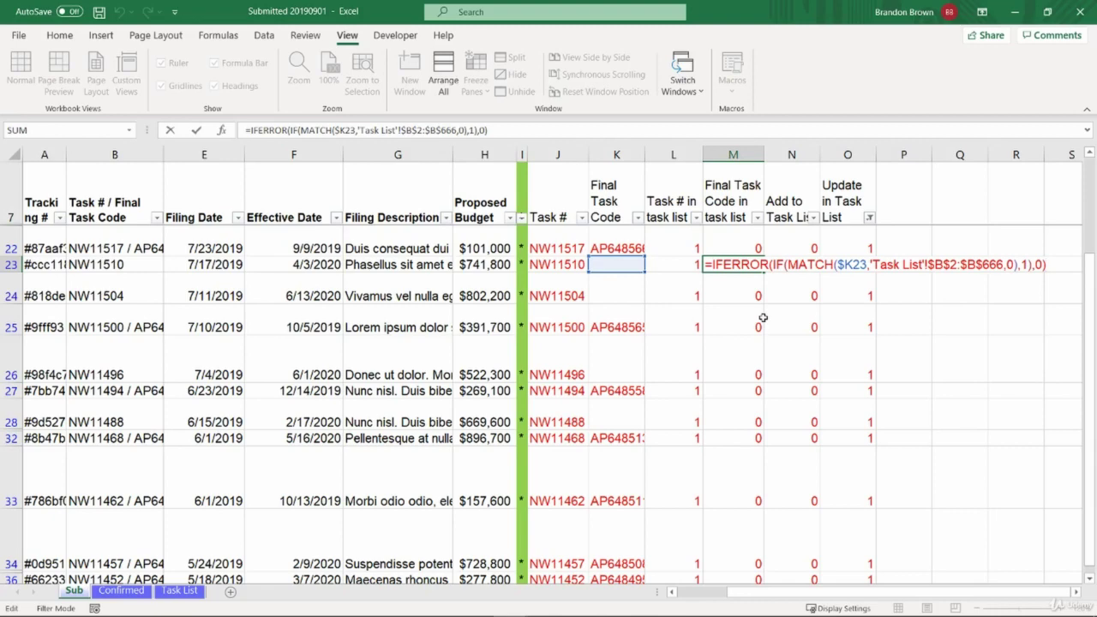
key("Escape")
key("alt+a")
key("c")
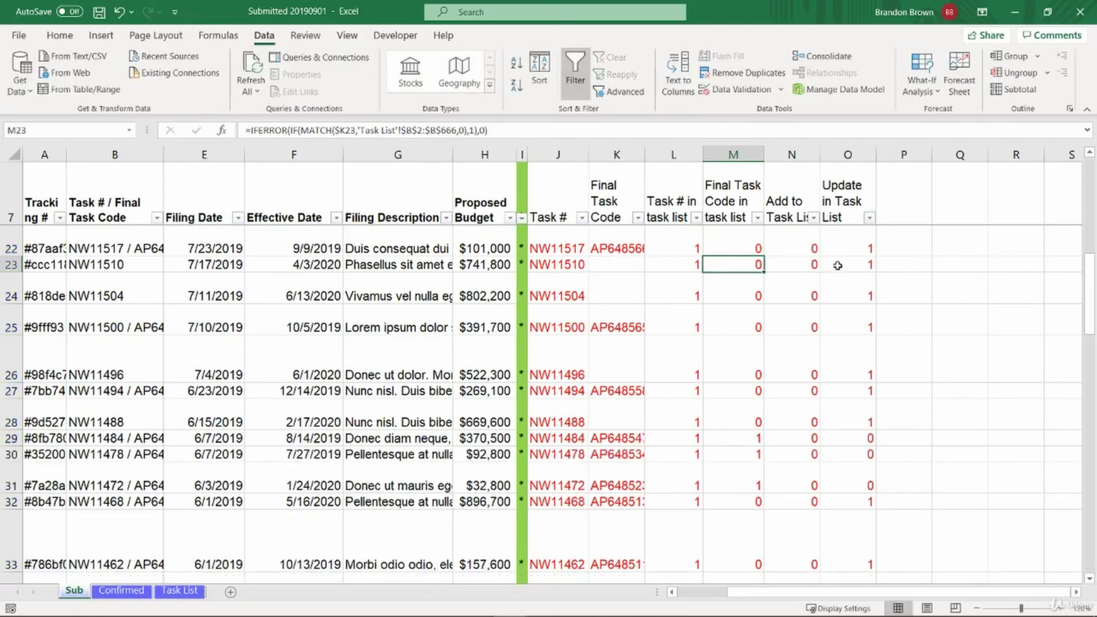
Step: Review the Update in Task List formula in O8 and the Final Task Code cell K8
left_click(851, 245)
key("ctrl+Up")
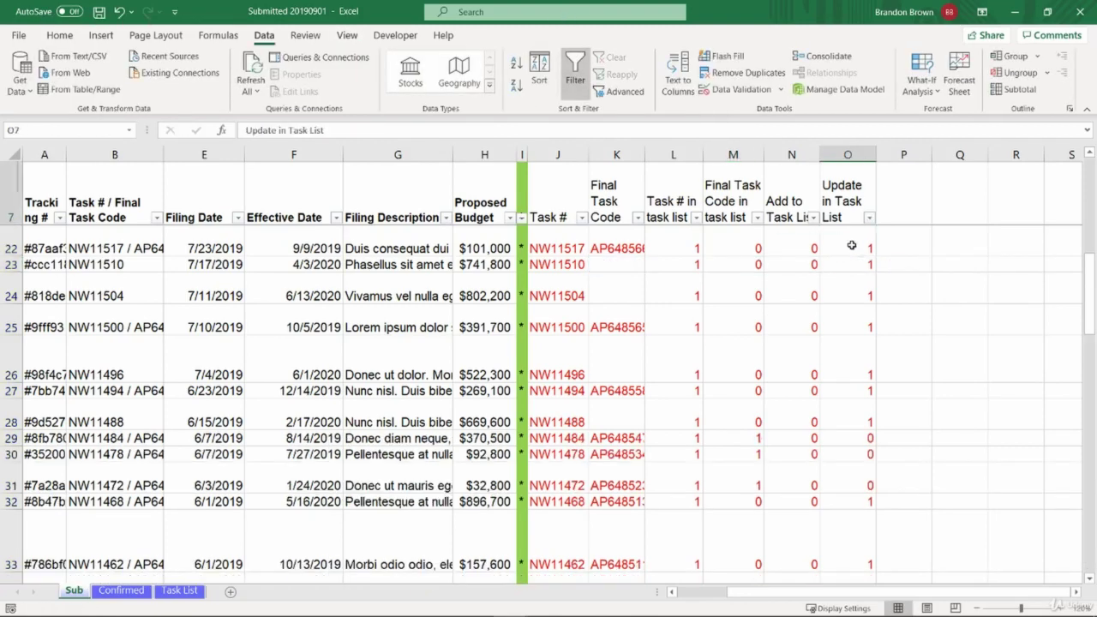
key("Down")
key("F2")
key("Escape")
key("F2")
key("Escape")
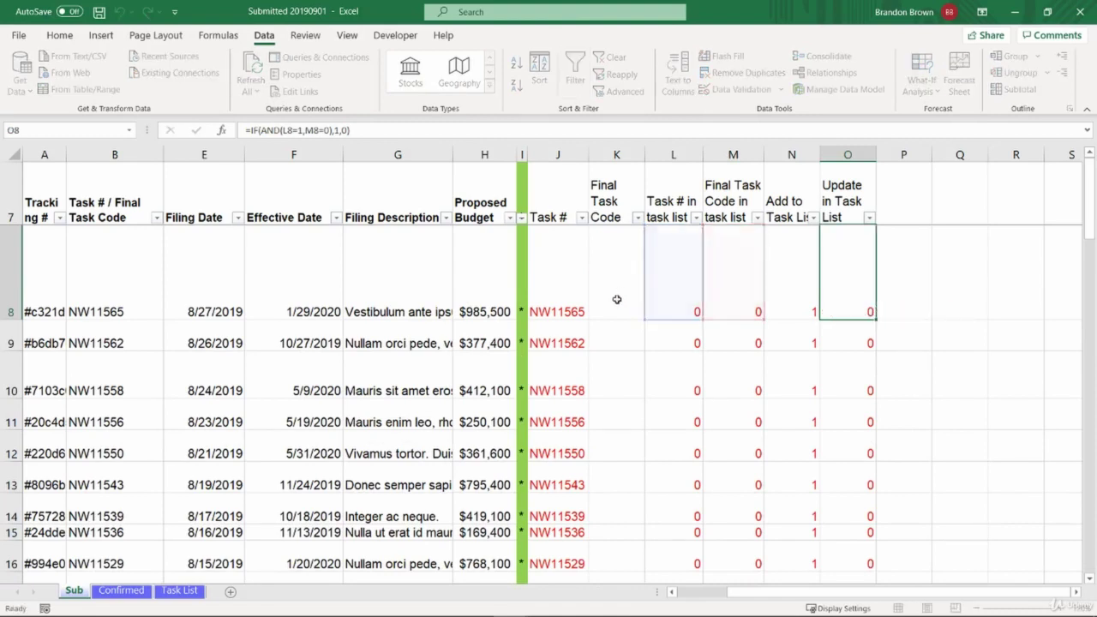
left_click(617, 300)
key("F2")
key("Escape")
Step: Add the condition K8<>"" to the AND test in O8 and fill the formula down to row 68
left_click(861, 285)
key("F2")
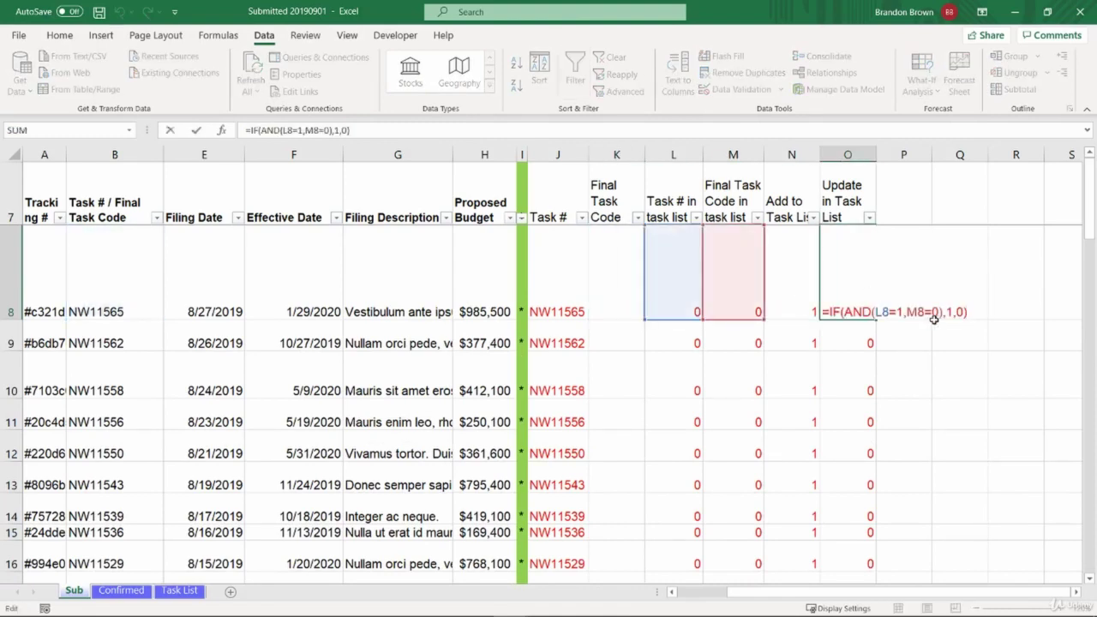
left_click(939, 314)
type(",")
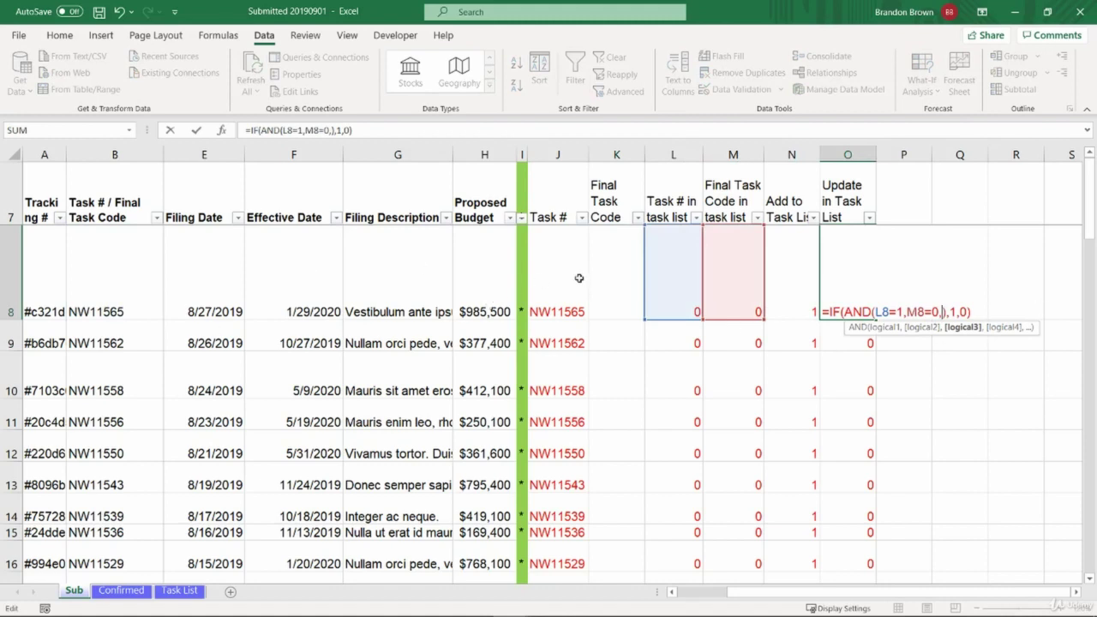
left_click(620, 283)
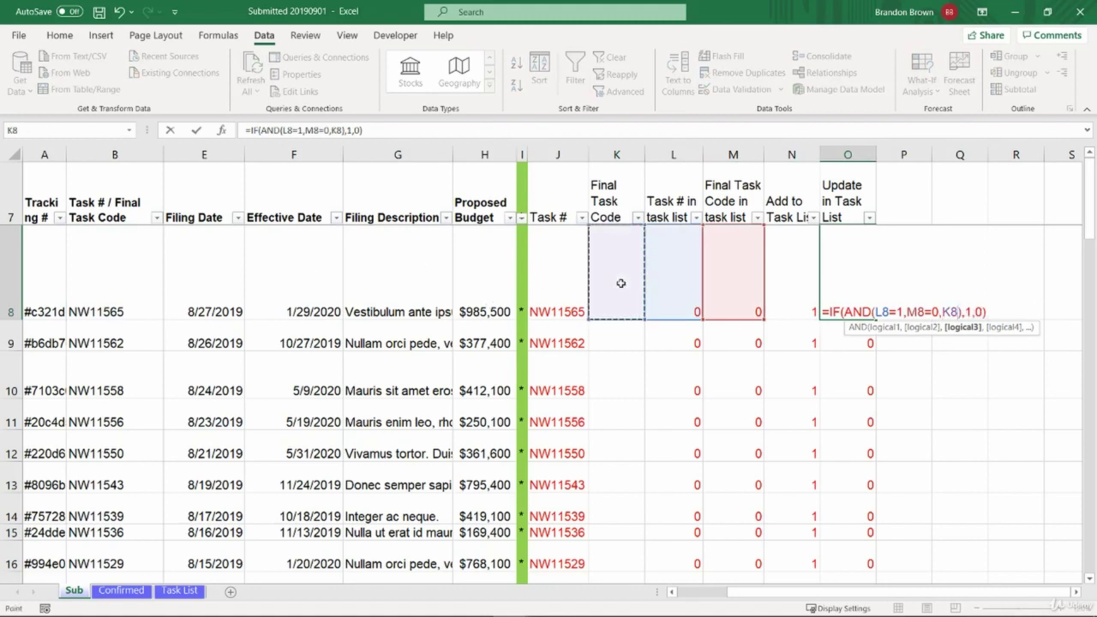
type("<>\"\"")
key("Return")
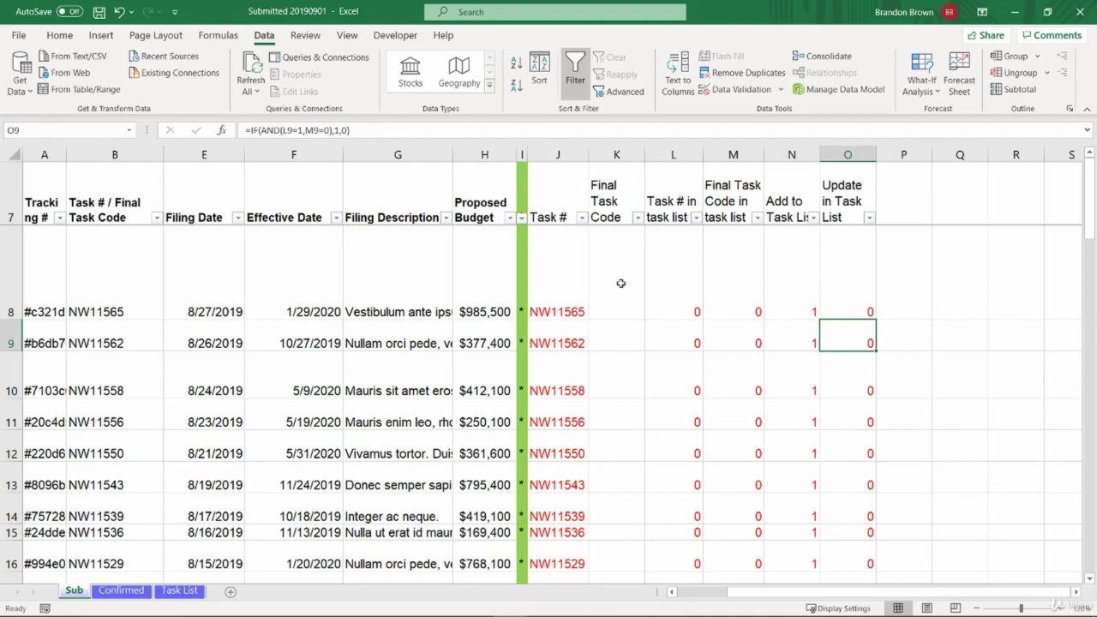
key("Up")
key("ctrl+shift+Down")
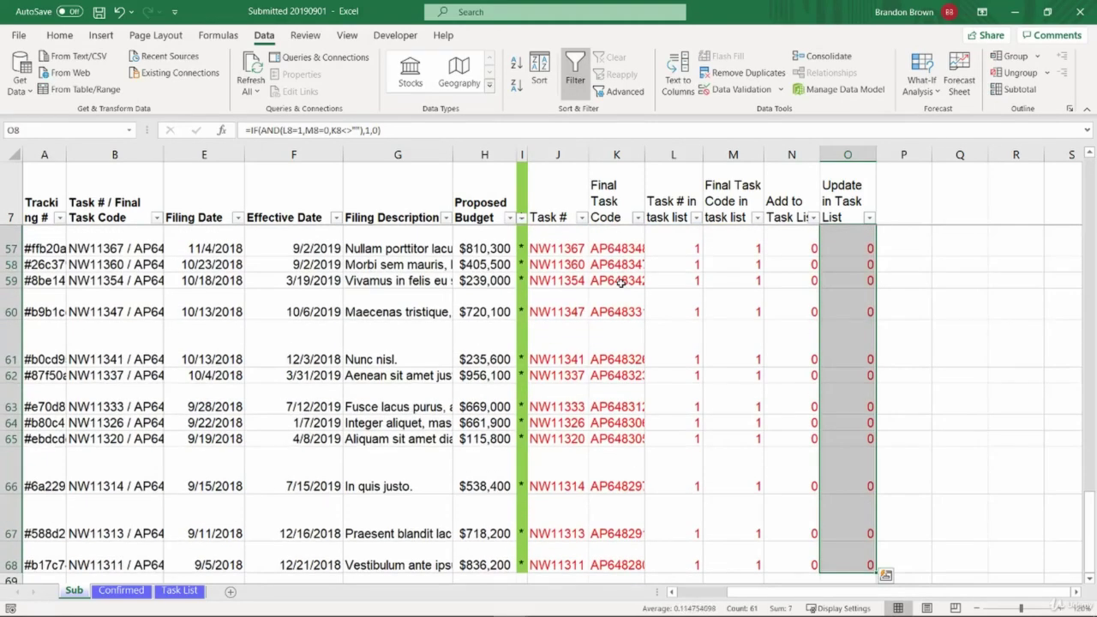
Step: Filter the Update in Task List column to 1 and check the final task codes of the flagged rows
key("ctrl+Up")
key("alt+Down")
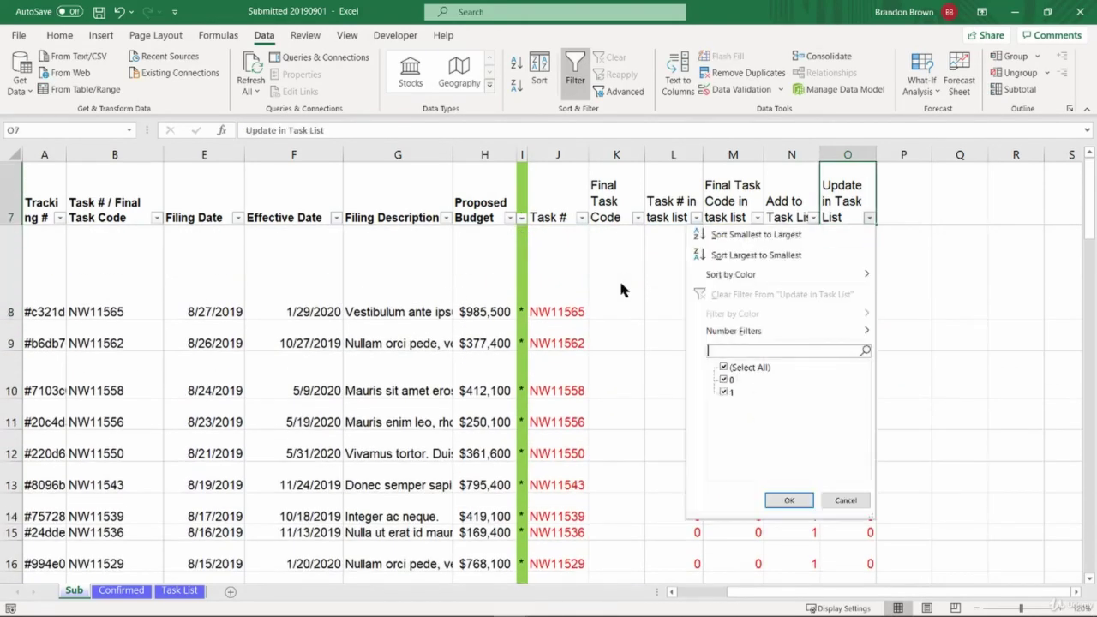
key("Tab")
key("Down")
key("Return")
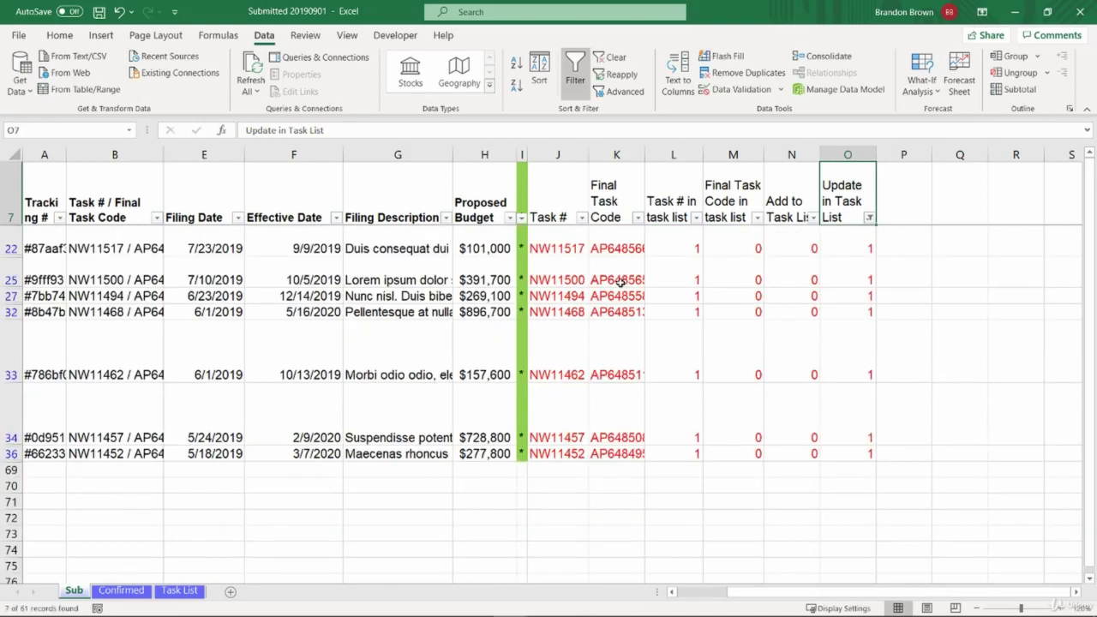
left_click_drag(617, 248, 621, 453)
left_click(784, 295)
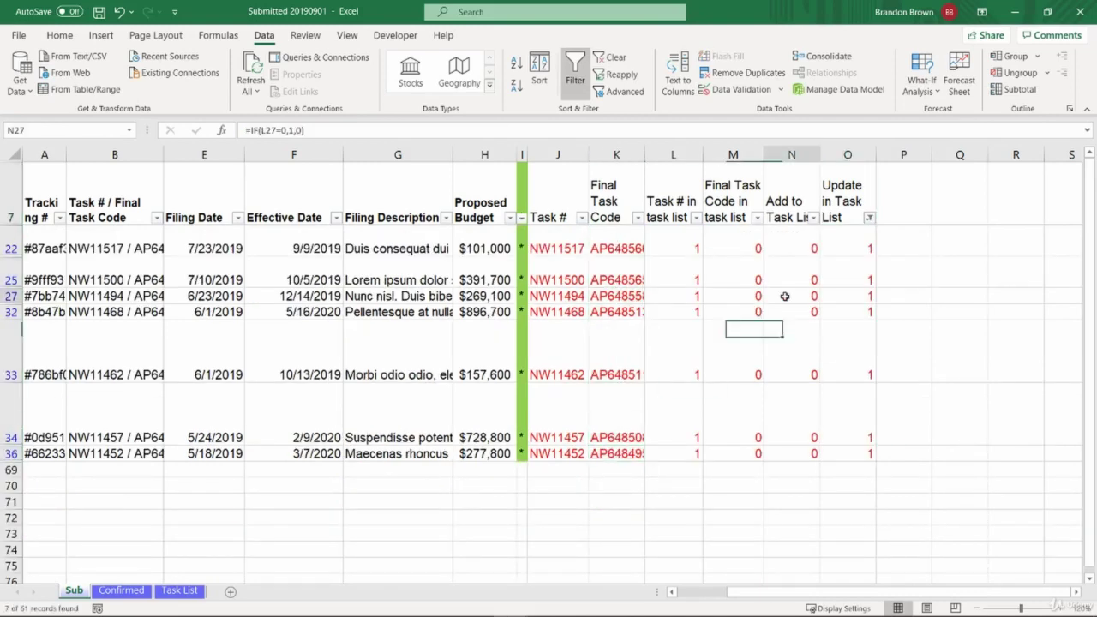
Step: Clear the filter from the Update in Task List column
left_click(842, 248)
key("Up")
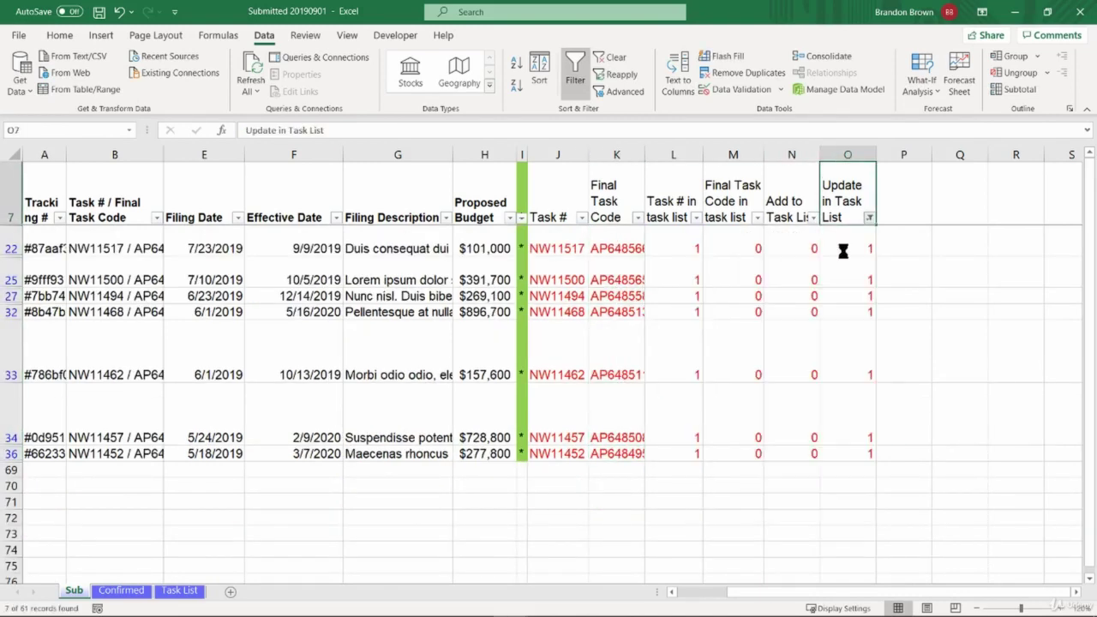
key("alt+Down")
key("c")
Step: Fill the header cells N7:O7 with the standard orange color and save the workbook
key("Down")
key("Up")
key("Left")
key("shift+Right")
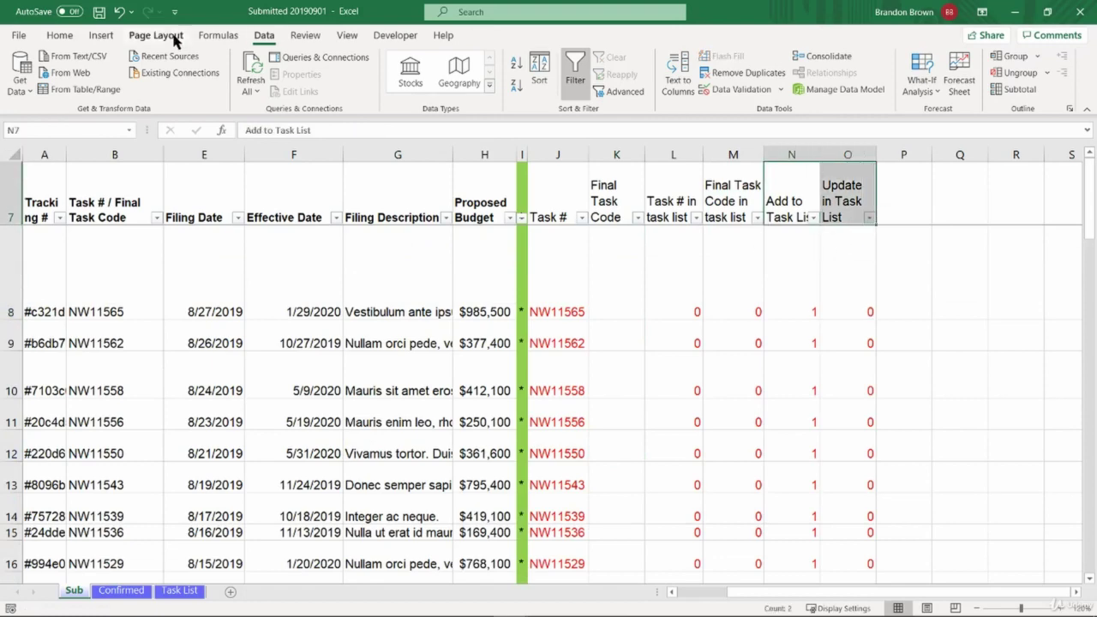
left_click(70, 34)
left_click(239, 86)
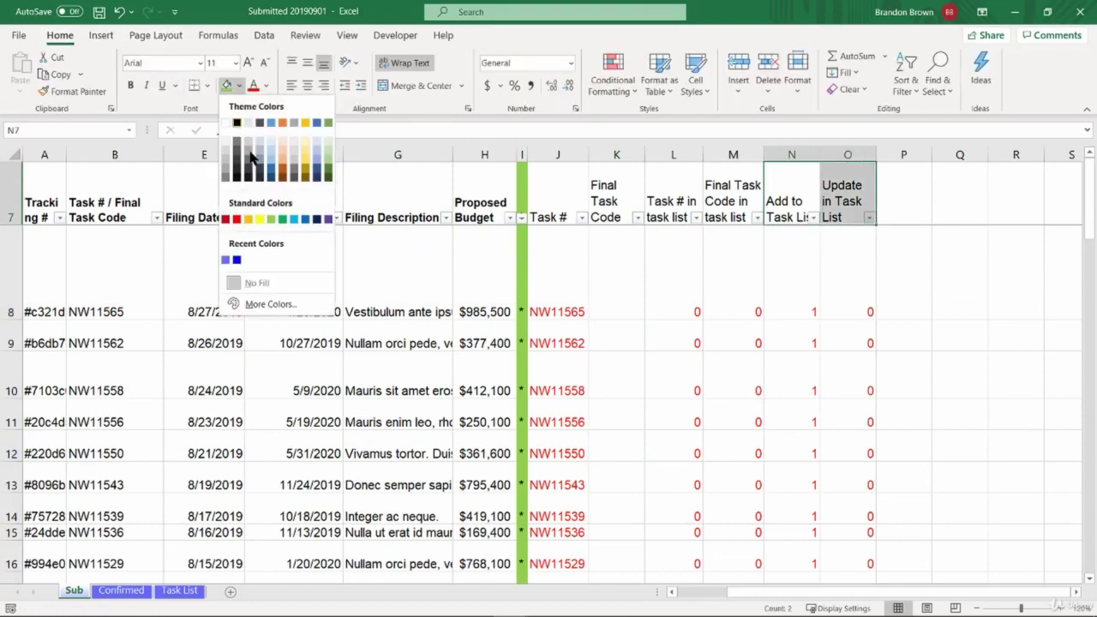
left_click(248, 219)
left_click(775, 274)
key("Up")
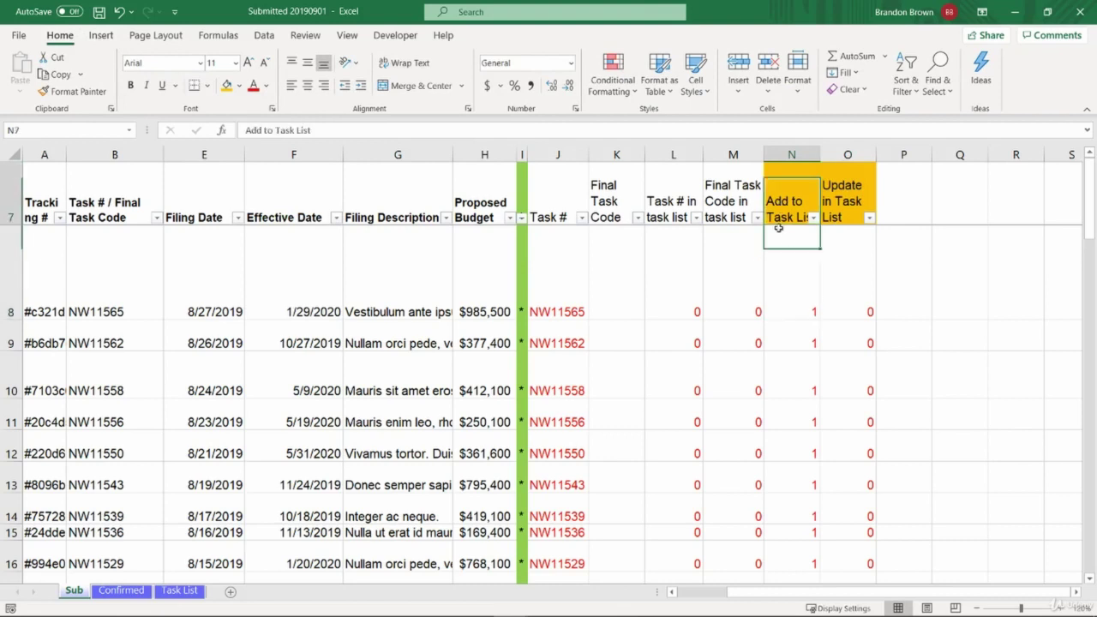
left_click(779, 258)
key("ctrl+s")
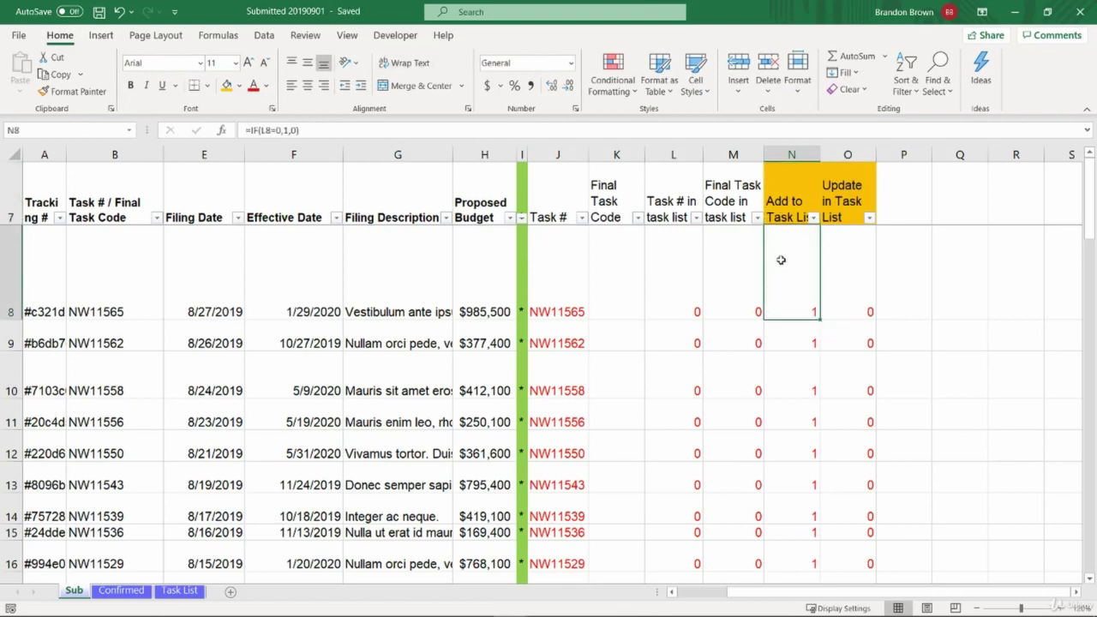
Step: Try filtering the Add to Task List column to rows flagged 1 and restore all rows
left_click(813, 217)
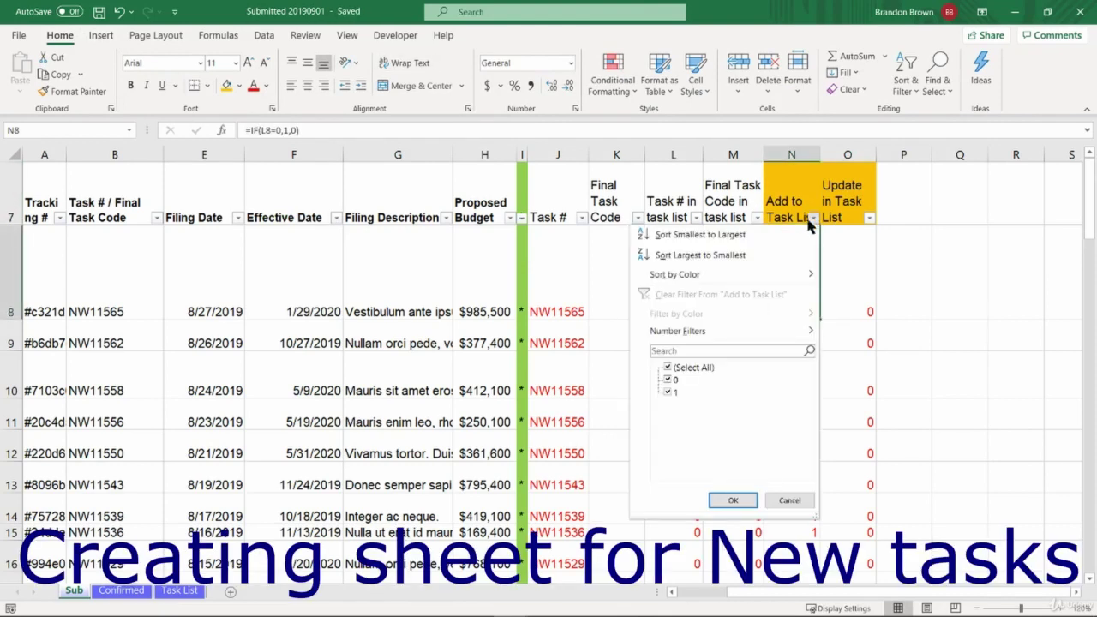
left_click(667, 379)
left_click(732, 501)
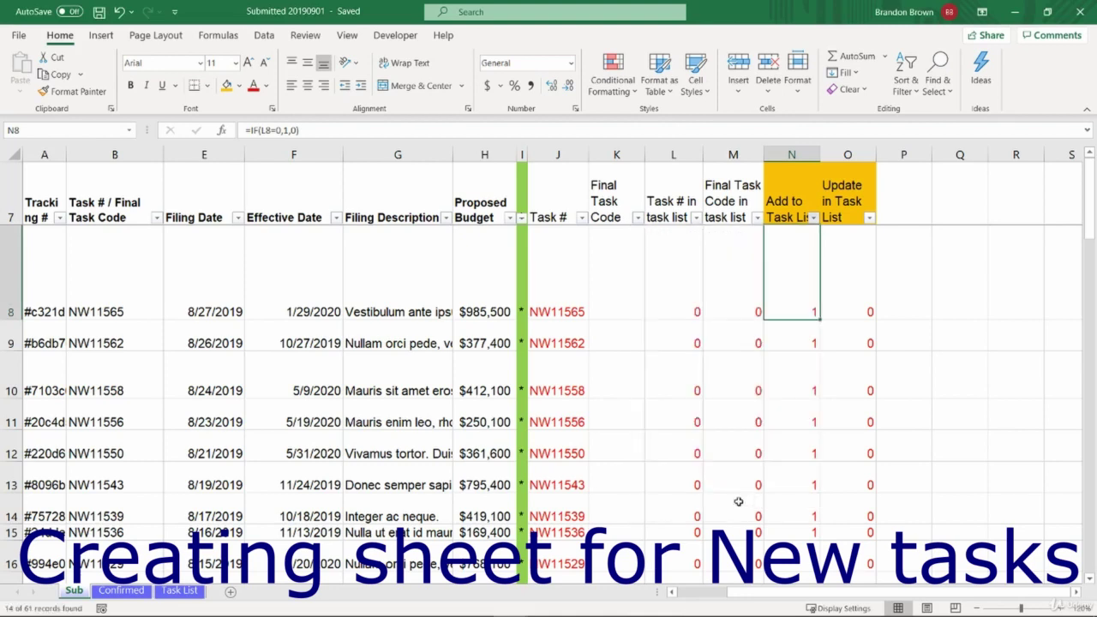
left_click(848, 226)
left_click(813, 218)
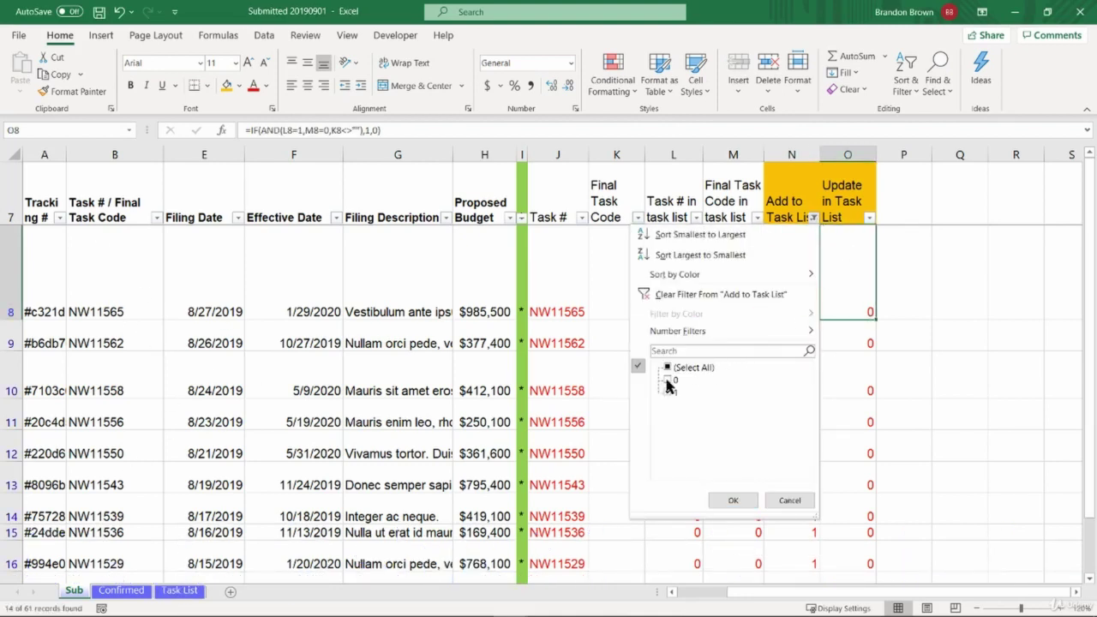
left_click(733, 500)
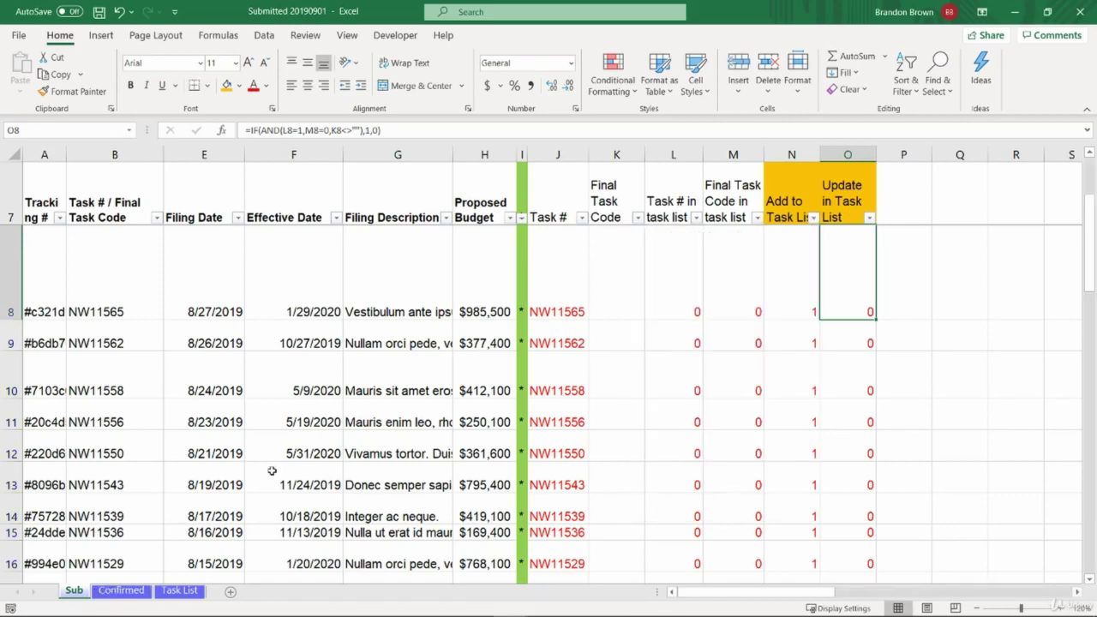
Step: Insert a new worksheet before the Sub sheet and name it New
key("shift+F11")
key("alt+h")
type("or")
type("New")
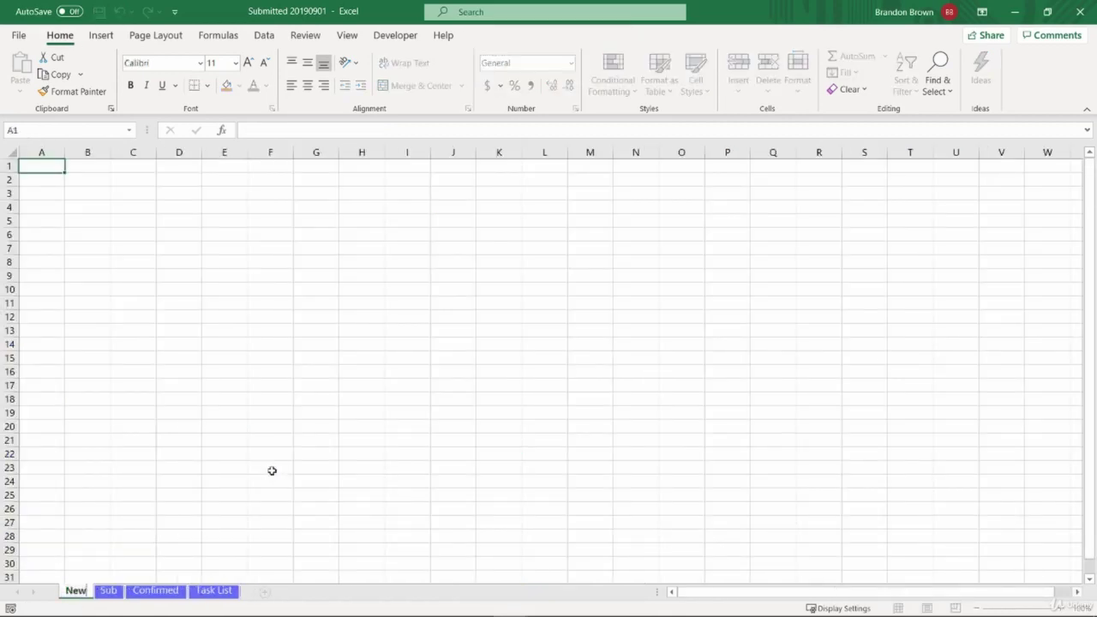
key("Return")
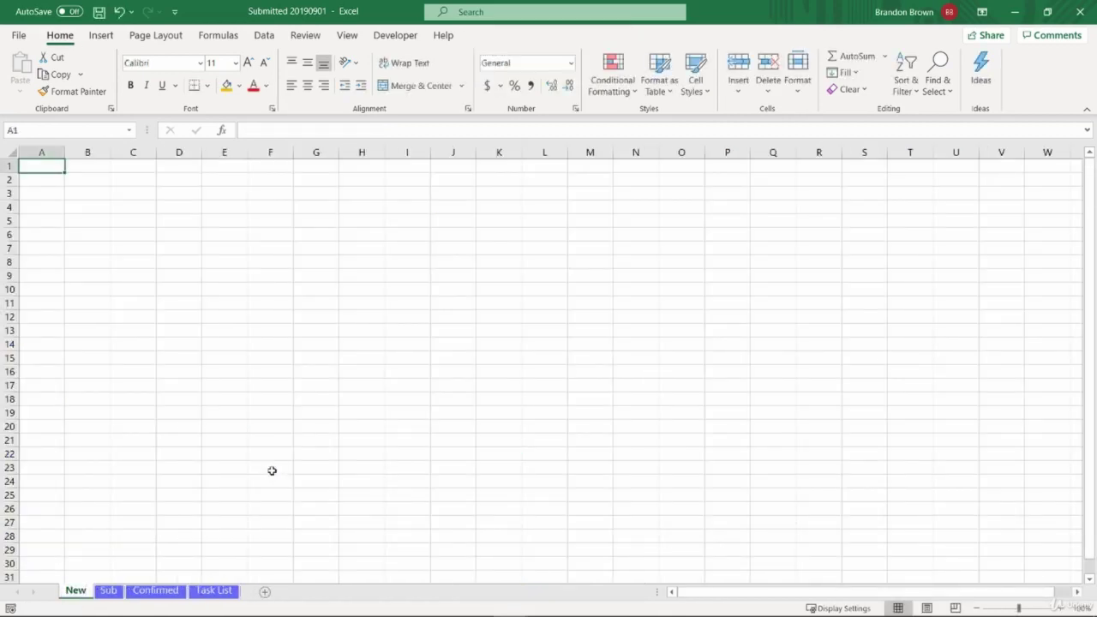
Step: Compare the Sub sheet's submission columns B to H with the column layout of the Task List sheet
left_click(108, 590)
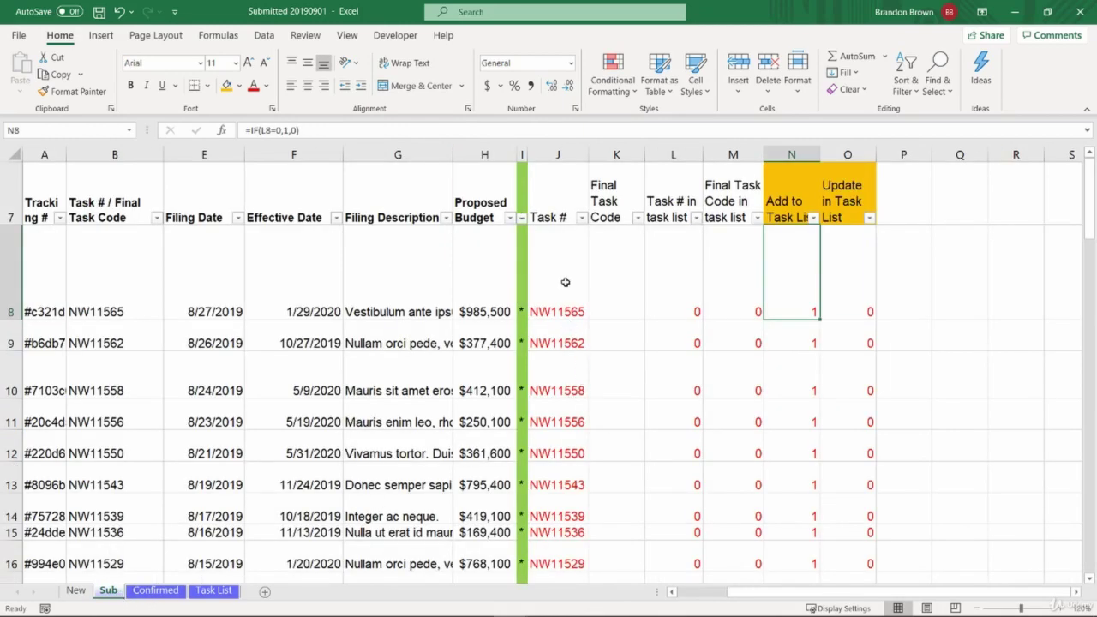
left_click_drag(600, 282, 609, 472)
left_click(599, 477)
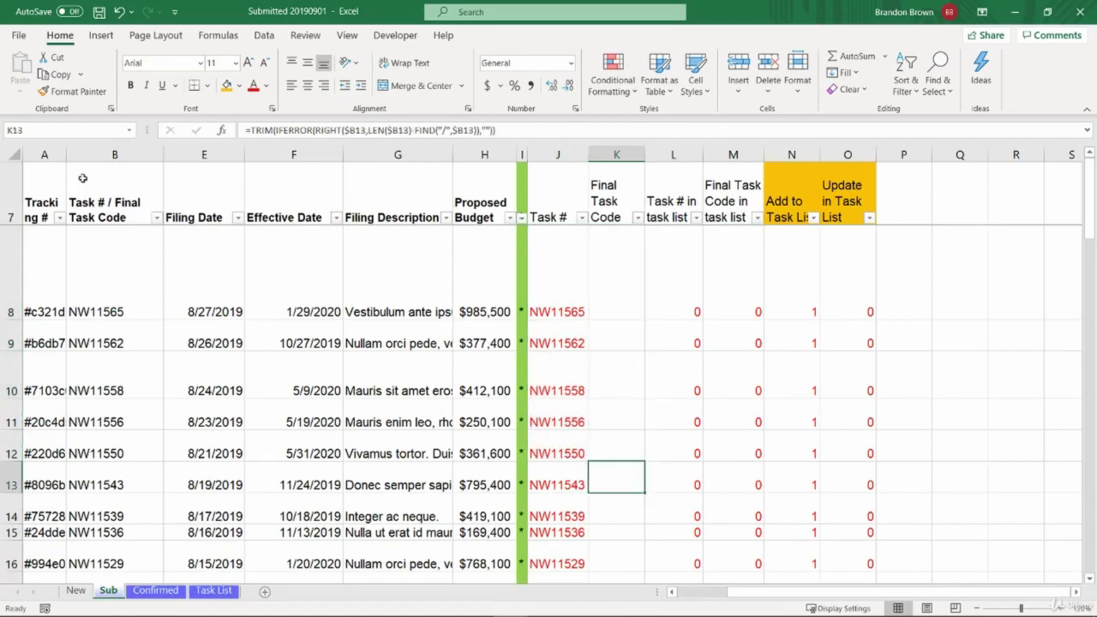
left_click_drag(110, 208, 847, 447)
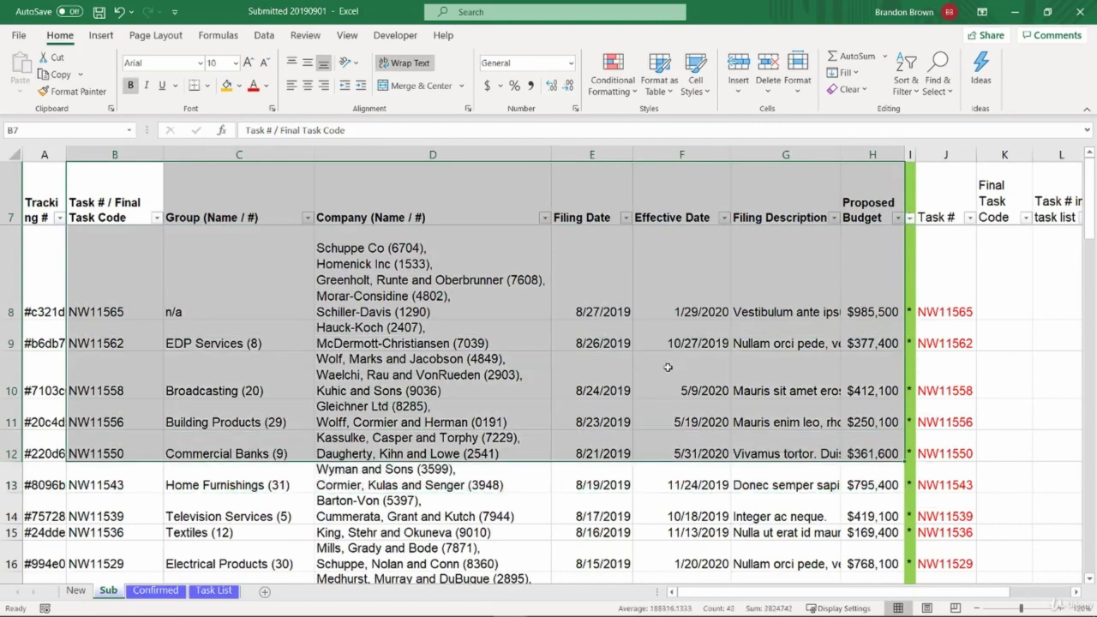
left_click(214, 591)
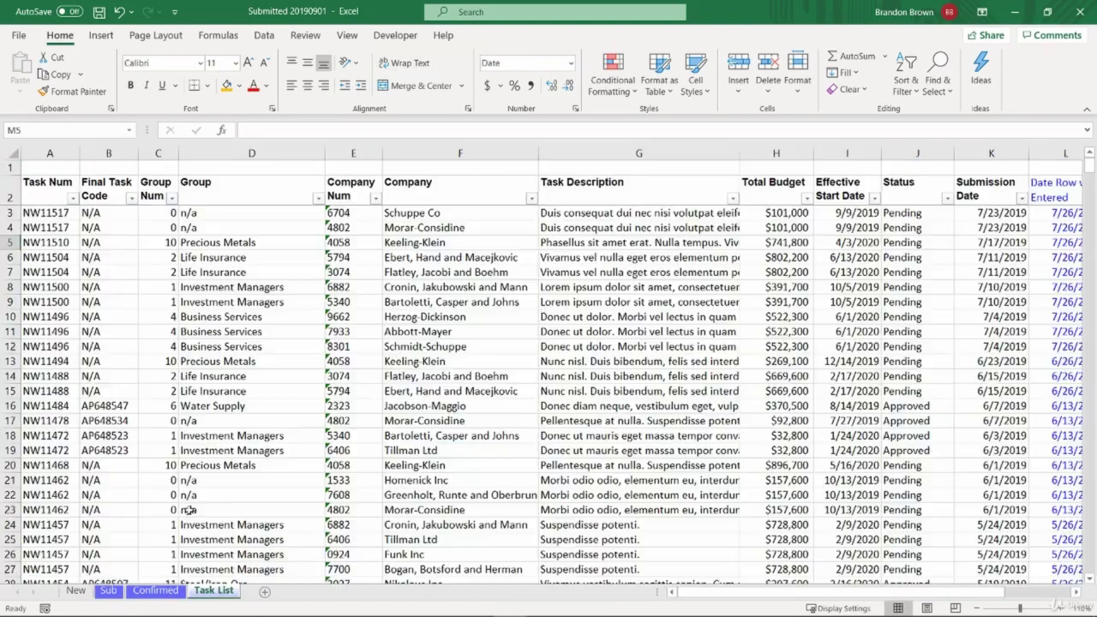
left_click(108, 591)
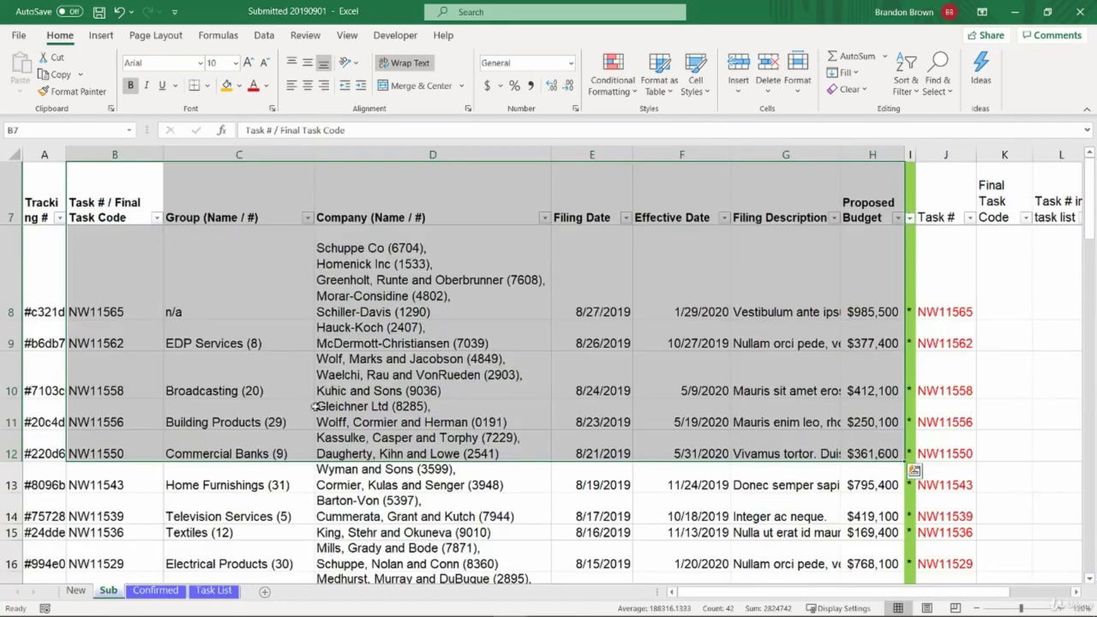
left_click_drag(86, 200, 856, 500)
left_click(920, 455)
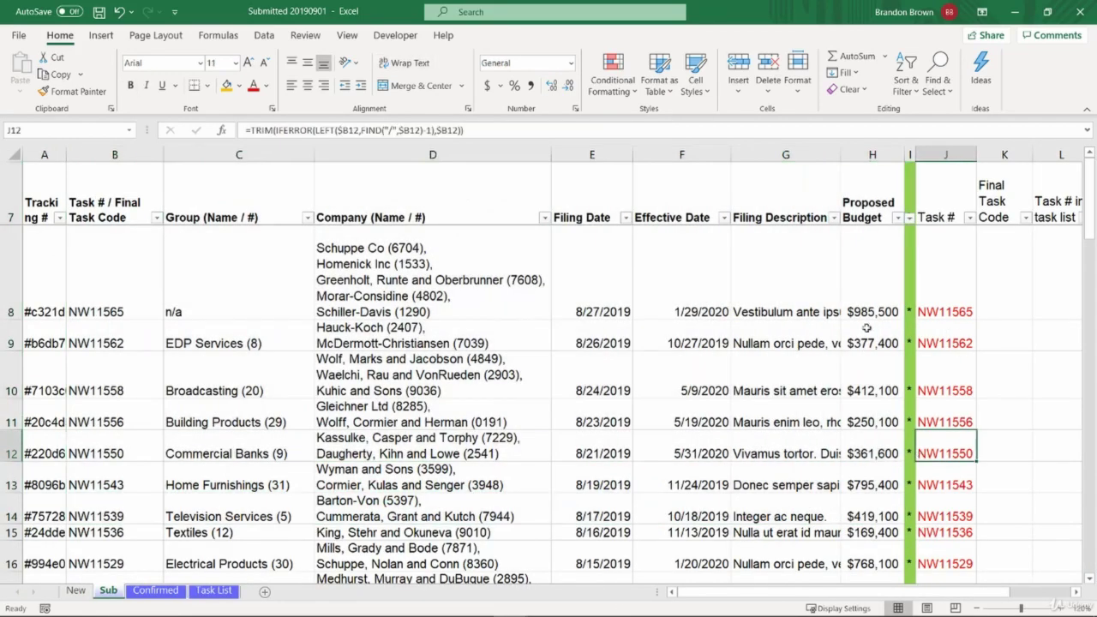
left_click(112, 188)
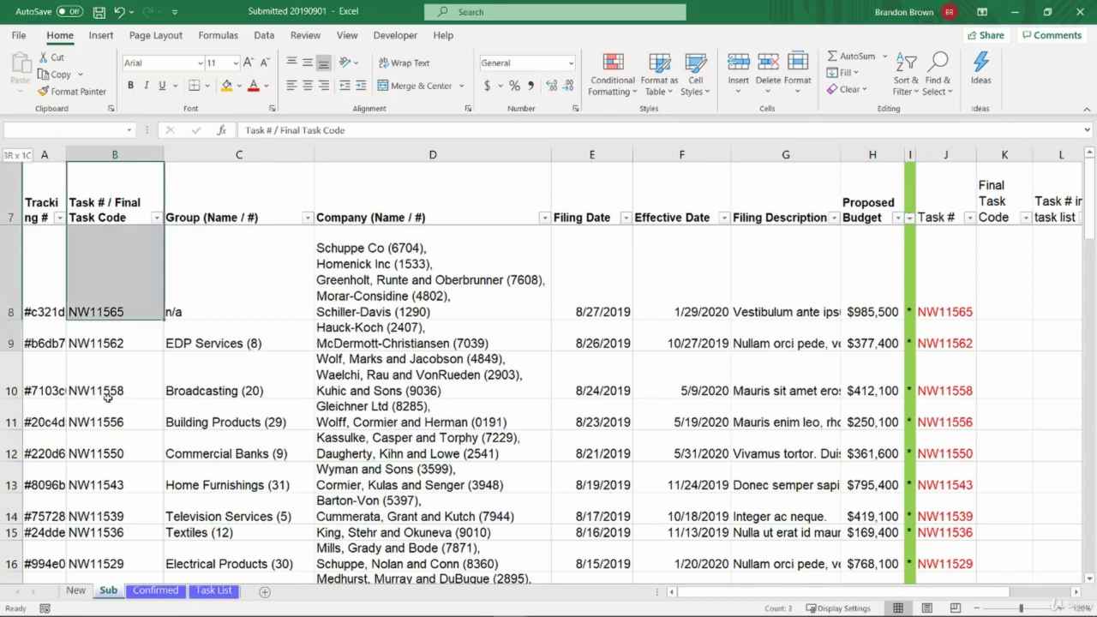
Step: Filter the Sub sheet's Add to Task List column to show only rows flagged 1
left_click(1010, 198)
key("ctrl+Right")
key("Left")
key("Down")
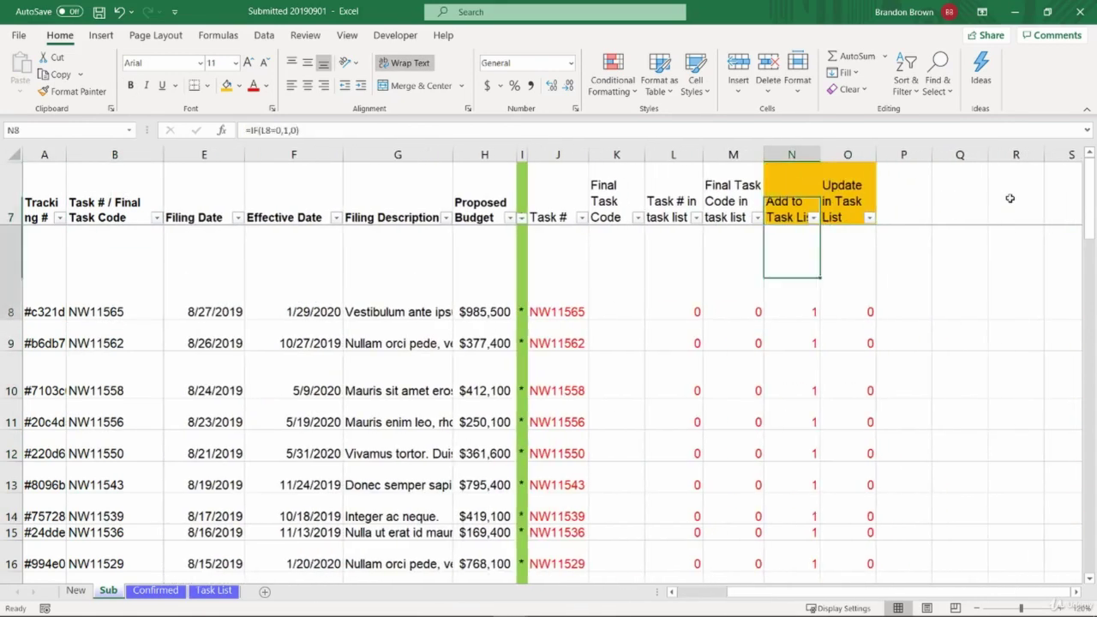
key("Up")
key("alt+Down")
key("Up")
key("space")
key("Down")
key("Down")
key("space")
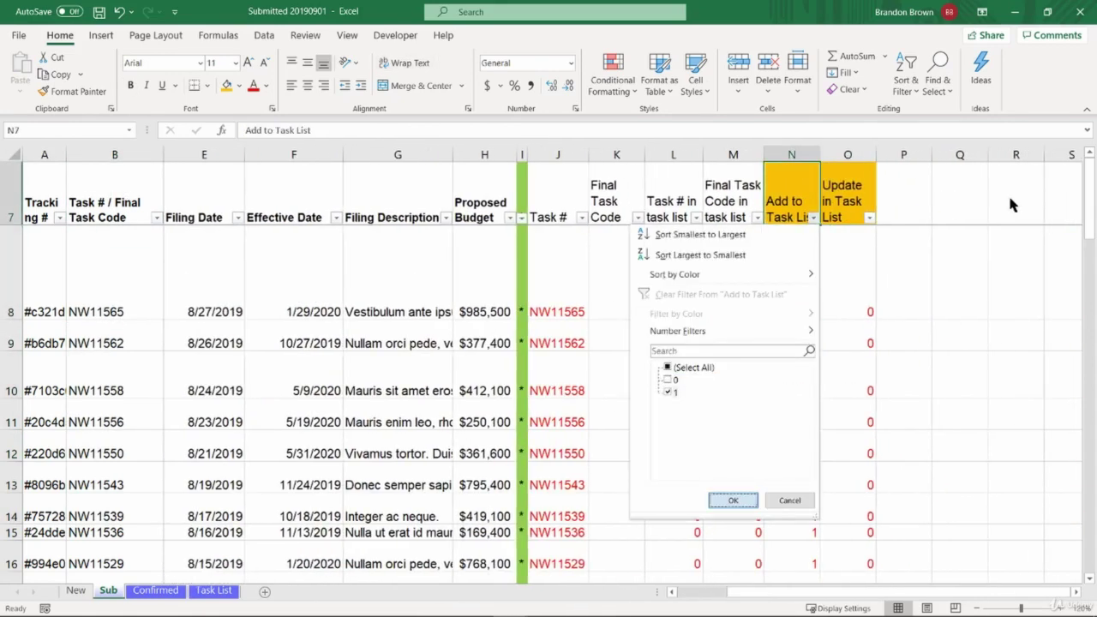
key("Return")
key("Down")
key("ctrl+Down")
key("ctrl+Up")
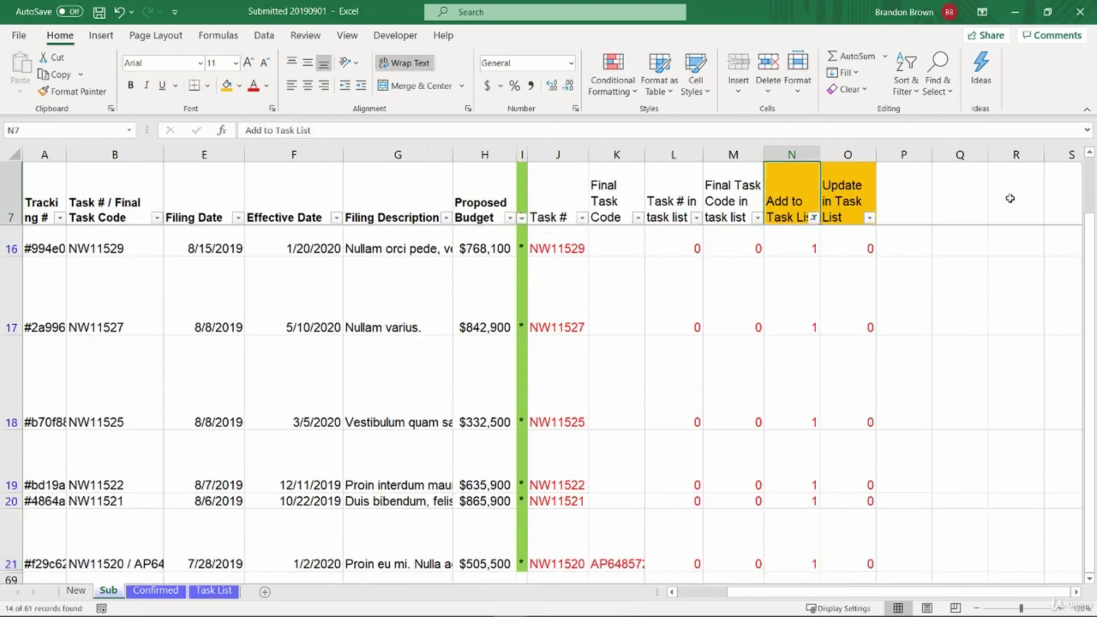
key("Down")
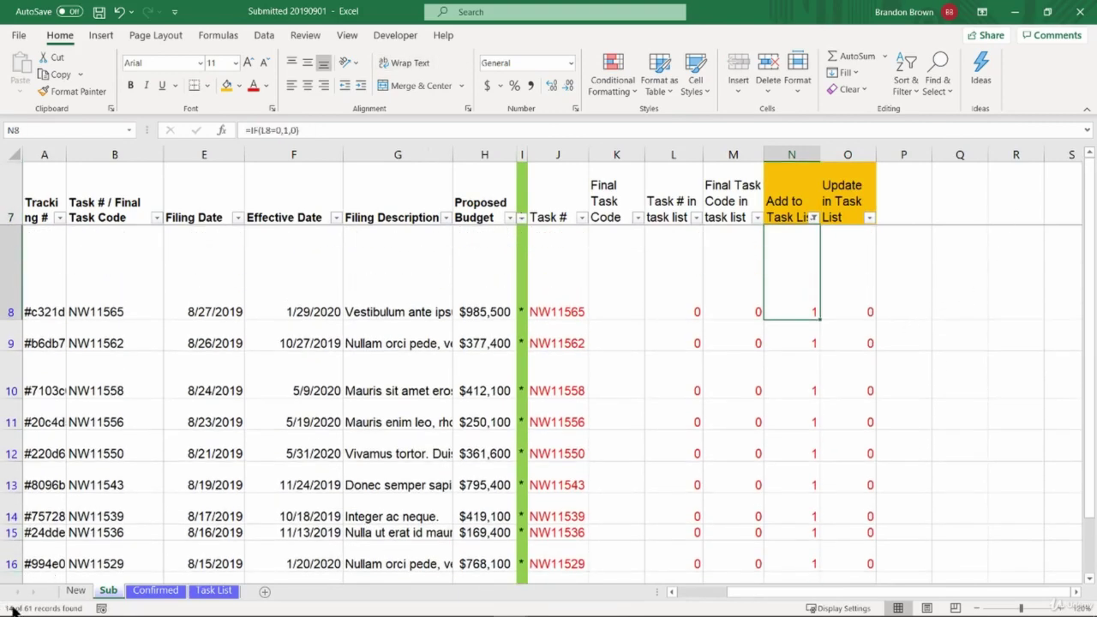
Step: Copy the filtered Task # / Final Task Code values from the Sub sheet to New starting at A2, and autofit the column width
left_click(129, 214)
key("Down")
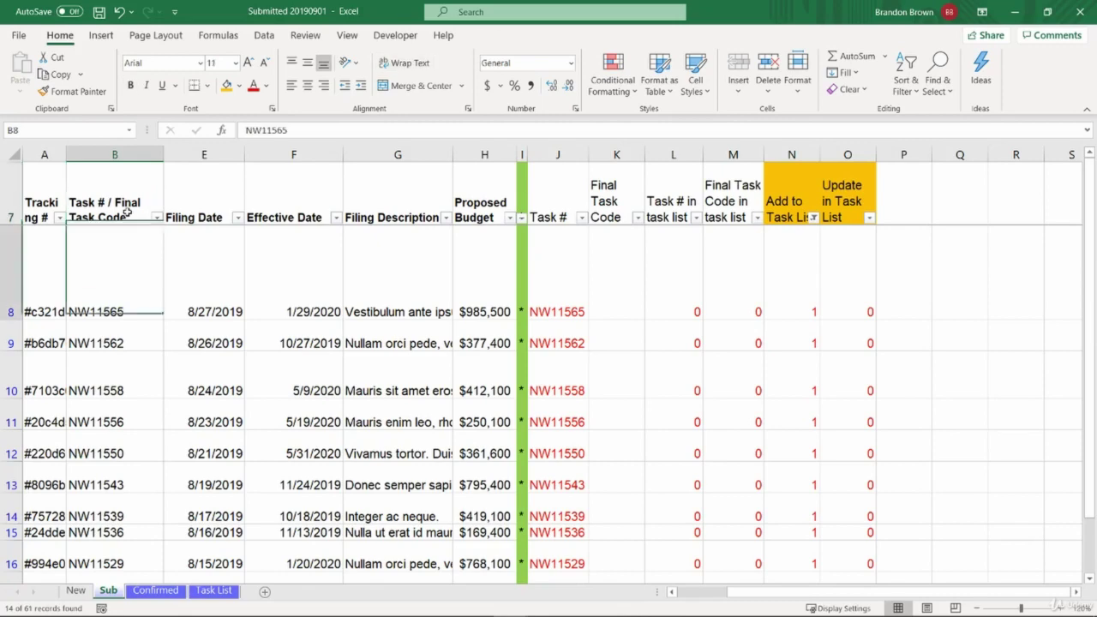
key("ctrl+shift+Down")
key("ctrl+c")
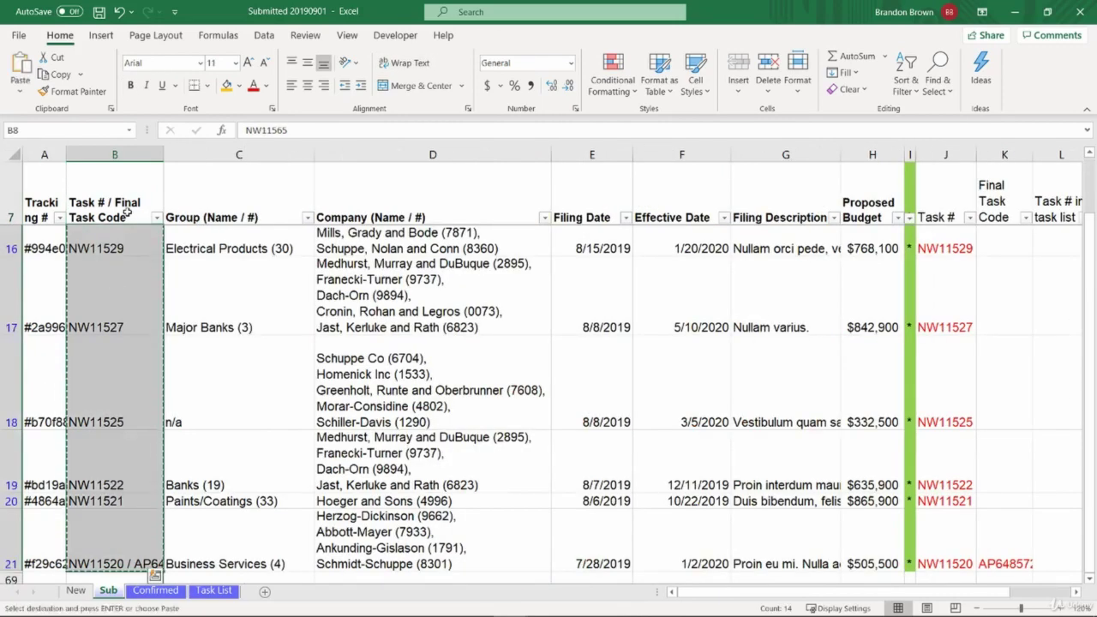
left_click(75, 590)
key("ctrl+v")
key("alt+h")
key("o")
key("i")
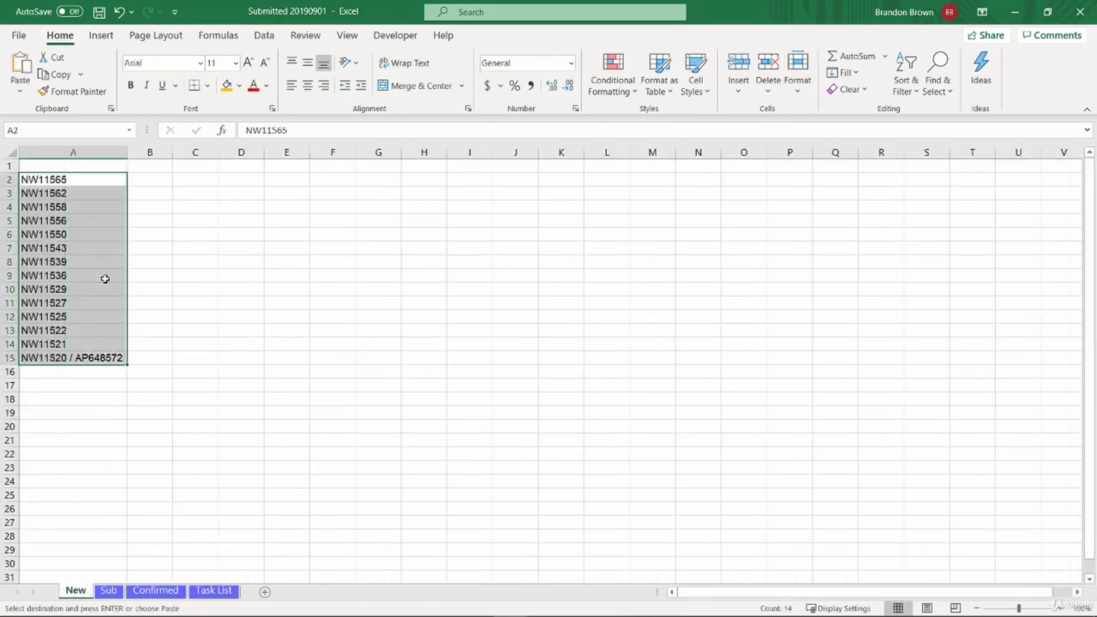
Step: Copy the Task # / Final Task Code header from cell B7 of the Sub sheet into cell A1 of the New sheet
left_click(1063, 608)
left_click(118, 591)
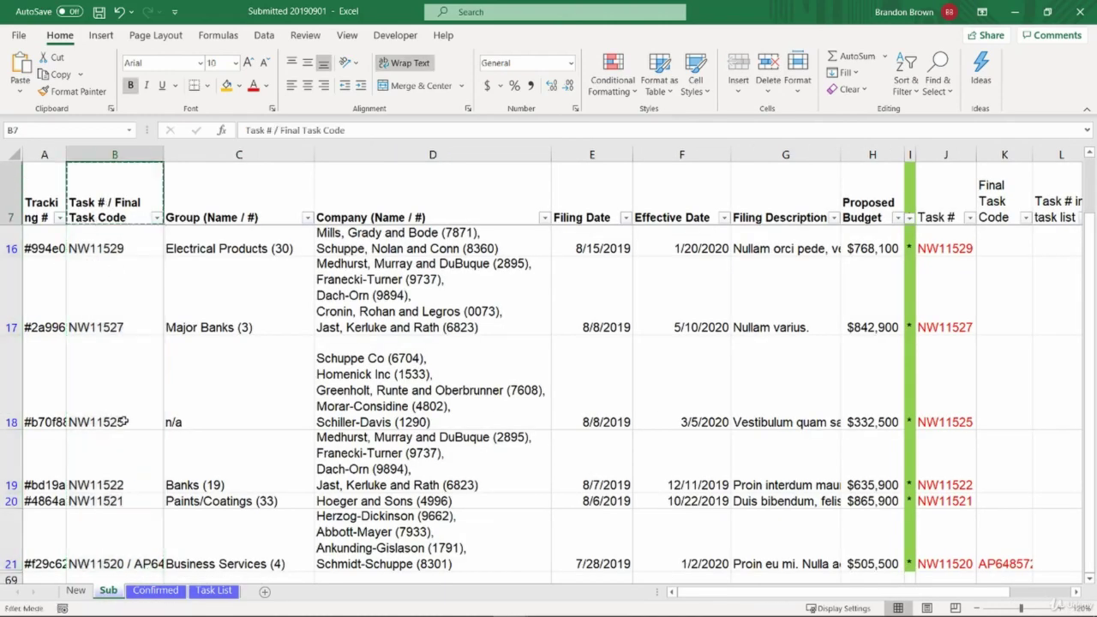
left_click(84, 591)
left_click(97, 169)
key("ctrl+v")
key("Escape")
left_click(141, 282)
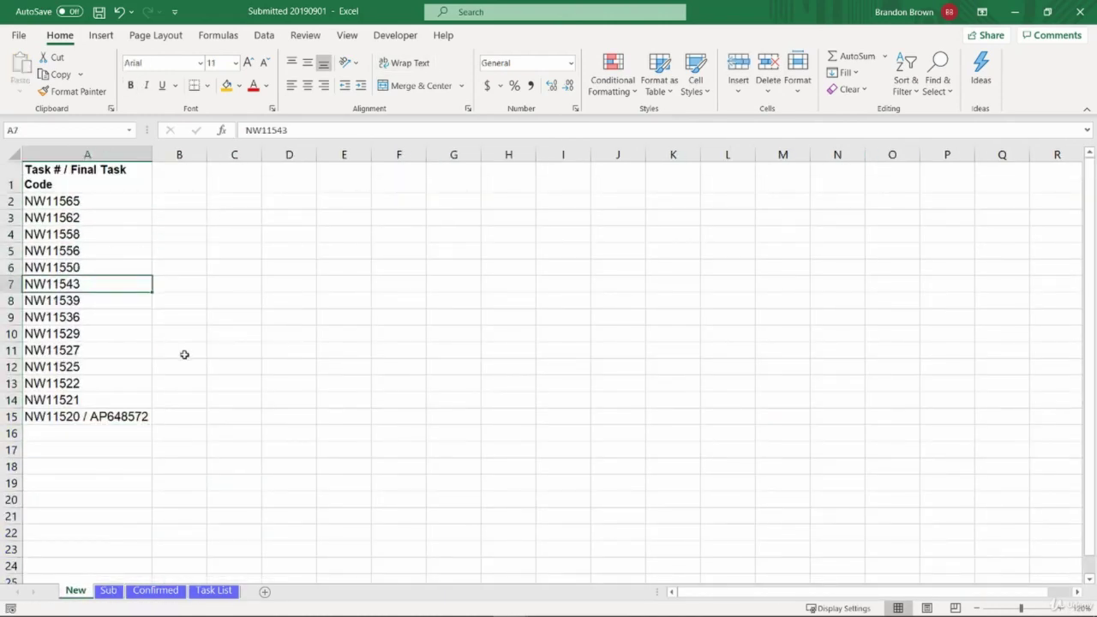
left_click(183, 354)
left_click(117, 344)
left_click(120, 415)
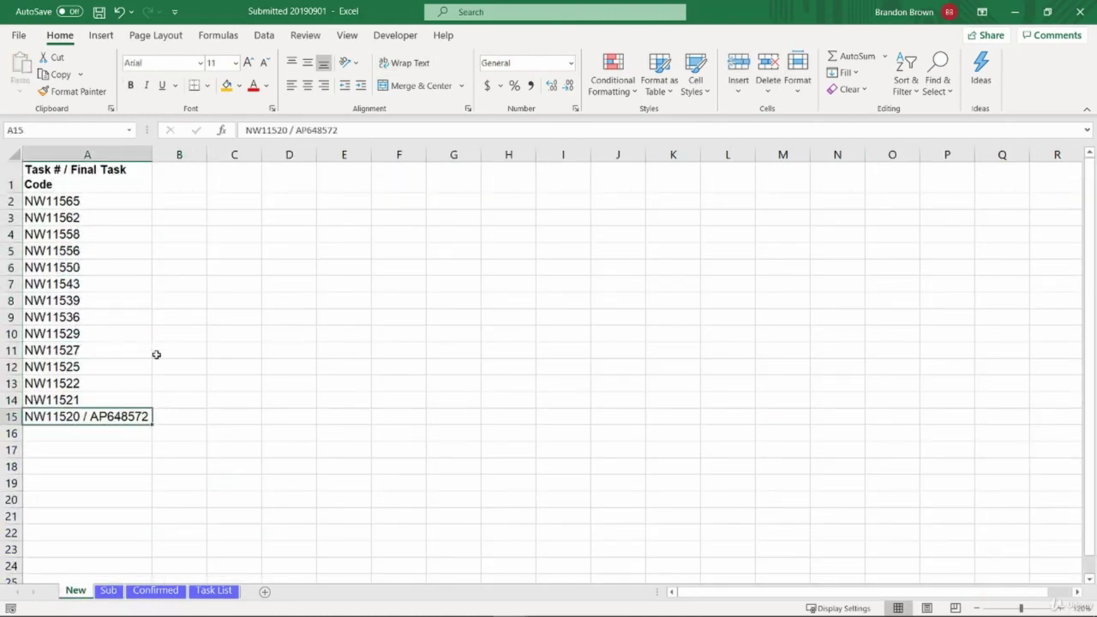
Step: On the Sub sheet, enter the header "SUM New" on two lines in cell P7, beside Update in Task List
left_click(156, 355)
left_click(88, 202)
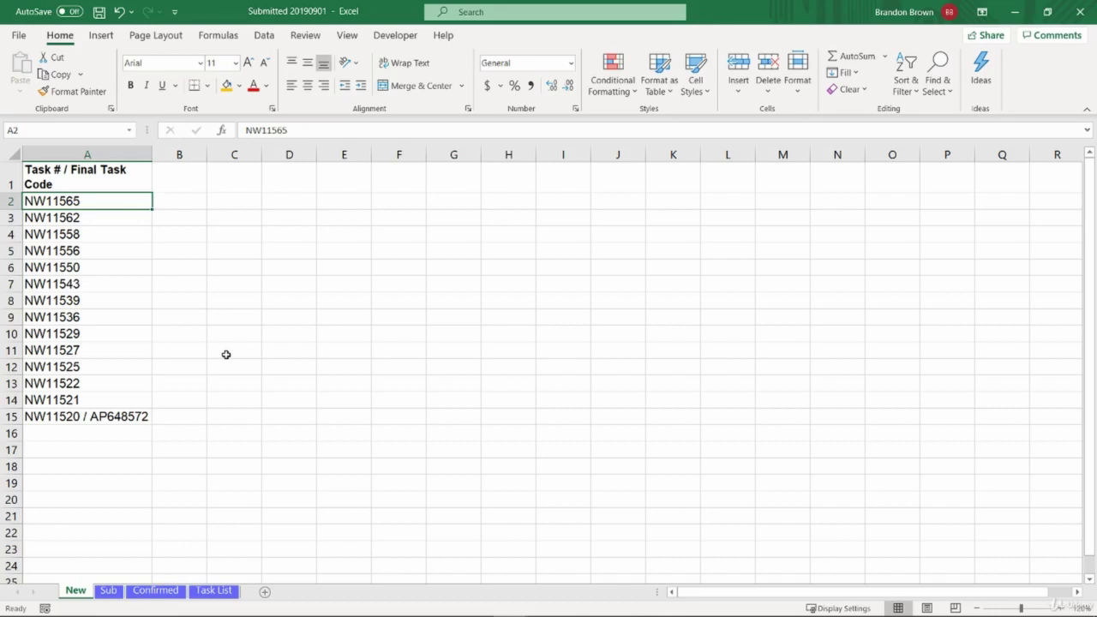
left_click(108, 591)
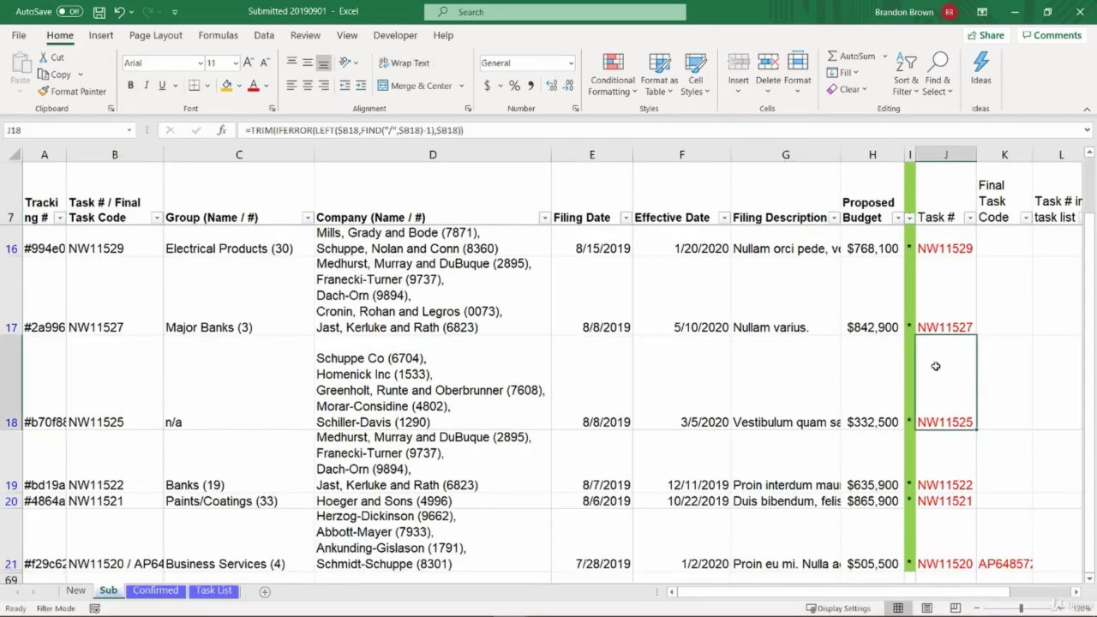
key("ctrl+Up")
key("ctrl+Right")
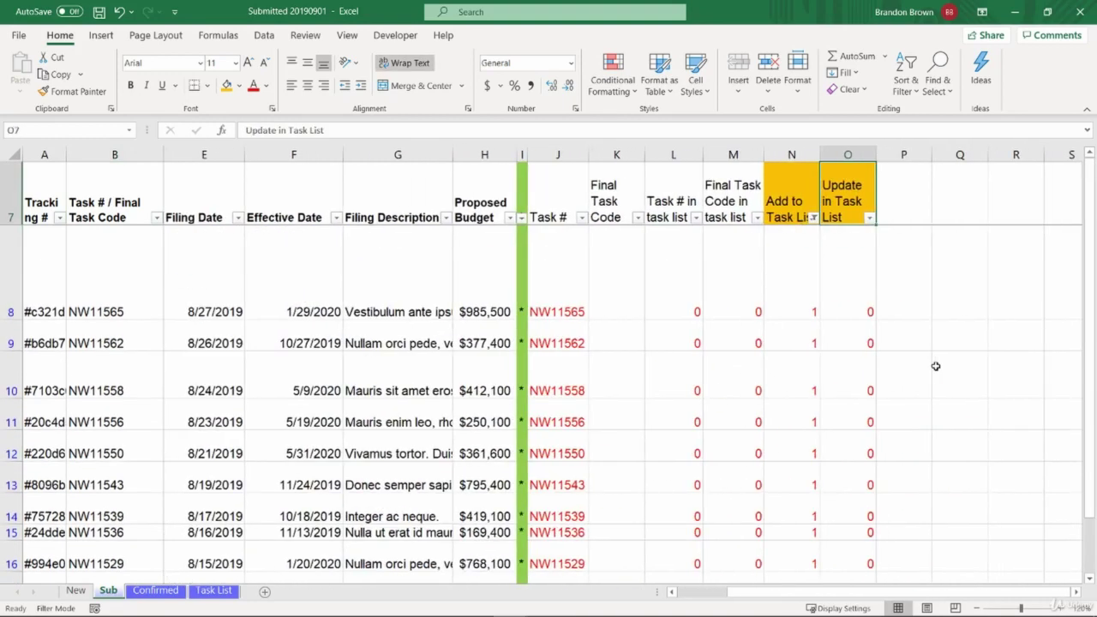
key("Right")
key("Right")
key("Right")
key("Left")
key("Left")
key("Left")
key("Right")
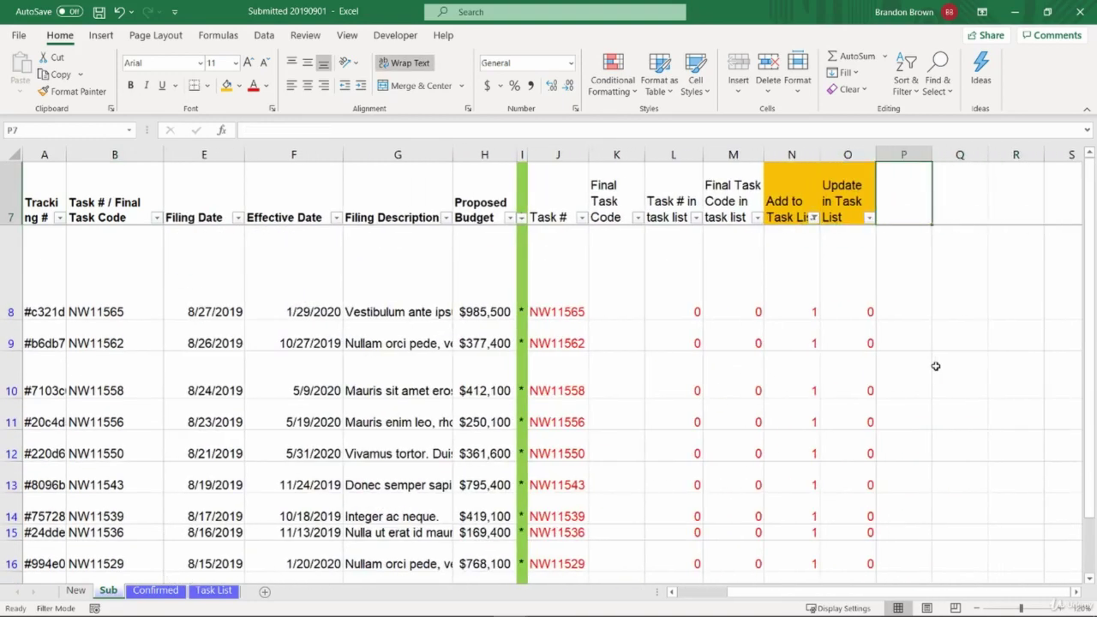
key("Caps_Lock")
type("SUM")
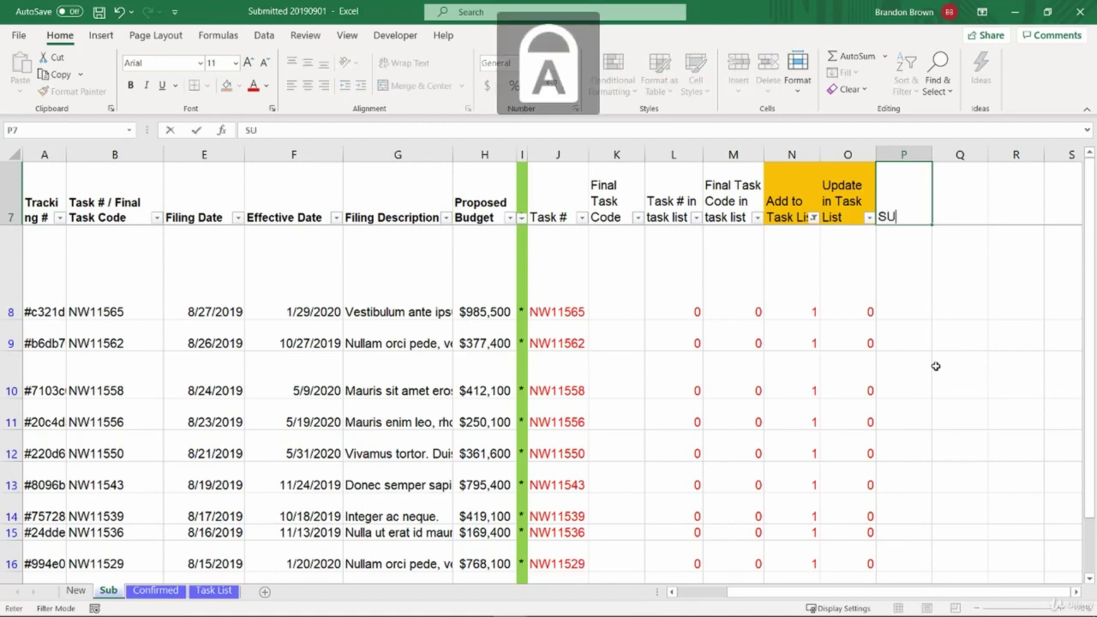
key("Caps_Lock")
key("alt+Return")
type("New")
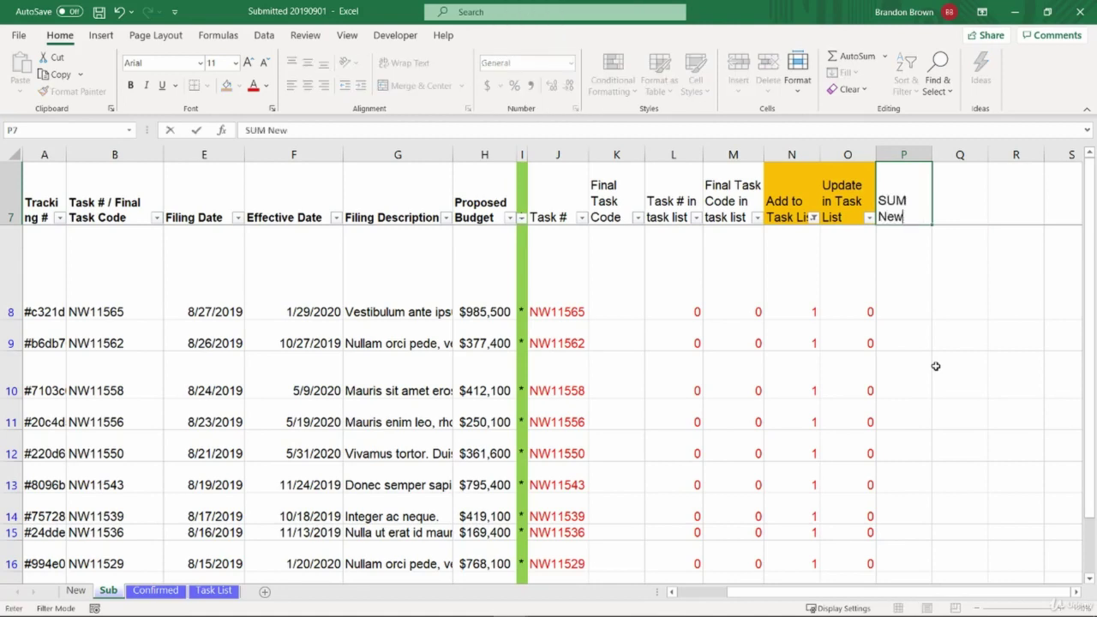
key("Tab")
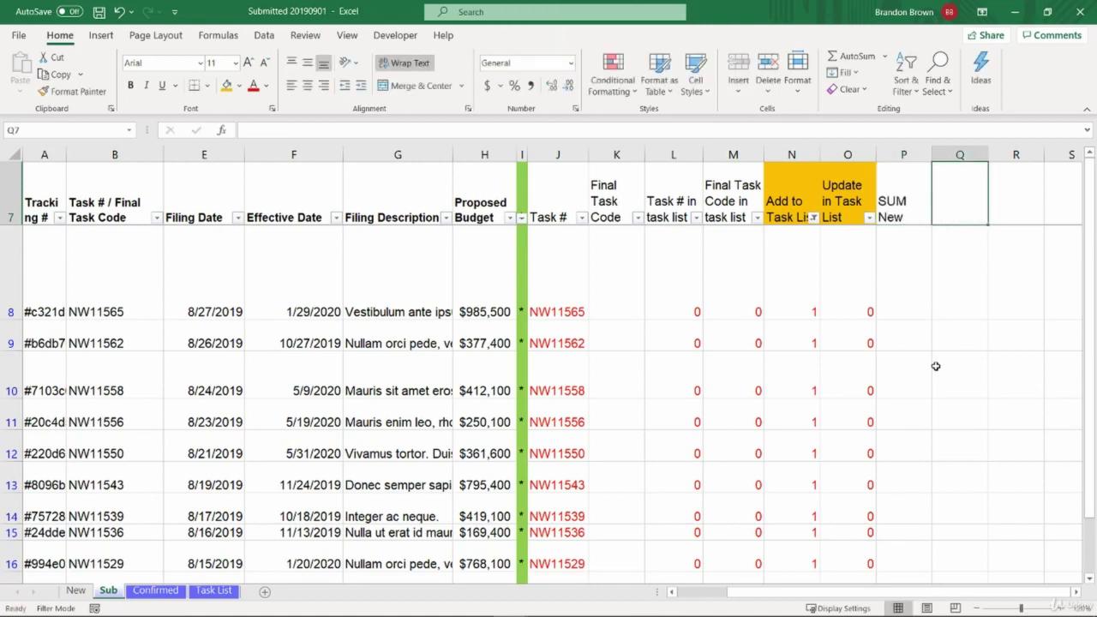
Step: Enter the header "SUM Update" on two lines in cell Q7
key("Caps_Lock")
type("SUM")
key("Caps_Lock")
key("alt+Return")
type("Updat")
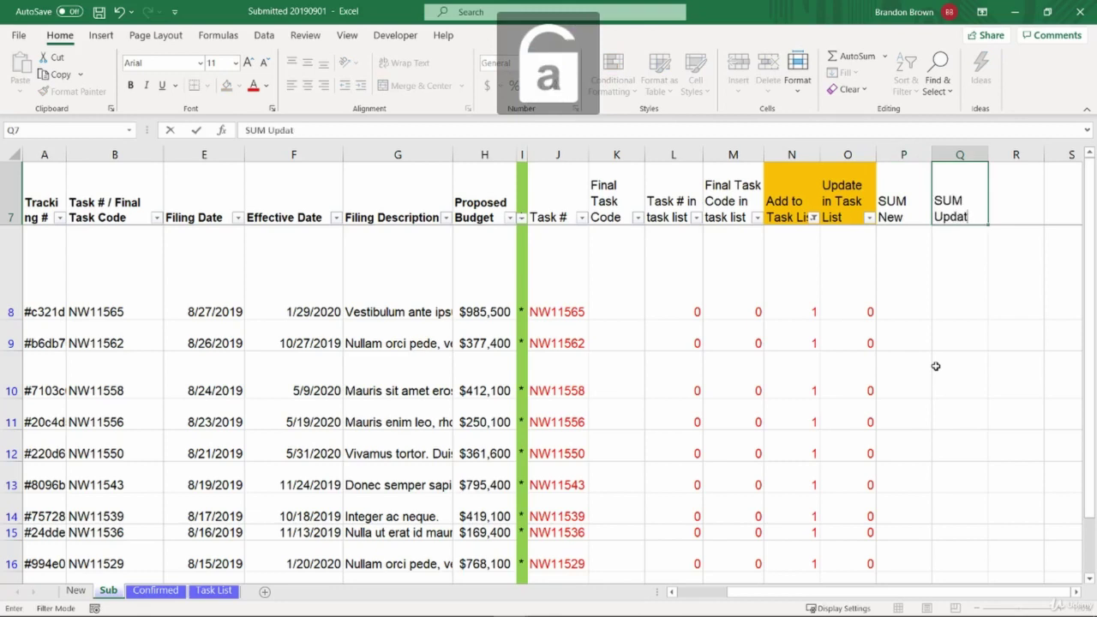
type("e")
key("Return")
Step: Clear the Add to Task List filter on the Sub sheet so all rows are included, with cell P8 selected
key("Up")
key("Right")
key("Down")
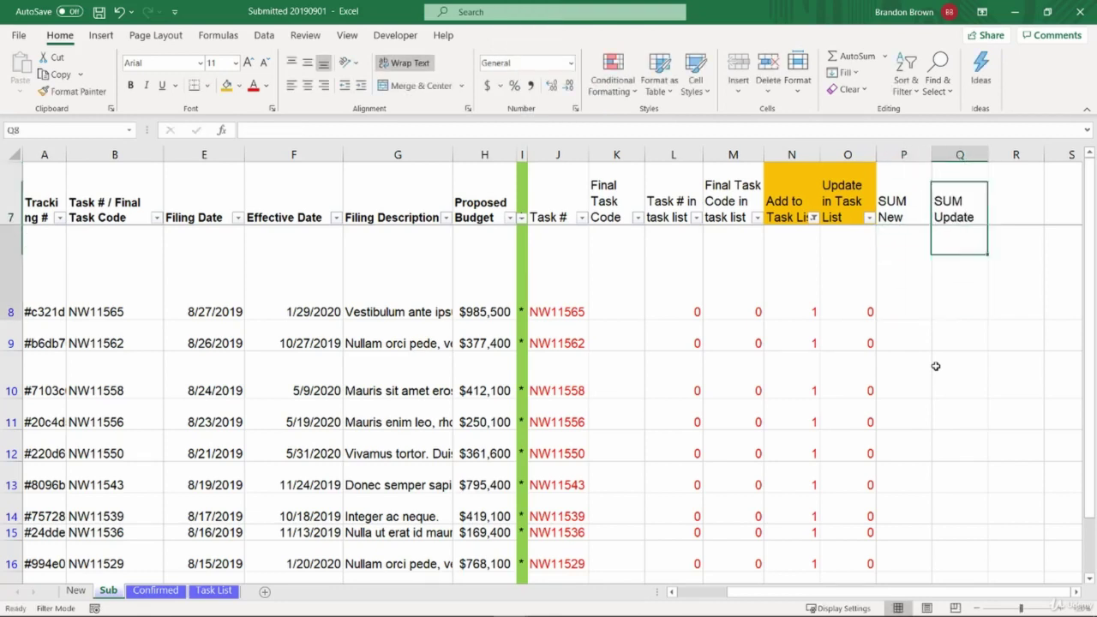
key("Left")
key("Up")
key("Right")
key("Down")
key("Left")
key("Right")
key("Left")
key("alt+a")
type("c")
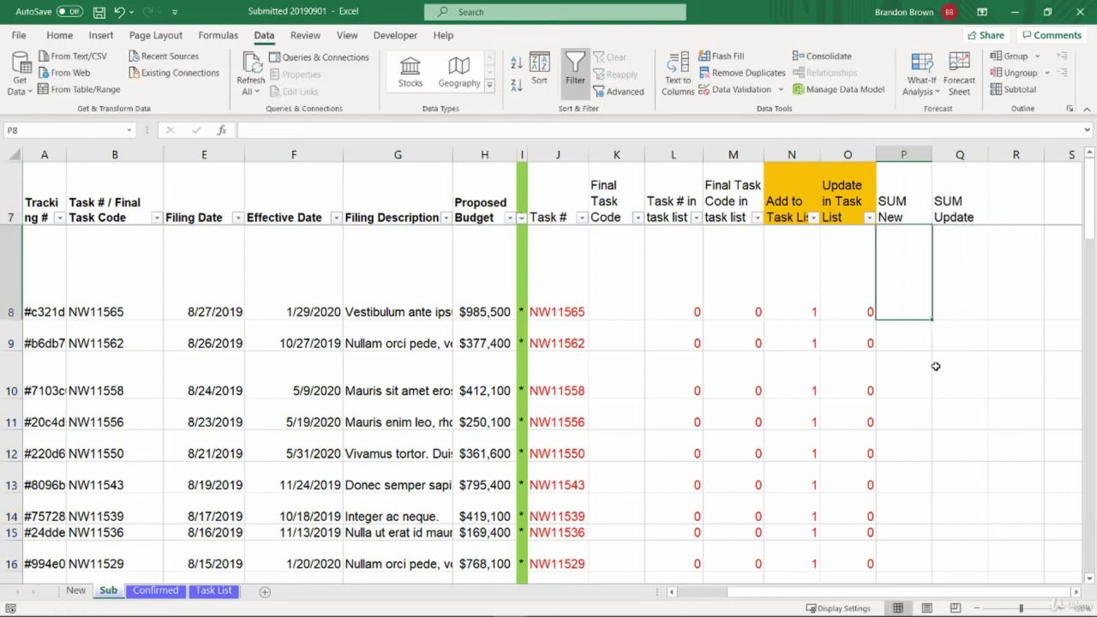
Step: Enter the running-total formula =SUM($N$8:N8) in cell P8 under SUM New
type("=SUM(")
key("Left")
key("Left")
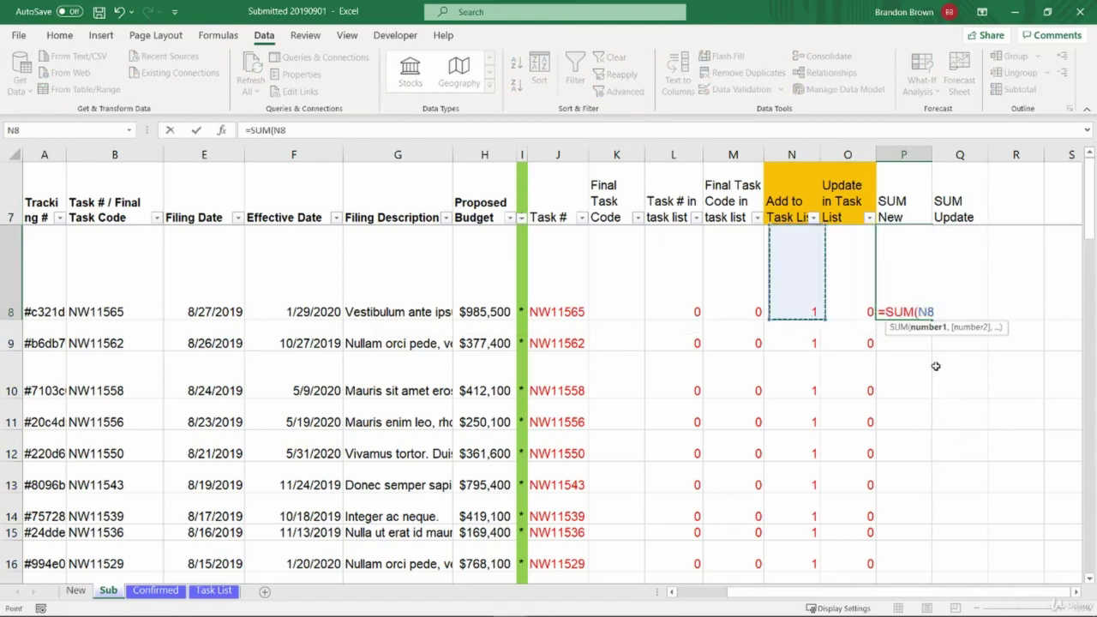
key("F8")
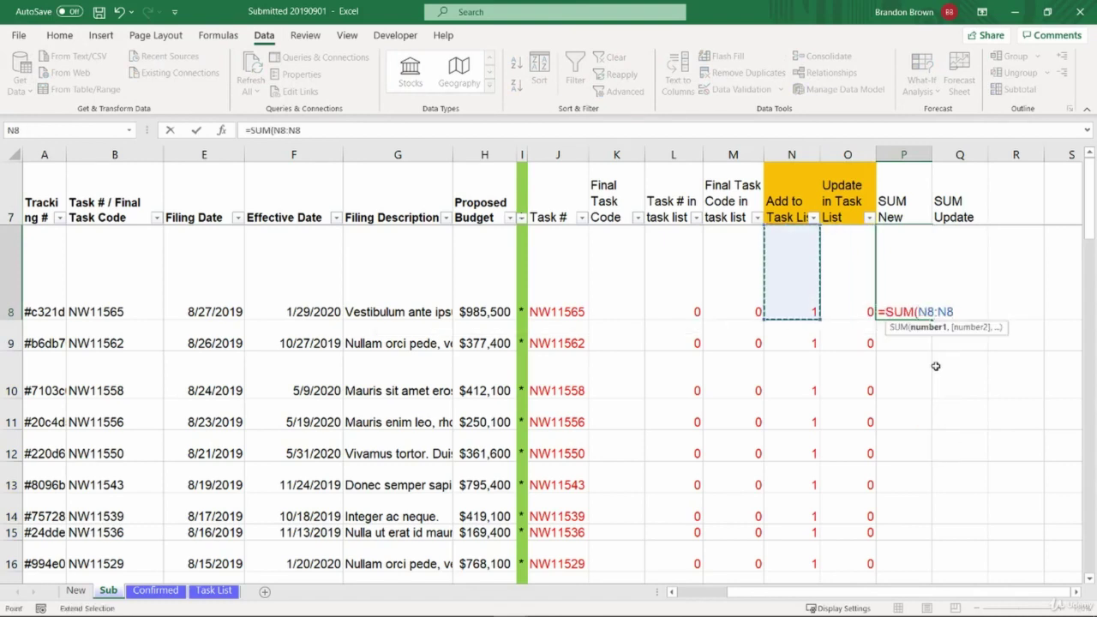
type(")")
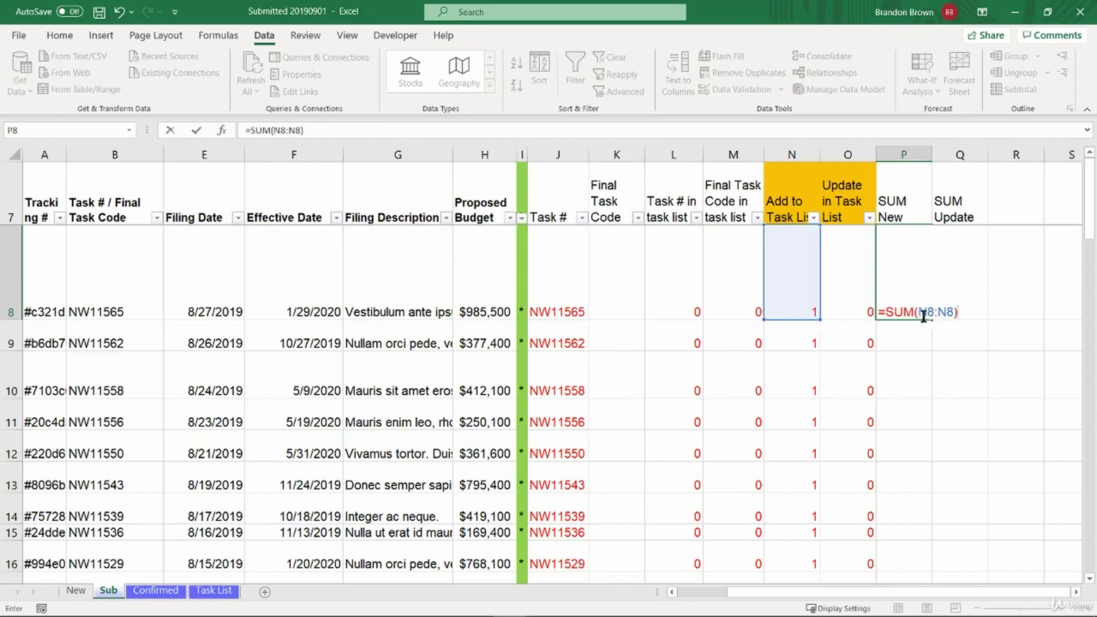
key("F5")
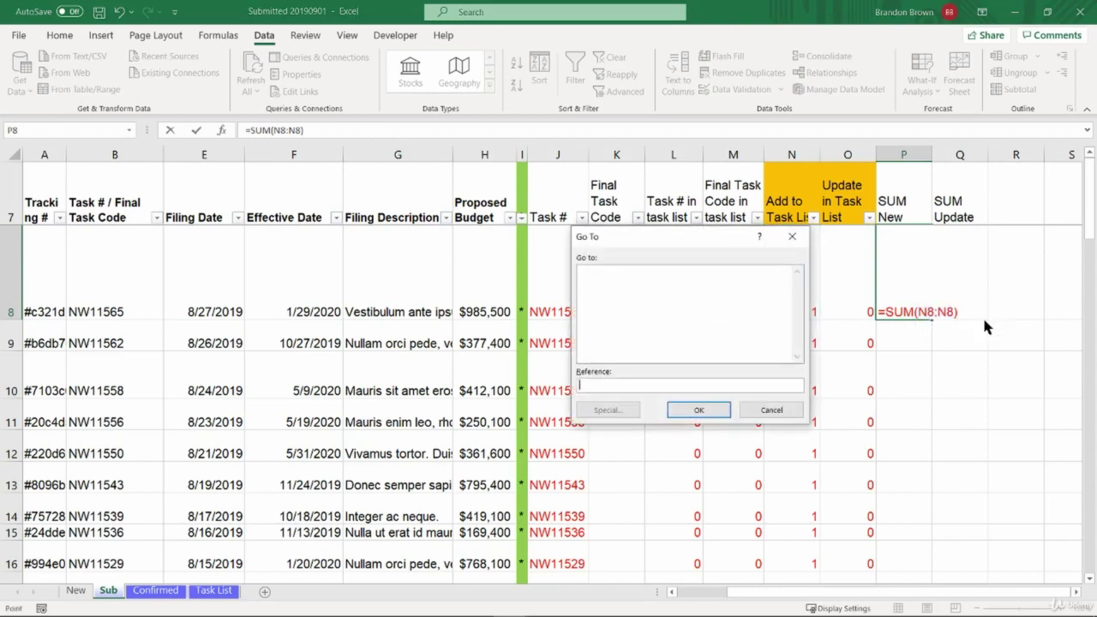
left_click(772, 411)
left_click_drag(917, 312, 935, 312)
key("F4")
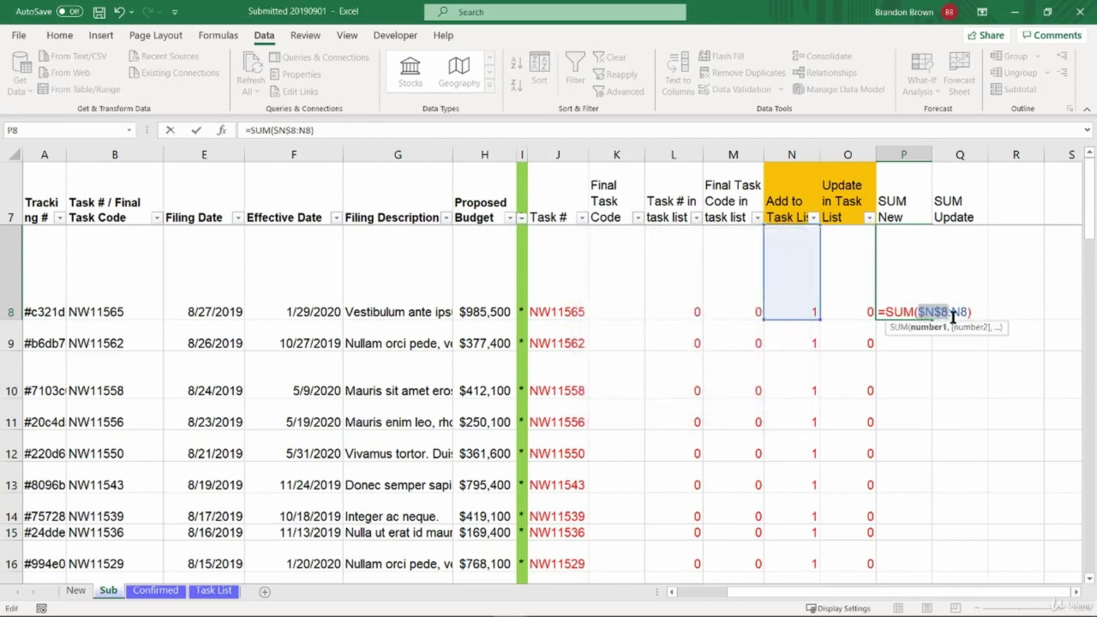
left_click(952, 314)
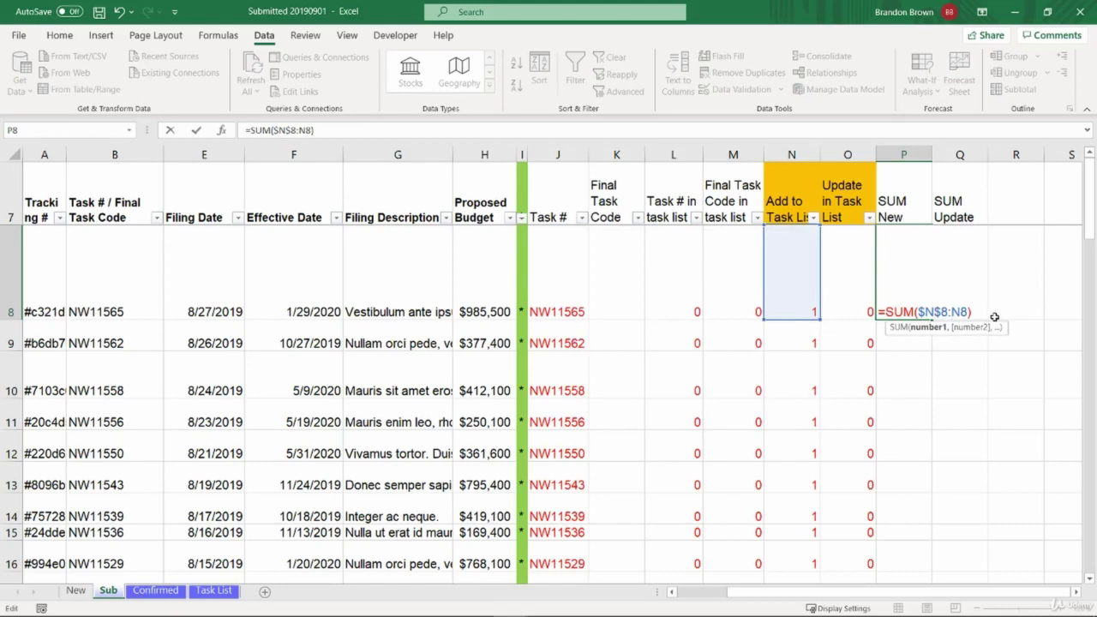
key("Return")
Step: Copy the P8 formula down to P9 and compare it with the Add to Task List values in column N
key("Up")
key("shift+Down")
key("ctrl+d")
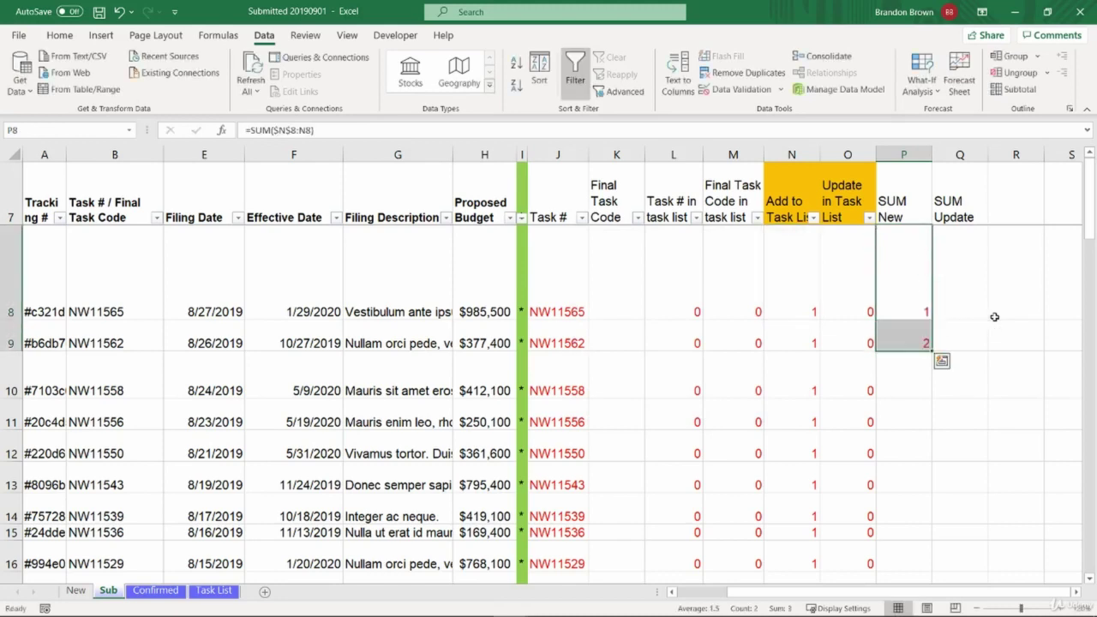
key("Down")
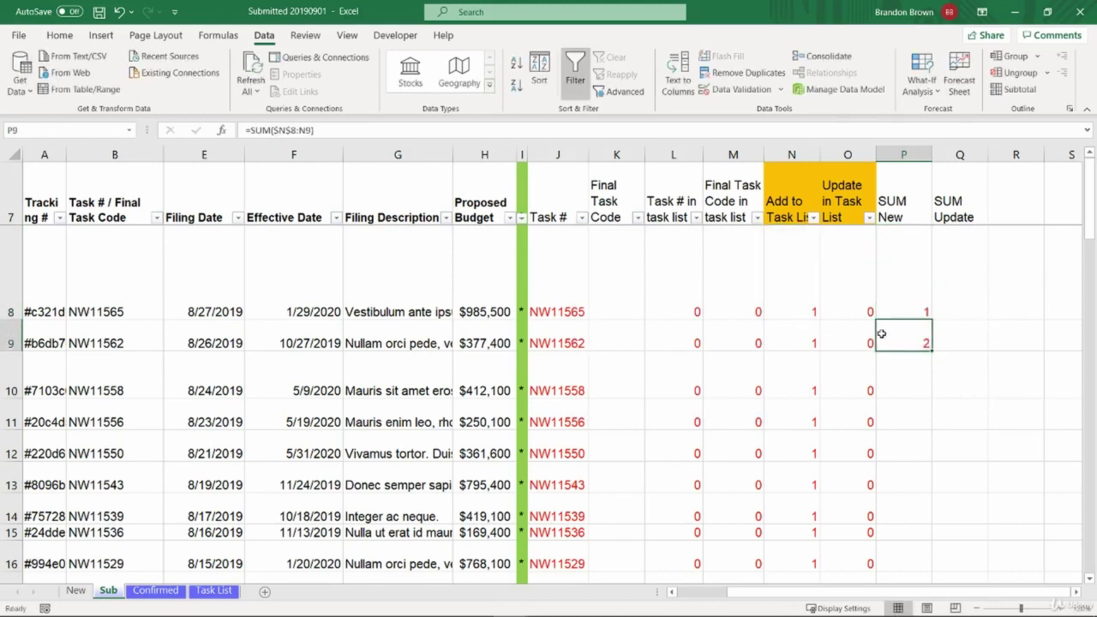
left_click(803, 282)
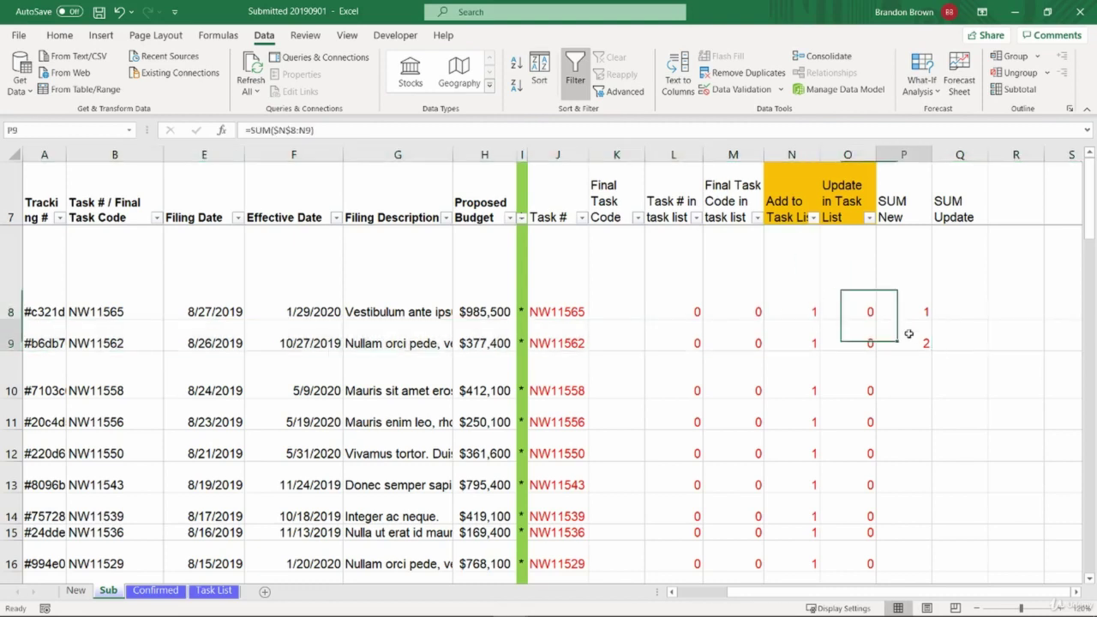
left_click_drag(803, 296, 808, 390)
left_click(814, 385)
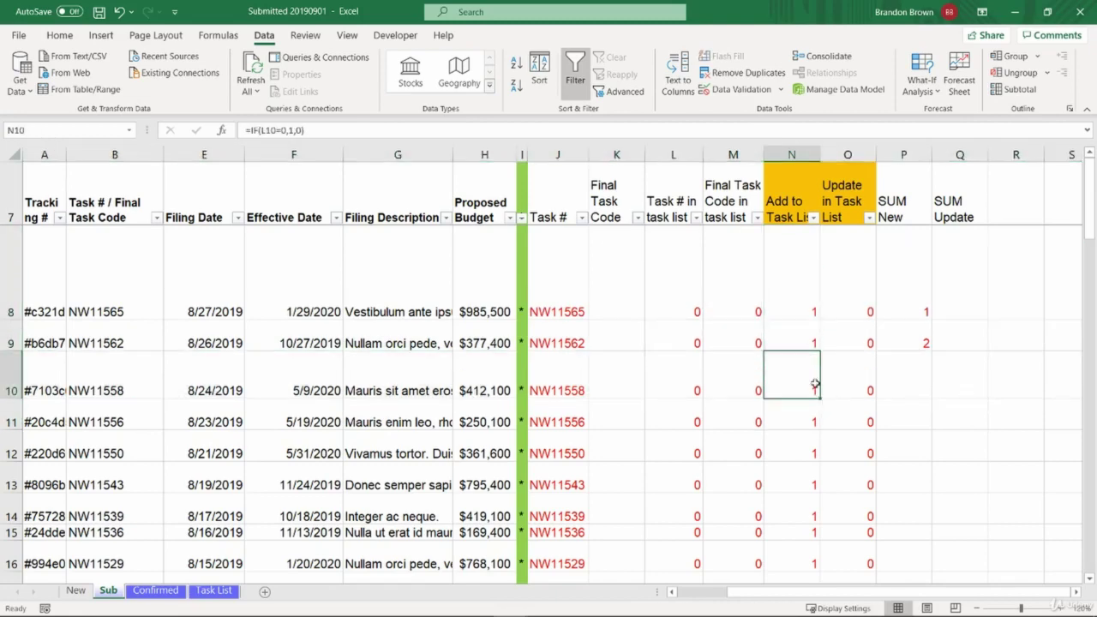
Step: Fill the running-total formula from P9 down to P11 and inspect the formulas in P10 and P11
left_click_drag(927, 338, 910, 414)
key("ctrl+d")
left_click(916, 375)
key("F2")
key("Escape")
key("ctrl+d")
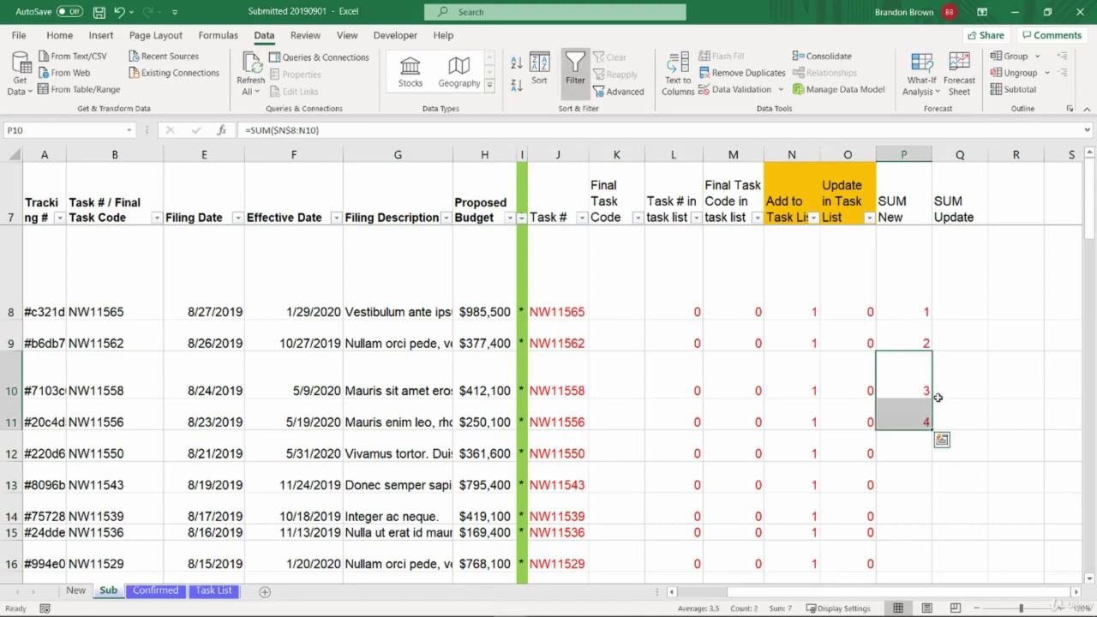
key("F2")
key("Escape")
left_click(922, 414)
key("F2")
key("Escape")
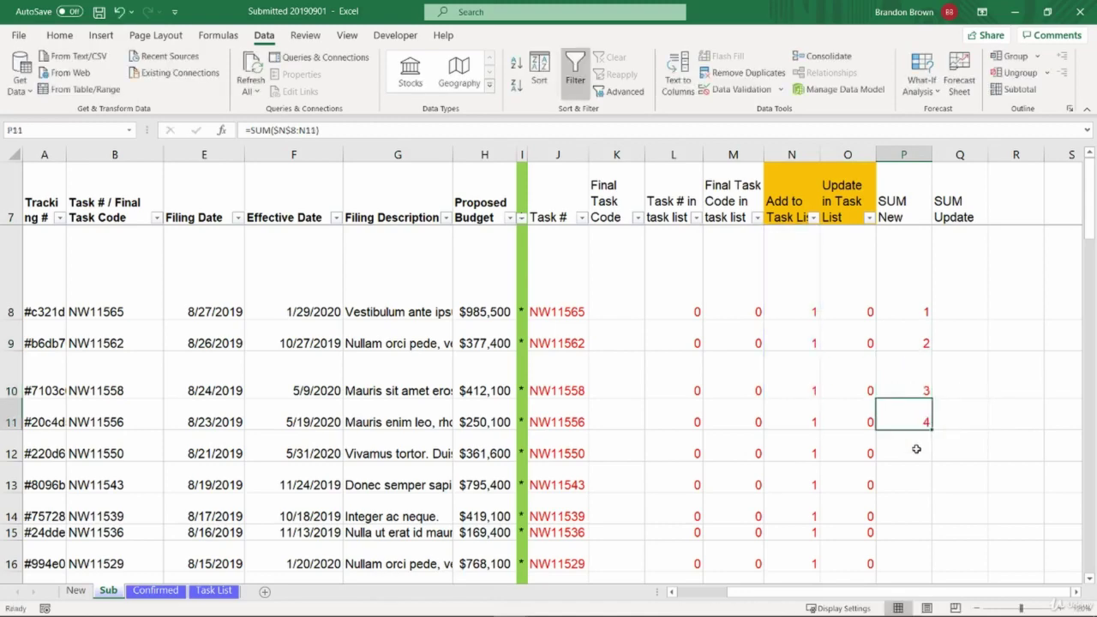
Step: Fill the SUM New formula from P11 down to the last data row, P68
scroll(920, 454, "down", 2)
left_click(920, 481, "shift")
scroll(920, 483, "down", 2)
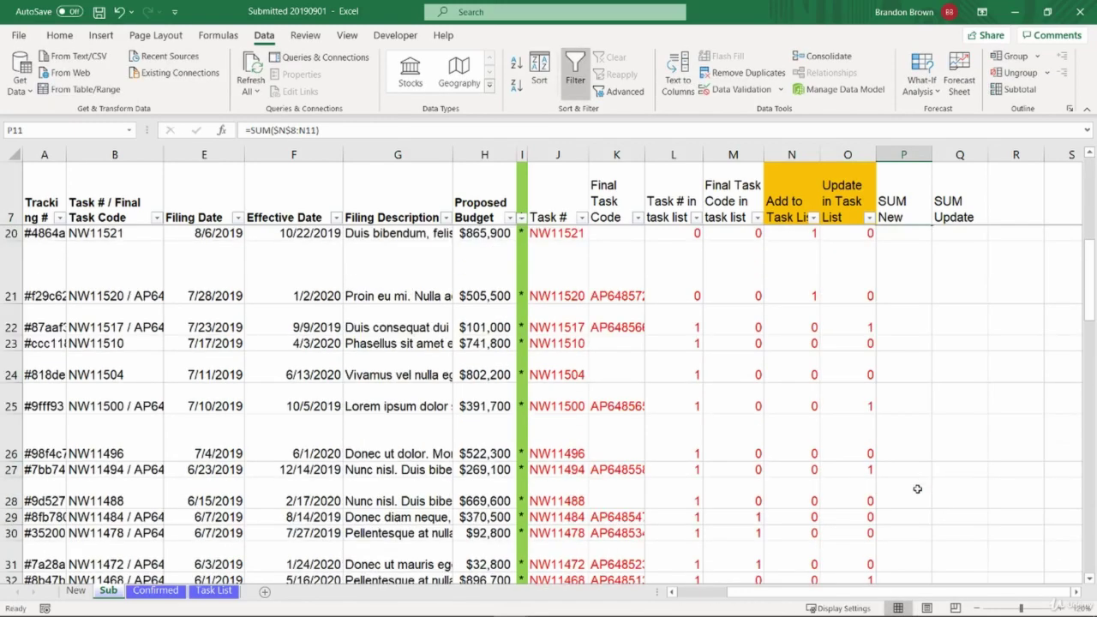
key("Left")
key("ctrl+Down")
key("Right")
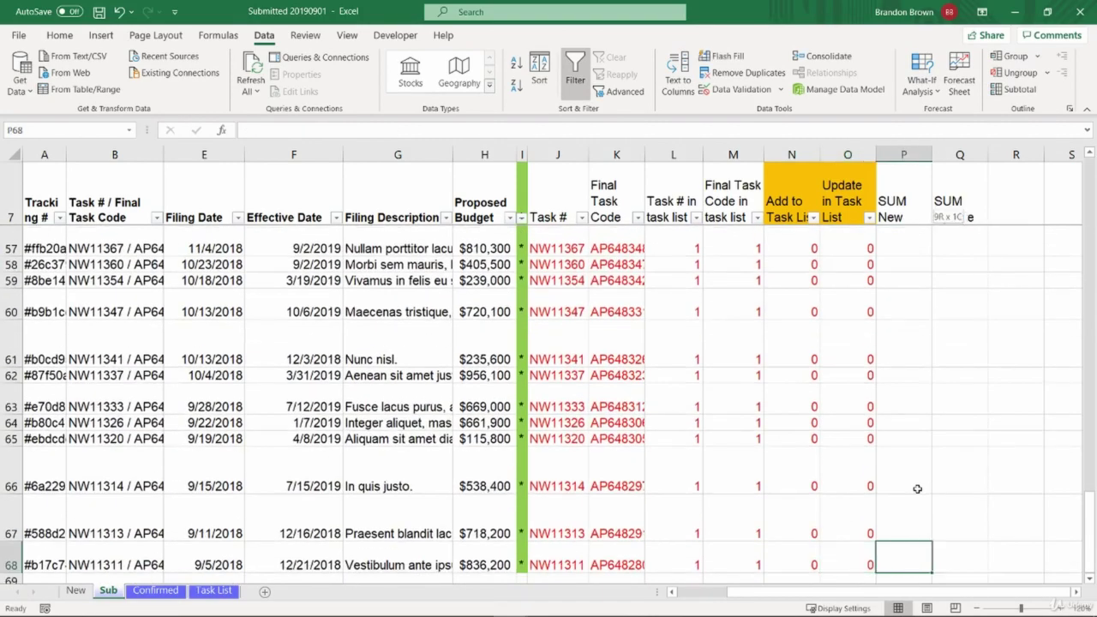
key("ctrl+shift+Up")
key("ctrl+d")
Step: Review the SUM New running totals from row 18 down to the last data row
left_click(917, 489)
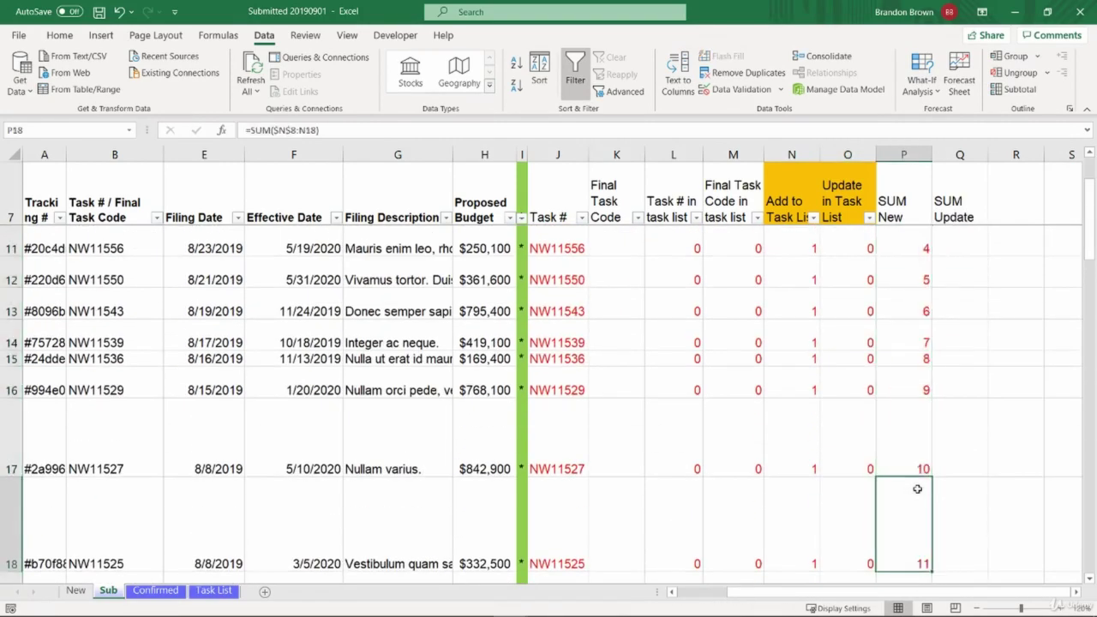
scroll(916, 485, "down", 2)
left_click(906, 525)
scroll(909, 462, "down", 1)
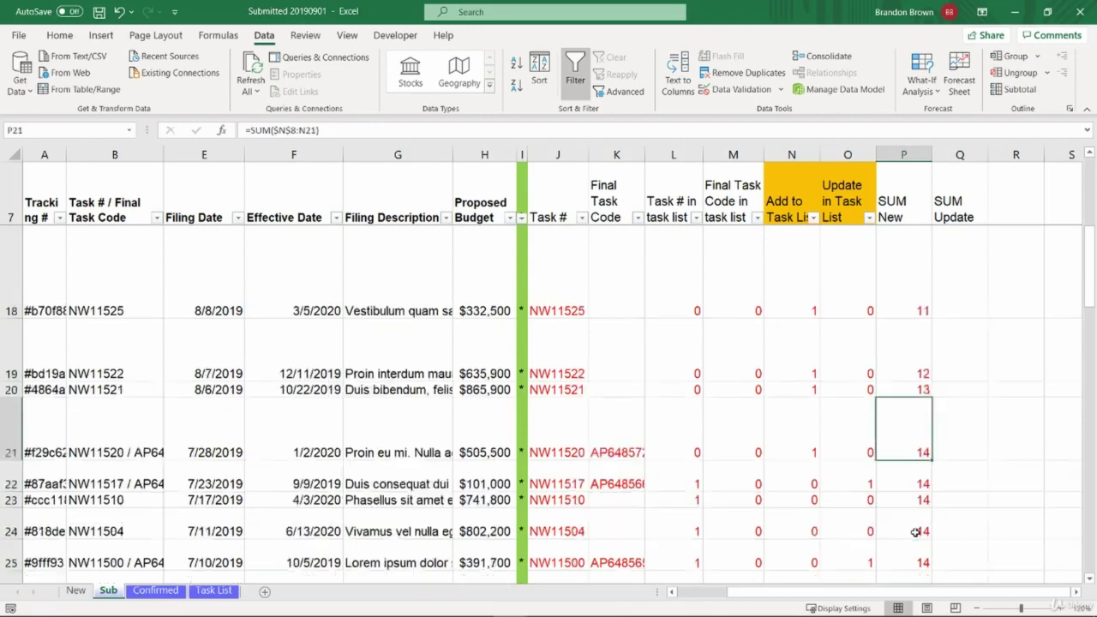
key("Down")
key("ctrl+shift+Down")
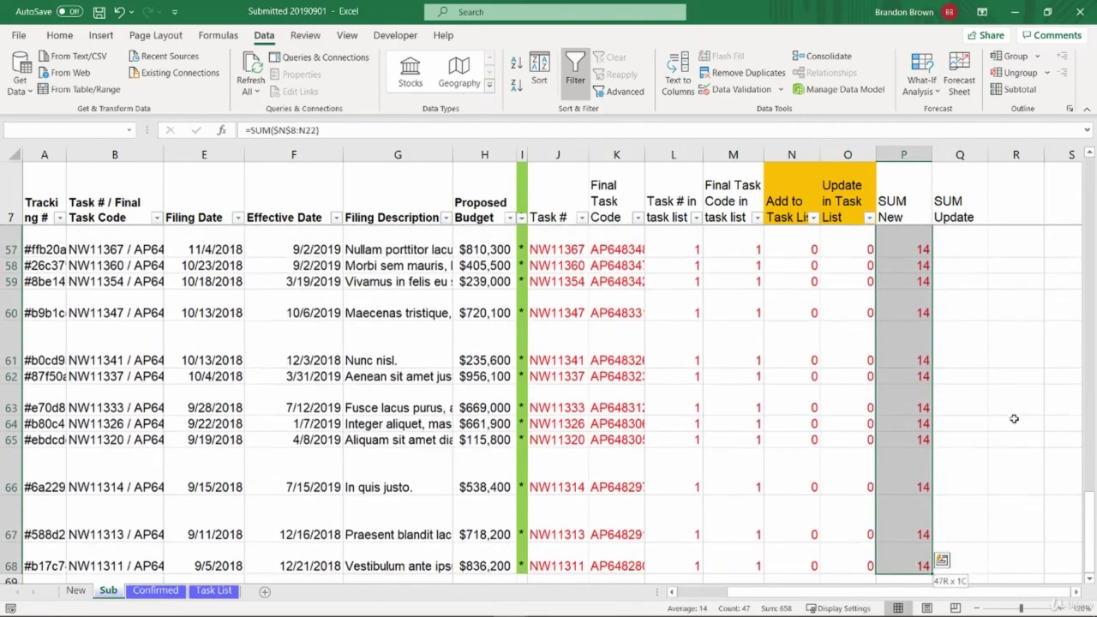
key("Up")
key("Up")
scroll(1013, 419, "up", 1)
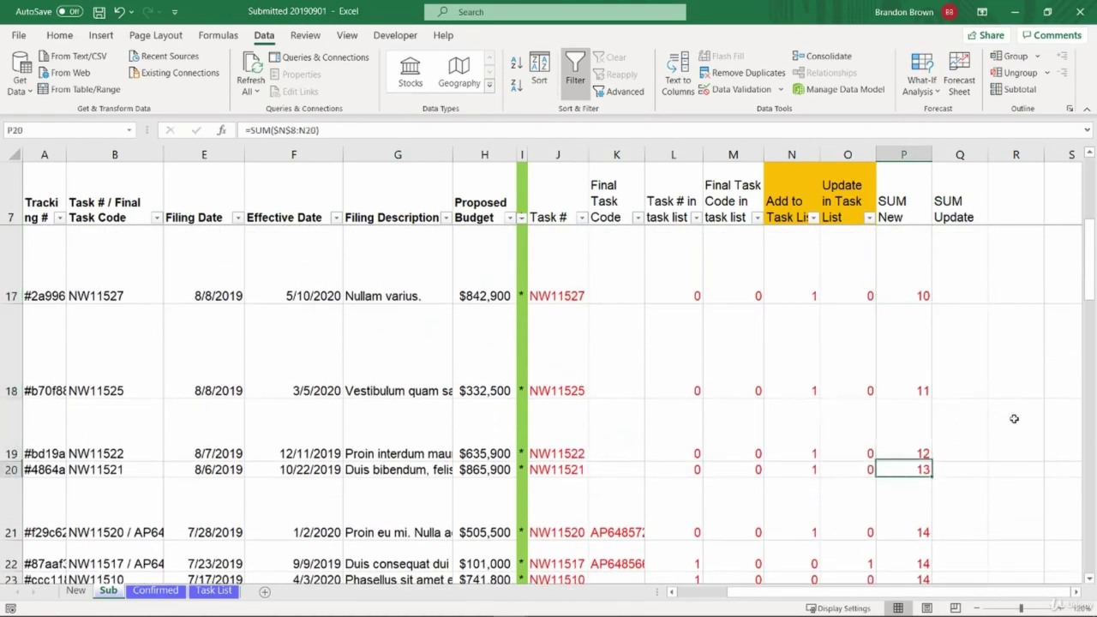
Step: Examine the SUM New total in row 21 against the neighbouring rows and the Add to Task List flags
key("Down")
key("Down")
key("Up")
key("Up")
key("Up")
key("Down")
key("Down")
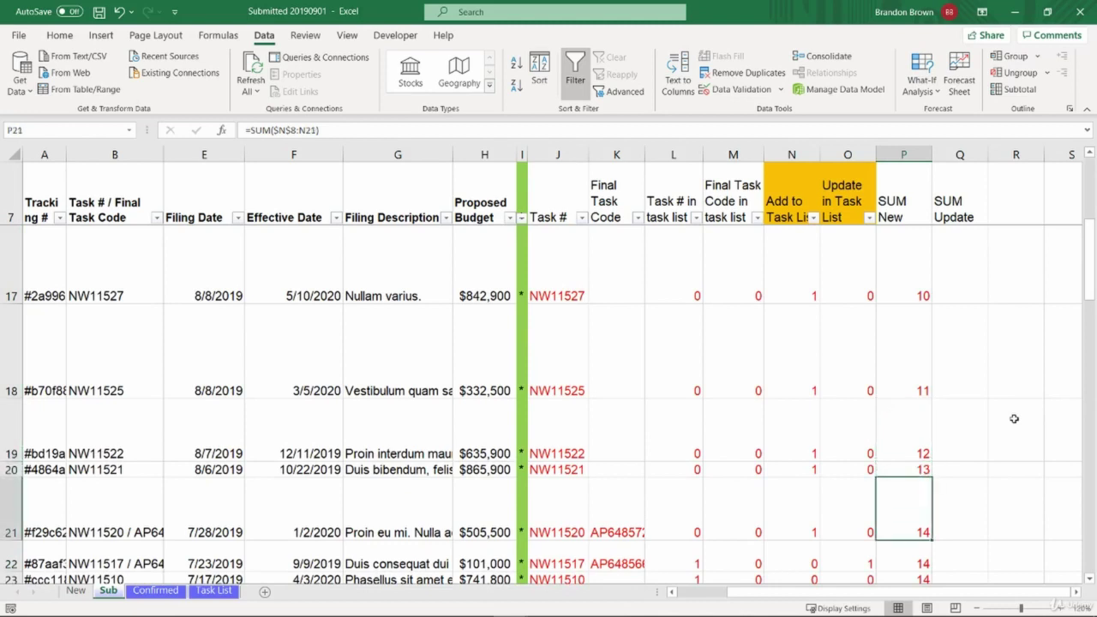
key("Left")
key("Right")
scroll(1014, 419, "down", 1)
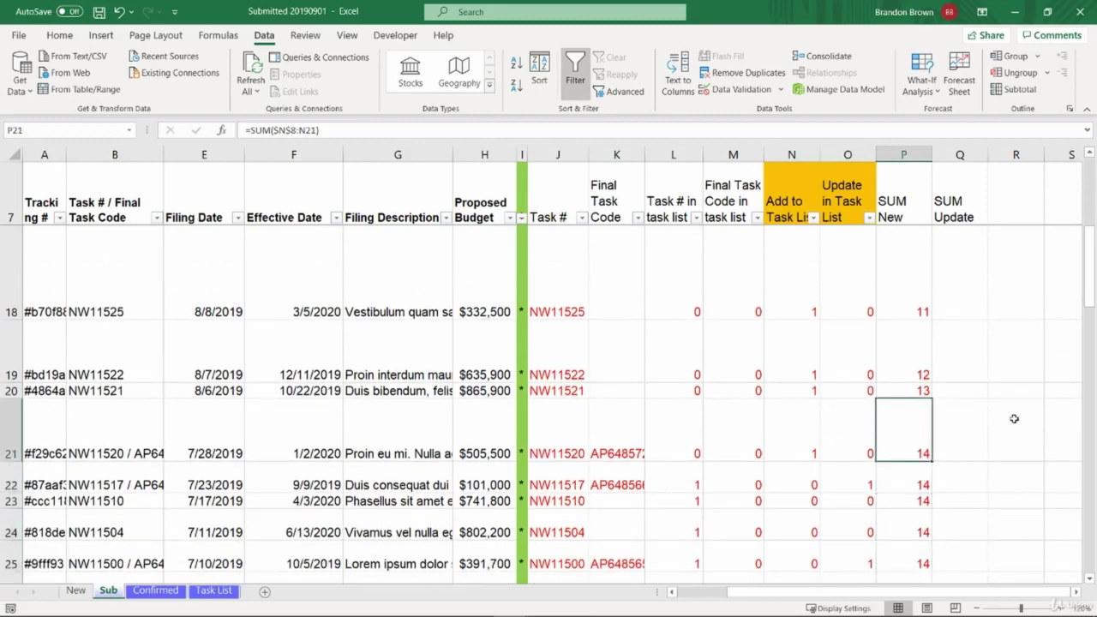
key("shift+space")
left_click(929, 429)
key("shift+space")
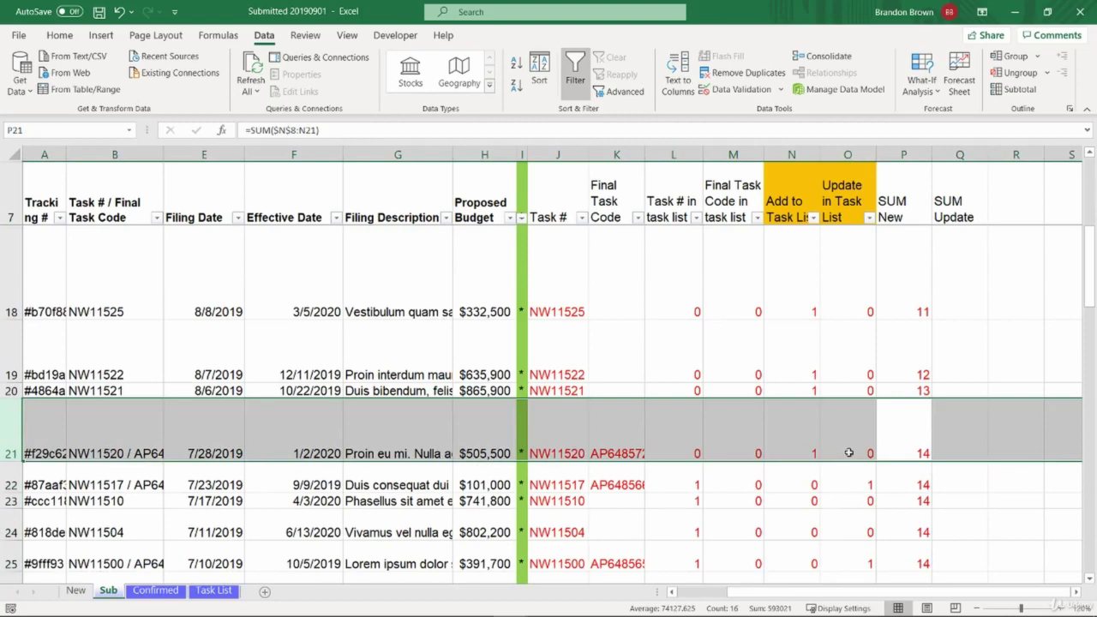
Step: Copy the SUM New running-total formula from P8 into Q8 under SUM Update
left_click(892, 429)
key("ctrl+Up")
key("Down")
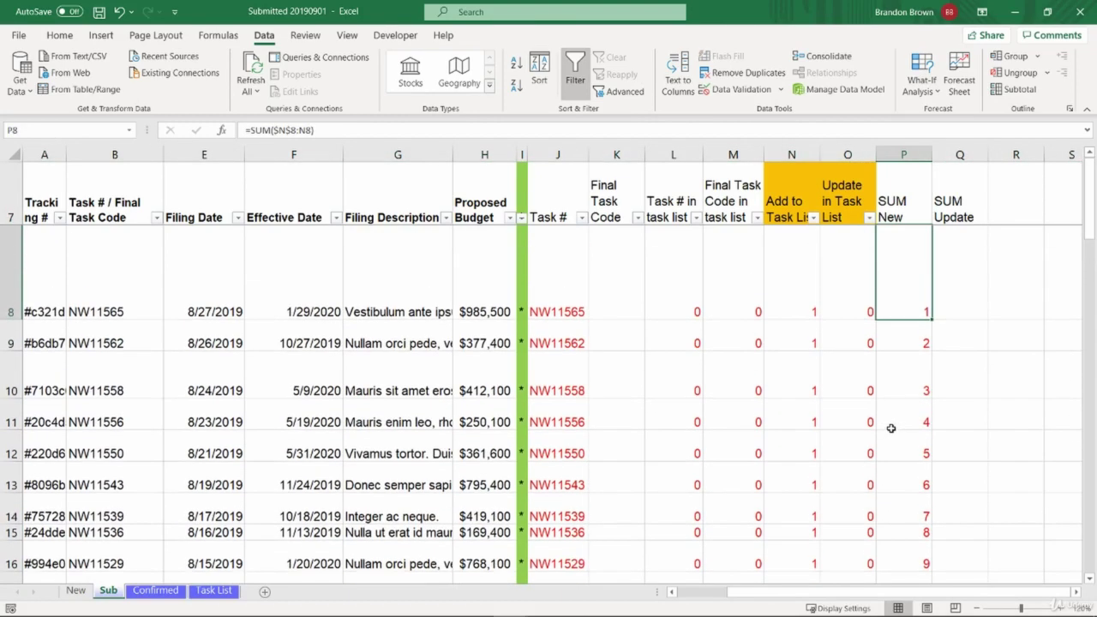
key("ctrl+c")
key("Right")
key("ctrl+v")
Step: Change the range summed in Q8 so the formula reads =SUM($O$8:O8)
key("F2")
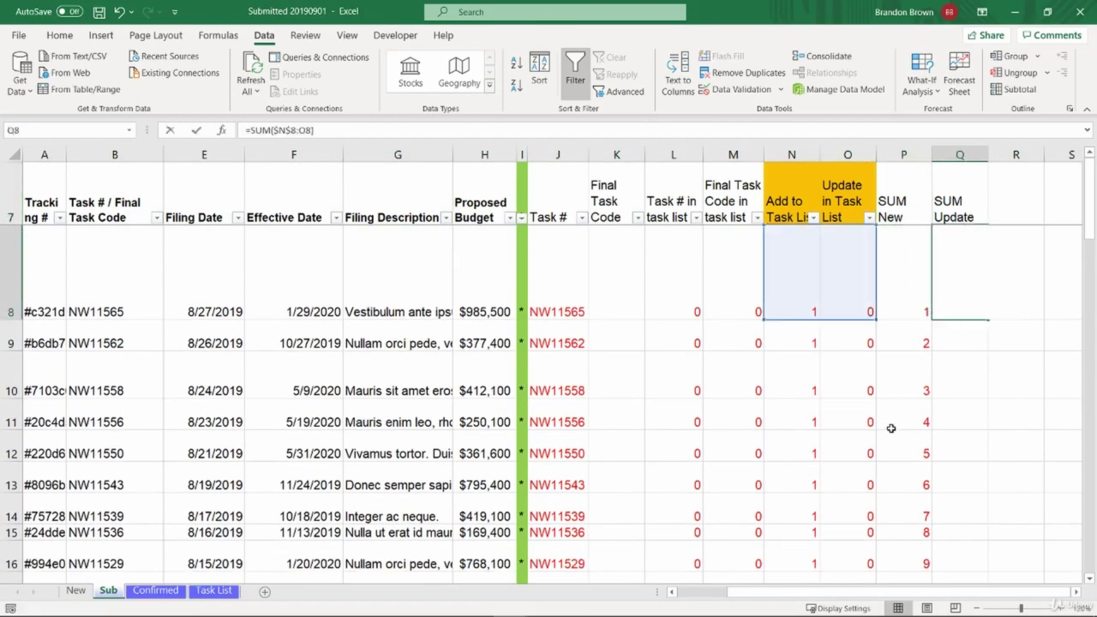
left_click_drag(764, 289, 825, 300)
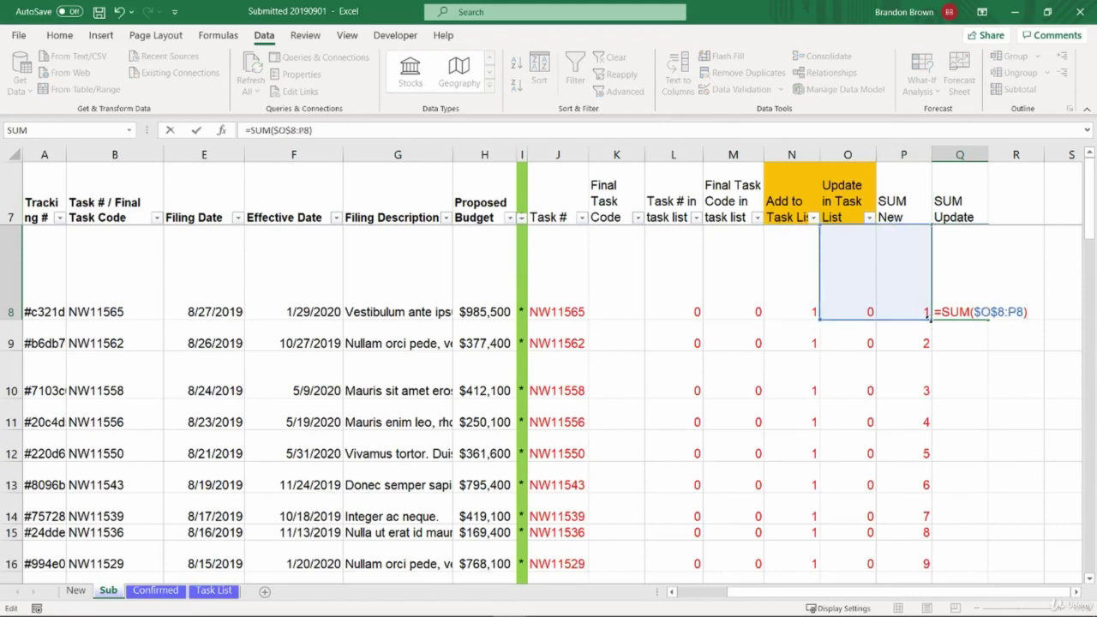
left_click_drag(927, 317, 881, 317)
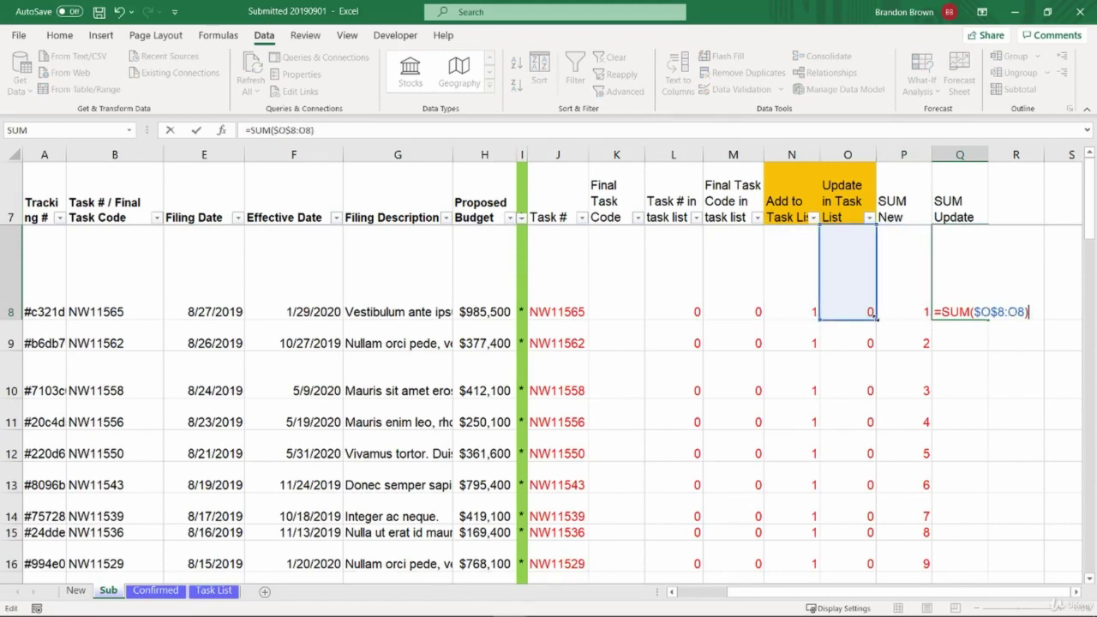
key("Return")
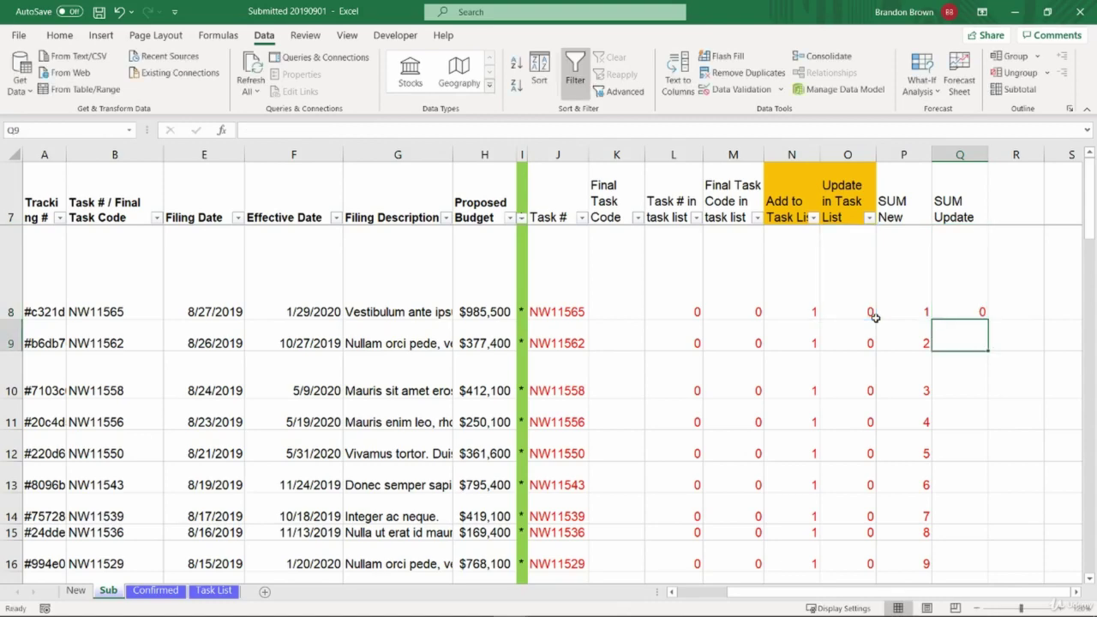
key("Up")
key("shift+Down")
key("shift+Down")
key("shift+Down")
key("shift+Down")
key("shift+Down")
key("shift+Down")
key("shift+Down")
key("shift+Down")
key("shift+Down")
key("shift+Down")
key("shift+Down")
key("shift+Down")
key("shift+Down")
key("shift+Down")
key("shift+Down")
Step: Fill the SUM Update formula from Q8 down to the last data row, Q68
key("Left")
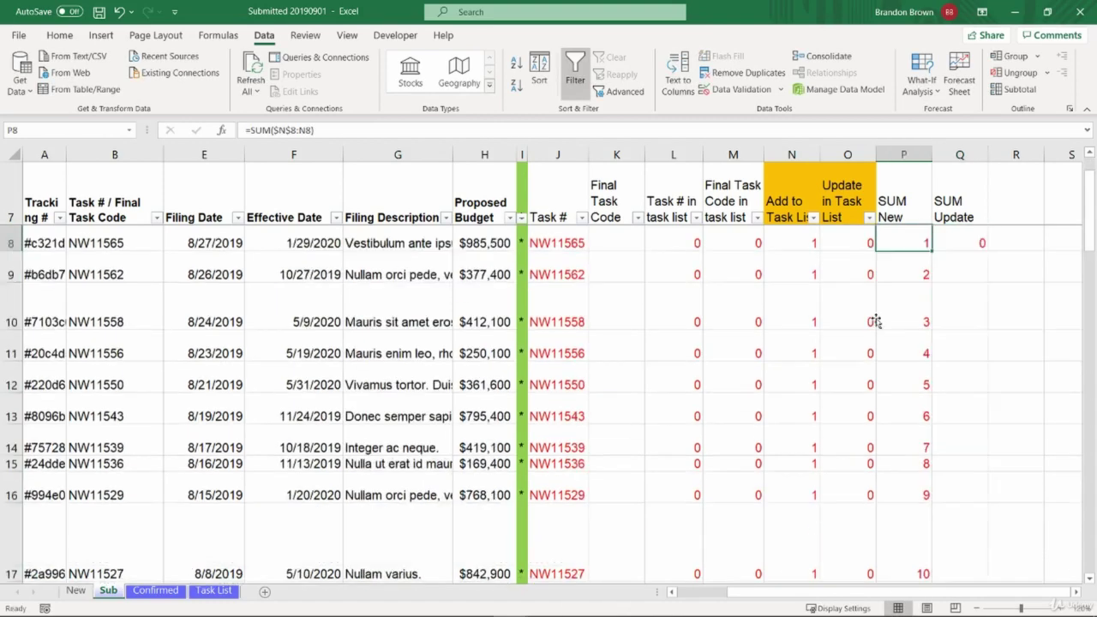
key("ctrl+Down")
key("Right")
key("ctrl+shift+Up")
key("ctrl+d")
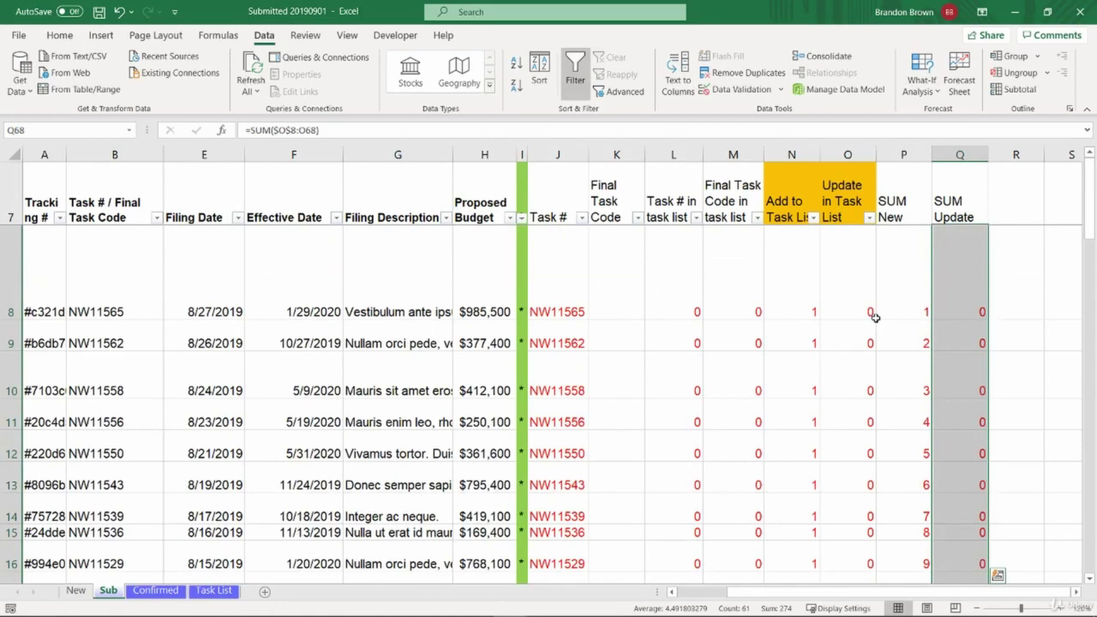
Step: Inspect the formula in Q10 and compare the SUM Update totals in rows 22 and 25 with their Update in Task List flags
left_click(965, 354)
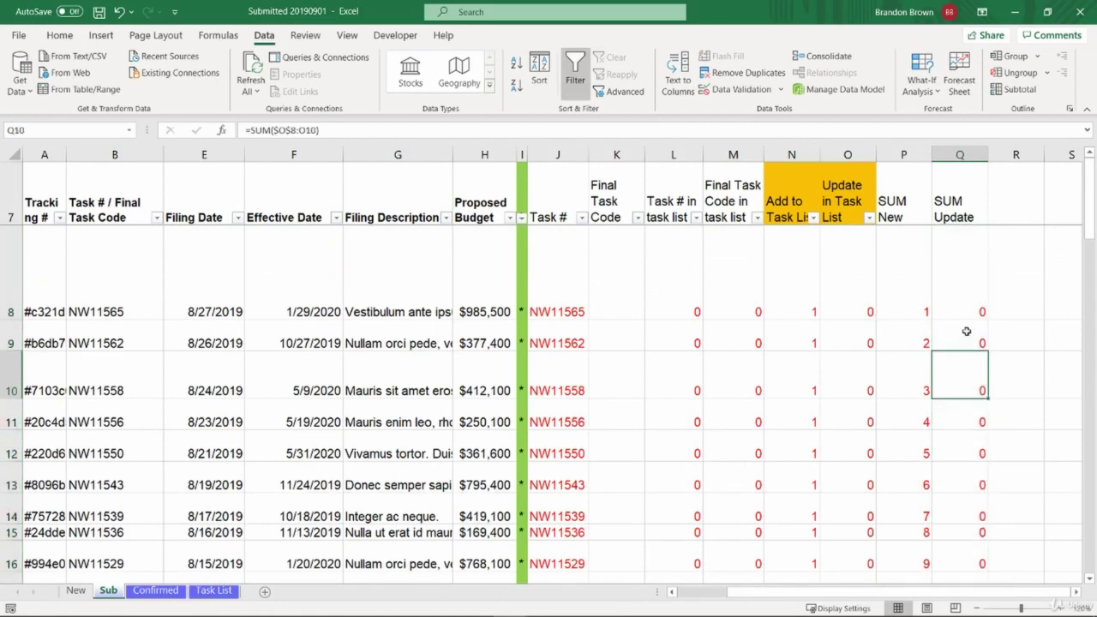
double_click(965, 393)
key("Escape")
scroll(884, 464, "down", 2)
scroll(884, 465, "down", 4)
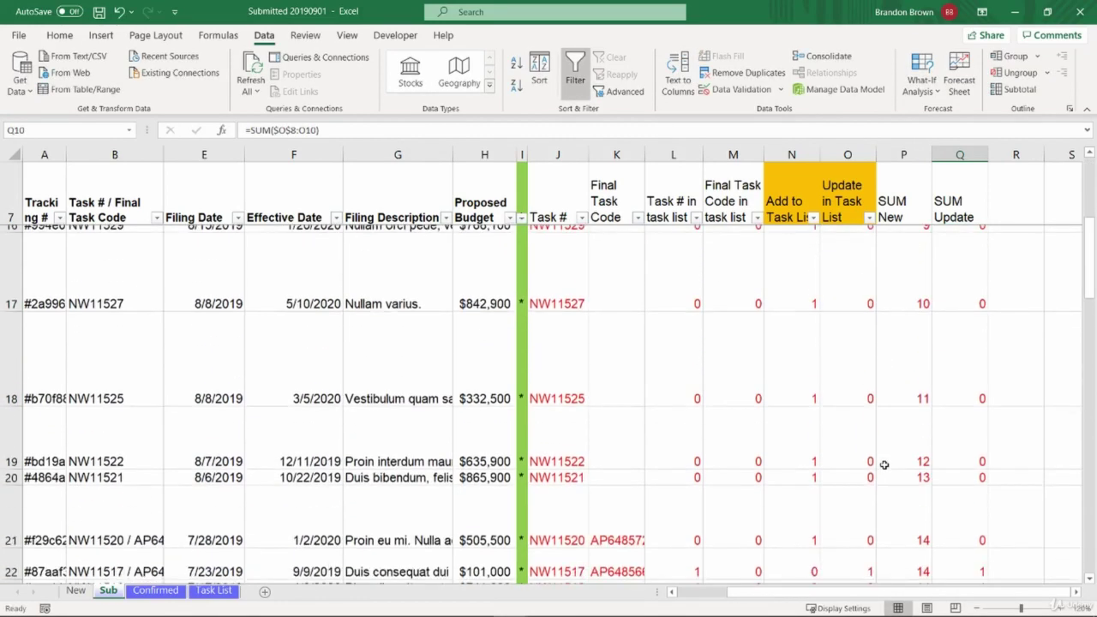
scroll(959, 416, "up", 1)
left_click(966, 326)
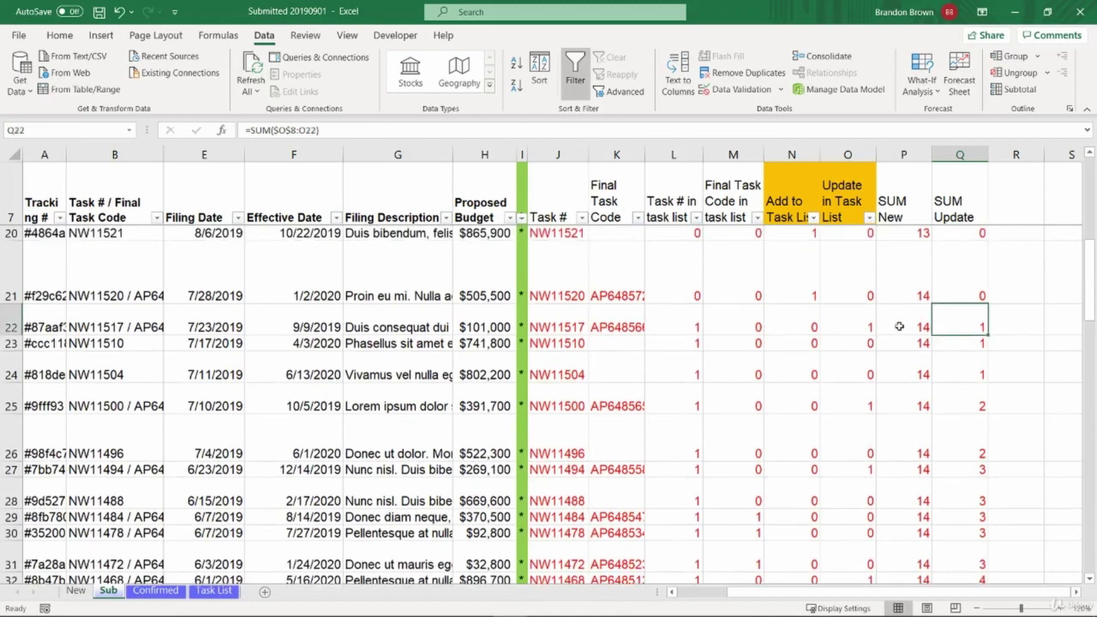
key("shift+space")
left_click(972, 405)
key("shift+space")
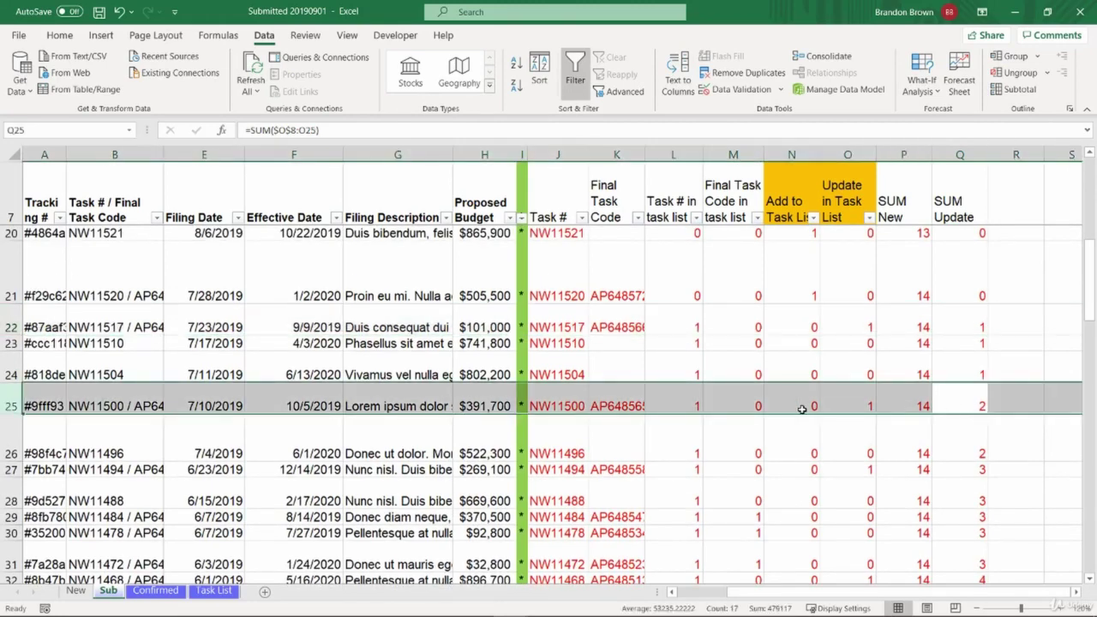
Step: Check the ranges summed by the SUM Update formulas in Q23, Q24 and Q25, and return to the first data row
left_click(971, 322)
left_click(968, 341)
key("F2")
key("Escape")
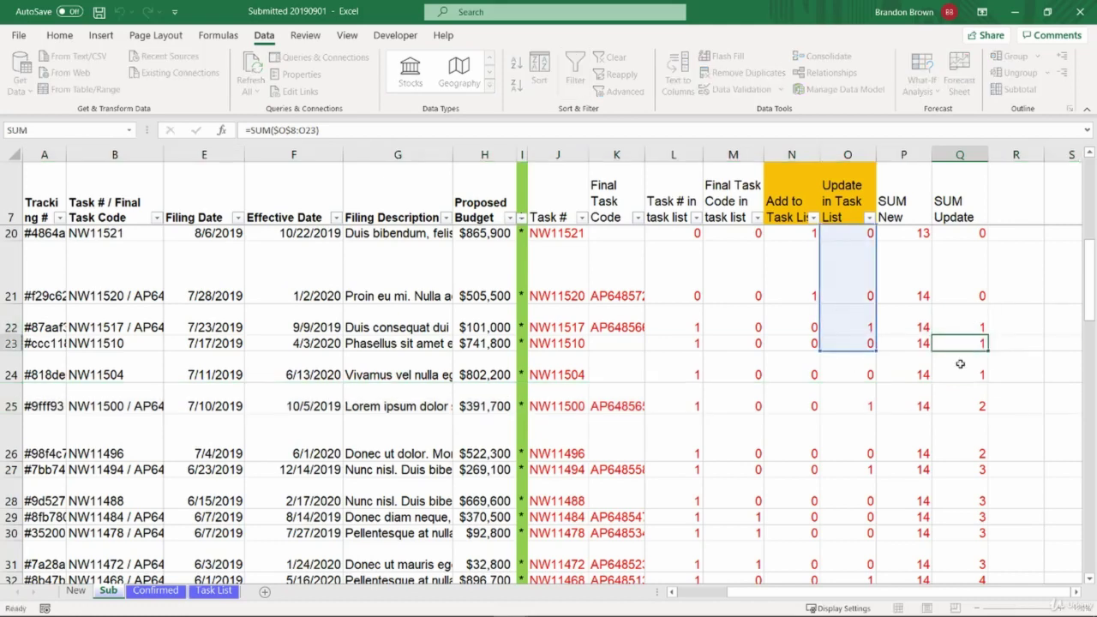
left_click(959, 367)
key("F2")
key("Escape")
left_click(952, 399)
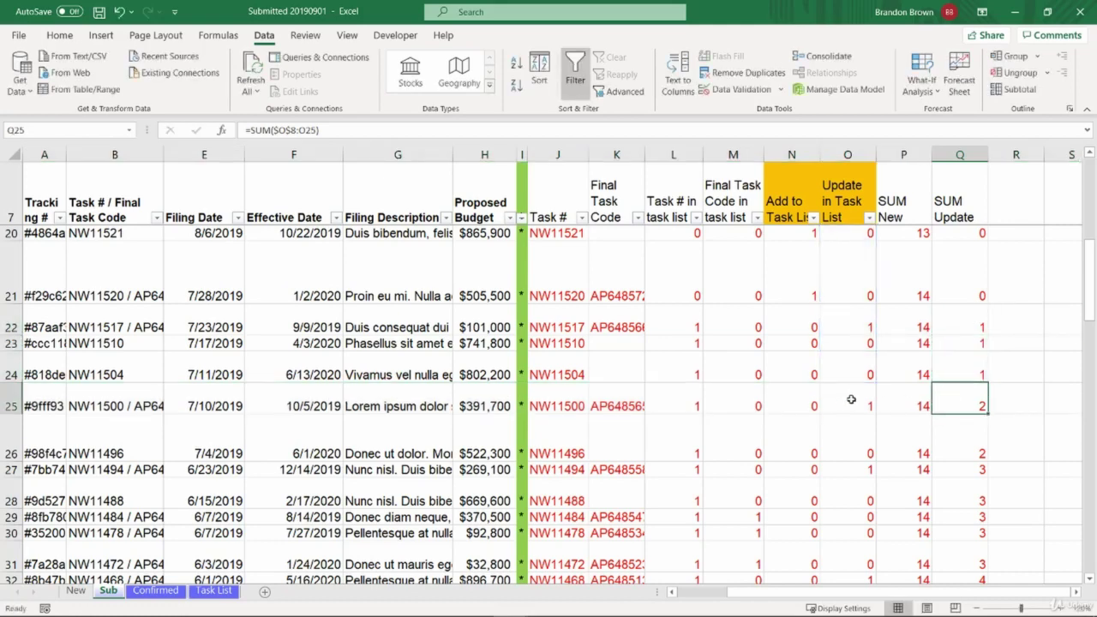
key("F2")
key("Escape")
key("ctrl+Up")
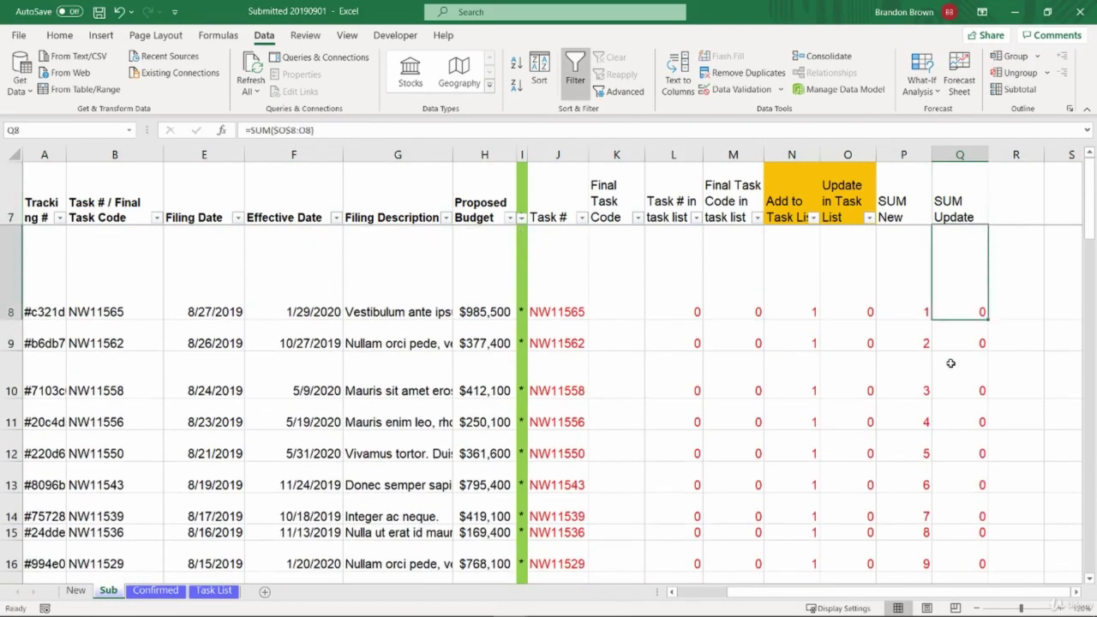
Step: On the New sheet, enter =INDEX(Sub!$B$7:$Q$68,2,1) in cell A2, with the Sub sheet range as an absolute reference
left_click(75, 591)
type("=inde")
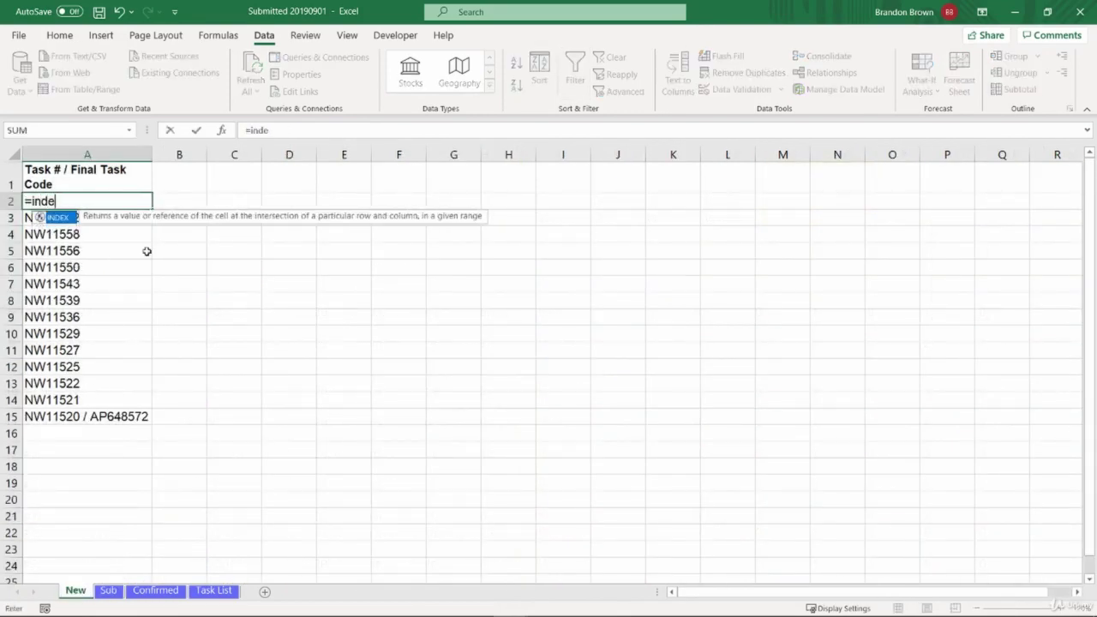
key("Tab")
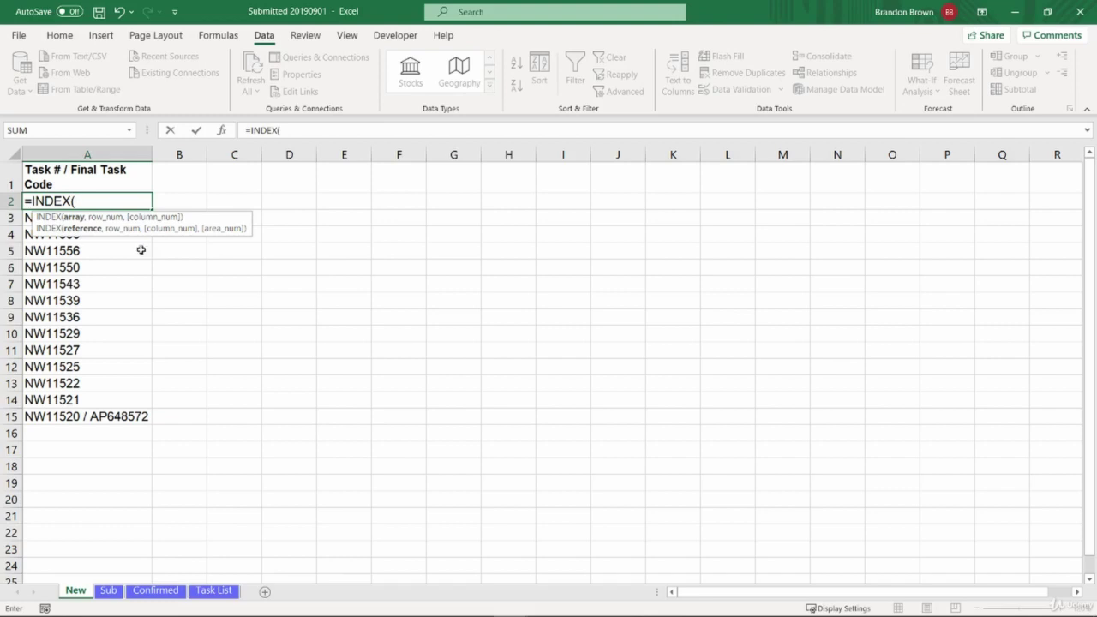
left_click(111, 593)
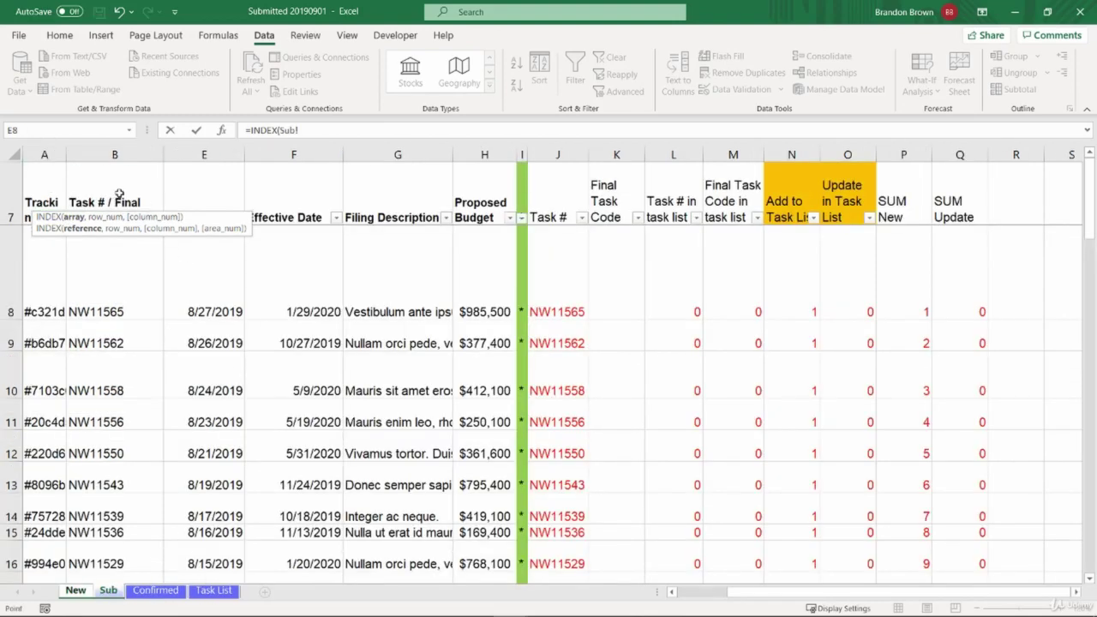
left_click_drag(120, 195, 962, 181)
key("ctrl+shift+Down")
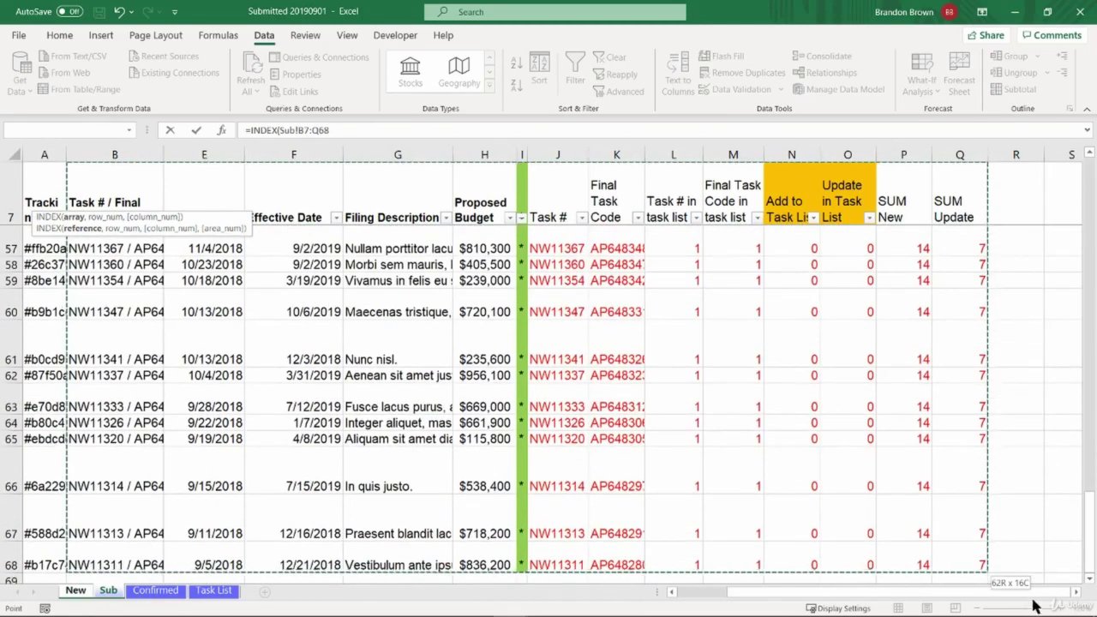
key("F4")
type(",")
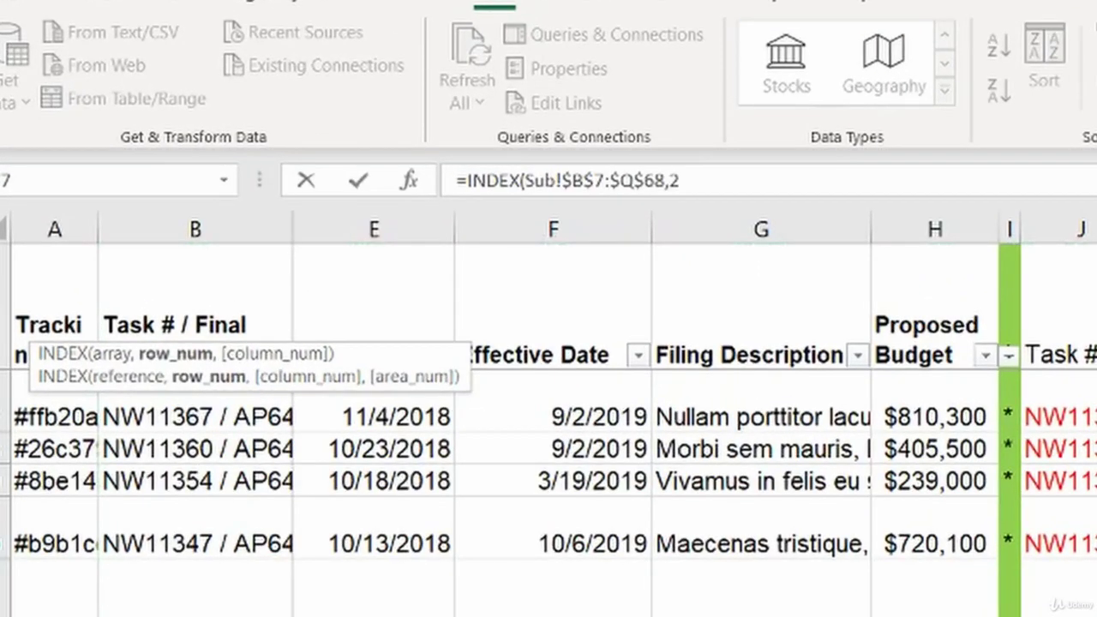
type("2,1")
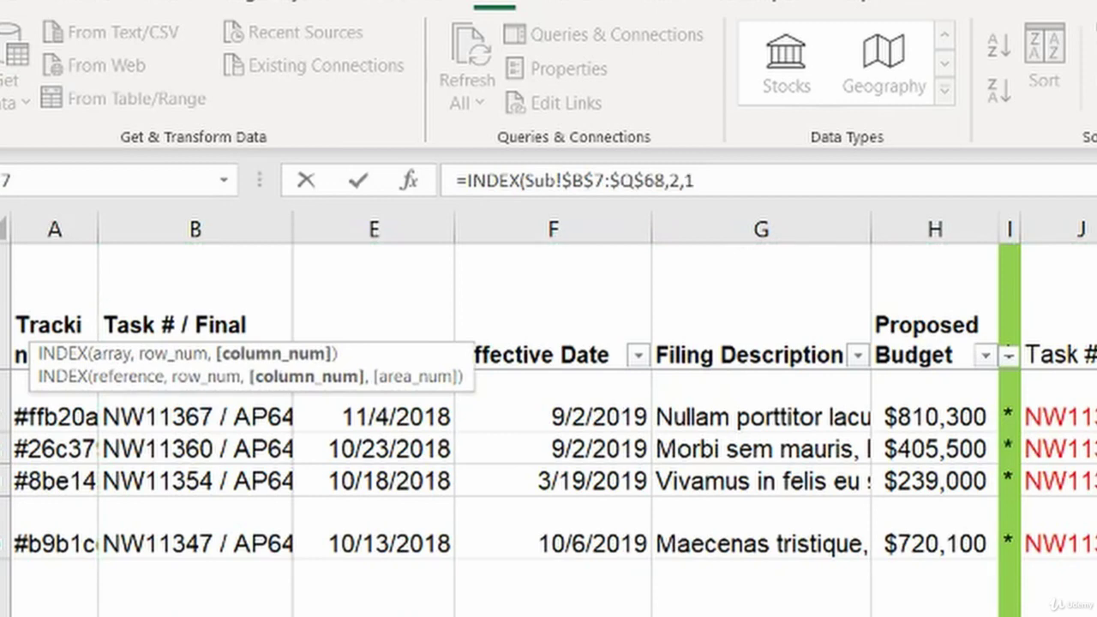
key("Return")
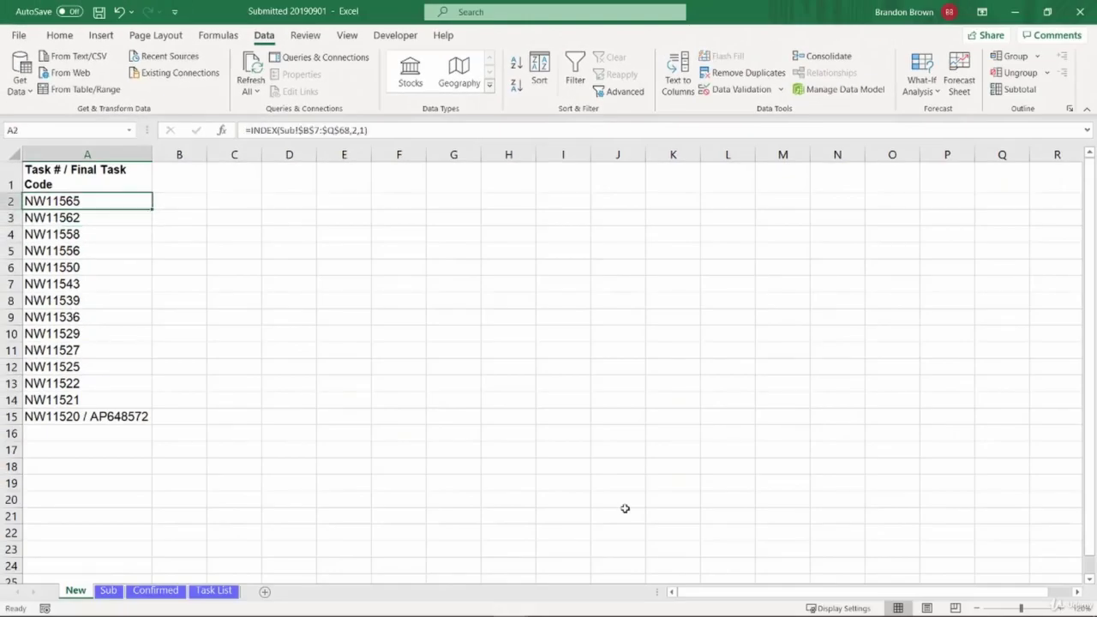
Step: Fill the INDEX formula with the fixed row number from A2 down to A15
key("ctrl+shift+Down")
key("ctrl+d")
key("Down")
key("Down")
key("Down")
key("Up")
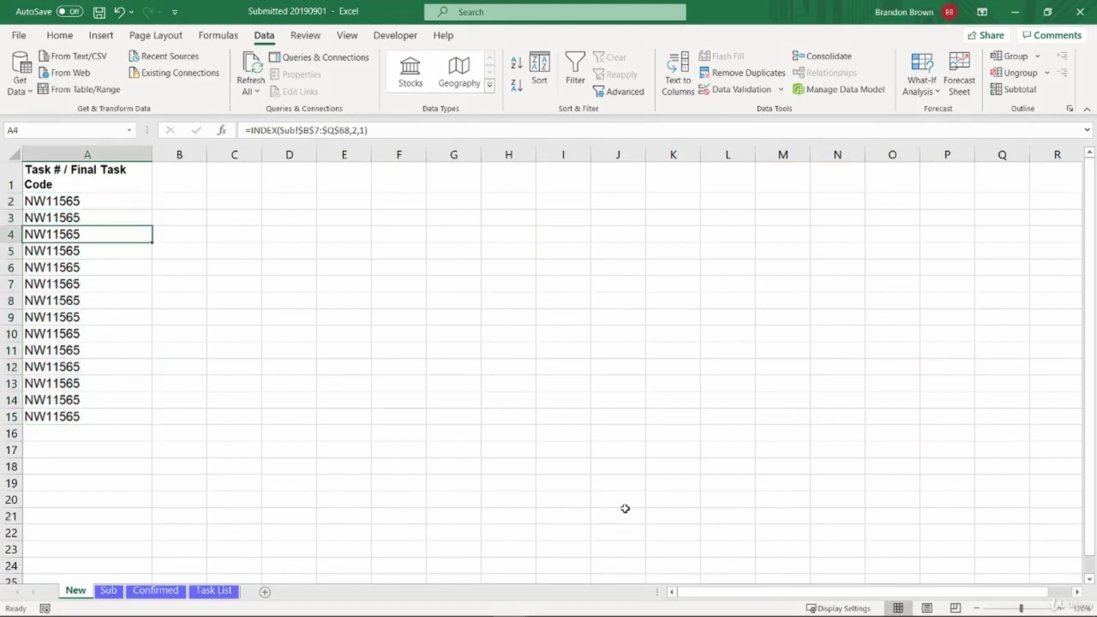
Step: Compare the INDEX formulas in A2 and A3, paying attention to the row number argument
key("Up")
key("Up")
key("F2")
key("Return")
key("F2")
key("Escape")
key("Up")
key("F2")
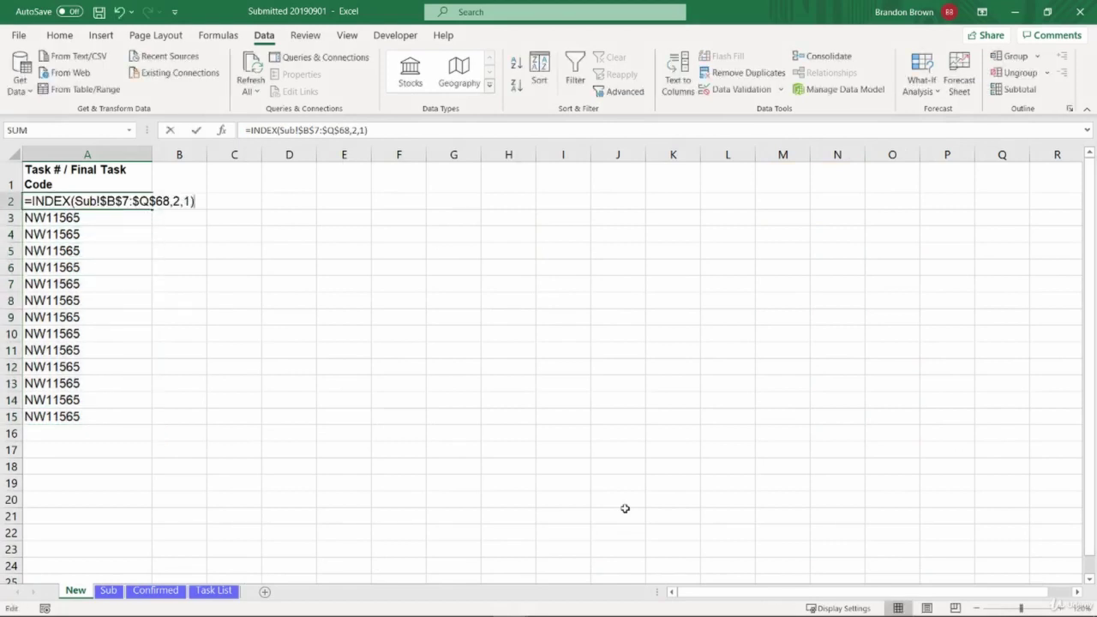
key("Escape")
key("F2")
key("Escape")
Step: Replace the fixed row number in A2 with ROW(), giving =INDEX(Sub!$B$7:$Q$68,ROW(),1)
key("F2")
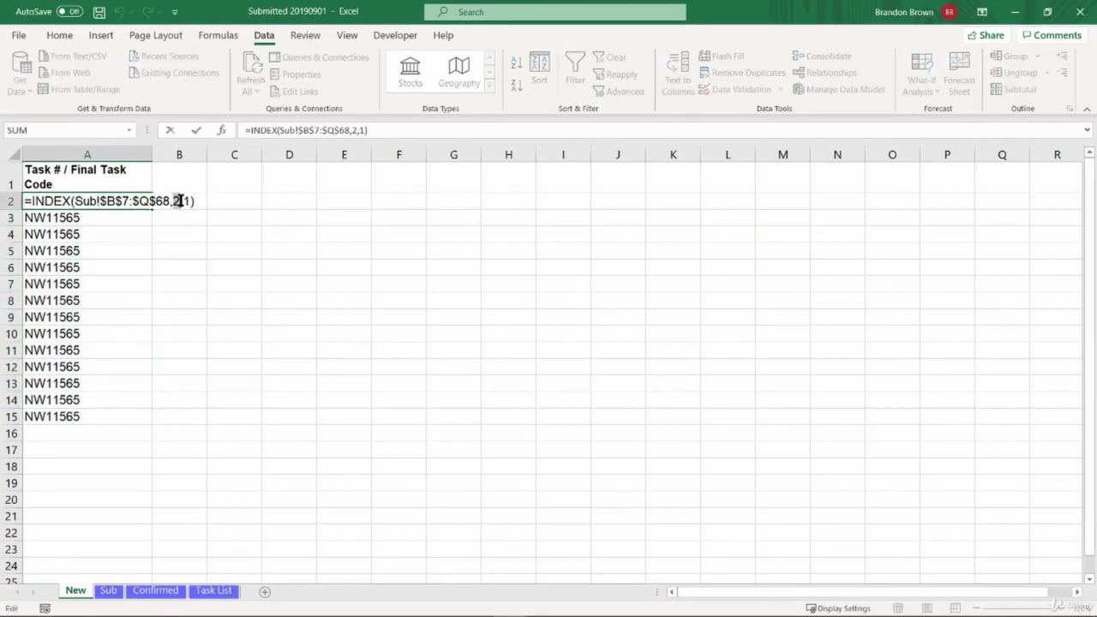
double_click(177, 200)
type("row")
key("Tab")
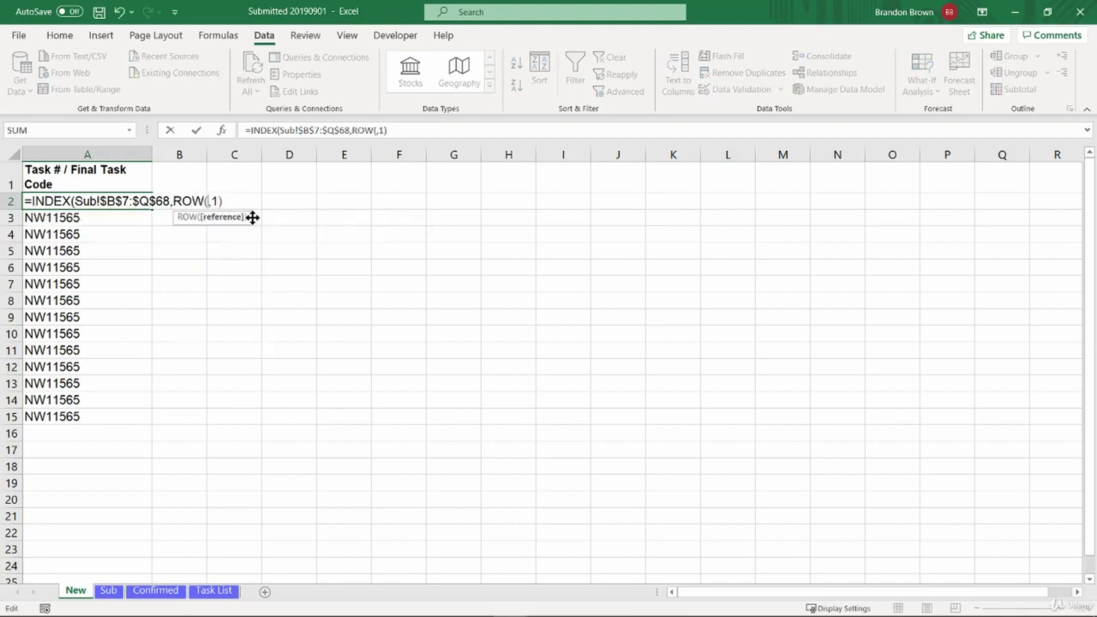
type(")")
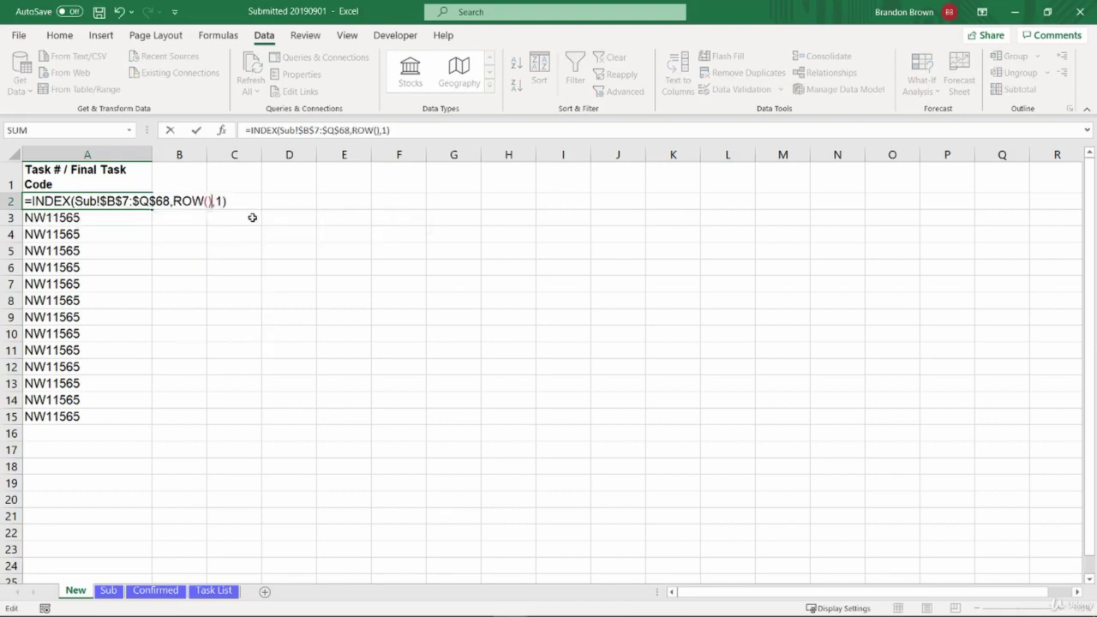
key("Return")
Step: Fill the INDEX formula containing ROW() from A2 down to A15
key("Up")
key("ctrl+shift+Down")
key("ctrl+d")
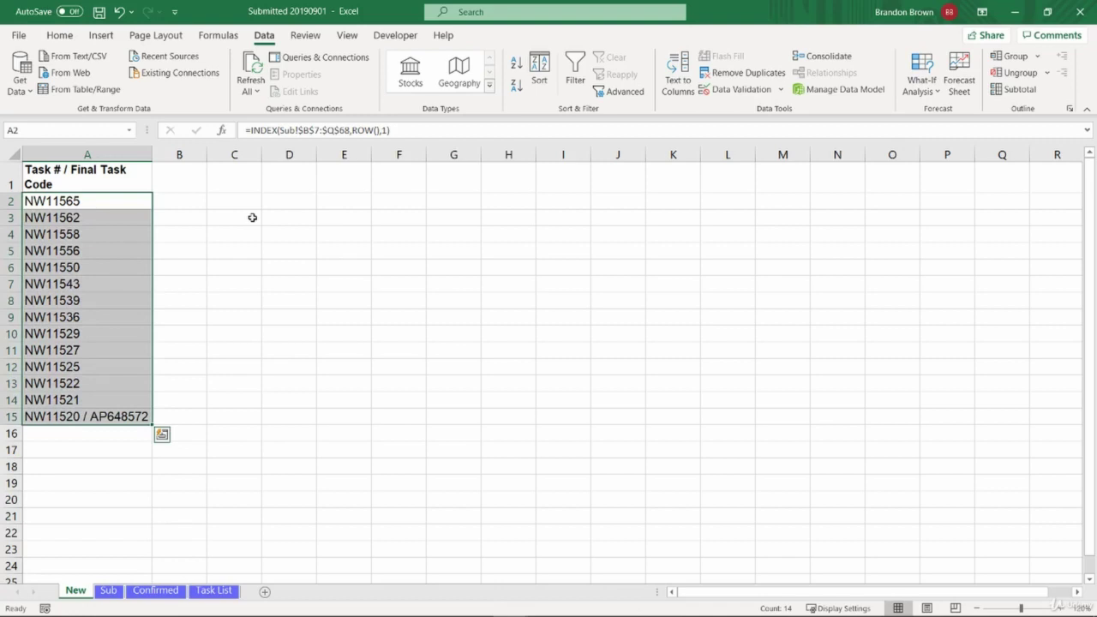
key("Down")
key("Down")
key("Up")
key("Up")
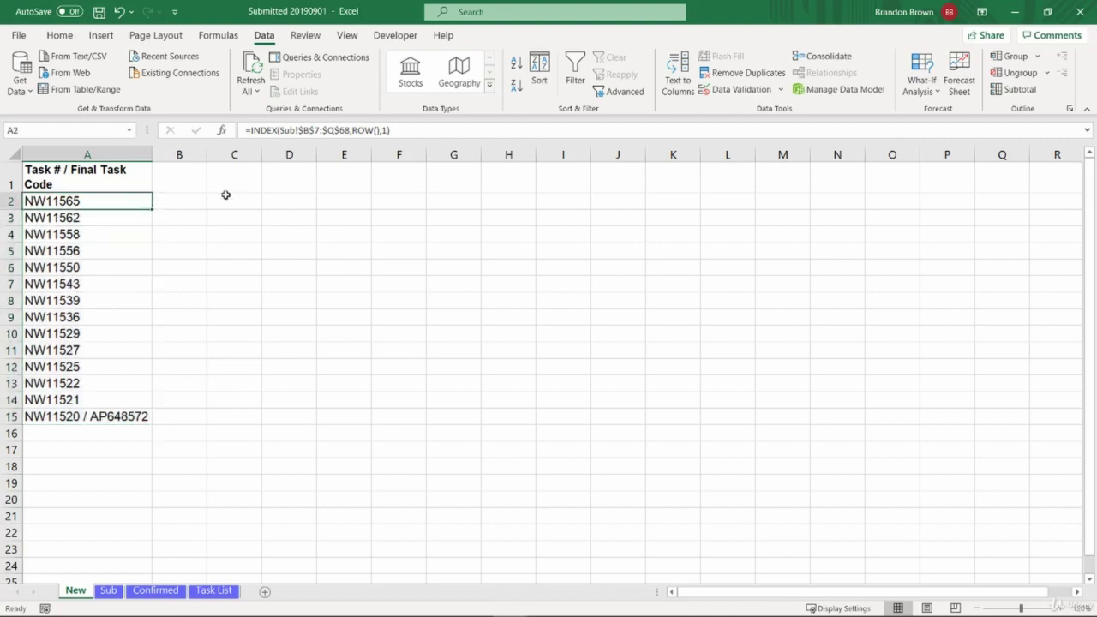
Step: Evaluate the ROW() part of the formula in A2 without keeping the evaluated value
key("shift+space")
double_click(132, 199)
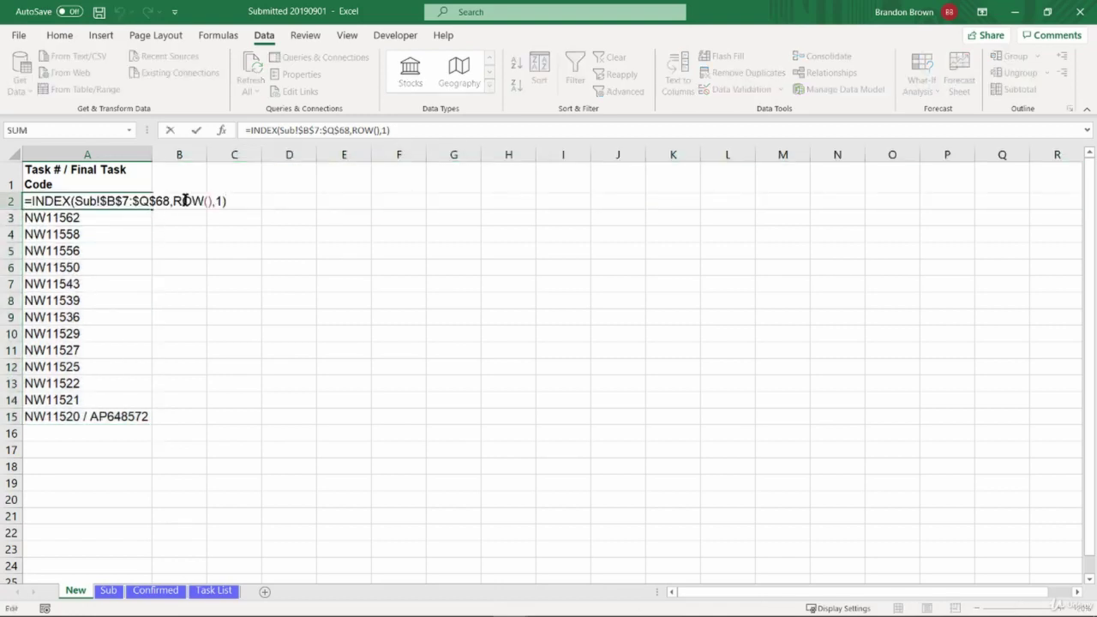
left_click_drag(174, 201, 213, 200)
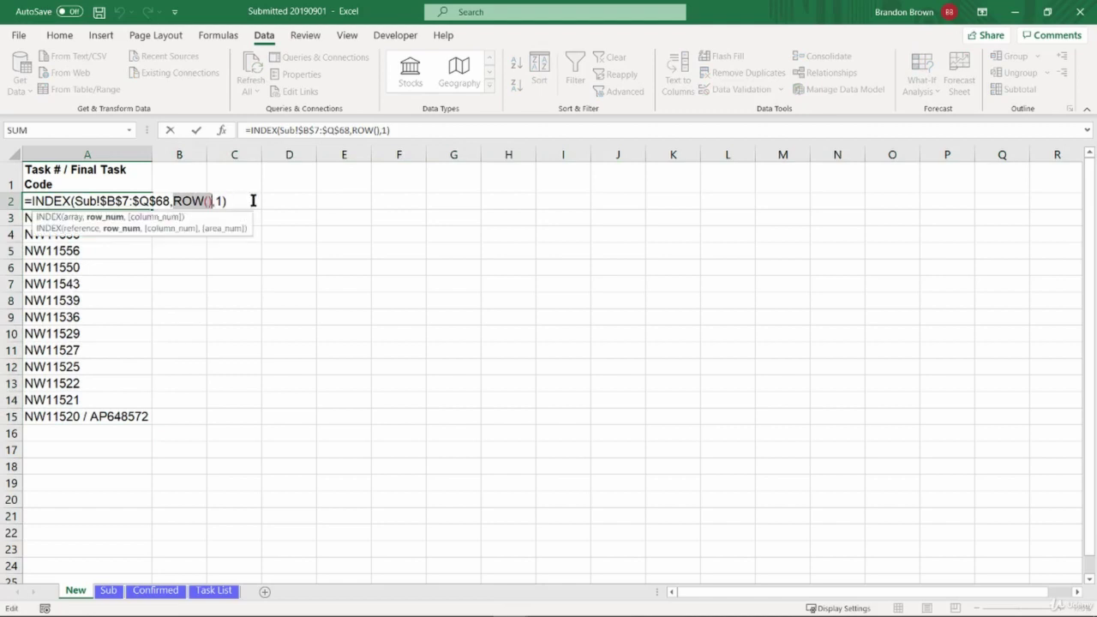
key("F9")
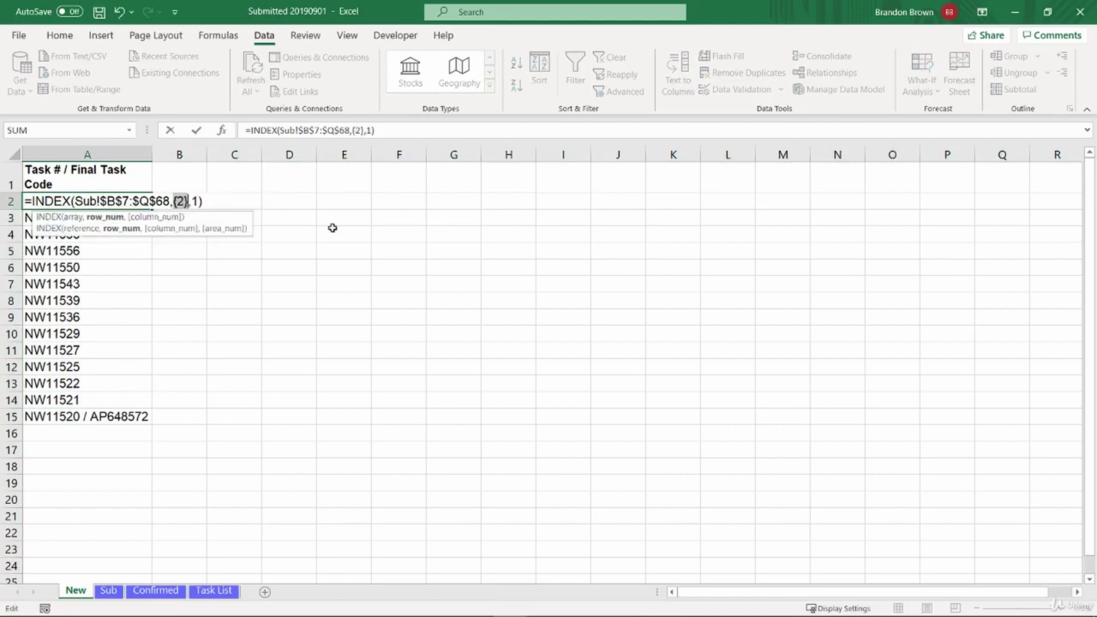
key("Escape")
Step: Try to evaluate the ROW() argument inside the formula in A3, leaving the formula intact
double_click(100, 218)
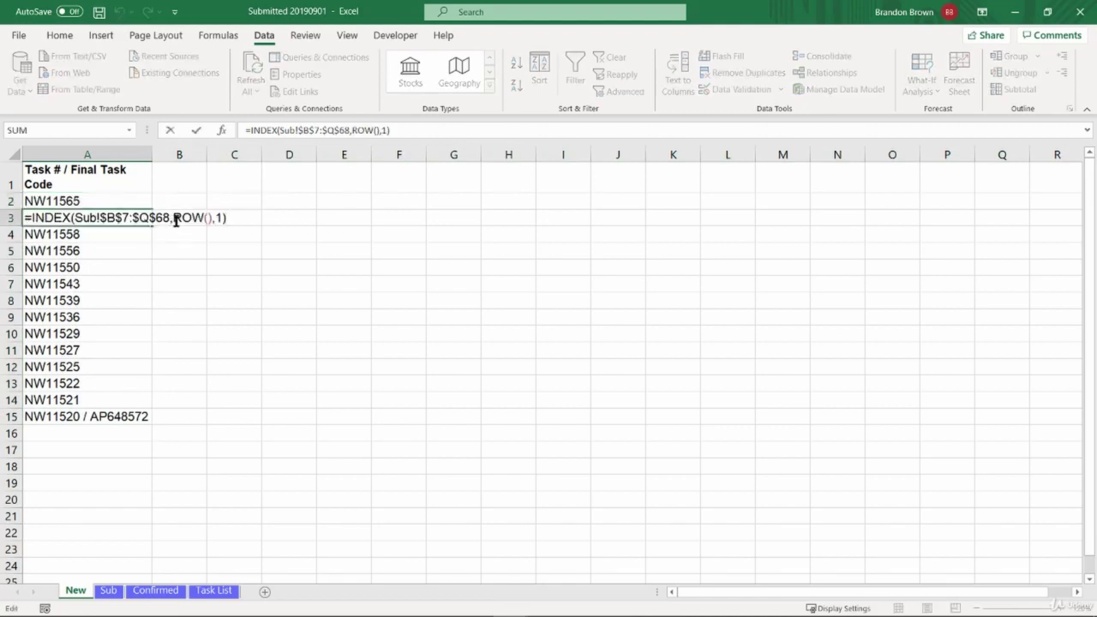
left_click_drag(175, 220, 206, 218)
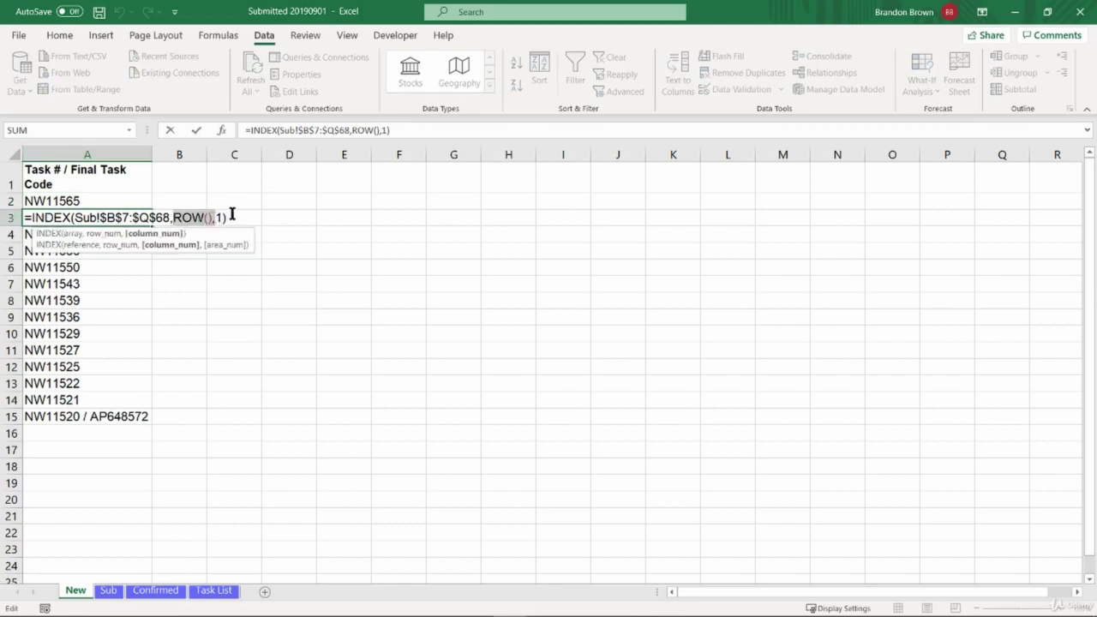
key("F9")
key("Escape")
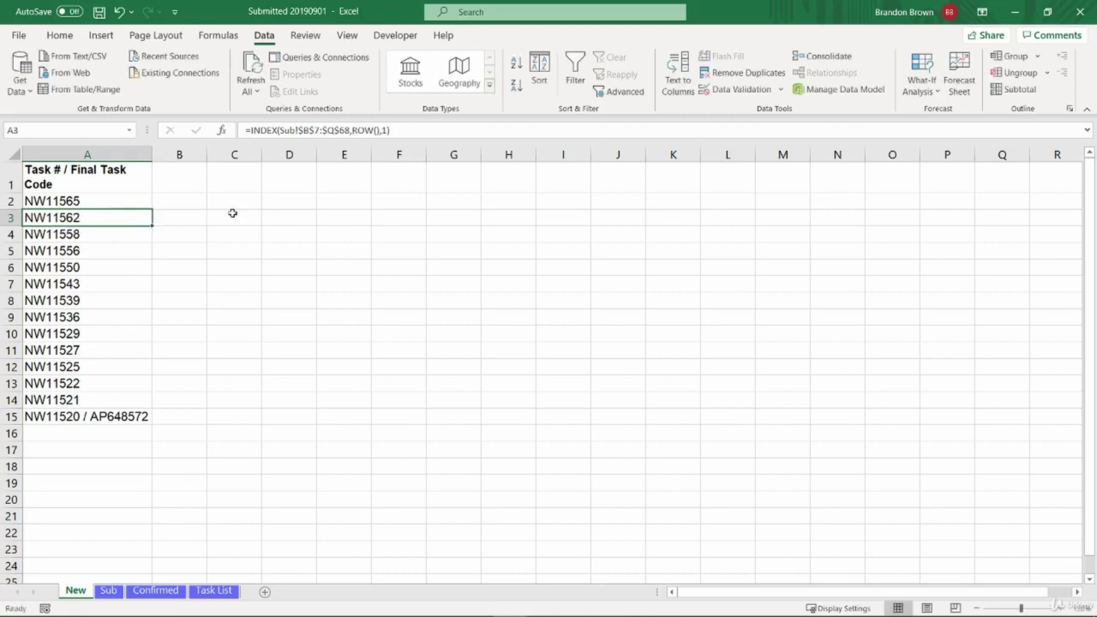
key("F2")
key("Escape")
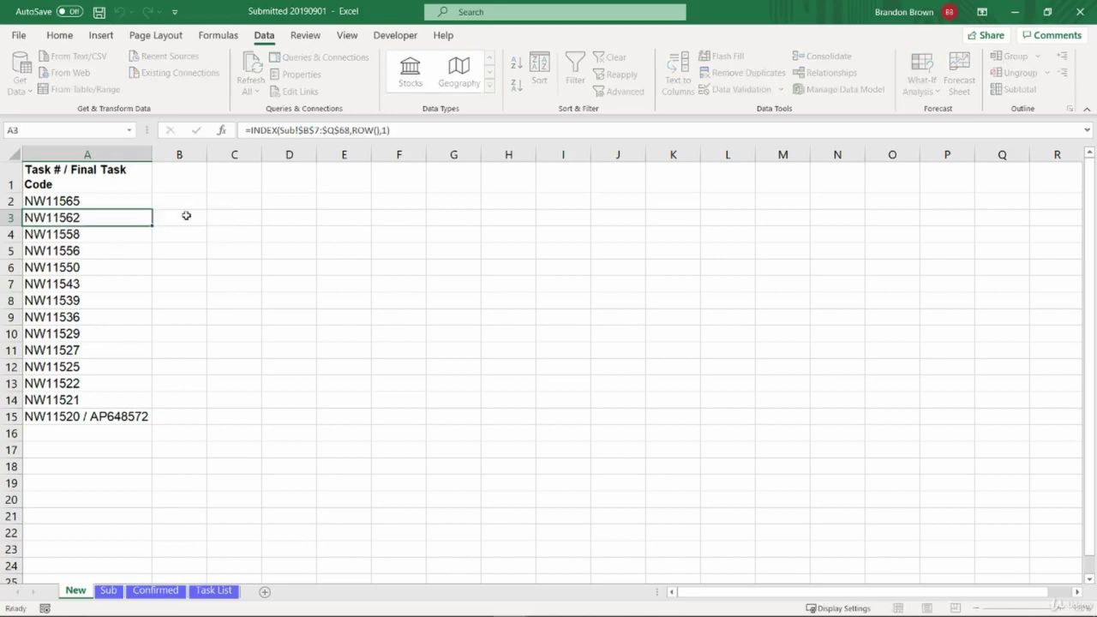
Step: Review the SUM New and SUM Update running totals on the Sub sheet against the listed tasks
key("ctrl+Down")
left_click(92, 199)
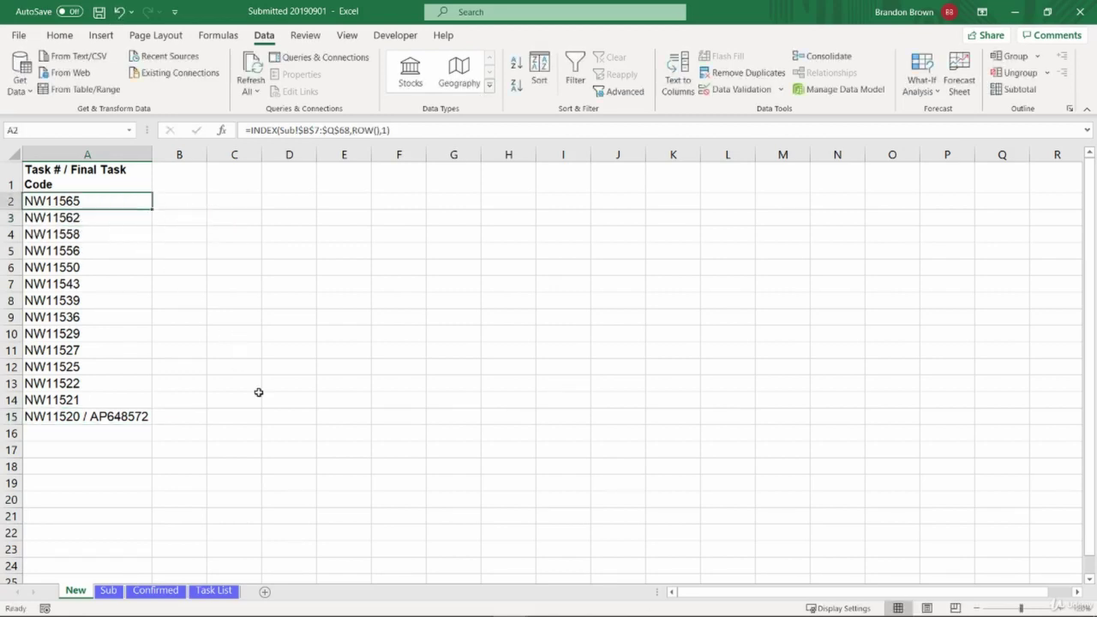
left_click(108, 590)
left_click_drag(959, 206, 882, 529)
left_click(955, 262)
left_click(883, 529)
left_click(891, 286)
left_click_drag(959, 270, 945, 517)
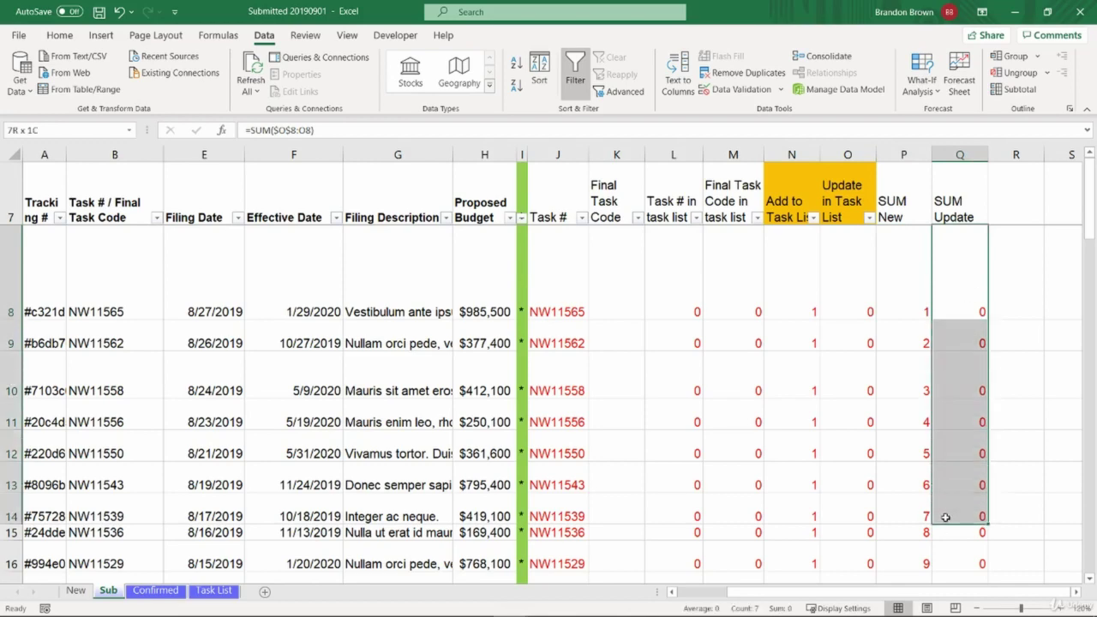
left_click(945, 517)
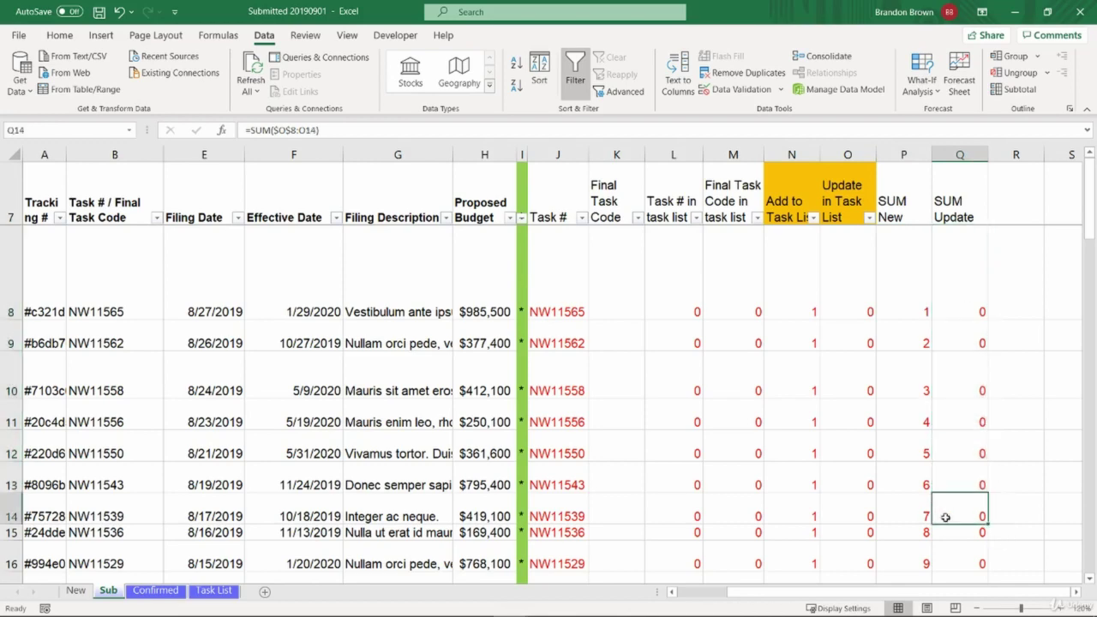
Step: In A2 on the New sheet, start a MATCH around the row argument with ROW()-1 as its lookup value
left_click(76, 591)
double_click(172, 201)
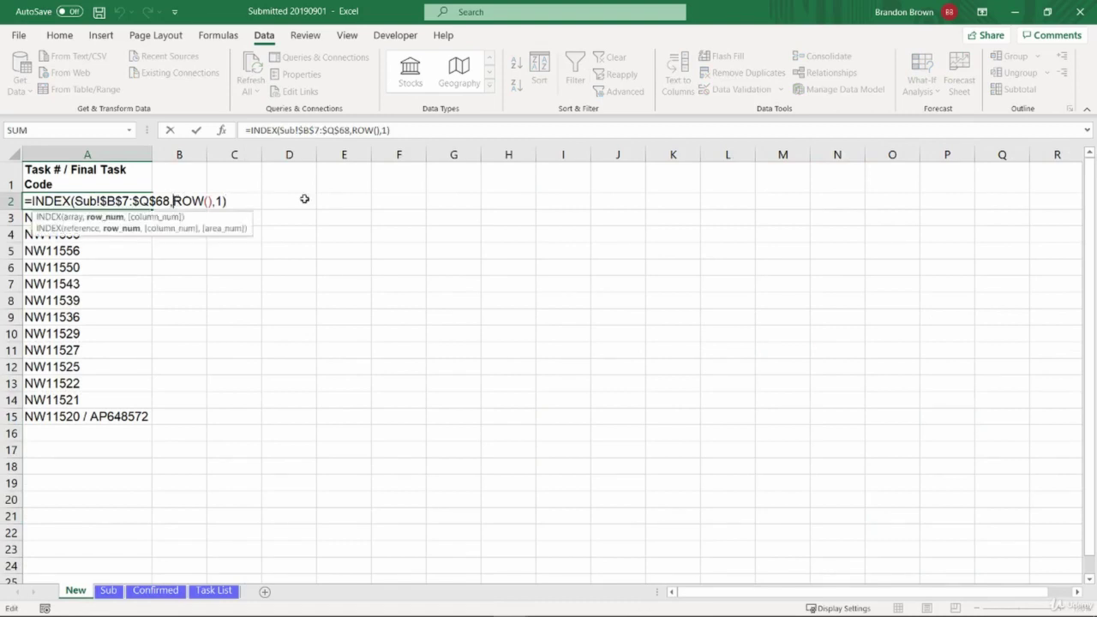
type("mat")
key("Tab")
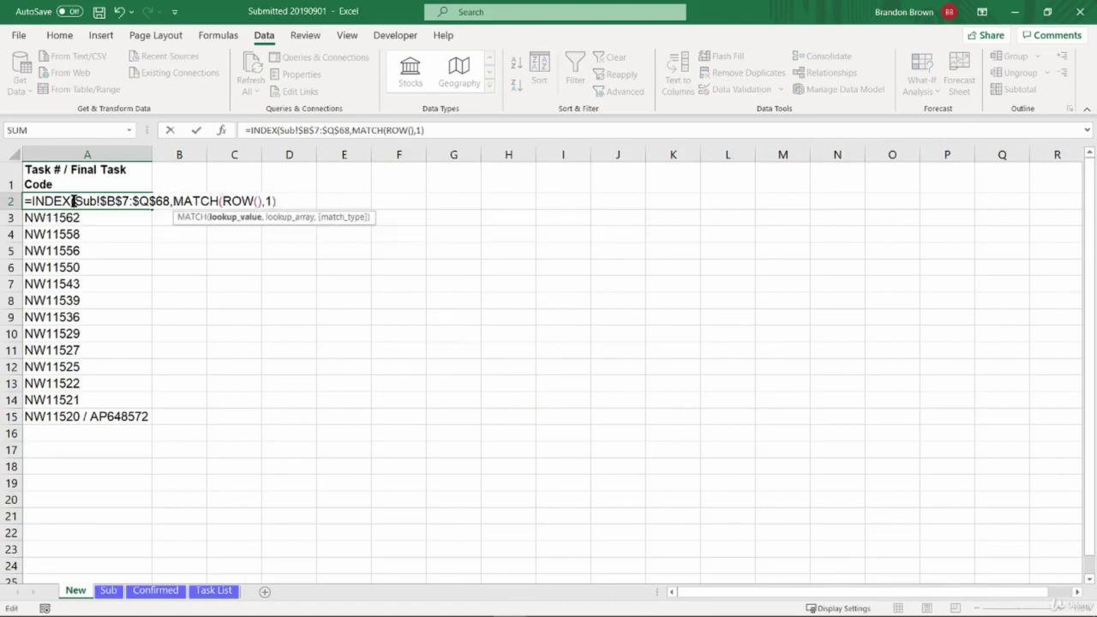
left_click(265, 200)
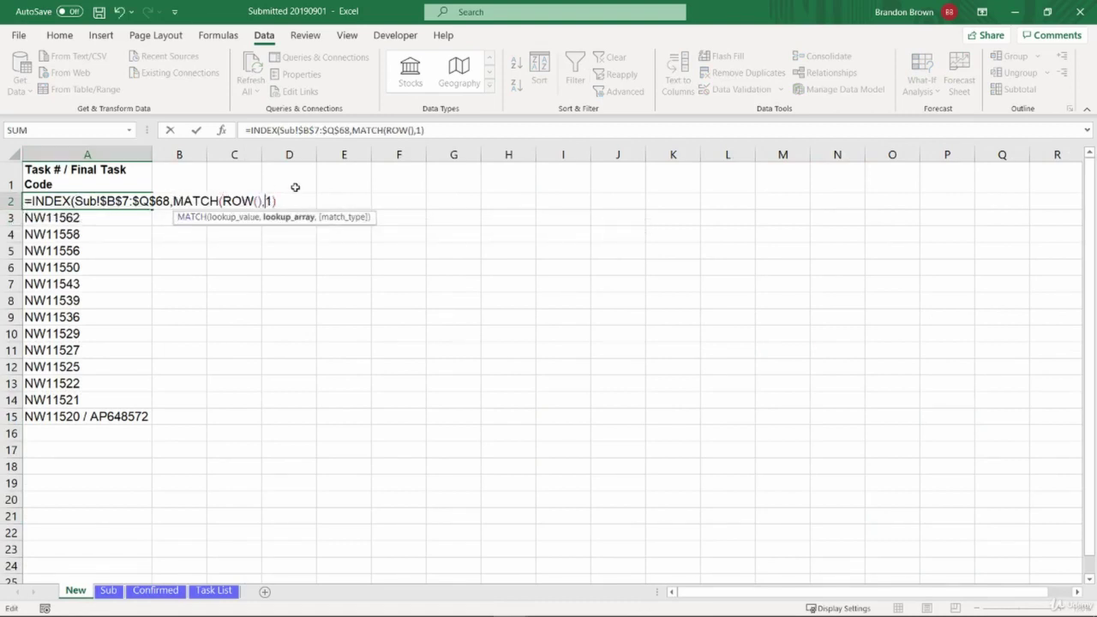
left_click(268, 199)
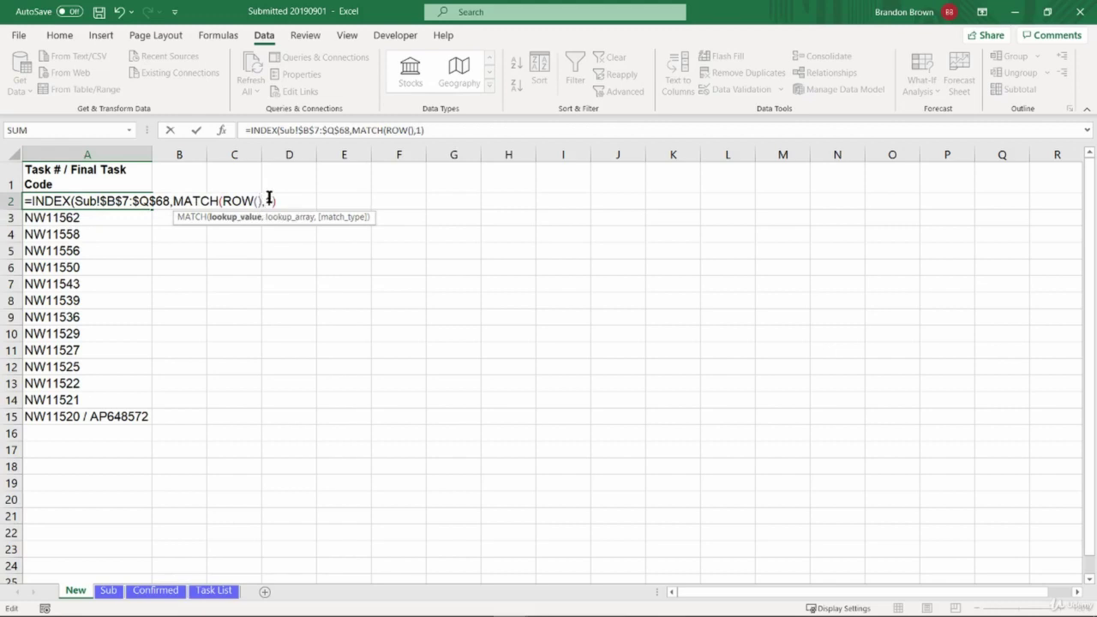
type("-1")
type(",")
Step: Set the MATCH lookup array to the SUM New column as the absolute range Sub!$P$7:$P$68
left_click(108, 592)
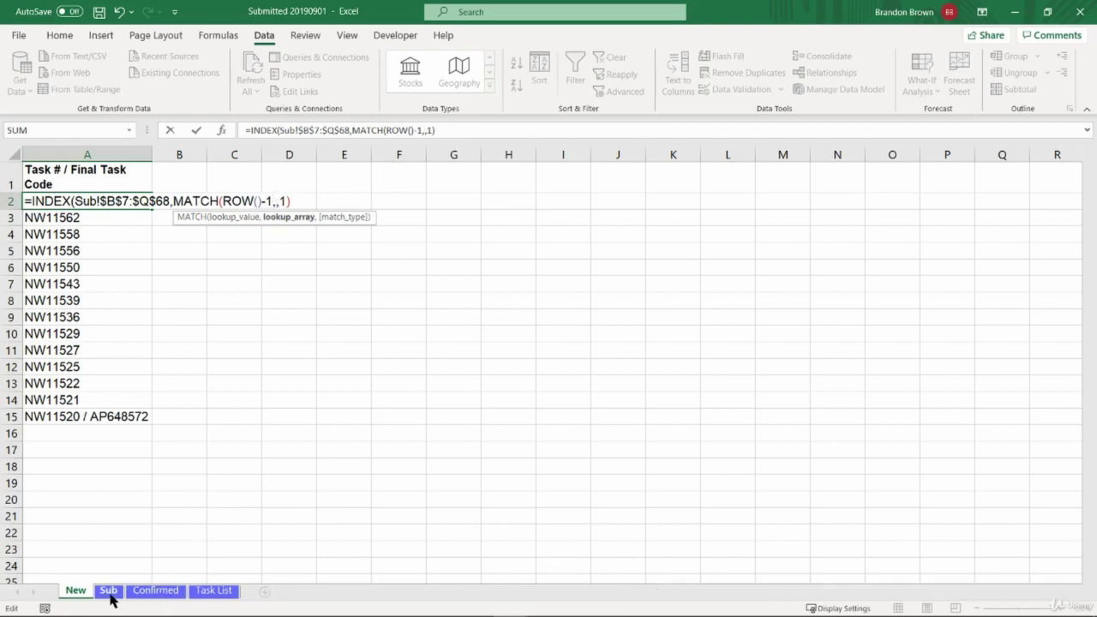
left_click(883, 239)
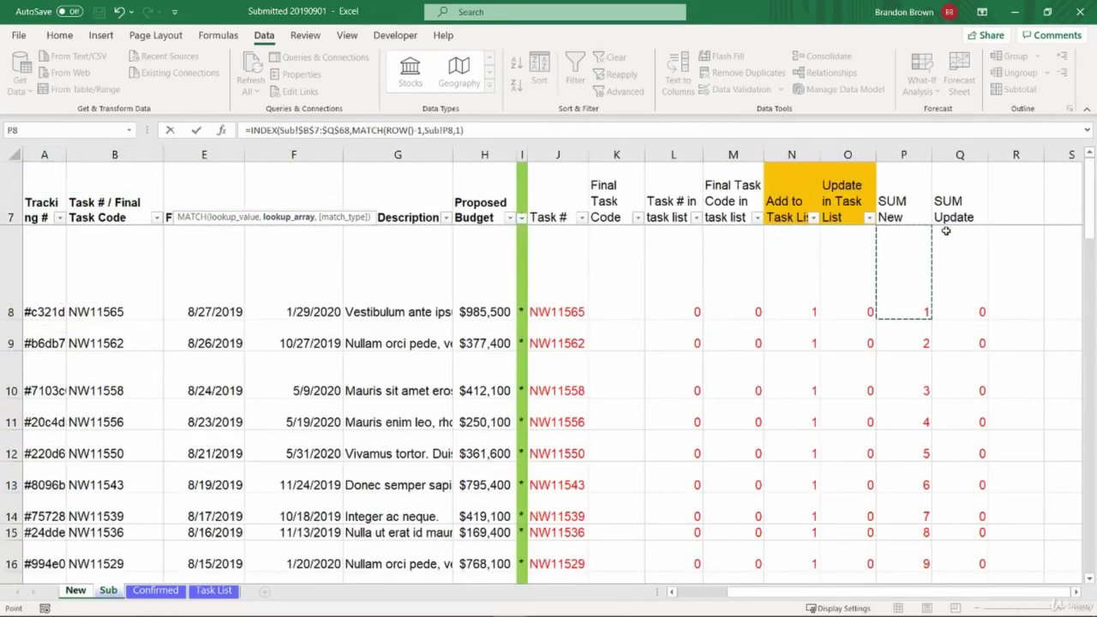
key("shift+Up")
key("ctrl+shift+Down")
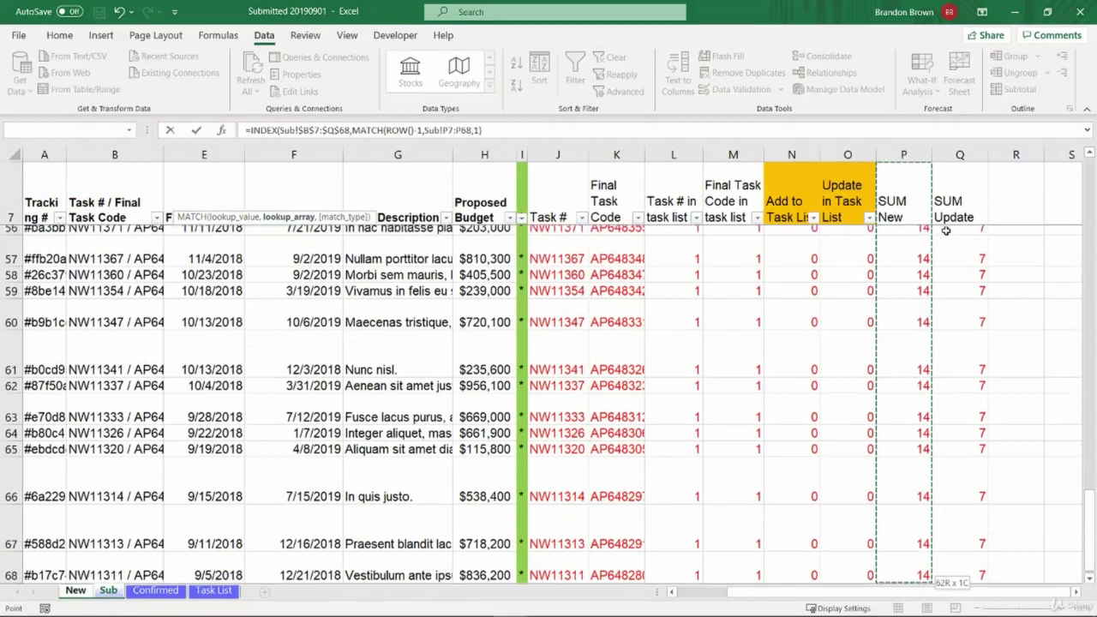
key("F4")
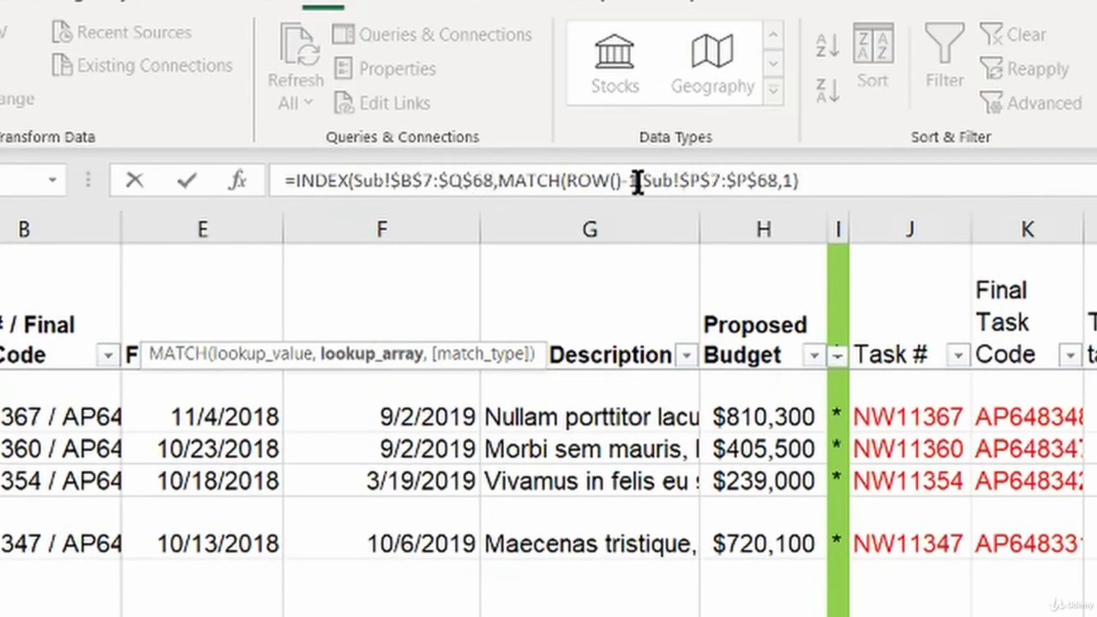
Step: Give MATCH the exact match type 0 and enter =INDEX(Sub!$B$7:$Q$68,MATCH(ROW()-1,Sub!$P$7:$P$68,0),1) in A2
left_click_drag(641, 183, 778, 184)
left_click(778, 182)
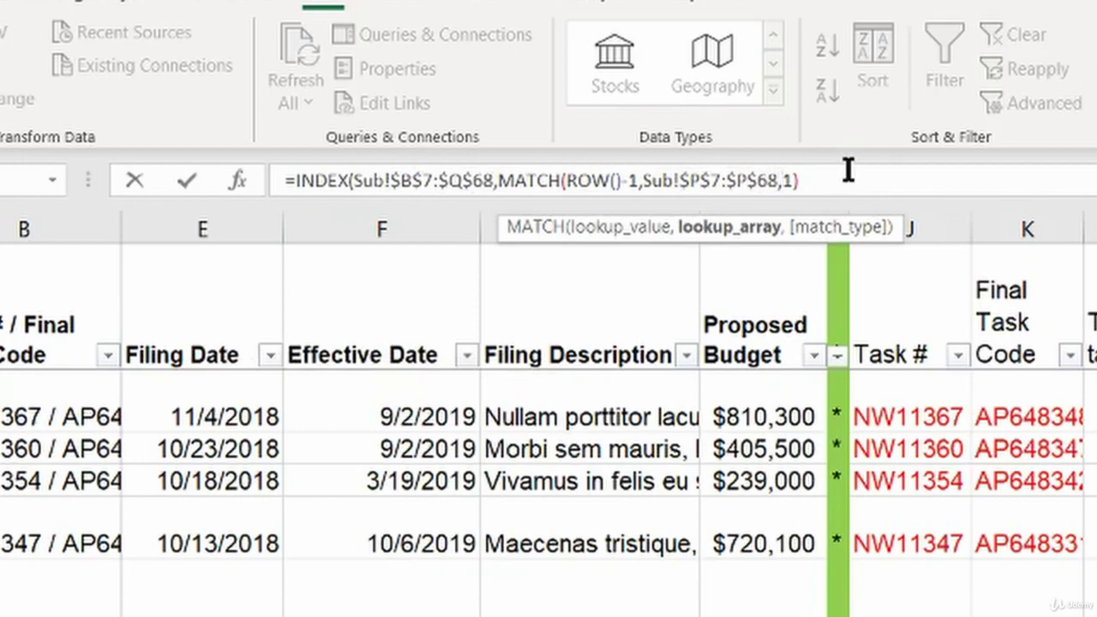
type(",0")
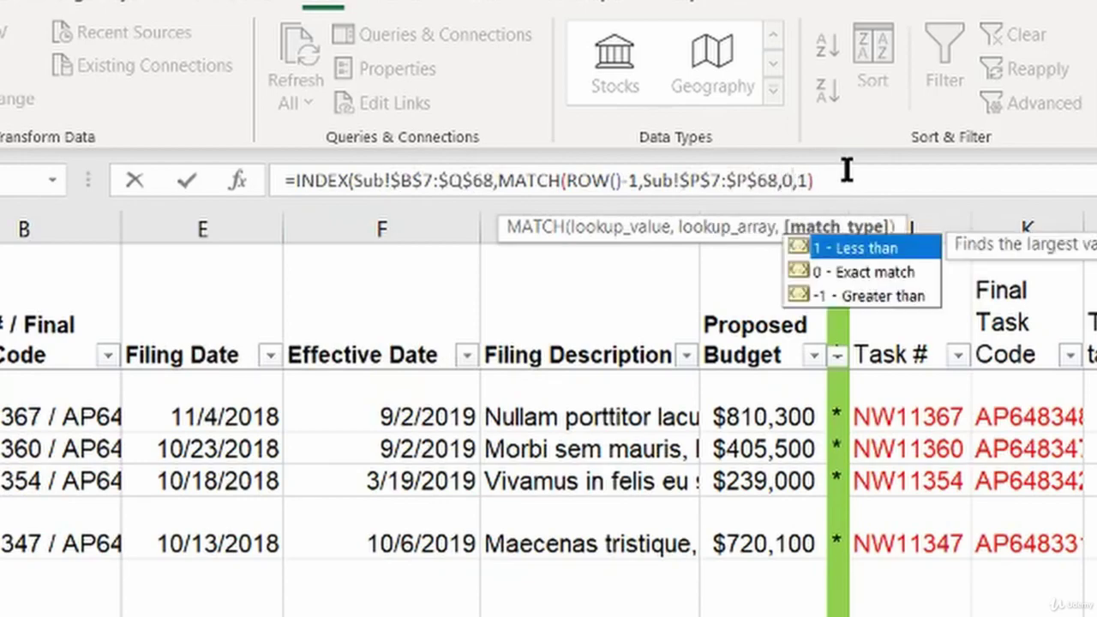
type(")")
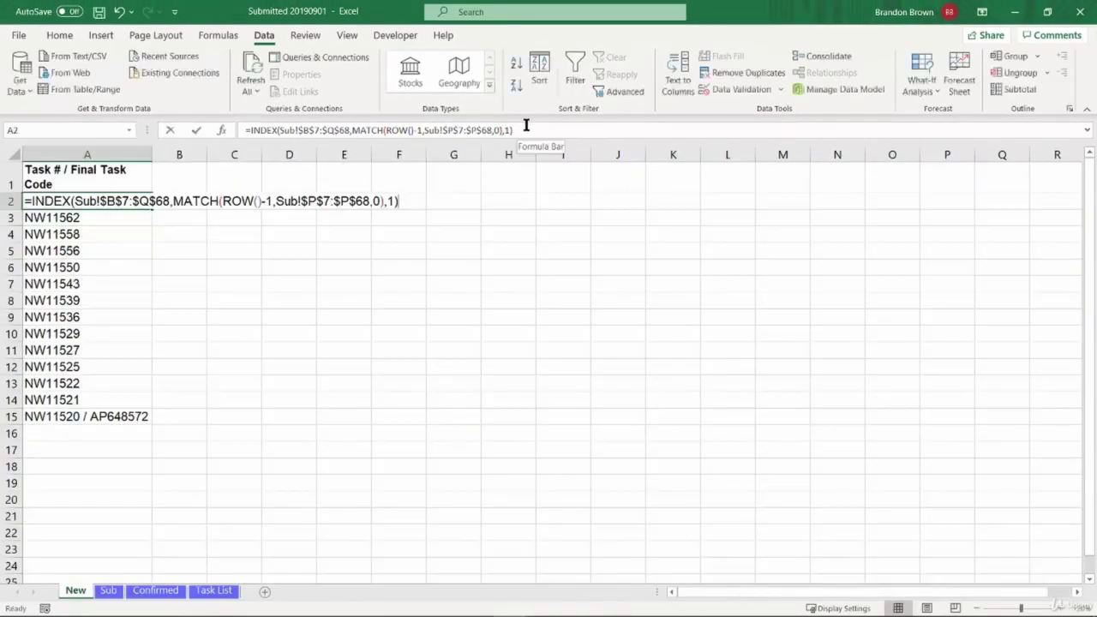
left_click(526, 125)
Step: Evaluate the ROW()-1 lookup value and the Sub!$P$7:$P$68 array inside A2's formula, then restore the formula
left_click_drag(222, 201, 272, 200)
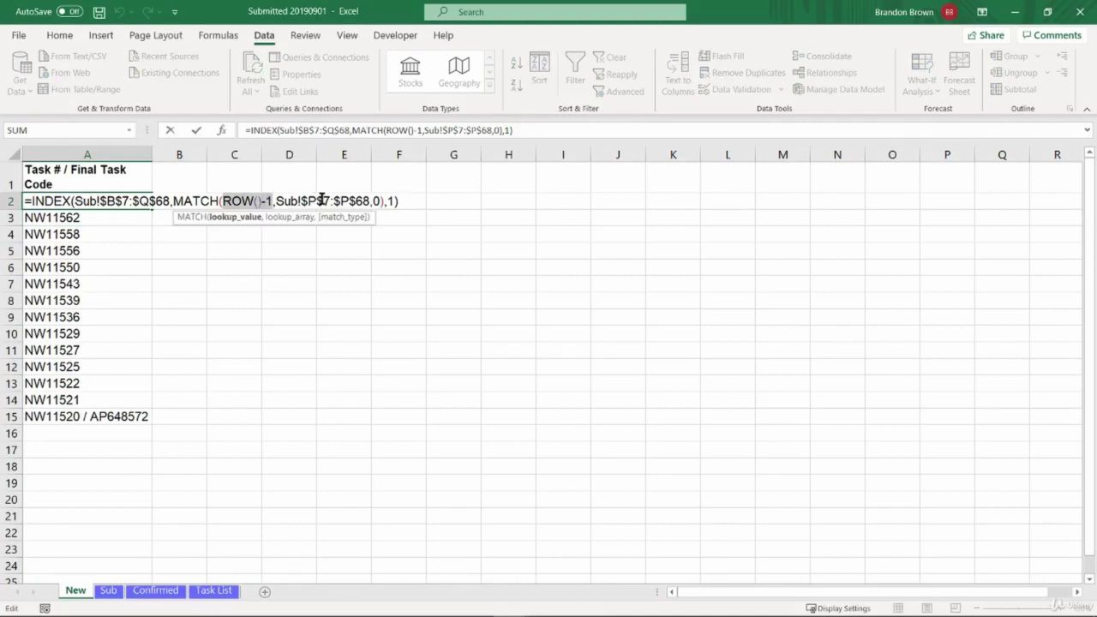
key("F9")
left_click(245, 202)
left_click_drag(241, 201, 326, 201)
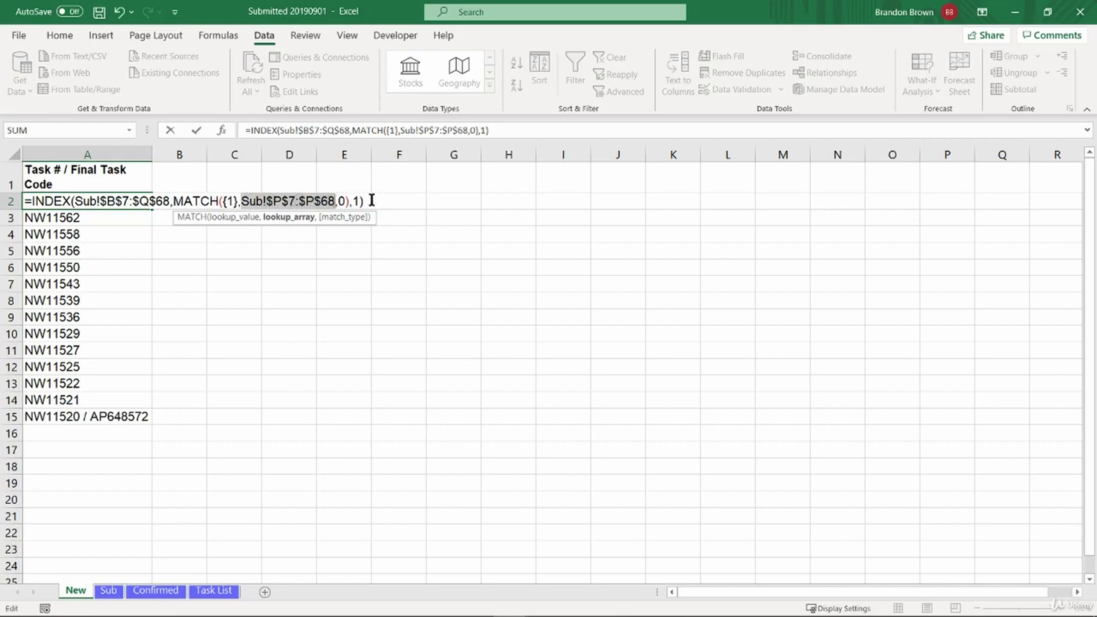
key("F9")
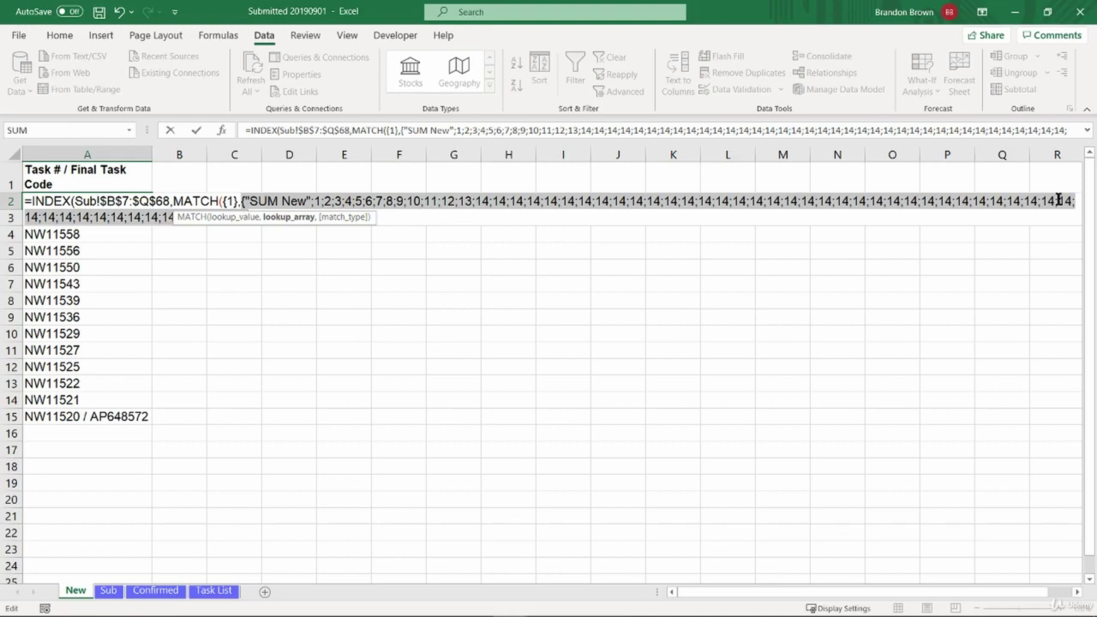
left_click(288, 200)
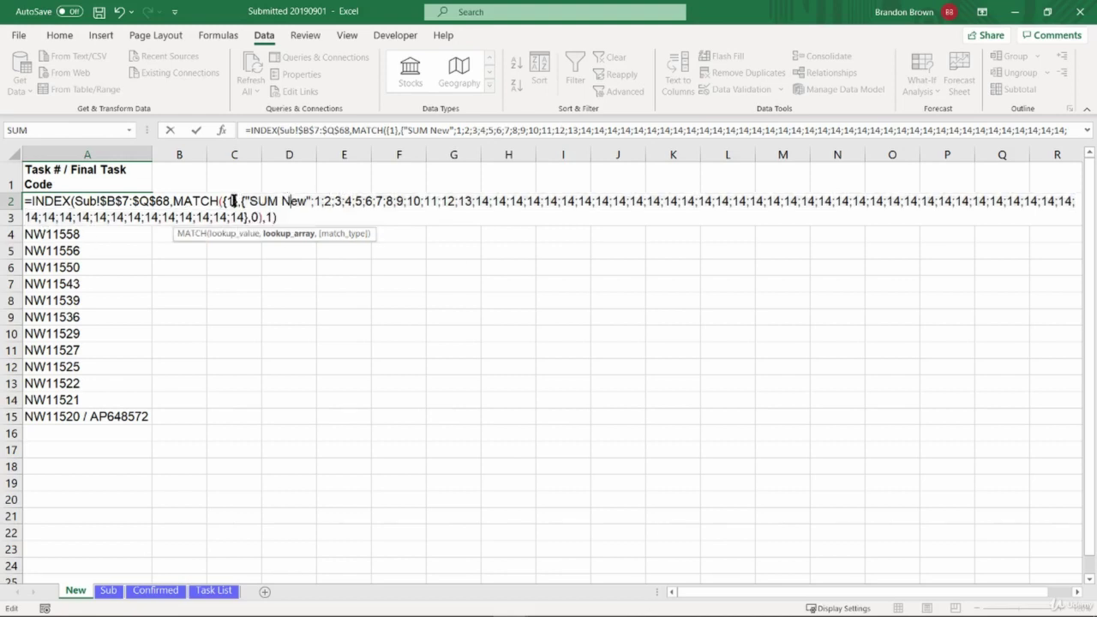
key("ctrl+z")
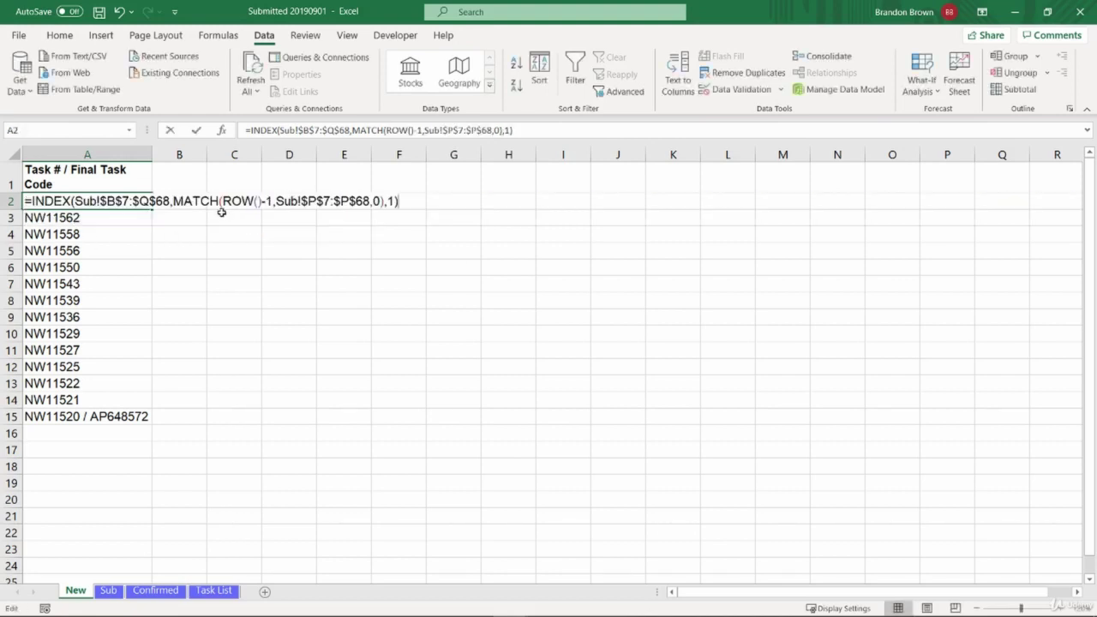
Step: Evaluate the whole MATCH part of the formula in A2 without keeping the evaluated value
left_click_drag(175, 202, 382, 202)
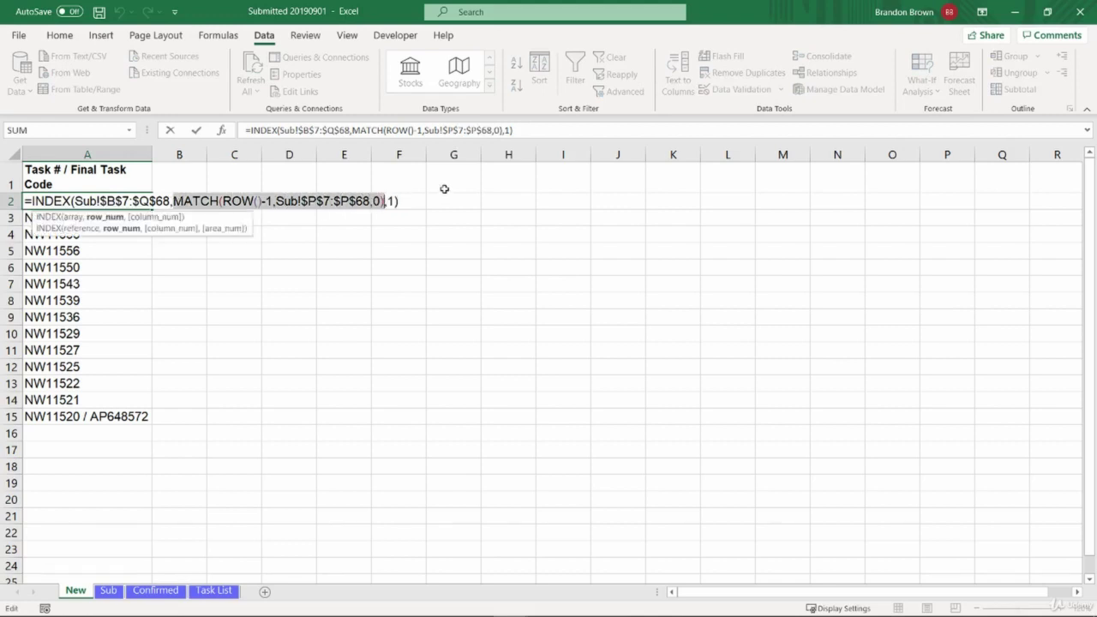
key("F9")
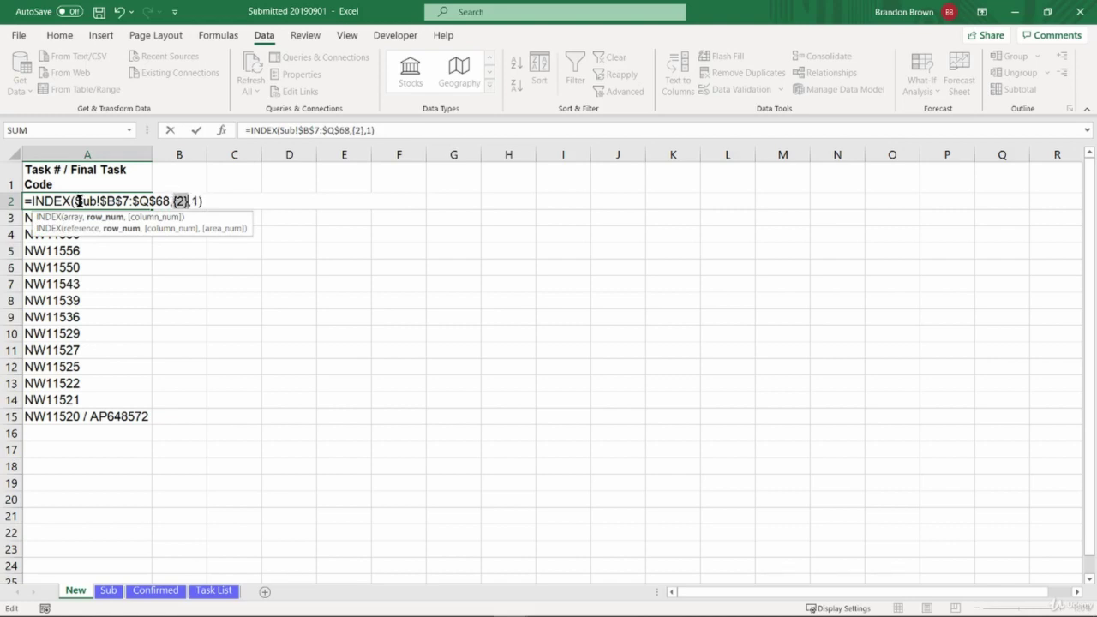
left_click(195, 201)
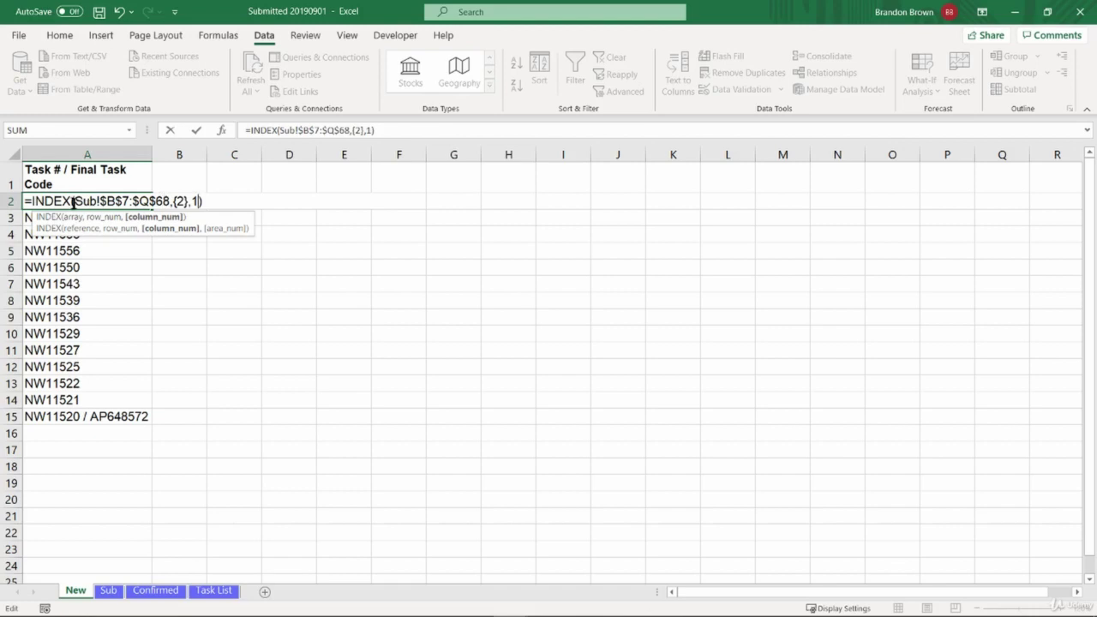
left_click_drag(74, 200, 170, 201)
key("Escape")
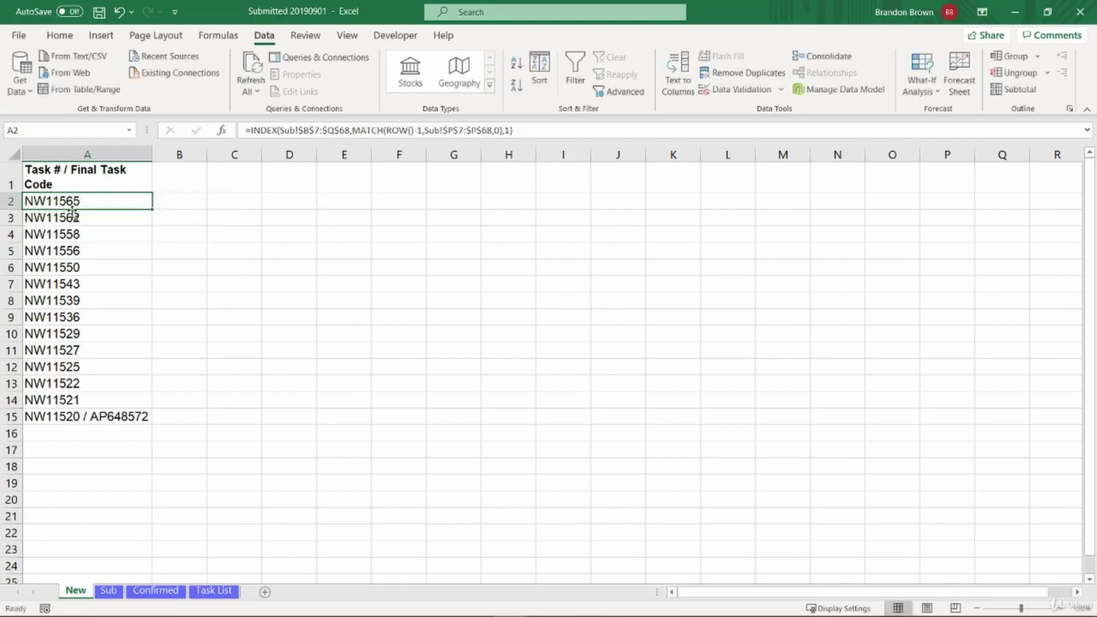
Step: Fill the INDEX and MATCH formula from A2 down to A15, replacing the plain ROW() version
double_click(83, 200)
key("Escape")
left_click(106, 216)
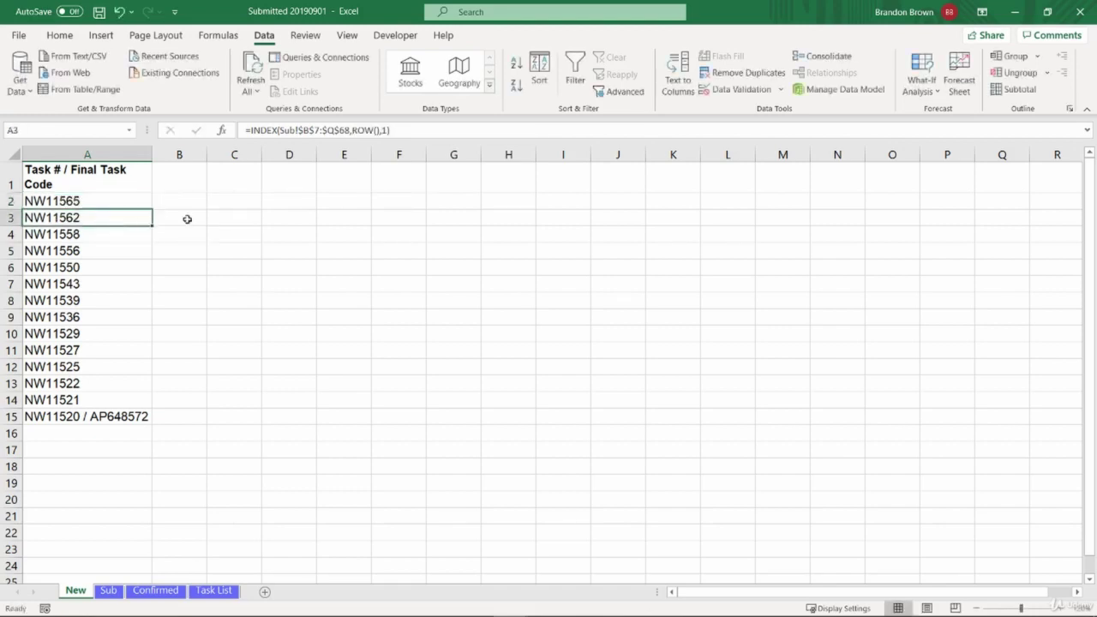
double_click(122, 222)
key("Escape")
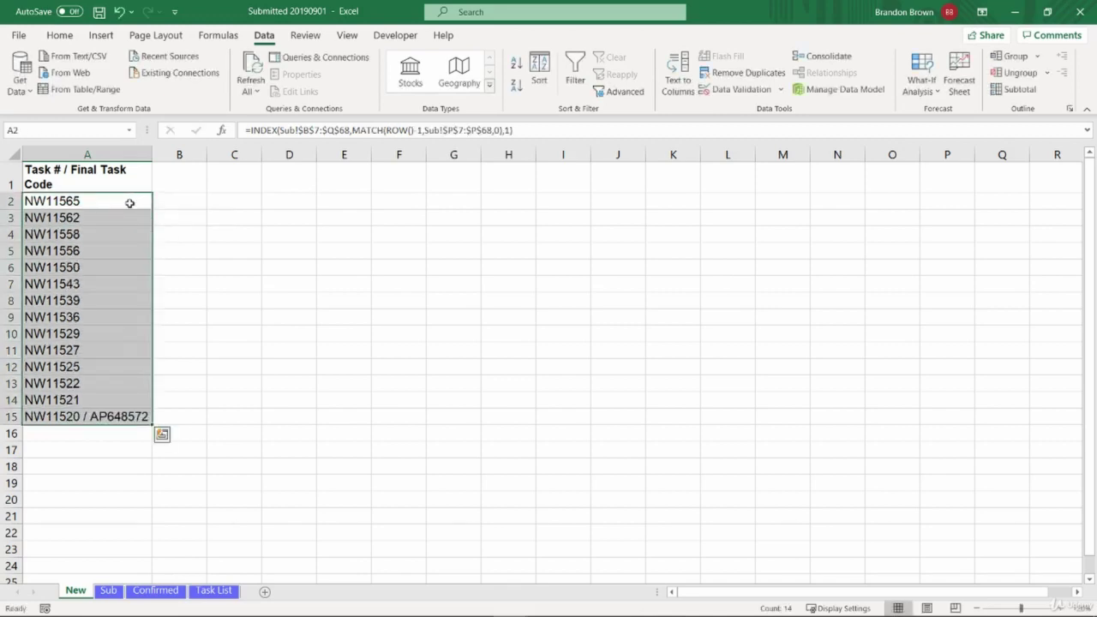
Step: Evaluate the ROW()-1 and MATCH parts of the formula in A3, leaving the formula intact
key("F2")
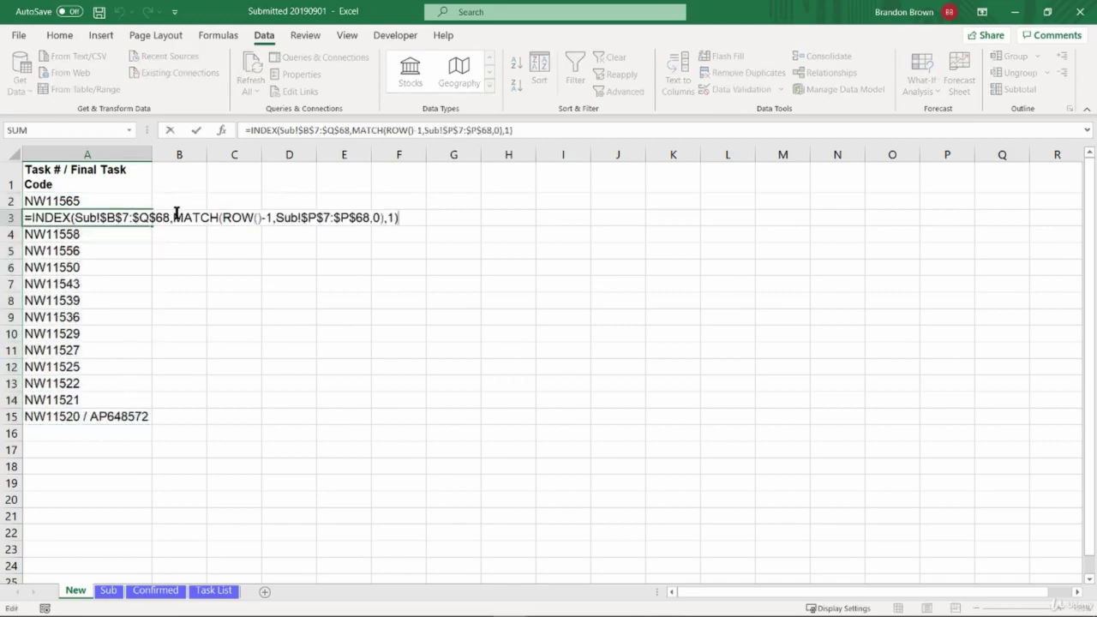
left_click_drag(223, 219, 272, 219)
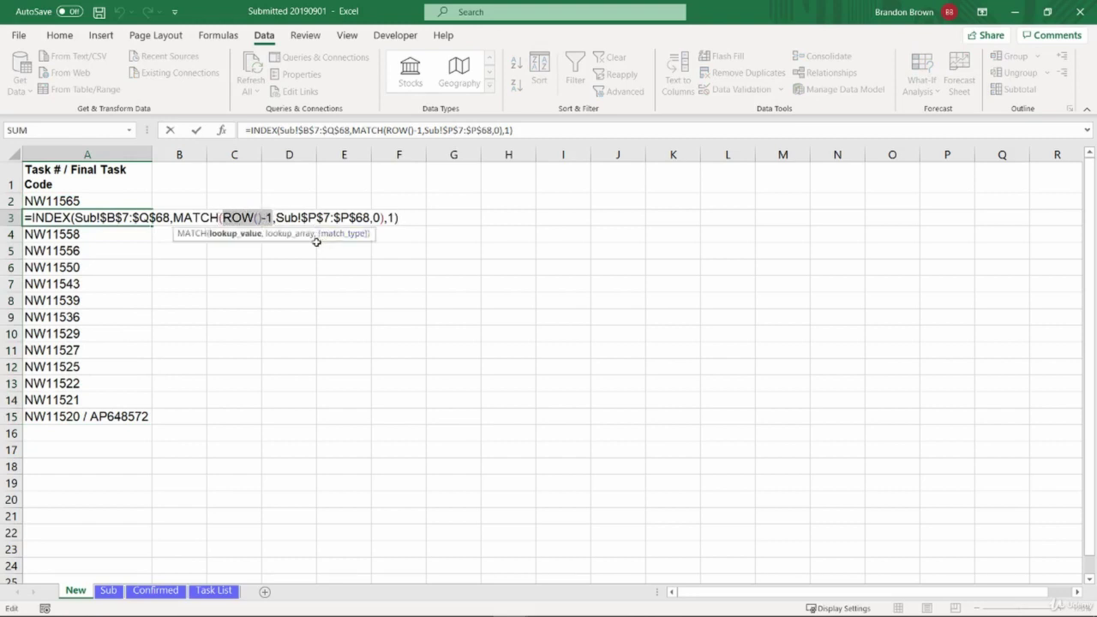
key("F9")
left_click_drag(175, 218, 351, 217)
key("F9")
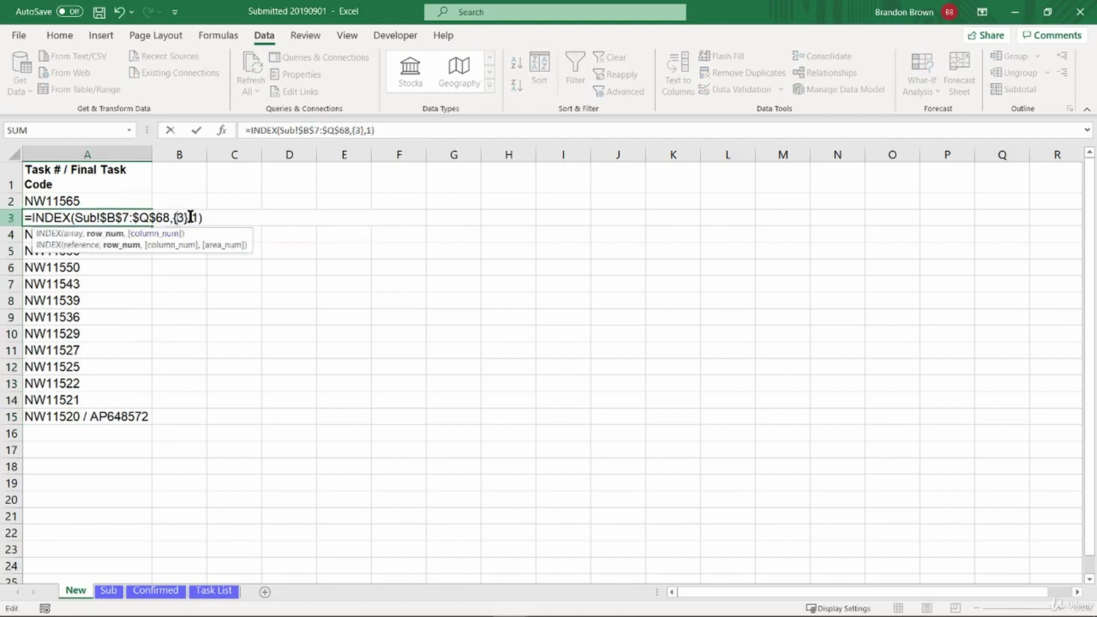
key("Escape")
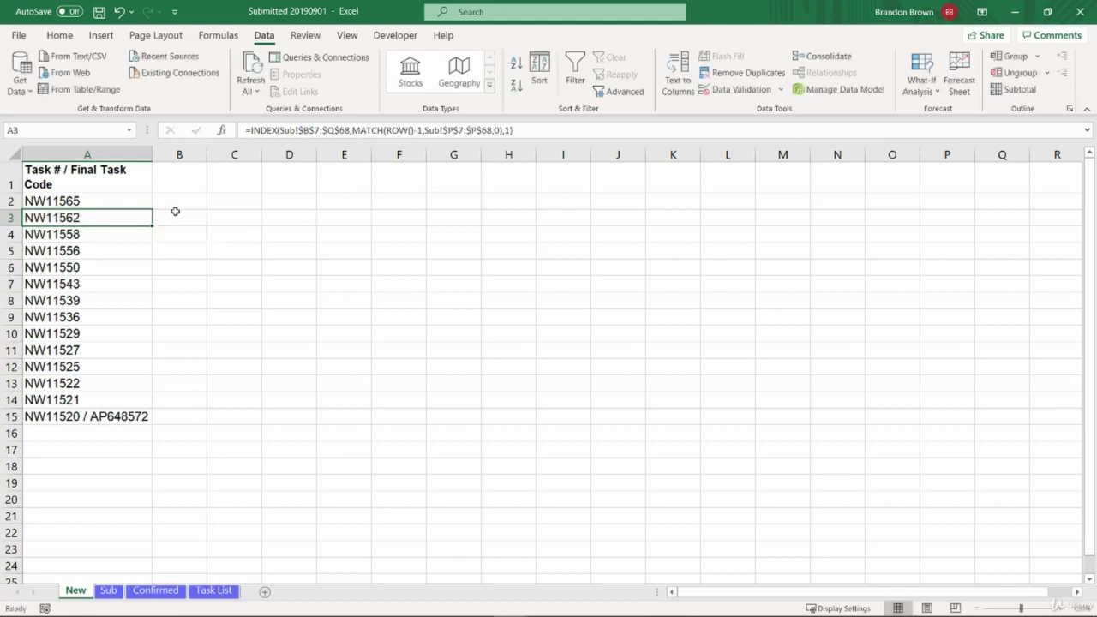
Step: Fill the INDEX and MATCH formula from A15 down to A23
key("Down")
key("Down")
key("Down")
key("ctrl+Down")
key("shift+Down")
key("shift+Down")
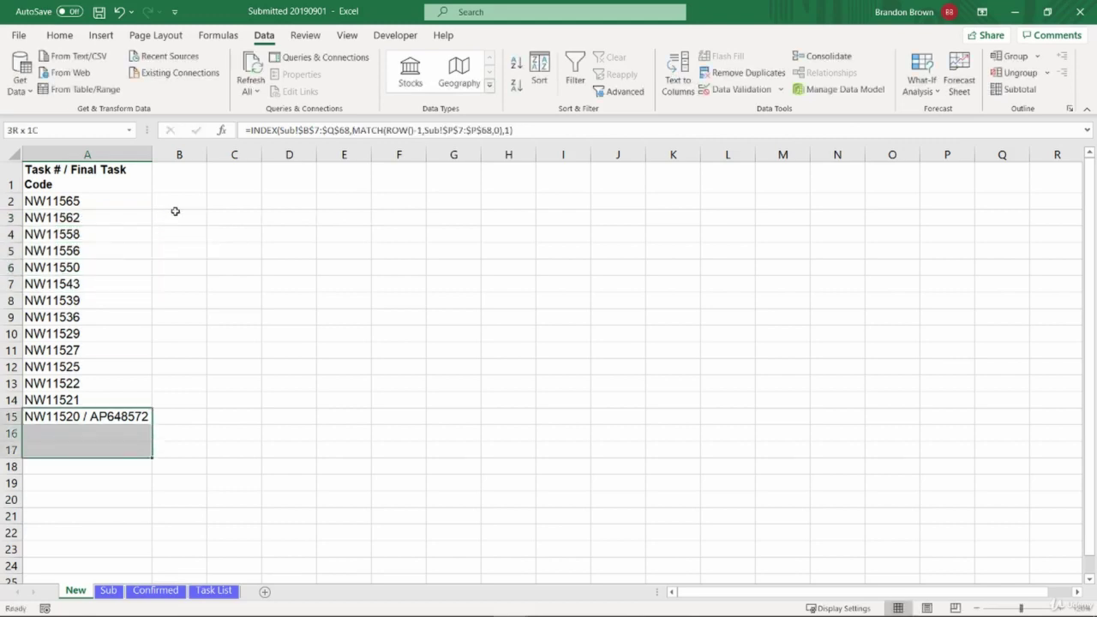
key("shift+Down")
key("shift+Down")
key("shift+Down")
key("shift+Down")
key("shift+Down")
key("shift+Down")
key("ctrl+d")
Step: Examine the results of the newly filled cells from A16 down to A23
key("Down")
key("Down")
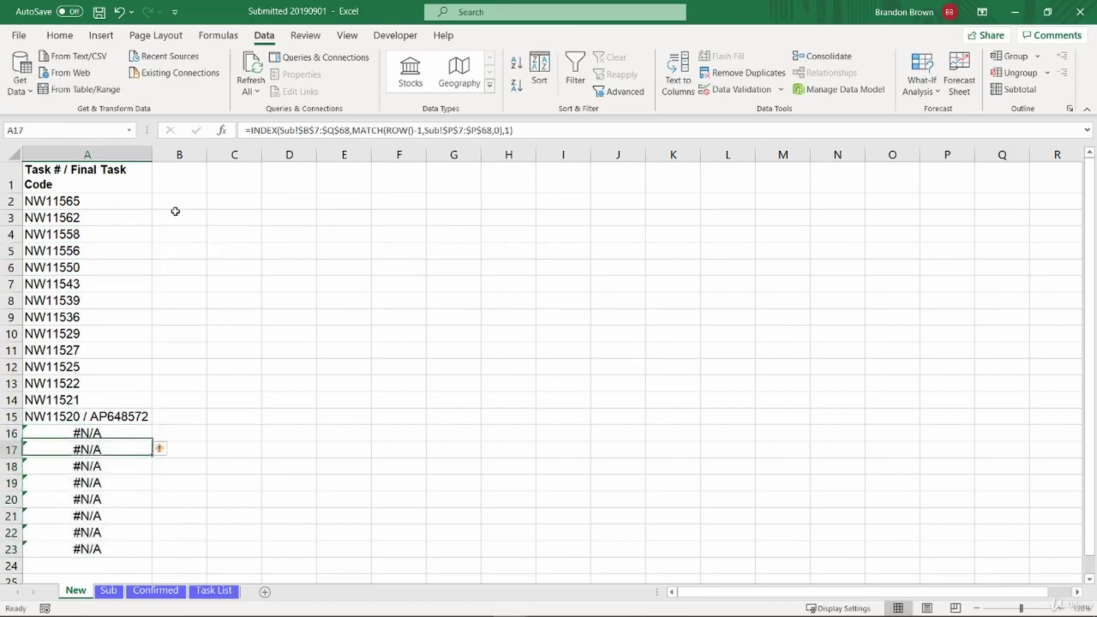
key("Down")
key("Down")
key("Down")
key("Down")
key("Down")
key("Down")
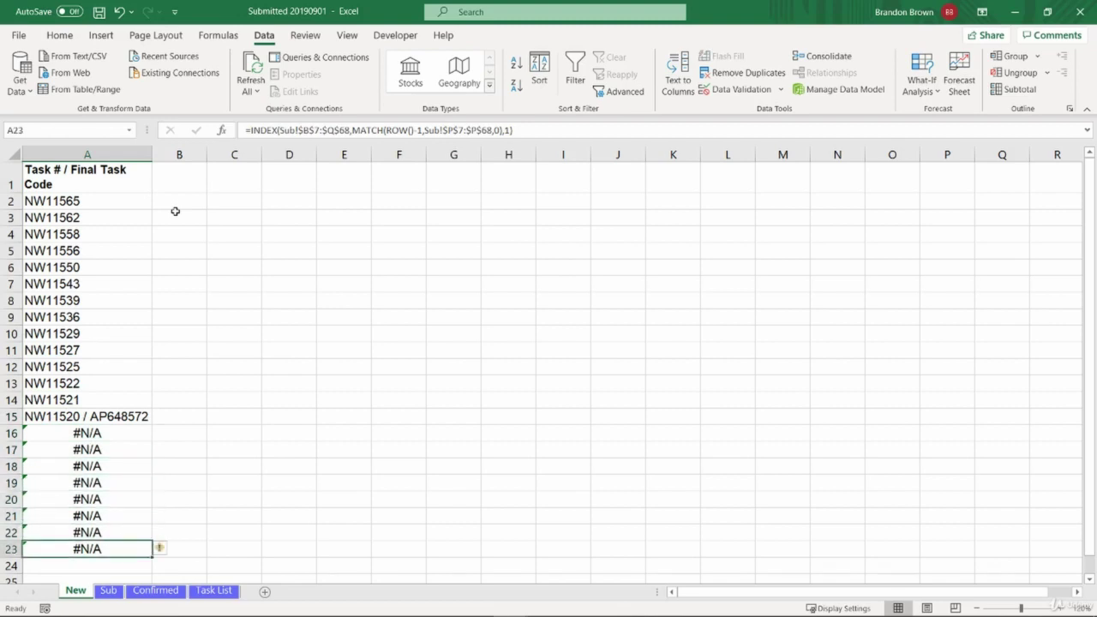
Step: Review the formulas in the helper columns of row 8 on the Sub sheet, from Task # through SUM New
left_click(108, 208)
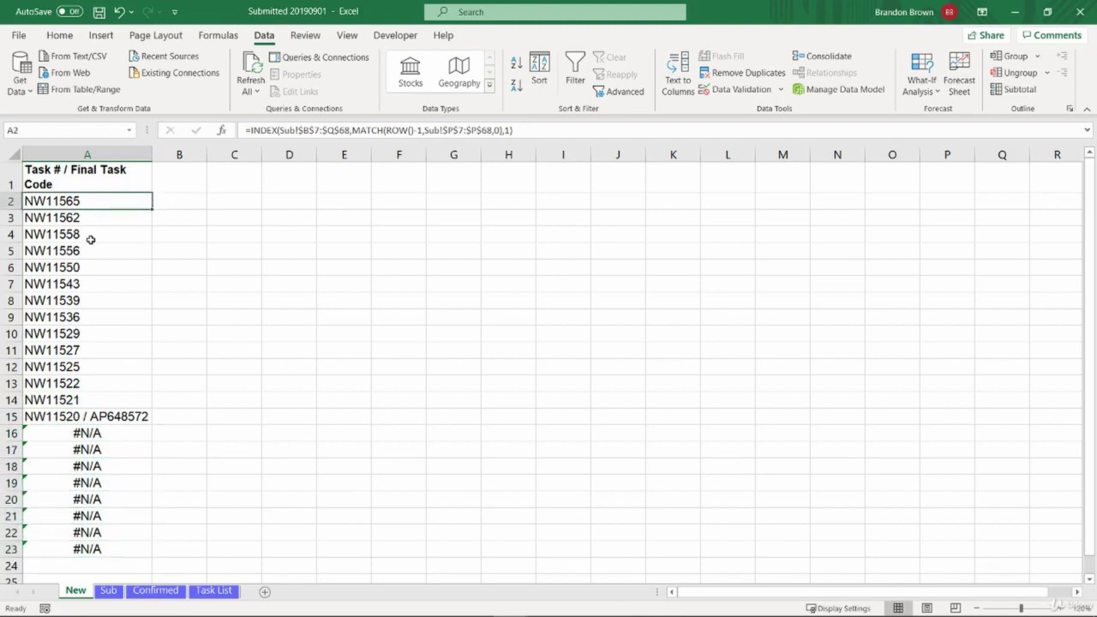
left_click(109, 591)
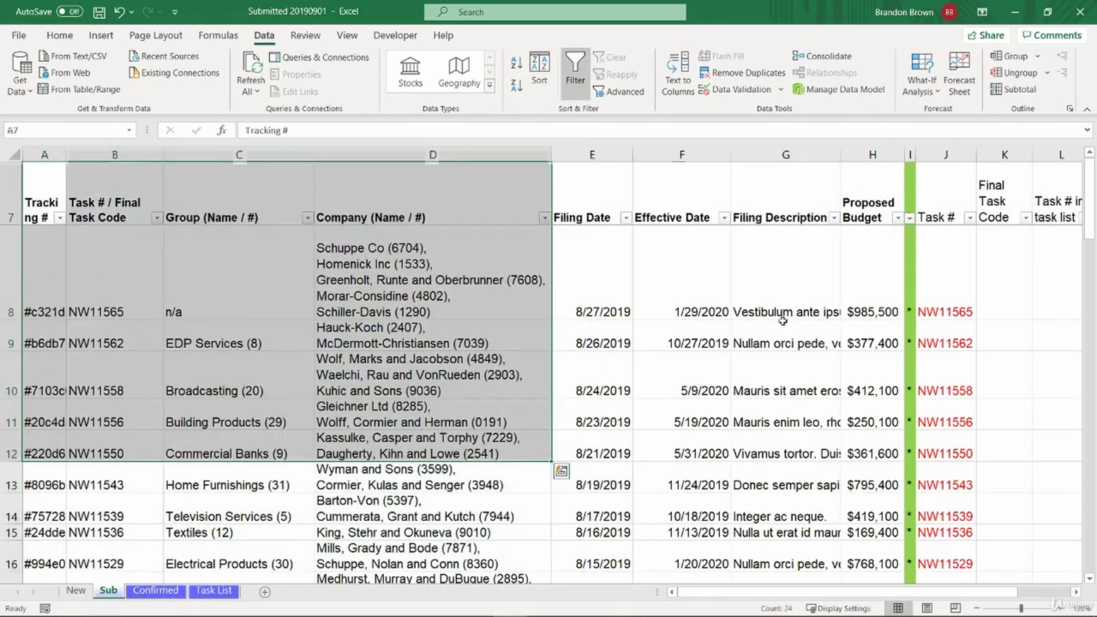
left_click(974, 295)
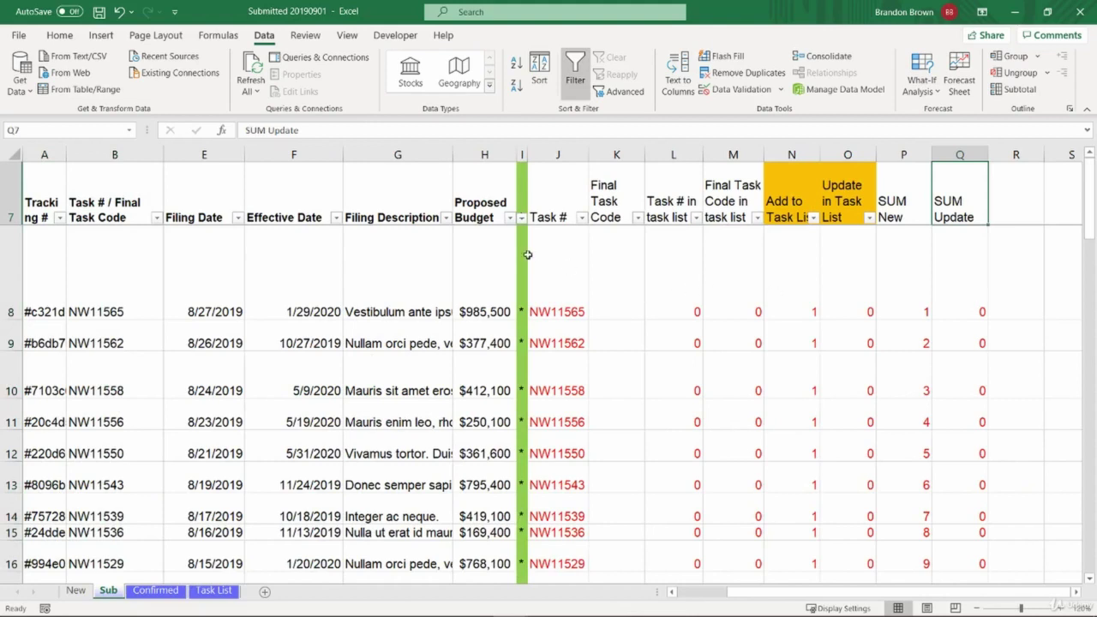
left_click_drag(532, 256, 925, 483)
left_click(925, 482)
left_click(879, 287)
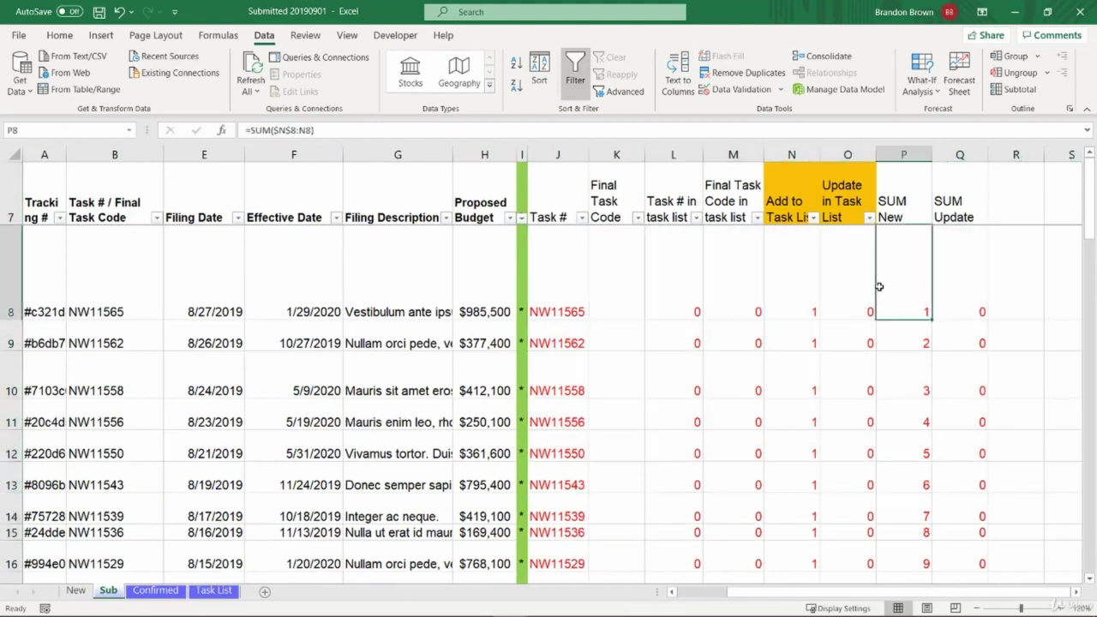
double_click(562, 310)
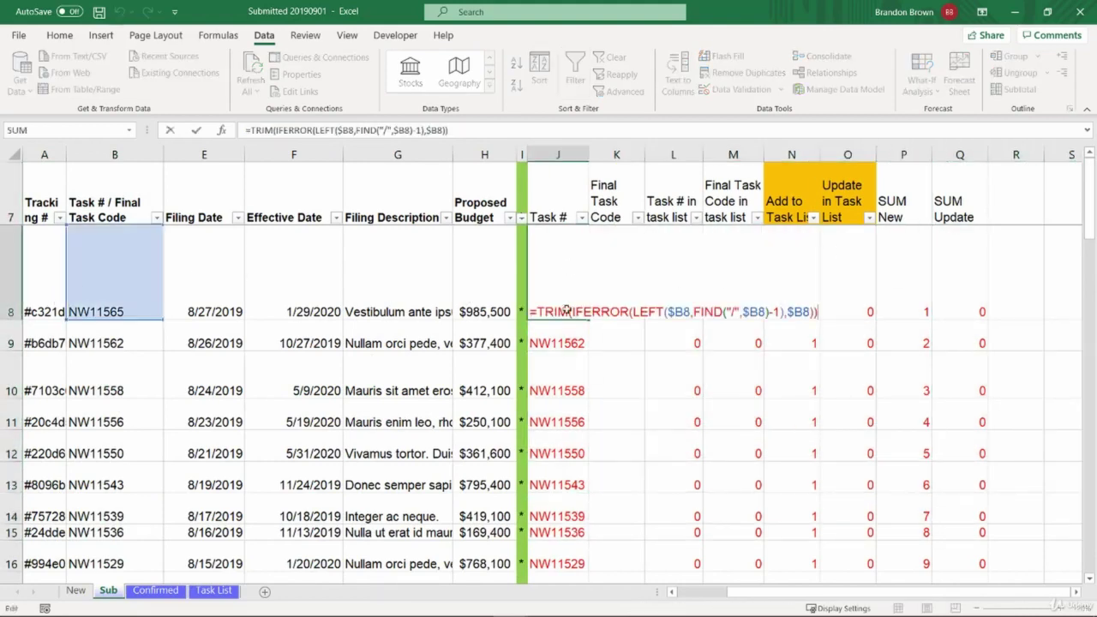
key("Escape")
double_click(646, 281)
left_click(815, 306)
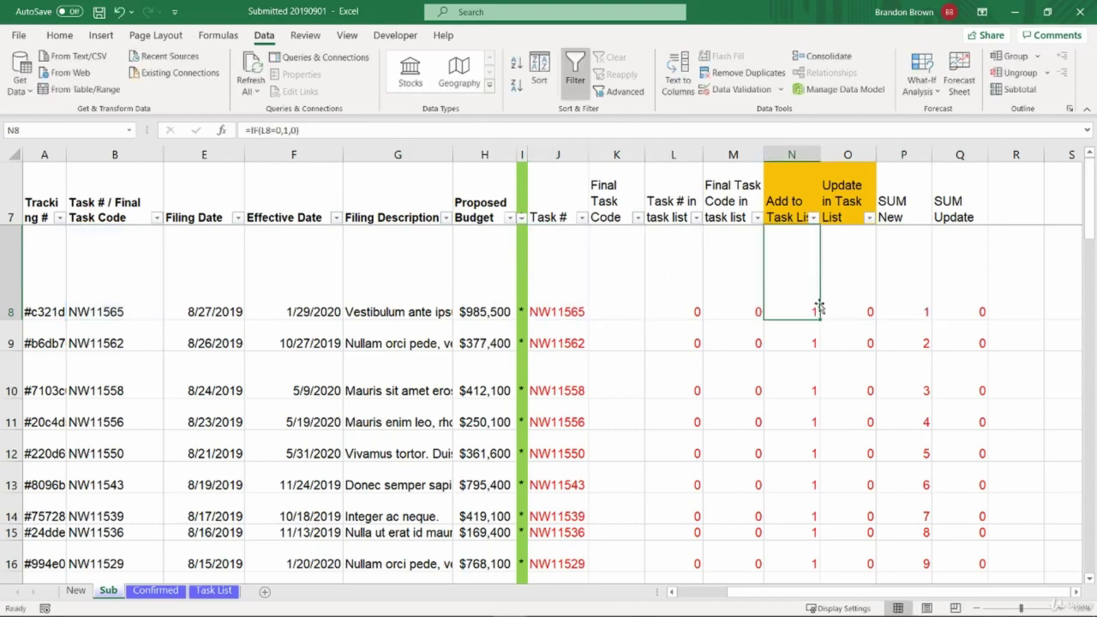
left_click(832, 294)
left_click(919, 285)
double_click(919, 285)
key("Escape")
Step: Examine the task codes and error cells listed in A2 through A23 on the New sheet
left_click(75, 591)
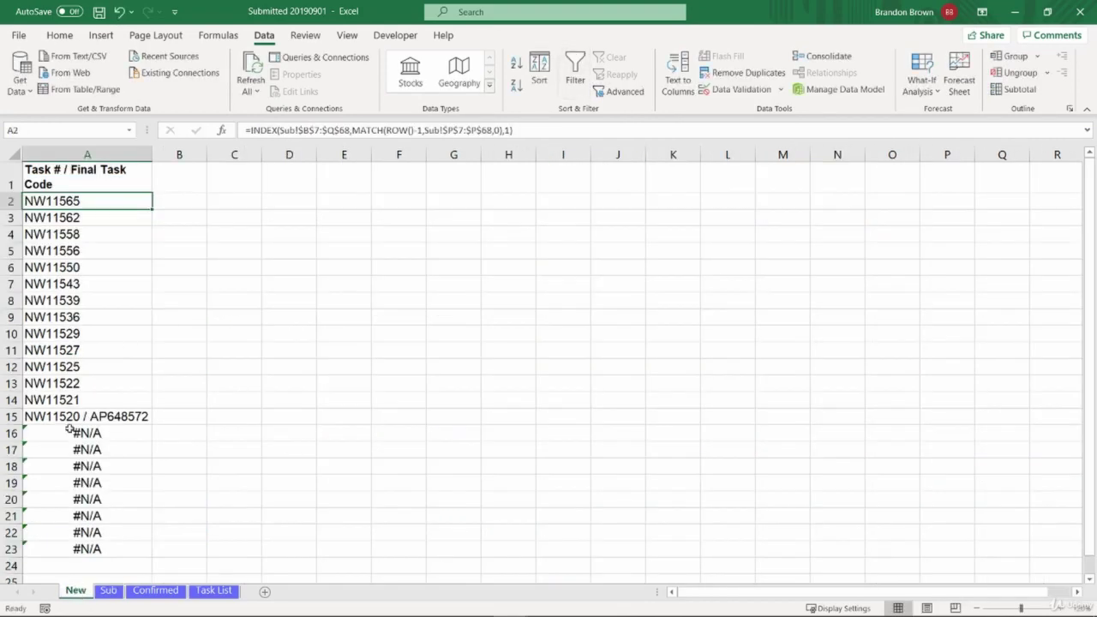
left_click_drag(80, 304, 85, 448)
left_click(84, 439)
left_click_drag(116, 200, 89, 546)
left_click(89, 547)
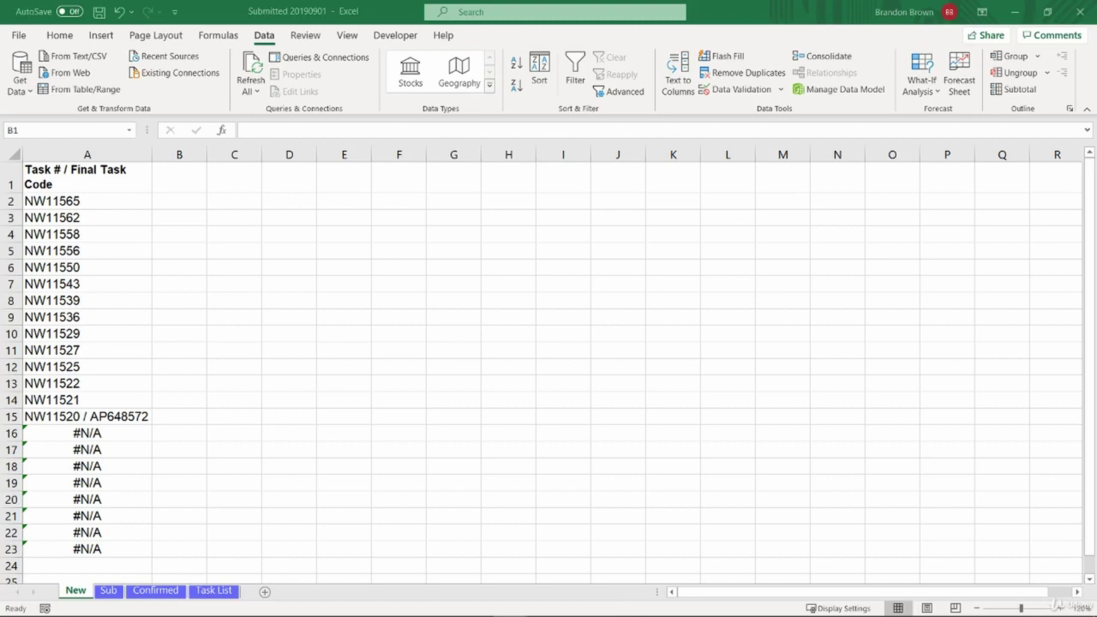
Step: Copy the Task Num through Submission Date headers from the Task List sheet into row 1 of the New sheet, starting at B1
left_click(60, 188)
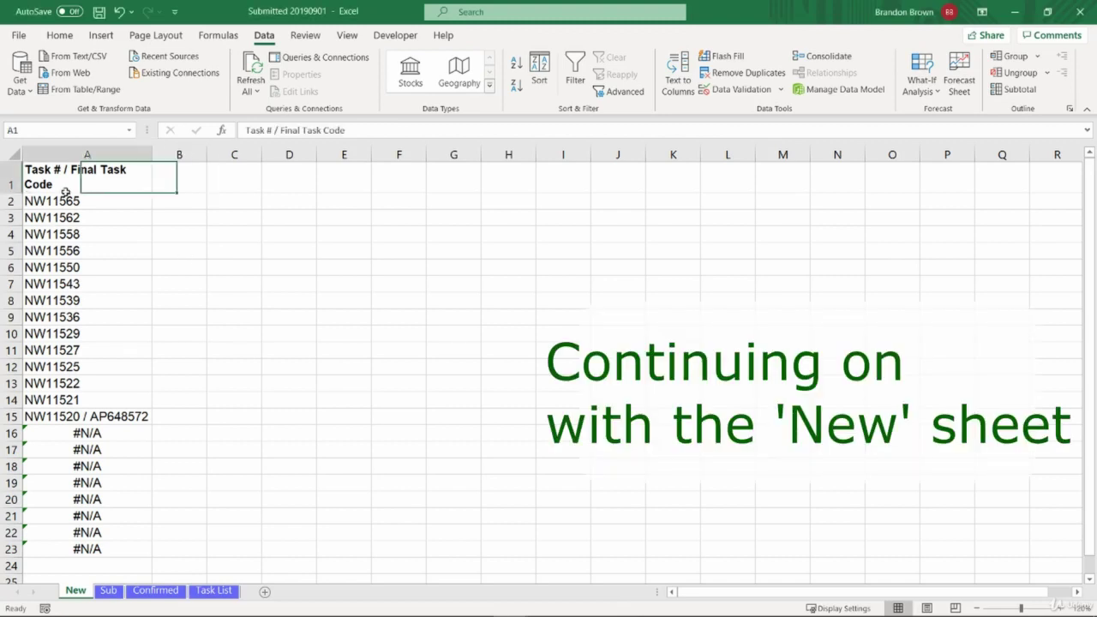
left_click(173, 184)
left_click(215, 590)
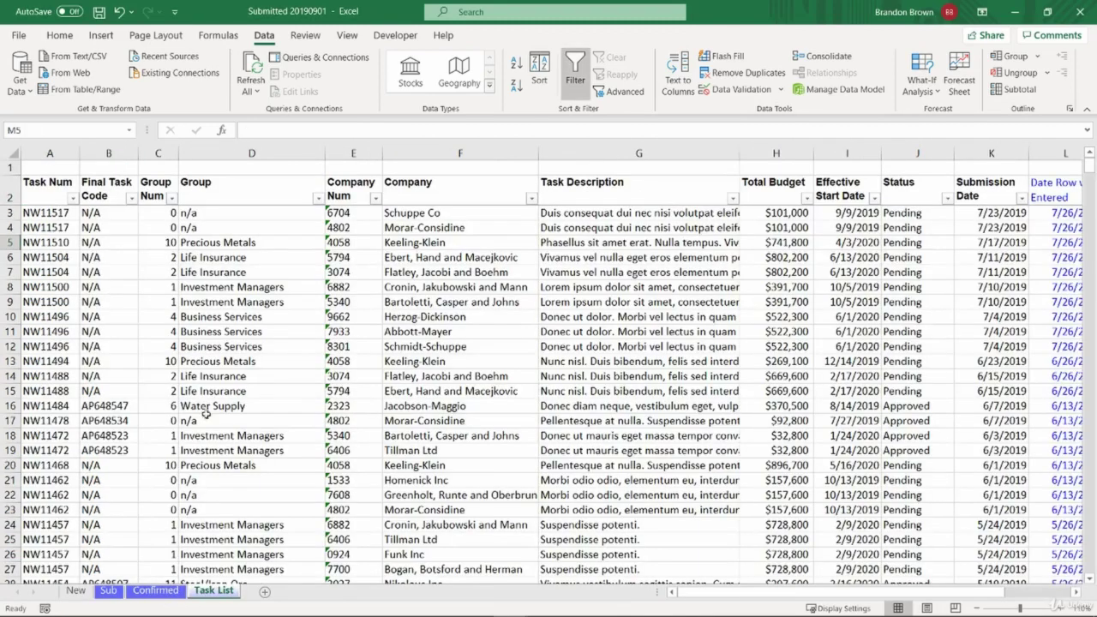
left_click(68, 191)
left_click(990, 180, "shift")
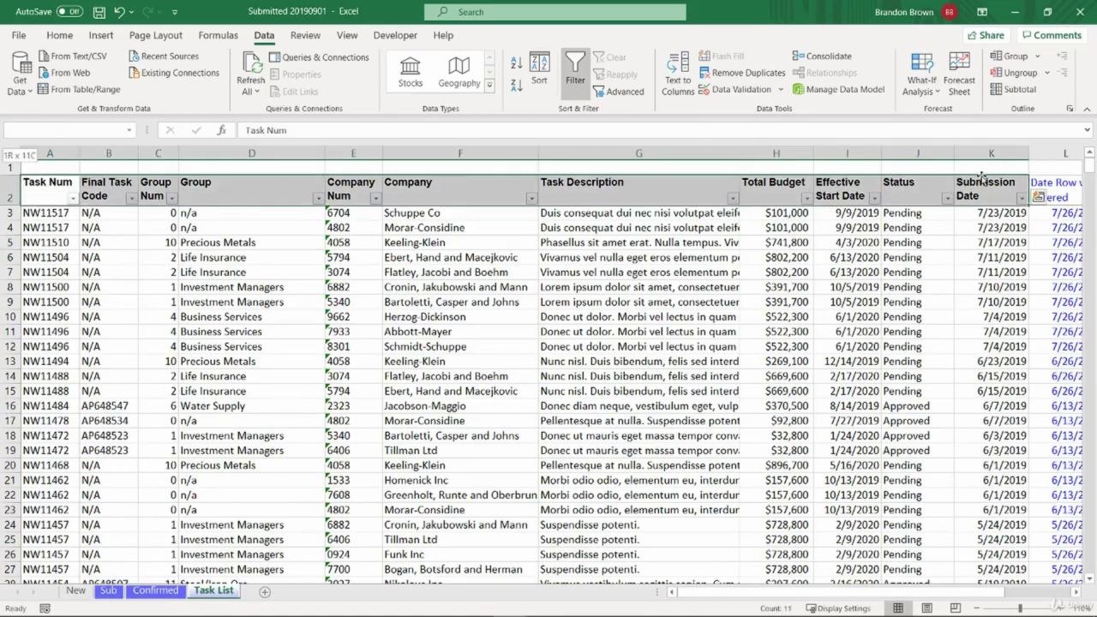
key("ctrl+c")
left_click(77, 589)
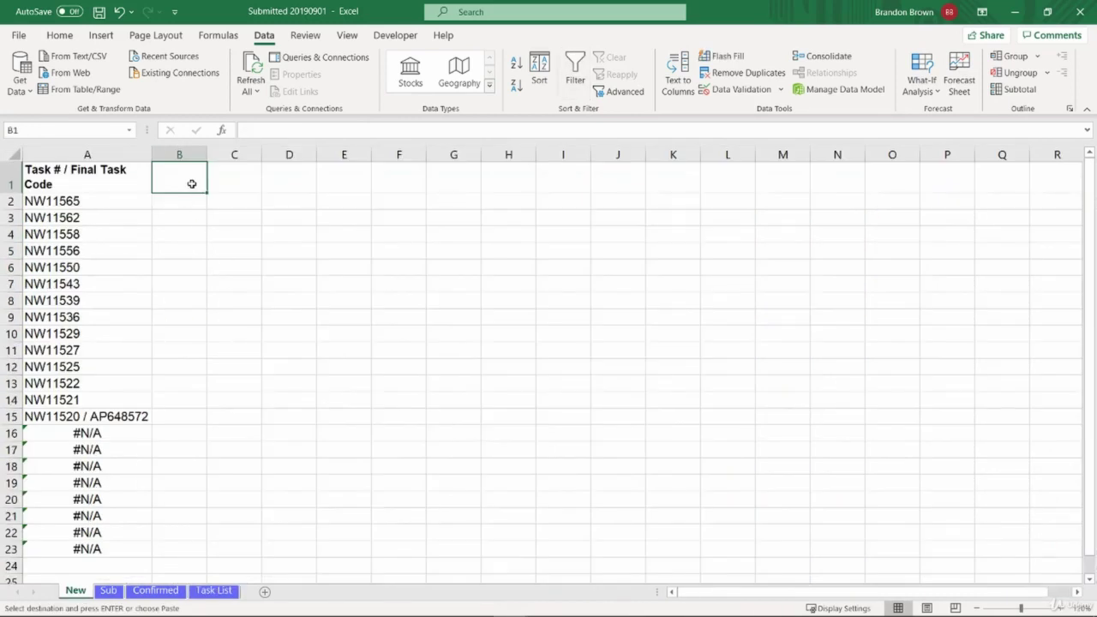
key("ctrl+v")
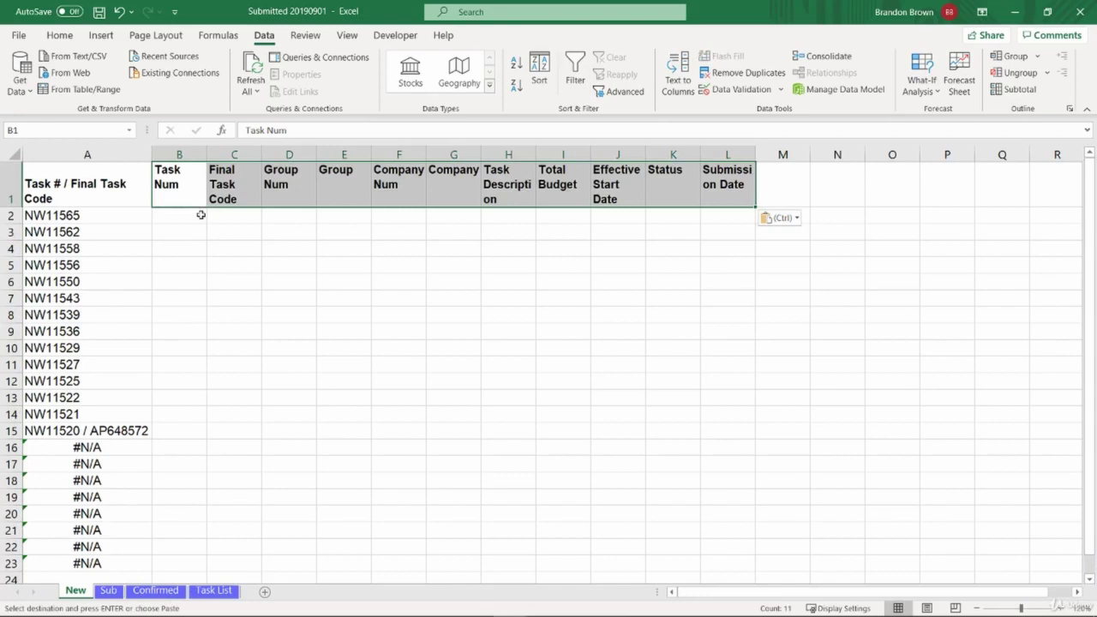
Step: Start a VLOOKUP formula in B2 under Task Num with $A2 as the lookup value
left_click(193, 213)
type("=VLOOKUP(")
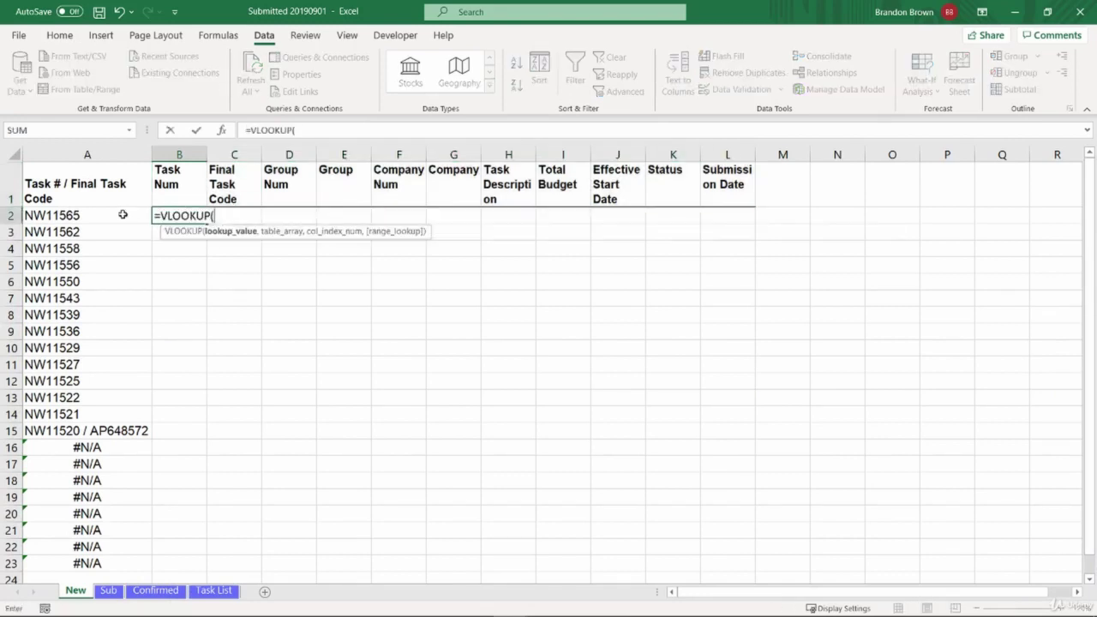
left_click(66, 215)
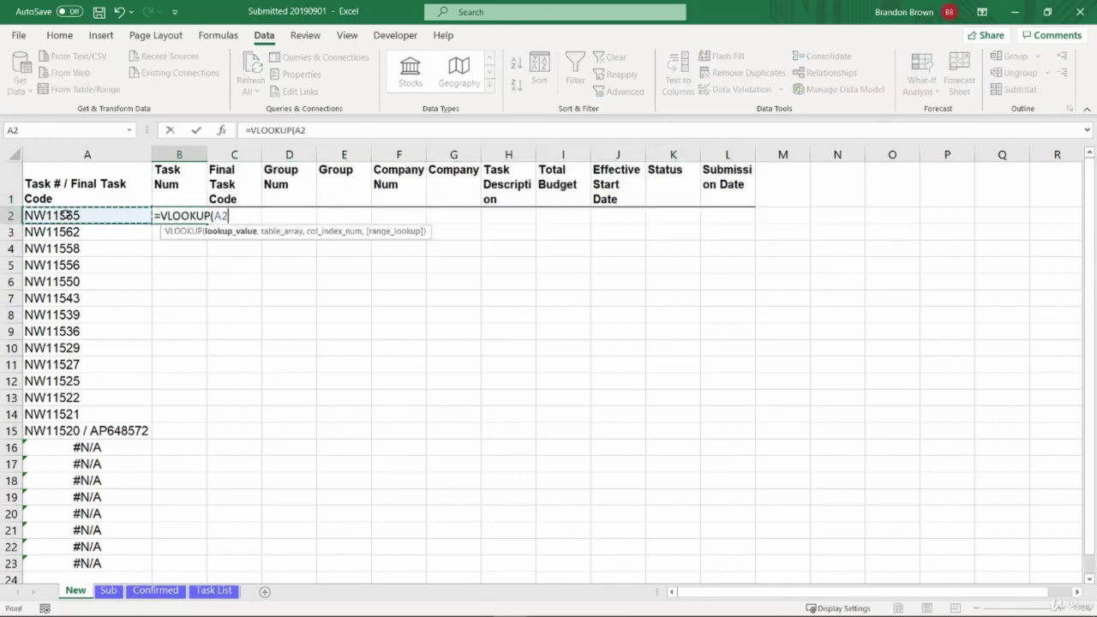
key("F4")
key("F4")
key("F4")
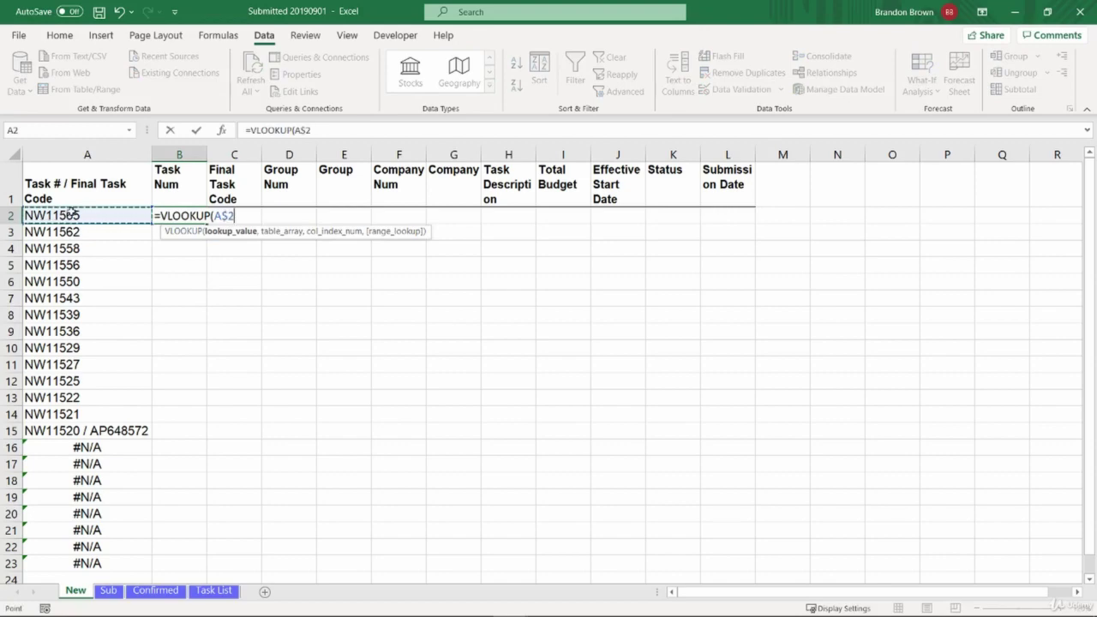
type(",")
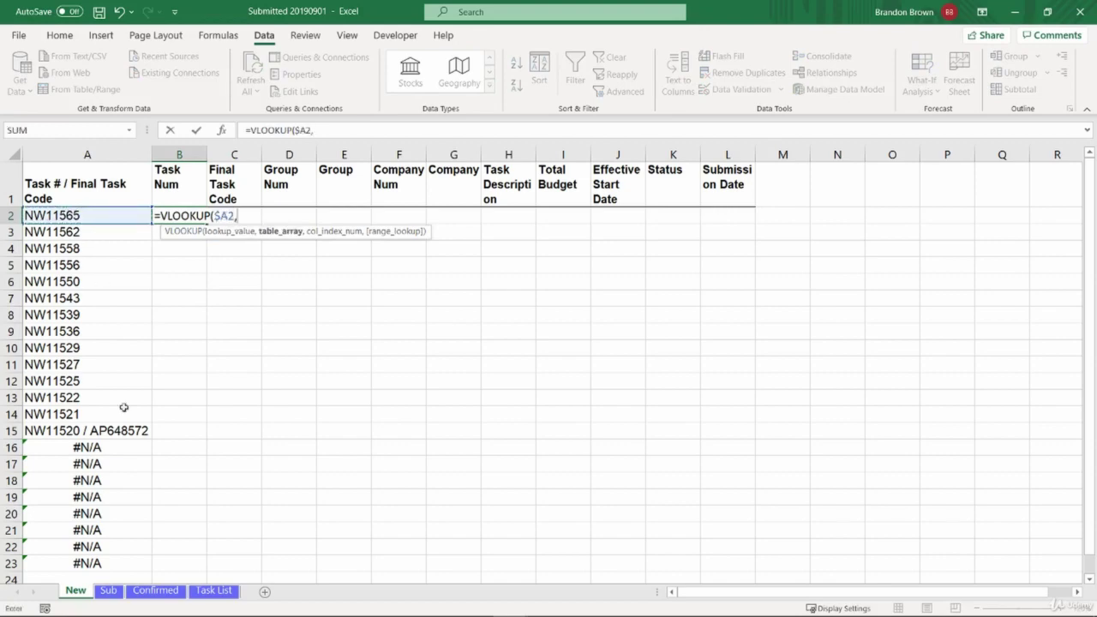
Step: Complete the B2 VLOOKUP with table array Sub!$B$7:$H$68, column index 2 and range lookup 0
left_click(108, 590)
left_click(87, 187)
left_click_drag(87, 187, 473, 193)
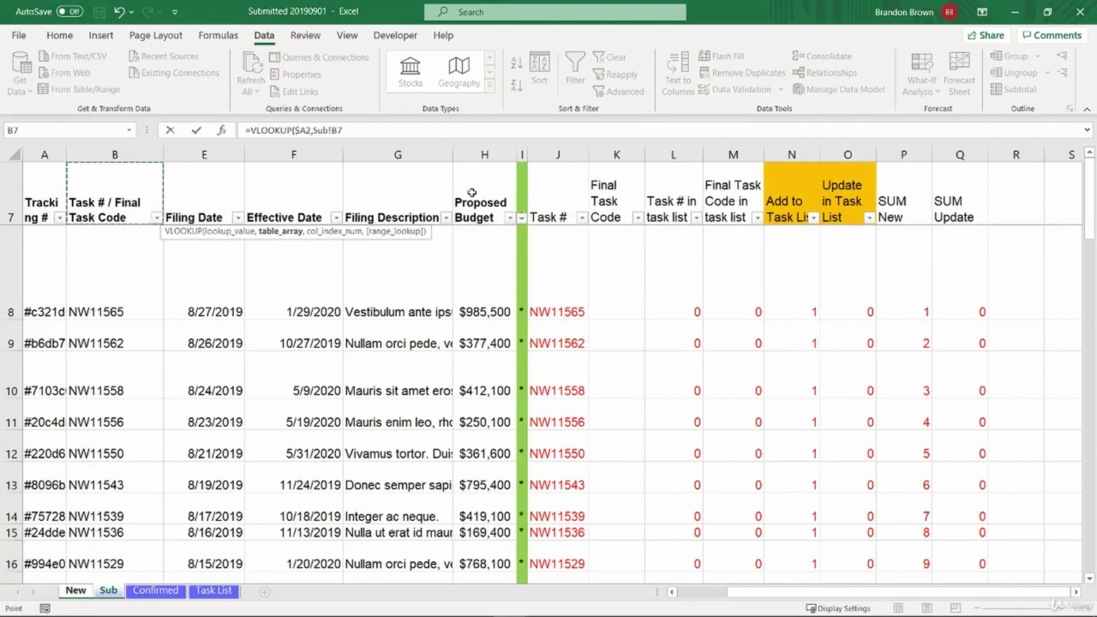
key("ctrl+shift+Down")
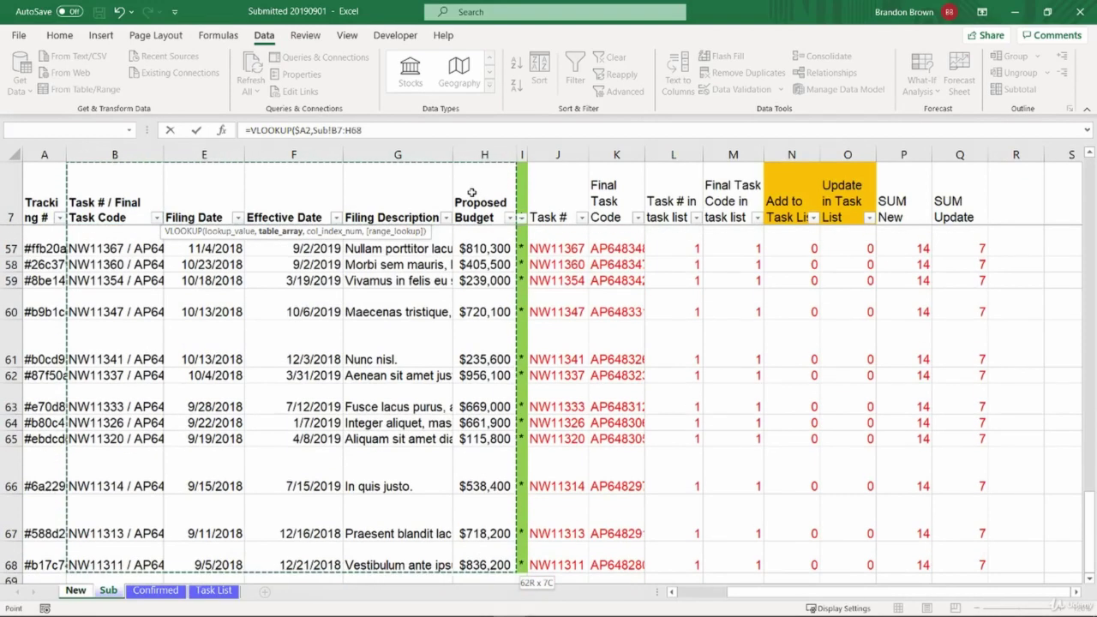
key("F4")
type(",")
type("2,0)")
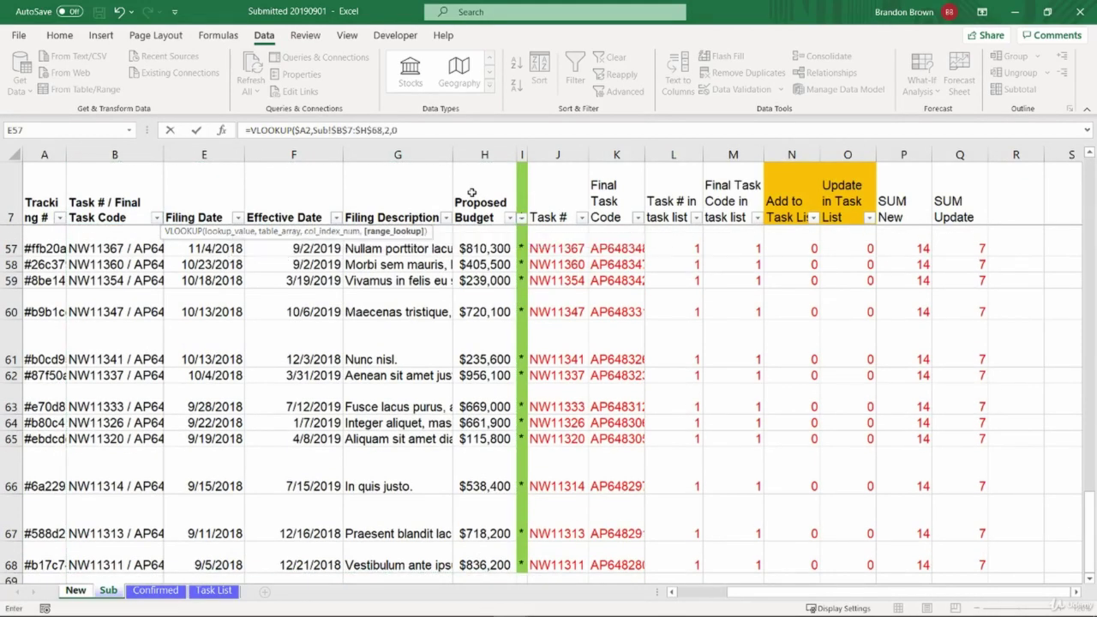
key("Return")
key("Up")
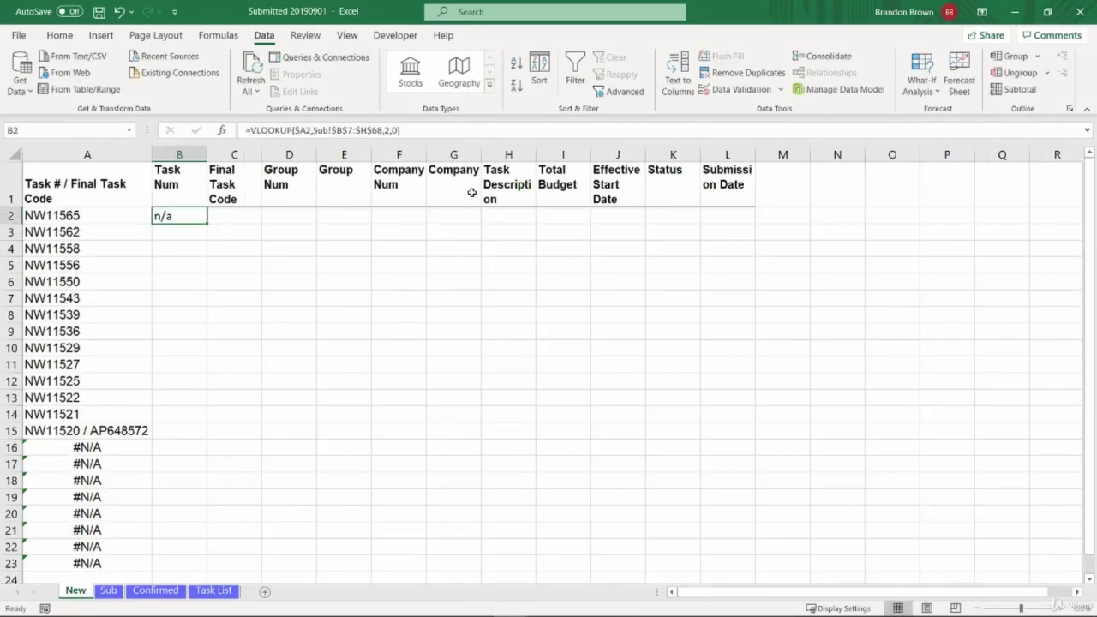
Step: Compare the B2 VLOOKUP formula with the column layout of the Sub sheet
key("F2")
key("Escape")
key("F2")
key("Escape")
left_click(108, 590)
left_click(86, 208)
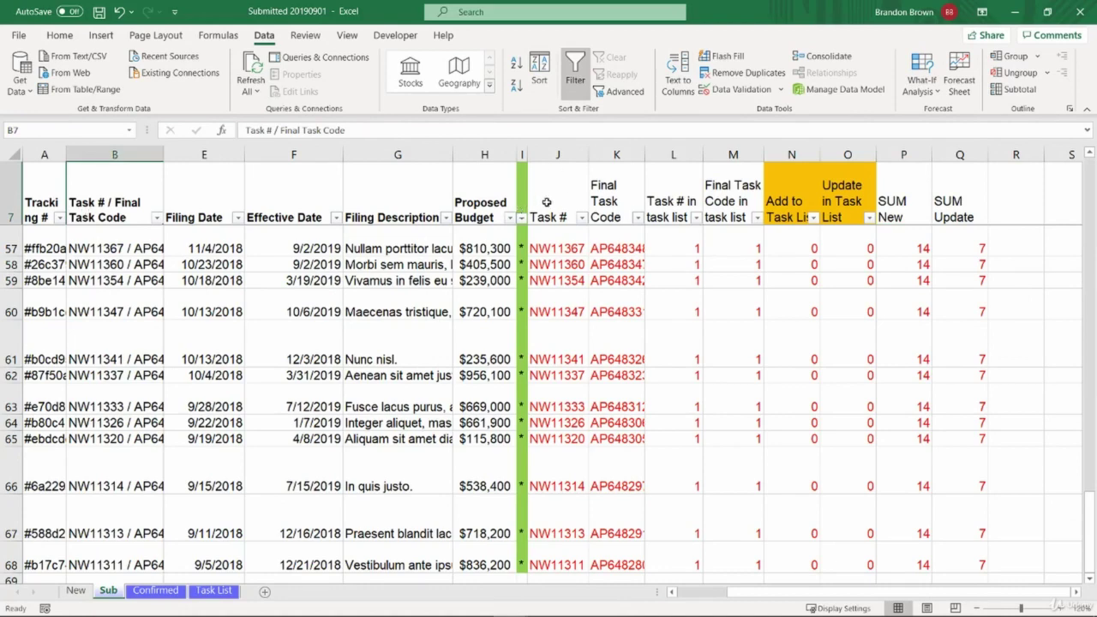
left_click(76, 590)
Step: Change the B2 VLOOKUP's table array to Sub!$B$7:$K$68 and its column index to 9
key("F2")
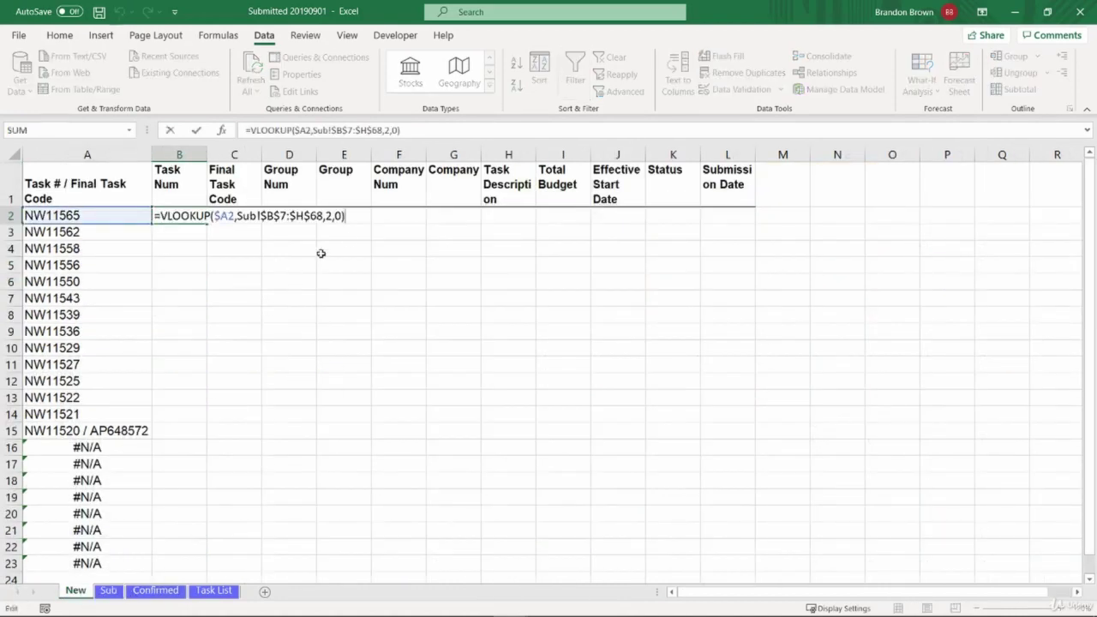
left_click(285, 217)
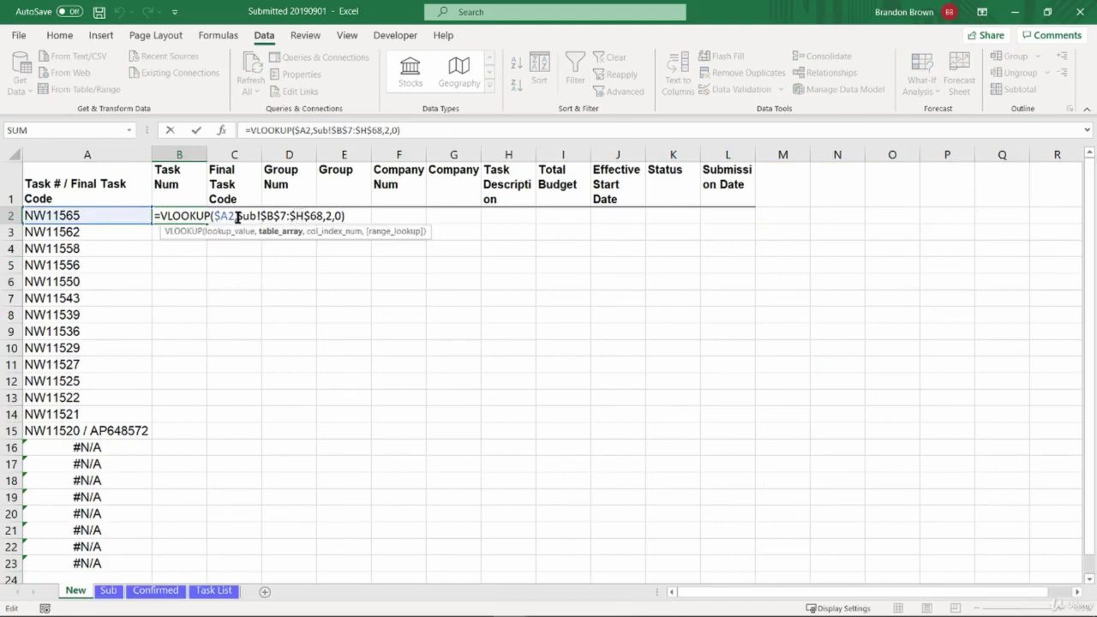
left_click_drag(237, 217, 312, 217)
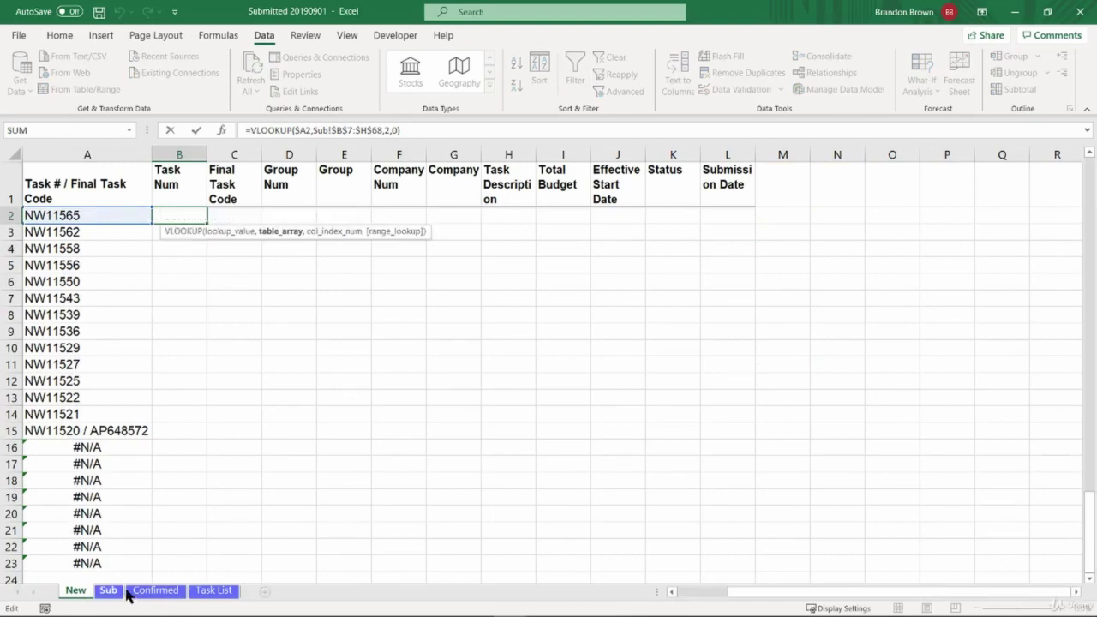
left_click(108, 591)
left_click_drag(120, 210, 604, 196)
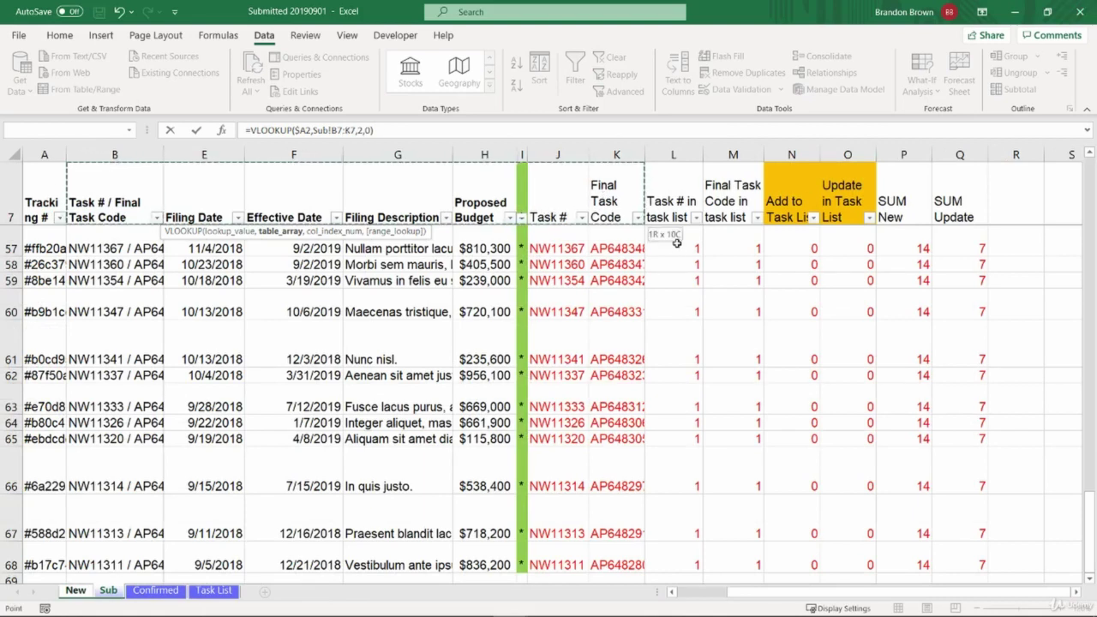
key("ctrl+shift+Down")
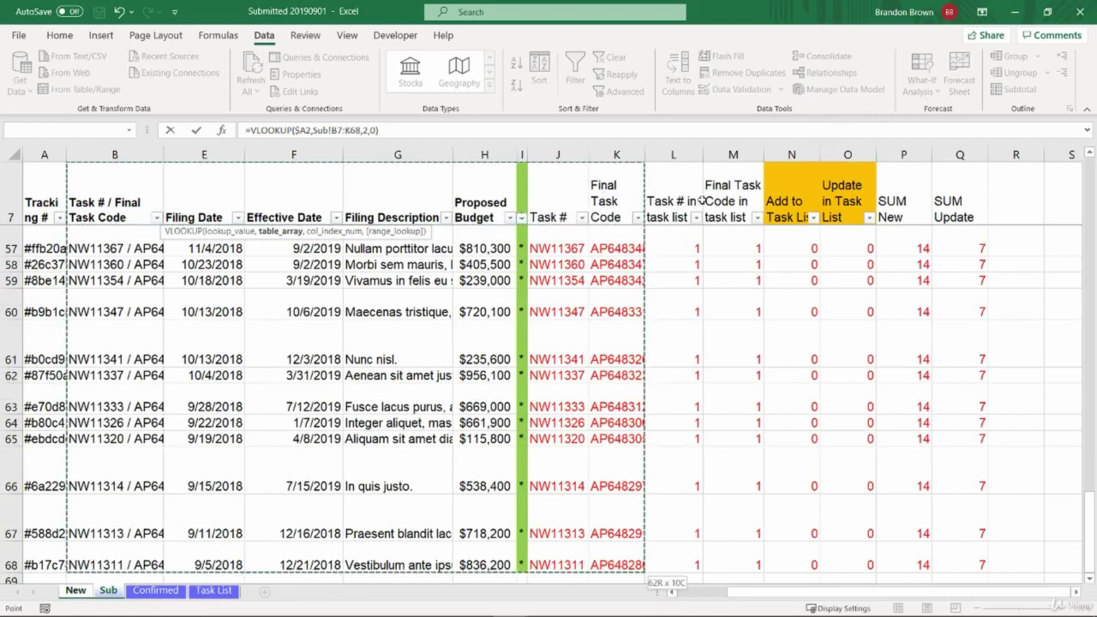
key("F4")
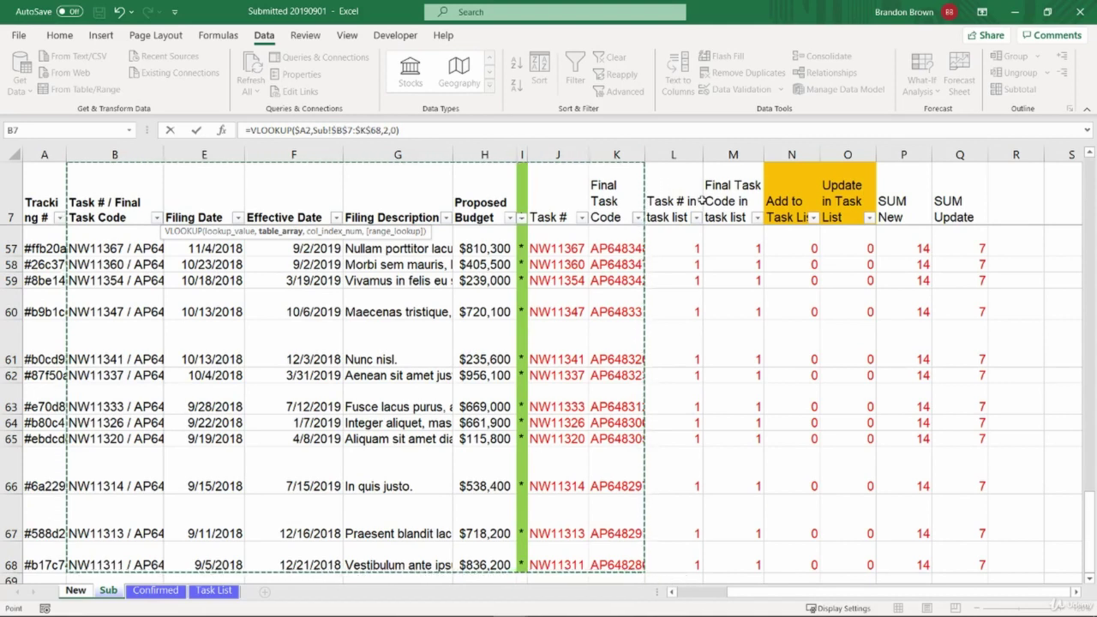
left_click_drag(389, 127, 384, 127)
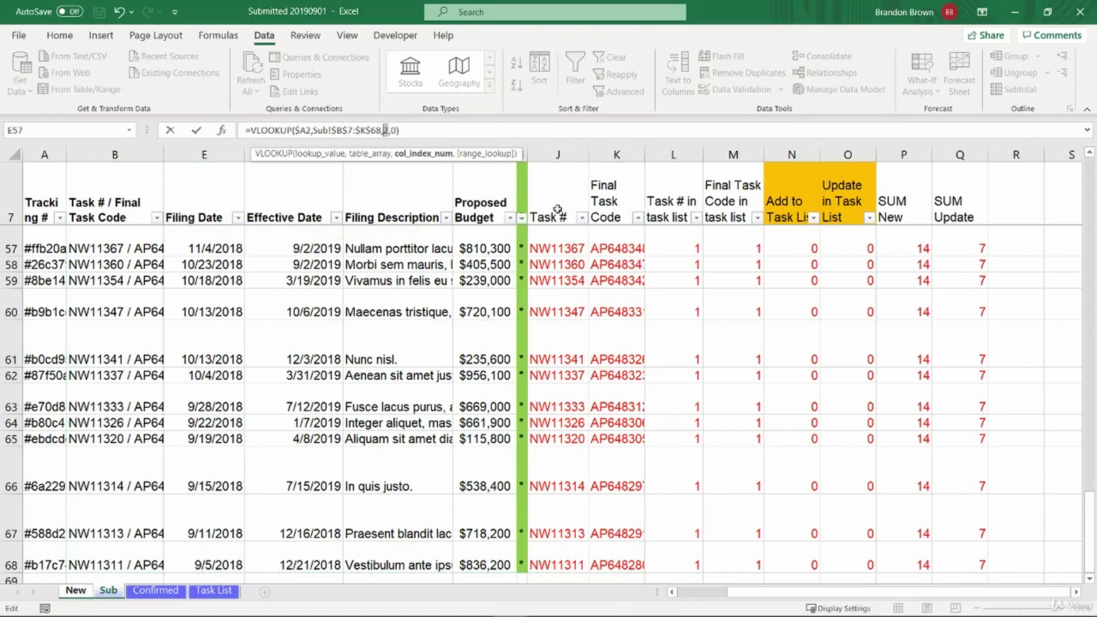
type("9")
key("Return")
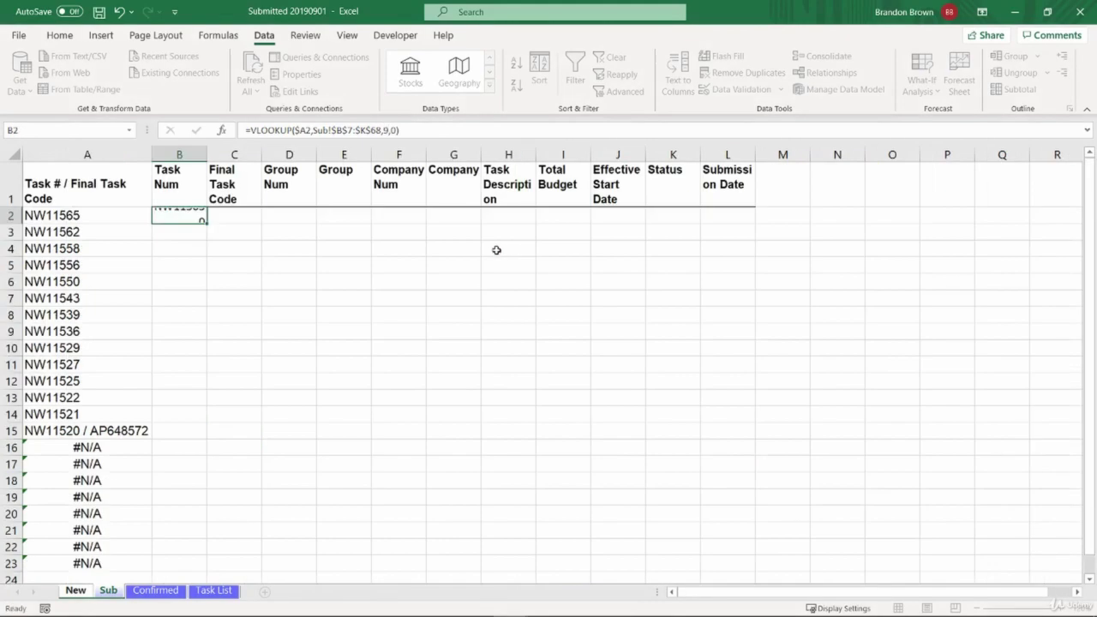
Step: Copy the B2 VLOOKUP into C2 under Final Task Code and set its column index to 10
key("Up")
key("ctrl+c")
key("Right")
key("ctrl+v")
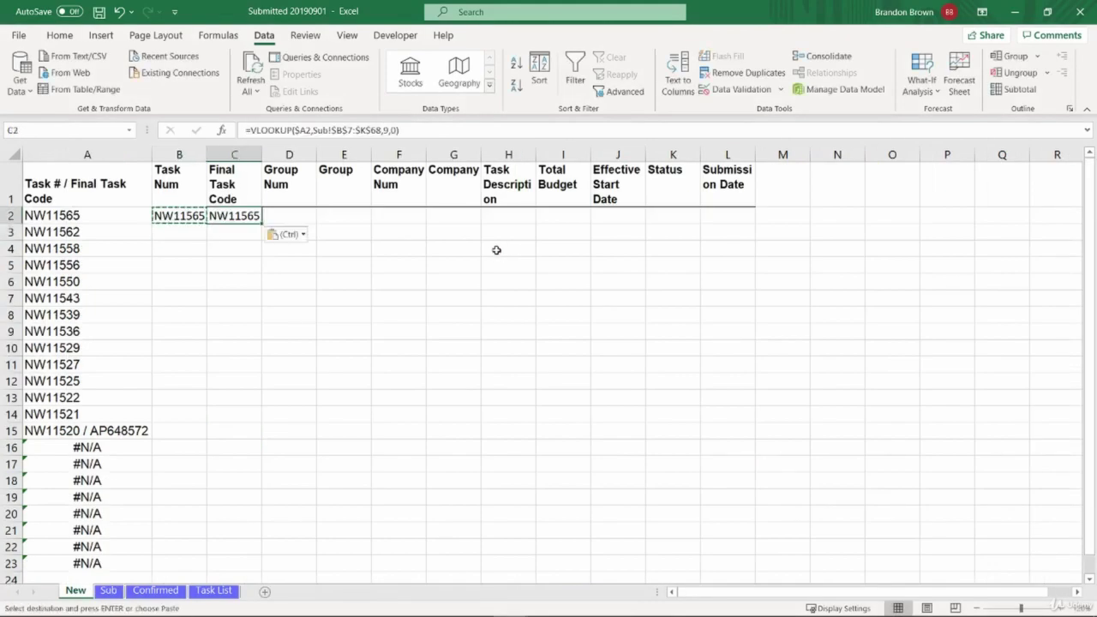
key("Escape")
key("F2")
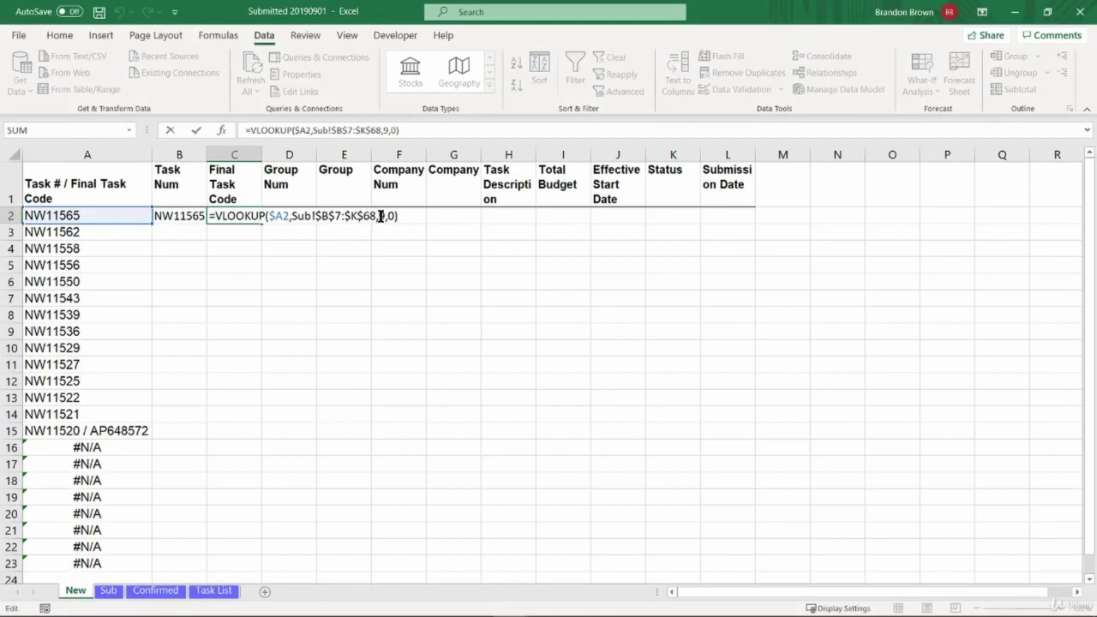
left_click_drag(385, 216, 385, 216)
type("10")
key("Return")
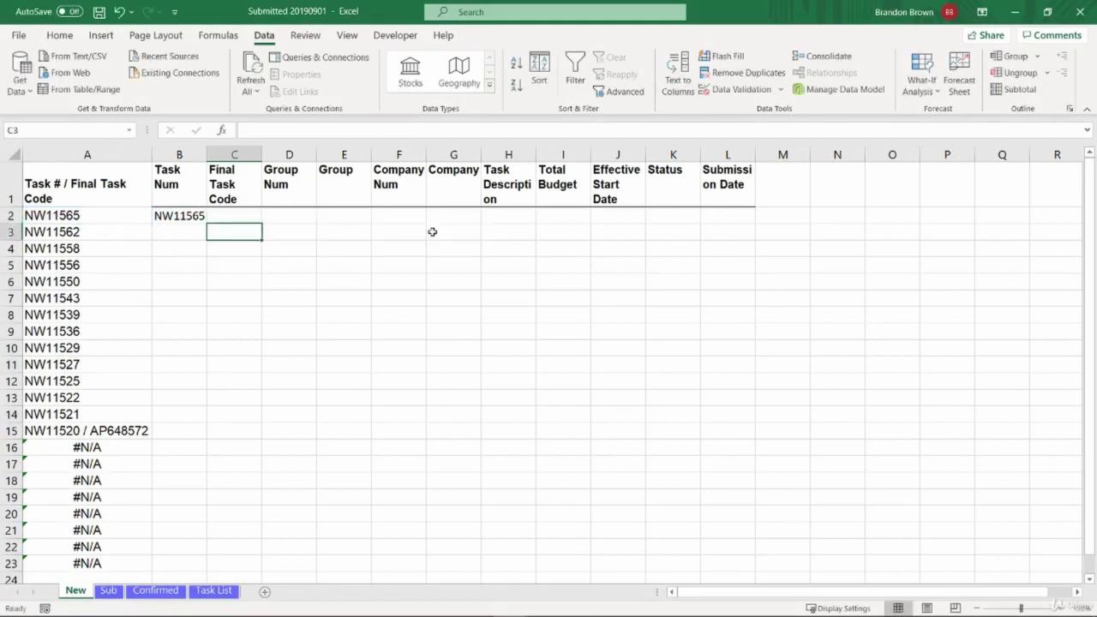
Step: Fill the Task Num and Final Task Code formulas from B2:C2 down to row 23
key("Left")
key("Left")
key("ctrl+Down")
key("Right")
key("shift+Right")
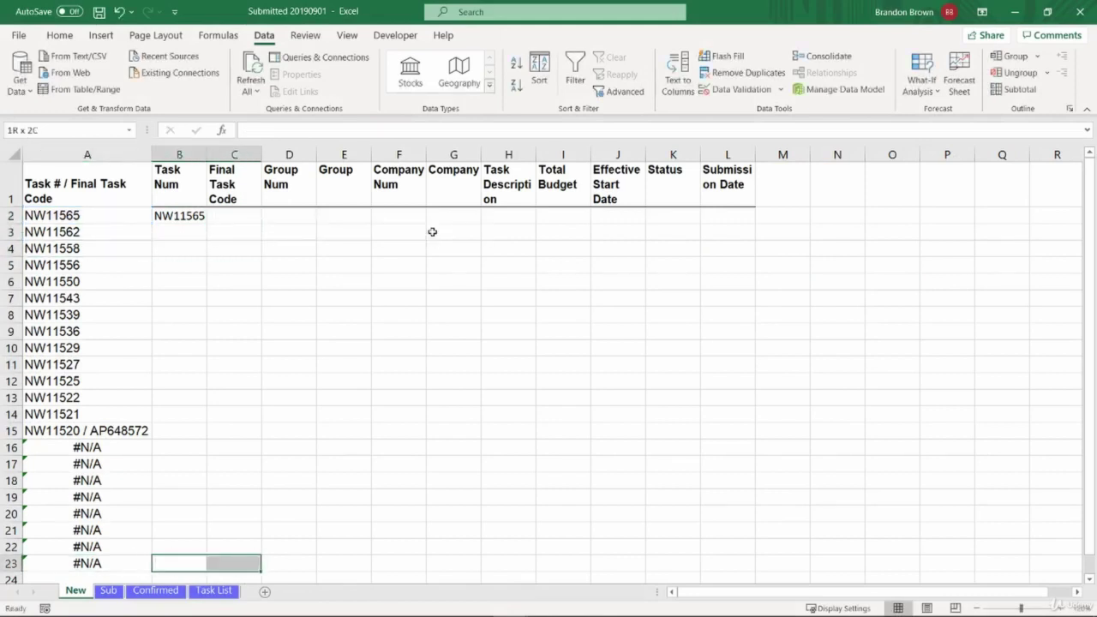
key("ctrl+shift+Up")
key("ctrl+d")
key("ctrl+Up")
key("Right")
key("Down")
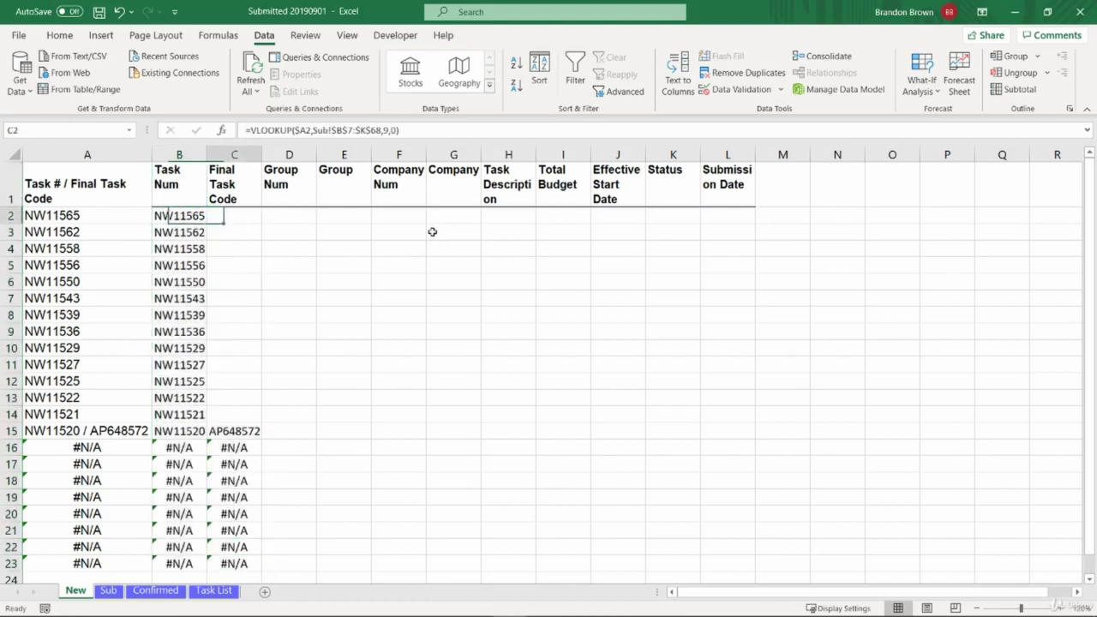
Step: Copy the Final Task Code VLOOKUP from C2 into D2 under Group Num
key("ctrl+c")
key("Right")
key("ctrl+v")
key("Escape")
key("Down")
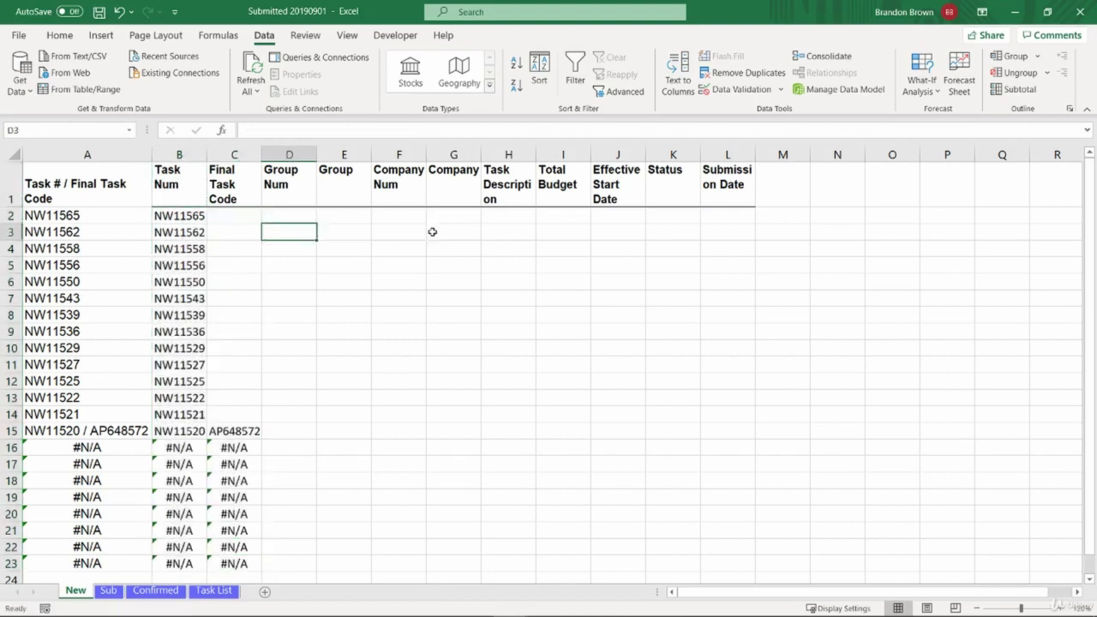
Step: Clear the contents of rows 16 to 23, which hold the #N/A formulas below the task list
key("Left")
key("Left")
key("ctrl+Down")
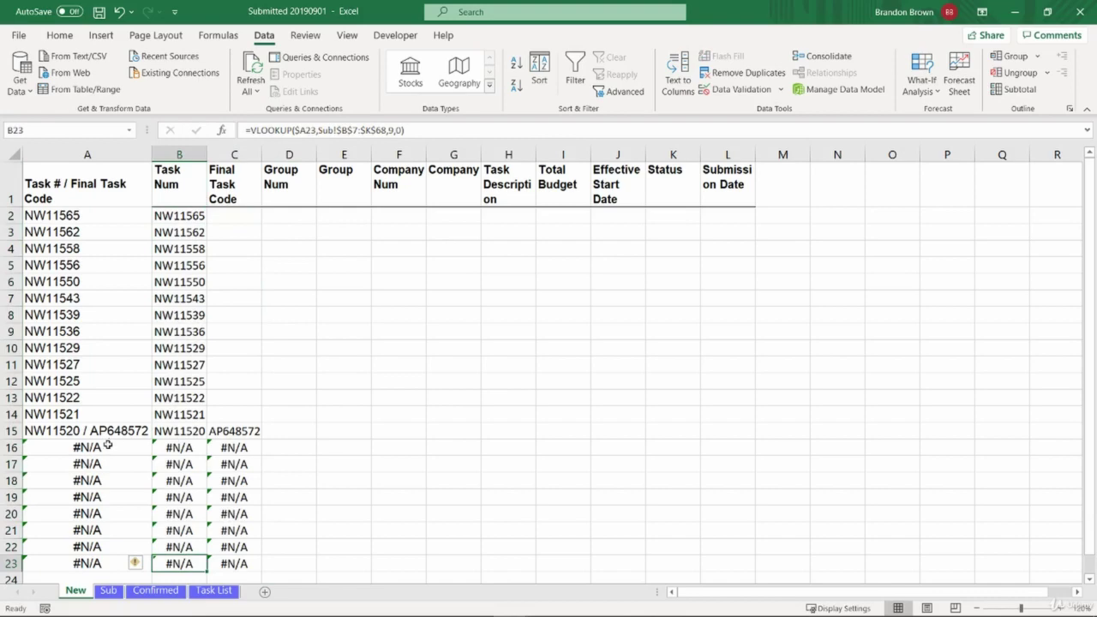
left_click_drag(108, 445, 96, 562)
key("shift+space")
key("Delete")
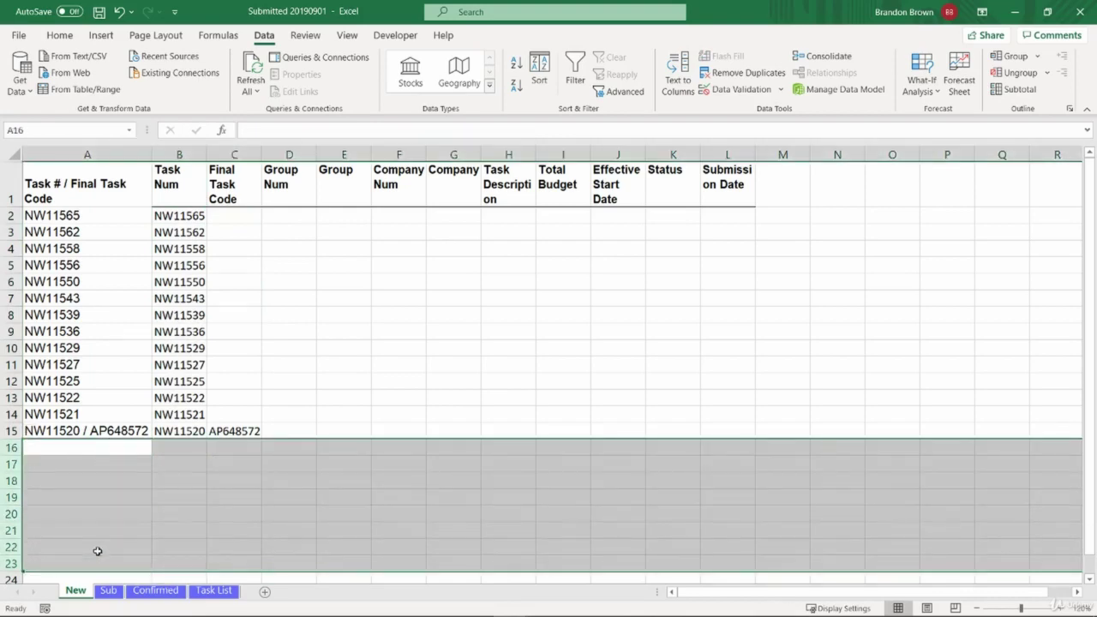
Step: Unhide the Group and Company columns C:D on the Sub sheet and check the first group entries
key("Up")
key("ctrl+Up")
key("Down")
key("Right")
key("Right")
key("Right")
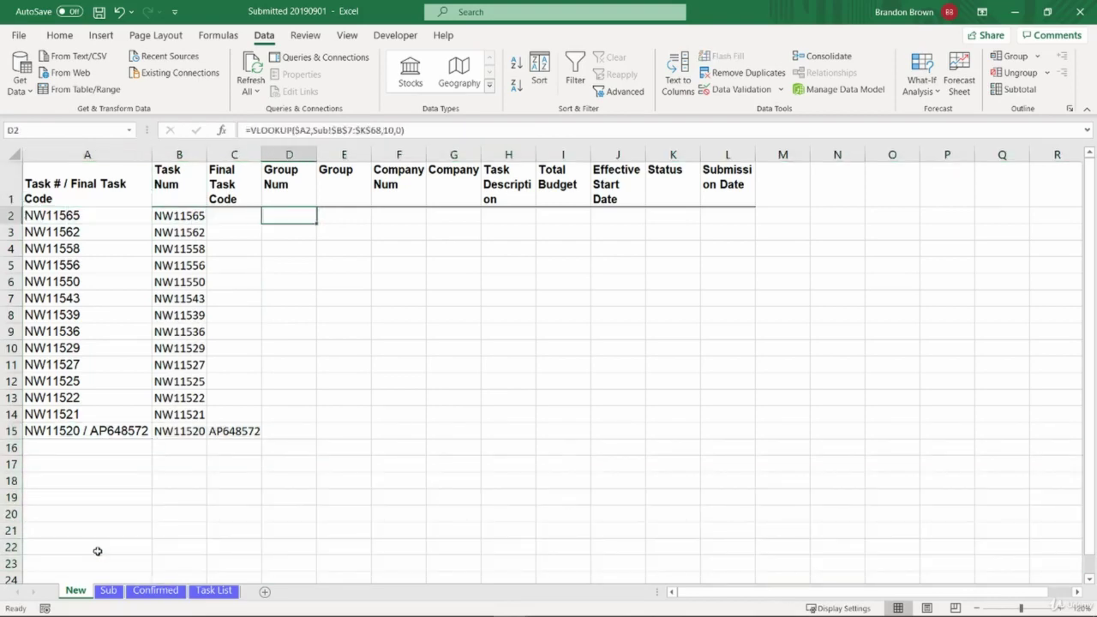
left_click(108, 592)
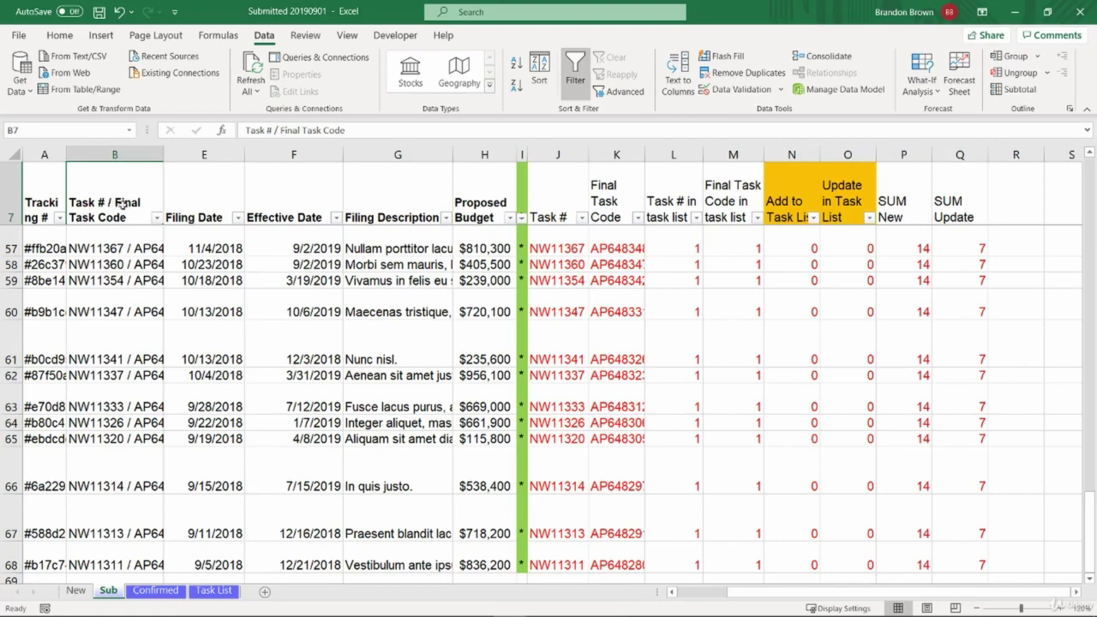
left_click_drag(122, 204, 280, 206)
left_click(272, 199)
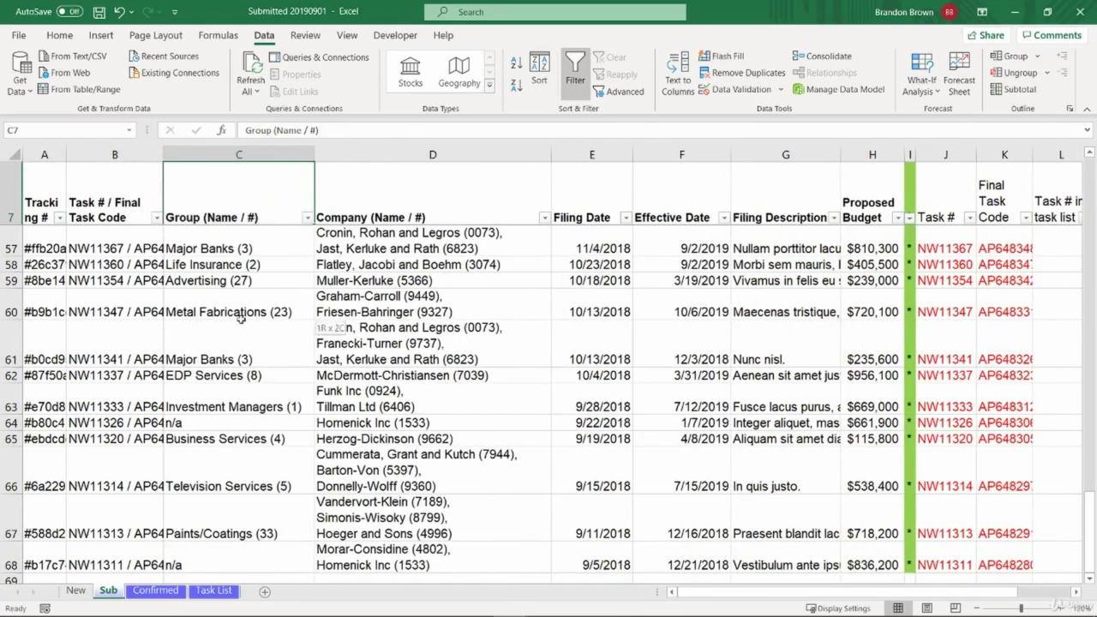
scroll(241, 317, "up", 16)
left_click(179, 304)
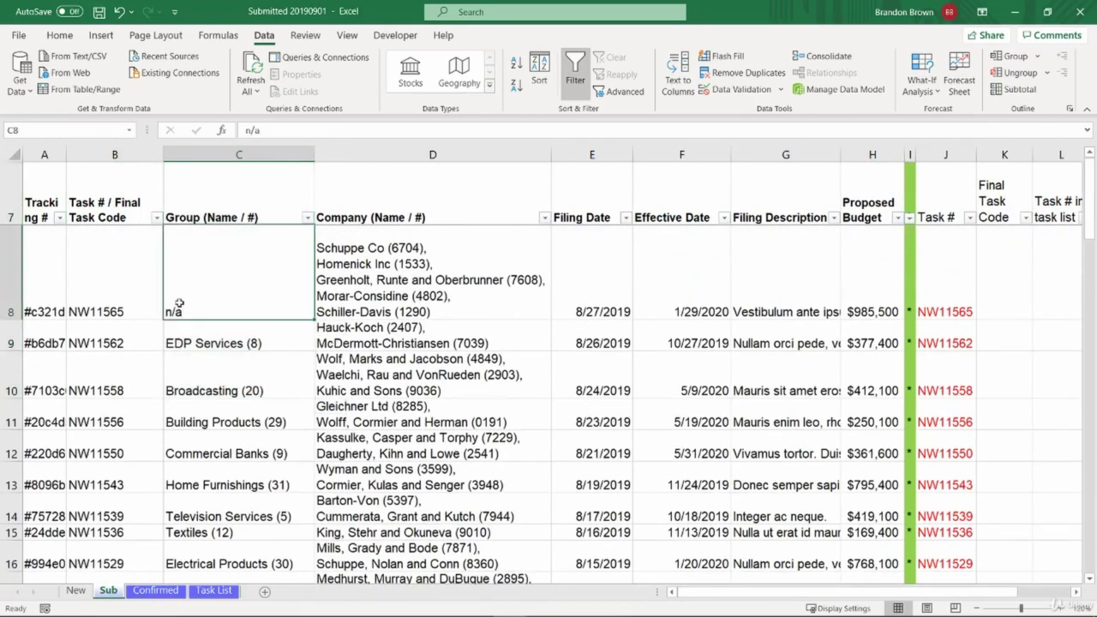
Step: Rename the D1 header on the New sheet to "Group (Name/Num)"
left_click(75, 591)
left_click(270, 171)
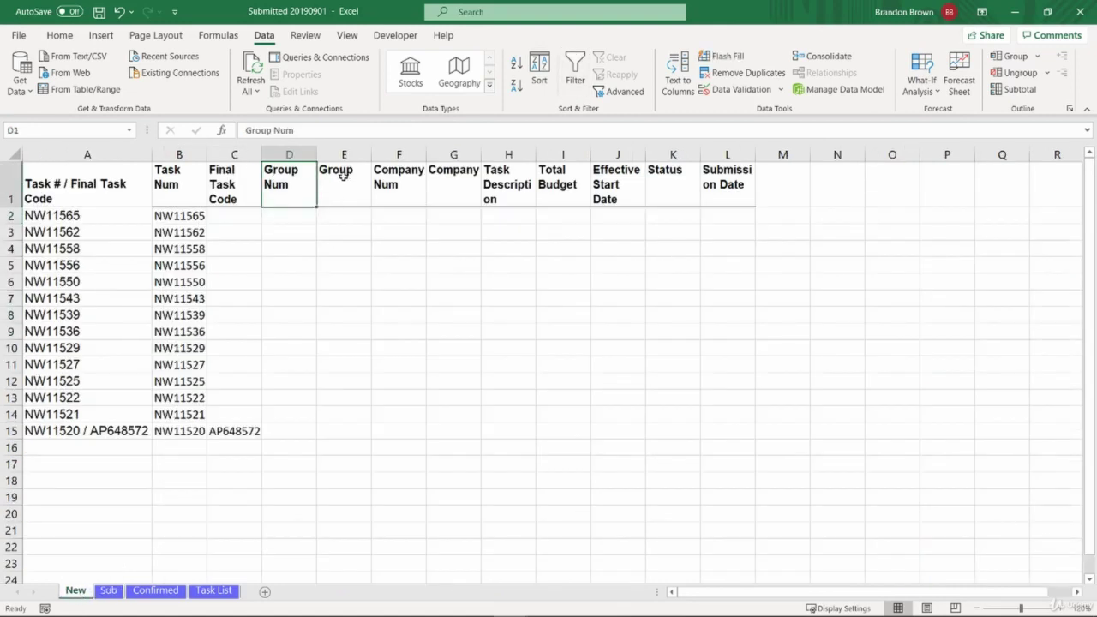
double_click(305, 178)
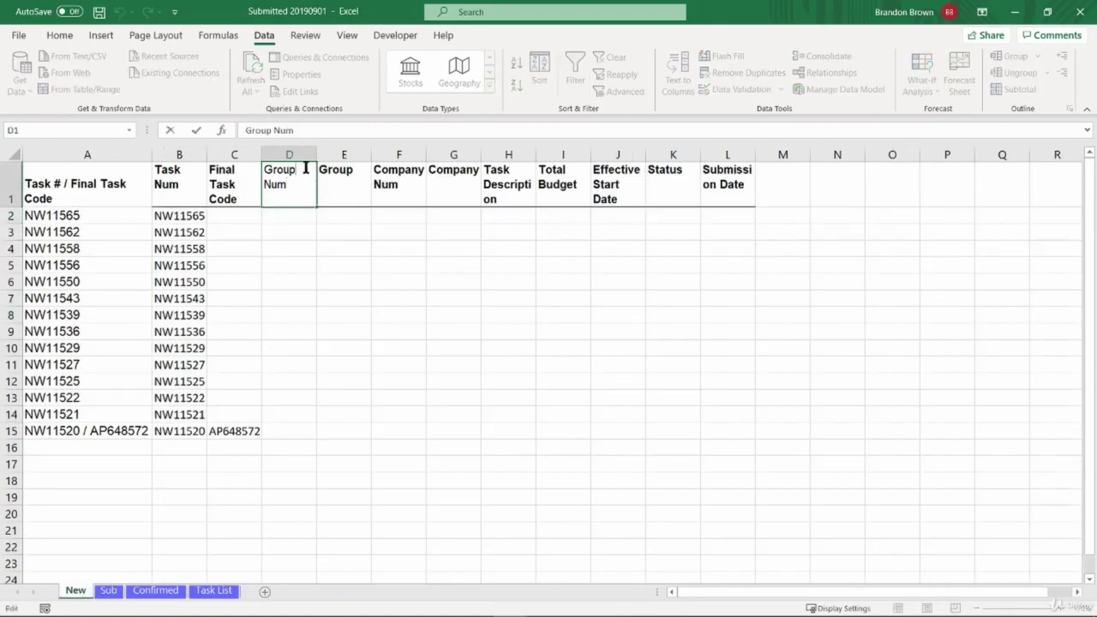
type("(Name ")
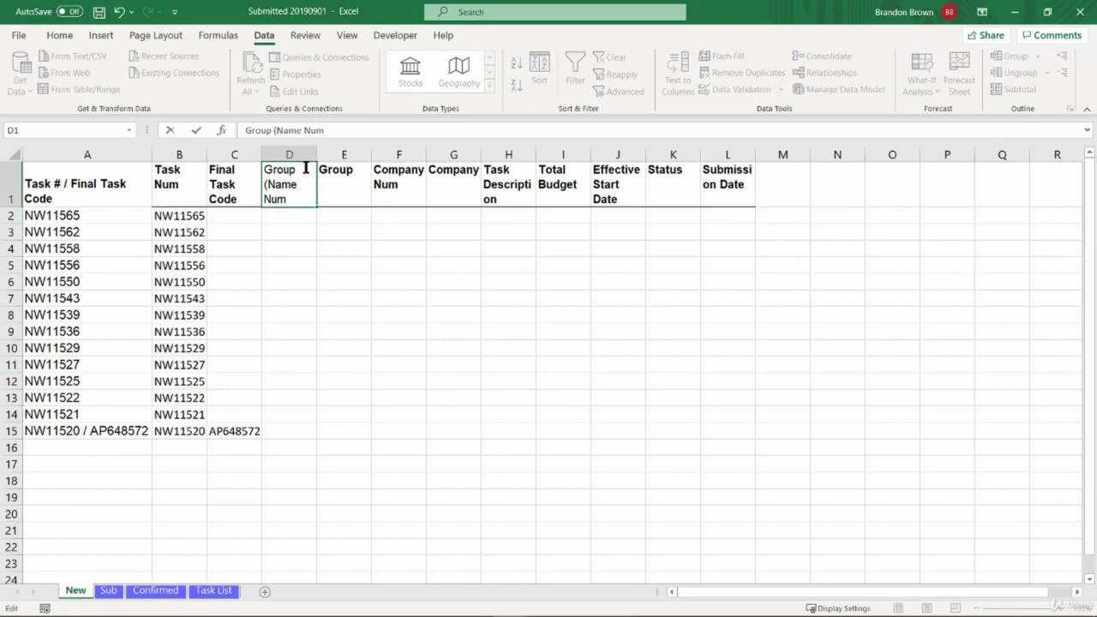
type("/")
key("Delete")
type(")")
key("Return")
Step: Check the Group column's position on the Sub sheet and set the D2 VLOOKUP's column index to 2
left_click(115, 590)
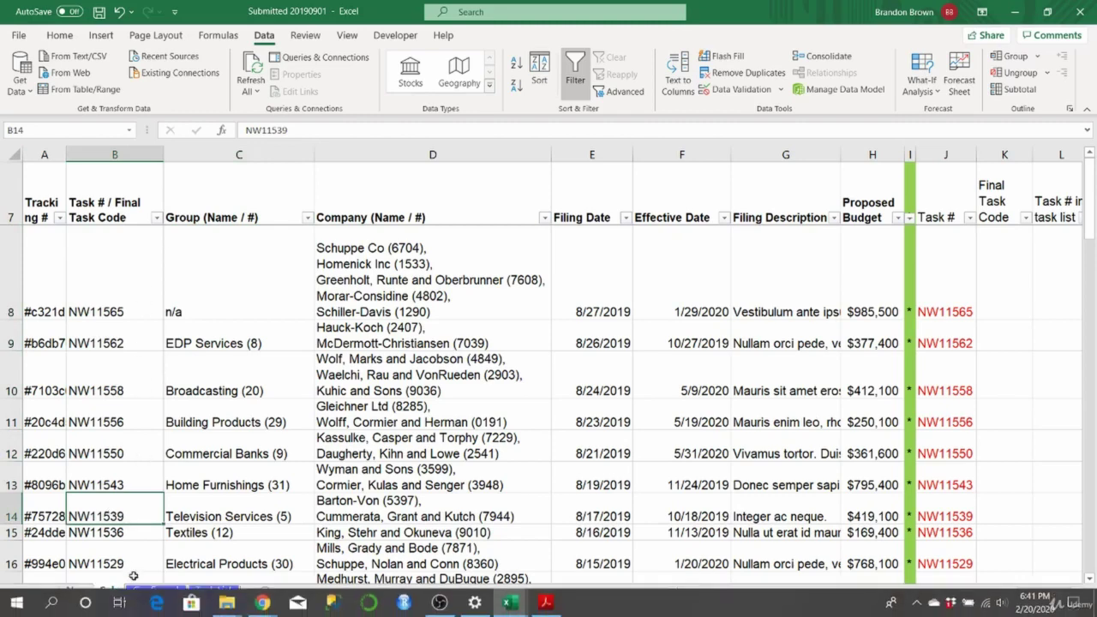
left_click_drag(233, 206, 213, 435)
left_click(214, 436)
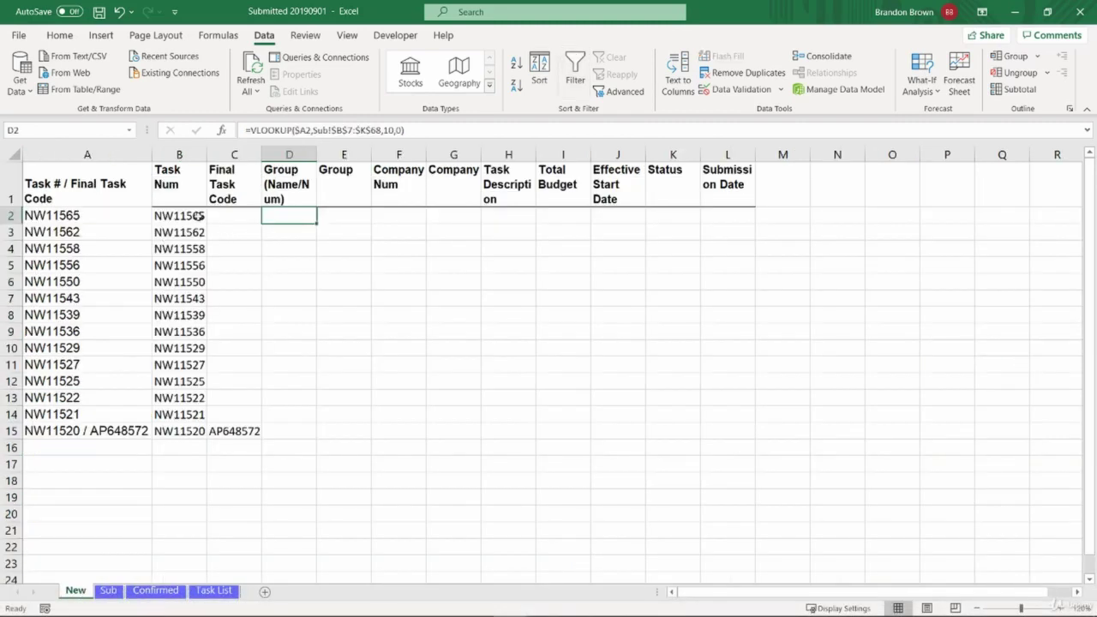
key("F2")
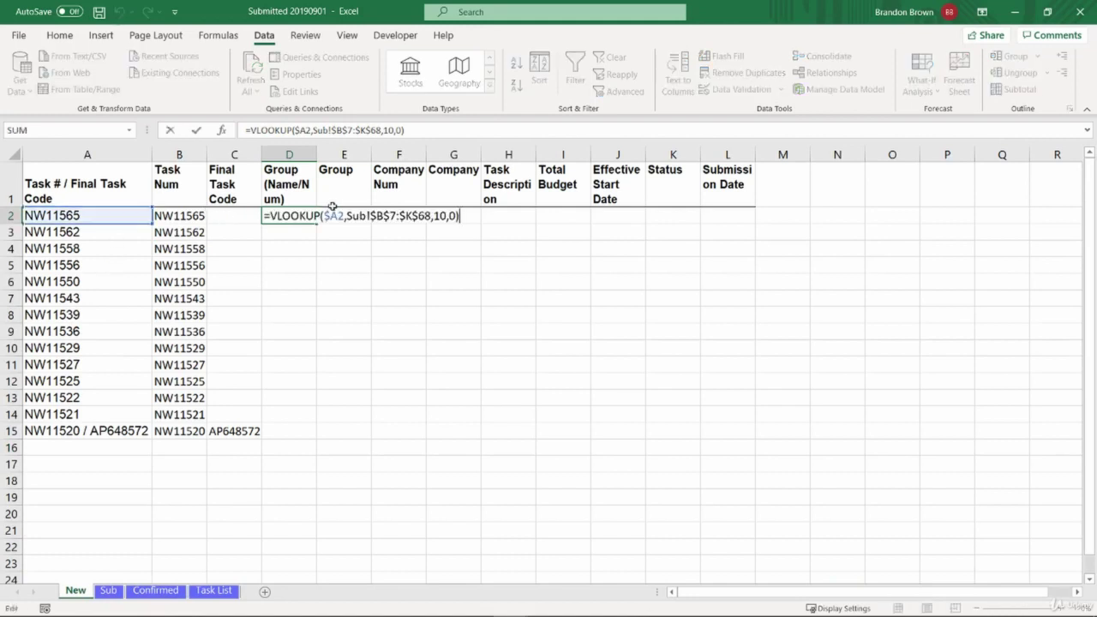
left_click_drag(439, 216, 447, 216)
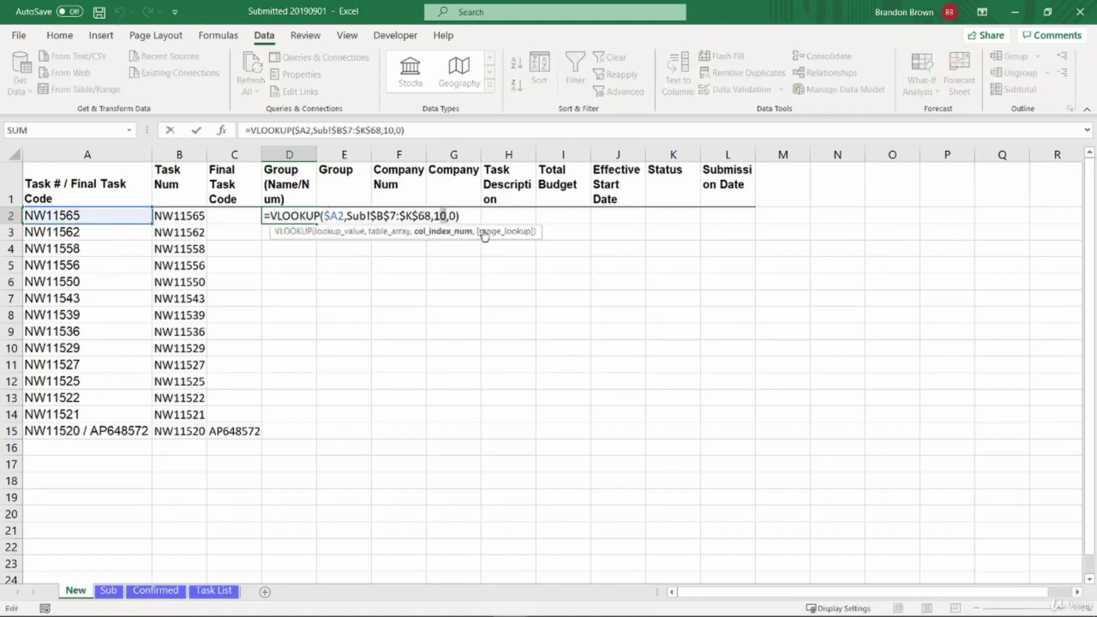
key("BackSpace")
type("2")
key("Return")
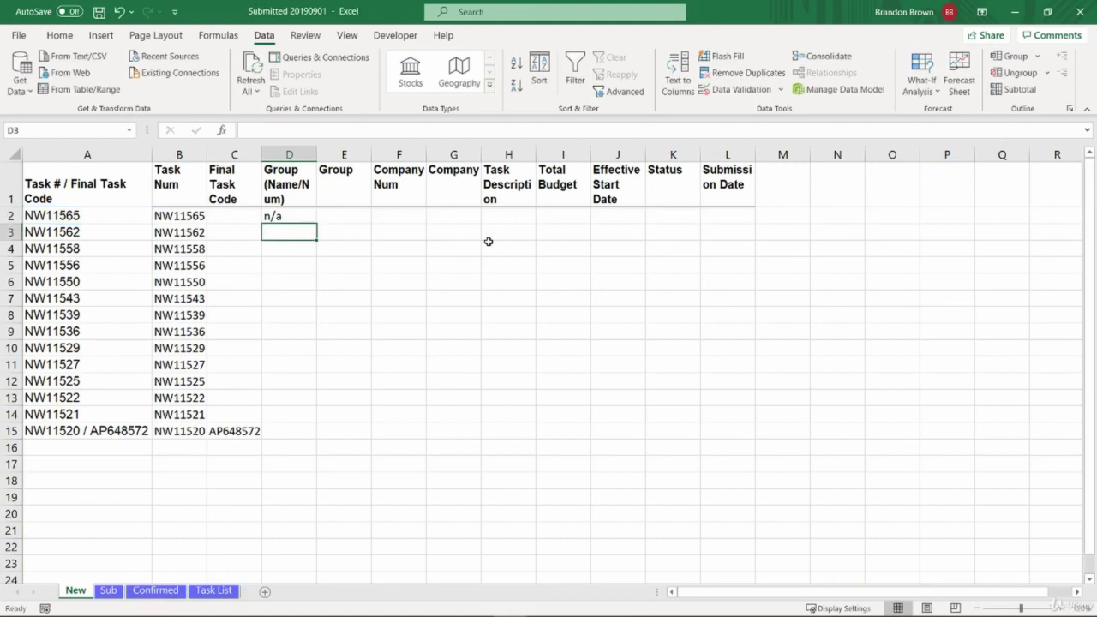
Step: Fill the Group (Name/Num) formula from D2 down to row 15
key("Left")
key("ctrl+Down")
key("Right")
key("ctrl+shift+Up")
key("ctrl+d")
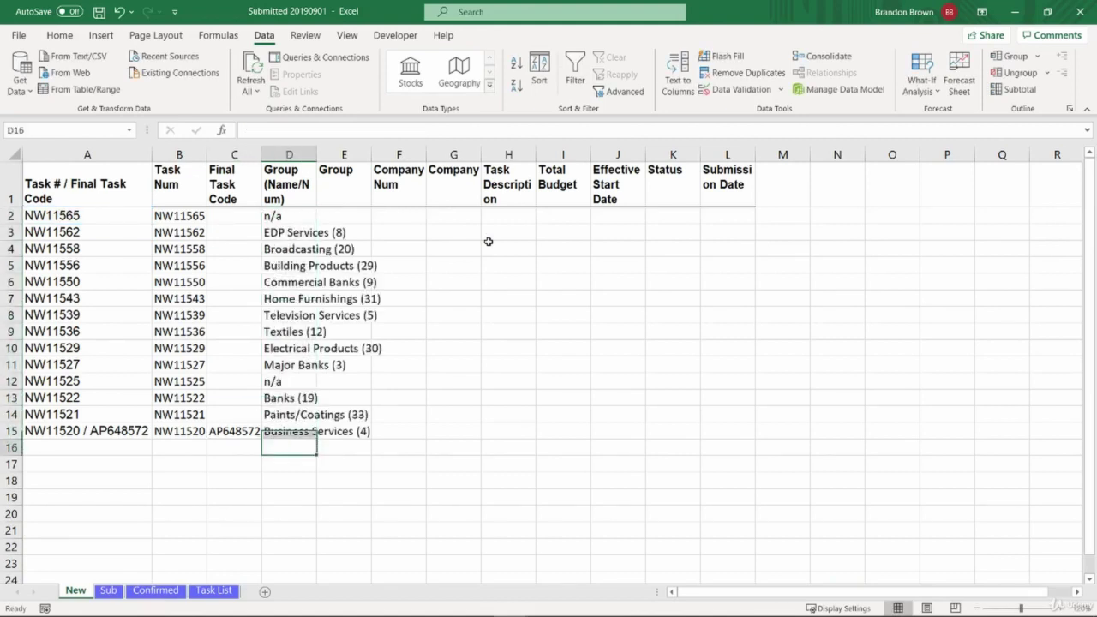
Step: Insert a blank column E before the Group column on the New sheet
left_click(354, 295)
left_click(354, 196)
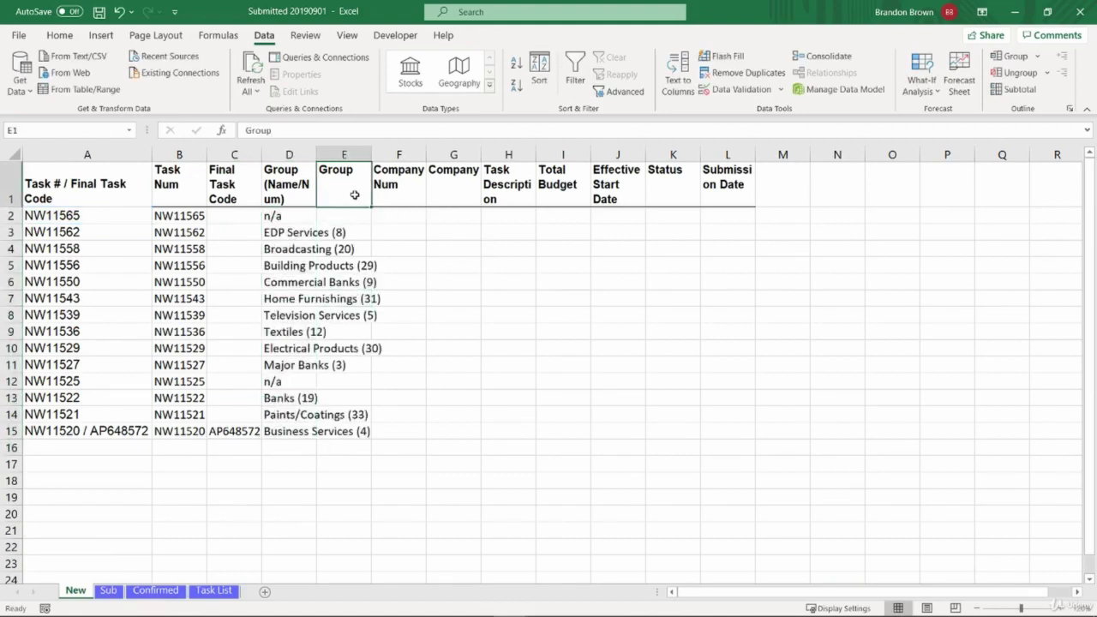
key("ctrl+space")
key("ctrl+shift+equal")
left_click(354, 196)
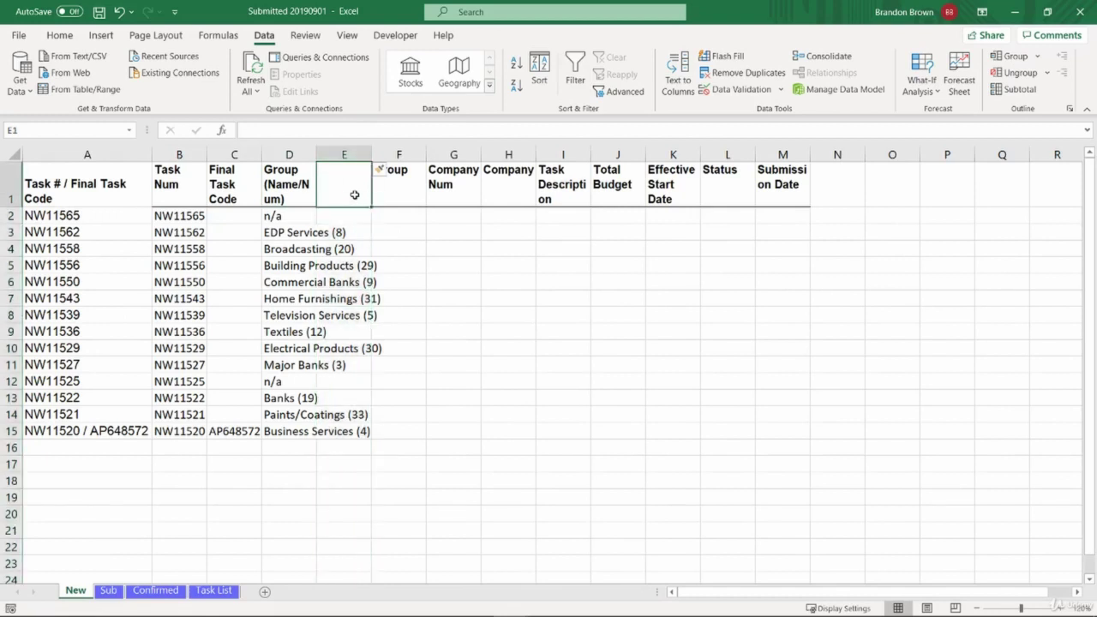
Step: Enter the header "Group Num" in E1
type("Group Name")
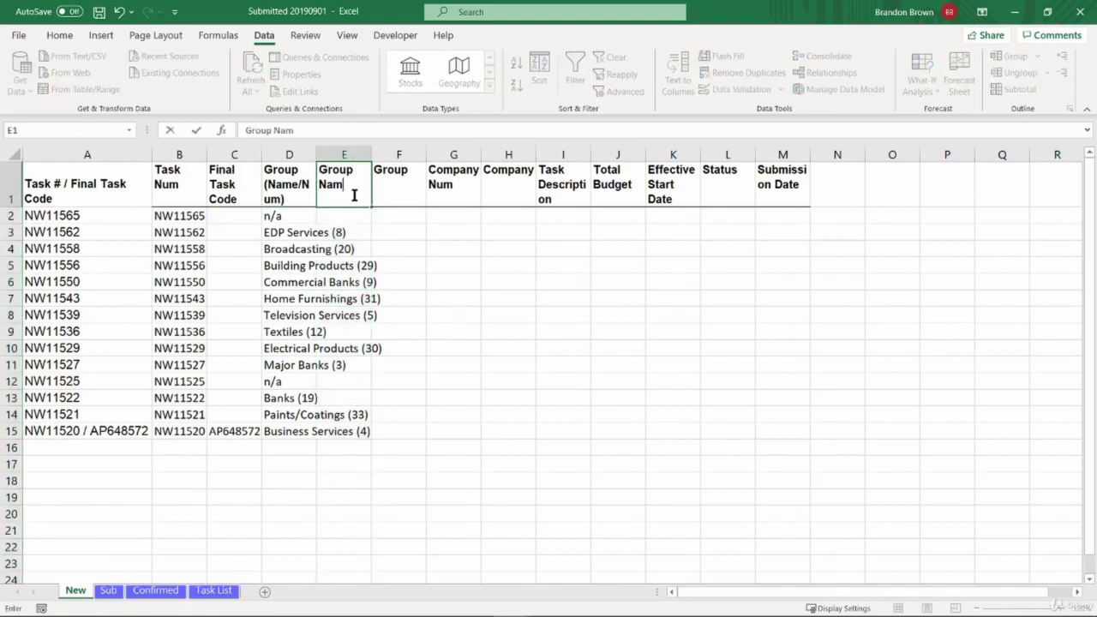
key("Tab")
left_click(353, 196)
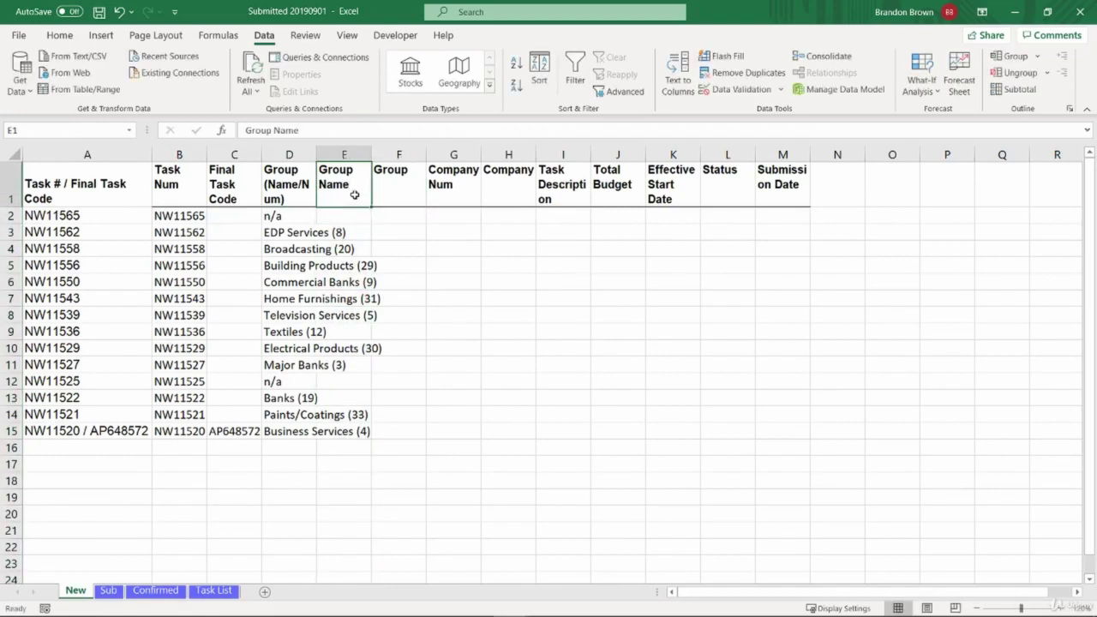
key("F2")
key("BackSpace")
key("BackSpace")
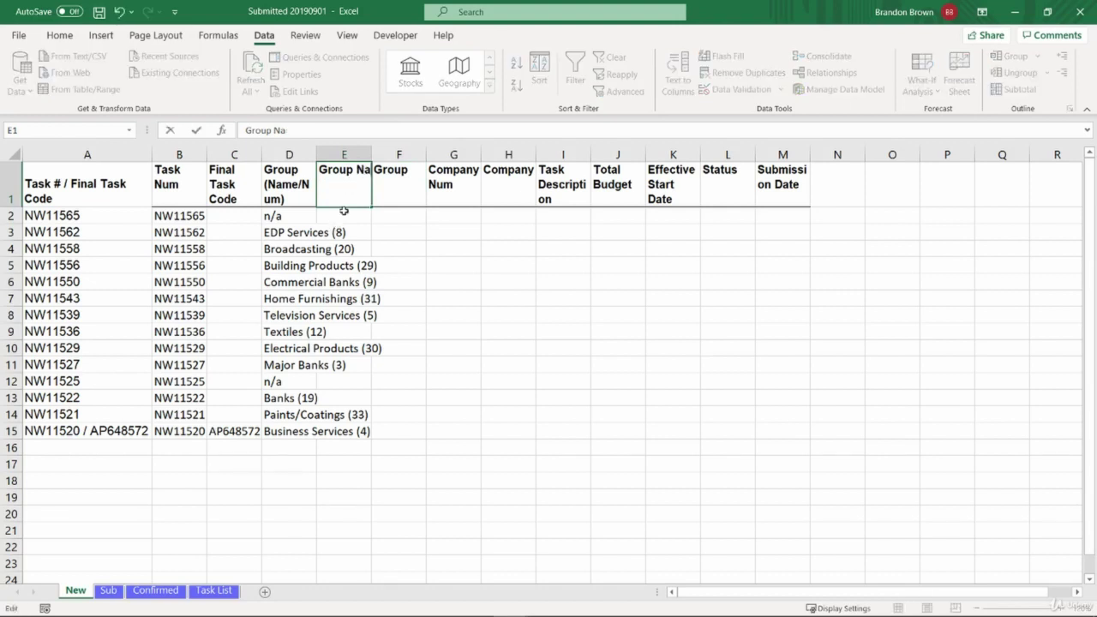
key("BackSpace")
type("um")
key("Return")
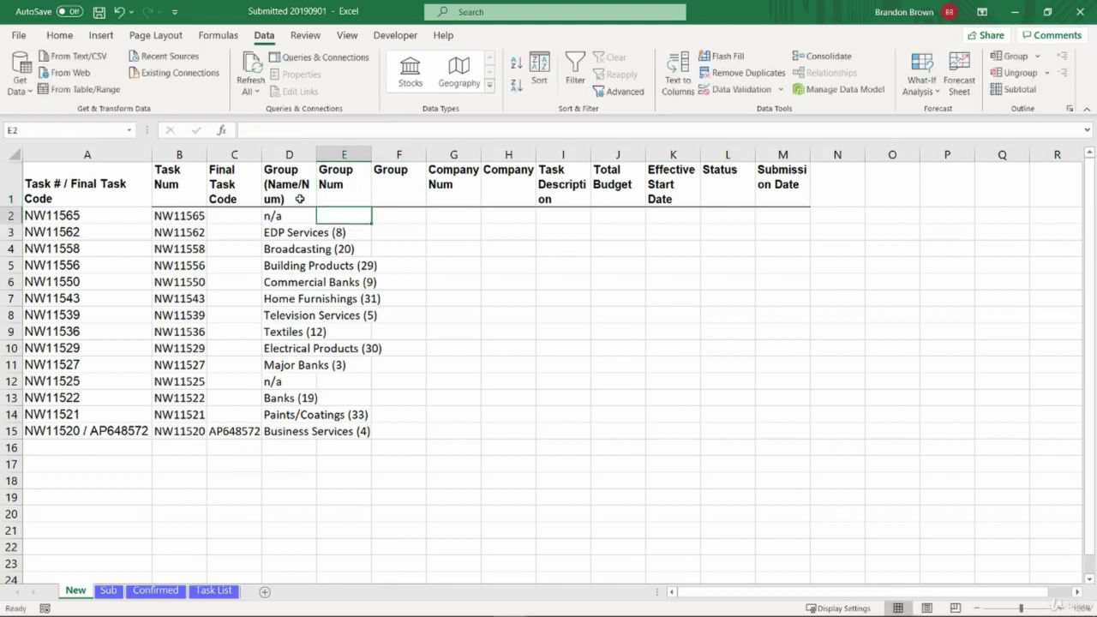
Step: Color the Task Num and Final Task Code headers in B1:C1 blue to mark them as Task List columns
left_click_drag(176, 185, 231, 184)
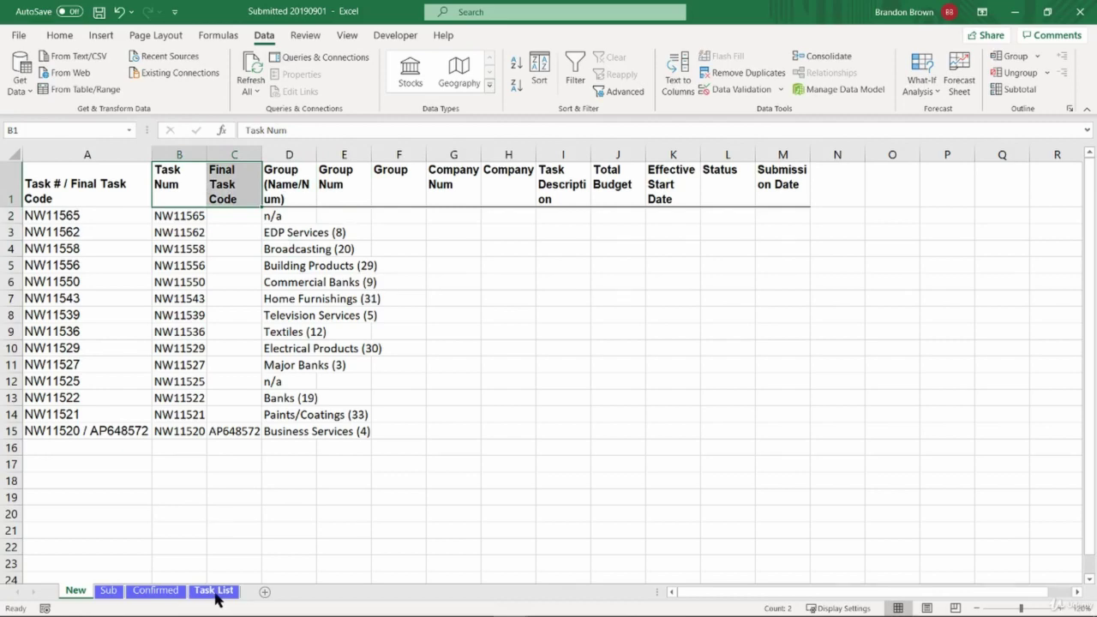
left_click(214, 590)
left_click(76, 591)
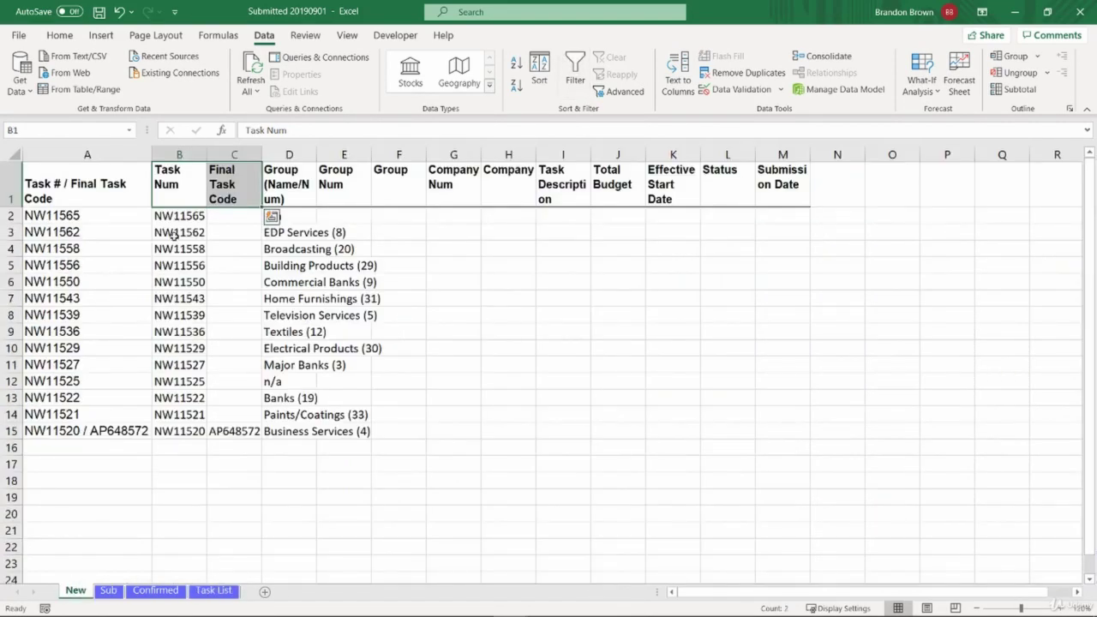
left_click(59, 35)
left_click(267, 87)
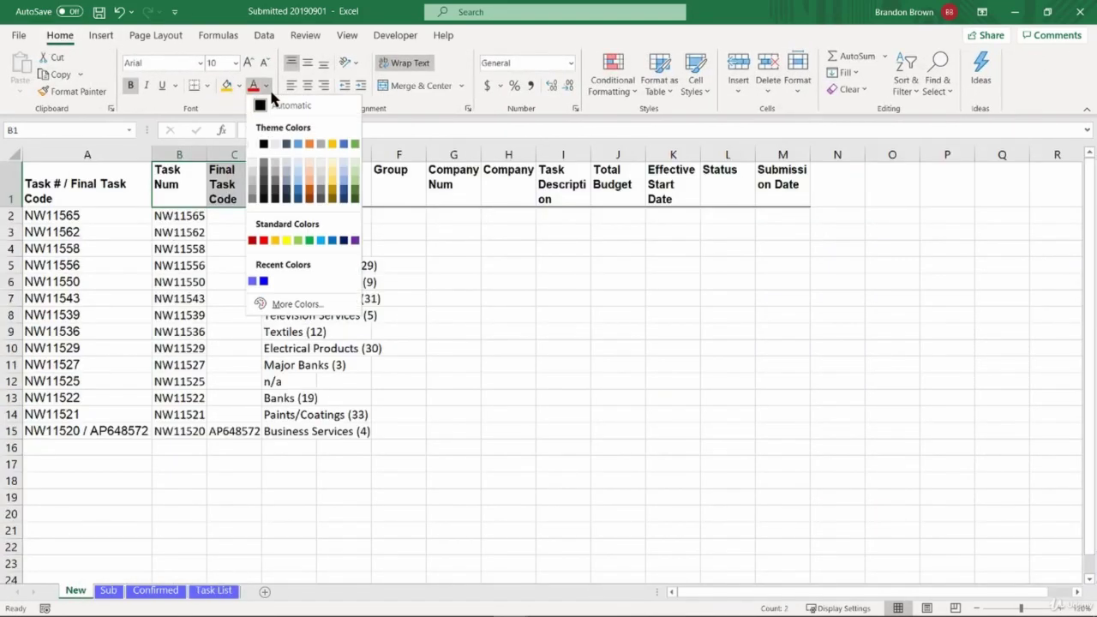
left_click(263, 281)
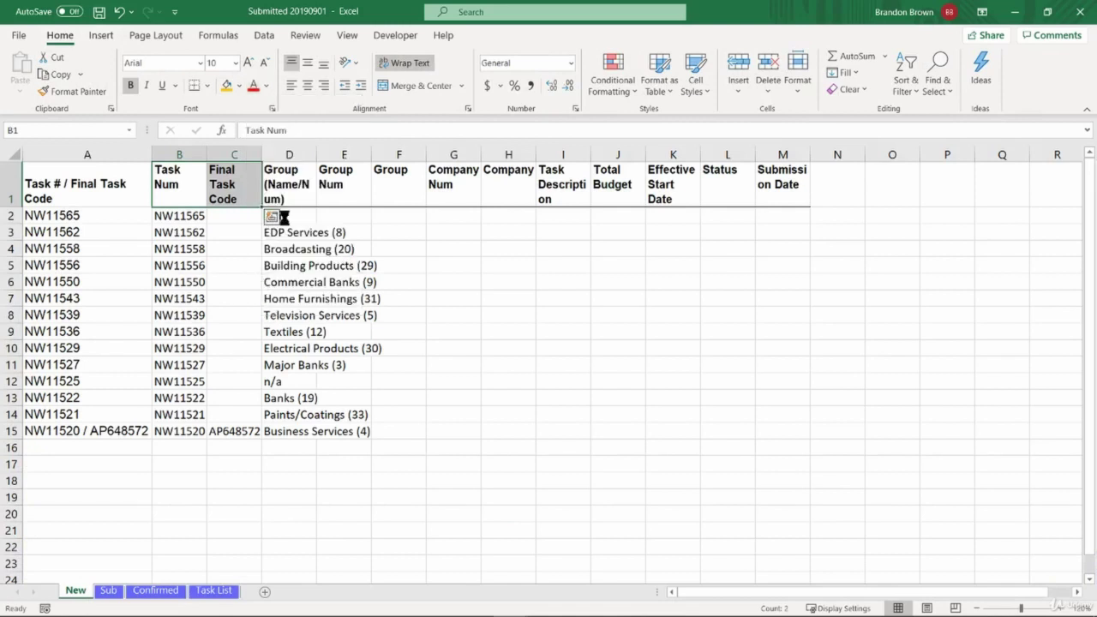
Step: Apply the same blue font color to the headers in E1:M1, from Group Num to Submission Date
left_click(339, 185)
left_click_drag(340, 185, 782, 184)
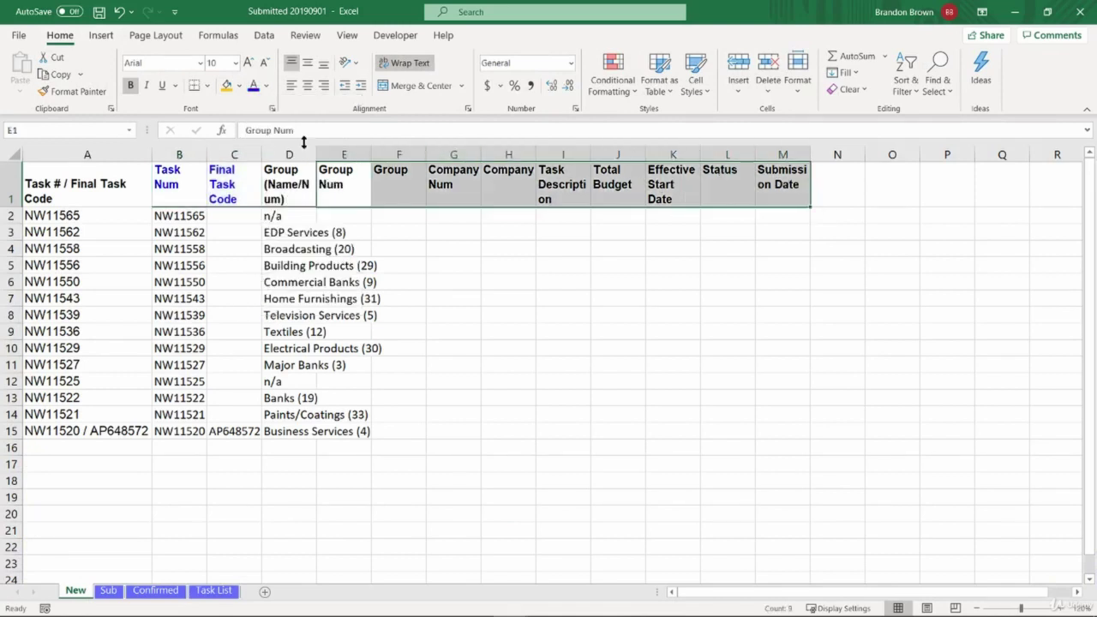
left_click(254, 87)
Step: AutoFit the width of column D, Group (Name/Num)
left_click(282, 211)
key("ctrl+space")
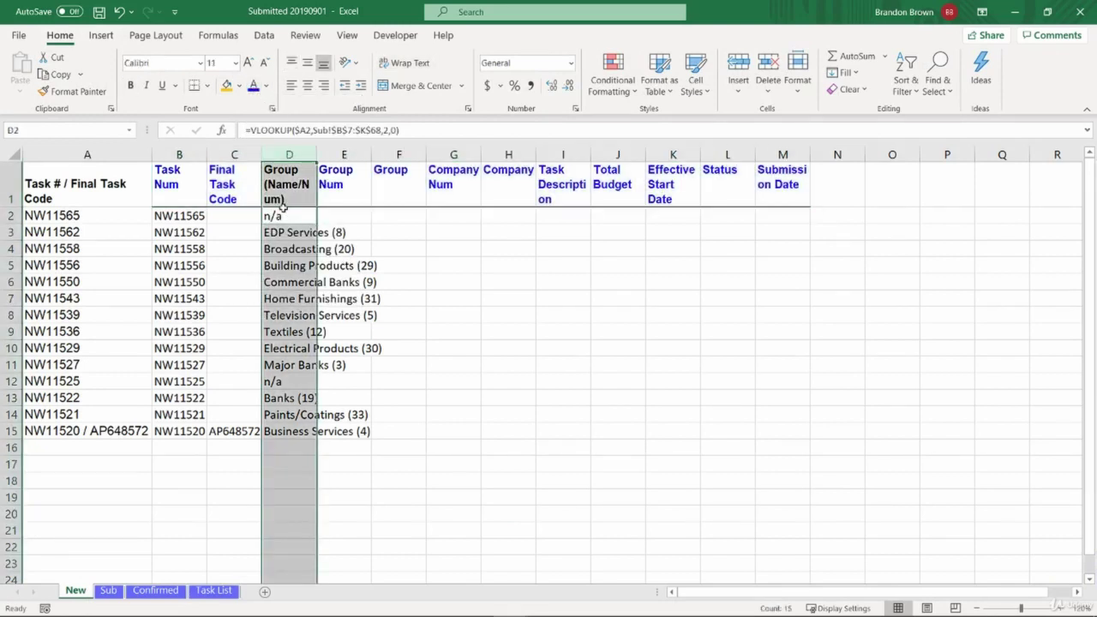
key("alt+h")
key("o")
key("i")
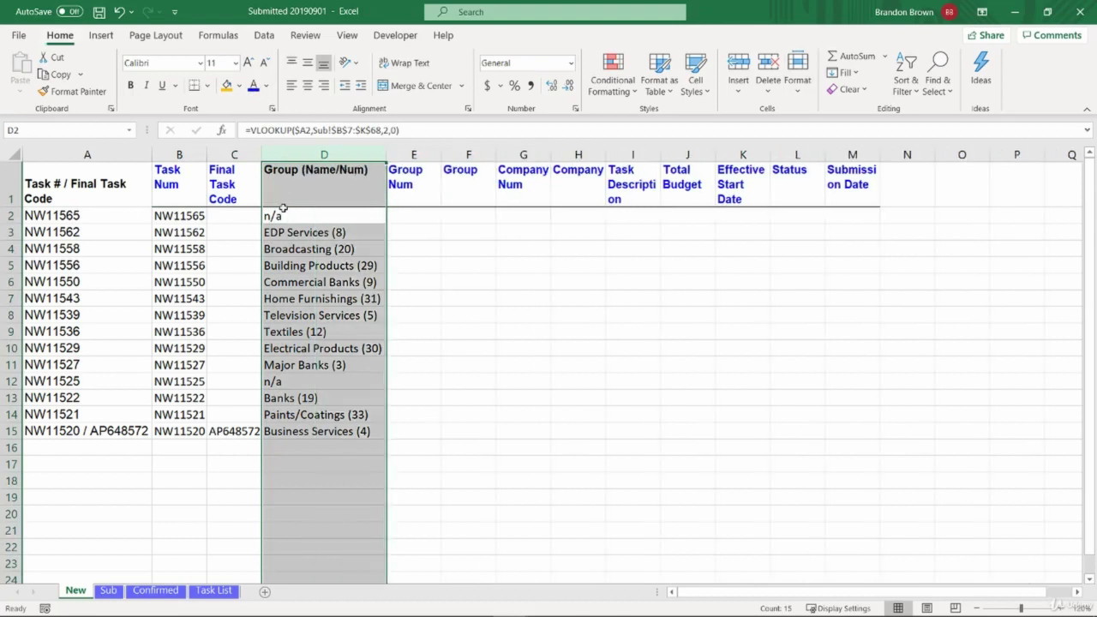
Step: Enter the formula =IF(D2="n/a","",0) in E2 under Group Num
left_click(283, 212)
key("Tab")
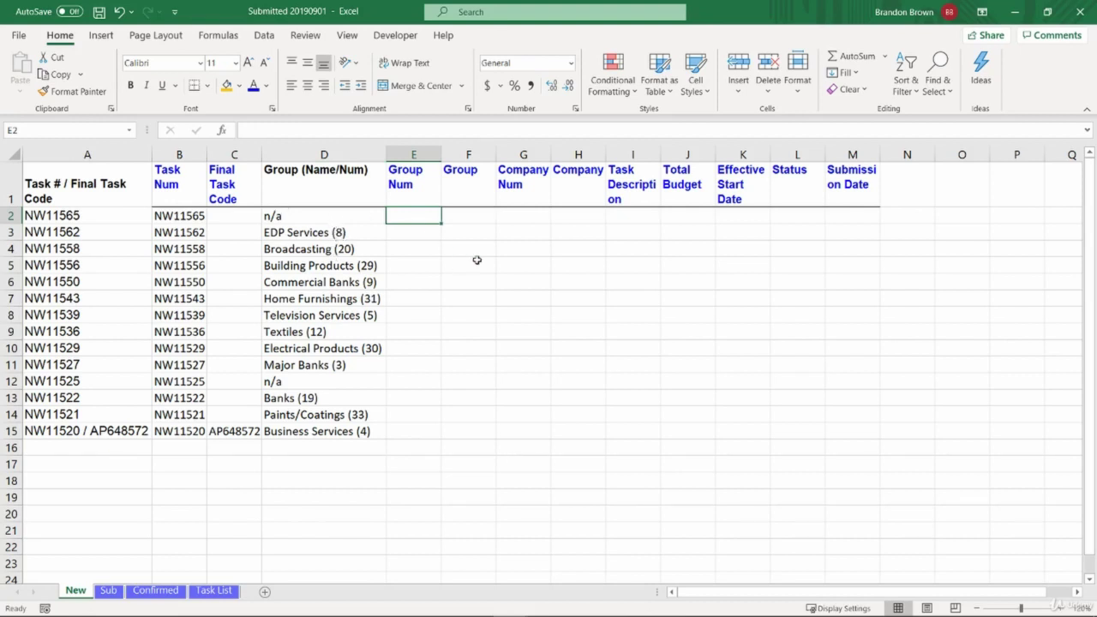
type("=IF(")
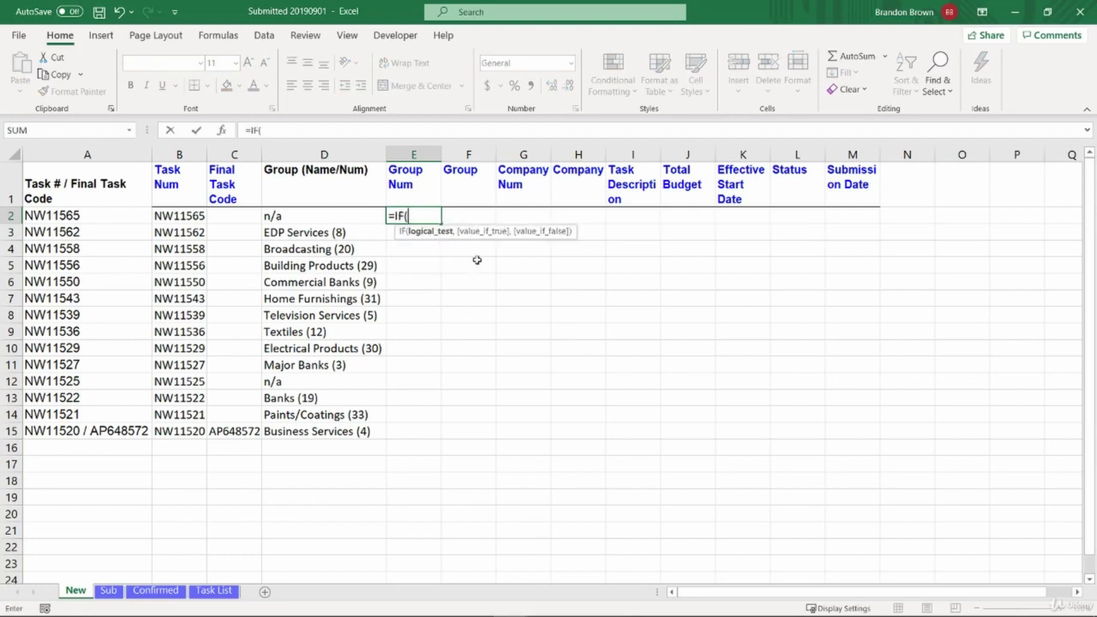
left_click(315, 221)
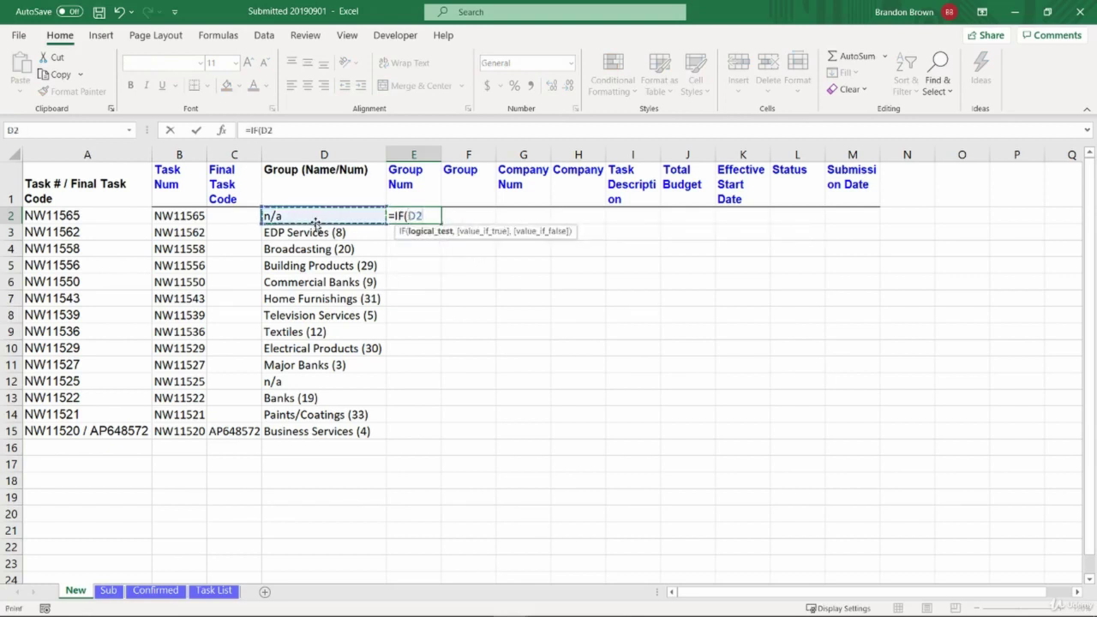
type("=\"n/a\"")
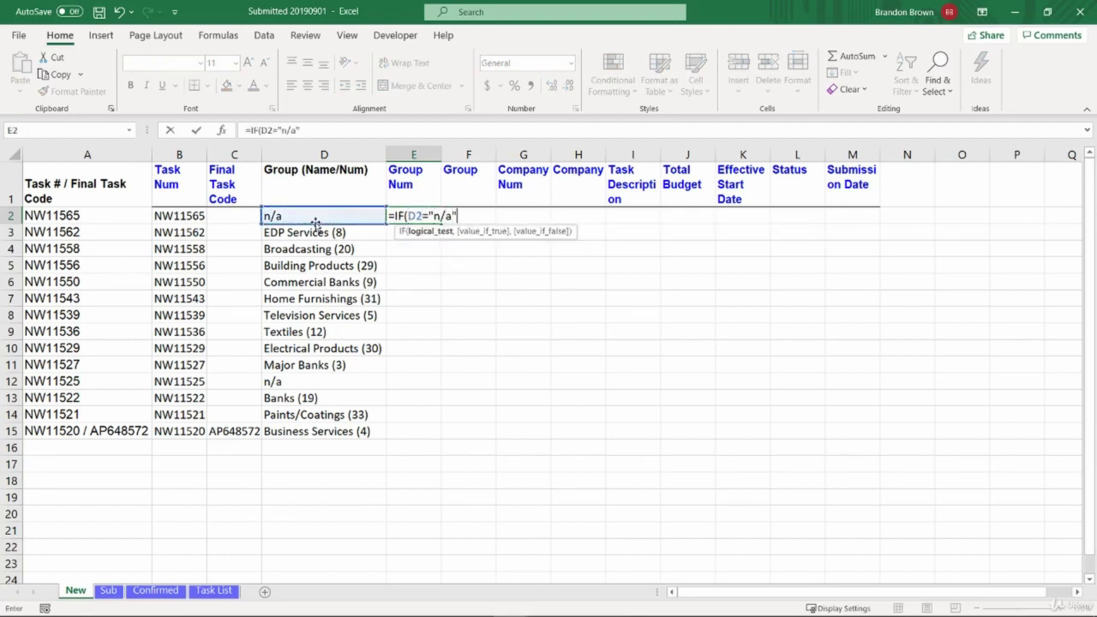
type(",")
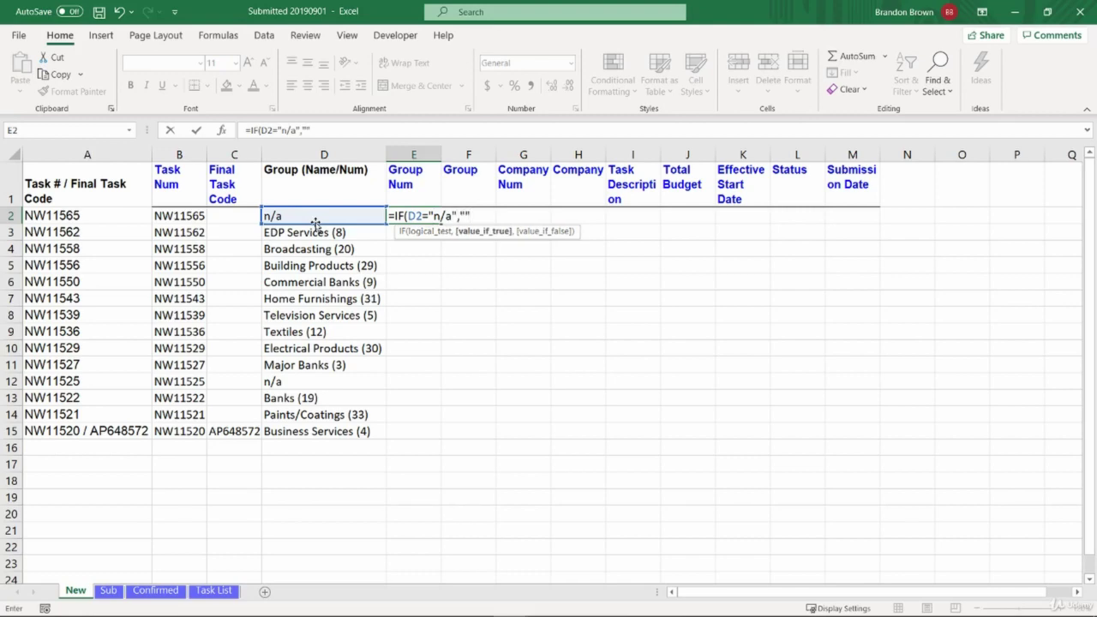
type("\"\",")
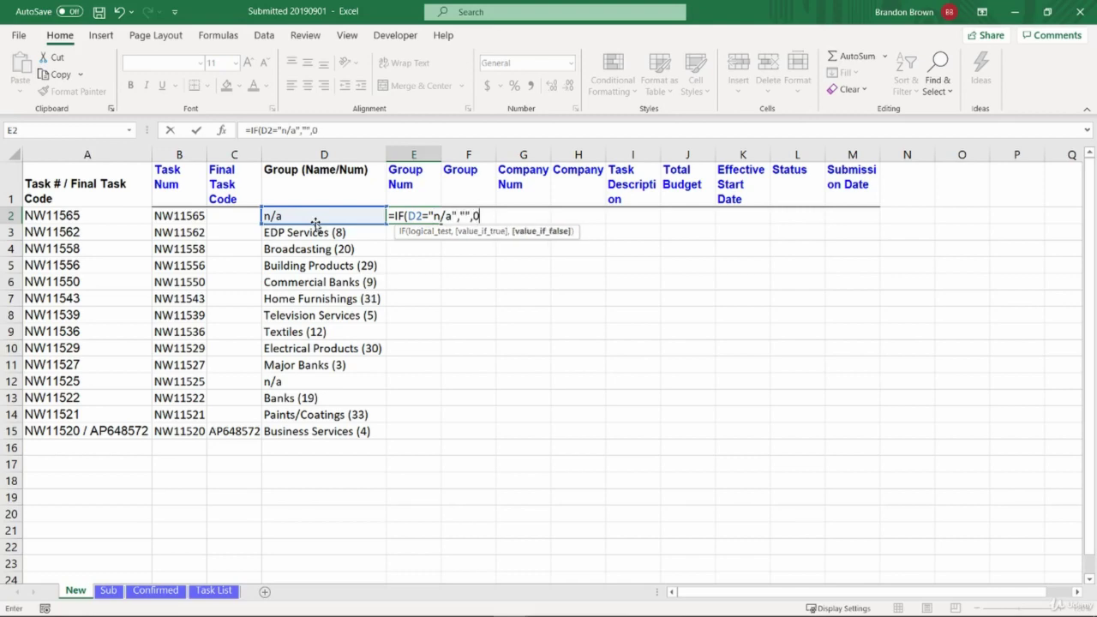
type("0")
key("Return")
Step: Check how the Task List sheet numbers n/a groups, and change E2 on New to =IF(D2="n/a",0,"")
left_click(214, 591)
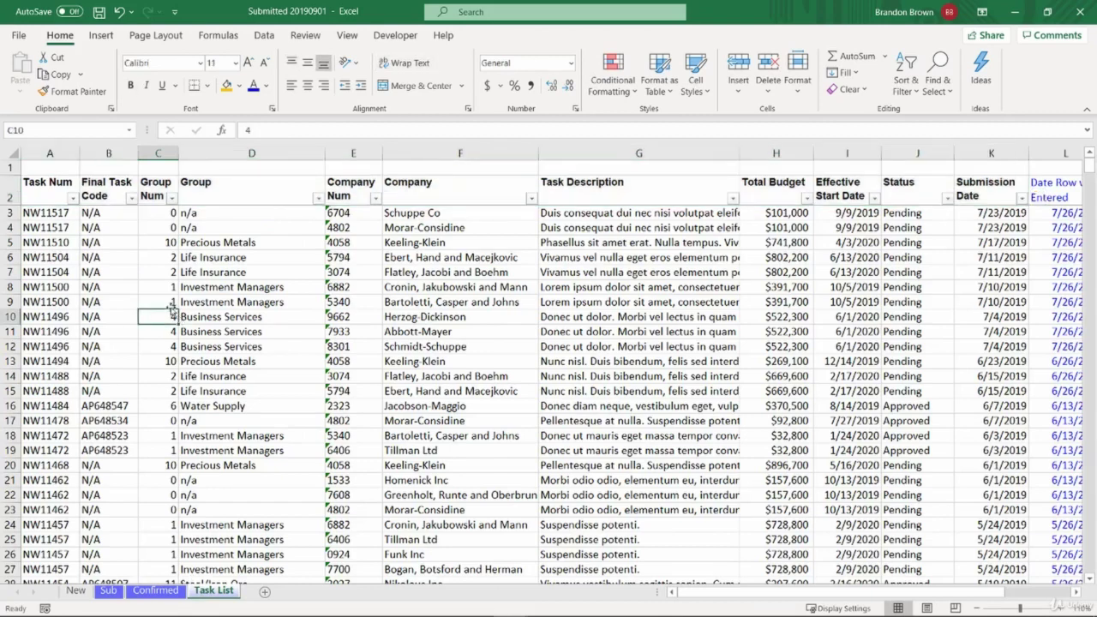
left_click_drag(164, 216, 190, 216)
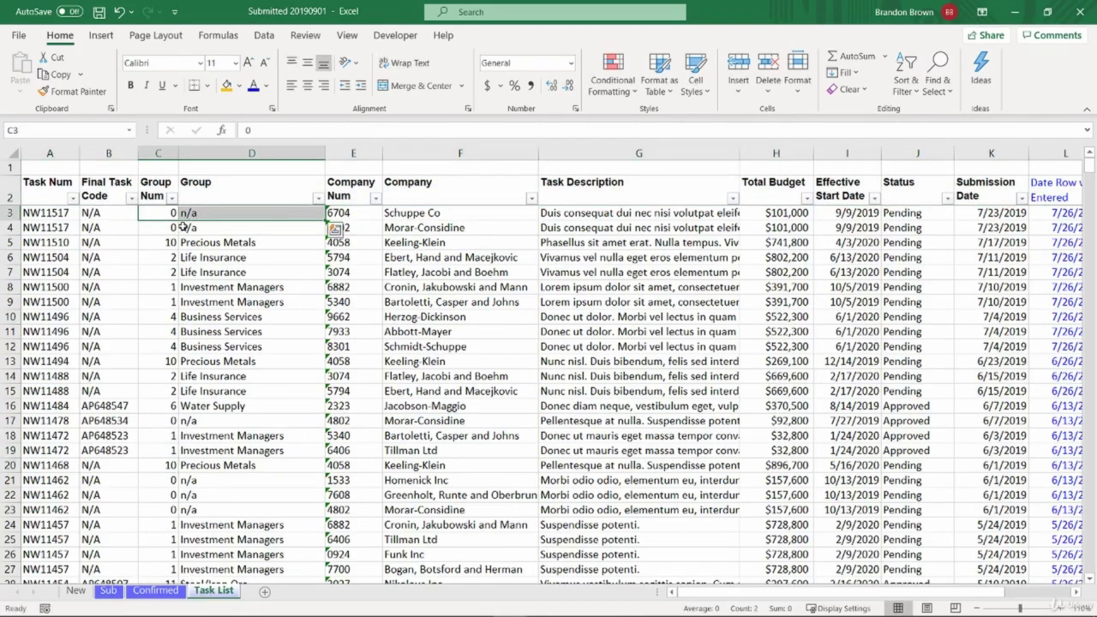
left_click(168, 213)
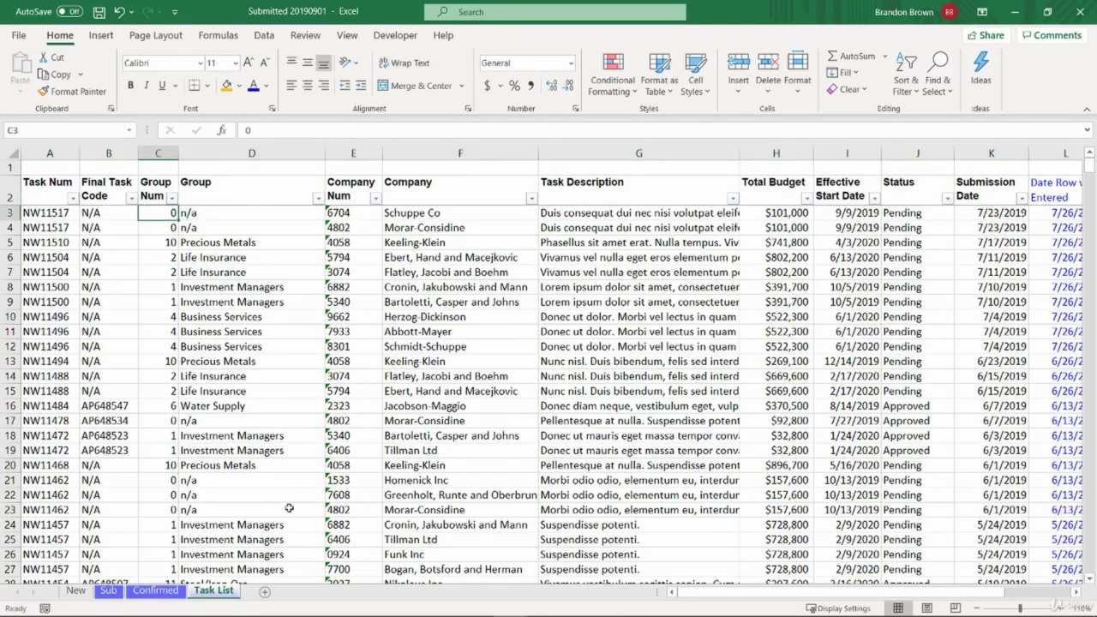
left_click(75, 591)
left_click(415, 213)
key("F2")
left_click_drag(460, 216, 473, 215)
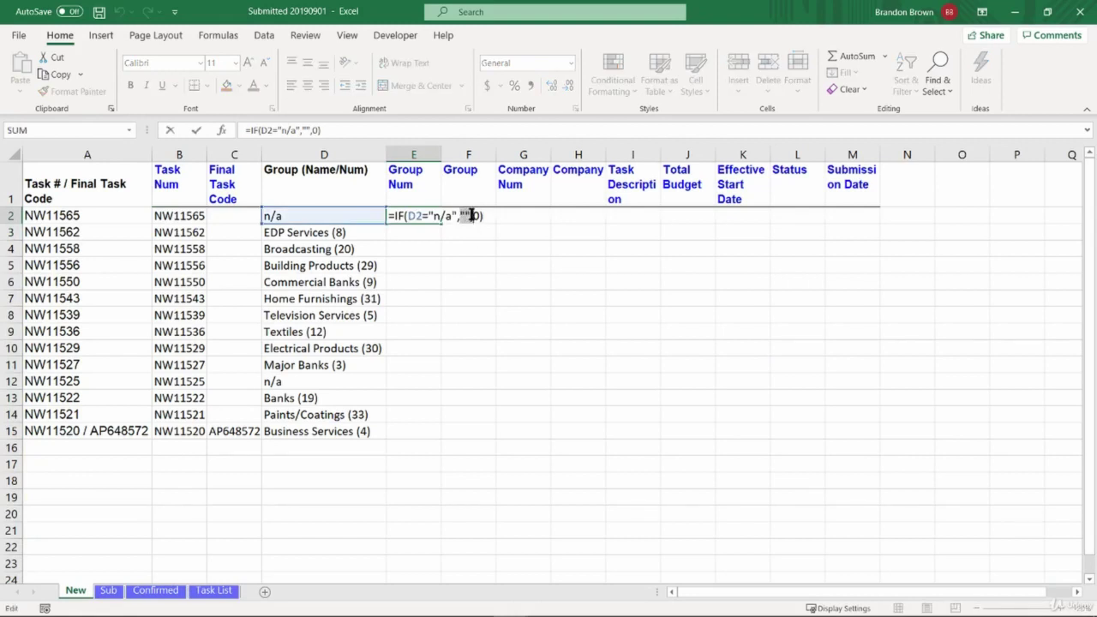
type("0")
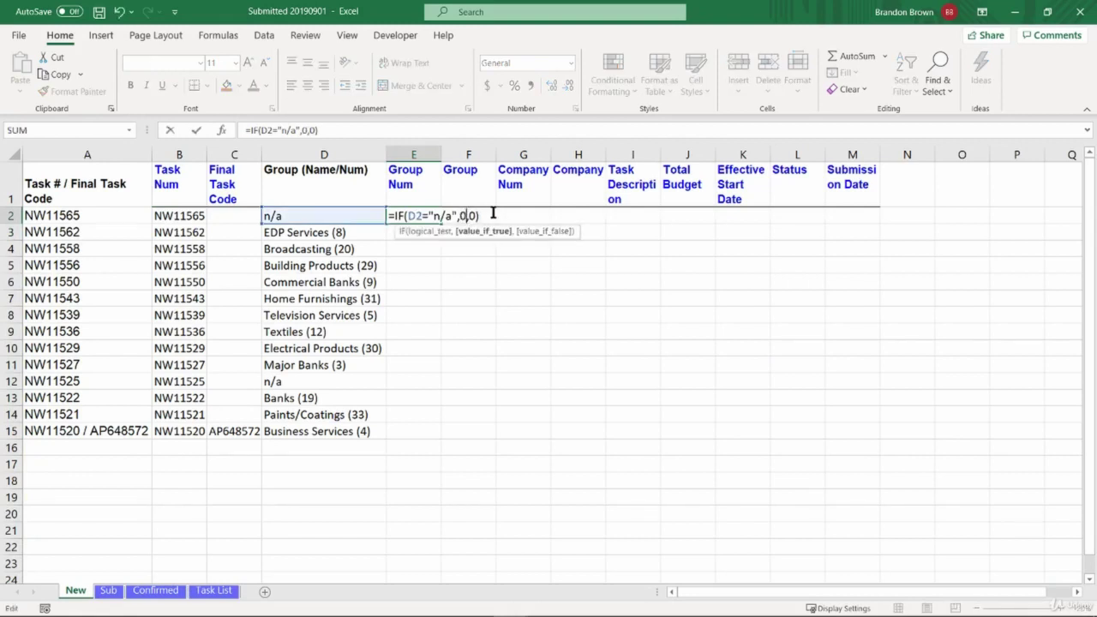
left_click_drag(484, 216, 476, 215)
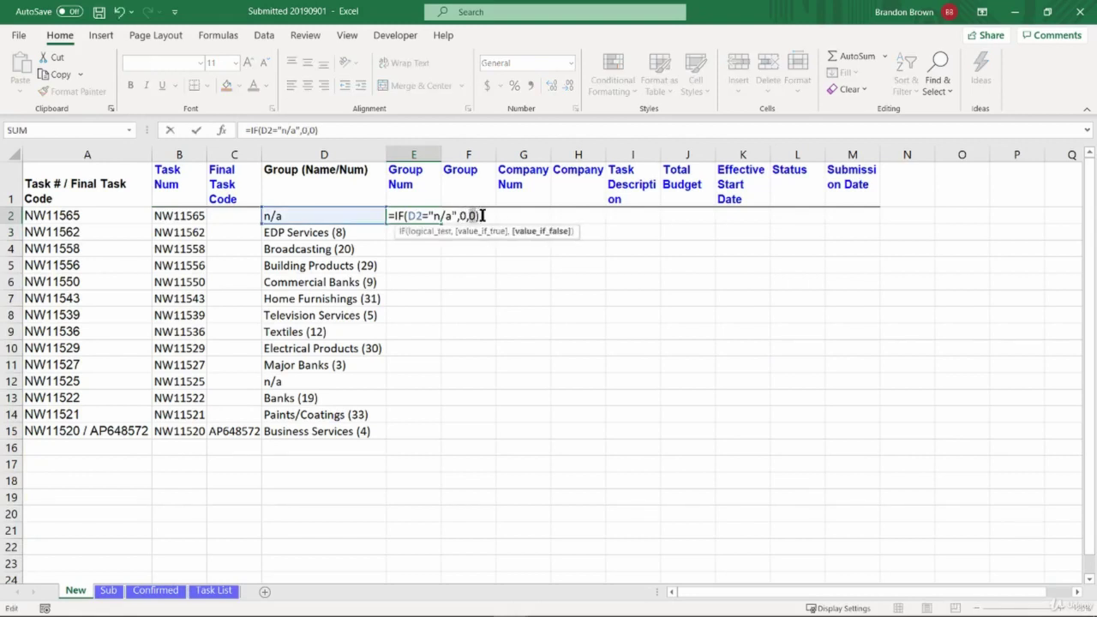
type("\"\"")
key("Return")
Step: Fill the Group Num formula from E2 down through E15 and check the other n/a row
key("Left")
key("ctrl+Down")
key("Right")
key("ctrl+shift+Up")
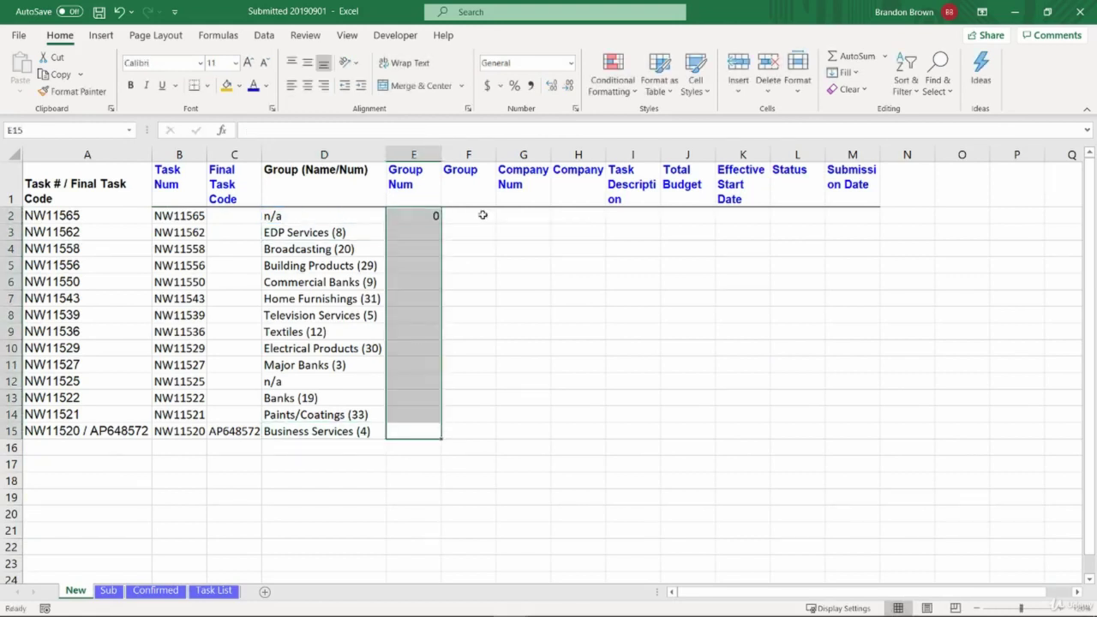
key("ctrl+d")
key("Up")
key("Up")
key("Up")
key("shift+space")
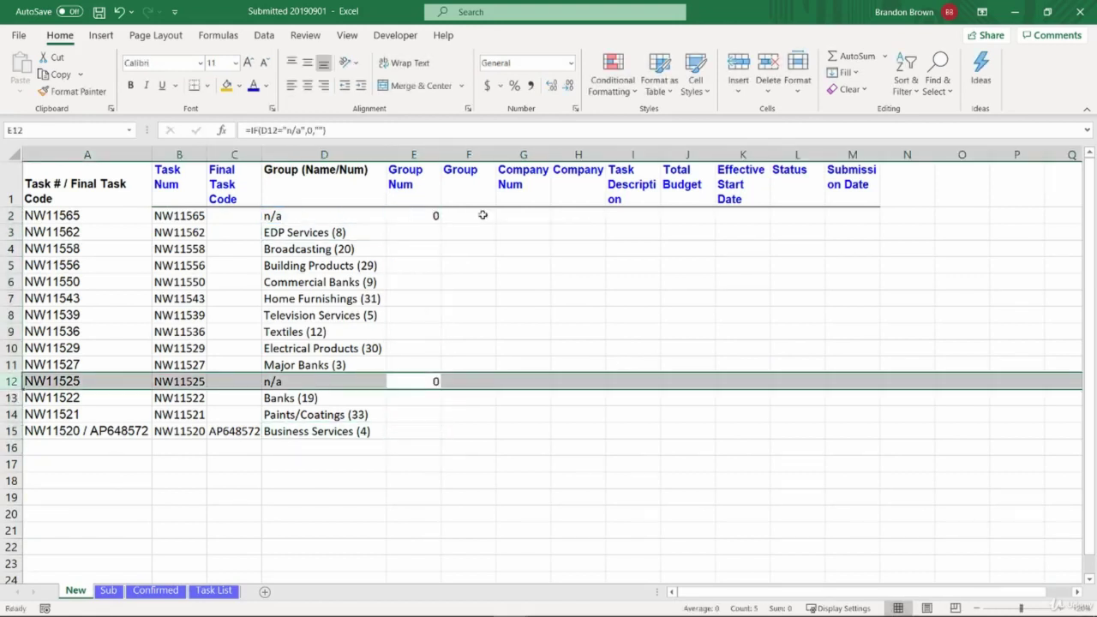
key("ctrl+Up")
key("Down")
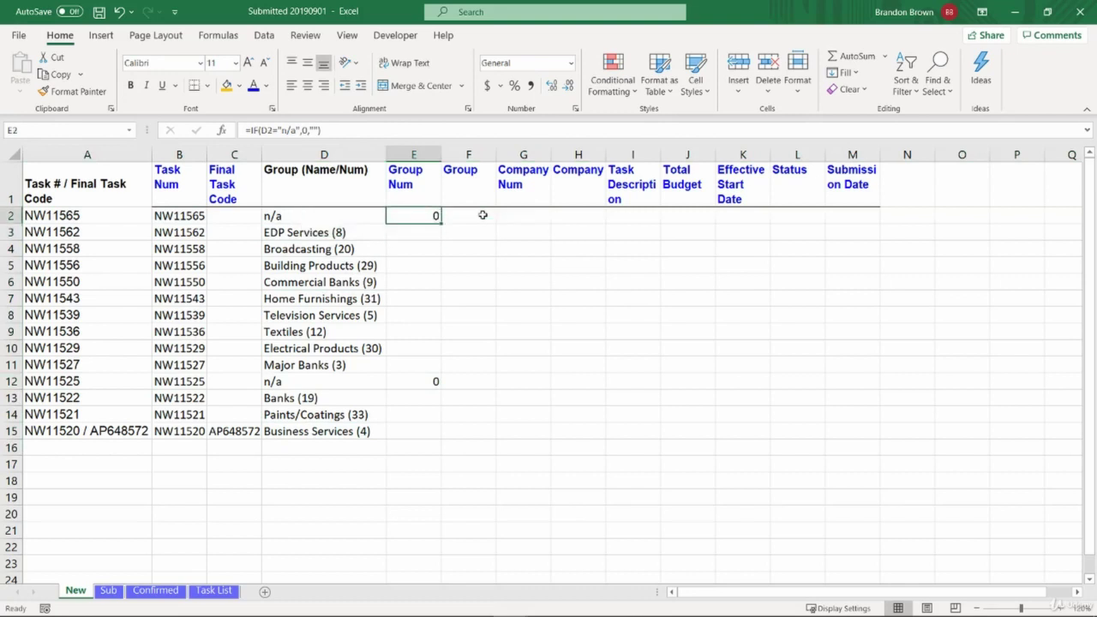
Step: Replace the empty-string false result in E2's IF formula with a RIGHT function on $D2
key("Down")
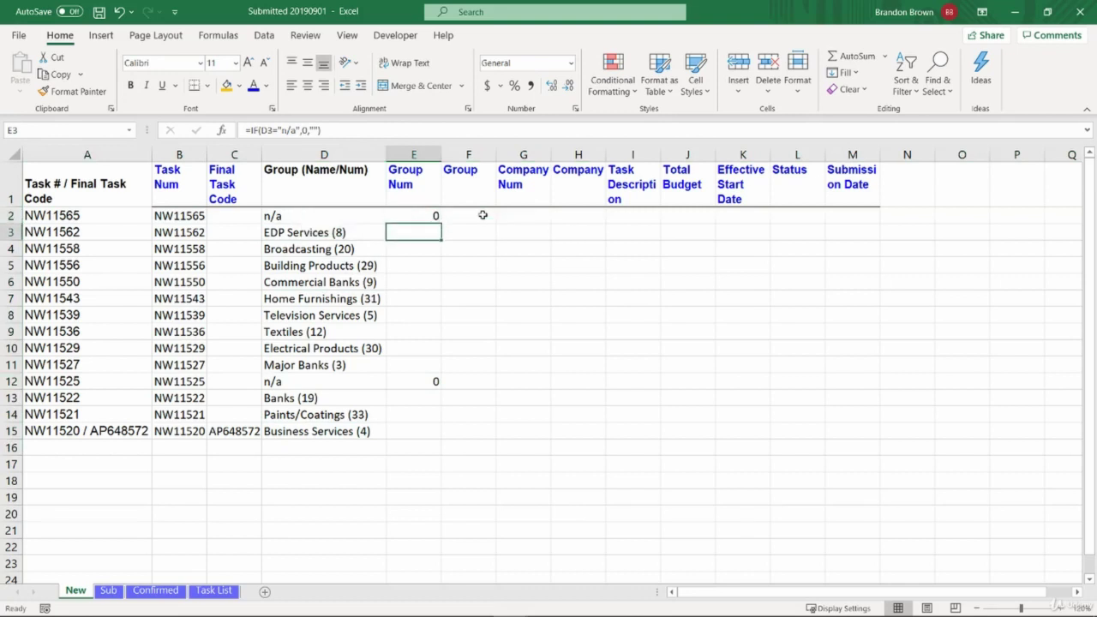
key("Left")
key("F2")
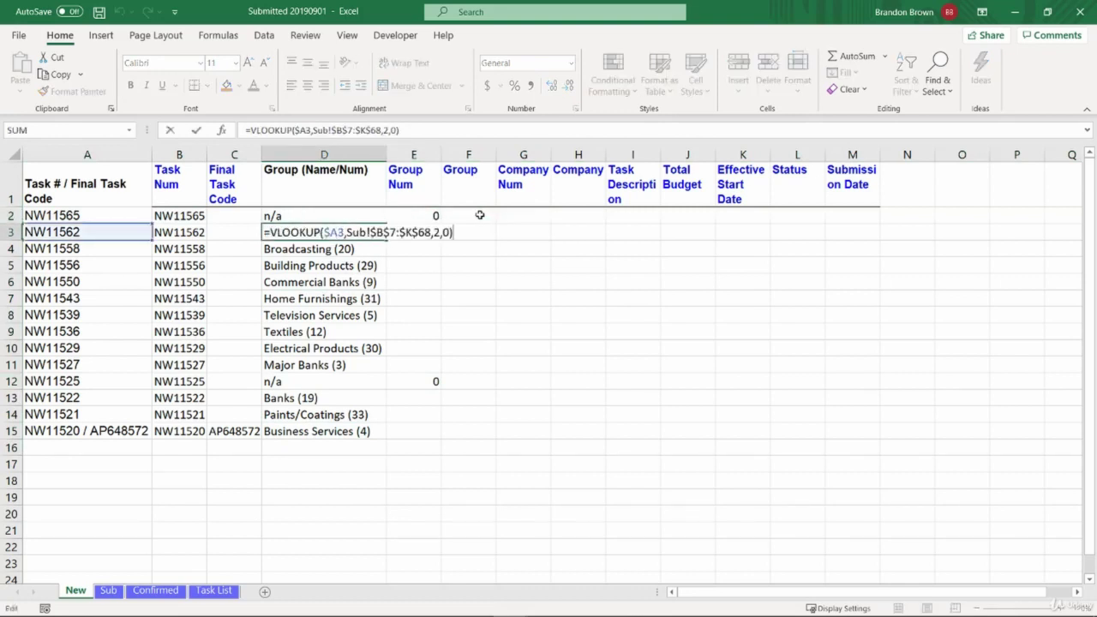
key("Escape")
left_click(410, 216)
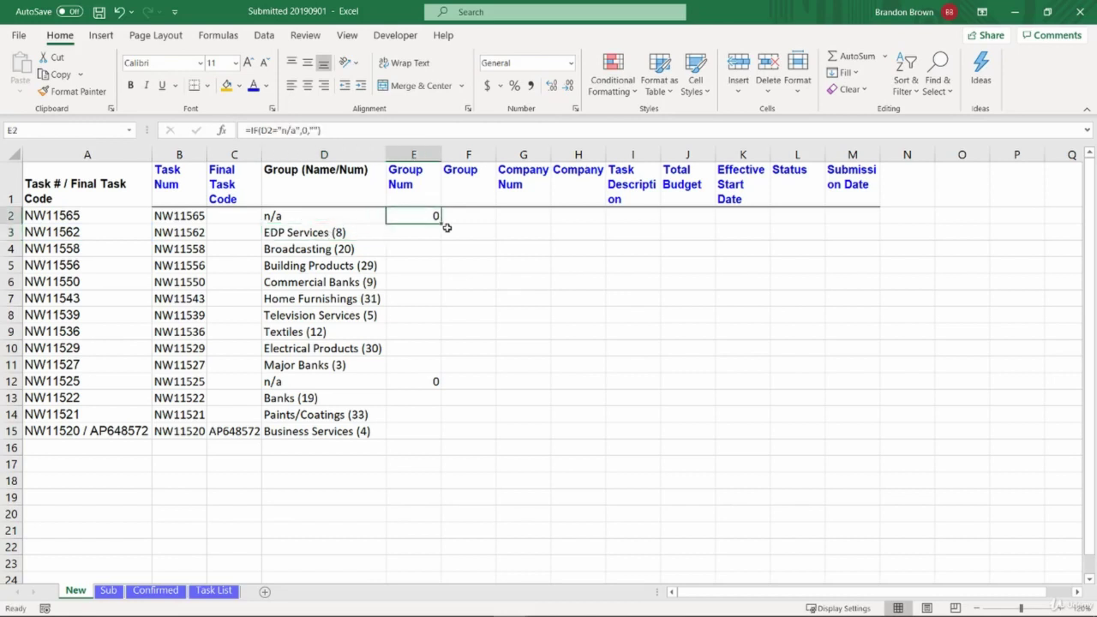
key("F2")
left_click_drag(469, 216, 480, 216)
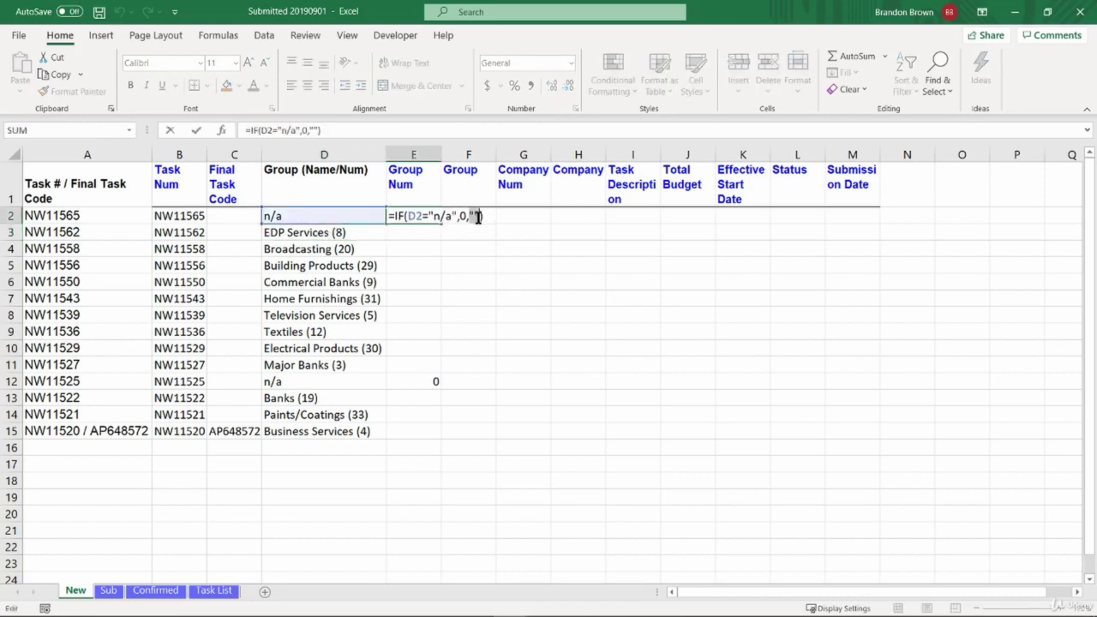
type("right")
key("Tab")
left_click(345, 217)
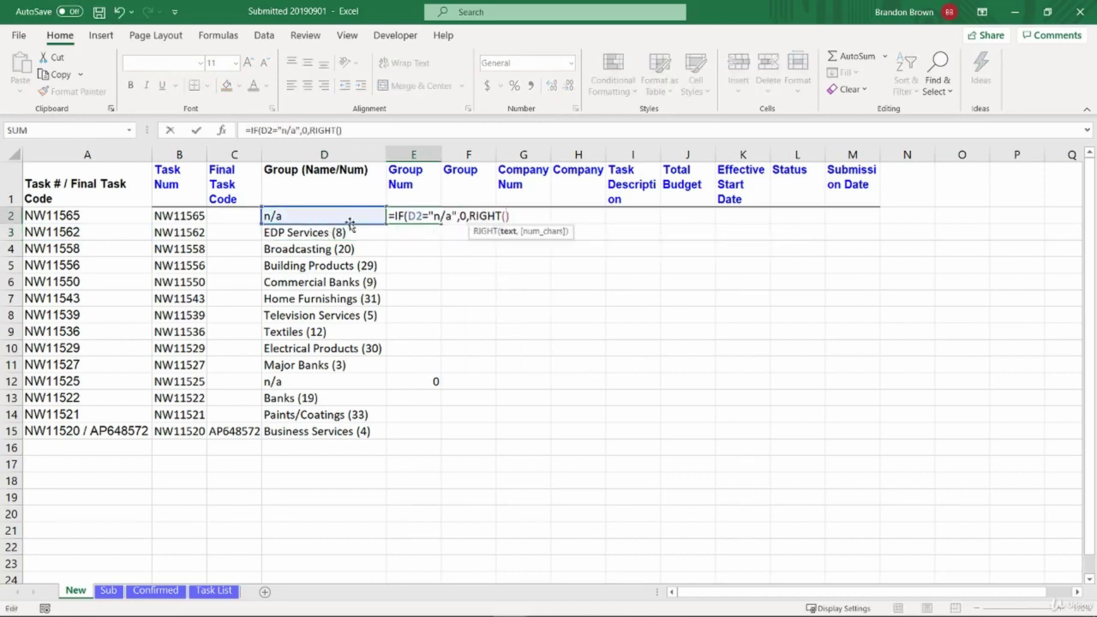
key("F4")
key("F4")
key("F4")
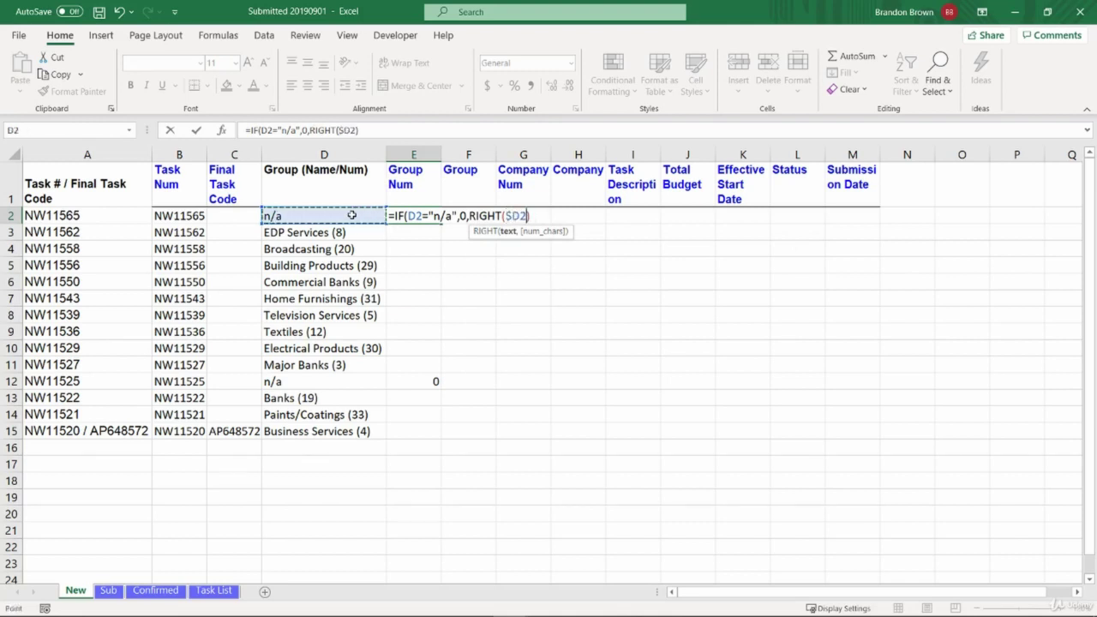
Step: Add FIND("(",$D2) as the character-count argument of the RIGHT function in E2
type(",find")
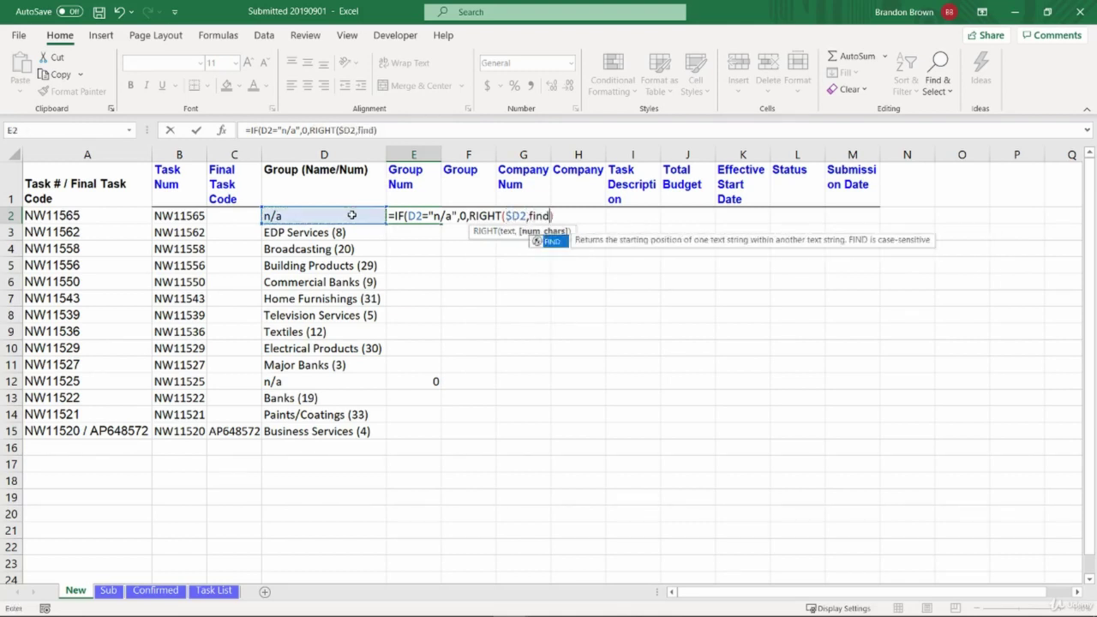
key("Tab")
type("\"(\",")
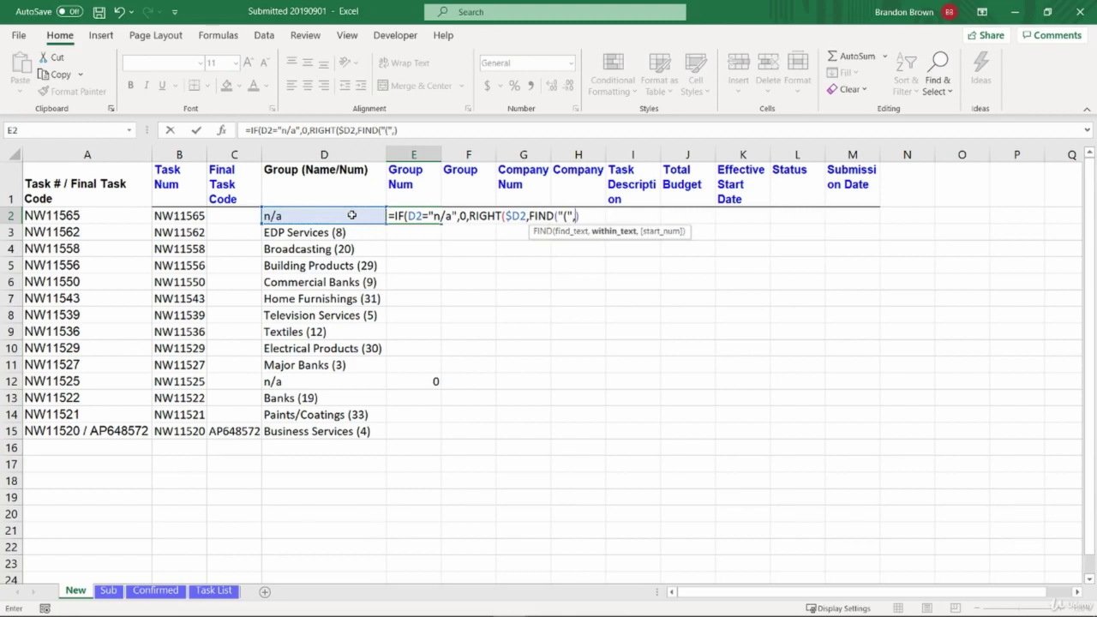
left_click(351, 215)
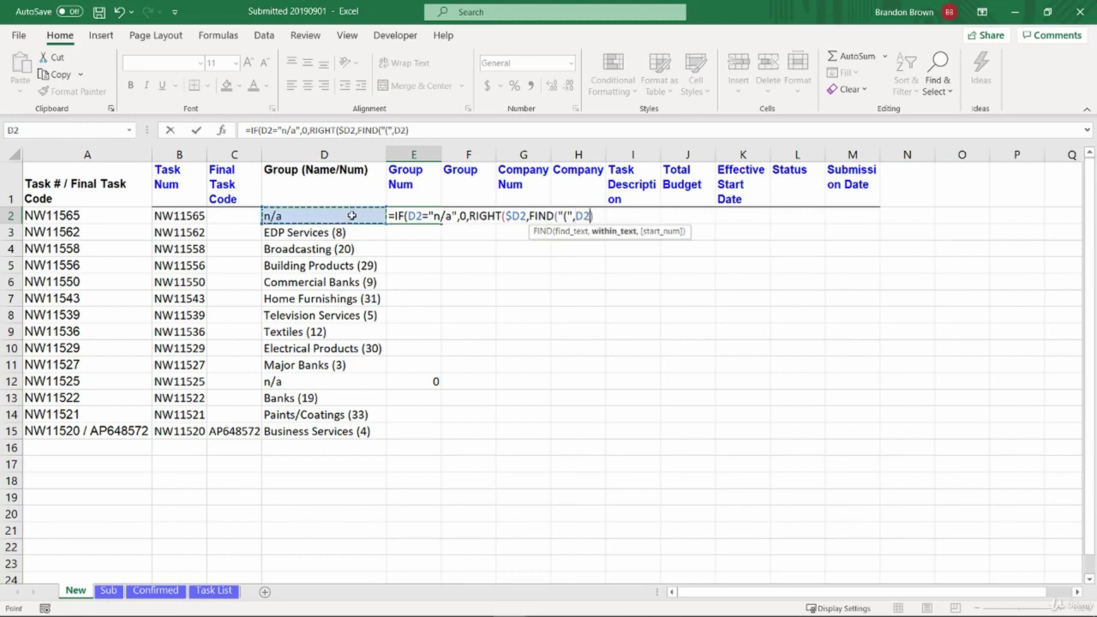
key("F4")
key("F4")
key("F4")
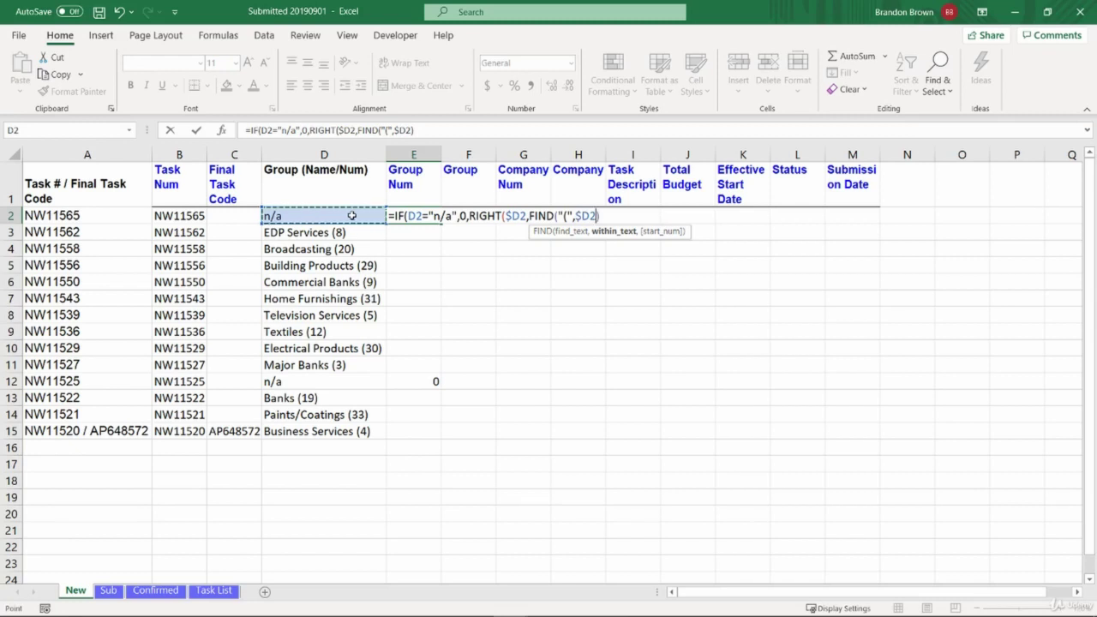
type(")")
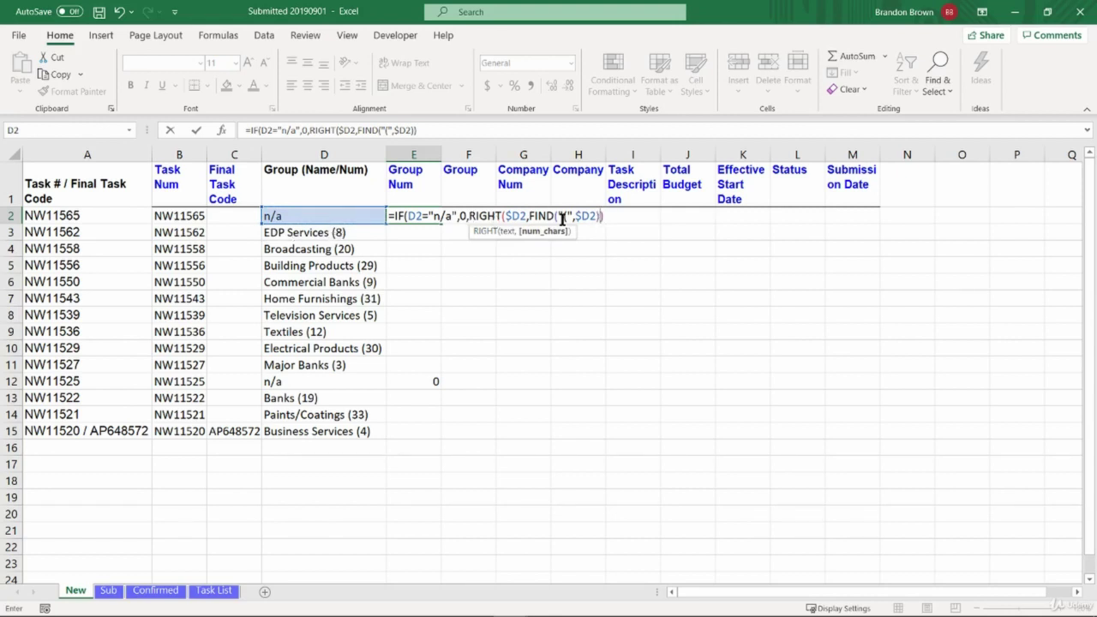
Step: Insert LEN($D2)- before FIND so E2 reads =IF(D2="n/a",0,RIGHT($D2,LEN($D2)-FIND("(",$D2)))
left_click(528, 216)
type("LEN(")
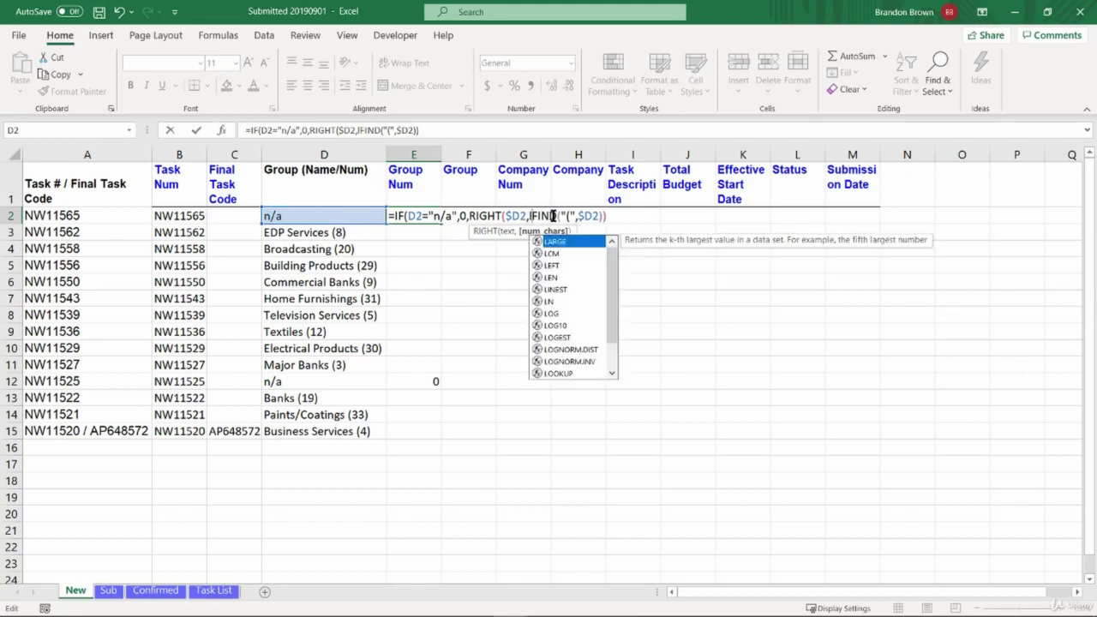
left_click(332, 218)
key("F4")
key("F4")
key("F4")
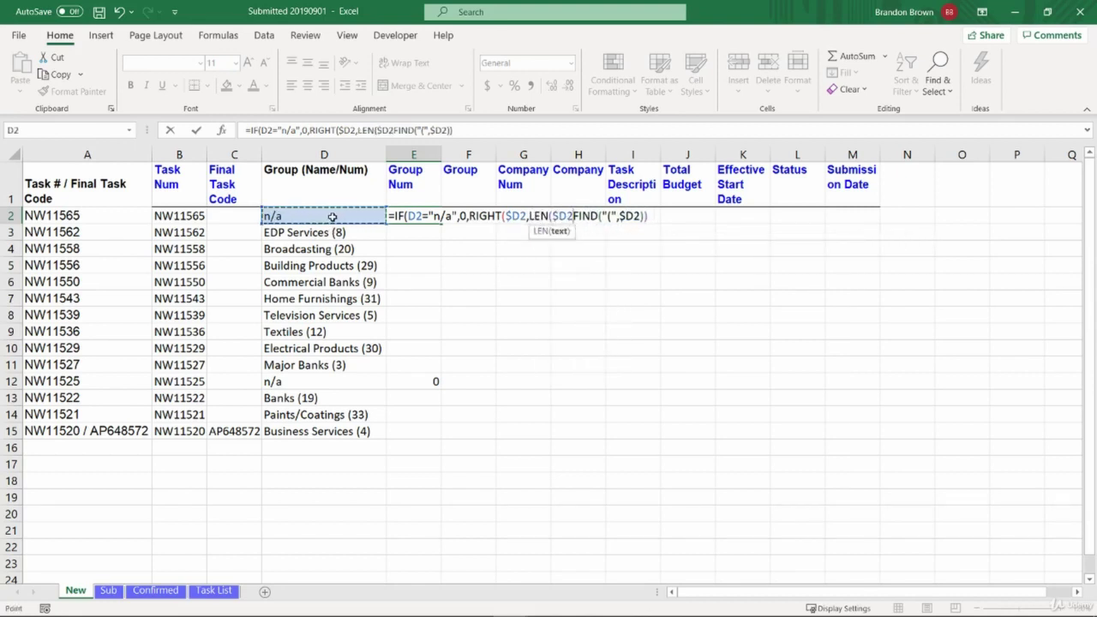
type(")-")
left_click(655, 216)
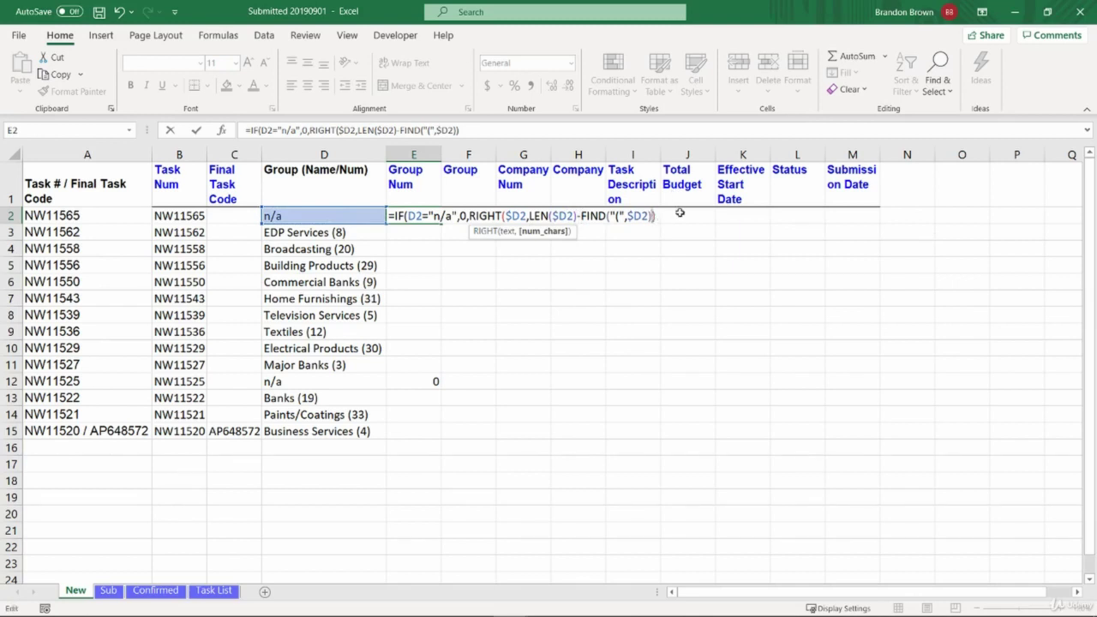
key("ctrl+Return")
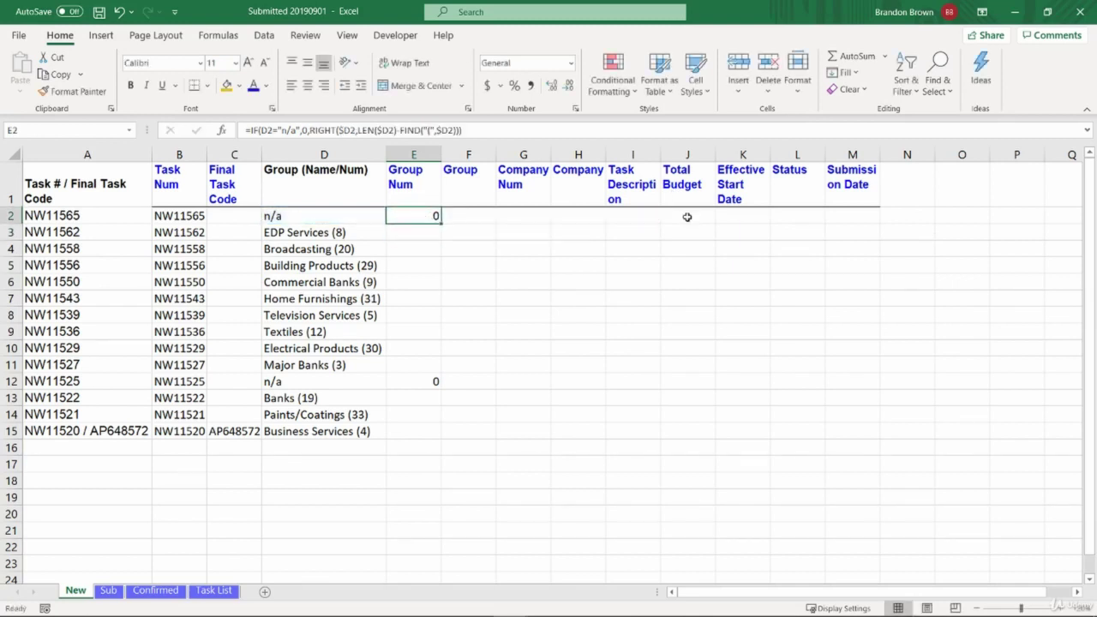
Step: Copy the RIGHT-based formula in E2 down the Group Num column to E15
key("shift+Down")
key("shift+Down")
key("shift+Down")
key("shift+Down")
key("shift+Down")
key("shift+Down")
key("shift+Down")
key("shift+Down")
key("shift+Down")
key("shift+Down")
key("shift+Down")
key("shift+Down")
key("shift+Down")
key("ctrl+d")
key("Down")
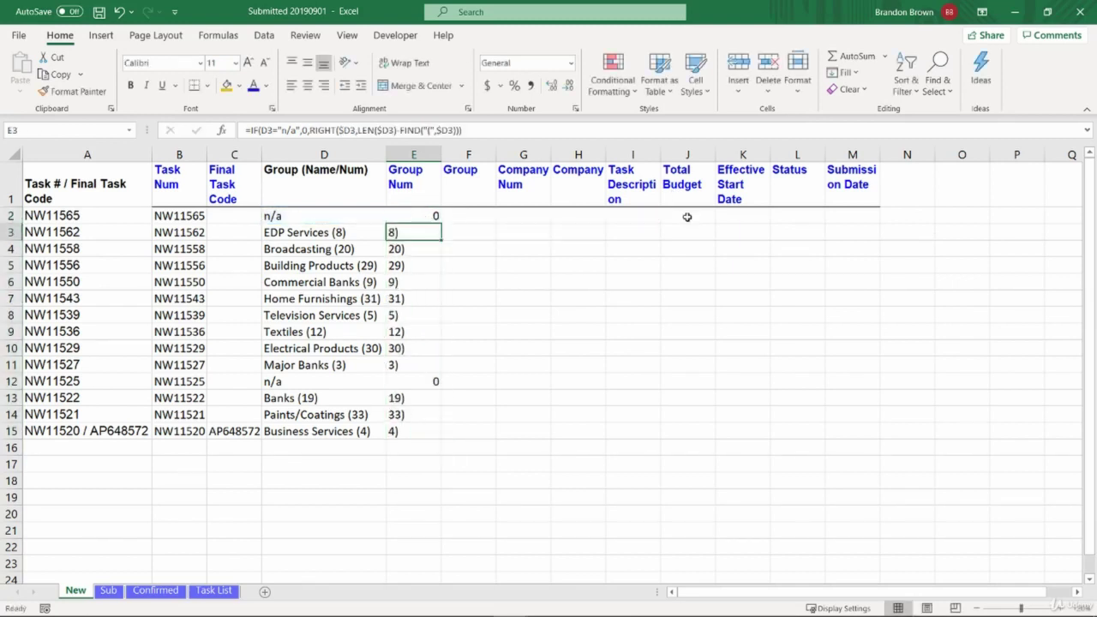
Step: Change the header in E1 to "Group Num - part 1"
key("Up")
key("Up")
key("F2")
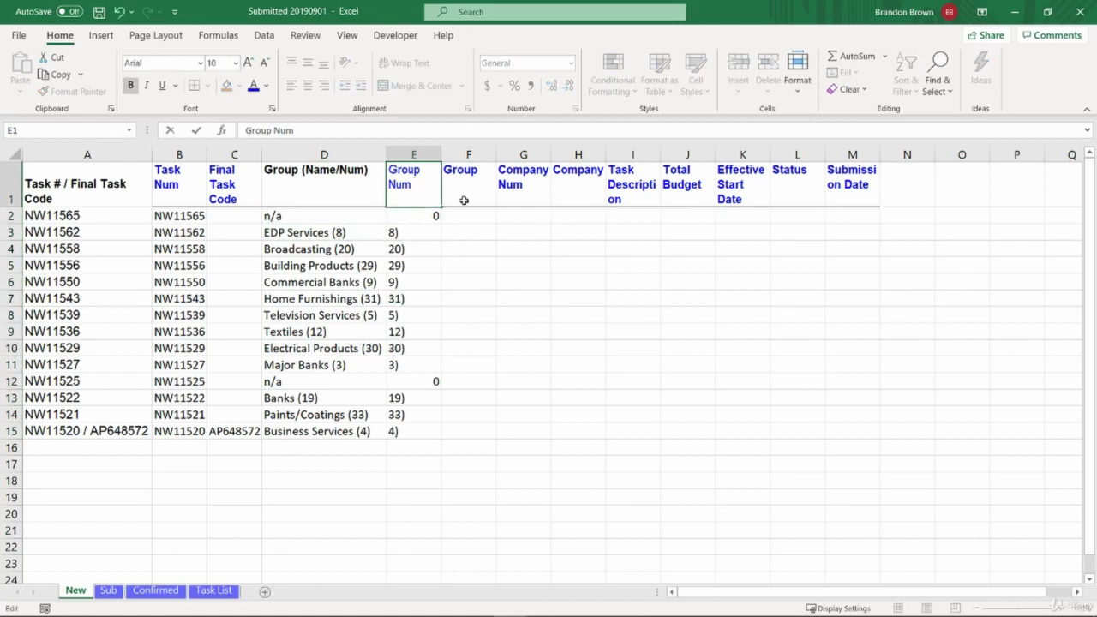
type("- part 1")
key("Return")
key("Up")
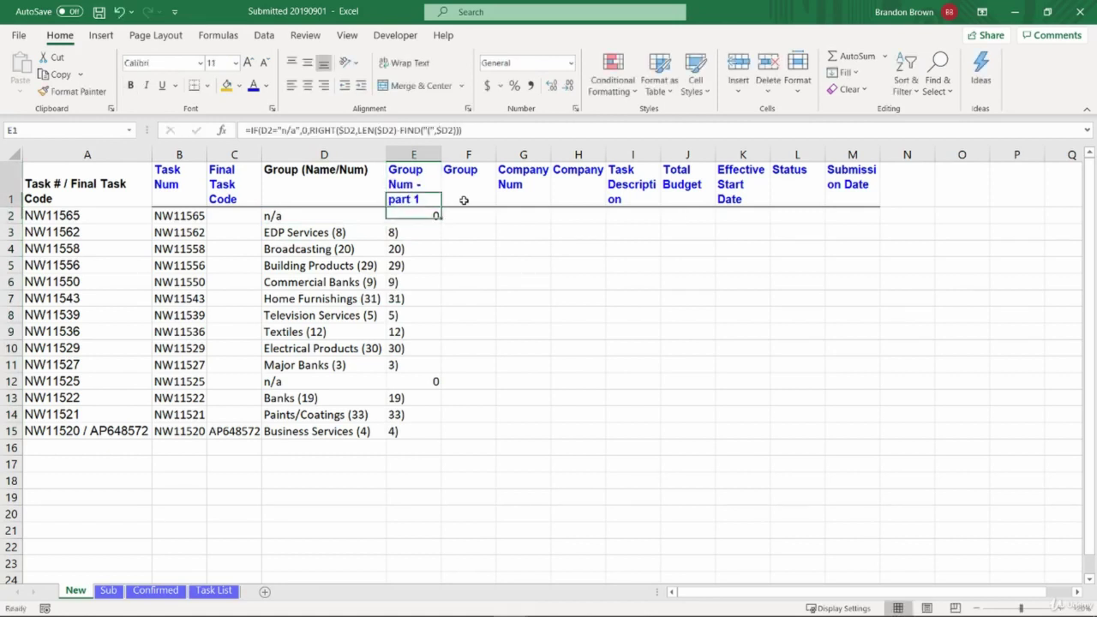
Step: Insert a new column before the Group column and give it the header "Group Num" in F1
key("Right")
key("ctrl+space")
key("ctrl+shift+plus")
key("Down")
key("Up")
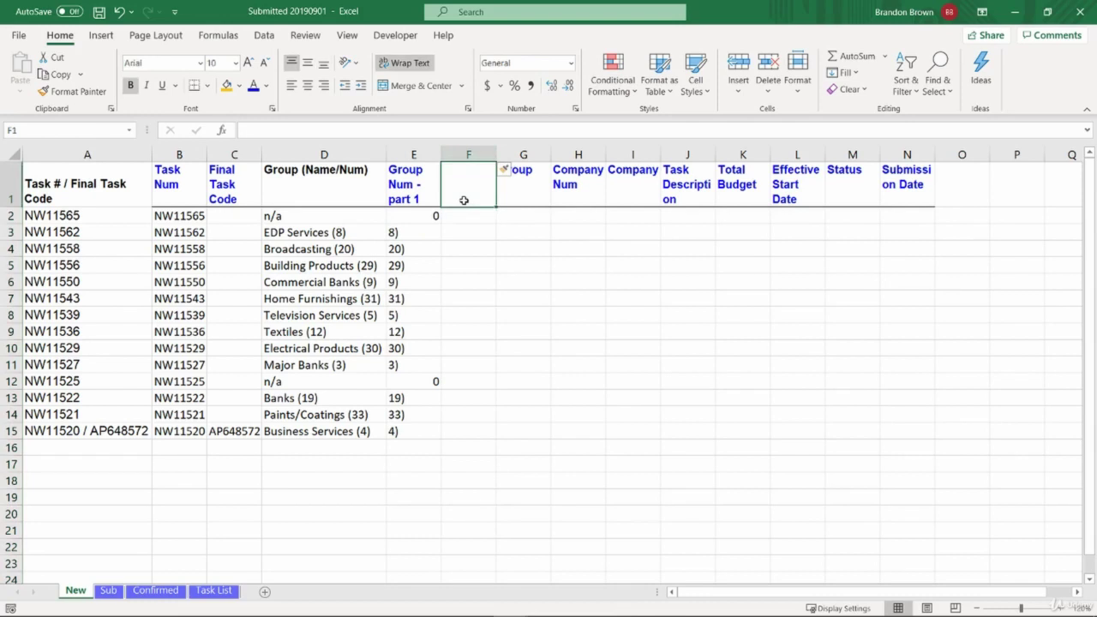
key("ctrl+r")
double_click(463, 199)
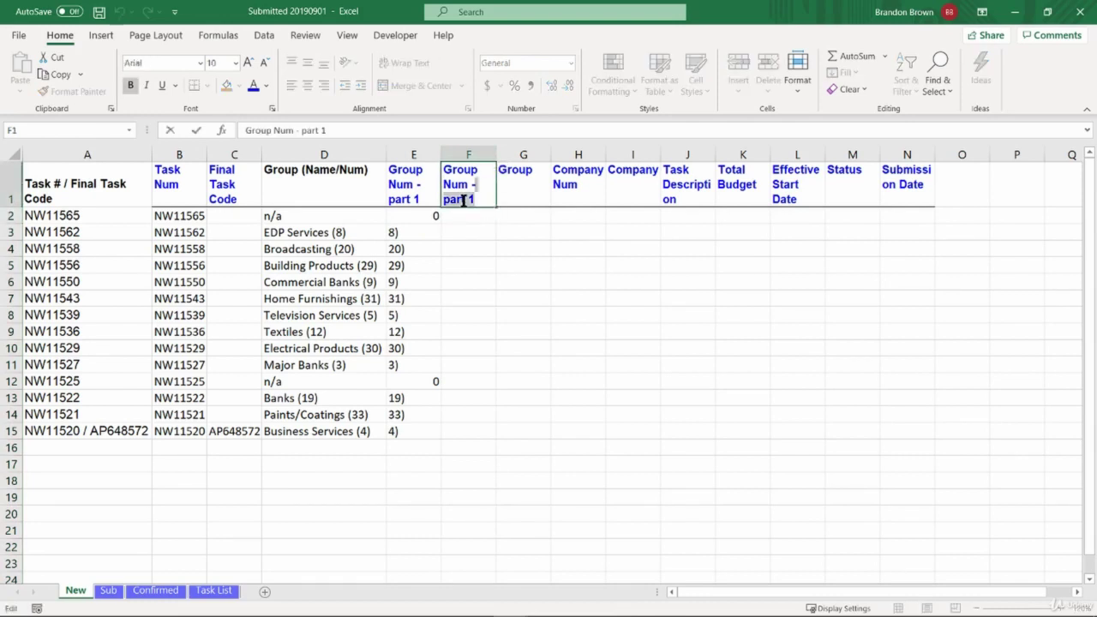
key("BackSpace")
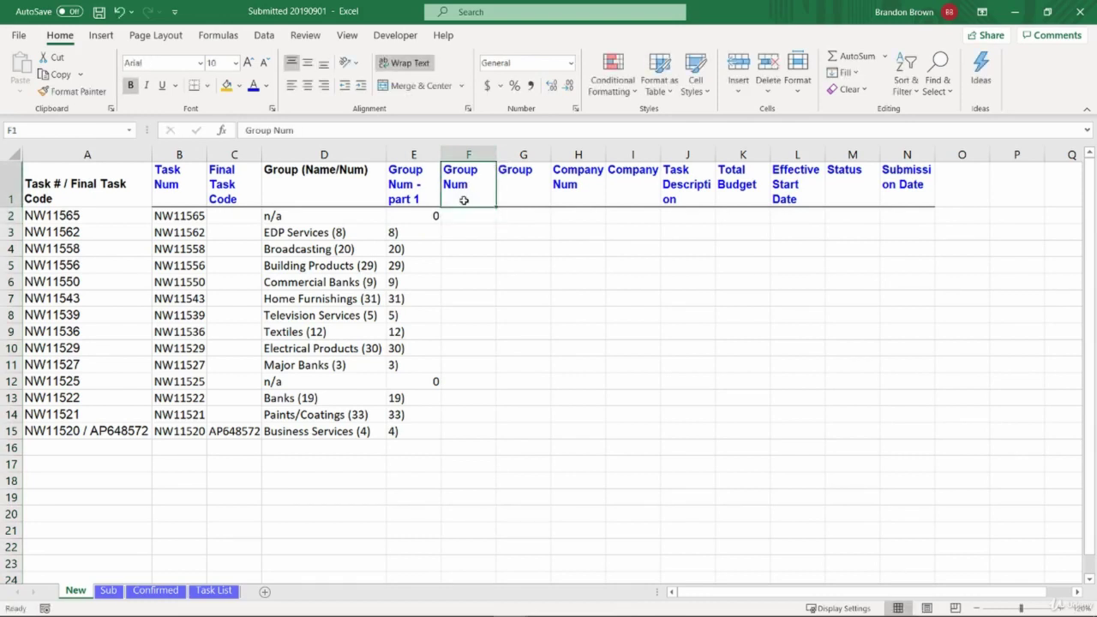
Step: Set the font color of the "Group Num - part 1" header in E1 to Automatic
key("shift+Tab")
left_click(265, 85)
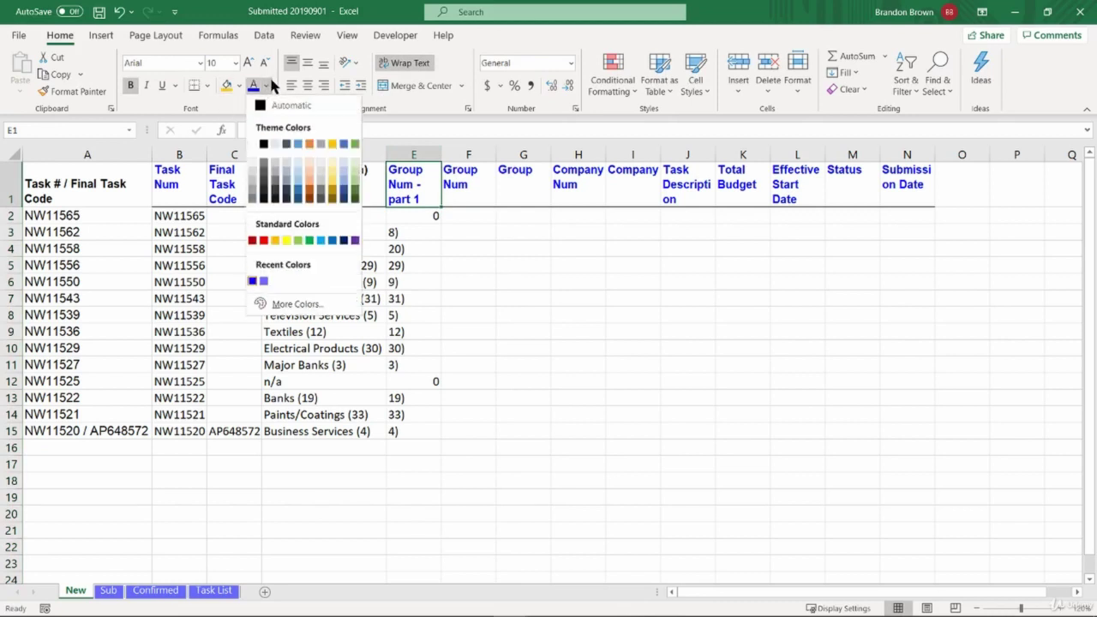
left_click(276, 104)
left_click(470, 216)
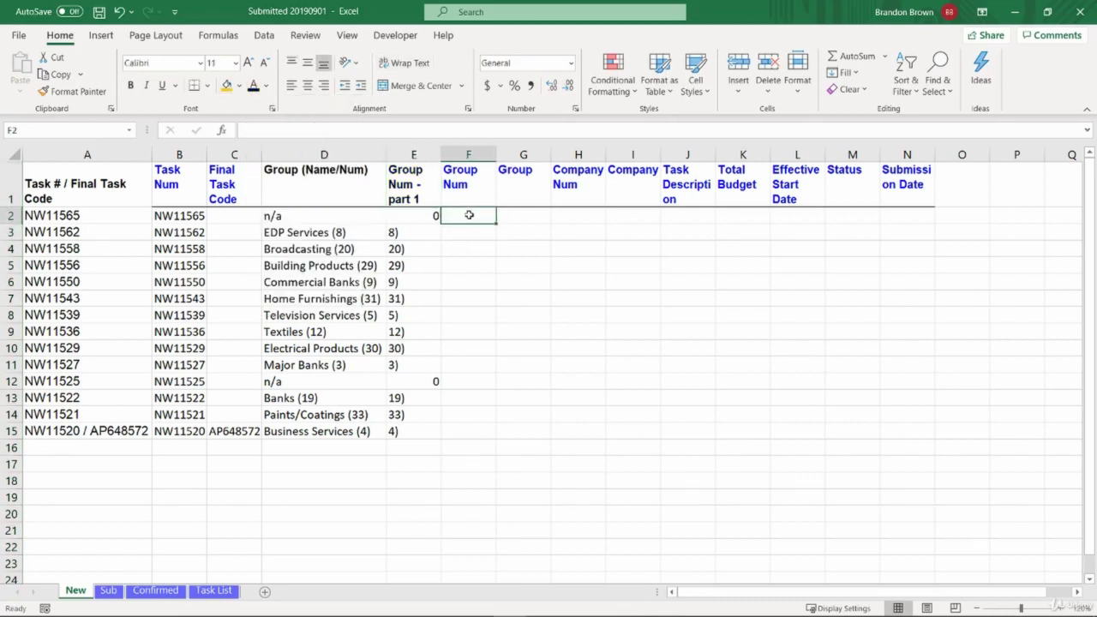
type("=left(")
key("Left")
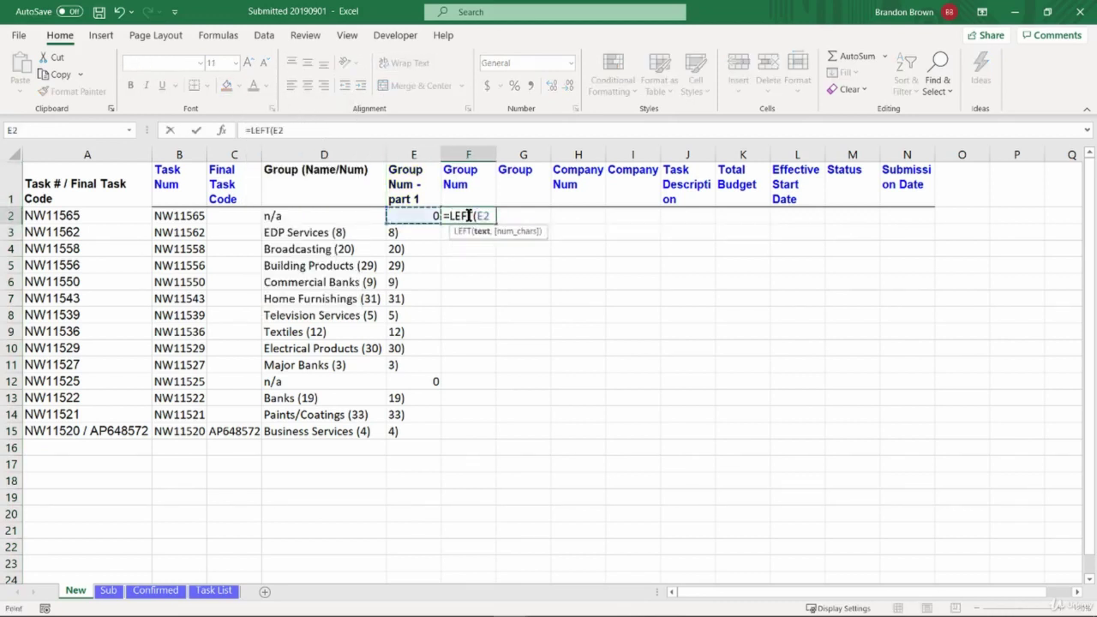
type(",")
key("Escape")
Step: Start an IF formula in F2 that returns 0 when E2=0, with LEFT as its value-if-false
type("=if")
key("Tab")
left_click(350, 214)
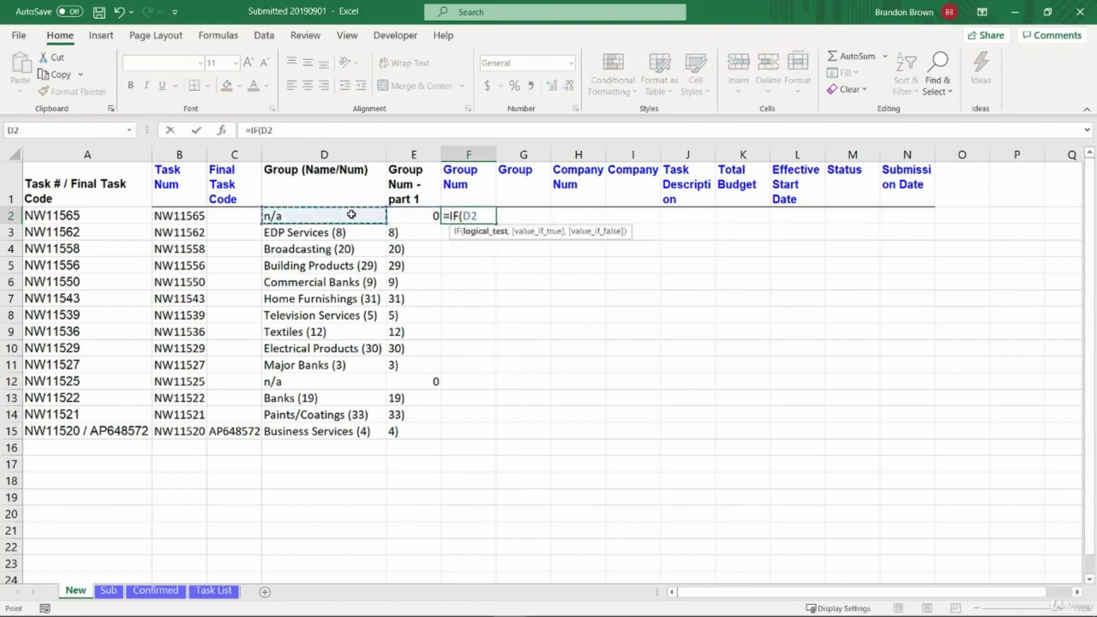
left_click(420, 219)
type("=0")
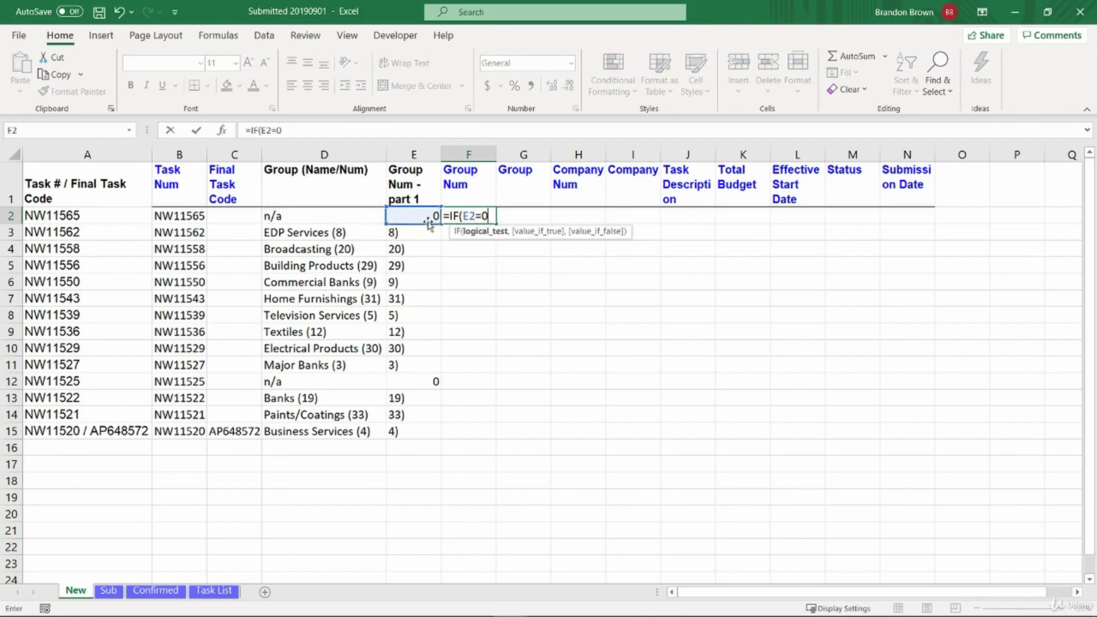
type(",0,left")
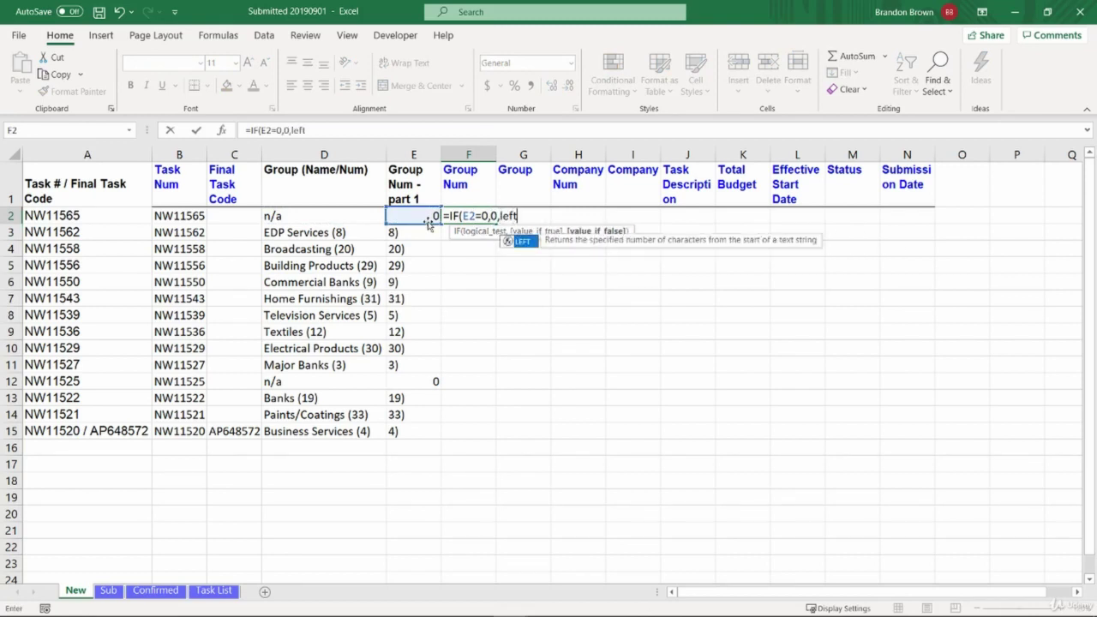
Step: Complete the LEFT part with E2 and LEN(E2)-1 so F2 reads =IF(E2=0,0,LEFT(E2,LEN(E2)-1))
key("Tab")
left_click(422, 216)
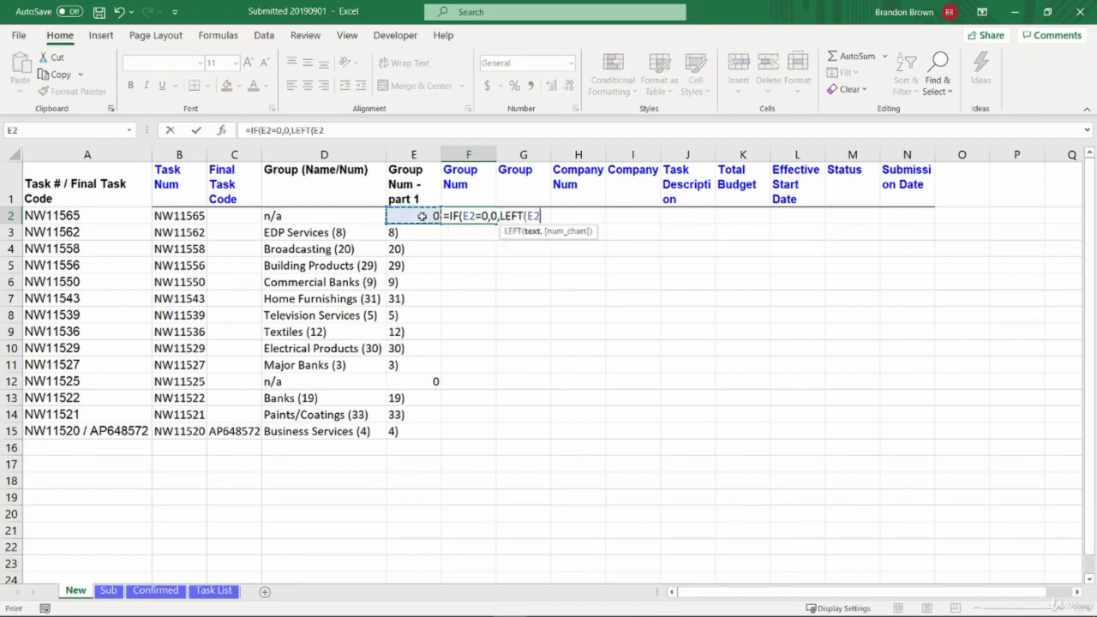
type(",len")
key("Tab")
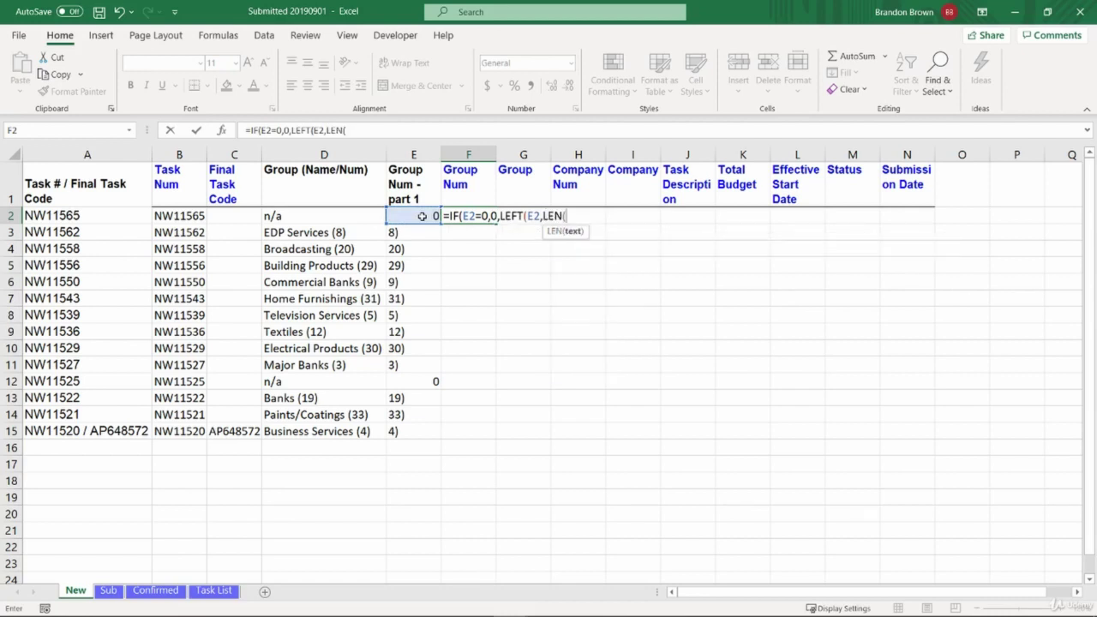
left_click(421, 216)
type(")-1")
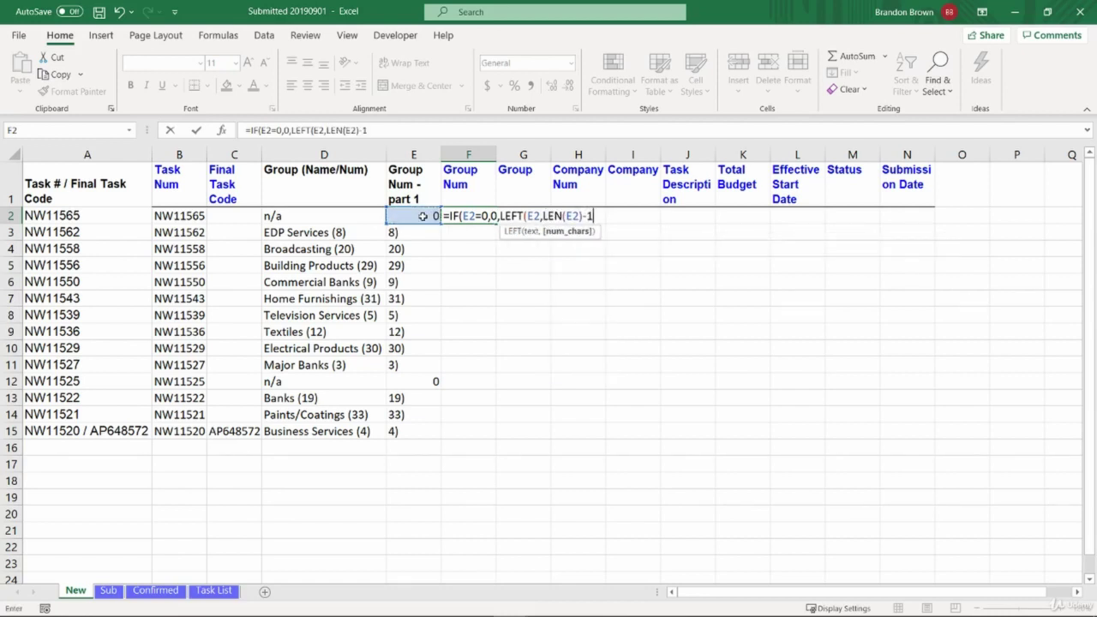
type("))")
key("Return")
Step: Copy the LEFT-based formula in F2 down the Group Num column to F15
key("Left")
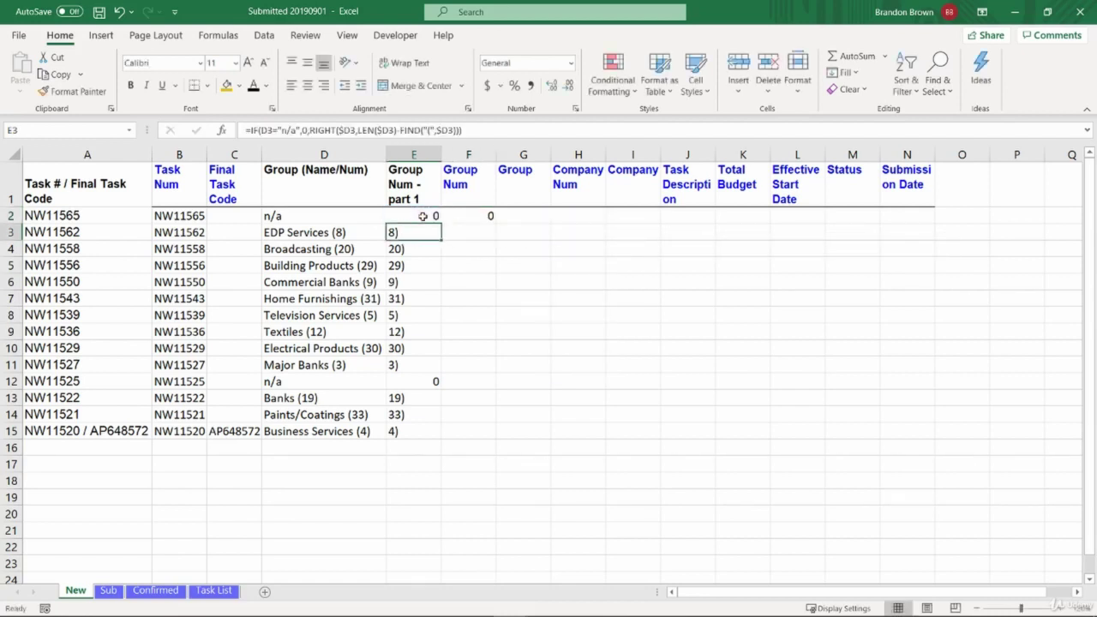
key("ctrl+Down")
key("Right")
key("ctrl+shift+Up")
key("ctrl+d")
key("Down")
key("Up")
key("ctrl+shift+Up")
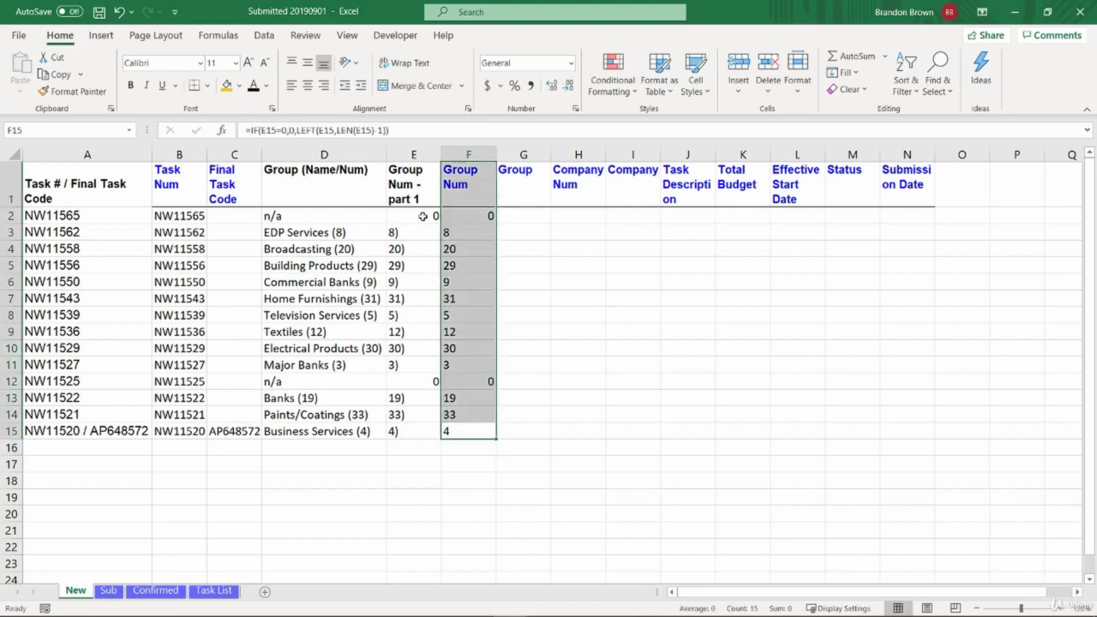
Step: Wrap the F2 formula in VALUE so it reads =VALUE(IF(E2=0,0,LEFT(E2,LEN(E2)-1)))
key("ctrl+Up")
key("Down")
key("F2")
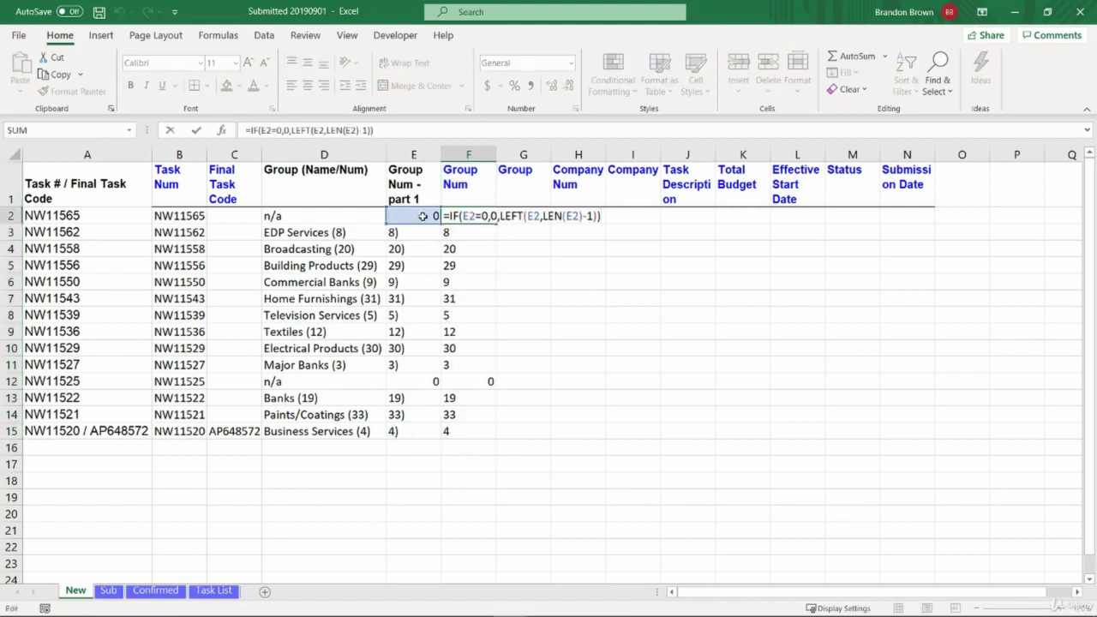
key("Home")
type("value")
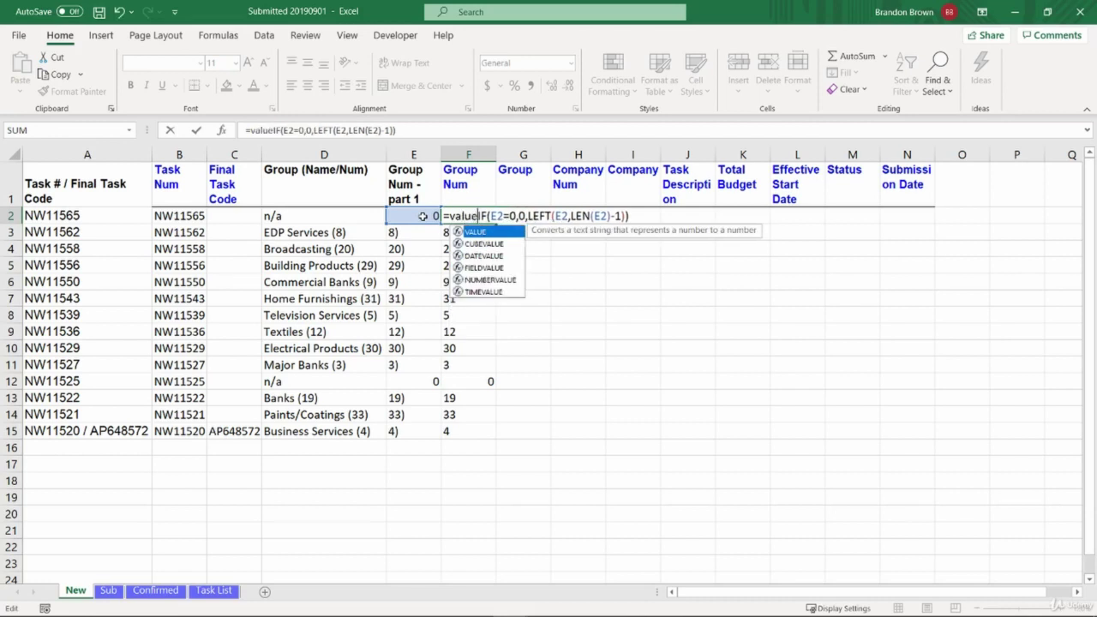
key("Tab")
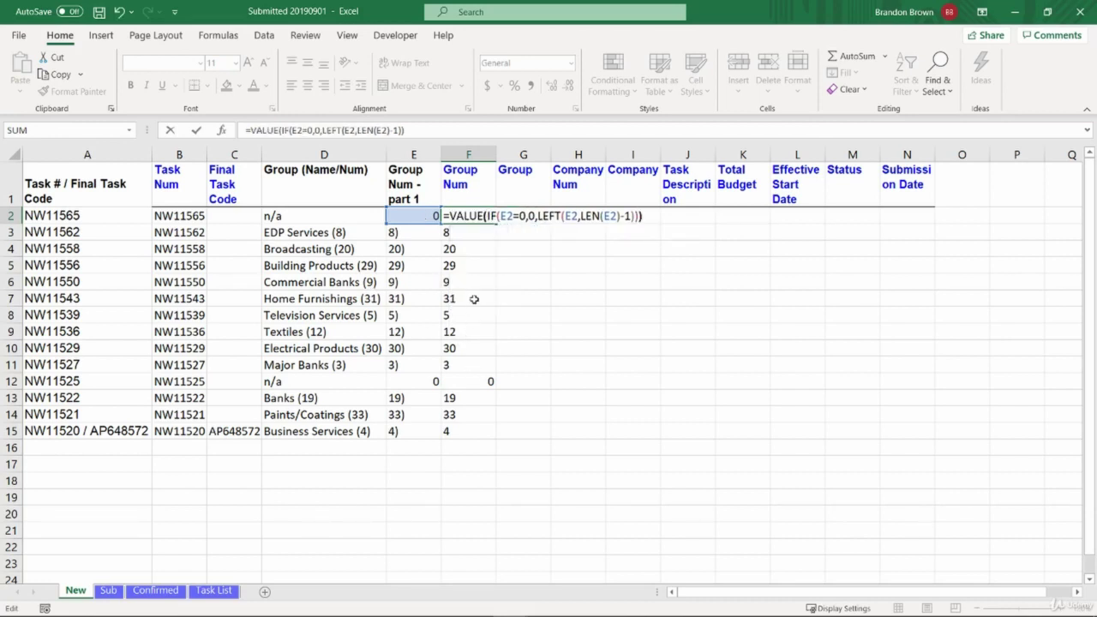
key("ctrl+Return")
Step: Copy the VALUE-wrapped formula in F2 down to F15
key("ctrl+shift+Down")
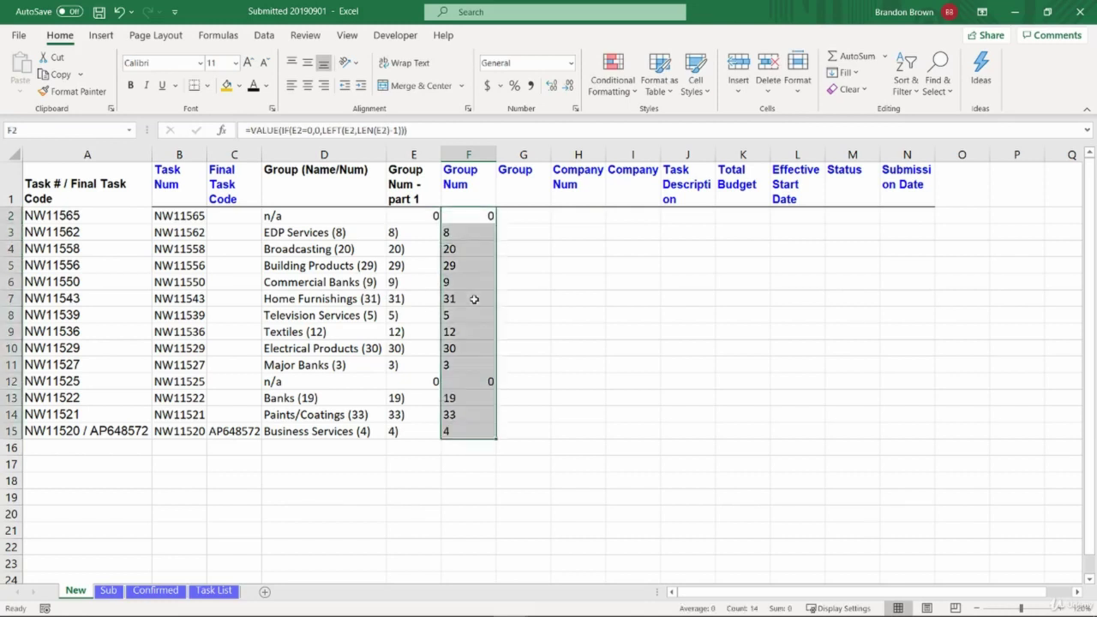
key("ctrl+d")
key("Down")
key("Down")
key("Down")
key("Down")
key("Down")
key("Down")
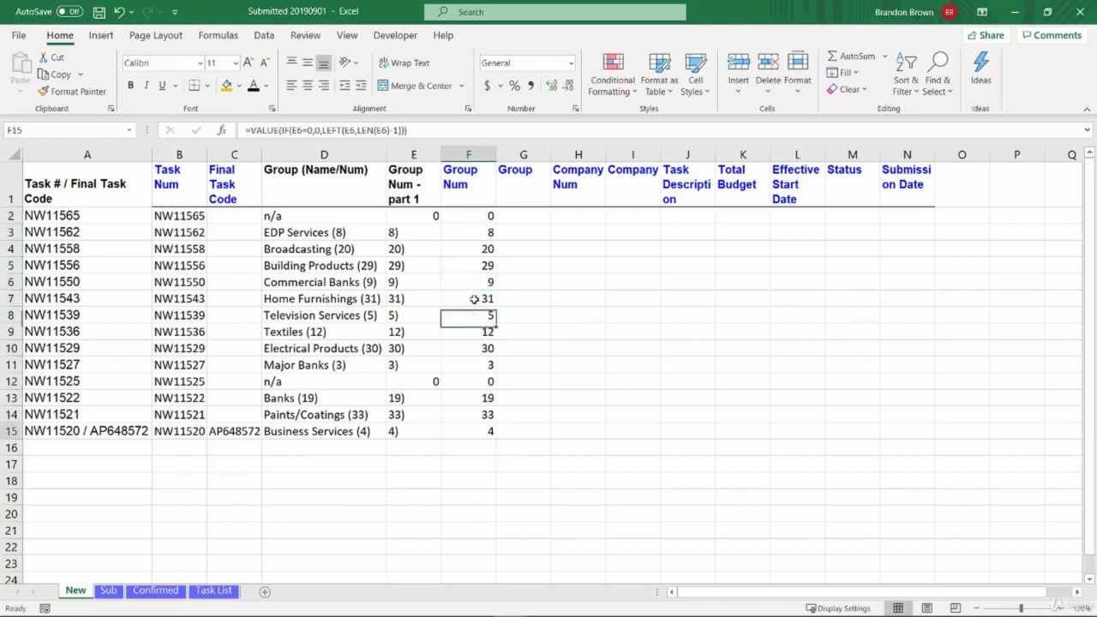
key("ctrl+Down")
key("ctrl+Up")
key("Down")
key("Up")
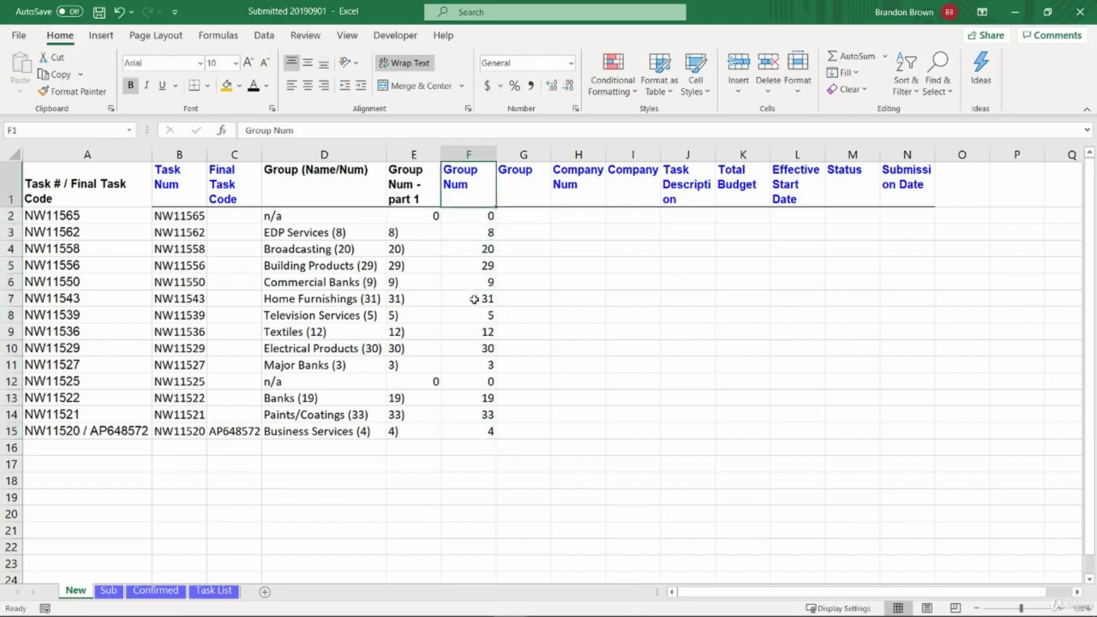
key("Down")
key("Right")
key("Down")
key("Left")
key("Right")
key("Up")
key("Left")
key("Right")
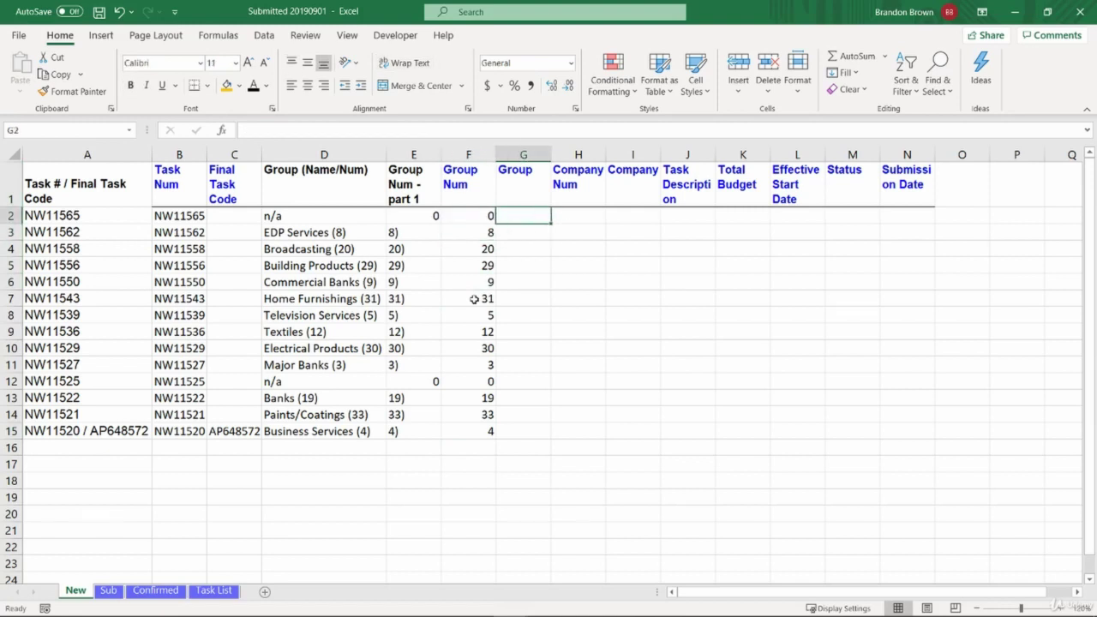
key("Up")
key("Down")
Step: Try to reuse the E2 formula in the Group column by copying it to G2
key("Left")
key("Left")
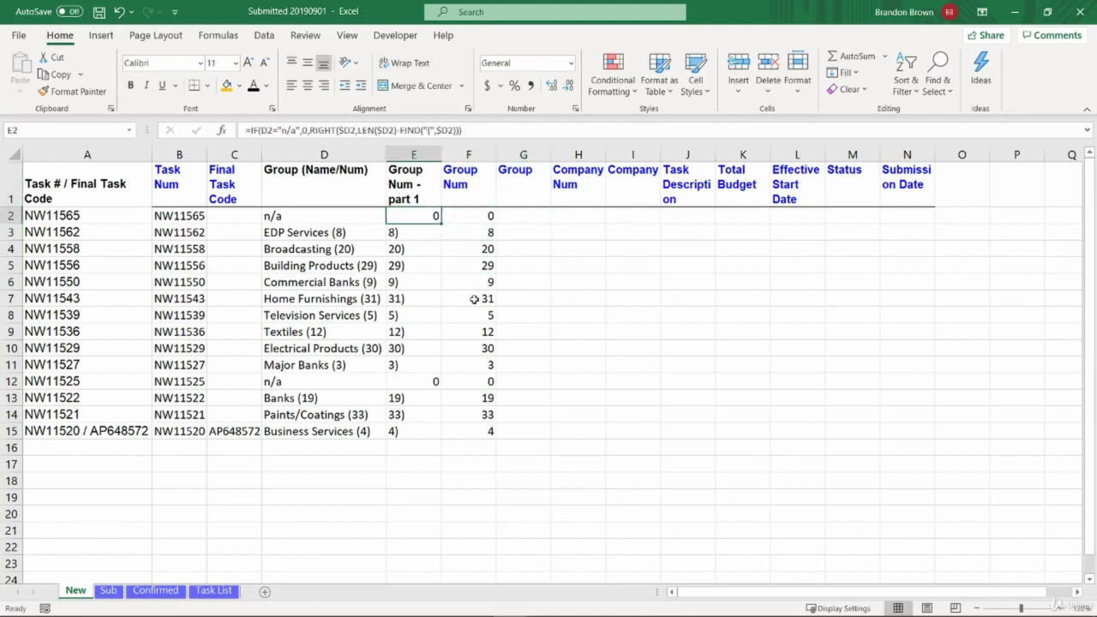
key("ctrl+c")
key("Right")
key("Right")
key("ctrl+v")
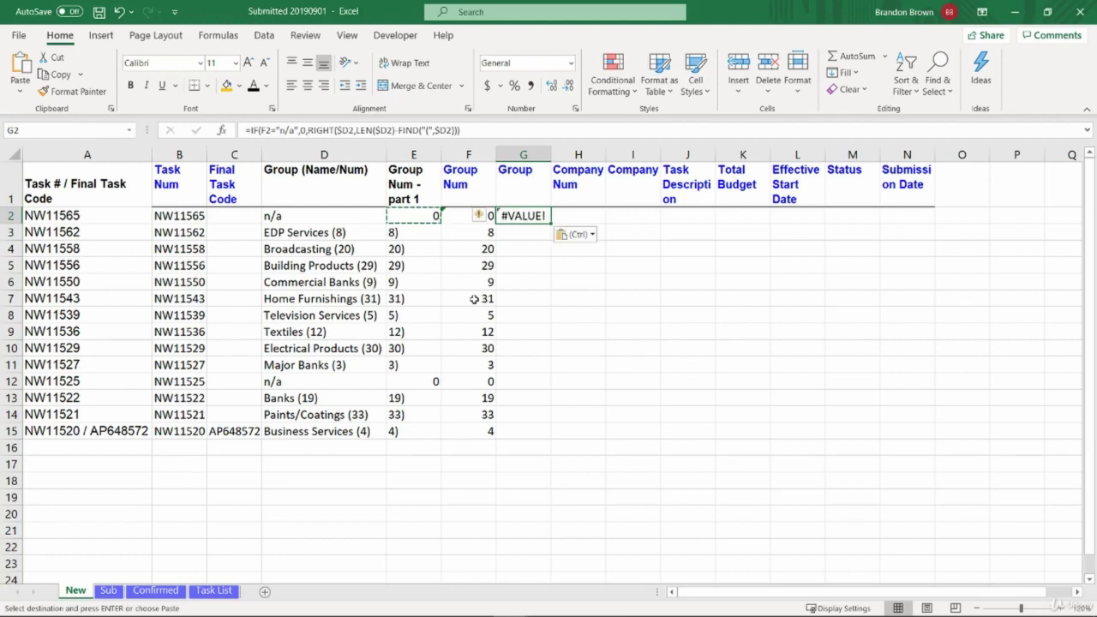
key("Escape")
Step: Make the IF test in E2 refer to $D2 and copy the corrected formula down to E15
double_click(423, 218)
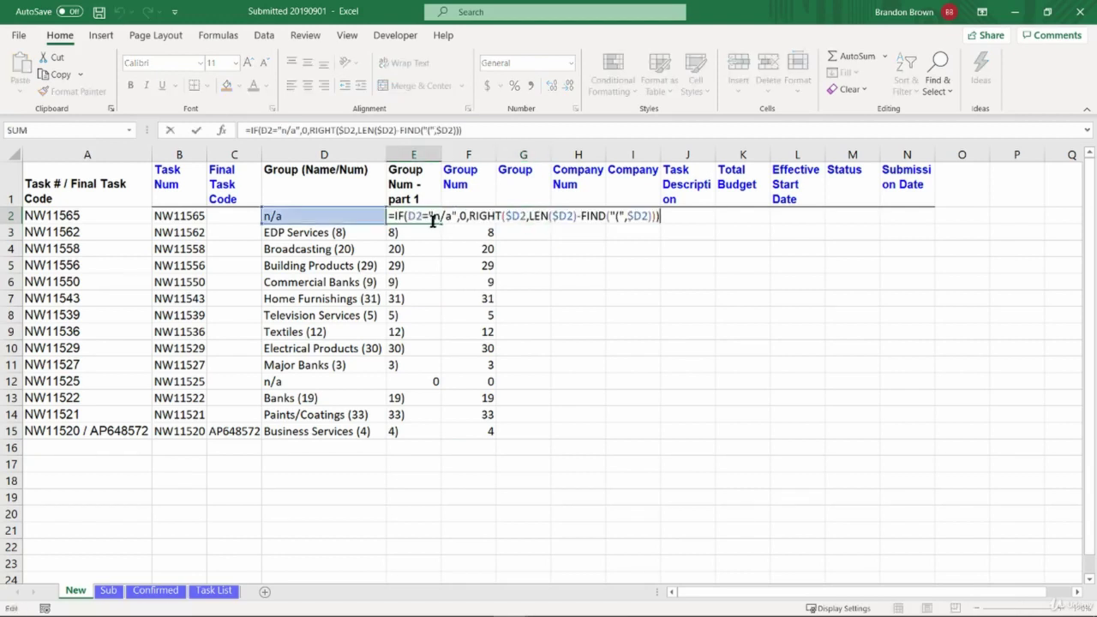
left_click(411, 218)
type("$")
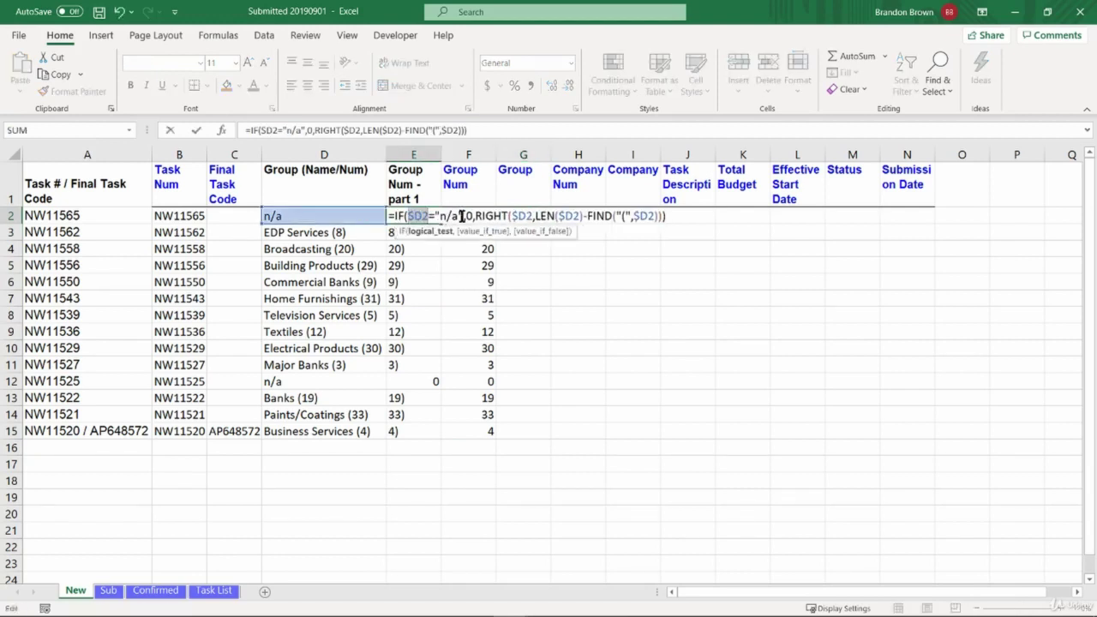
key("ctrl+Return")
key("ctrl+shift+Down")
key("ctrl+d")
key("Right")
key("Left")
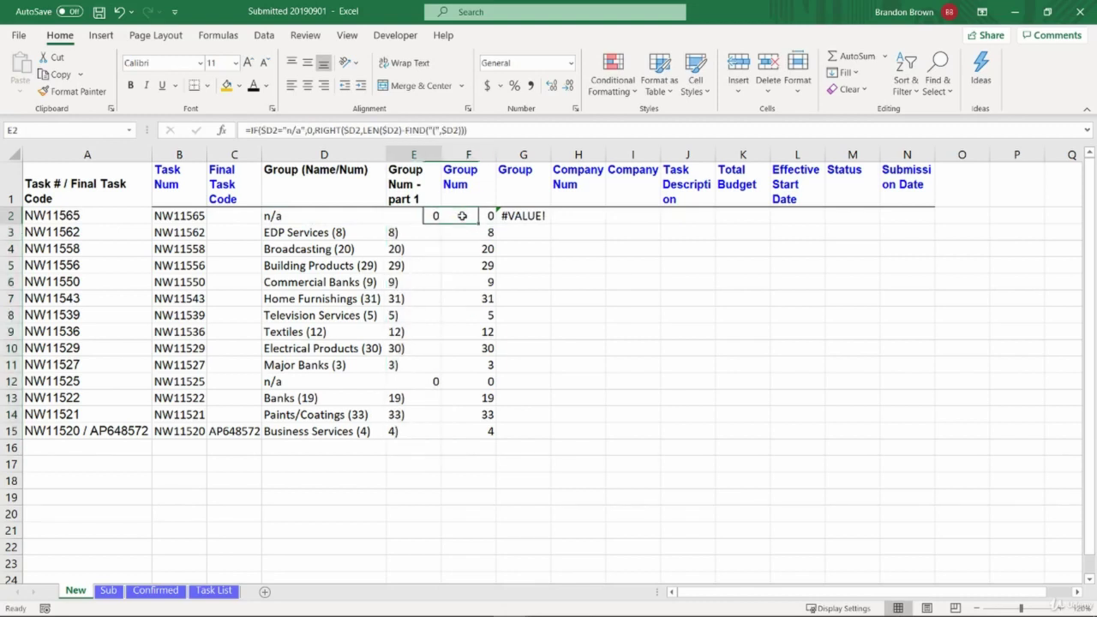
Step: Copy the E2 formula into G2 and replace its value-if-true with "n/a"
key("ctrl+c")
key("Right")
key("Right")
key("ctrl+v")
key("F2")
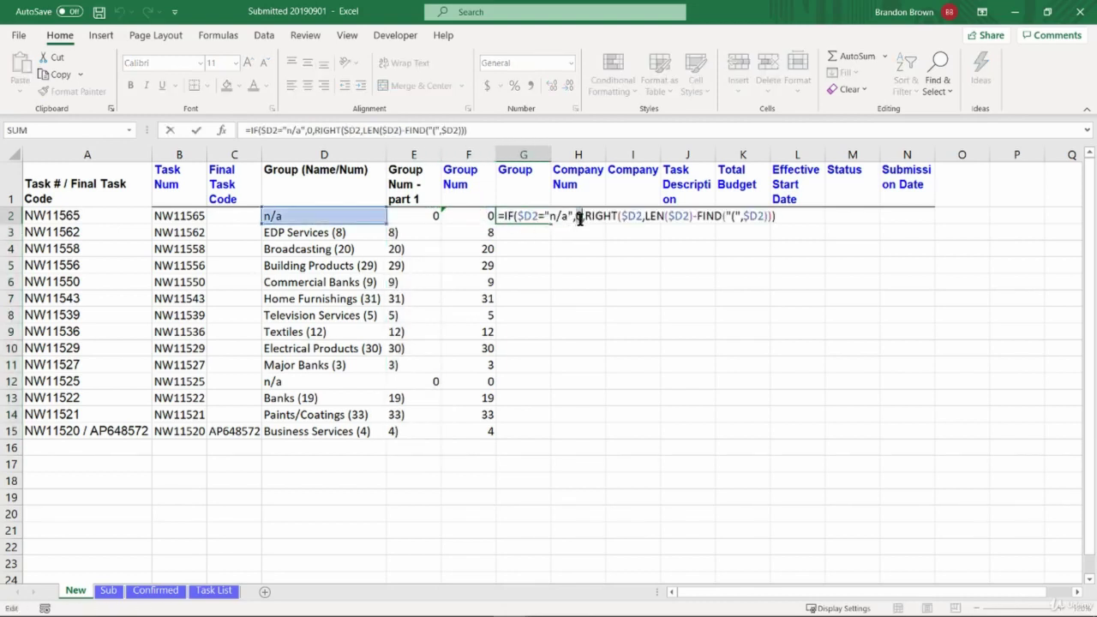
left_click(580, 219)
key("BackSpace")
type("\"n/a")
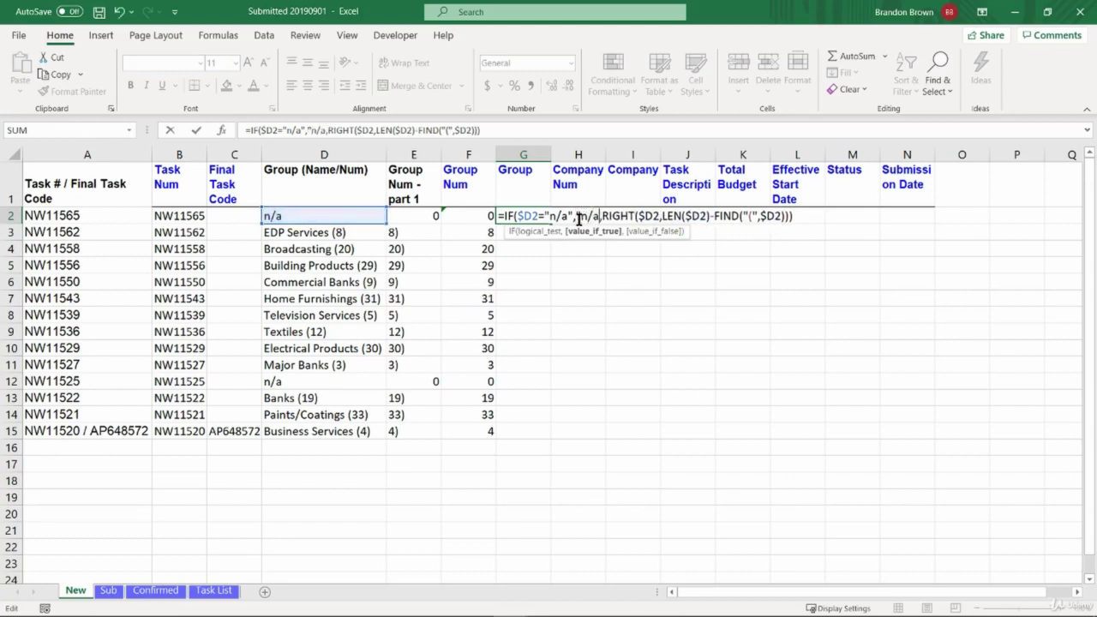
type("\"")
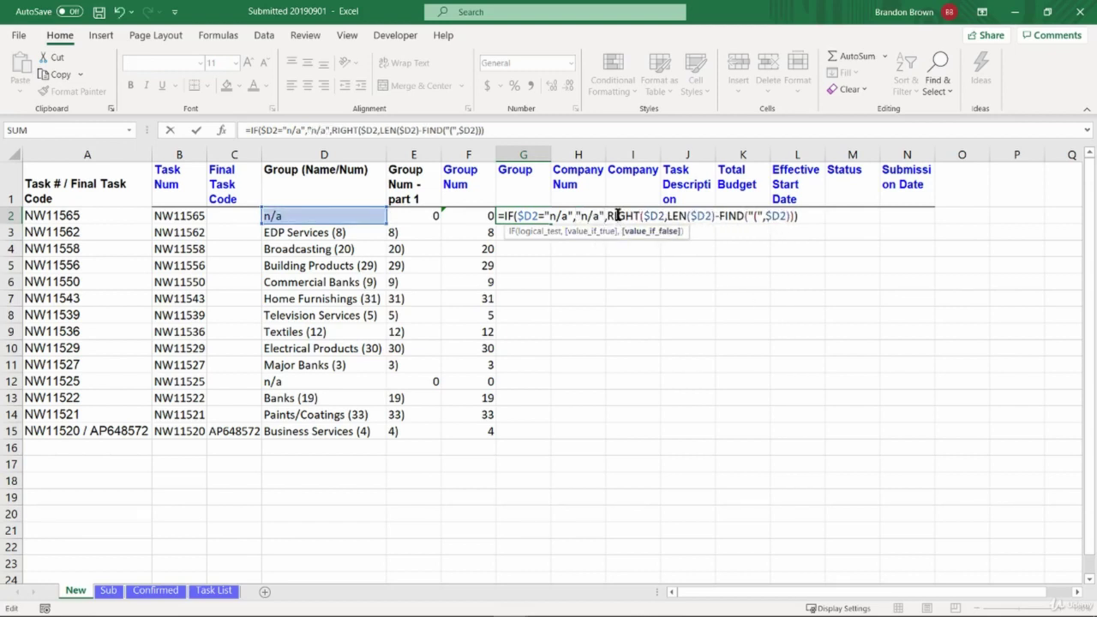
Step: Replace RIGHT with LEFT, remove LEN($D2)-, and add -2 after FIND so G2 reads =IF($D2="n/a","n/a",LEFT($D2,FIND("(",$D2)-2))
double_click(622, 216)
type("LEFT")
left_click_drag(659, 215, 711, 217)
key("Delete")
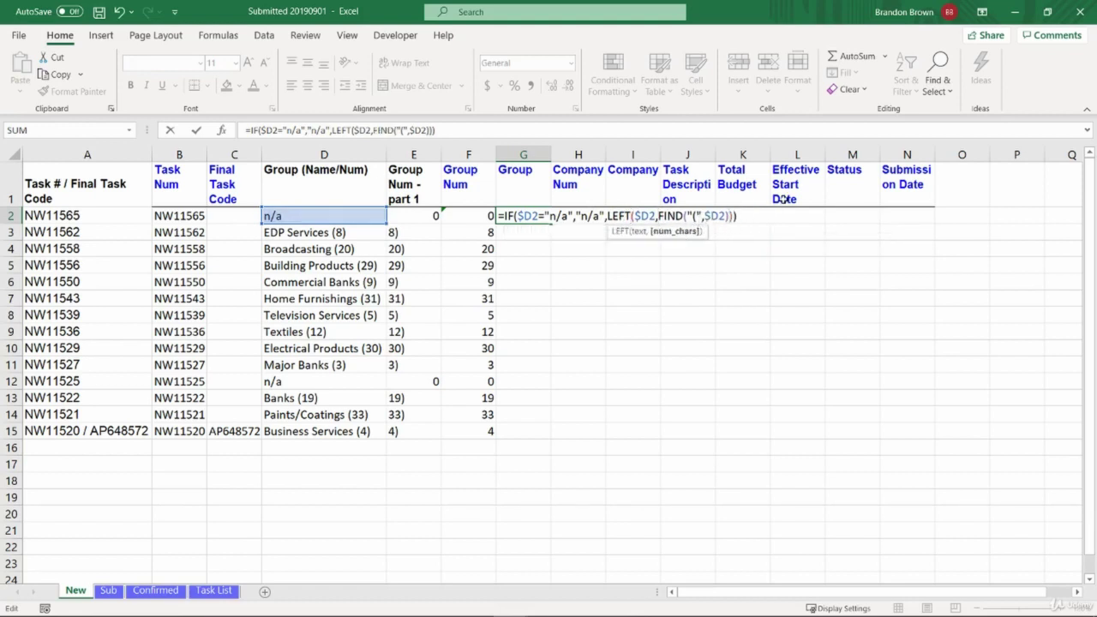
type("-2")
key("Return")
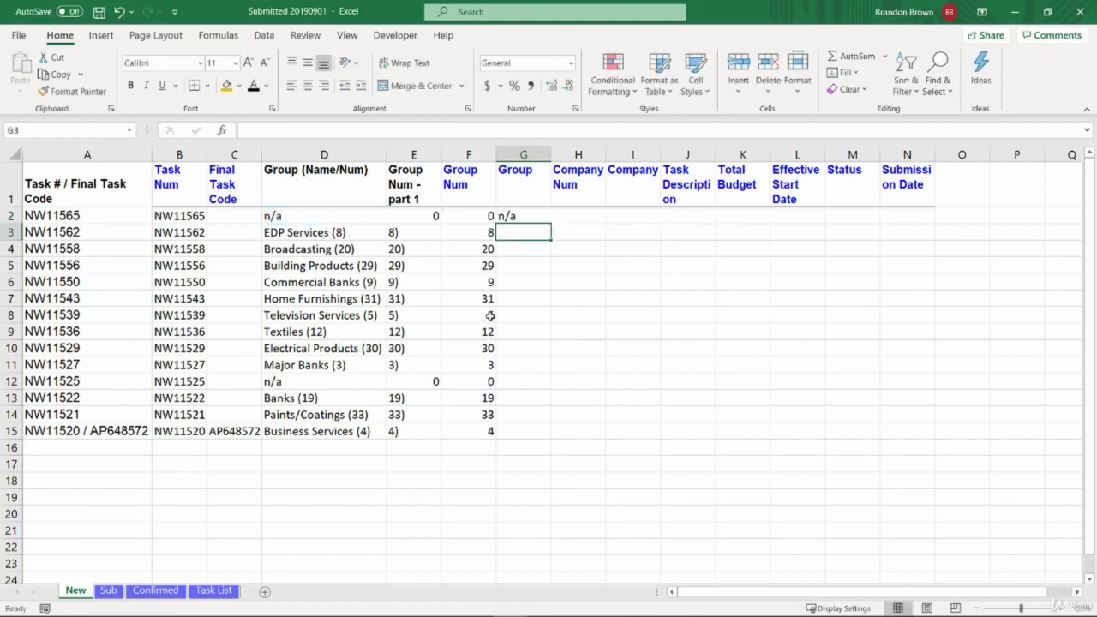
Step: Copy the group name formula in G2 down the Group column to G15
key("Left")
key("ctrl+Down")
key("Right")
key("ctrl+shift+Up")
key("ctrl+d")
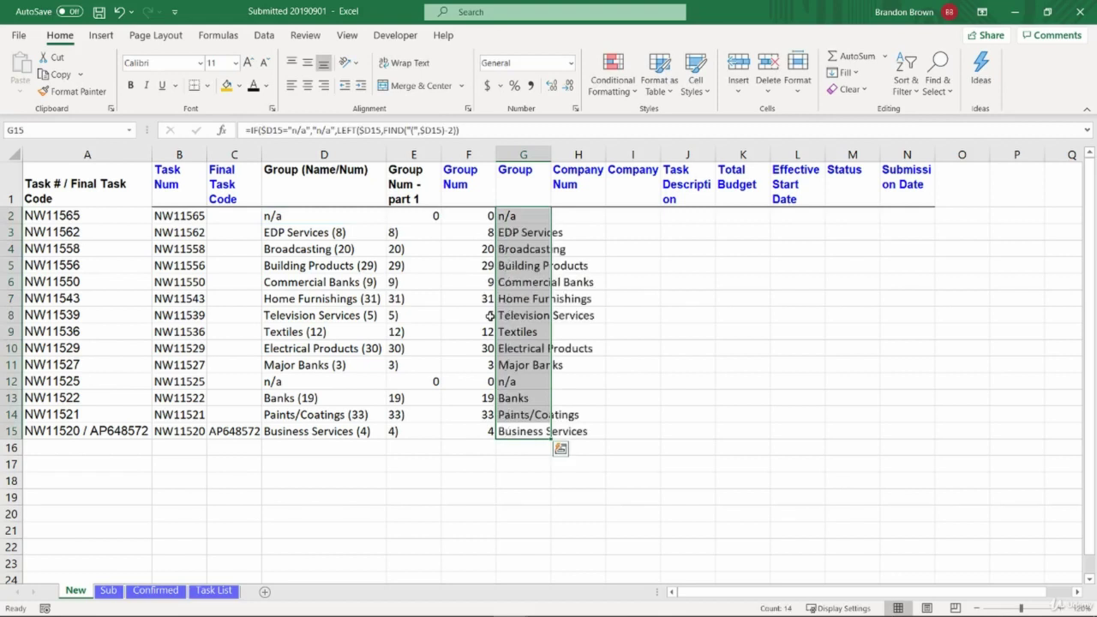
key("shift+BackSpace")
key("ctrl+Up")
key("ctrl+Up")
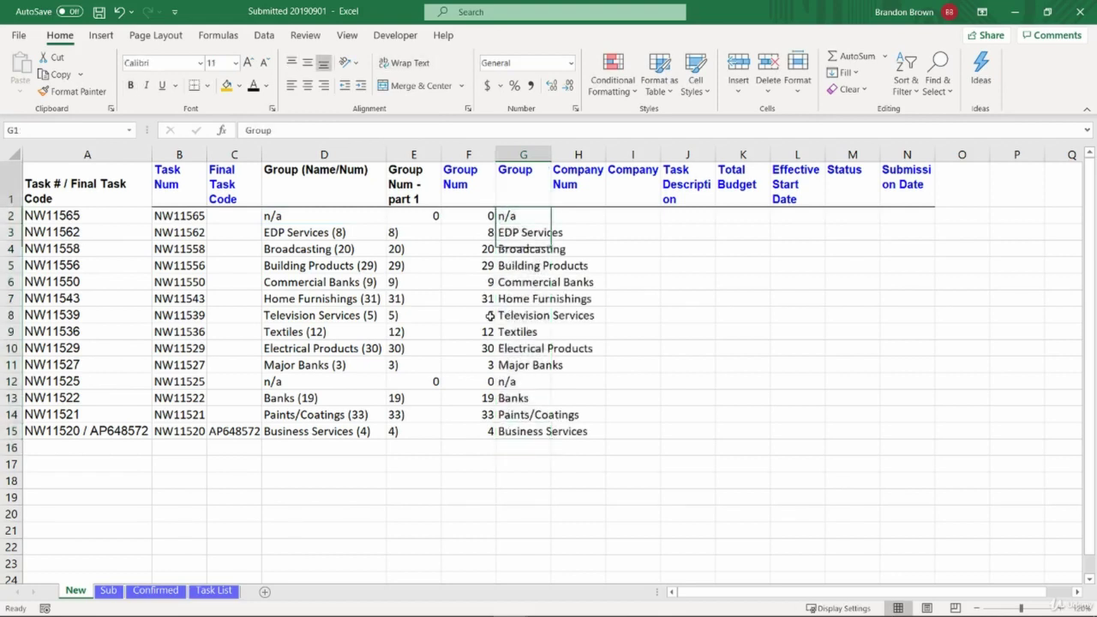
key("ctrl+Down")
key("ctrl+Up")
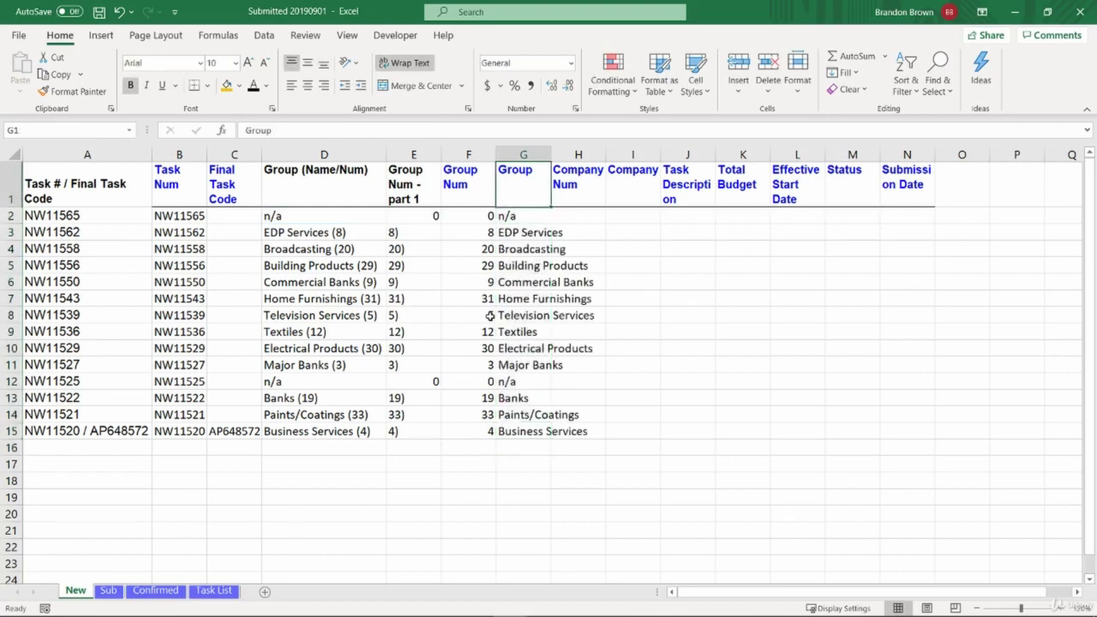
key("Down")
key("Up")
key("Down")
key("Up")
key("Right")
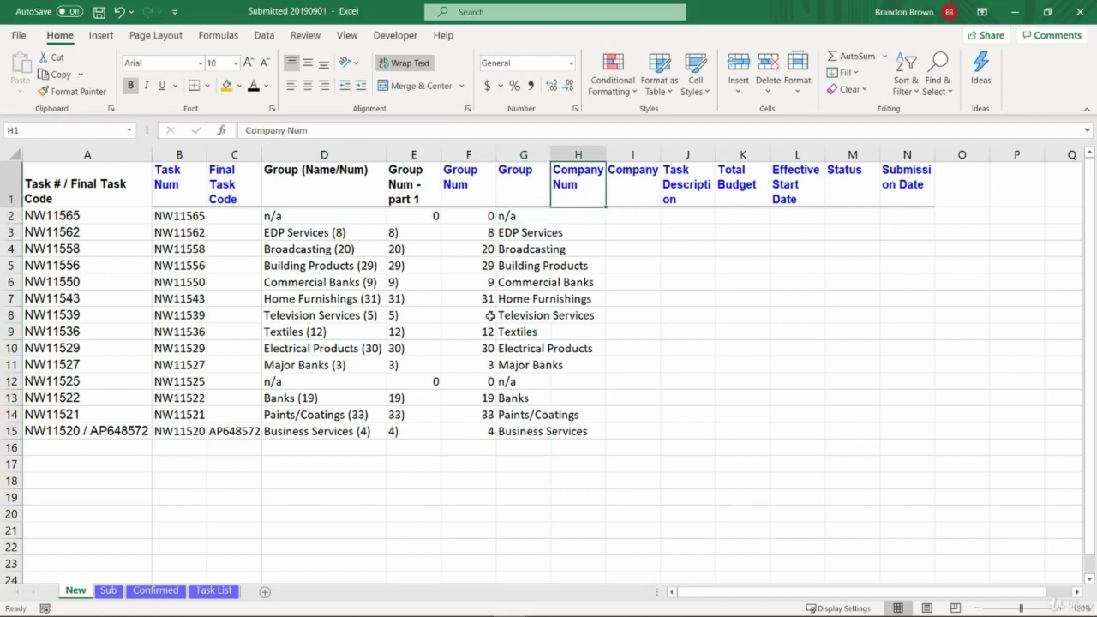
Step: Insert a blank column before Company Num on the New sheet, after checking the combined Company (Name / #) field on Sub
left_click(155, 591)
left_click(108, 590)
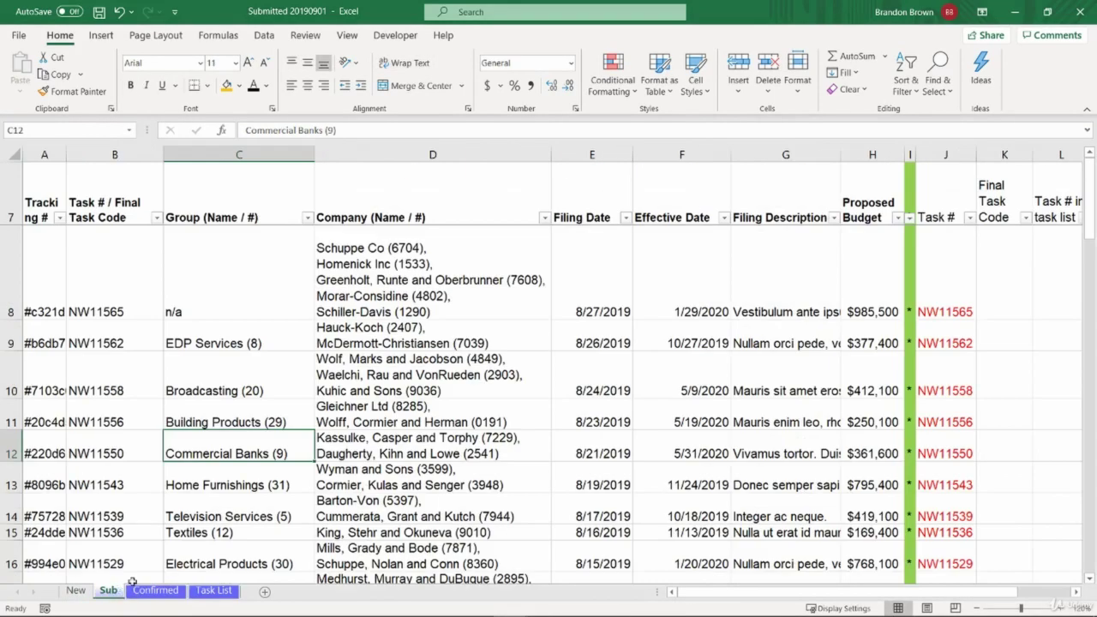
left_click(413, 310)
left_click_drag(411, 214, 401, 261)
left_click(399, 265)
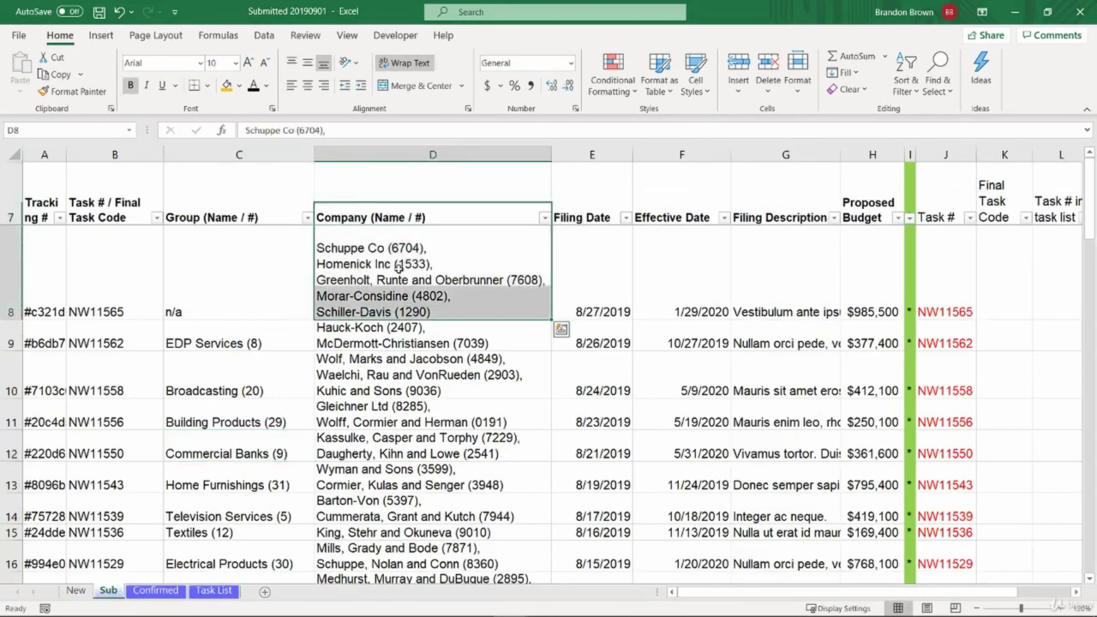
left_click(395, 208)
left_click(76, 590)
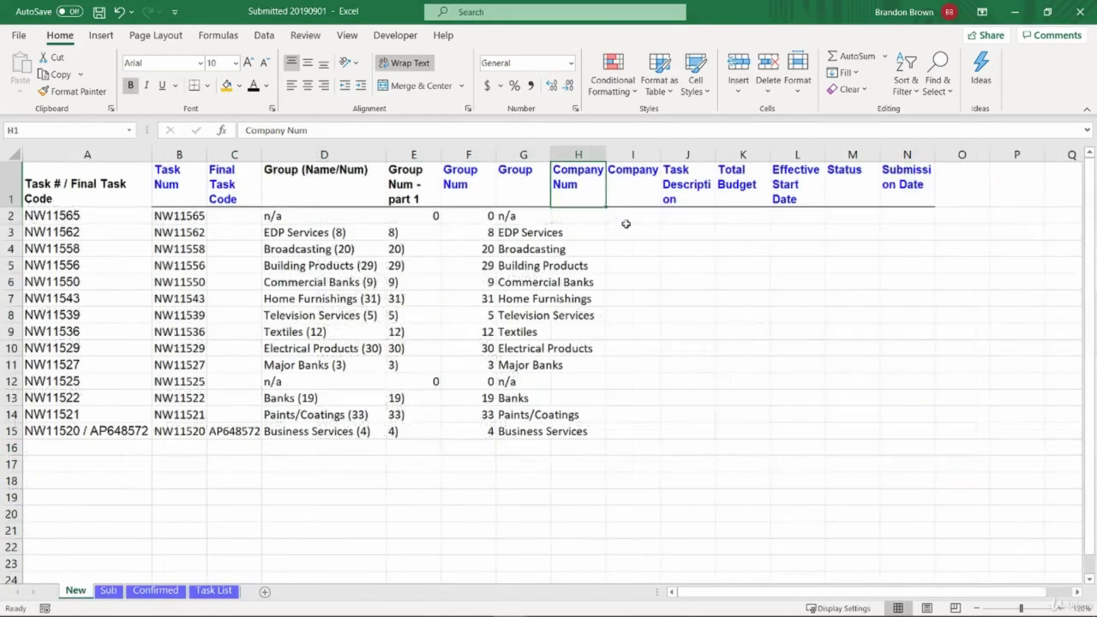
key("ctrl+space")
key("ctrl+shift+plus")
key("Left")
key("Left")
key("Left")
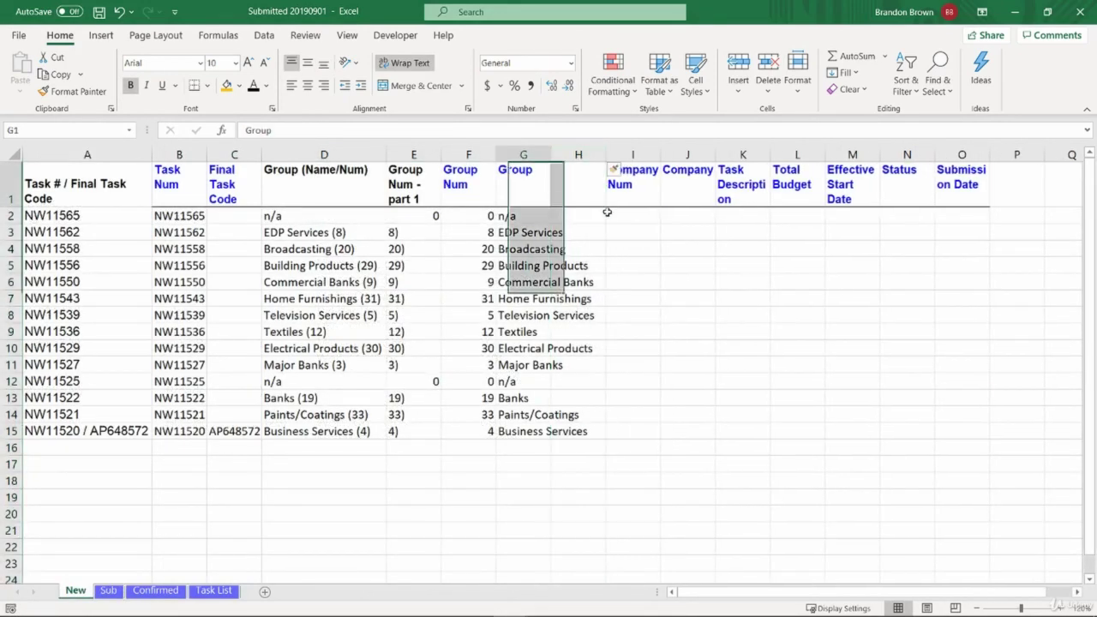
Step: Copy the Company (Name / #) header from D7 on the Sub sheet into H1 on the New sheet
left_click(108, 590)
key("ctrl+c")
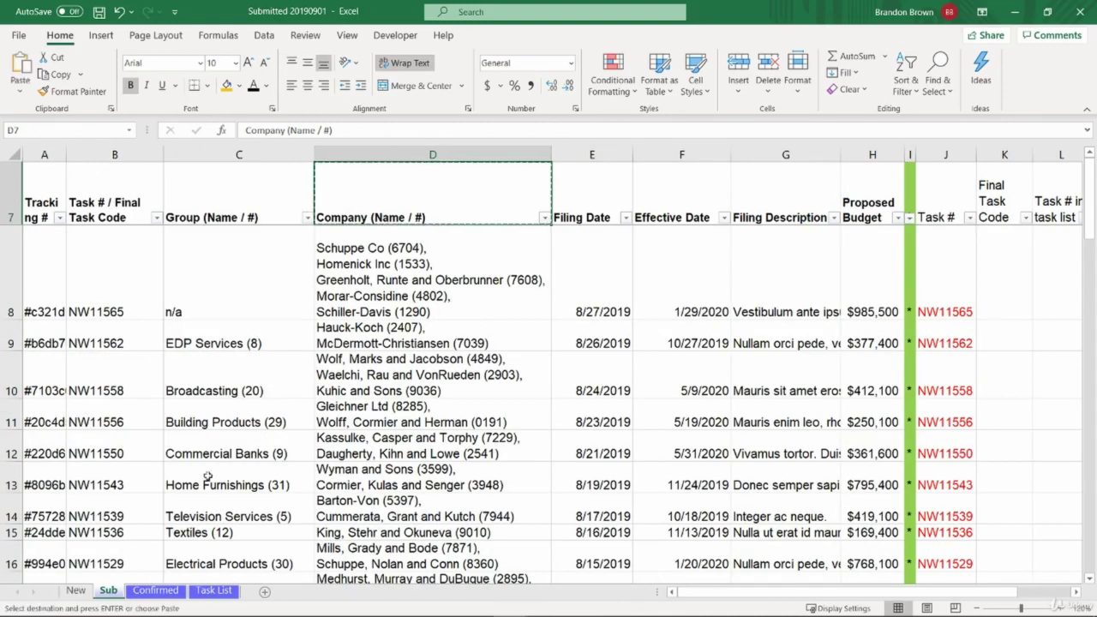
left_click(75, 590)
left_click(578, 180)
key("ctrl+v")
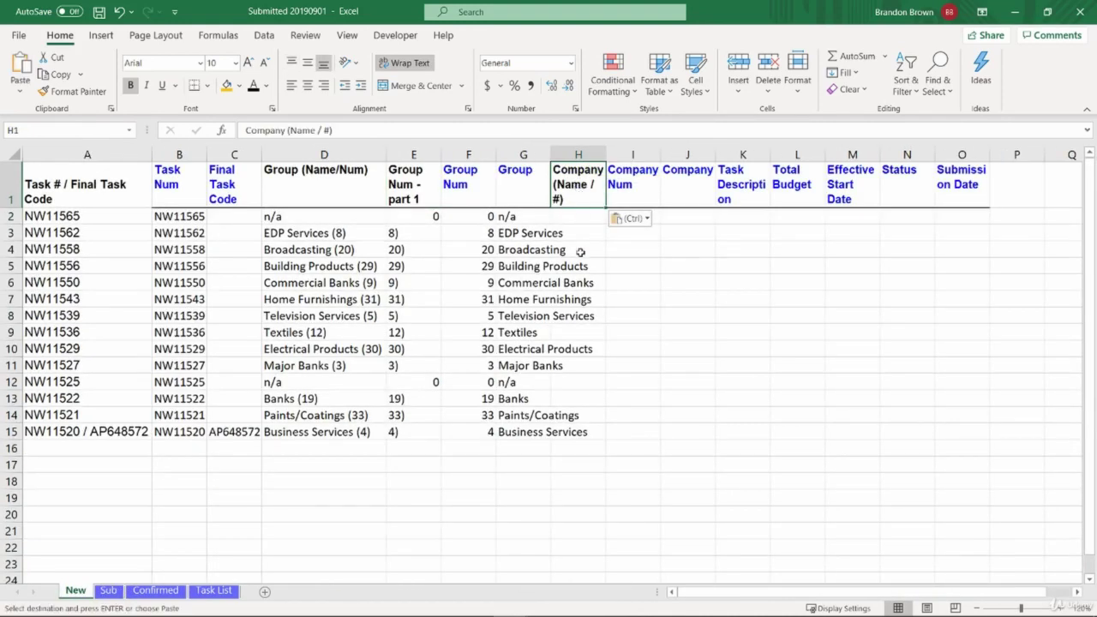
key("Return")
Step: Copy the group lookup formula from D2 into H2:H15 under the Company (Name / #) header
left_click(333, 219)
key("ctrl+c")
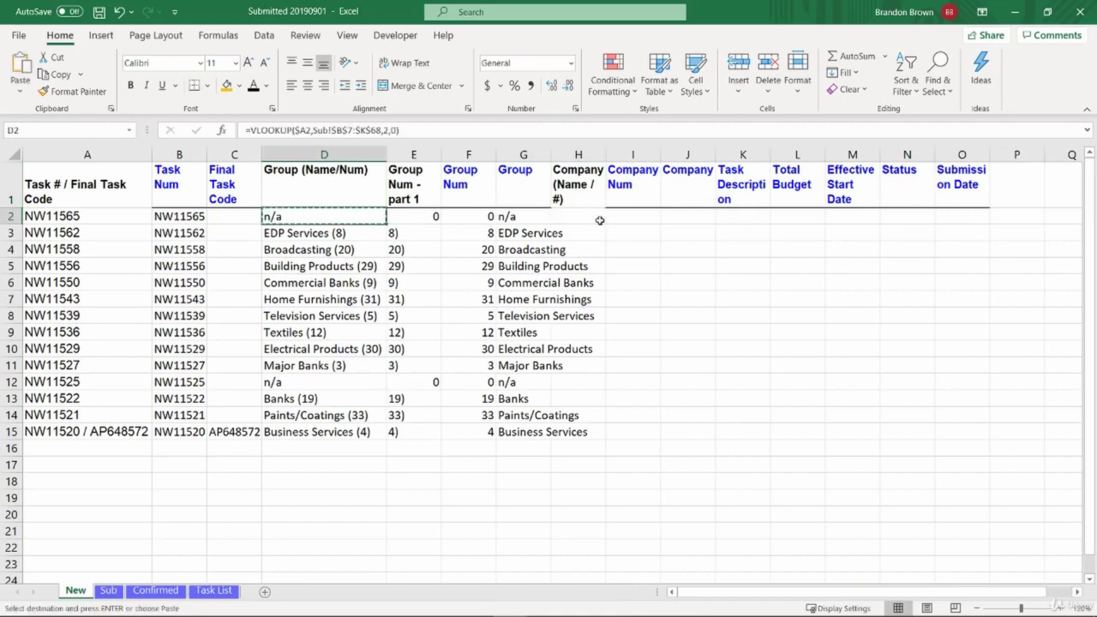
left_click(525, 220)
key("ctrl+Down")
key("Right")
key("ctrl+shift+Up")
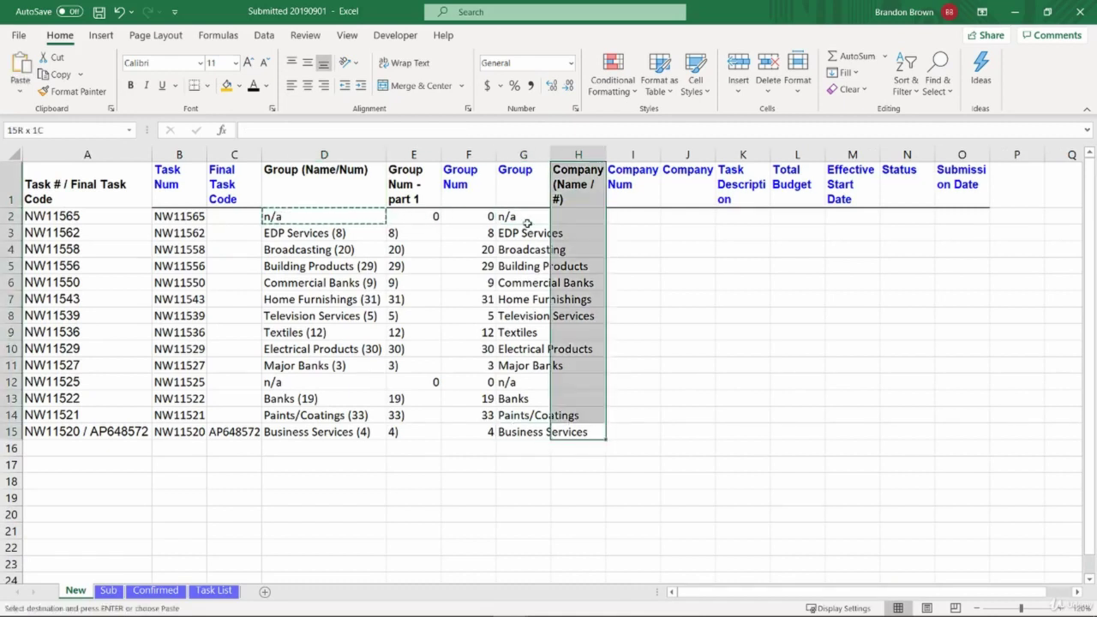
key("shift+Down")
key("ctrl+v")
key("Escape")
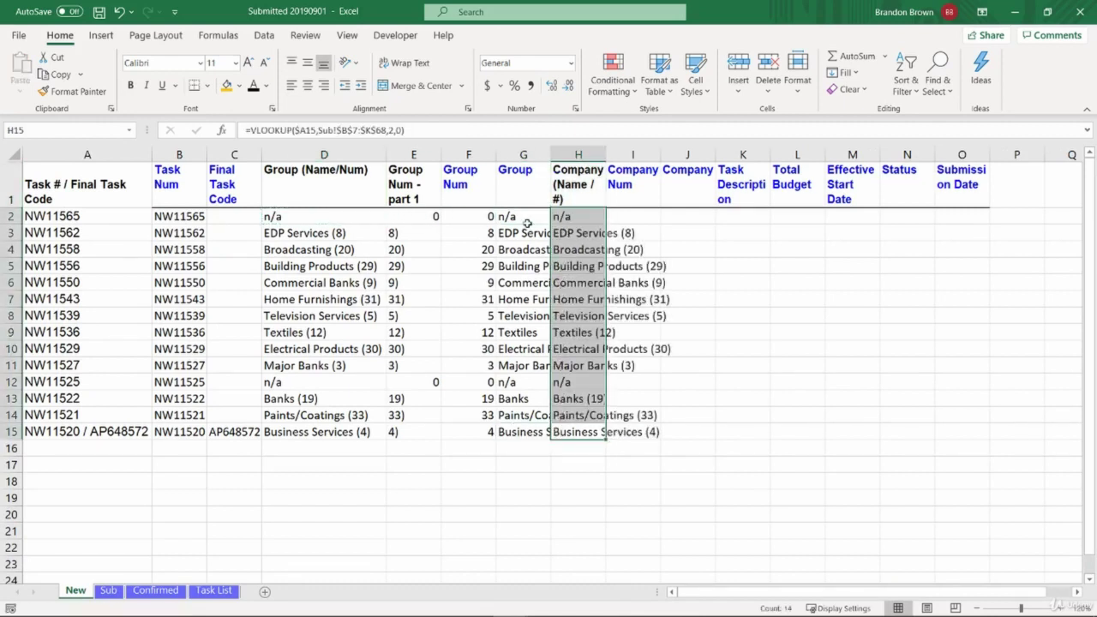
Step: Change the VLOOKUP column index in H2 to 3 and copy the corrected formula down to H15
key("ctrl+Up")
key("F2")
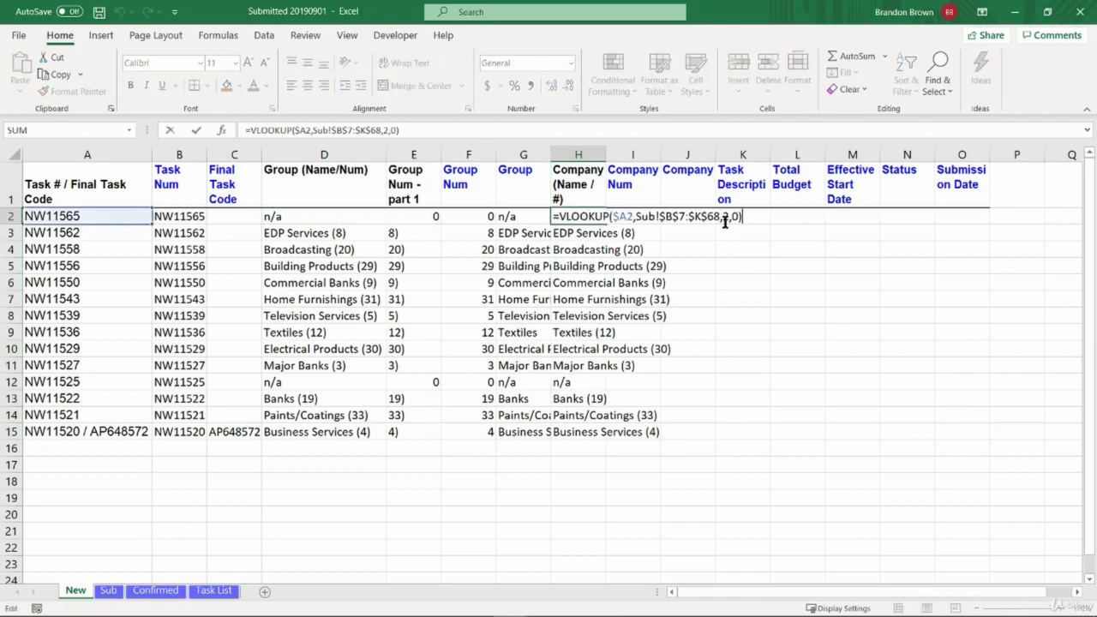
type("3")
key("ctrl+Return")
key("ctrl+c")
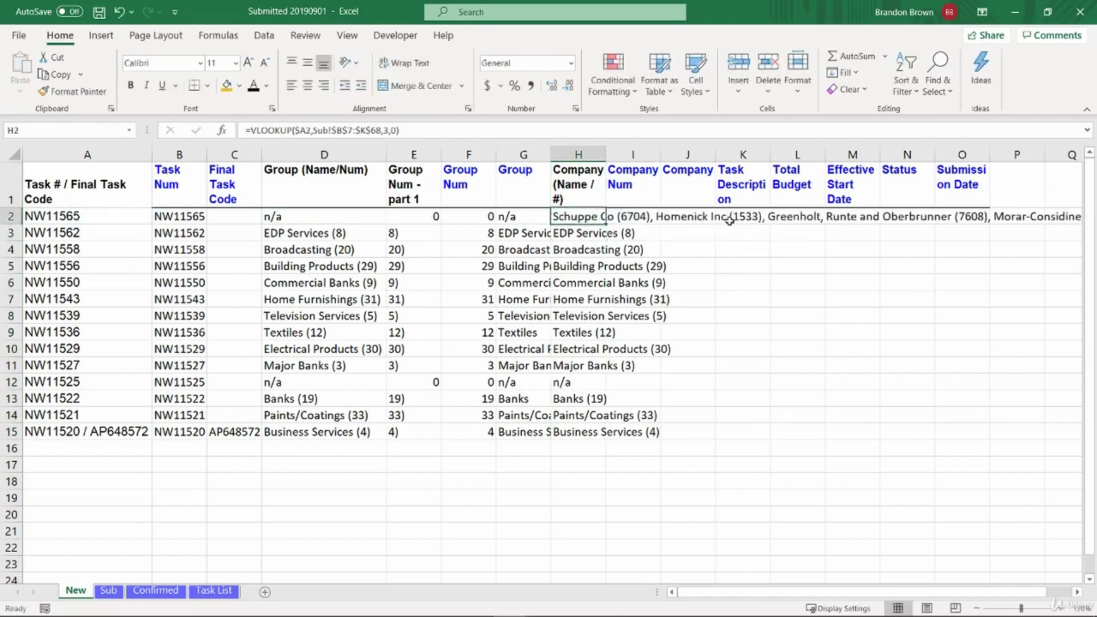
key("ctrl+shift+Down")
key("ctrl+v")
key("Down")
key("Up")
Step: Wrap the text in the Company (Name / #) column and widen it, refitting the row heights to the lists
key("ctrl+space")
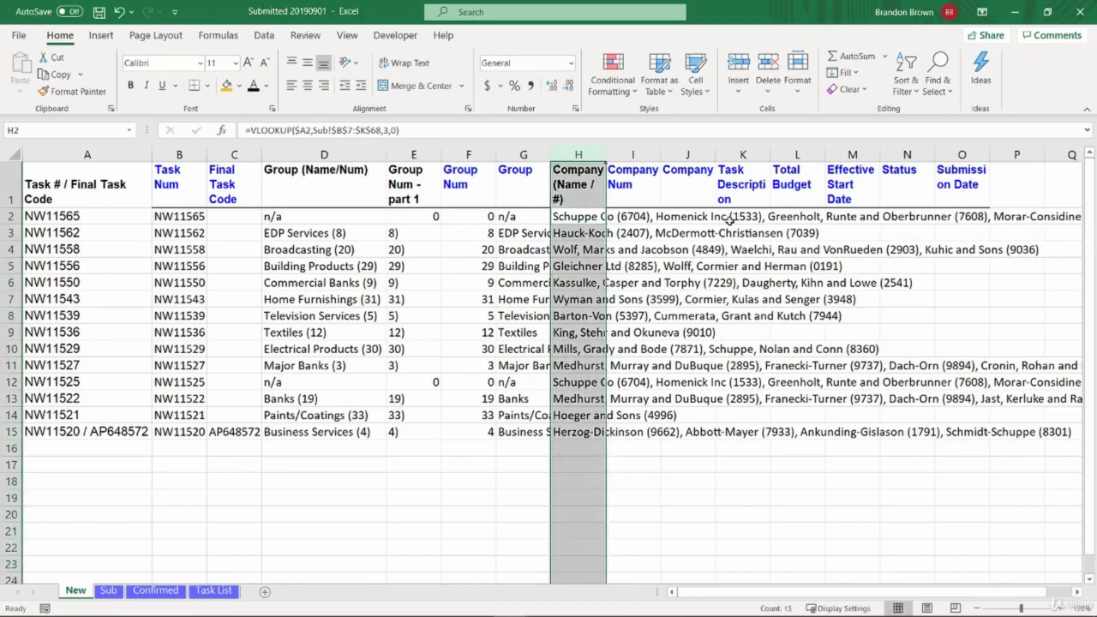
left_click(403, 63)
left_click(583, 264)
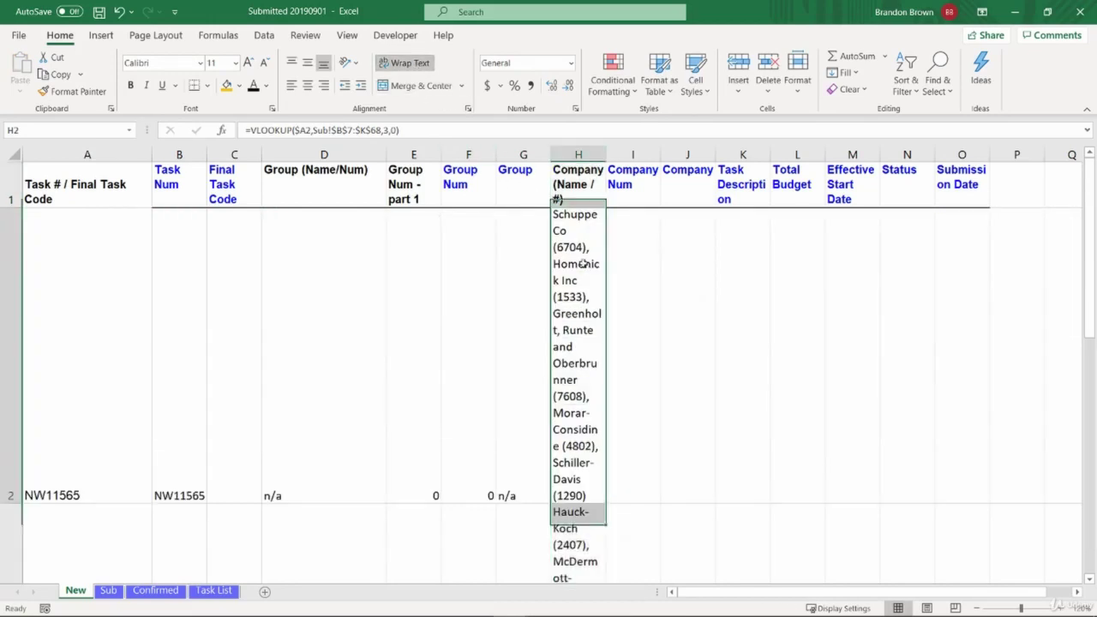
left_click_drag(606, 154, 768, 152)
key("ctrl+space")
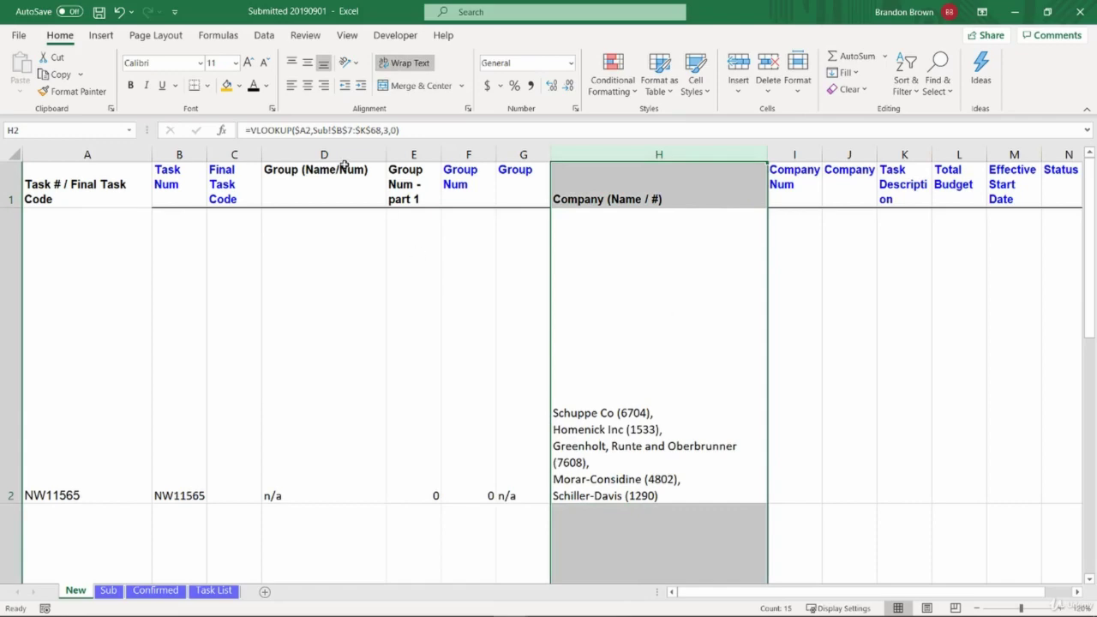
left_click(399, 63)
left_click(608, 277)
scroll(639, 328, "down", 3)
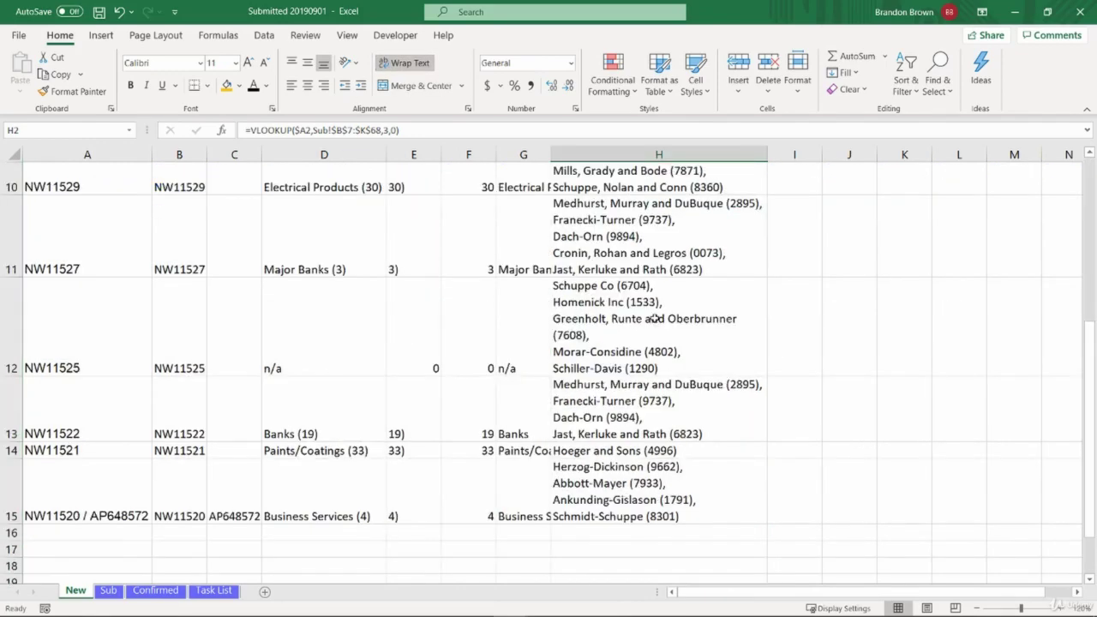
scroll(660, 313, "up", 3)
key("Down")
key("Down")
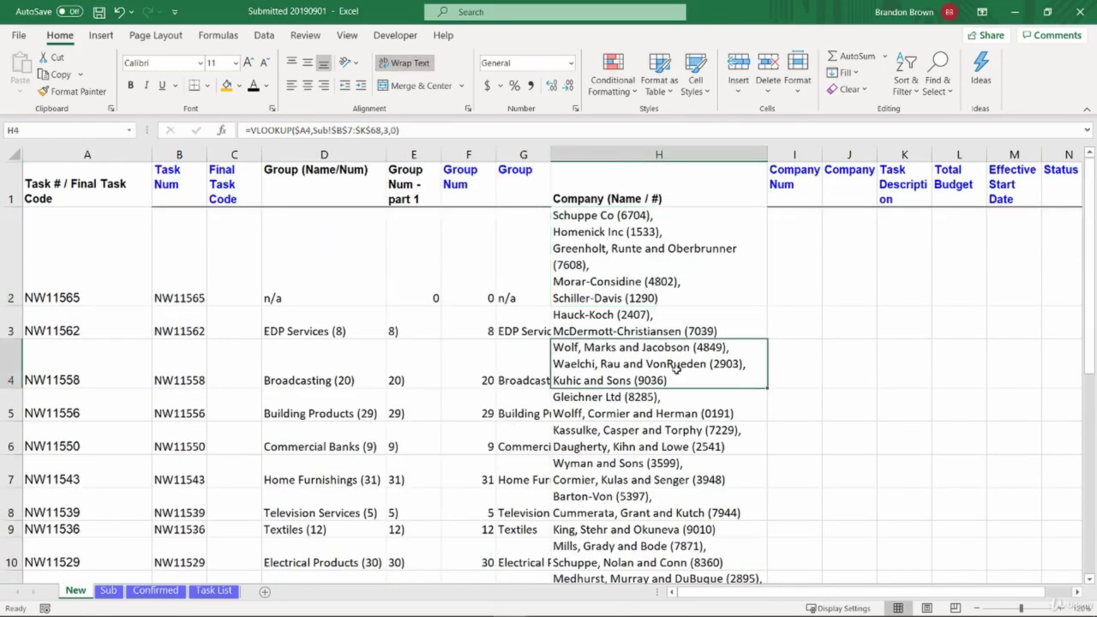
key("Up")
key("Up")
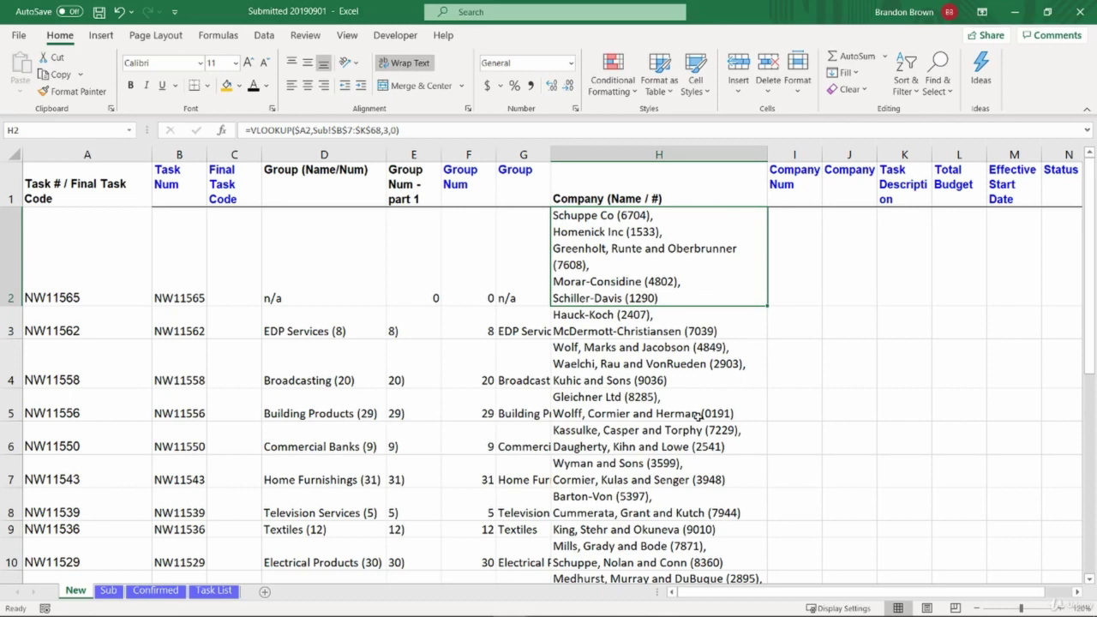
key("Up")
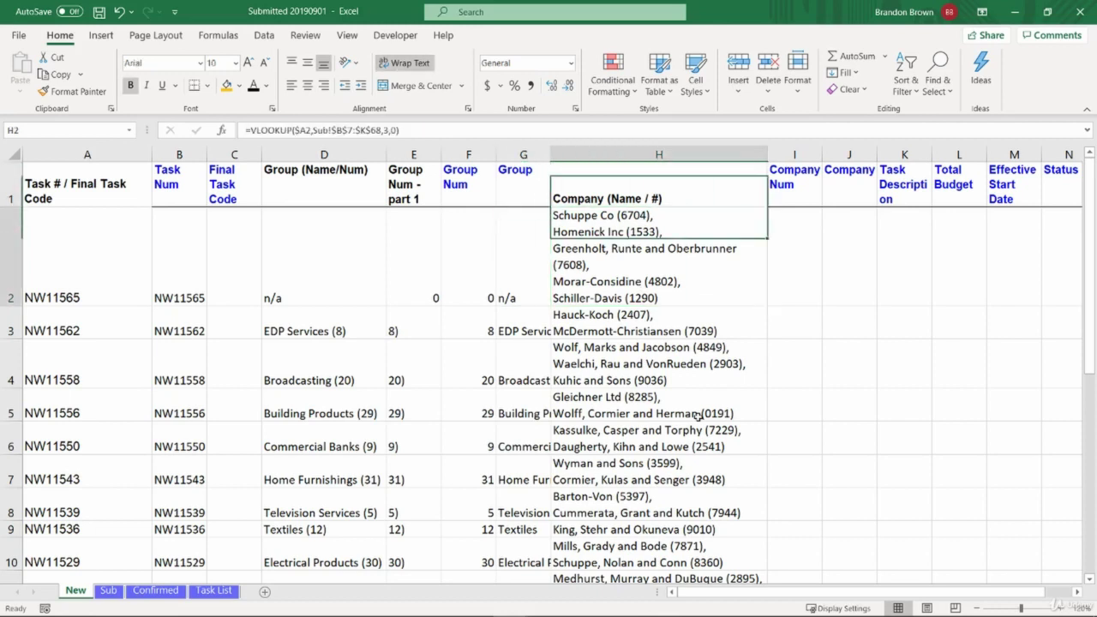
key("Left")
key("Down")
key("Right")
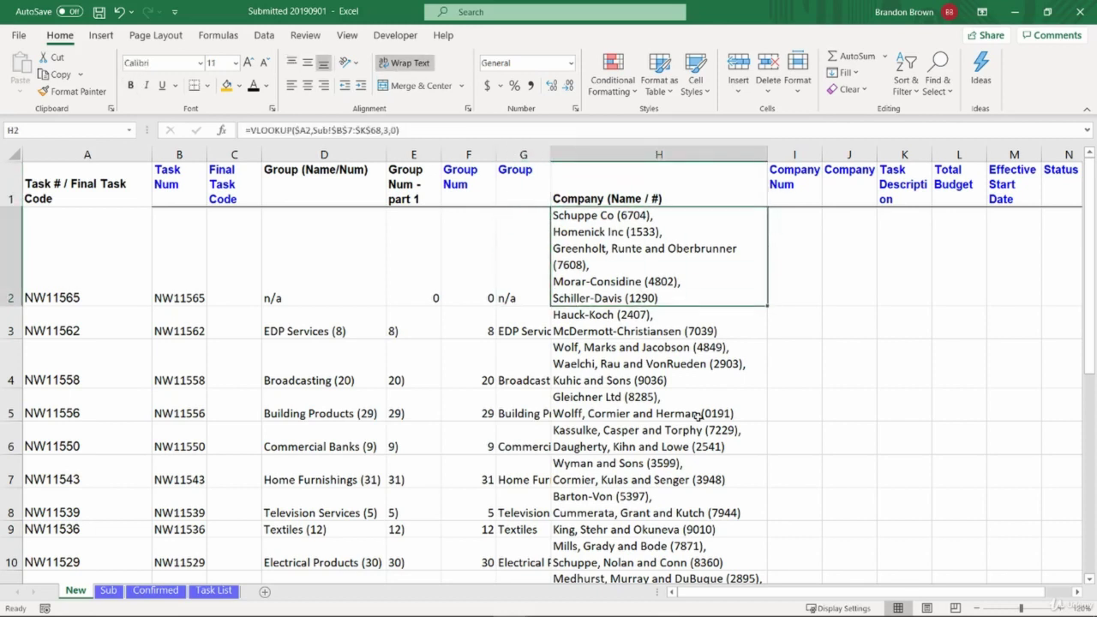
key("Left")
key("Right")
key("Down")
key("Down")
key("Up")
key("Up")
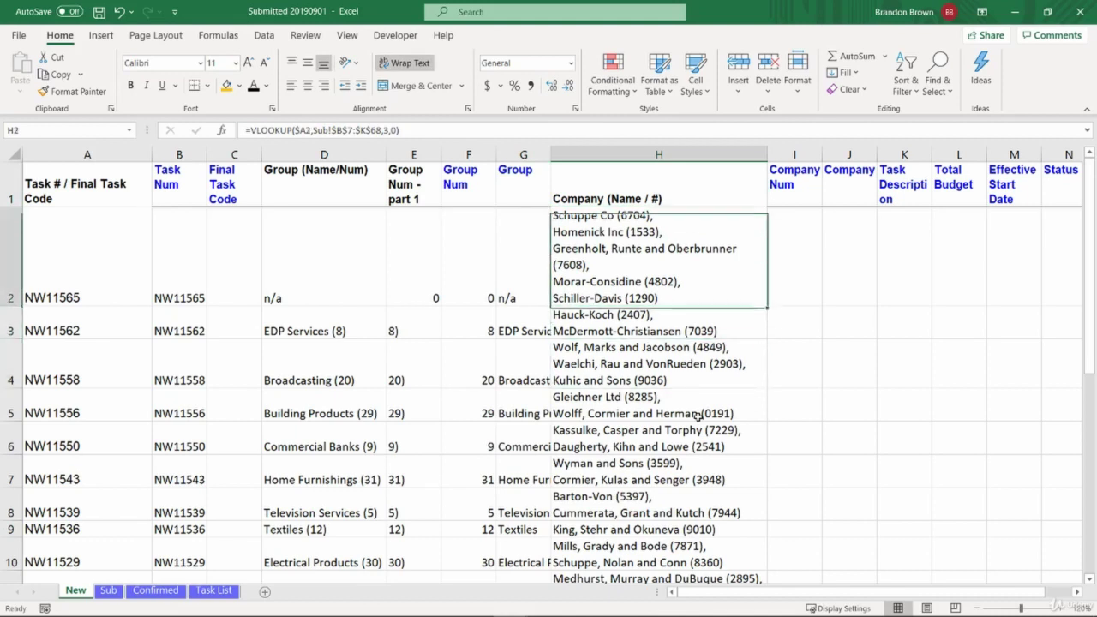
key("Up")
key("Down")
key("Up")
key("Down")
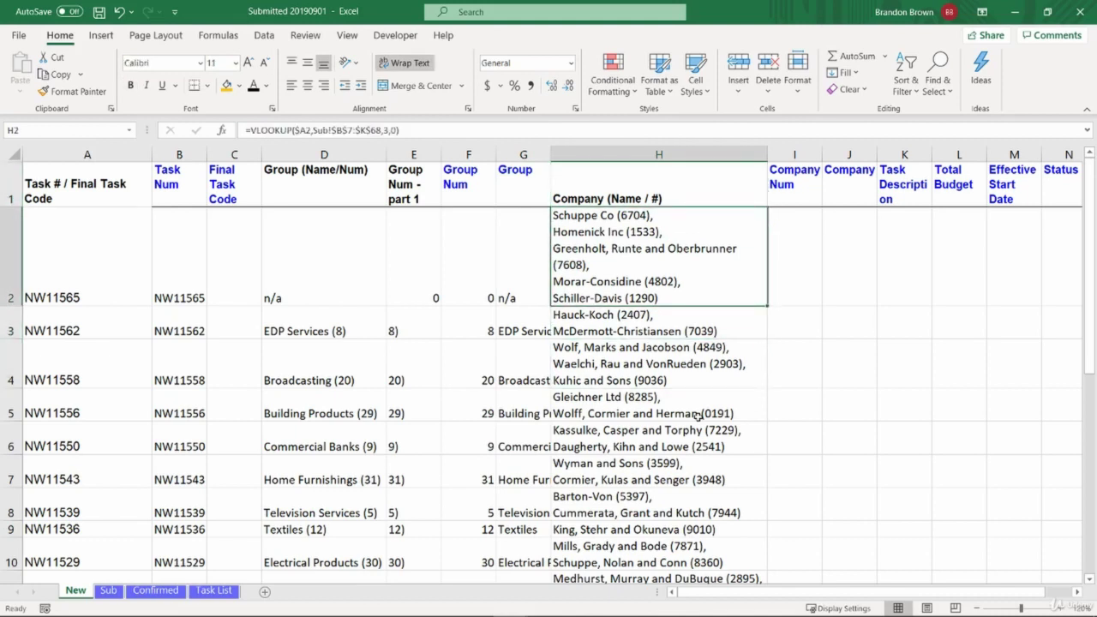
key("F2")
key("Escape")
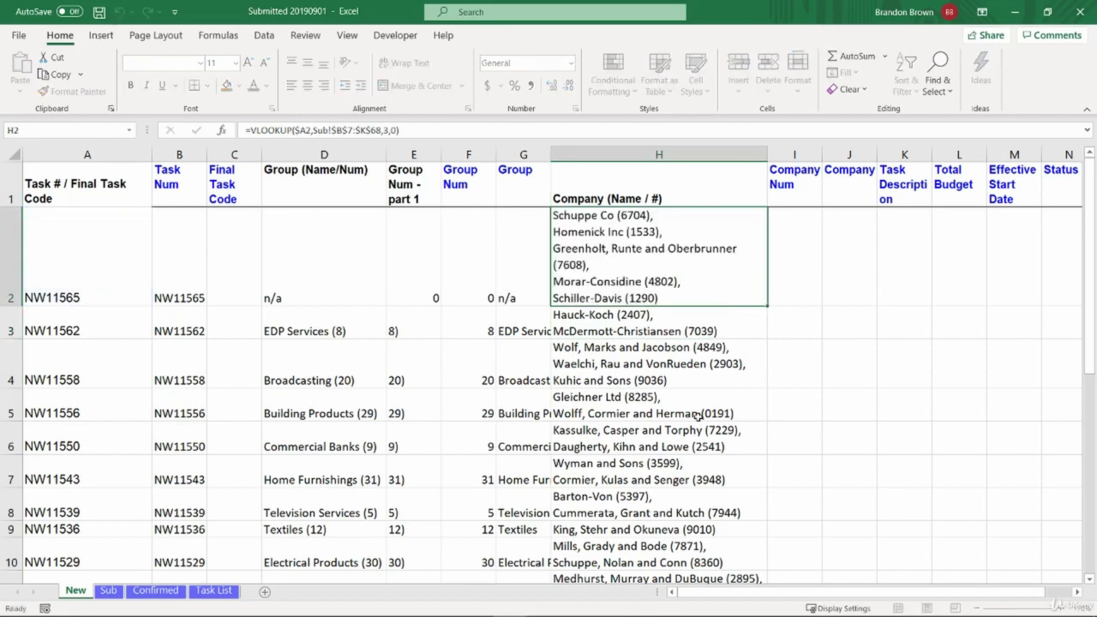
key("Down")
key("Up")
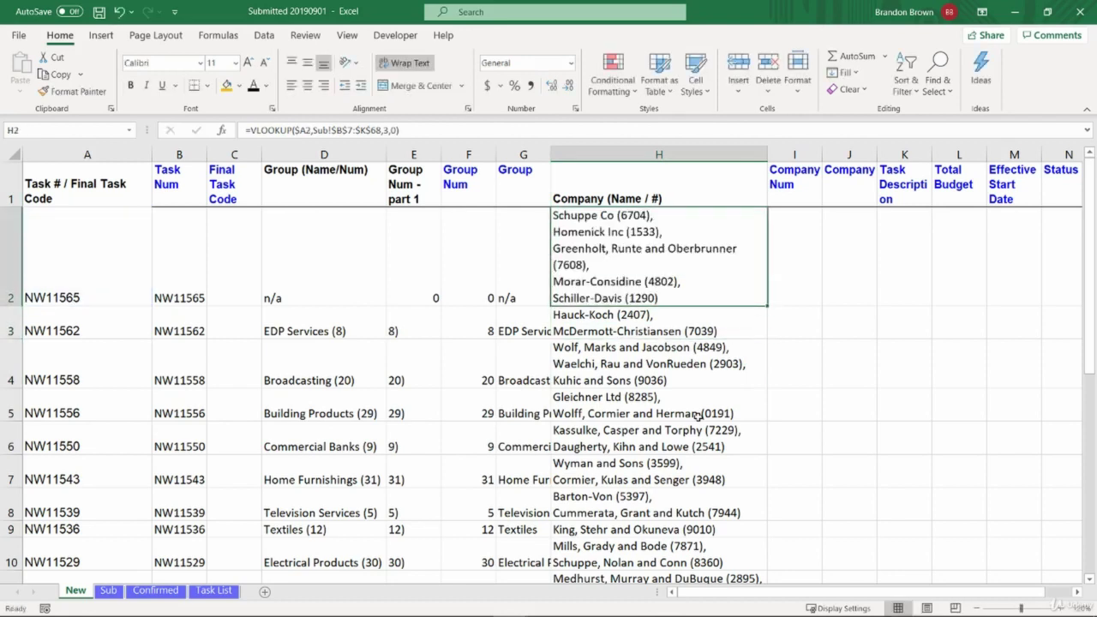
key("Down")
key("Up")
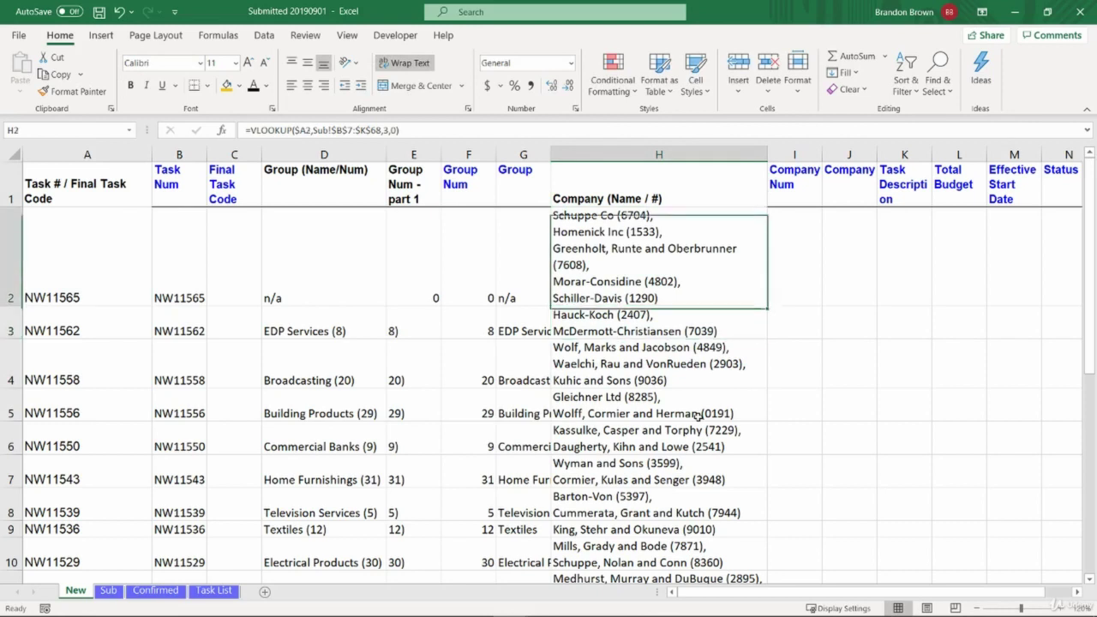
key("Left")
key("ctrl+shift+Left")
key("Home")
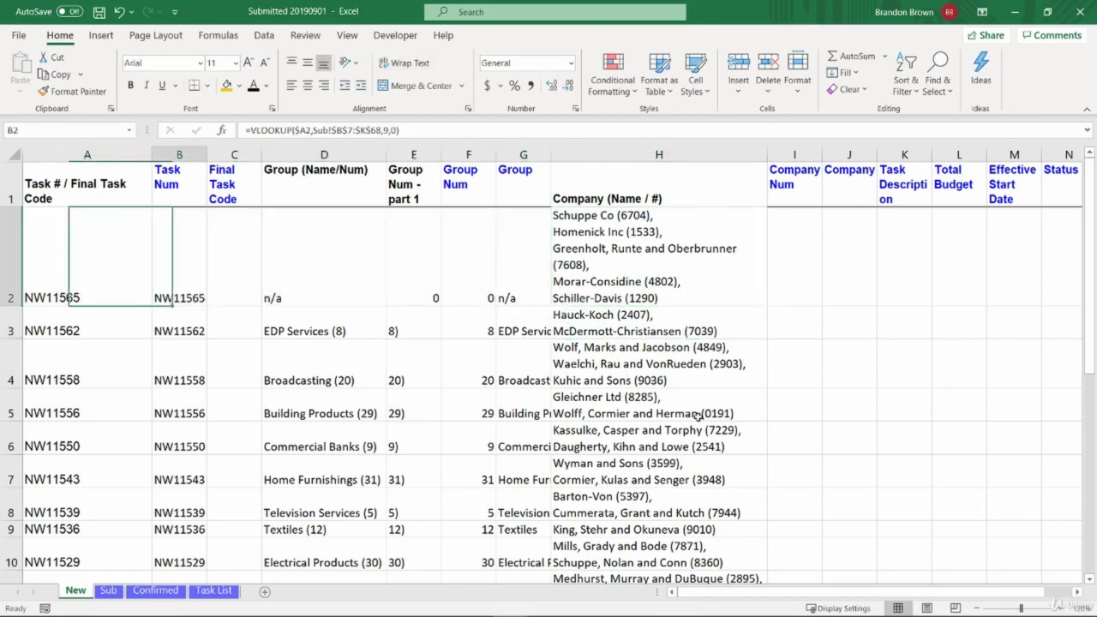
key("Right")
key("Right")
key("Right")
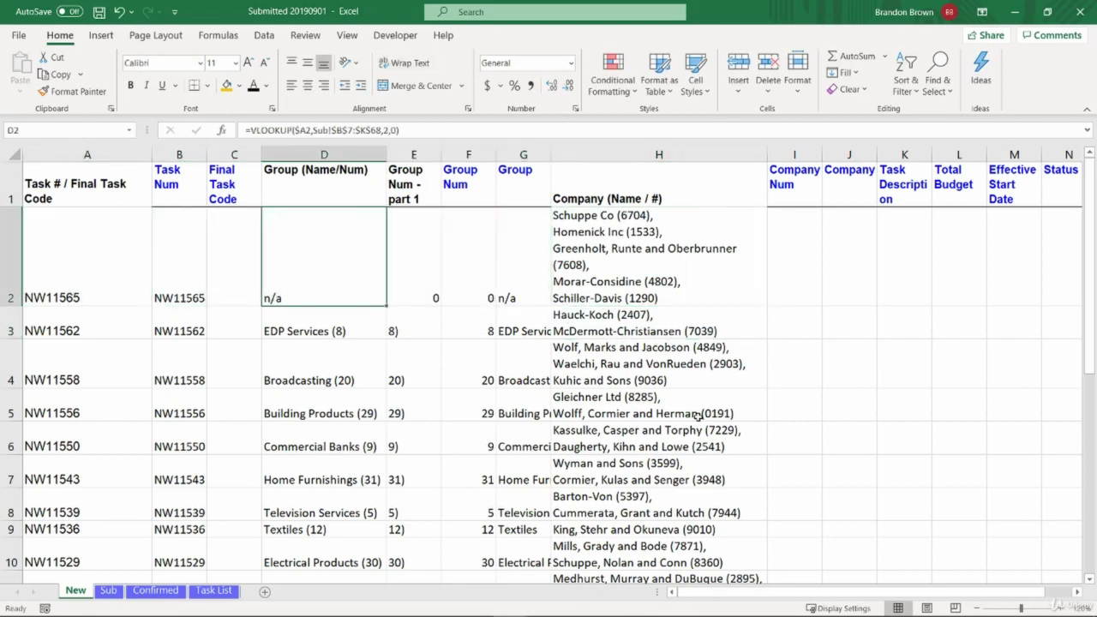
key("Right")
key("Right")
key("Right")
key("Right")
key("Left")
key("Right")
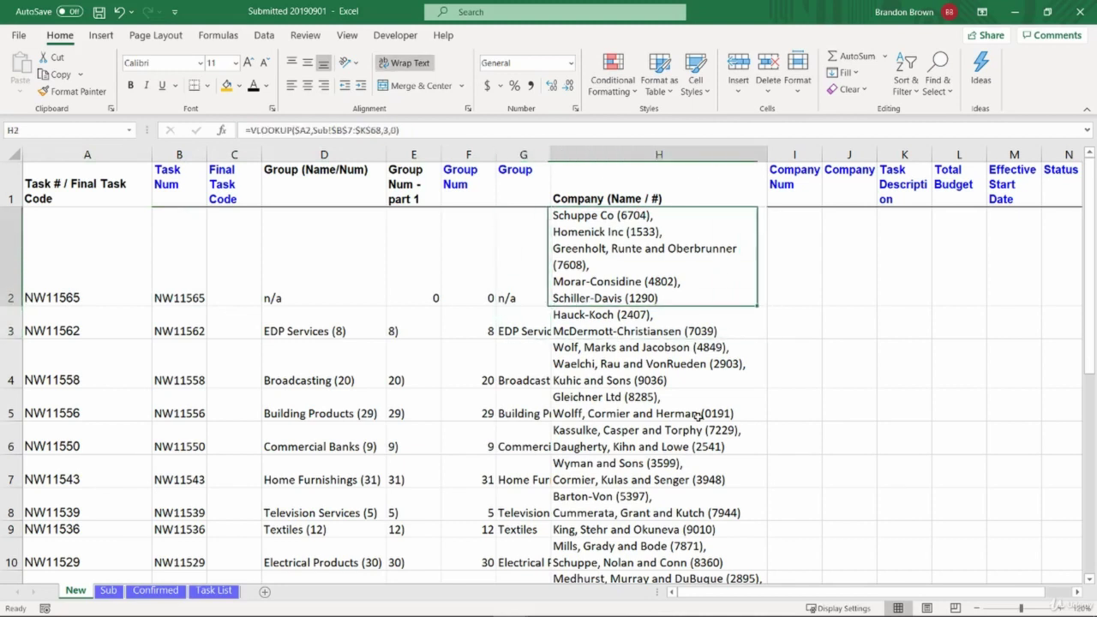
key("Left")
key("Right")
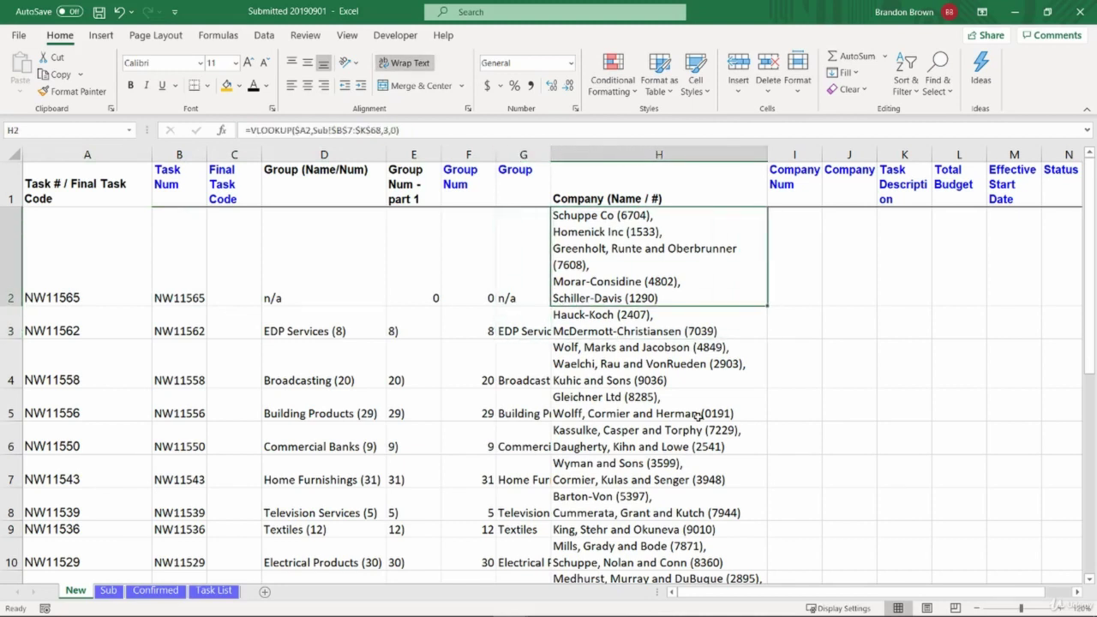
key("Left")
key("Right")
key("Right")
key("Left")
Step: Delete the separate Company Num and Company columns from the New sheet
key("Up")
key("Right")
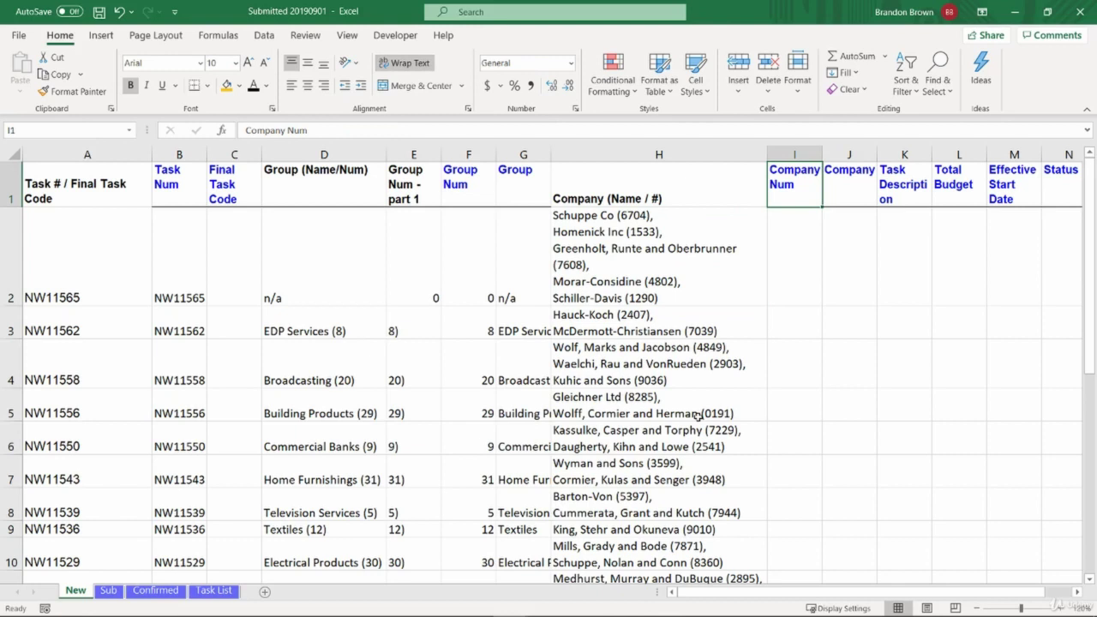
key("ctrl+space")
key("shift+Right")
key("ctrl+minus")
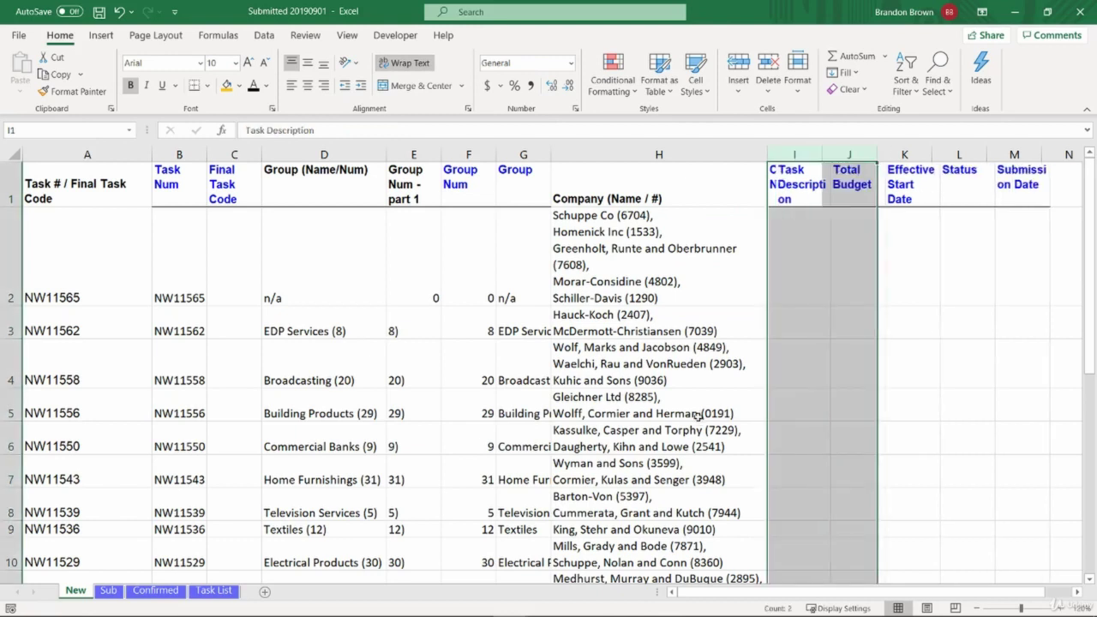
Step: Copy the company lookup formula from H2 into I2 under Task Description and turn off text wrapping there
key("Down")
key("Left")
key("Right")
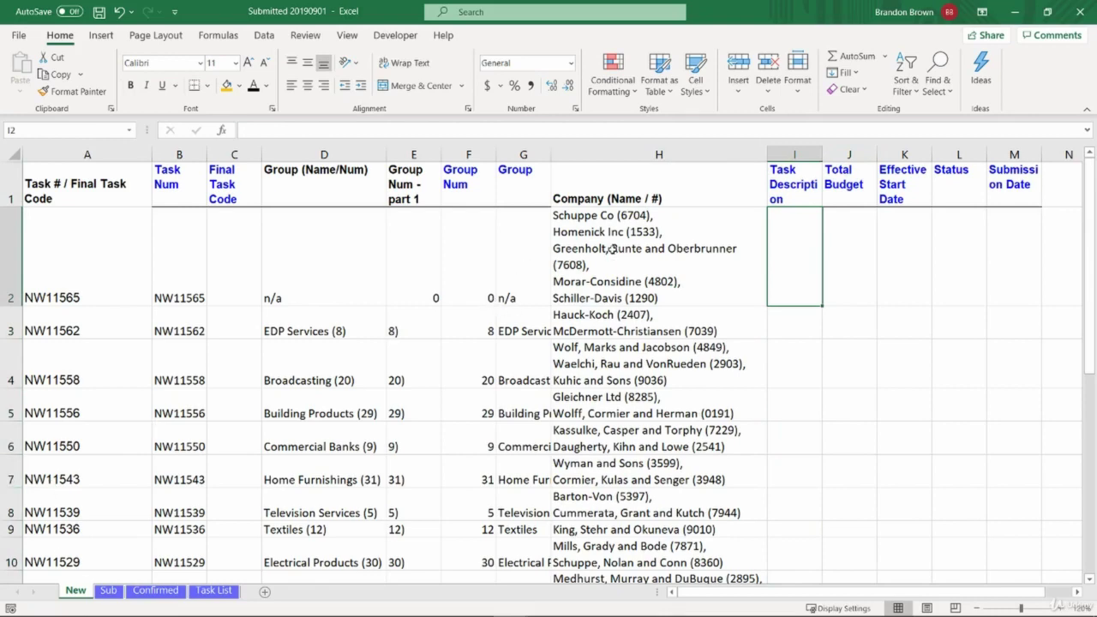
key("Left")
key("ctrl+c")
key("Right")
key("ctrl+v")
key("Escape")
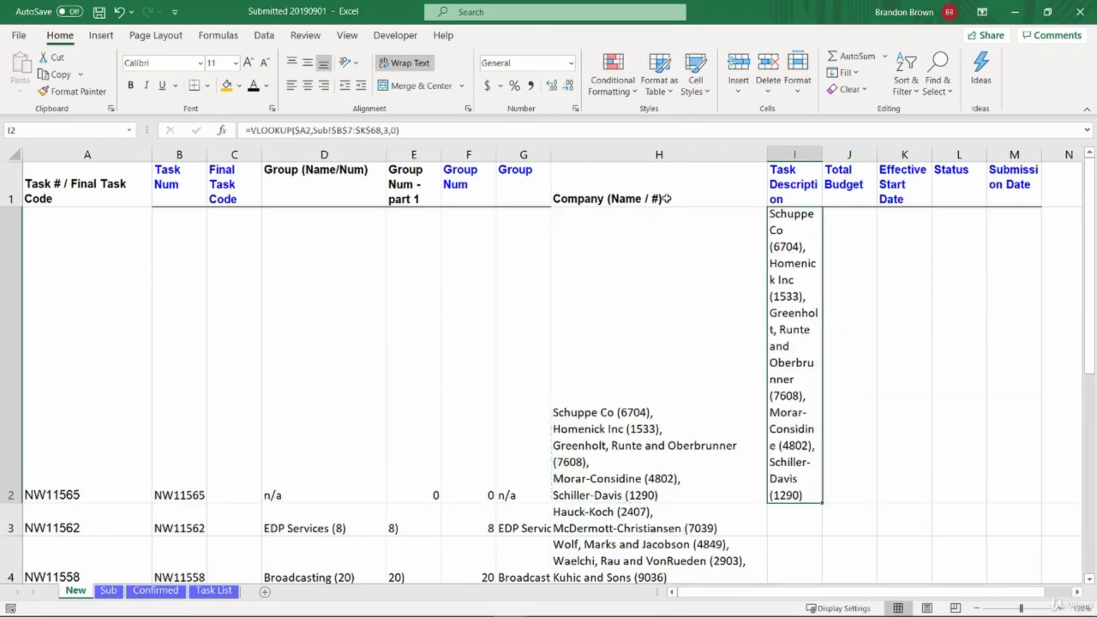
left_click(396, 64)
Step: Change the column index in I2 to 4 so it reads =VLOOKUP($A2,Sub!$B$7:$K$68,4,0)
key("F2")
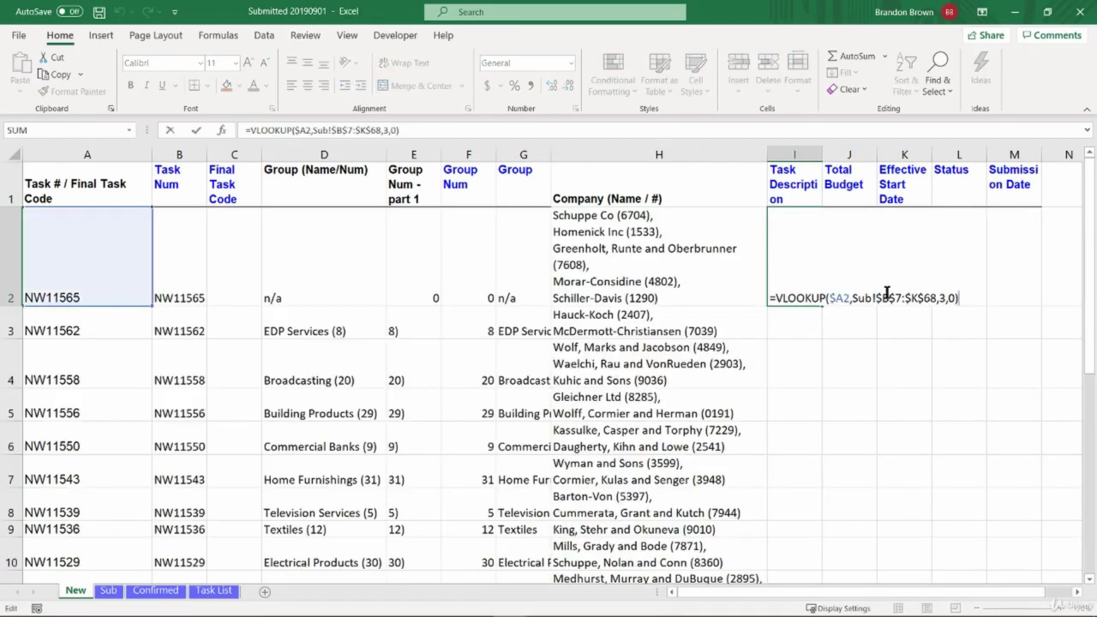
double_click(940, 298)
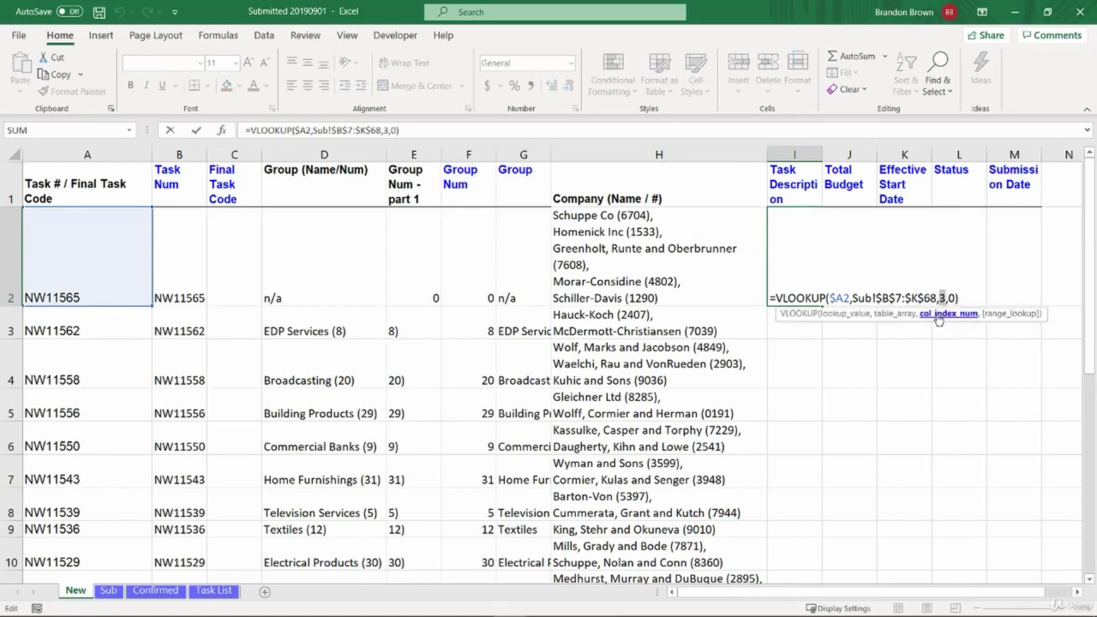
type("4")
key("Return")
Step: Set the column index in I2 to 6 and fill the Task Description lookup down to I15
key("Left")
key("ctrl+Down")
key("Right")
key("ctrl+shift+Up")
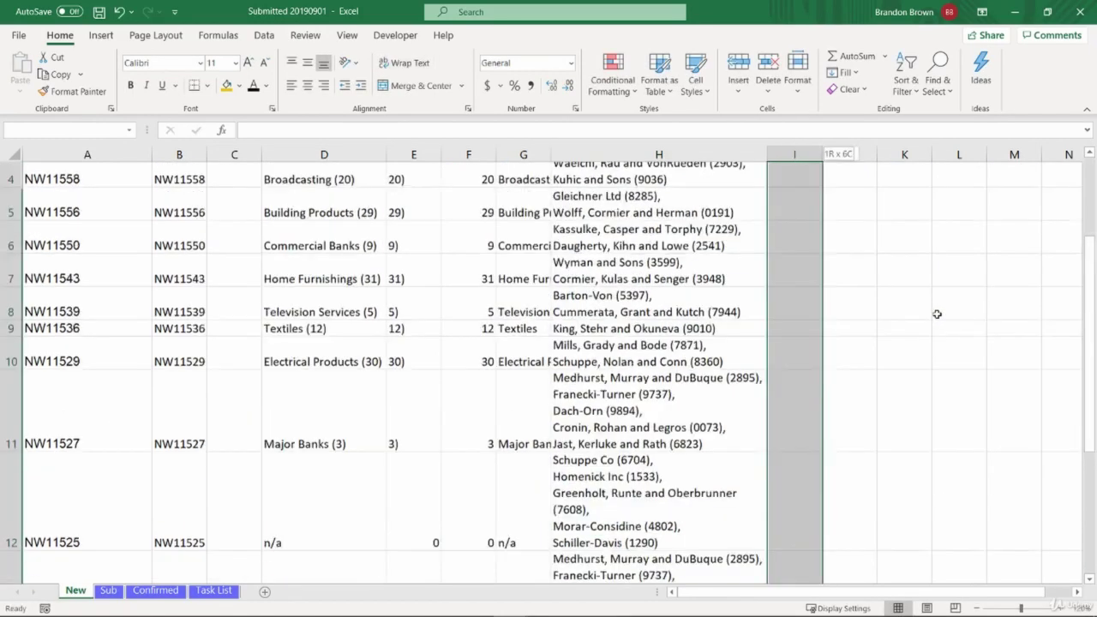
key("ctrl+d")
Step: Copy the lookup from I2 into J2 under Total Budget and set its column index to 7
key("ctrl+Up")
key("Down")
key("ctrl+c")
key("Right")
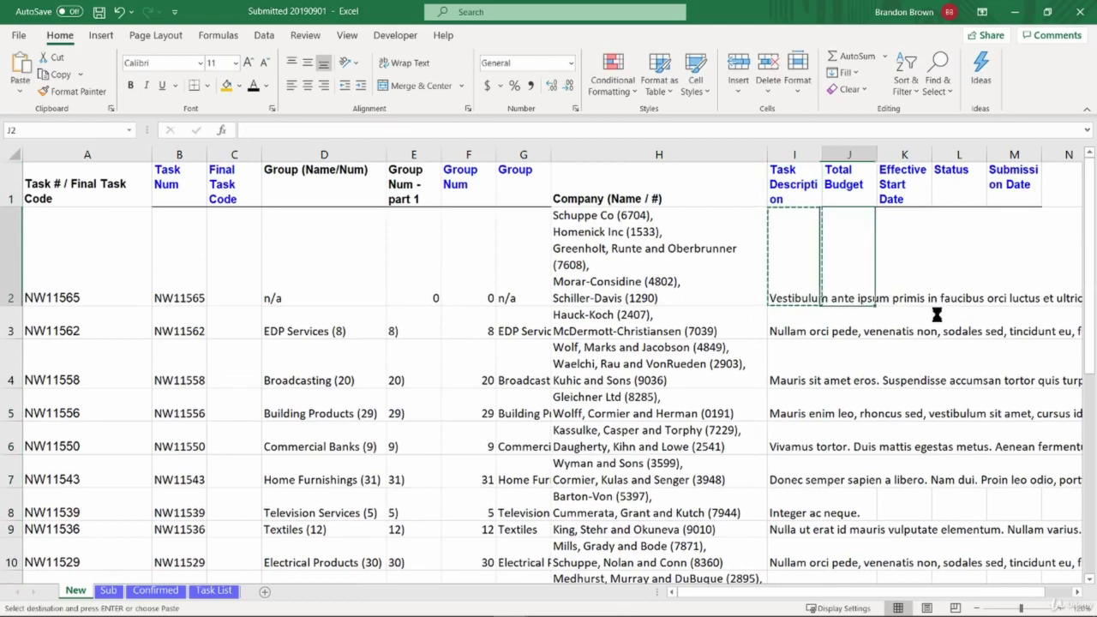
key("ctrl+v")
key("Escape")
key("F2")
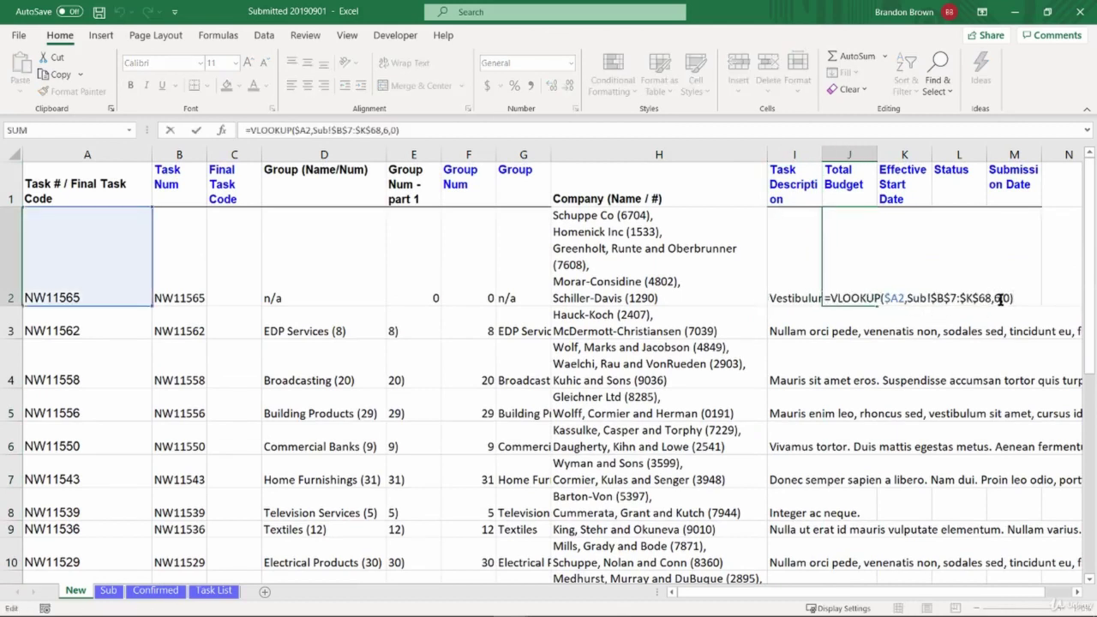
double_click(994, 298)
key("Return")
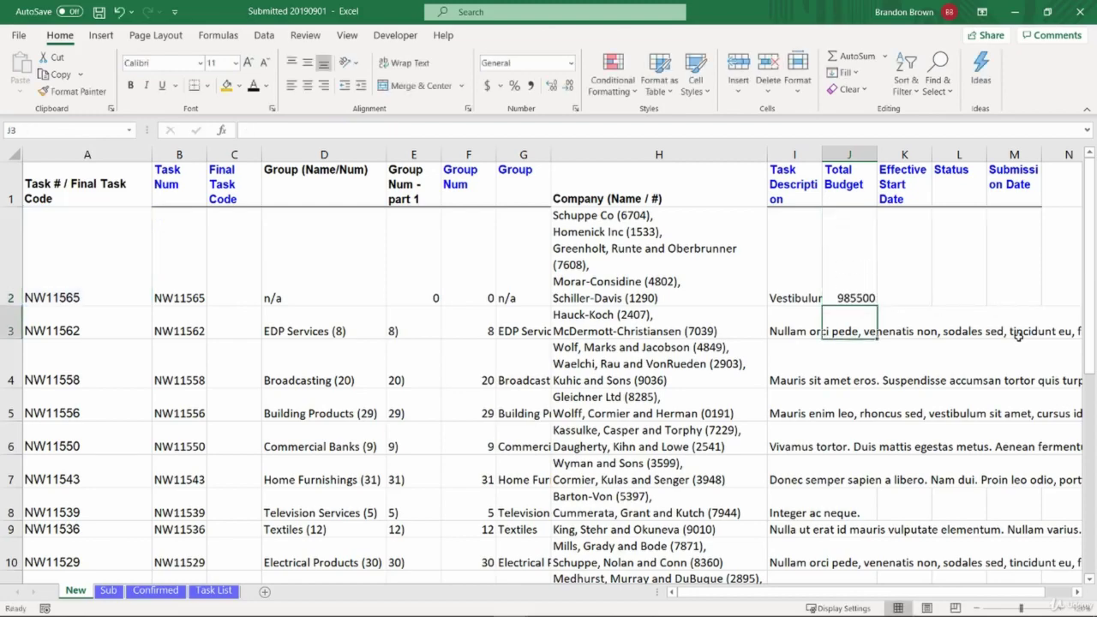
Step: Fill the Total Budget lookup from J2 down to J15
key("Left")
key("ctrl+Down")
key("Right")
key("ctrl+shift+Up")
key("ctrl+d")
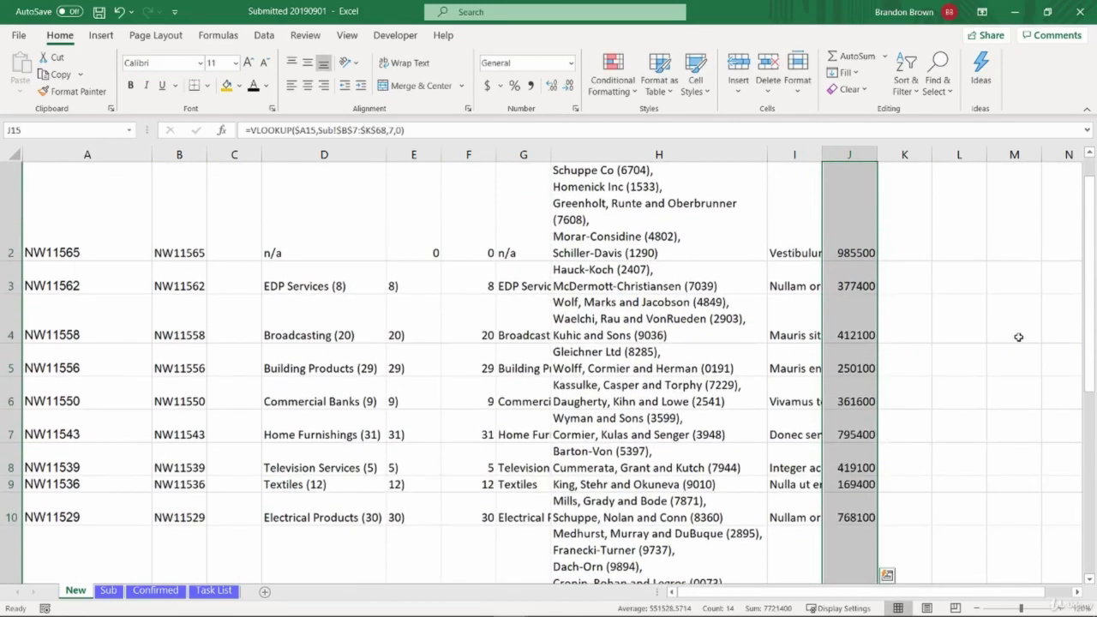
Step: Format the Total Budget values in J2:J15 in comma style with no decimals and autofit the column width
key("ctrl+Up")
scroll(1019, 337, "down", 3)
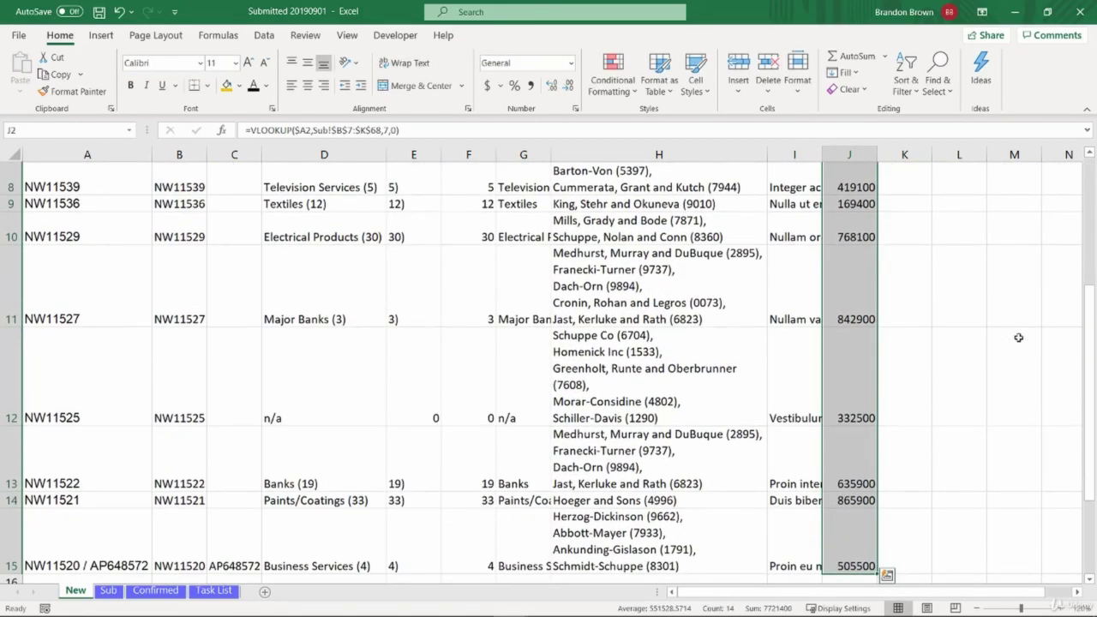
left_click(530, 85)
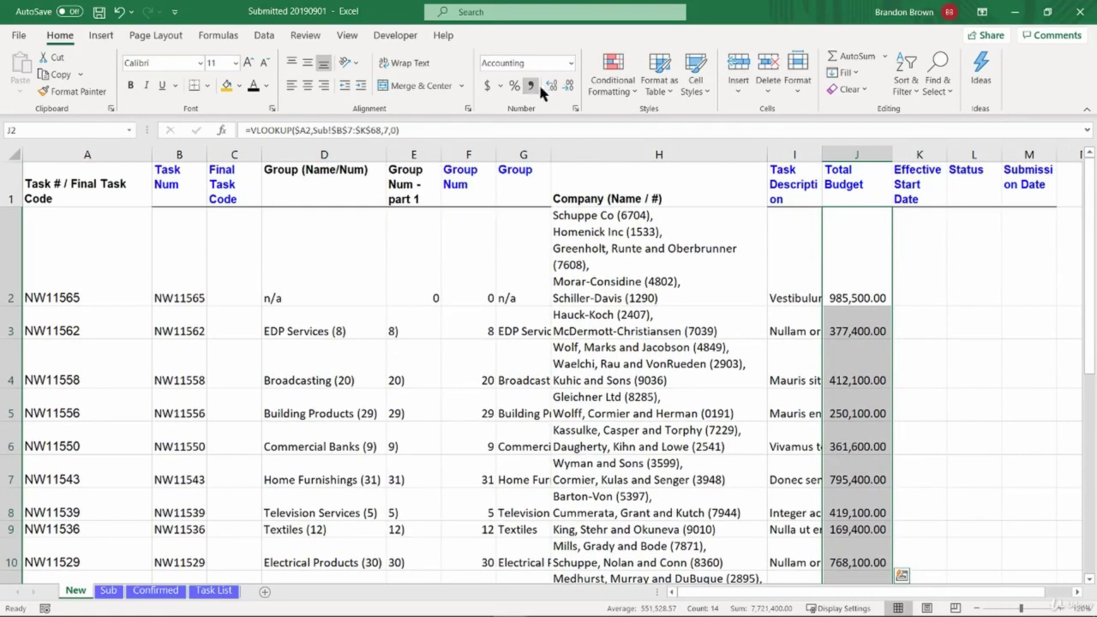
left_click(568, 89)
left_click(568, 89)
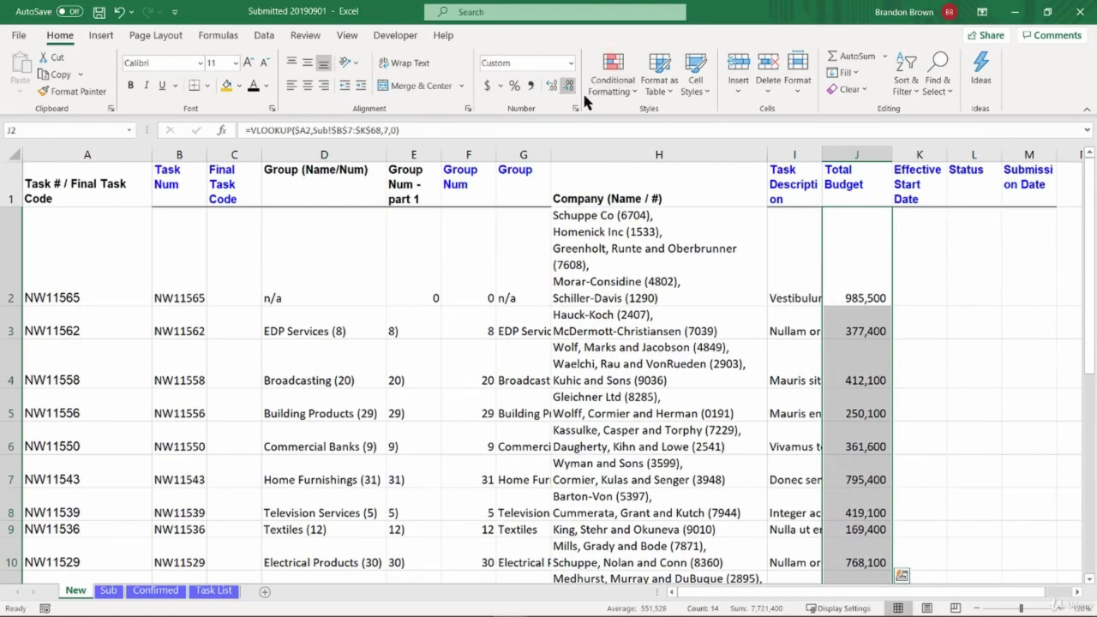
left_click(852, 189)
double_click(891, 155)
left_click(858, 255)
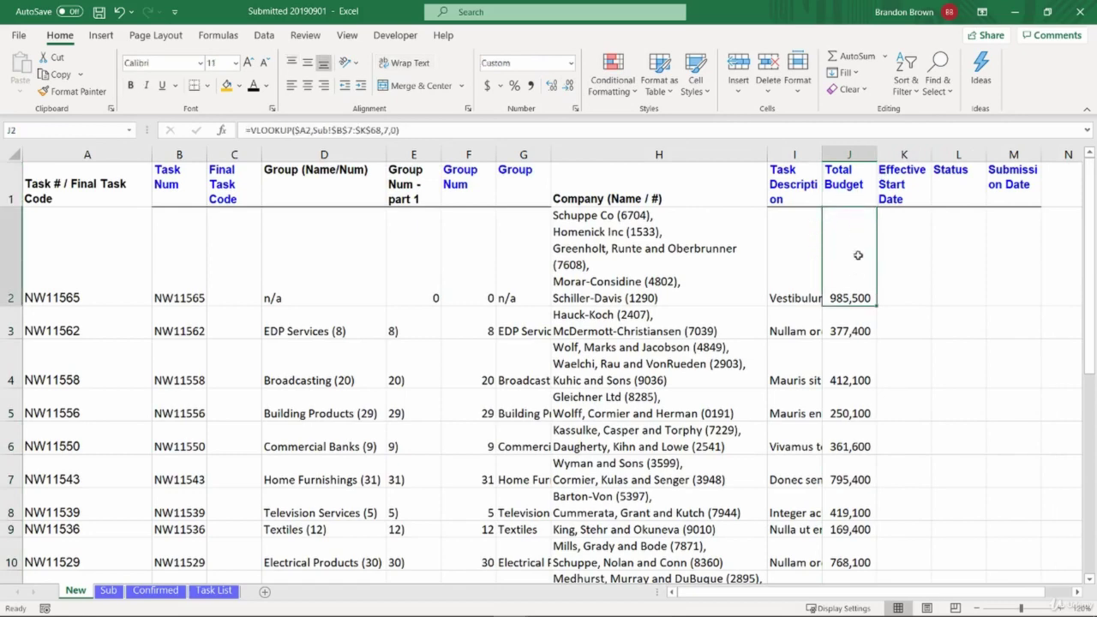
Step: Check the Effective Date column on Sub and copy the Task Description lookup from I2 into K2 under Effective Start Date
left_click(904, 184)
key("Down")
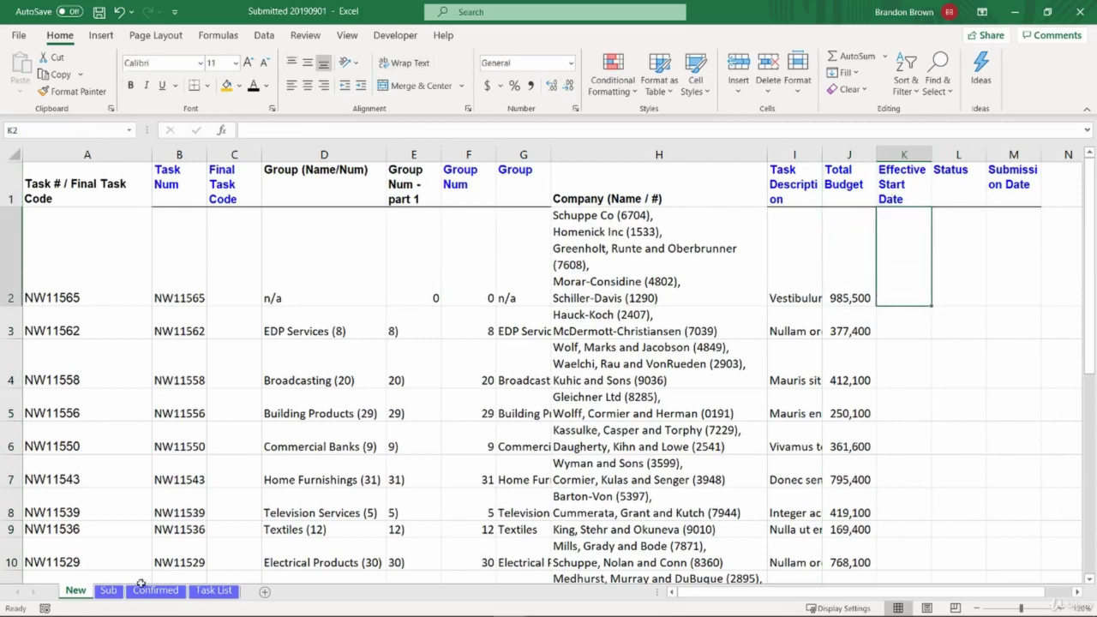
left_click(108, 590)
left_click(672, 201)
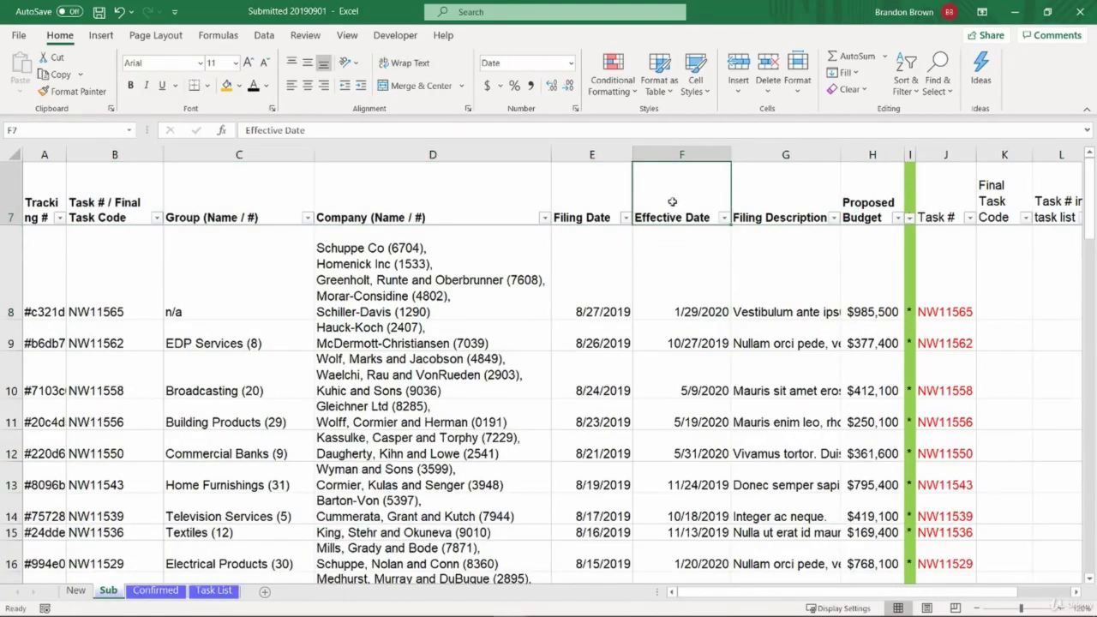
left_click(674, 275)
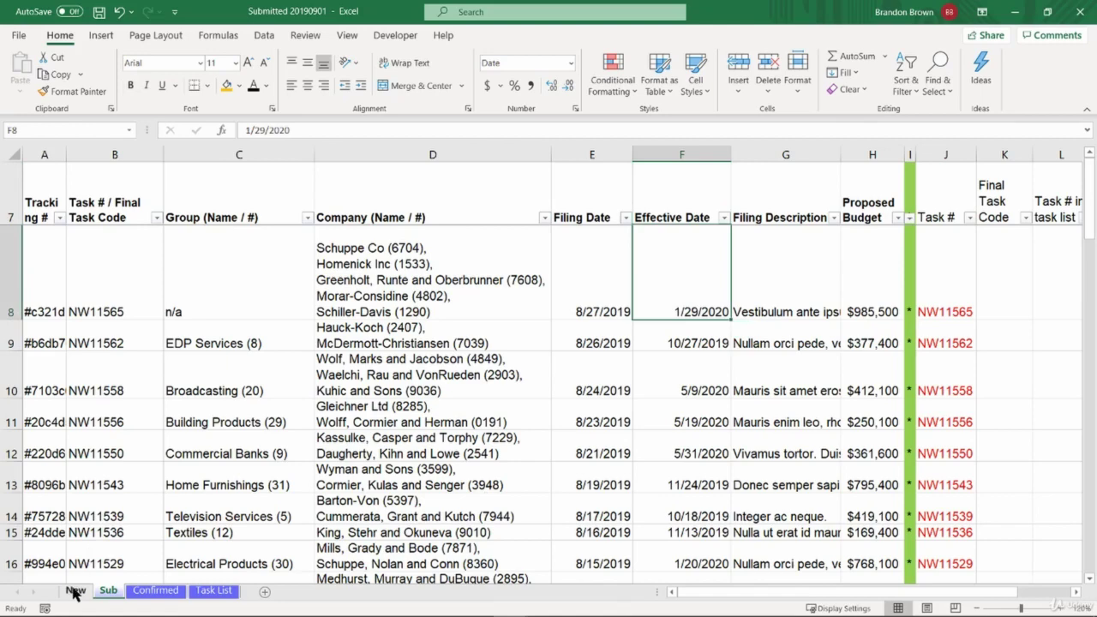
left_click(75, 590)
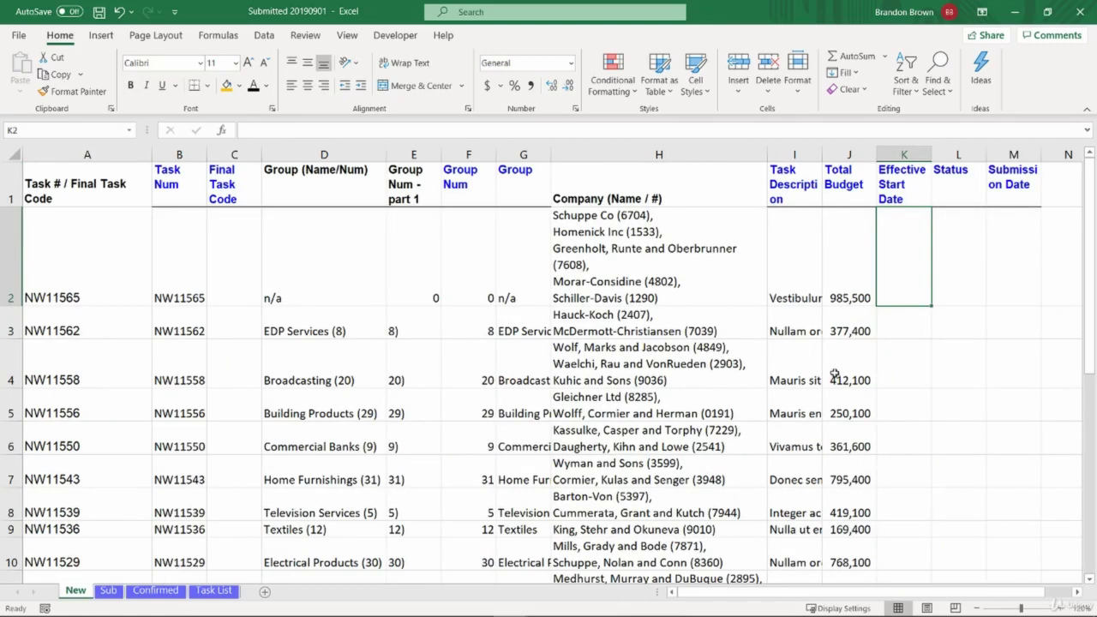
left_click(846, 282)
left_click(816, 297)
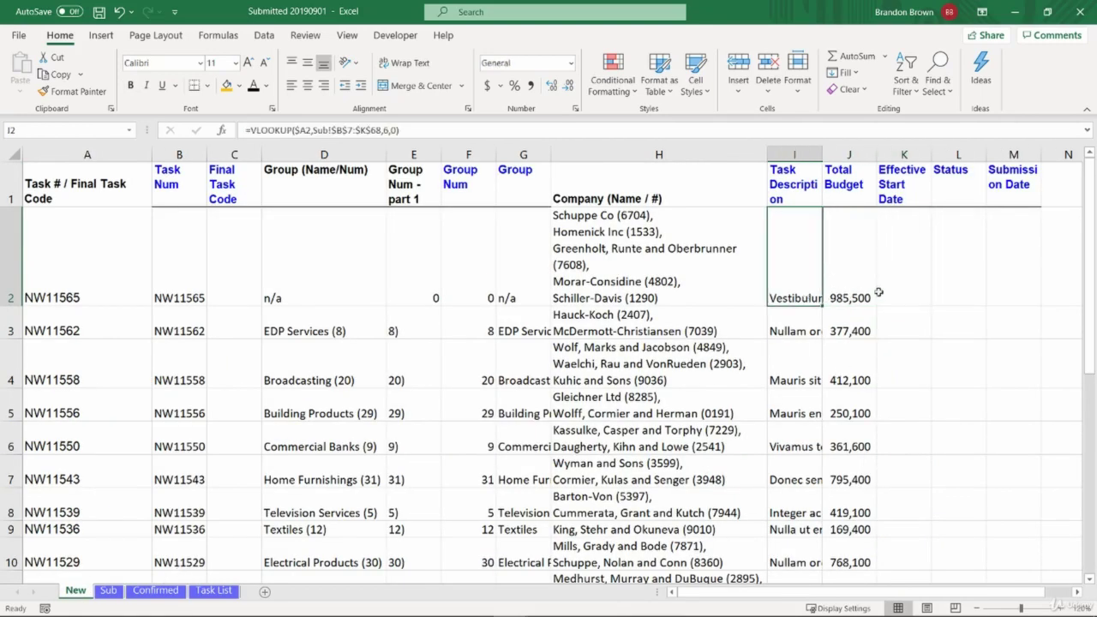
key("ctrl+c")
left_click(903, 289)
key("ctrl+v")
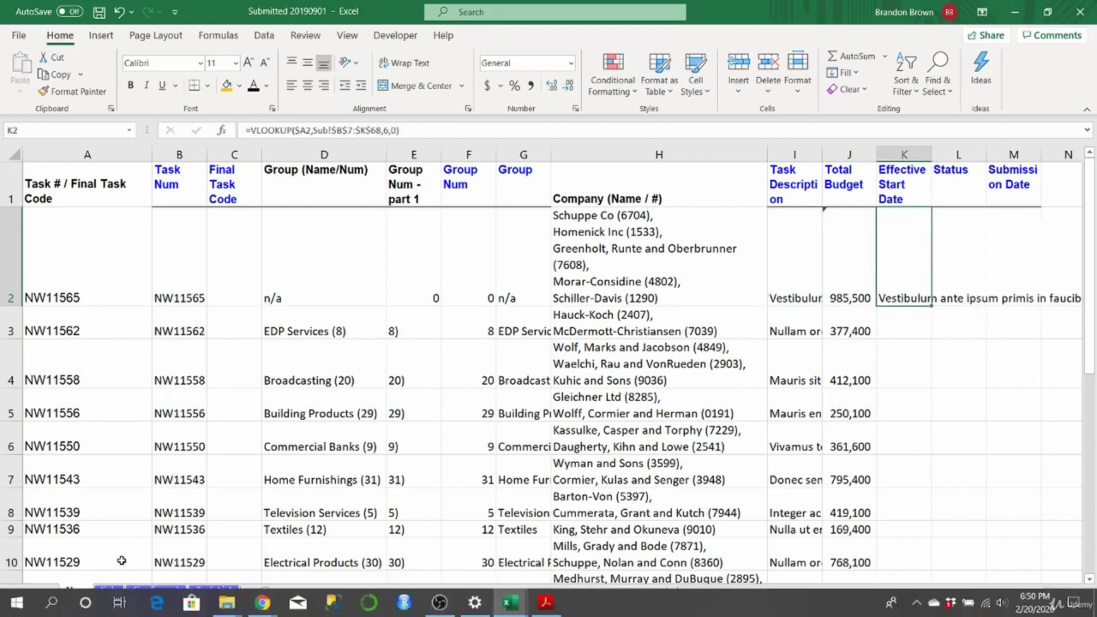
Step: Count the Sub columns from Task # / Final Task Code to Effective Date and set K2's column index to 5
left_click(108, 591)
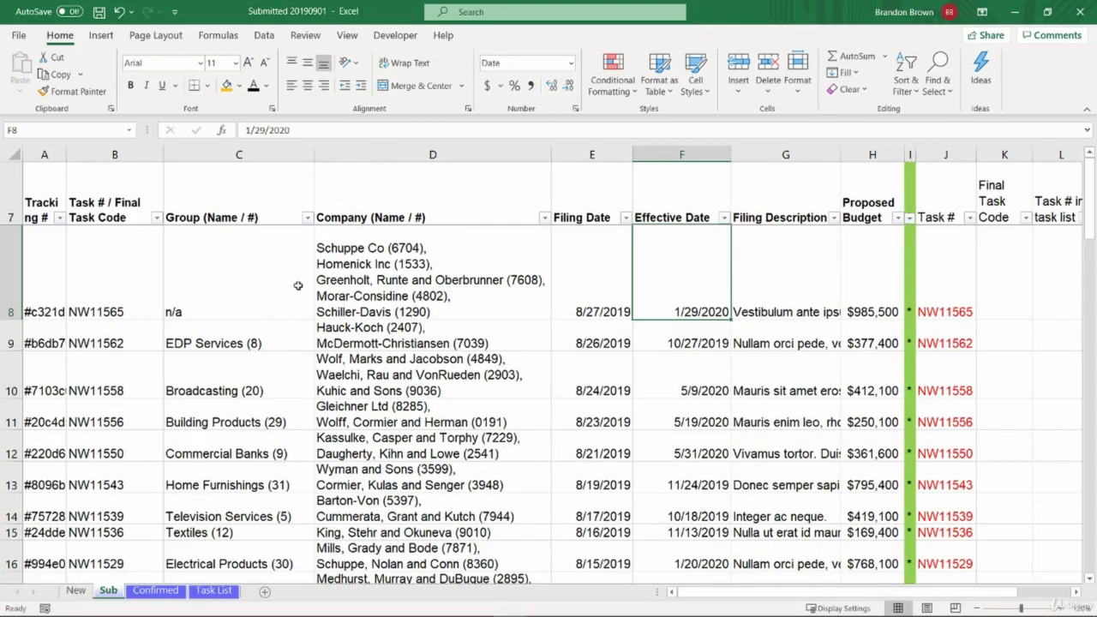
left_click(659, 195)
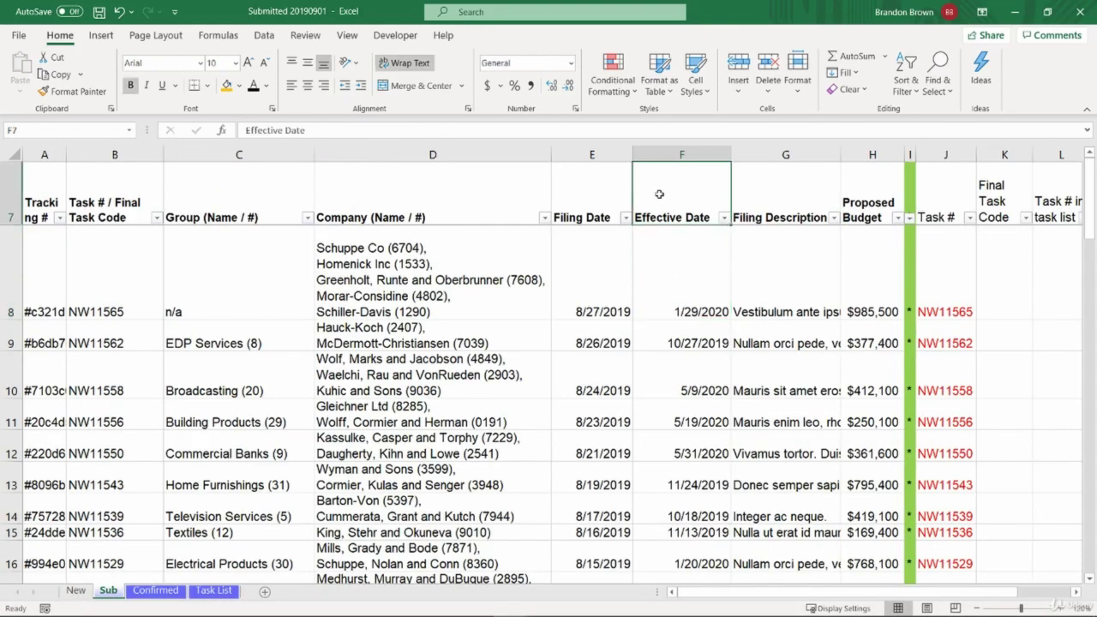
left_click(122, 199, "shift")
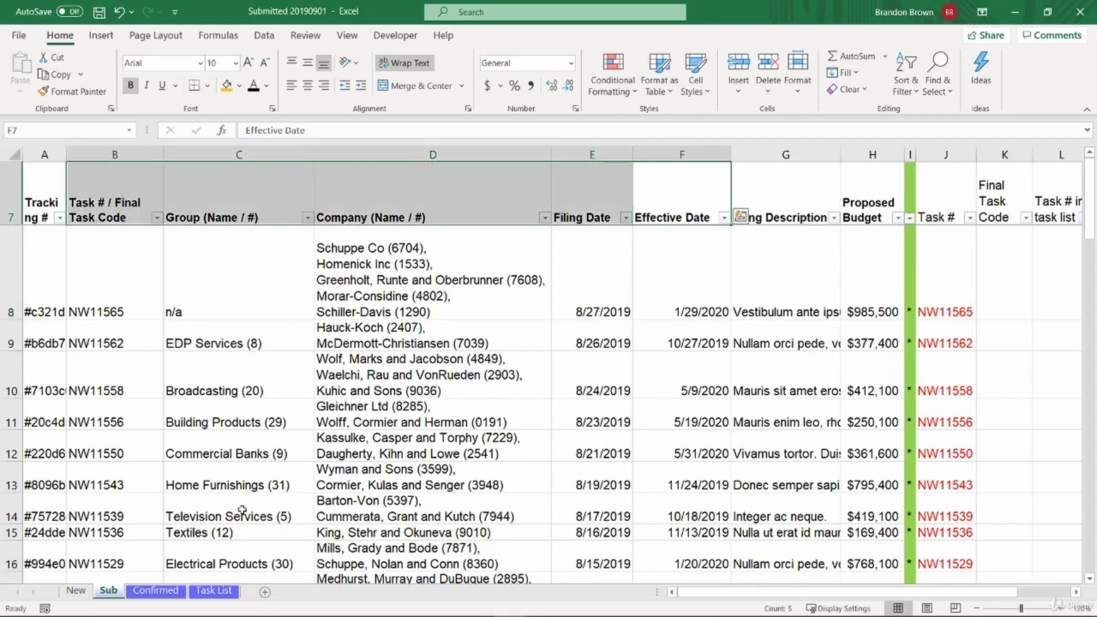
left_click(76, 591)
double_click(927, 287)
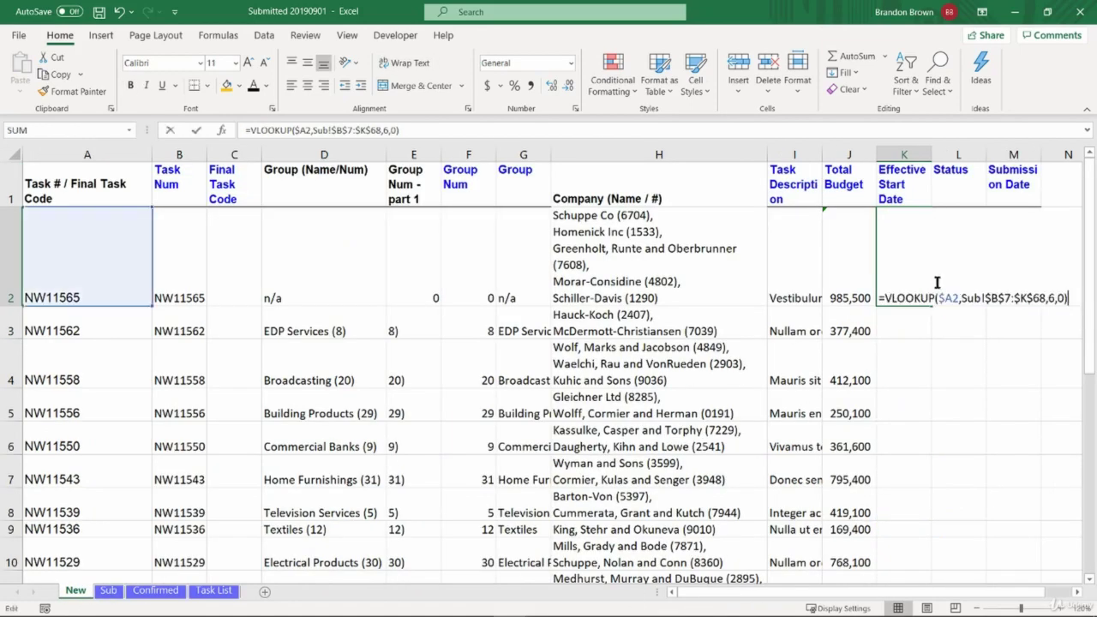
double_click(1052, 297)
key("shift+Left")
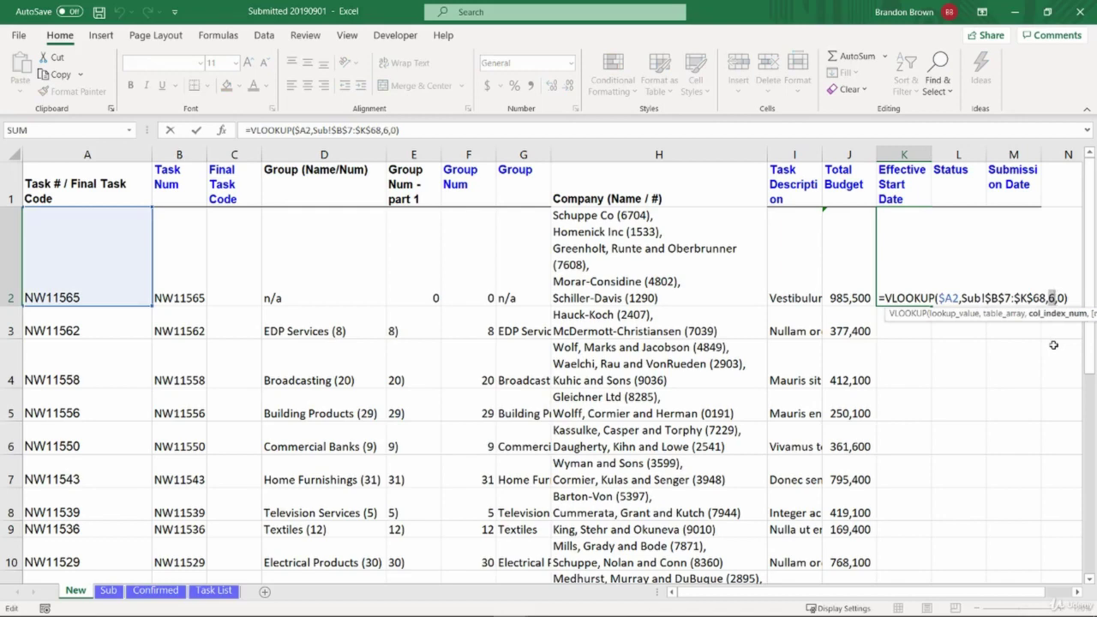
type("5")
key("Return")
Step: Fill the Effective Start Date lookup from K2 down to K15
key("Left")
key("ctrl+Down")
key("ctrl+Right")
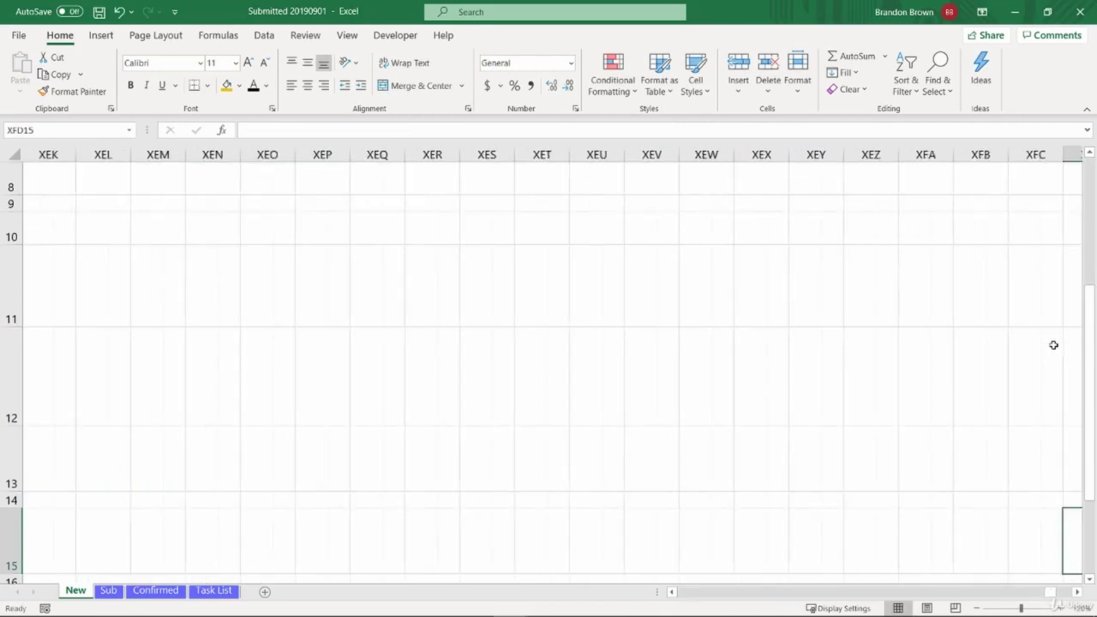
key("ctrl+Left")
key("Right")
key("ctrl+shift+Up")
key("ctrl+d")
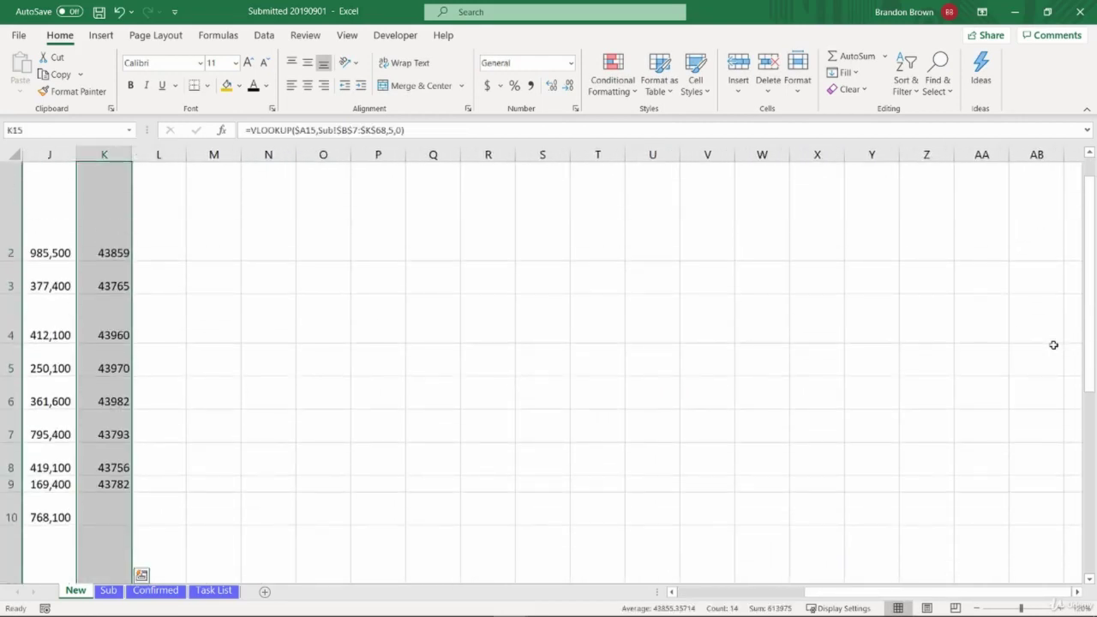
key("ctrl+Up")
key("ctrl+Left")
key("ctrl+Right")
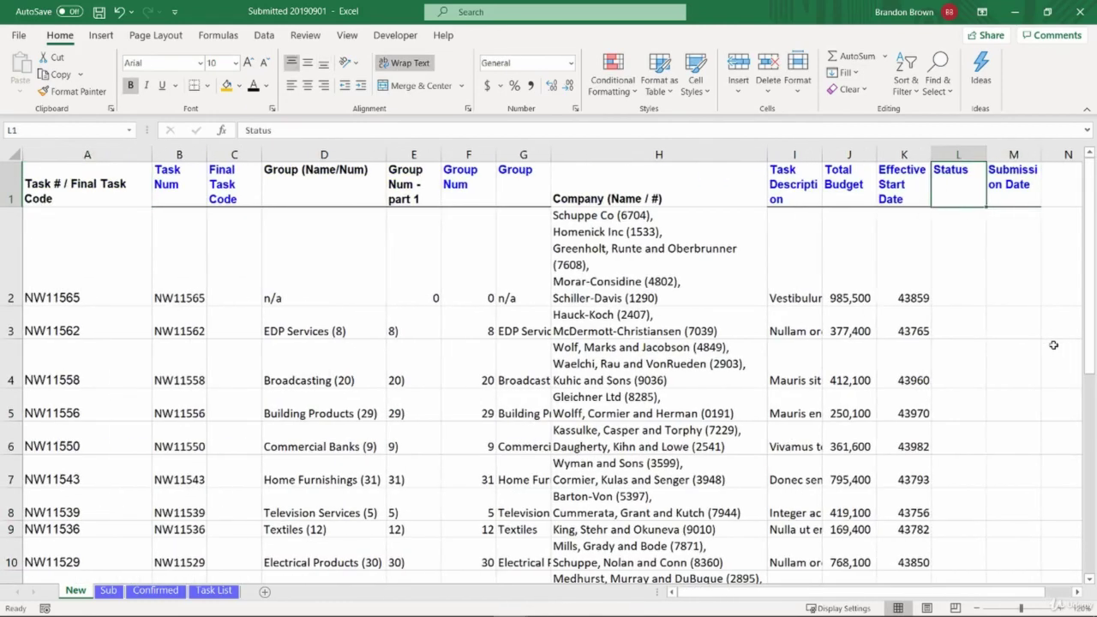
Step: Format the Effective Start Date values in K2:K15 as Short Date
left_click(902, 212)
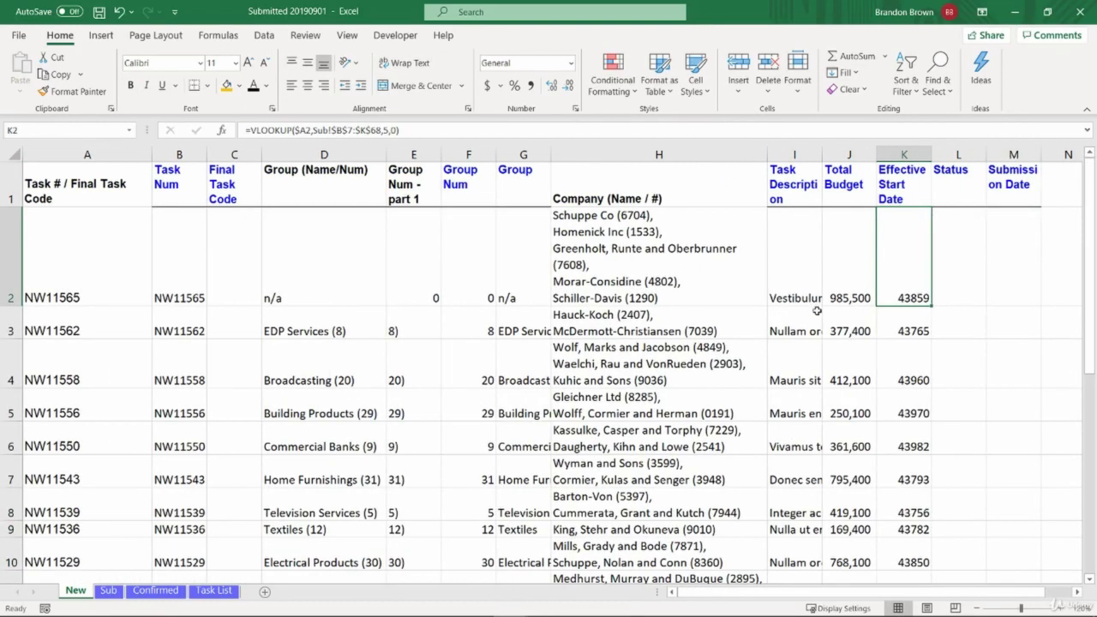
key("ctrl+shift+Down")
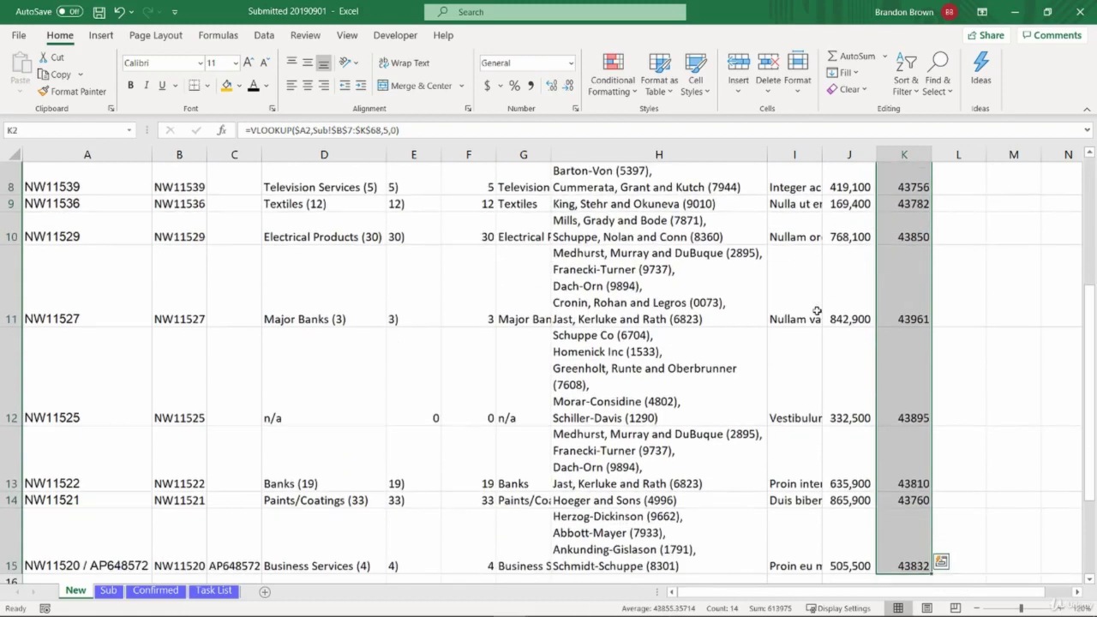
left_click(571, 63)
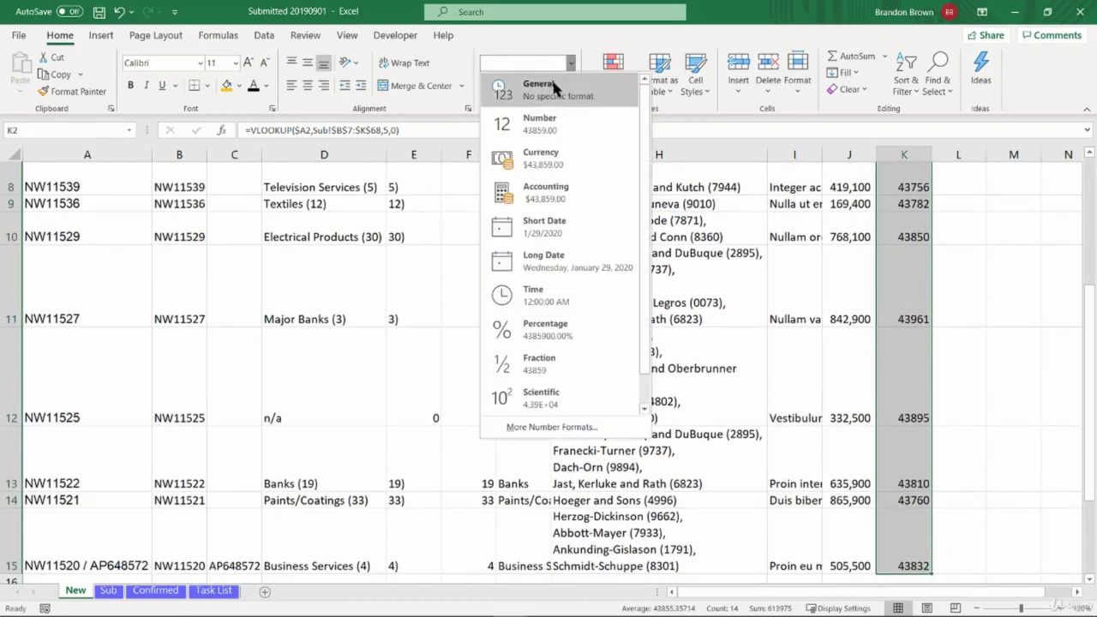
left_click(545, 226)
key("ctrl+Up")
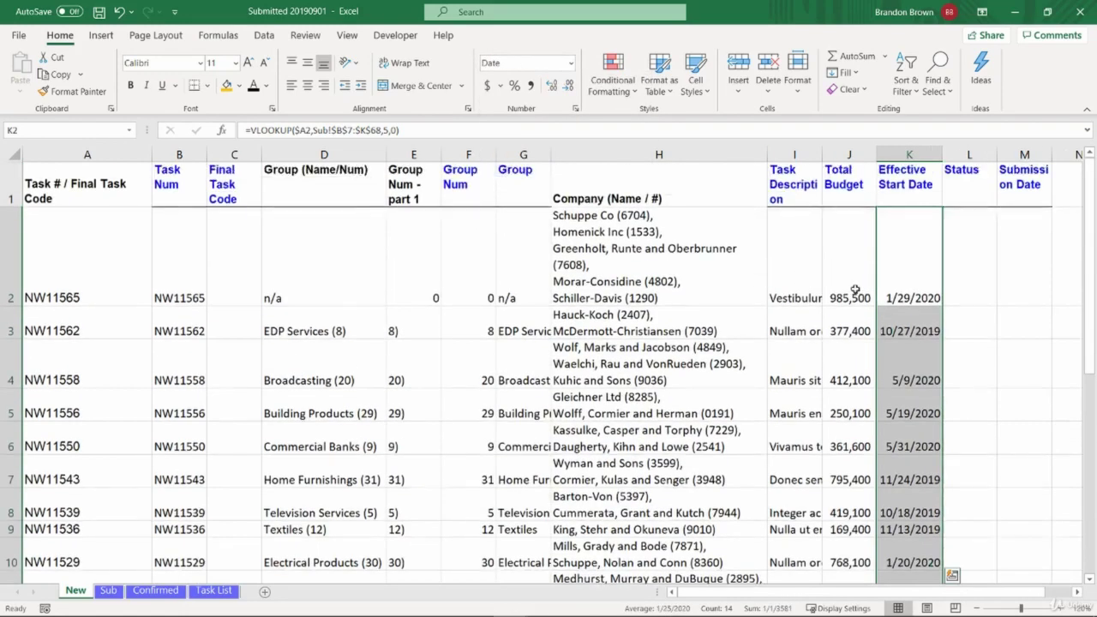
Step: Examine the Status column on Confirmed and the task numbers and final task codes on New down to row 15
key("Down")
key("Right")
key("Left")
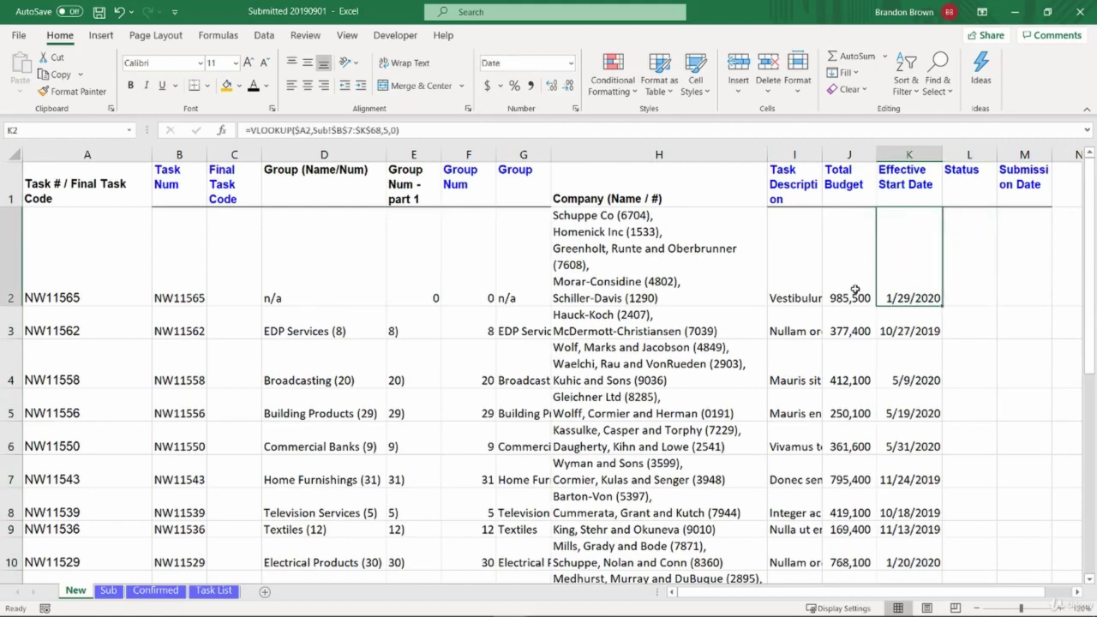
key("Right")
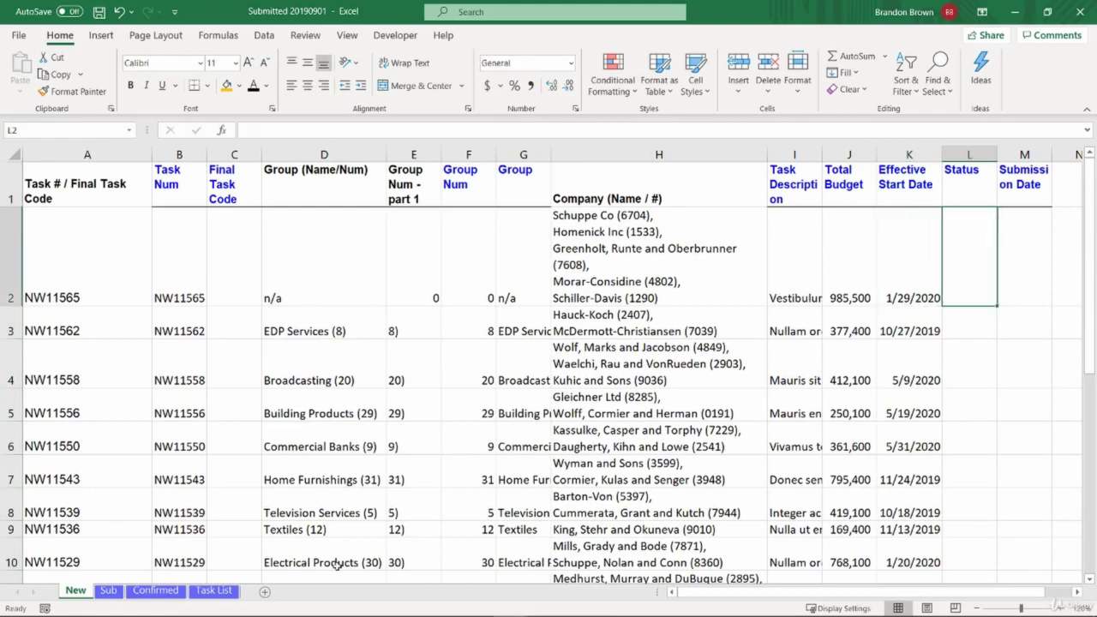
left_click(178, 590)
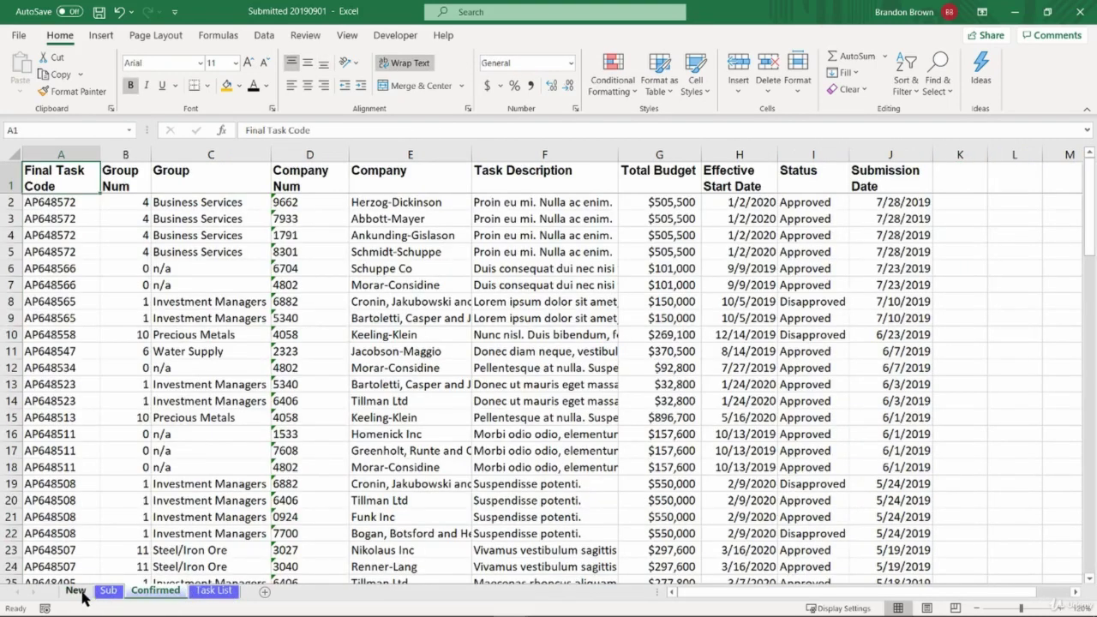
left_click(84, 593)
left_click_drag(91, 300, 89, 530)
left_click(89, 529)
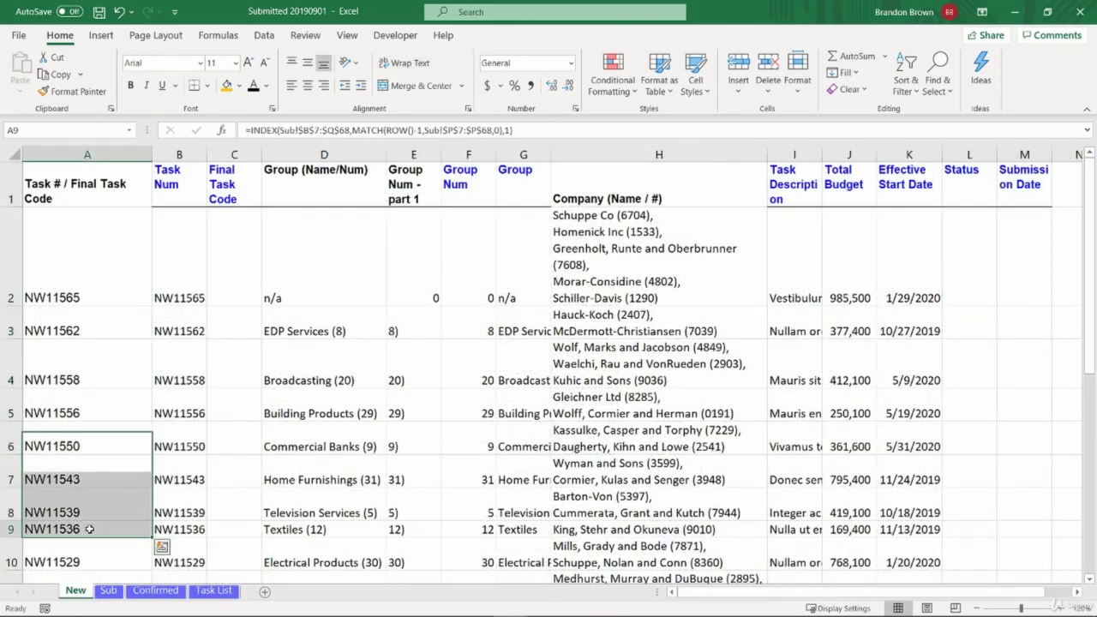
left_click(89, 529)
scroll(96, 334, "down", 7)
scroll(98, 339, "up", 3)
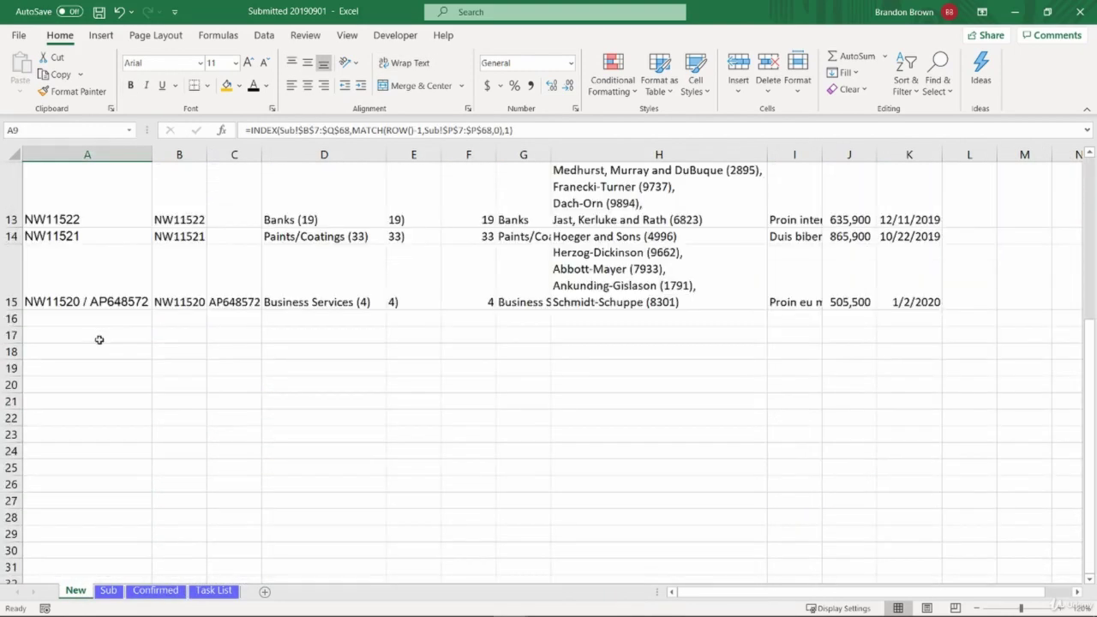
left_click(113, 306)
left_click(246, 283)
left_click_drag(185, 302, 110, 299)
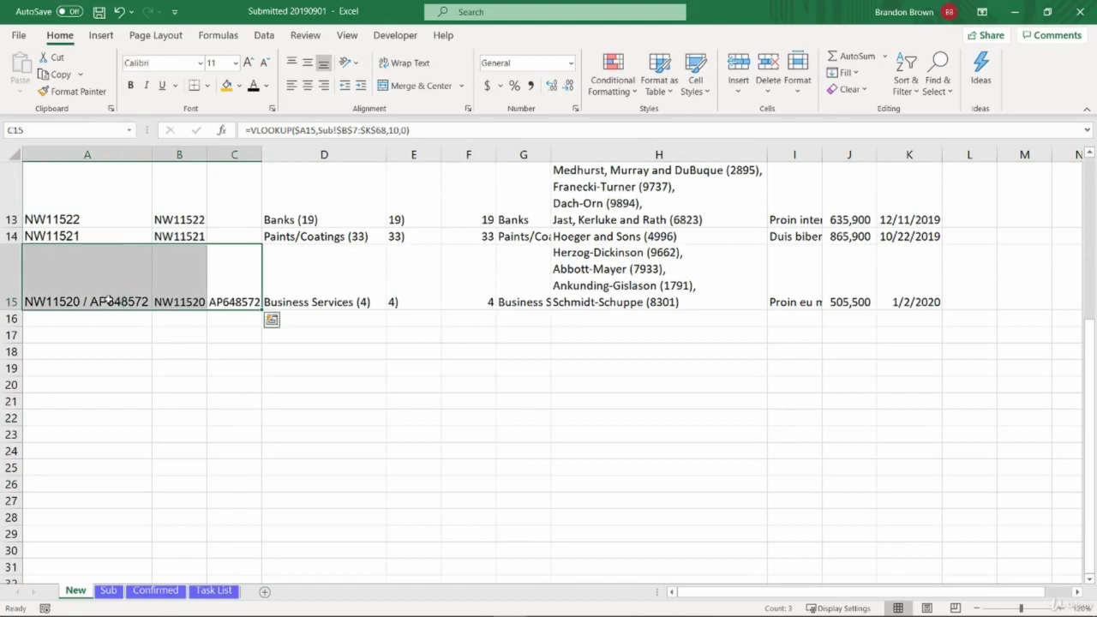
left_click(110, 299)
scroll(188, 310, "up", 4)
Step: Enter 9/1/2019 as the Submission Date for the first task in M2
left_click(1019, 254)
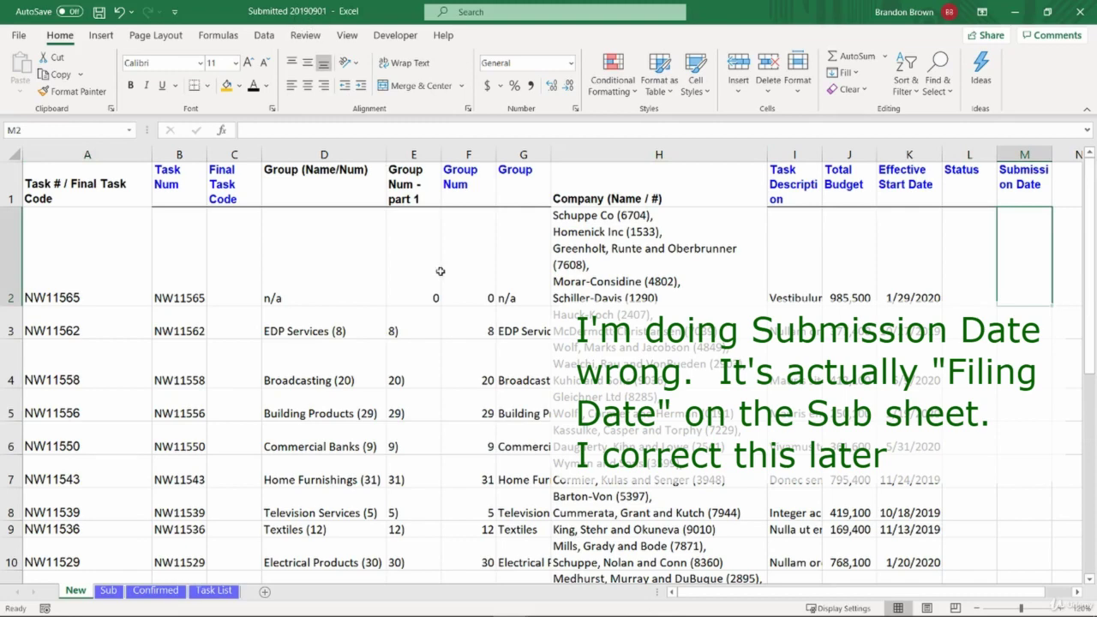
type("9/1")
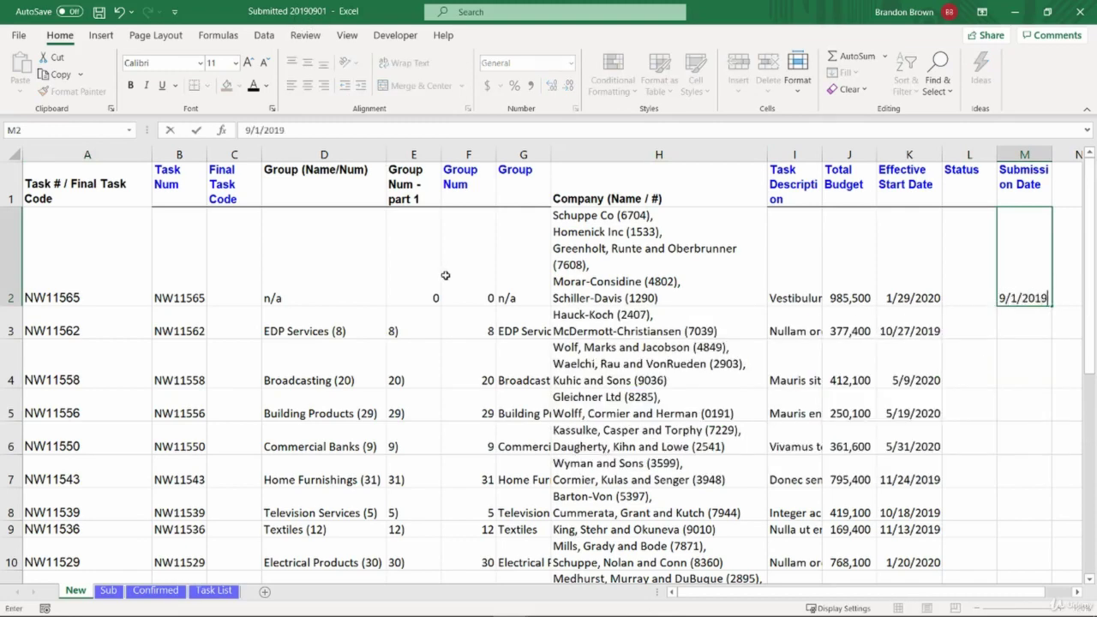
type("/2019")
key("Return")
Step: Fill the Submission Date from M2 down through M15
key("Left")
key("Left")
key("ctrl+Down")
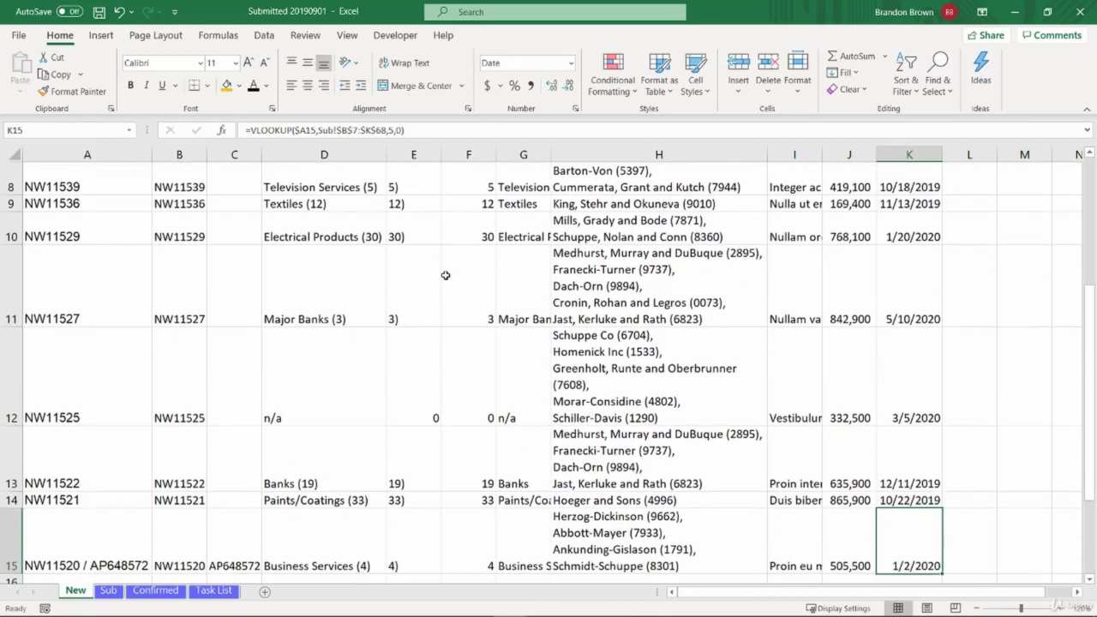
key("Right")
key("Right")
key("ctrl+shift+Up")
key("ctrl+d")
key("ctrl+Up")
key("ctrl+Home")
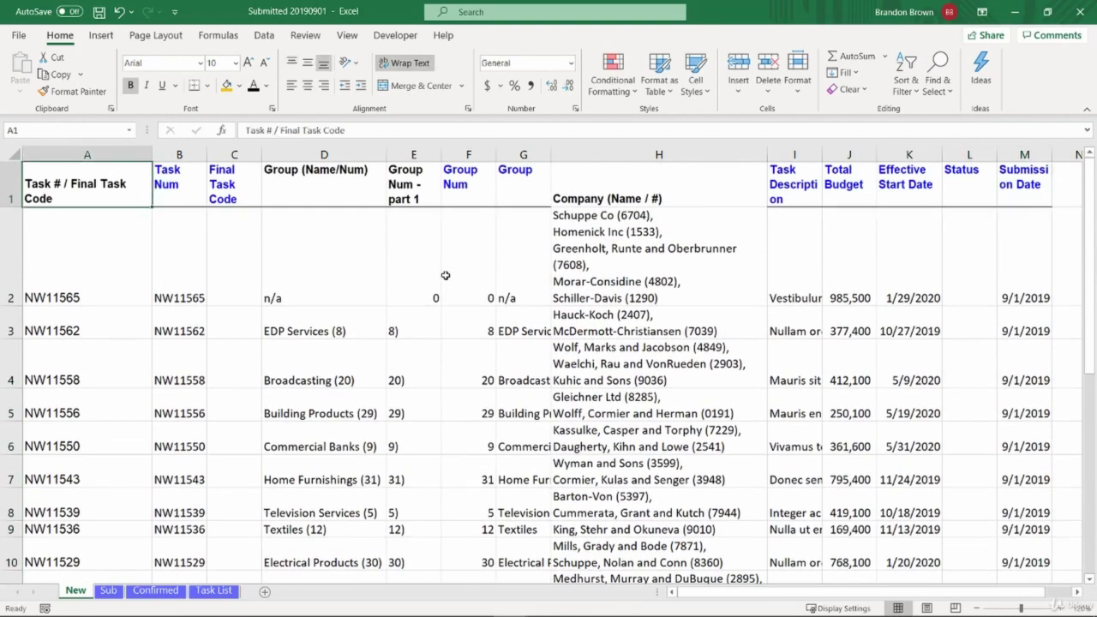
Step: Freeze the header row of the New sheet
key("Down")
key("Down")
key("alt+w")
key("ctrl+Home")
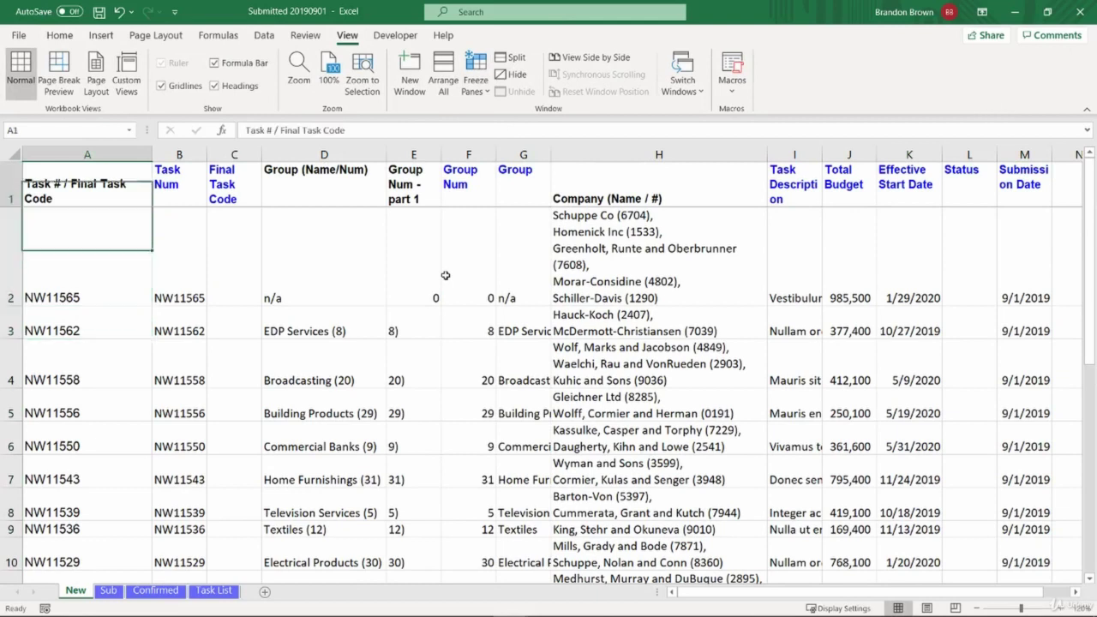
key("ctrl+Right")
key("shift+Down")
key("shift+Up")
key("ctrl+Left")
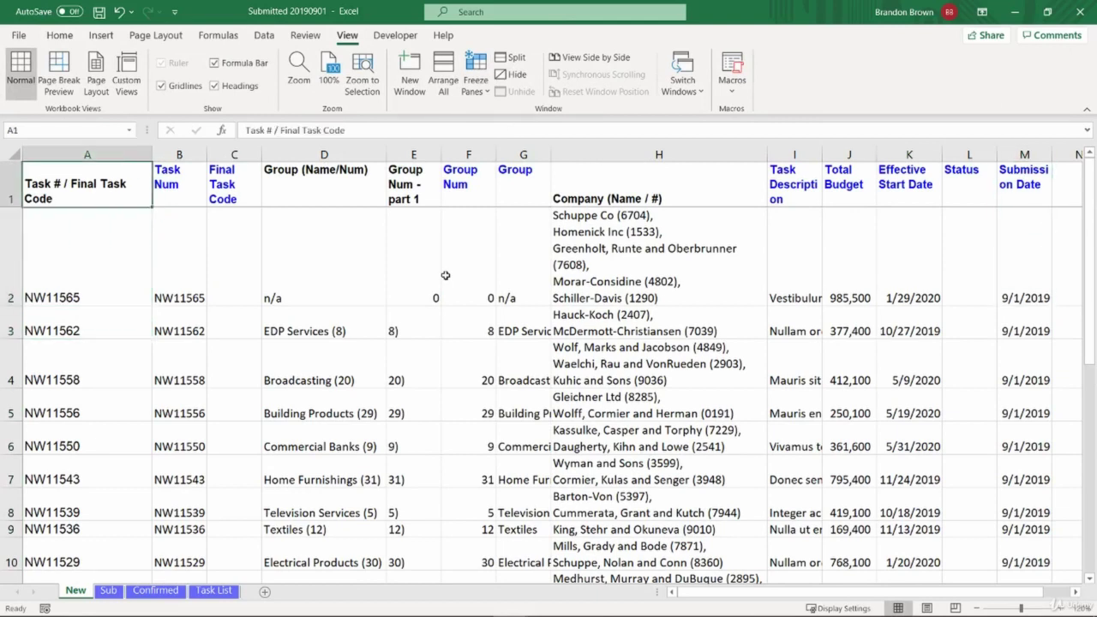
key("Right")
key("Down")
key("Left")
key("Up")
key("Right")
key("Down")
key("Left")
key("Up")
Step: Enter the Status formula =IF(C2="","Pending",0) in L2, testing whether the Final Task Code is blank
key("ctrl+Right")
key("Down")
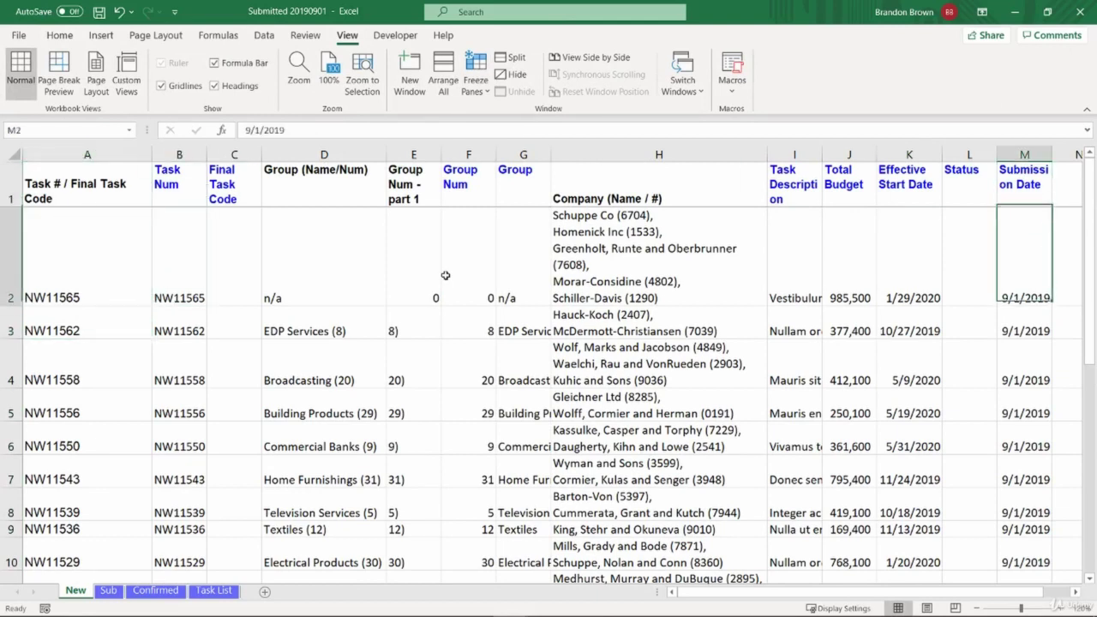
key("Left")
type("=IF(")
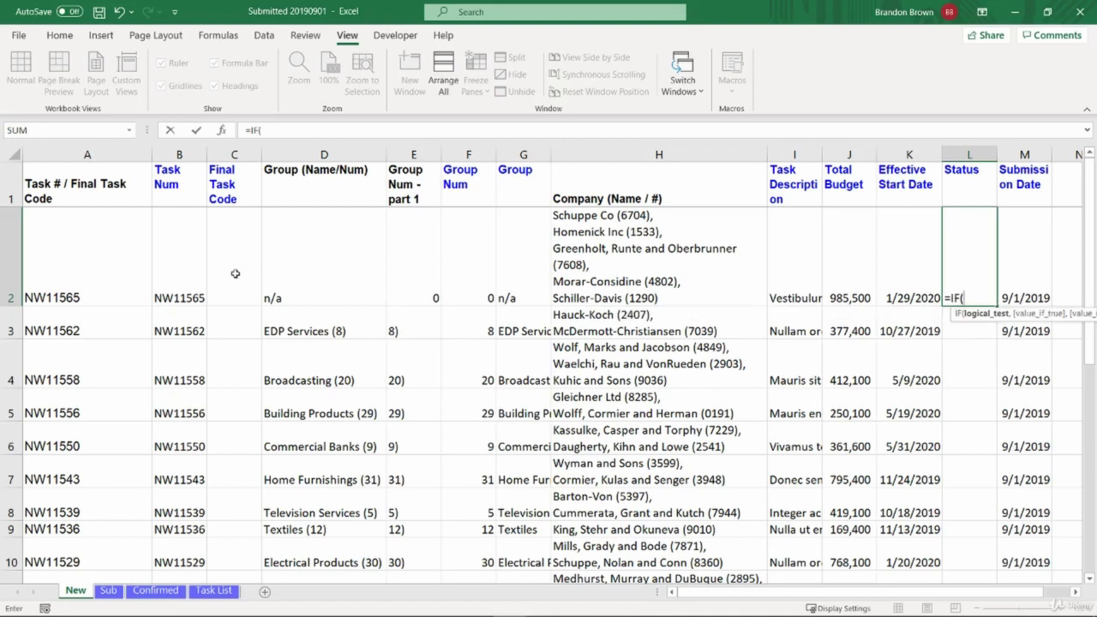
left_click(241, 293)
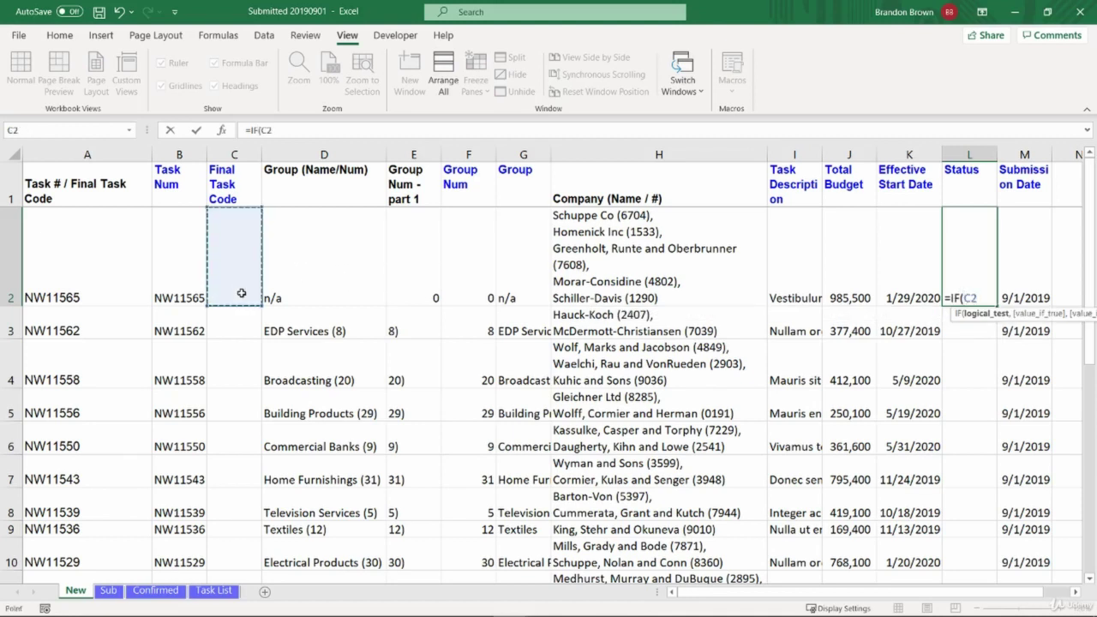
type("=\"\"")
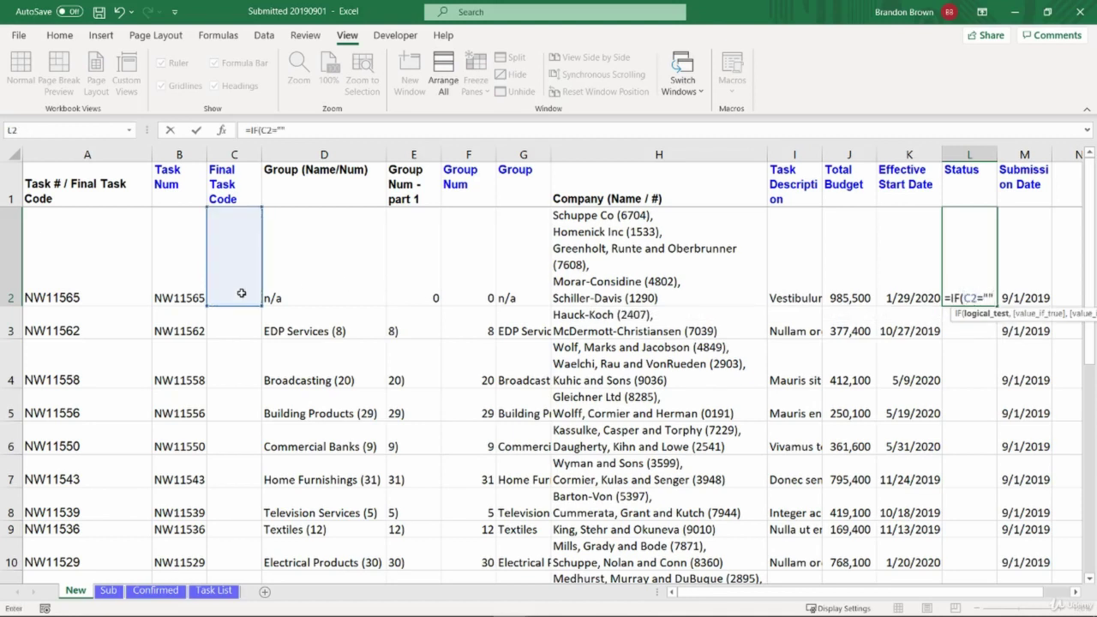
type(",Pending")
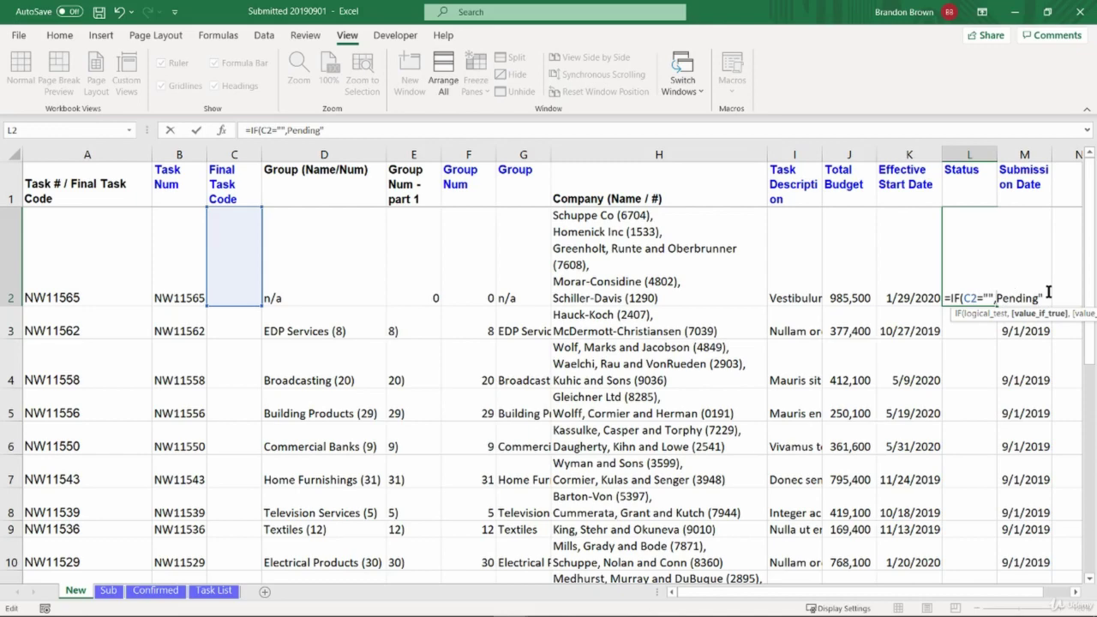
type("\"")
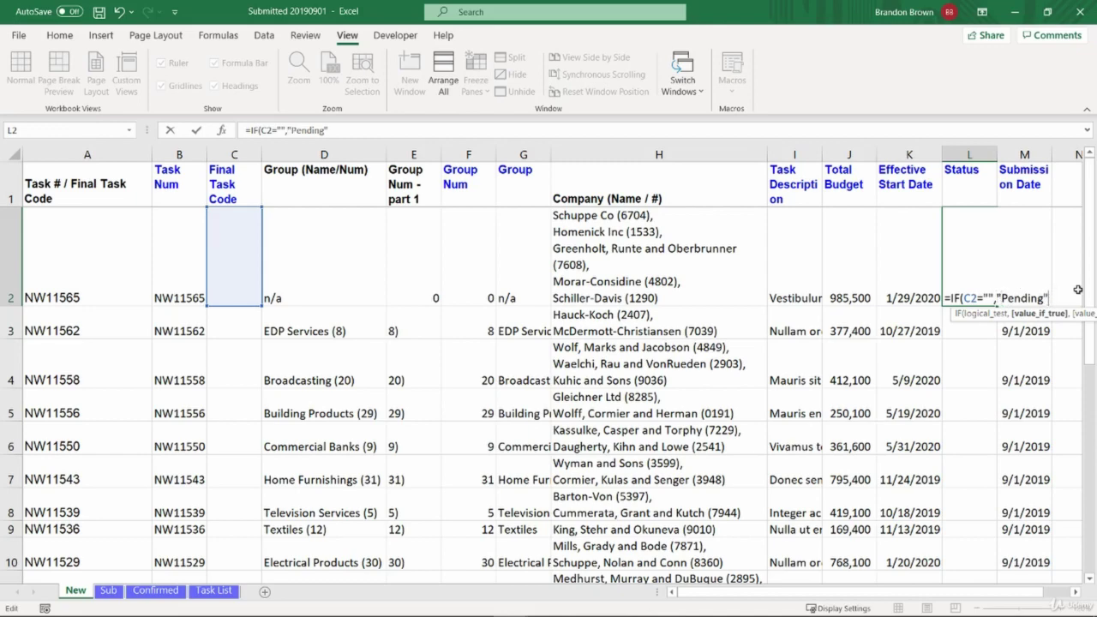
type(",0")
key("Return")
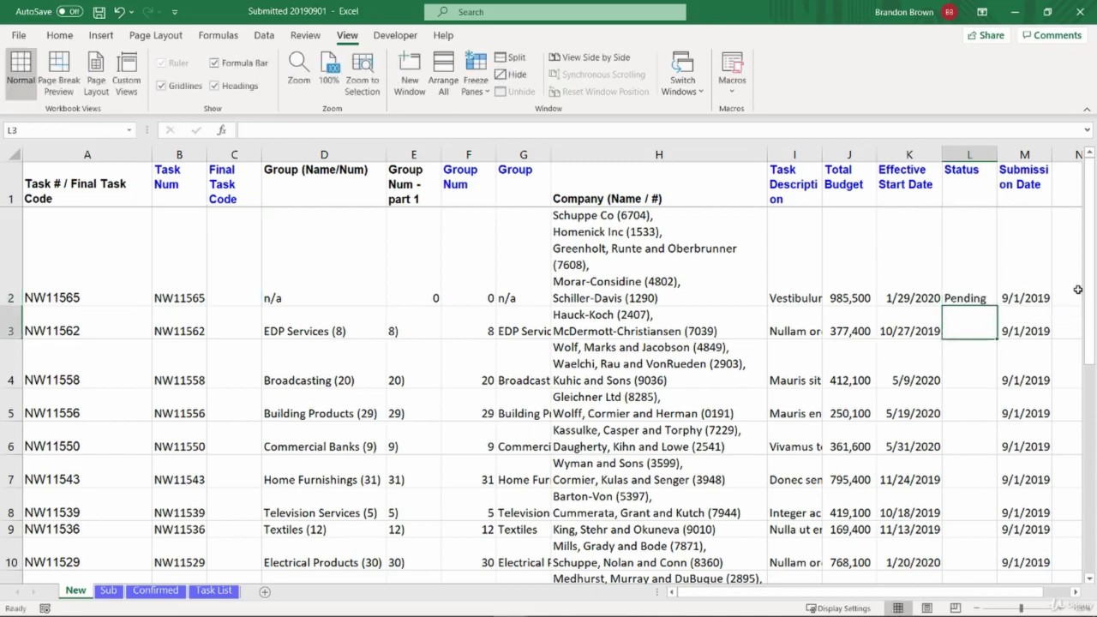
Step: Fill the Status formula down L2:L15 and check row 15 against its Final Task Code
key("Left")
key("ctrl+Down")
key("Right")
key("ctrl+shift+Up")
key("ctrl+d")
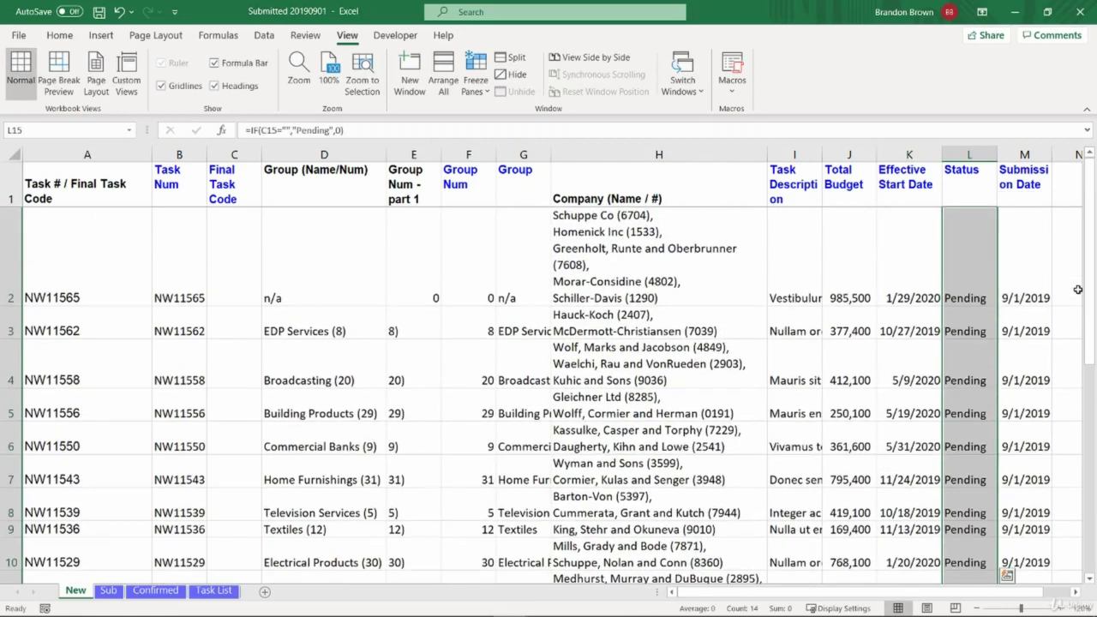
key("ctrl+Down")
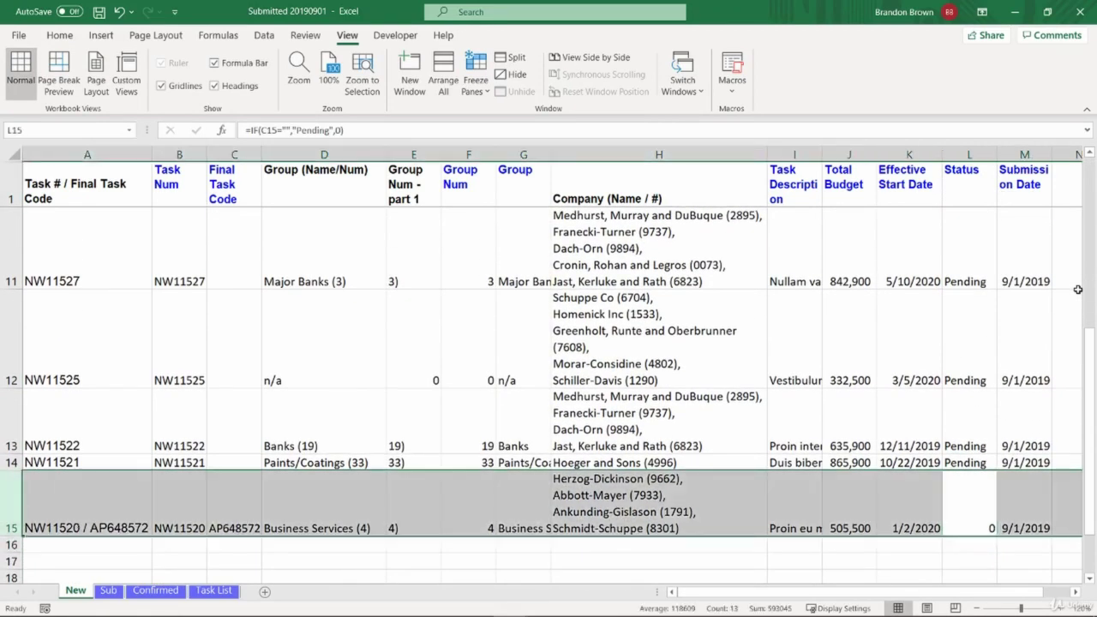
left_click(981, 504)
left_click(214, 519)
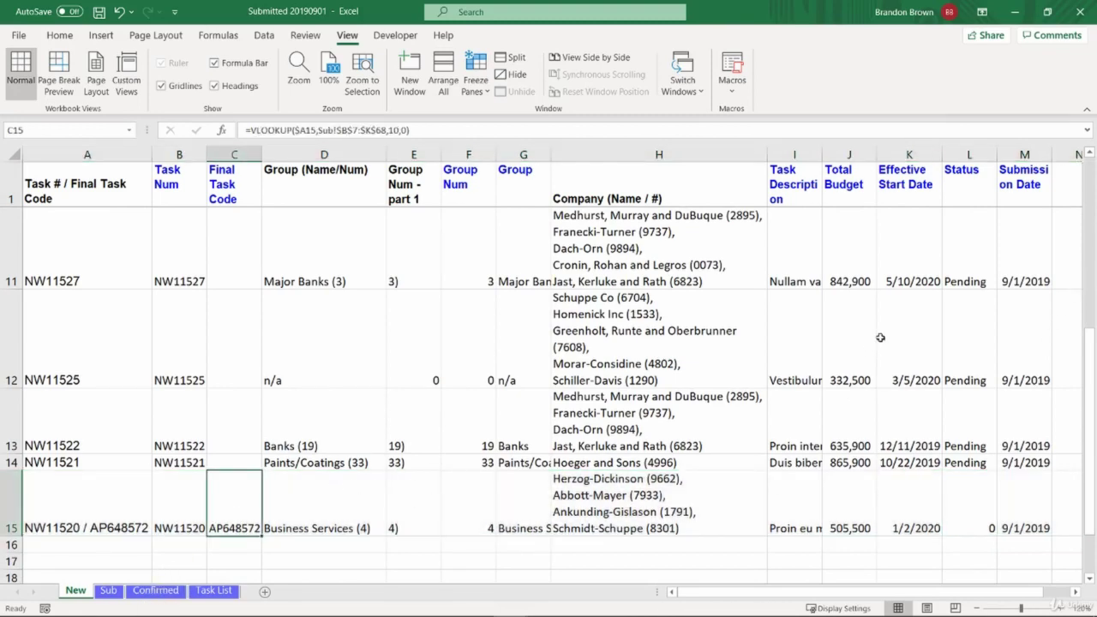
Step: Replace the 0 in L2's Status formula with a VLOOKUP that uses $C2 as the lookup value
left_click(974, 279)
scroll(975, 278, "up", 3)
double_click(972, 285)
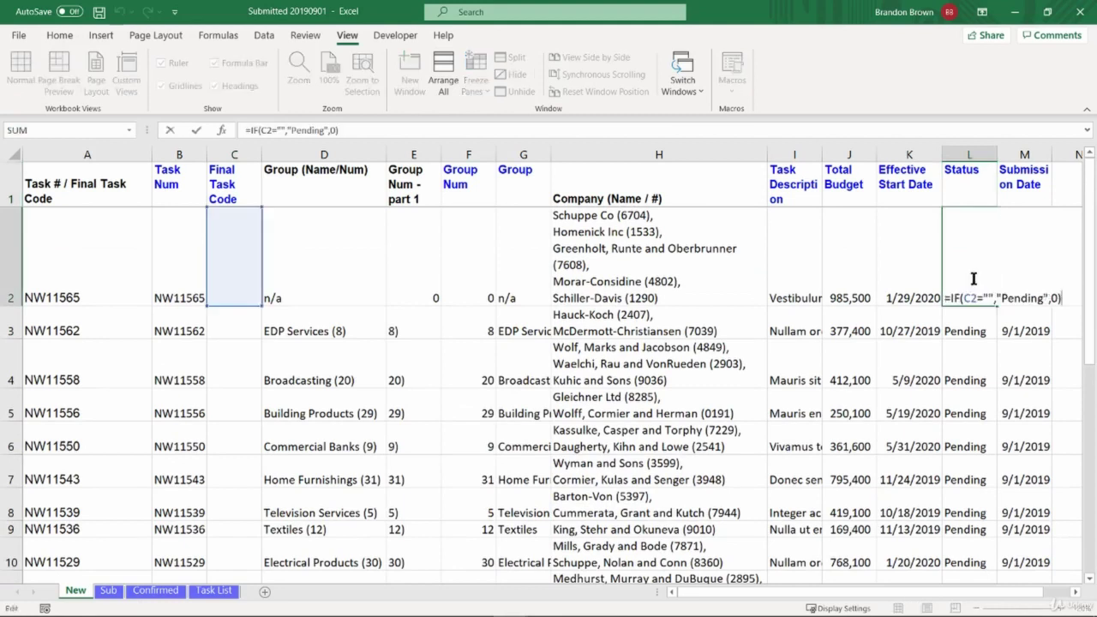
type("vl")
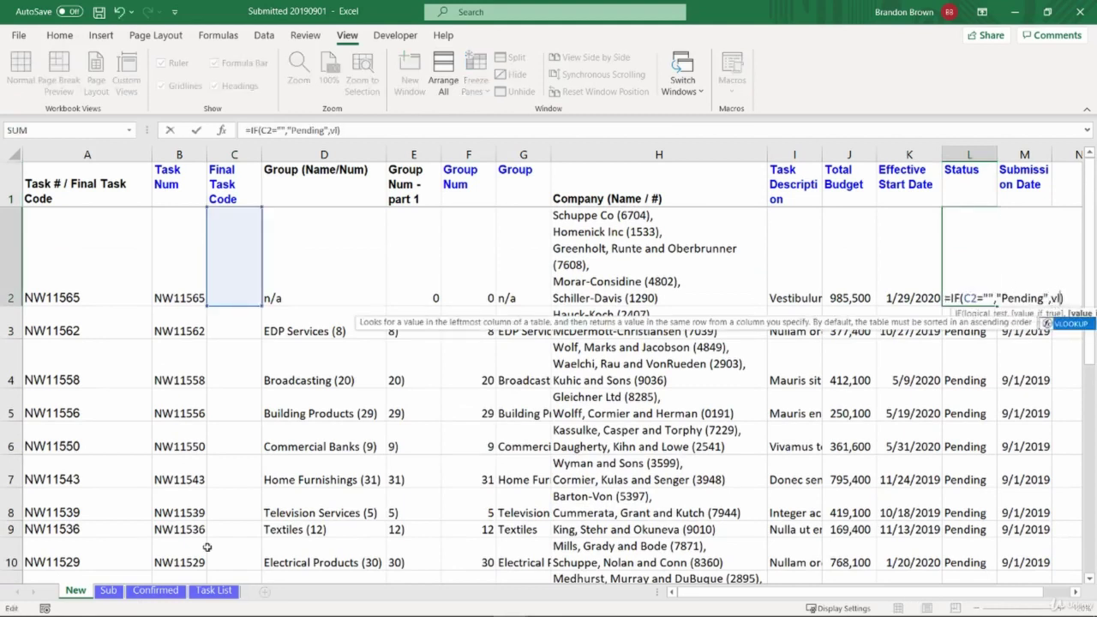
key("Tab")
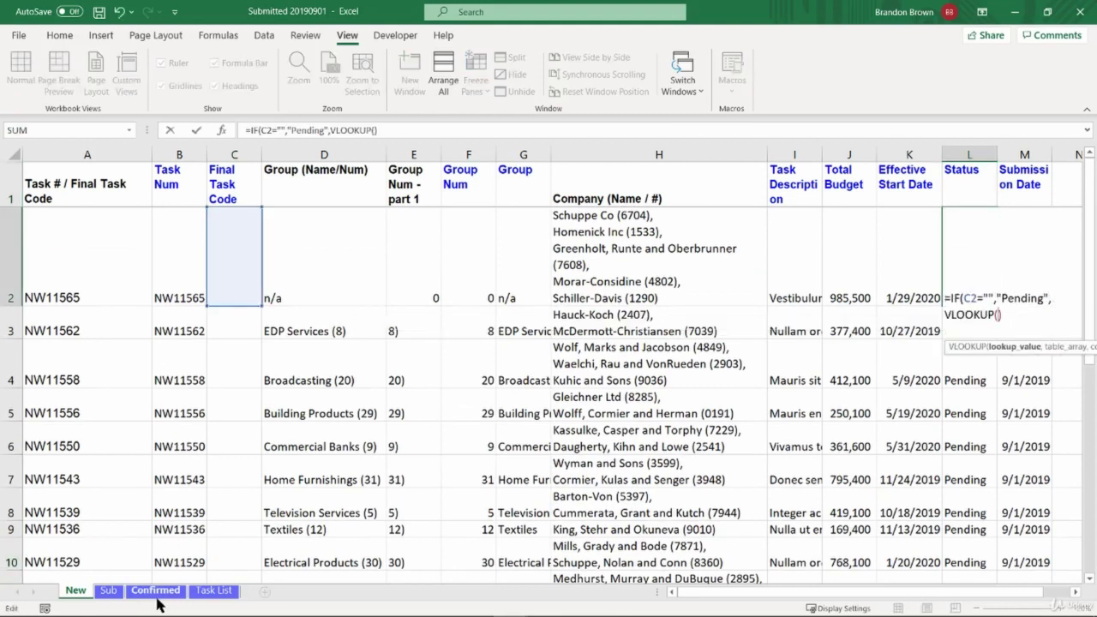
left_click(236, 281)
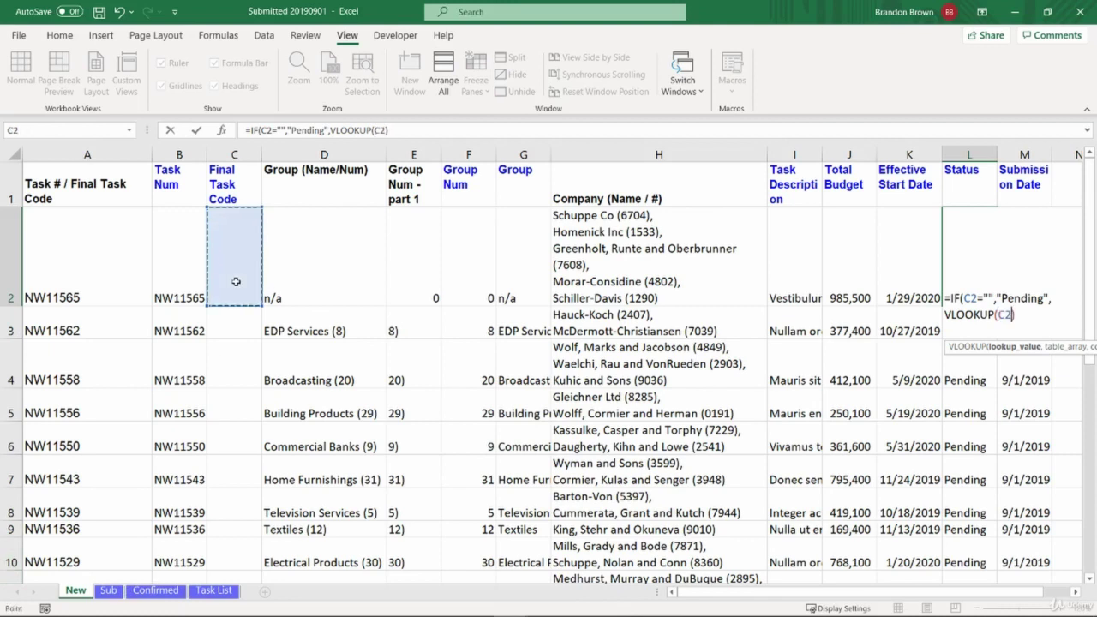
key("F4")
key("F4")
key("F4")
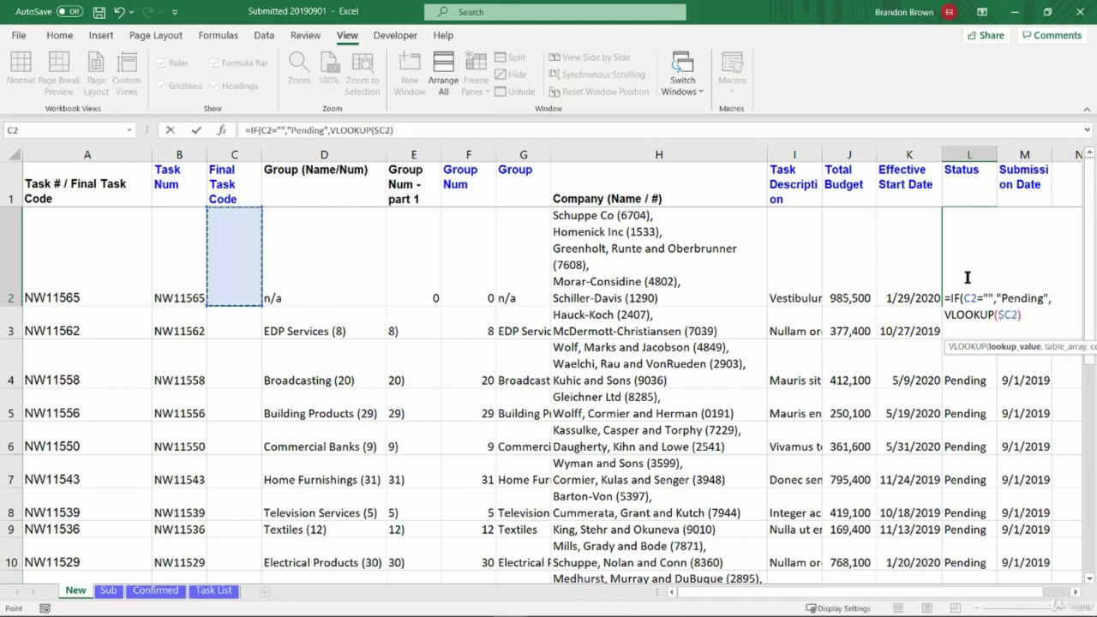
type(",")
Step: Complete L2's VLOOKUP with the table Confirmed!$A$1:$I$98, column index 9 and exact match 0
mouse_move(155, 587)
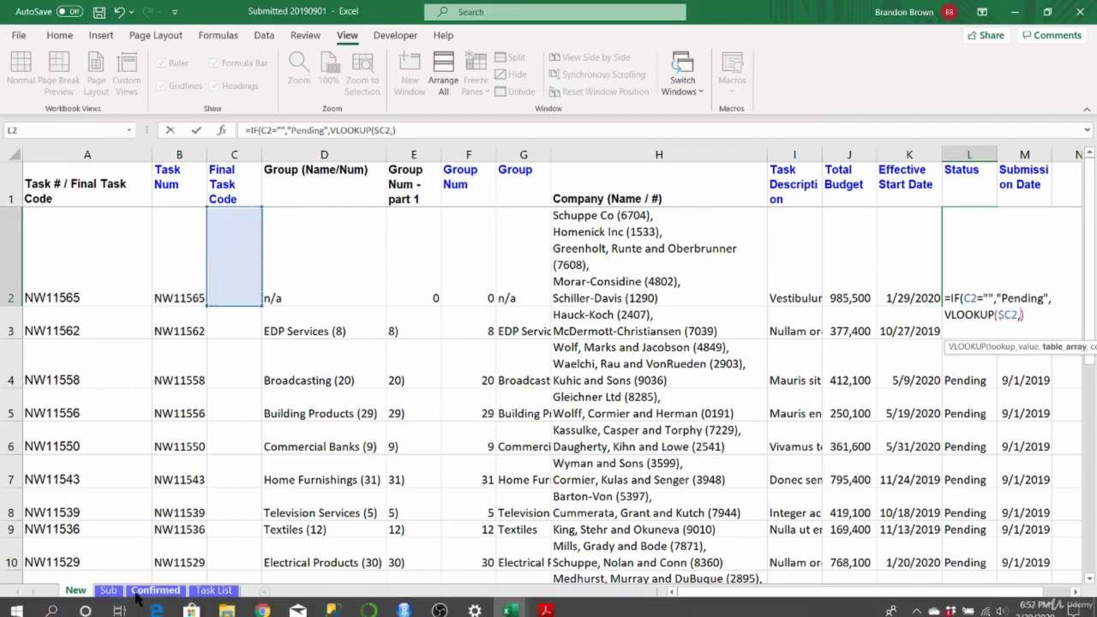
left_click(157, 591)
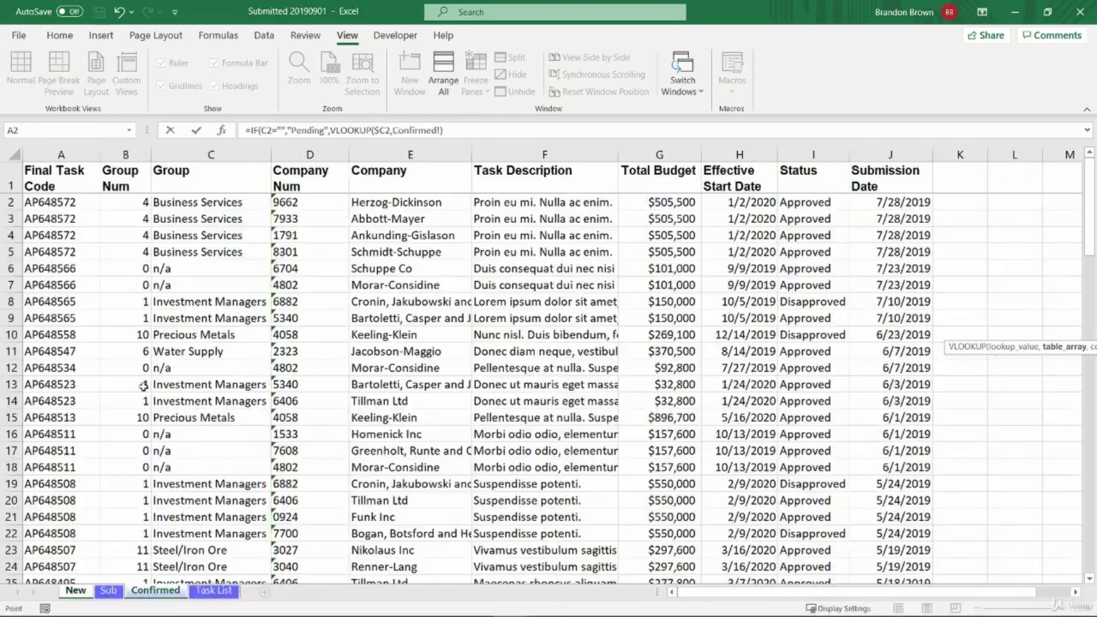
left_click(82, 188)
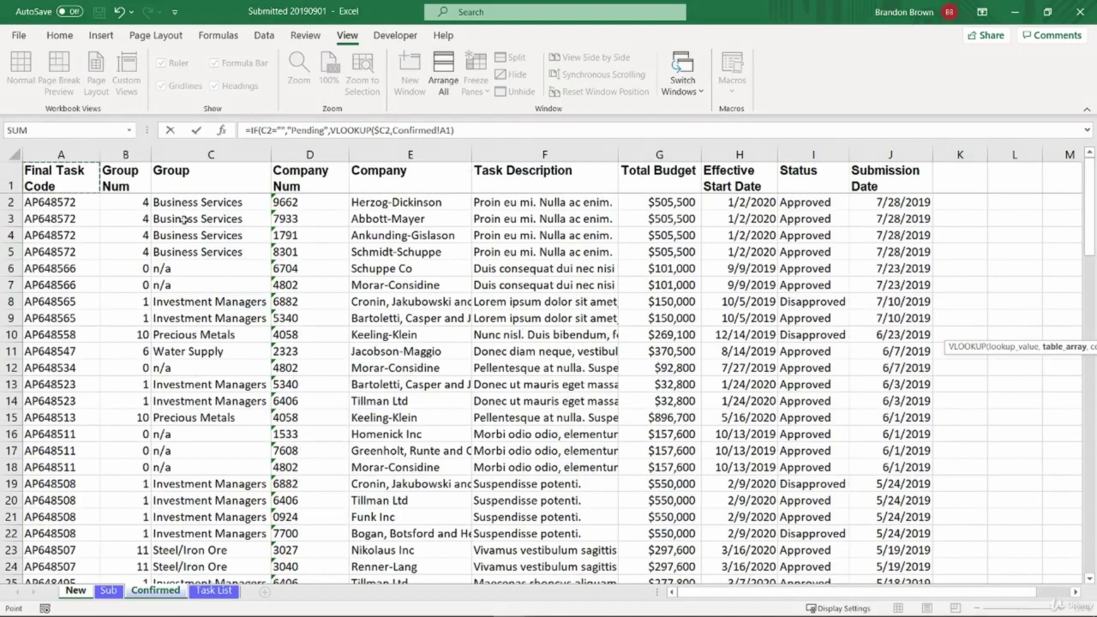
left_click(807, 184, "shift")
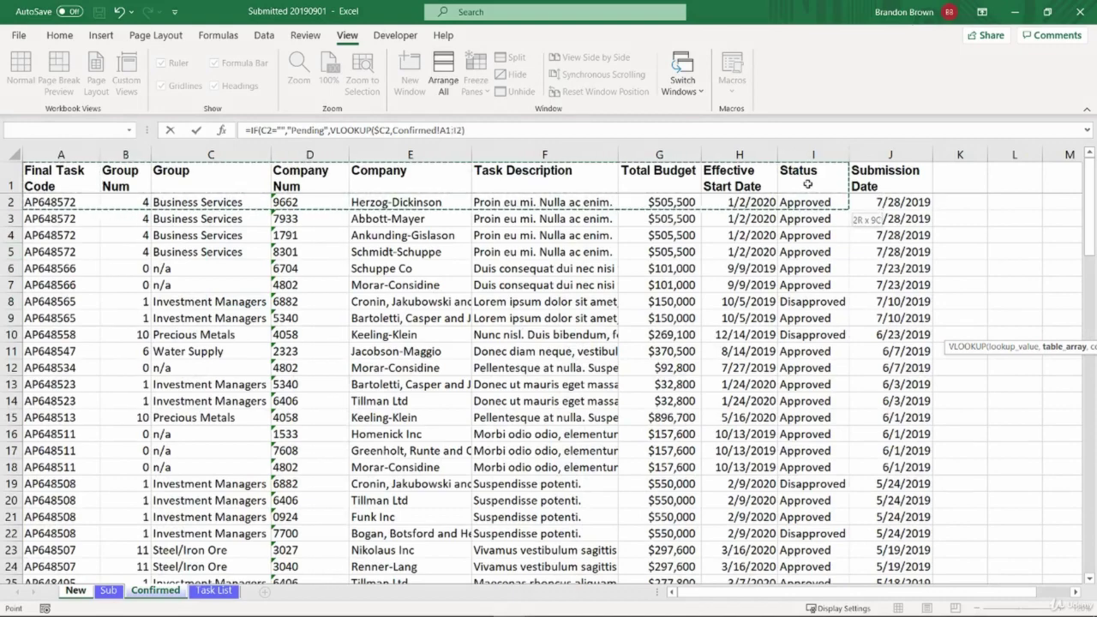
key("ctrl+shift+Down")
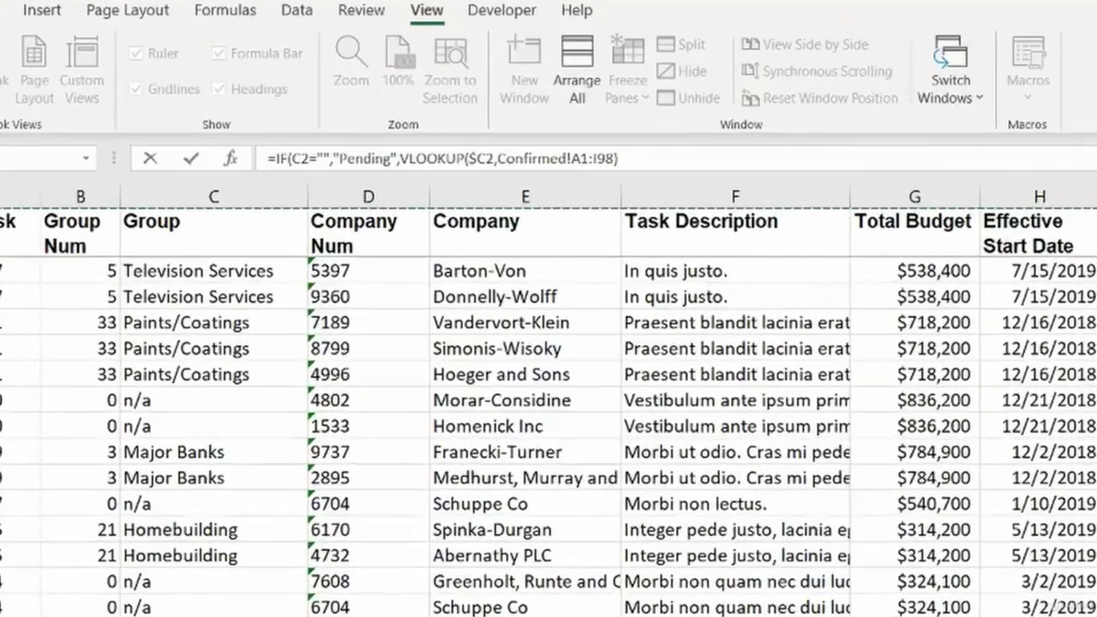
key("F4")
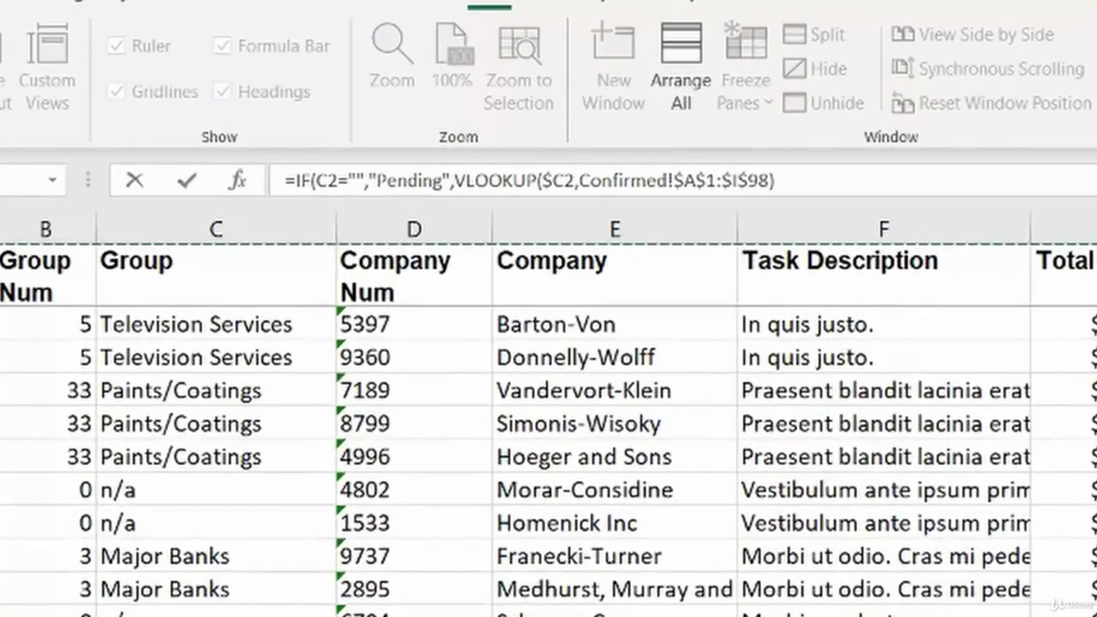
type(",9,0")
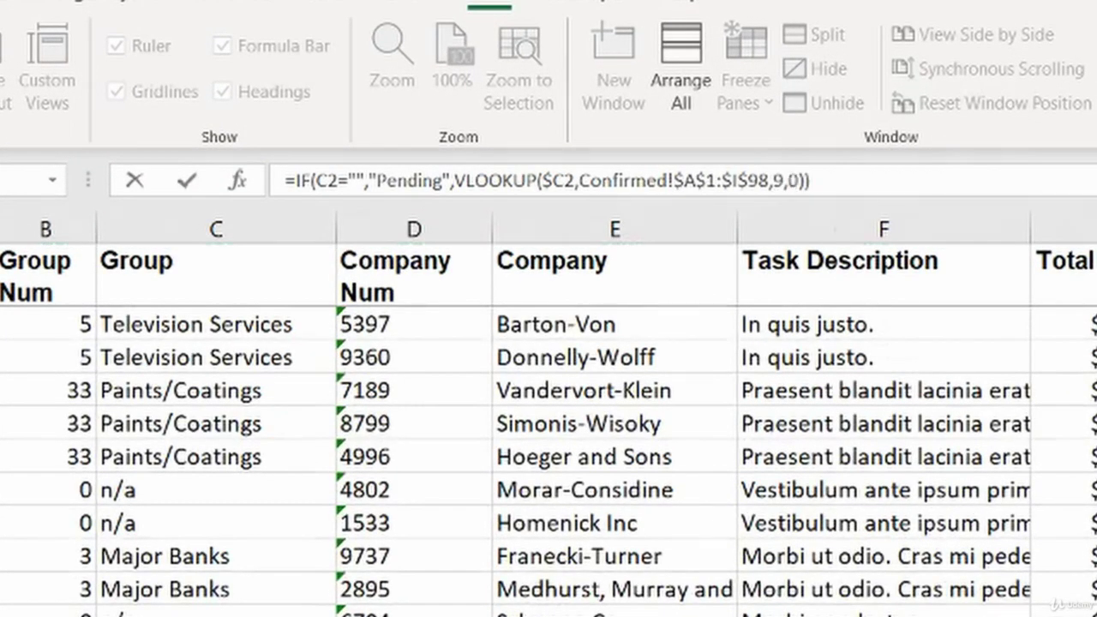
key("Return")
Step: Fill the updated Status formula down L2:L15 and check the status in row 15
key("Up")
key("ctrl+shift+Down")
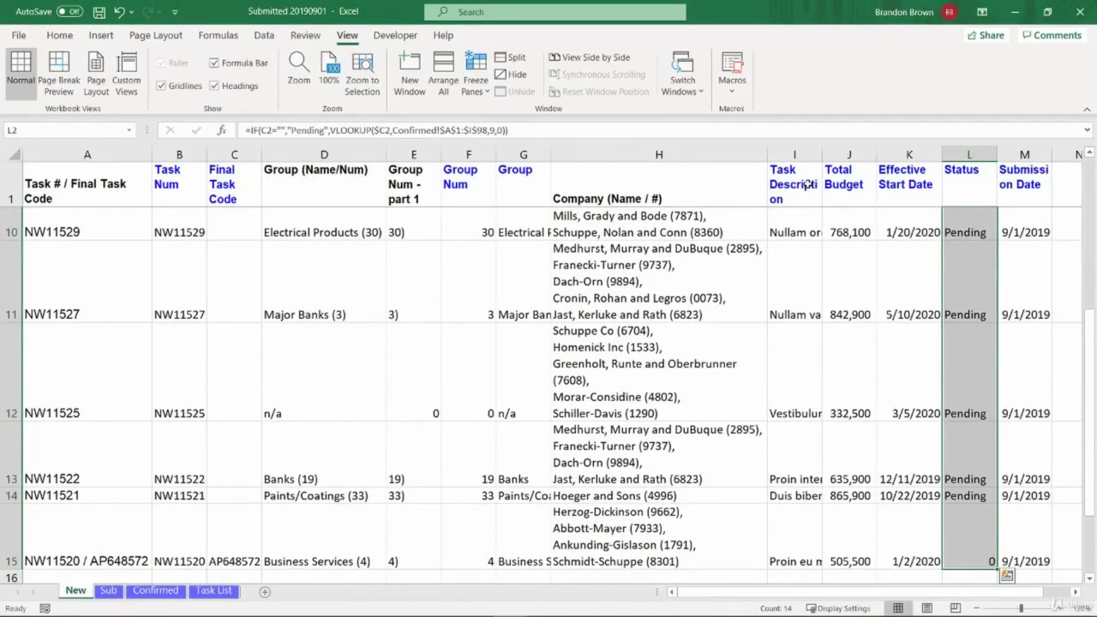
key("ctrl+d")
key("ctrl+Down")
key("Left")
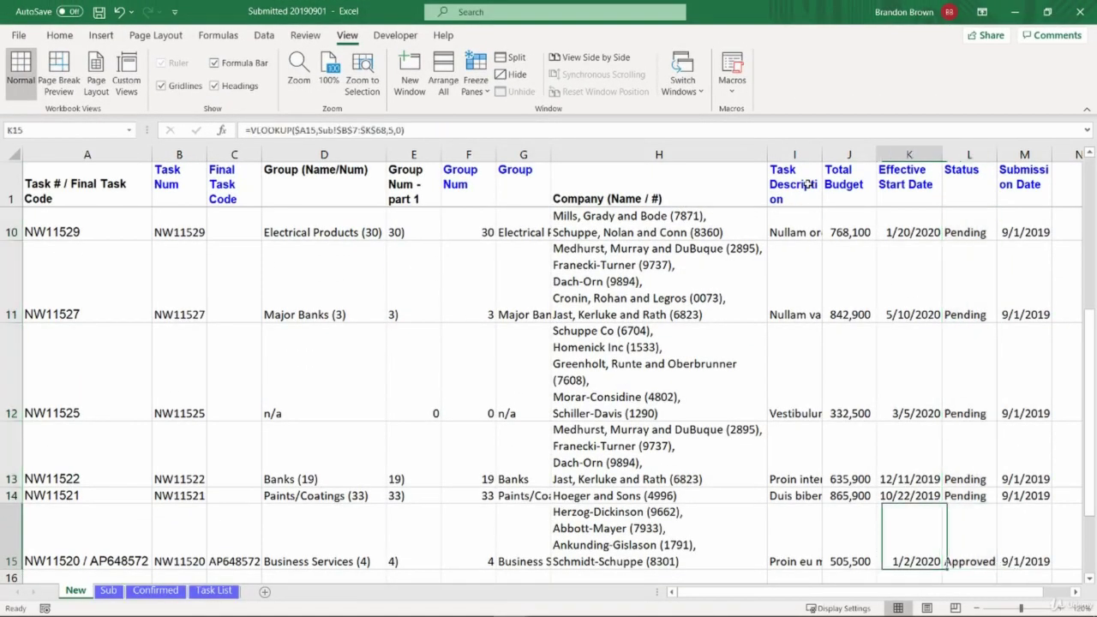
key("Right")
key("shift+space")
key("Up")
key("Down")
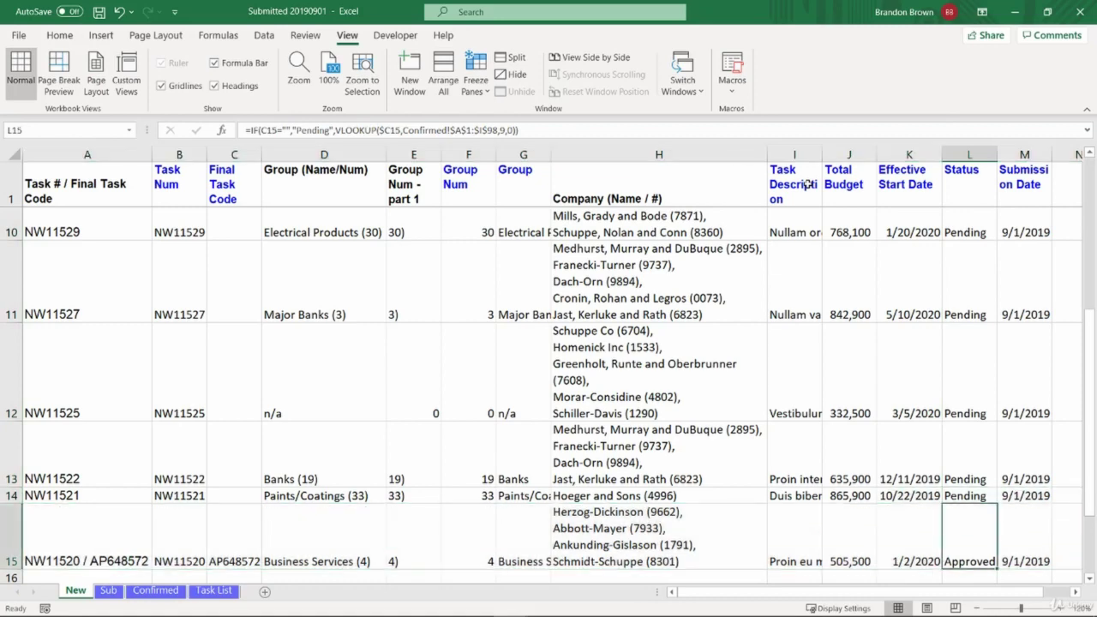
key("Up")
key("Down")
key("ctrl+Up")
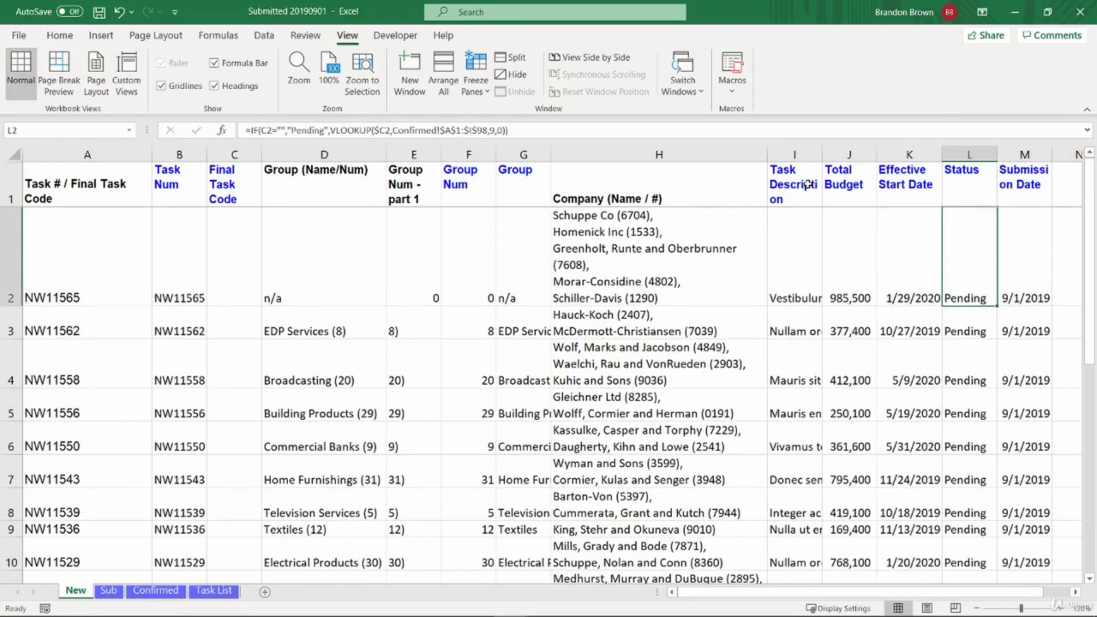
left_click(797, 183)
key("Left")
key("shift+space")
key("Down")
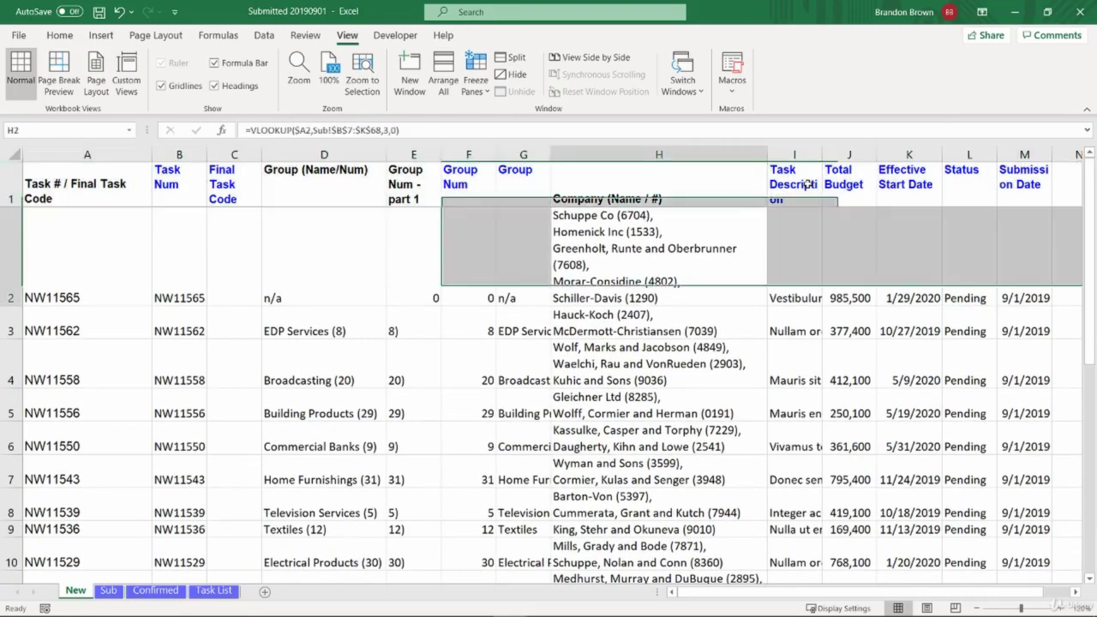
key("Up")
key("Right")
key("Down")
key("Left")
key("Up")
key("Right")
key("Down")
key("Left")
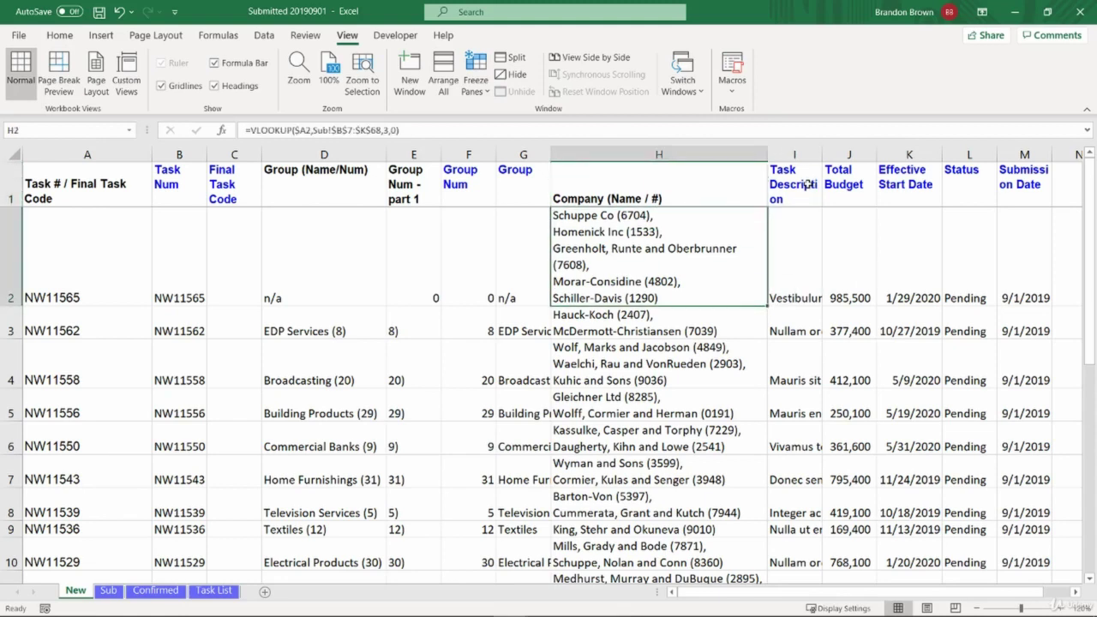
Step: Save the workbook
key("ctrl+s")
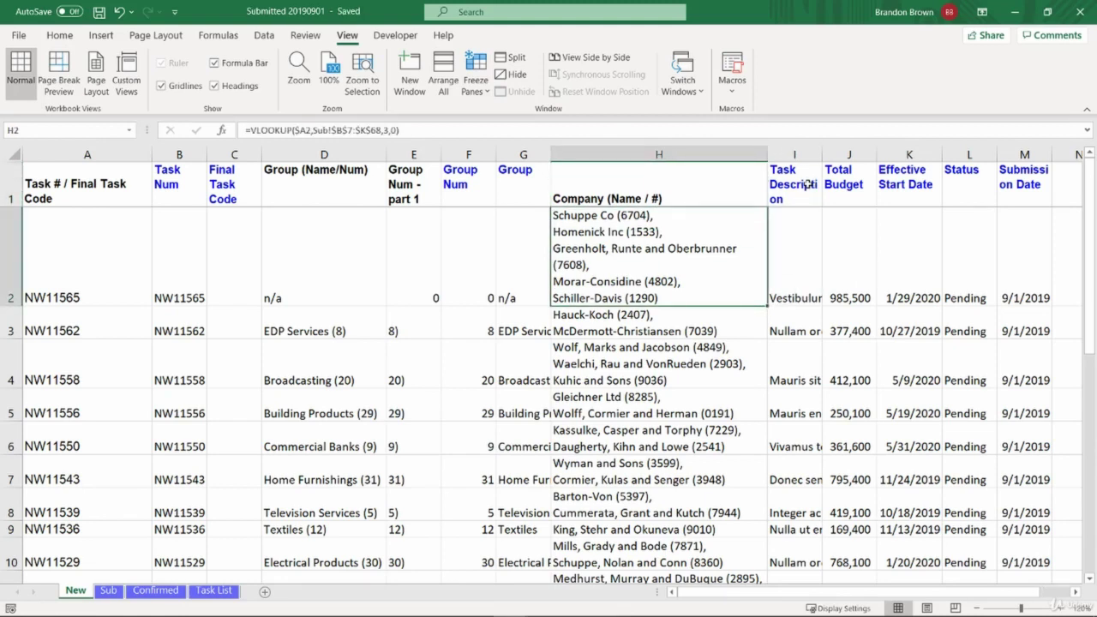
Step: Rename the New sheet as Template New - 1
left_click_drag(79, 593, 92, 582)
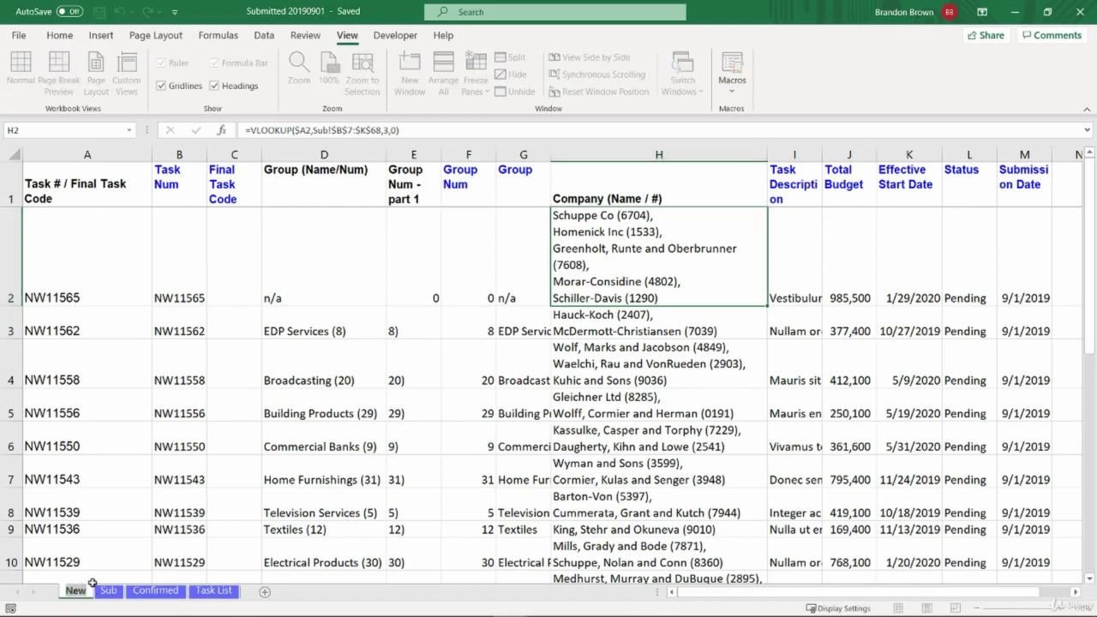
key("Home")
type("Template New")
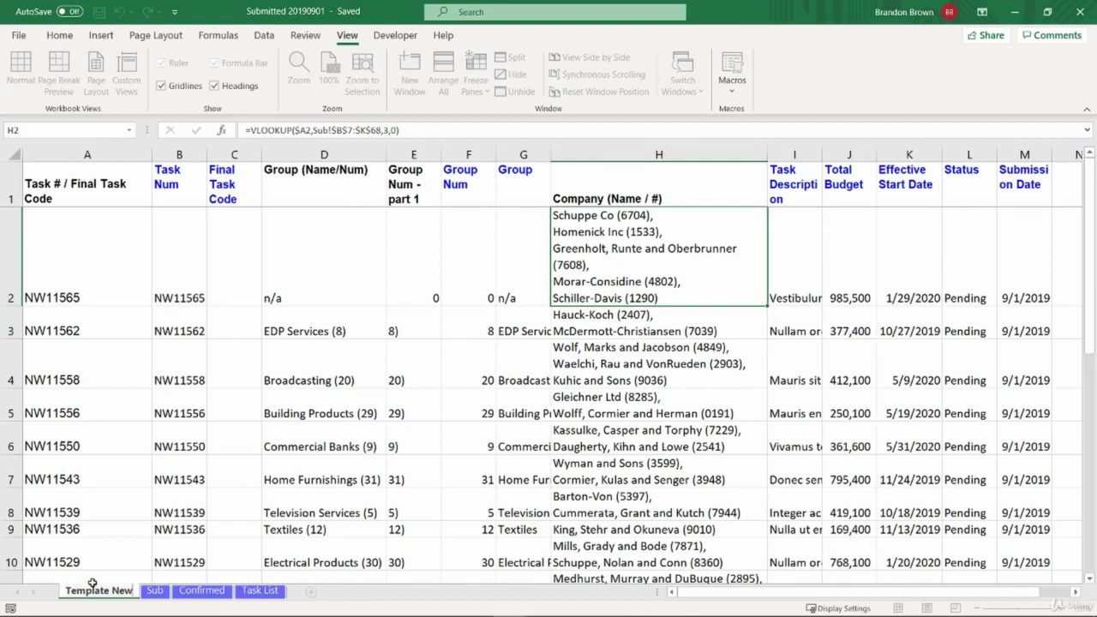
type(" - 1")
key("Return")
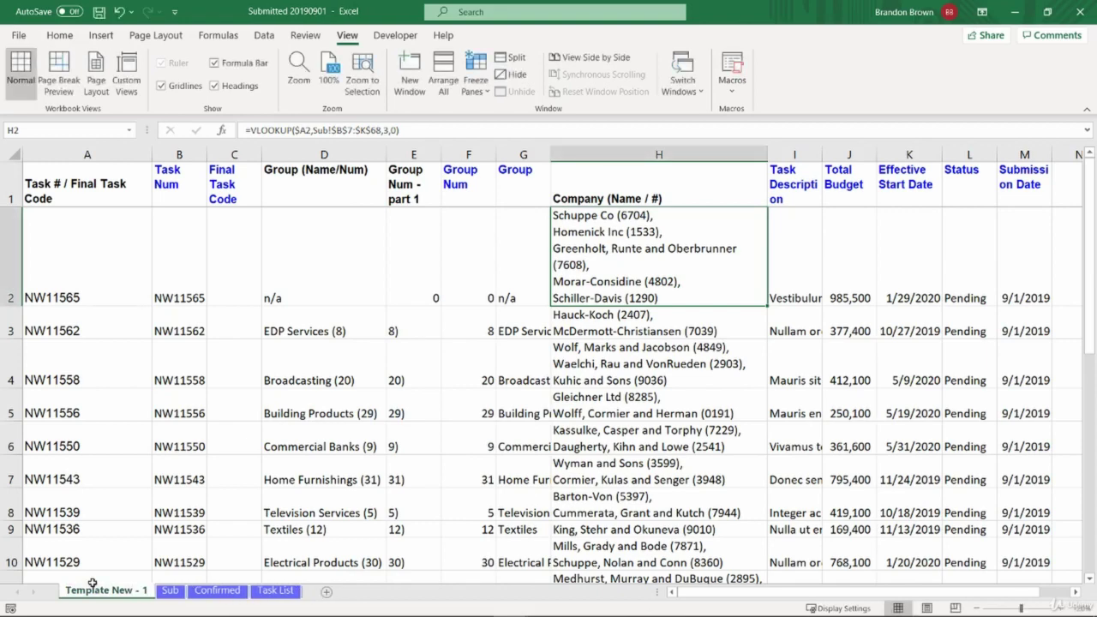
Step: Add a blank worksheet in front of Template New - 1 and name it Template New - 2
key("shift+F11")
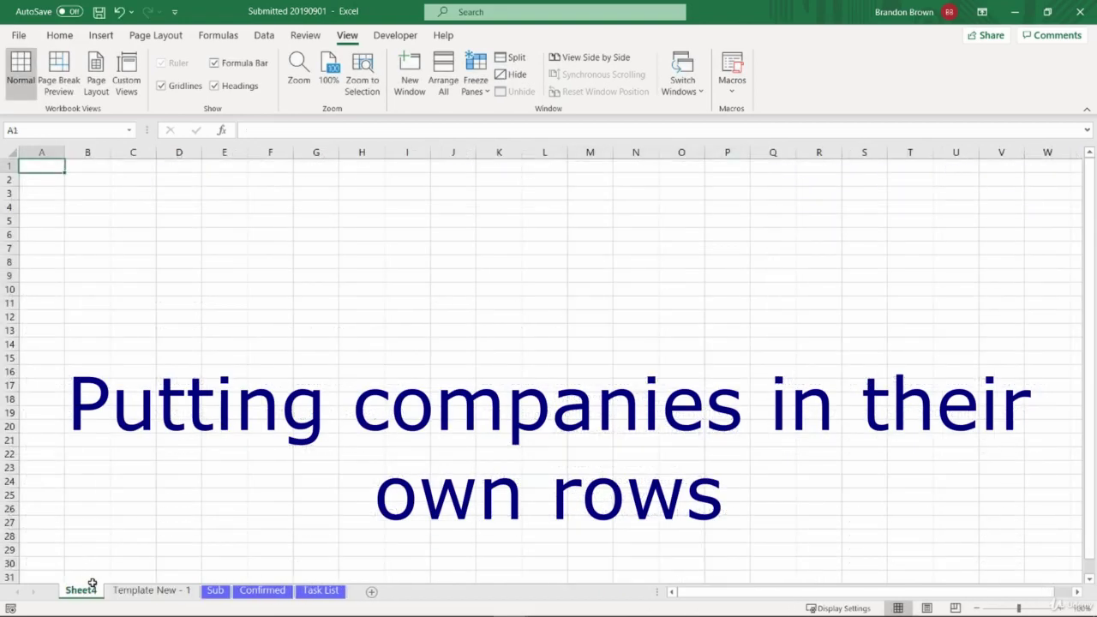
double_click(82, 590)
type("Template")
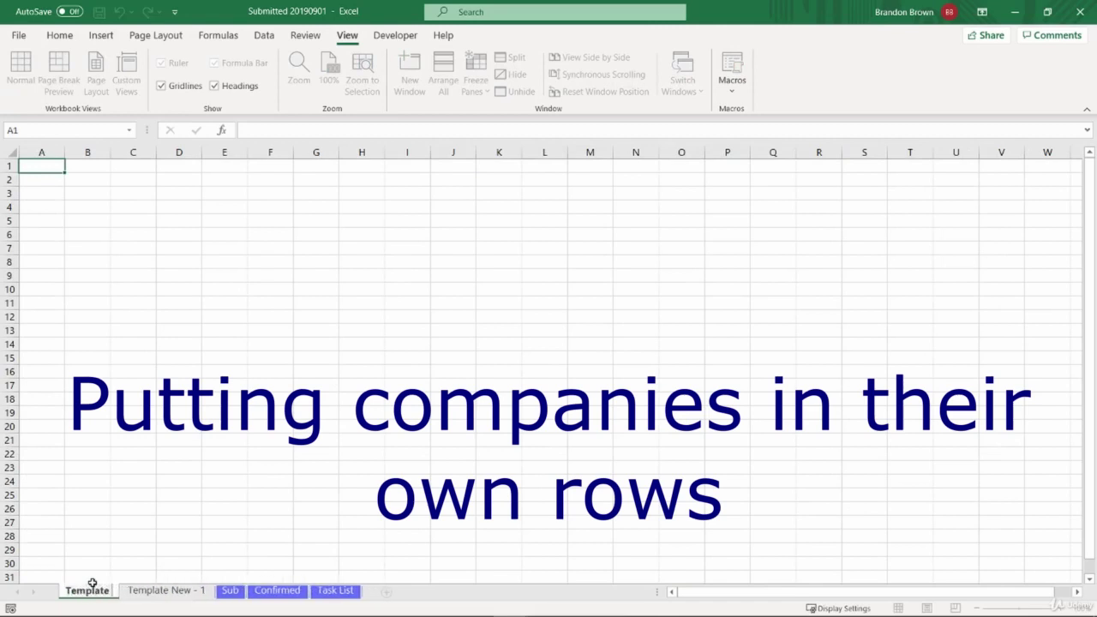
type(" New - 2")
key("Return")
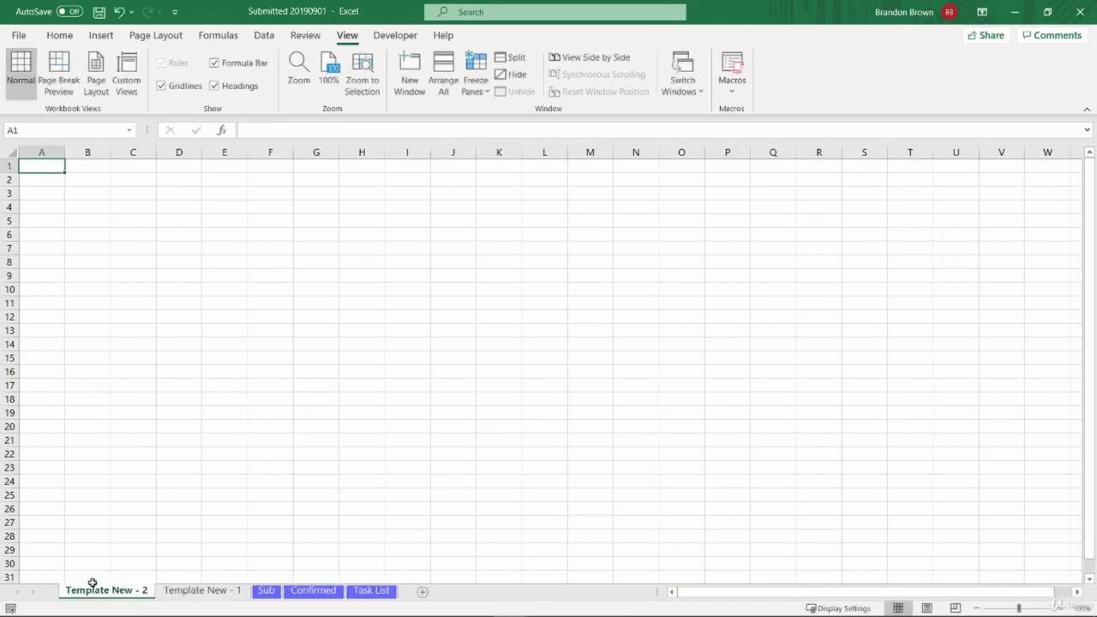
Step: Examine the cells holding several companies in Template New - 1's Company (Name / #) column, comparing that sheet with the blank Template New - 2
left_click(189, 589)
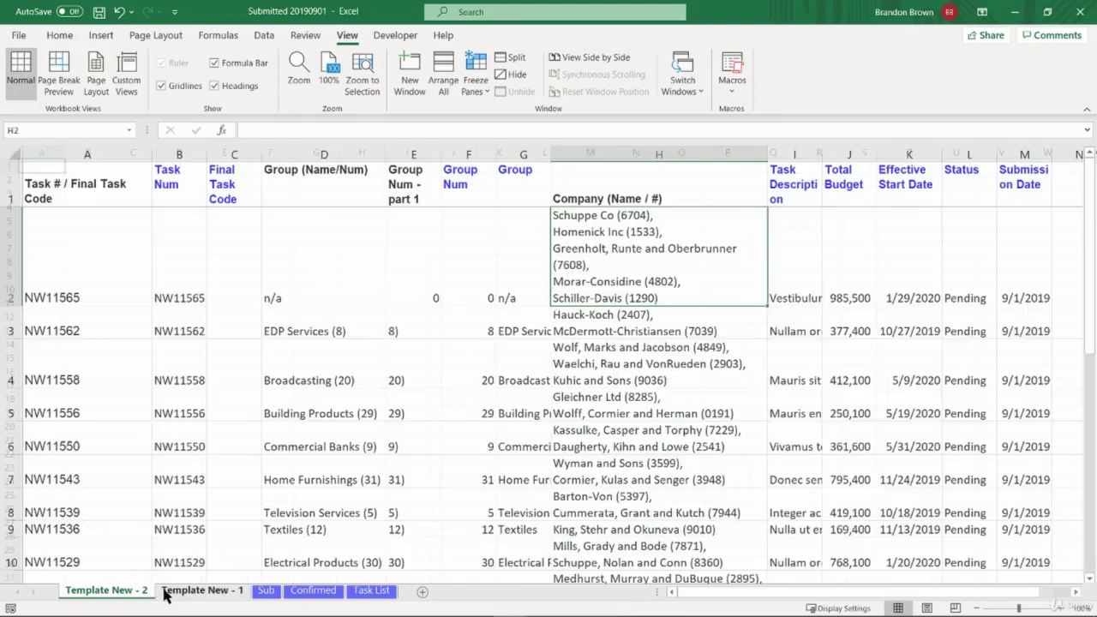
left_click(619, 176)
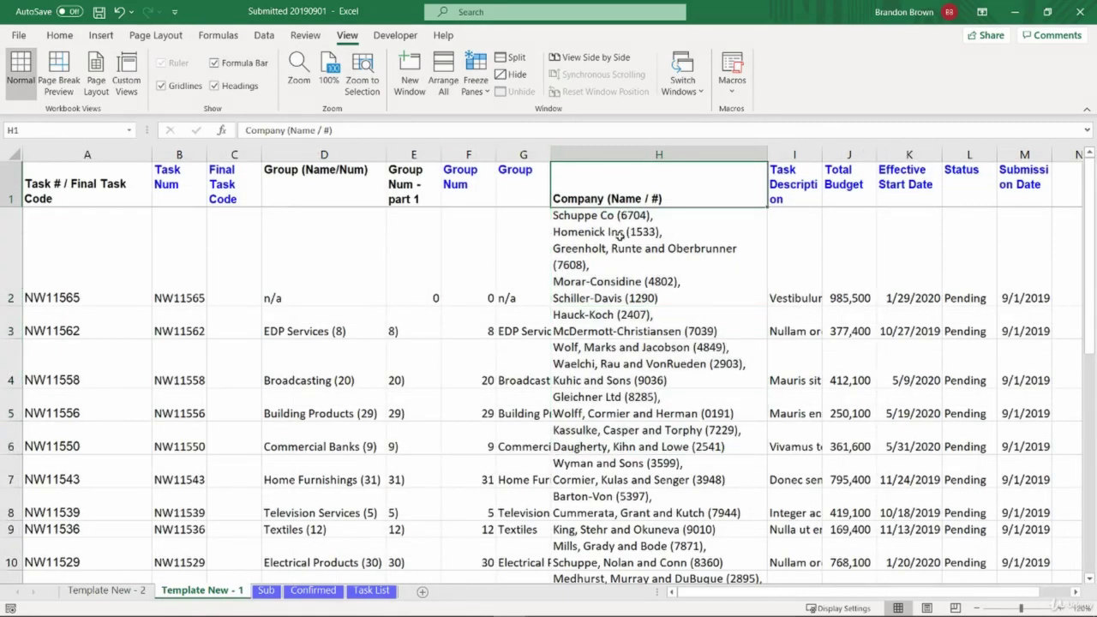
left_click(619, 256)
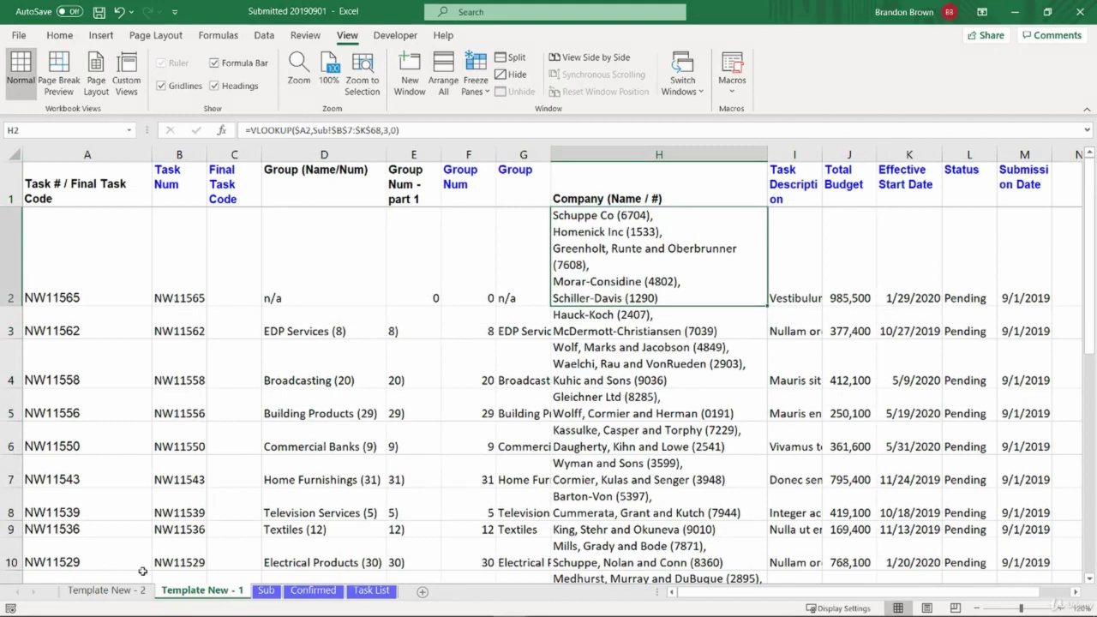
left_click(121, 591)
left_click(236, 595)
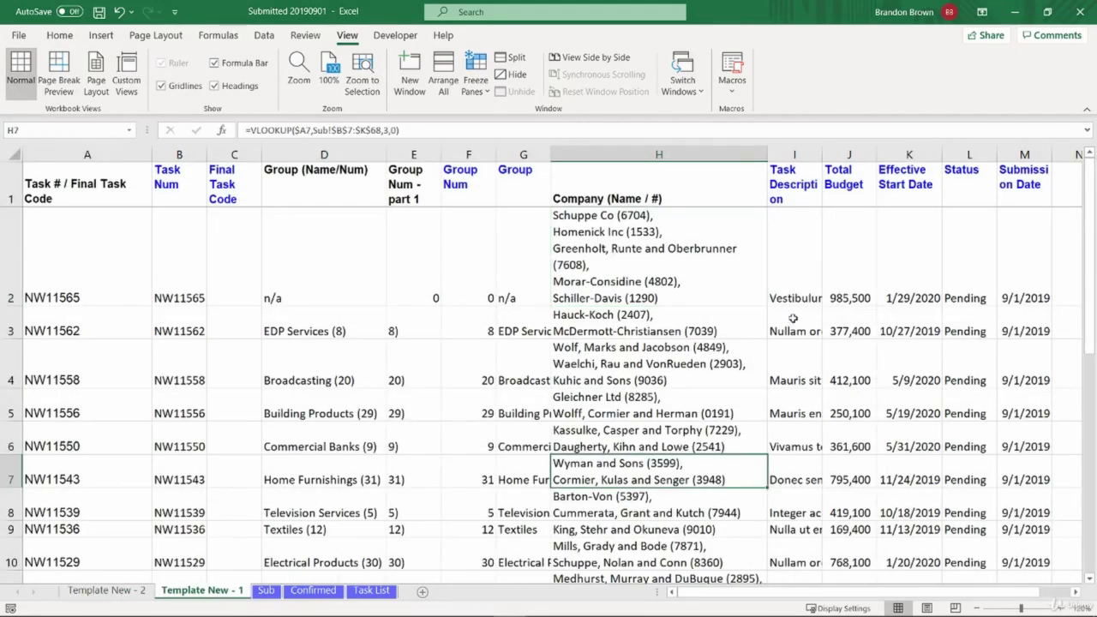
left_click(821, 254)
key("shift+space")
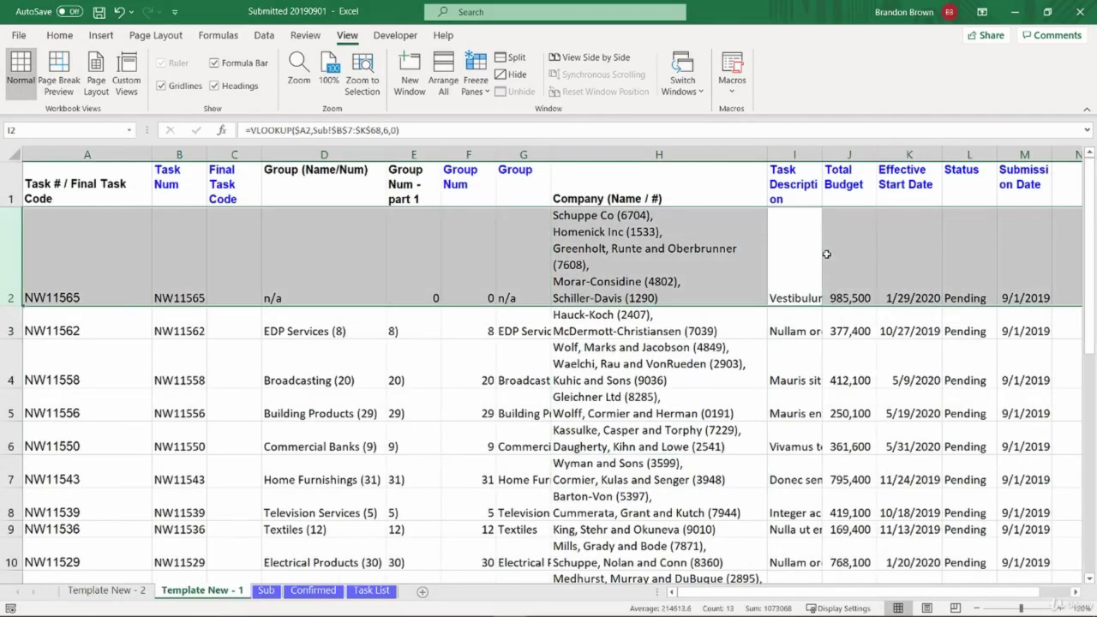
left_click(821, 253)
key("Left")
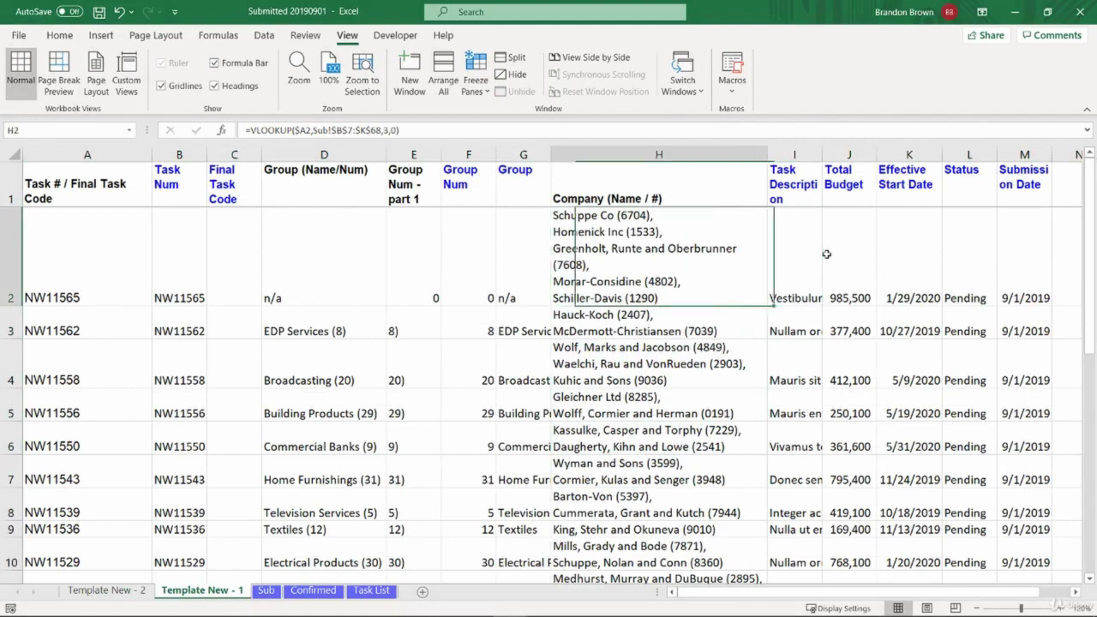
key("Right")
key("Left")
key("Down")
key("Up")
key("Right")
key("Left")
key("Down")
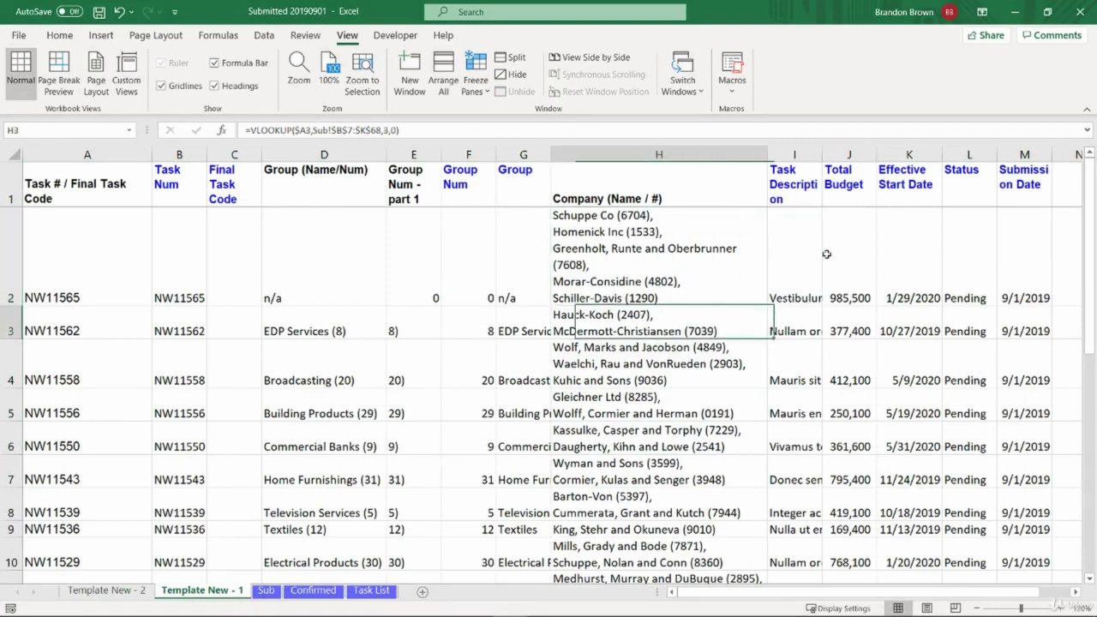
key("Up")
key("Right")
key("Down")
key("Up")
key("Left")
key("Down")
key("Up")
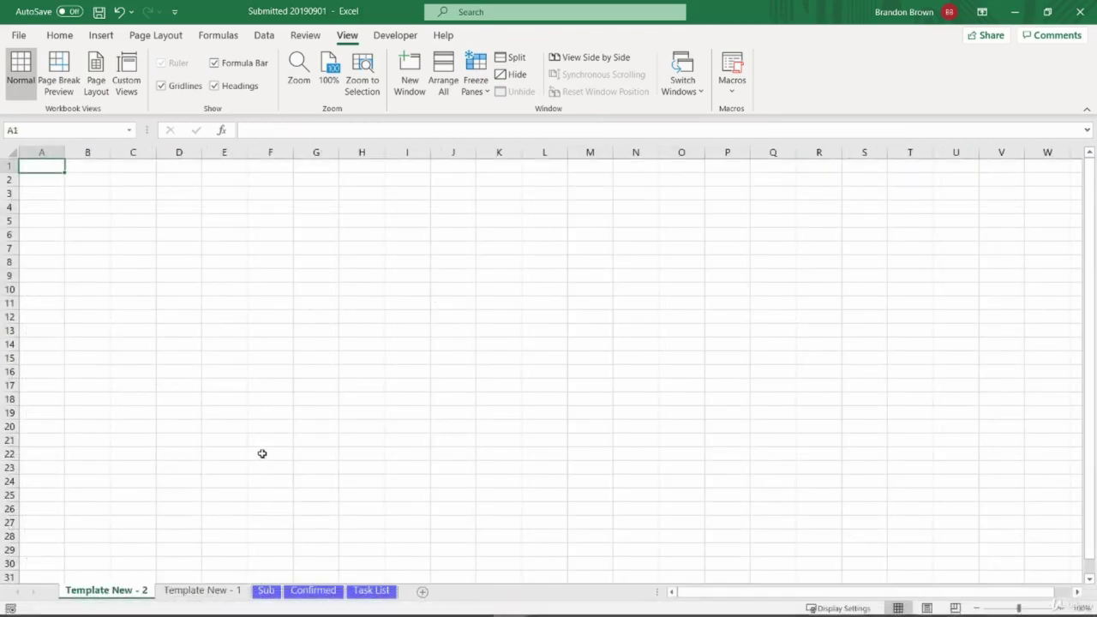
left_click(262, 453)
key("ctrl+Home")
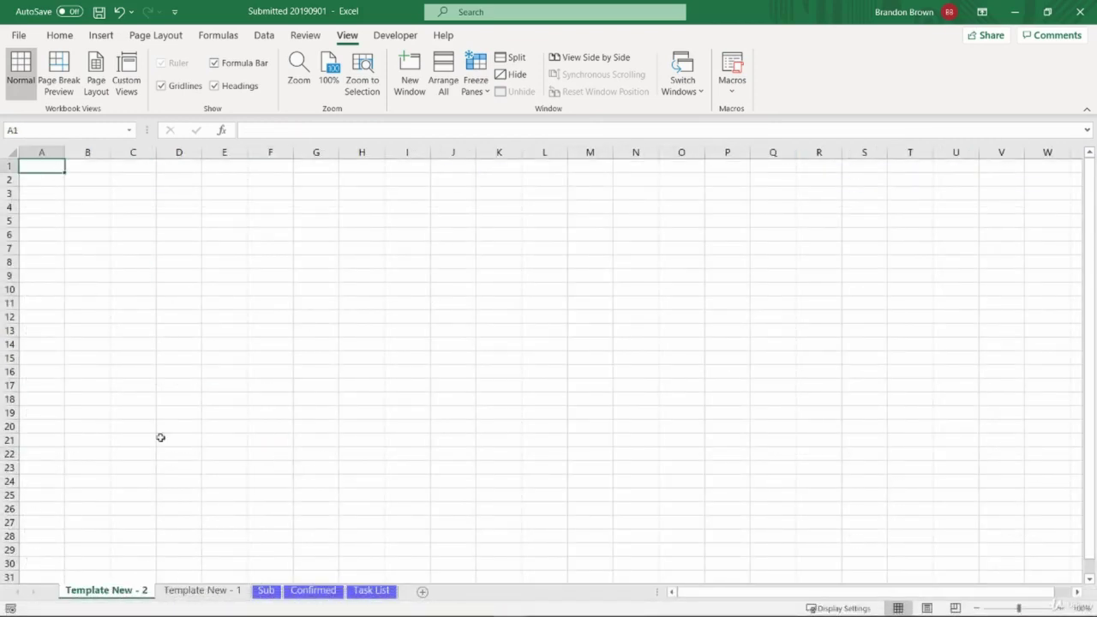
left_click(203, 590)
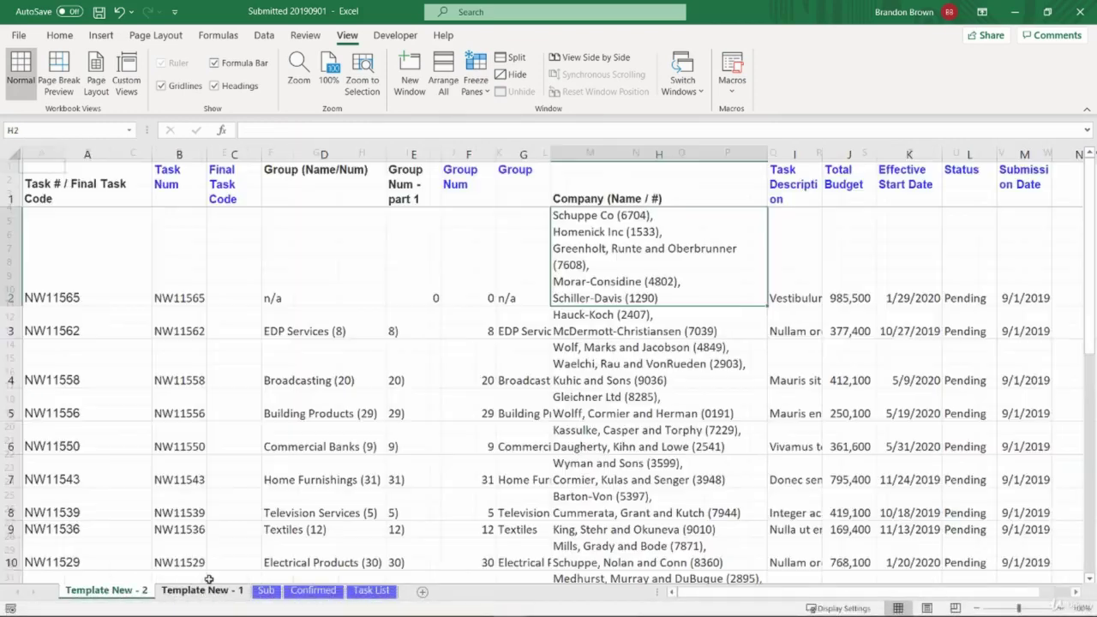
left_click(713, 351)
left_click(673, 287)
left_click(632, 330)
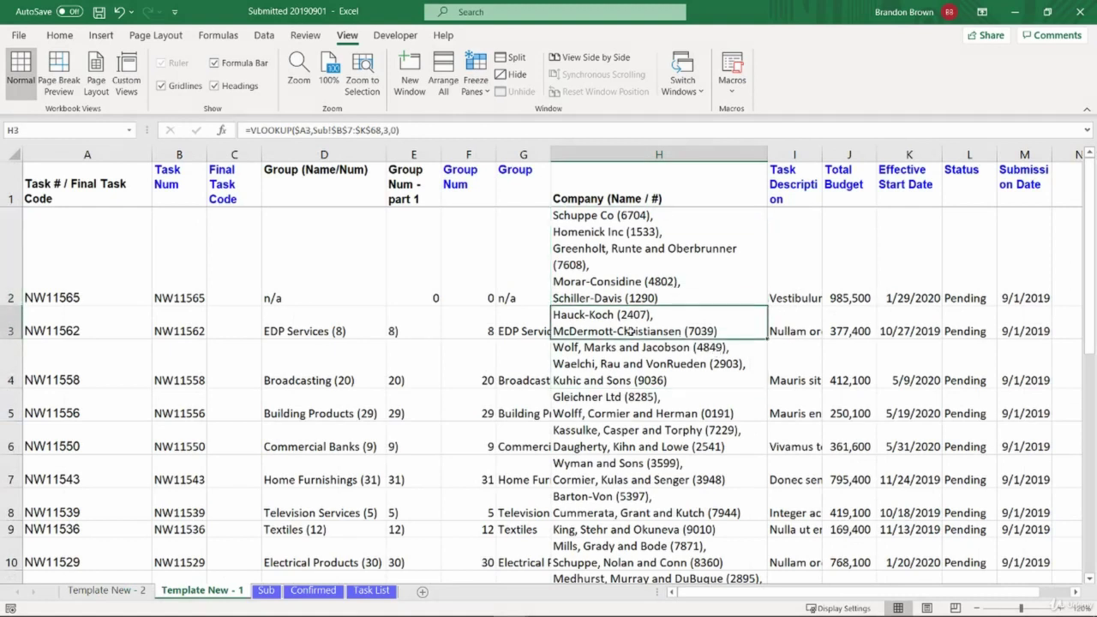
left_click(656, 276)
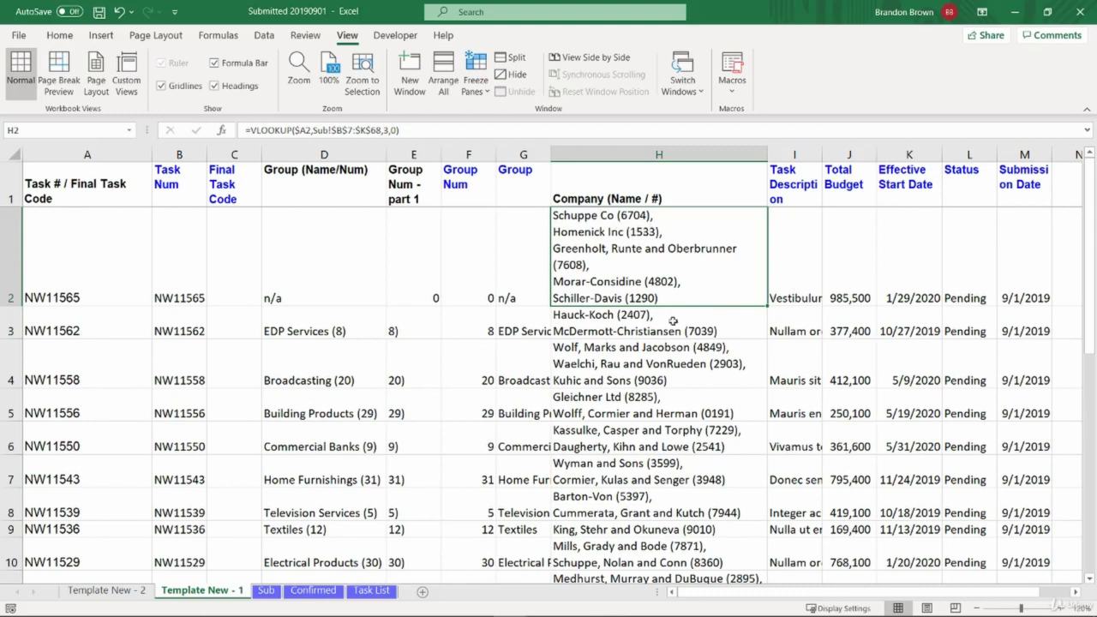
Step: Insert a blank column between Company (Name / #) and Task Description in Template New - 1
left_click(788, 261)
key("ctrl+space")
key("ctrl+shift+plus")
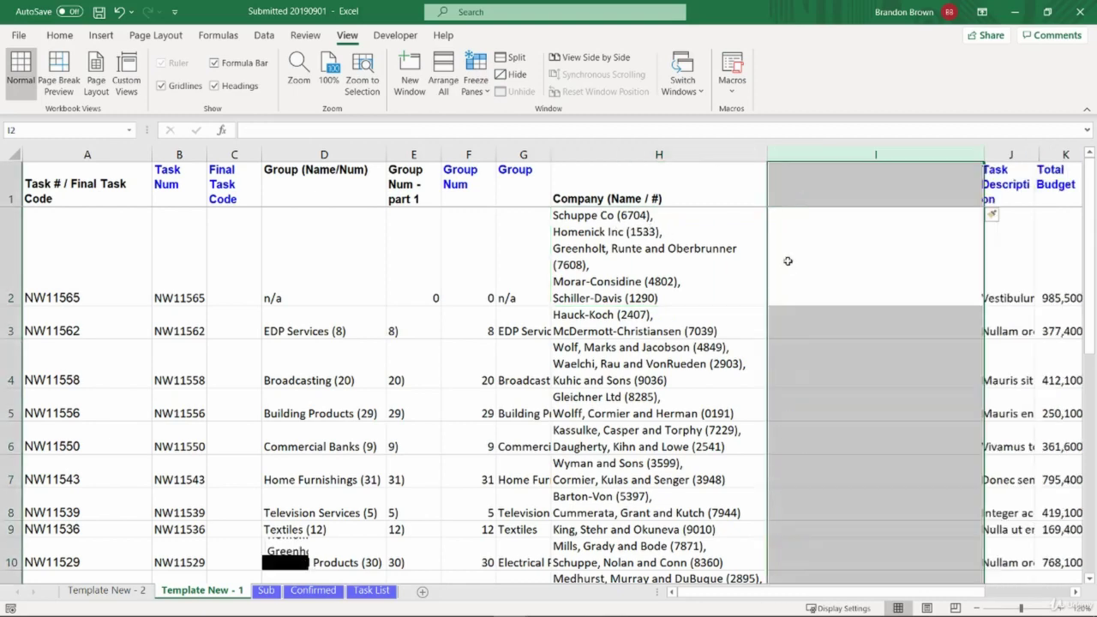
Step: Apply only the column width of J1, the Task Description column, to the empty column I
left_click(788, 261)
key("Up")
key("Right")
key("ctrl+c")
key("Left")
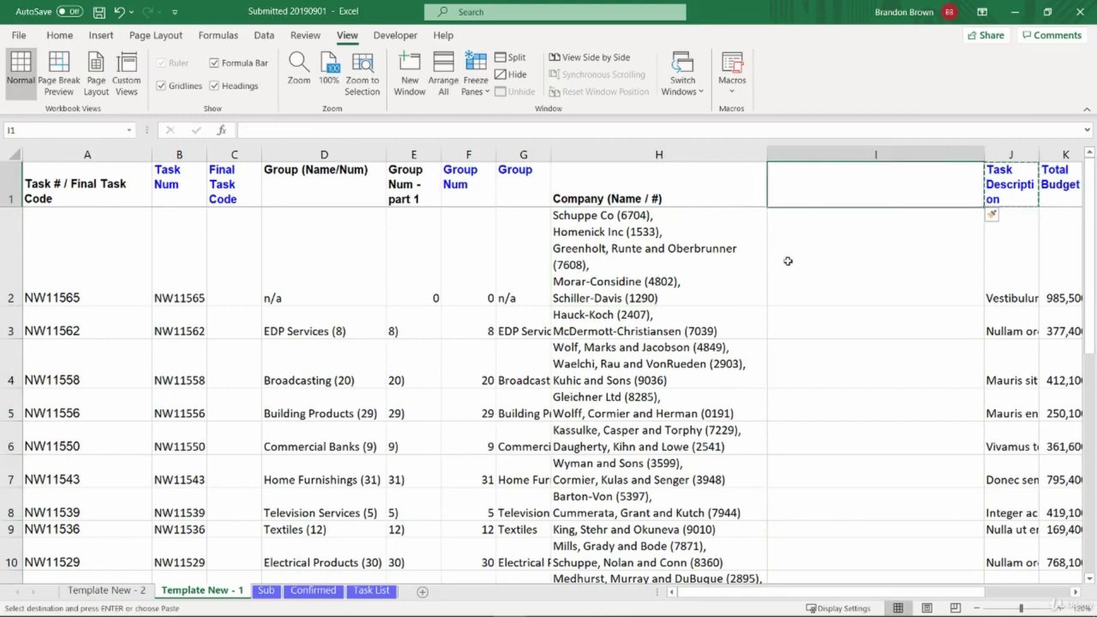
key("ctrl+alt+v")
key("w")
key("Return")
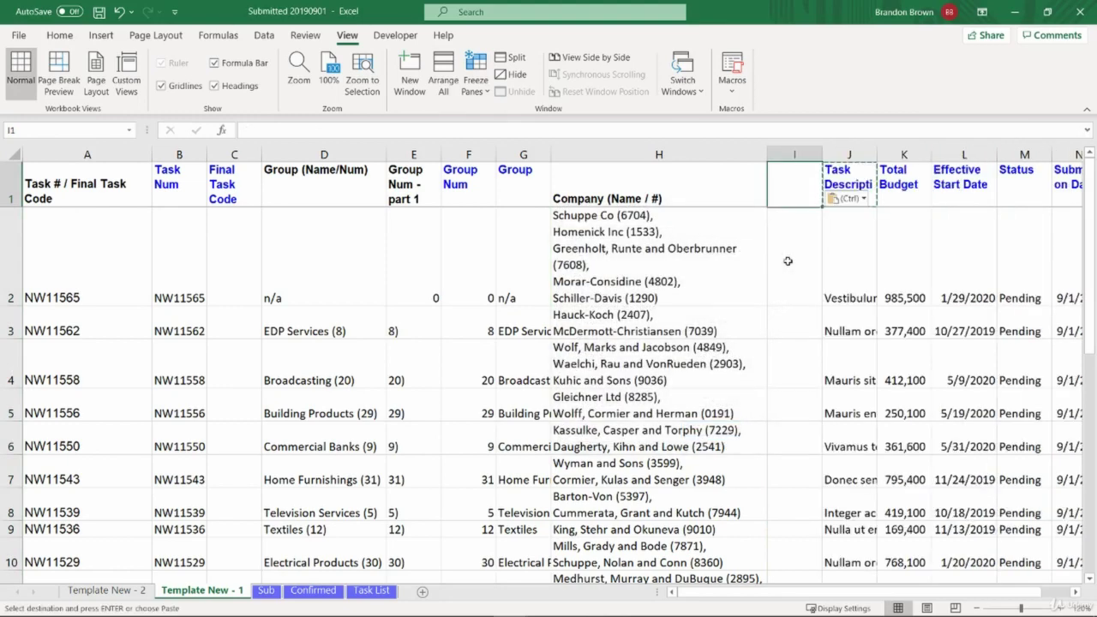
Step: Enter "Comp Num" as the header in cell I1
type("Comp")
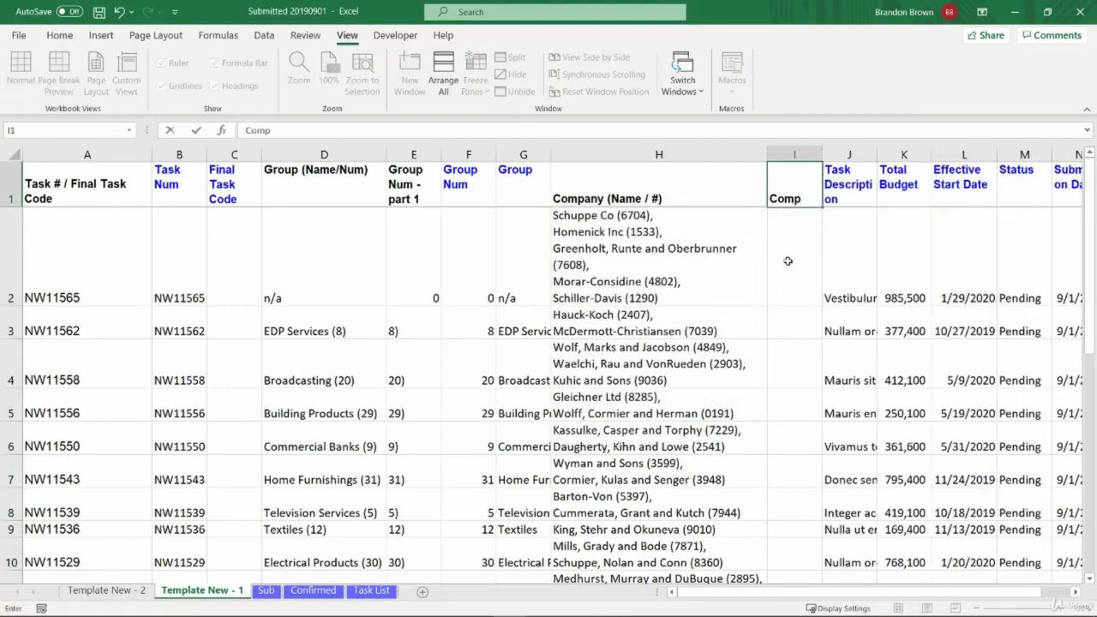
type(" Num")
key("Return")
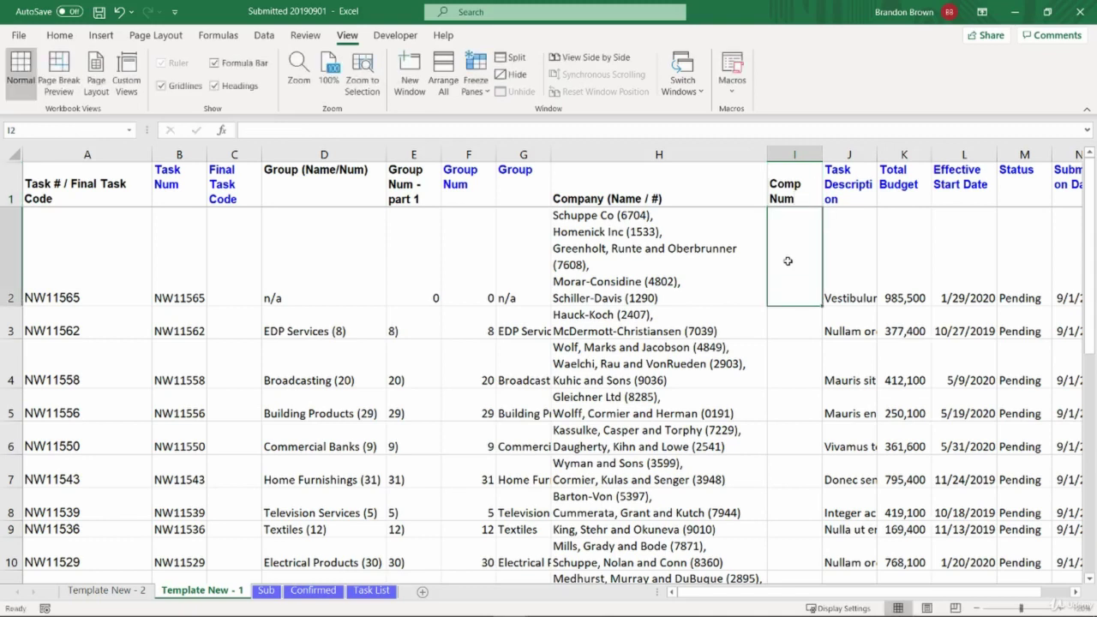
Step: Replace the header in cell I1 with "Num of Companies"
key("Up")
type("Num of ")
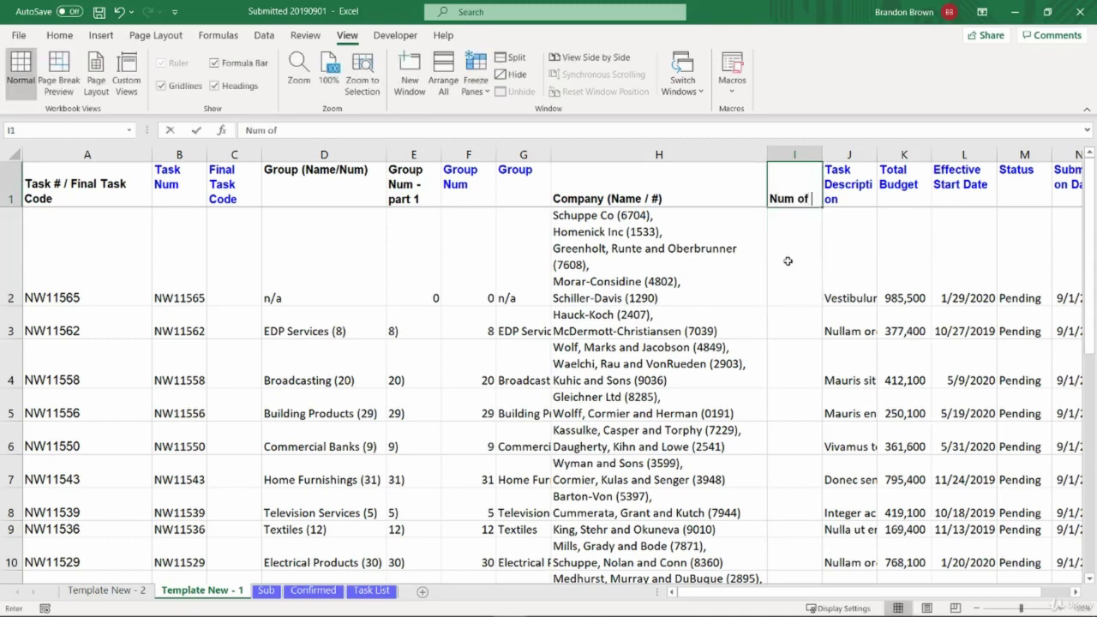
type("Companies")
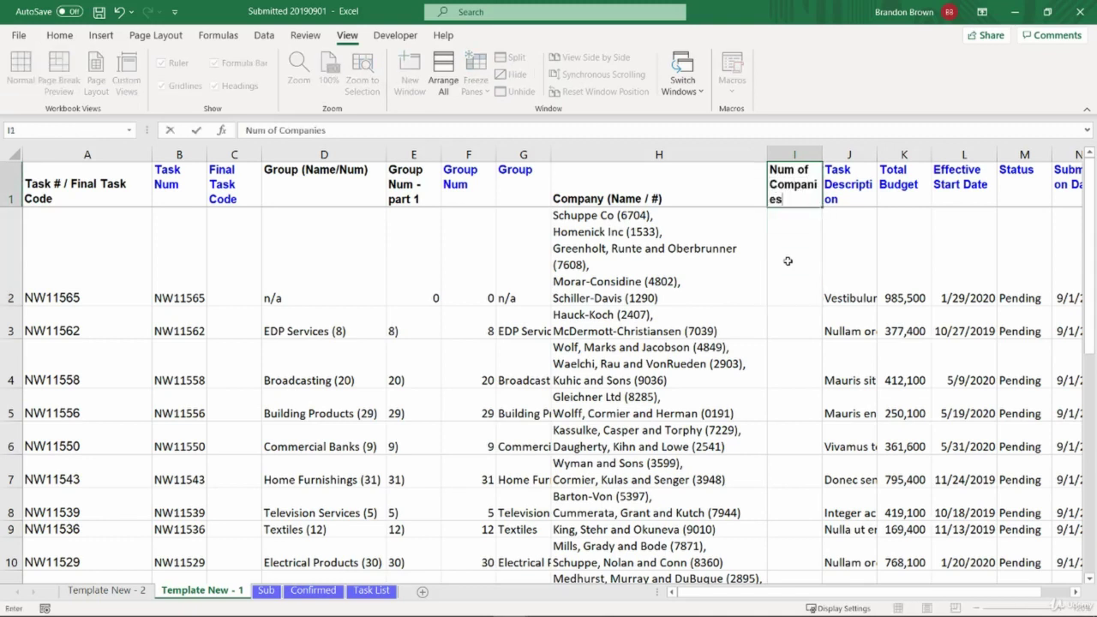
key("Return")
Step: Widen column I slightly so the word "Companies" in its header fits on one line
key("Up")
key("alt+h")
key("o")
key("i")
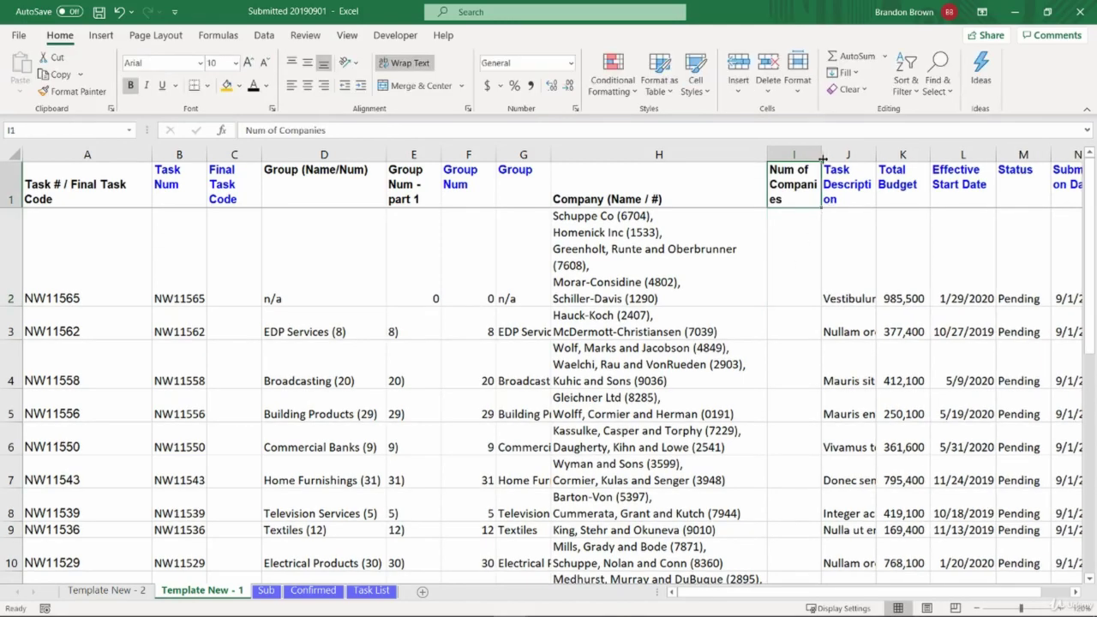
left_click_drag(821, 155, 834, 158)
left_click(800, 235)
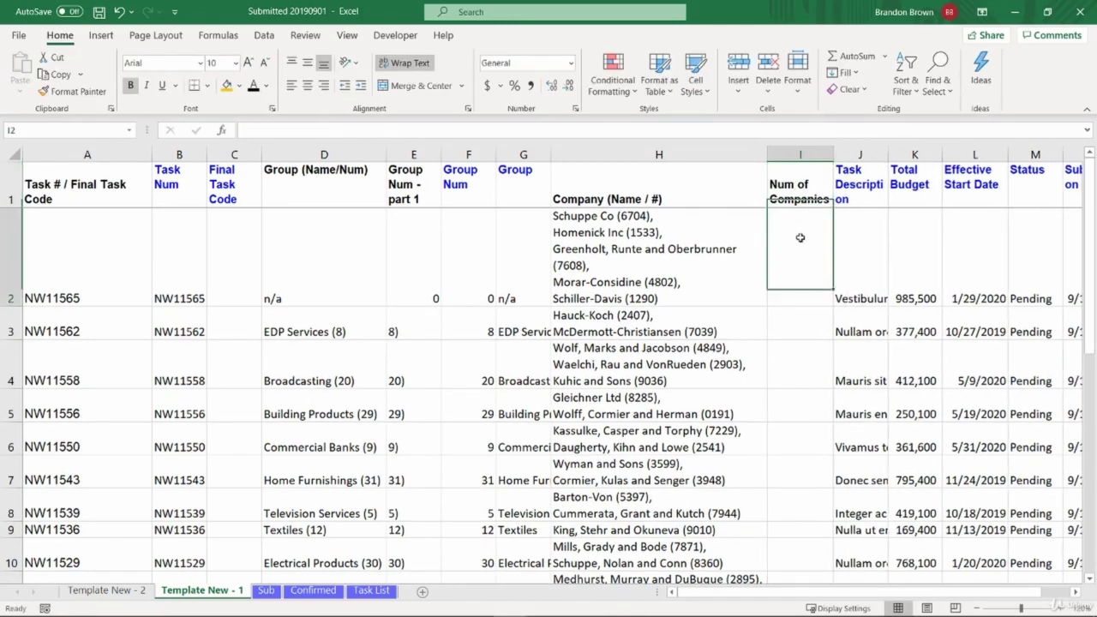
Step: Edit the header in cell I1 to read "Number of Companies"
left_click(783, 189)
double_click(801, 185)
type("ber")
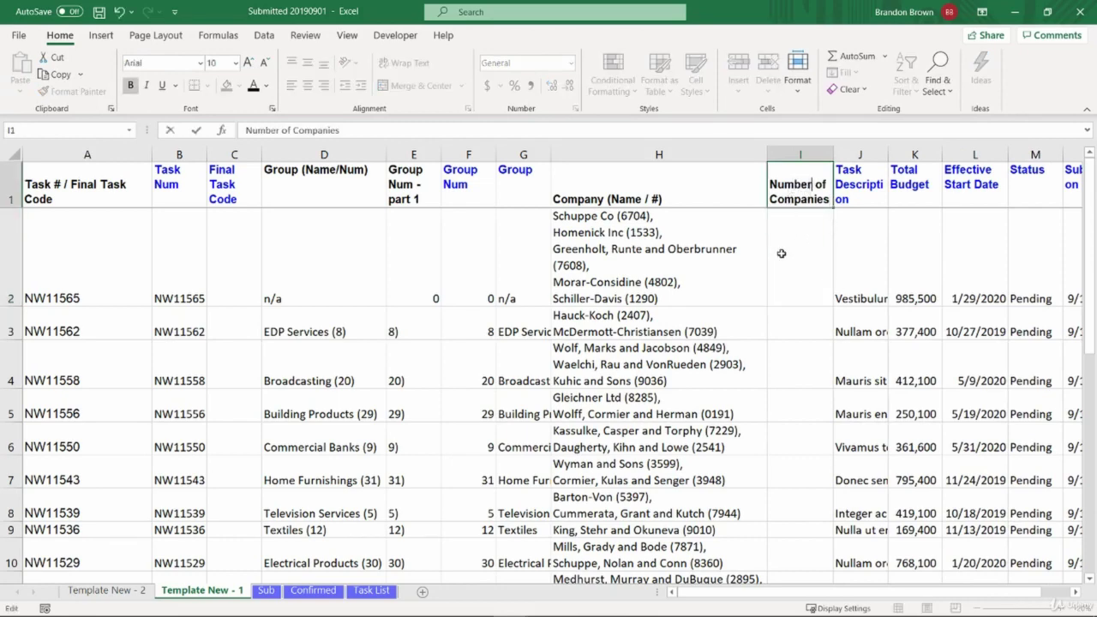
left_click(813, 256)
left_click(735, 243)
Step: Enter =LEN(H2) in cell I2 to count the characters of the company list, and review its reference
left_click(794, 244)
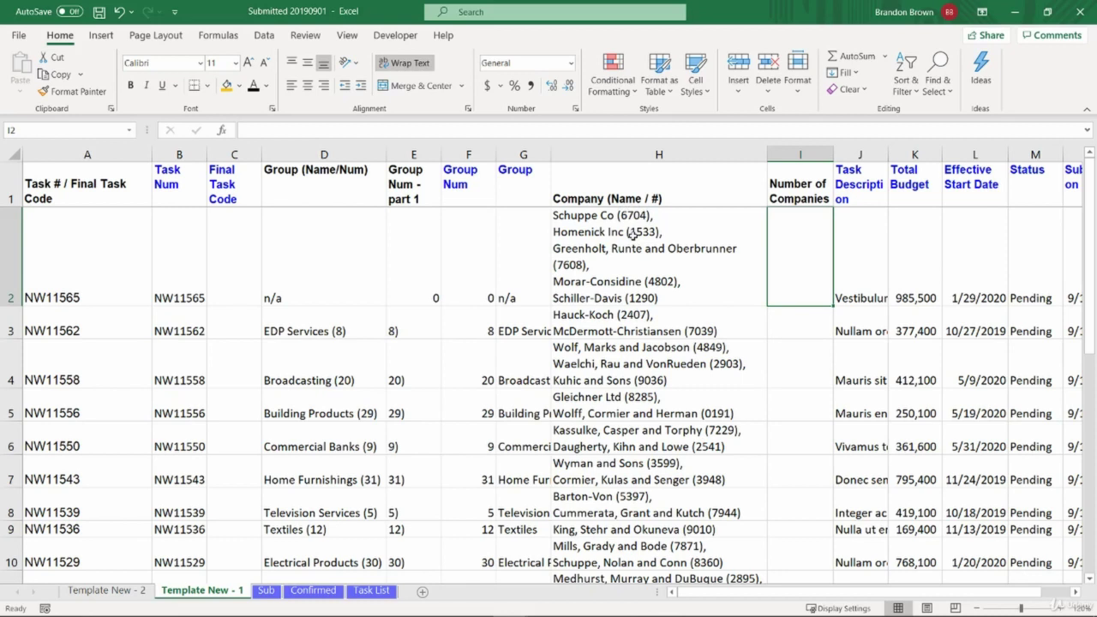
type("=")
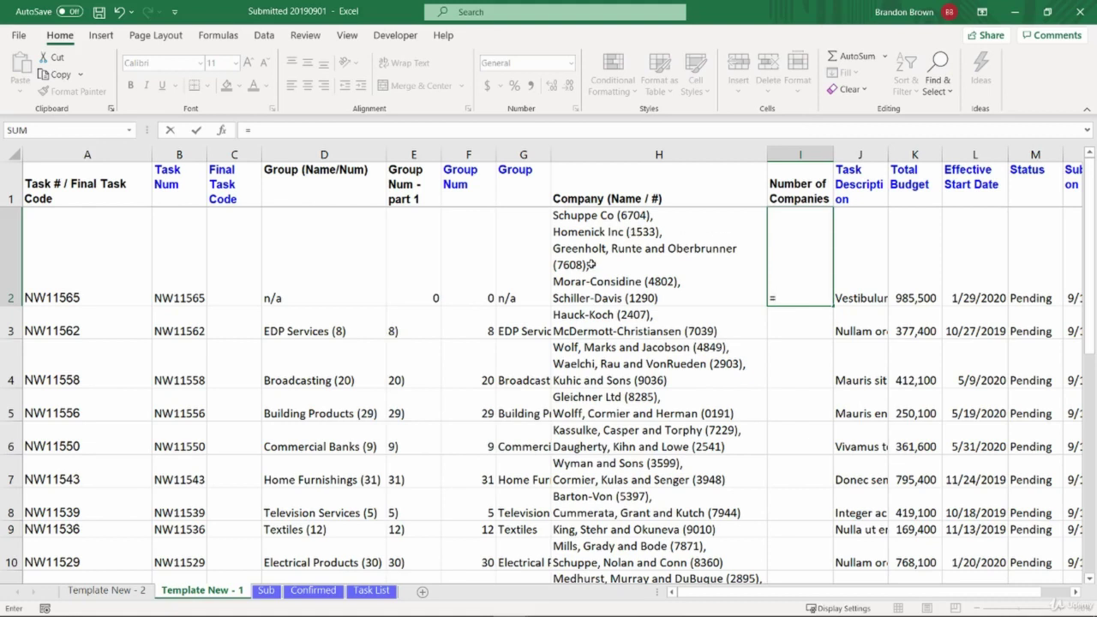
type("len")
key("Tab")
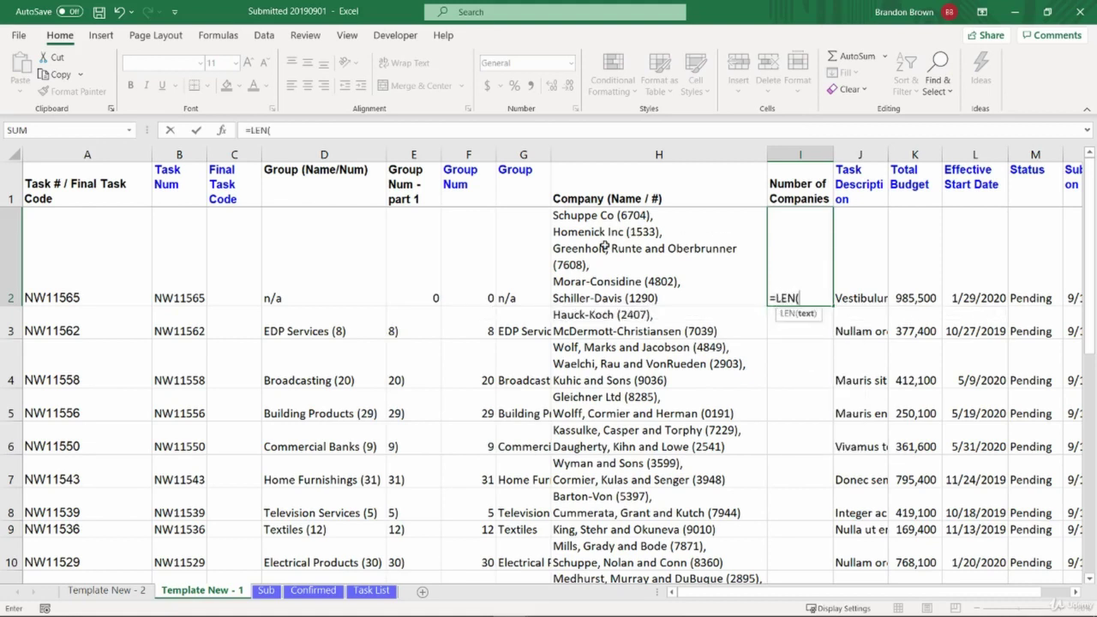
left_click(606, 246)
key("Return")
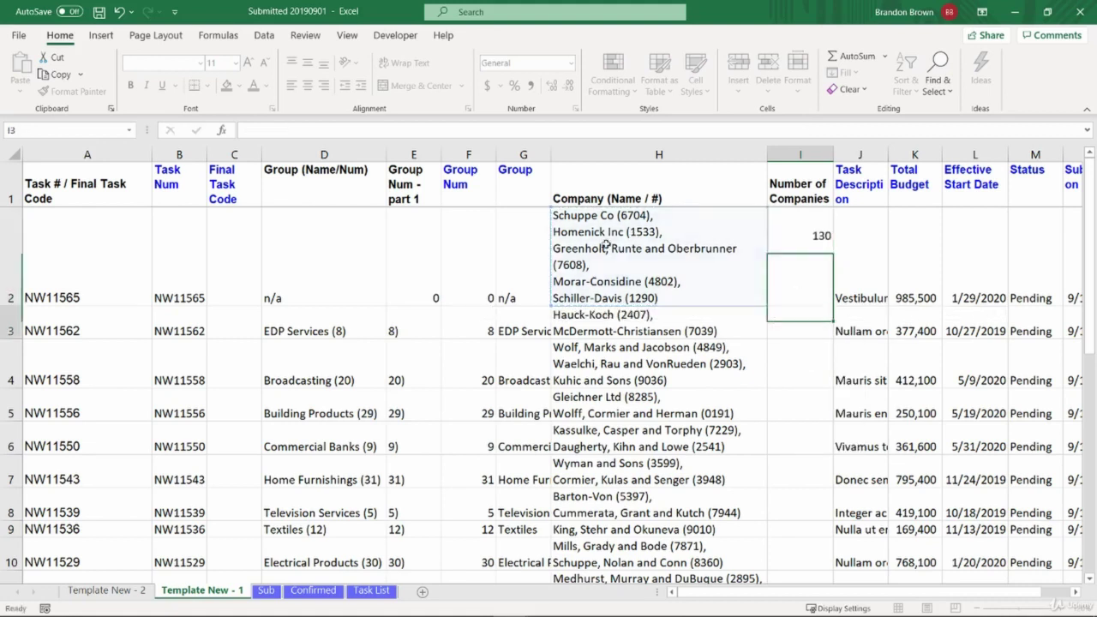
key("Up")
key("F2")
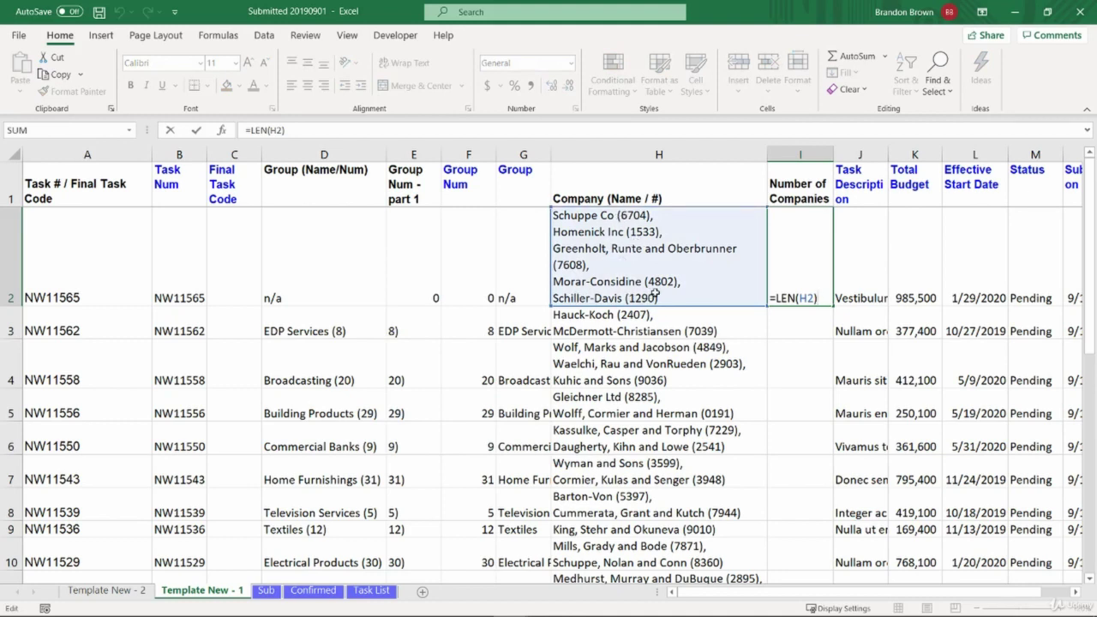
key("Return")
Step: Enter =SUBSTITUTE(H3,"(","") in cell I3 to strip the opening parentheses from the company text
type("=sub")
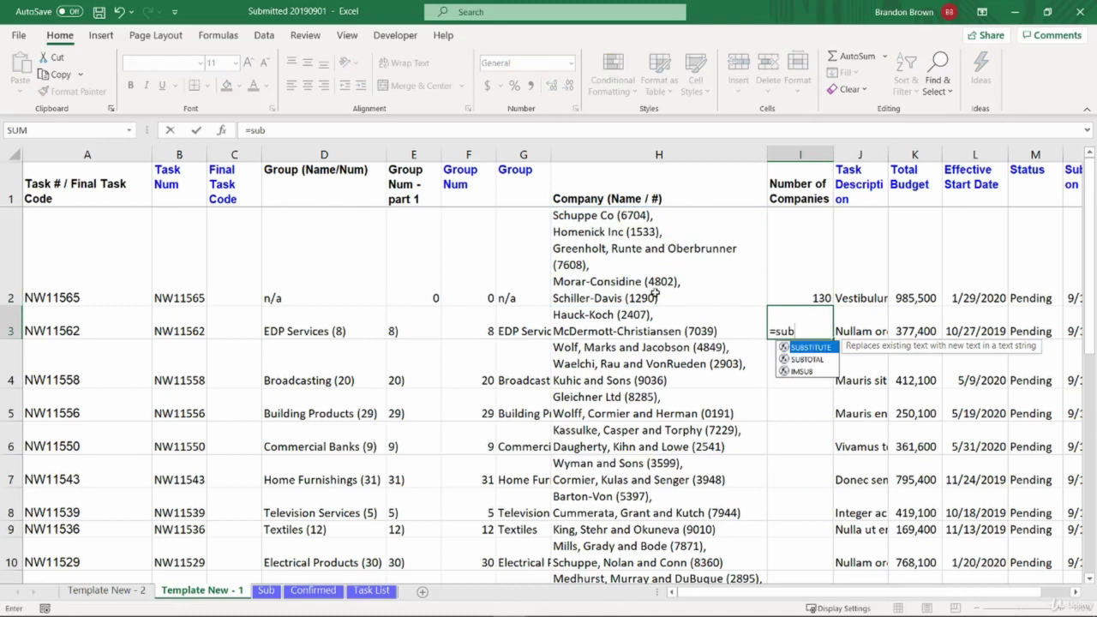
key("Tab")
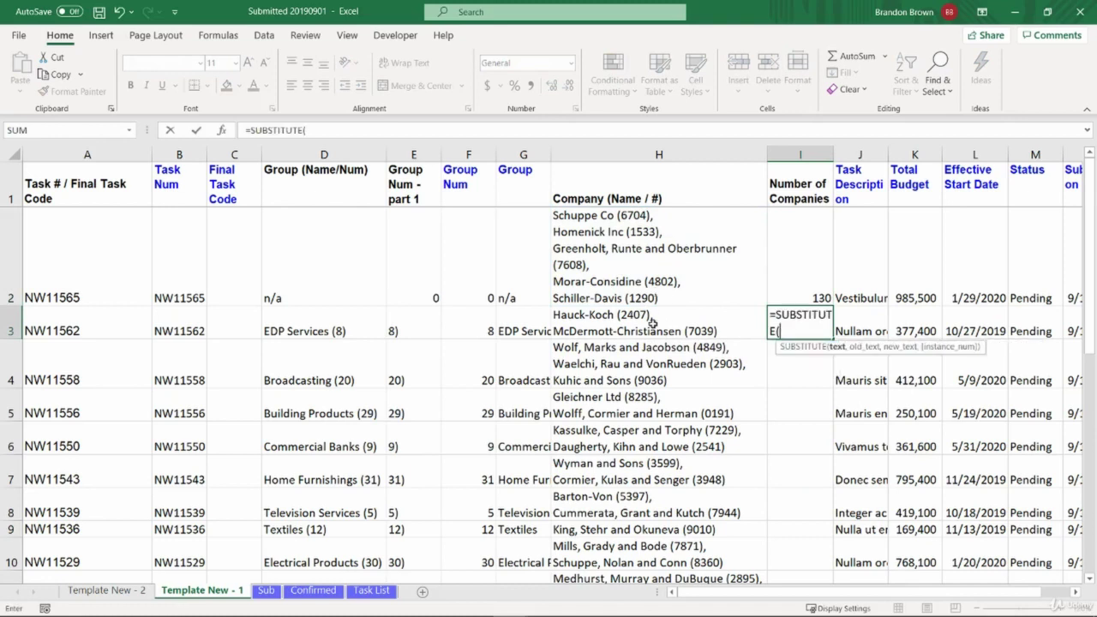
left_click(651, 321)
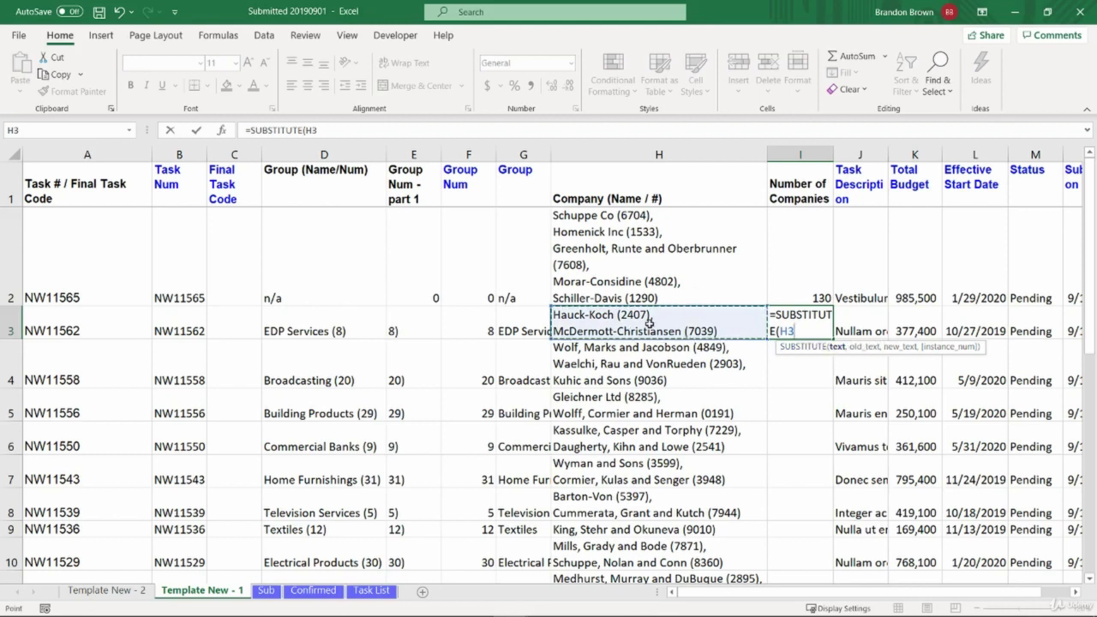
type(",\"(")
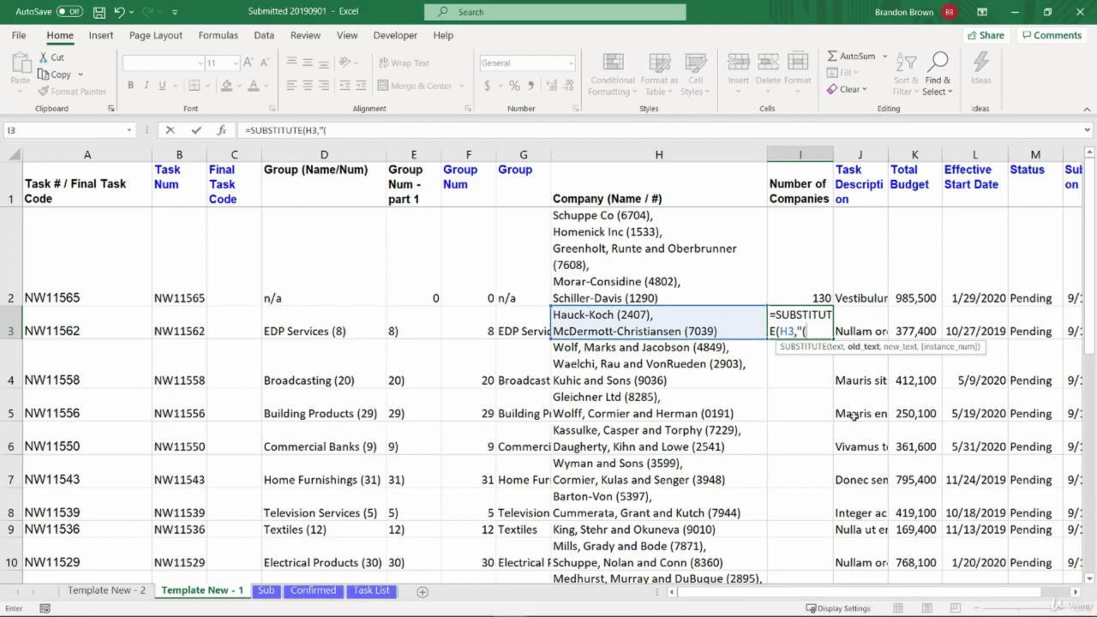
type("\",")
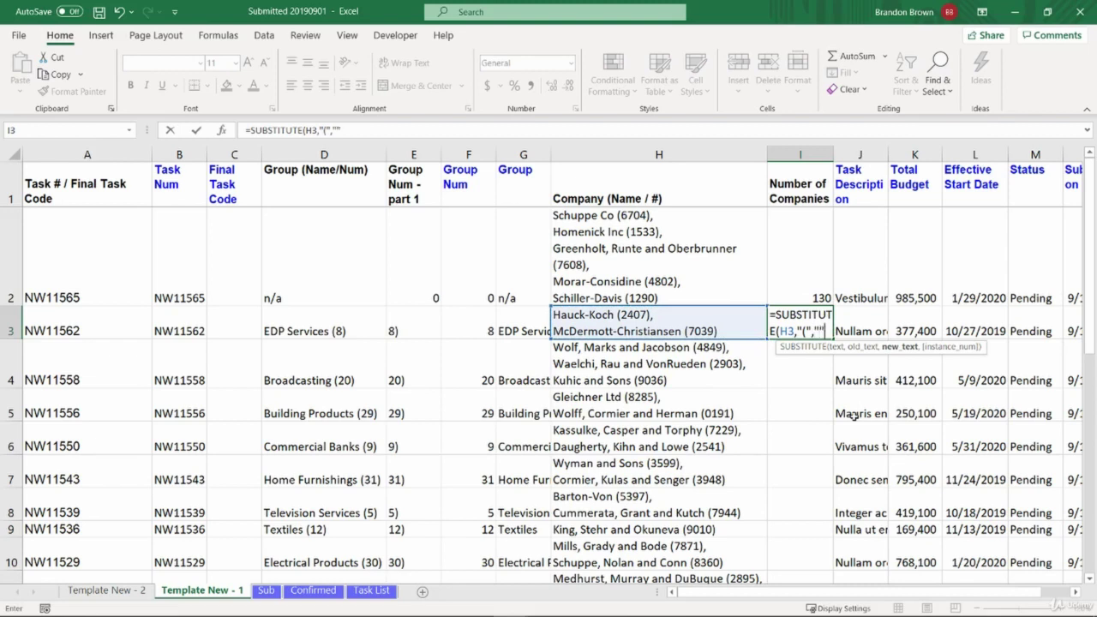
type("\"\")")
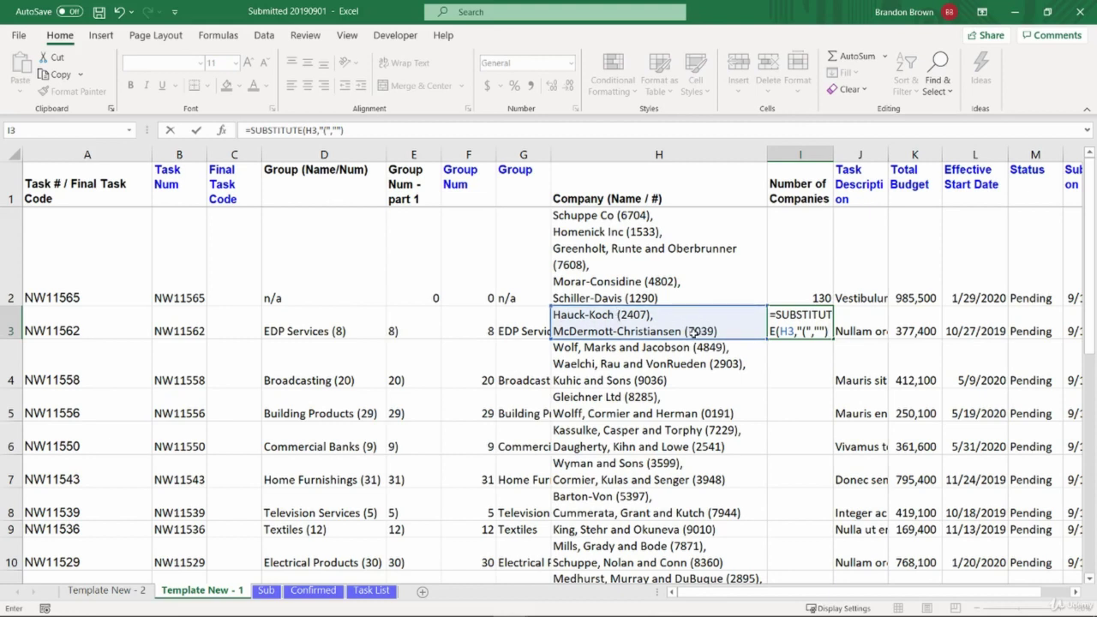
key("Return")
Step: Temporarily widen column I to read the full text in I3, and narrow the column back
left_click(797, 323)
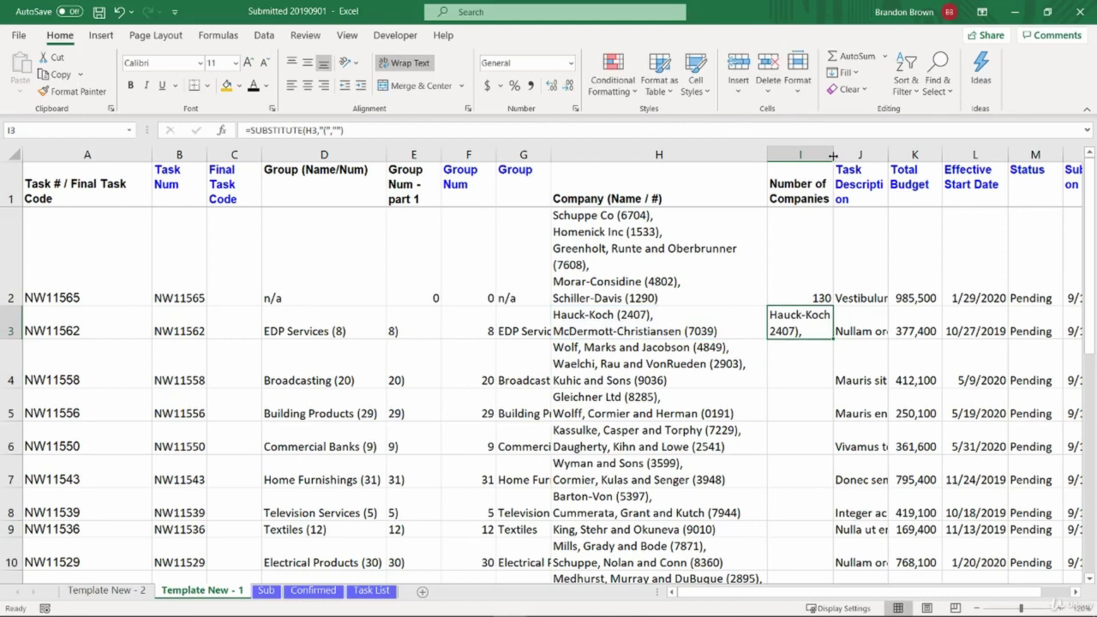
left_click_drag(832, 155, 963, 159)
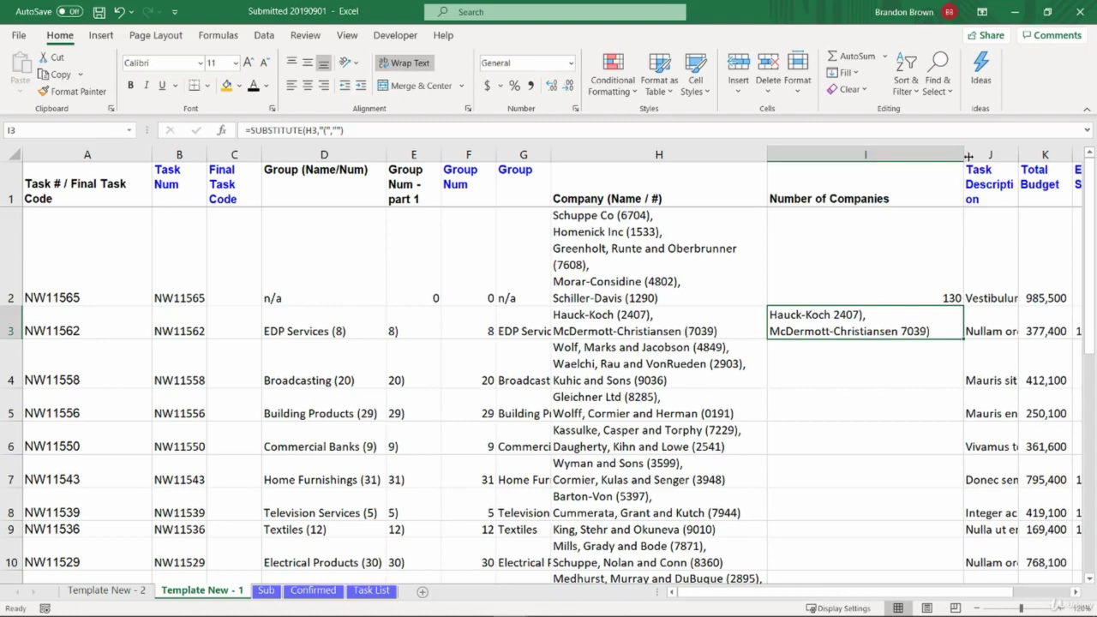
left_click_drag(934, 153, 833, 154)
Step: Reuse the SUBSTITUTE expression from I3 to extend the I2 formula to =LEN(H2)-LEN(SUBSTITUTE(H2,"(",""))
double_click(816, 317)
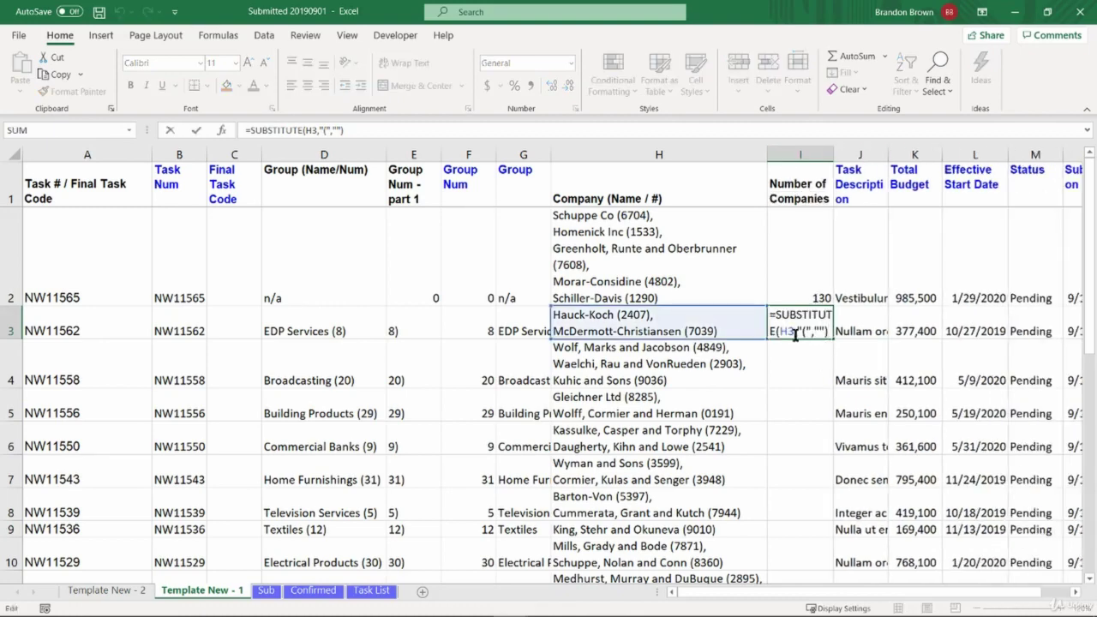
left_click_drag(774, 315, 880, 314)
key("ctrl+Return")
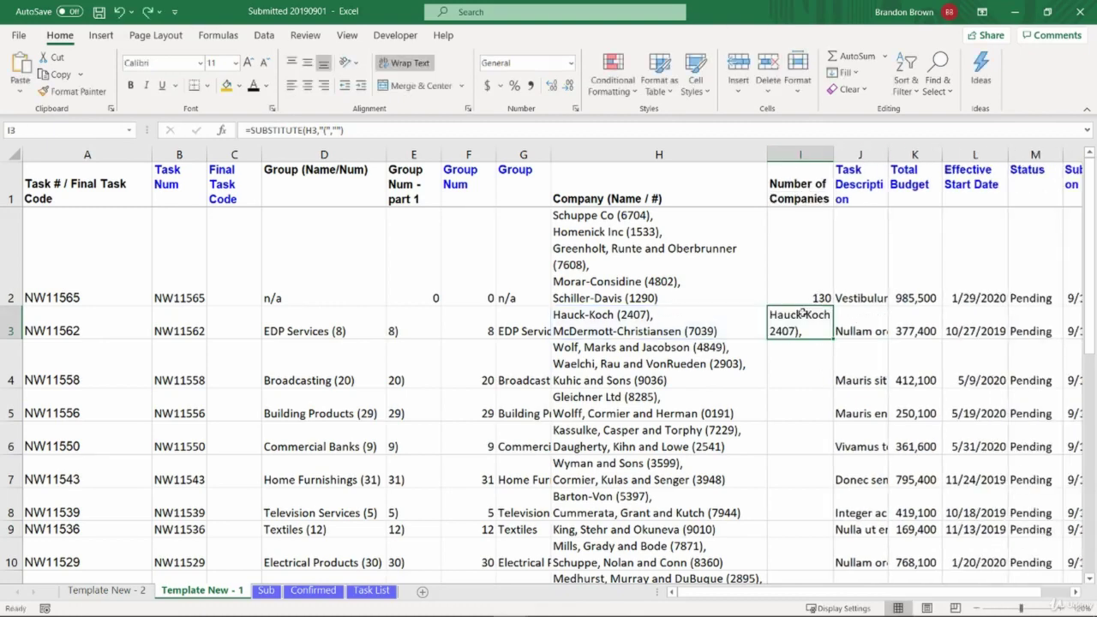
double_click(803, 288)
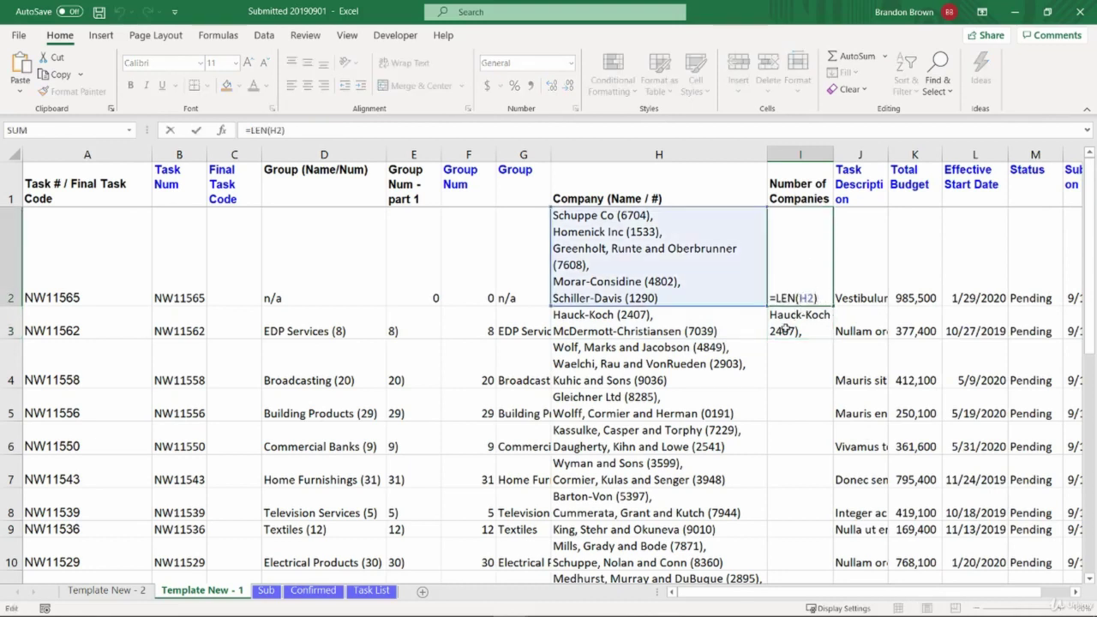
type("-LEN(SUBSTITUTE(H3,\"(\",\"")
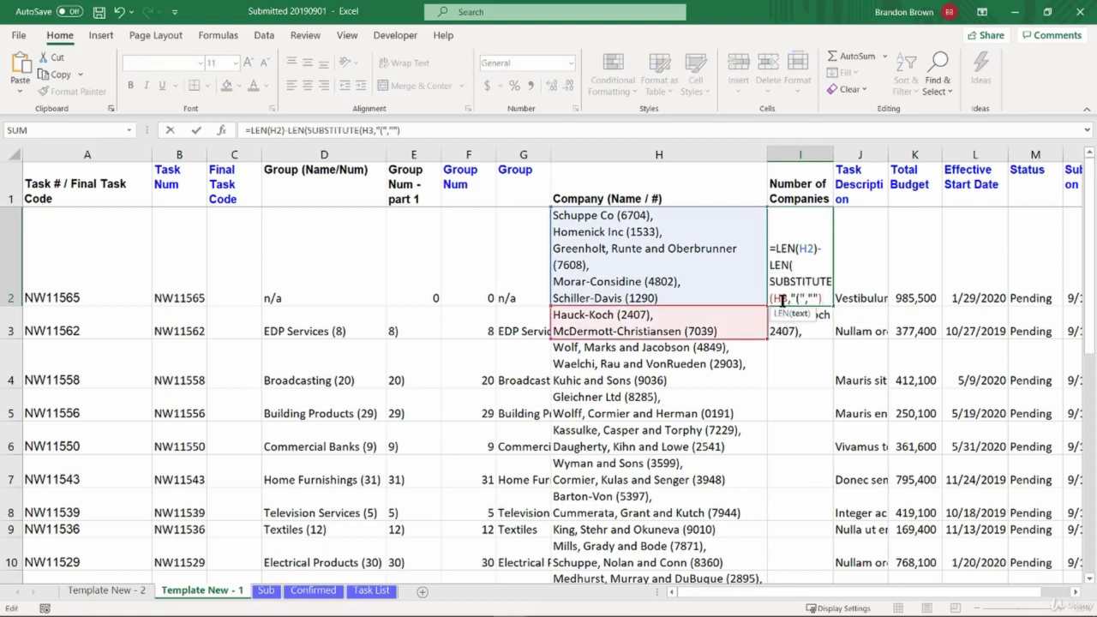
left_click(783, 297)
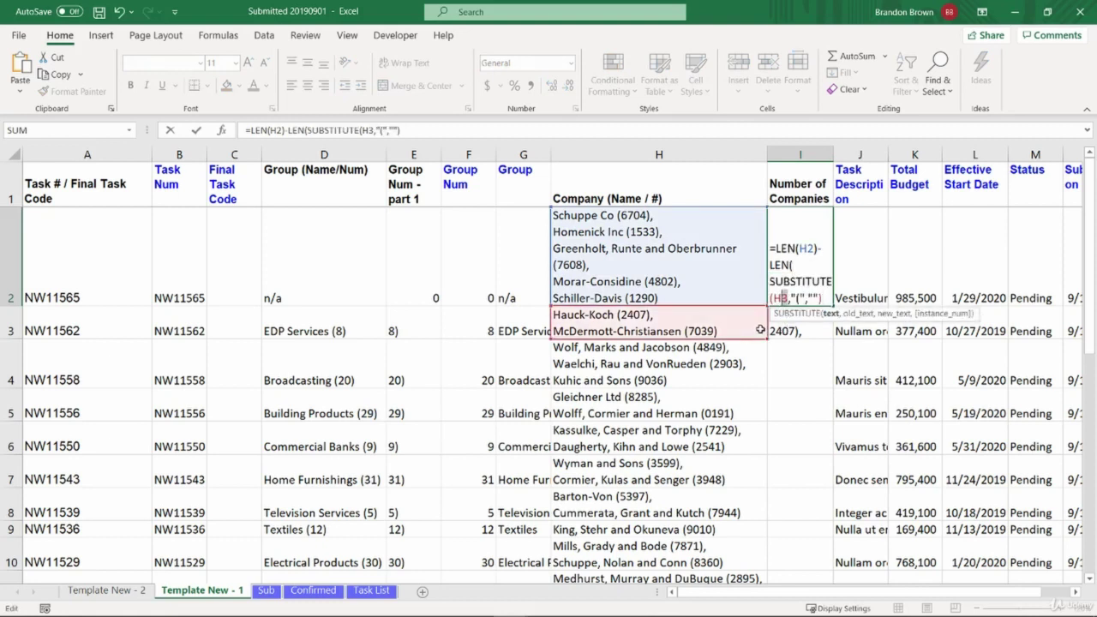
left_click_drag(760, 329, 761, 300)
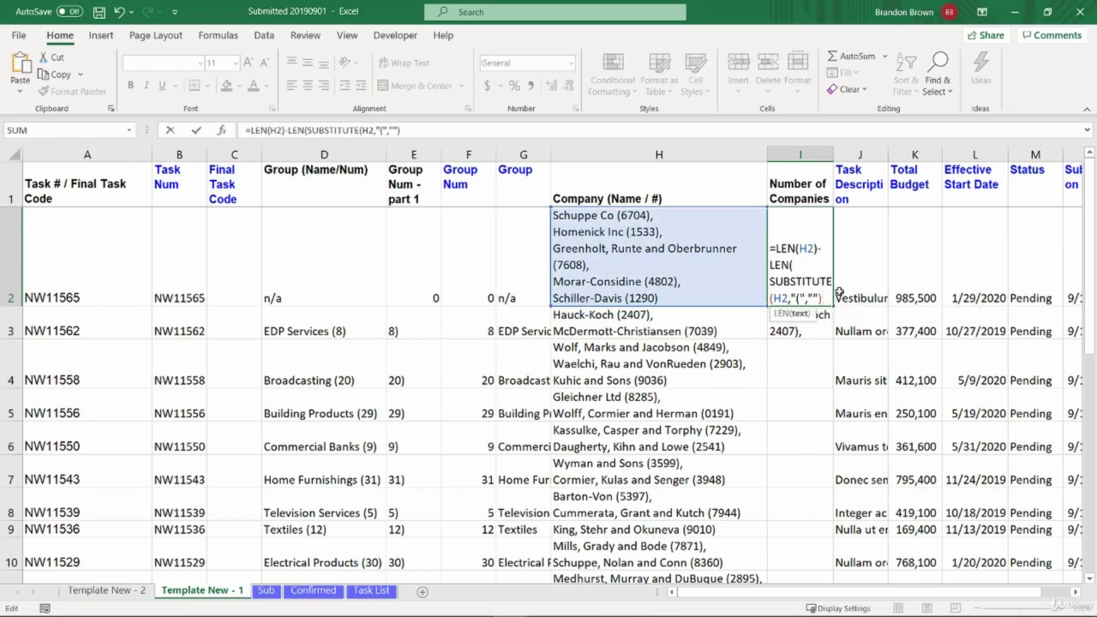
type(")")
key("Return")
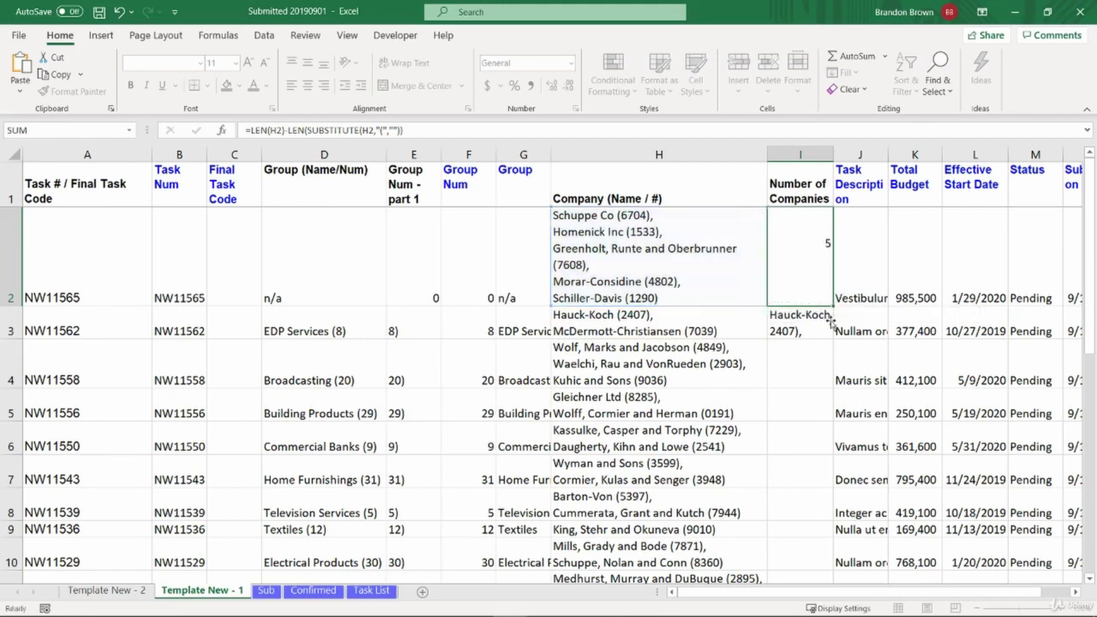
left_click(798, 294)
Step: Enter =LEN(H3) in cell I4 to count the characters of the original company text in row 3
left_click(787, 358)
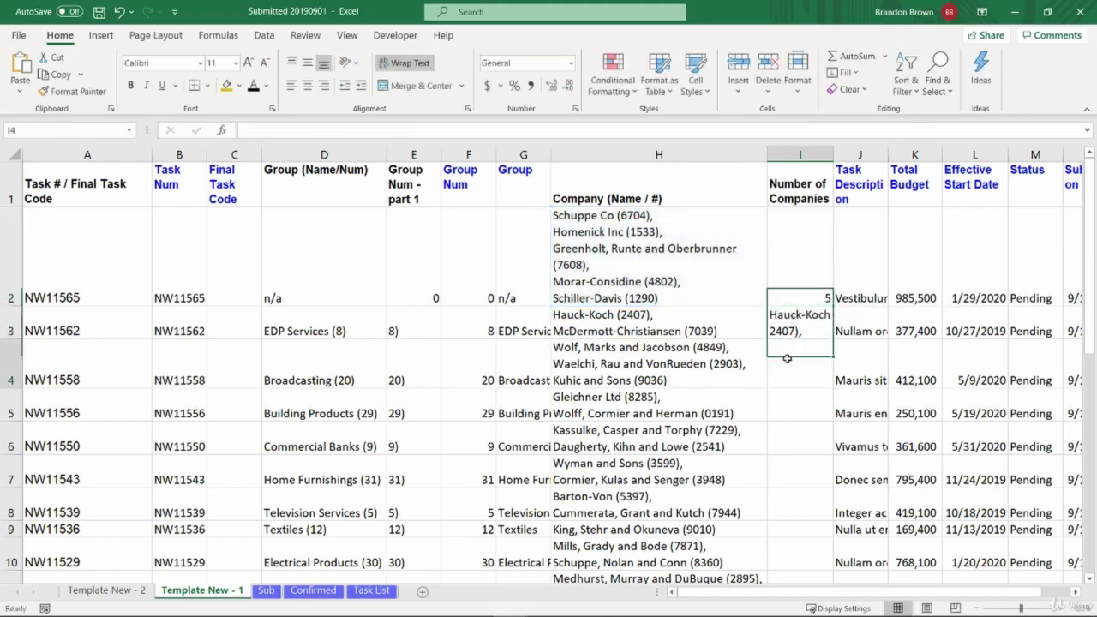
type("=len")
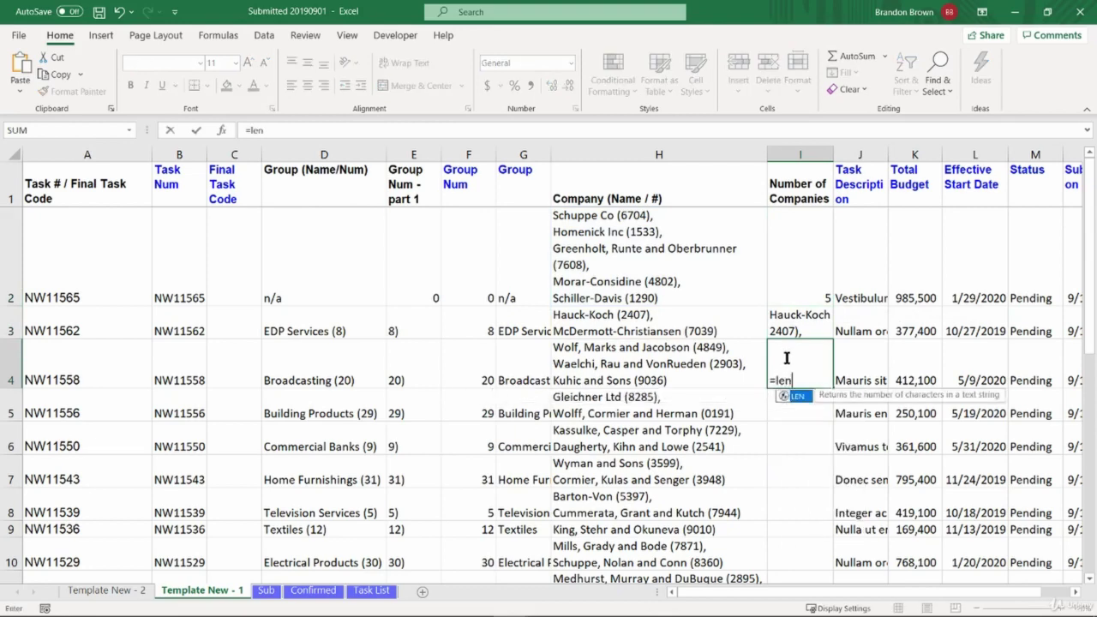
key("Tab")
left_click(720, 329)
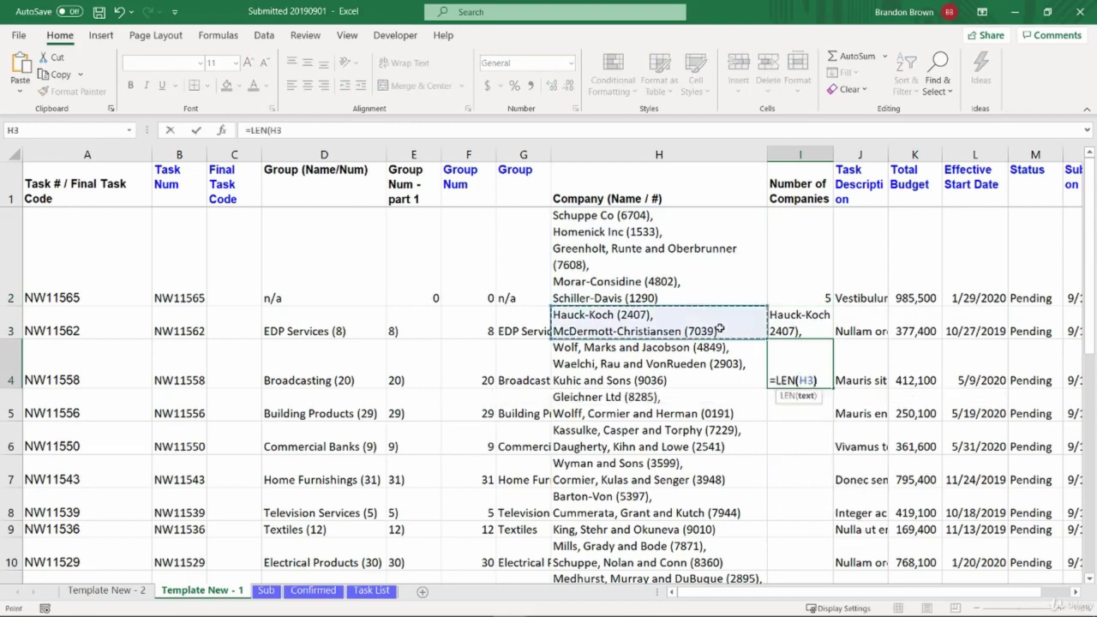
key("Return")
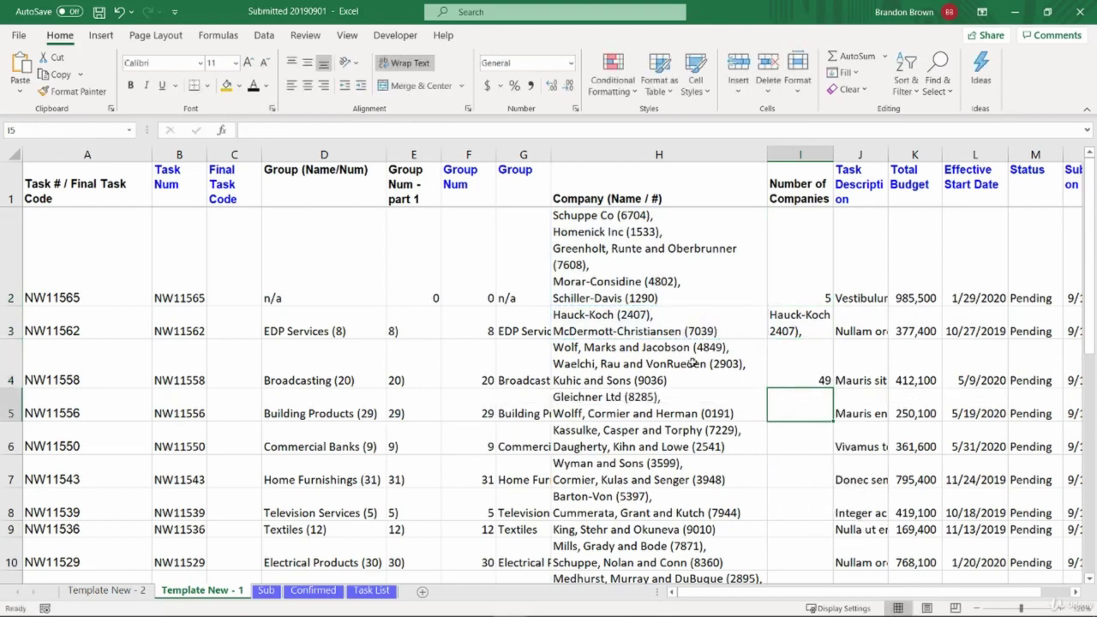
double_click(776, 354)
key("Escape")
Step: Enter =LEN(I3) in cell I5 to count the characters of the company text without opening parentheses
left_click(786, 406)
type("=len")
key("Tab")
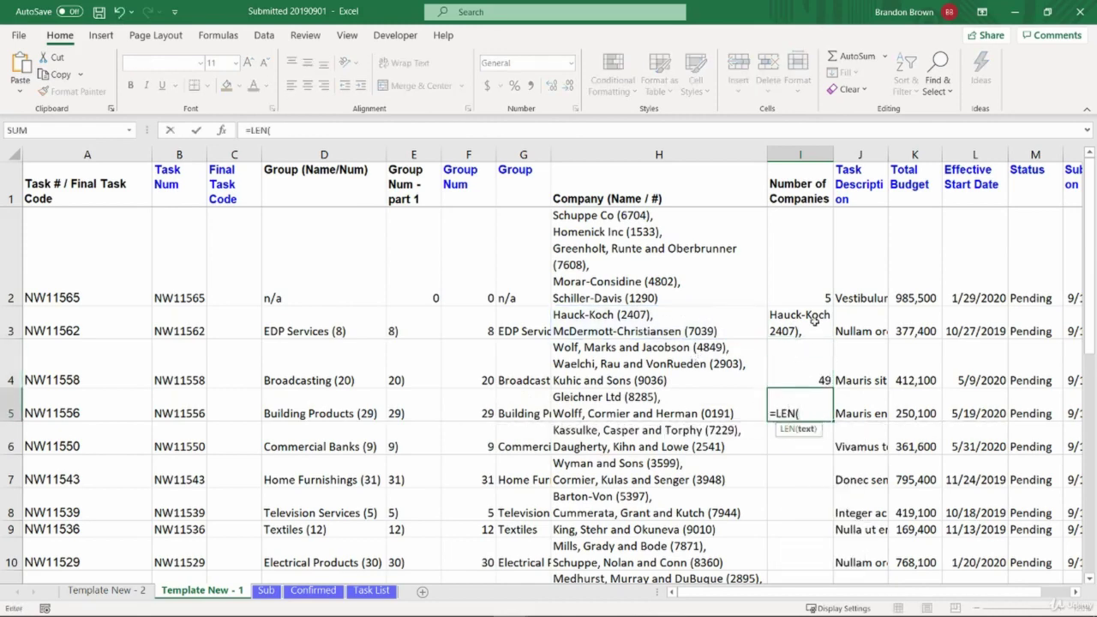
left_click(797, 323)
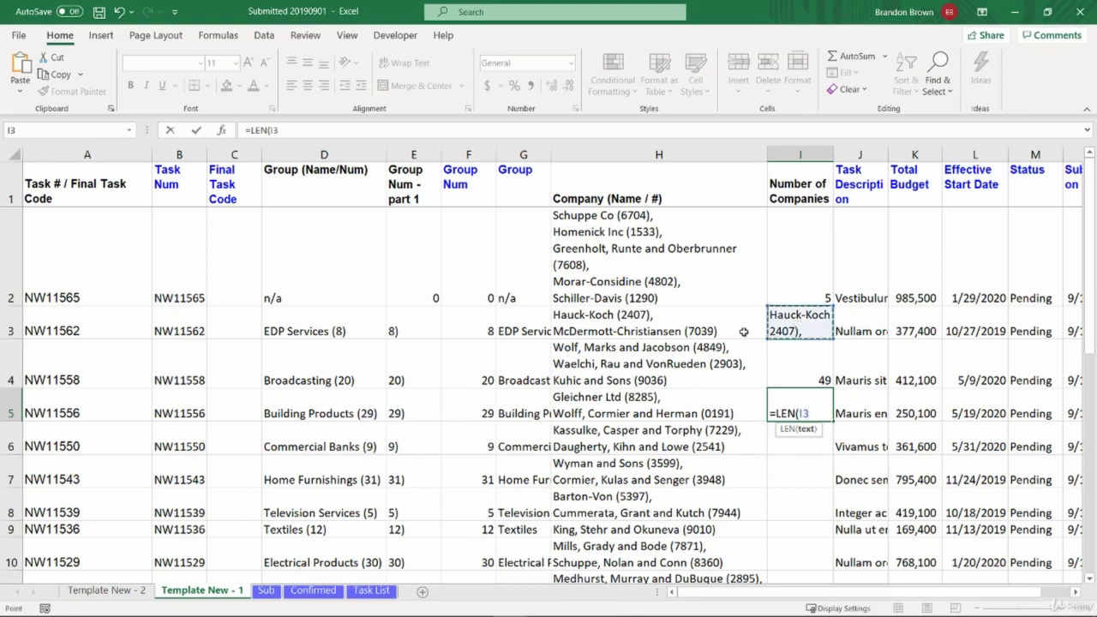
type(")")
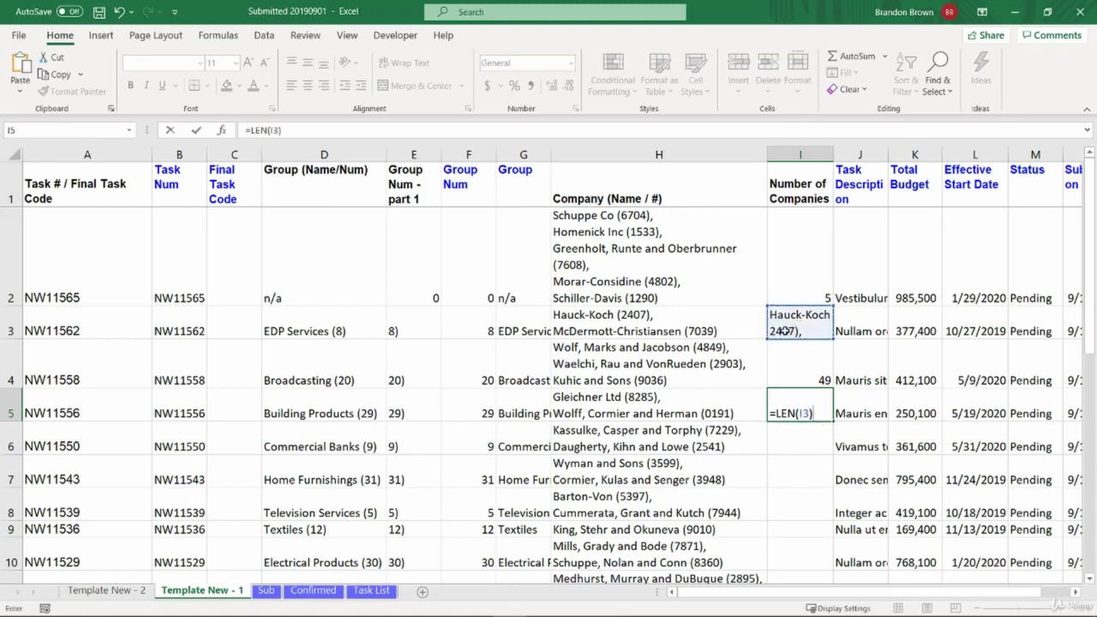
key("Return")
key("Up")
key("Up")
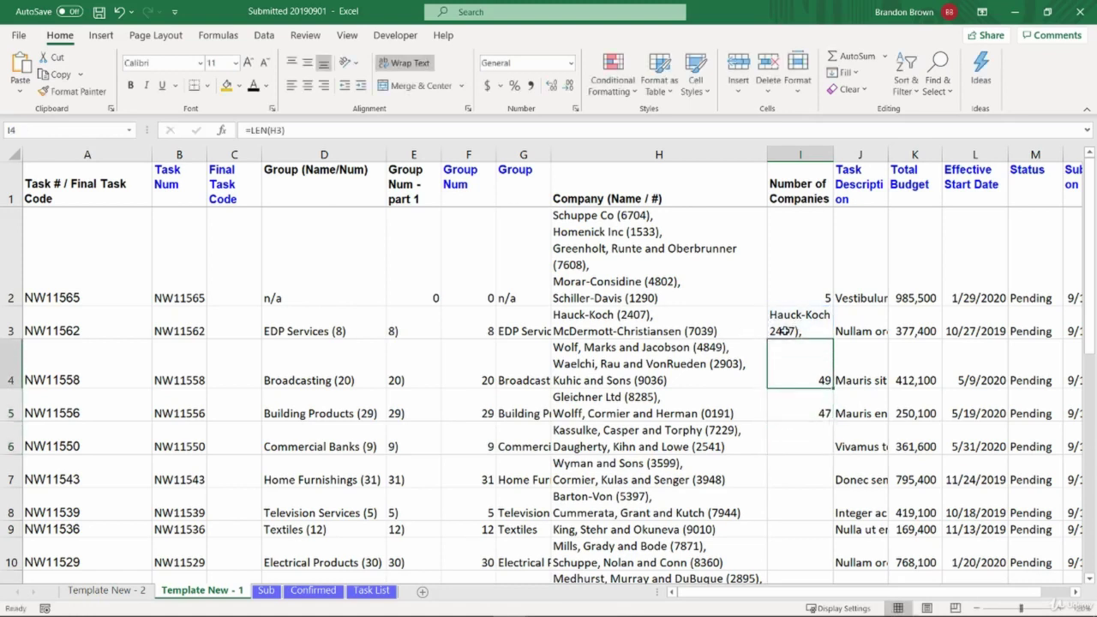
Step: Clear the test formulas from cells I3:I5, keeping the combined formula in I2
key("Down")
key("Up")
key("Up")
key("Up")
key("Left")
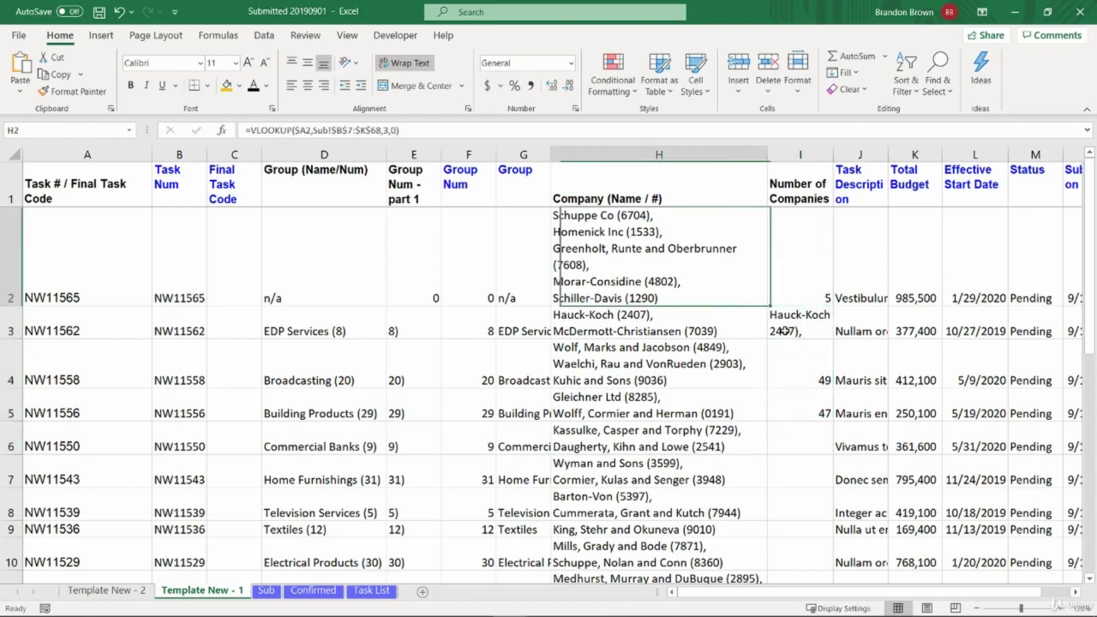
key("Right")
key("Down")
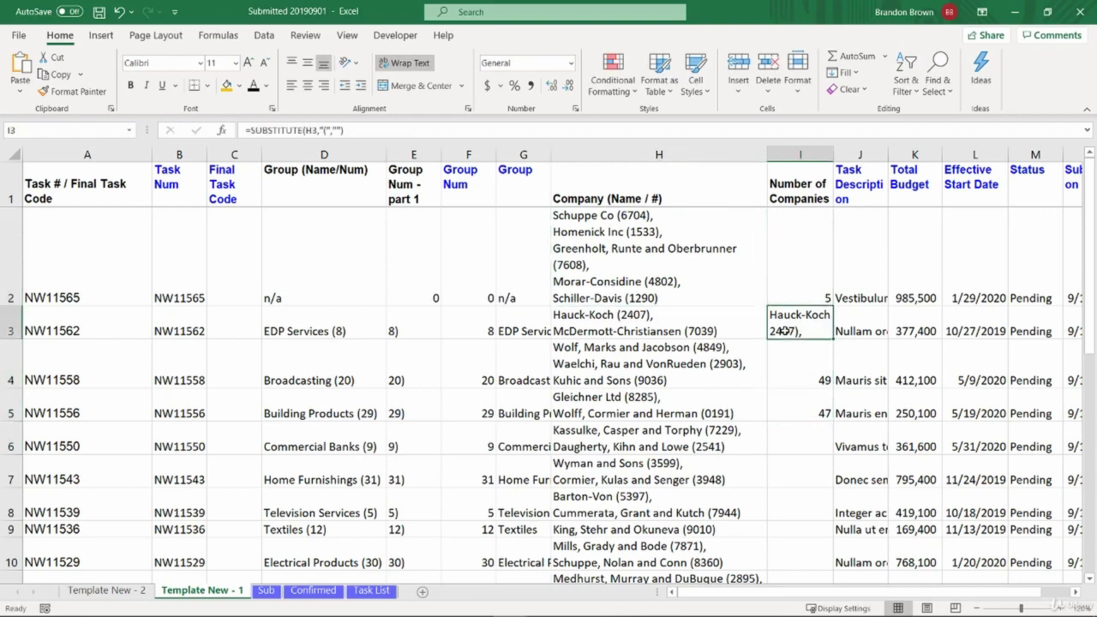
key("shift+Down")
key("shift+Down")
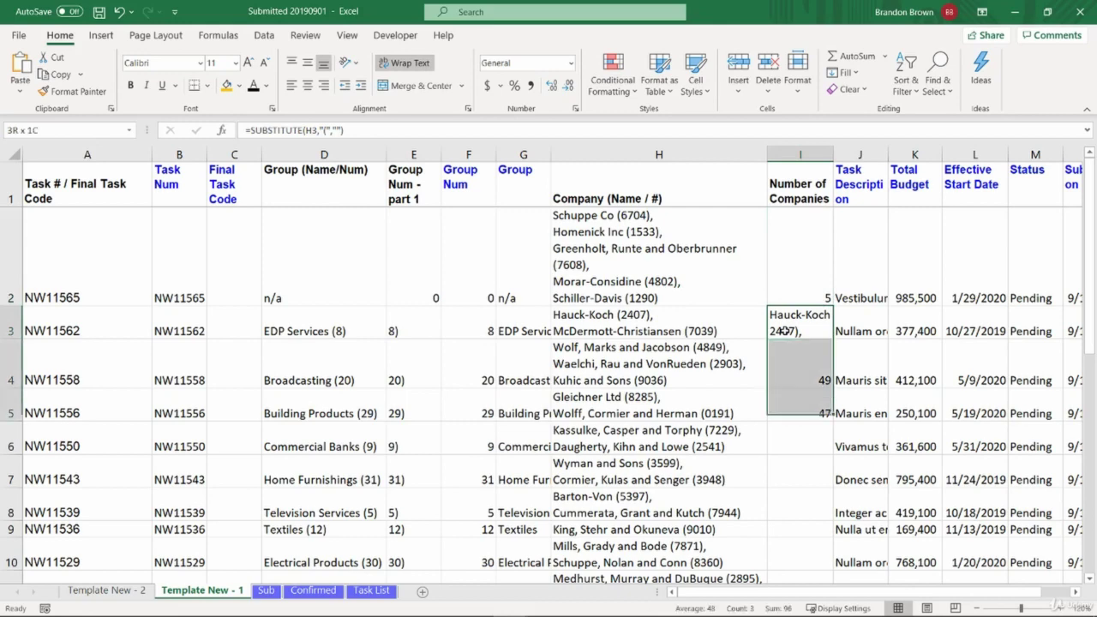
key("Delete")
key("Up")
key("F2")
key("Escape")
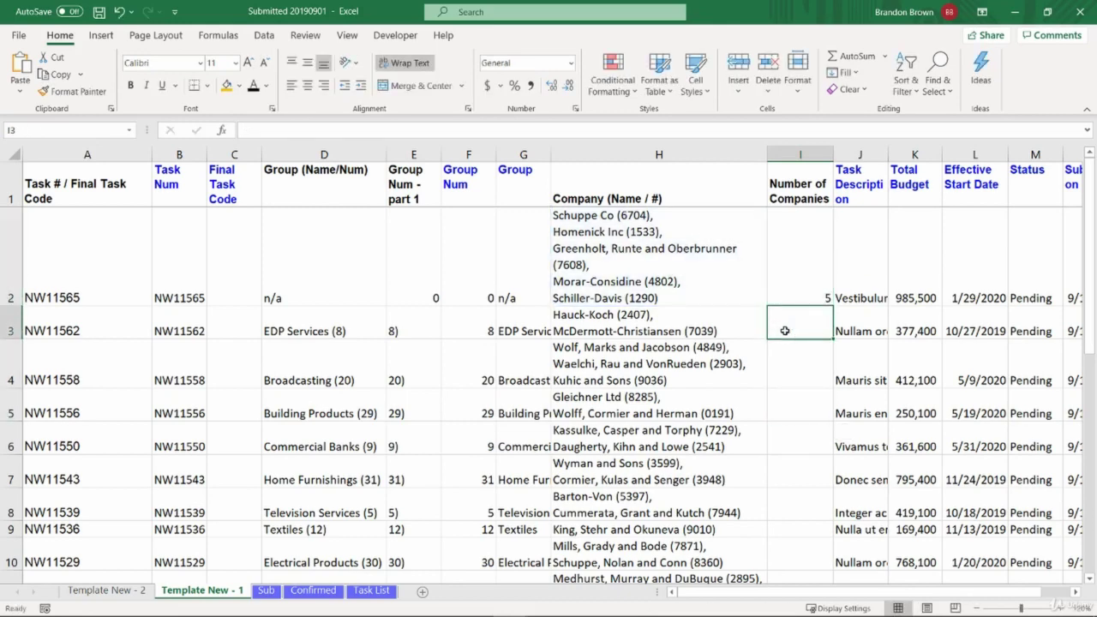
Step: Fill the Number of Companies formula from I2 down through row 15
key("Left")
key("shift+space")
key("Right")
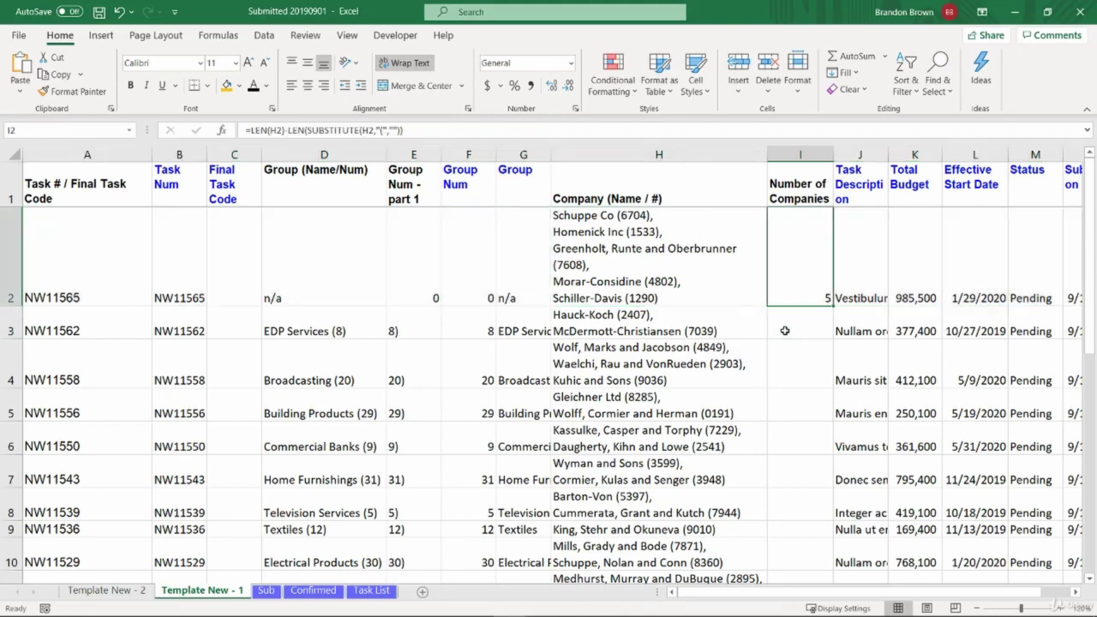
key("Left")
key("Down")
key("Right")
key("Up")
key("Down")
key("Up")
key("Left")
key("Down")
key("ctrl+Down")
key("Right")
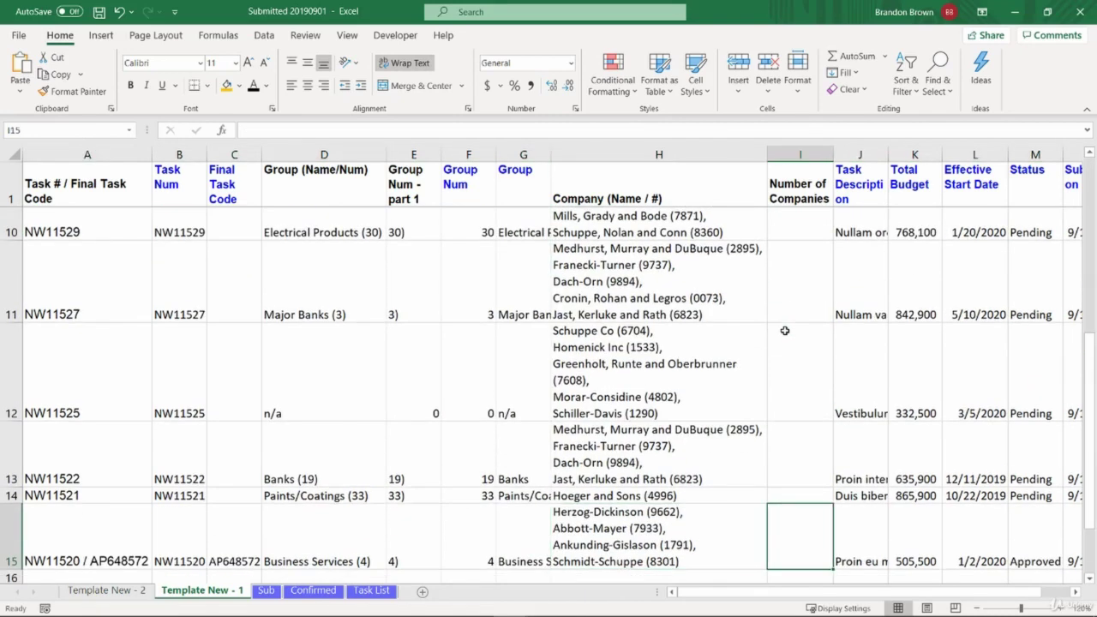
key("ctrl+shift+Up")
key("ctrl+d")
key("Down")
Step: Check the Number of Companies results against the company lists in several rows
left_click(804, 403)
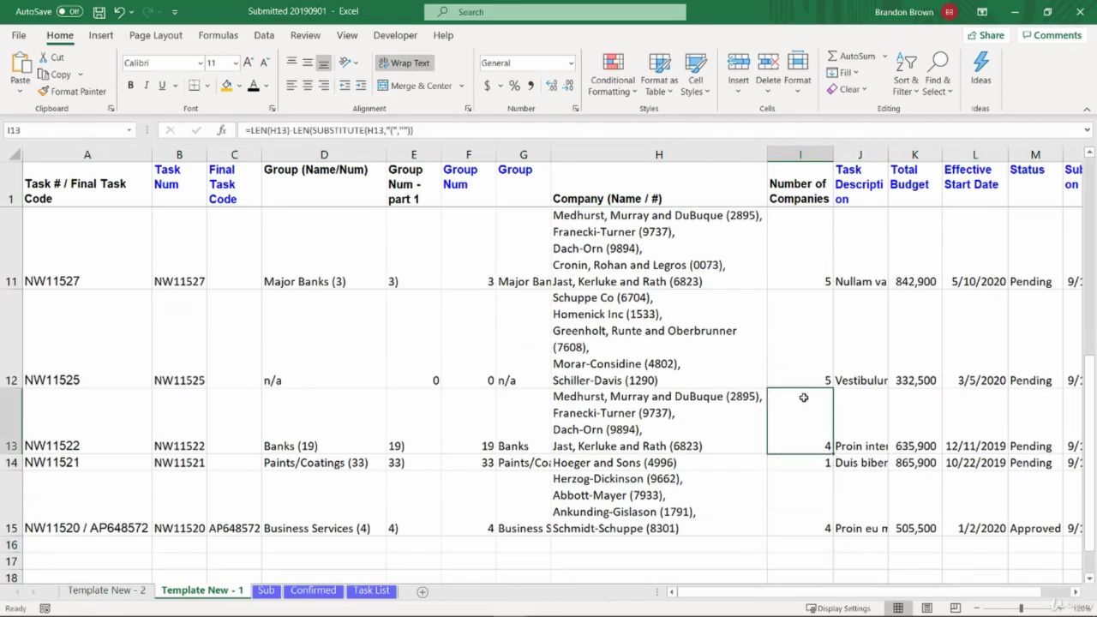
left_click(803, 362)
left_click_drag(684, 355, 783, 351)
left_click_drag(705, 458, 808, 460)
left_click(813, 459)
scroll(794, 379, "up", 3)
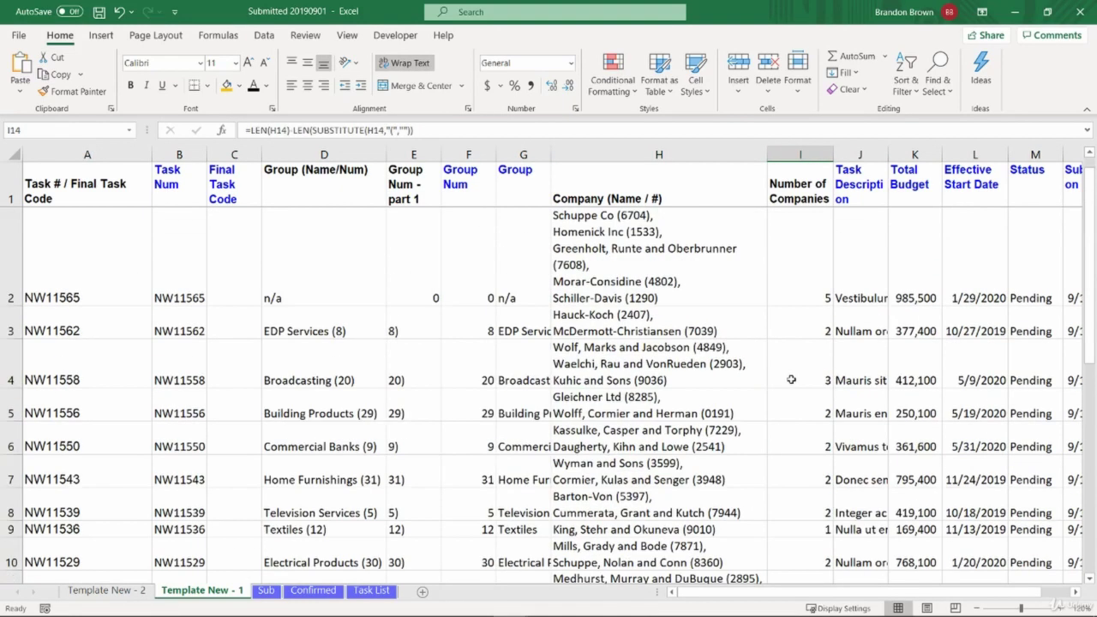
mouse_move(803, 199)
left_mouse_down()
mouse_move(798, 262)
mouse_move(794, 183)
left_mouse_up()
left_click(820, 250)
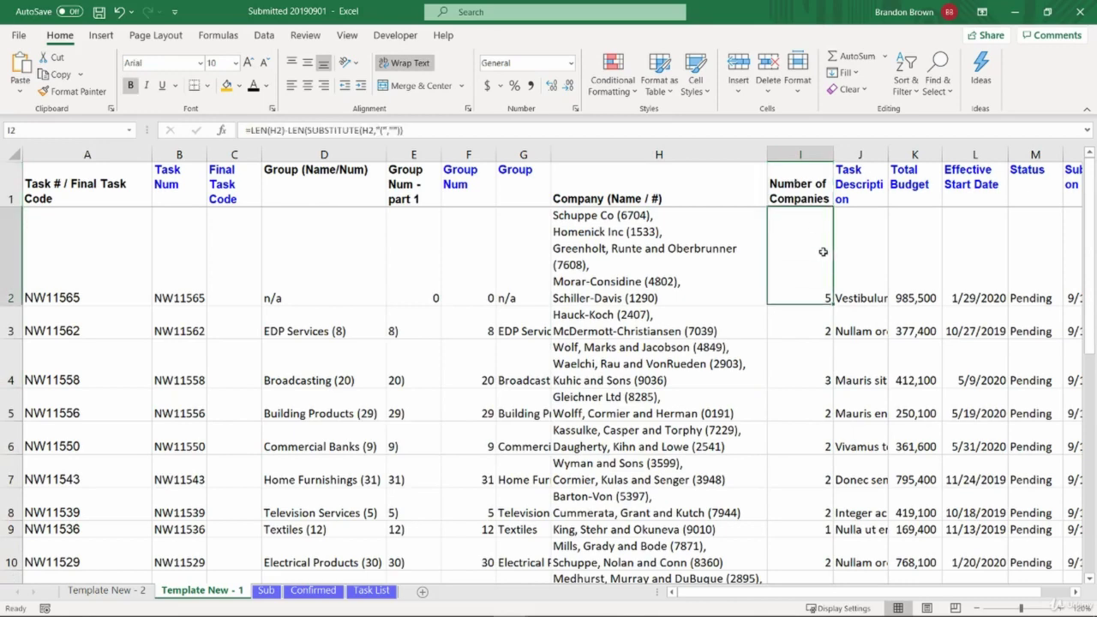
left_click(816, 328)
left_click(817, 364)
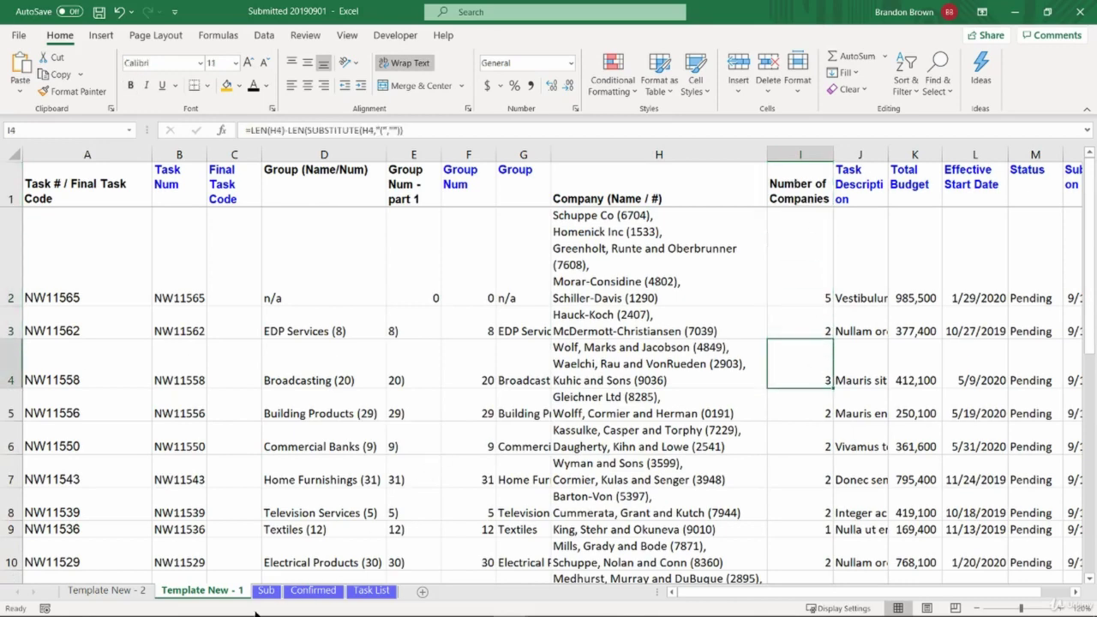
Step: Look over column A of the Template New - 2 sheet and return to Template New - 1
left_click(136, 591)
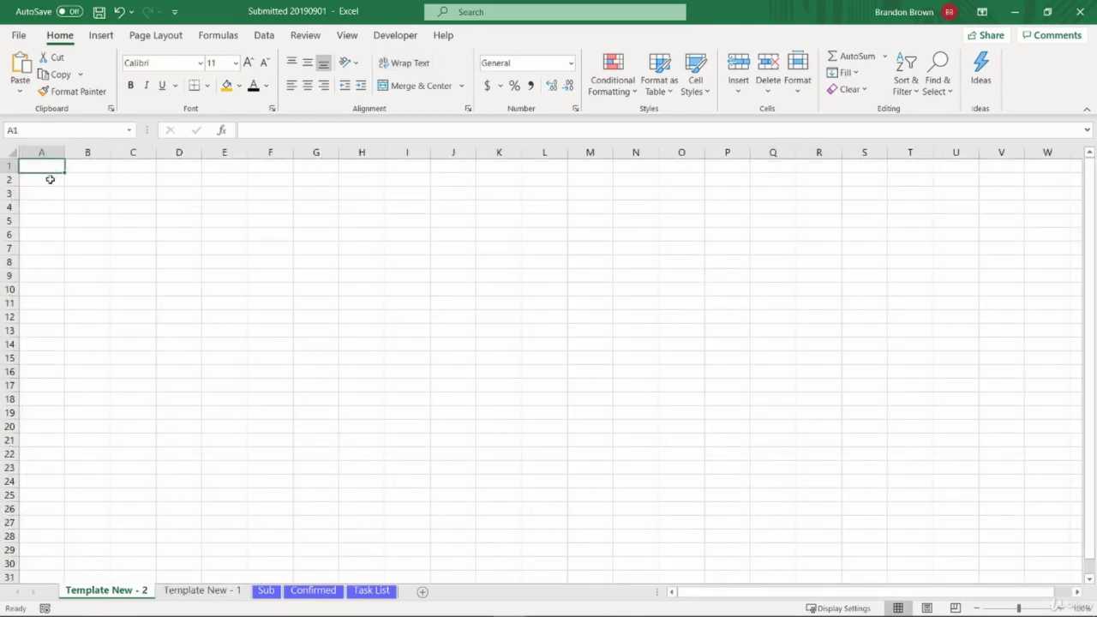
left_click_drag(49, 172, 42, 289)
left_click_drag(43, 304, 47, 317)
left_click(263, 592)
left_click(224, 591)
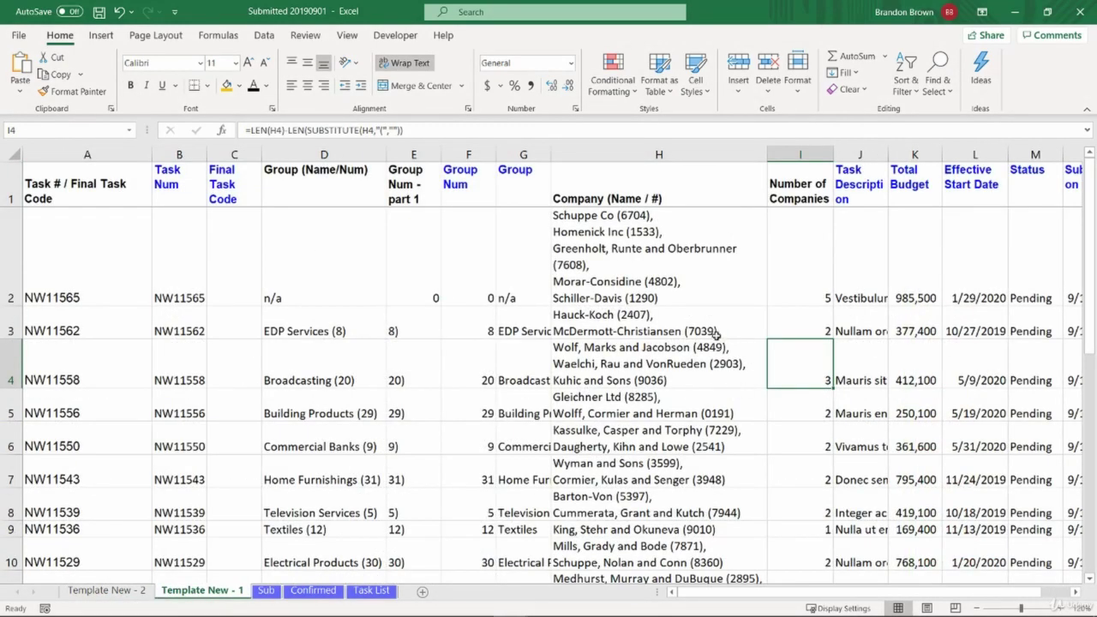
Step: Examine the company lists in column H and the task code formulas in column A
left_click_drag(681, 281, 672, 366)
left_click(673, 366)
left_click(630, 260)
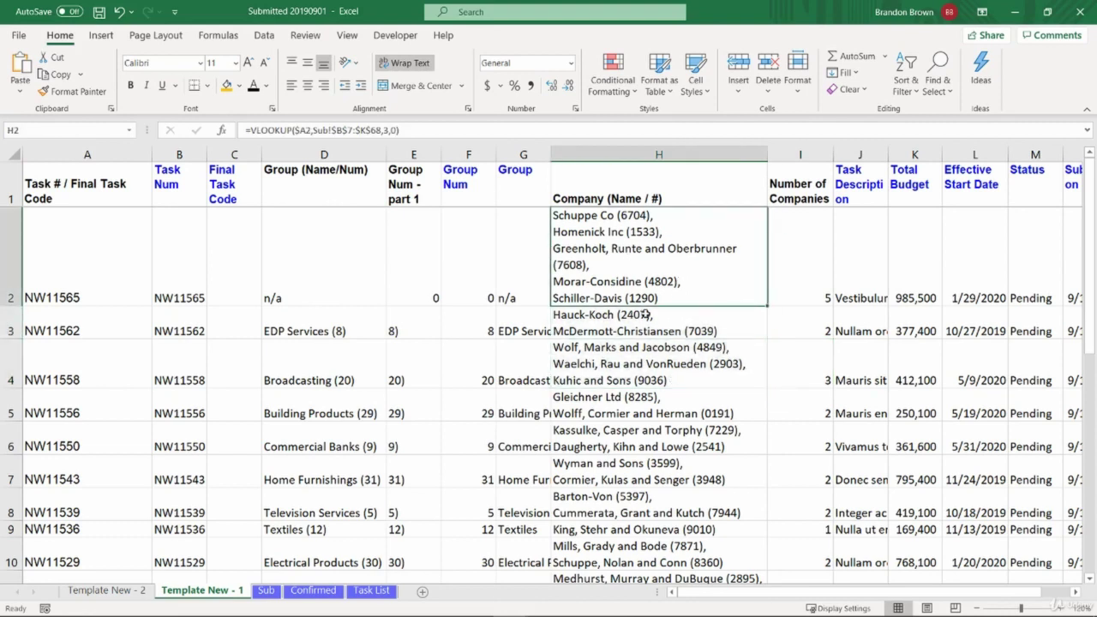
left_click(644, 316)
left_click_drag(51, 329, 74, 477)
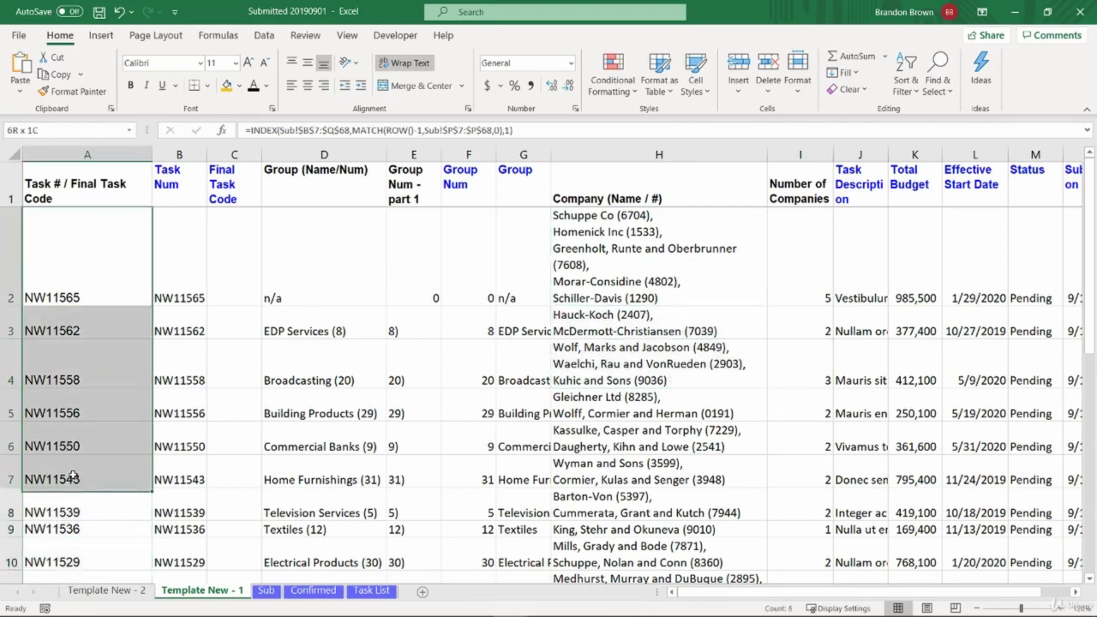
left_click(73, 476)
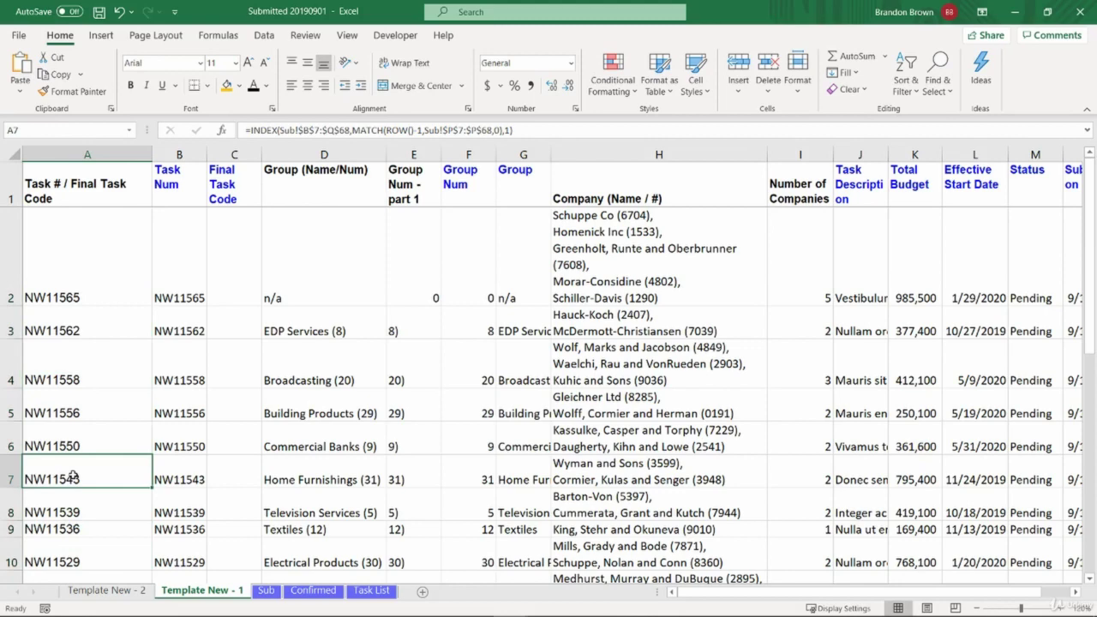
double_click(95, 283)
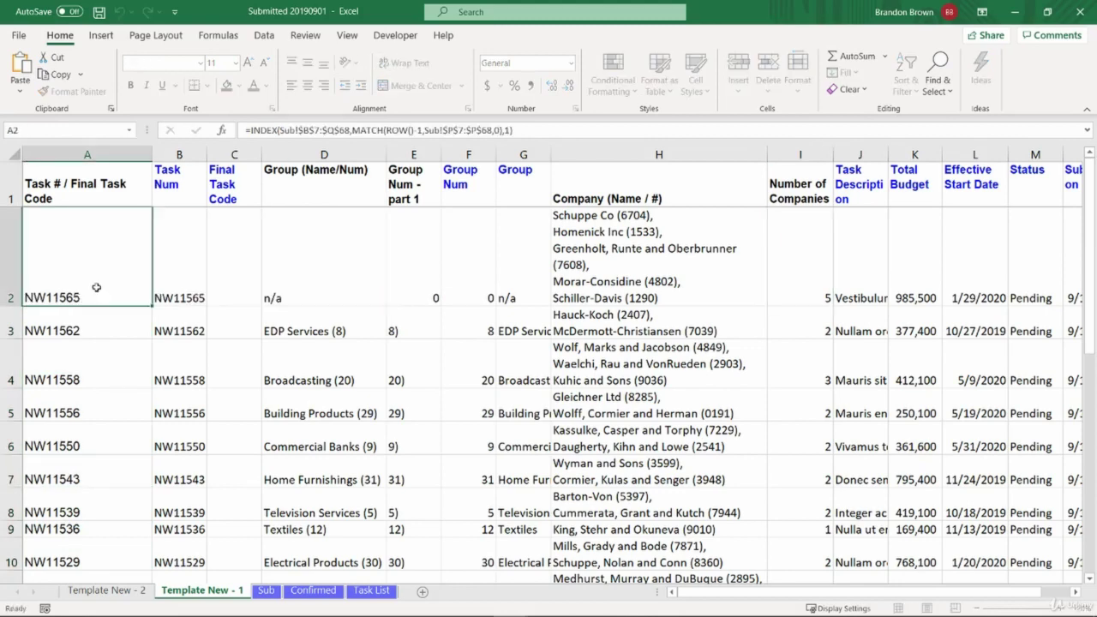
left_click(102, 311)
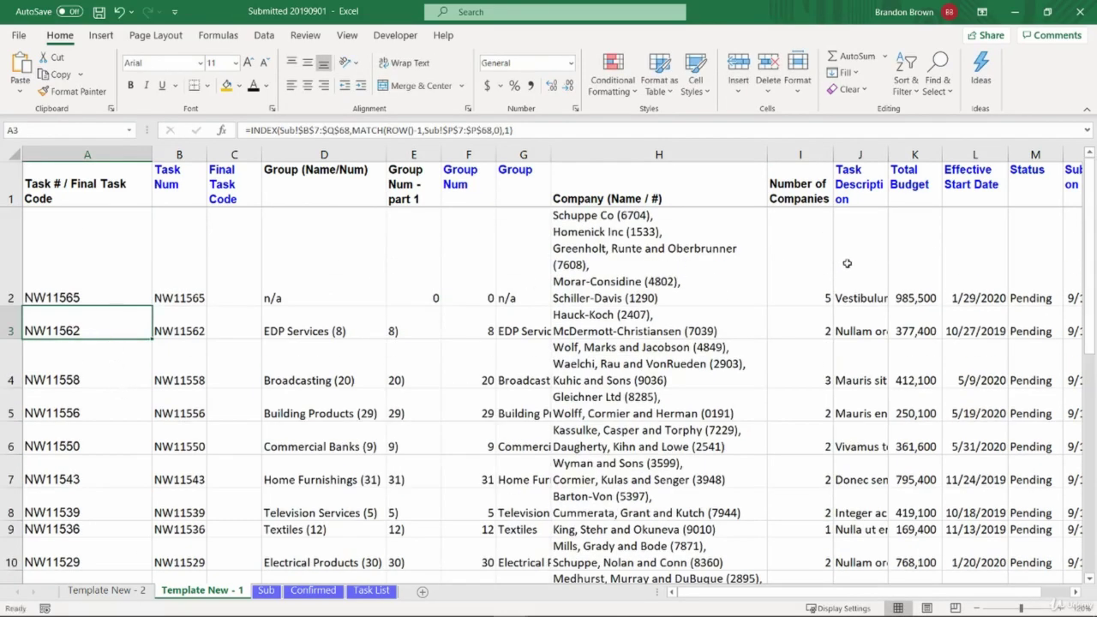
Step: Compare the company count, company list and task code of the first two task rows
left_click(802, 263)
key("shift+space")
left_click(802, 263)
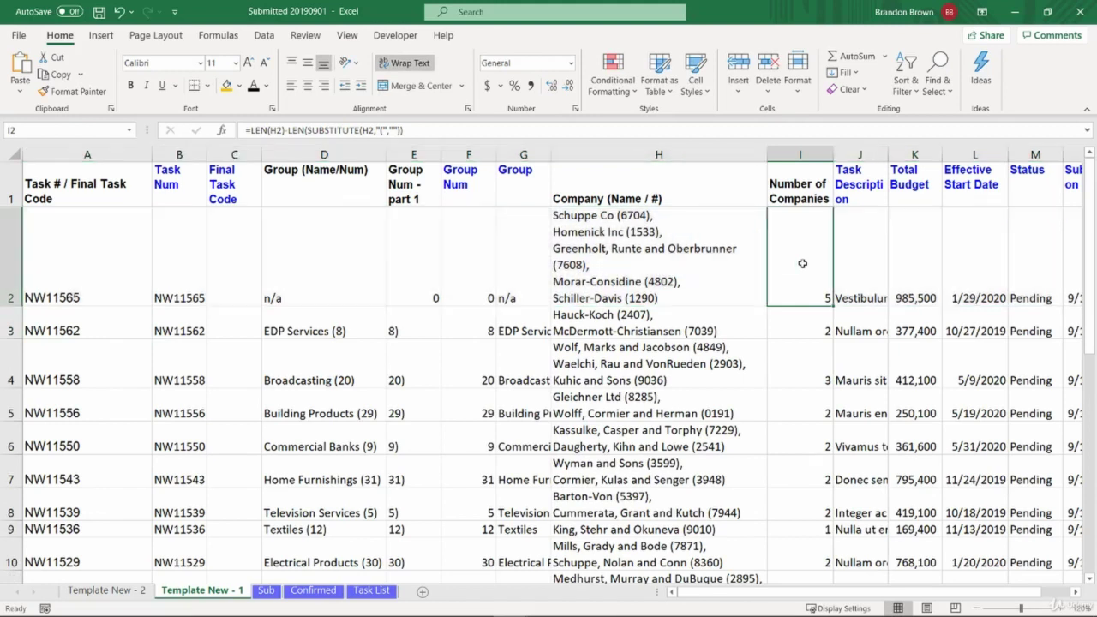
left_click(609, 226)
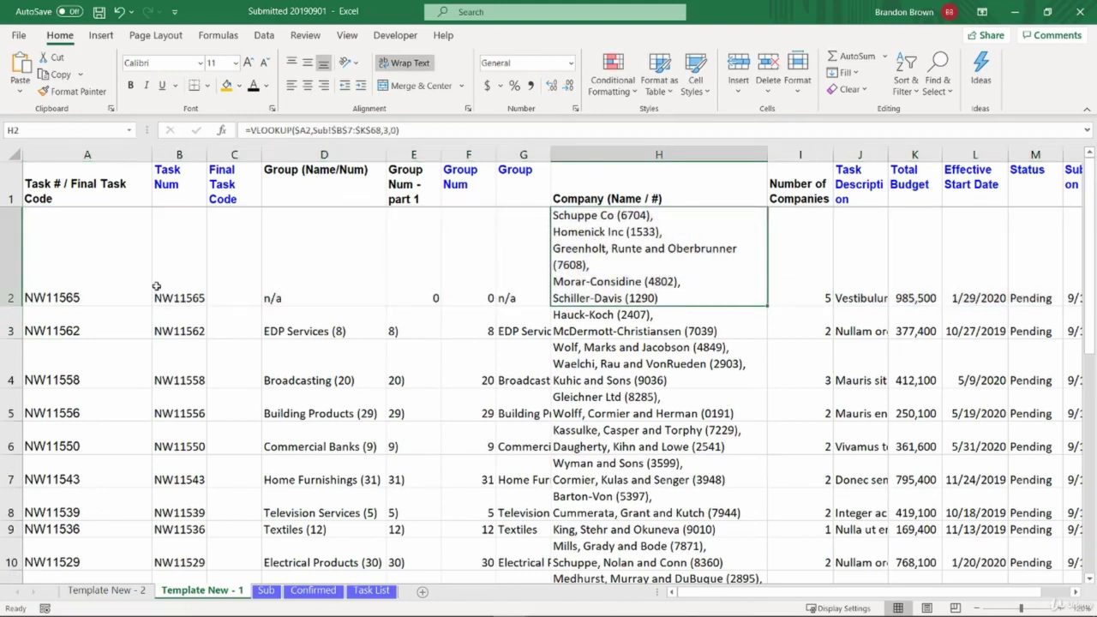
left_click(132, 277)
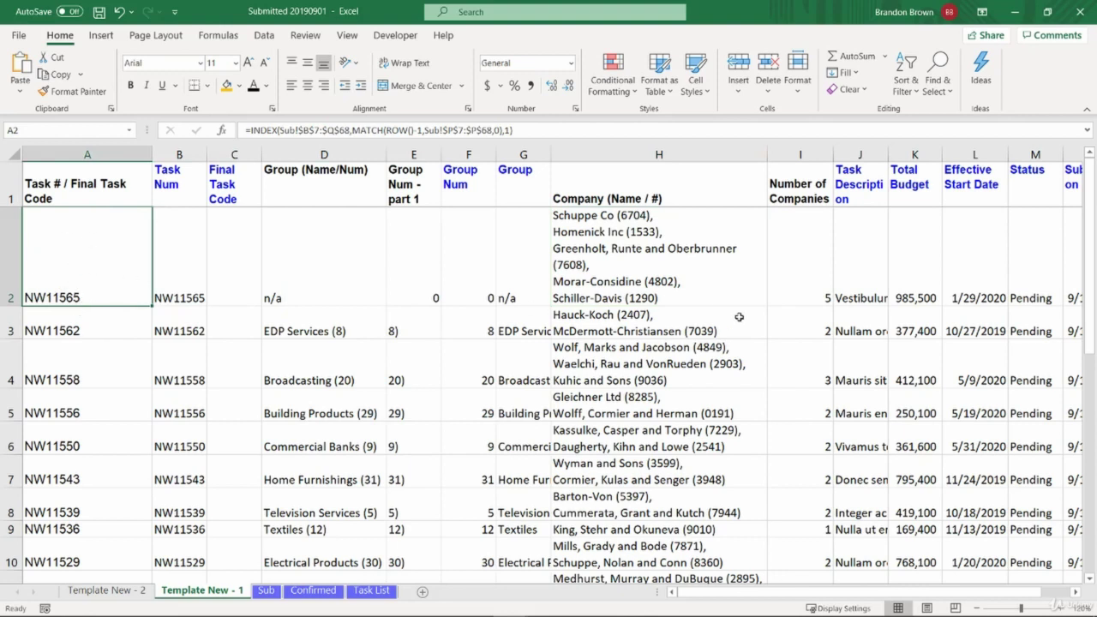
left_click(787, 317)
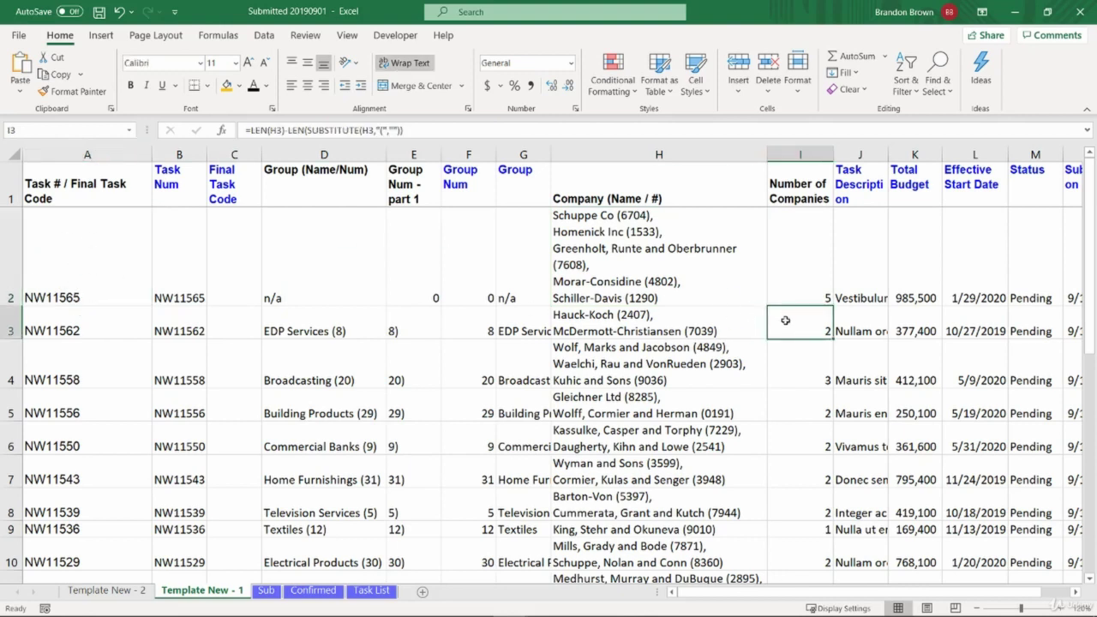
key("shift+space")
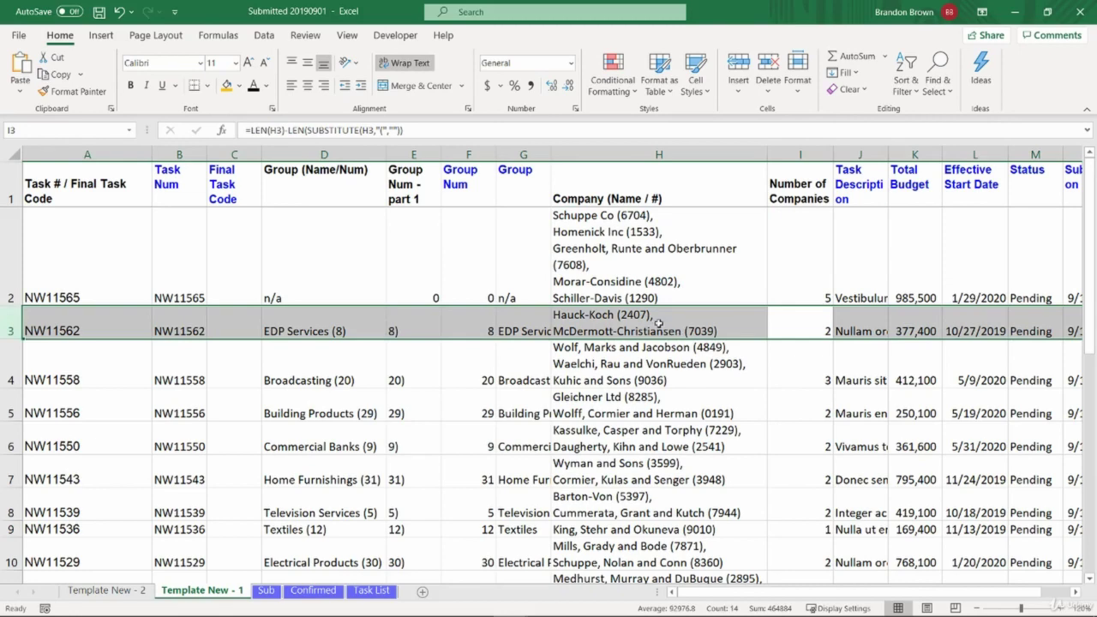
left_click(639, 249)
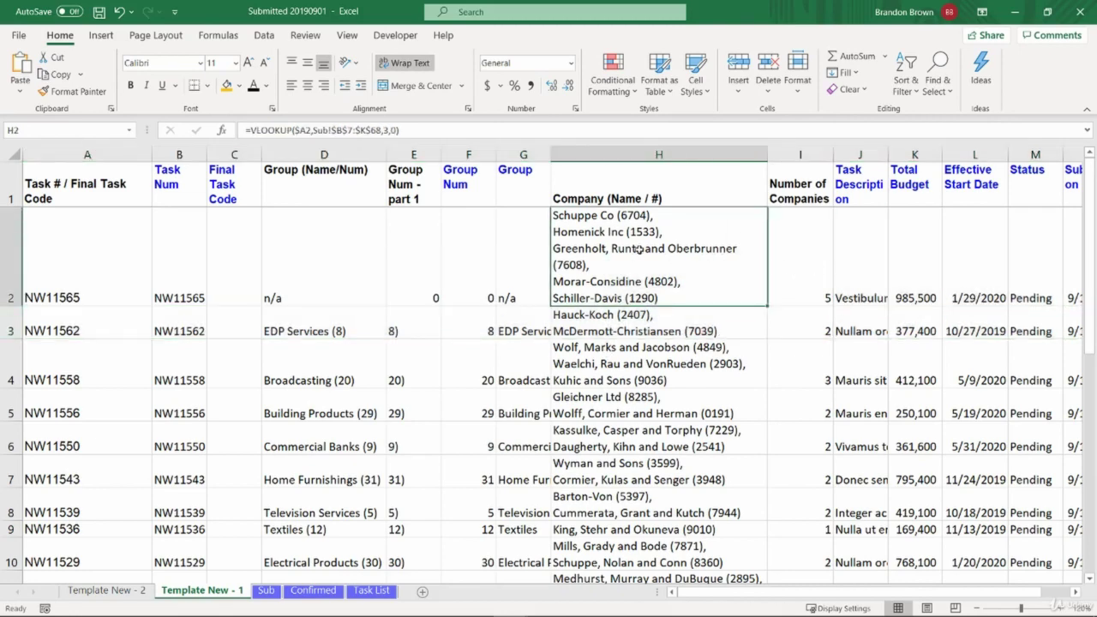
left_click(125, 269)
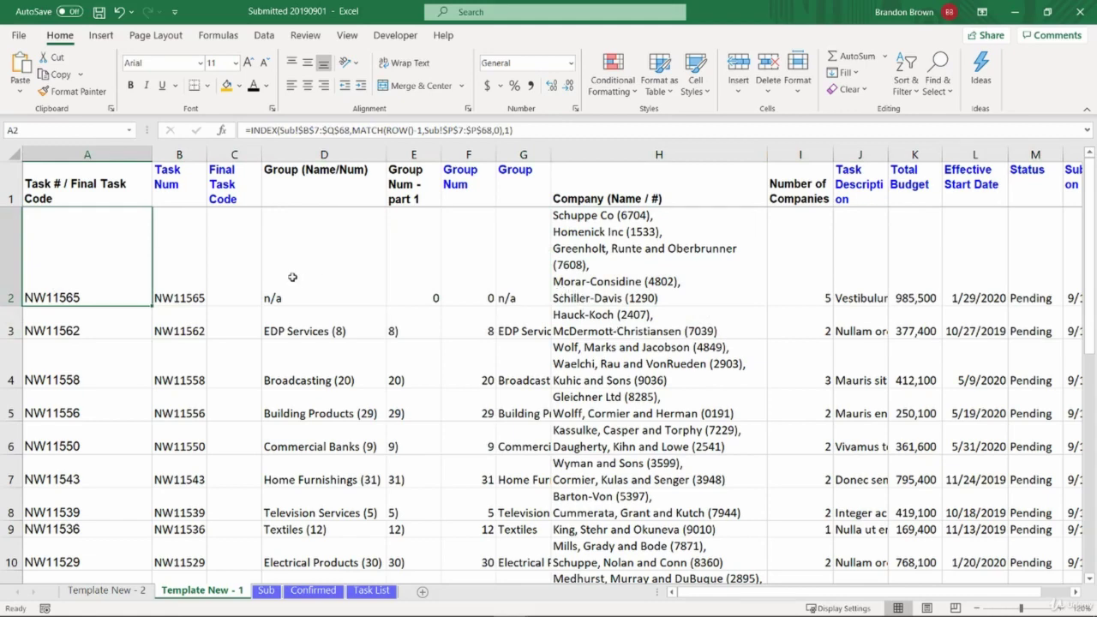
Step: Insert a blank column before Task Num and apply the Task Num column's width to it
left_click(202, 257)
key("ctrl+space")
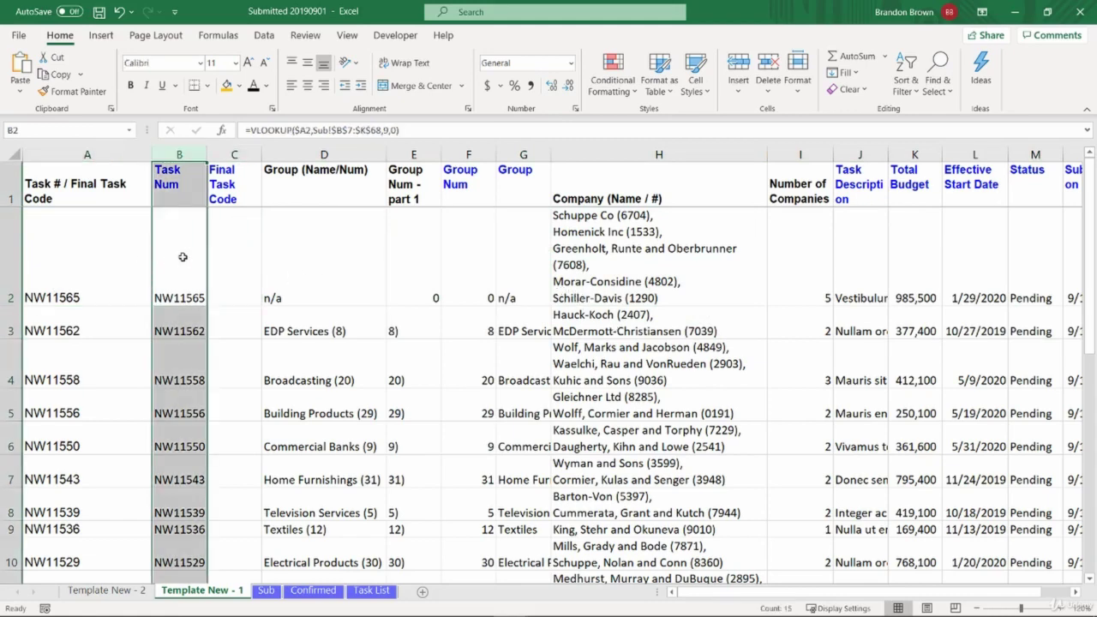
key("ctrl+shift+equal")
left_click(182, 257)
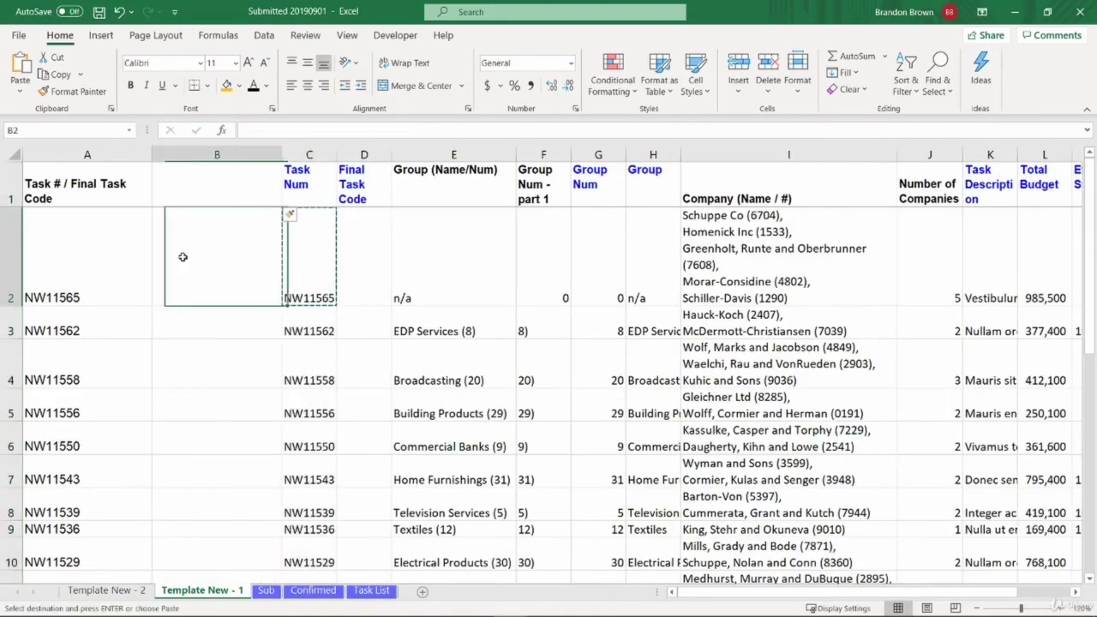
key("ctrl+alt+v")
key("w")
key("Return")
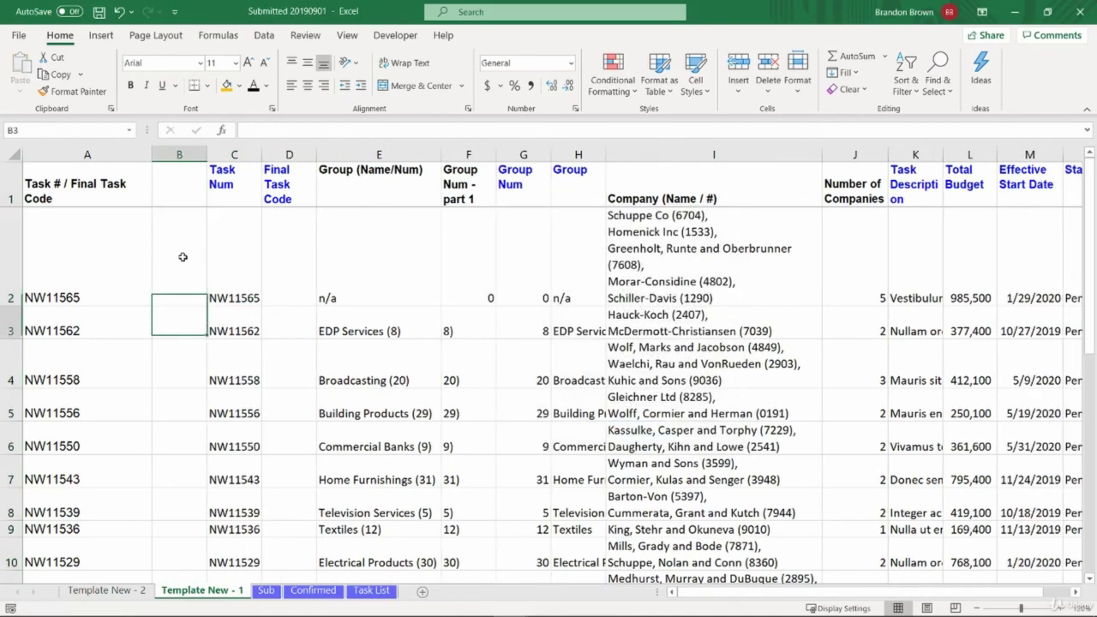
Step: Enter the header "Company Number - For Lookup" in cell B1 of the new column
key("Up")
type("Compan")
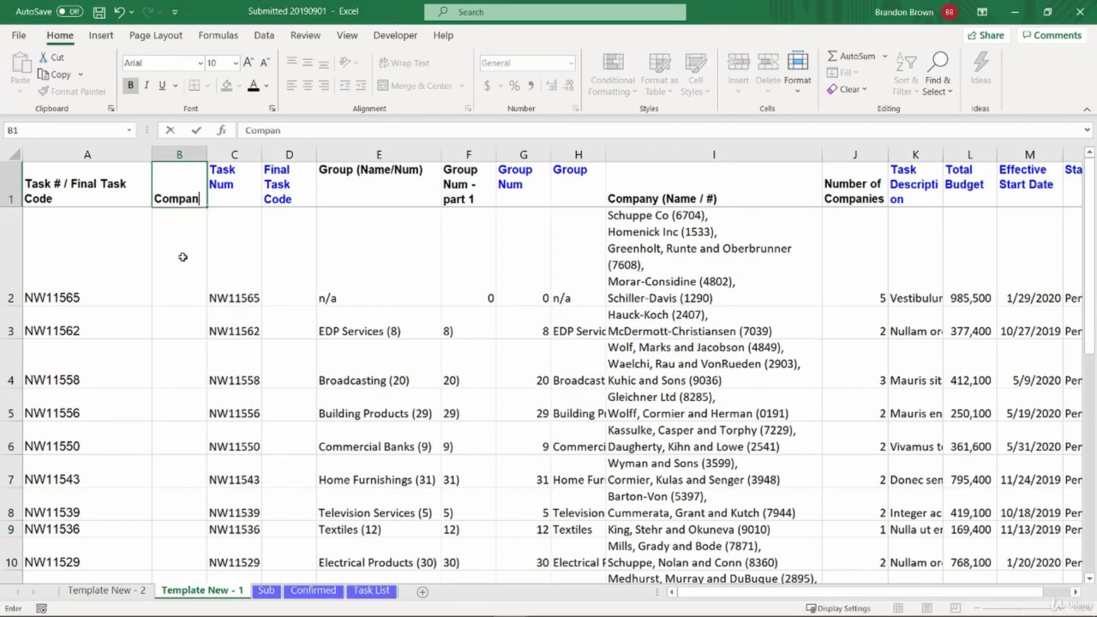
type("y Numbe")
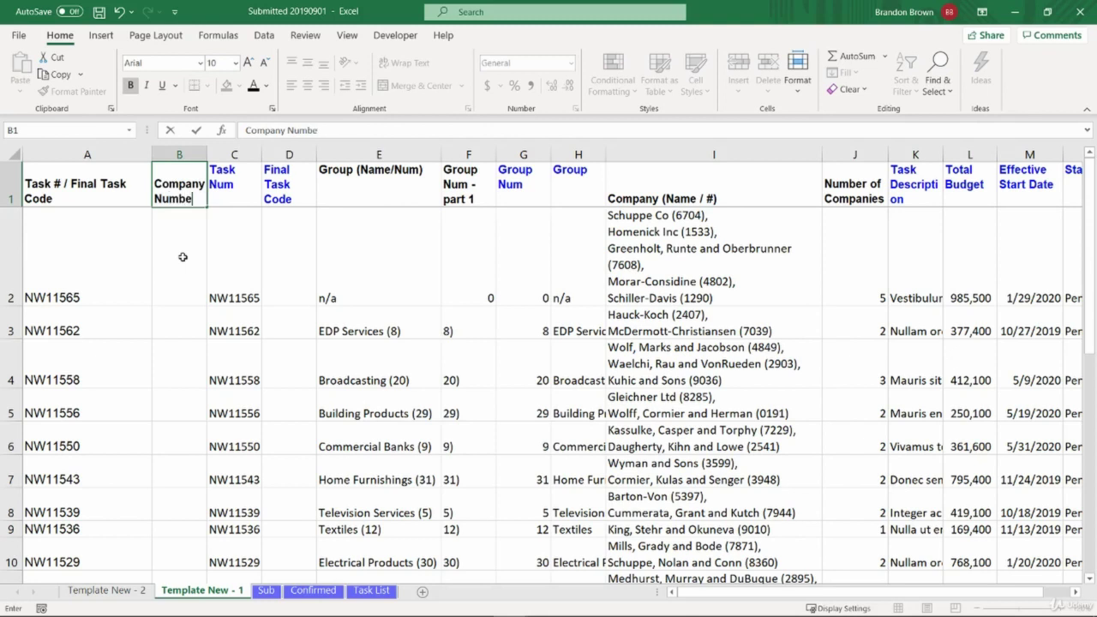
type("r - For Lookup")
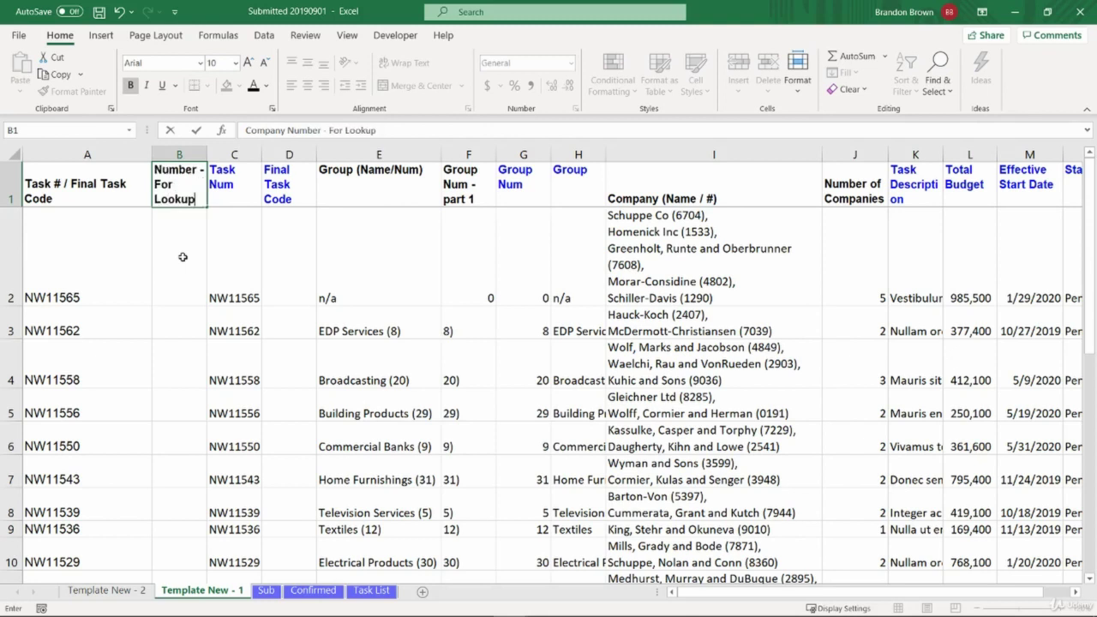
key("Return")
key("Up")
key("Down")
key("Up")
key("Down")
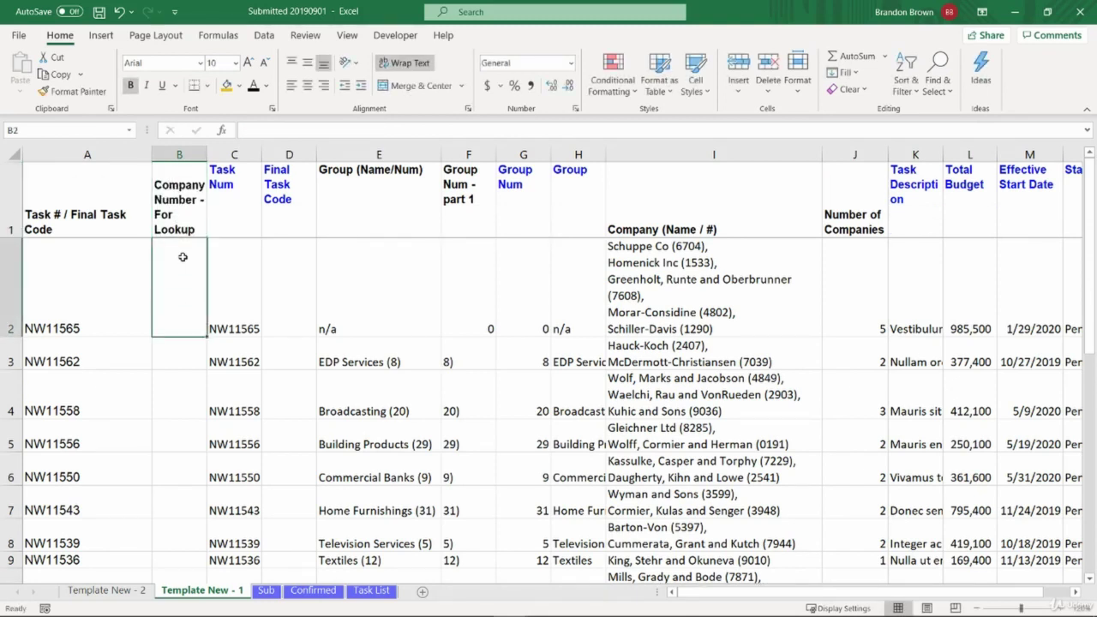
key("Up")
key("Down")
key("Up")
key("Down")
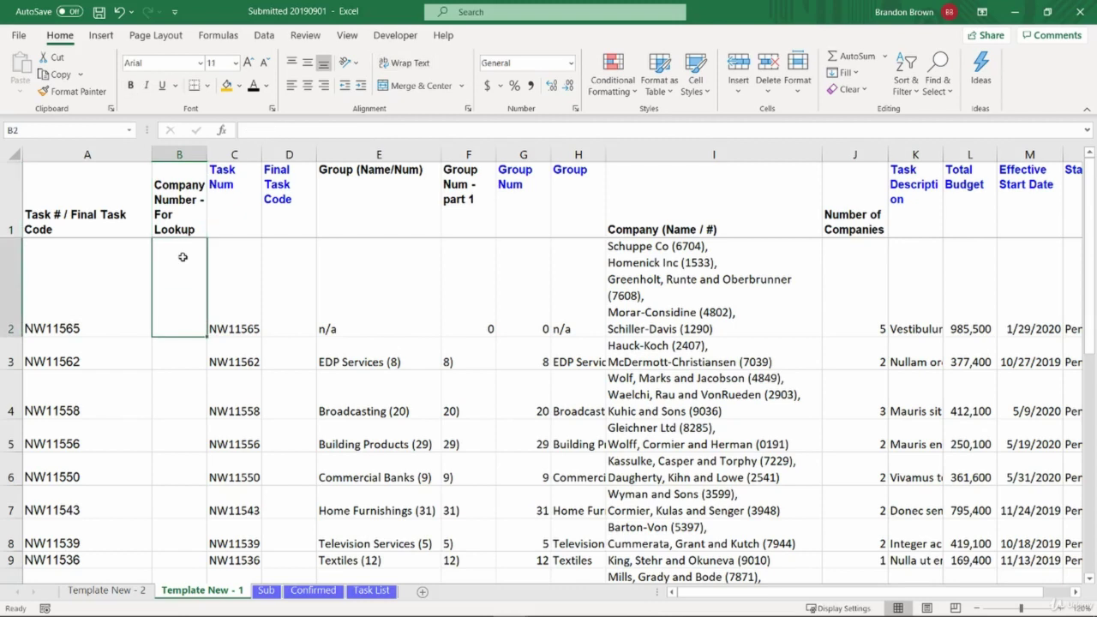
key("Down")
key("Up")
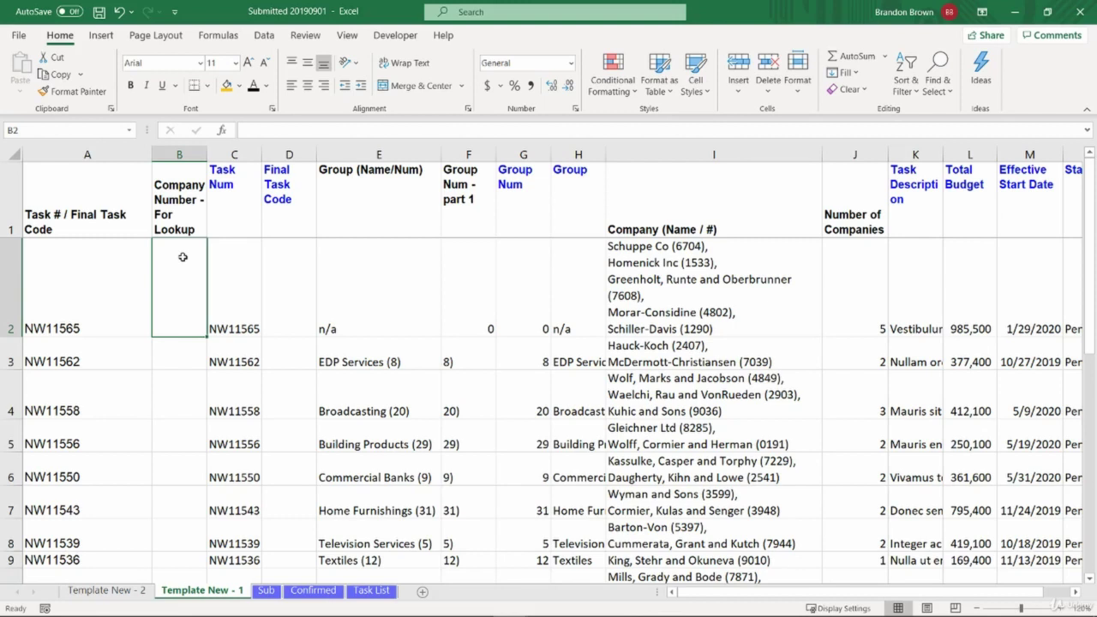
Step: Compare the task codes in column A with the blank Company Number - For Lookup cells beside them
left_click(111, 273)
left_click_drag(84, 471, 86, 355)
left_click(88, 313)
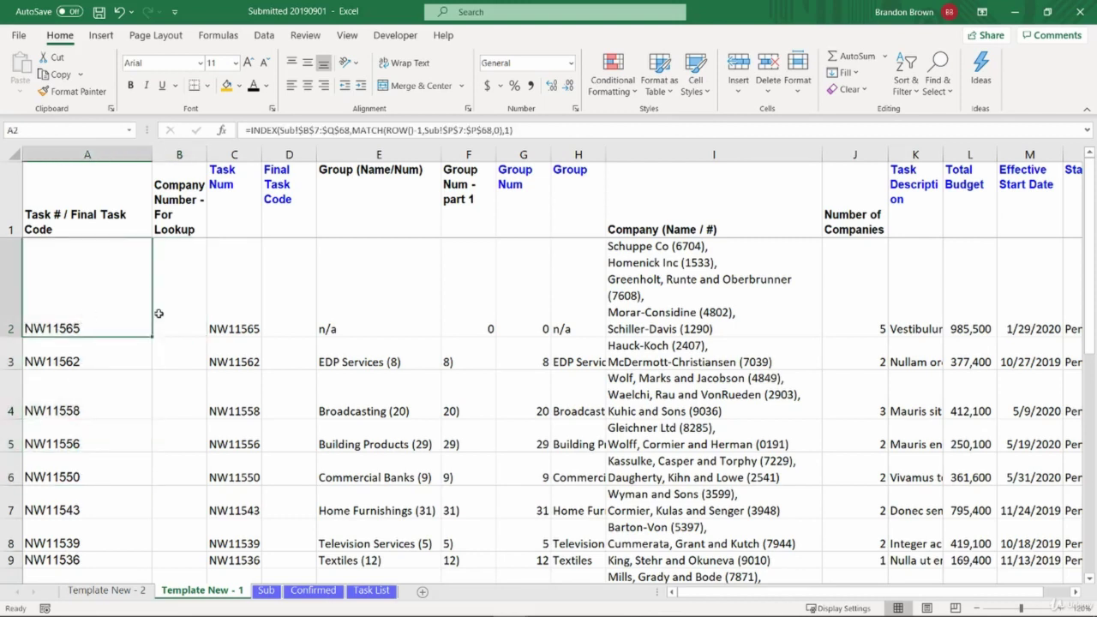
left_click(196, 289)
left_click(99, 300)
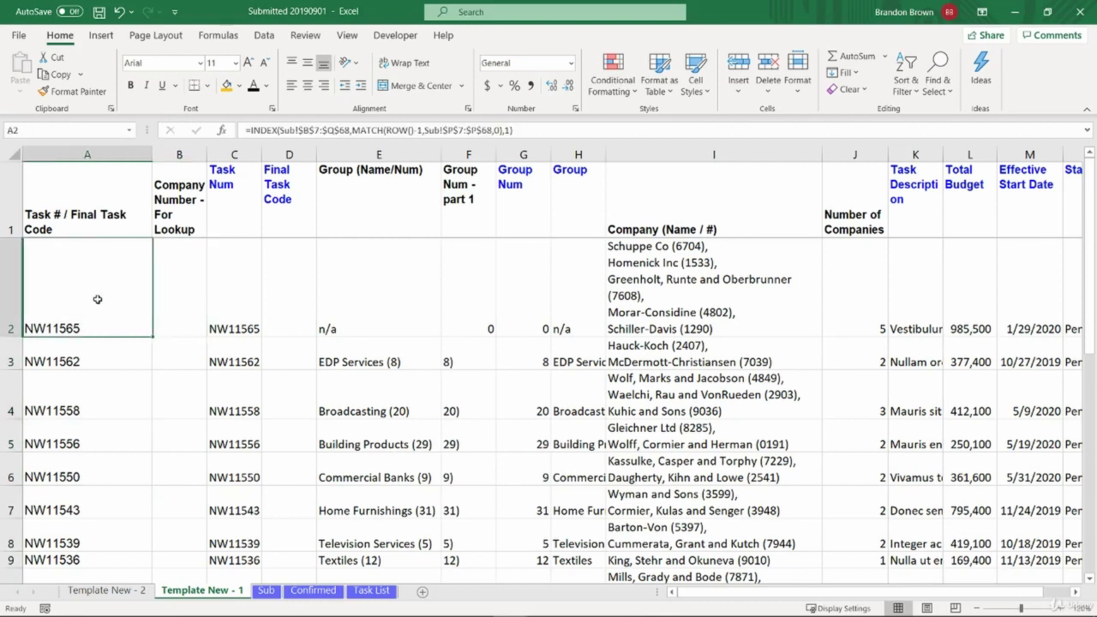
left_click(178, 305)
left_click(194, 353)
left_click_drag(196, 378, 197, 311)
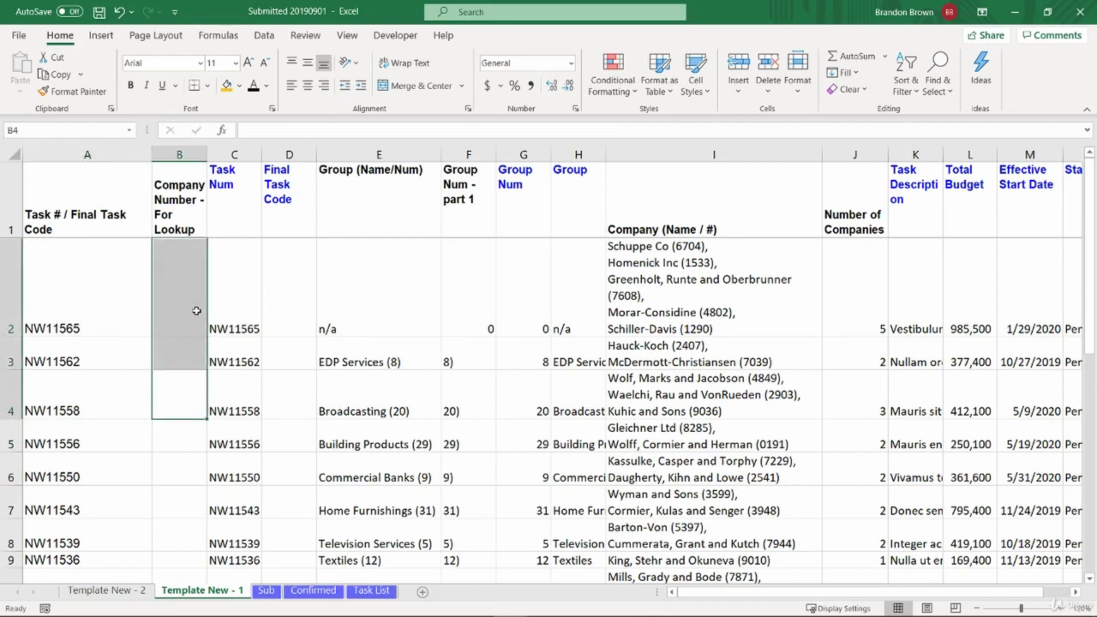
left_click(197, 310)
left_click(83, 294)
mouse_move(82, 298)
left_mouse_down()
mouse_move(78, 391)
mouse_move(81, 318)
left_mouse_up()
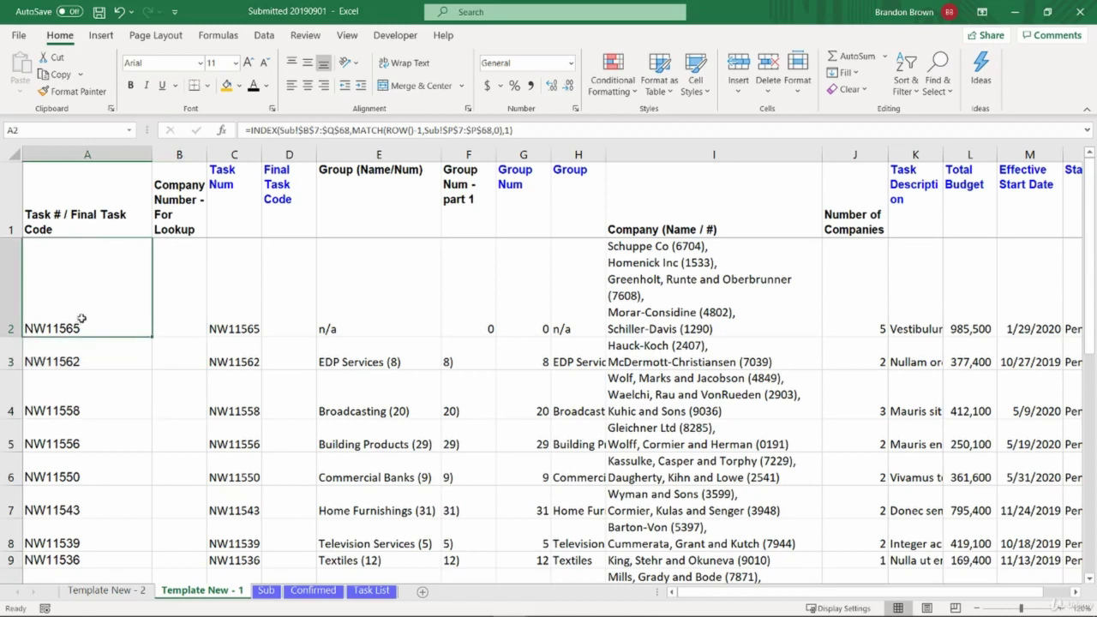
left_click_drag(175, 300, 179, 512)
left_click(181, 512)
left_click(176, 303)
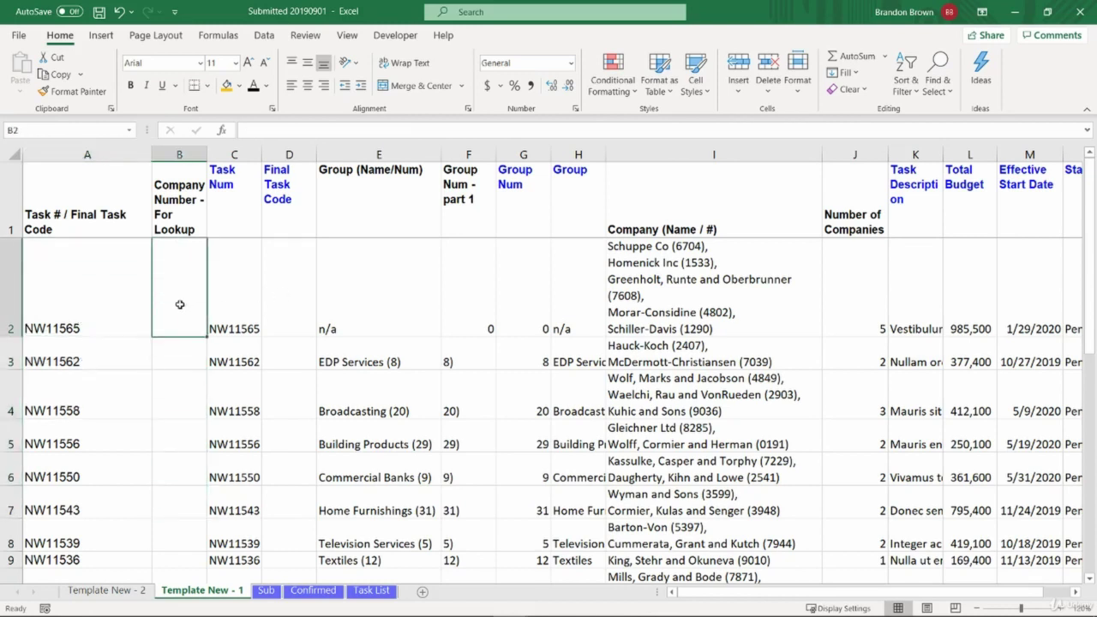
Step: Review the Number of Companies values in column J, focusing on the rows of the first two tasks
left_click_drag(874, 289, 873, 491)
left_click(873, 491)
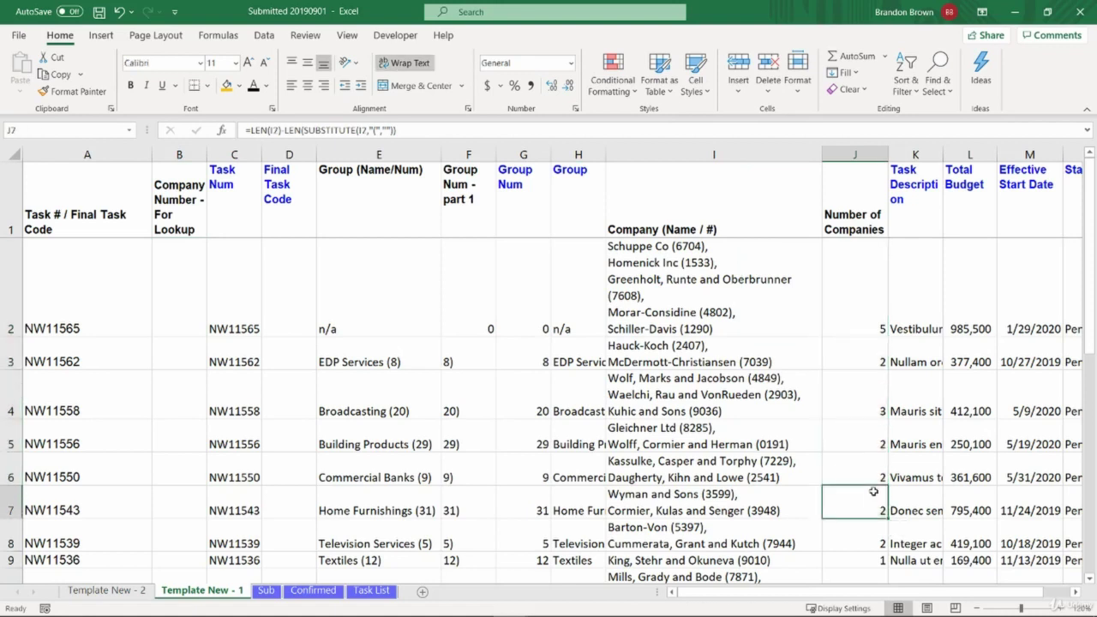
left_click(848, 376)
left_click(873, 299)
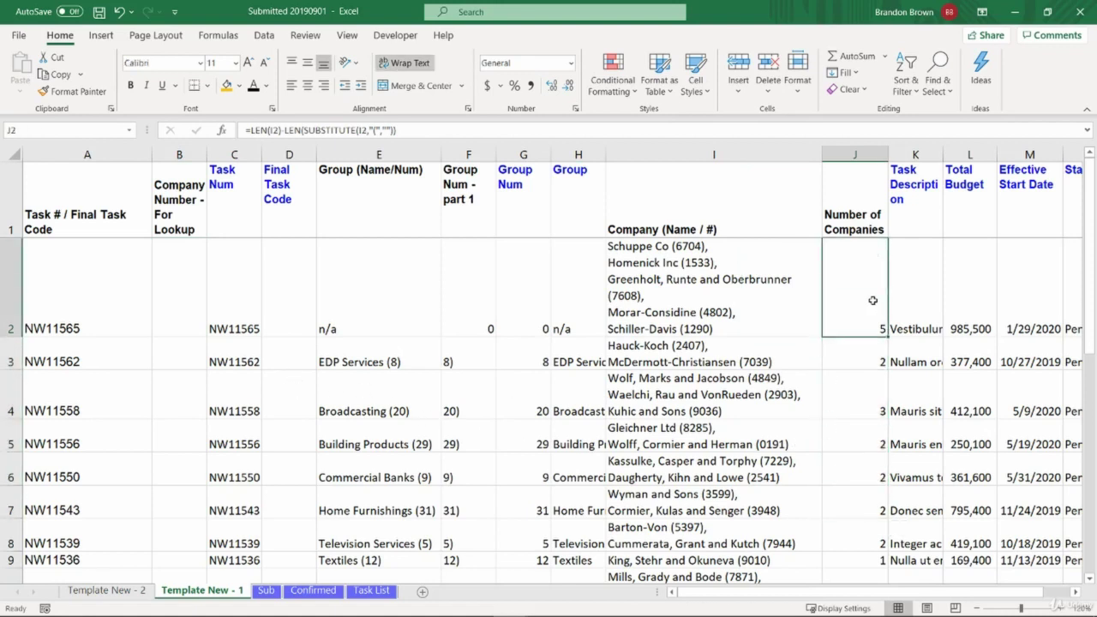
left_click(174, 314)
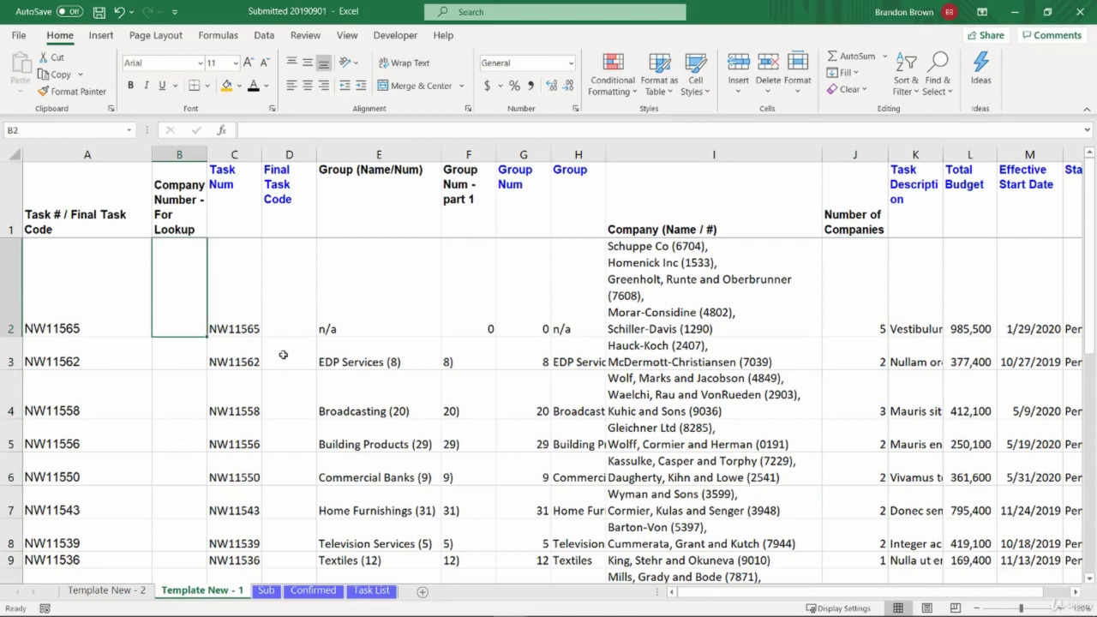
left_click(857, 294)
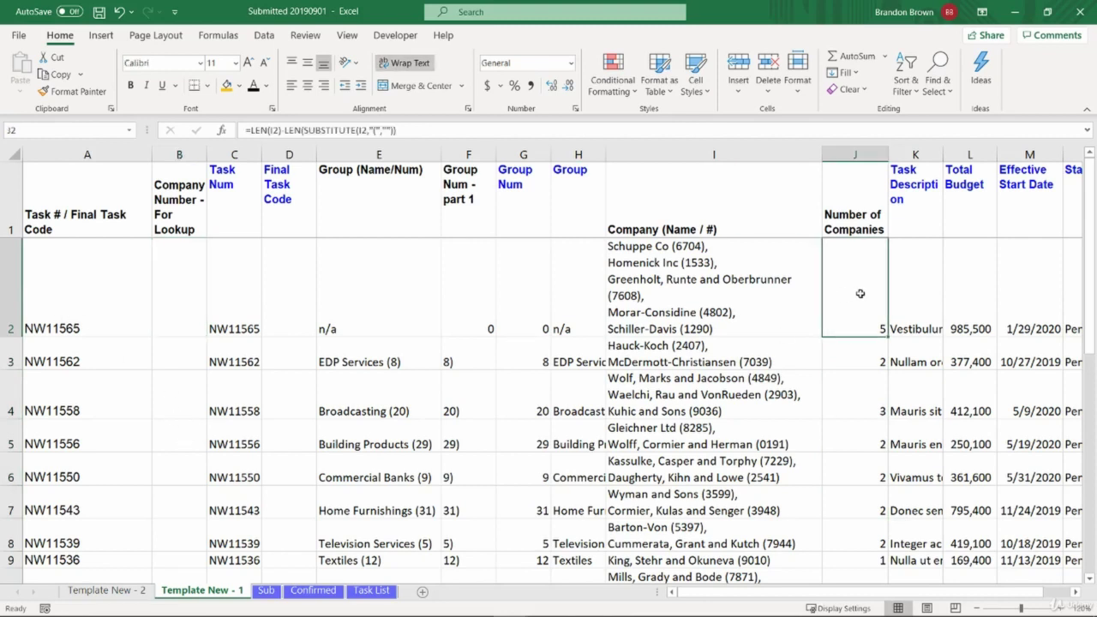
key("shift+space")
left_click(862, 343)
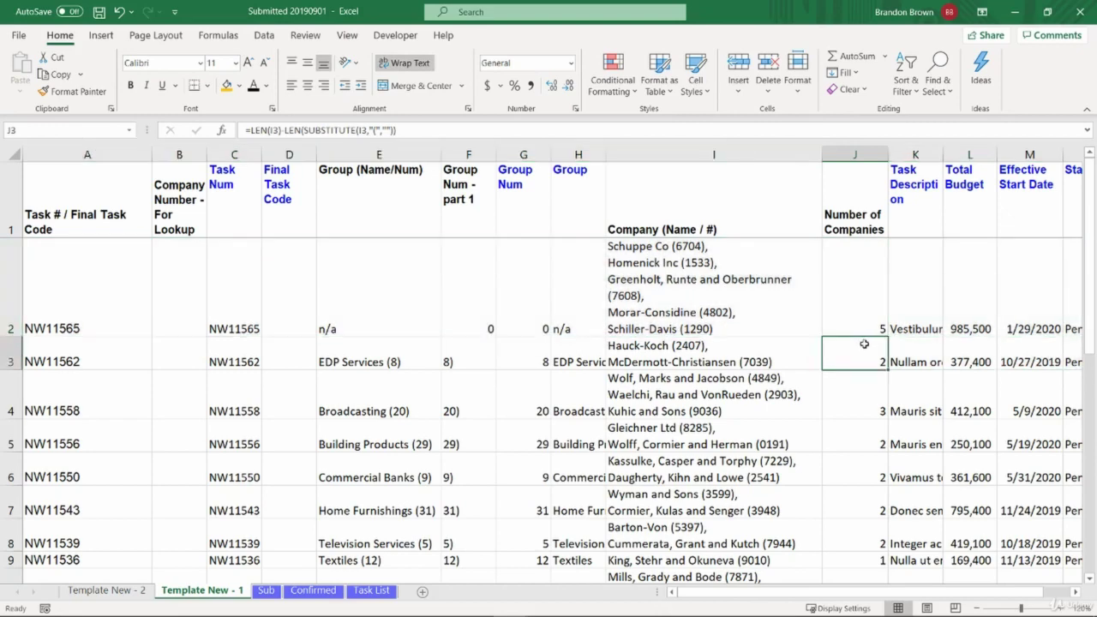
key("shift+space")
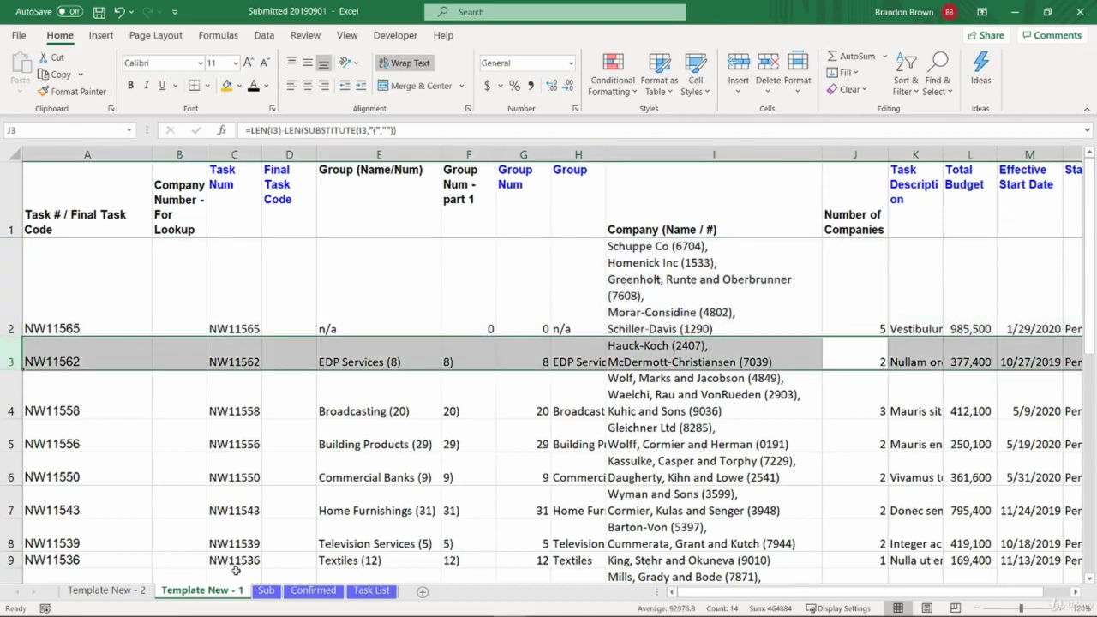
Step: Compare the blank rows of Template New - 2 with the first two task codes on Template New - 1
left_click(122, 591)
left_click(47, 251)
left_click_drag(49, 169, 29, 215)
left_click(218, 594)
left_click(106, 300)
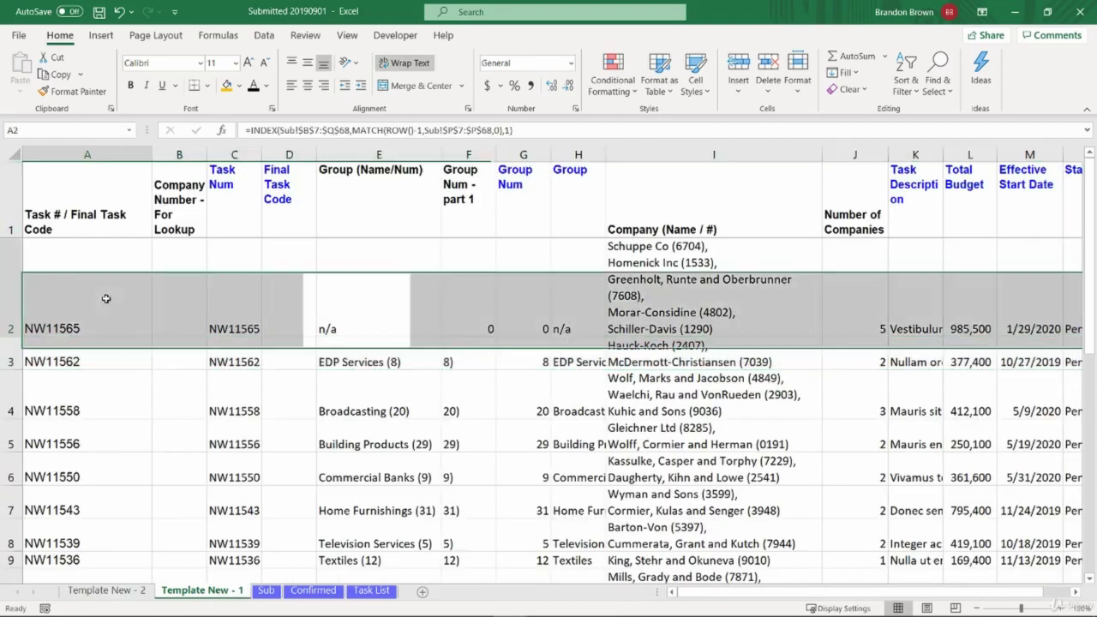
left_click(107, 591)
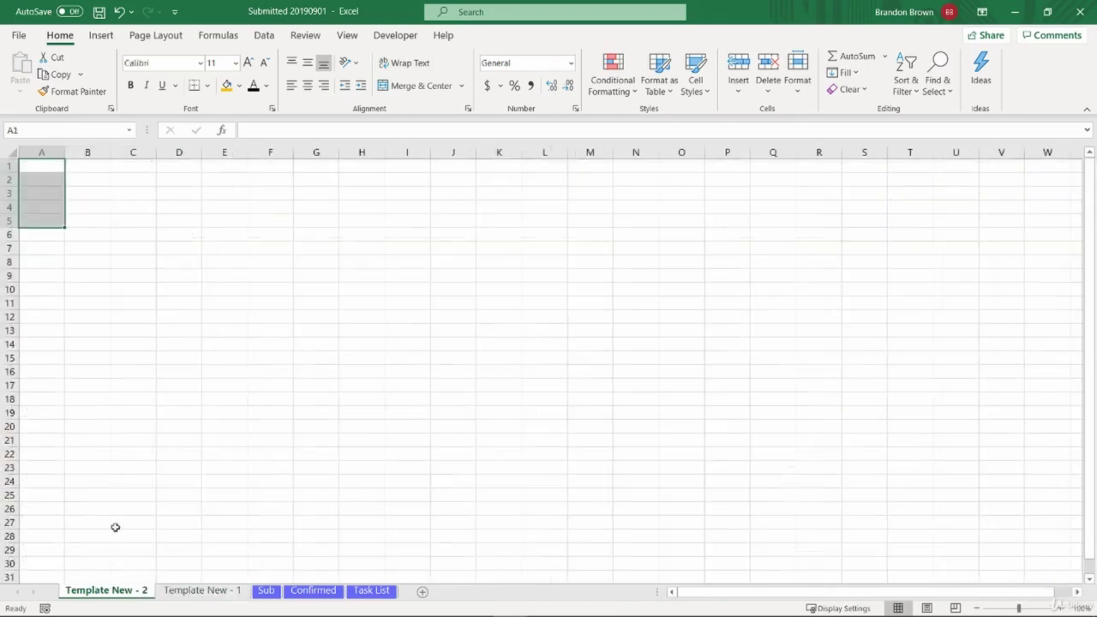
left_click(46, 240)
left_click(202, 590)
left_click(78, 365)
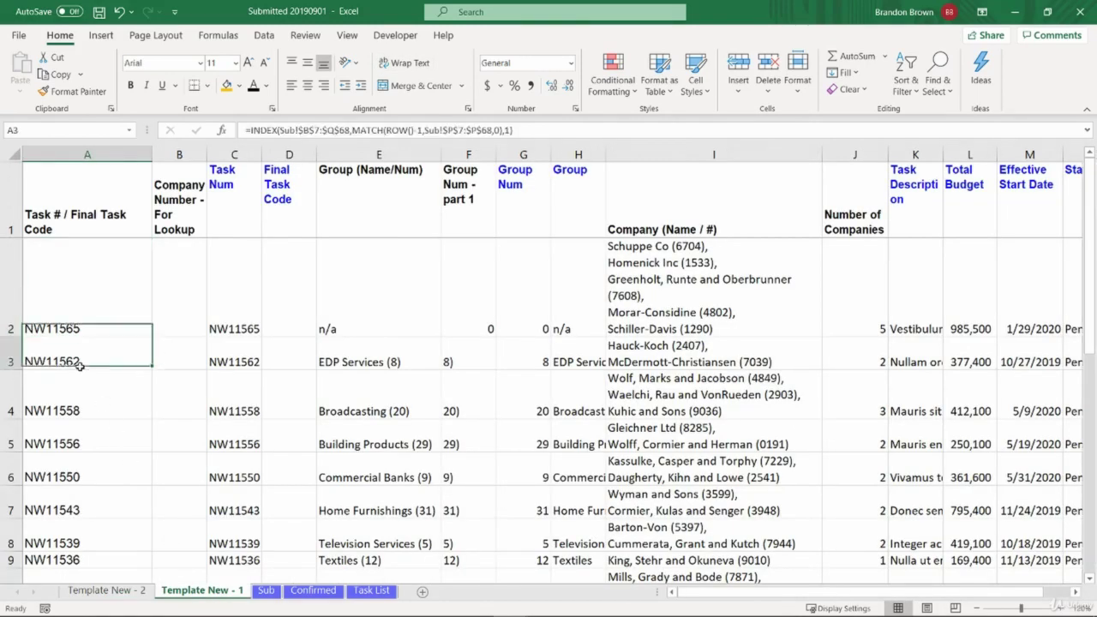
Step: Enter the lookup numbers 1 in cell B2 and 6 in cell B3 for the first two tasks
left_click(188, 318)
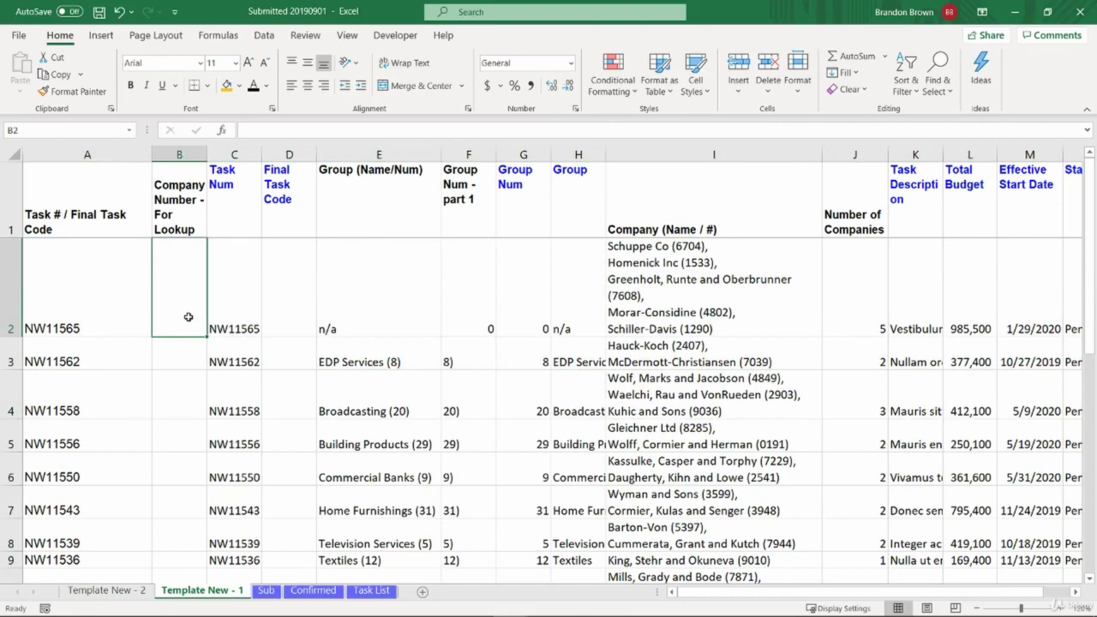
type("1")
key("Return")
type("6")
key("Return")
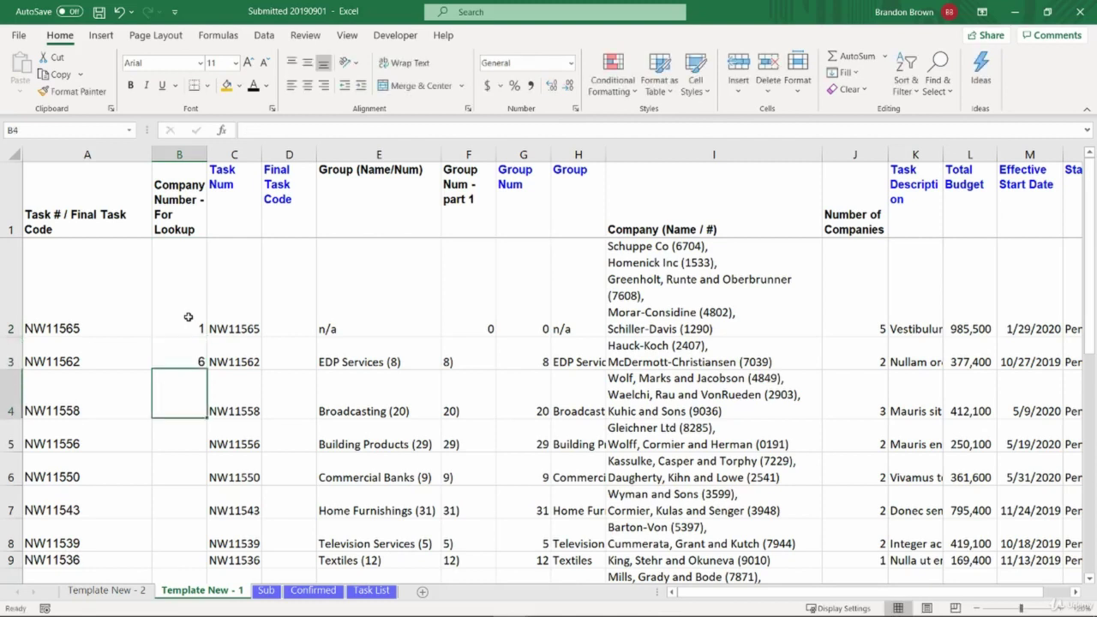
key("Up")
key("Up")
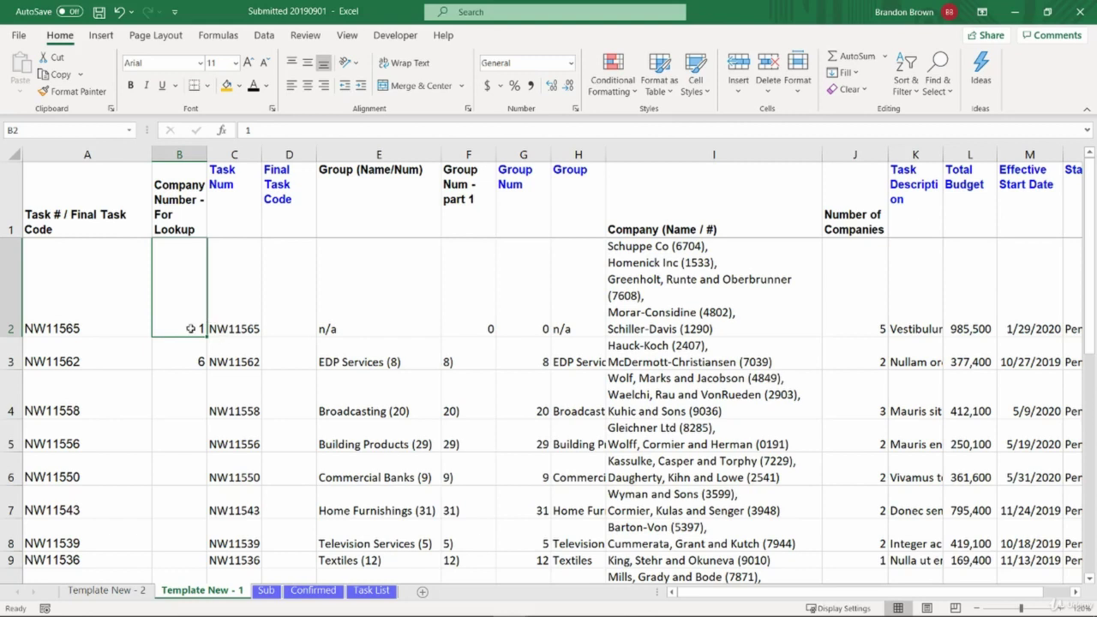
Step: Check the lookup numbers in B2 and B3 against their task codes in column A
left_click(198, 362)
left_click(187, 322)
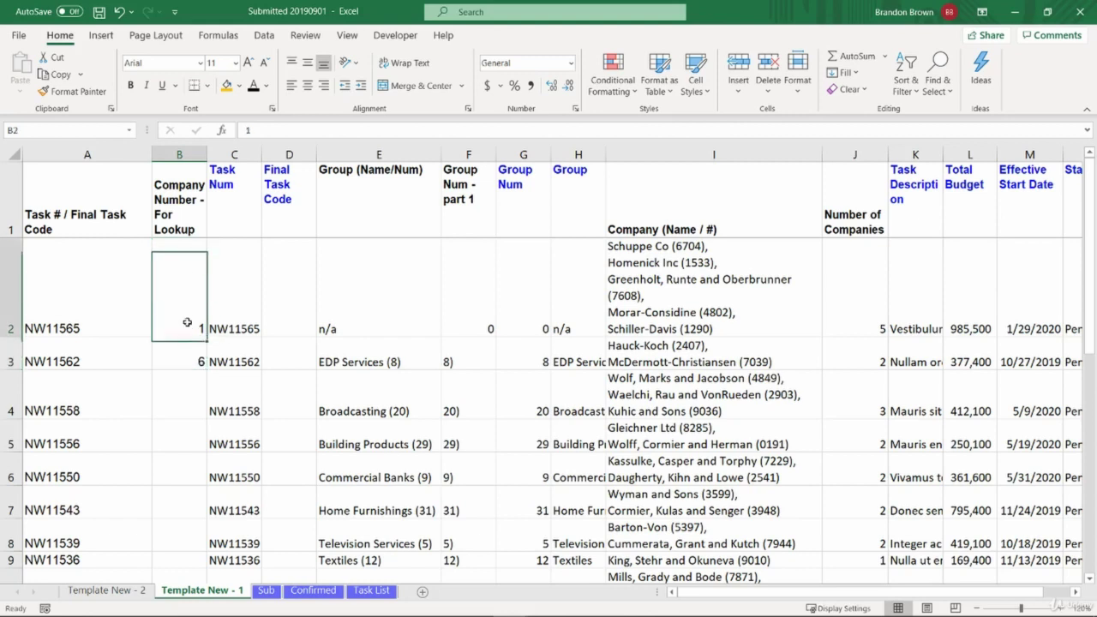
left_click_drag(127, 322, 172, 314)
left_click(172, 314)
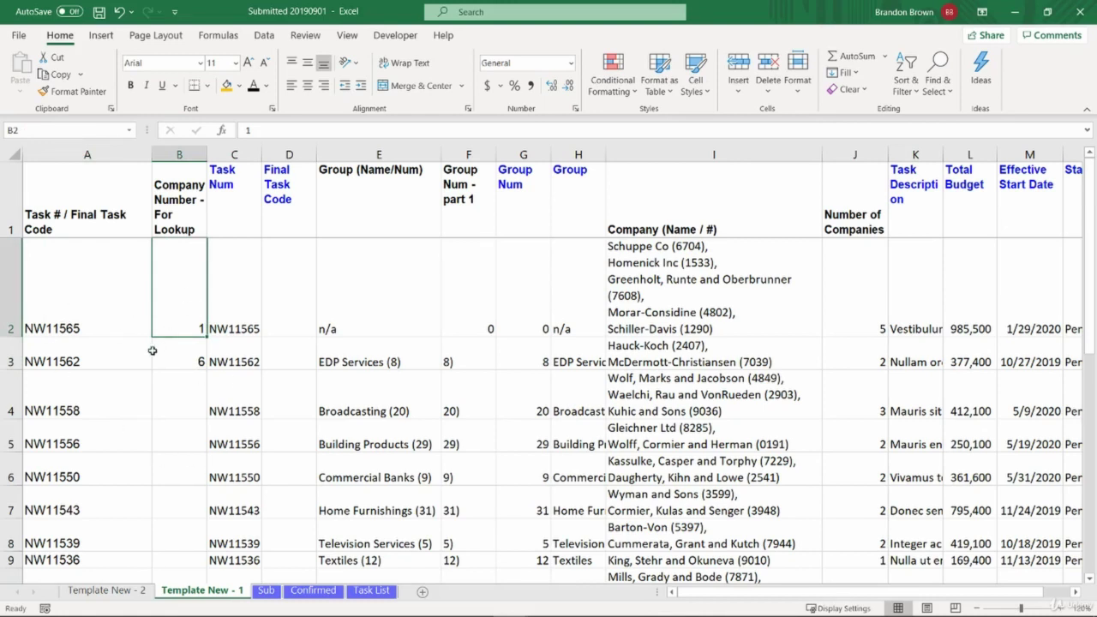
left_click(190, 363)
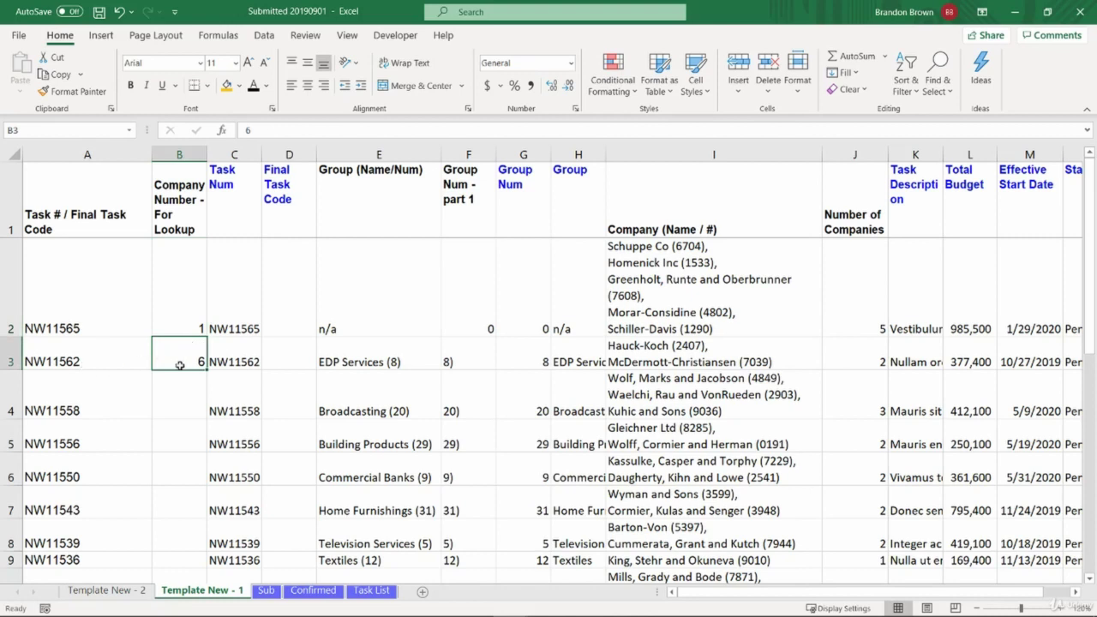
left_click_drag(179, 365, 43, 372)
left_click(83, 372)
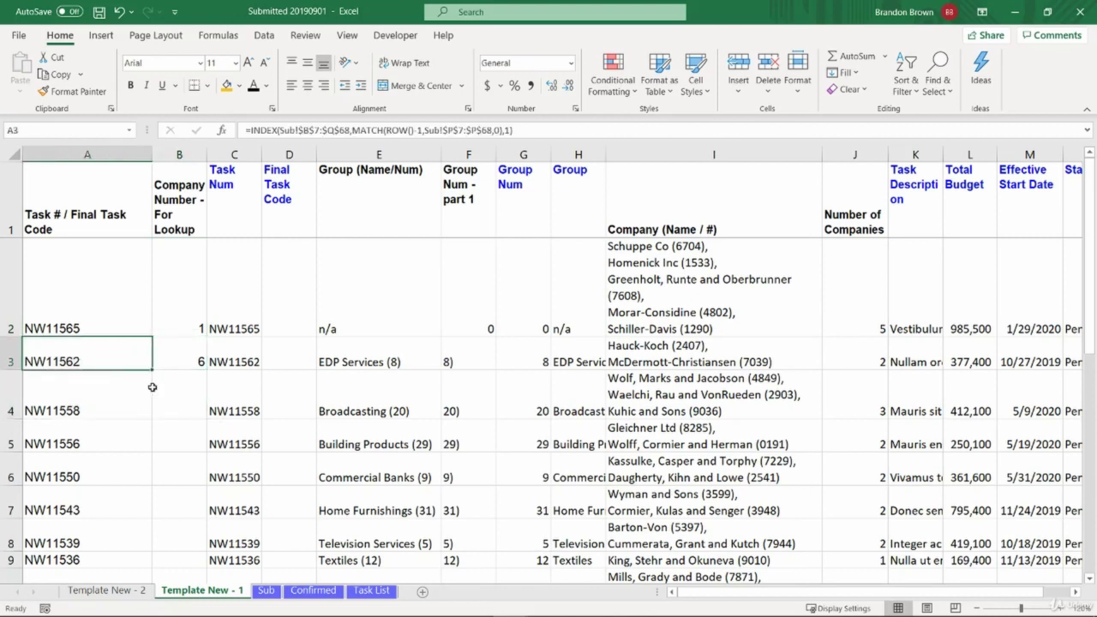
left_click(153, 389)
left_click(189, 352)
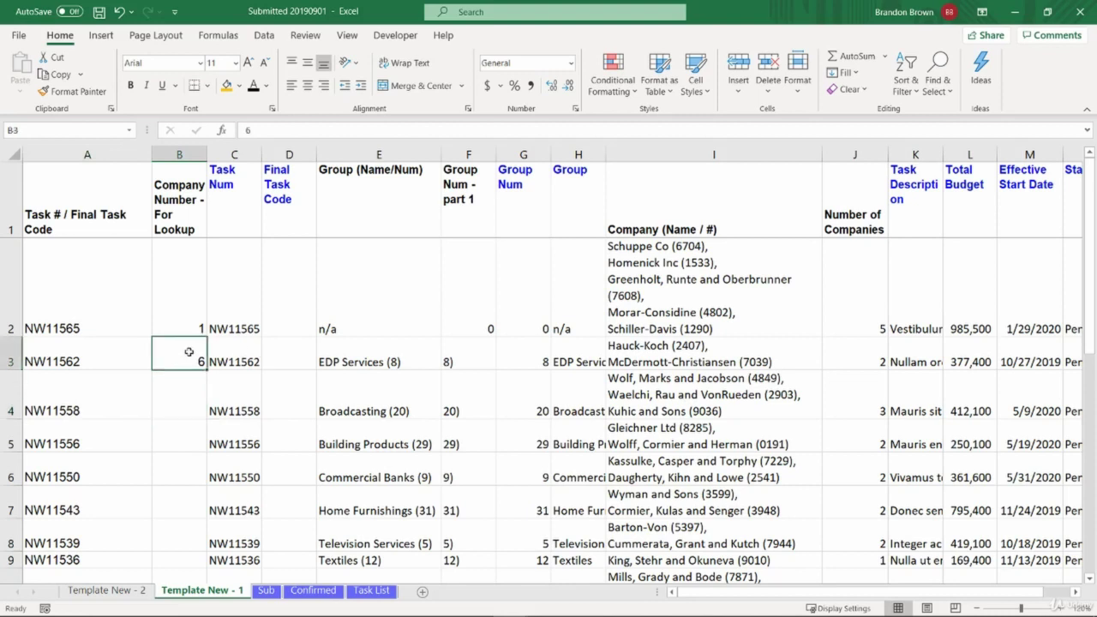
Step: Enter the lookup number 8 in cell B4 for task NW11558
left_click(199, 394)
type("8")
key("Return")
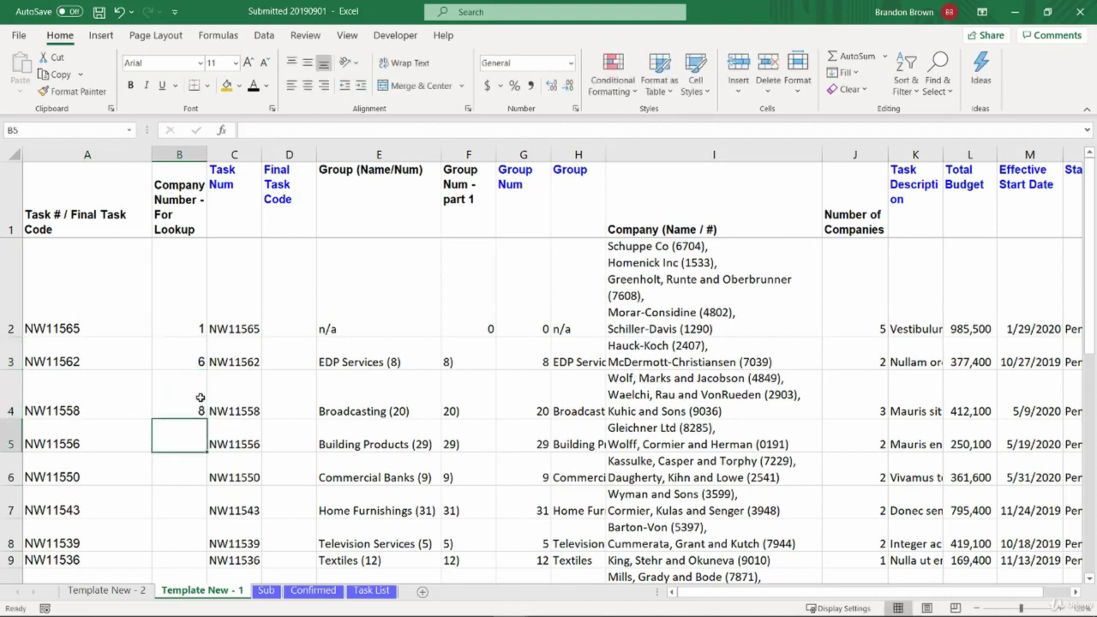
left_click(199, 397)
key("Up")
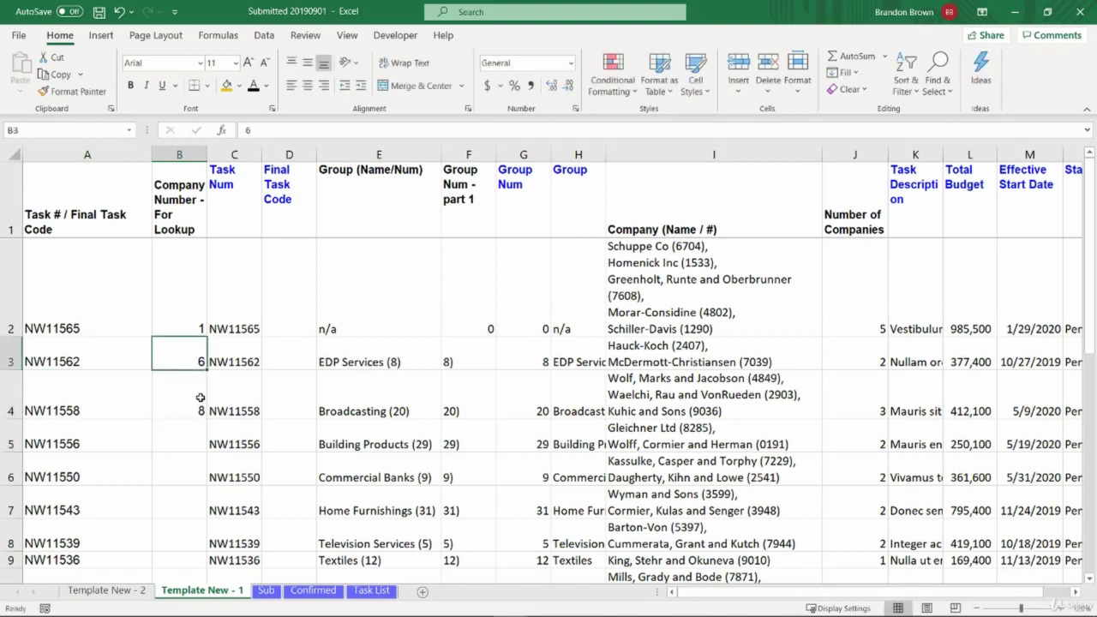
Step: Enter the lookup number 11 in cell B5 for task NW11556
left_click(169, 300)
left_click(180, 361)
left_click(173, 400)
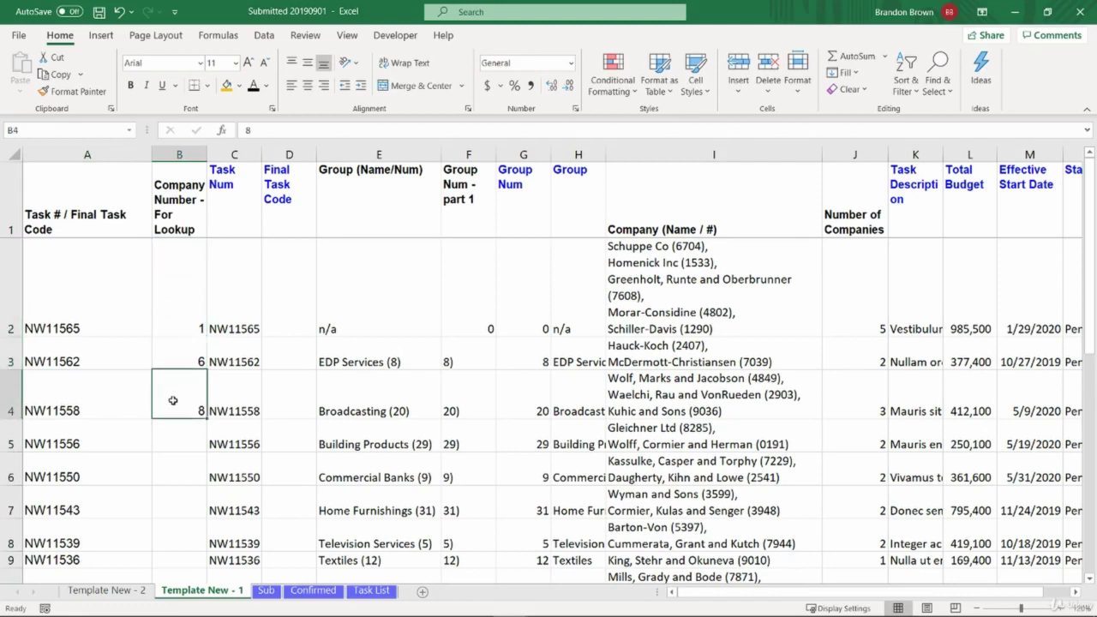
left_click(136, 356)
left_click_drag(305, 359, 139, 355)
left_click(193, 343)
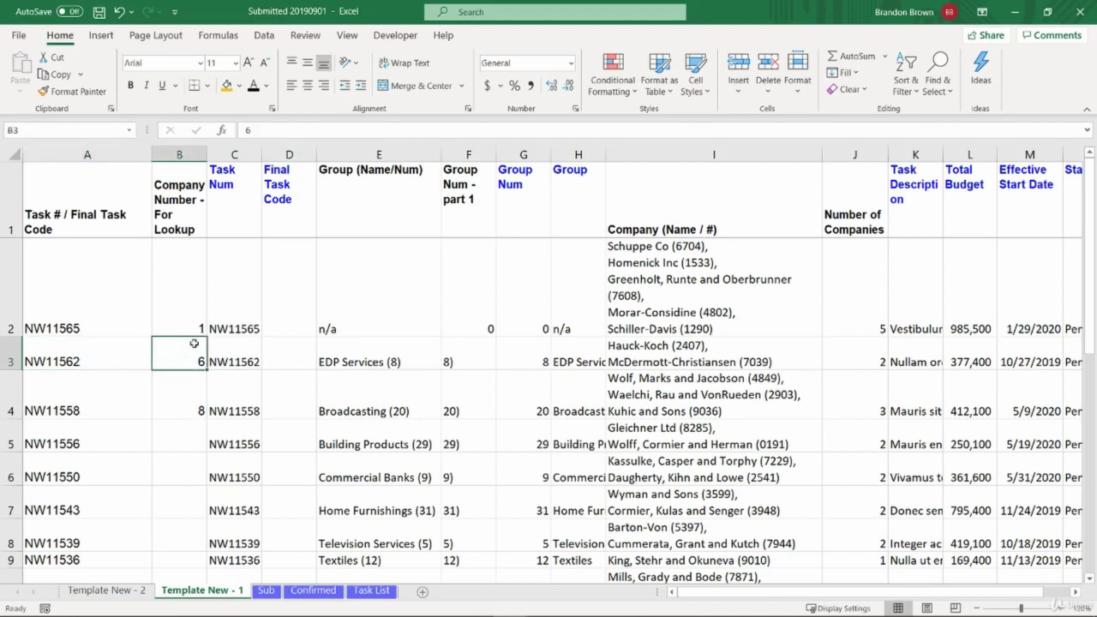
left_click(186, 402)
left_click(198, 436)
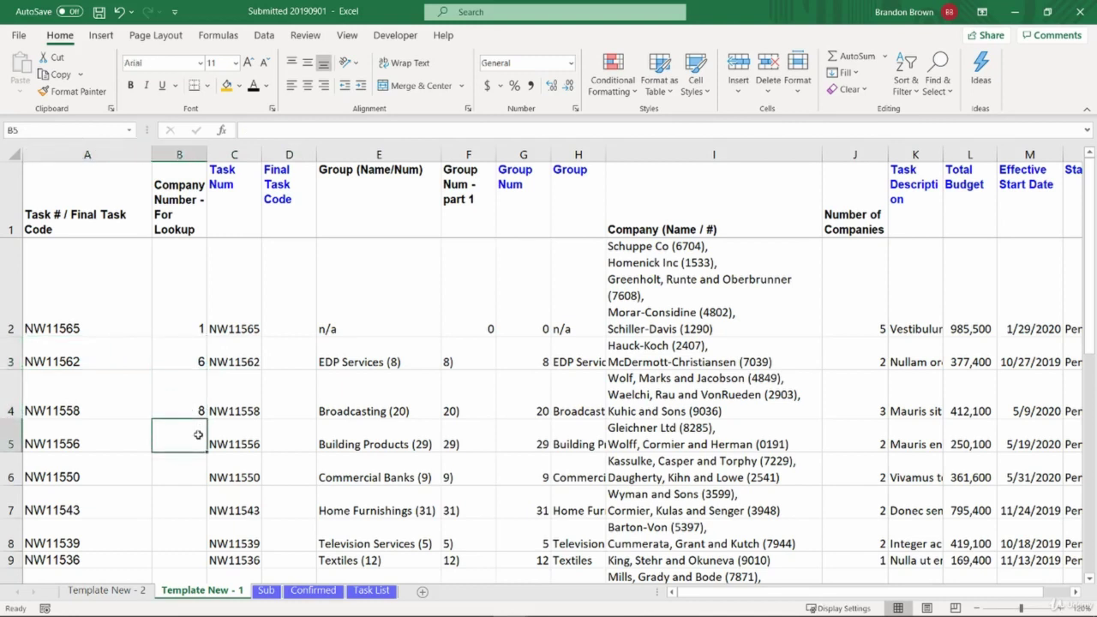
type("11")
key("Return")
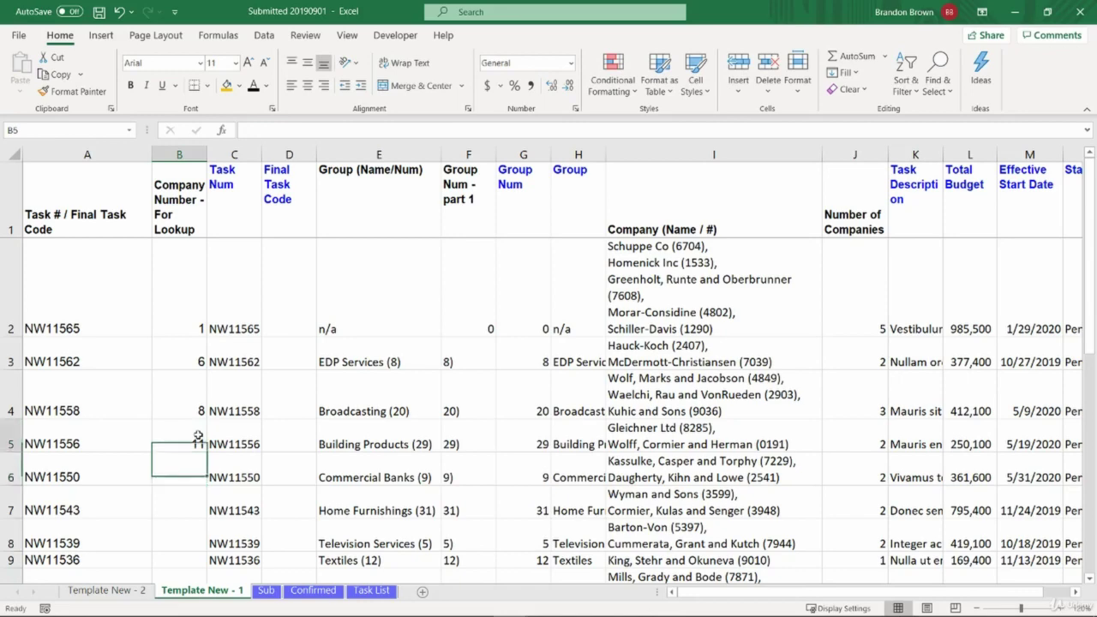
Step: Review the sequence of lookup numbers entered in cells B2 to B5
key("Up")
key("Up")
key("Up")
key("Down")
key("Down")
key("Up")
key("Up")
key("Up")
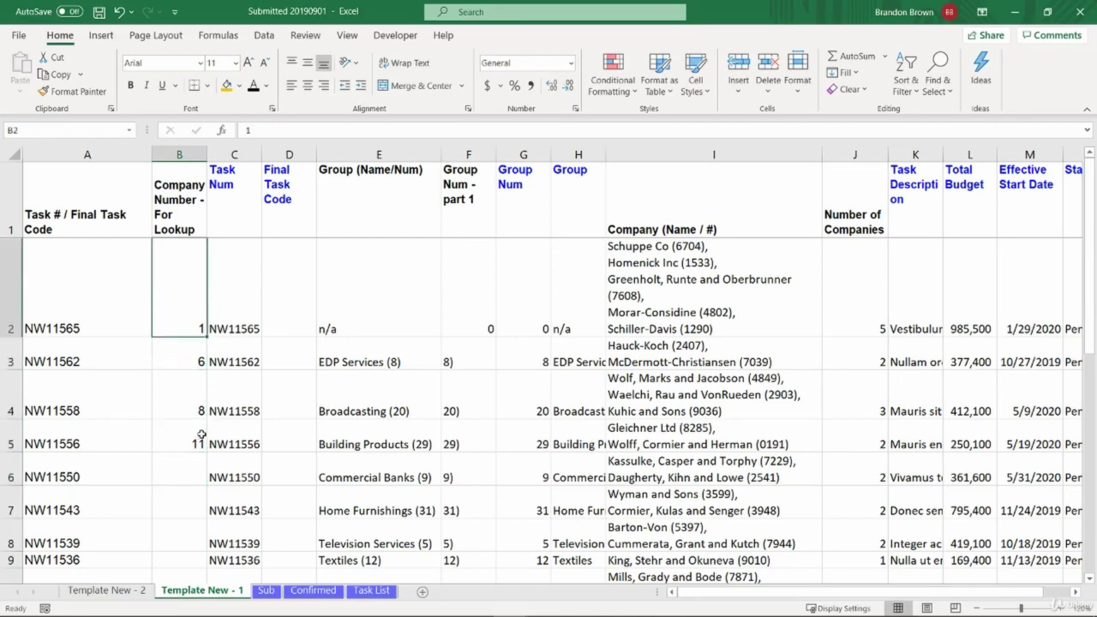
left_click_drag(204, 294, 190, 438)
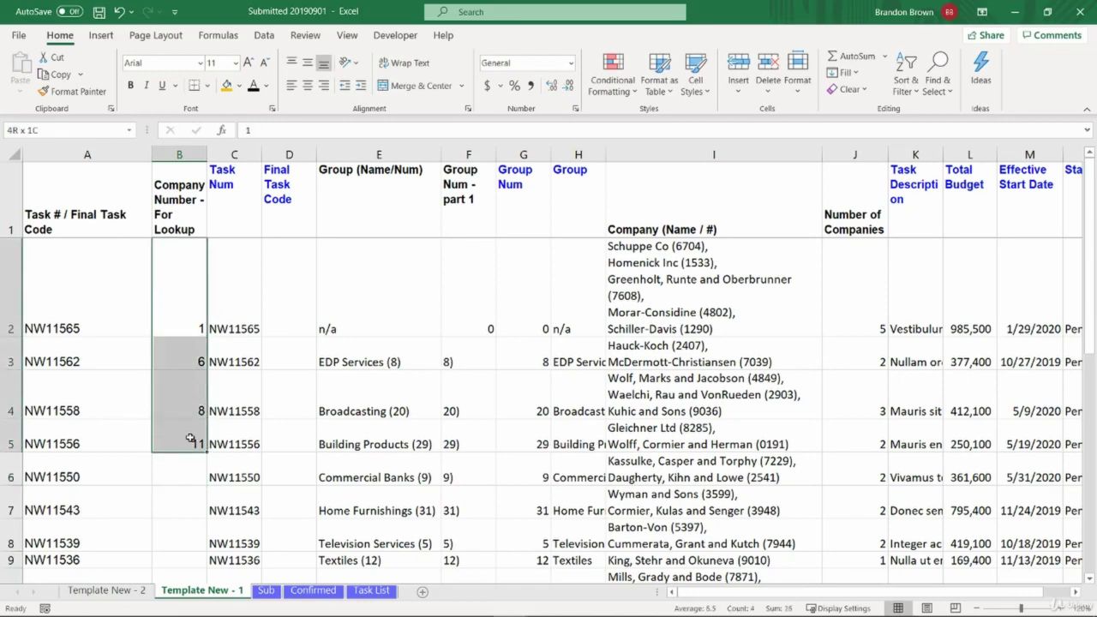
left_click(190, 438)
Step: Examine the remaining blank lookup cells and the task code of row 6, returning to cell B2
scroll(194, 411, "down", 1)
left_click(178, 288)
left_click(180, 357)
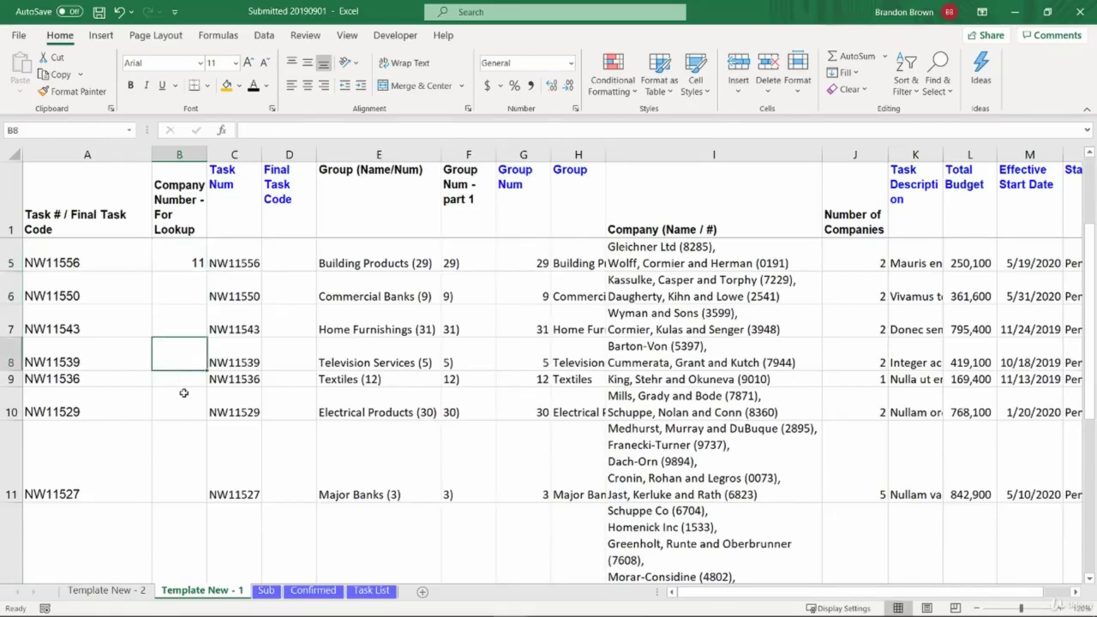
left_click_drag(181, 292, 107, 282)
left_click(107, 282)
scroll(186, 338, "up", 1)
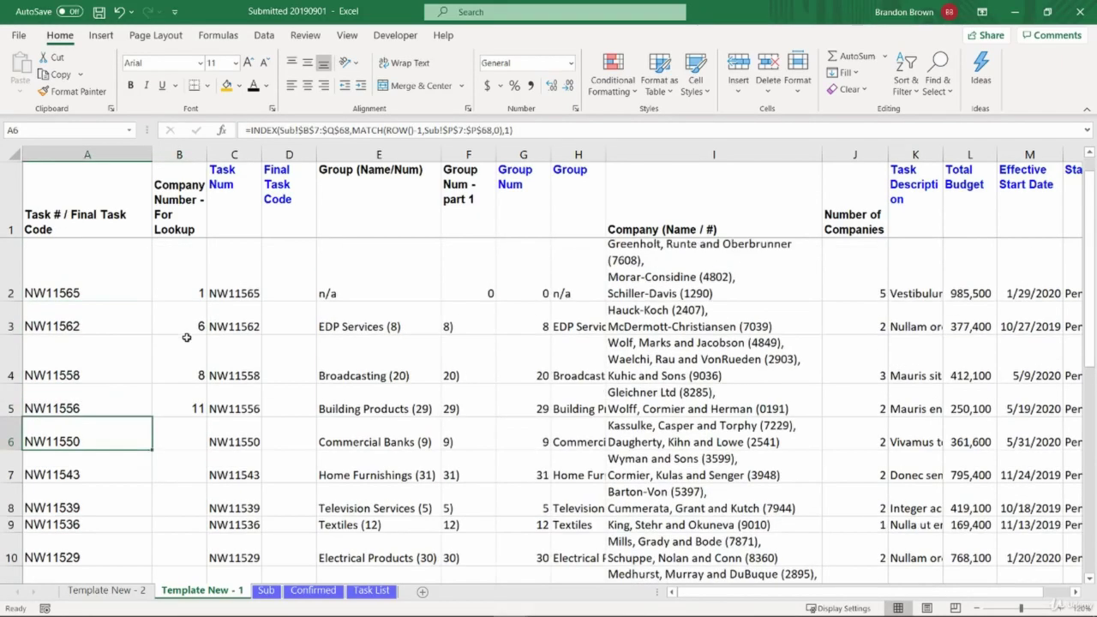
scroll(186, 337, "up", 1)
left_click(190, 308)
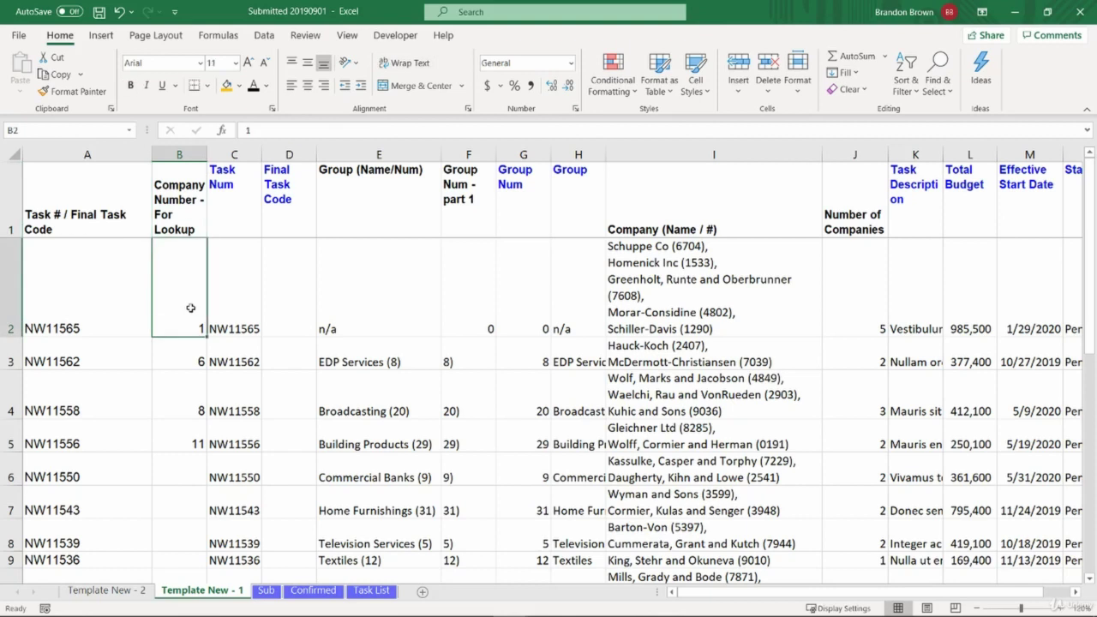
Step: Enter the formula =B2+J2 in cell B3 to add the previous task's company count to its lookup number
key("Down")
type("=")
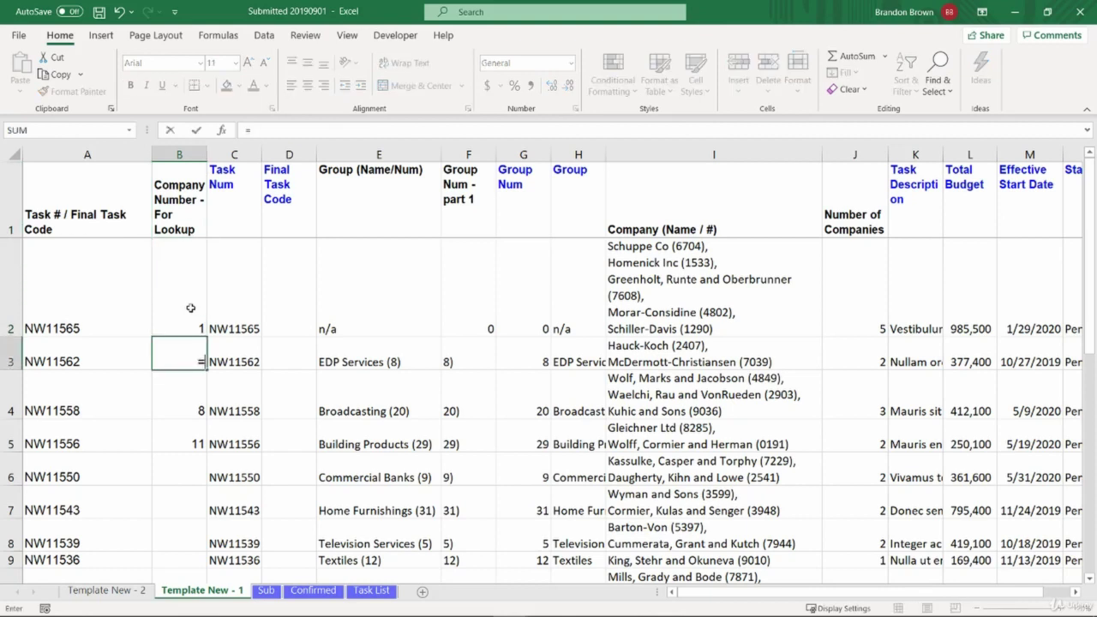
left_click(190, 308)
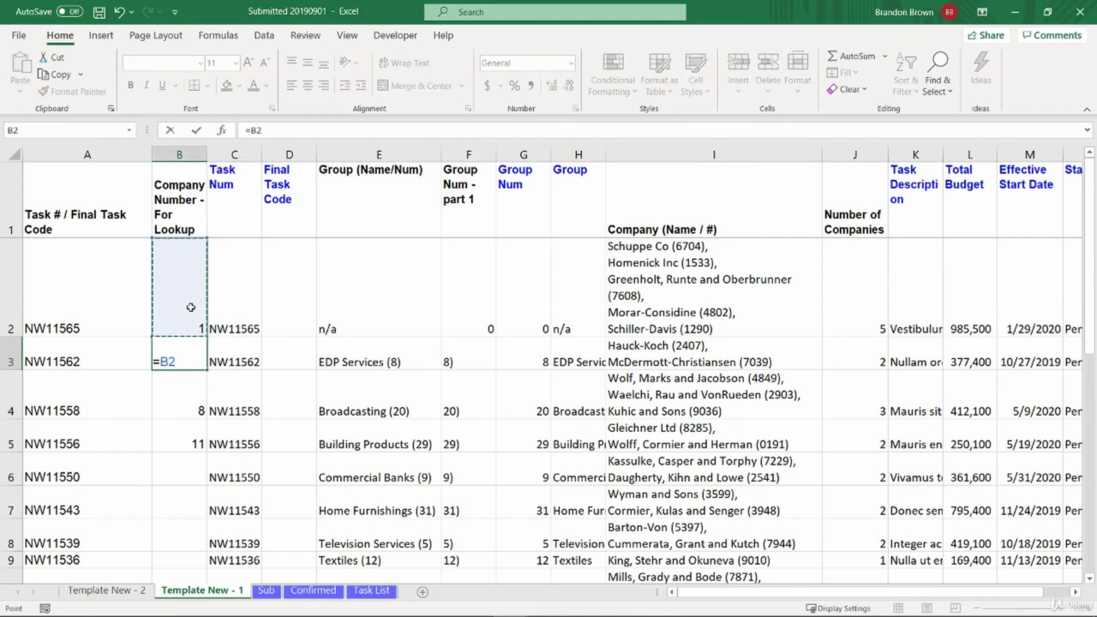
type("+")
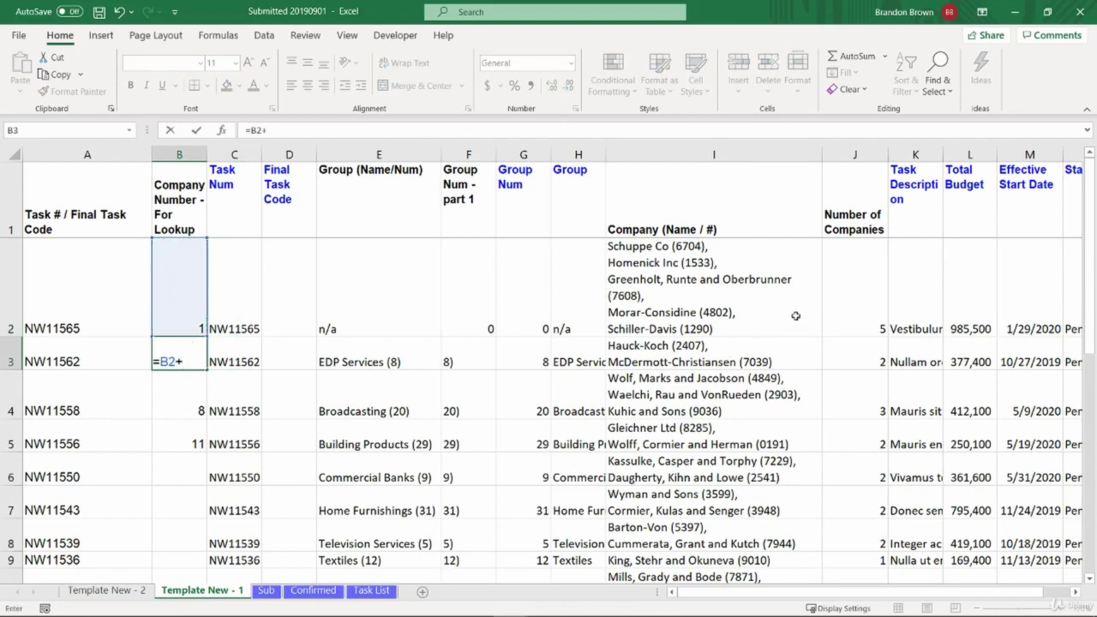
left_click(857, 295)
key("Return")
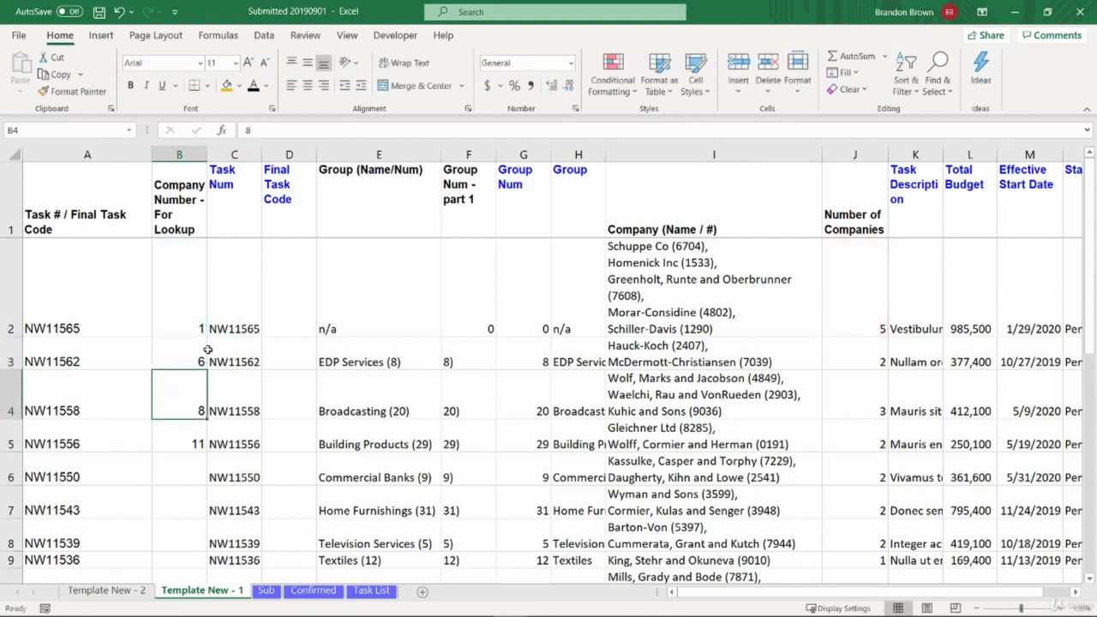
Step: Copy the lookup number formula from cell B3 down through cell B7
key("Up")
key("shift+Down")
key("ctrl+d")
key("Down")
key("shift+Down")
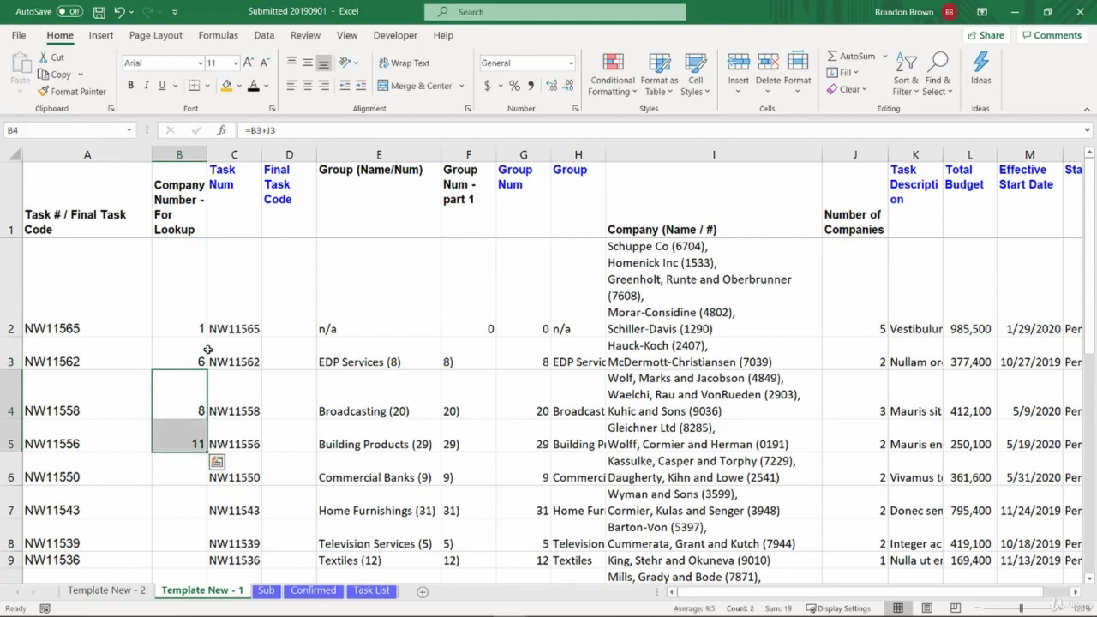
key("Down")
key("shift+Down")
key("shift+Down")
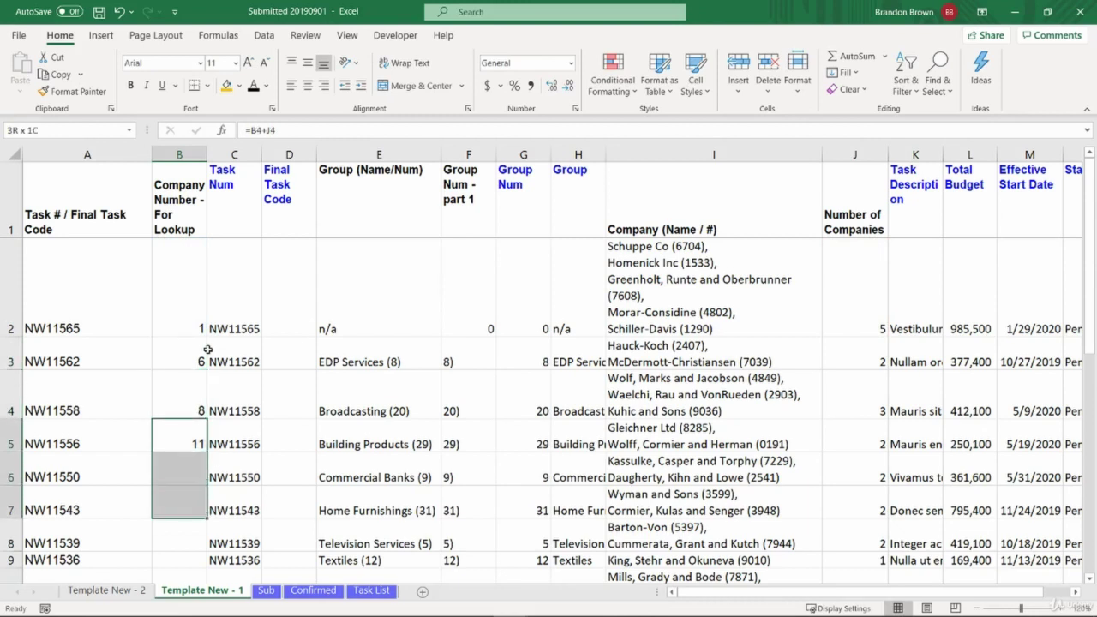
key("ctrl+d")
key("Down")
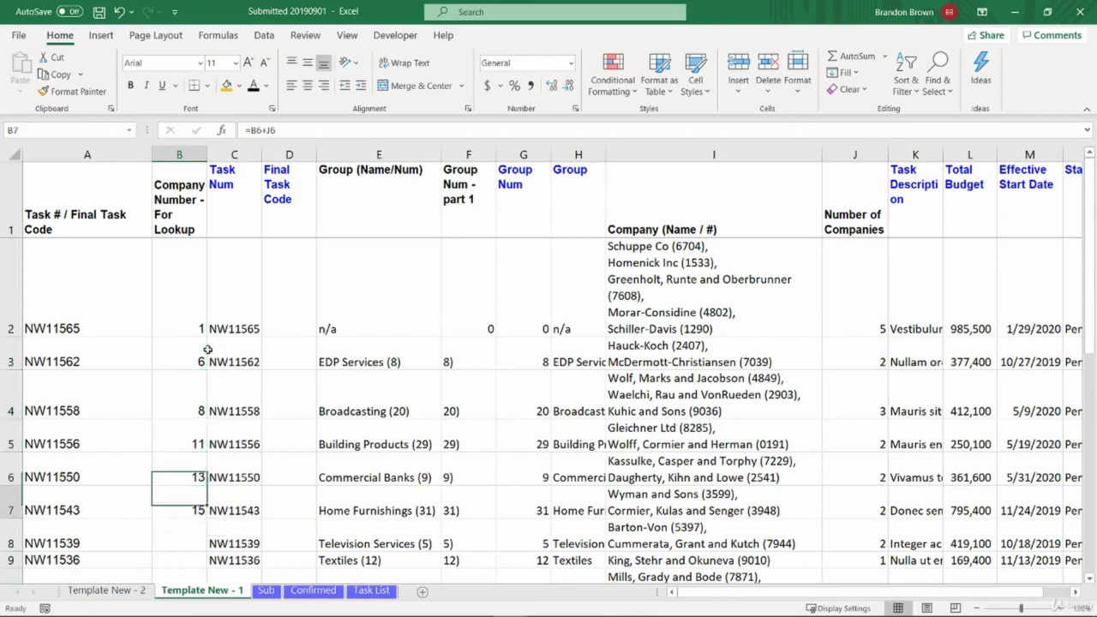
Step: Fill the lookup number formula from cell B7 down to B15, the last task row
key("Up")
key("shift+space")
key("Down")
key("shift+space")
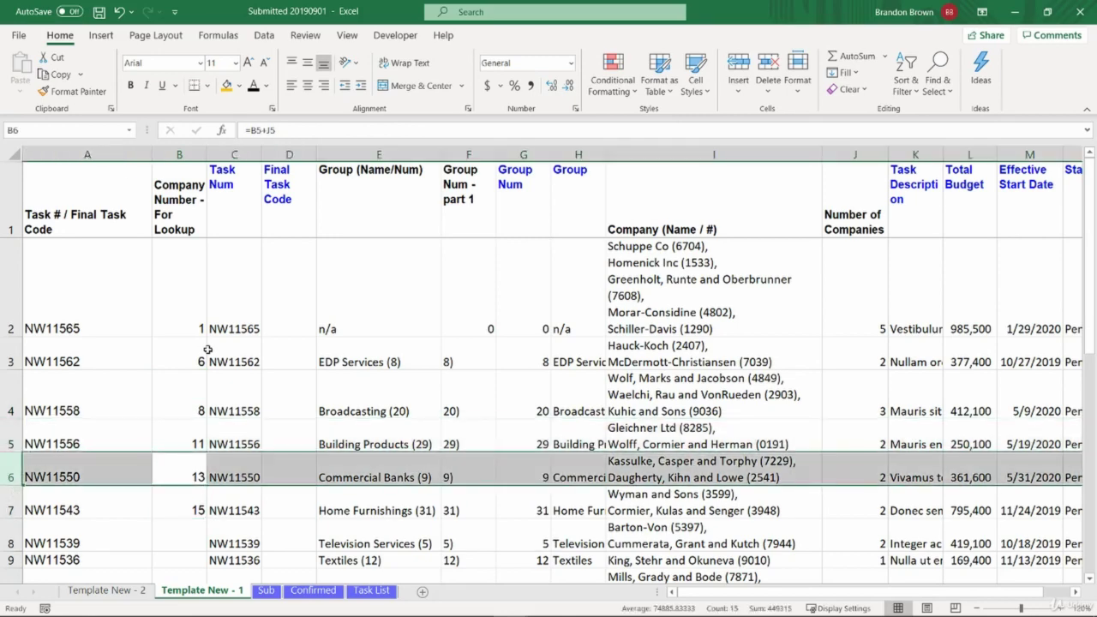
key("Down")
scroll(205, 350, "down", 2)
scroll(203, 437, "down", 2)
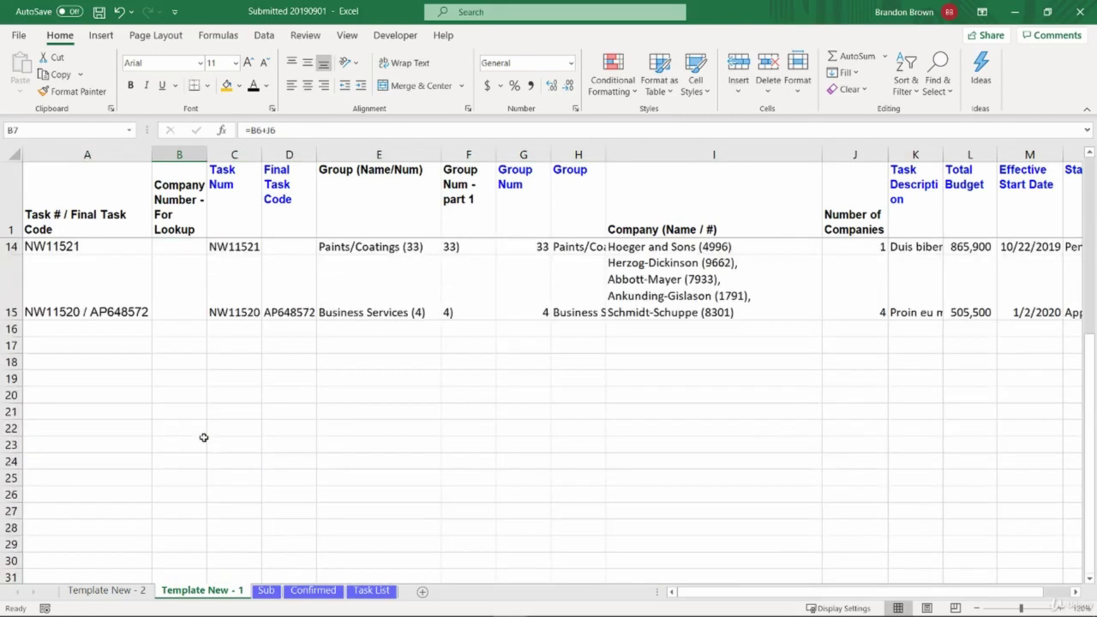
left_click(179, 294, "shift")
key("ctrl+d")
Step: Check the company count in J14 and extend the lookup number formula one row past the last task, into B16
scroll(212, 403, "up", 1)
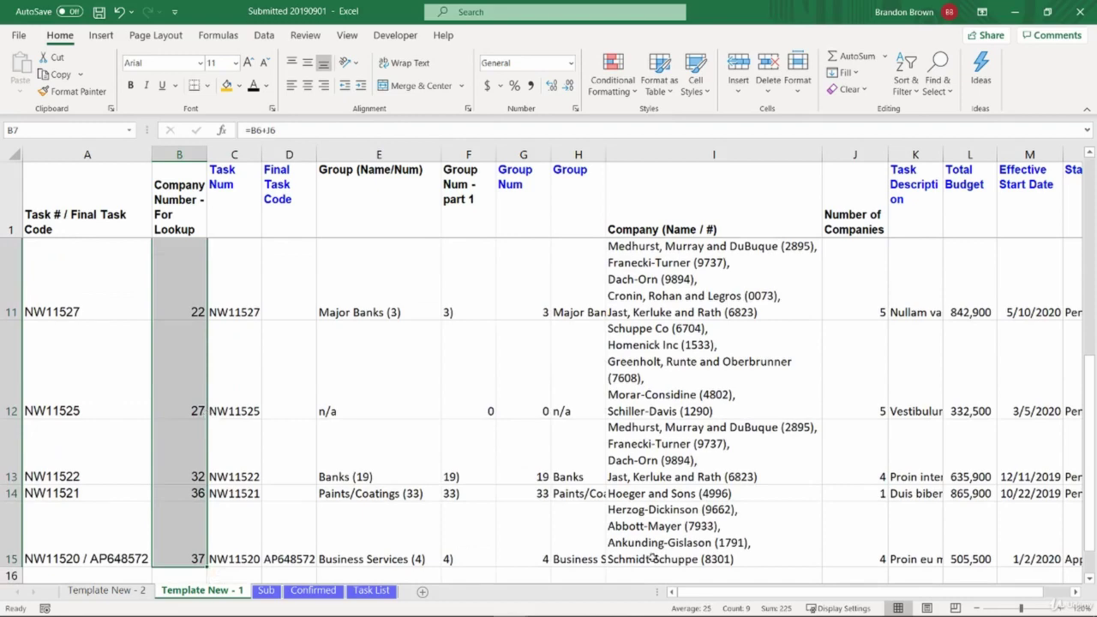
left_click(869, 487)
scroll(294, 411, "down", 1)
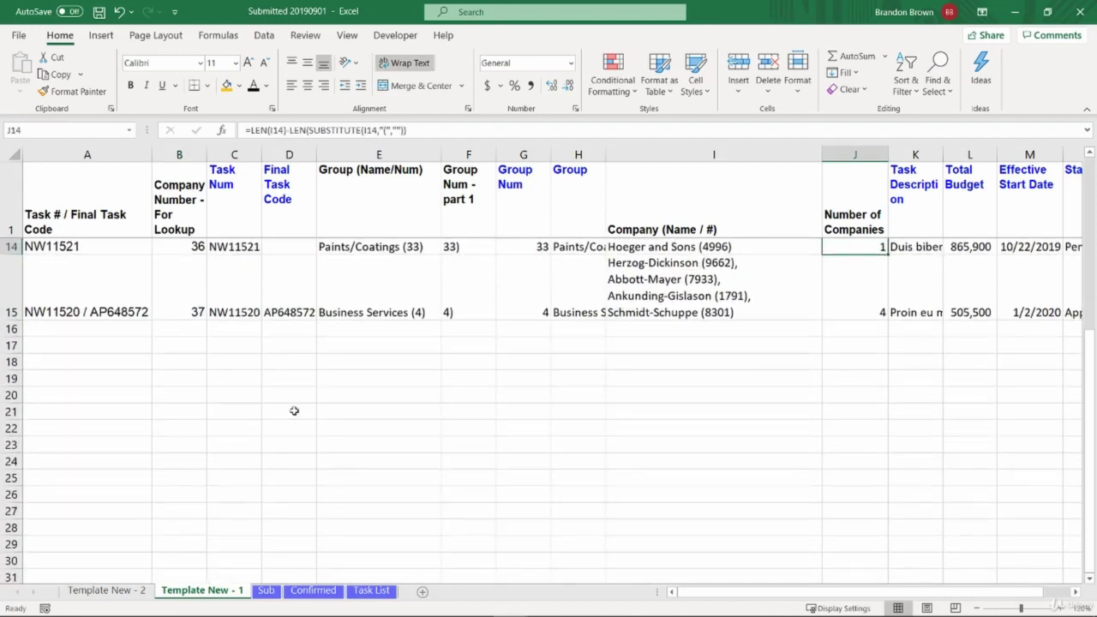
left_click(196, 303)
left_click_drag(207, 319, 205, 338)
left_click(193, 331)
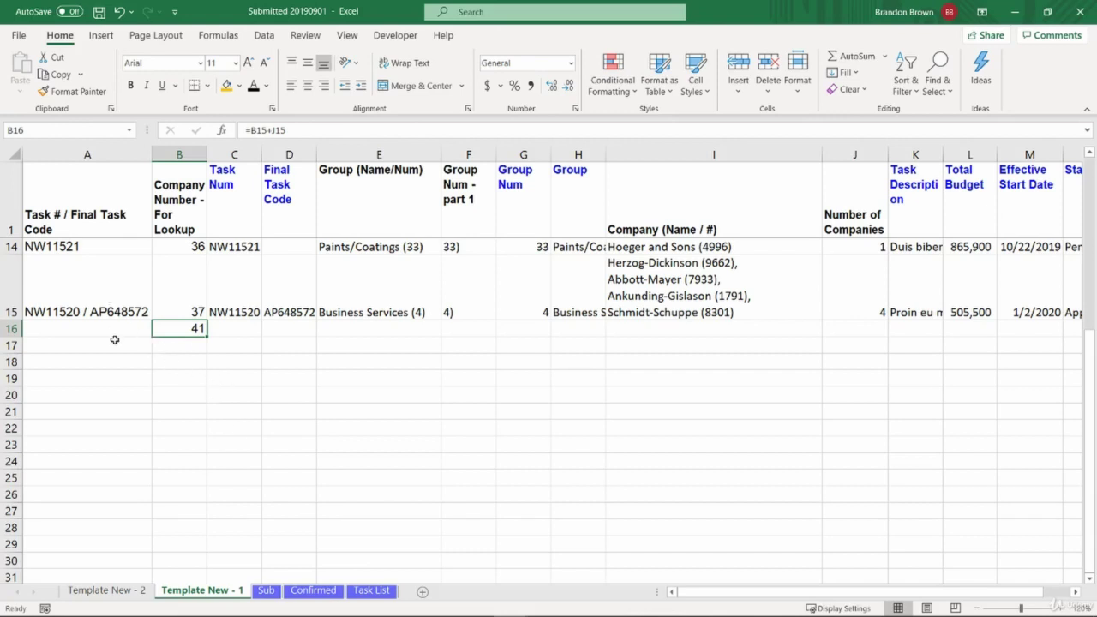
Step: Fill the formulas of the last task row, A15 to O15, down into rows 16 and 17
left_click(111, 308)
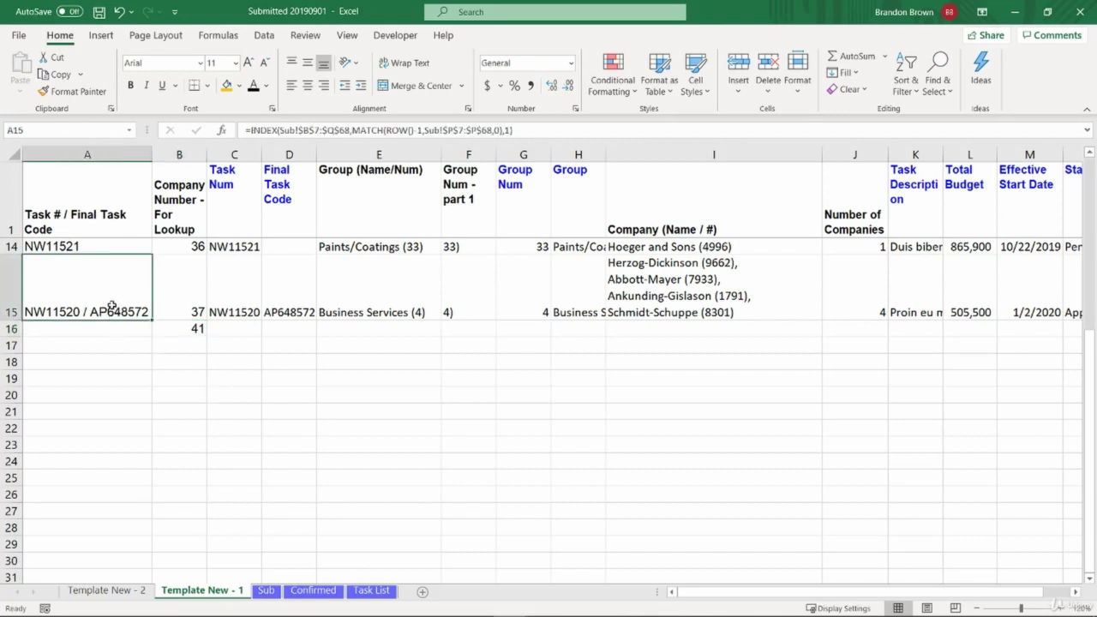
key("ctrl+shift+Right")
key("shift+Down")
key("shift+Down")
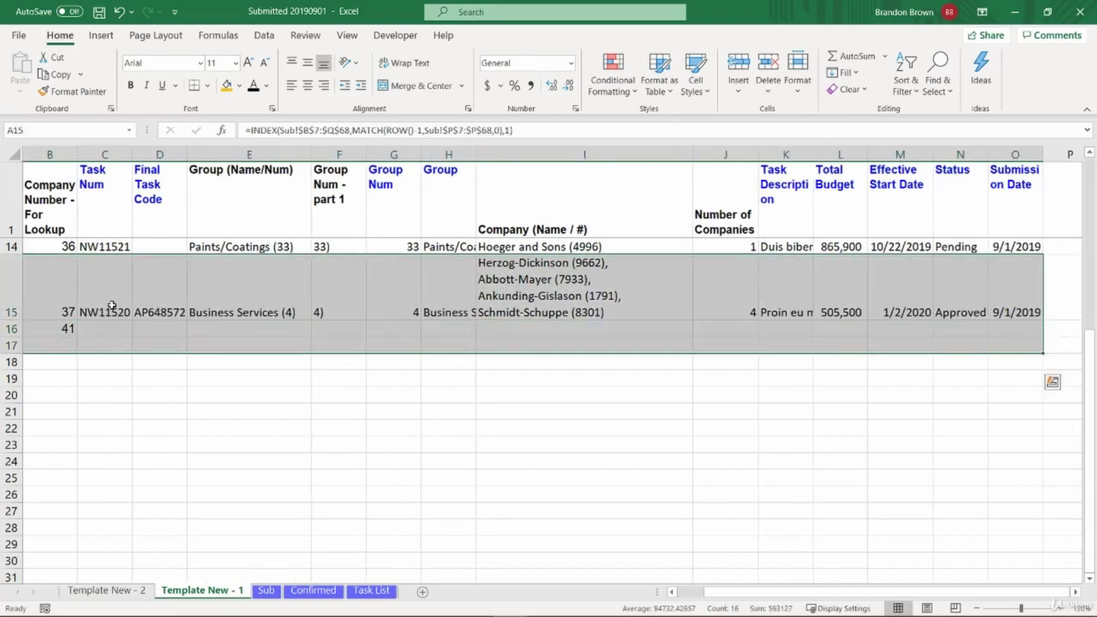
key("ctrl+d")
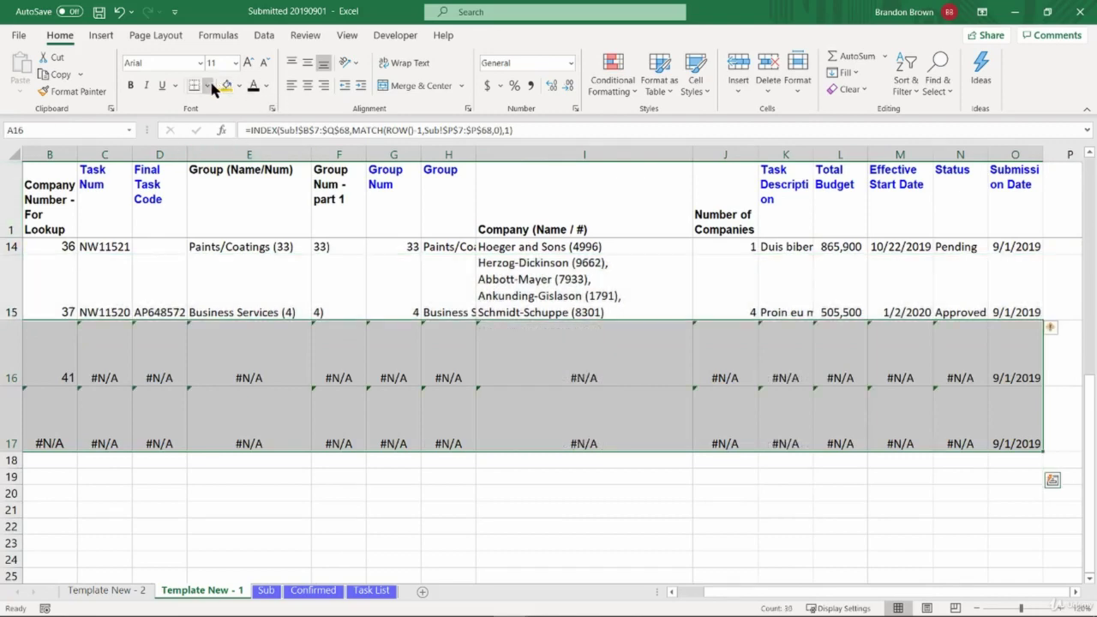
Step: Set the font colour of the extra formula rows 16 and 17 to grey
left_click(267, 85)
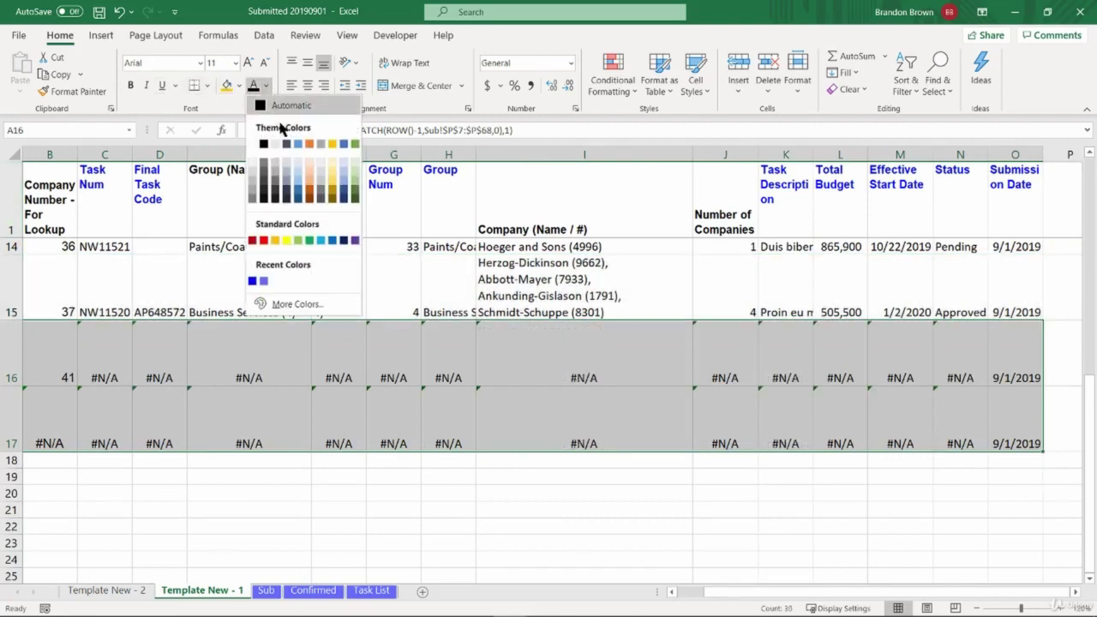
left_click(298, 183)
left_click(220, 288)
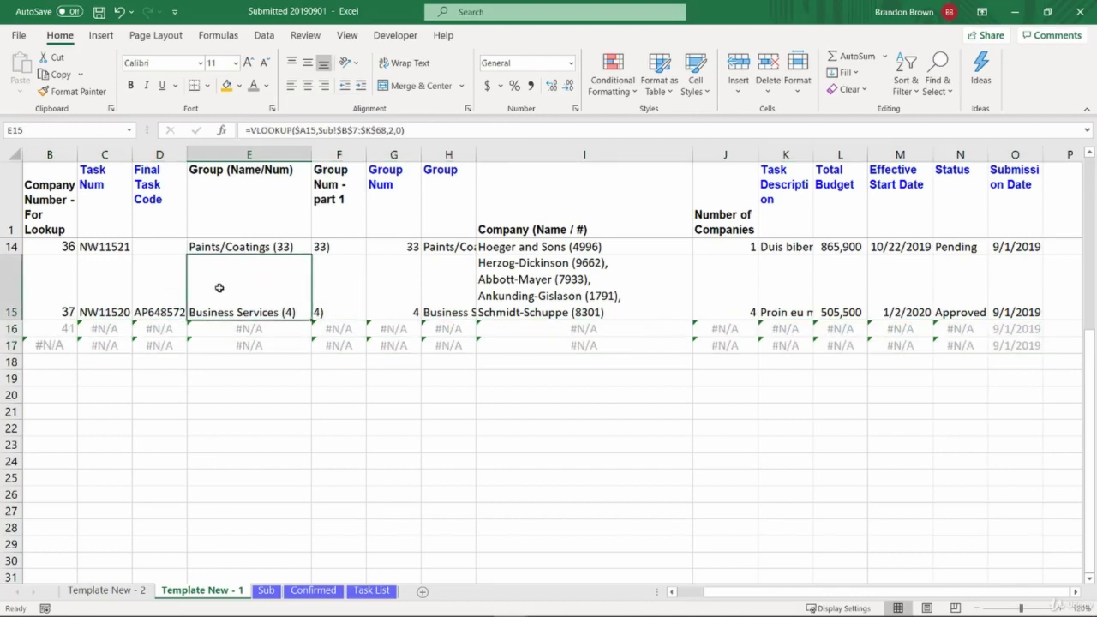
Step: Examine the completed Company Number - For Lookup column from the extra rows at its end back up to B2
key("Home")
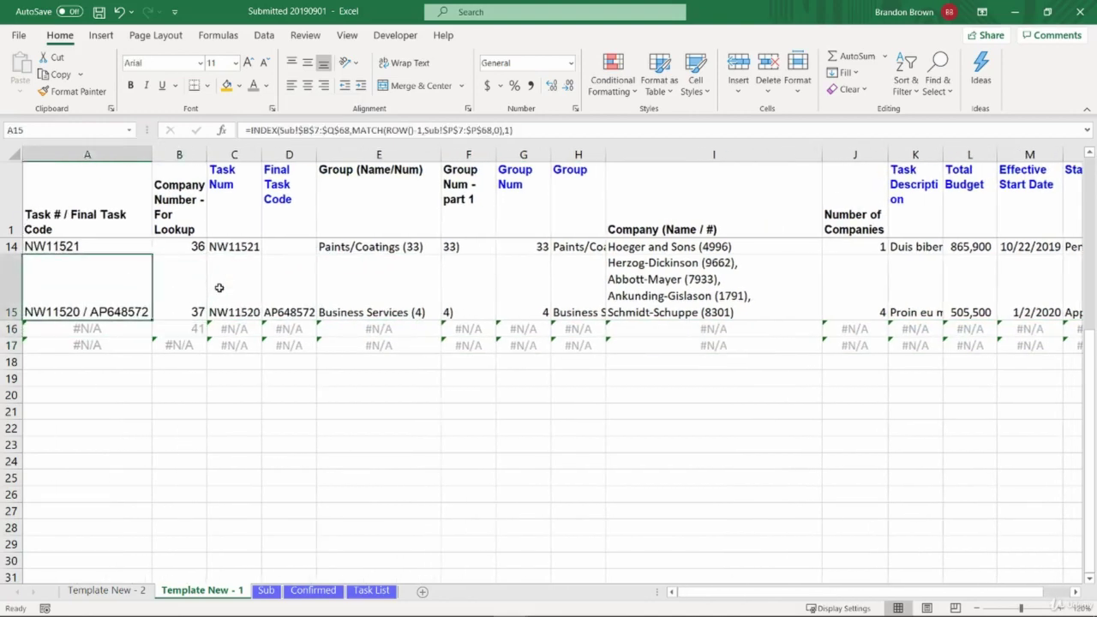
key("ctrl+Home")
key("ctrl+Down")
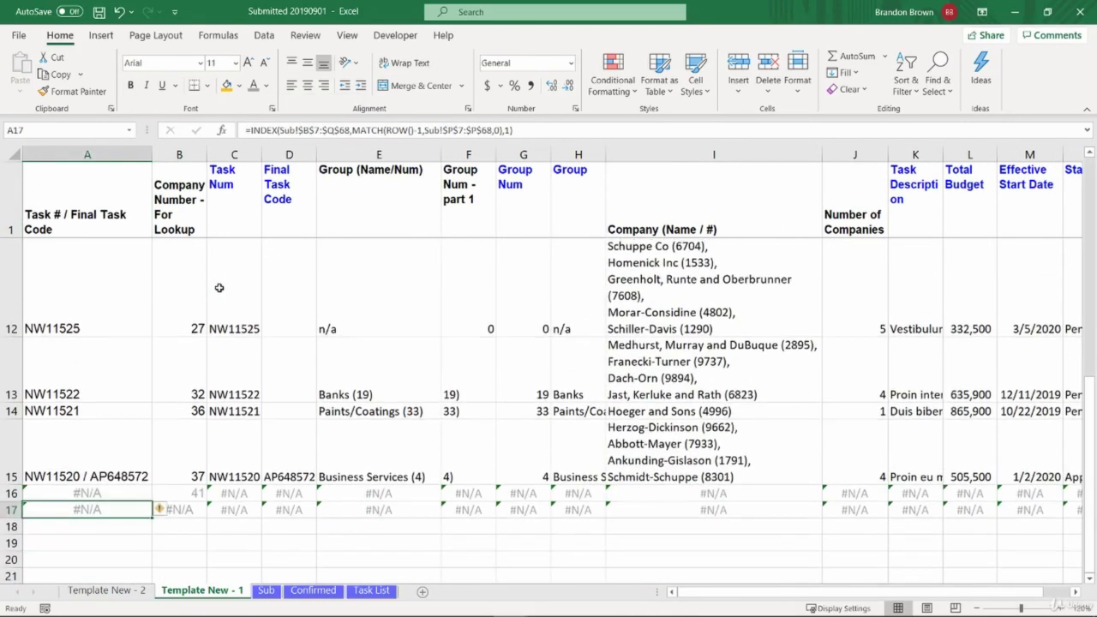
key("Right")
key("Up")
key("Up")
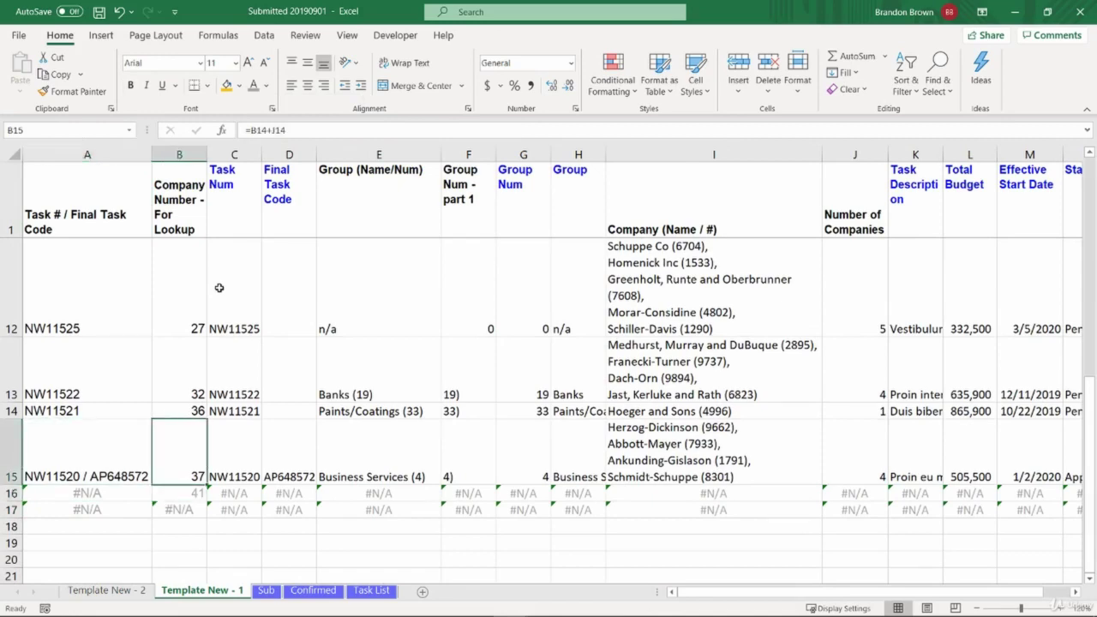
key("ctrl+Up")
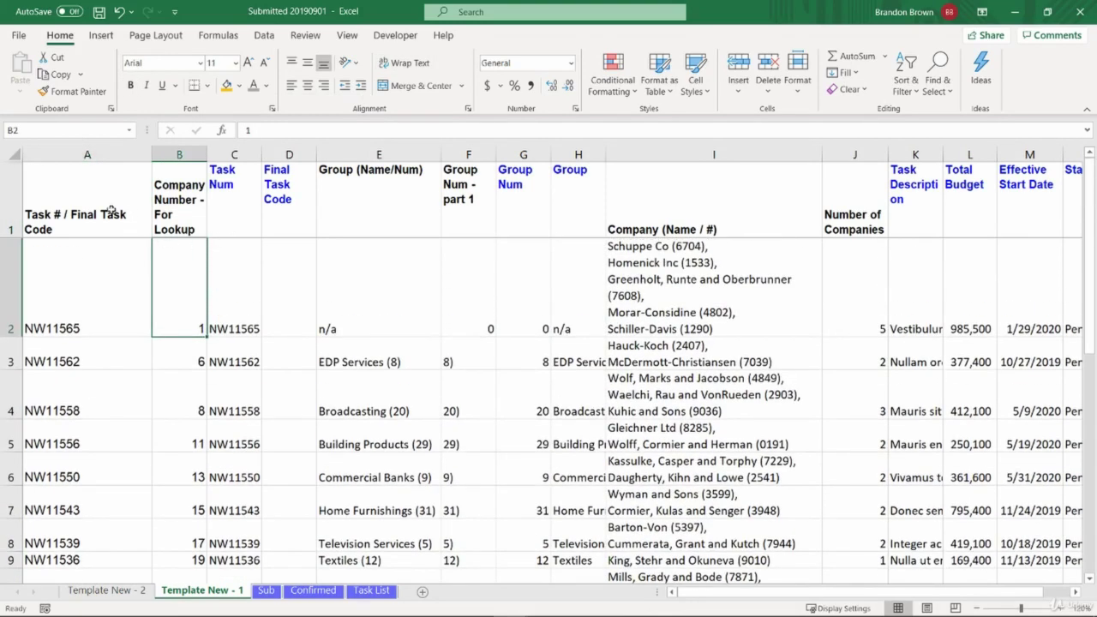
left_click_drag(86, 204, 181, 279)
left_click(183, 301)
Step: On the Template New - 2 sheet, enter the headings Task Num in A1 and Final Task Code in B1
left_click(123, 592)
left_click(47, 166)
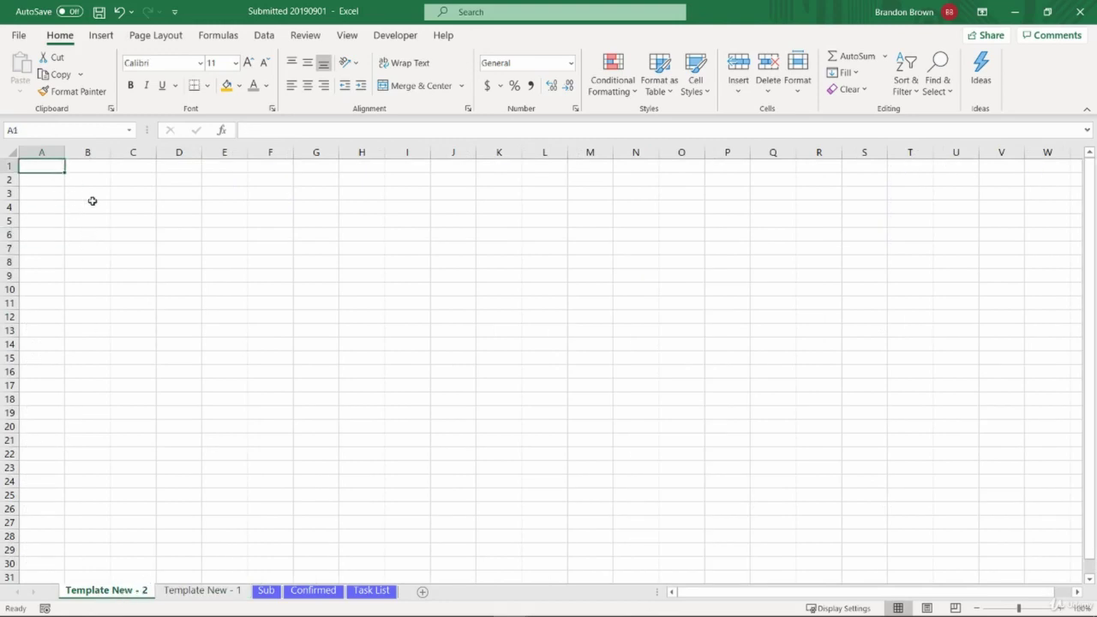
type("=")
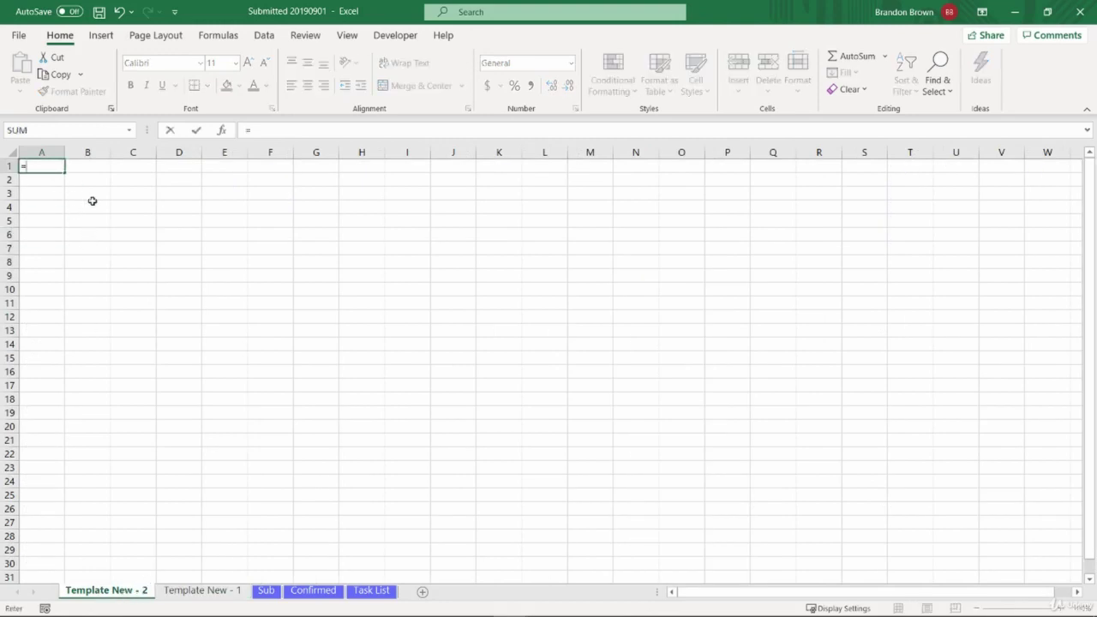
key("Escape")
type("Task Nu")
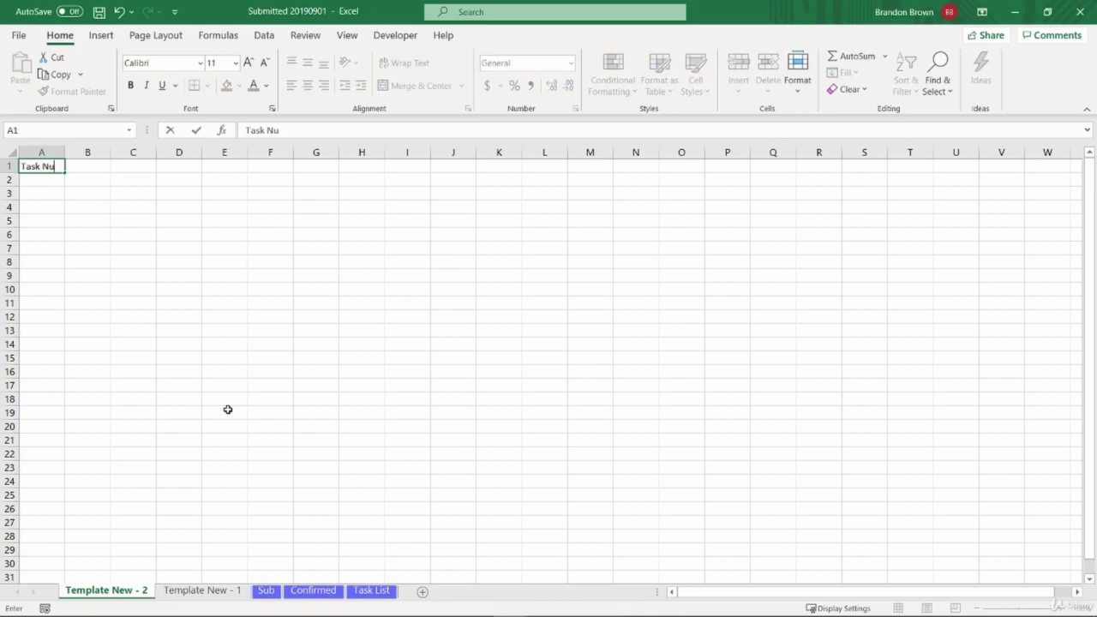
type("m")
key("Tab")
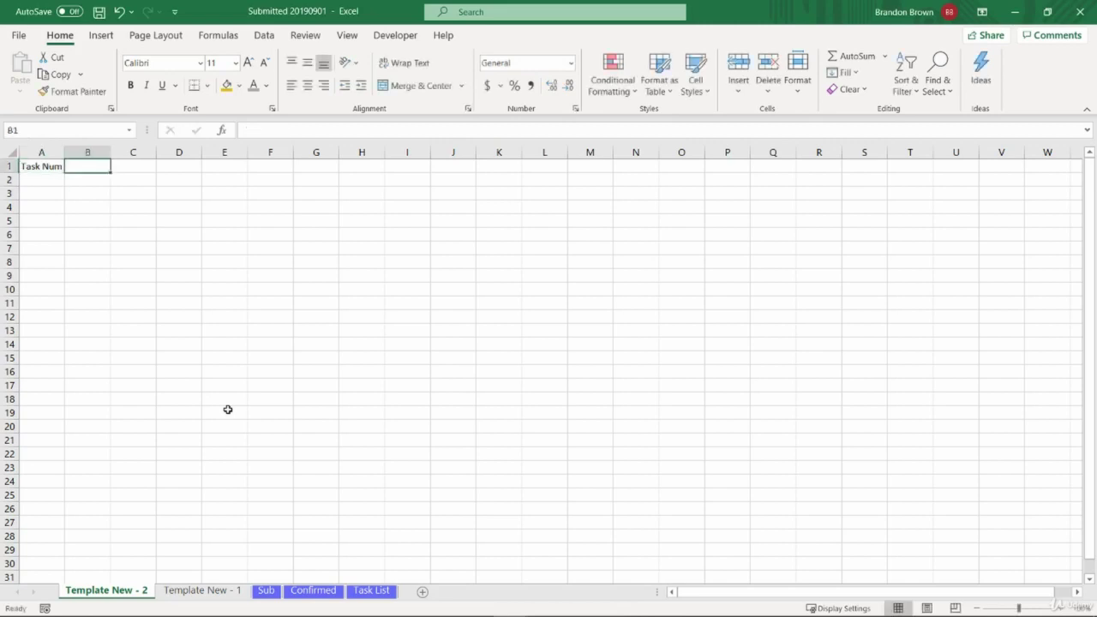
type("Final Task Co")
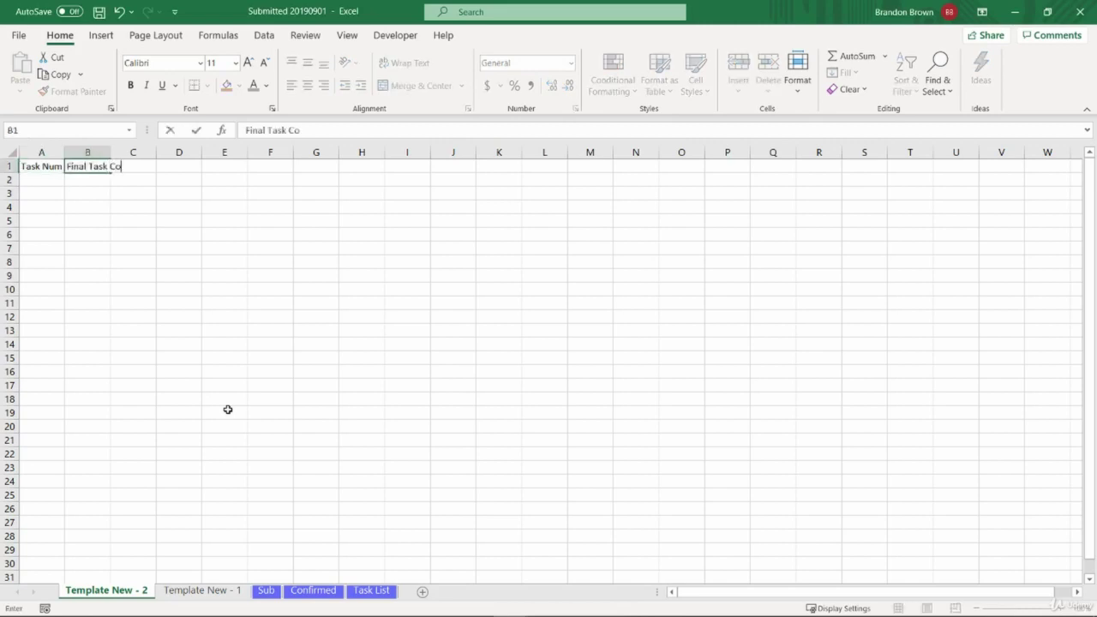
type("de")
key("Return")
type("=mat")
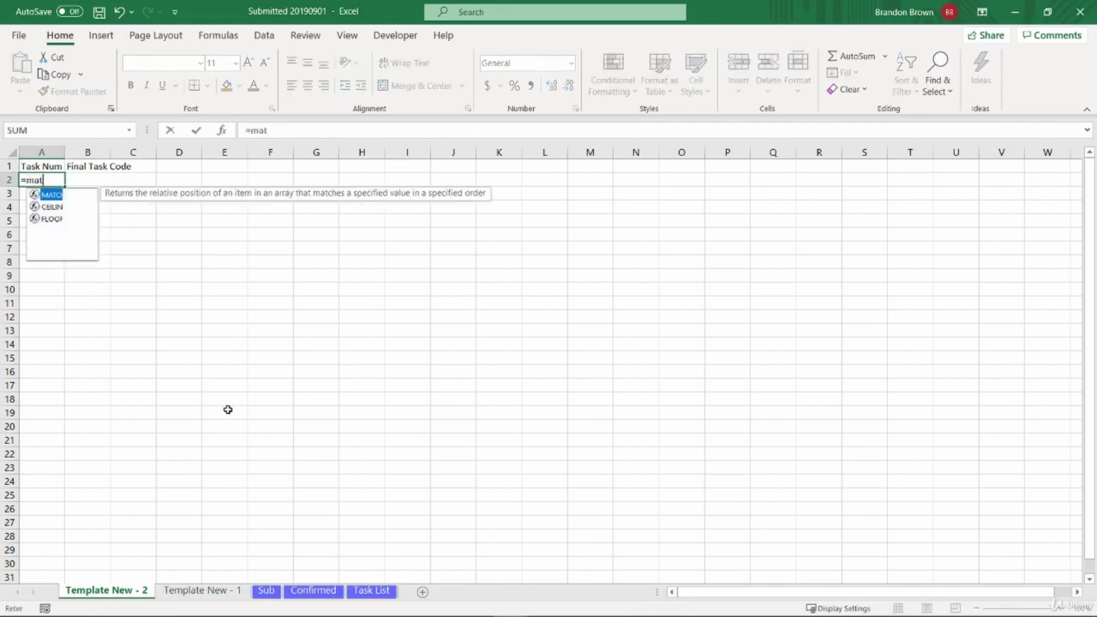
key("Tab")
type("row")
key("Tab")
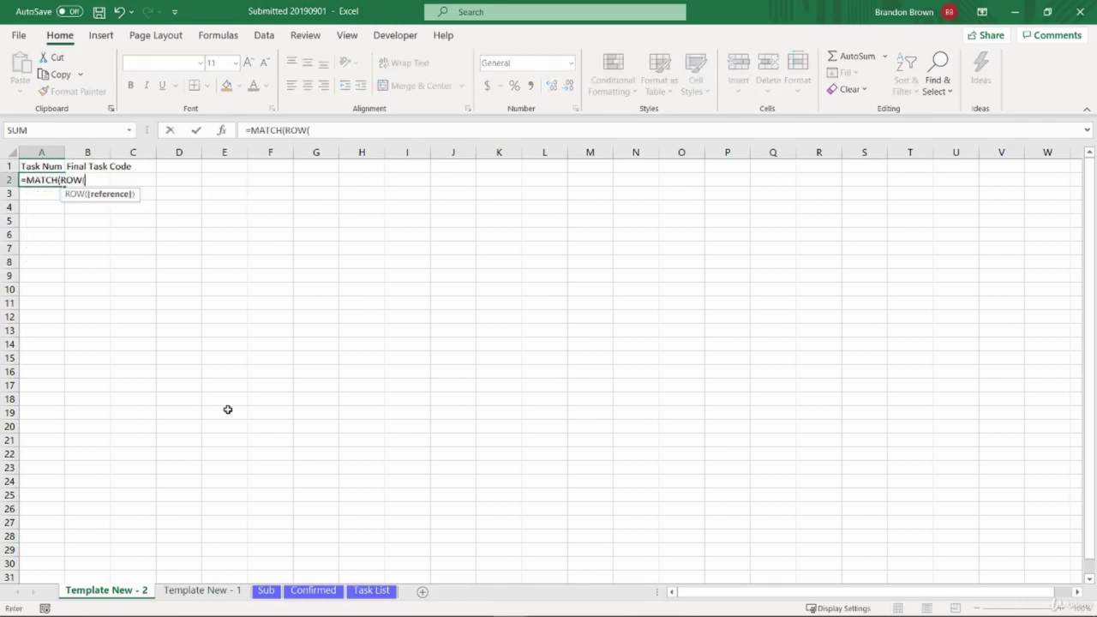
type(")-1")
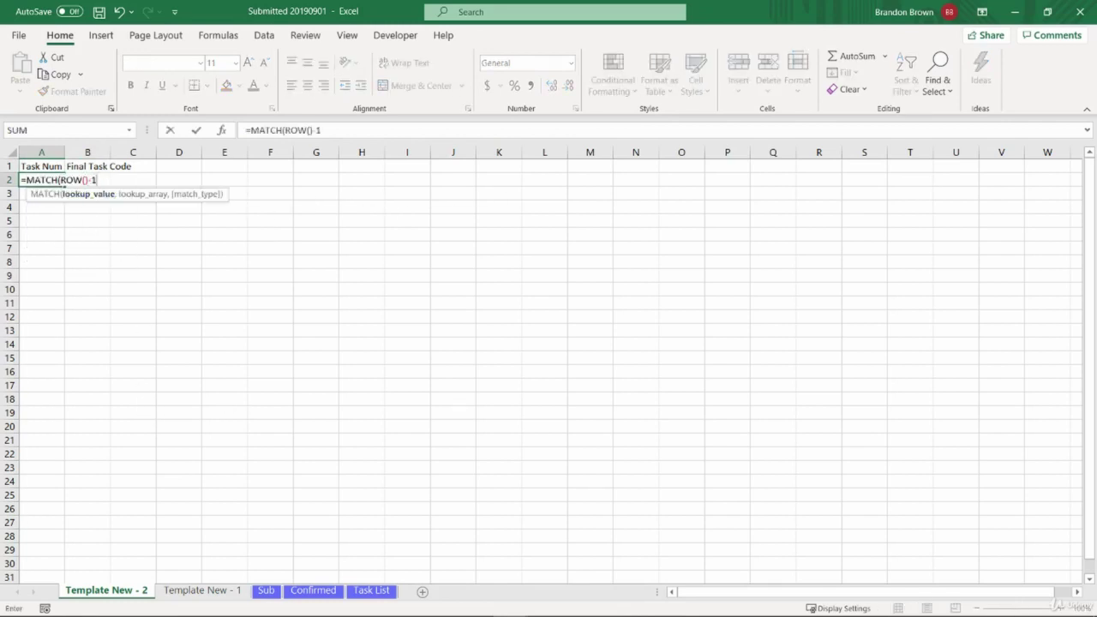
type(",")
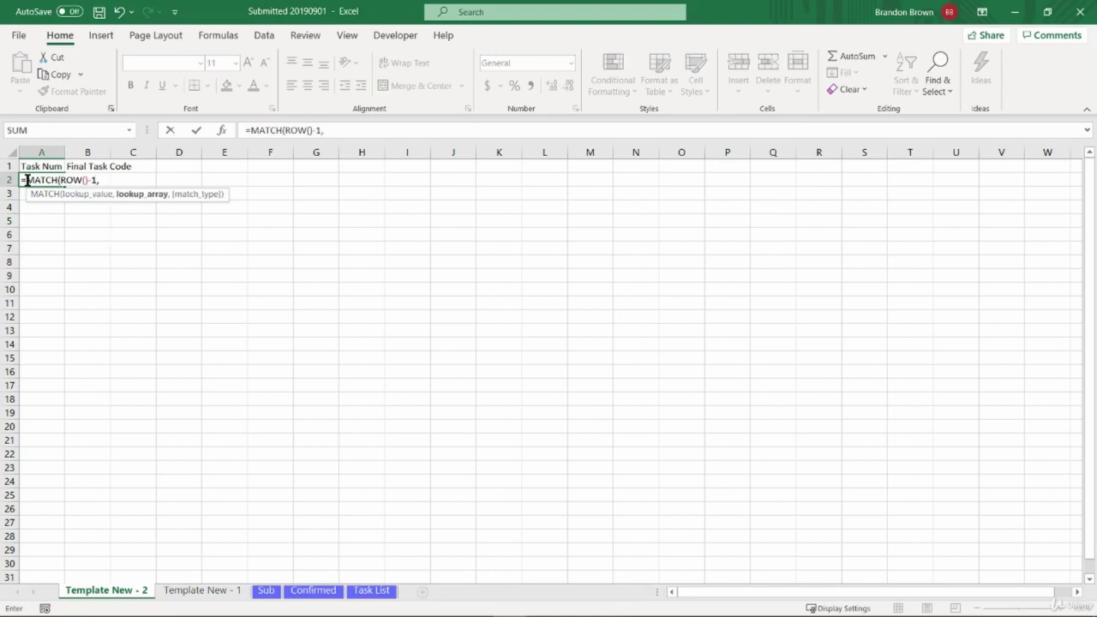
left_click(34, 181)
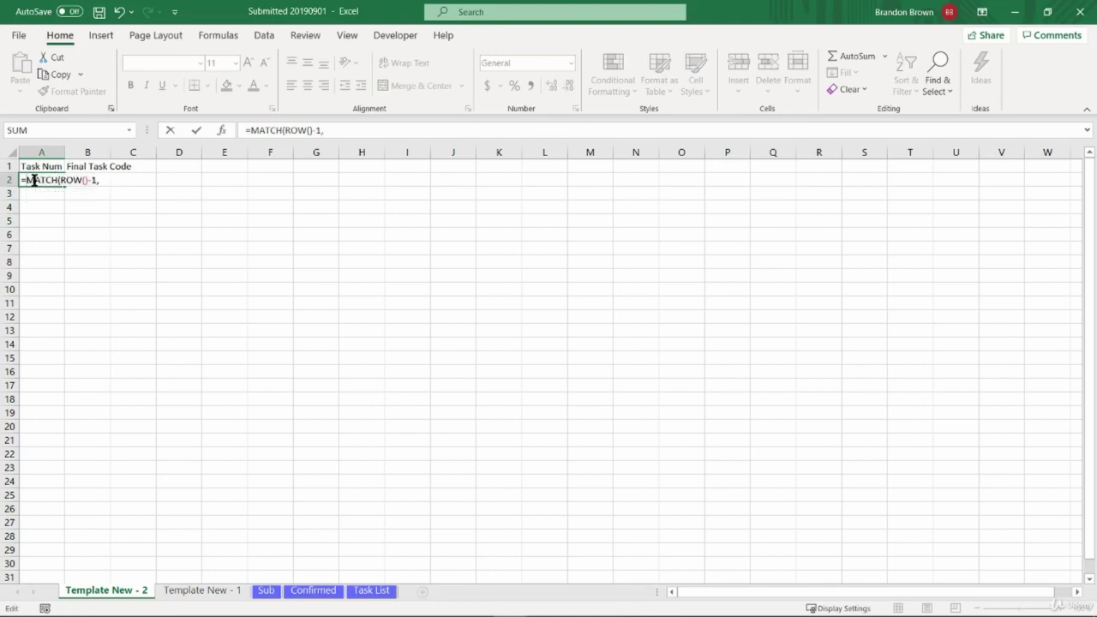
type("INDEX(")
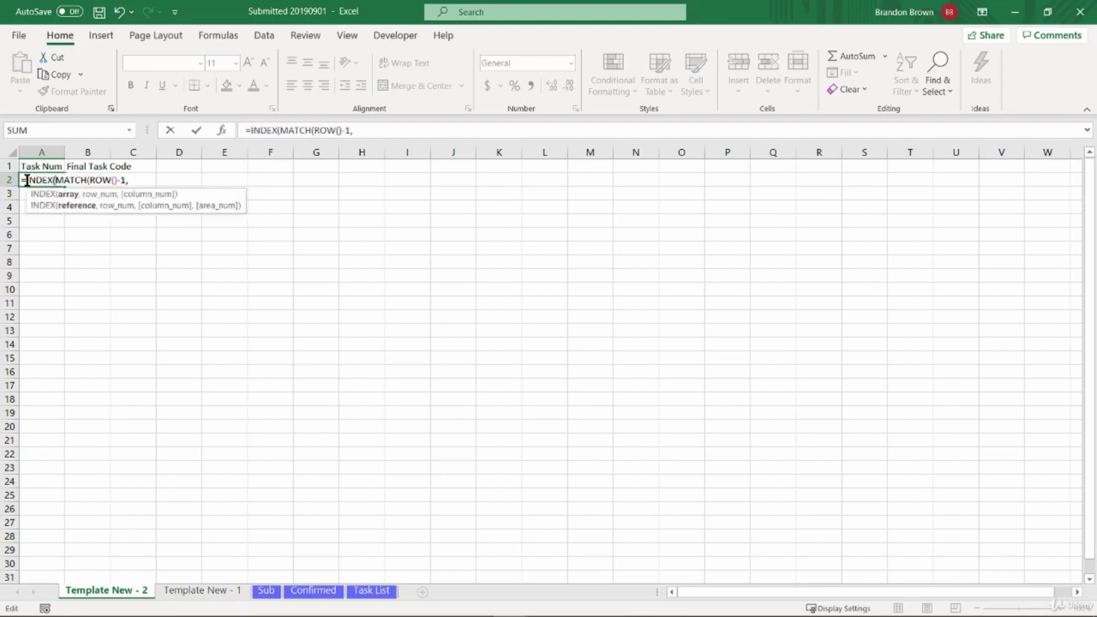
key("Escape")
Step: Replace the unfinished formula in A2 with a VLOOKUP that uses ROW()-1 as its lookup value
type("=vl")
key("Tab")
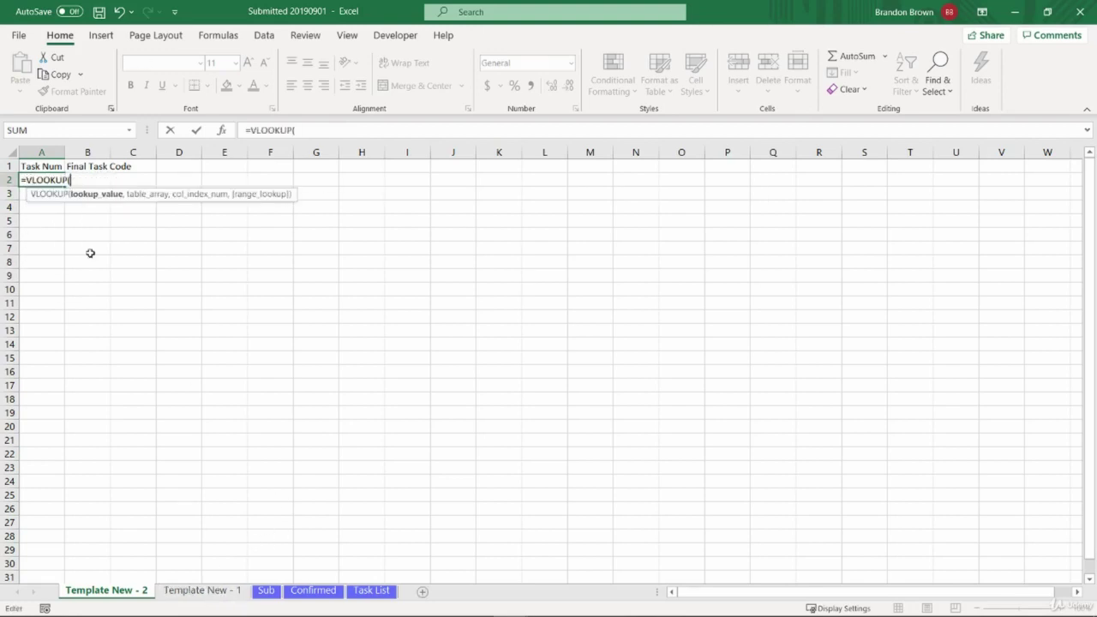
type("ro")
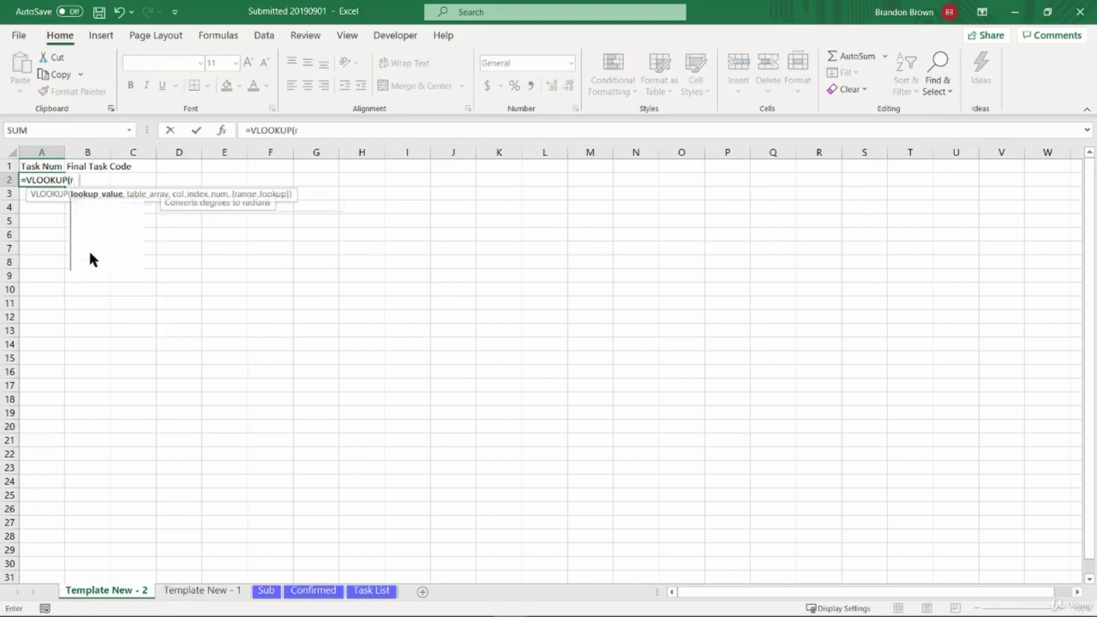
key("Tab")
type(")")
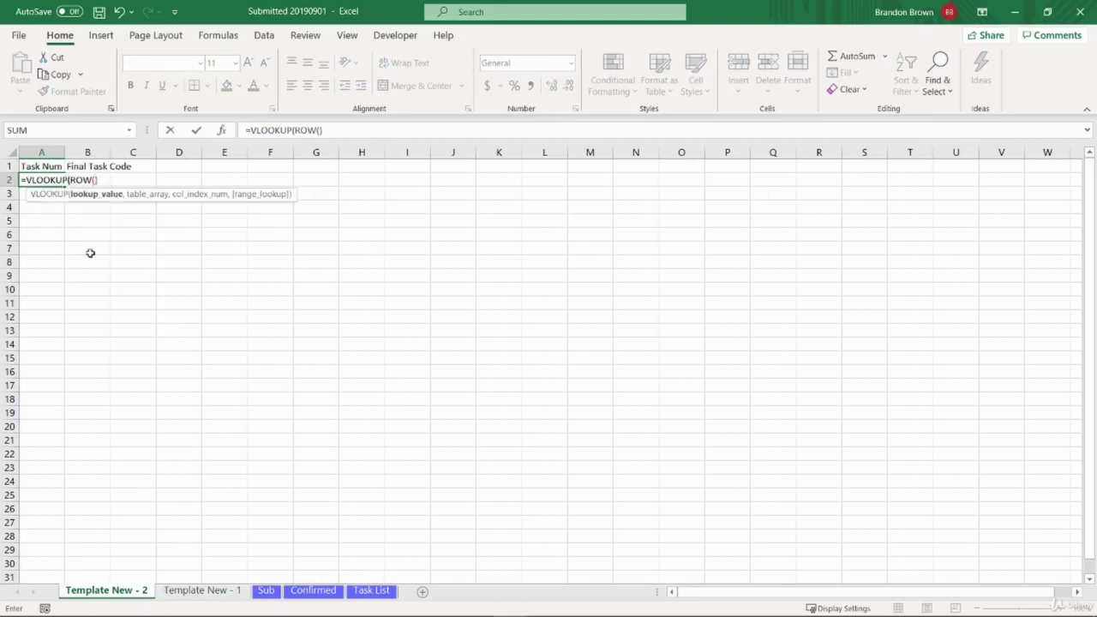
type("-1,")
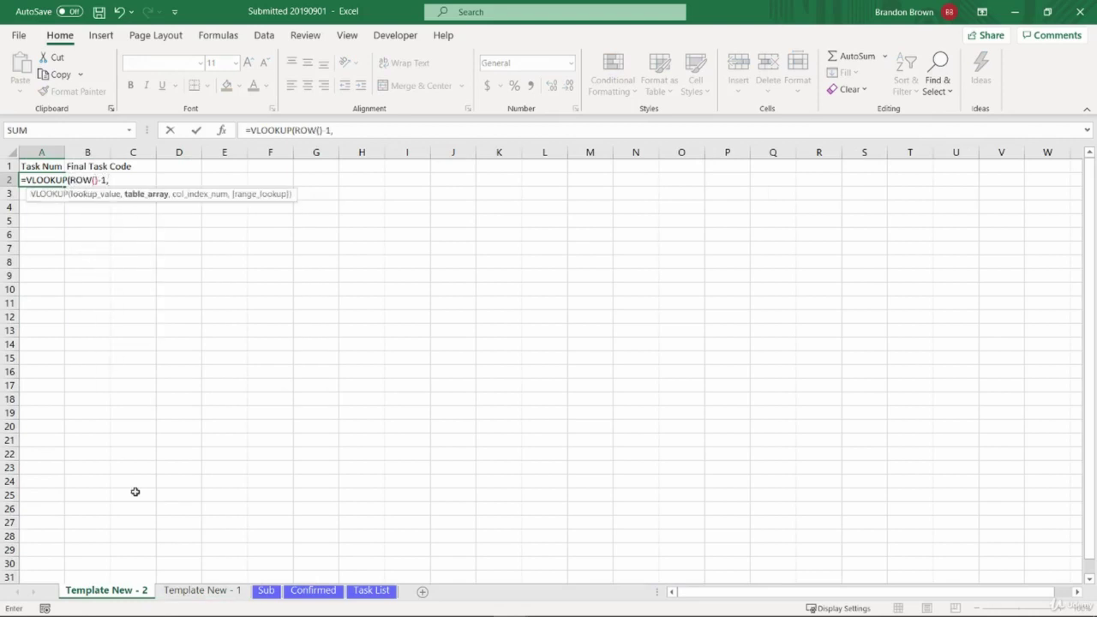
Step: Complete the A2 VLOOKUP with the absolute range $B$2:$D$17 on Template New - 1, column index 2 and approximate match 1
left_click(199, 591)
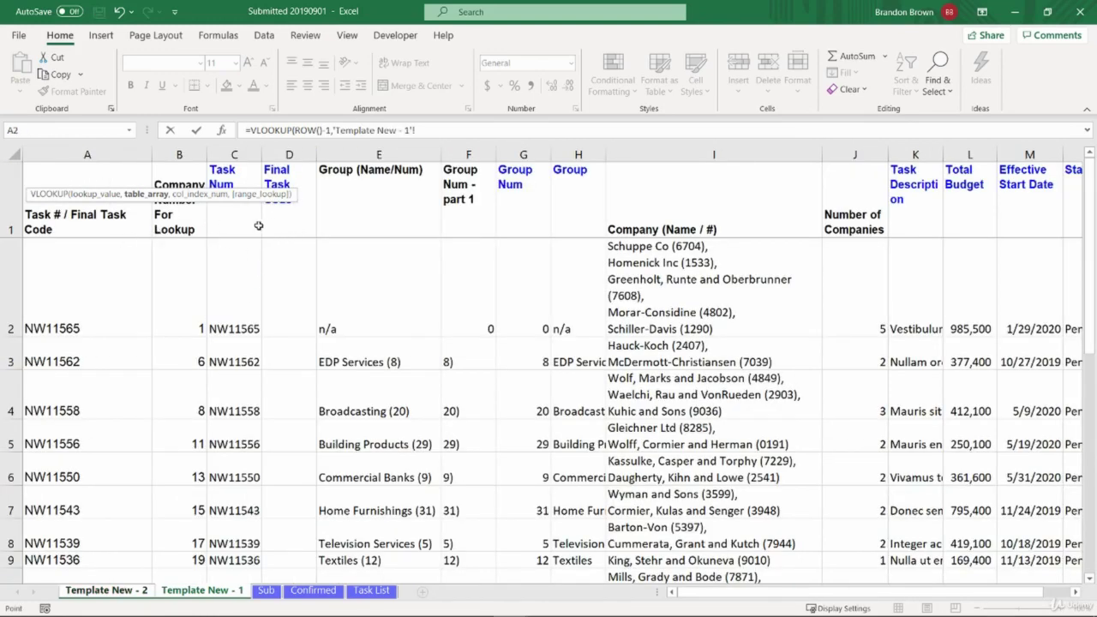
mouse_move(158, 226)
left_mouse_down()
mouse_move(274, 221)
mouse_move(244, 296)
mouse_move(276, 299)
left_mouse_up()
key("ctrl+shift+Down")
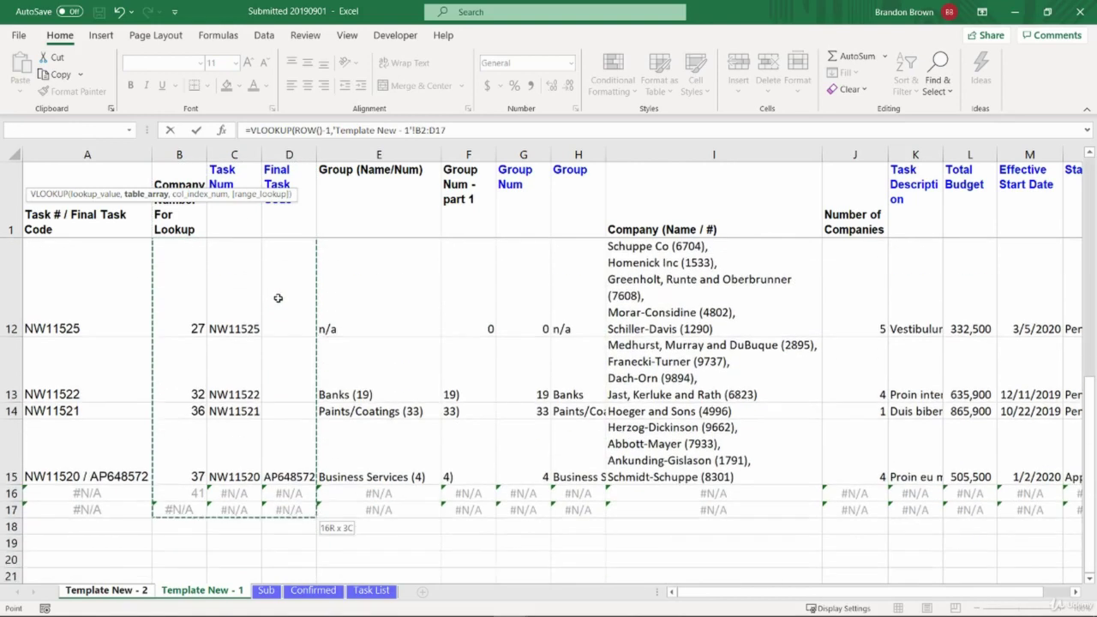
key("F4")
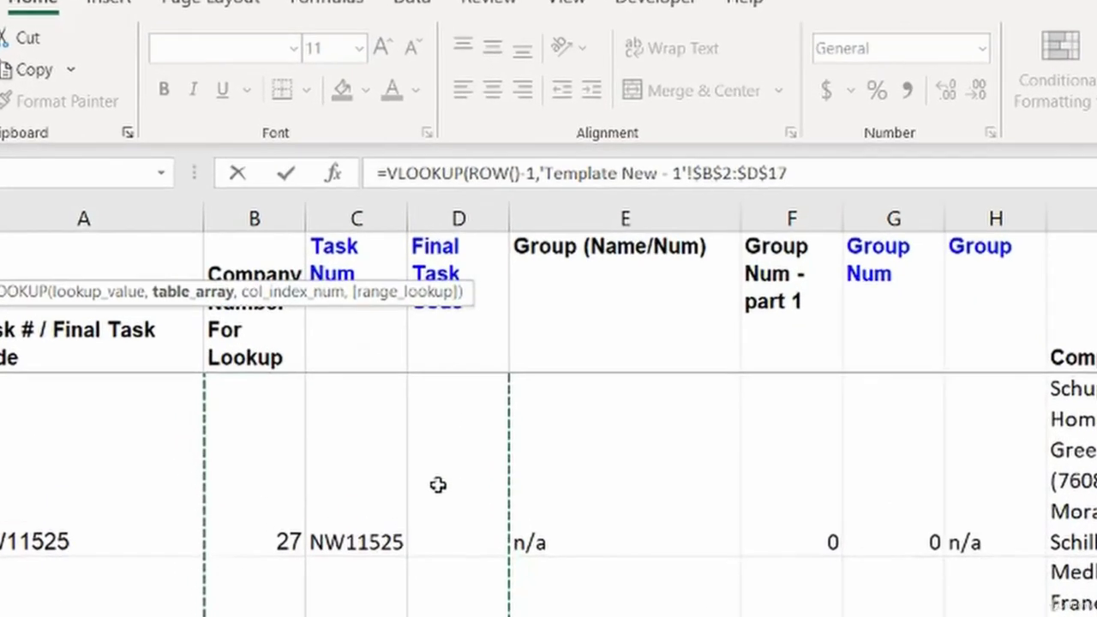
type(",")
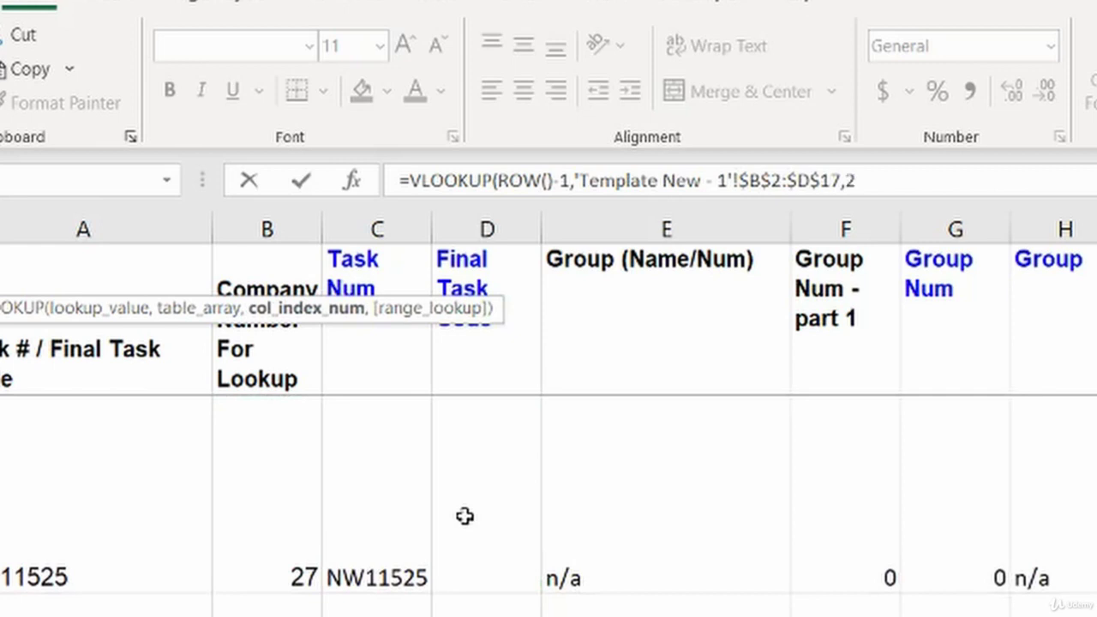
type("2,")
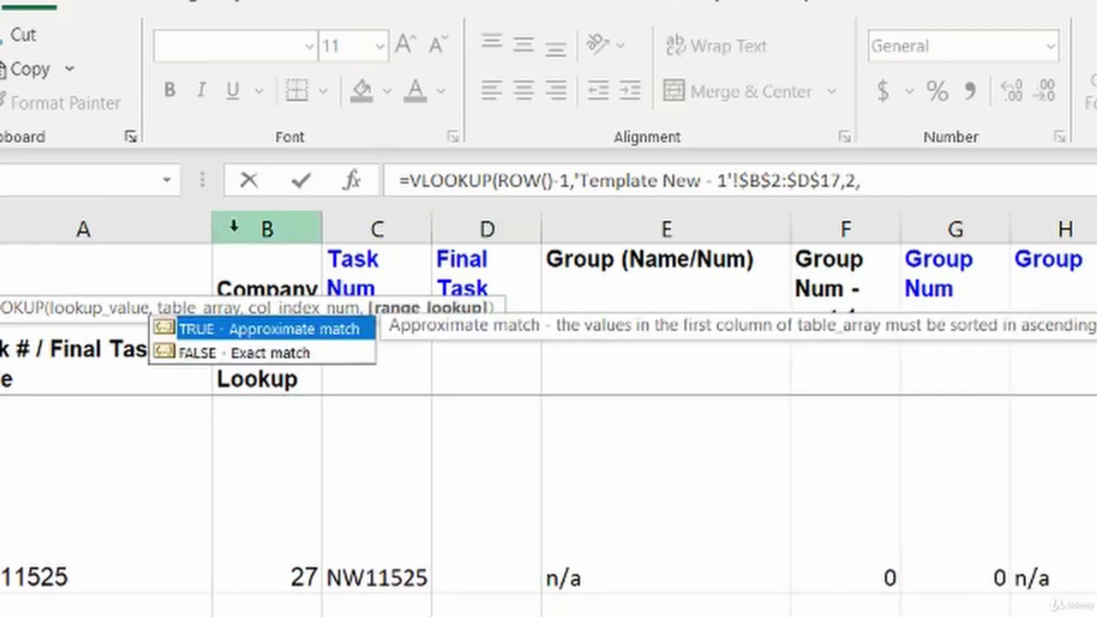
type("1")
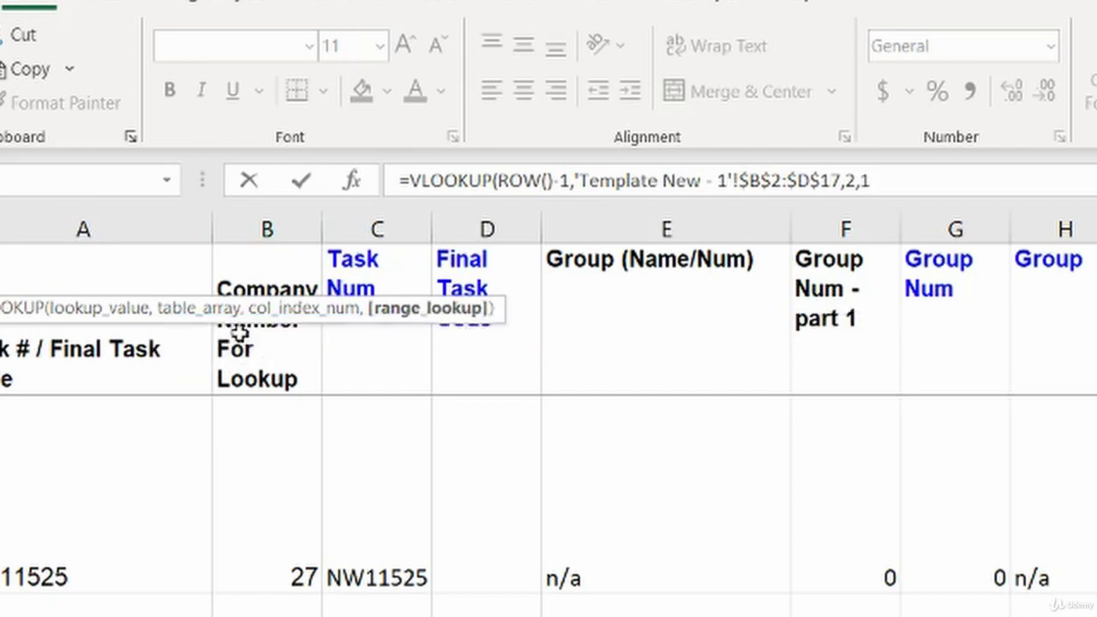
key("Return")
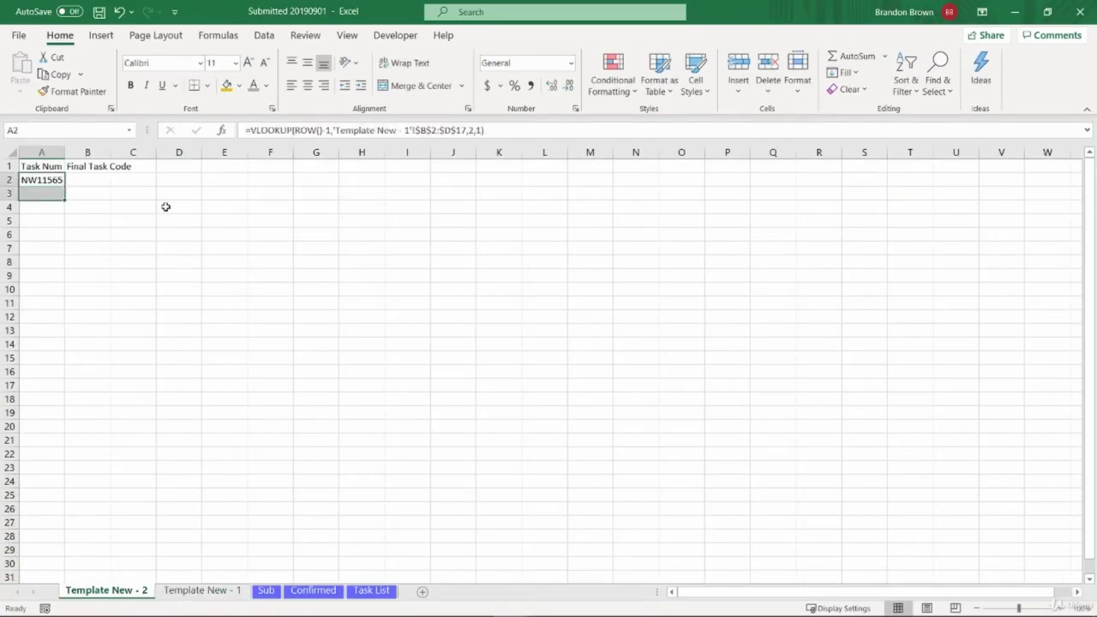
Step: Review the ROW()-1 lookup value in the A2 formula and fill the formula down into A3
key("F2")
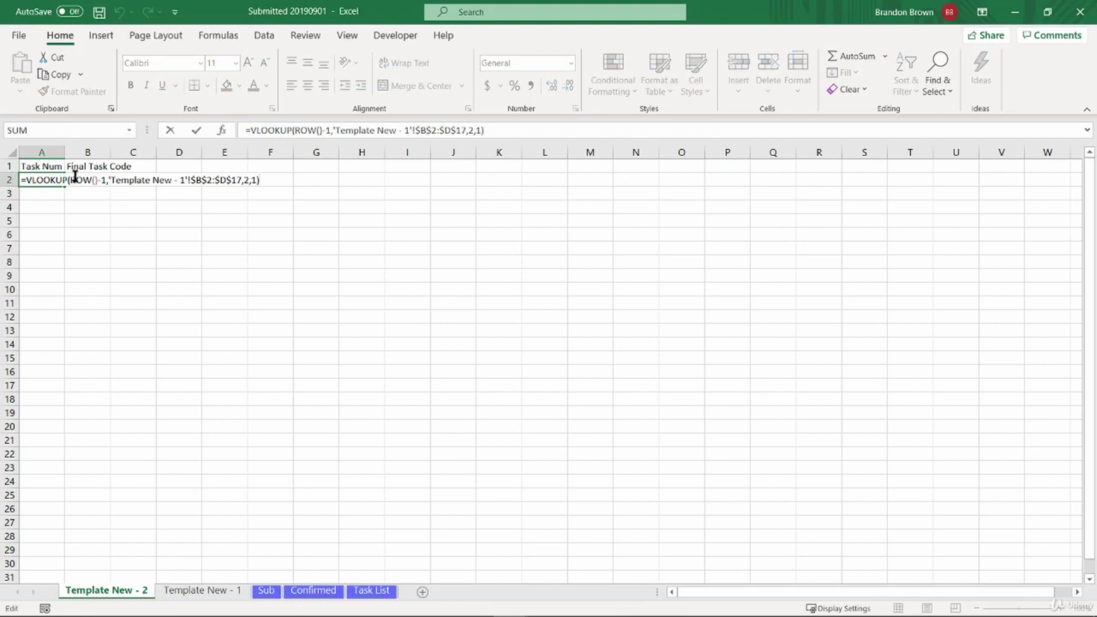
left_click_drag(72, 180, 103, 180)
key("Escape")
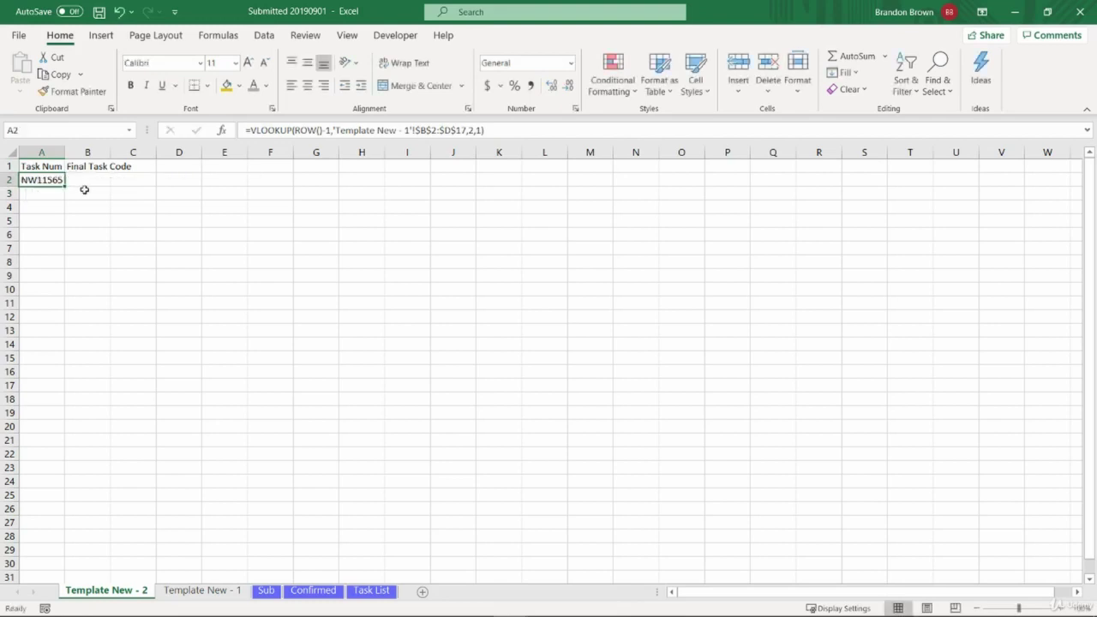
key("shift+Down")
key("ctrl+d")
key("Down")
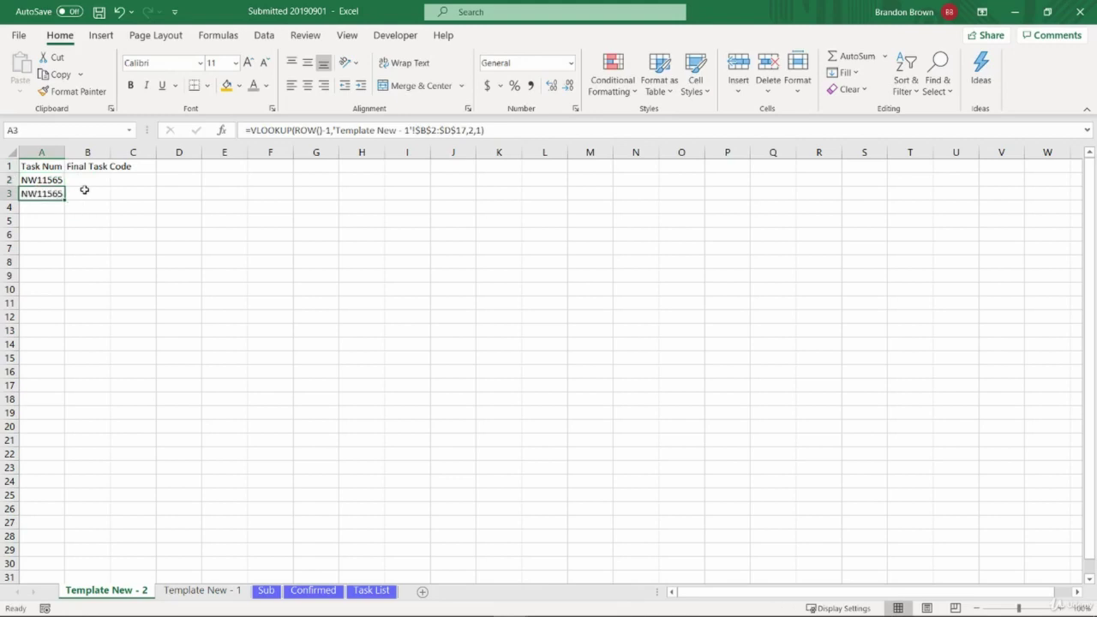
Step: Fill the Task Num formula from A3 down to A6
key("shift+Down")
key("shift+Down")
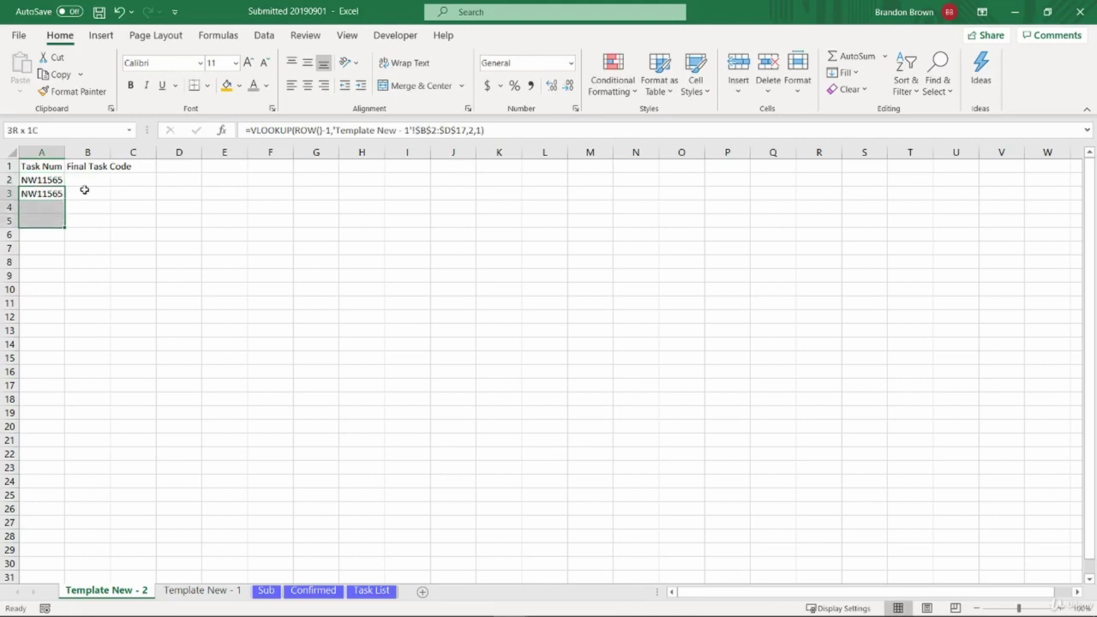
key("shift+Down")
key("ctrl+d")
key("Down")
key("Down")
key("Down")
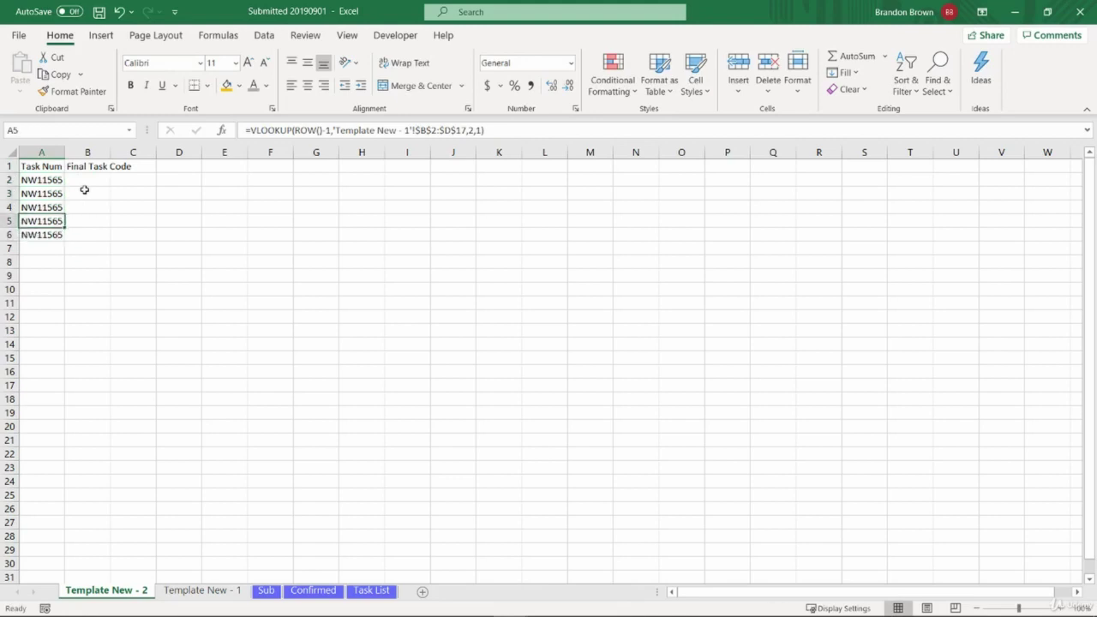
Step: Extend the Task Num formula from A6 down through A8
key("shift+Down")
key("shift+Down")
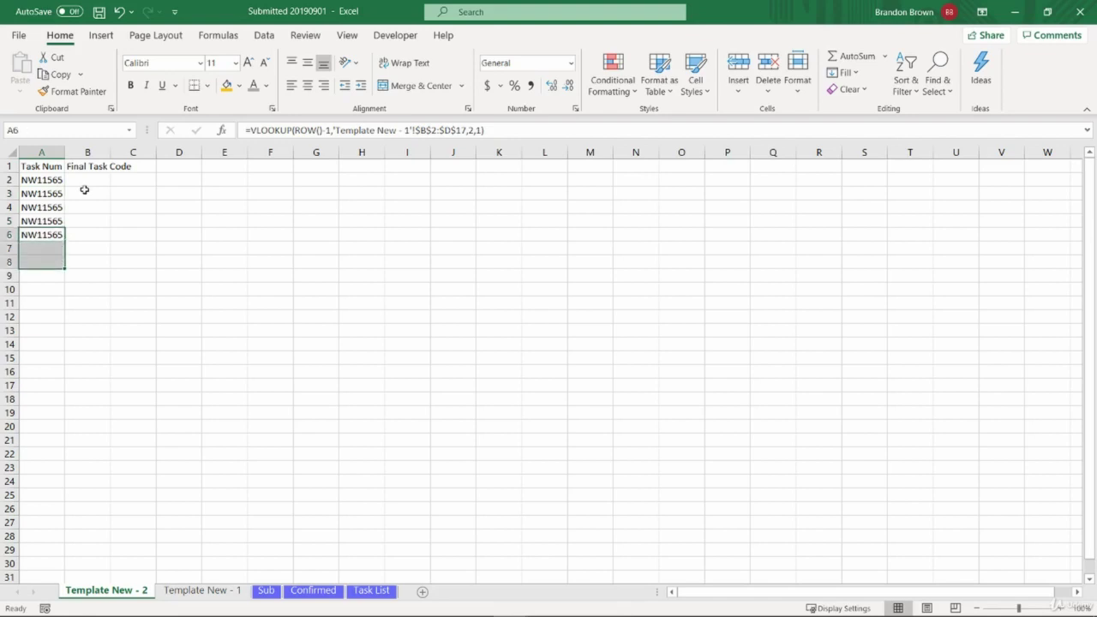
key("ctrl+d")
key("Down")
key("shift+space")
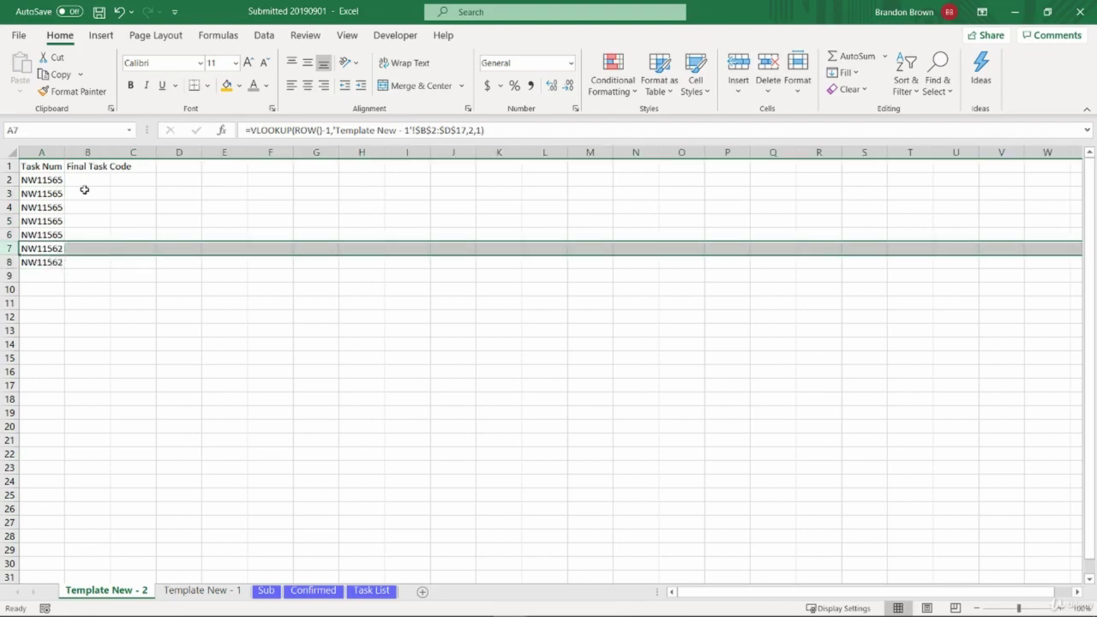
Step: Fill the Task Num formula from A8 down to row 54, leaving extra rows beyond the last task
key("Down")
key("shift+Down")
key("shift+Down")
key("shift+Down")
key("shift+Down")
key("shift+Down")
key("shift+Down")
key("shift+Down")
key("shift+Down")
key("shift+Down")
key("shift+Down")
key("shift+Down")
key("shift+Down")
key("shift+Down")
key("shift+Down")
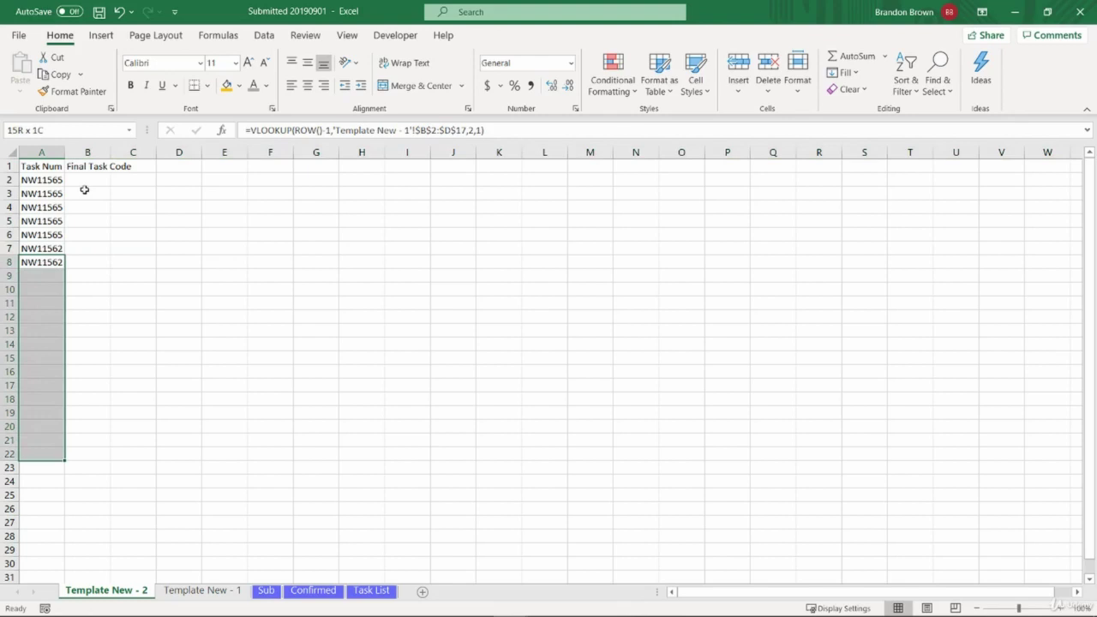
key("shift+Down")
key("shift+Down")
key("shift+Down")
key("shift+Down")
key("shift+Down")
key("shift+Down")
key("shift+Down")
key("shift+Down")
key("shift+Down")
key("shift+Down")
key("shift+Down")
key("shift+Down")
key("shift+Down")
key("shift+Down")
key("shift+Down")
key("shift+Down")
key("shift+Down")
key("shift+Down")
key("shift+Down")
key("shift+Down")
key("shift+Down")
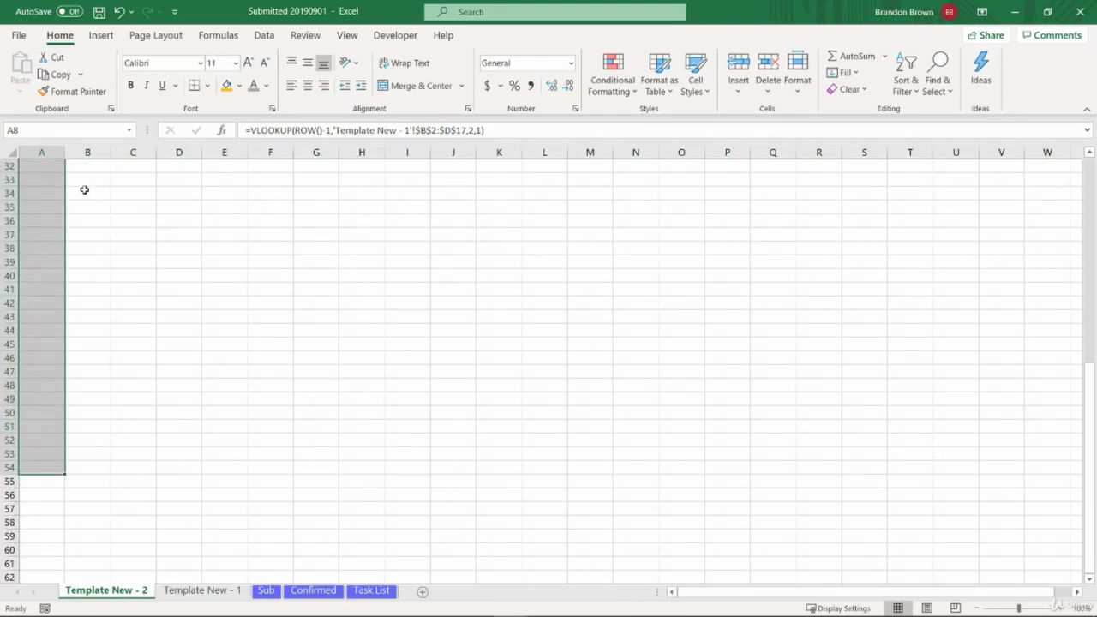
key("ctrl+d")
Step: Check the end of the filled Task Num column, from A41 to A54, and return to its top
left_click(39, 302)
left_click_drag(38, 302, 37, 466)
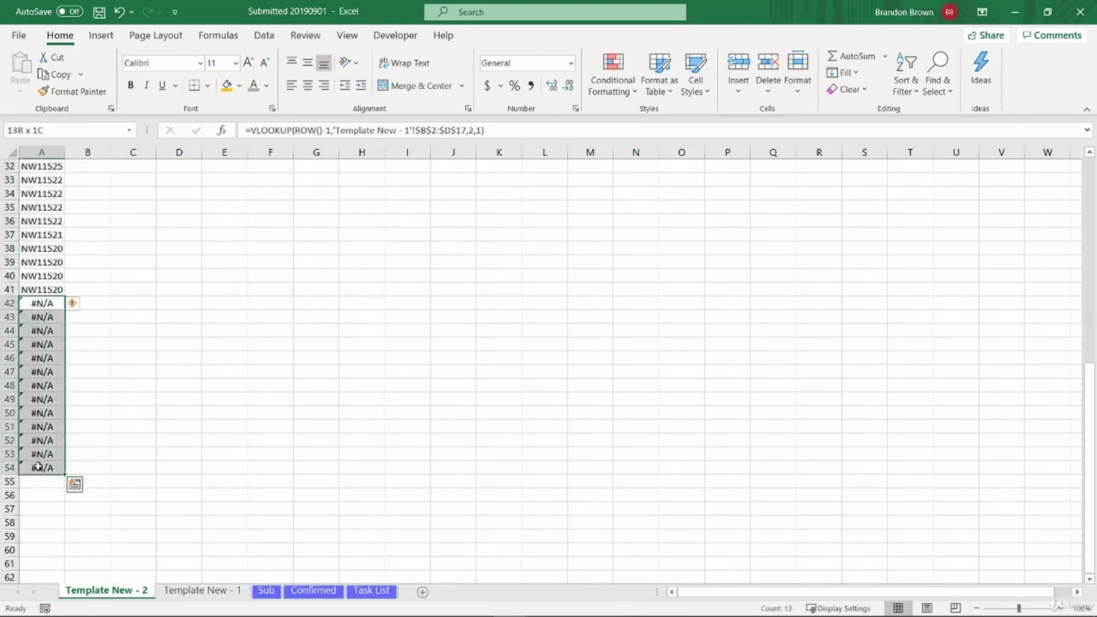
left_click(37, 465)
scroll(36, 463, "up", 2)
left_click(41, 371)
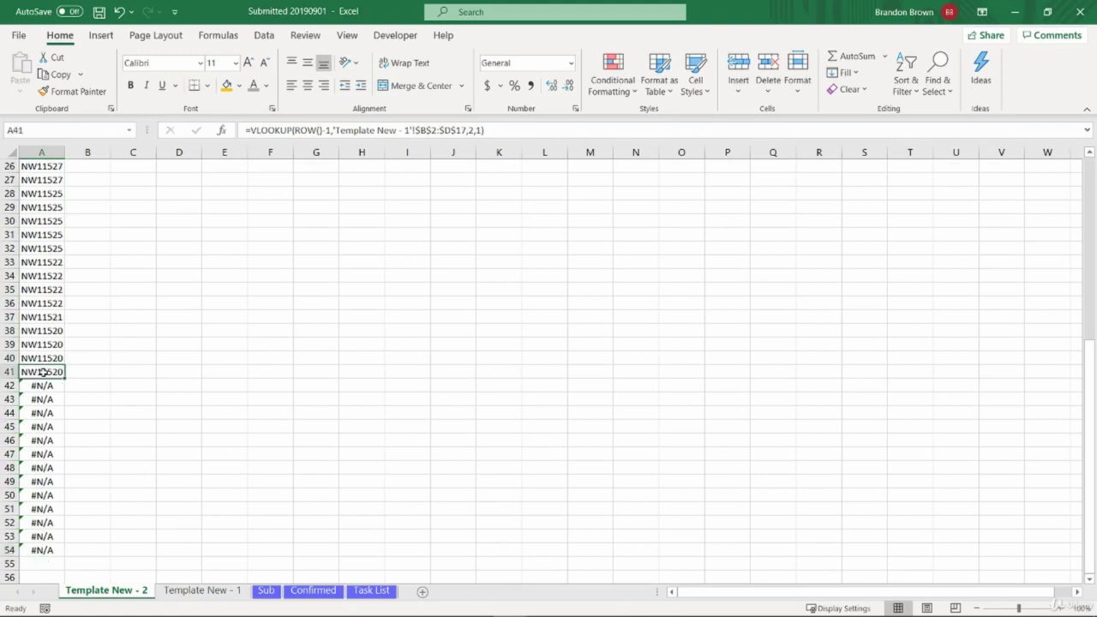
scroll(43, 370, "up", 8)
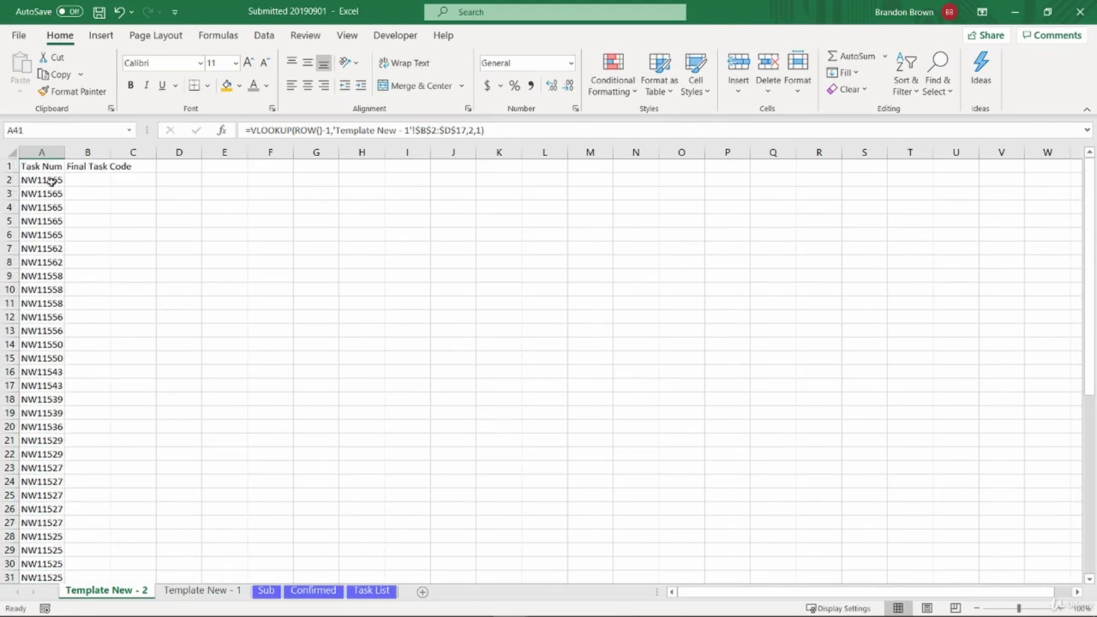
Step: Freeze the heading row above A2 on Template New - 2
left_click(51, 182)
key("alt+w")
key("f")
key("f")
left_click_drag(91, 178, 43, 170)
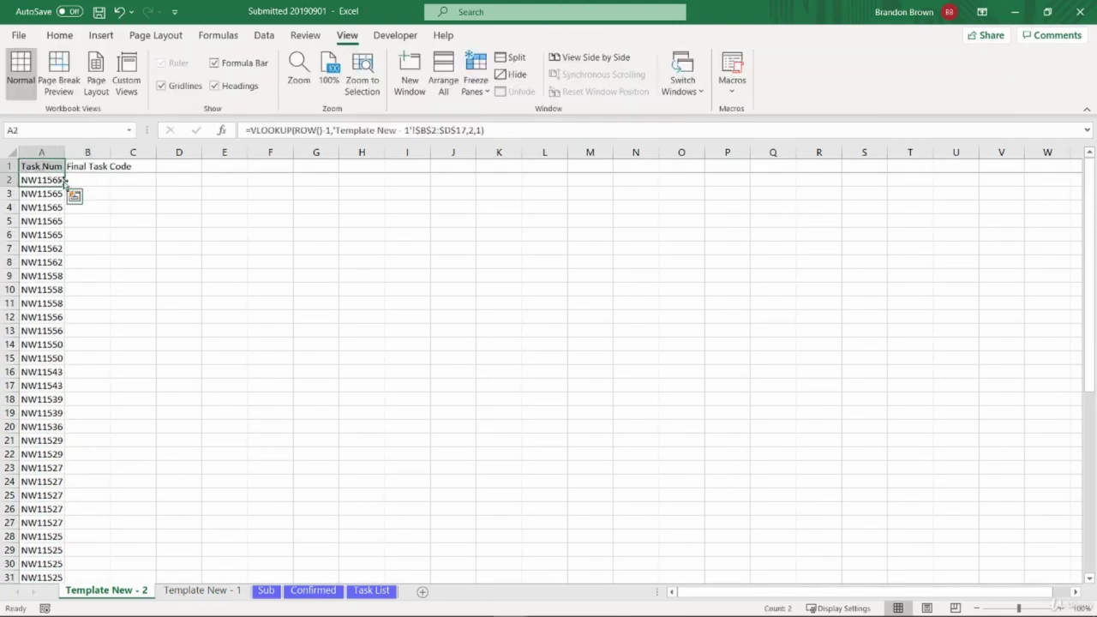
Step: Copy the A2 formula into B2 and change its column index to 3 to return the Final Task Code
left_click(54, 180)
key("ctrl+c")
left_click(78, 181)
key("ctrl+v")
key("Escape")
key("F2")
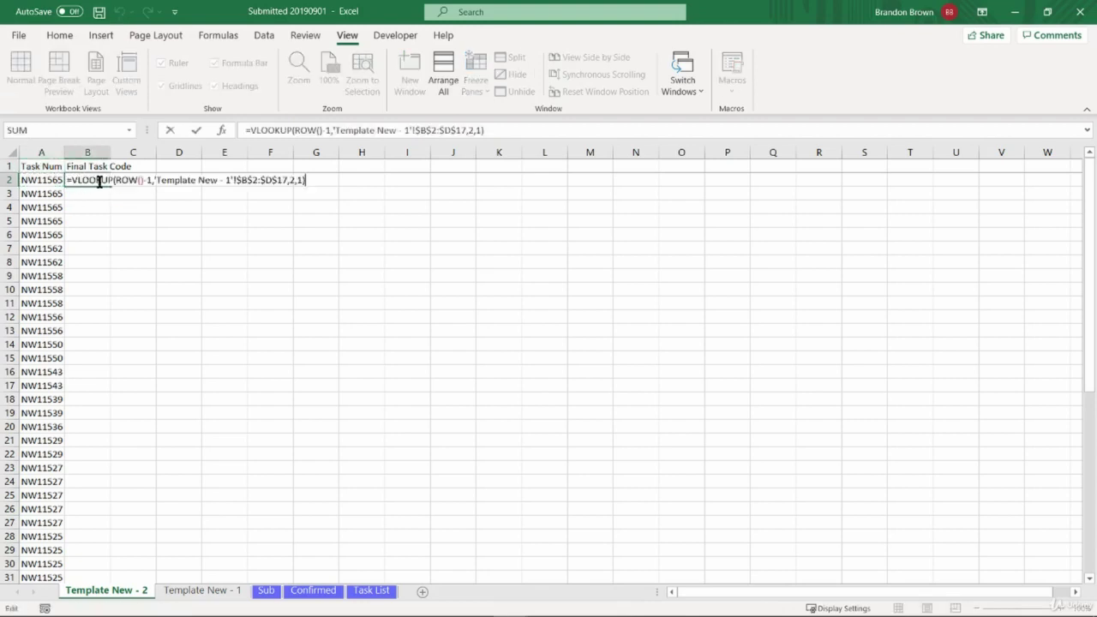
left_click(293, 182)
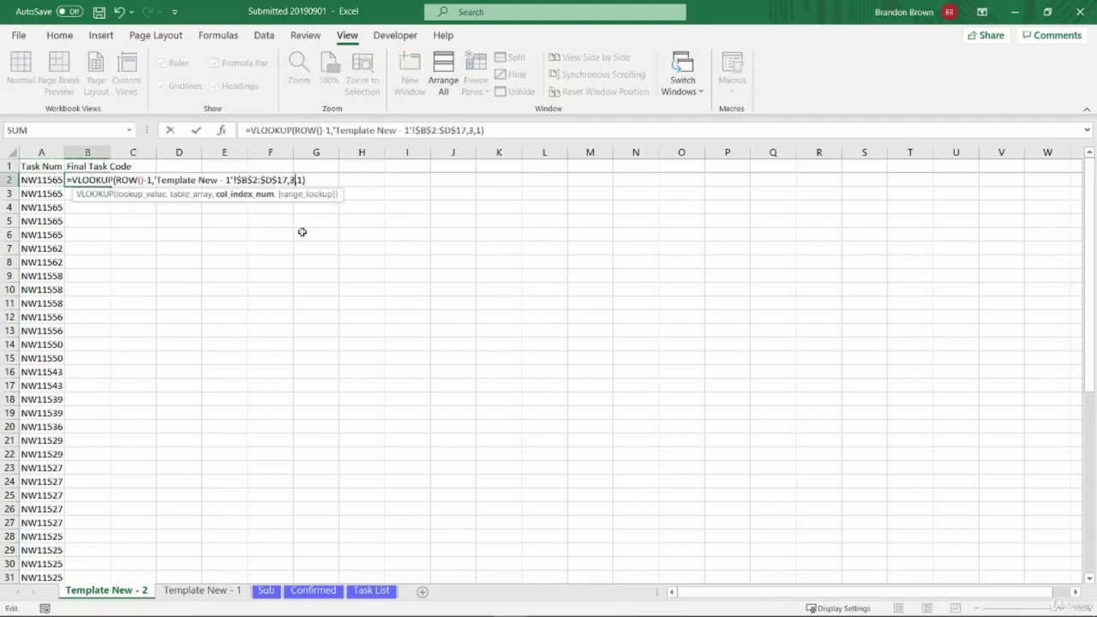
key("Return")
Step: Fill the Final Task Code formula from B2 down to B54, matching the length of column A
key("Left")
key("ctrl+Down")
key("Right")
key("ctrl+shift+Up")
key("ctrl+d")
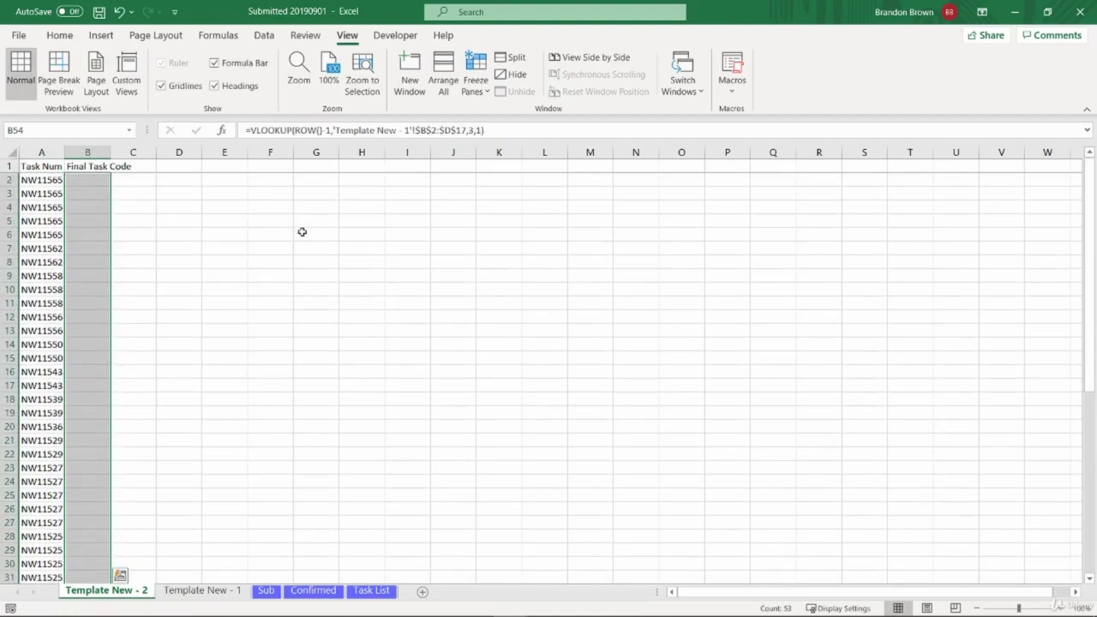
key("ctrl+Up")
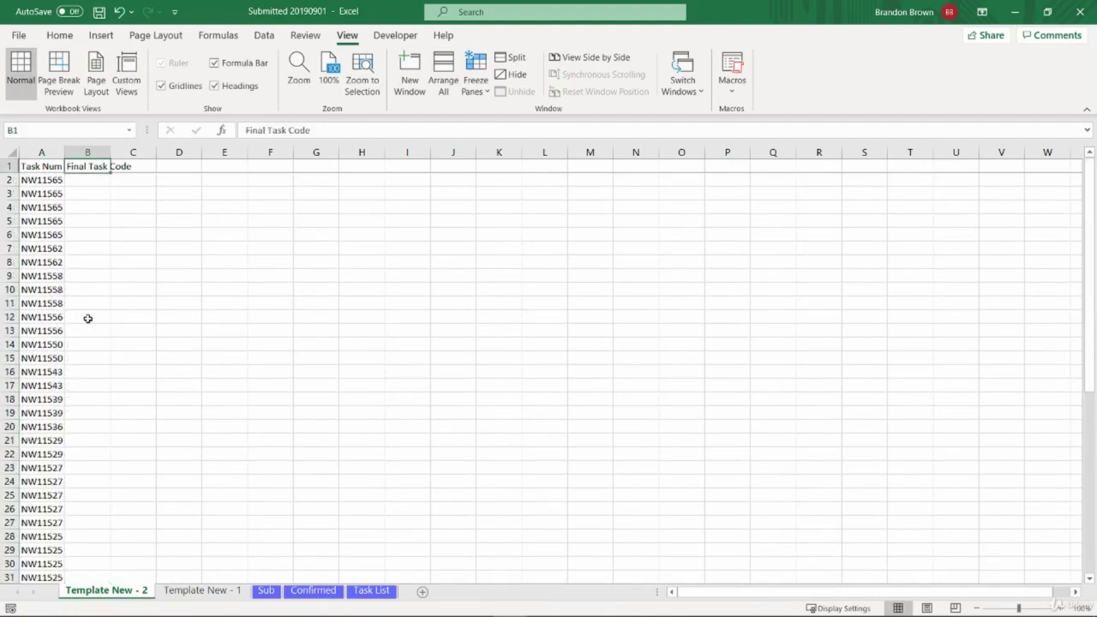
key("Down")
key("Left")
key("Up")
key("Right")
key("Down")
key("Left")
key("Up")
key("Right")
key("Down")
key("Left")
key("Up")
key("Right")
key("Down")
key("Left")
key("Up")
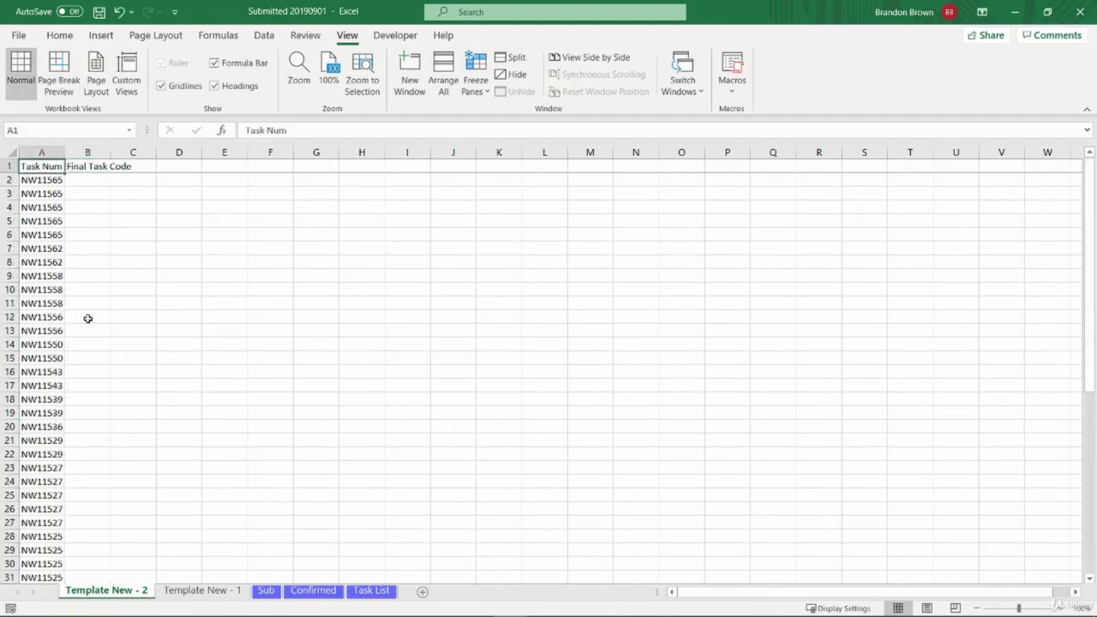
key("Right")
key("Down")
key("Left")
key("Up")
Step: AutoFit the widths of the Task Num and Final Task Code columns, A and B
key("ctrl+shift+Down")
key("shift+Right")
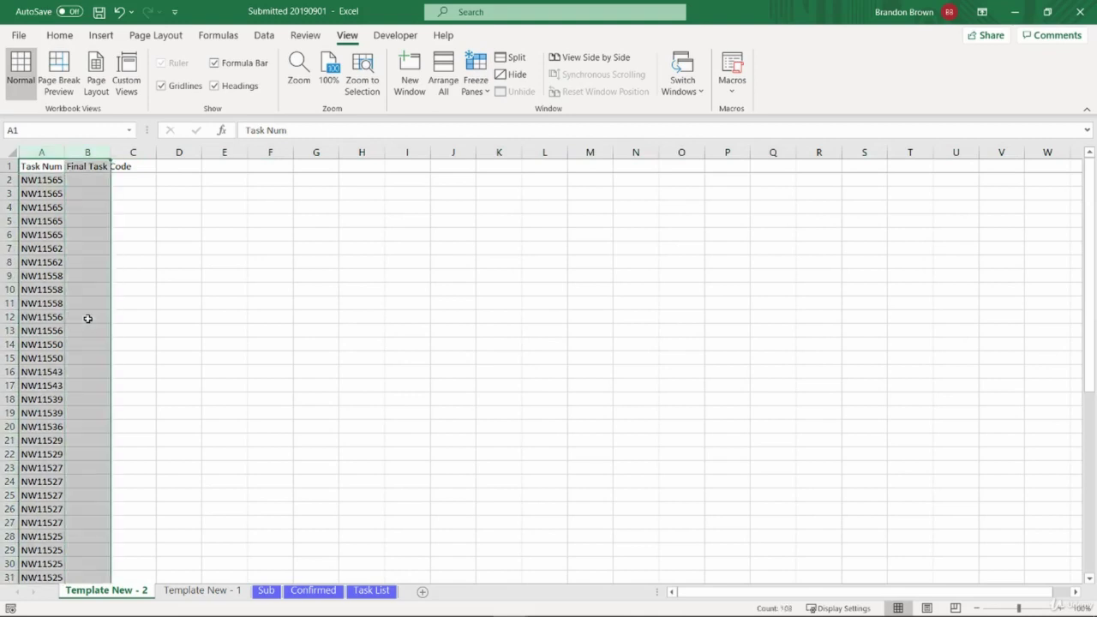
key("alt+h")
key("o")
key("i")
left_click(87, 318)
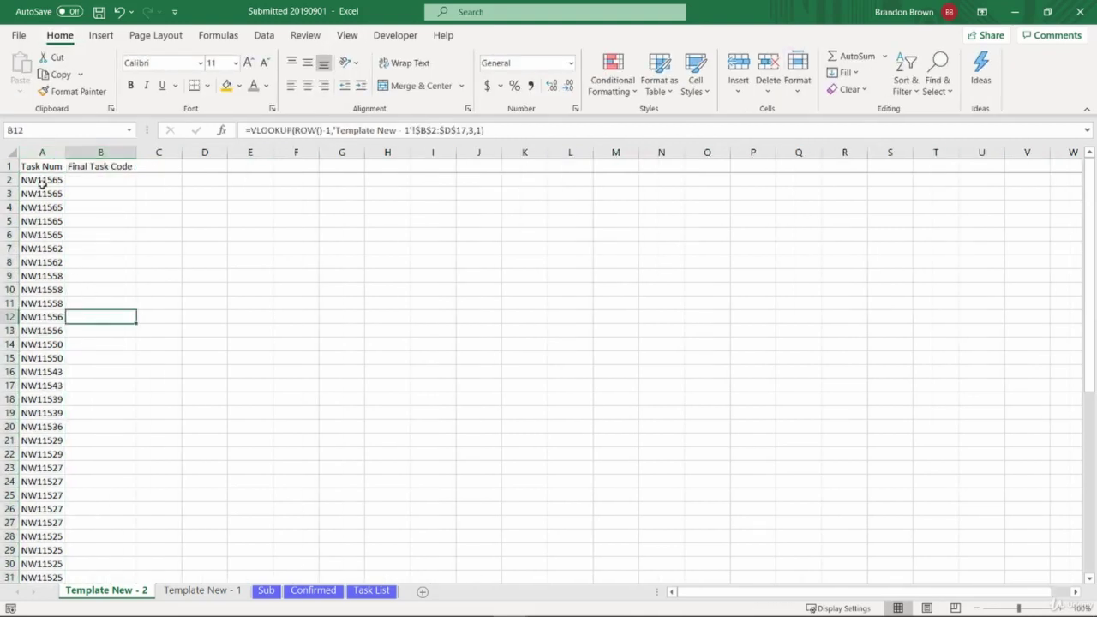
left_click_drag(42, 182, 36, 439)
left_click(37, 439)
left_click(62, 247)
left_click(70, 225)
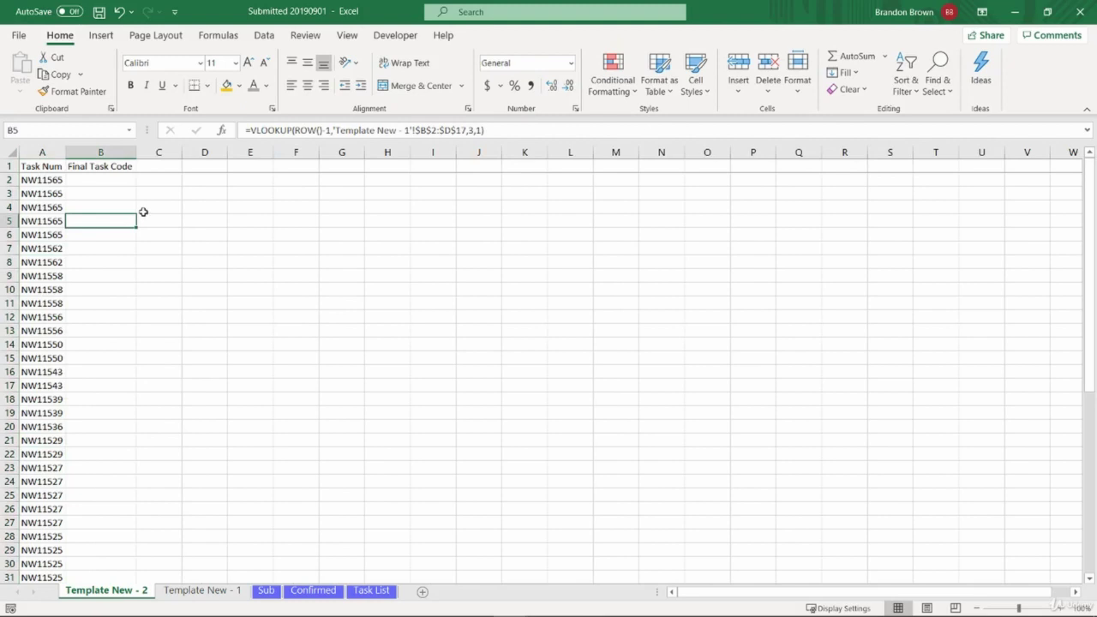
Step: Enter the heading Company Row in C1, AutoFit the column to it and select C2
left_click(157, 165)
type("Company Row")
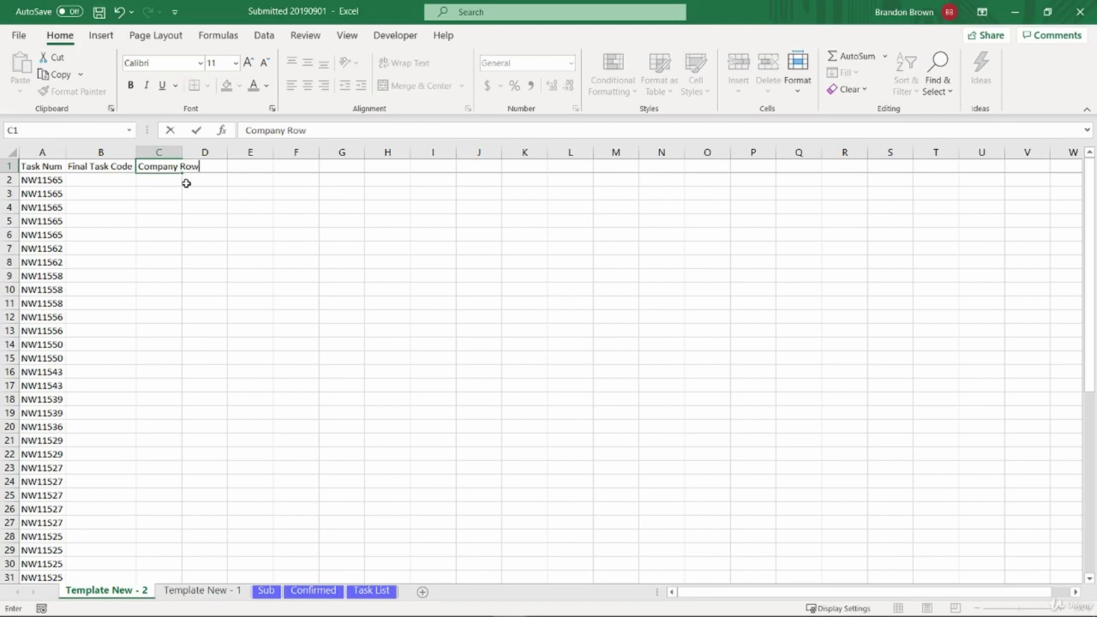
key("ctrl+Return")
key("alt+h")
key("o")
key("i")
left_click(186, 183)
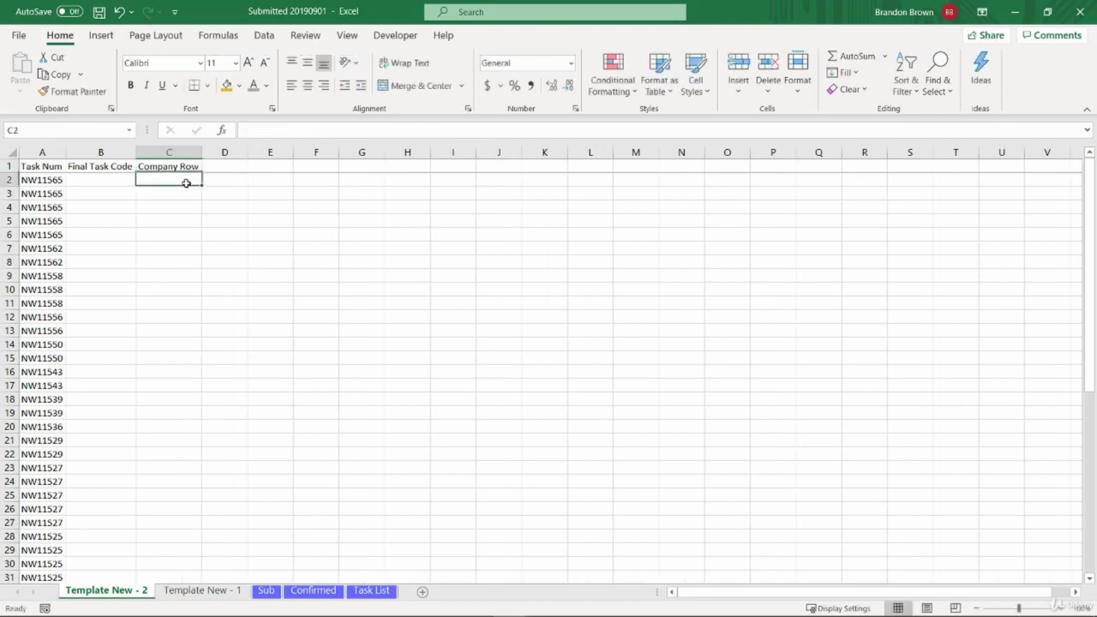
left_click(1063, 608)
left_click(1062, 608)
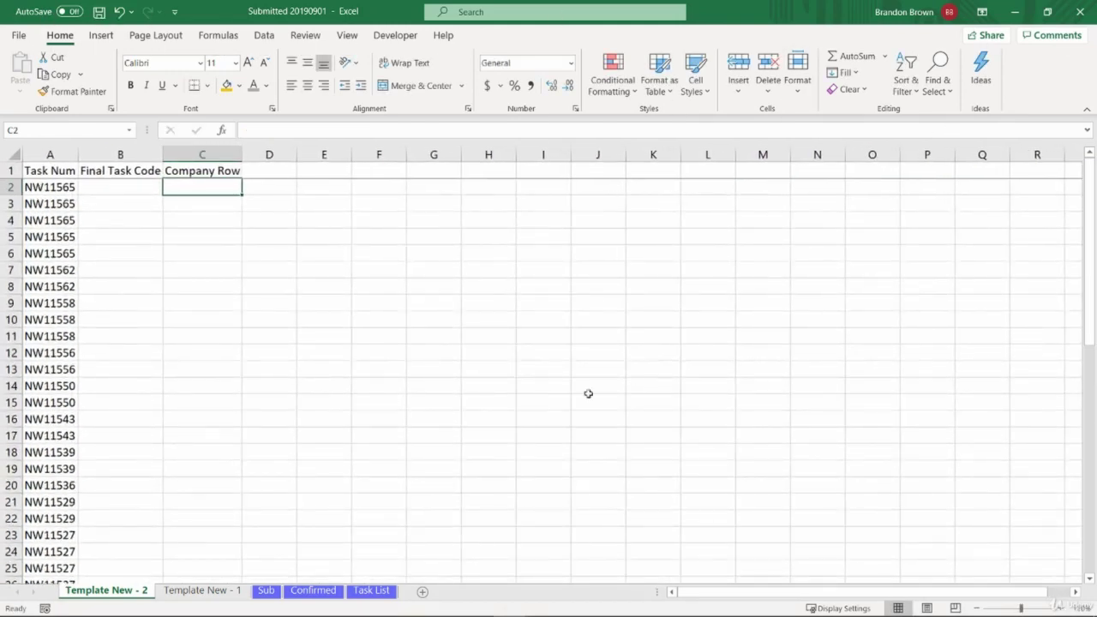
Step: Copy the A2 lookup formula into C2 and change its column index to 1
left_click(67, 199)
left_click(67, 187)
key("ctrl+c")
left_click(177, 189)
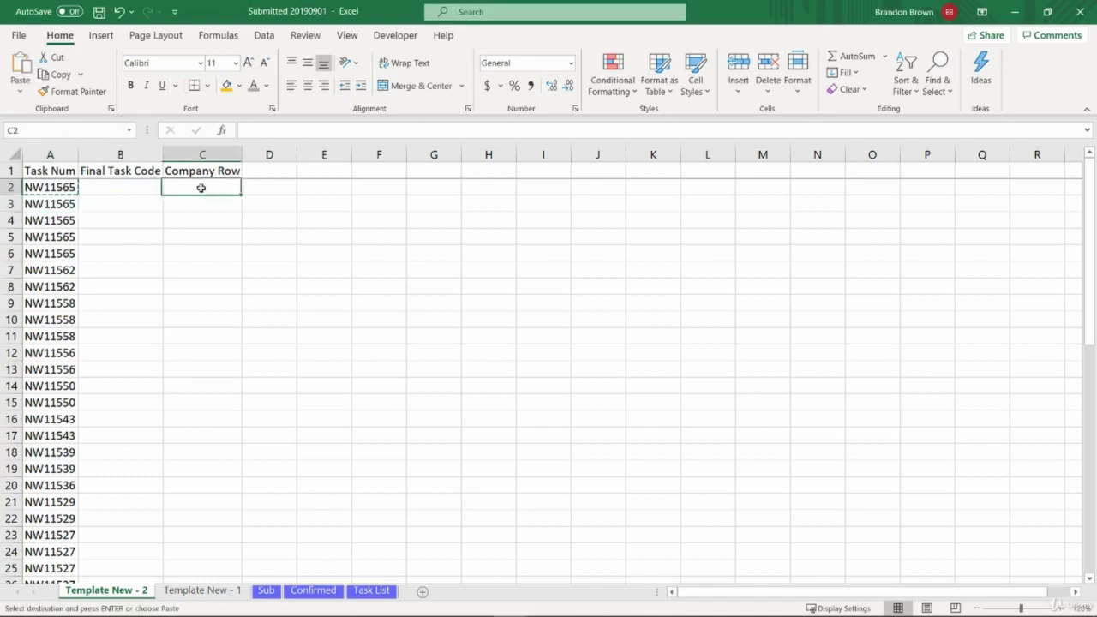
key("ctrl+v")
key("Escape")
key("F2")
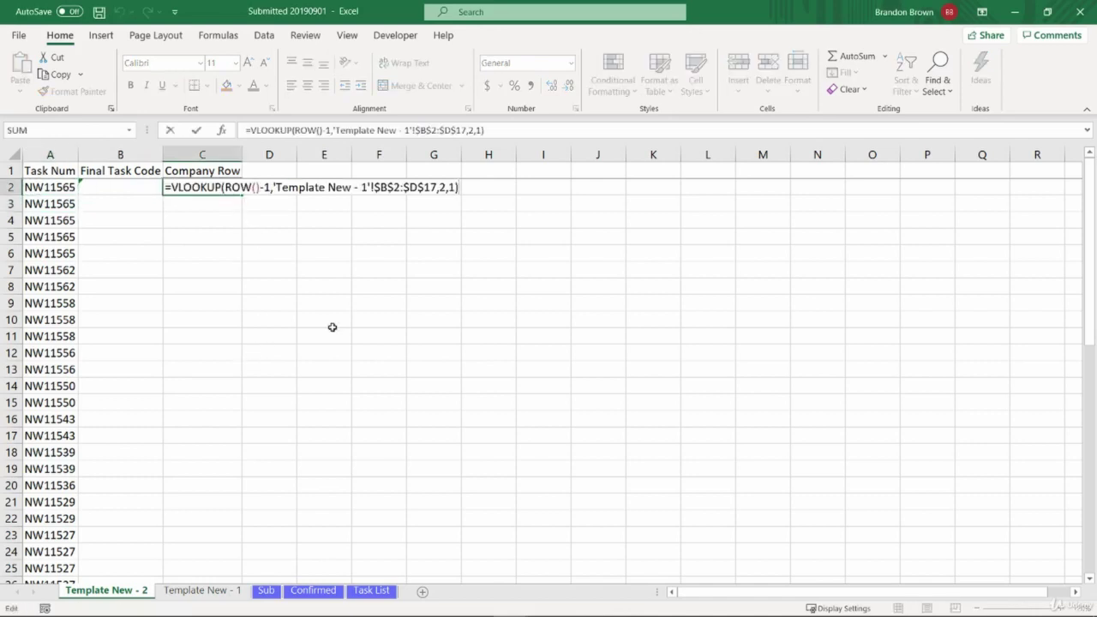
double_click(440, 189)
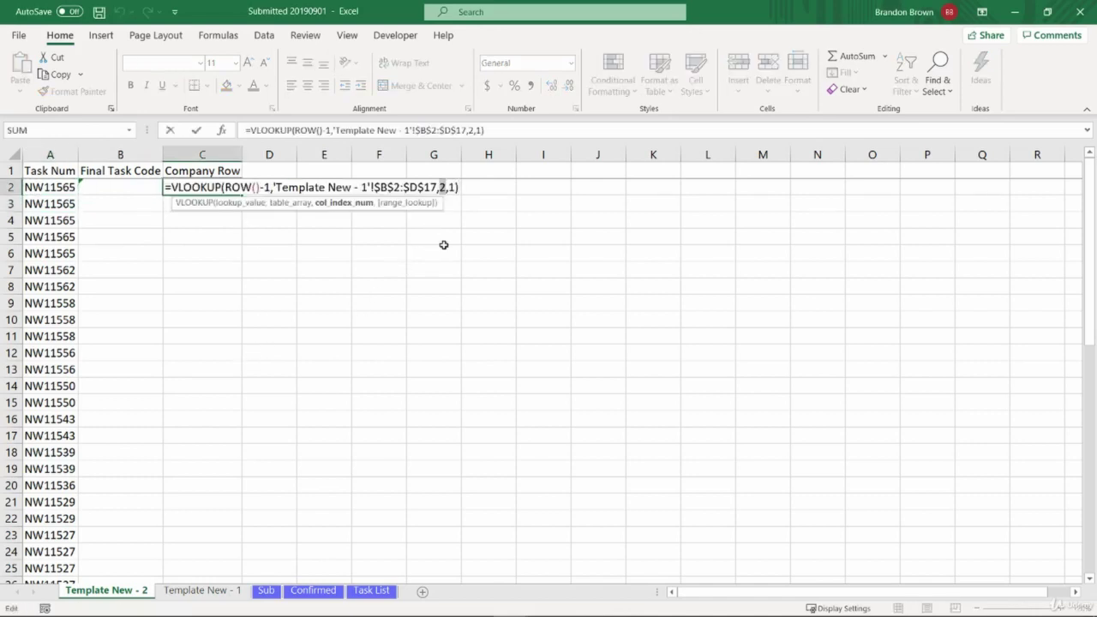
key("Return")
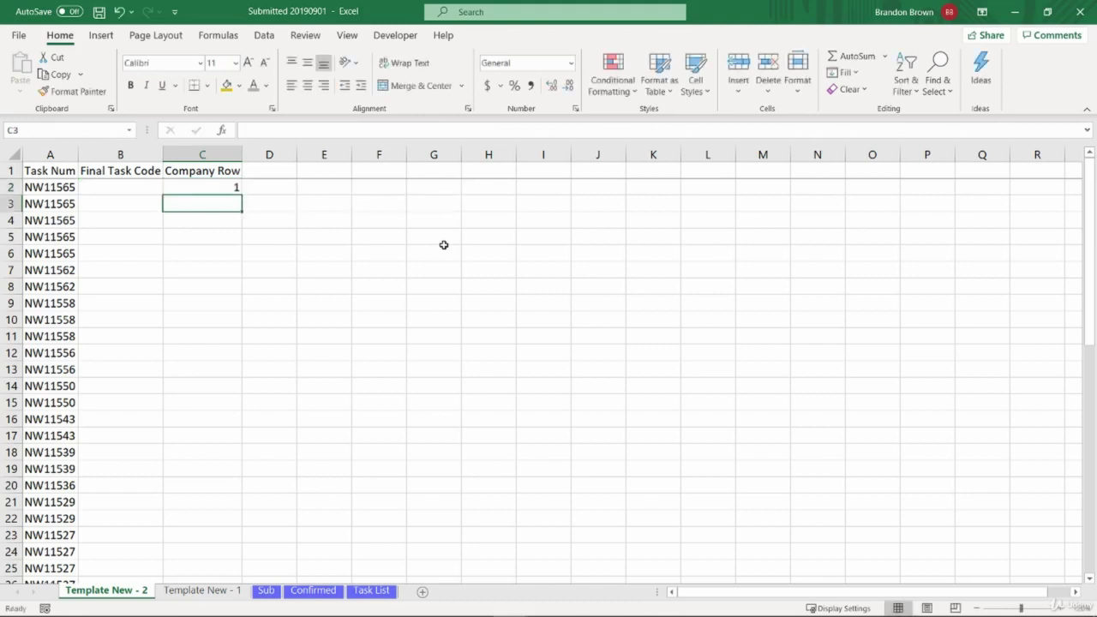
Step: Fill the Company Row lookup from C2 down to C54, matching the length of column A
key("Left")
key("ctrl+Down")
key("ctrl+Down")
key("Right")
key("ctrl+shift+Up")
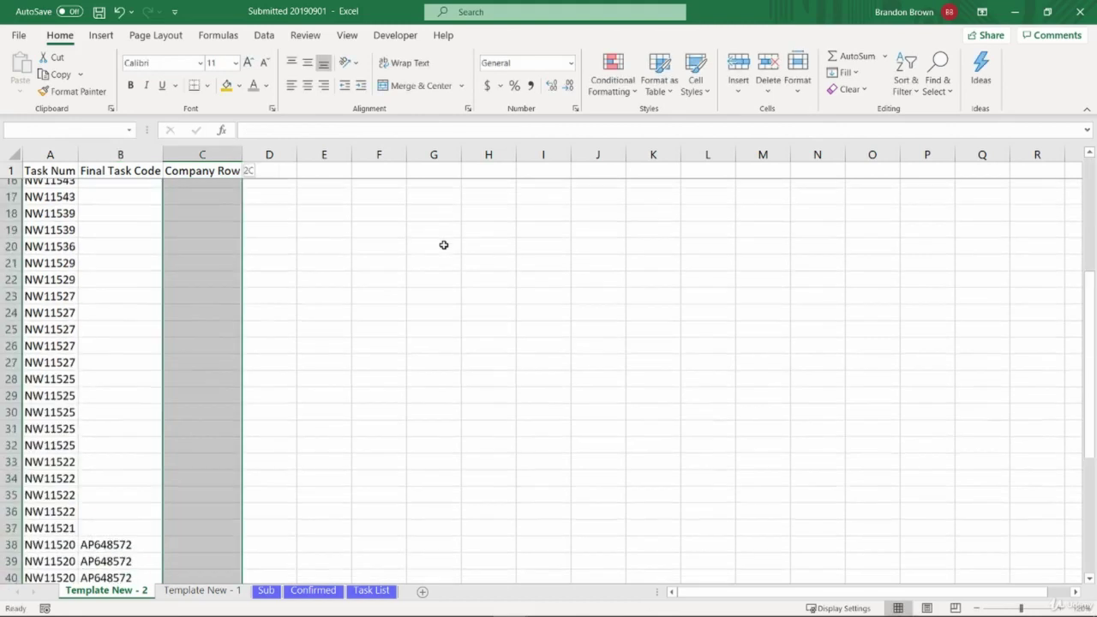
key("ctrl+d")
Step: Examine the Company Row values in column C against the repeated task numbers in column A
key("ctrl+Up")
key("Down")
key("Down")
key("Down")
key("Down")
key("Down")
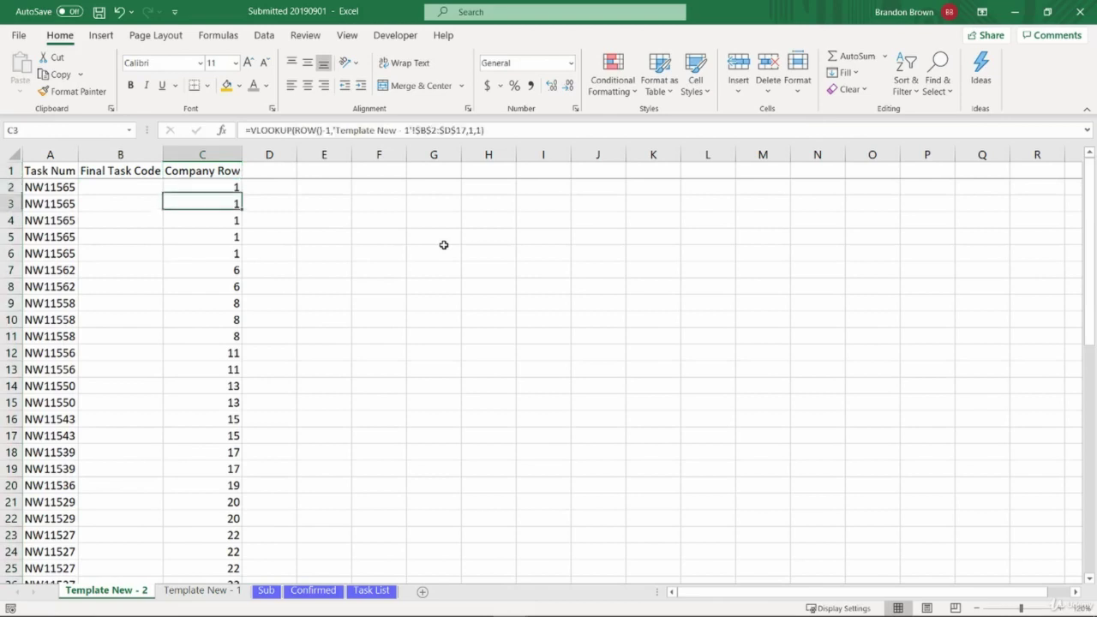
key("Down")
key("Down")
key("Down")
key("Down")
key("Down")
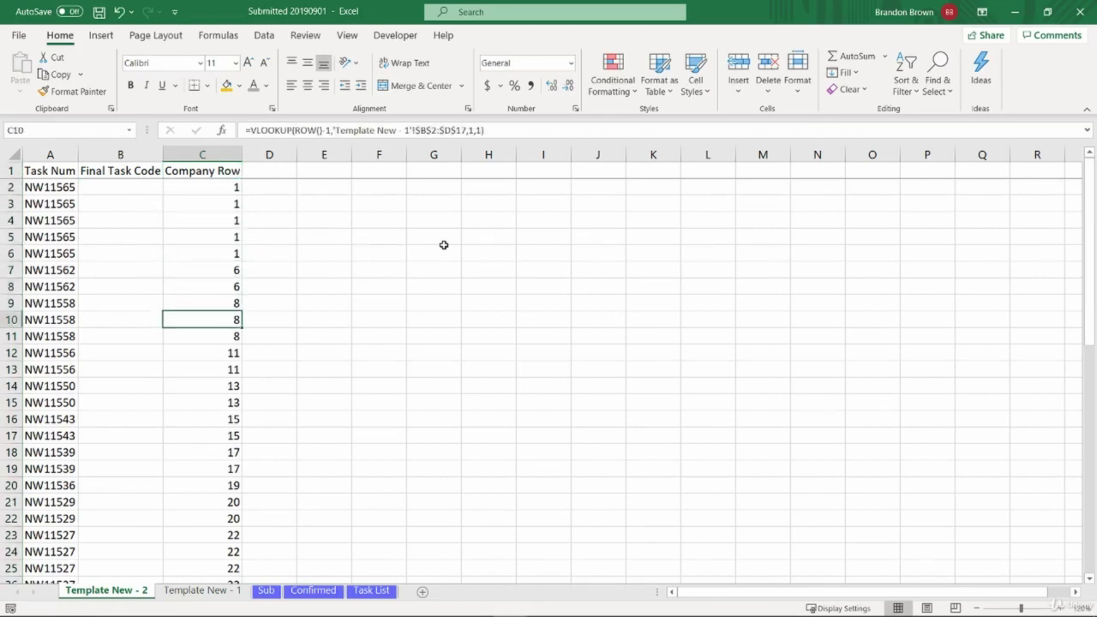
key("Down")
key("Up")
key("ctrl+Up")
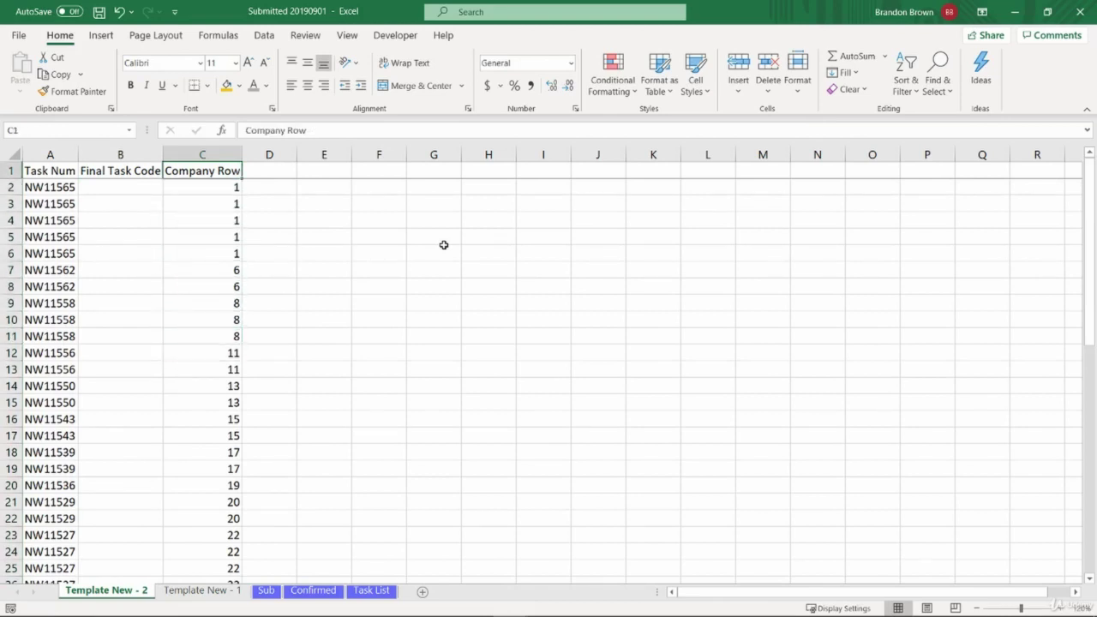
key("Down")
key("Down")
key("Down")
key("Down")
key("Down")
key("Down")
key("Down")
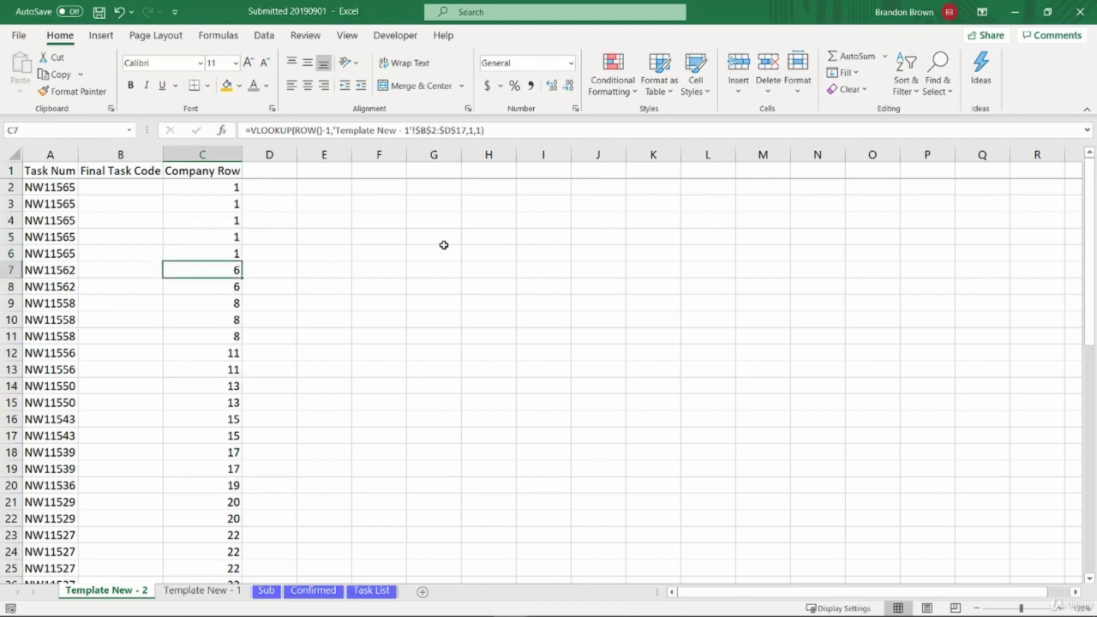
key("Up")
key("Up")
key("shift+space")
key("Up")
key("Up")
key("shift+space")
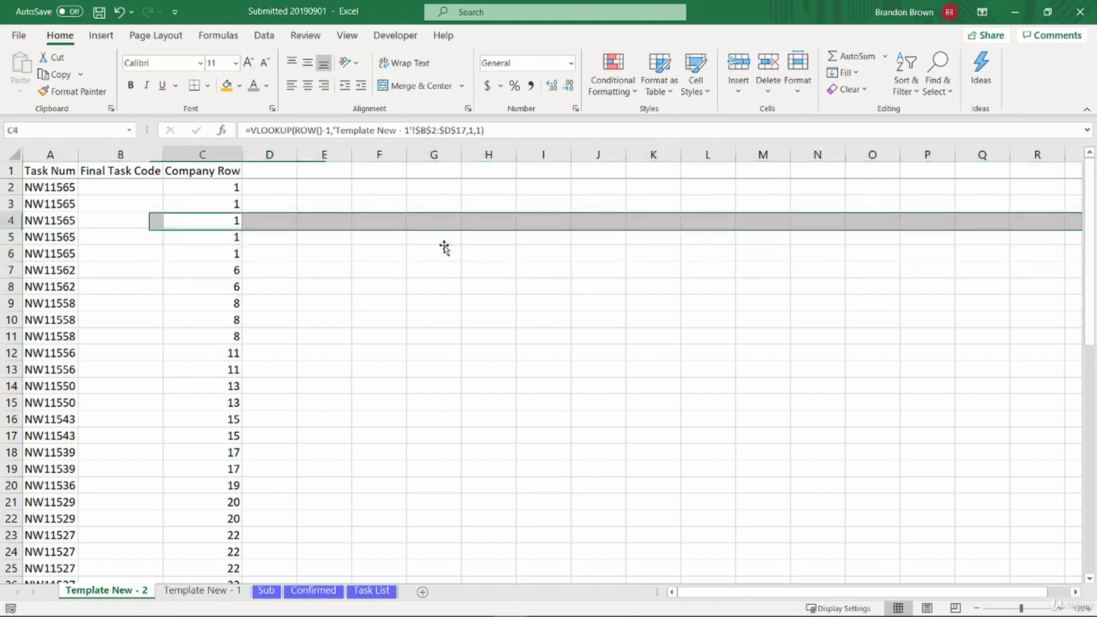
key("Up")
key("Up")
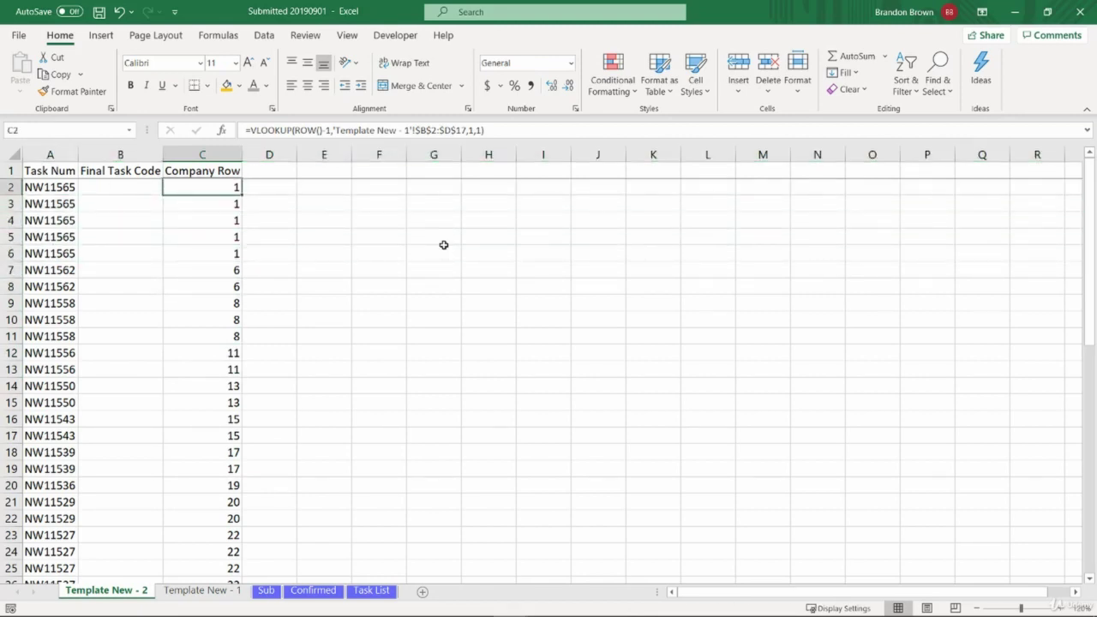
Step: Check on Template New - 1 how far the Number of Companies column lies from lookup column B
key("F2")
key("Escape")
left_click(272, 593)
left_click(230, 590)
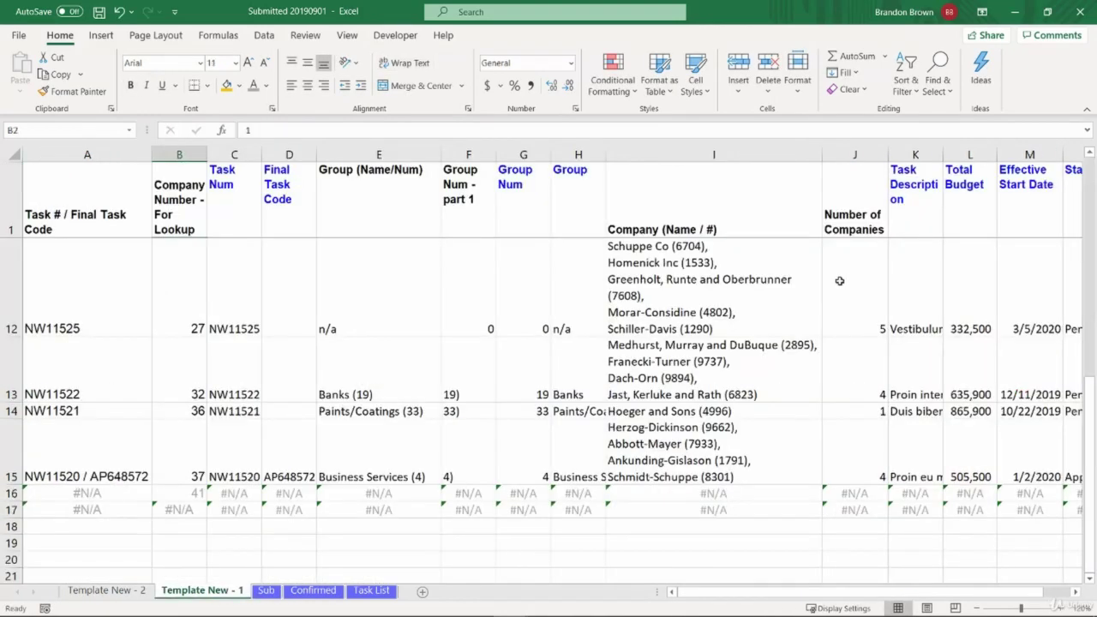
left_click(778, 296)
left_click(878, 258)
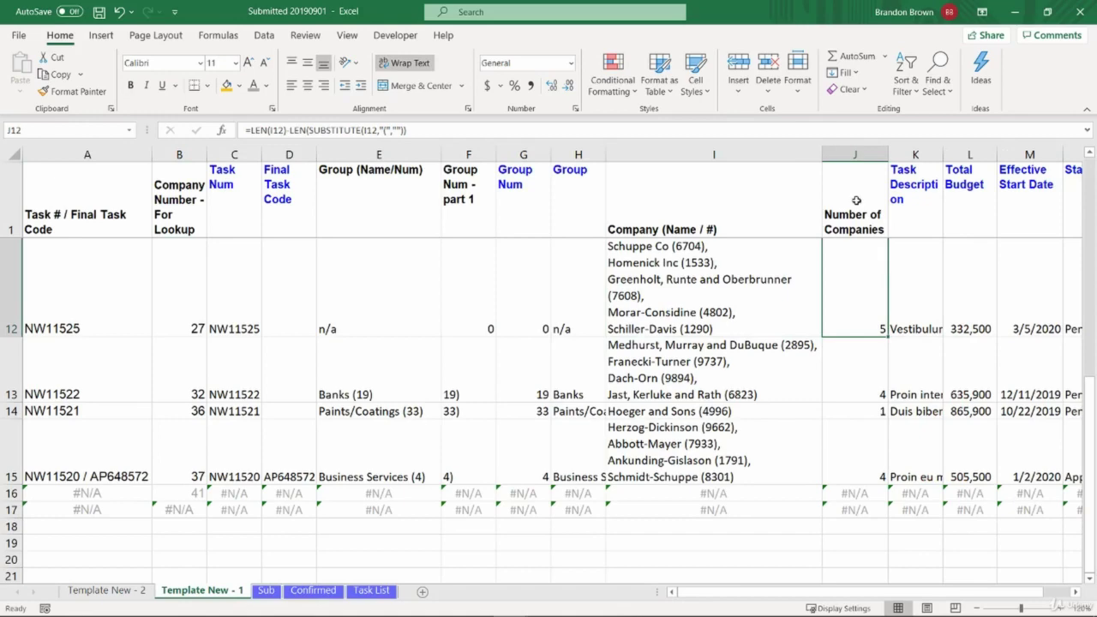
left_click_drag(856, 200, 881, 410)
left_click_drag(856, 436, 847, 175)
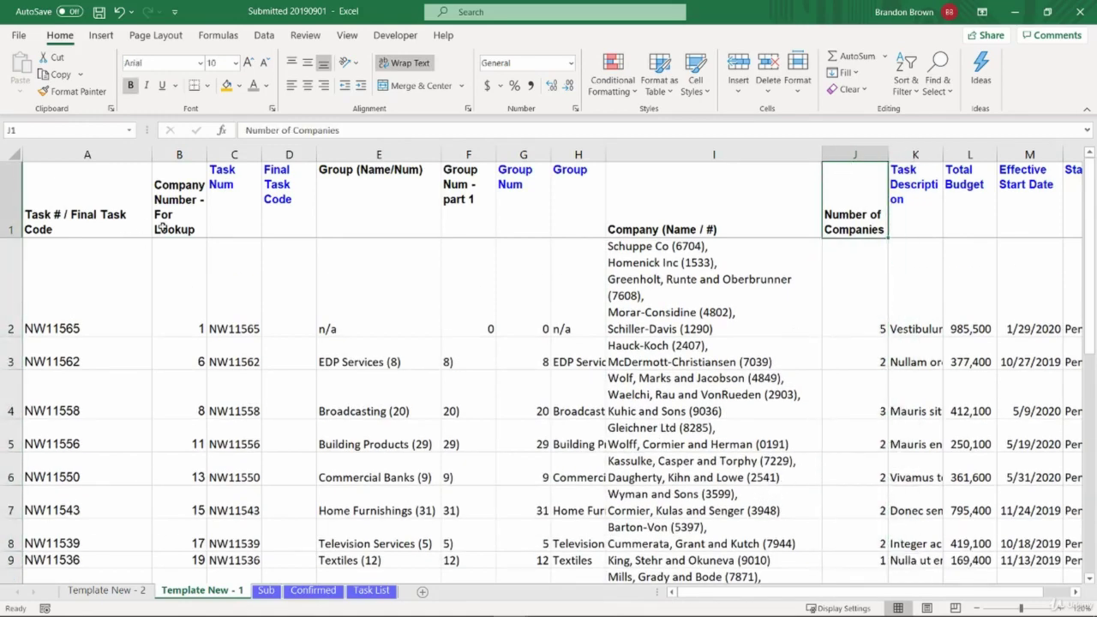
left_click_drag(181, 218, 834, 221)
left_click(114, 591)
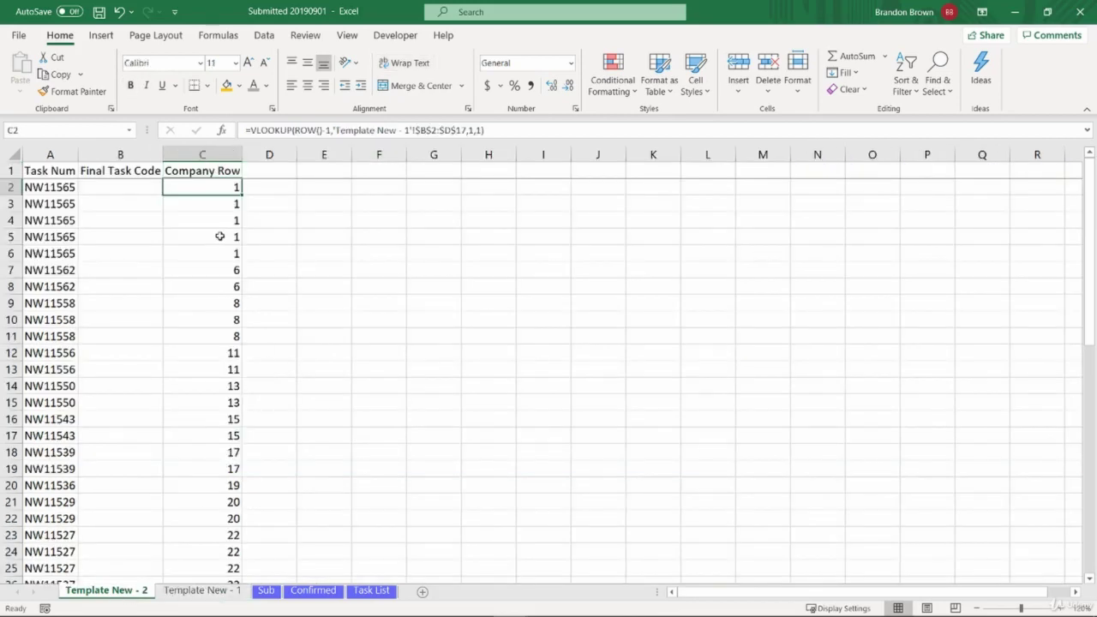
Step: Change the column index of the C2 lookup to 9 to target the Number of Companies
key("F2")
left_click(440, 186)
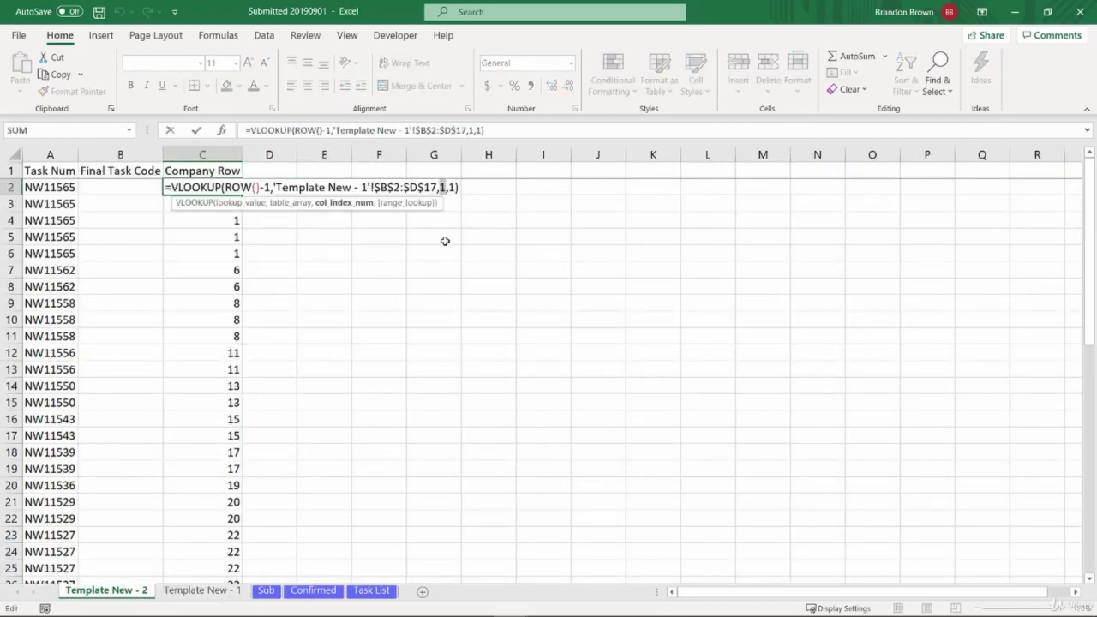
key("BackSpace")
type("9")
key("ctrl+Return")
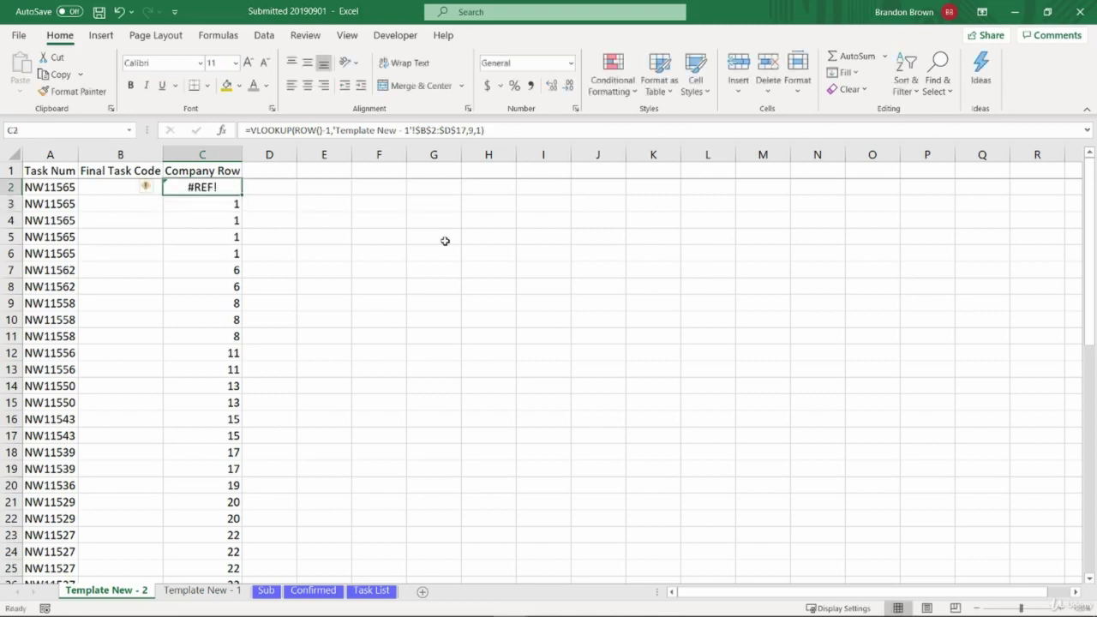
Step: Extend the table range of the C2 lookup to column J, making it $B$2:$J$17
key("F2")
key("Escape")
key("F2")
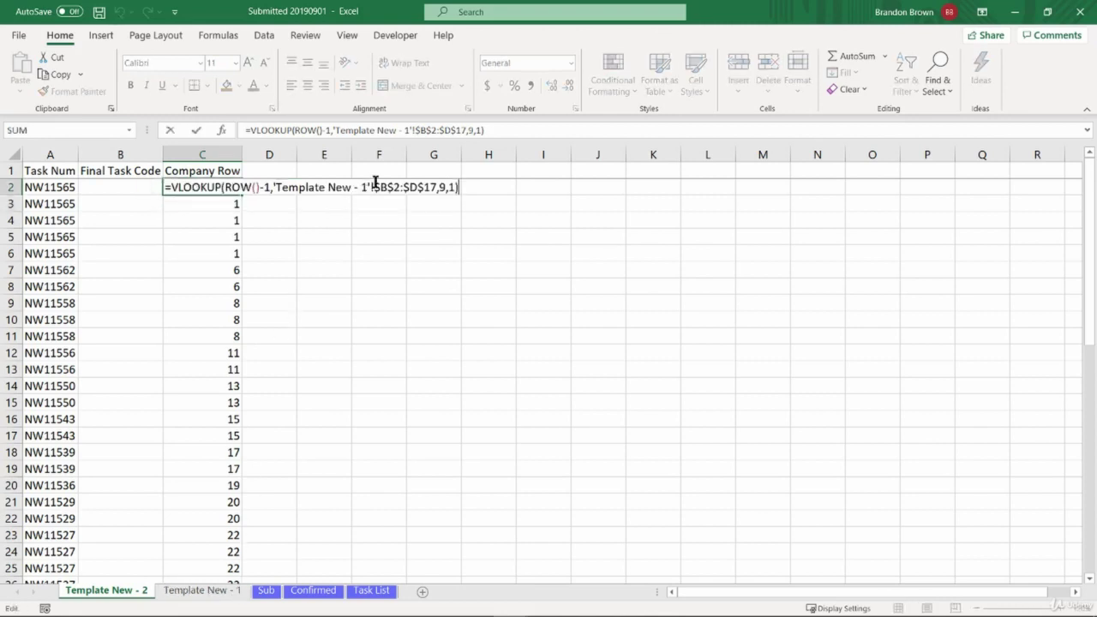
left_click_drag(413, 186, 421, 187)
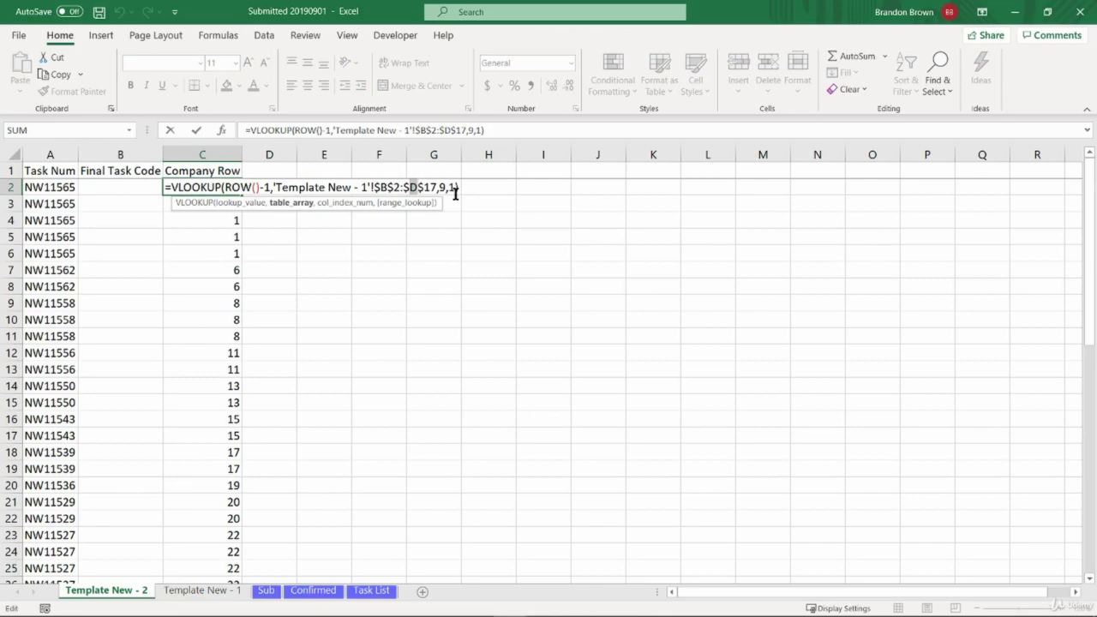
type("j")
key("ctrl+Return")
Step: Fill the revised Number of Companies lookup from C2 down to C54
key("ctrl+shift+Down")
key("ctrl+d")
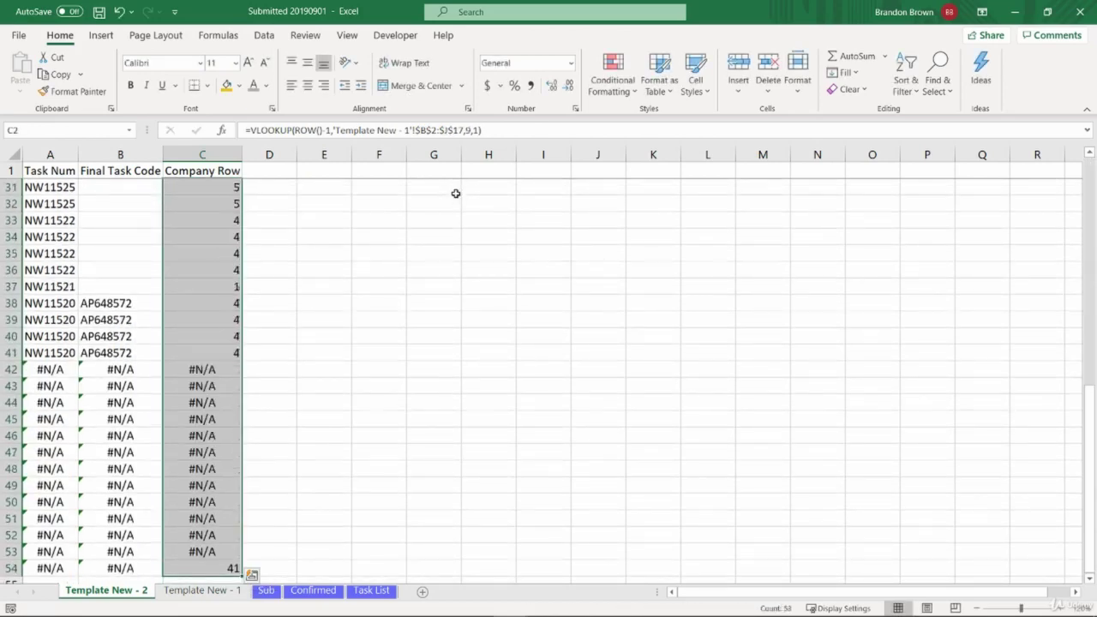
key("shift+BackSpace")
key("ctrl+Down")
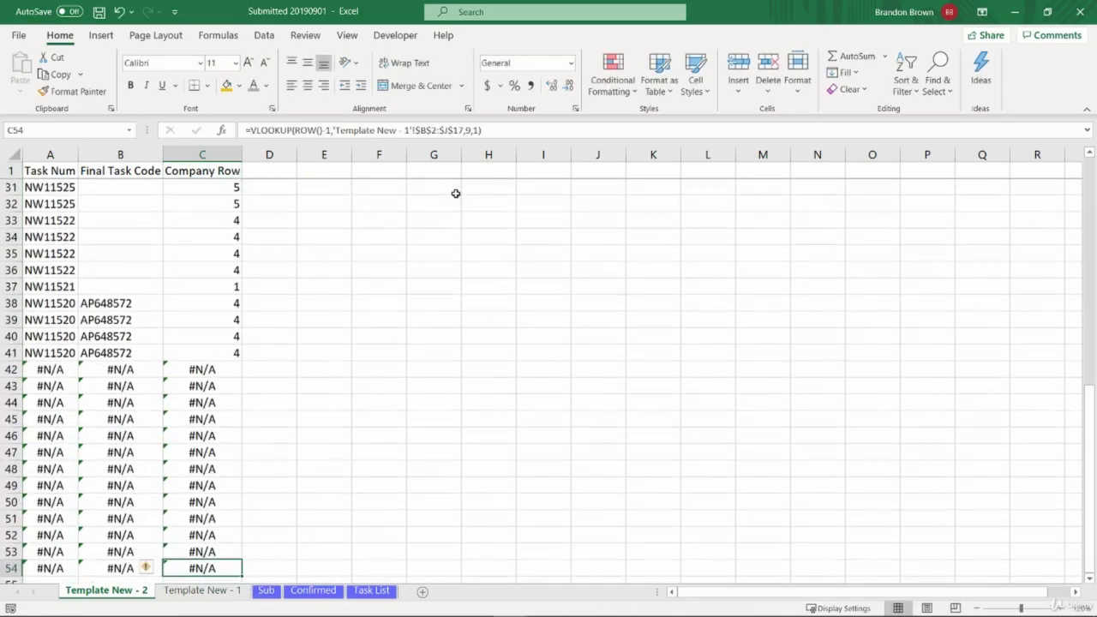
Step: Review the company counts in column C alongside the task numbers and final task codes
key("ctrl+Up")
key("Down")
key("Down")
key("Down")
key("Down")
key("Up")
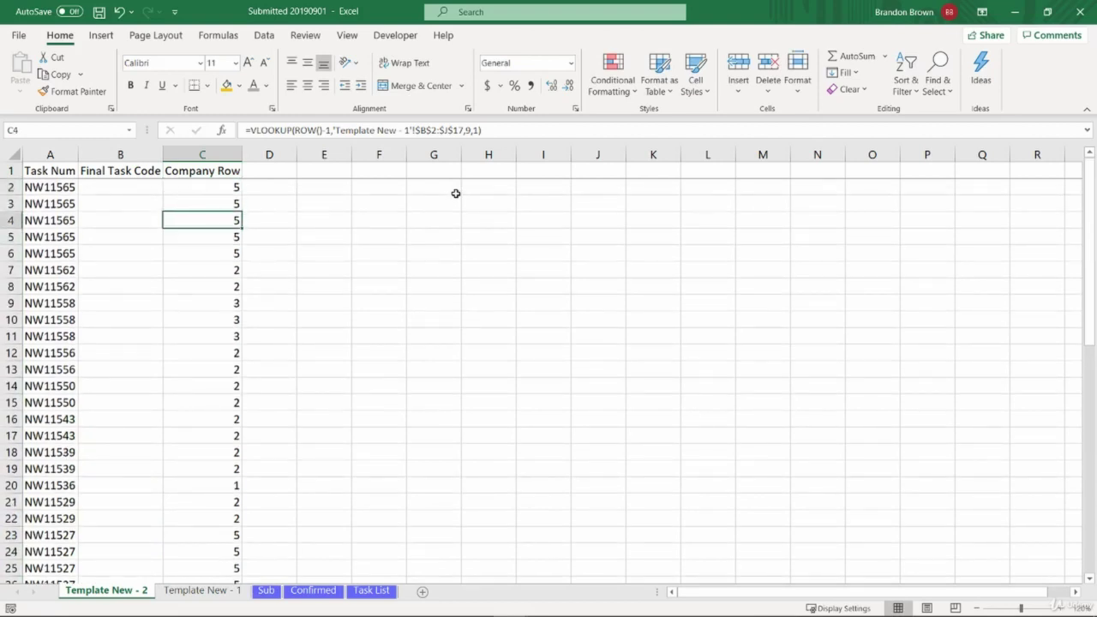
key("Up")
key("Up")
key("Up")
key("Down")
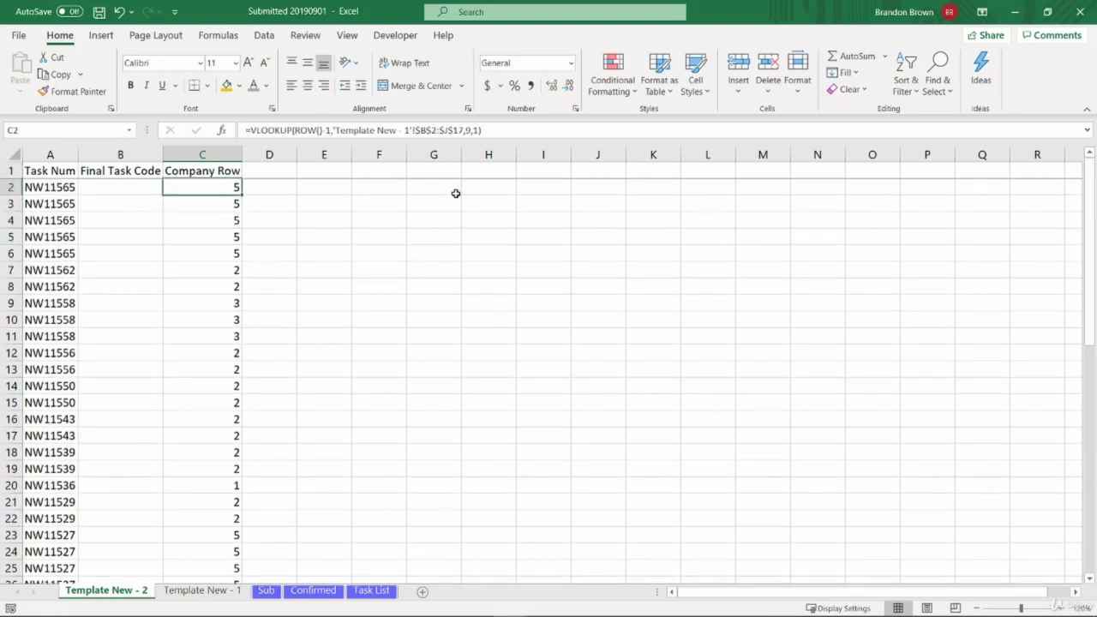
key("Left")
key("Left")
key("Right")
key("Right")
key("Left")
key("Left")
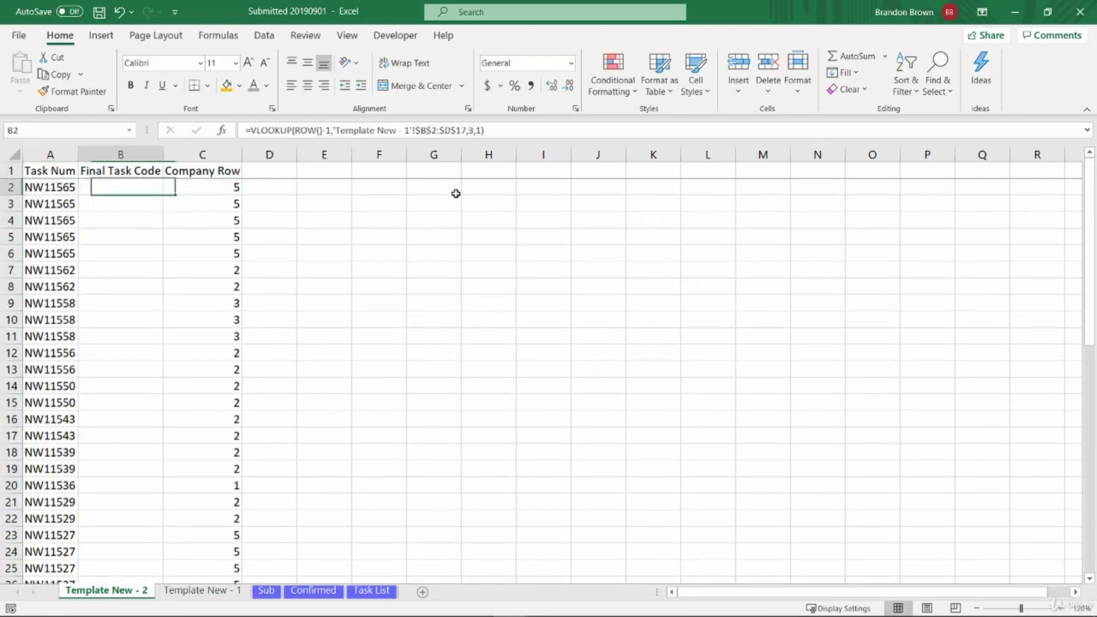
Step: Replace the C2 formula with =COUNTIF($A$1:A2,A2) to number each task's companies with a running count
key("Right")
key("Right")
type("=")
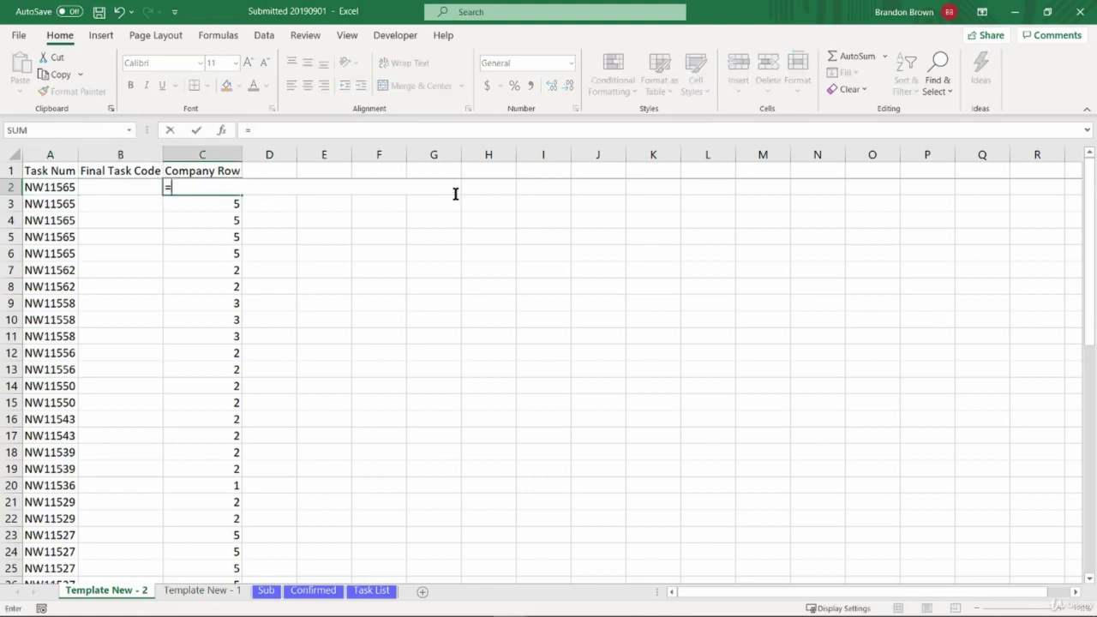
type("countif")
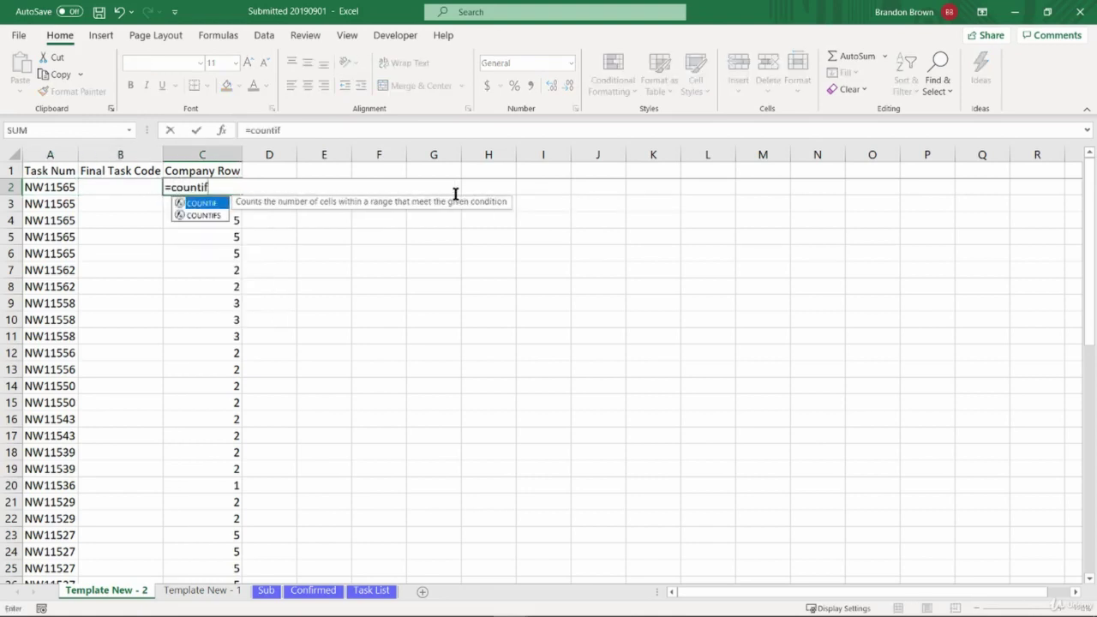
key("Tab")
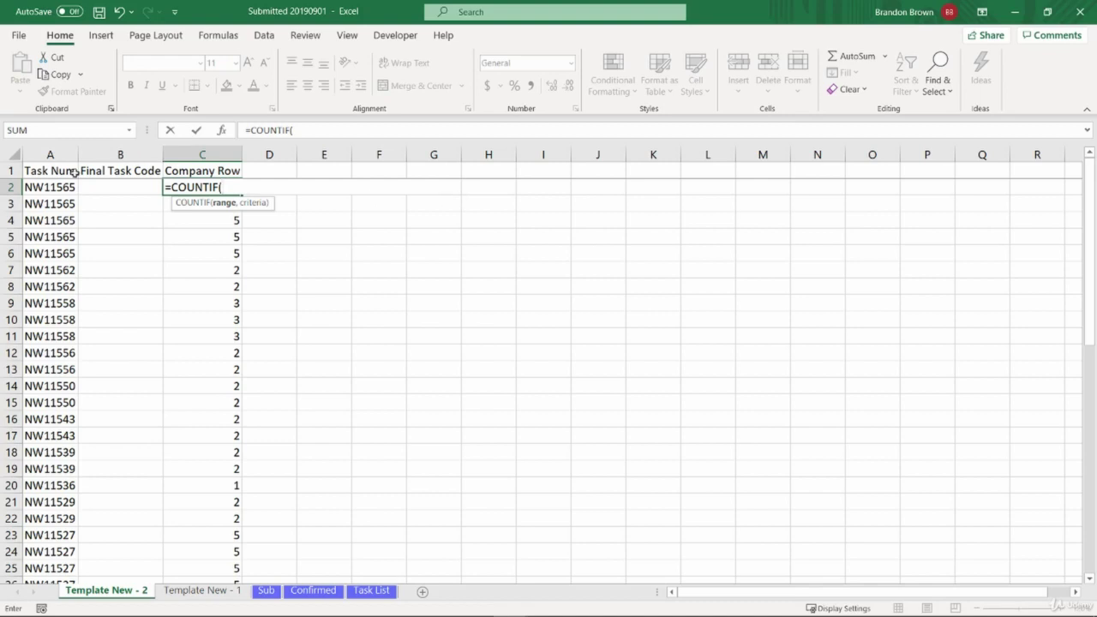
left_click_drag(65, 171, 60, 188)
left_click(220, 187)
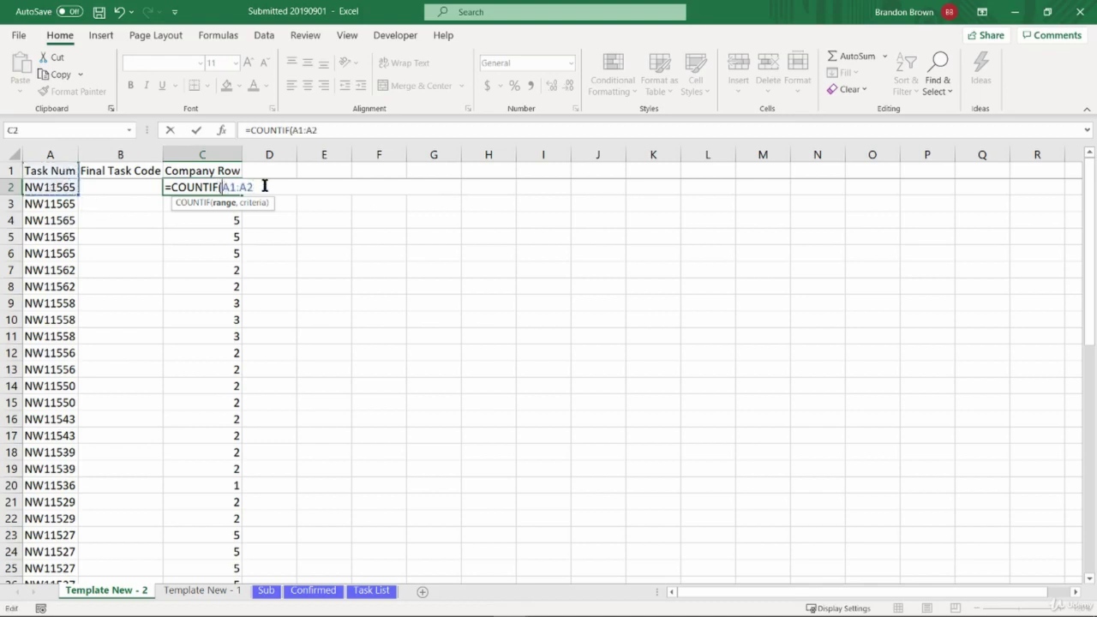
key("F4")
left_click(279, 185)
type(",")
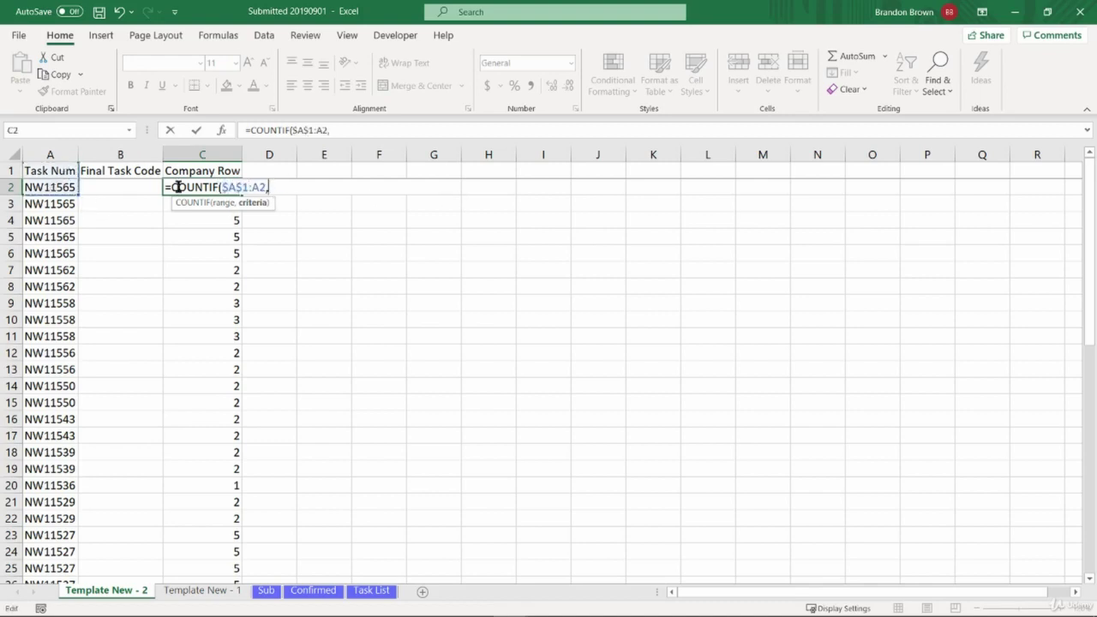
left_click(44, 187)
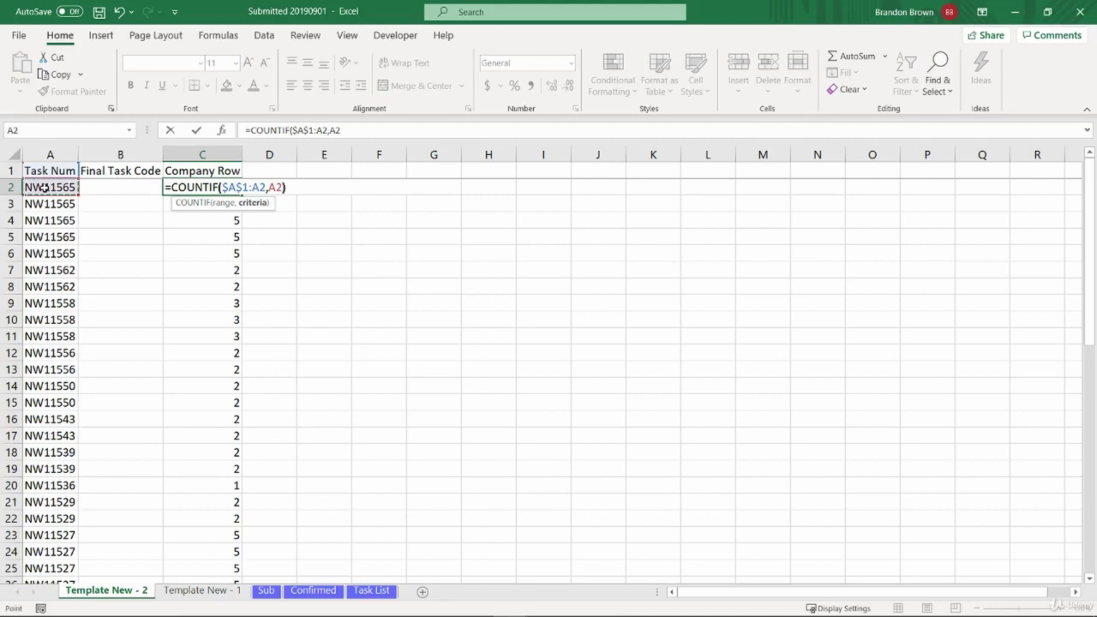
key("Return")
Step: Fill the running COUNTIF formula from C2 down to C54
key("Up")
key("ctrl+shift+Down")
key("ctrl+d")
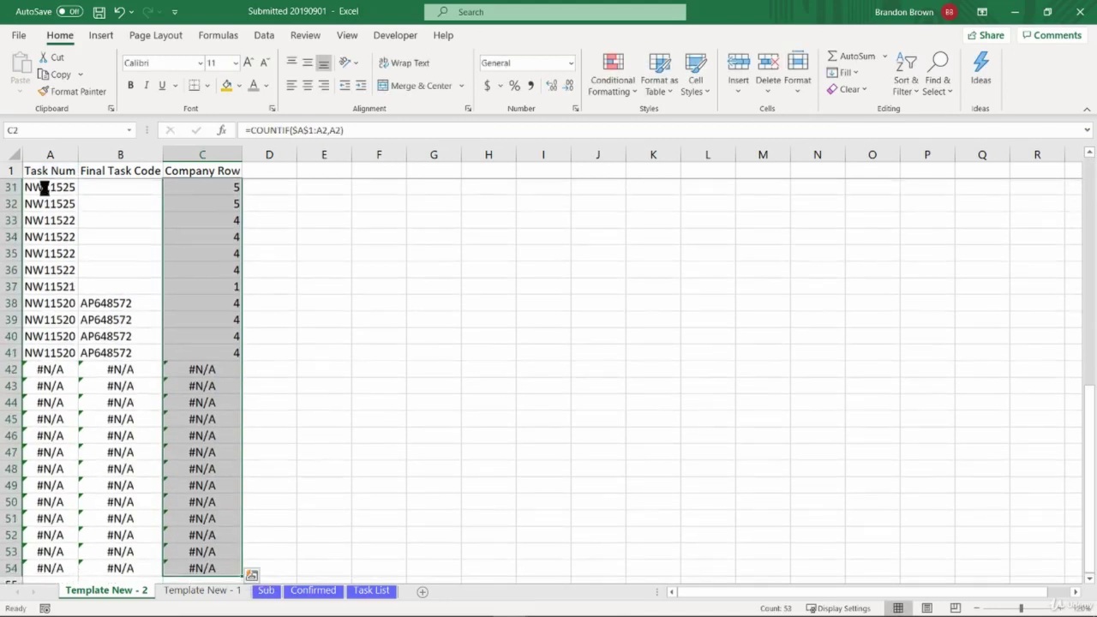
key("Down")
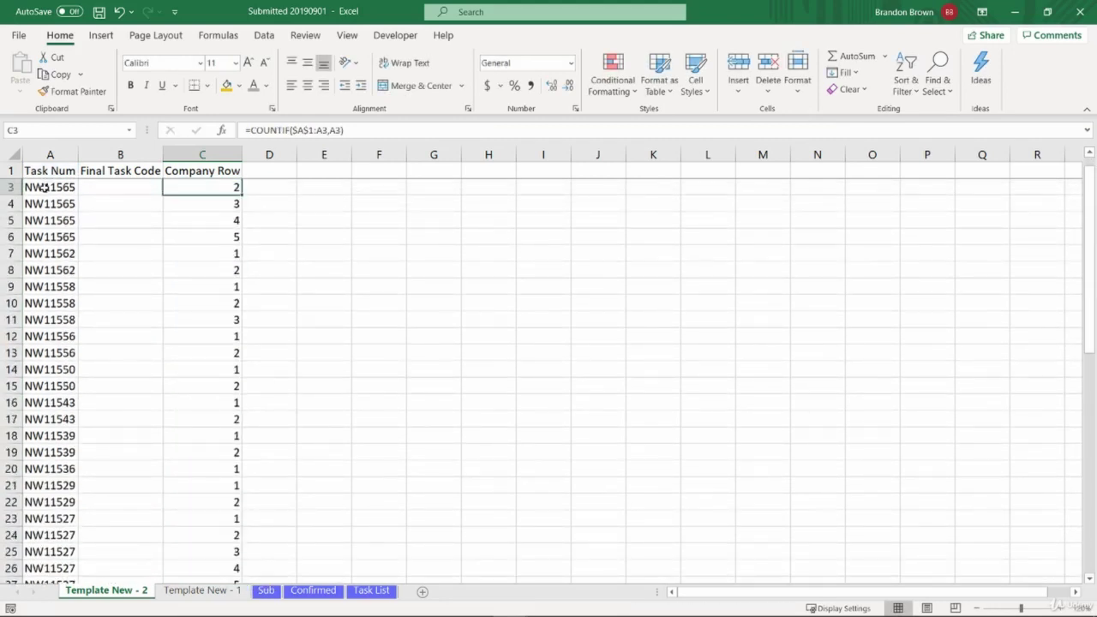
key("ctrl+Down")
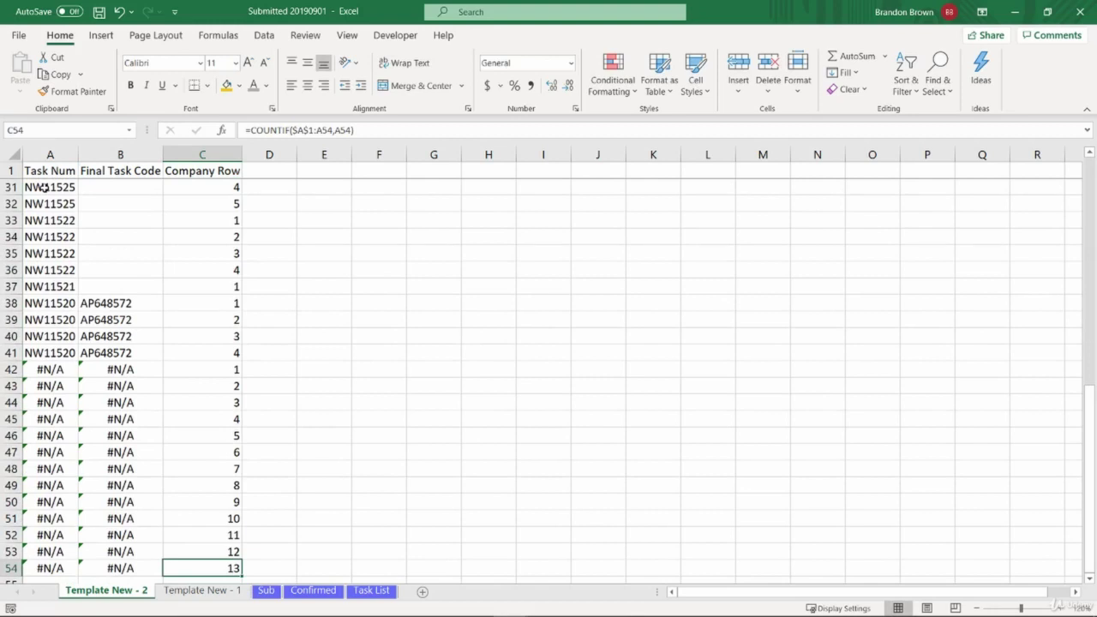
Step: Examine how the Company Row numbering runs through the rows of the first task, NW11565
left_click(236, 269)
key("ctrl+Up")
key("Down")
key("Down")
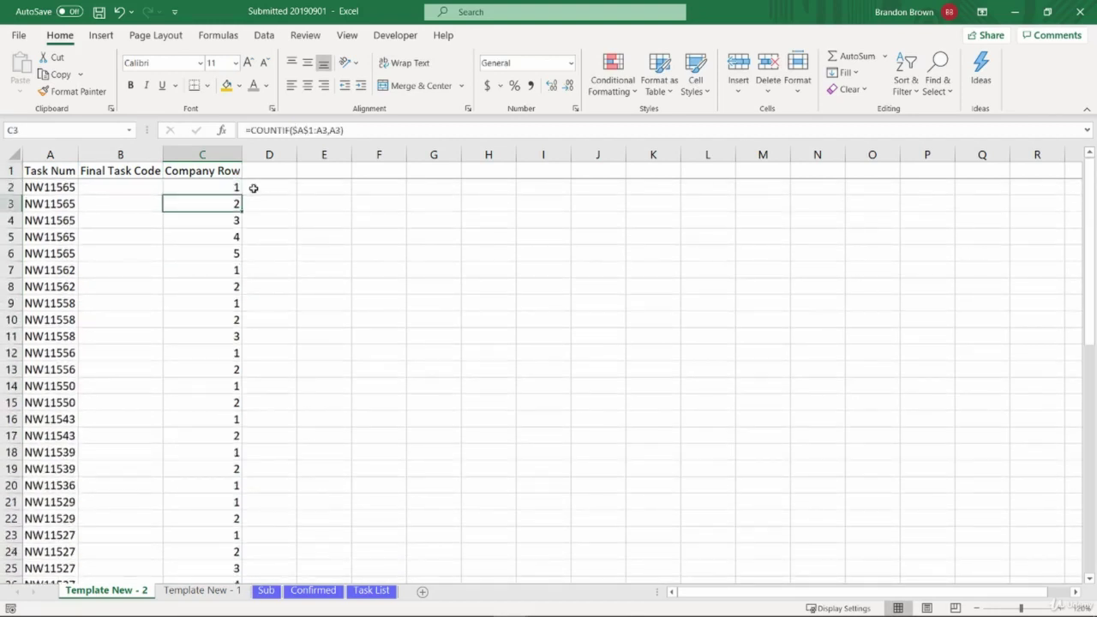
key("shift+space")
key("Down")
key("Down")
key("Down")
key("shift+space")
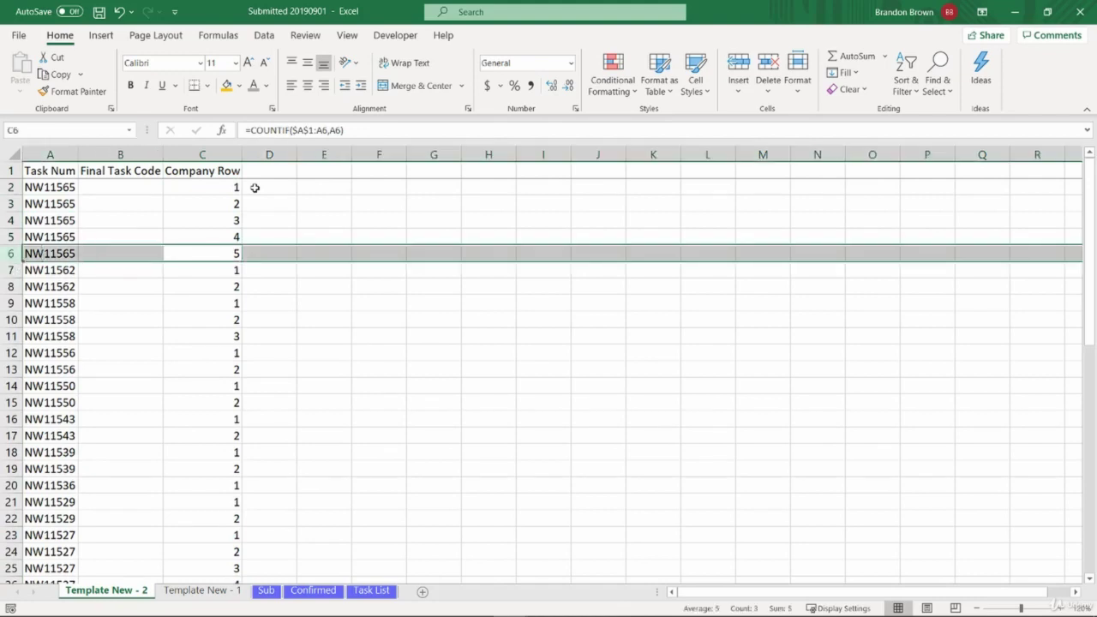
Step: Examine how the Company Row numbering restarts for tasks NW11562 and NW11558
key("Down")
key("shift+space")
key("Down")
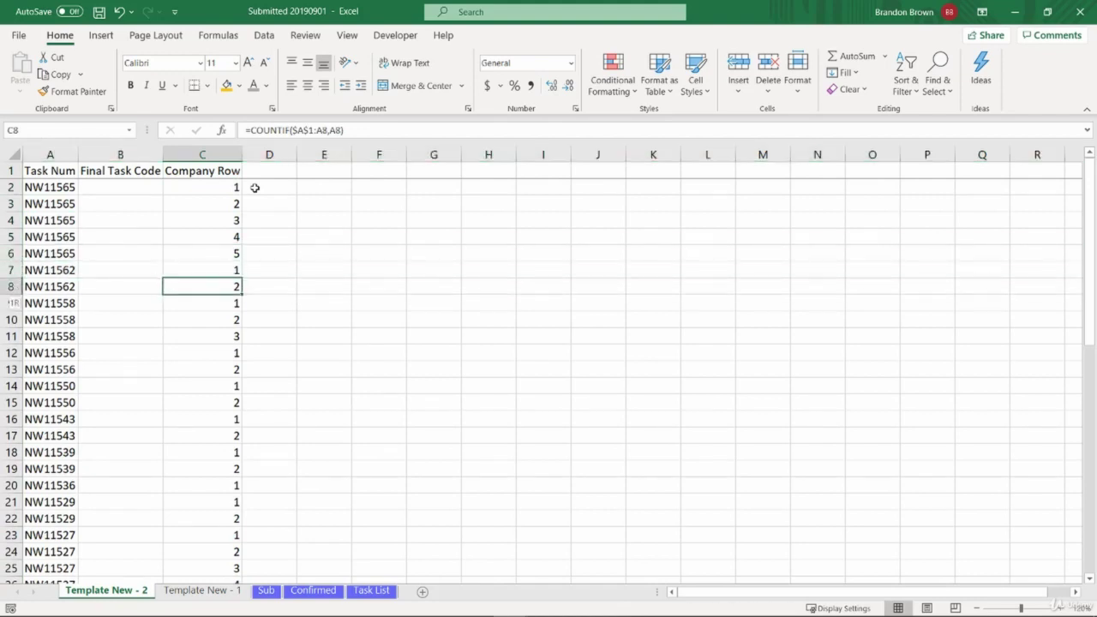
key("shift+space")
key("Down")
key("shift+Down")
key("shift+Down")
key("shift+space")
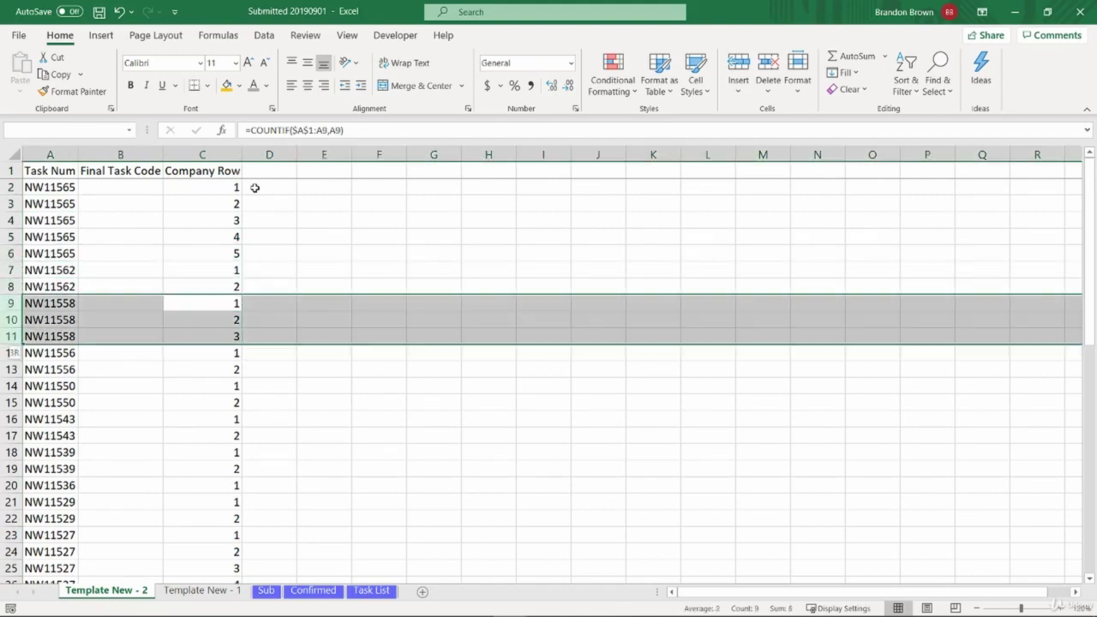
Step: Copy the Company (Name / #) header from Template New - 1 into D1 of Template New - 2
key("ctrl+Up")
key("Right")
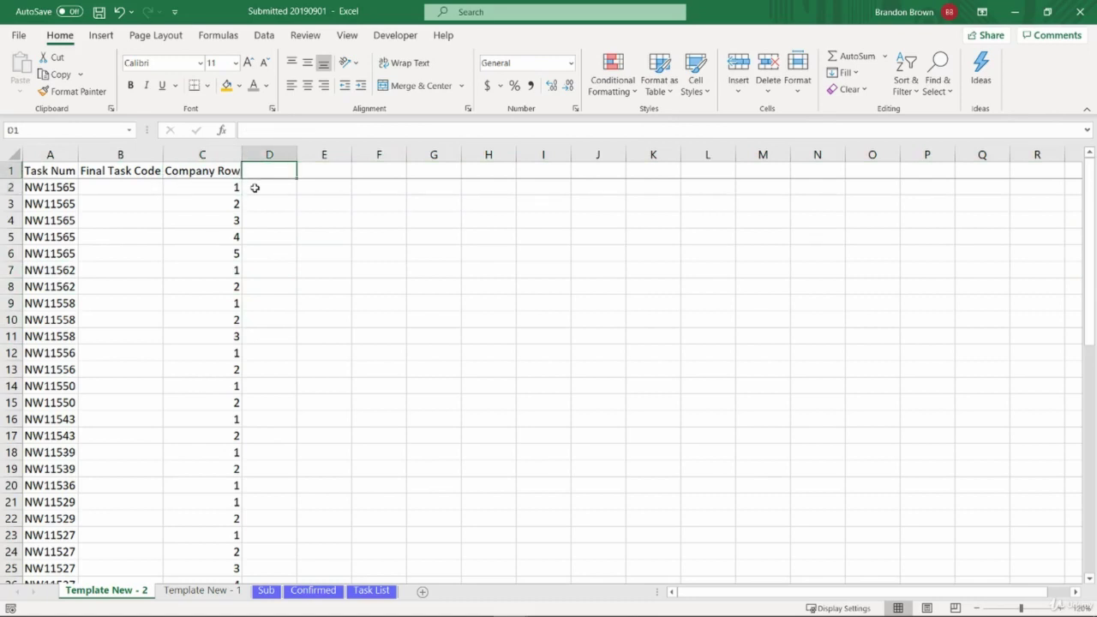
left_click(216, 592)
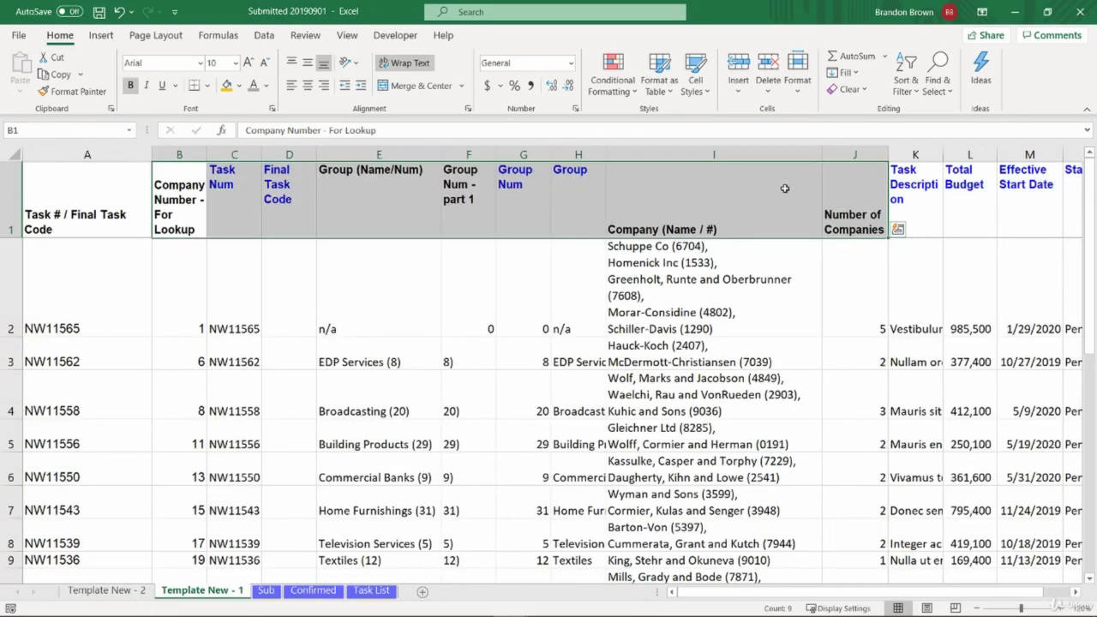
key("ctrl+c")
left_click(112, 591)
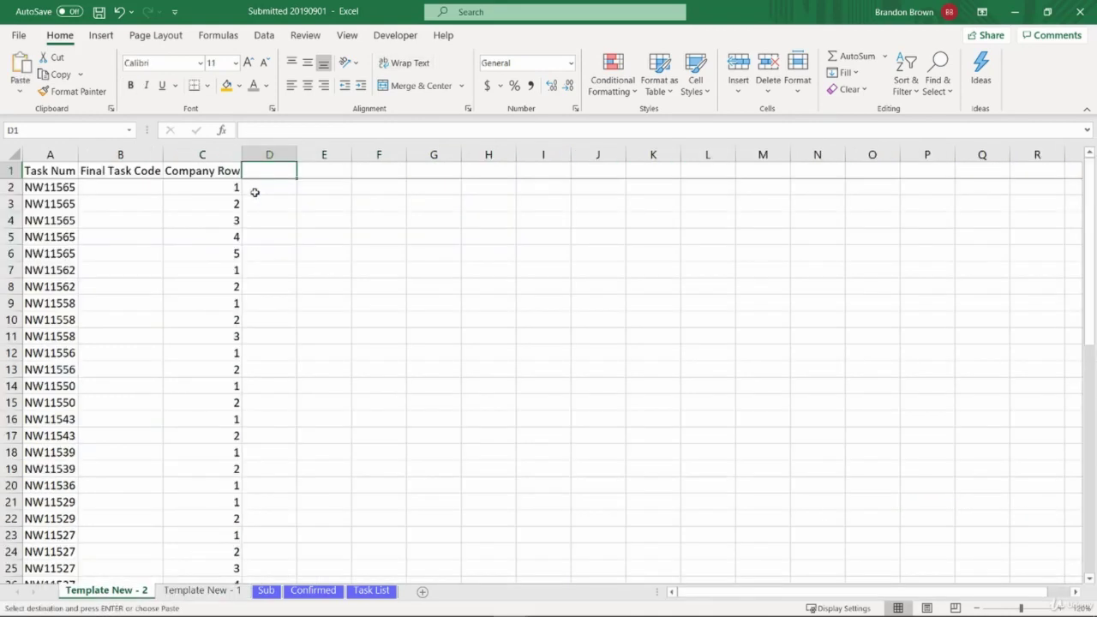
key("ctrl+v")
left_click(277, 220)
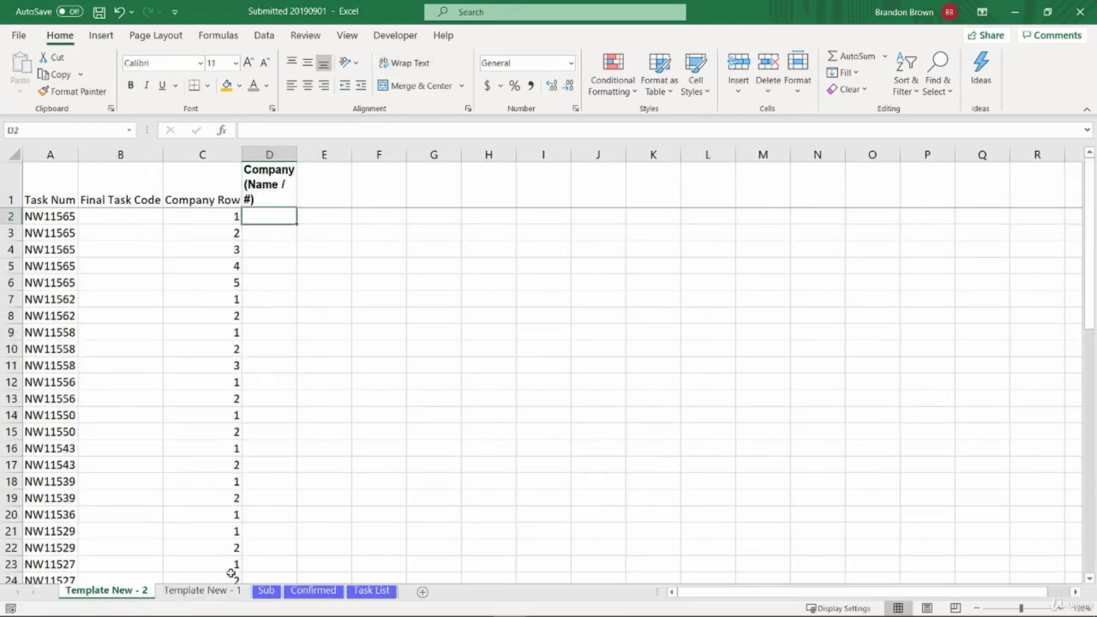
Step: Begin a VLOOKUP formula in D2 of Template New - 2 with the task number in $A2 as the lookup value
left_click(199, 591)
left_click(691, 247)
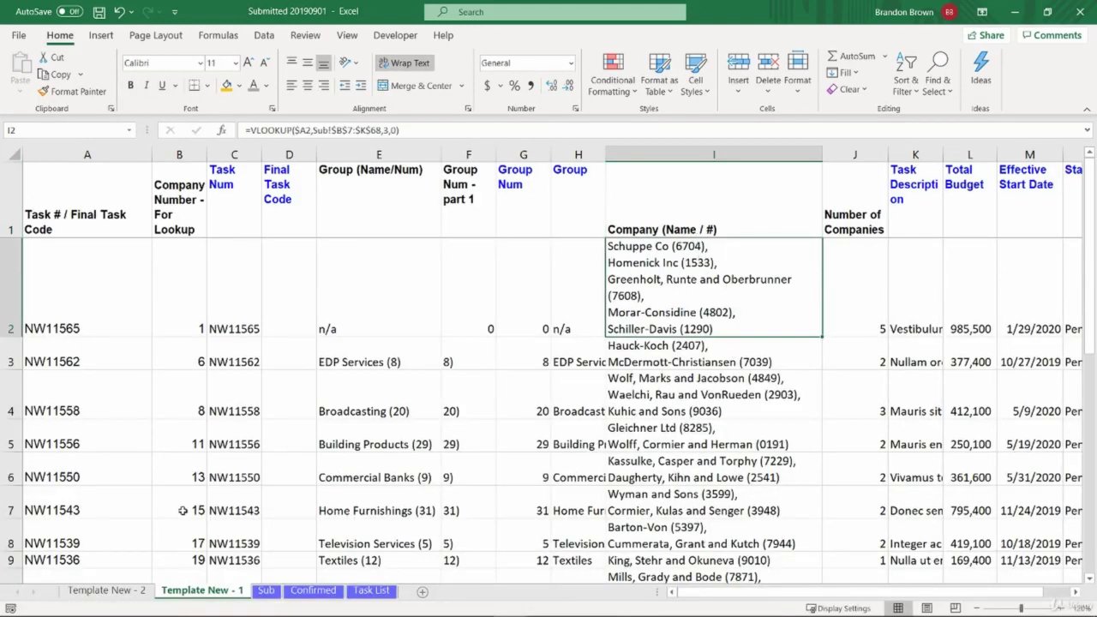
left_click(118, 591)
left_click(274, 190)
left_click(273, 216)
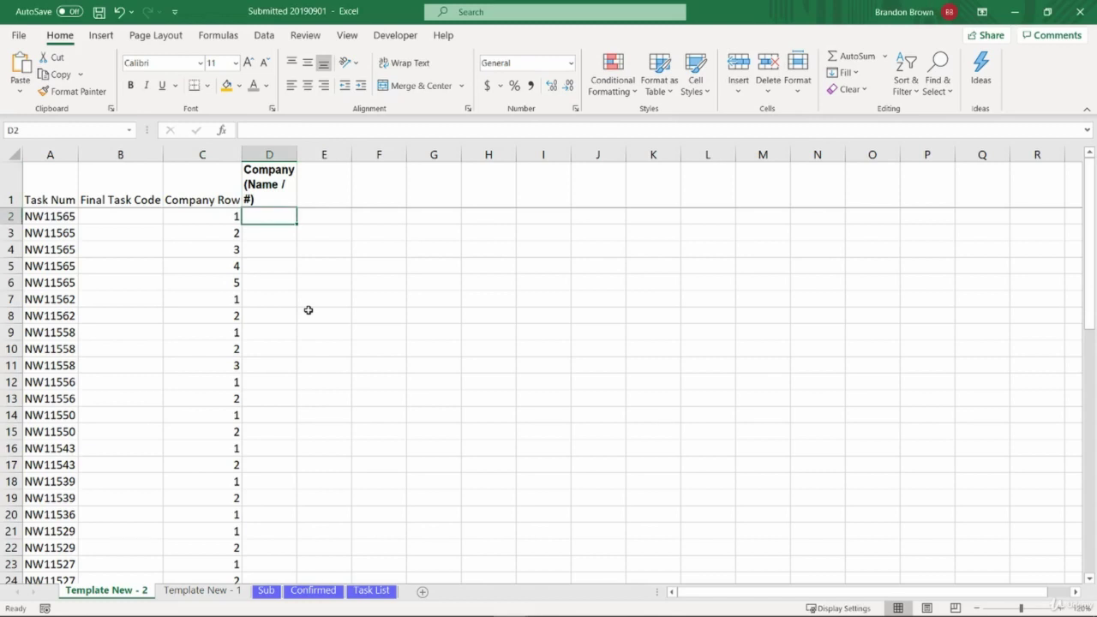
type("=")
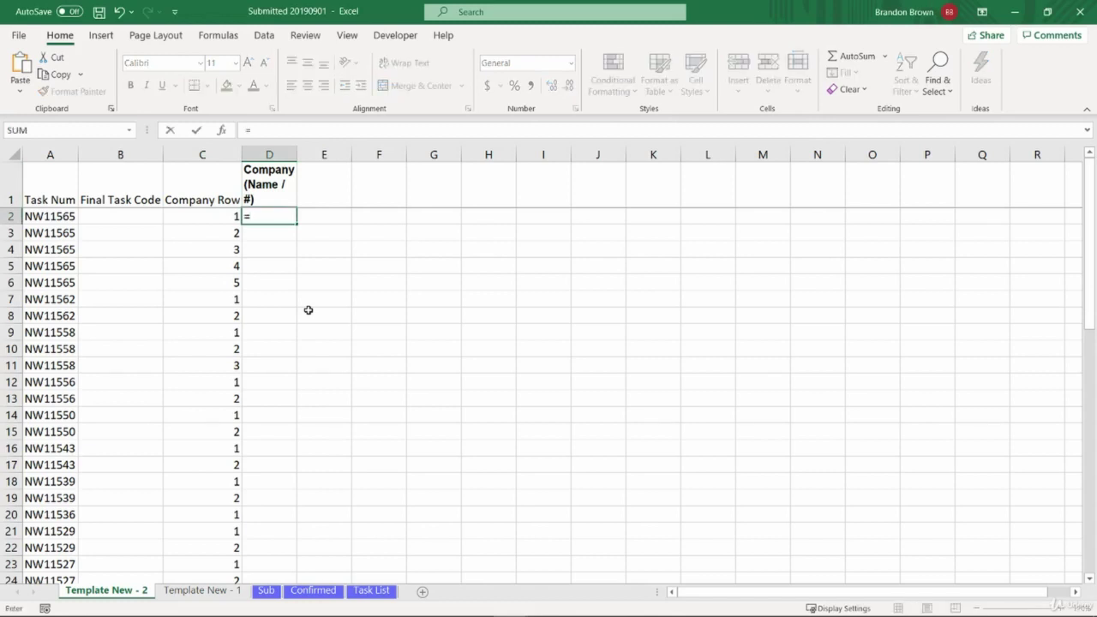
type("vl")
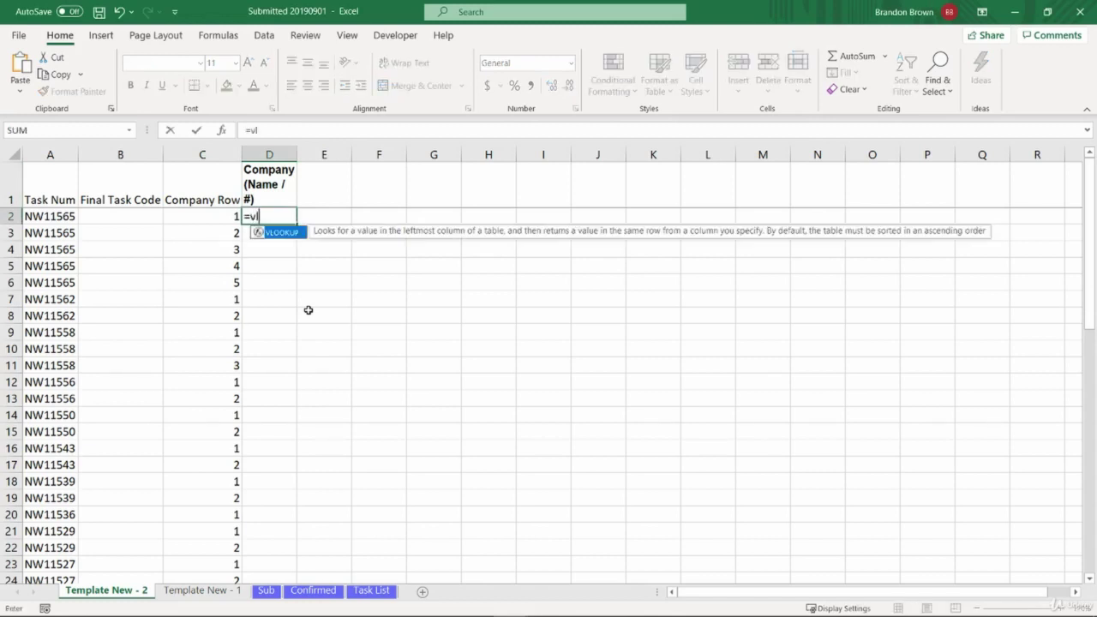
key("Tab")
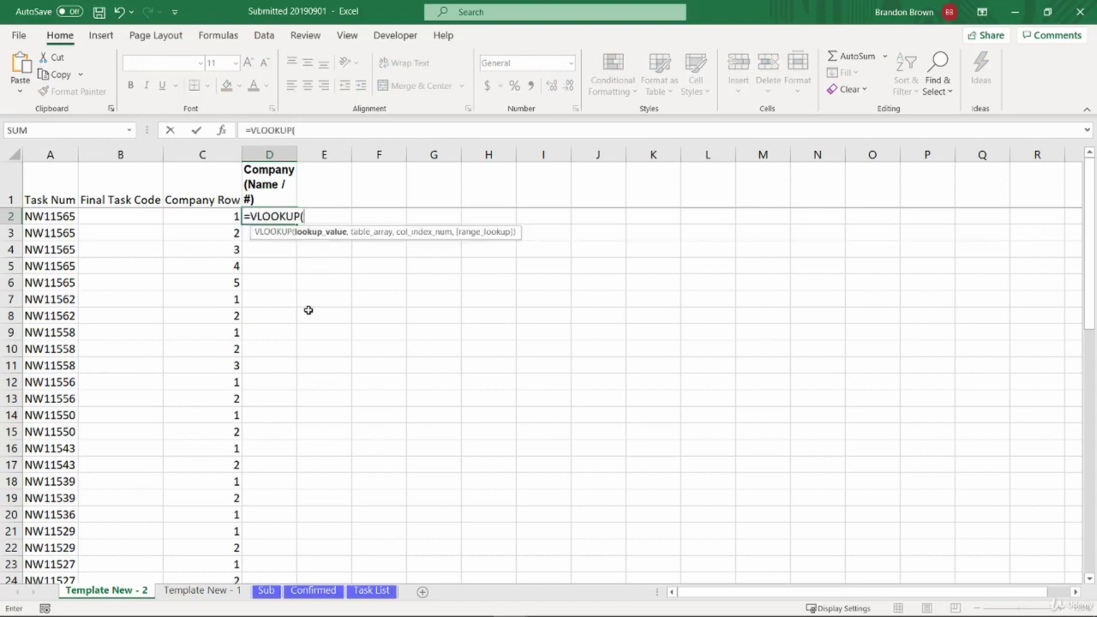
left_click(69, 216)
key("F4")
key("F4")
key("F4")
type(",")
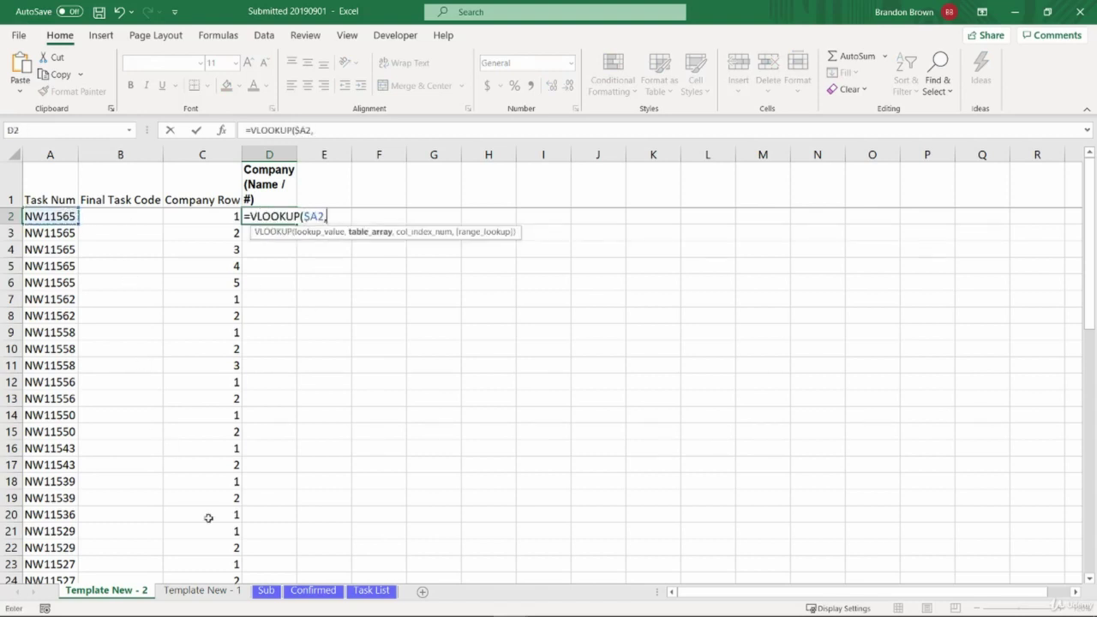
Step: Complete the D2 VLOOKUP with table 'Template New - 1'!$C$1:$I$17, column index 7 and exact match 0
left_click(215, 589)
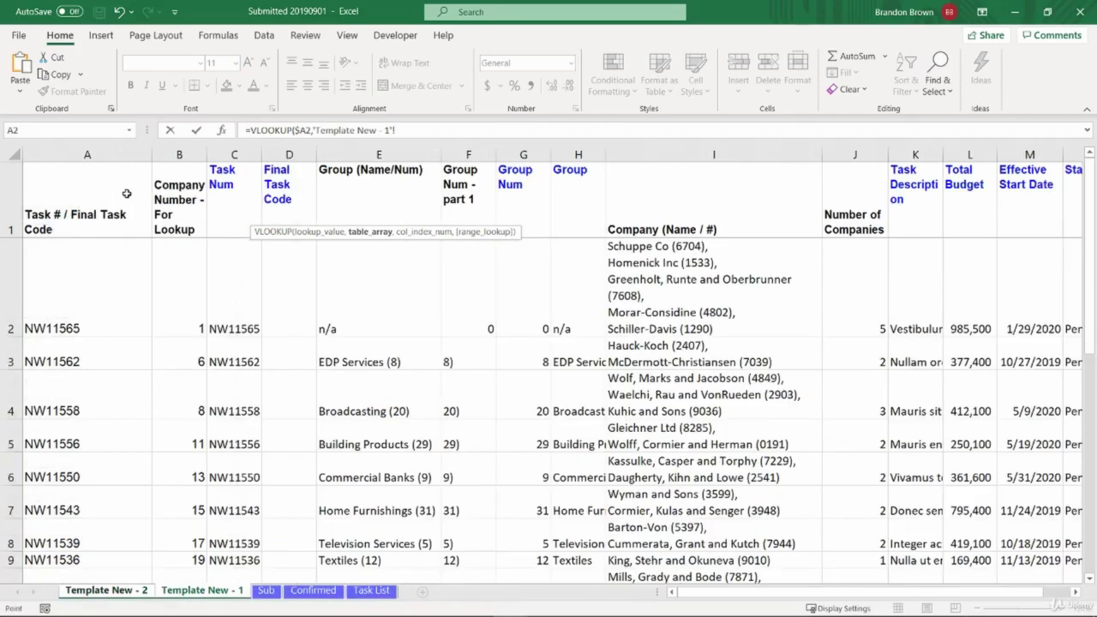
left_click(102, 194)
left_click_drag(244, 196, 709, 180)
key("ctrl+shift+Down")
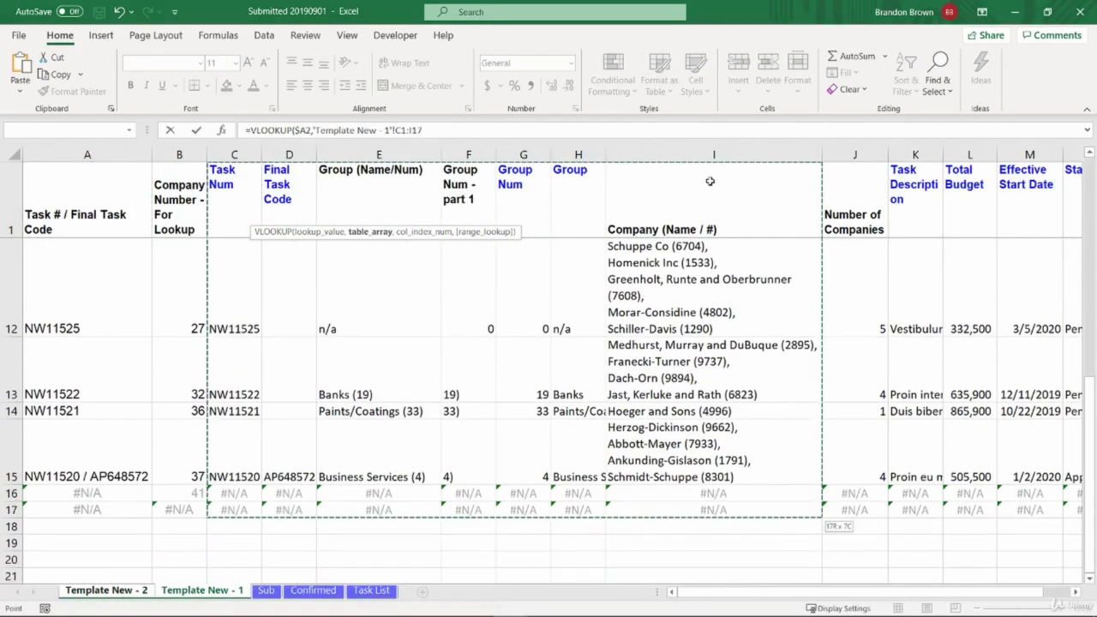
key("F4")
type(",7")
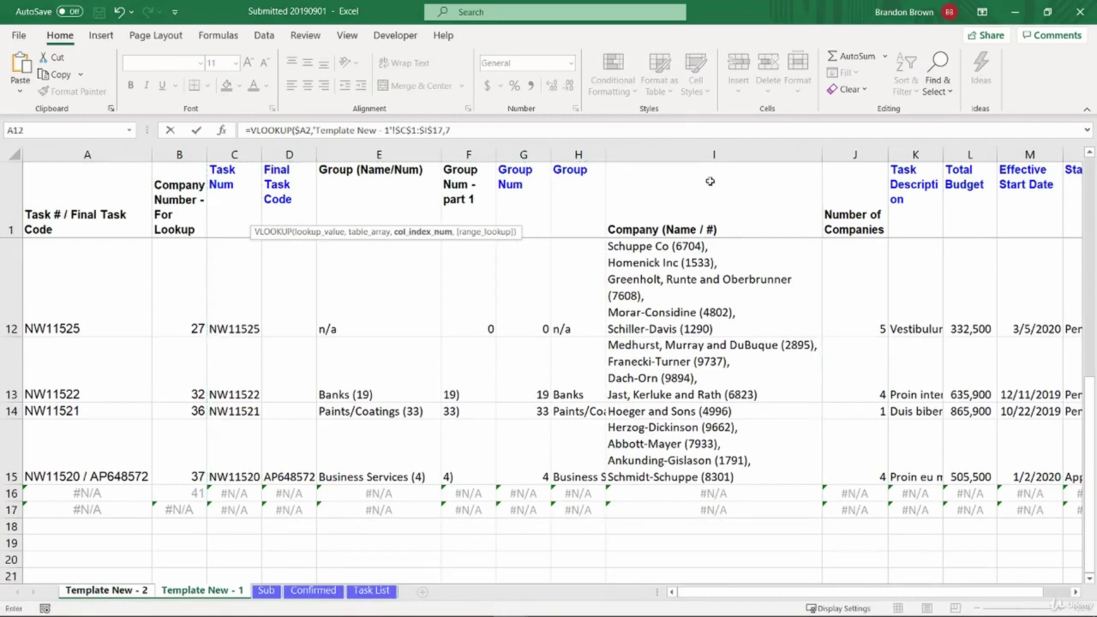
type(",0")
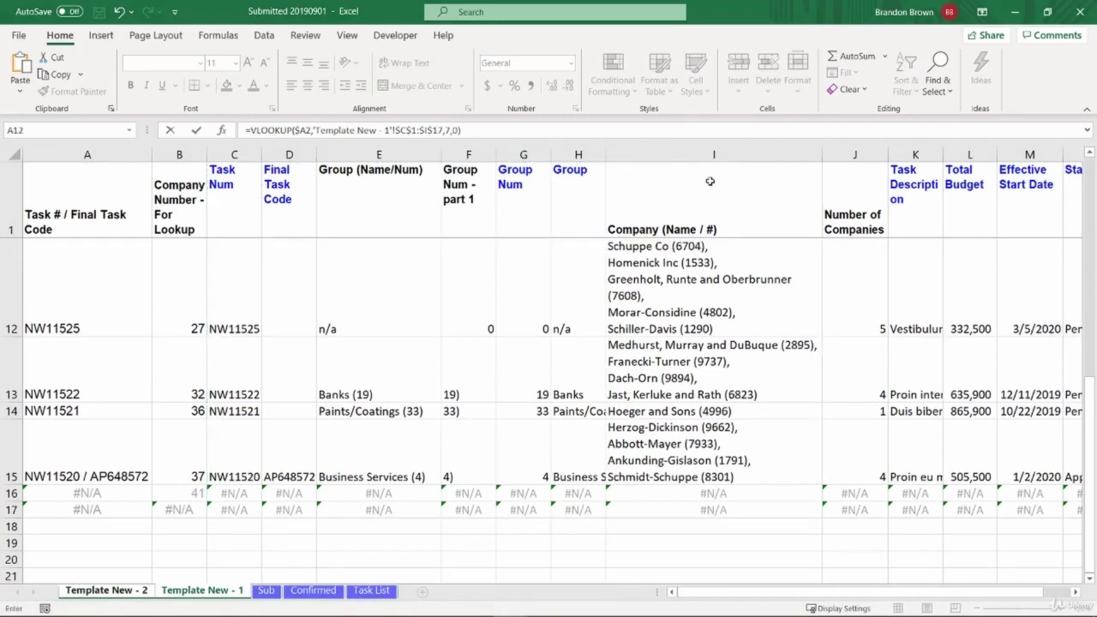
key("Return")
Step: Fill the company VLOOKUP formula from D2 down to D54
key("ctrl+Down")
key("Right")
key("ctrl+shift+Up")
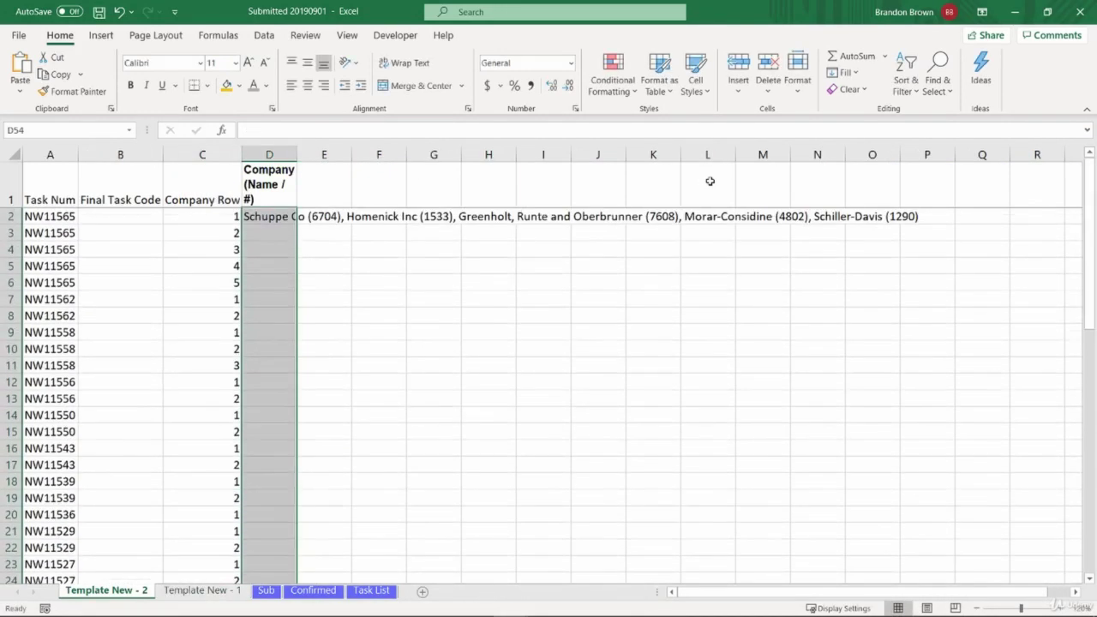
key("ctrl+d")
key("ctrl+Down")
key("ctrl+Up")
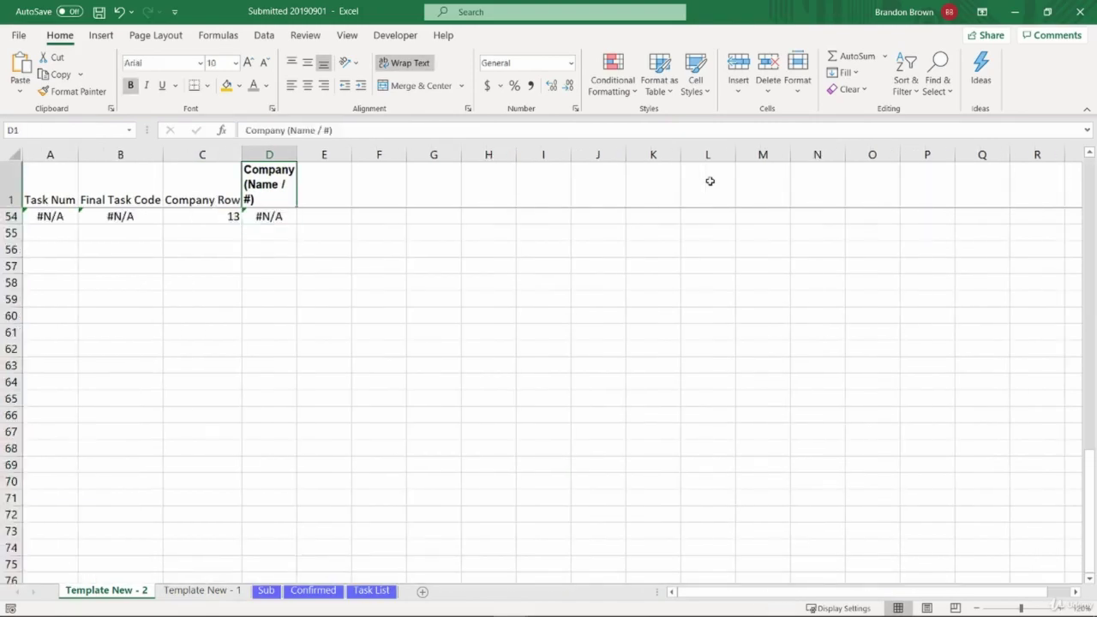
key("ctrl+Up")
key("Down")
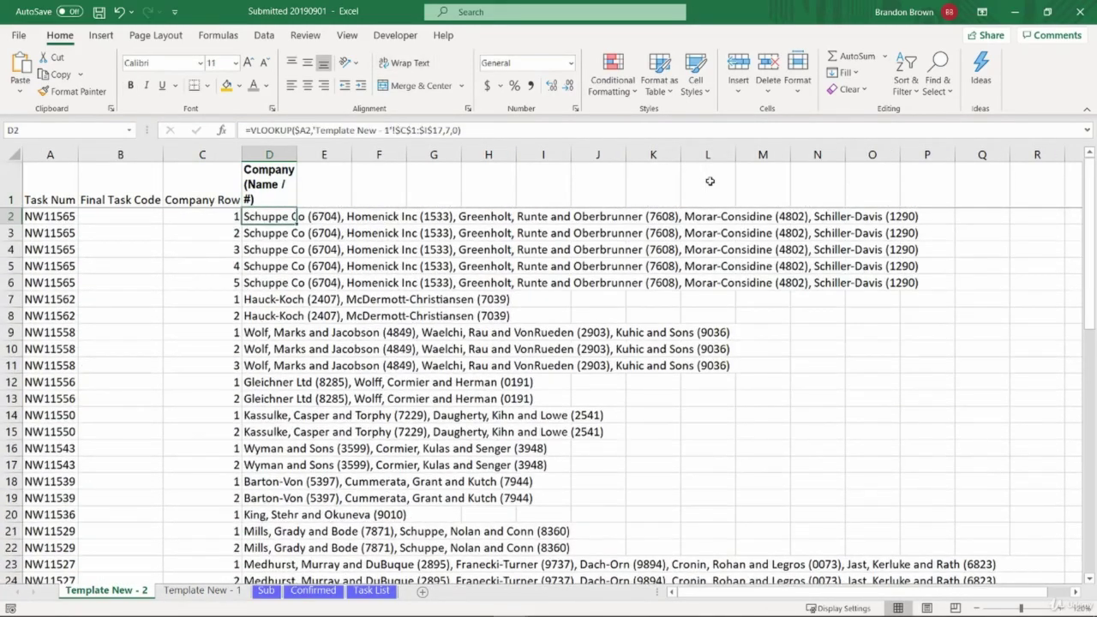
Step: Enter the header "Opening Parenthesis Position" in E1
key("Up")
key("Right")
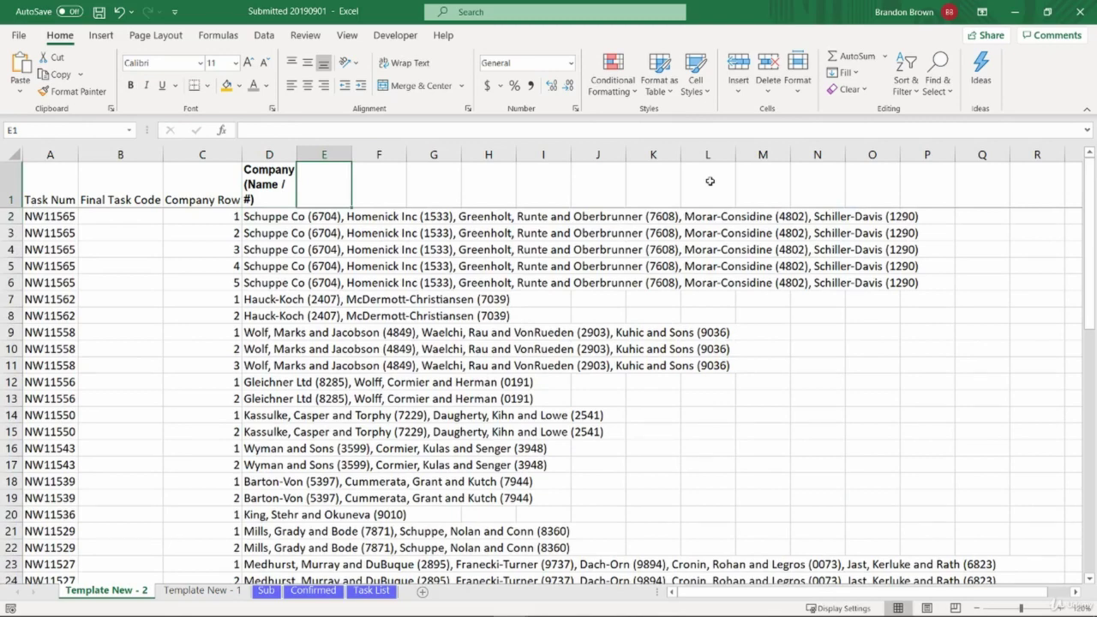
type("Opening")
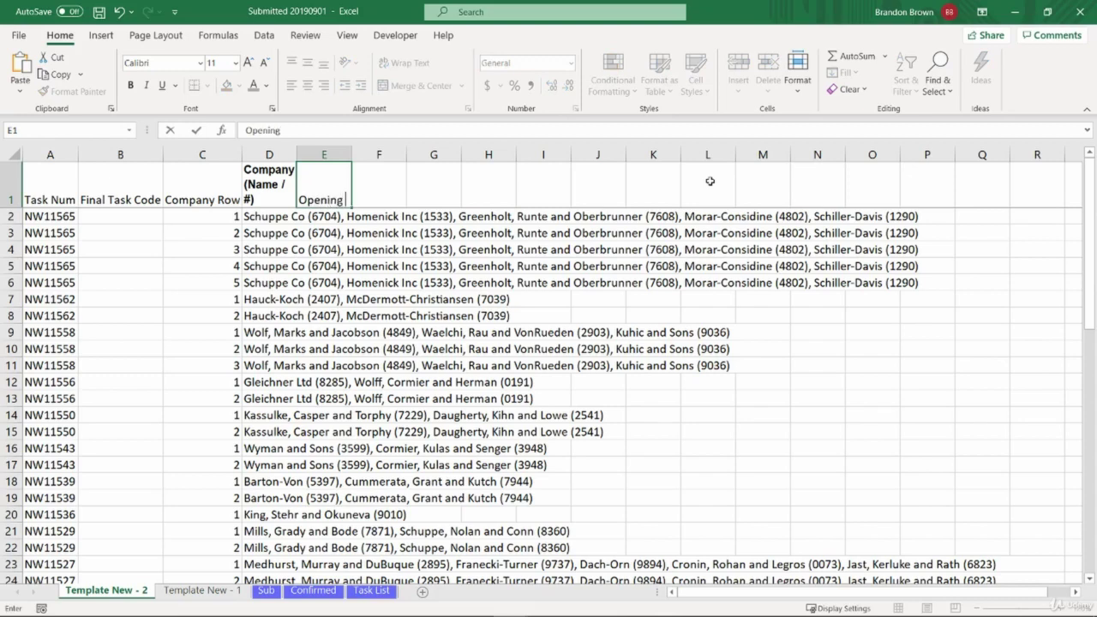
type(" Parenthesis")
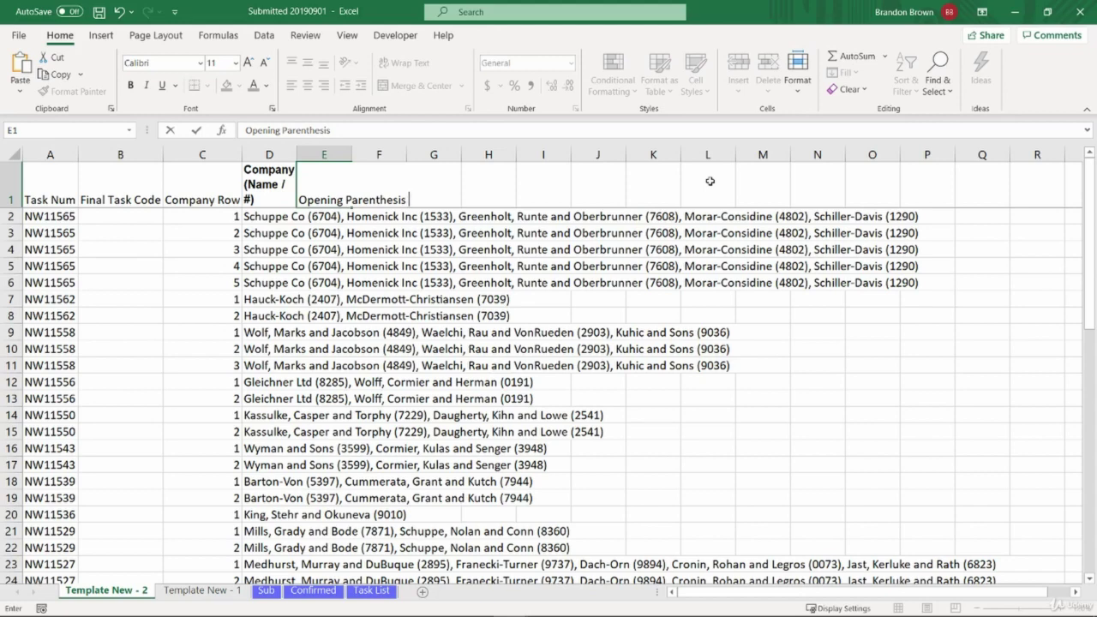
type("Position")
key("Return")
key("Left")
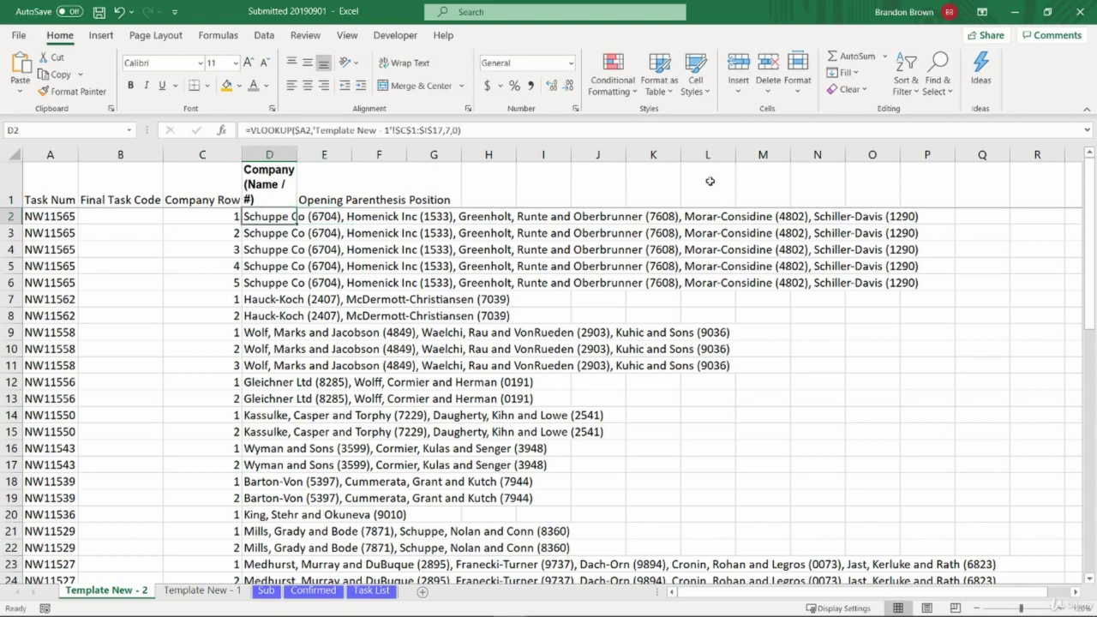
Step: Widen column E slightly and wrap the text of its header in E1
key("Right")
key("Up")
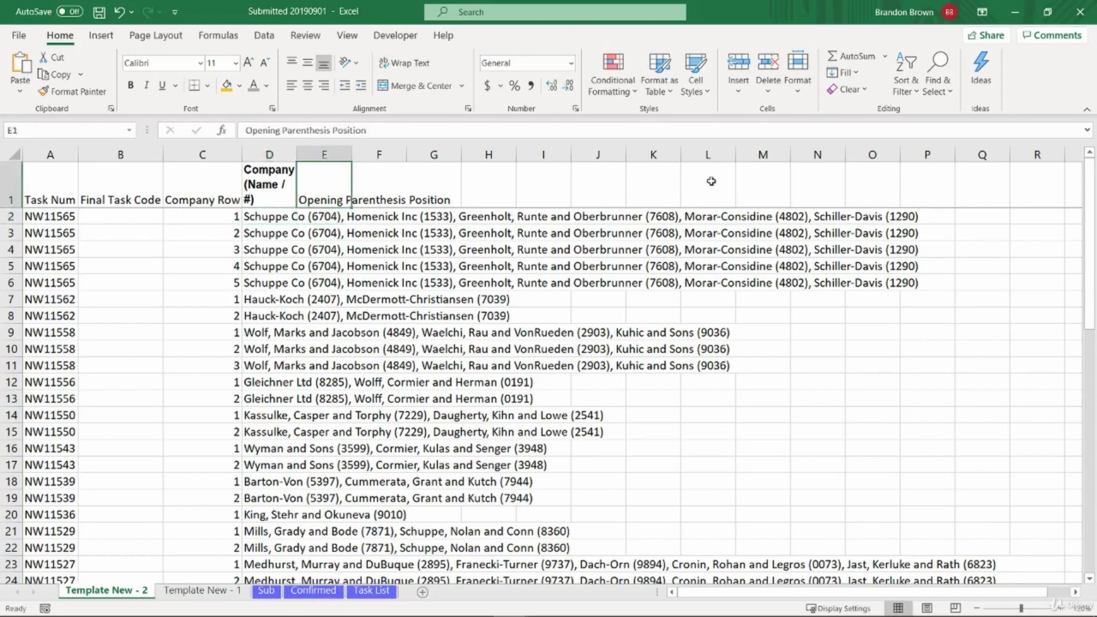
left_click_drag(351, 155, 380, 156)
left_click(403, 62)
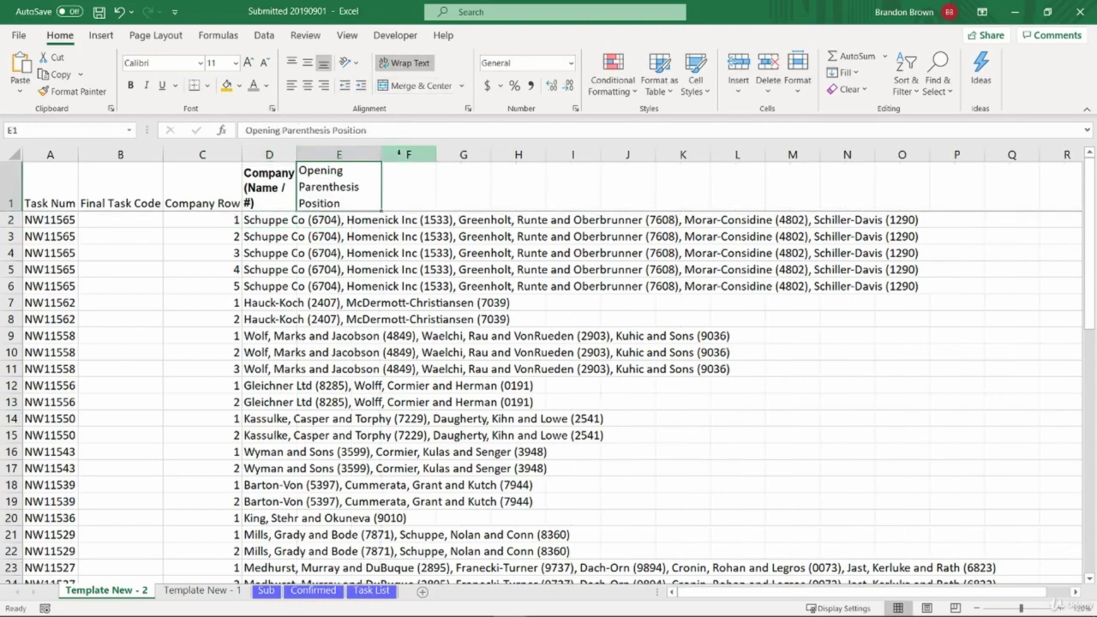
left_click(377, 225)
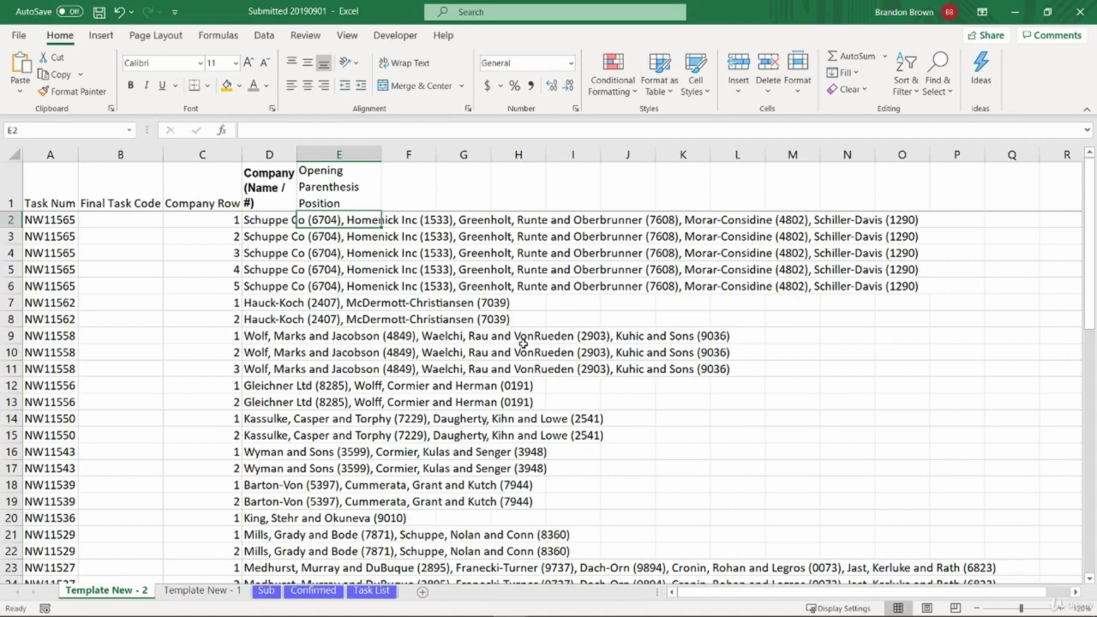
Step: Examine the company lists in column D, comparing tasks that have several companies with the single-company task NW11536
key("Left")
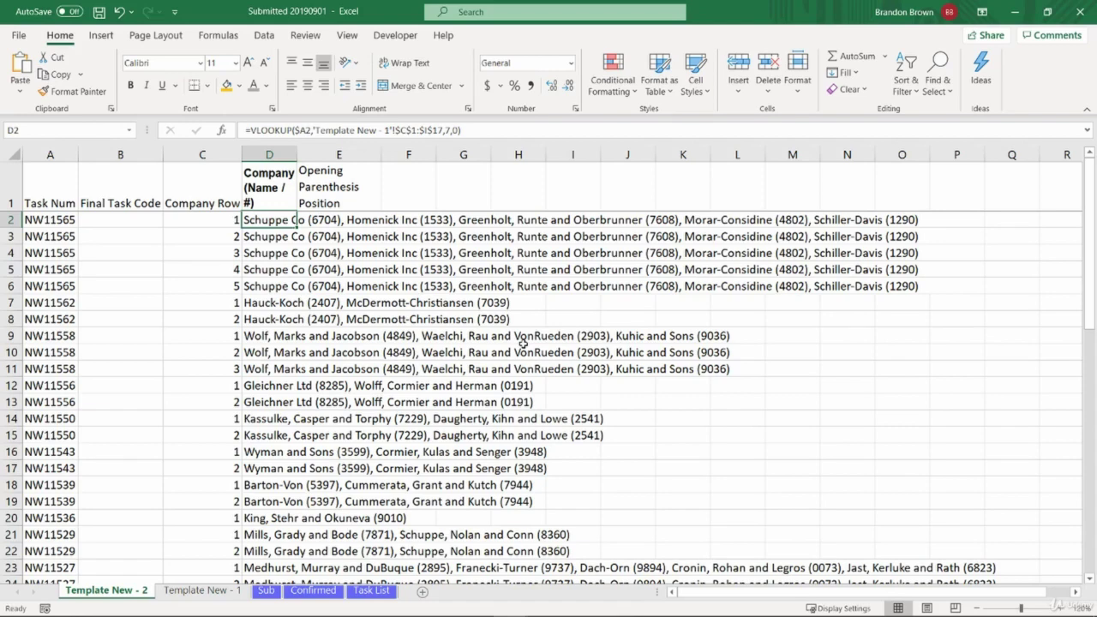
key("Down")
key("Down")
key("Right")
key("Down")
key("Down")
key("Down")
key("Down")
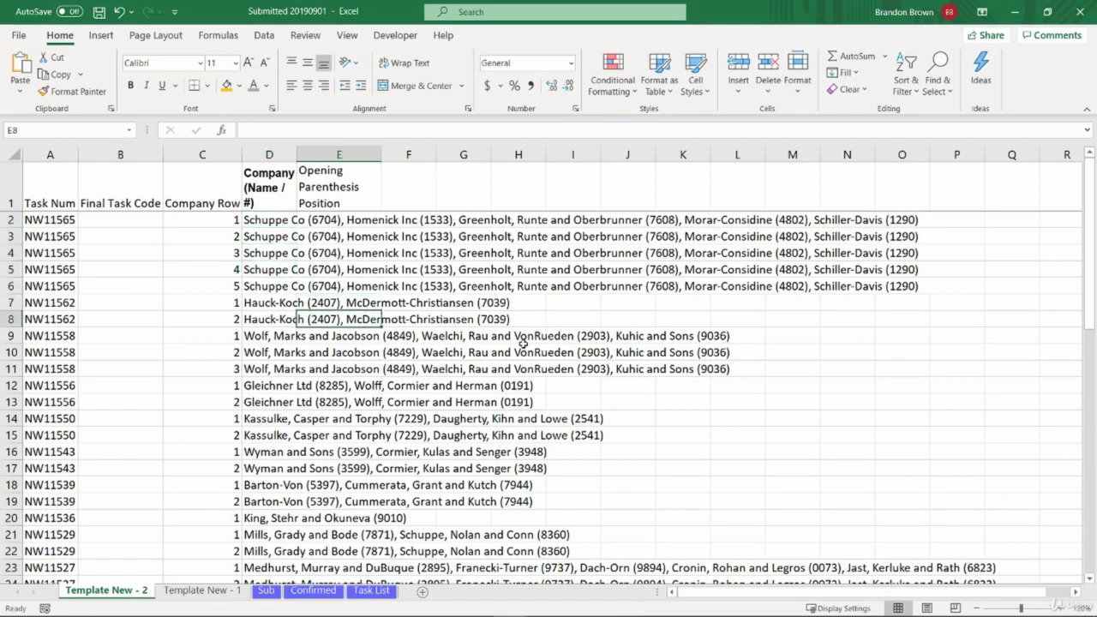
left_click(256, 521)
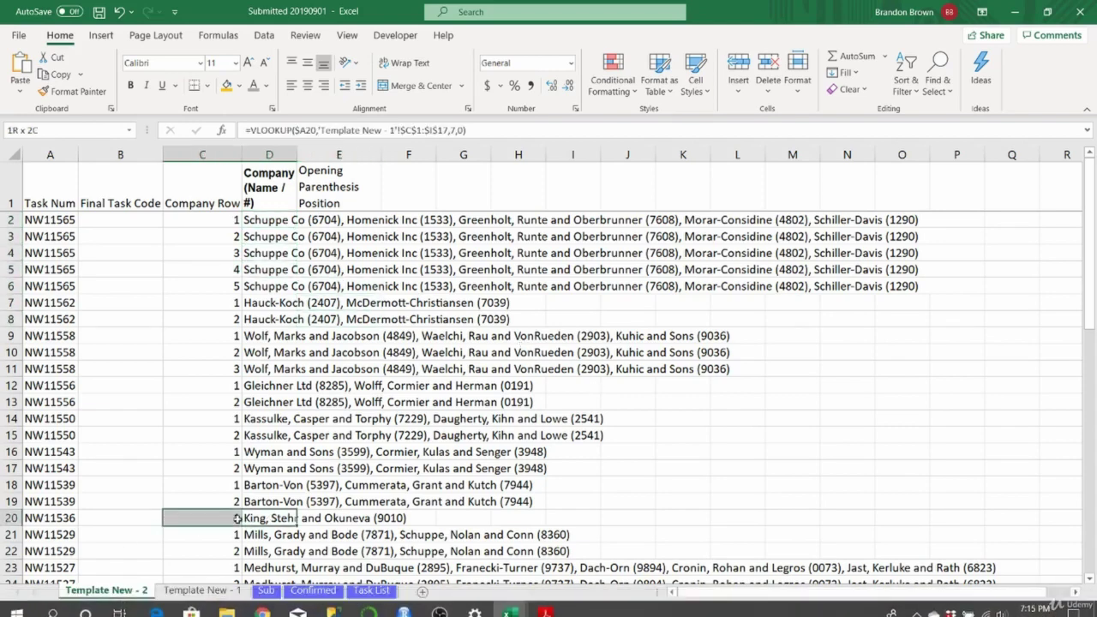
left_click(341, 222)
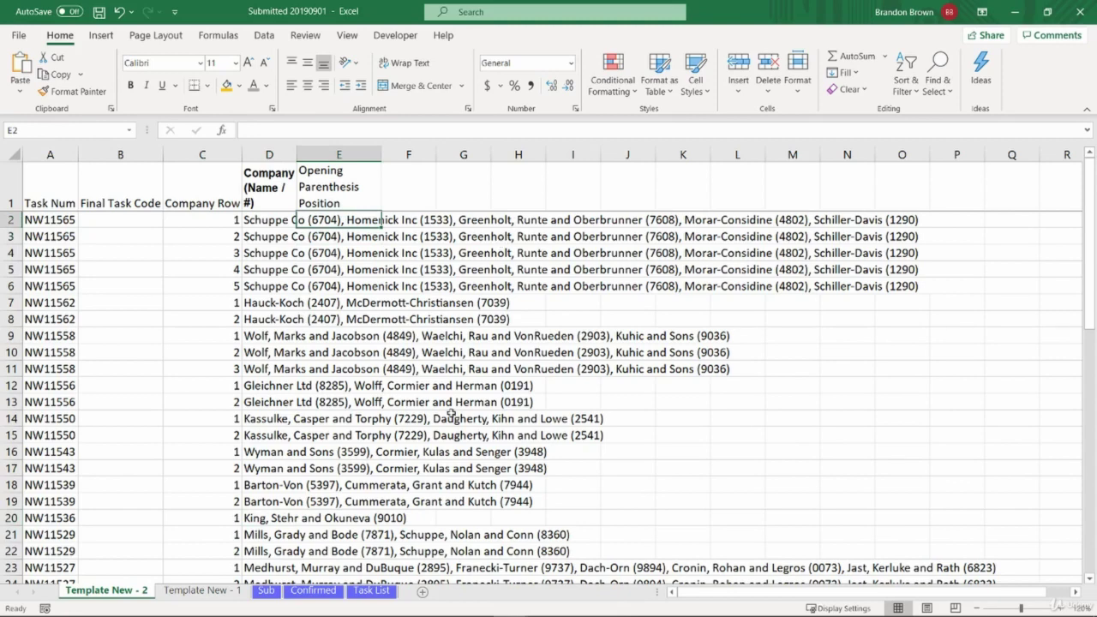
Step: Review the Number of Companies formula in J12 of Template New - 1 against the company list in I12, and return to E2 of Template New - 2
left_click(239, 591)
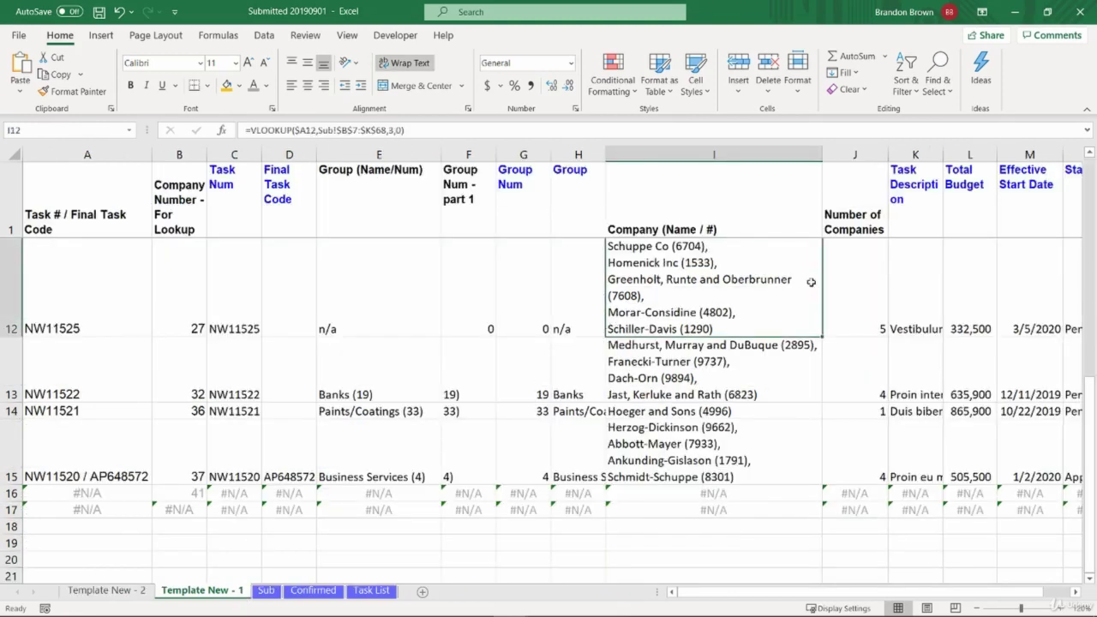
left_click(842, 275)
left_click_drag(786, 274, 838, 277)
left_click(747, 276)
left_click(841, 291)
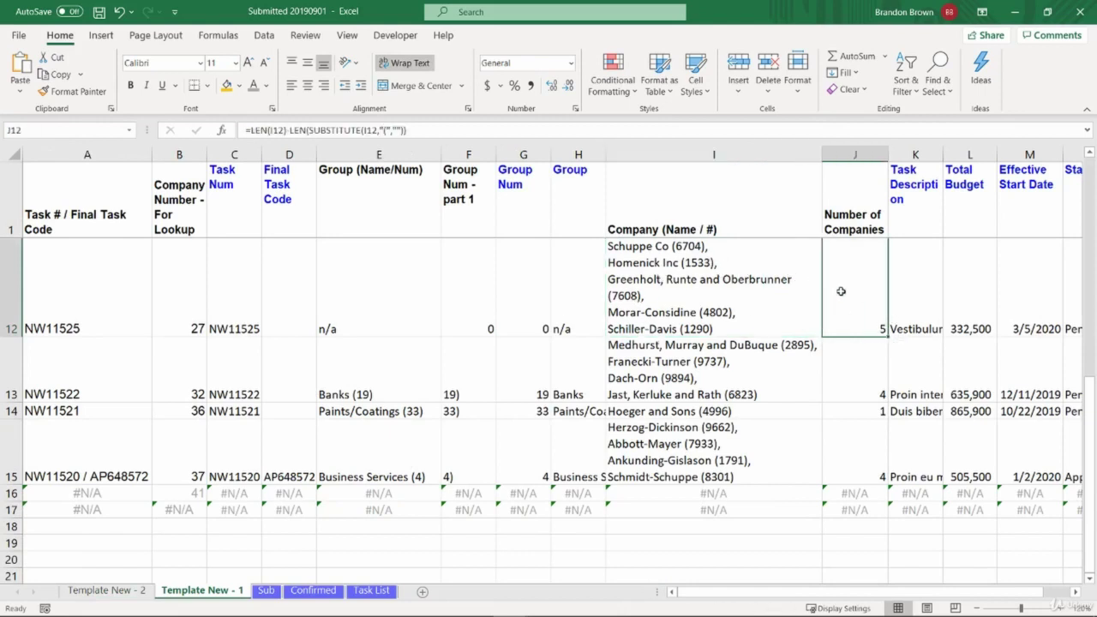
left_click(756, 299)
left_click(840, 296)
left_click(135, 590)
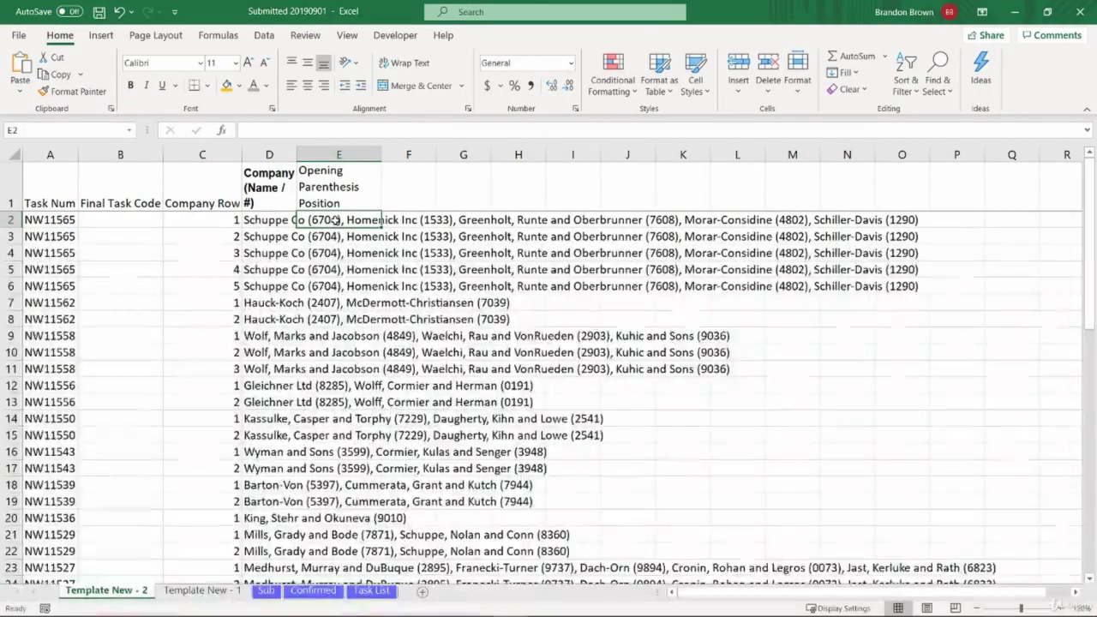
left_click(262, 221)
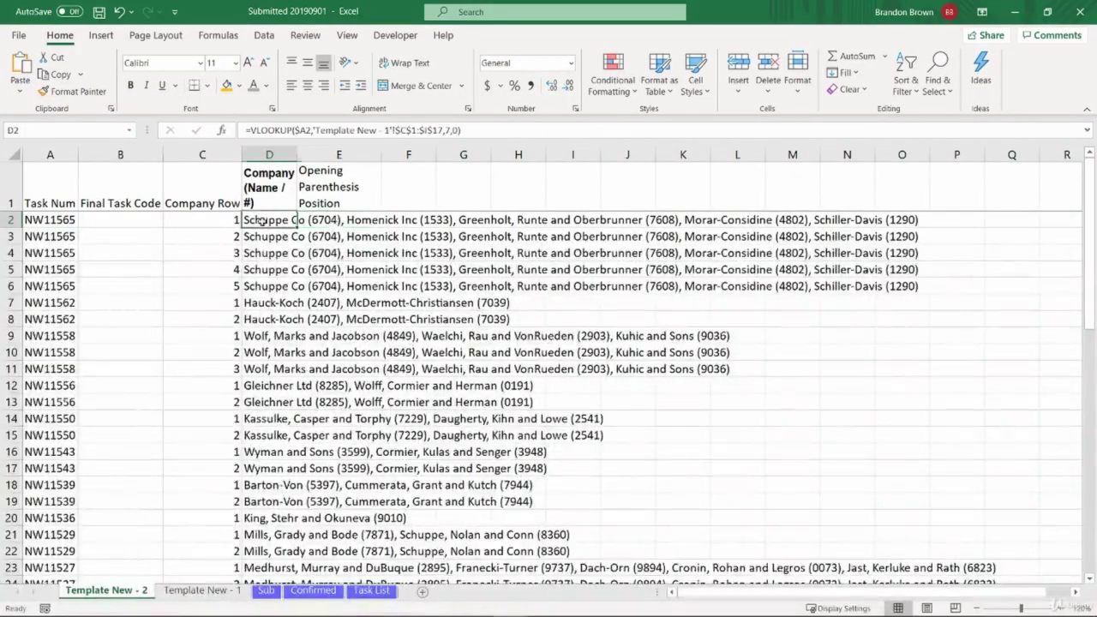
left_click(341, 222)
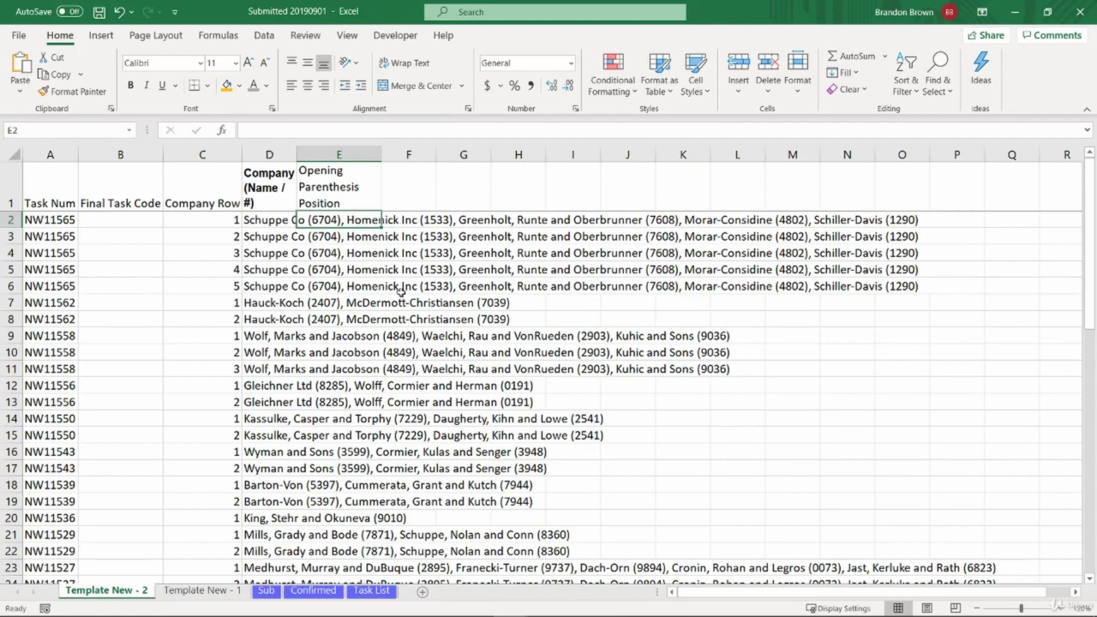
Step: Start a formula in E2 that uses FIND to look for CHAR(160) within the text of a nested SUBSTITUTE function
type("=fin")
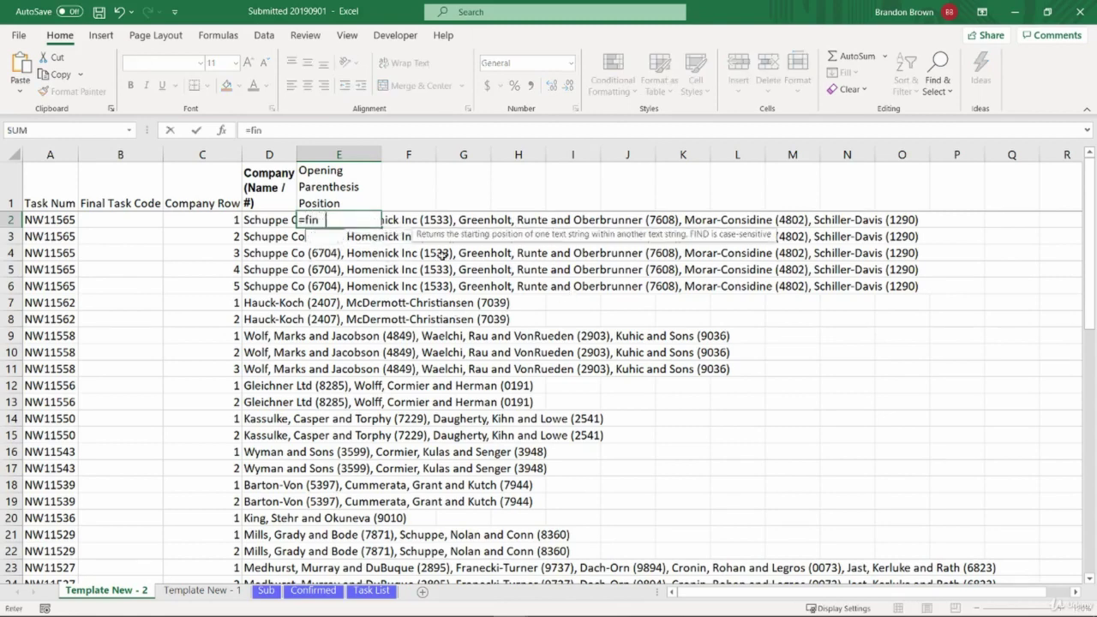
key("Tab")
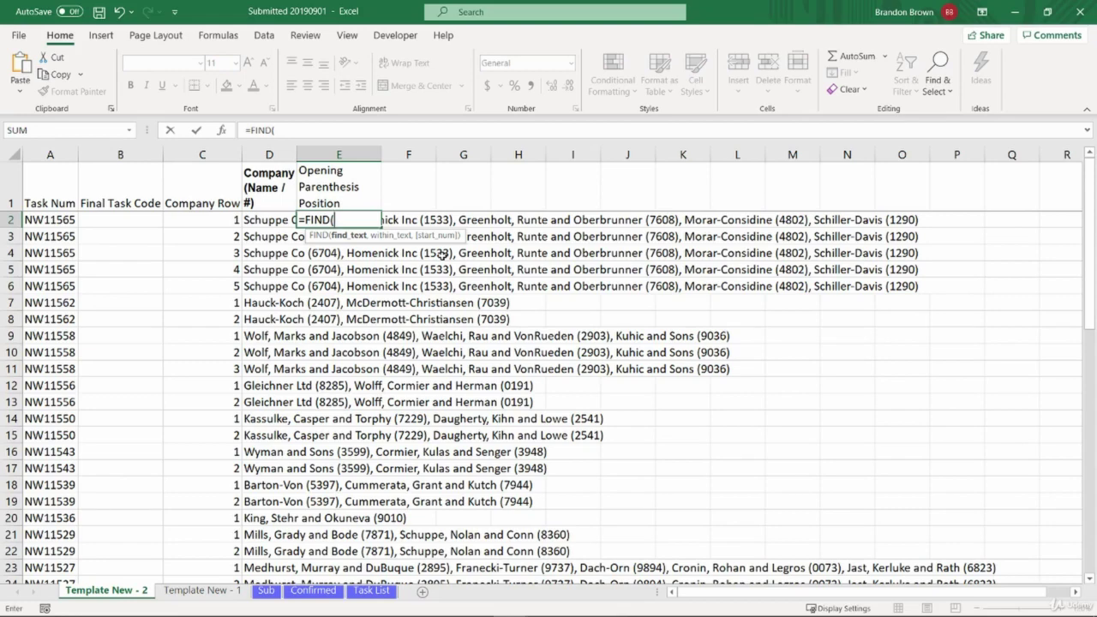
type("CHAR(")
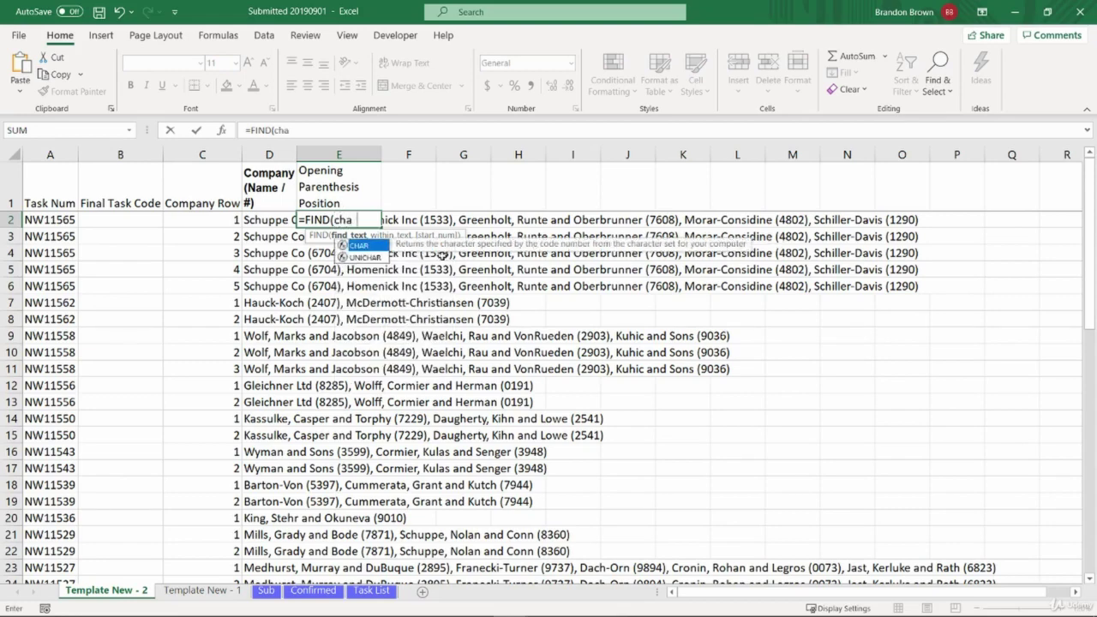
type("160)")
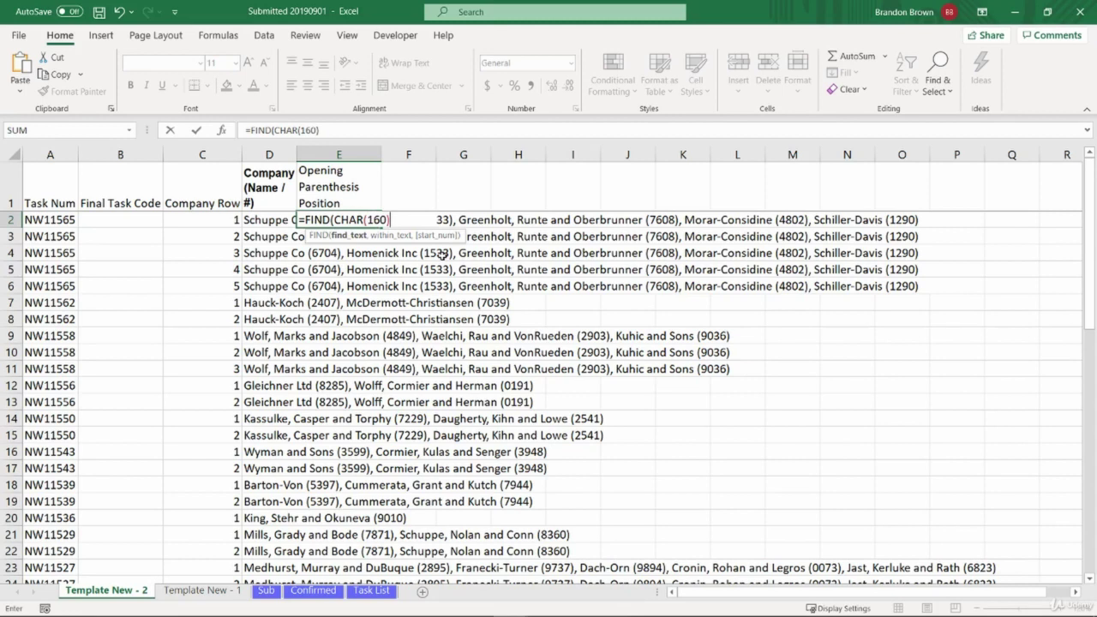
type(",")
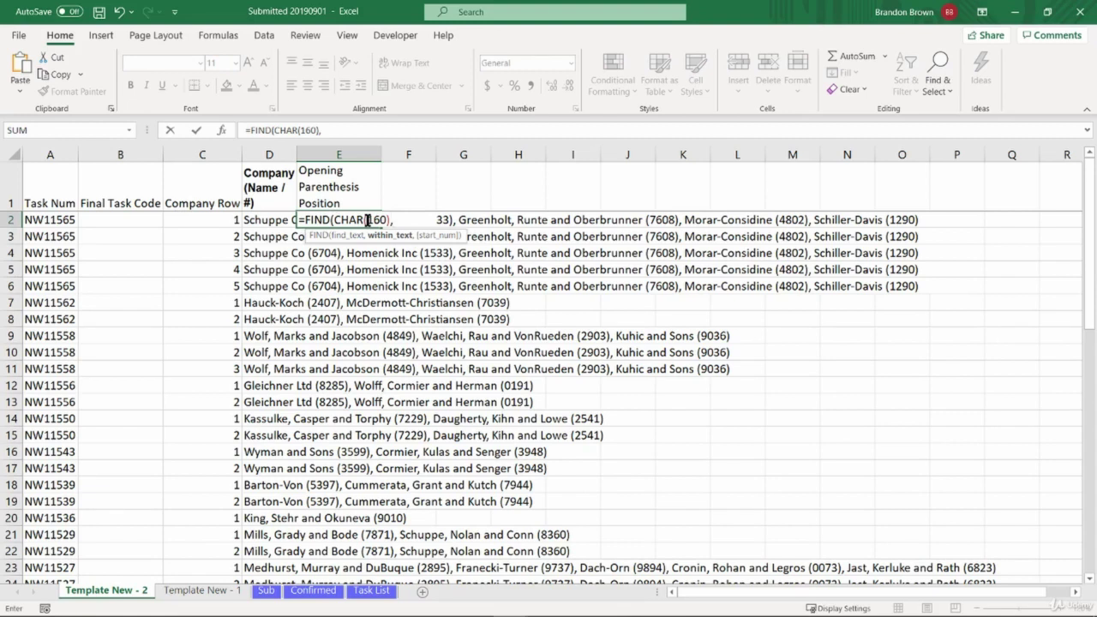
left_click_drag(334, 220, 390, 220)
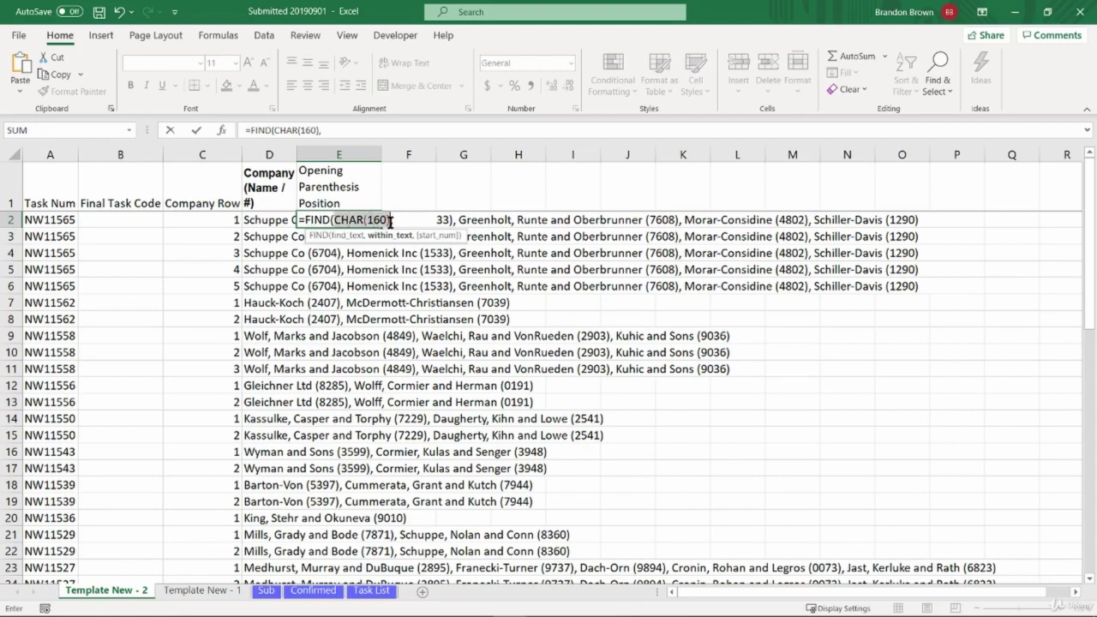
left_click(430, 222)
type("subs")
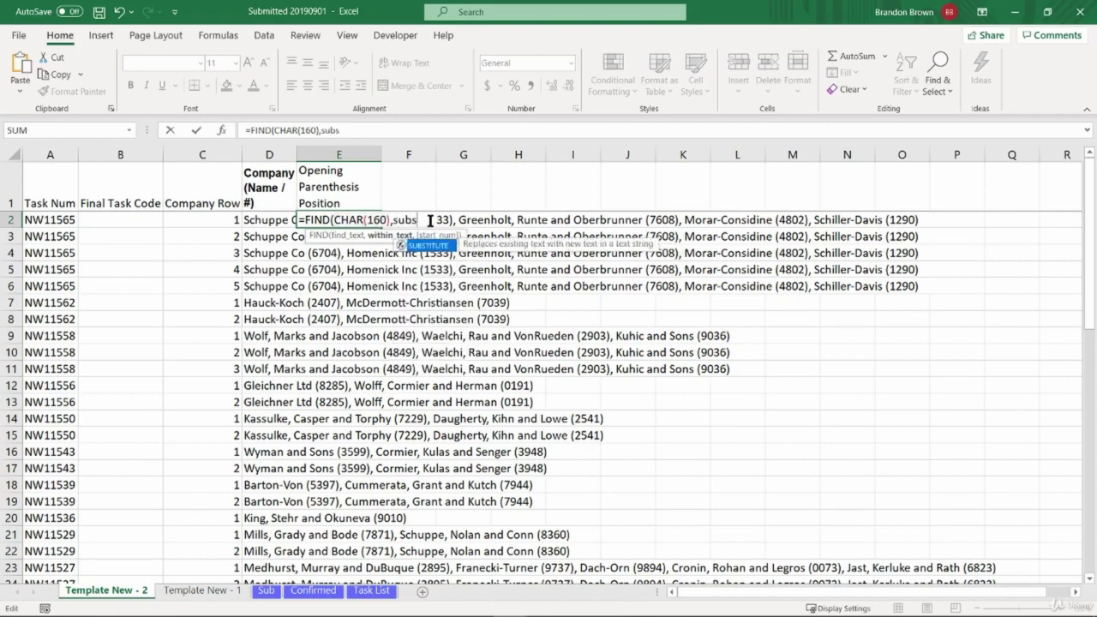
key("Tab")
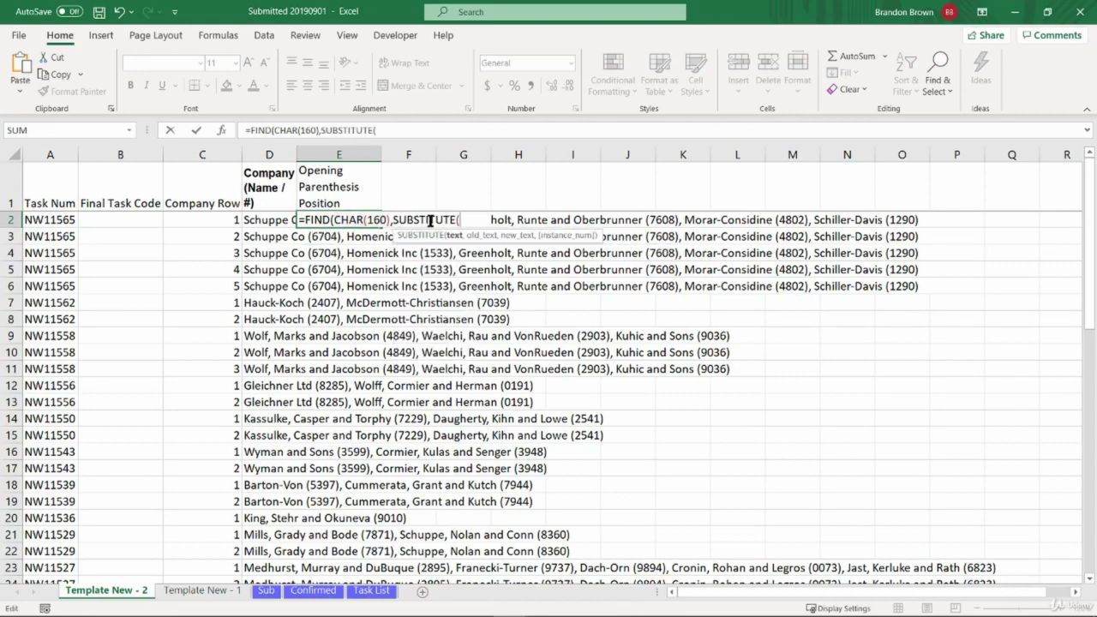
Step: Make SUBSTITUTE replace "(" in $D2 with CHAR(160), keeping the column reference absolute
left_click(272, 221)
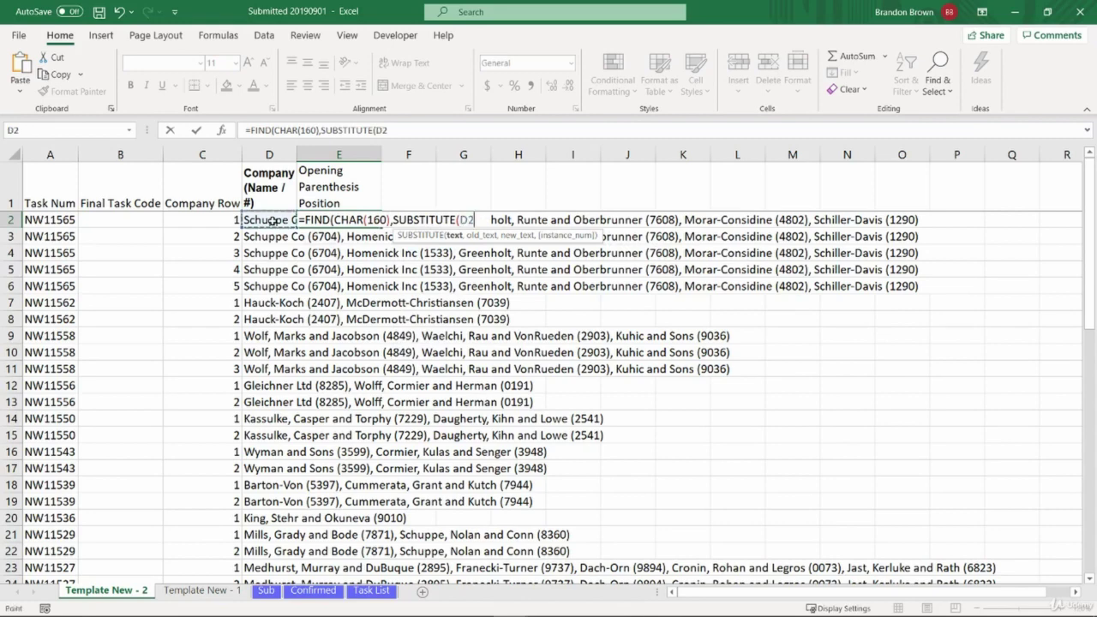
key("F4")
key("F4")
key("F4")
type(",")
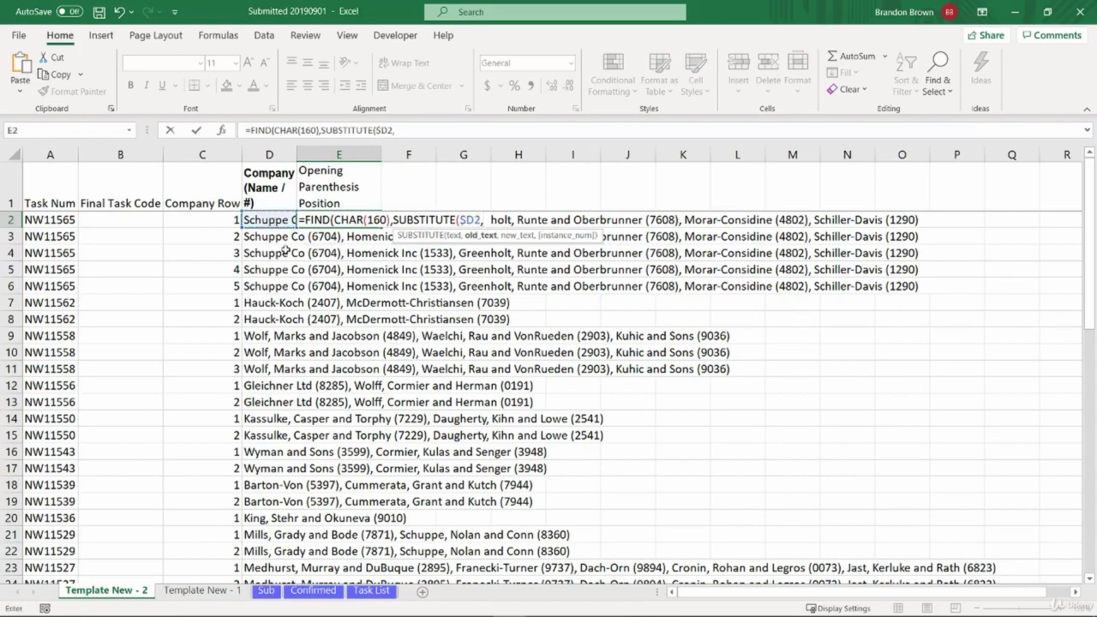
type("\"(\",")
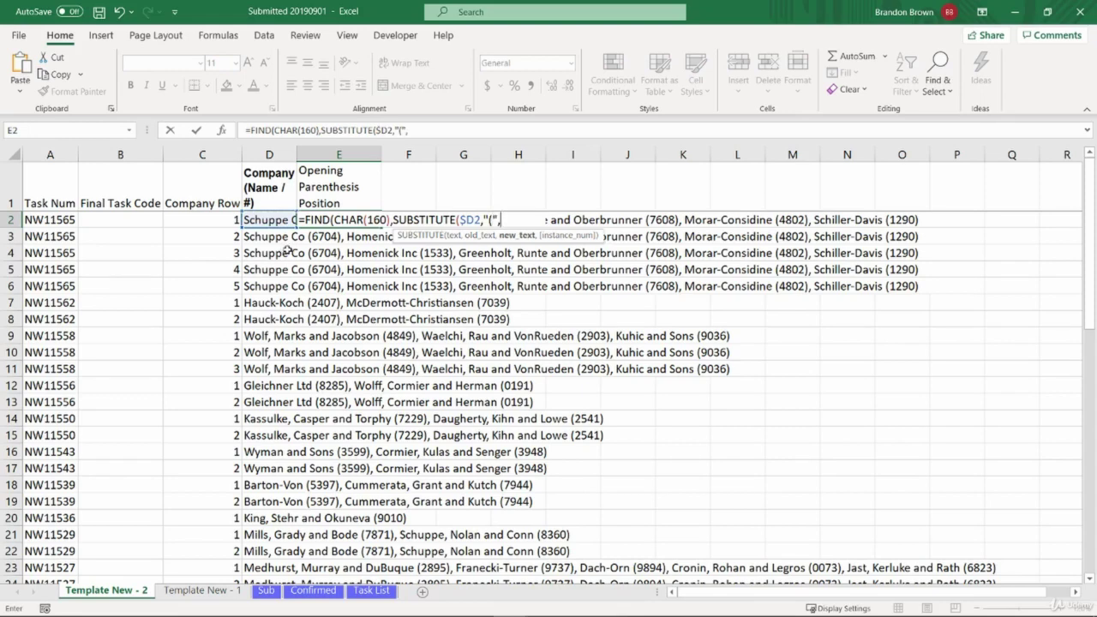
type("CHAR(160),")
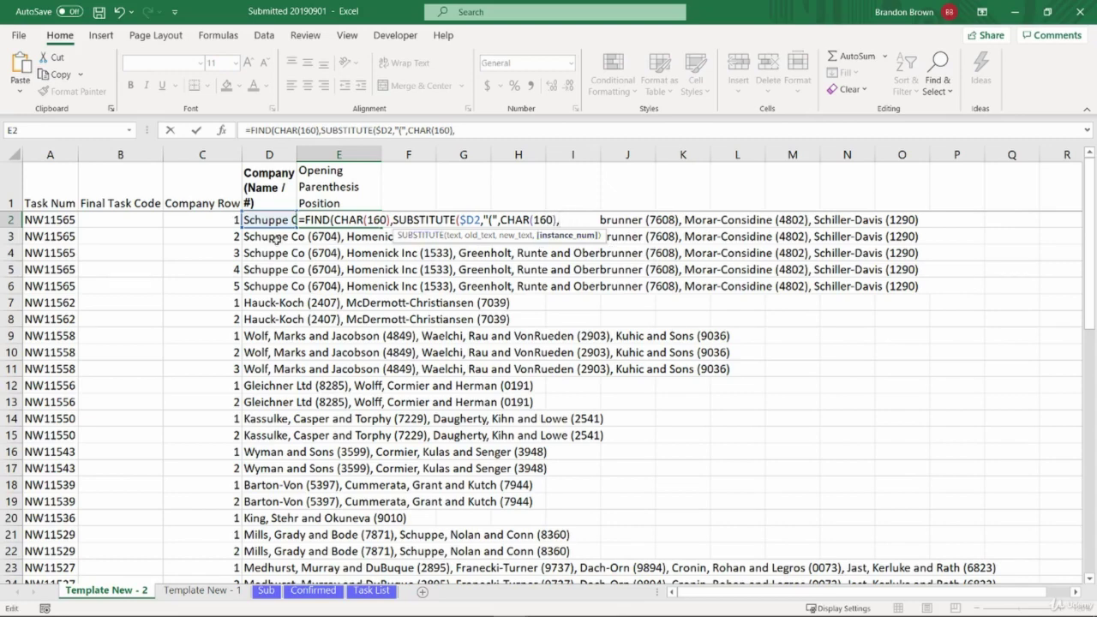
Step: Use the company row in $C2 as the SUBSTITUTE instance number and complete the E2 formula
left_click(219, 216)
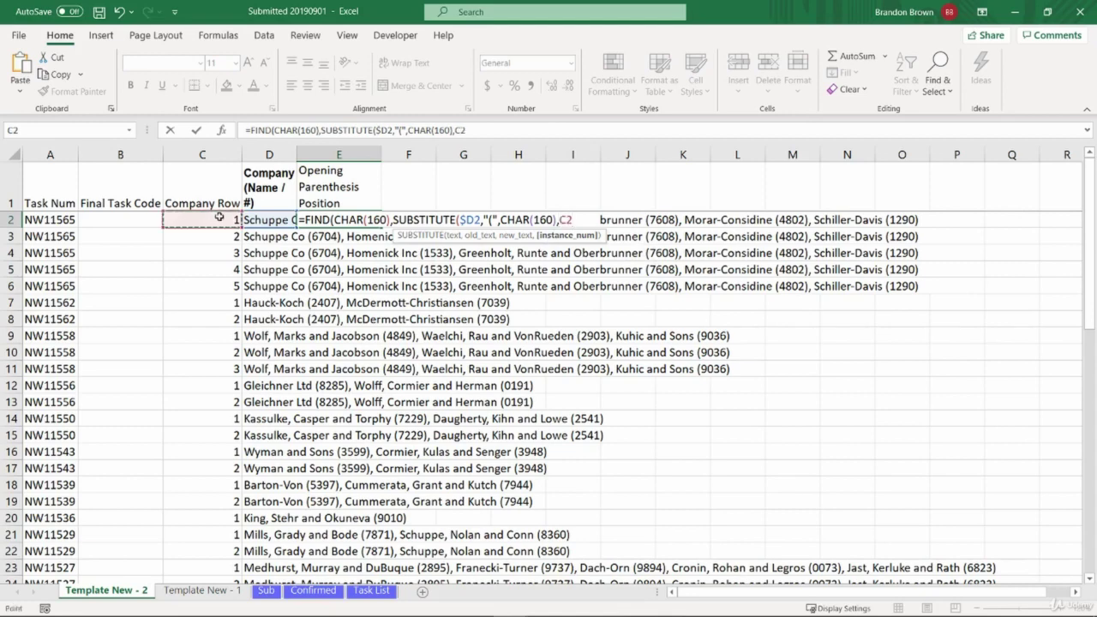
key("F4")
key("F4")
key("F4")
type("))")
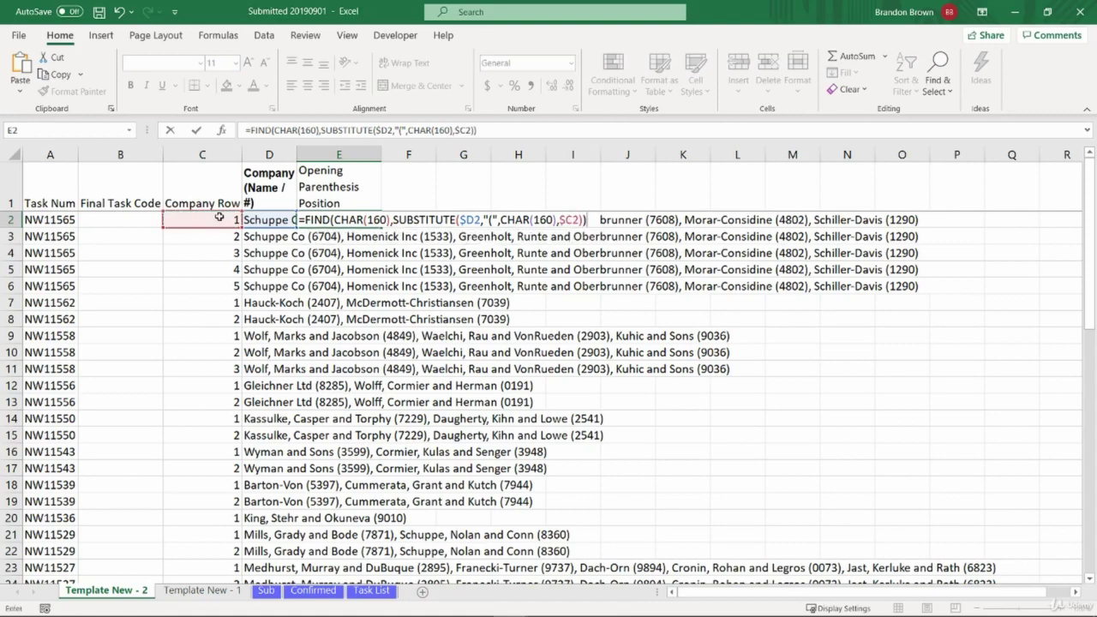
key("Return")
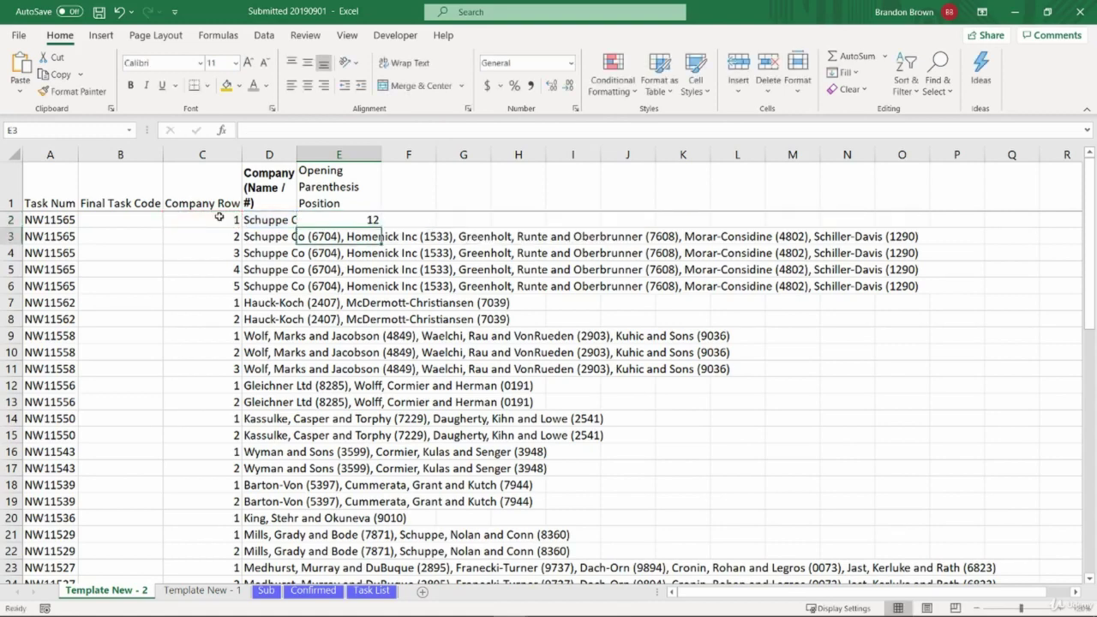
key("Up")
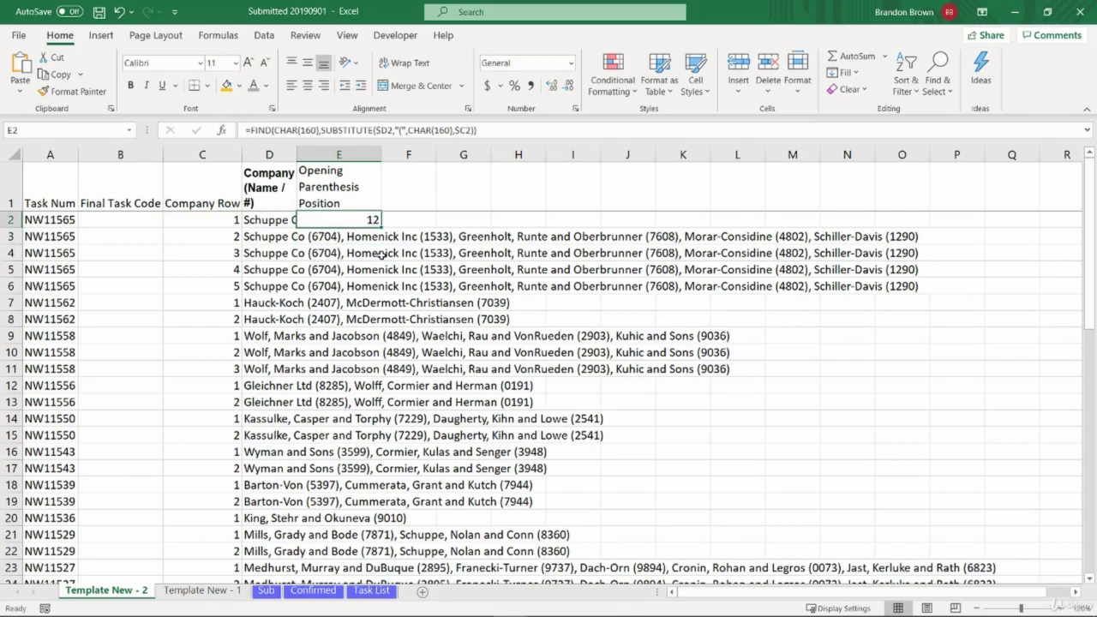
Step: Fill the opening parenthesis formula from E2 down through E54
key("Down")
key("ctrl+d")
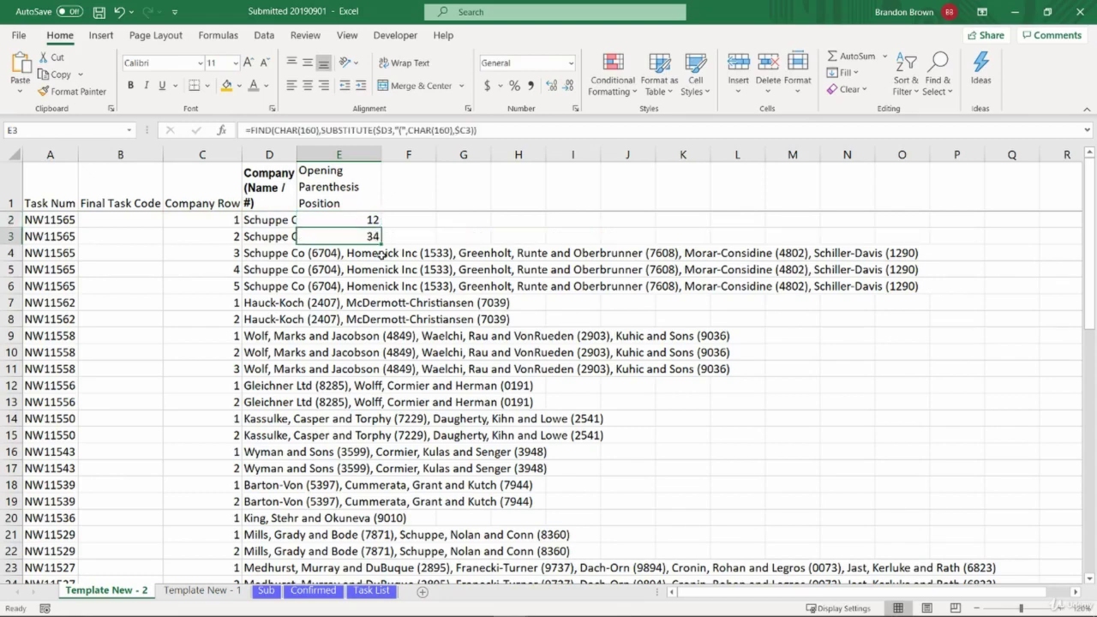
key("Down")
key("ctrl+d")
key("Down")
key("Left")
key("ctrl+Down")
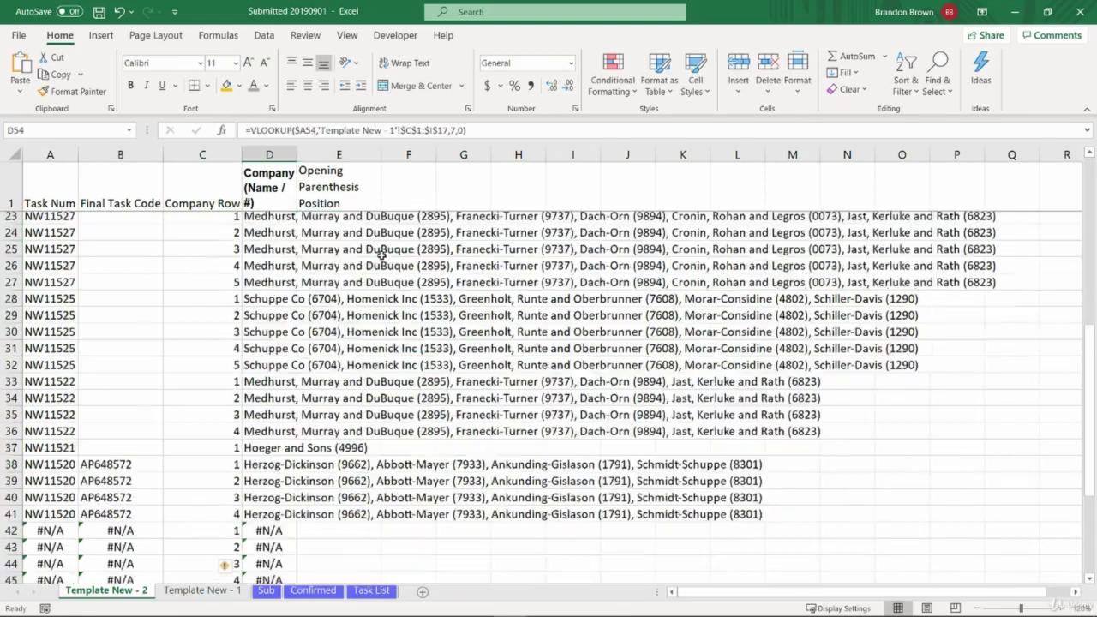
key("Right")
key("ctrl+shift+Up")
key("ctrl+d")
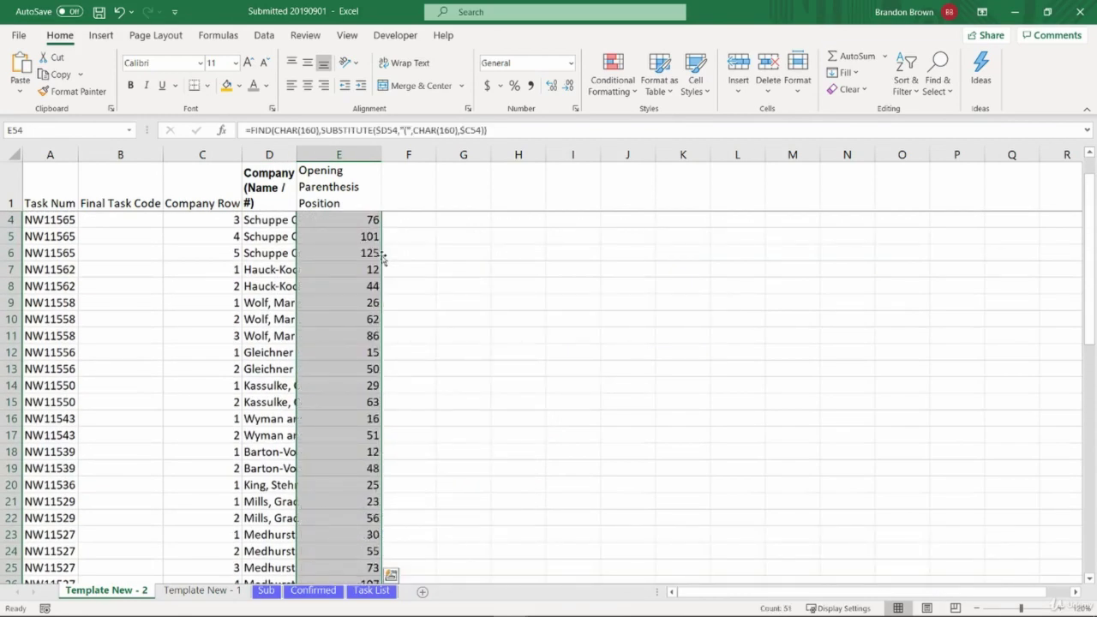
Step: Return to the start of column E and review the opening parenthesis positions for the different tasks and company rows
key("Down")
key("ctrl+Up")
key("ctrl+Up")
key("Down")
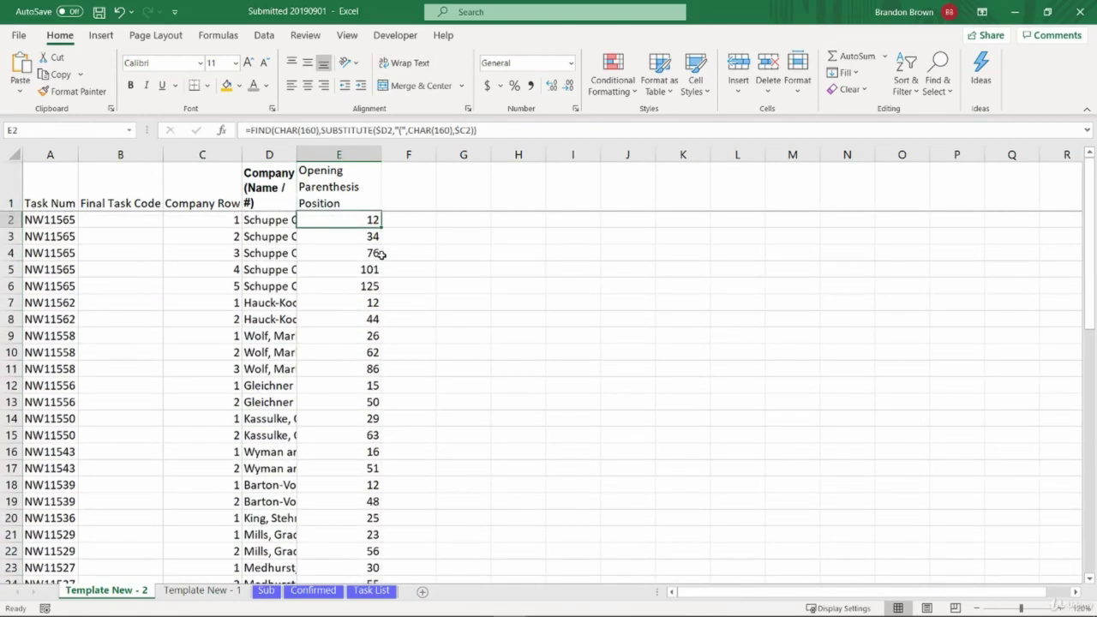
left_click_drag(355, 271, 355, 490)
left_click(357, 484)
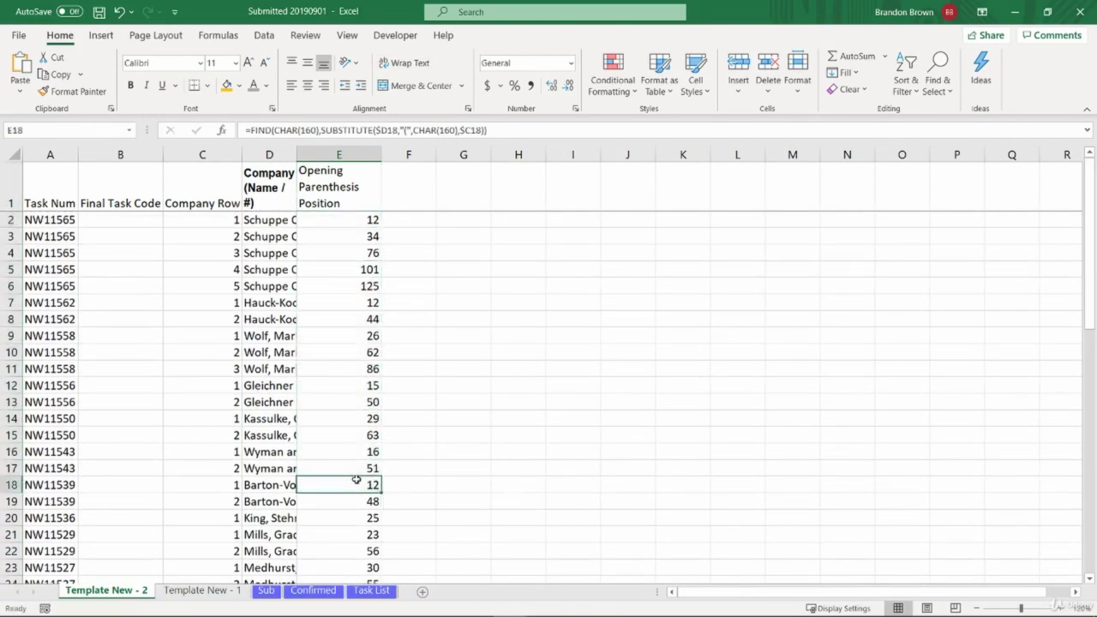
left_click(357, 302)
left_click(354, 335)
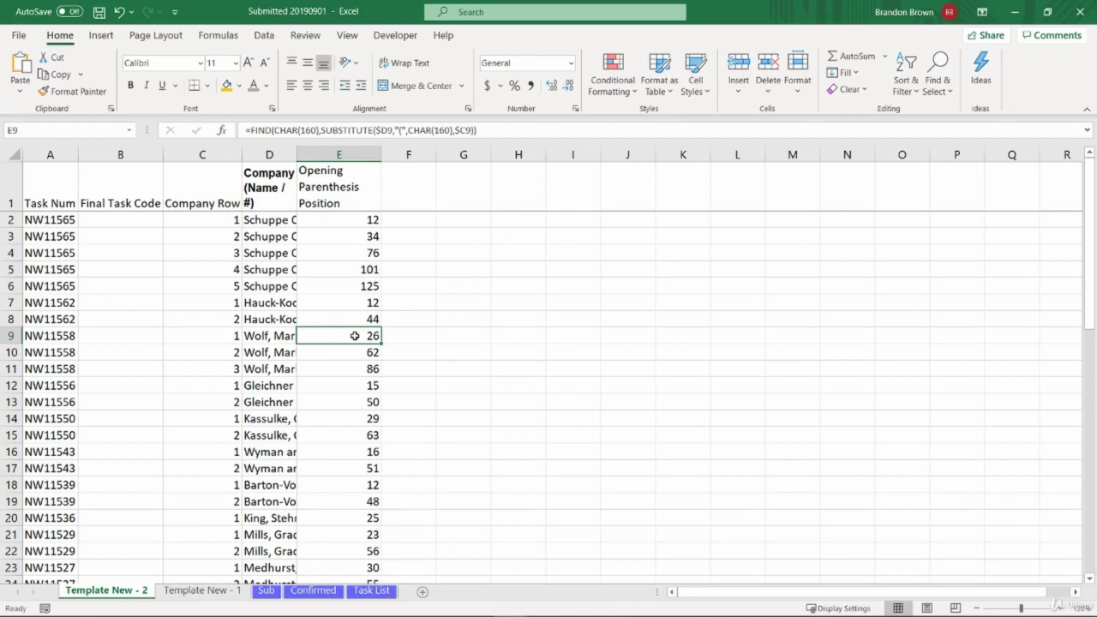
Step: Enter the headers "Company Name" in F1 and "Company" in G1
left_click(421, 172)
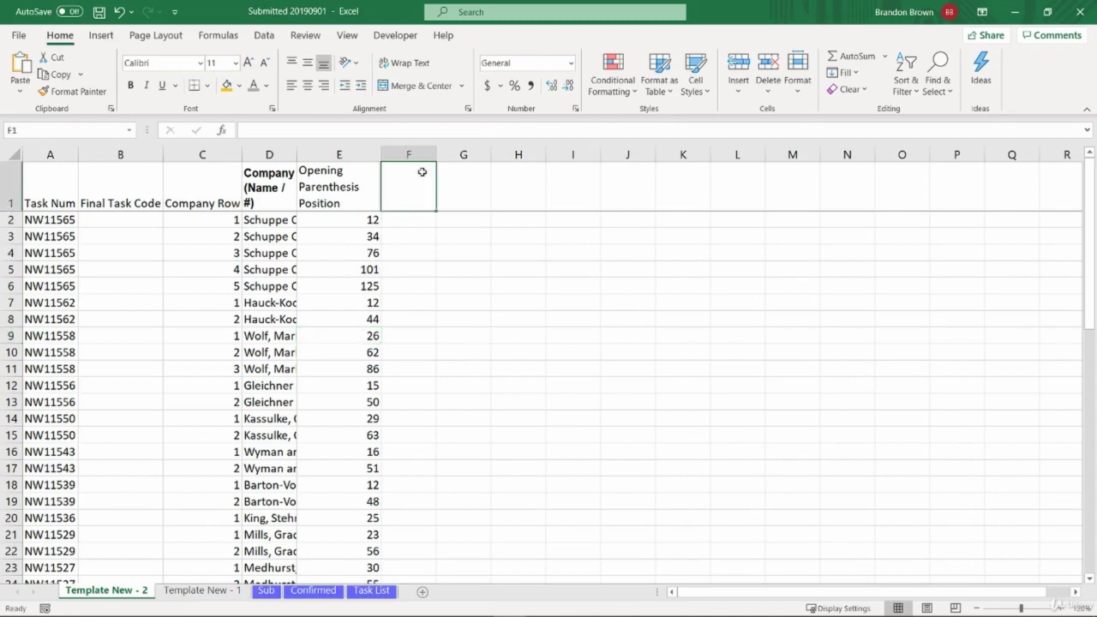
type("Company Name")
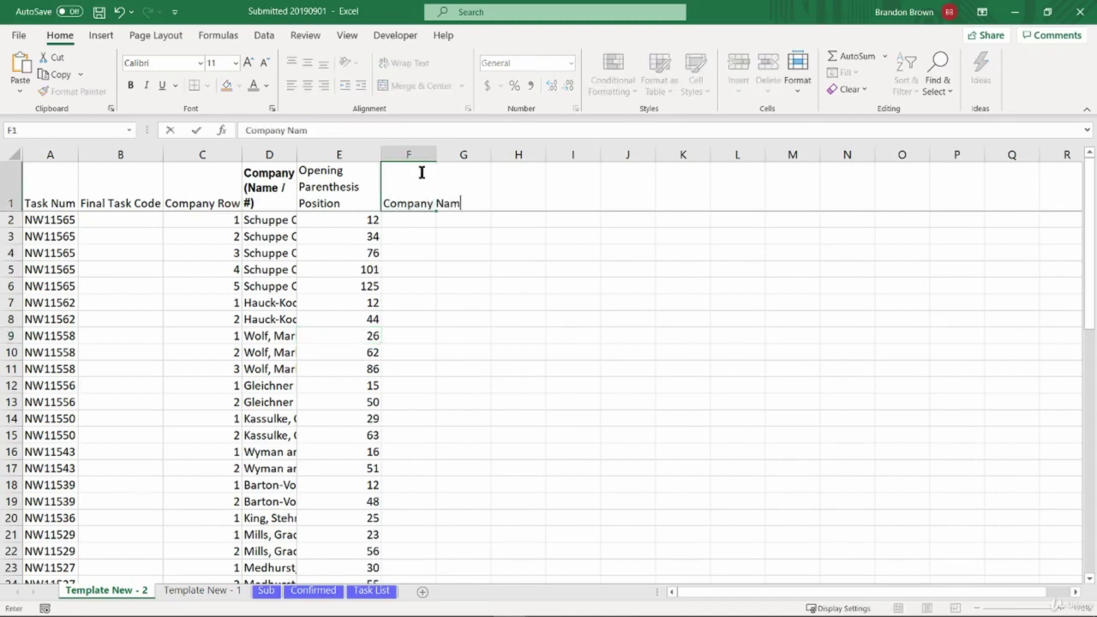
key("Tab")
type("Company")
key("Return")
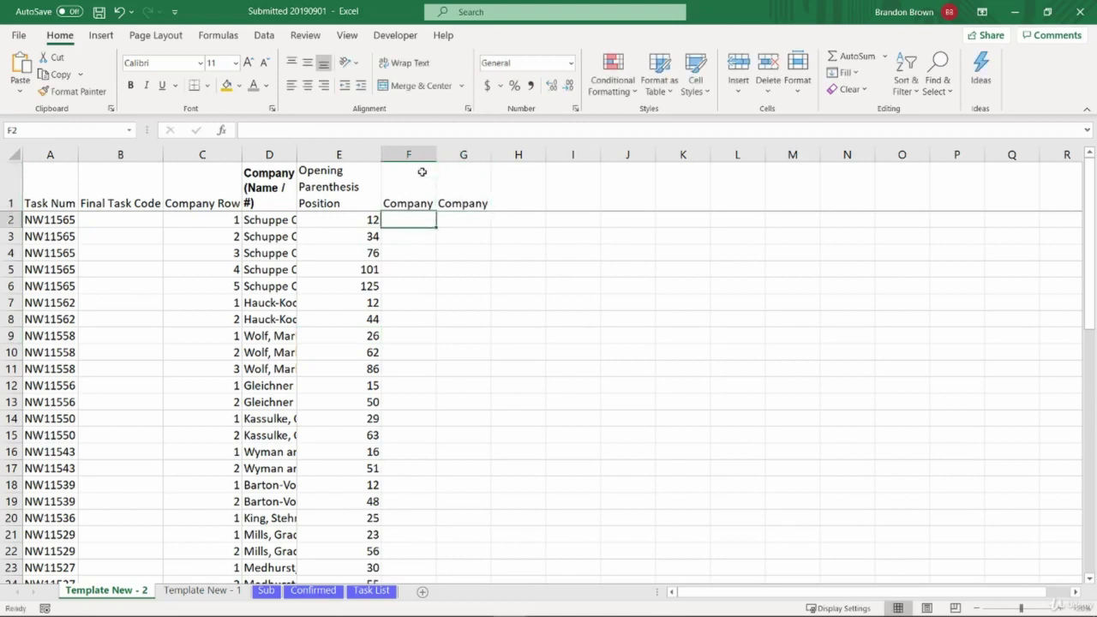
Step: Autofit columns F and G to their headers and widen column D slightly
key("Up")
key("shift+Right")
key("alt+h")
key("o")
key("i")
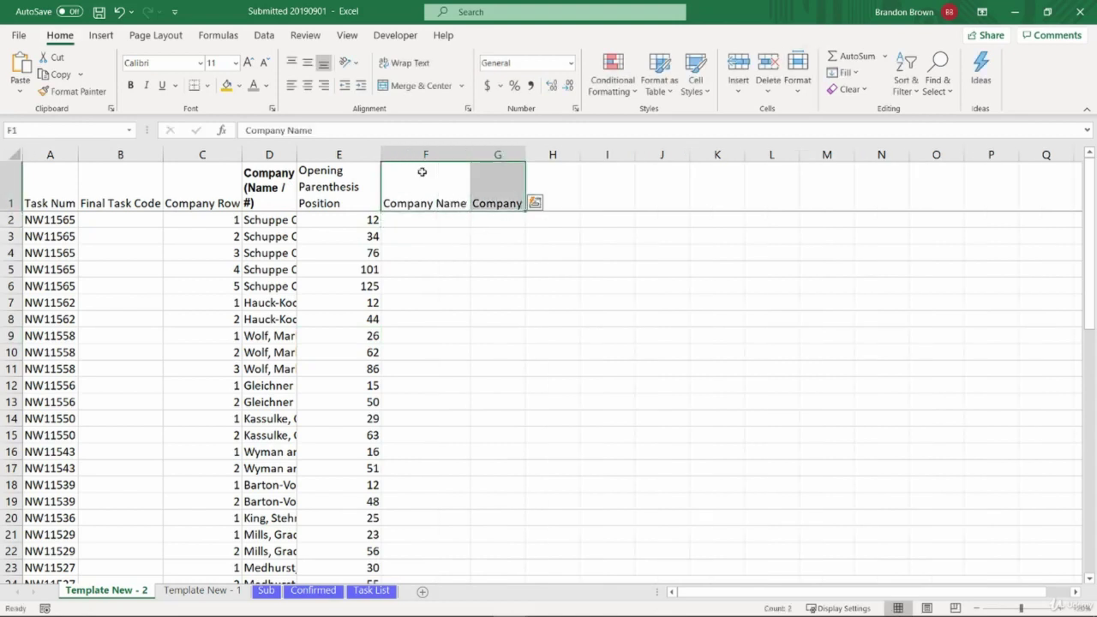
key("Down")
left_click(421, 172)
left_click_drag(297, 154, 324, 154)
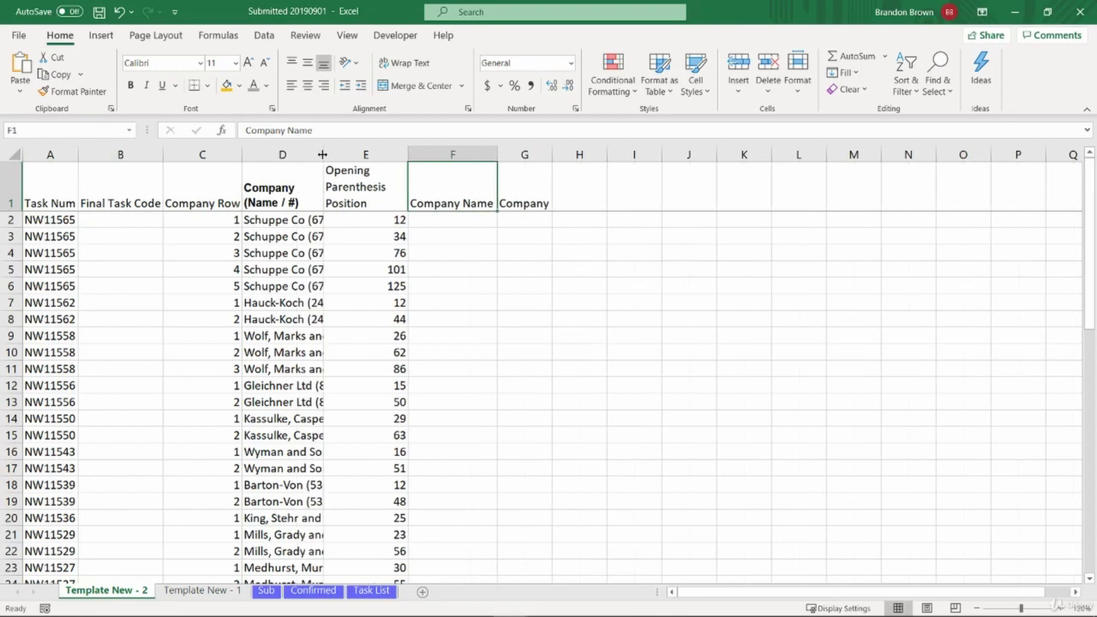
Step: Start a LEFT formula in F2 that takes its text from $D2 with an absolute column reference
key("Down")
type("=le")
key("Tab")
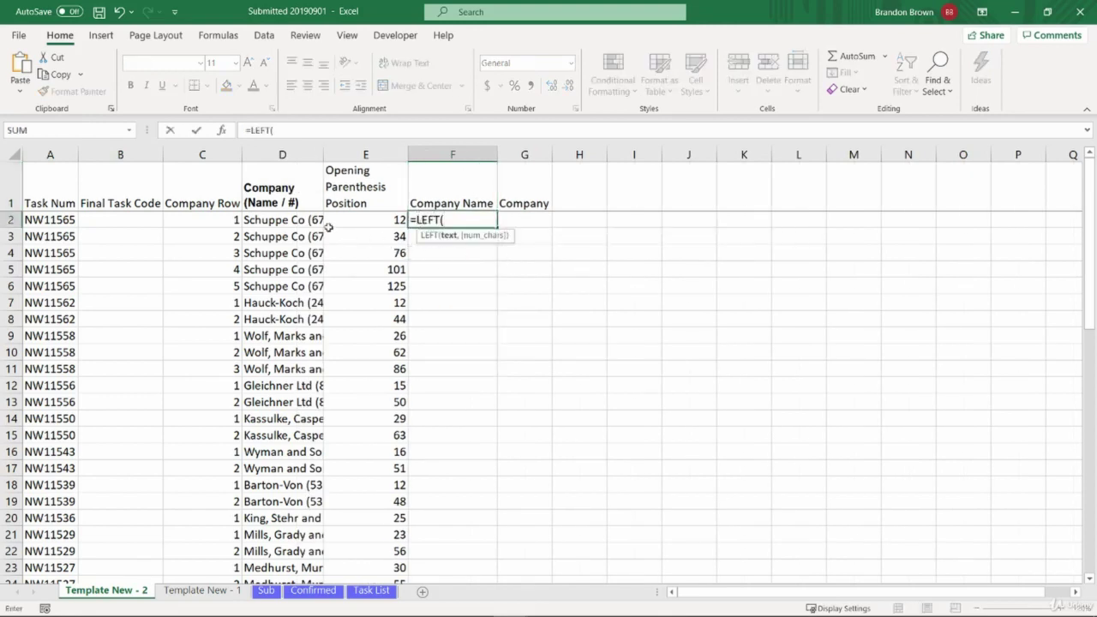
left_click(289, 220)
key("F4")
key("F4")
key("F4")
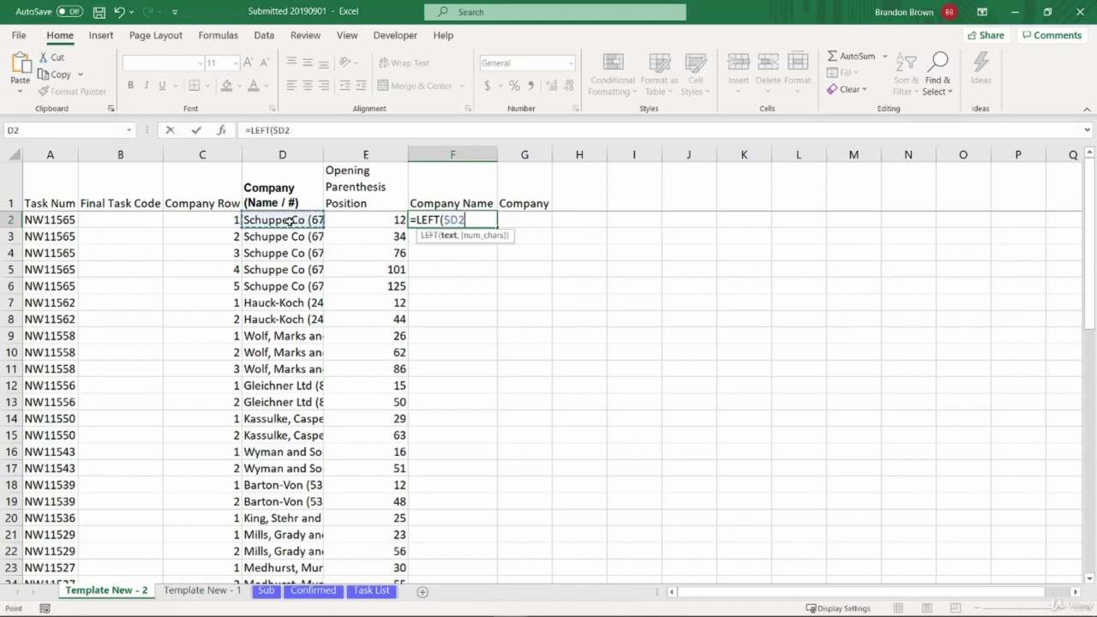
Step: Set the LEFT function's number of characters to $E2+4 and complete the F2 formula
type(",")
left_click(376, 220)
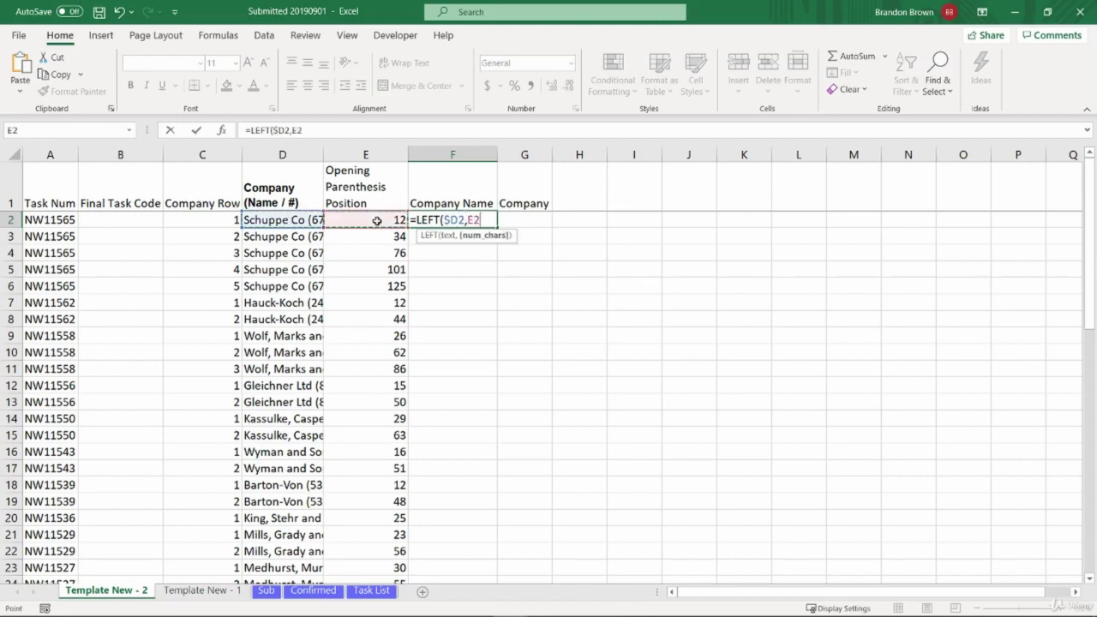
key("F4")
key("F4")
key("F4")
type("+4")
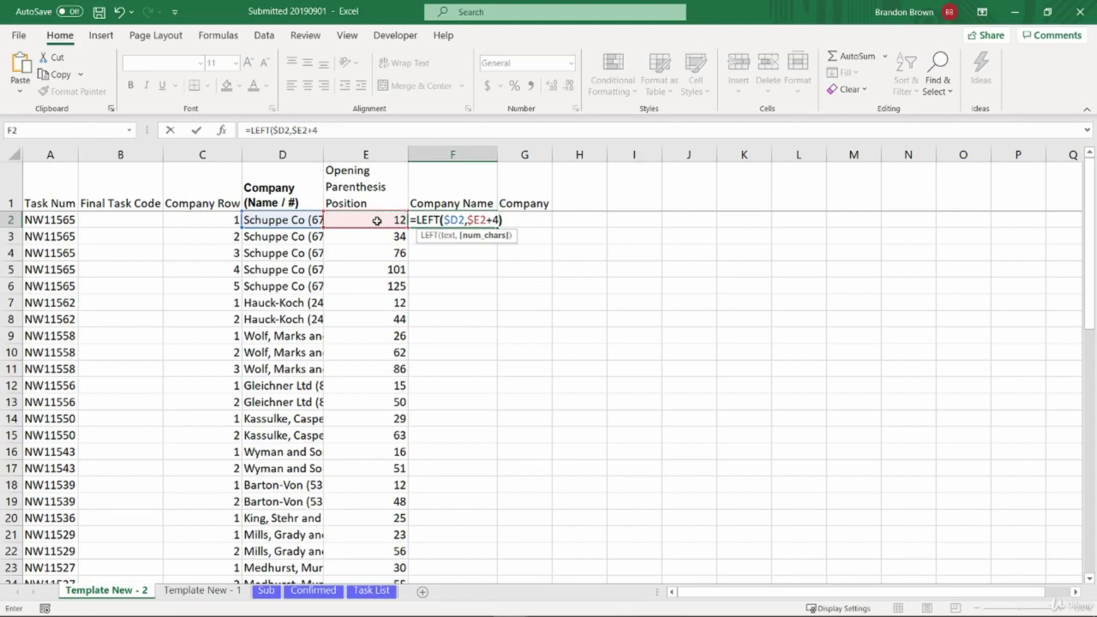
type(")")
key("Return")
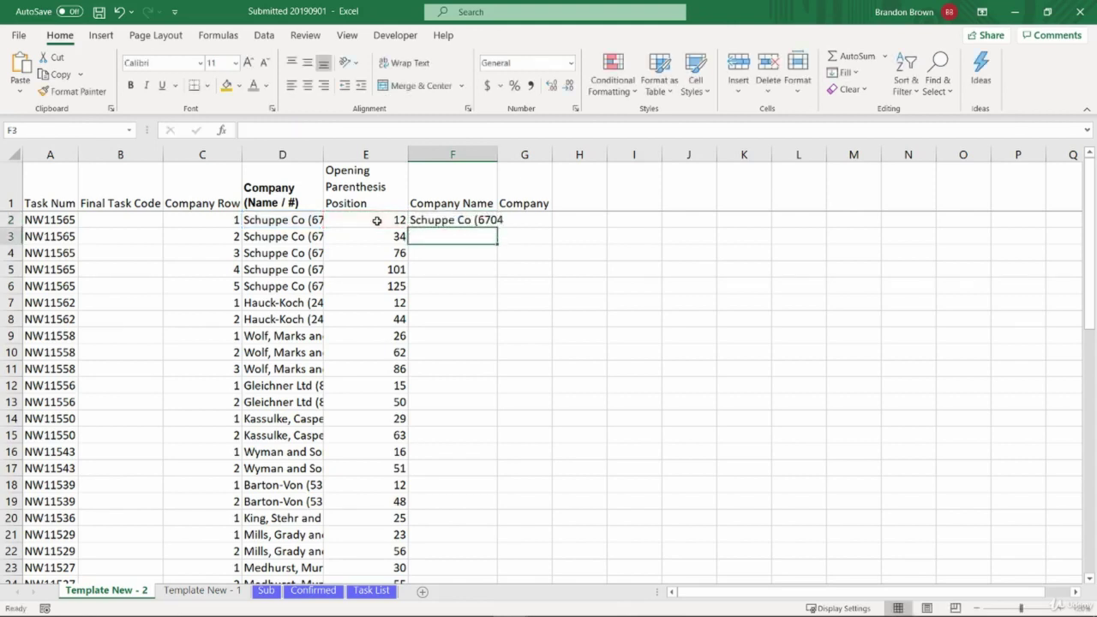
Step: Wrap the LEFT formula in F2 in a RIGHT function that returns the last 4 characters
key("Up")
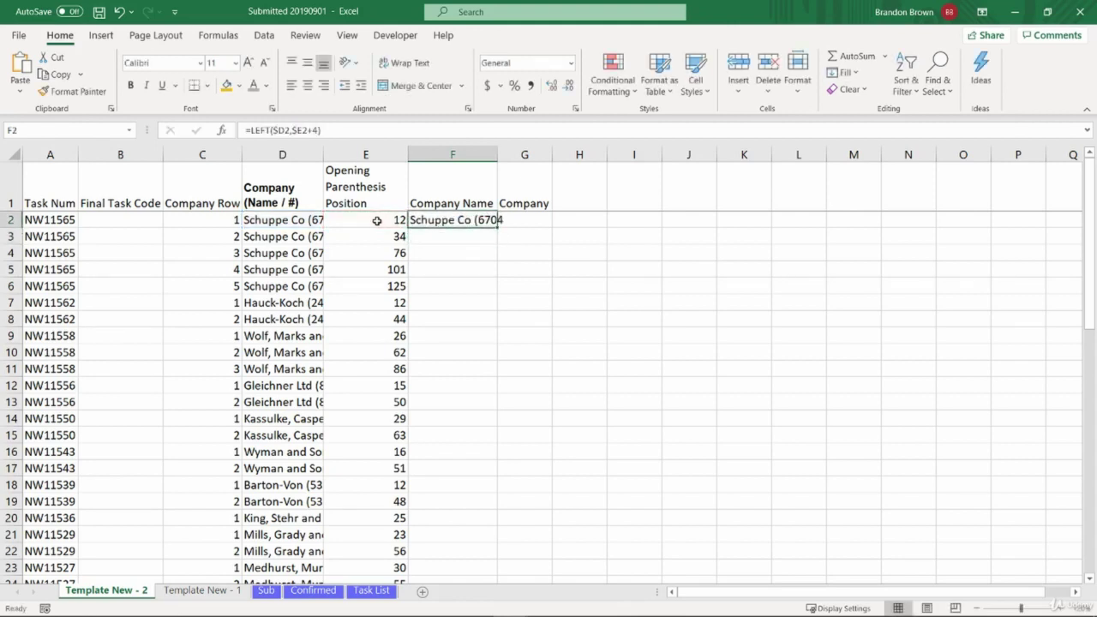
key("F2")
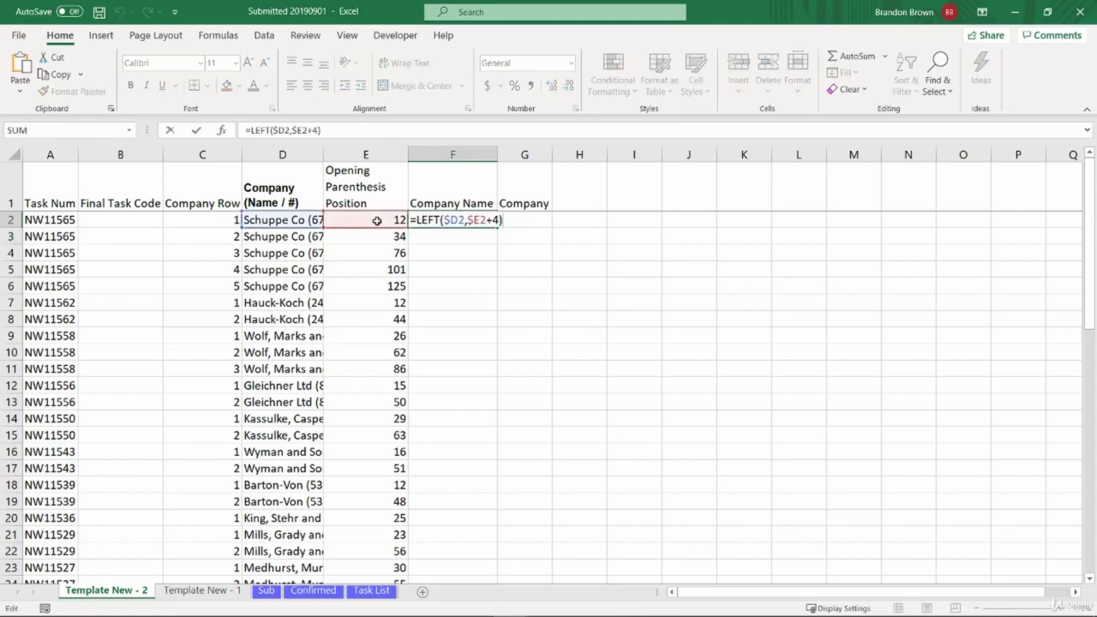
left_click(418, 221)
type("RIGHT(")
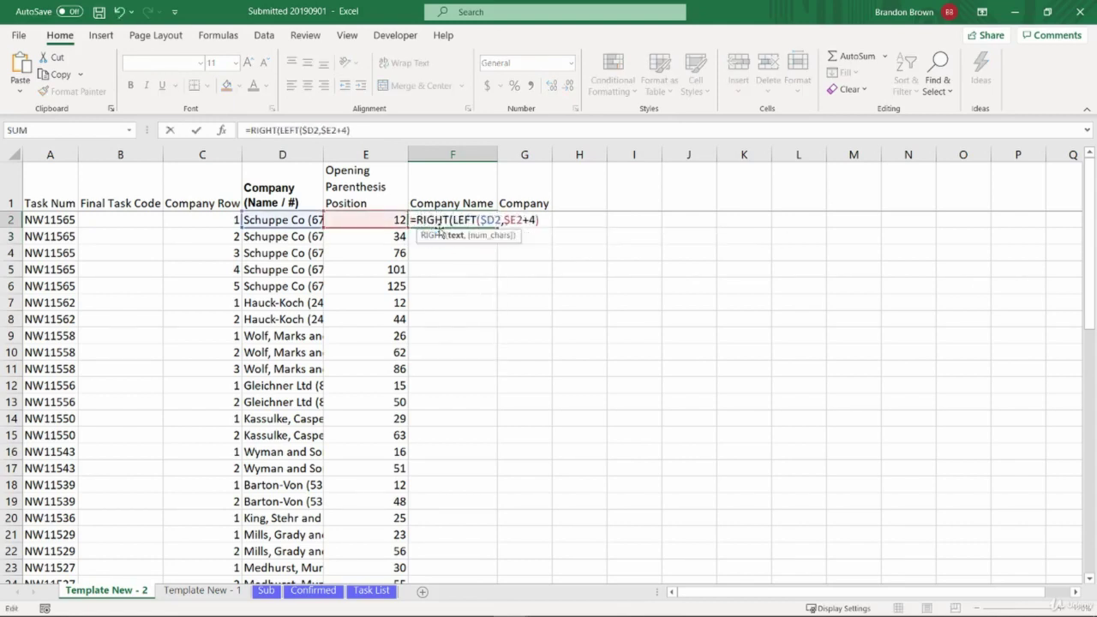
left_click(543, 220)
type(",4)")
key("Return")
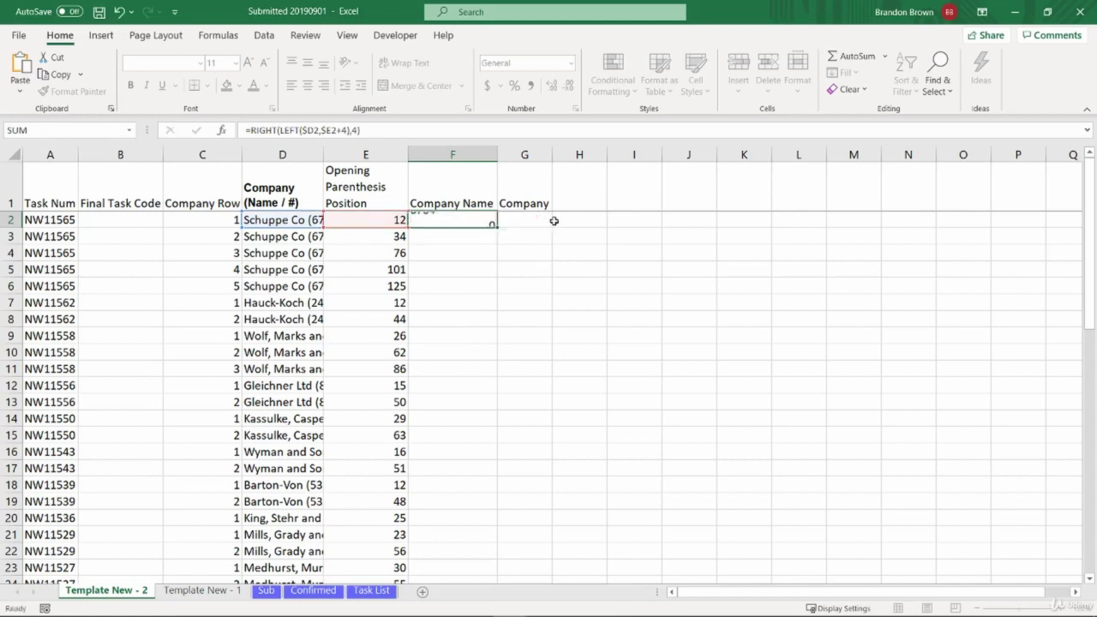
Step: Fill the F2 formula down through F6
key("Up")
key("Left")
key("Right")
key("Up")
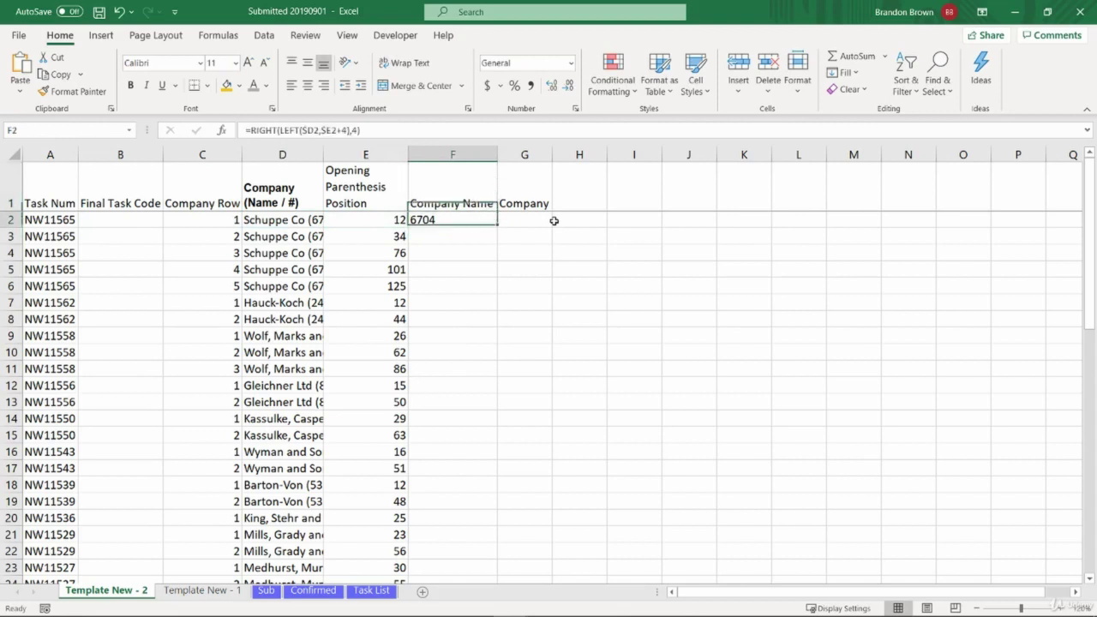
key("shift+Down")
key("shift+Down")
key("shift+Down")
key("shift+Down")
key("ctrl+d")
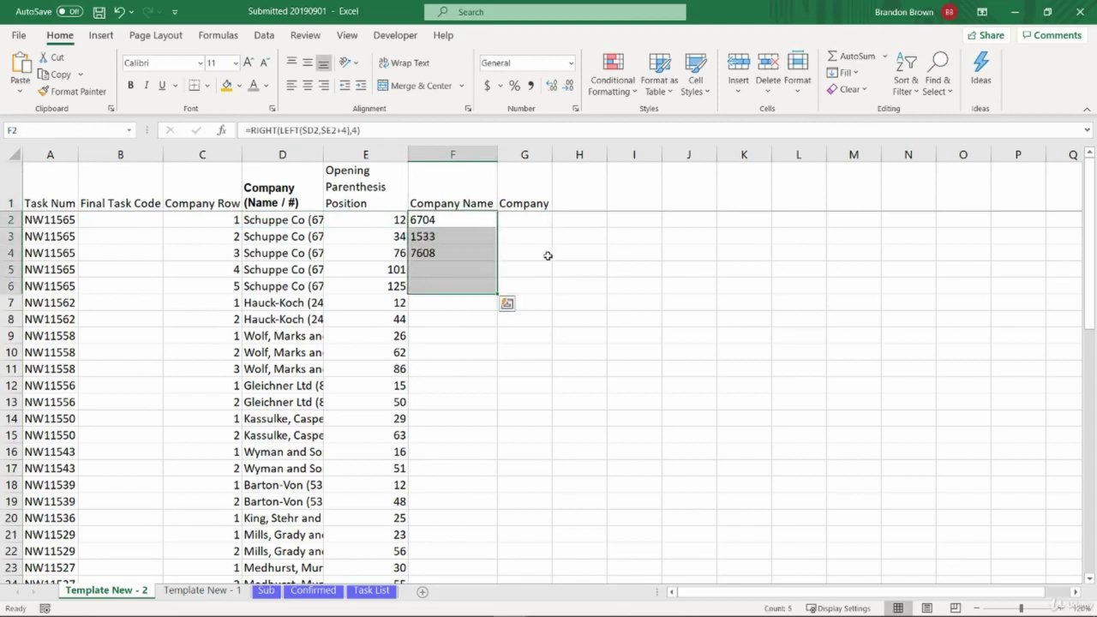
Step: Examine the extracted company numbers in F2:F6 and the position formula in E2
key("Down")
key("Down")
key("Down")
key("Down")
key("Up")
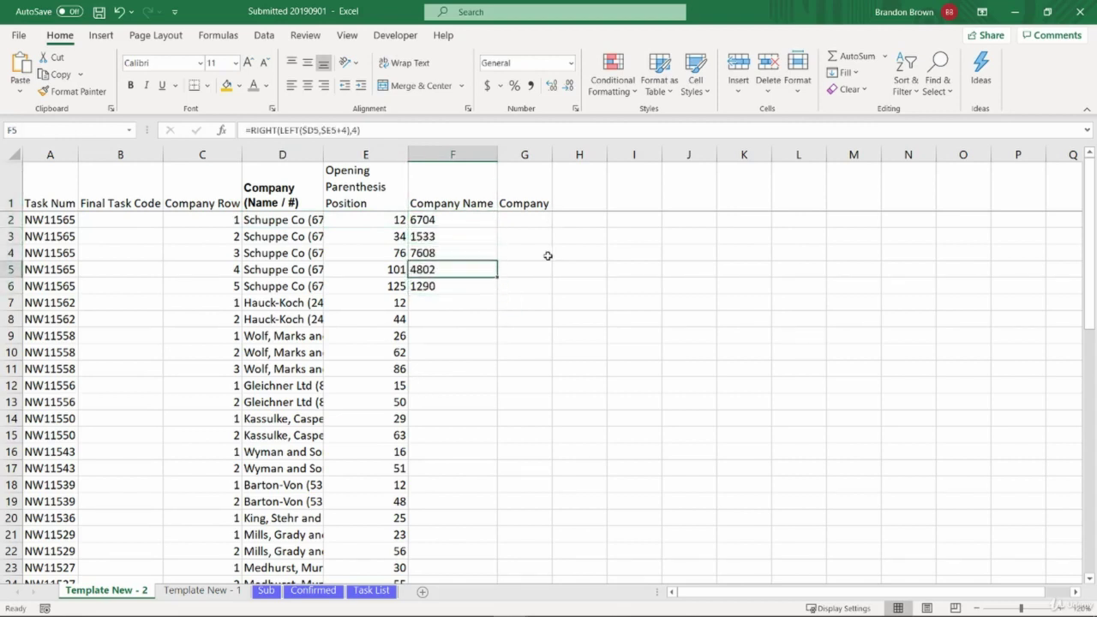
key("Up")
key("Up")
key("Up")
key("Up")
key("Left")
key("Down")
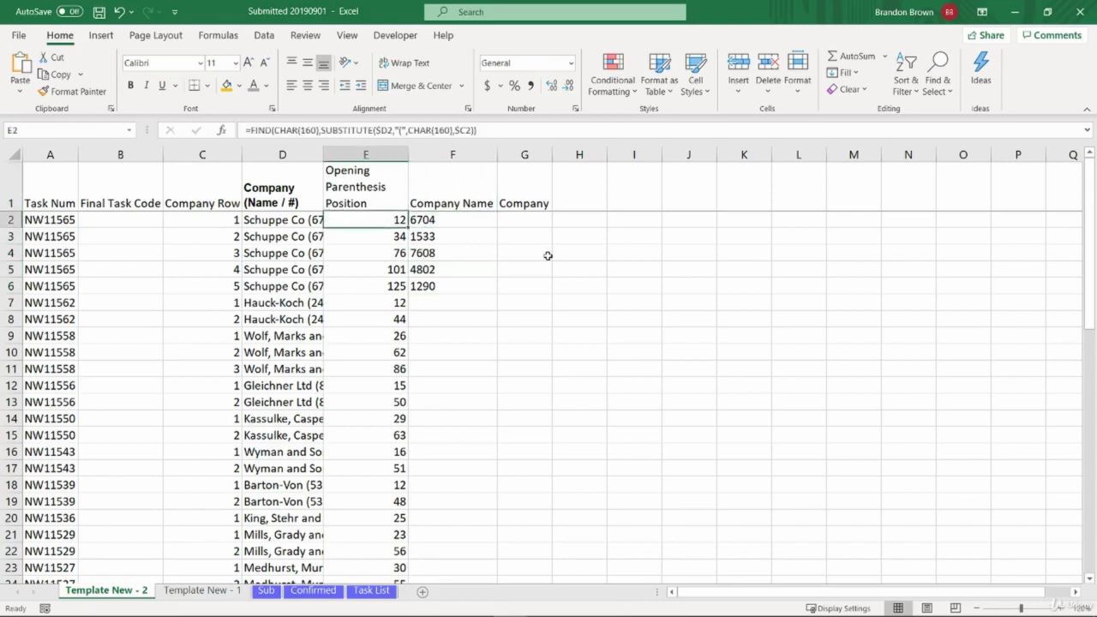
key("Right")
key("Right")
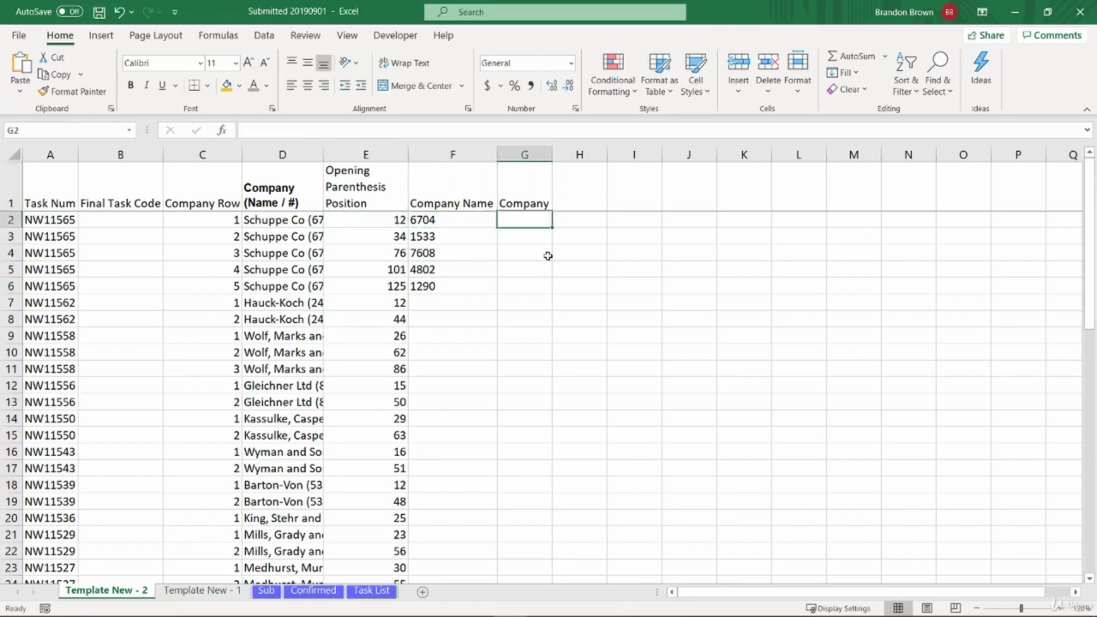
key("Down")
key("Left")
key("Up")
key("Up")
key("Down")
key("Down")
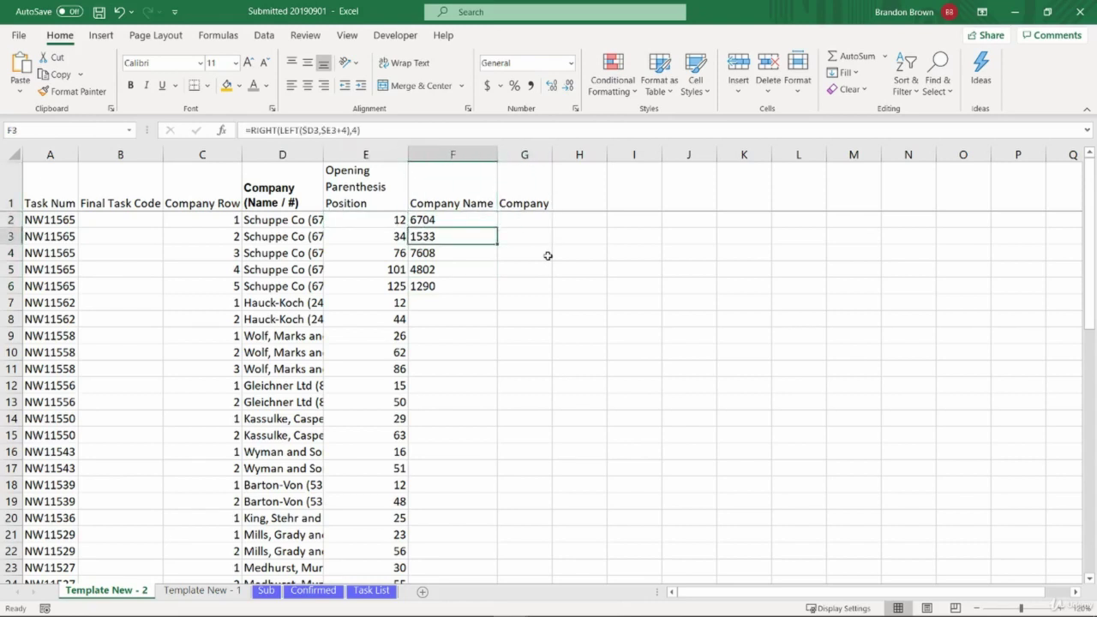
key("Up")
key("Up")
key("Right")
key("Down")
key("Left")
key("Right")
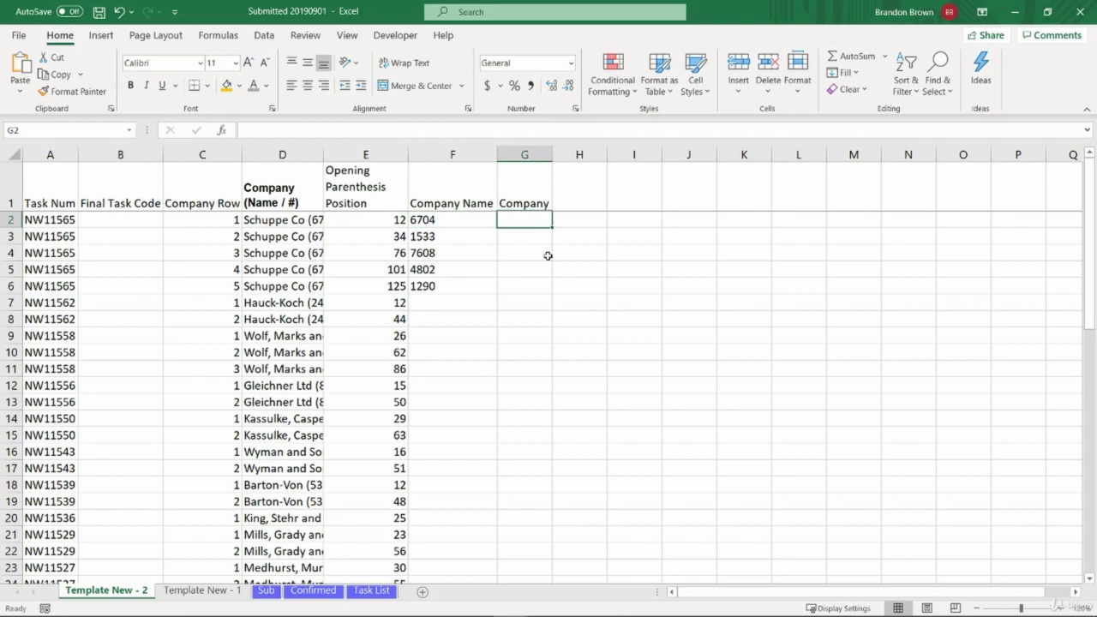
key("Left")
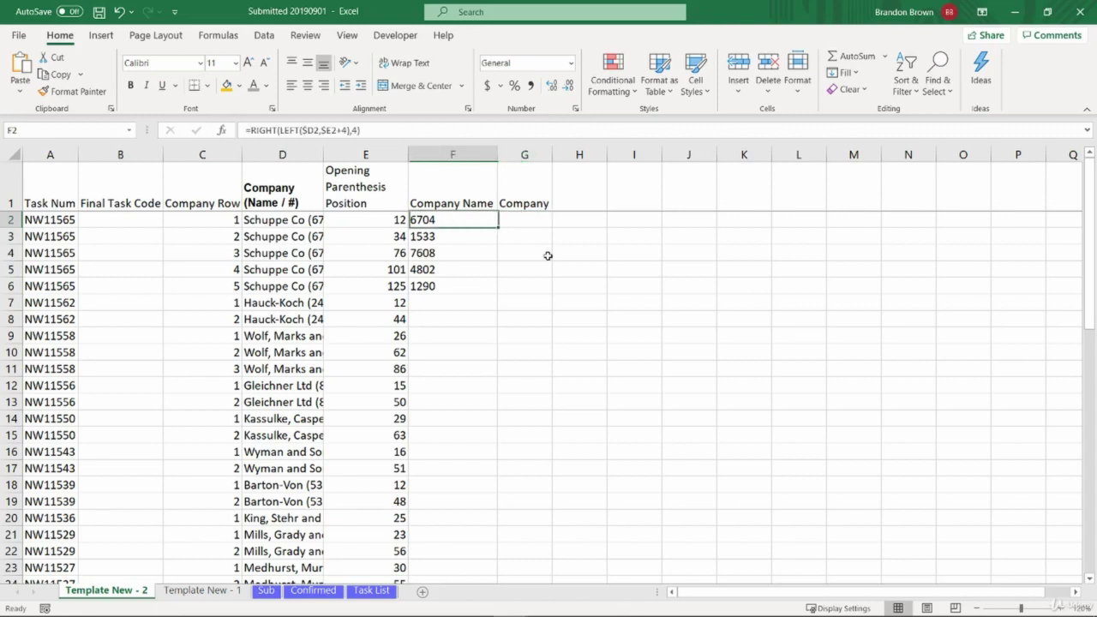
key("F2")
key("Escape")
Step: Start a LEFT formula in G2 that takes its text from $D2 with an absolute column reference
key("Right")
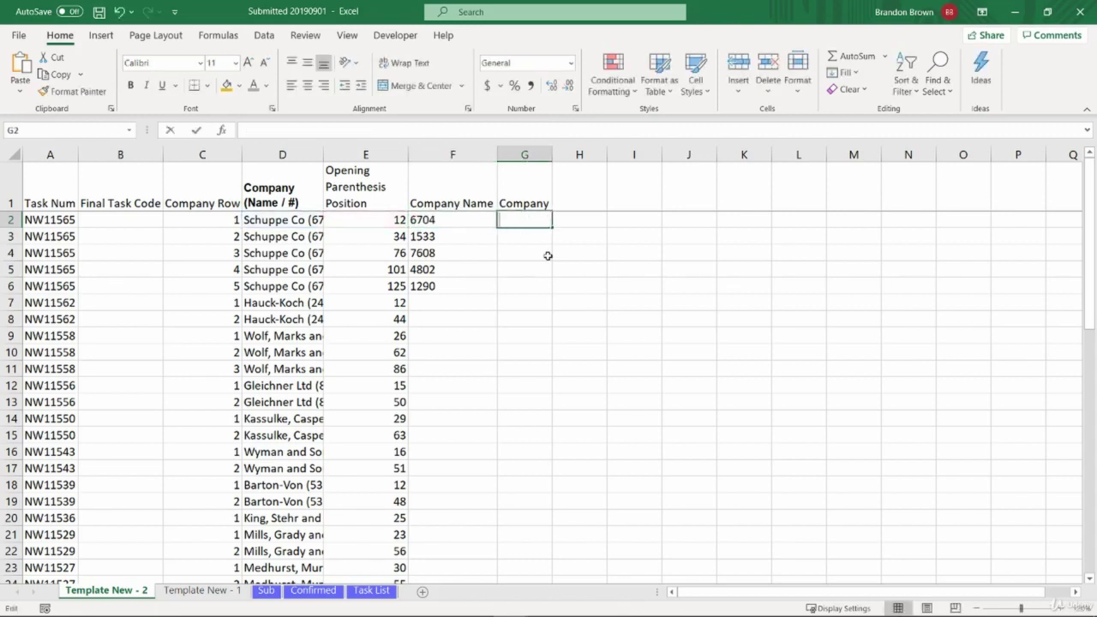
type("=")
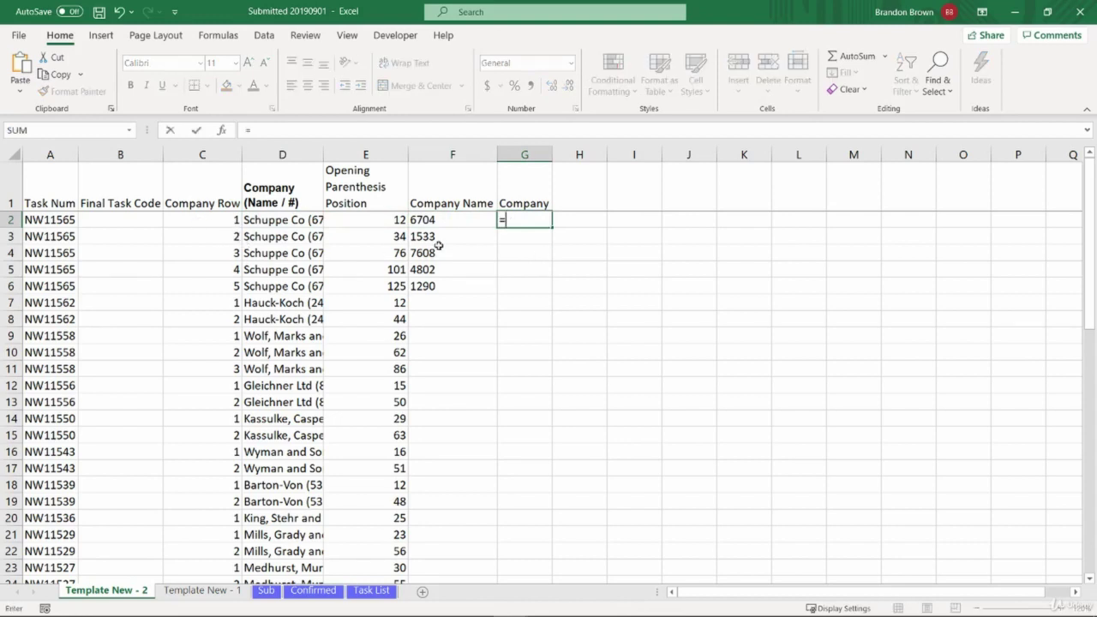
type("le")
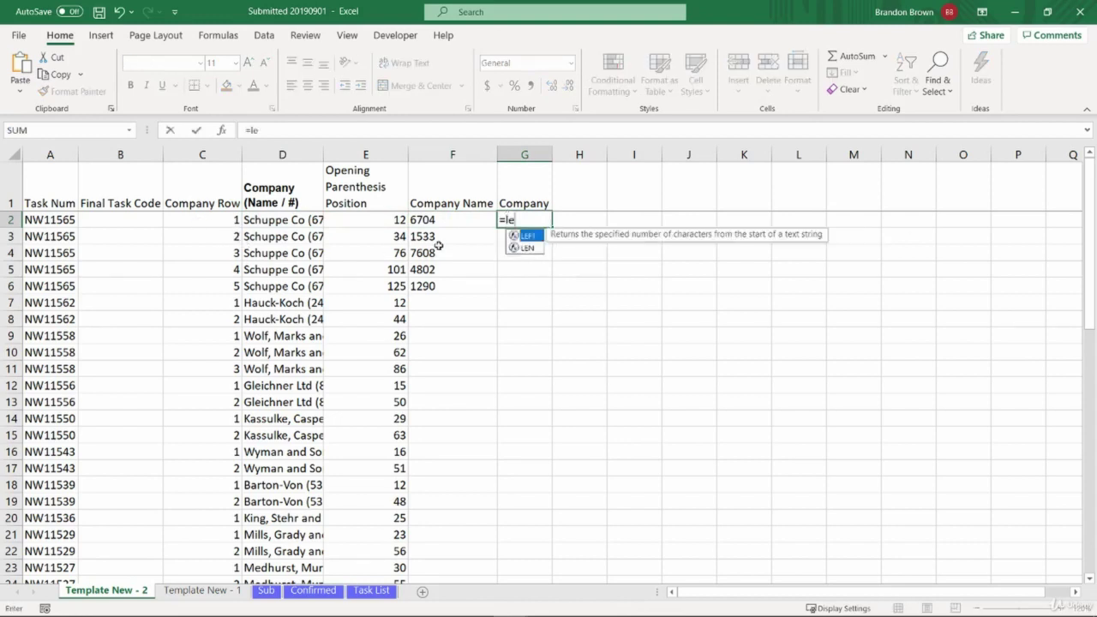
key("Tab")
left_click(314, 218)
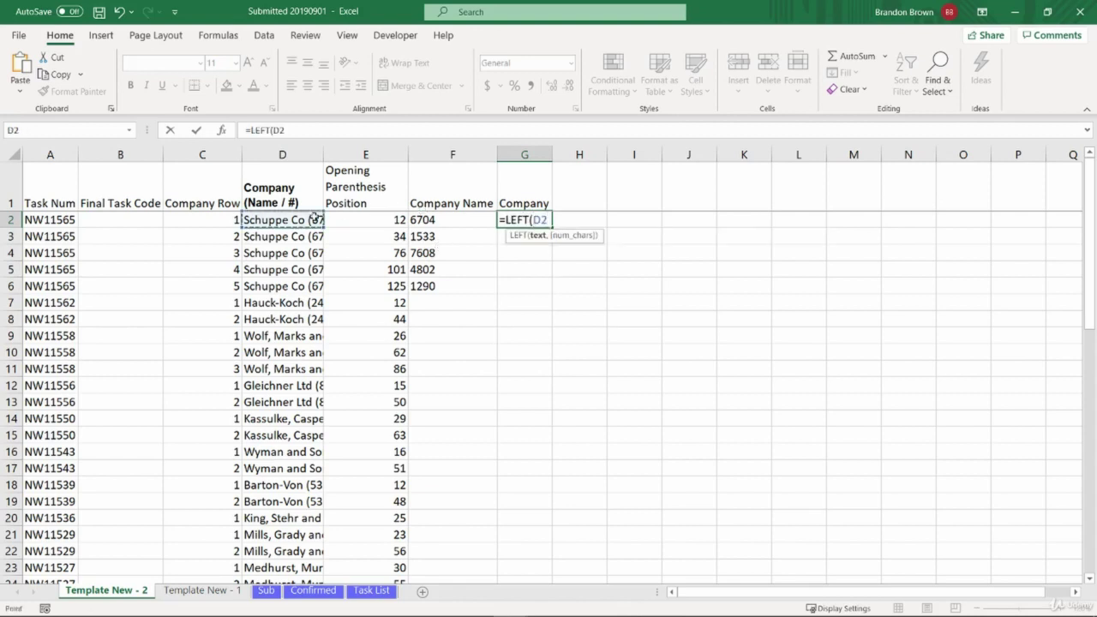
key("F4")
key("F4")
key("F4")
type(",")
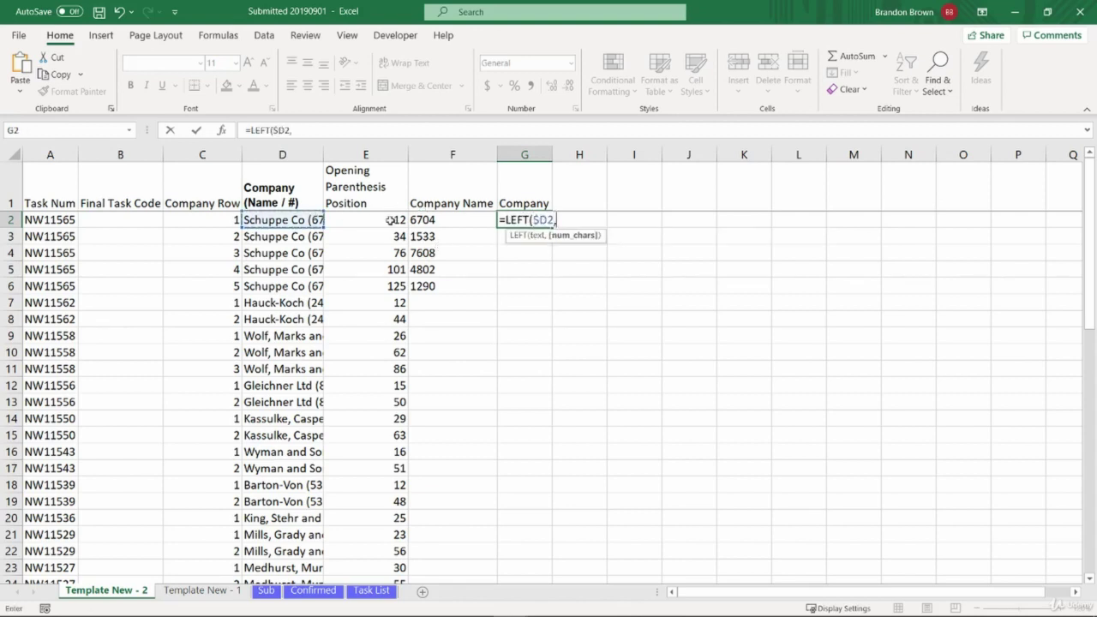
Step: Set the number of characters in the G2 LEFT function to $E2 and complete the formula
left_click(390, 220)
key("F4")
key("F4")
key("F4")
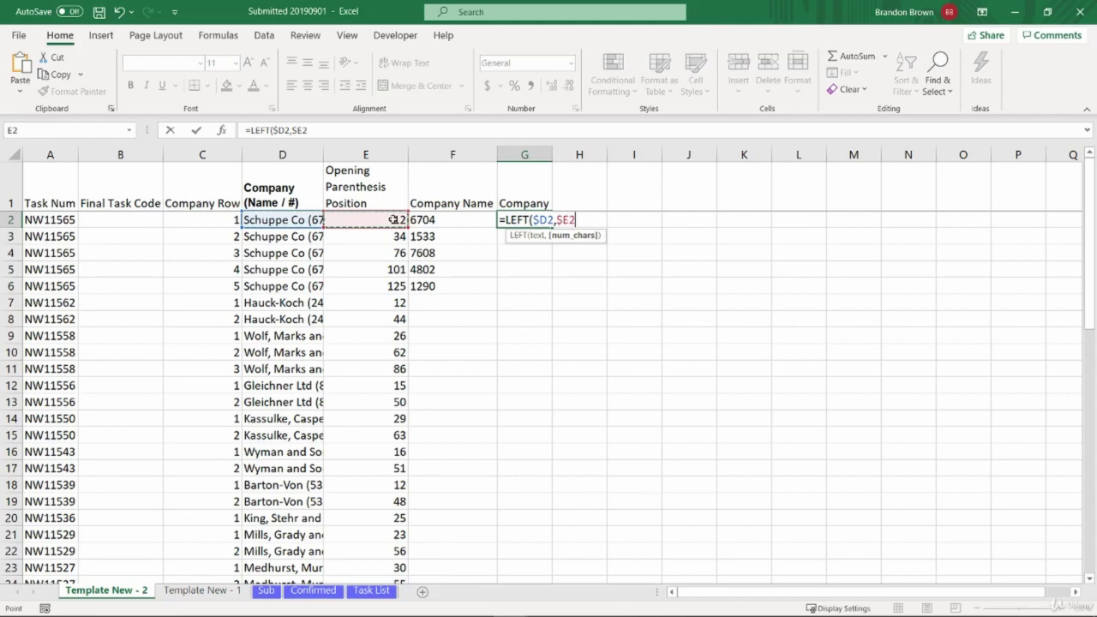
type(")")
key("Return")
key("Up")
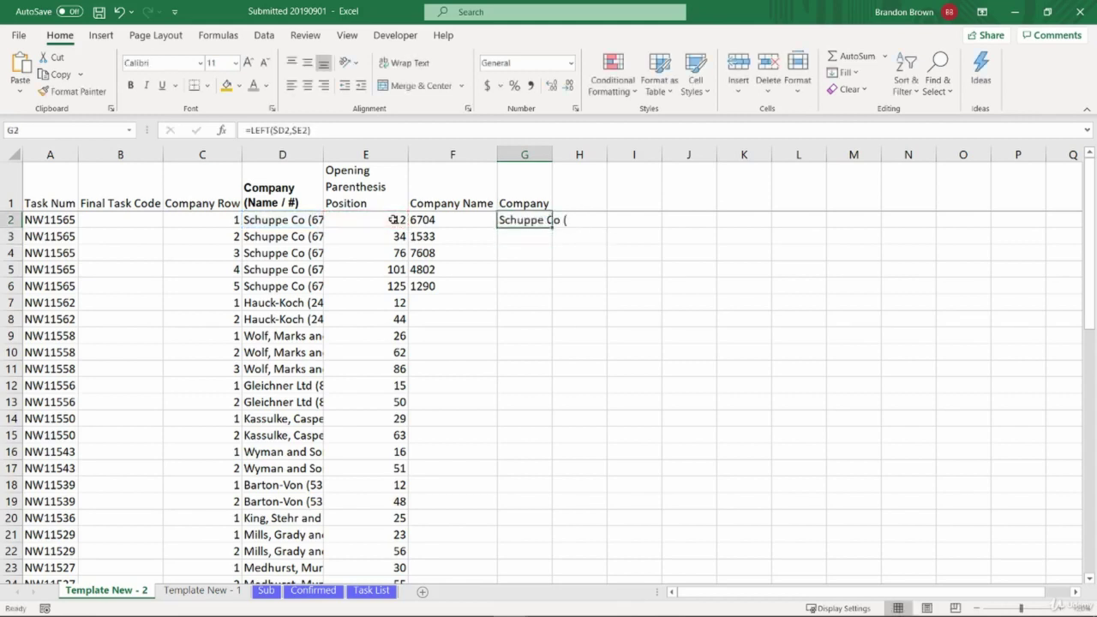
Step: Change the G2 LEFT function's number of characters to $E2-2
key("Down")
key("Up")
key("F2")
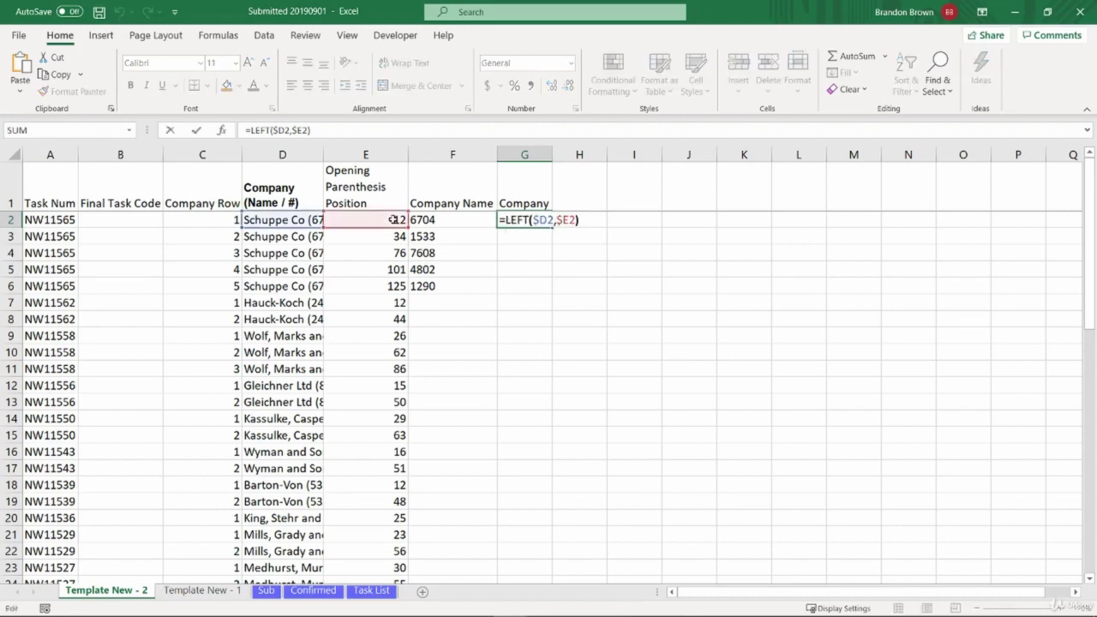
key("Left")
type("-2")
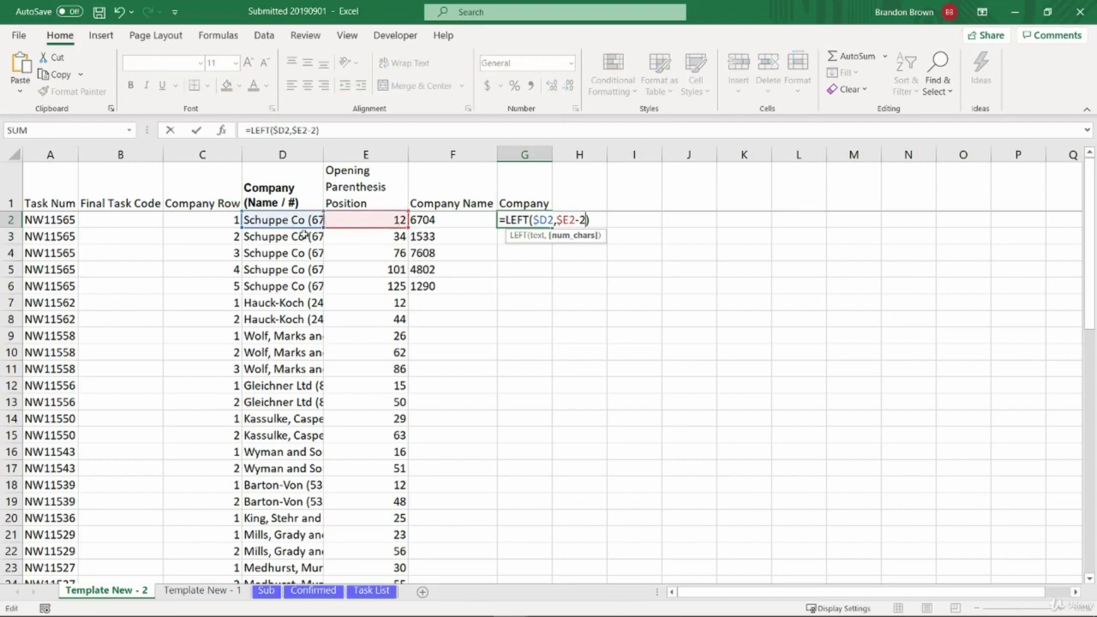
key("Return")
key("Up")
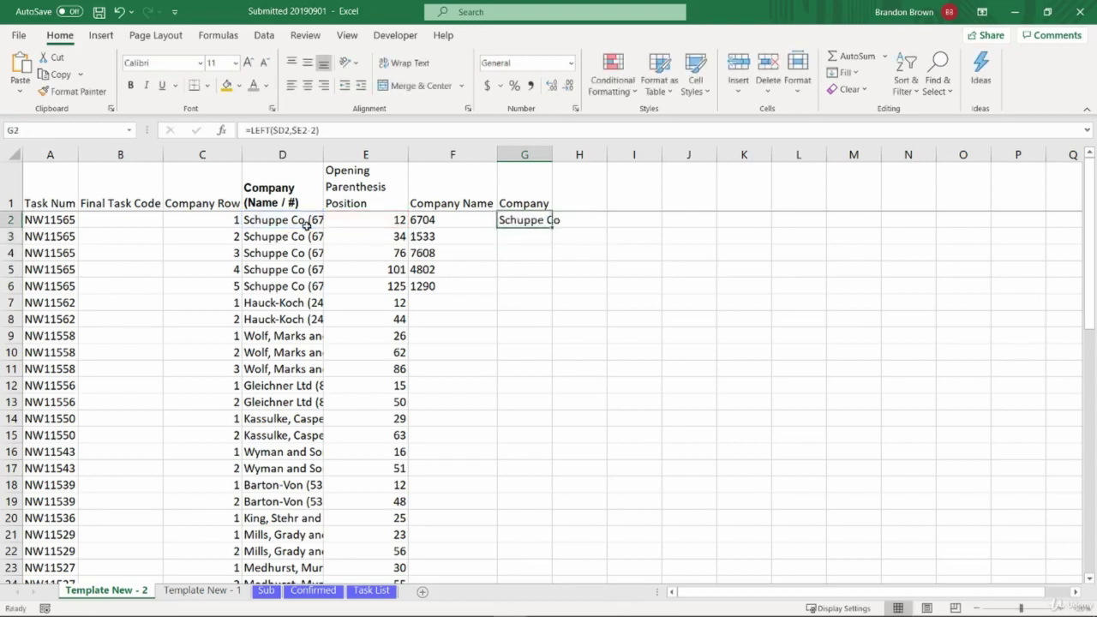
key("Down")
key("Up")
Step: Fill the G2 LEFT formula down to G3
left_click(217, 217)
left_click(493, 220)
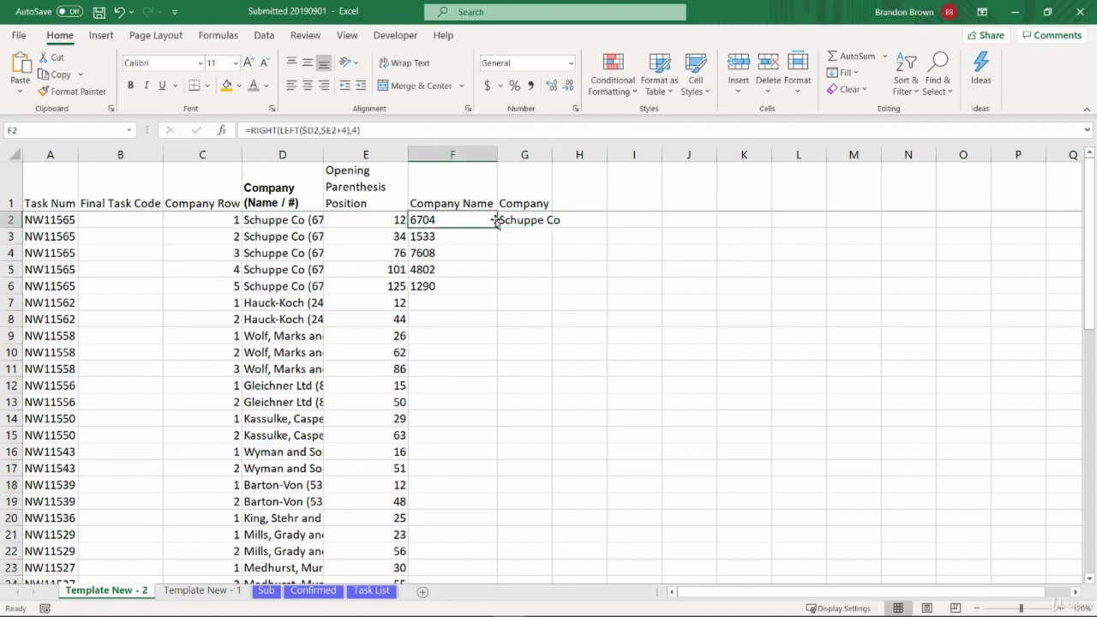
left_click(522, 222)
key("shift+Down")
key("ctrl+d")
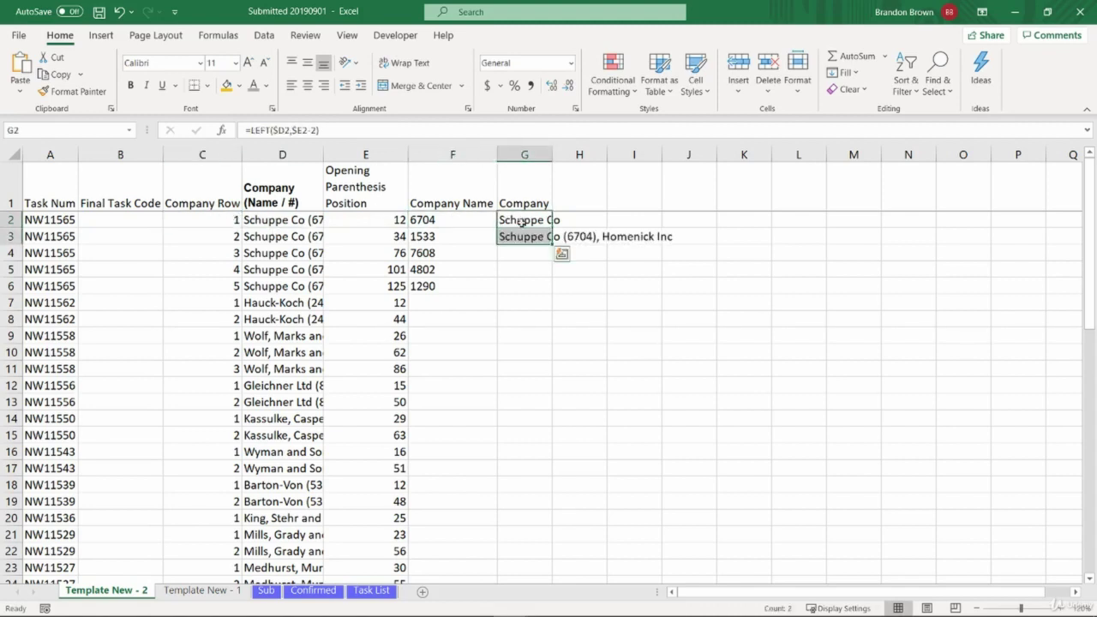
key("Down")
Step: Enclose the G2 LEFT formula in an IF function that tests $C2=1, with LEFT as the true value
double_click(507, 221)
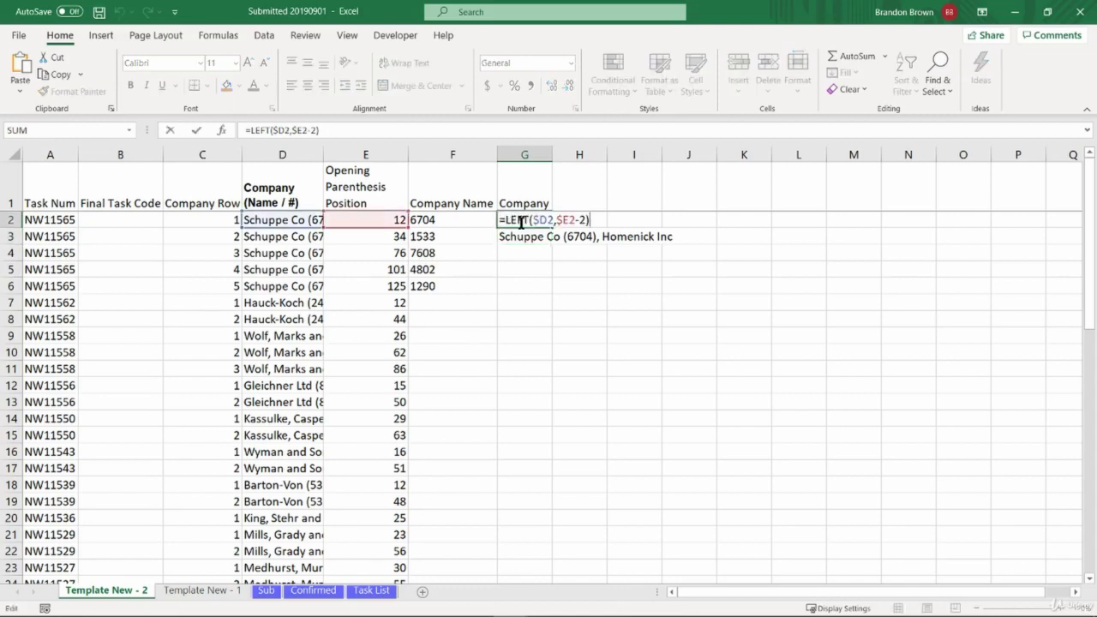
type("if(")
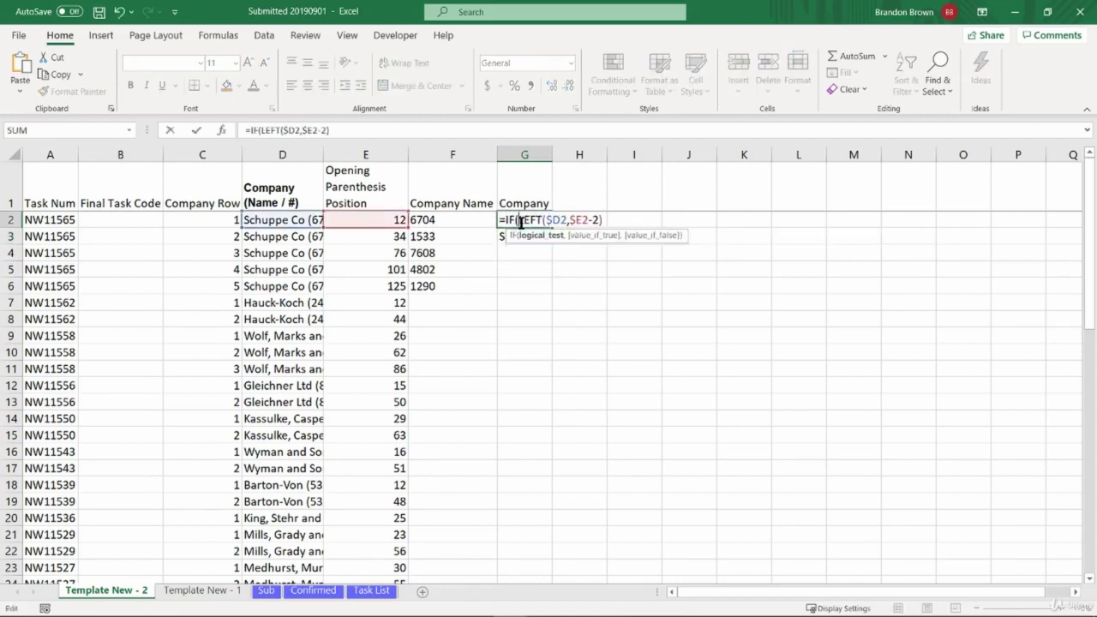
left_click(195, 218)
key("F4")
key("F4")
key("F4")
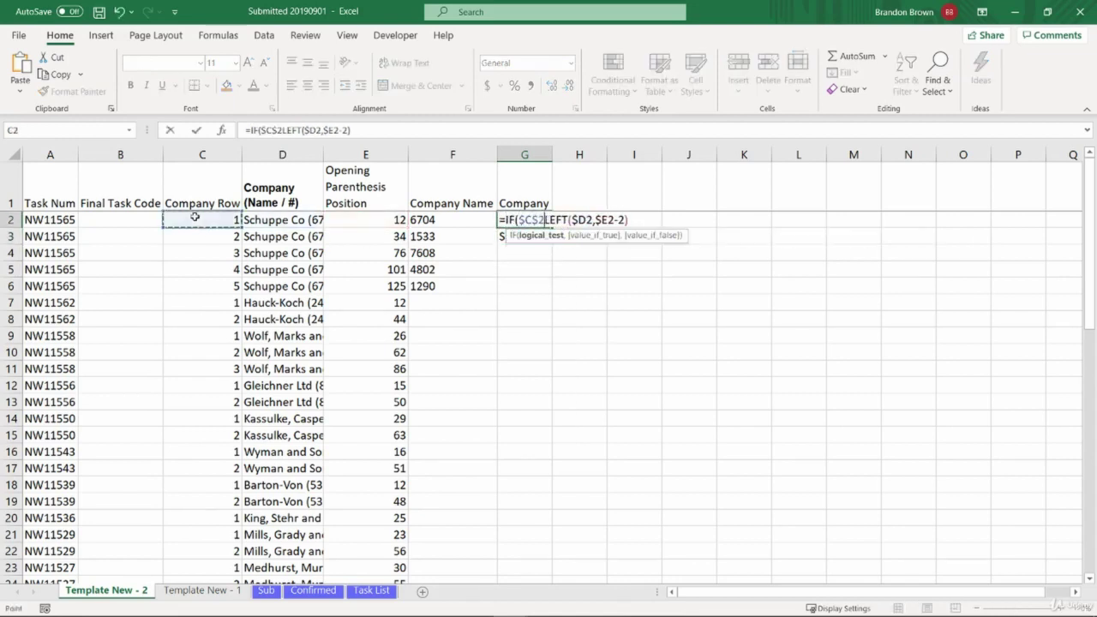
type("=1")
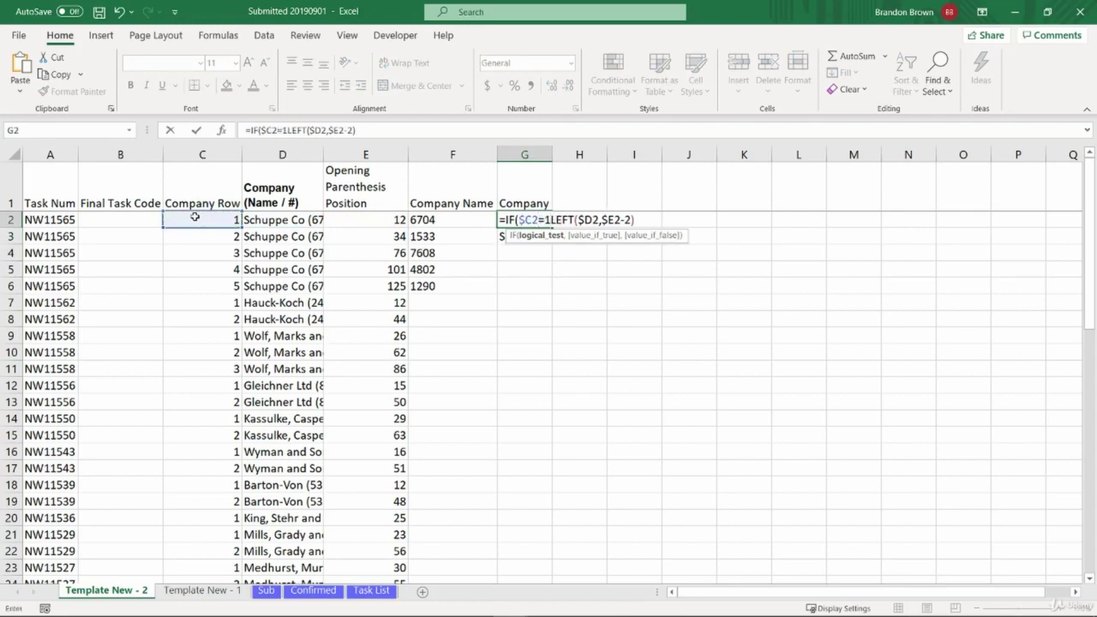
type(",")
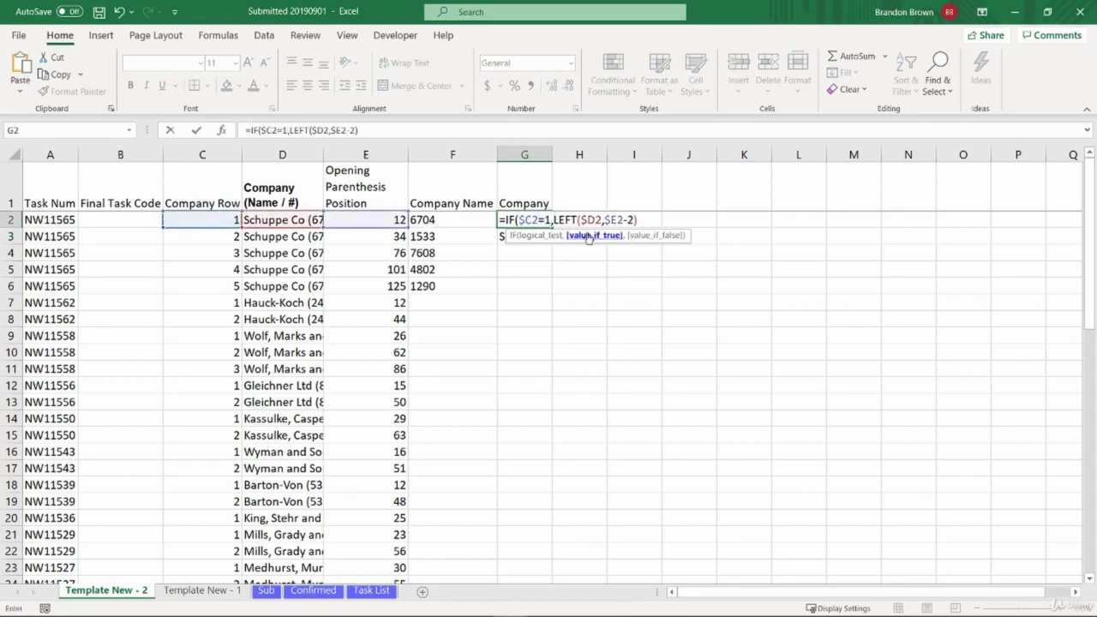
Step: Copy LEFT($D2,$E2-2) into the IF function's false value, complete the G2 formula and fill it down to G3
type(",")
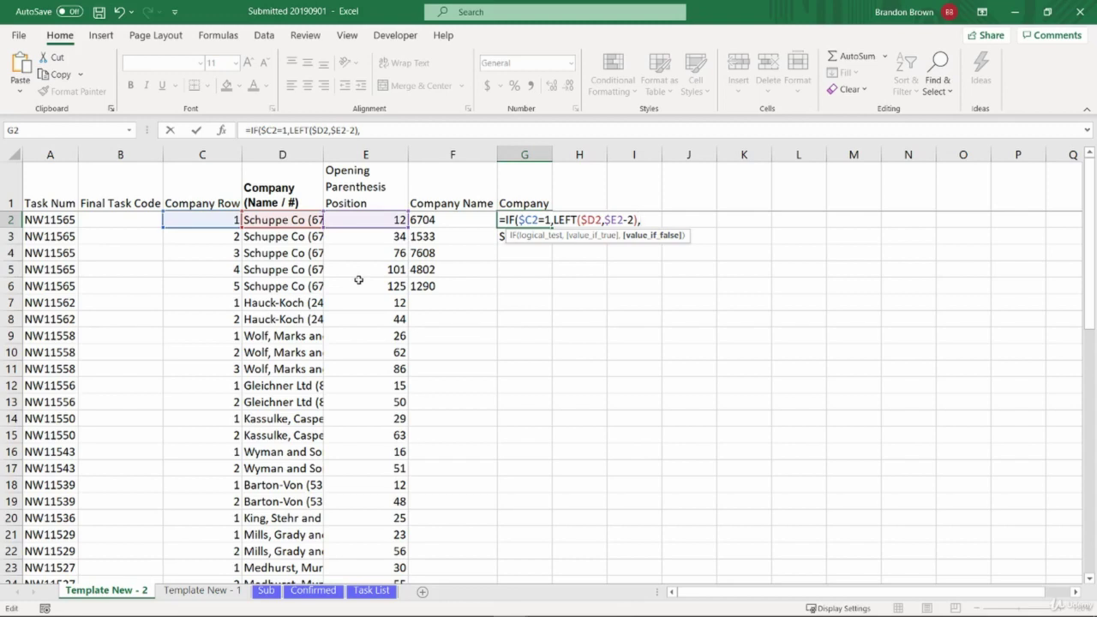
left_click_drag(557, 220, 649, 221)
key("ctrl+c")
left_click(649, 222)
key("ctrl+v")
key("Return")
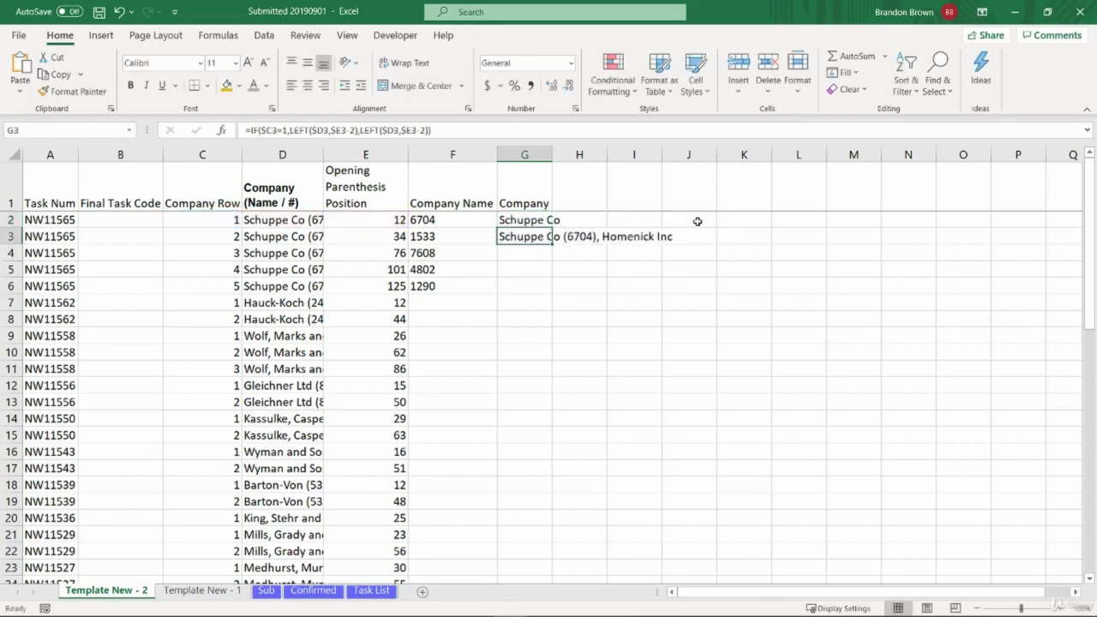
Step: Start wrapping the false-value LEFT function in the G3 formula in a RIGHT function
key("F2")
key("Escape")
key("F2")
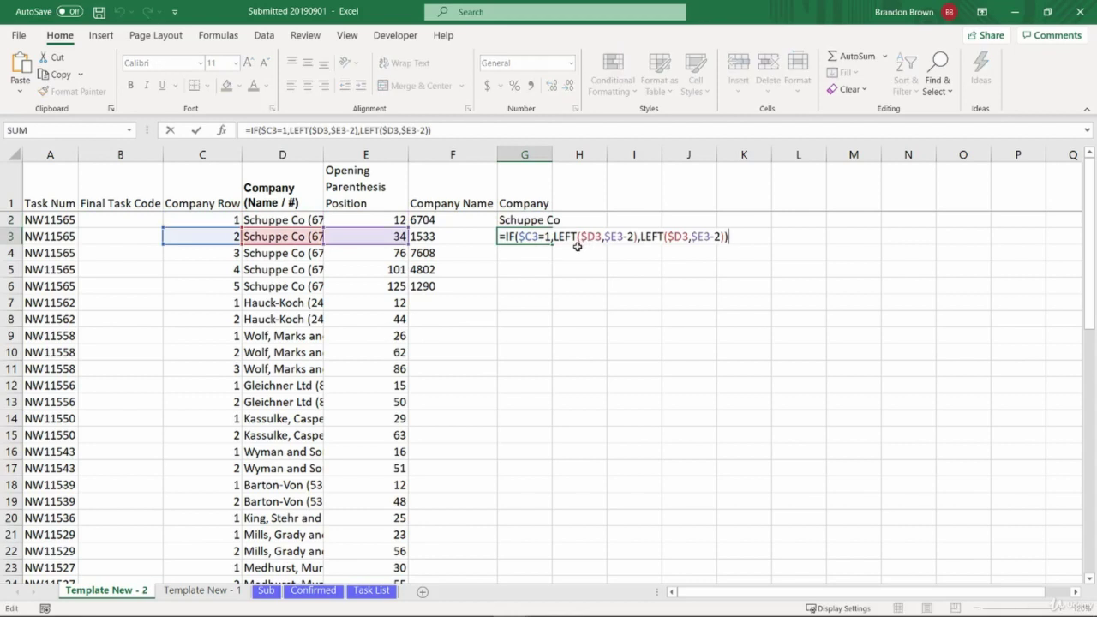
left_click(641, 237)
type("RIGHT(")
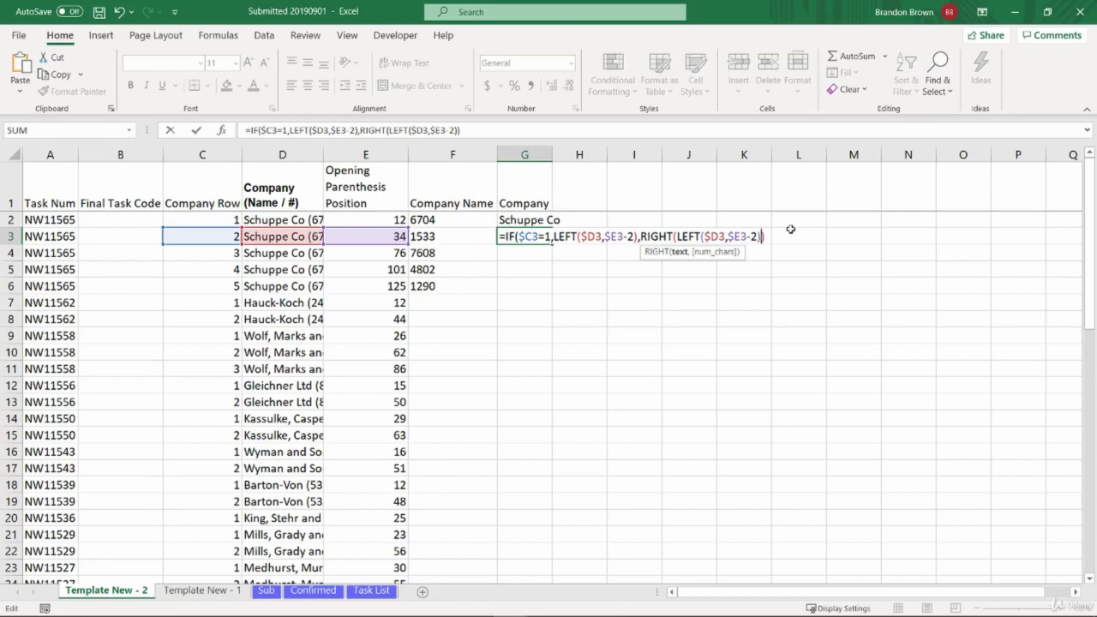
Step: Complete the RIGHT function in the G3 formula with $E3-$E2 as its number of characters
type(",")
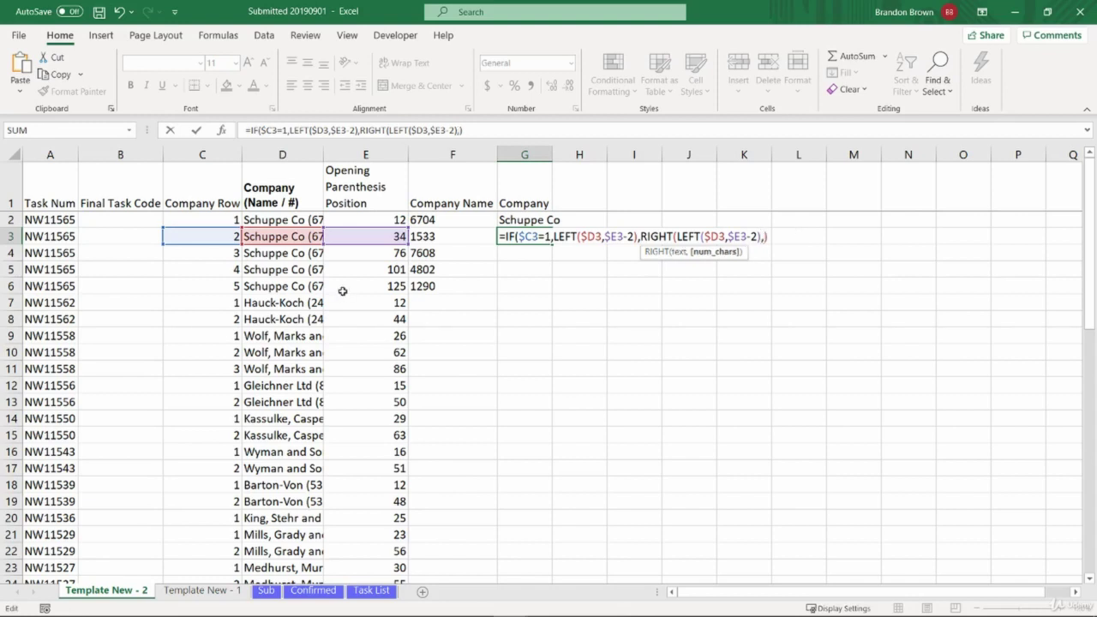
left_click(366, 237)
key("F4")
key("F4")
key("F4")
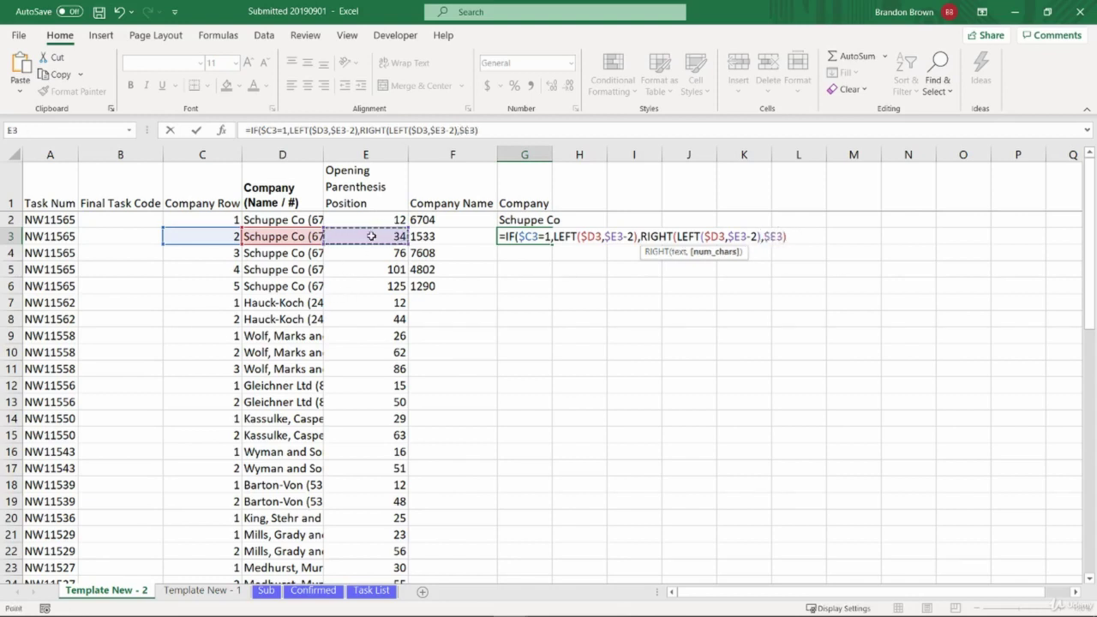
type("-")
left_click(386, 220)
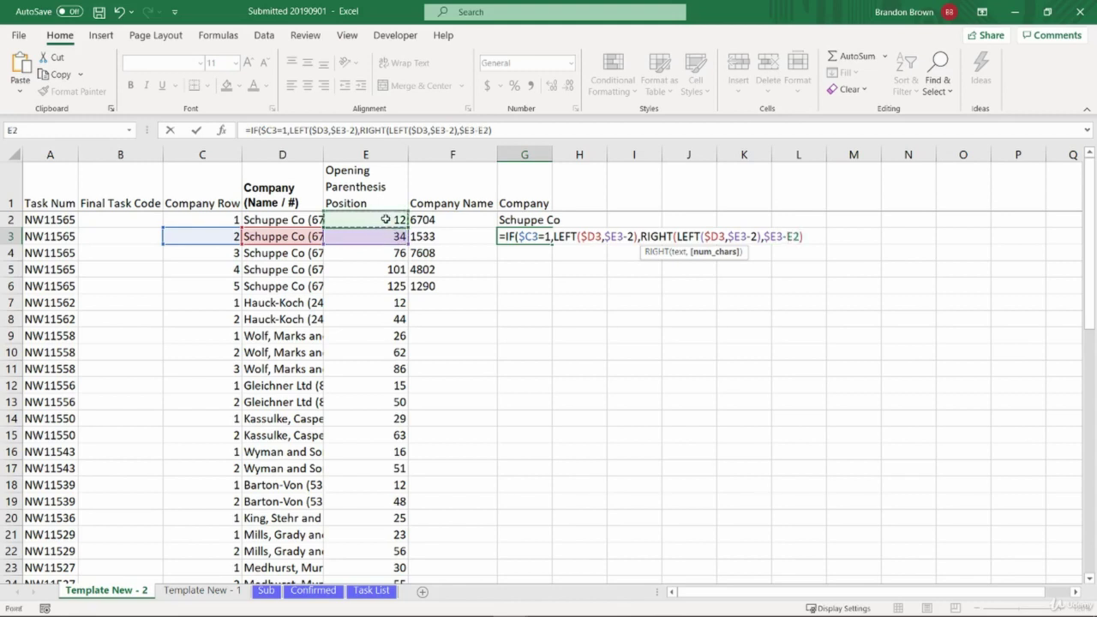
key("F4")
key("F4")
key("F4")
type(")")
key("Return")
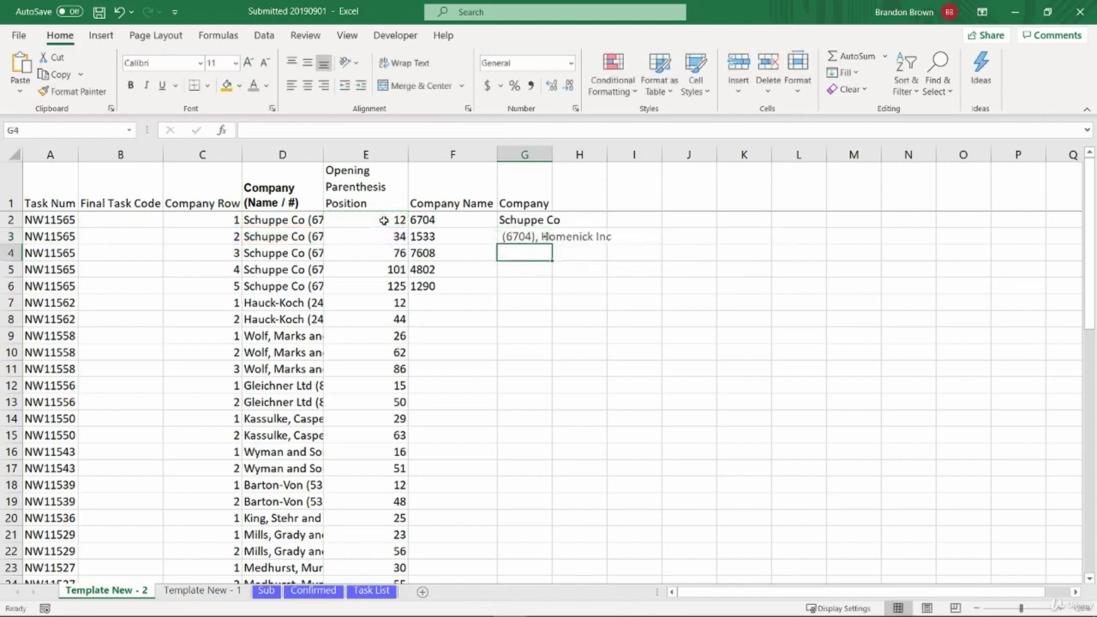
Step: Widen column D and try subtracting 6 from the RIGHT function's character count in the G3 formula
key("Up")
left_click_drag(321, 156, 506, 156)
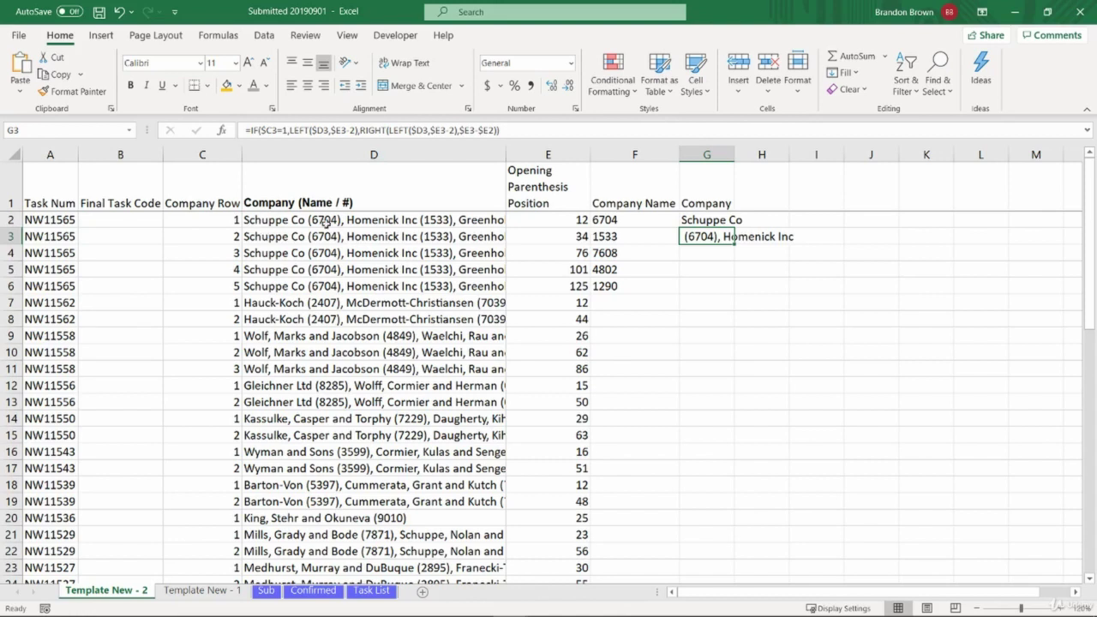
double_click(710, 235)
left_click(983, 237)
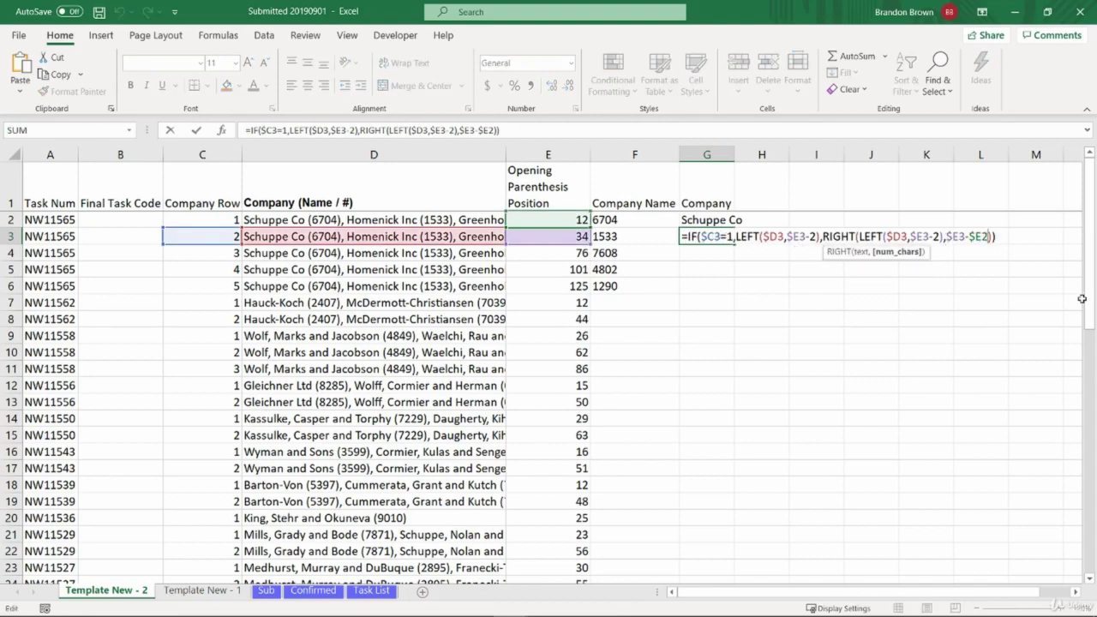
type("-6")
key("Return")
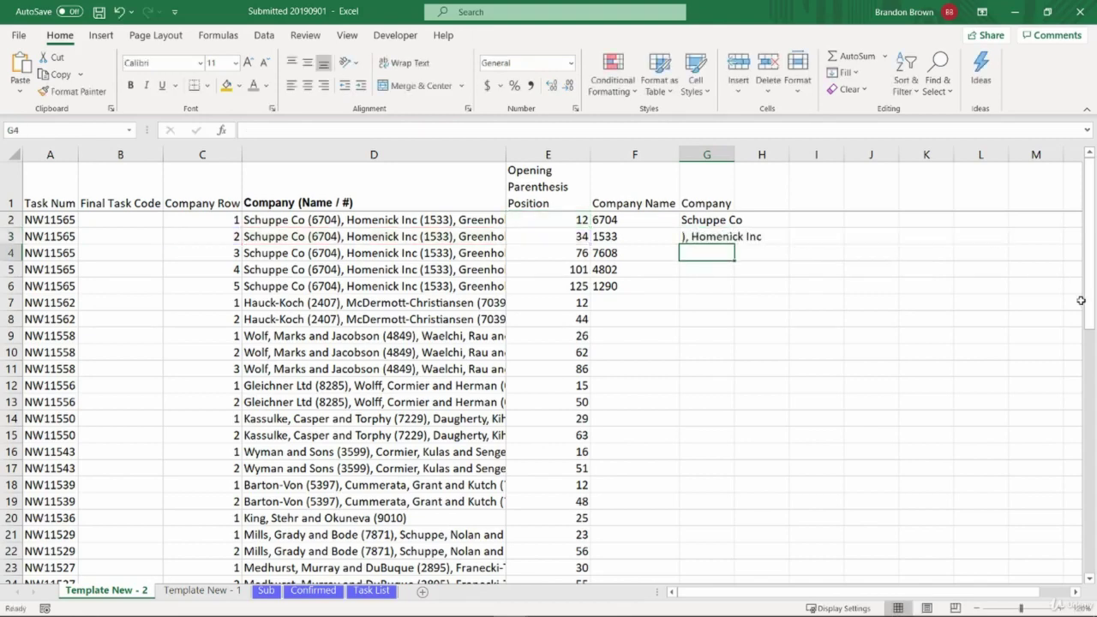
Step: Set the number subtracted from the RIGHT function's character count in the G3 formula to 10
key("Up")
key("F2")
left_click(1000, 236)
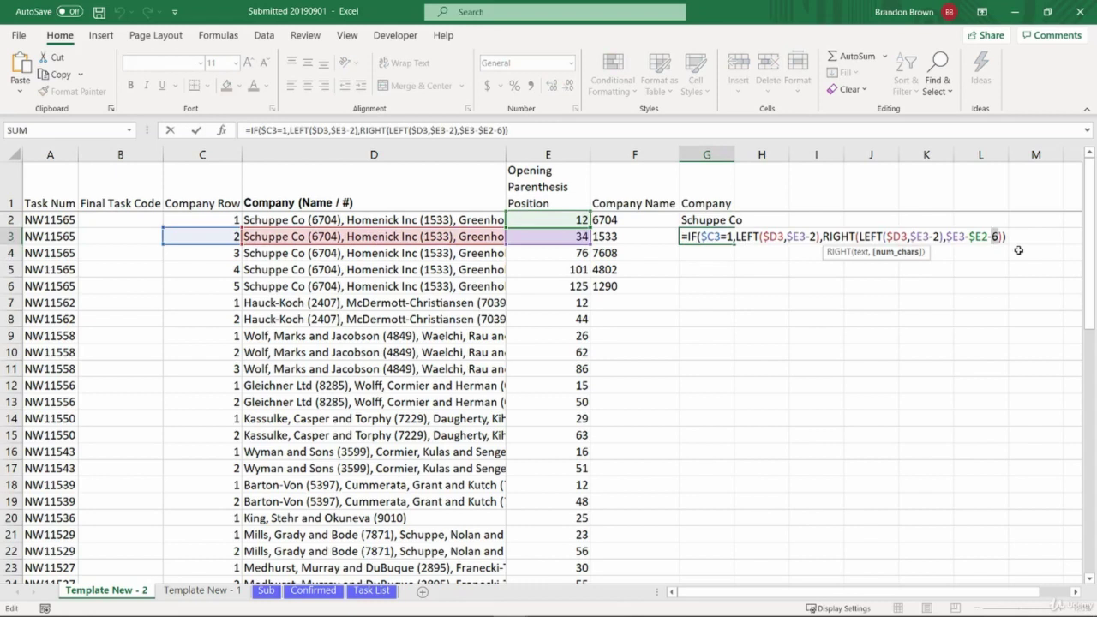
key("BackSpace")
type("10")
key("Return")
key("Up")
Step: Copy the G3 company formula down through G6 and widen column D to show more of the company text
key("ctrl+c")
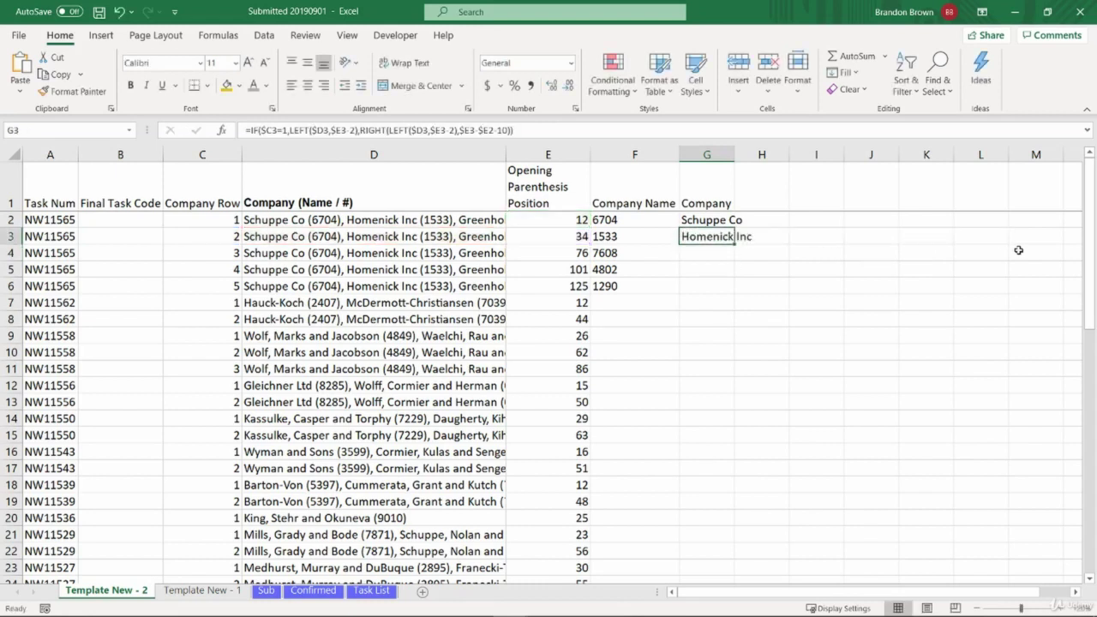
key("shift+Down")
key("ctrl+v")
key("Down")
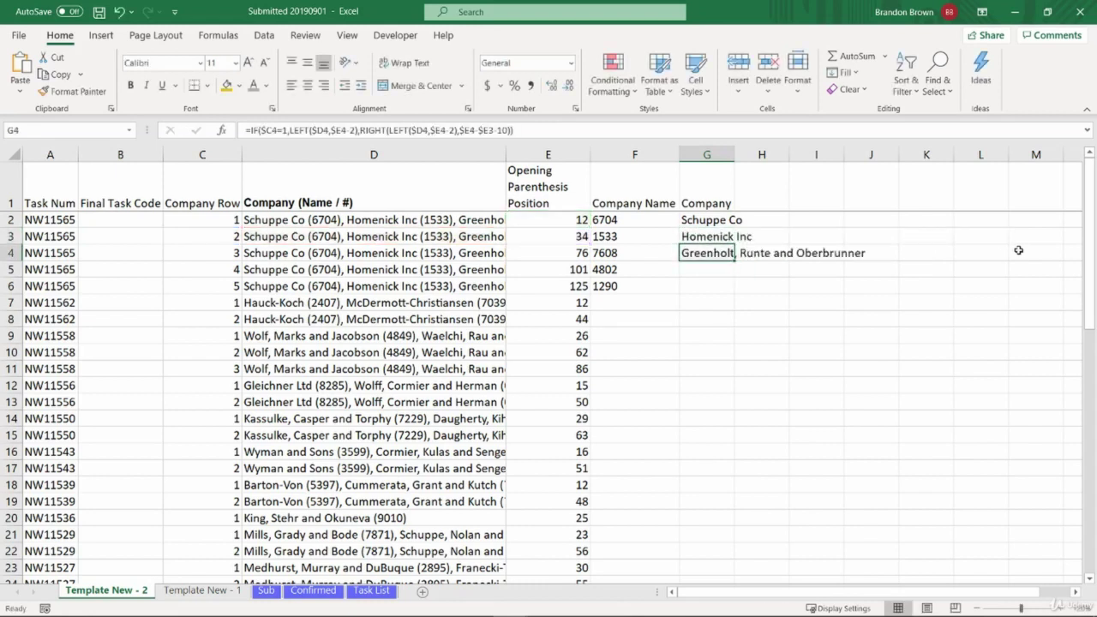
left_click_drag(507, 155, 699, 151)
left_click(895, 290, "shift")
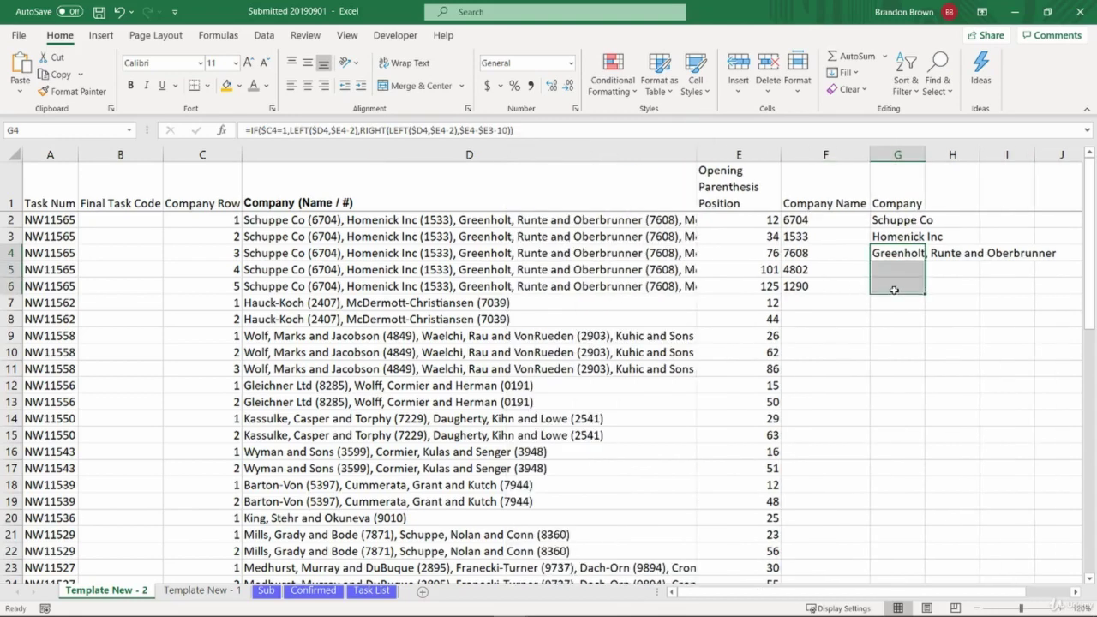
key("ctrl+d")
Step: Fill the company number and company formulas in F6:G6 down to row 16
left_click(887, 318)
left_click_drag(833, 287, 918, 455)
key("ctrl+d")
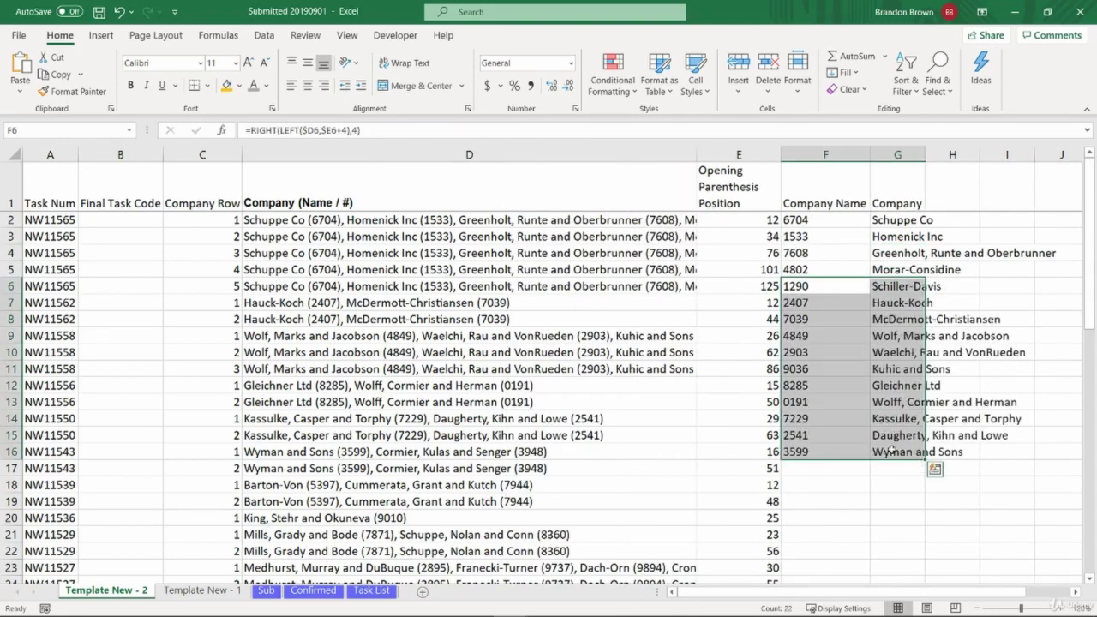
left_click(890, 451)
left_click(834, 417)
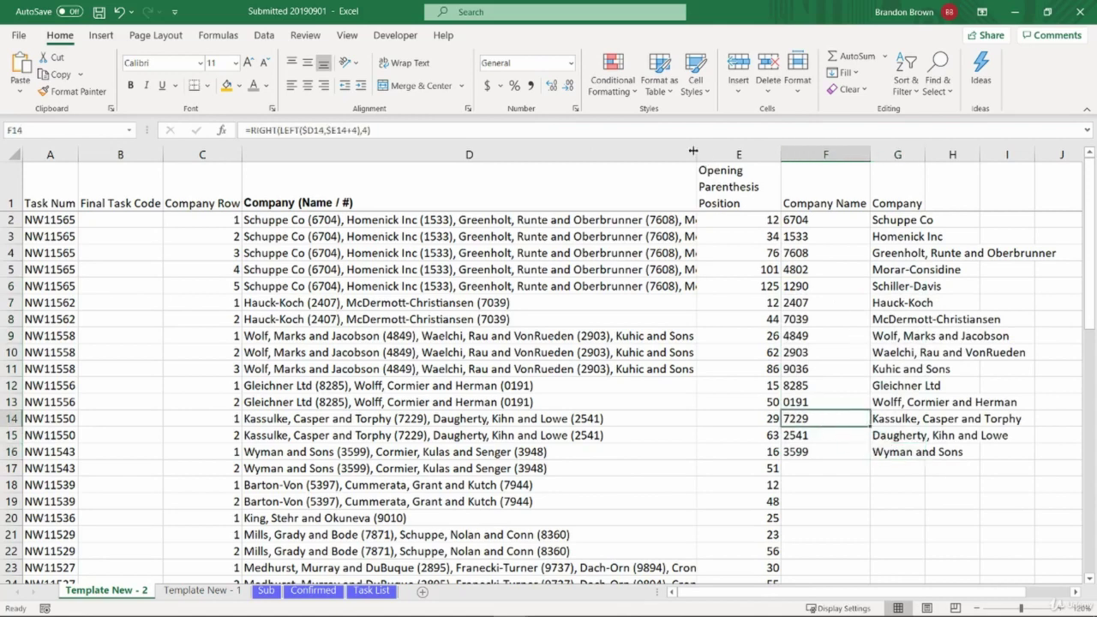
Step: Narrow column D so the extracted company columns fit closer to the task columns
left_click_drag(693, 151, 482, 151)
left_click_drag(395, 161, 367, 157)
left_click(500, 239)
Step: Fill the formulas in columns F and G from row 16 down to row 54
scroll(437, 392, "down", 1)
left_click(438, 394)
key("Right")
key("Left")
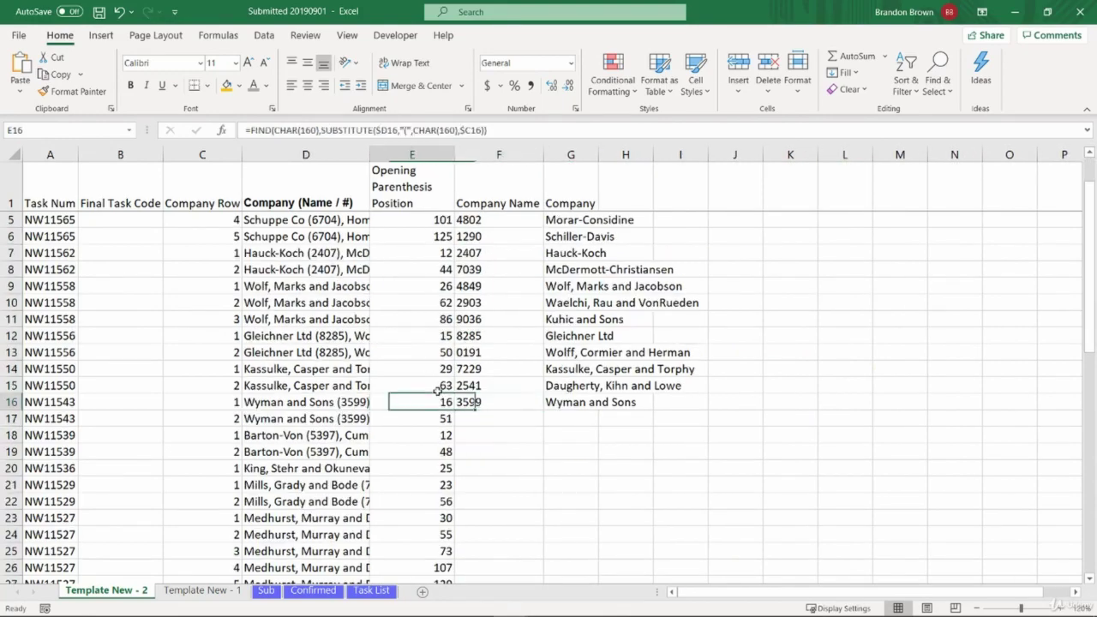
key("ctrl+Down")
key("Right")
key("shift+Right")
key("ctrl+shift+Up")
key("ctrl+d")
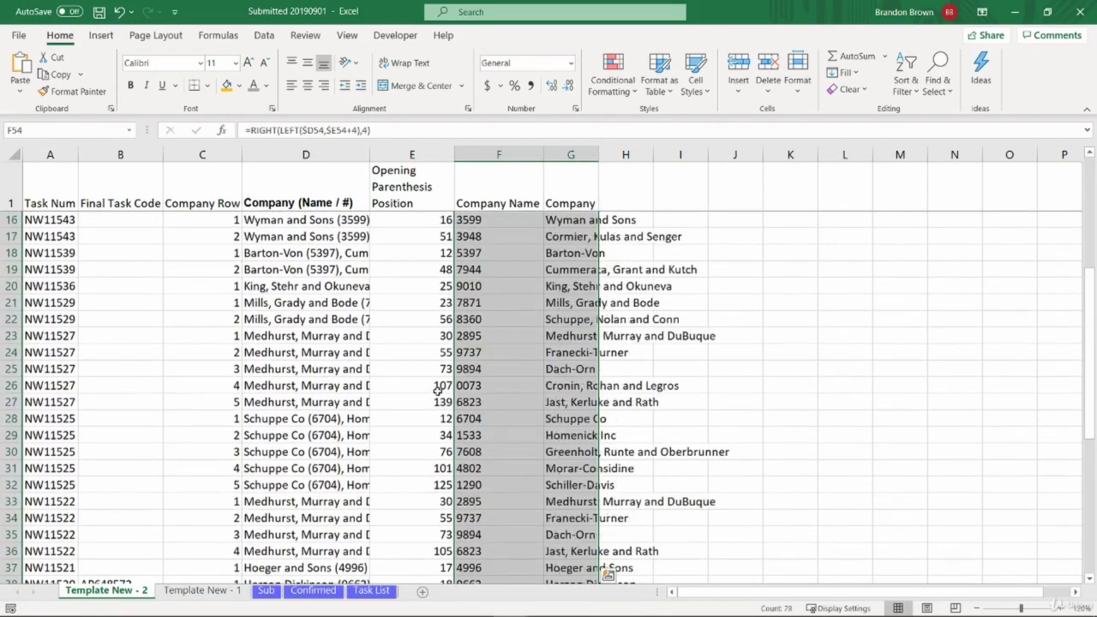
Step: Examine the filled company number and company columns from the header row to row 54
key("ctrl+Up")
key("Down")
key("ctrl+Down")
key("Right")
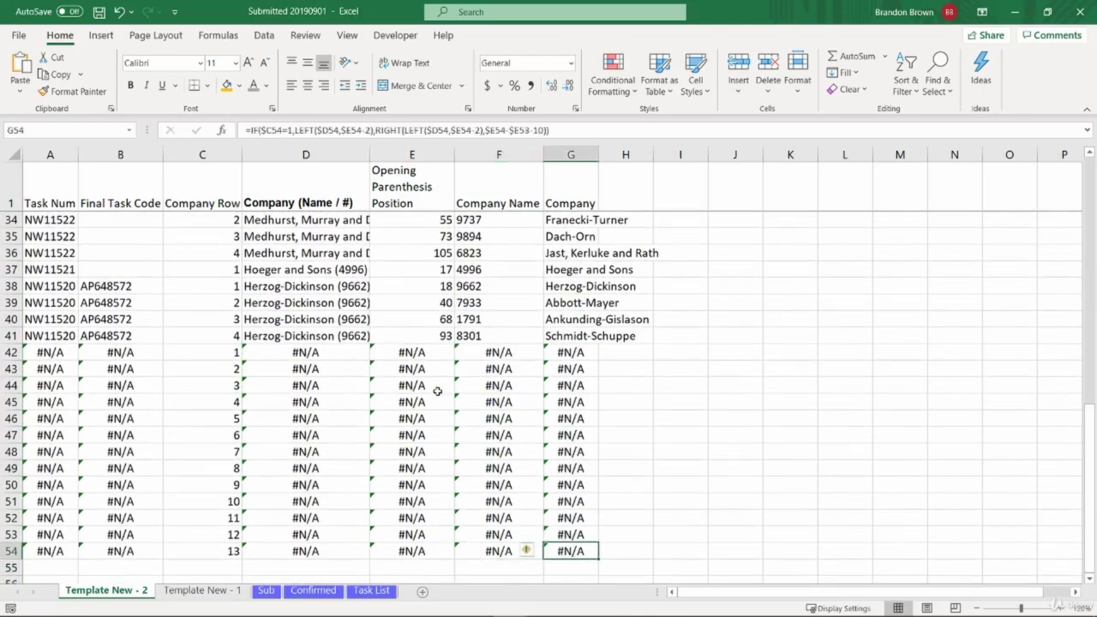
key("Left")
key("ctrl+Up")
key("Down")
key("Right")
key("Up")
key("Left")
key("Down")
key("Right")
key("Up")
key("Left")
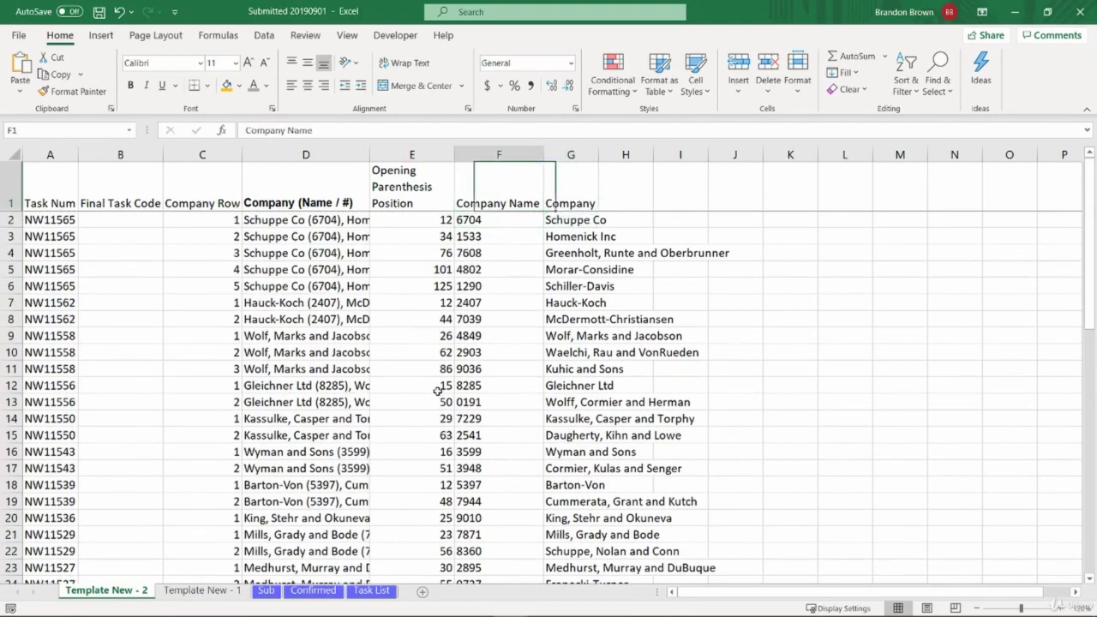
key("Down")
key("Right")
key("Up")
key("Left")
key("ctrl+Left")
key("Right")
key("Down")
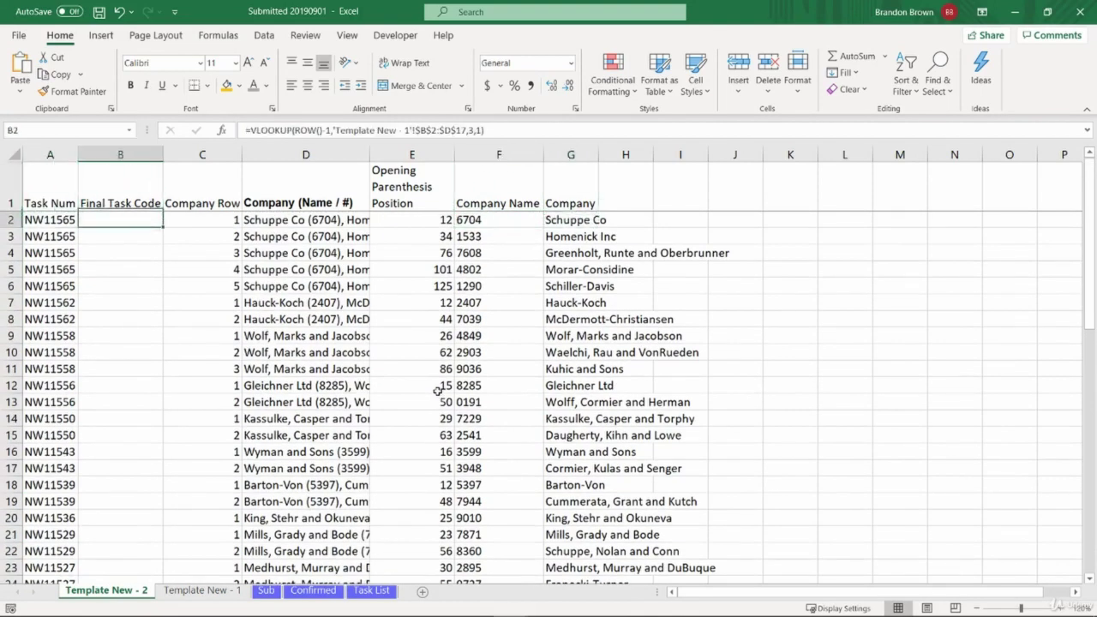
key("Left")
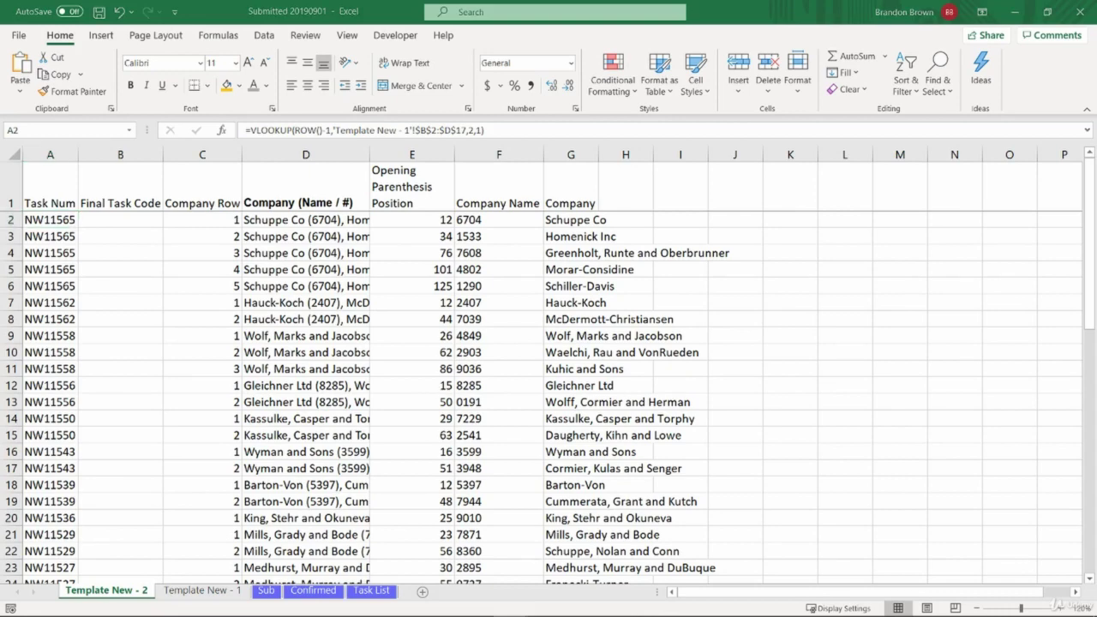
Step: Add a new worksheet named Task List New
left_click(421, 591)
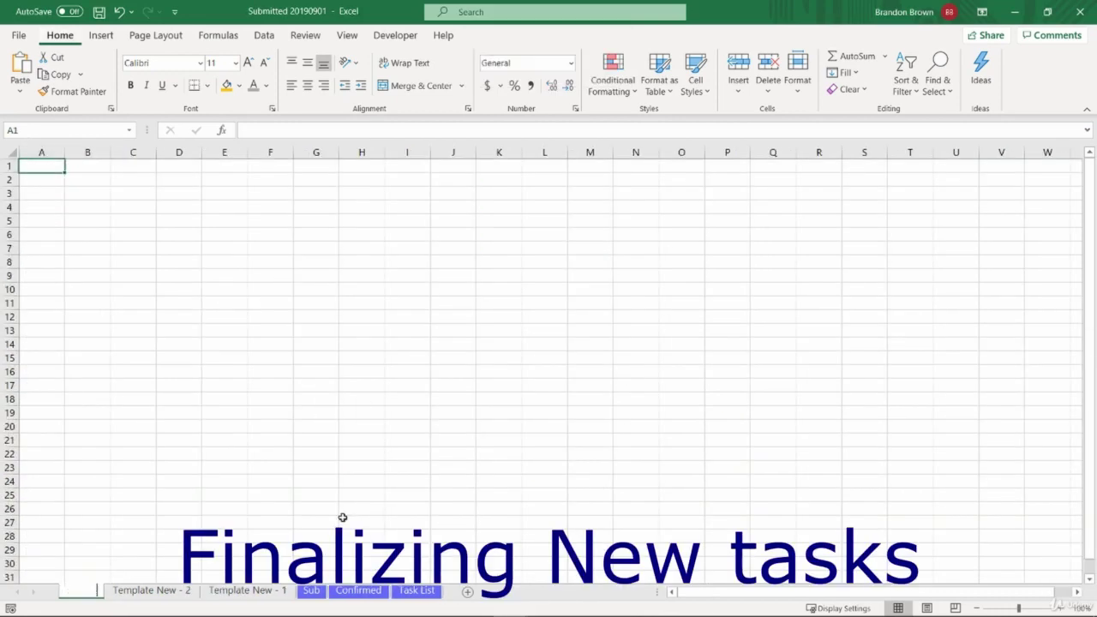
type("Task")
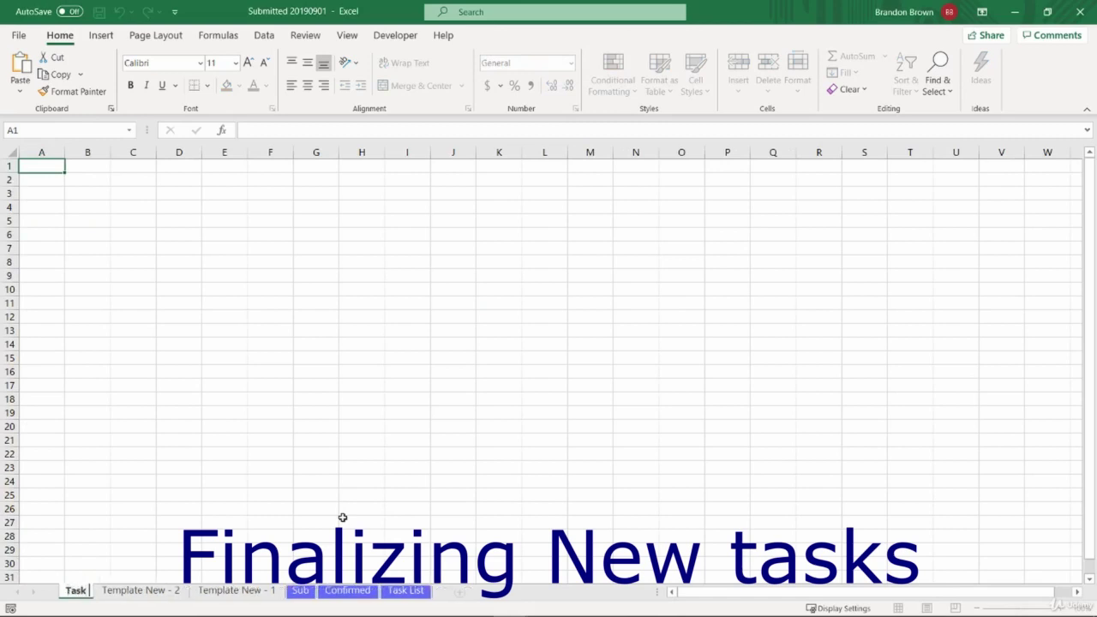
type(" List New")
key("Return")
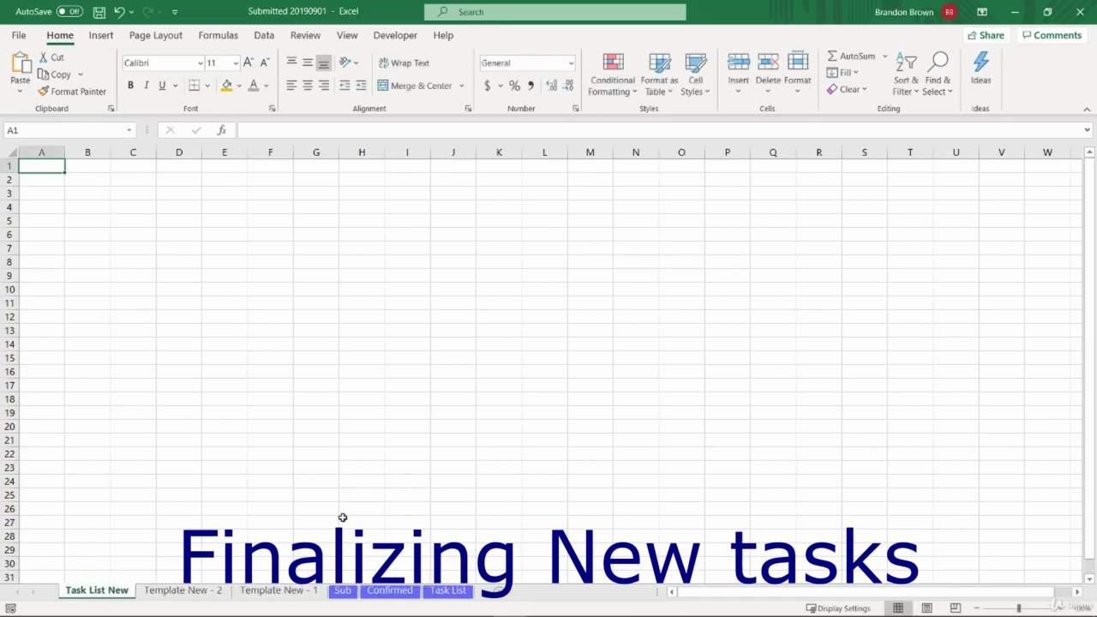
left_click(269, 591)
left_click(98, 592)
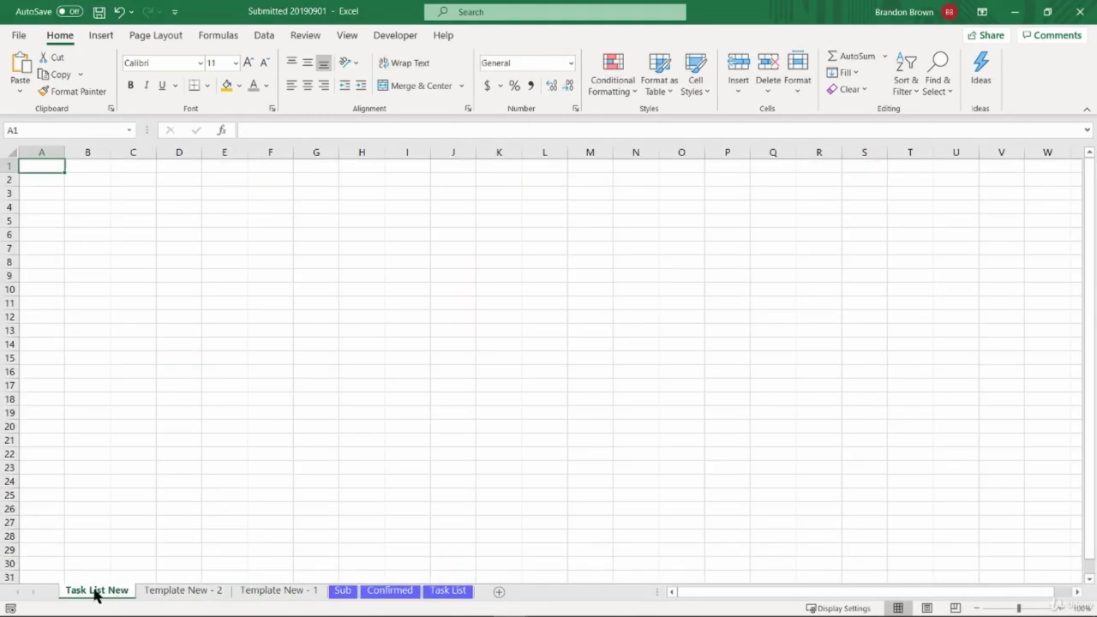
key("F2")
key("Escape")
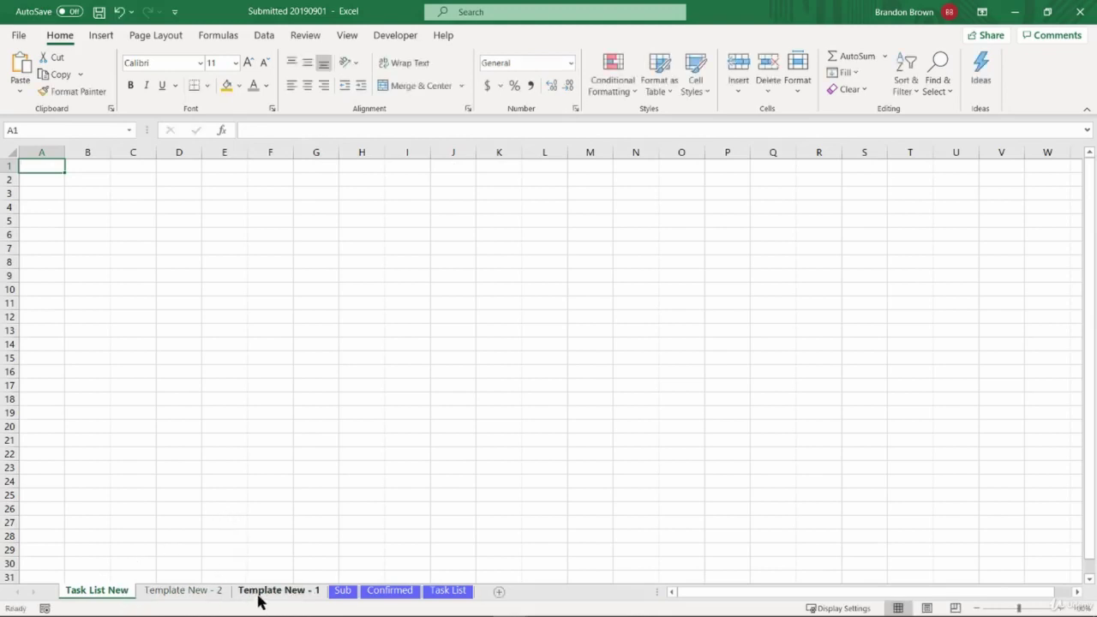
Step: Copy the headers Task Num through Submission Date (C1:O1) from Template New - 1 into Task List New, starting at A1
left_click(261, 593)
left_click(602, 204)
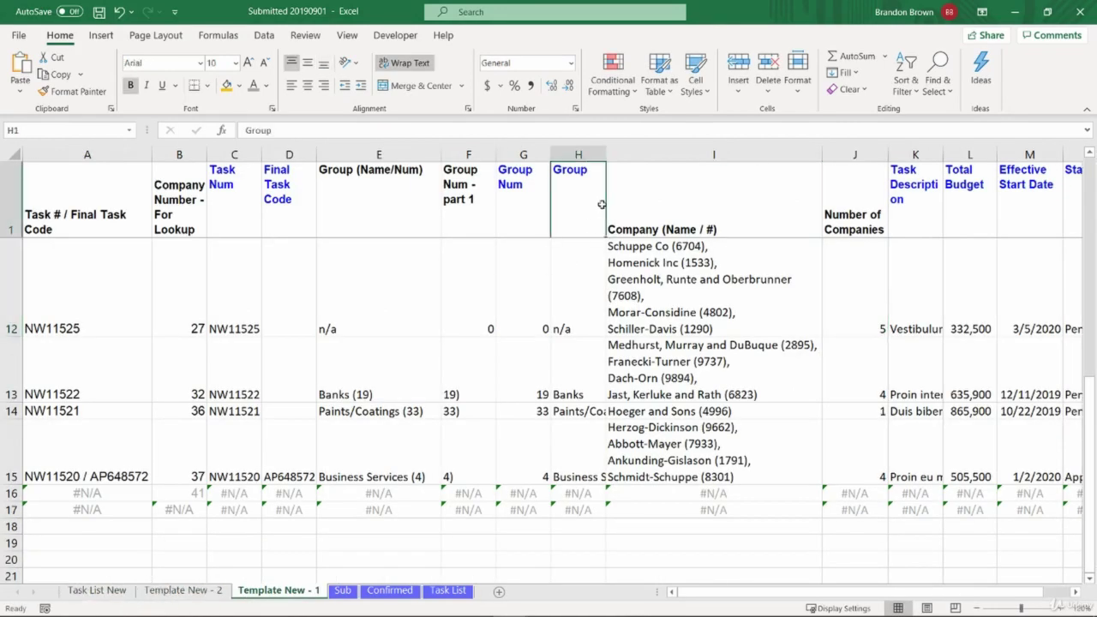
key("ctrl+Left")
key("ctrl+Home")
key("Up")
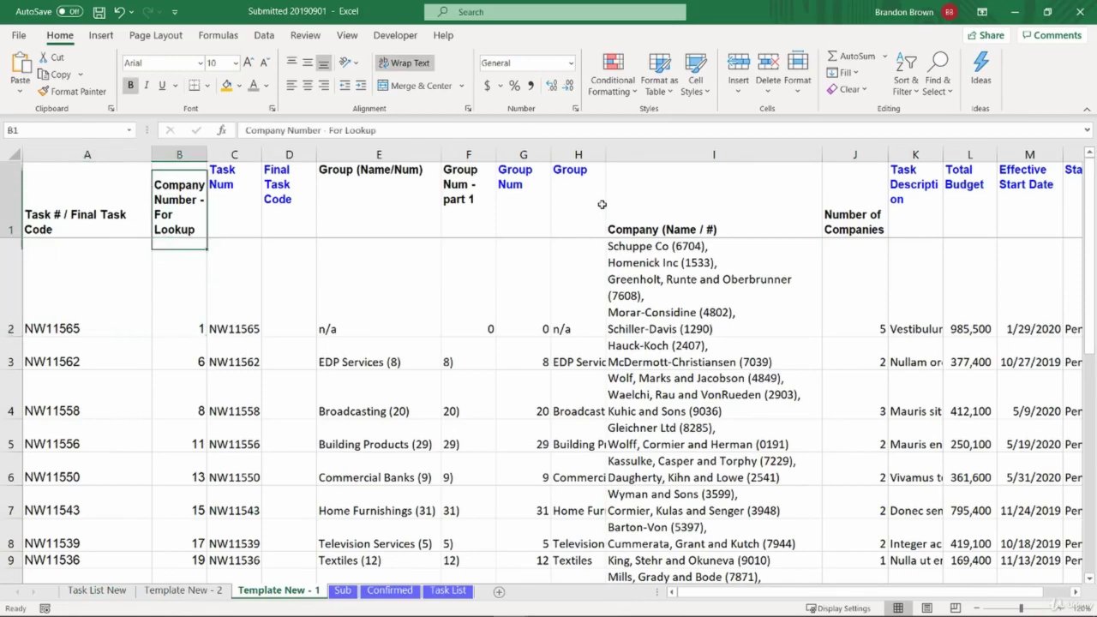
key("Left")
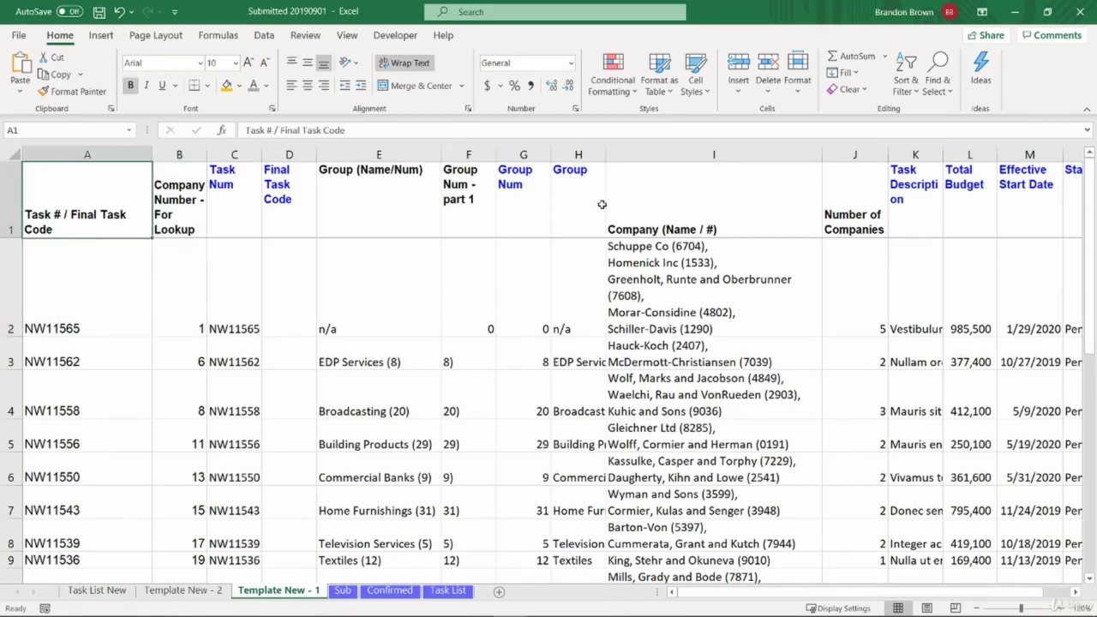
key("Down")
key("Up")
key("Right")
key("Right")
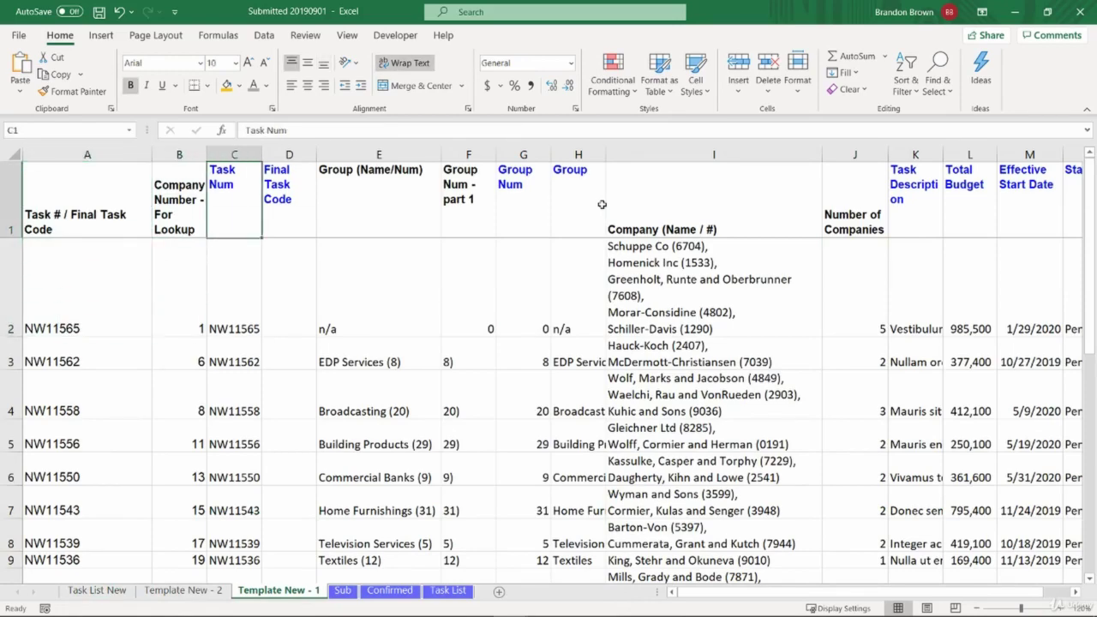
key("ctrl+shift+Right")
key("ctrl+c")
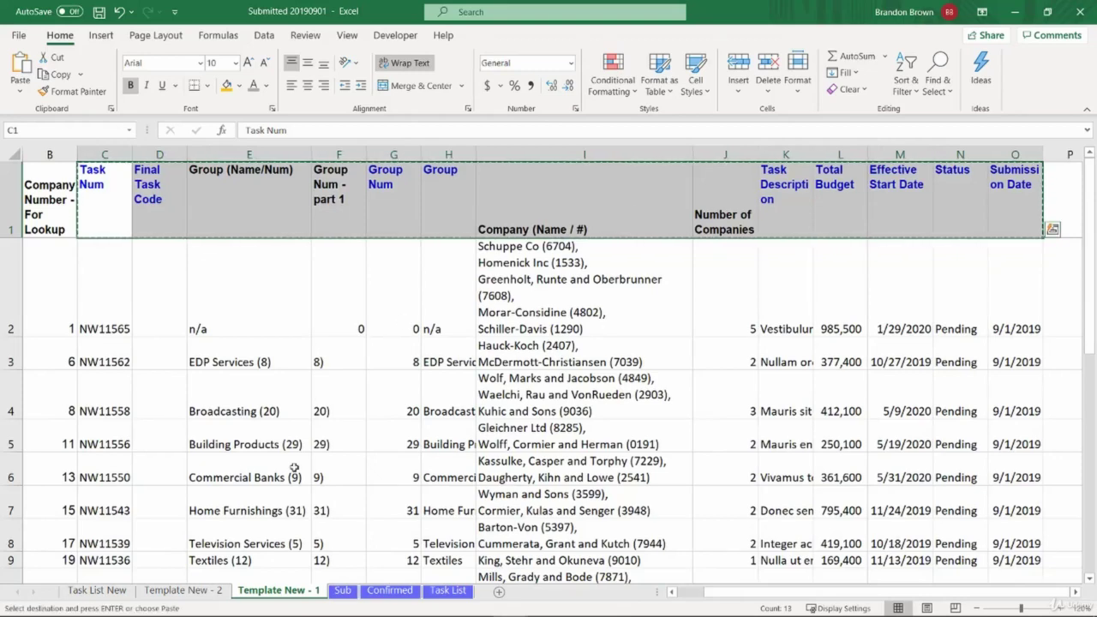
left_click(97, 590)
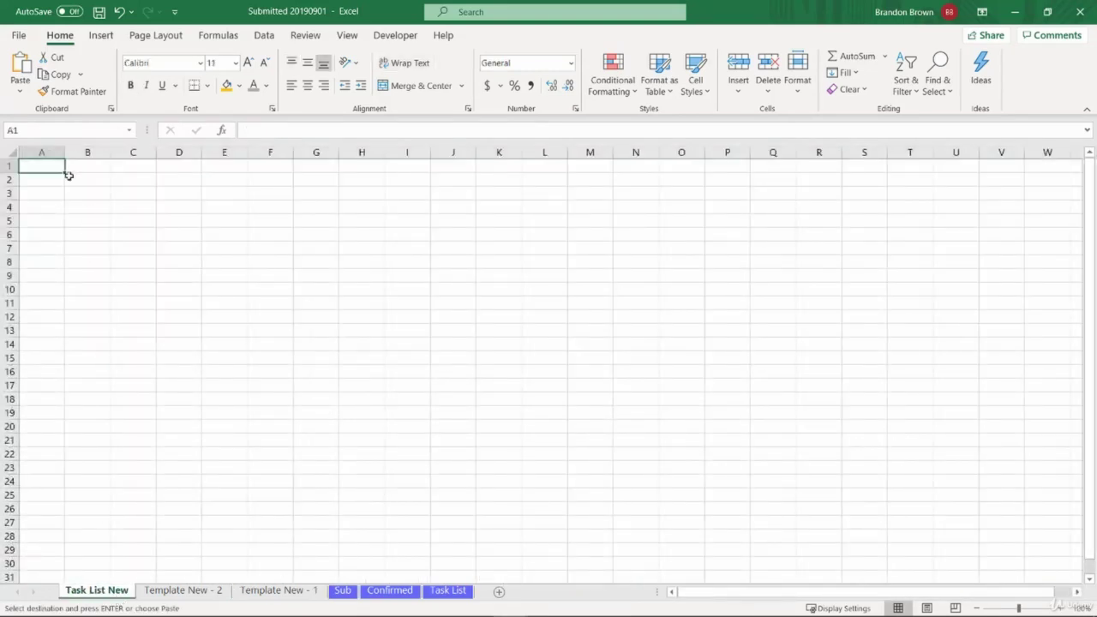
key("ctrl+v")
Step: Delete the Group (Name/Num) and Group Num - part 1 columns from Task List New
left_click(137, 157)
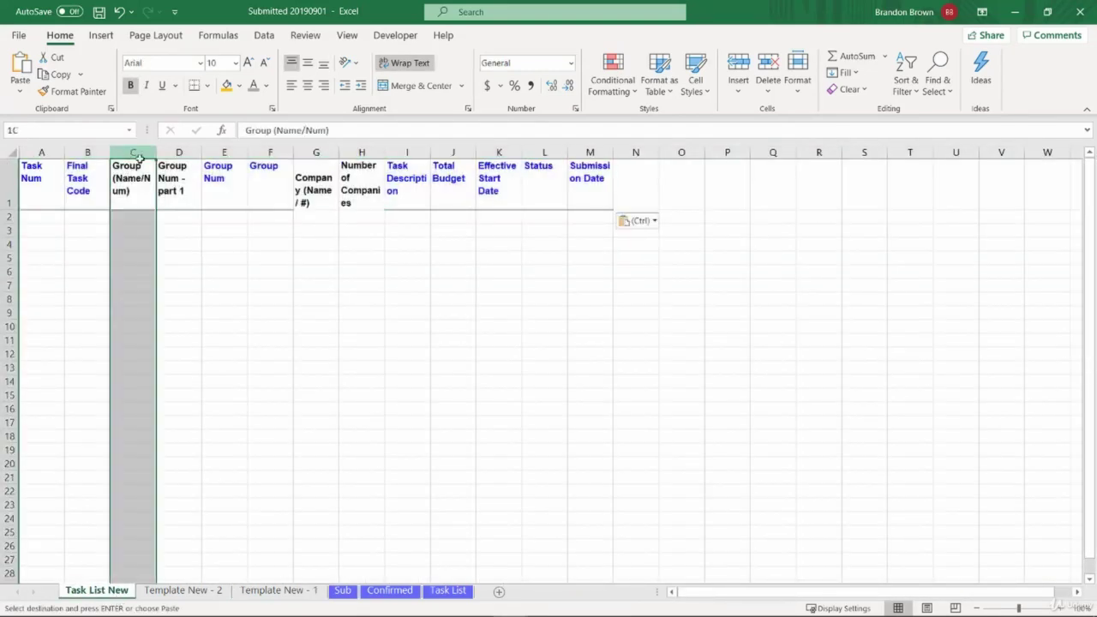
left_click_drag(137, 157, 173, 154)
key("ctrl+minus")
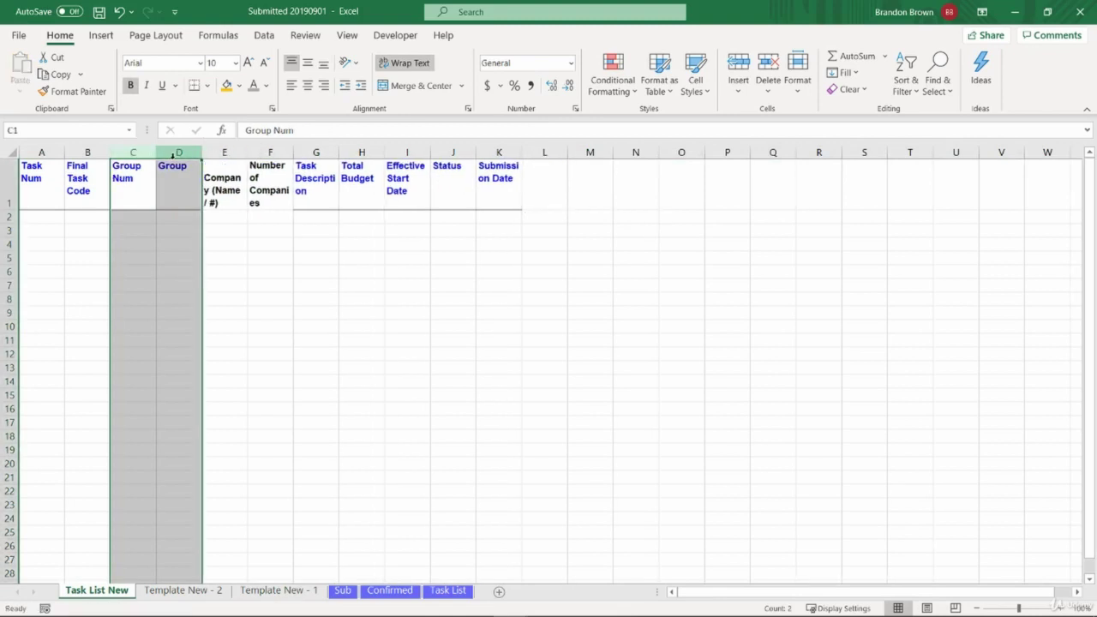
Step: Copy the headers Company Name and Company (F1:G1) from Template New - 2 over E1:F1 in Task List New
key("Right")
key("Right")
key("Right")
key("Left")
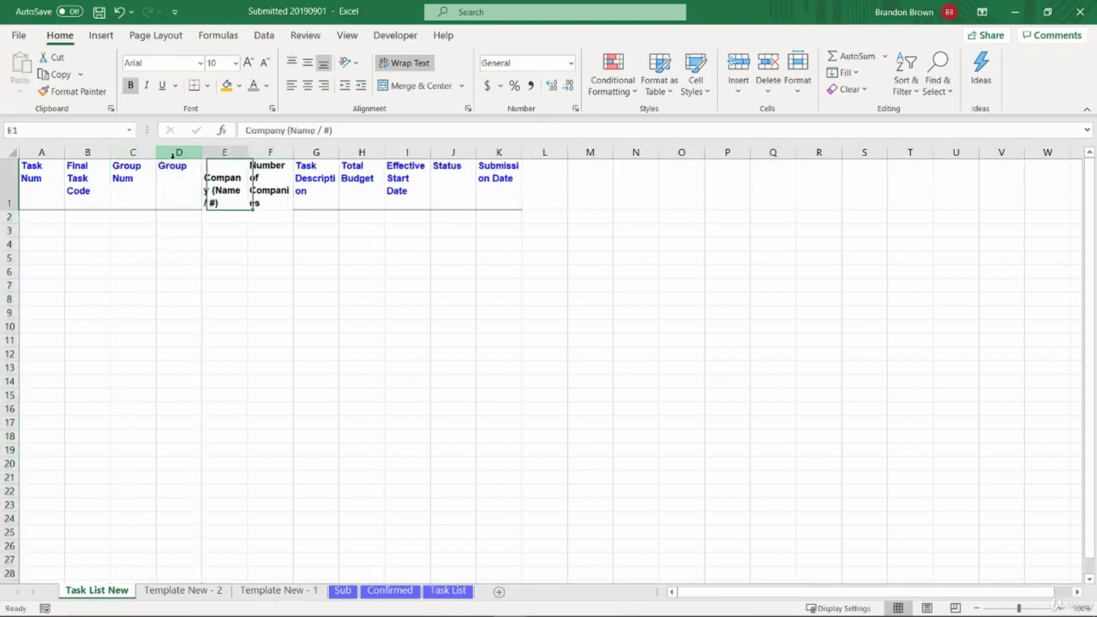
left_click(272, 590)
left_click(198, 592)
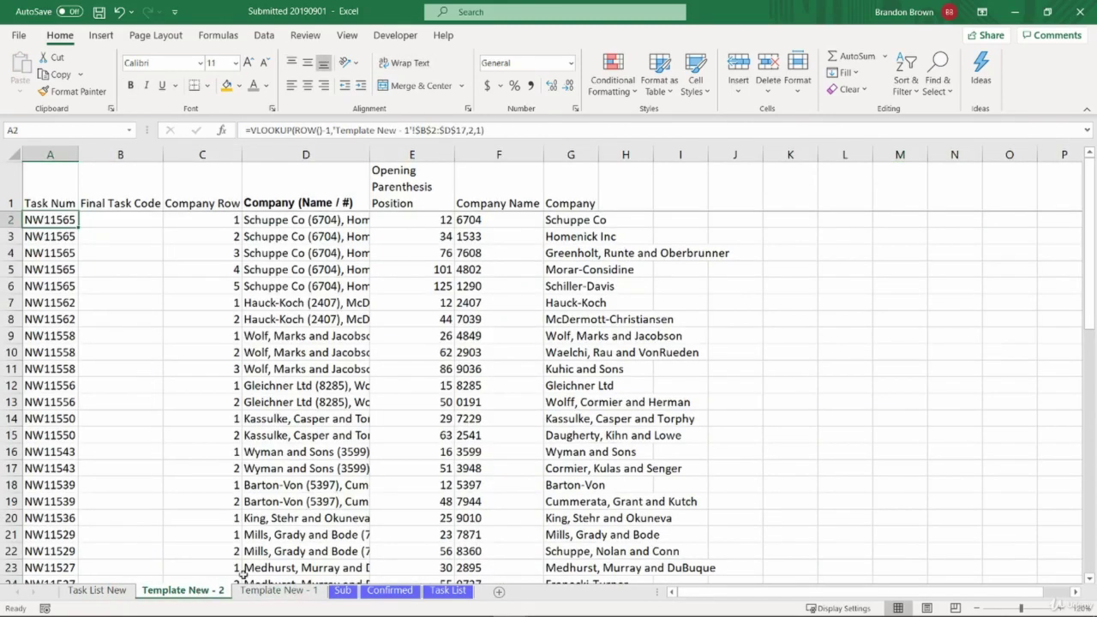
left_click_drag(517, 211, 600, 202)
key("ctrl+c")
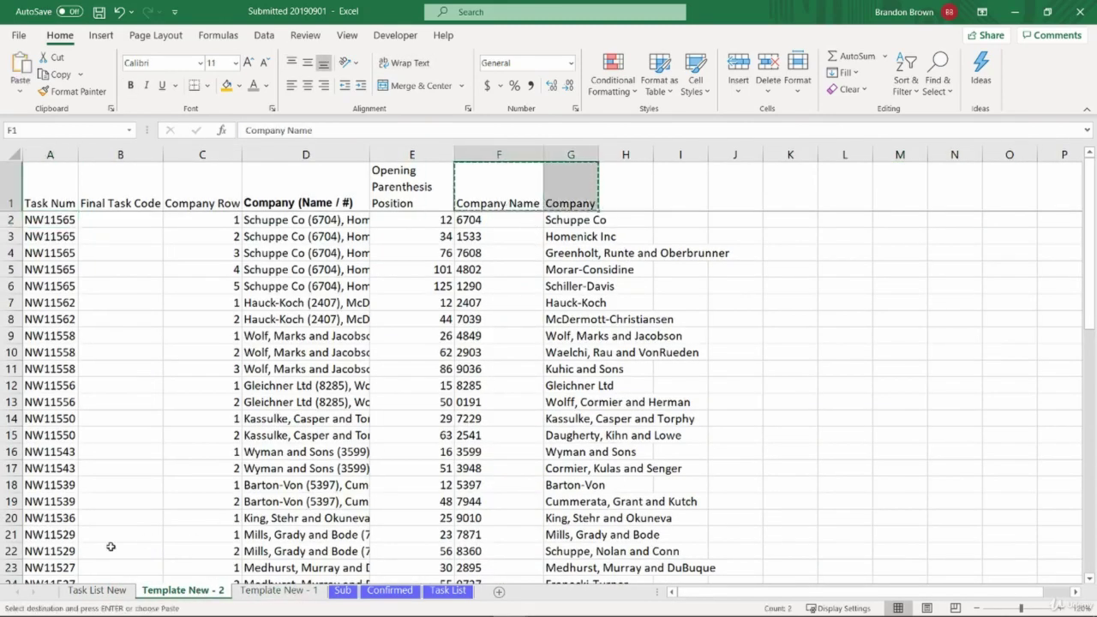
left_click(94, 590)
left_click(238, 192)
key("ctrl+v")
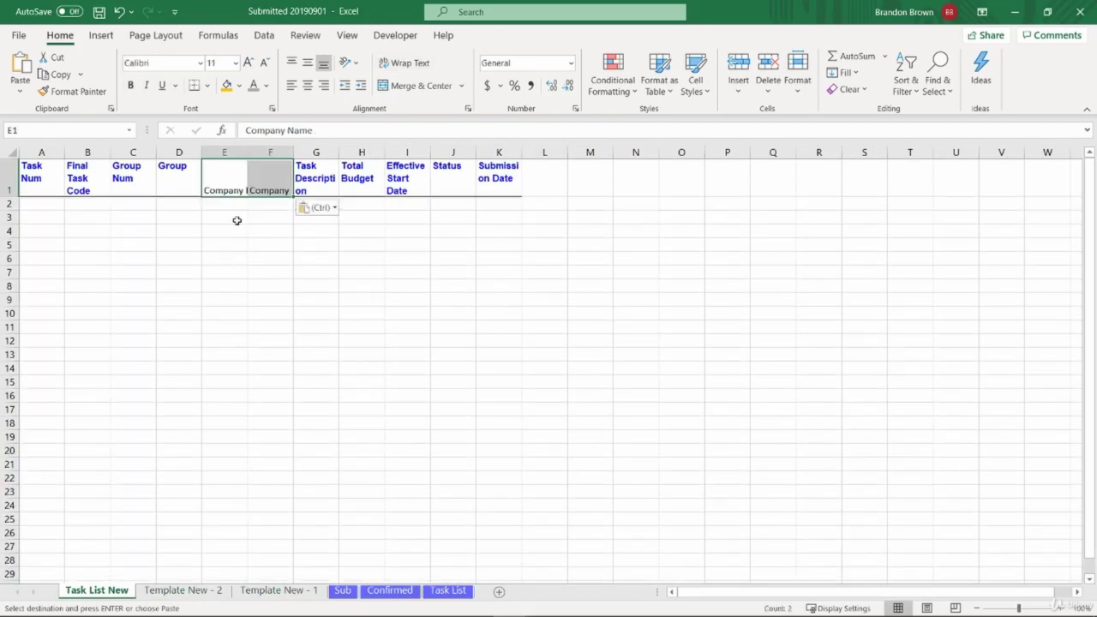
Step: Apply only the formatting of the Task Description header to the Company Name and Company headers in E1:F1
left_click(315, 175)
key("ctrl+c")
left_click_drag(232, 188, 270, 190)
key("ctrl+alt+v")
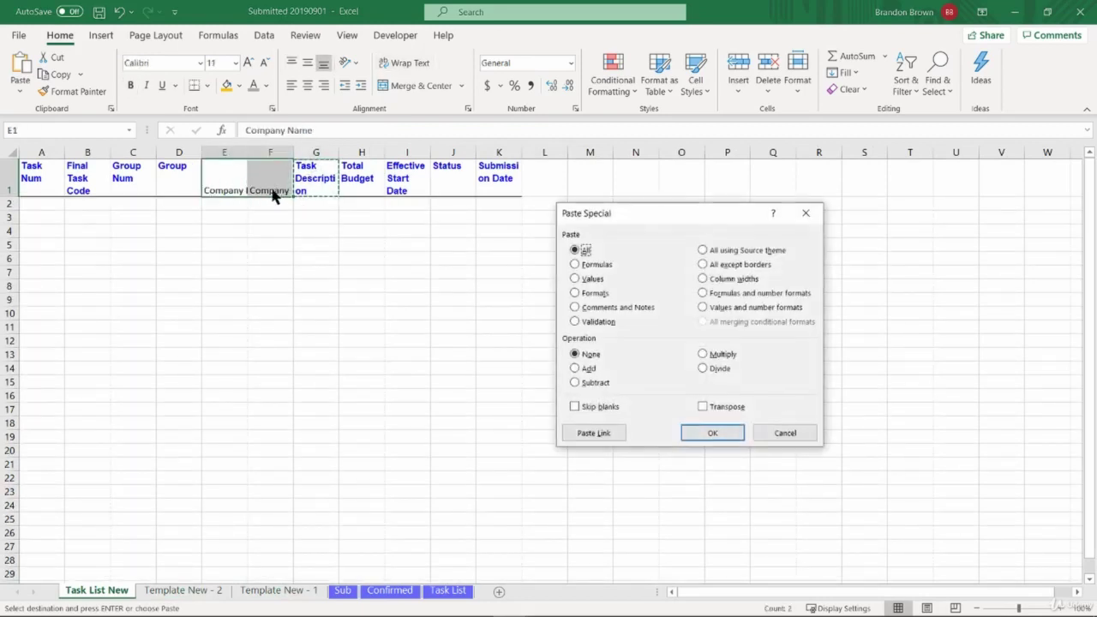
key("t")
key("Return")
left_click(264, 231)
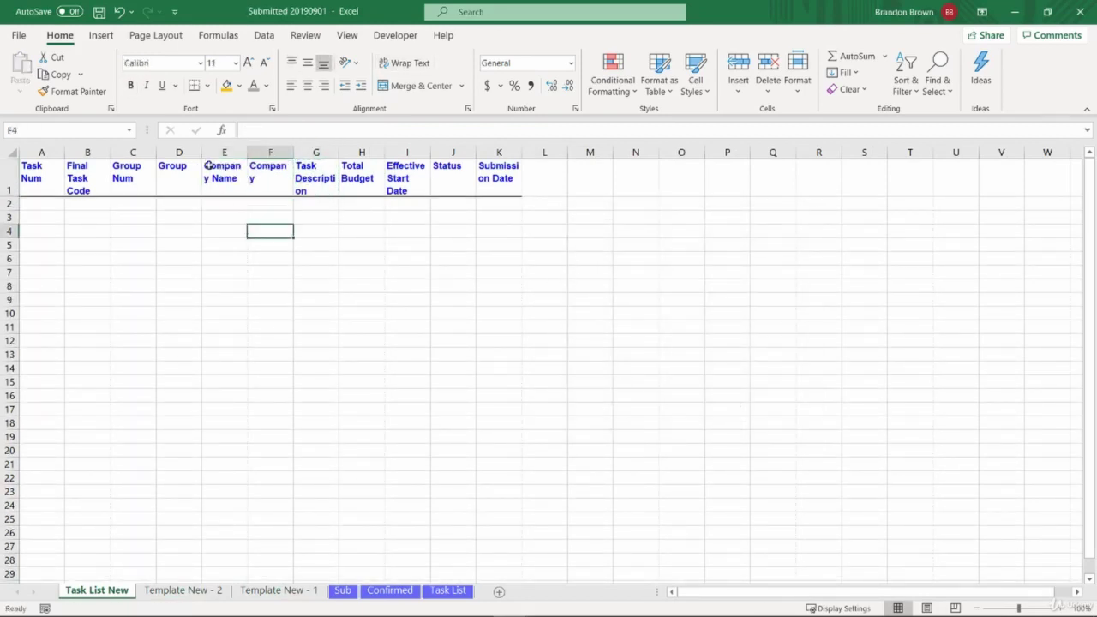
Step: Check the company headers on the Task List sheet and rename the header in E1 of Task List New as Company Num
left_click(224, 177)
left_click(446, 591)
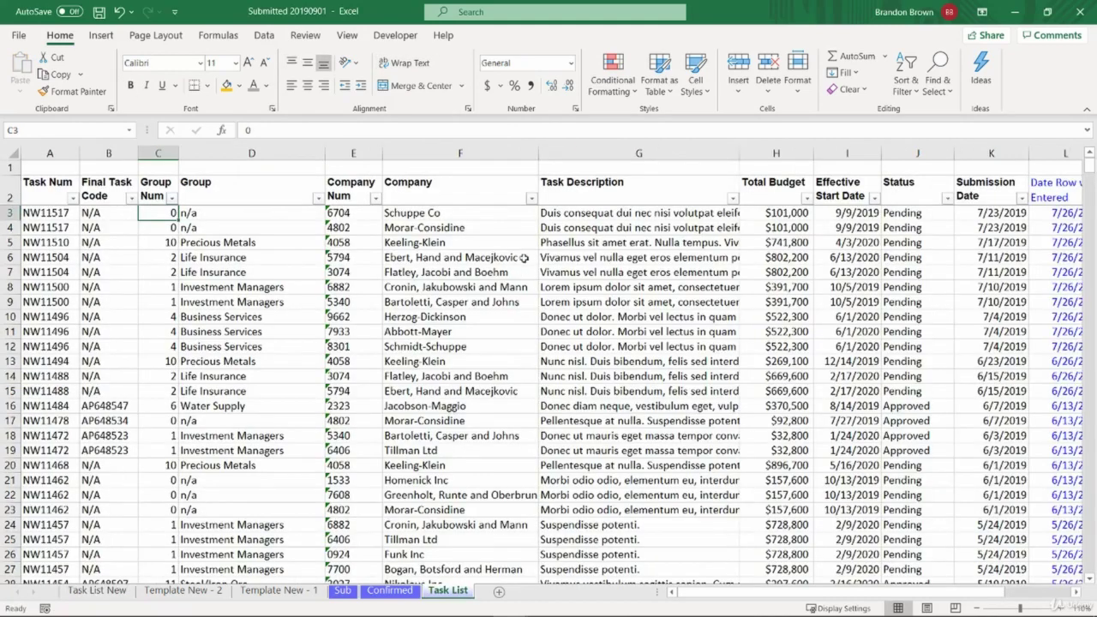
left_click_drag(360, 196, 463, 195)
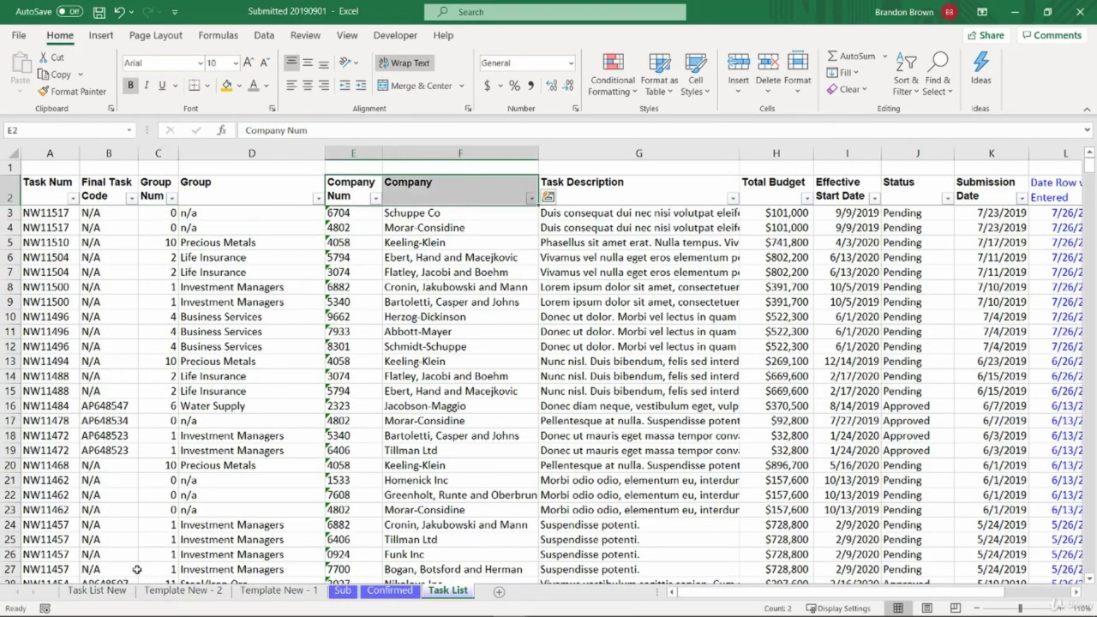
left_click(96, 591)
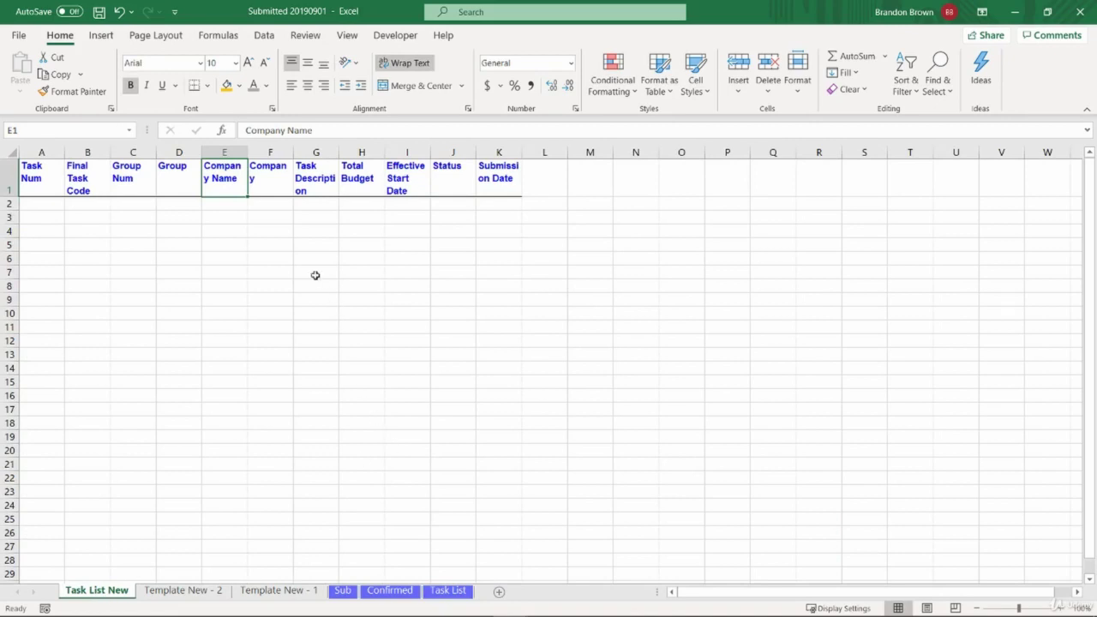
double_click(244, 193)
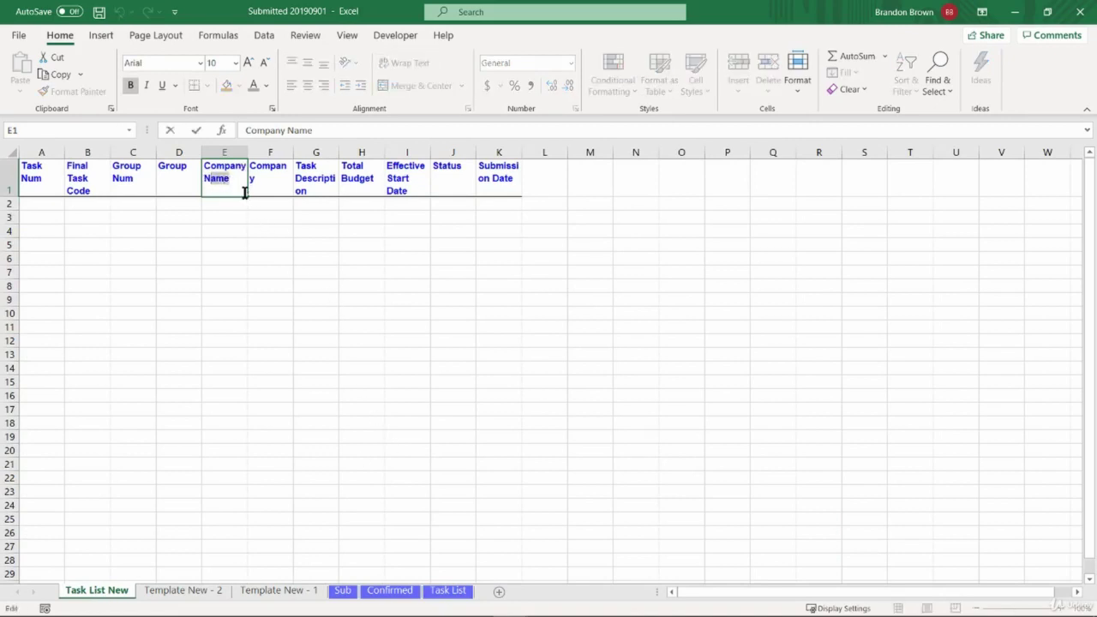
type("Num")
Step: Widen columns E and F of Task List New so the Company Num header fits on one line
left_click_drag(224, 153, 344, 153)
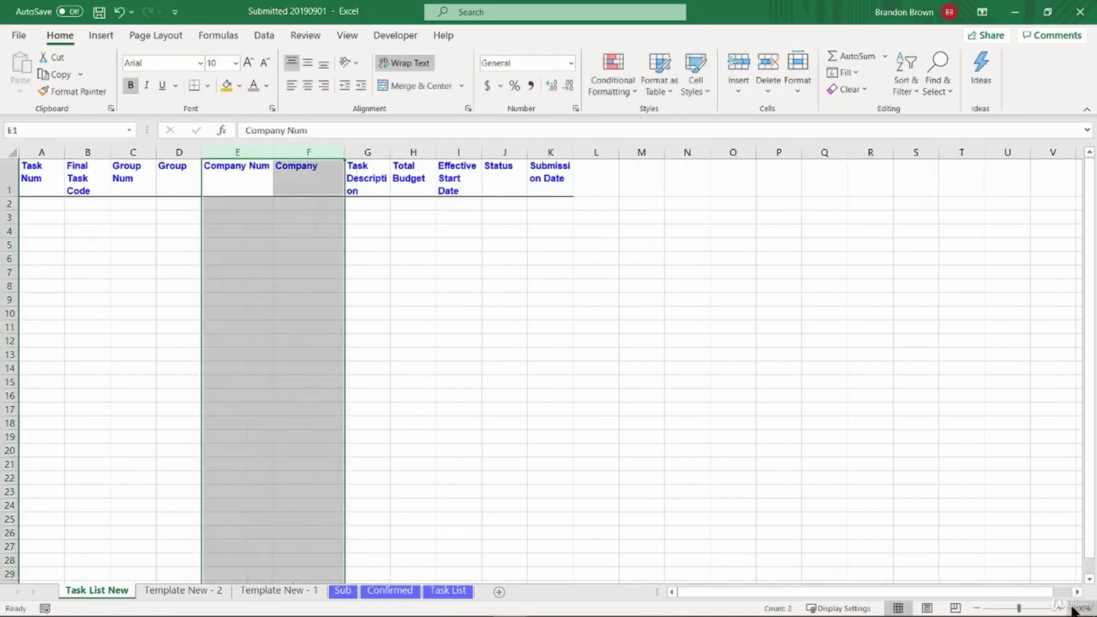
left_click(1061, 608)
left_click(1061, 608)
left_click(297, 284)
left_click(288, 267)
left_click(266, 246)
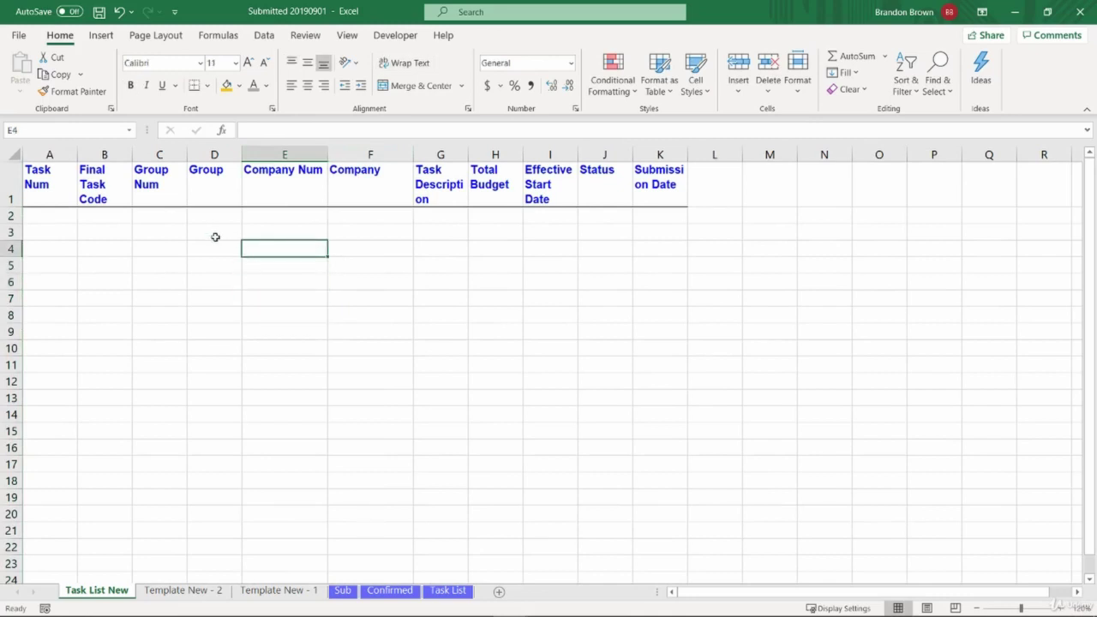
Step: Select the first data cell under Task Num (A2) in Task List New and go to the Template New - 2 sheet
left_click(64, 214)
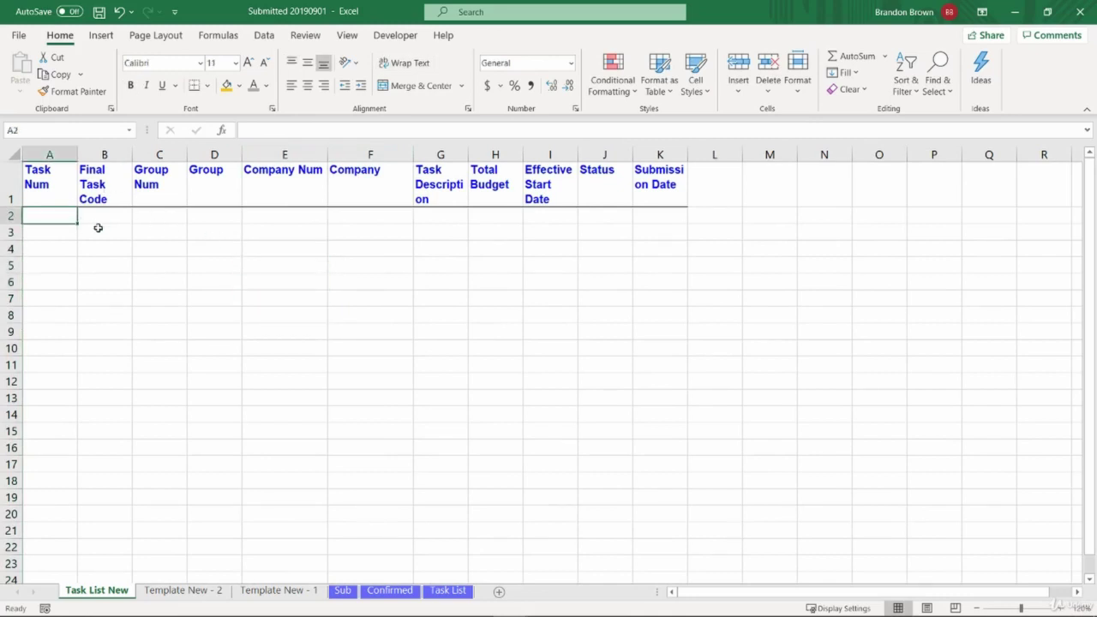
left_click(204, 591)
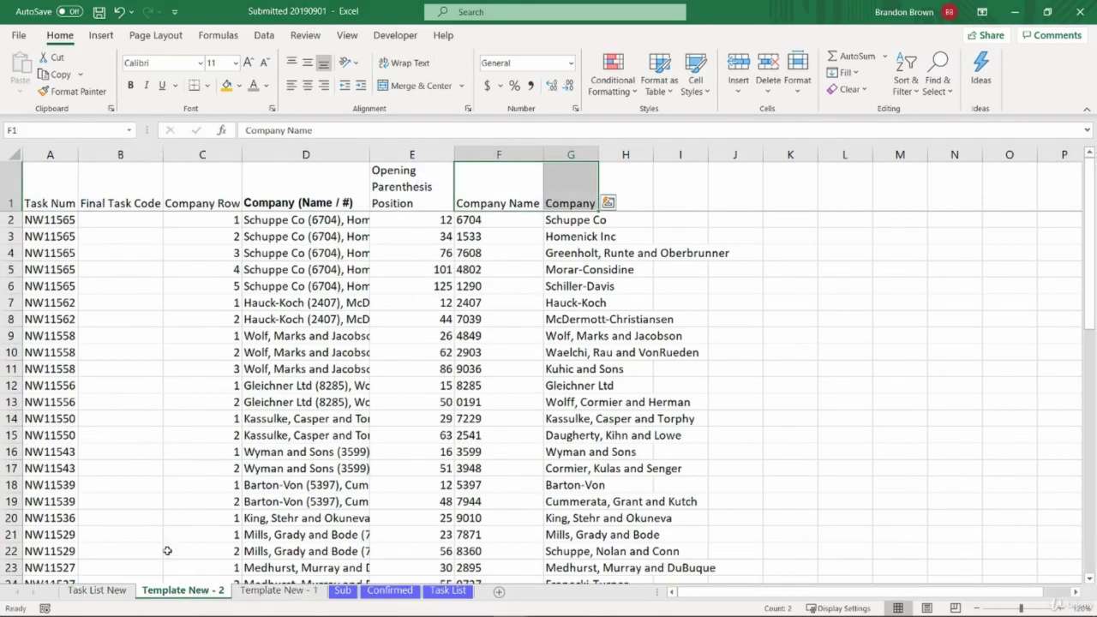
Step: Copy the Task Num cells A2:A41 from the Template New - 2 sheet into Task List New starting at A2
left_click(52, 201)
key("Down")
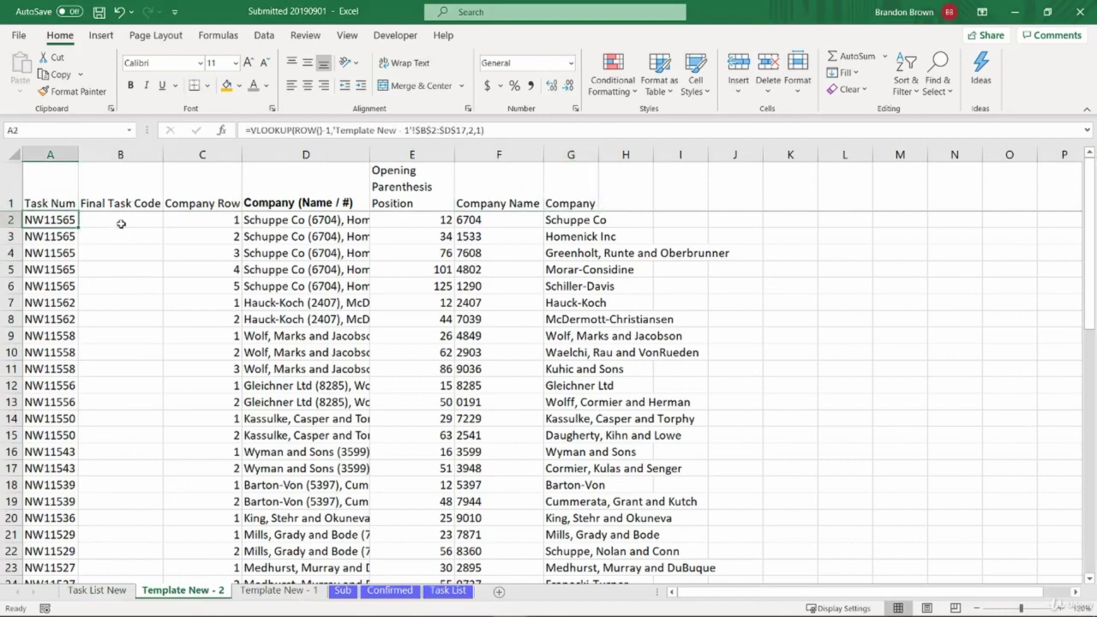
key("ctrl+shift+Down")
key("ctrl+c")
left_click(107, 591)
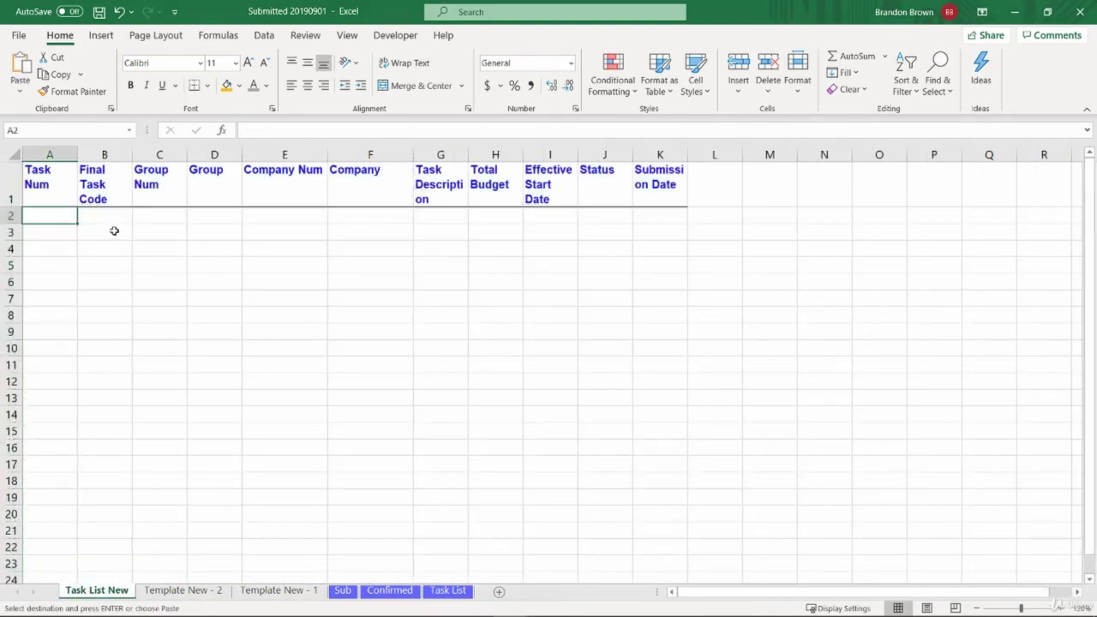
key("ctrl+v")
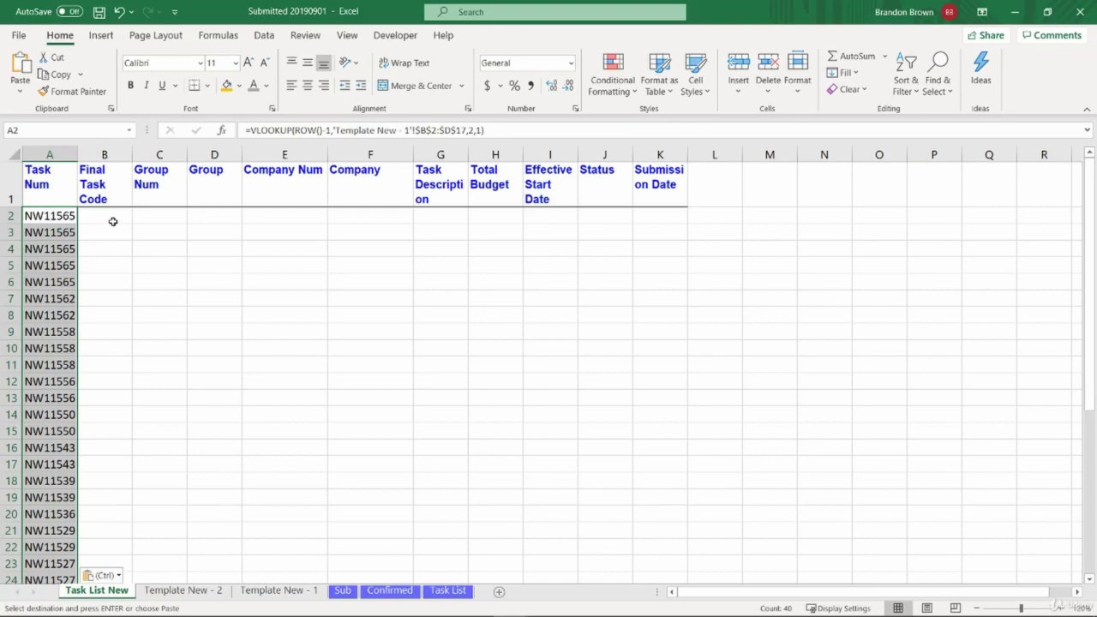
Step: Copy the Task Num and Final Task Code cells A2:B41 from Template New - 2 into Task List New at A2 and check their extent
left_click(183, 591)
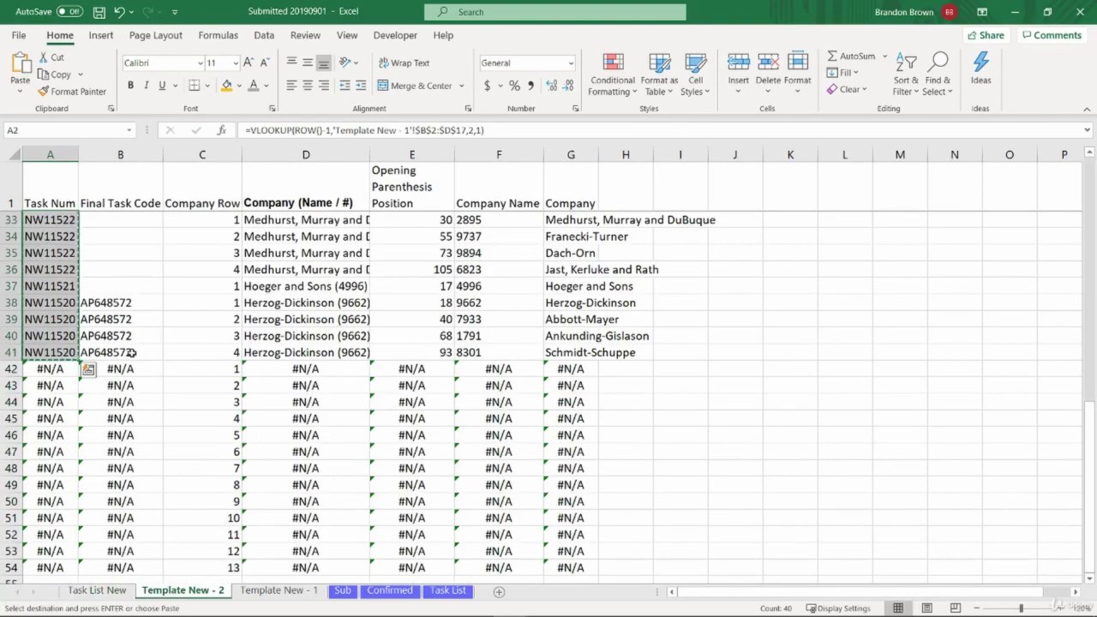
key("shift+Right")
left_click(117, 590)
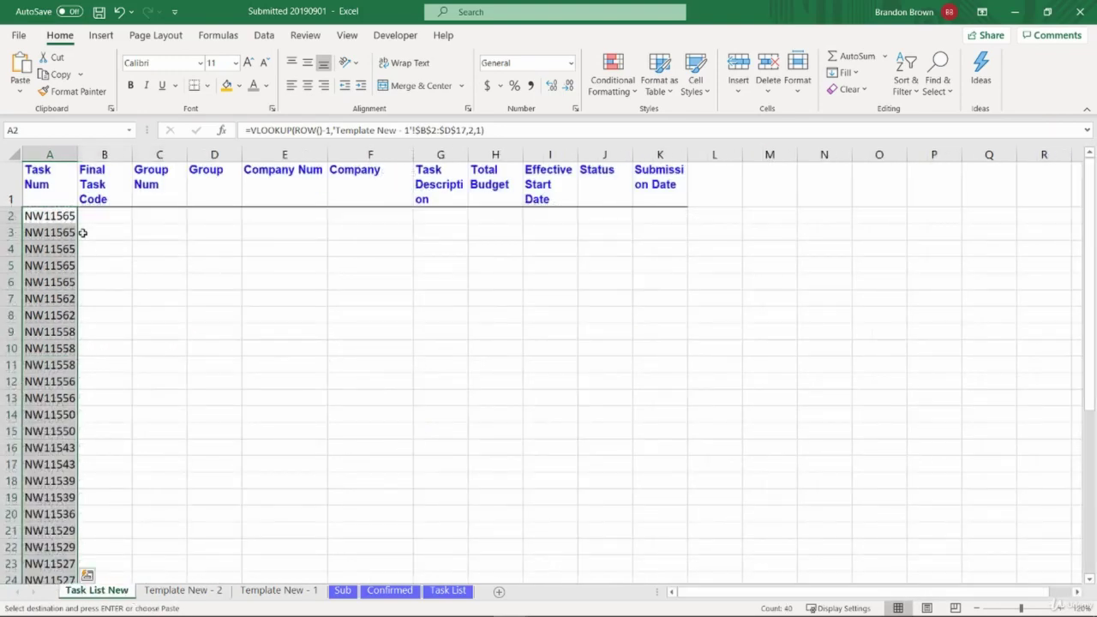
key("ctrl+v")
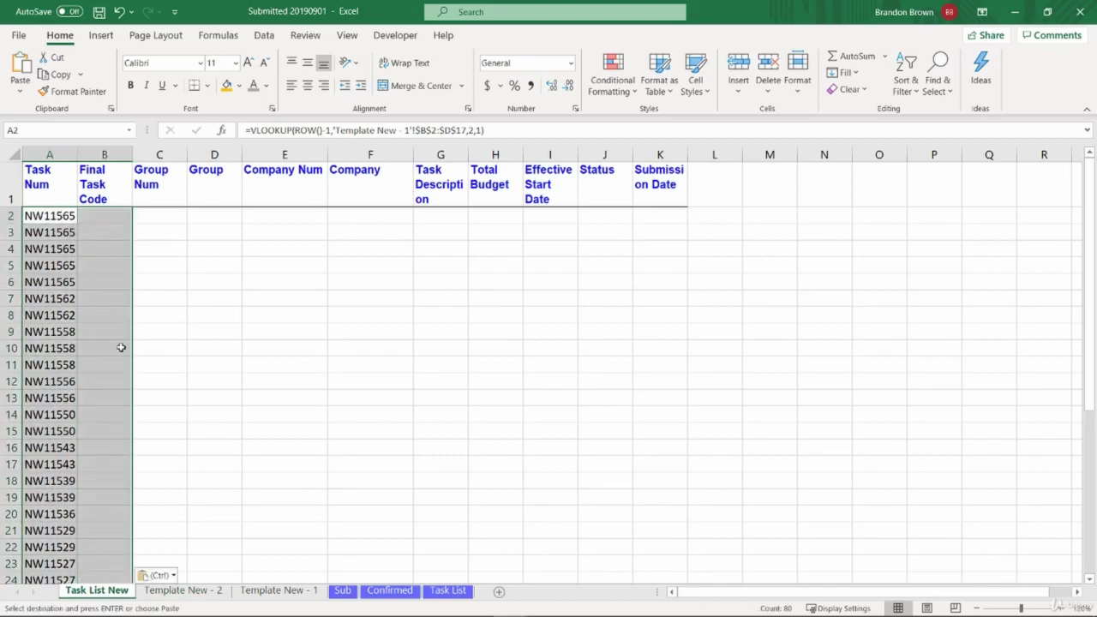
key("ctrl+Down")
key("ctrl+Down")
key("ctrl+Up")
key("ctrl+Up")
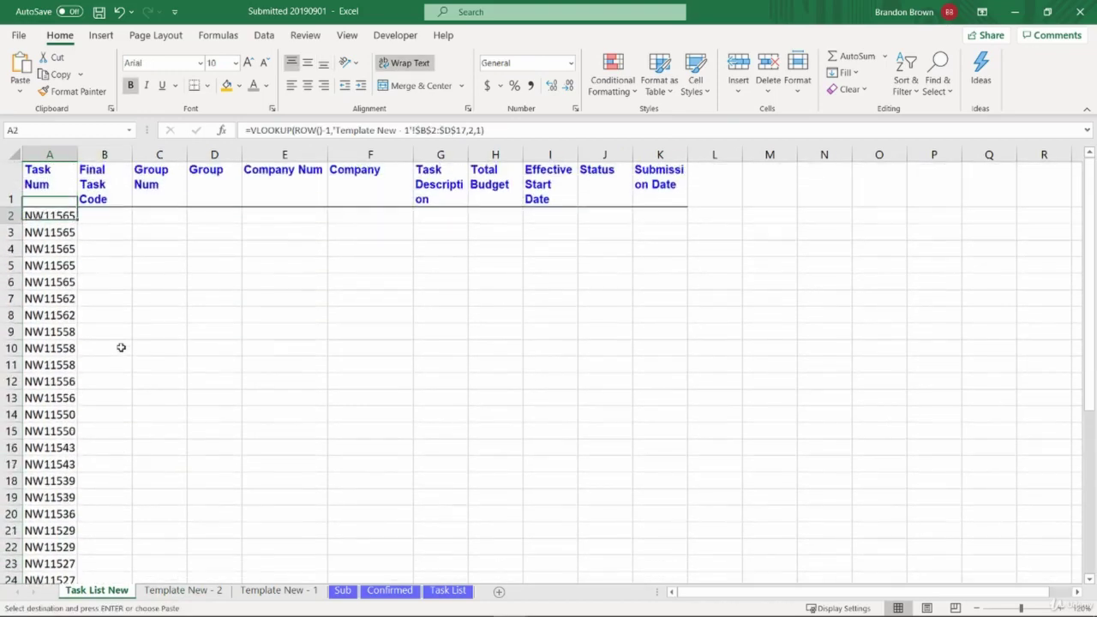
key("Down")
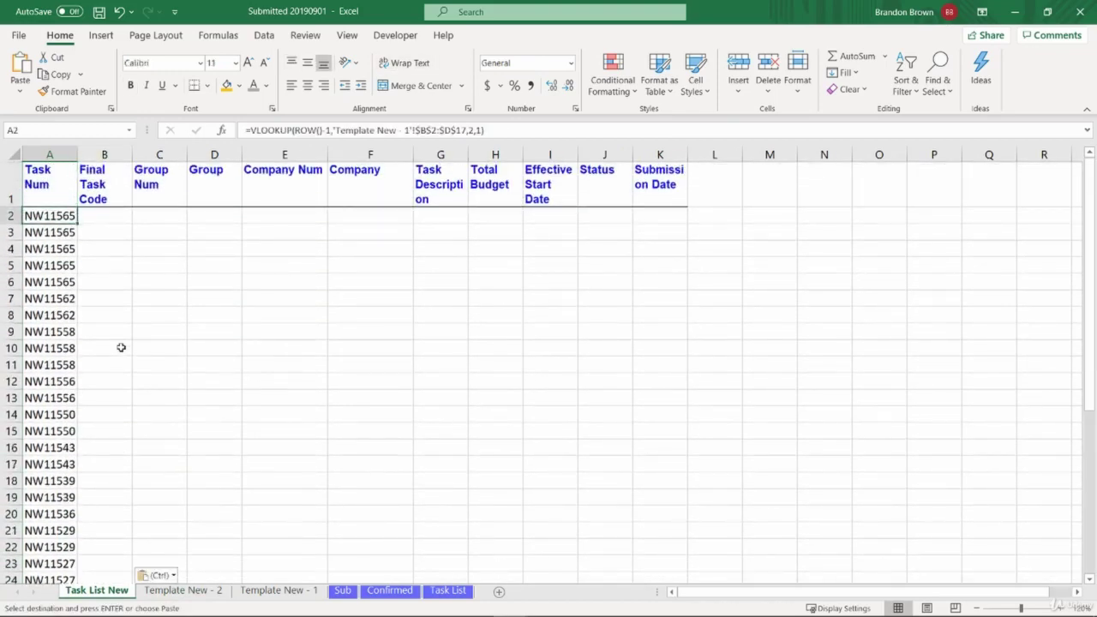
Step: Copy the Task Num formula in A2 of Template New - 2 into A2 of Task List New and fill it down to row 41
left_click(315, 592)
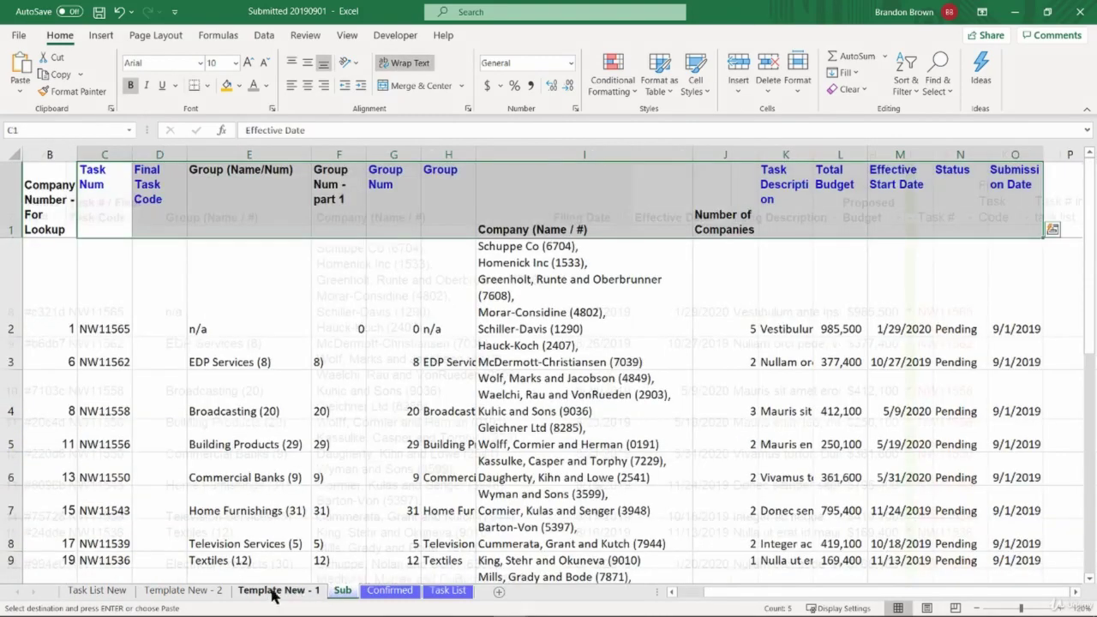
left_click(194, 591, "ctrl")
left_click(194, 592)
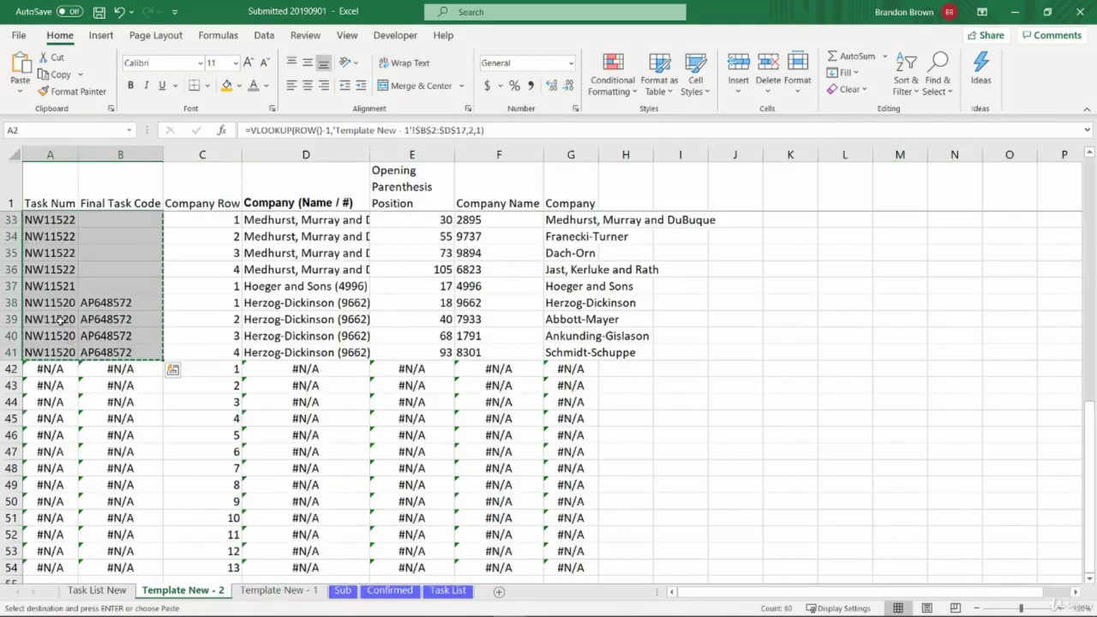
left_click(54, 231)
key("Escape")
key("ctrl+Home")
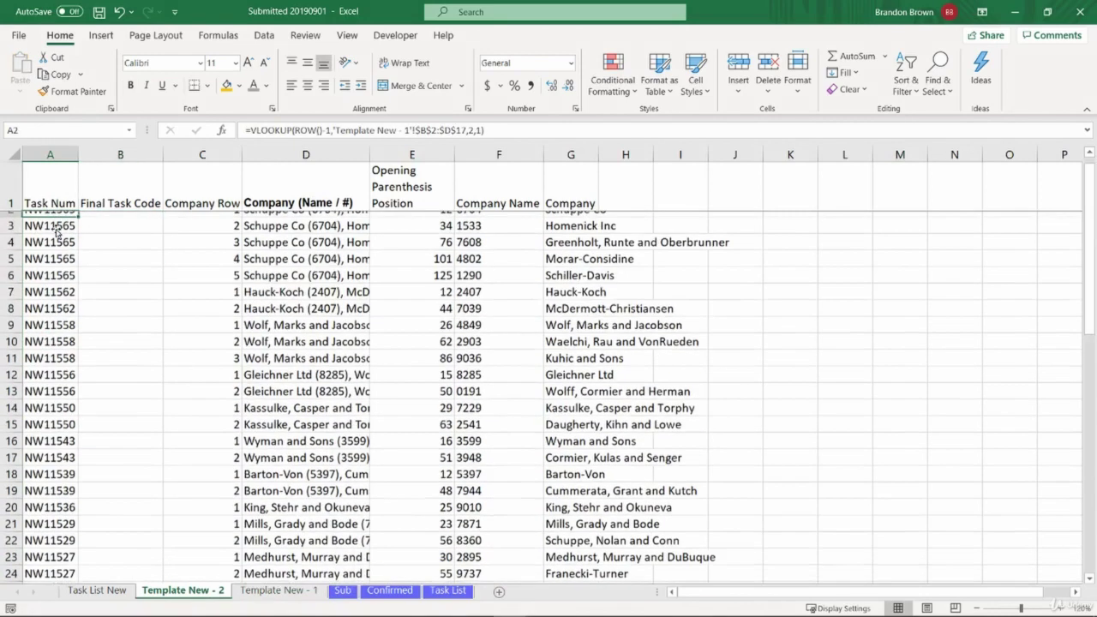
key("ctrl+c")
left_click(95, 590)
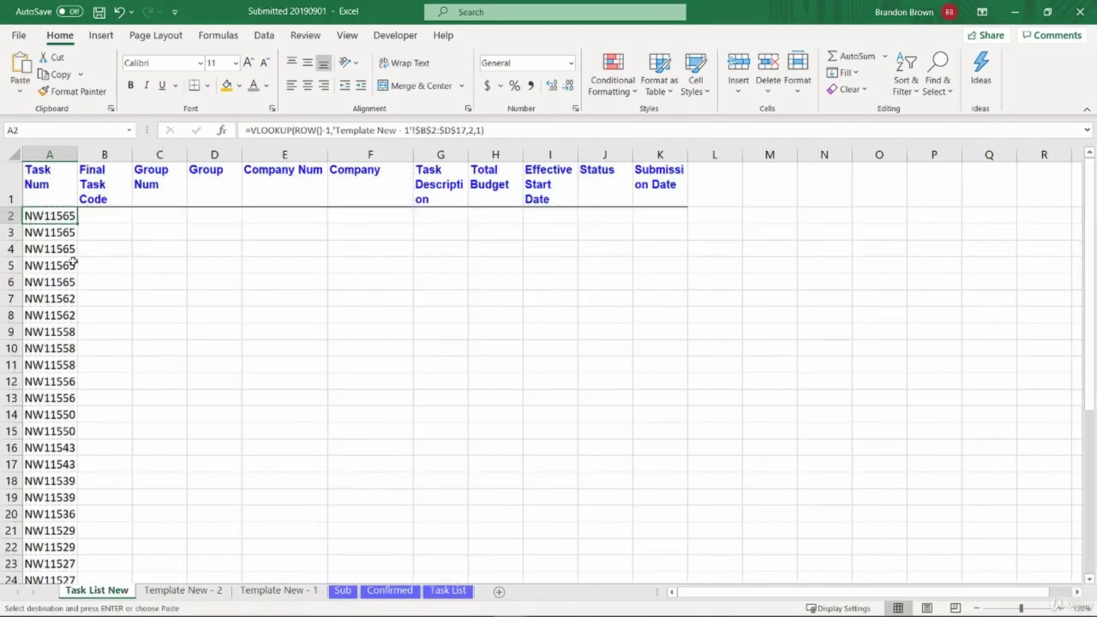
key("ctrl+v")
key("ctrl+shift+Down")
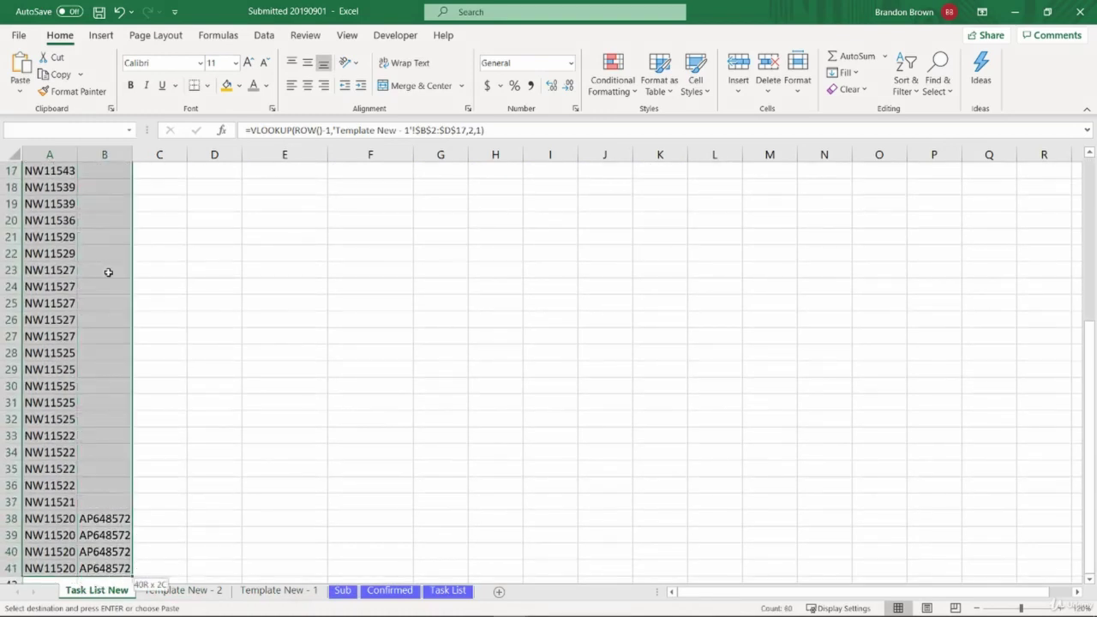
key("ctrl+d")
Step: Fill the Task Num formulas across into the Final Task Code column, B2:B41
key("shift+Right")
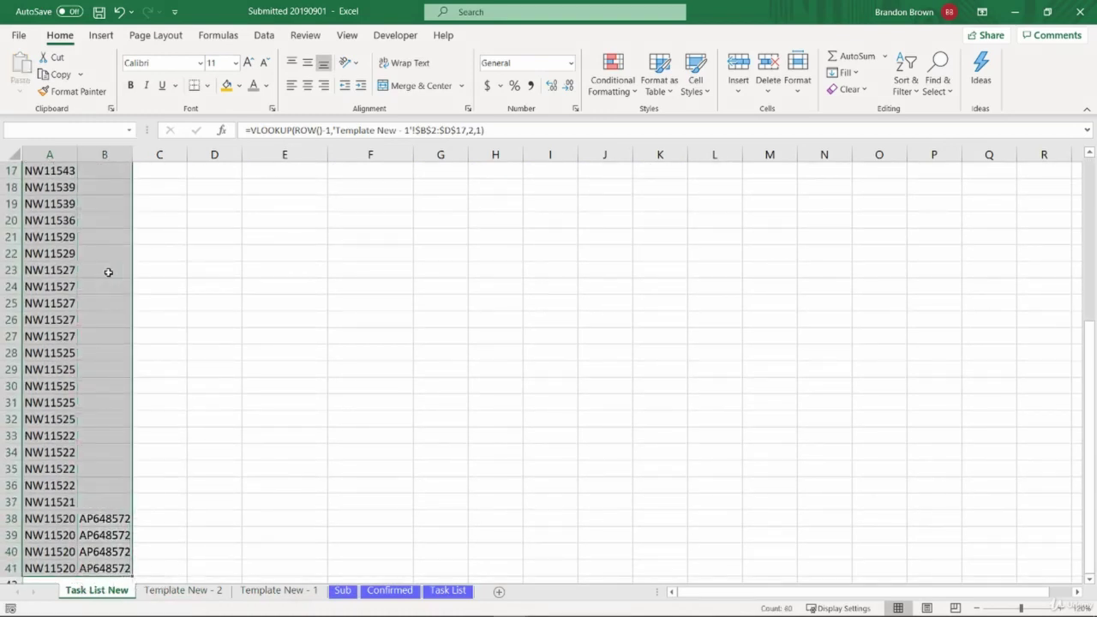
key("ctrl+r")
key("ctrl+q")
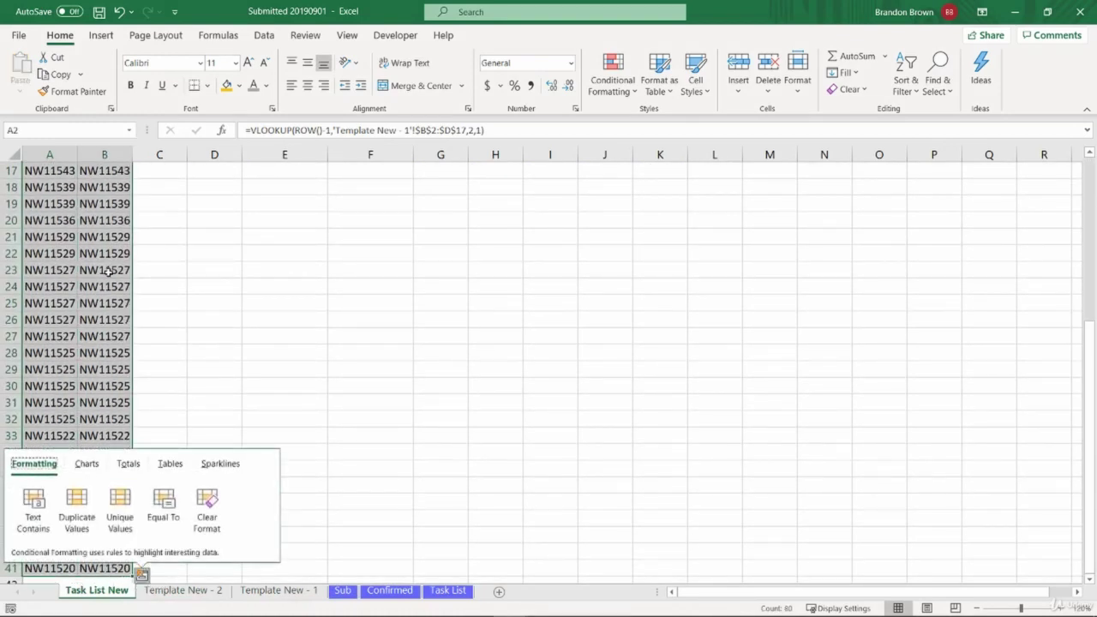
key("Escape")
Step: Set the VLOOKUP column index in B2 to 3 and fill the formula down the Final Task Code column to row 41
key("ctrl+Up")
key("Down")
key("Right")
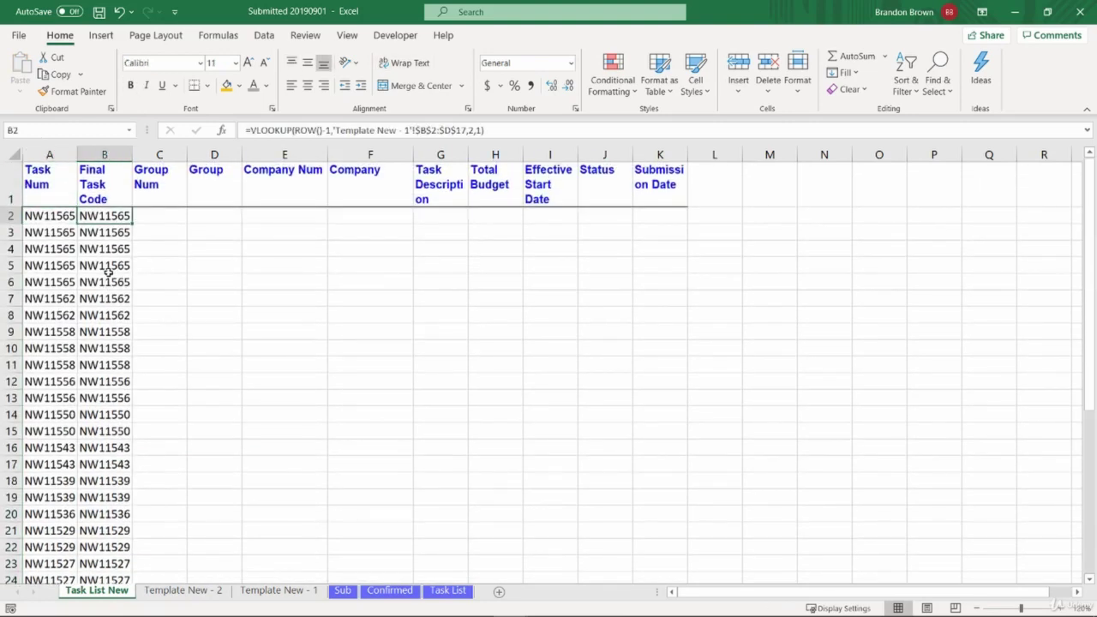
key("F2")
left_click(360, 215)
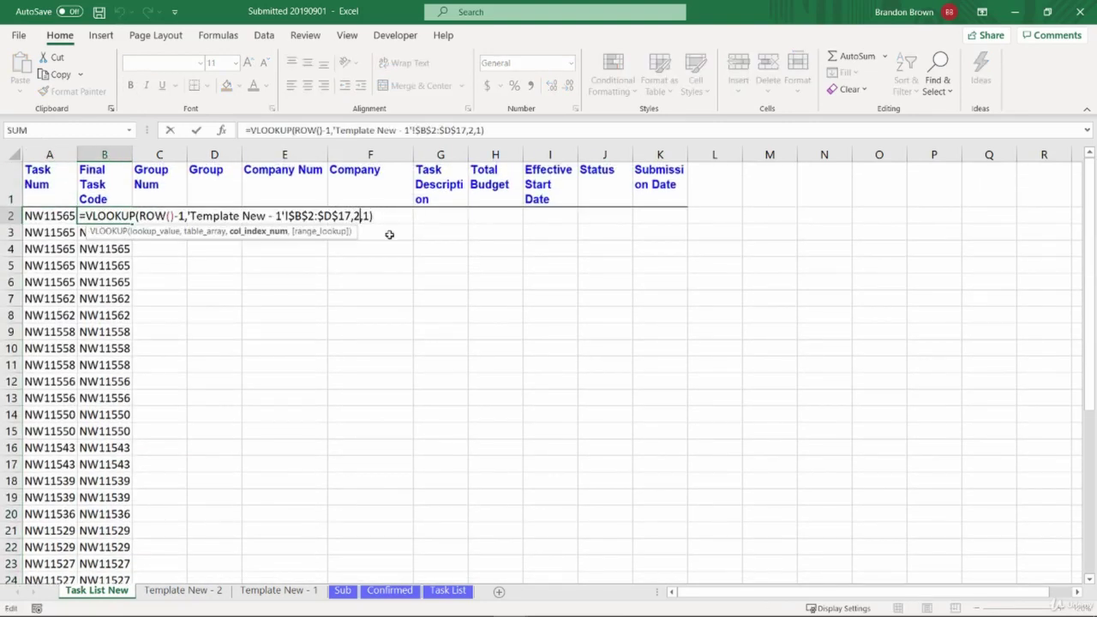
key("BackSpace")
type("3")
key("Return")
key("Up")
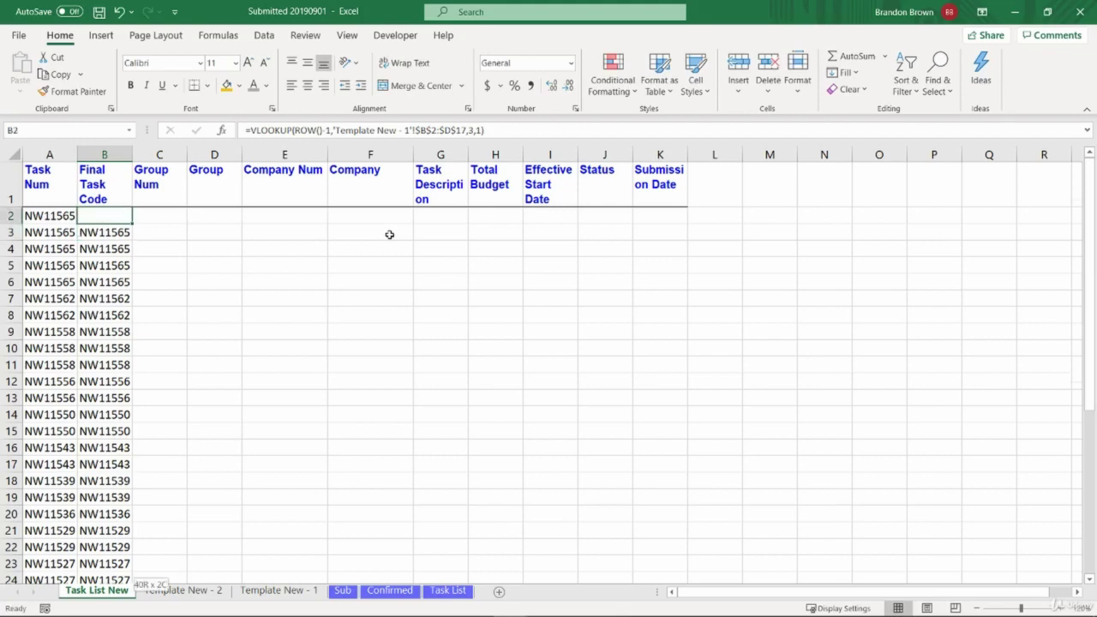
key("ctrl+shift+Down")
key("ctrl+d")
key("Left")
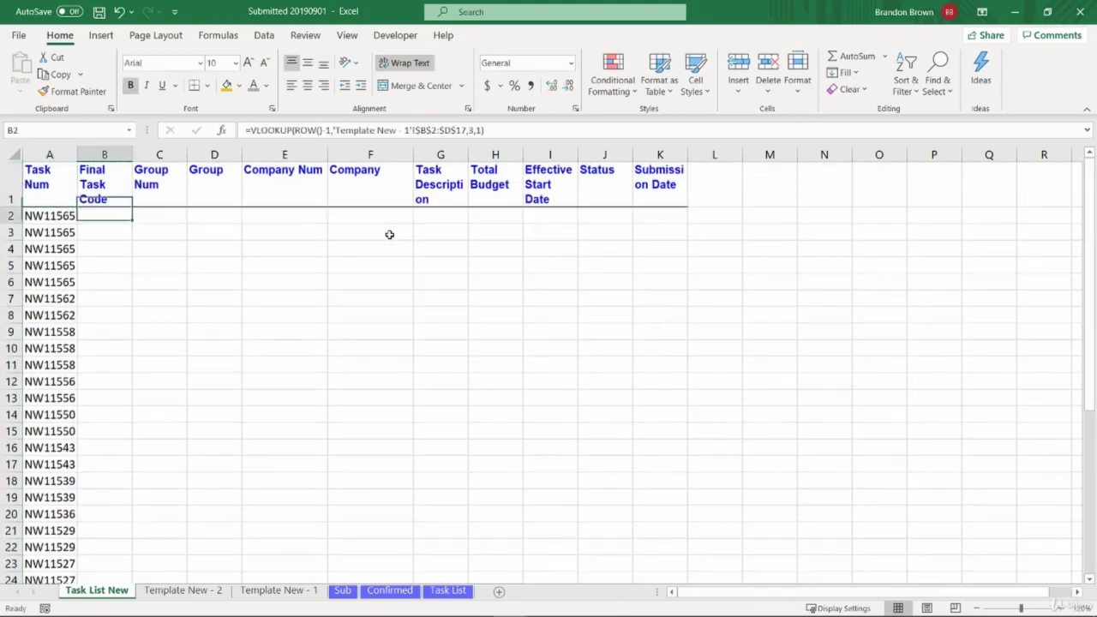
left_click(168, 227)
left_click(167, 212)
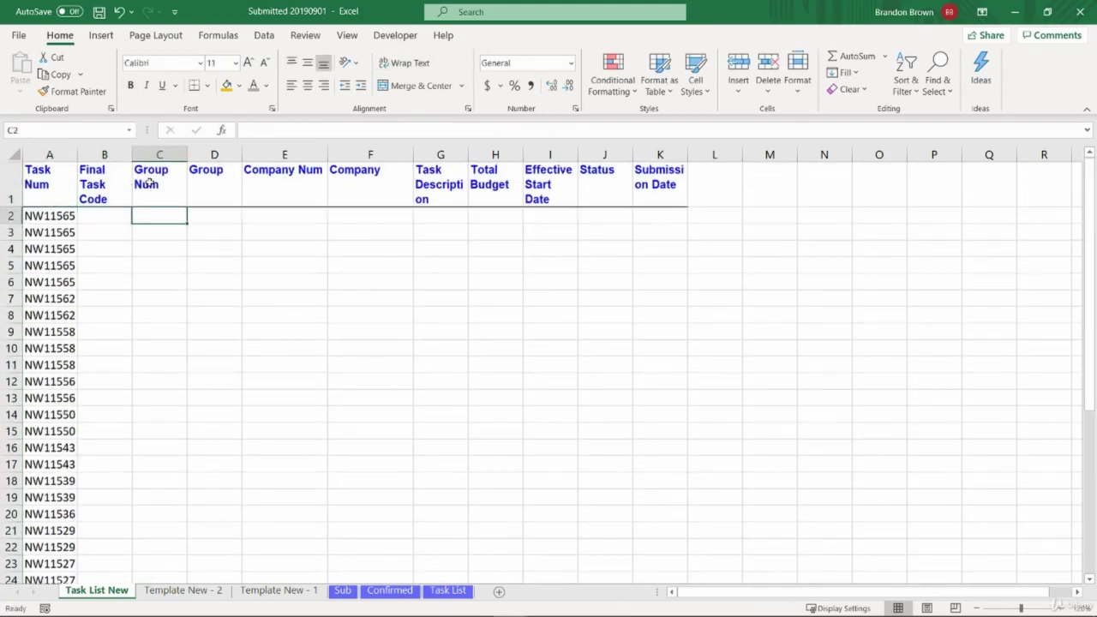
left_click_drag(150, 183, 152, 210)
left_click(152, 211)
left_click(51, 219)
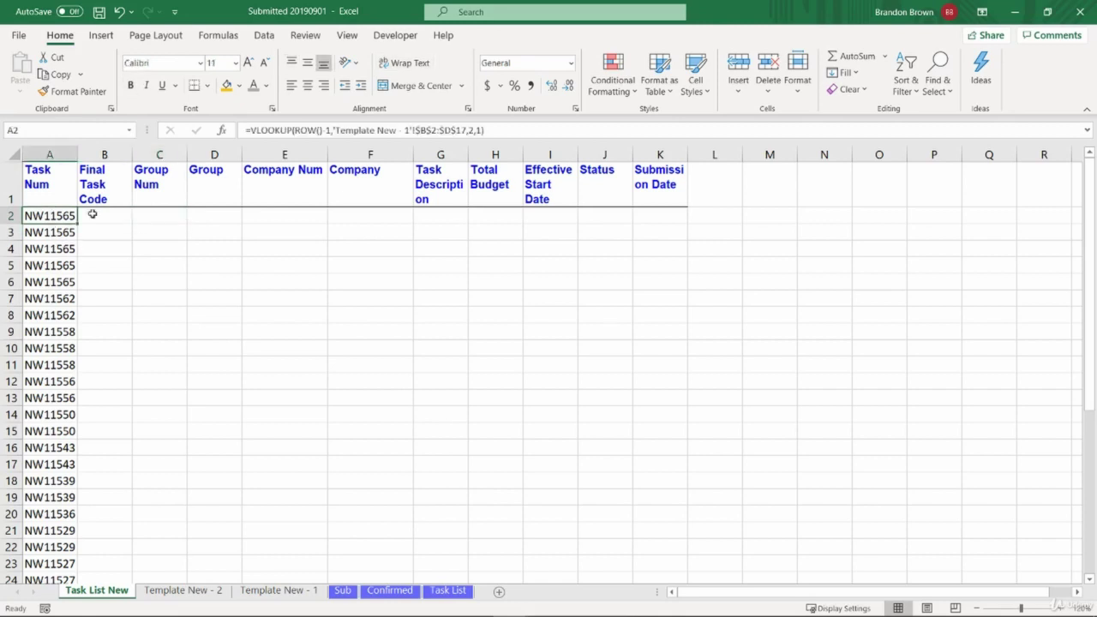
left_click(179, 213)
Step: Copy the Task Num formula from A2 into the Company Num cell E2 and the Company cells F2:F3
left_click(76, 219)
key("ctrl+c")
left_click(289, 215)
key("ctrl+v")
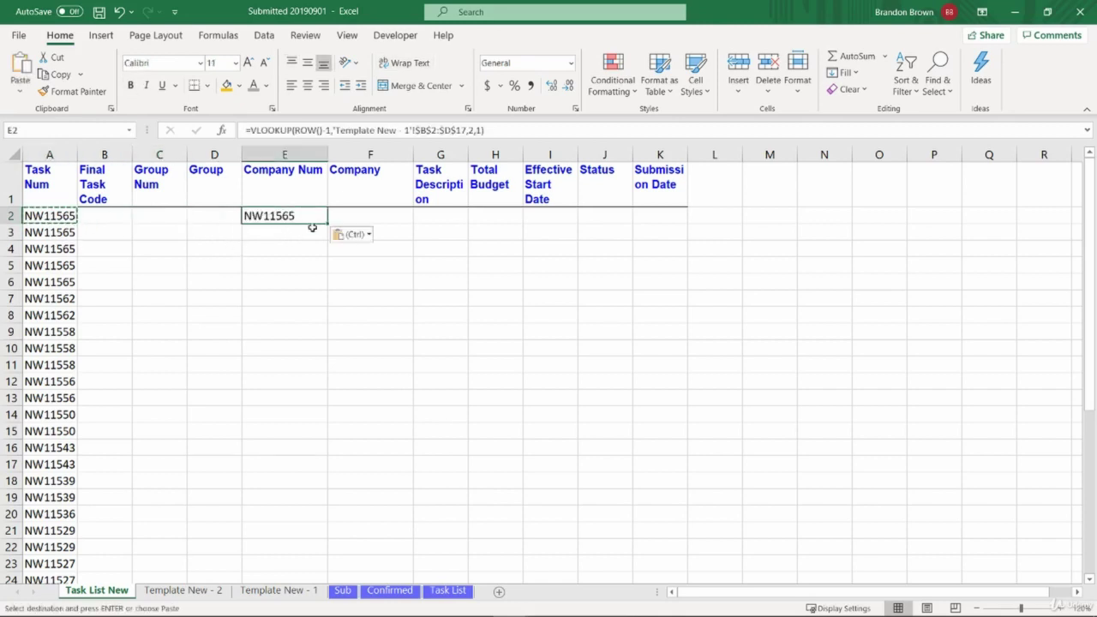
key("ctrl+c")
left_click_drag(347, 220, 350, 233)
key("ctrl+v")
left_click(291, 217)
key("Escape")
key("F2")
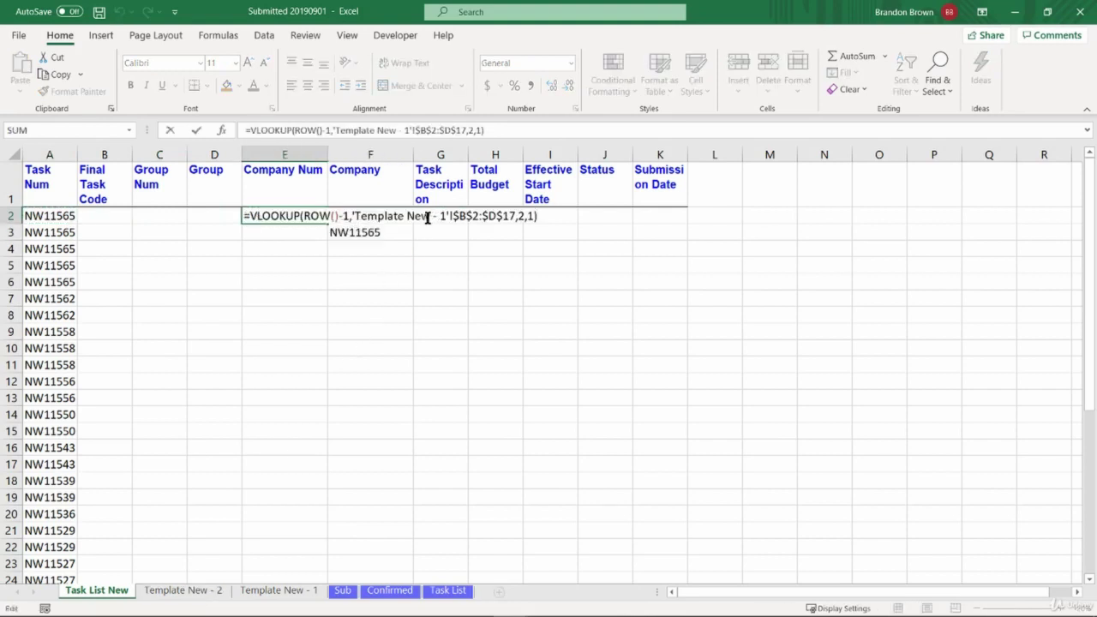
key("Escape")
left_click(179, 590)
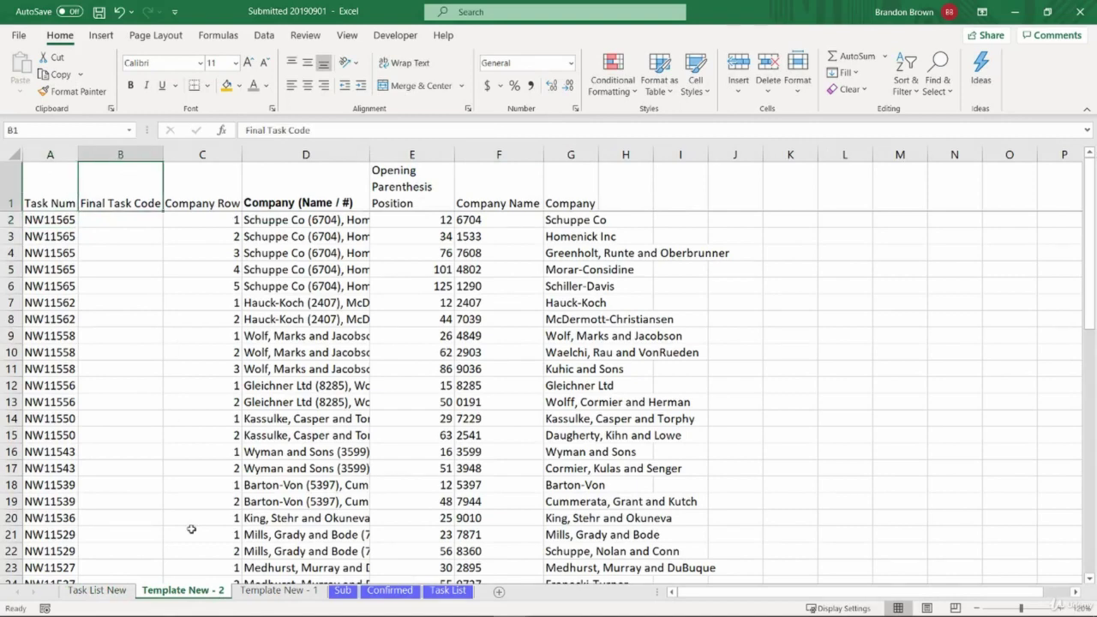
left_click(85, 591)
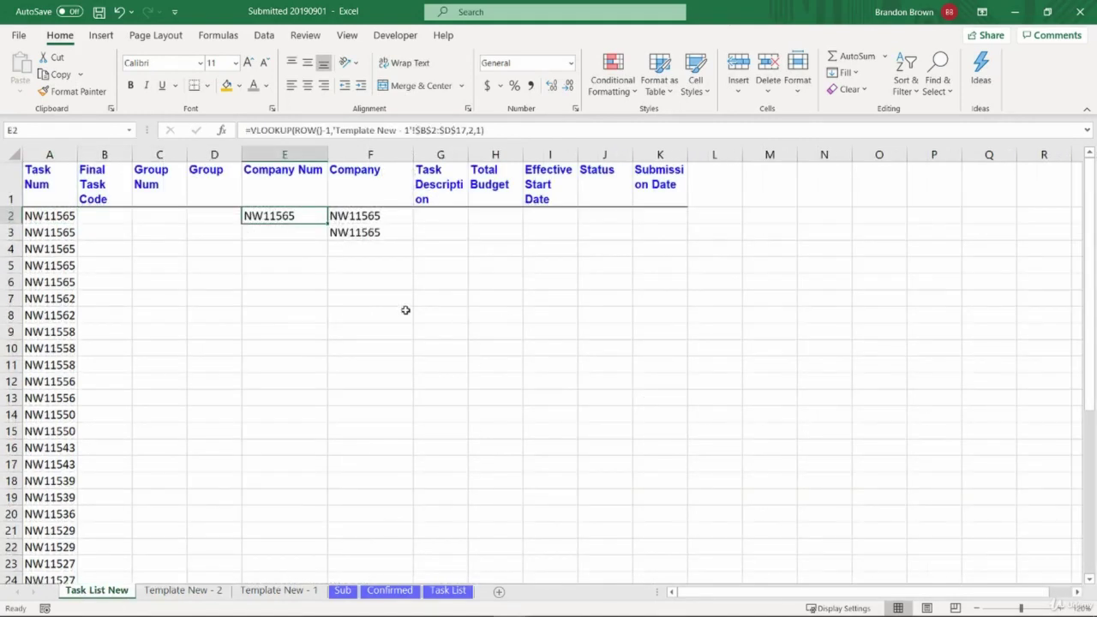
Step: Begin an INDEX formula in Company Num cell E2 with the absolute array 'Template New - 2'!$D$1:$E$54
type("=index")
key("Tab")
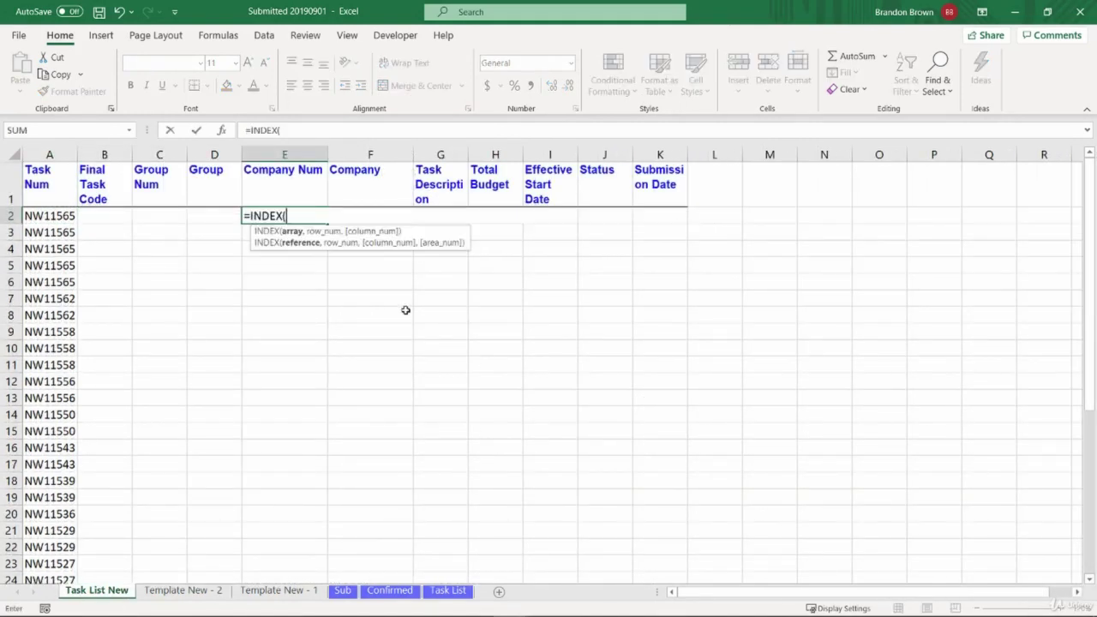
left_click(274, 592)
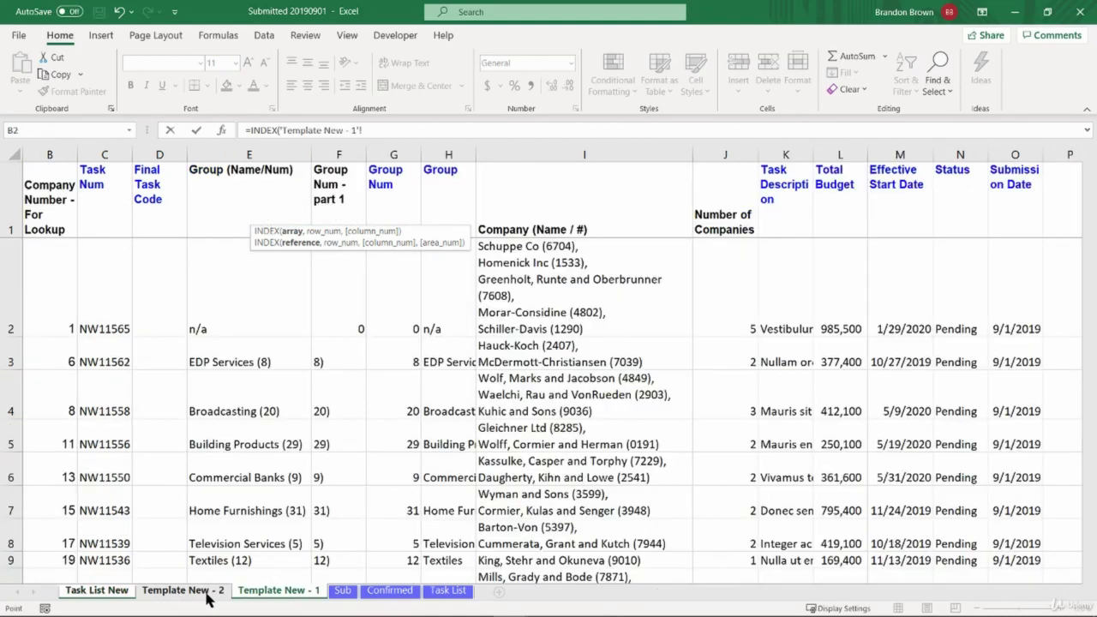
left_click(206, 592)
left_click(301, 222)
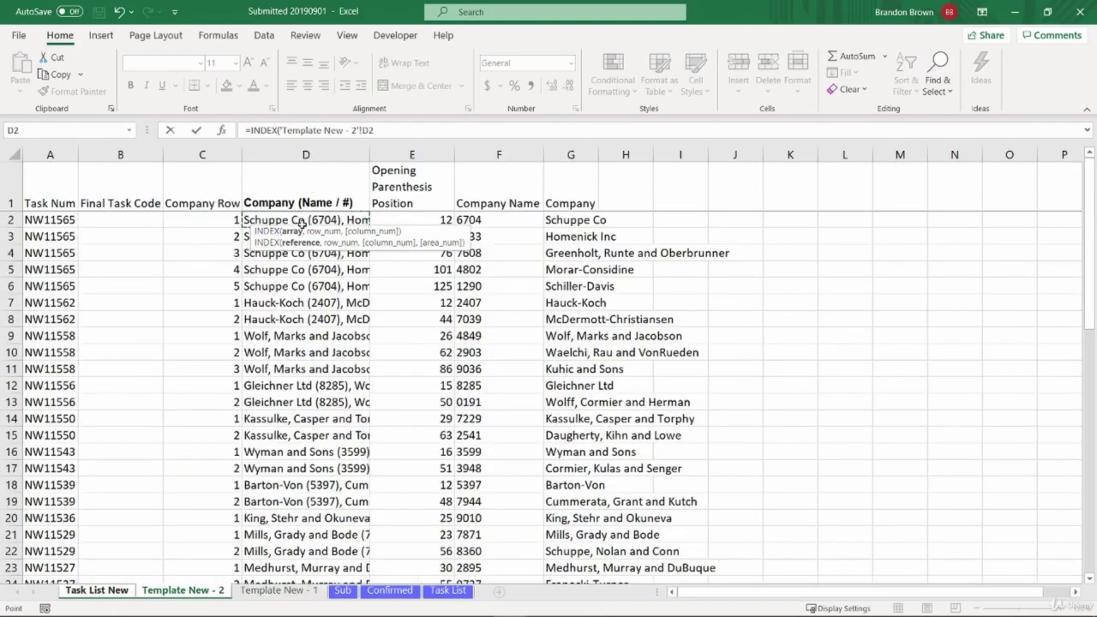
key("shift+Right")
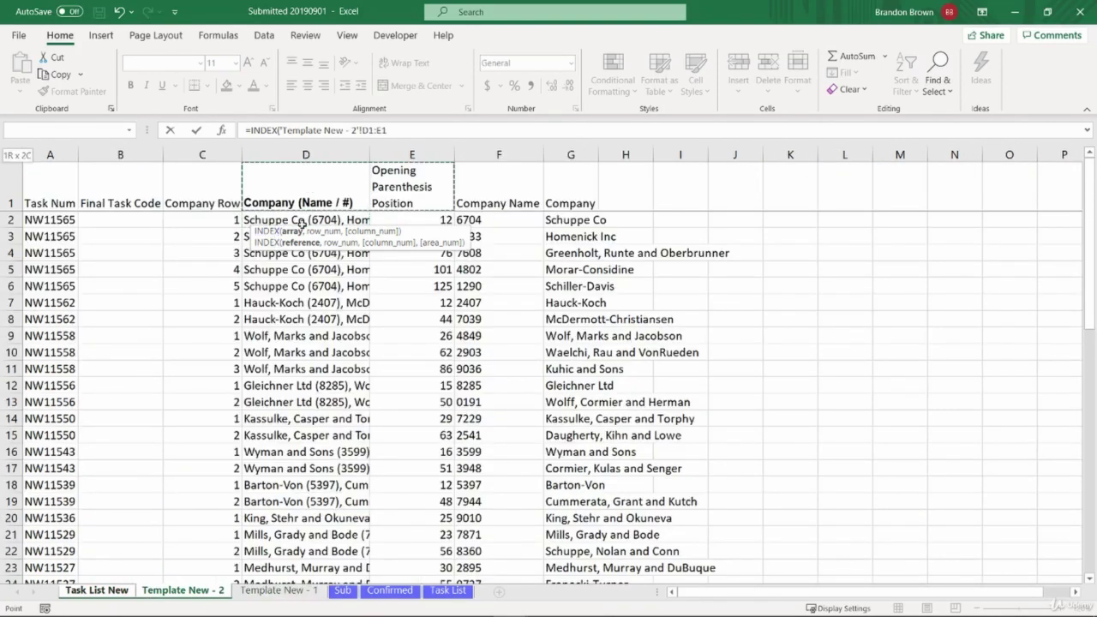
key("ctrl+shift+Down")
key("F4")
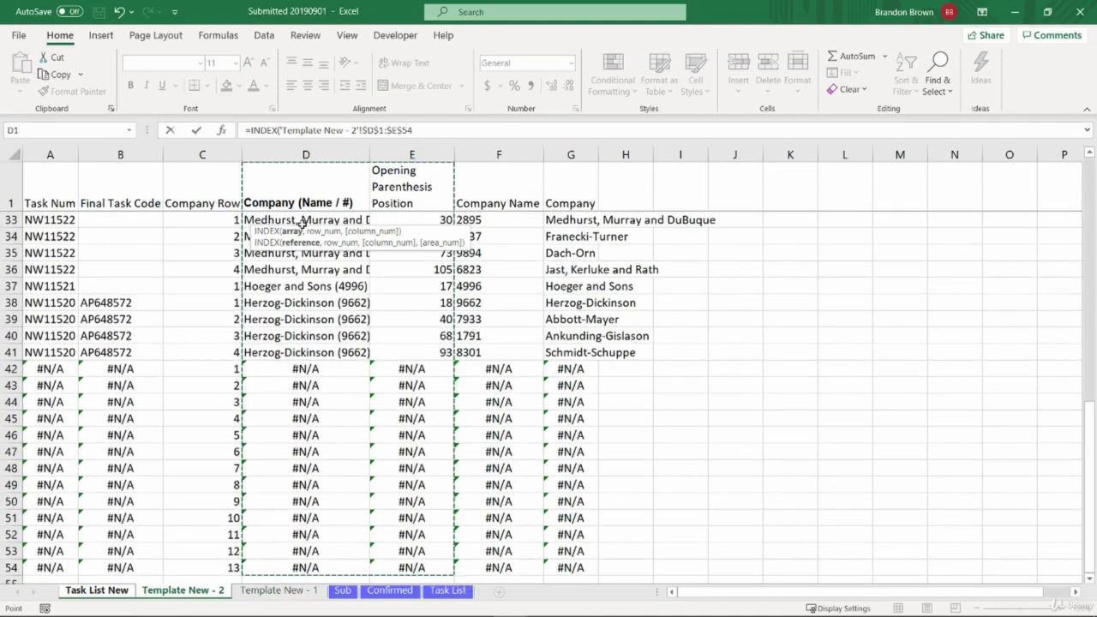
Step: Complete the Company Num formula in E2 as an INDEX of 'Template New - 2'!$F$1:$G$54 with row ROW() and column 1
type(",ROW(")
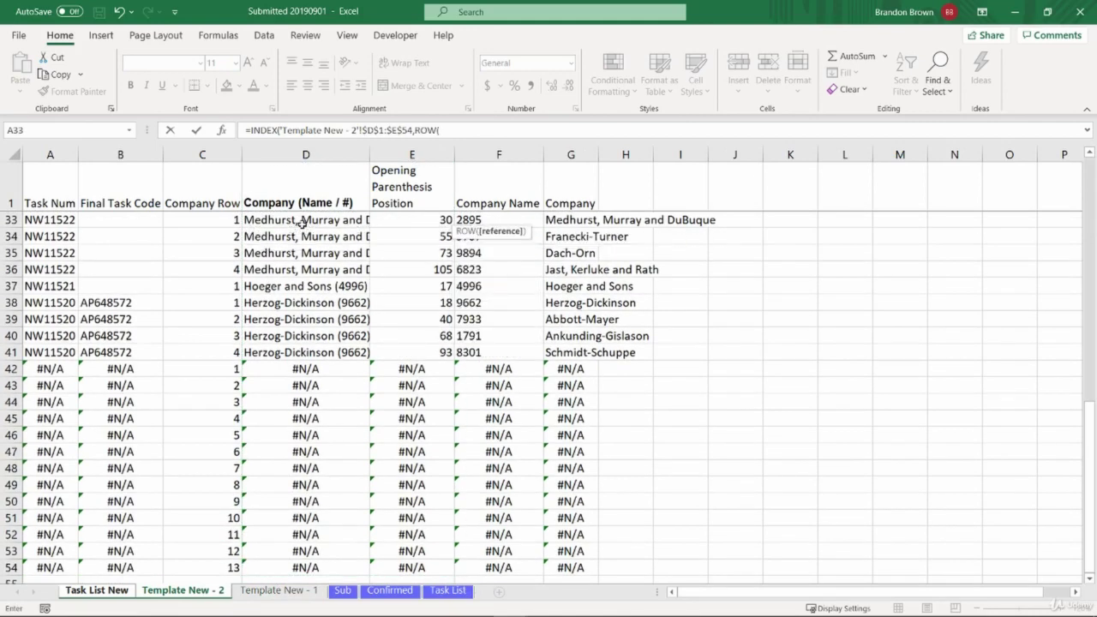
type(")")
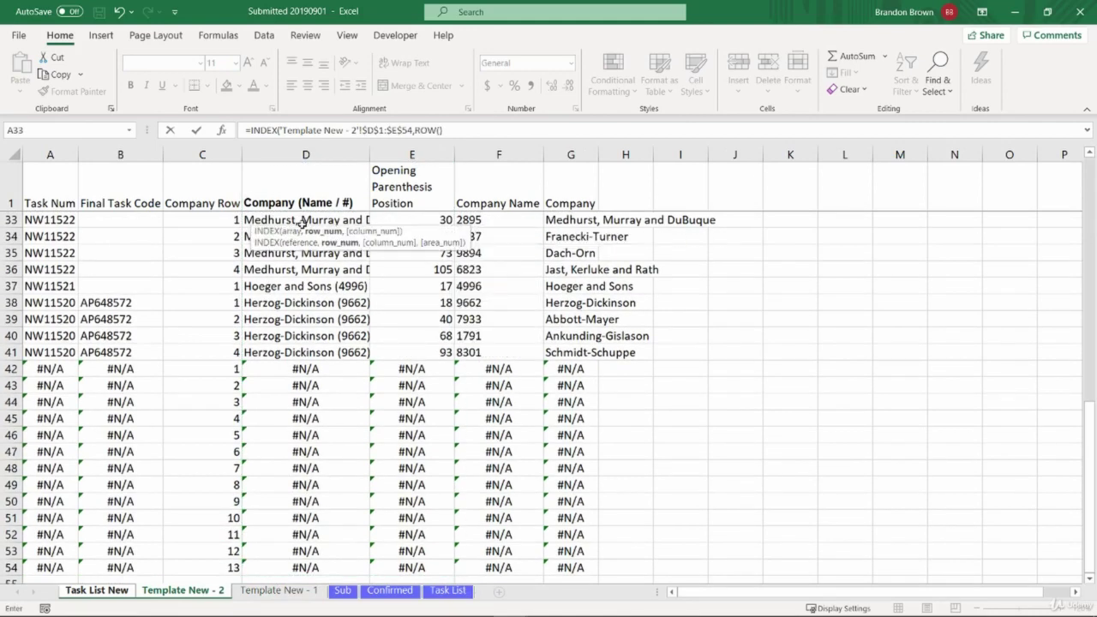
left_click(368, 129)
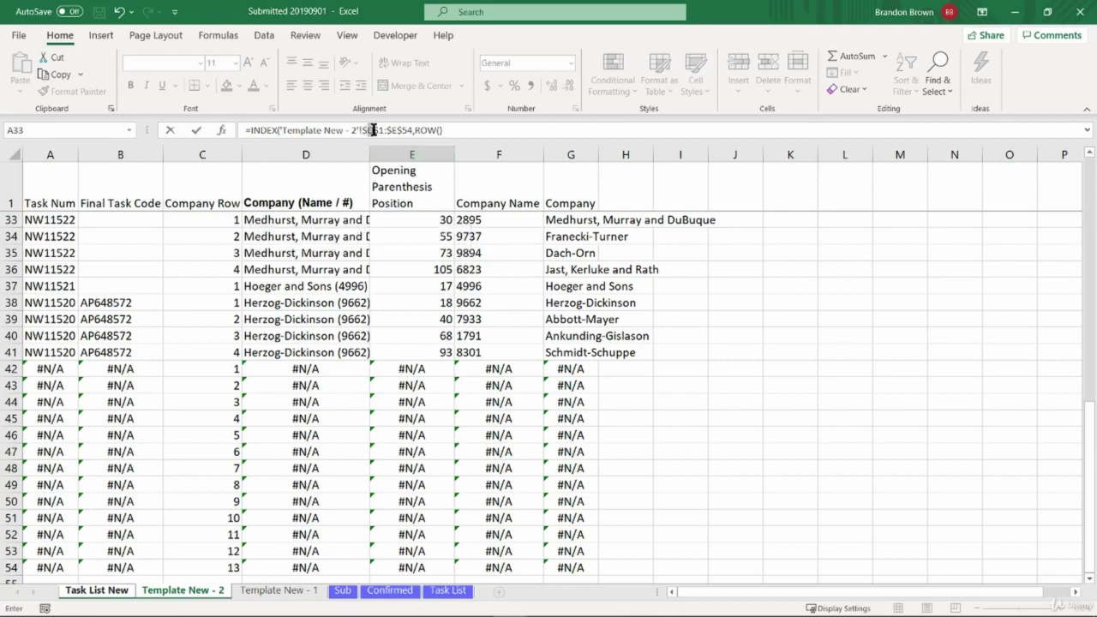
left_click(448, 130)
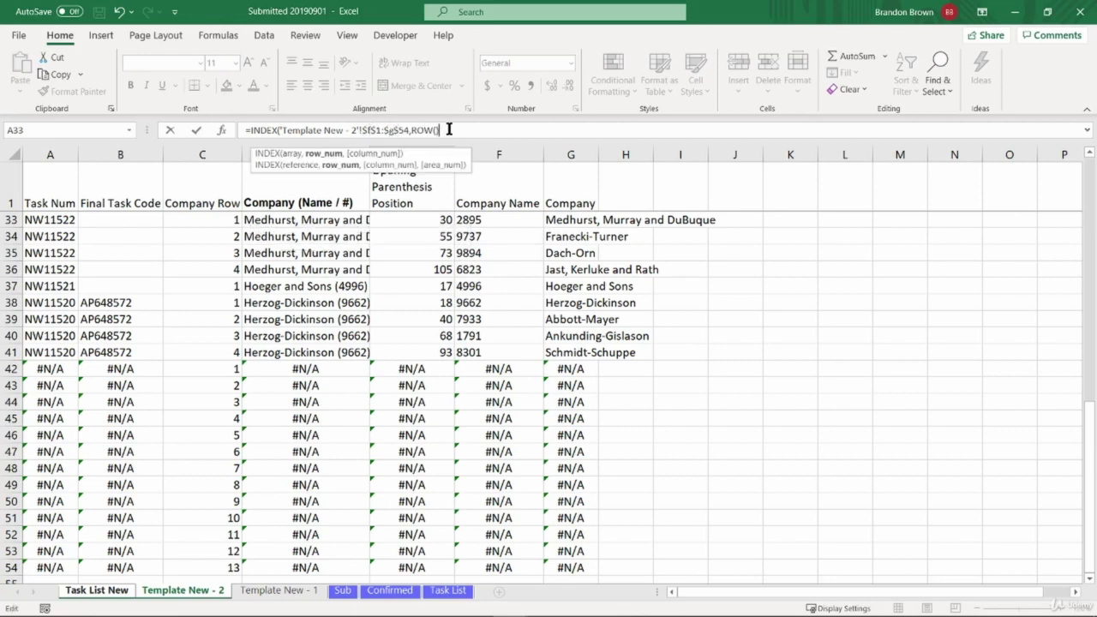
type(",")
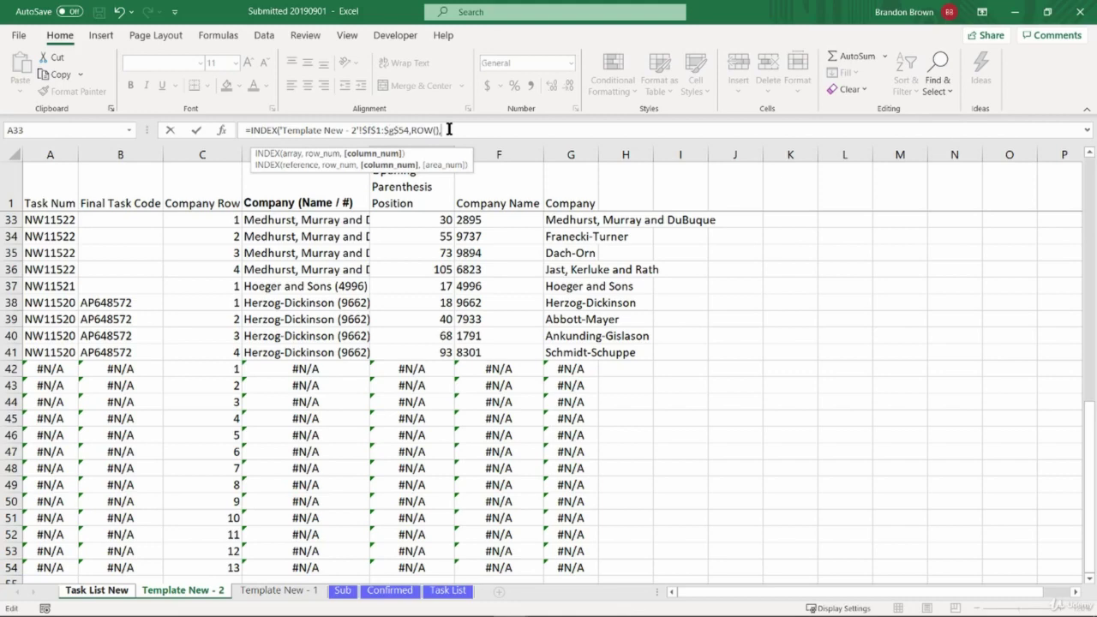
type("1")
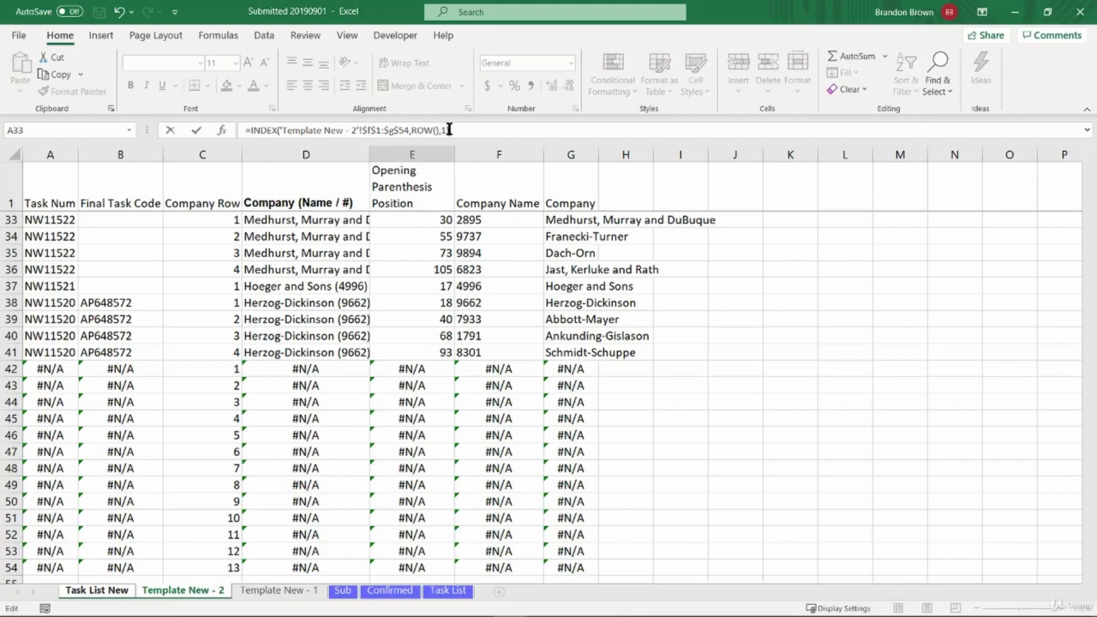
key("Return")
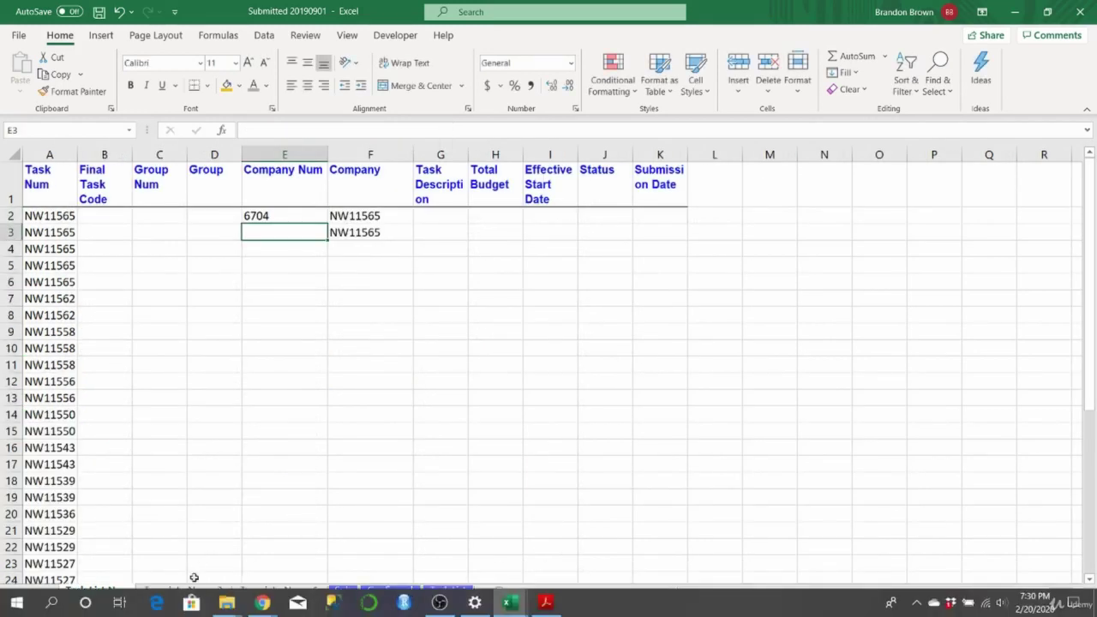
Step: Edit the Company Name header in F1 of the Template New - 2 sheet and return to the Task List New sheet
left_click(183, 590)
left_click(478, 176)
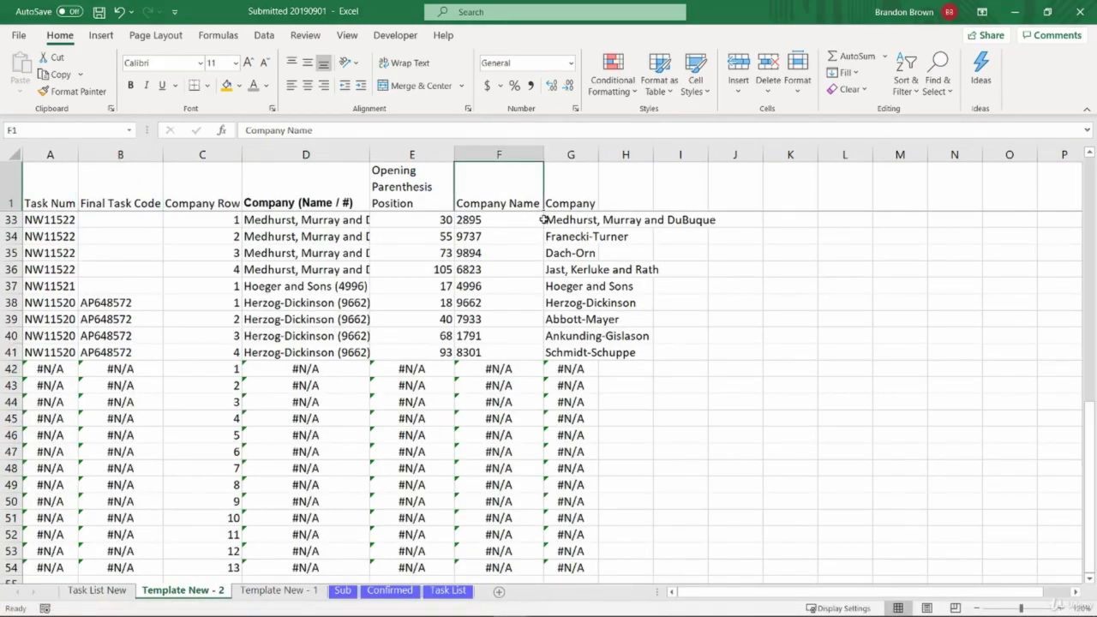
key("F2")
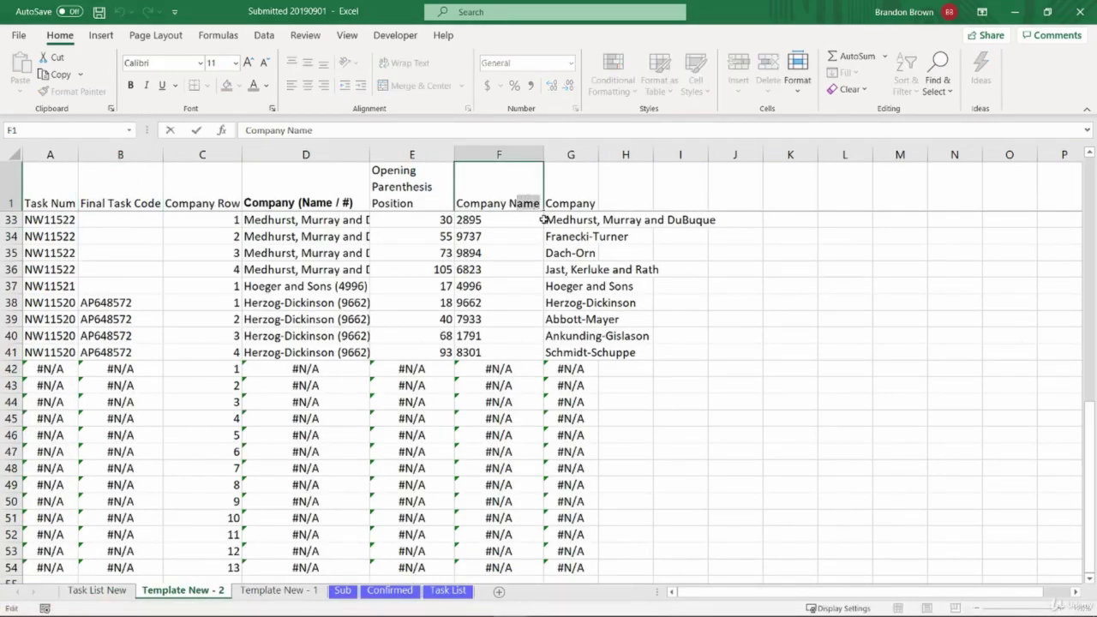
key("Return")
key("ctrl+Page_Up")
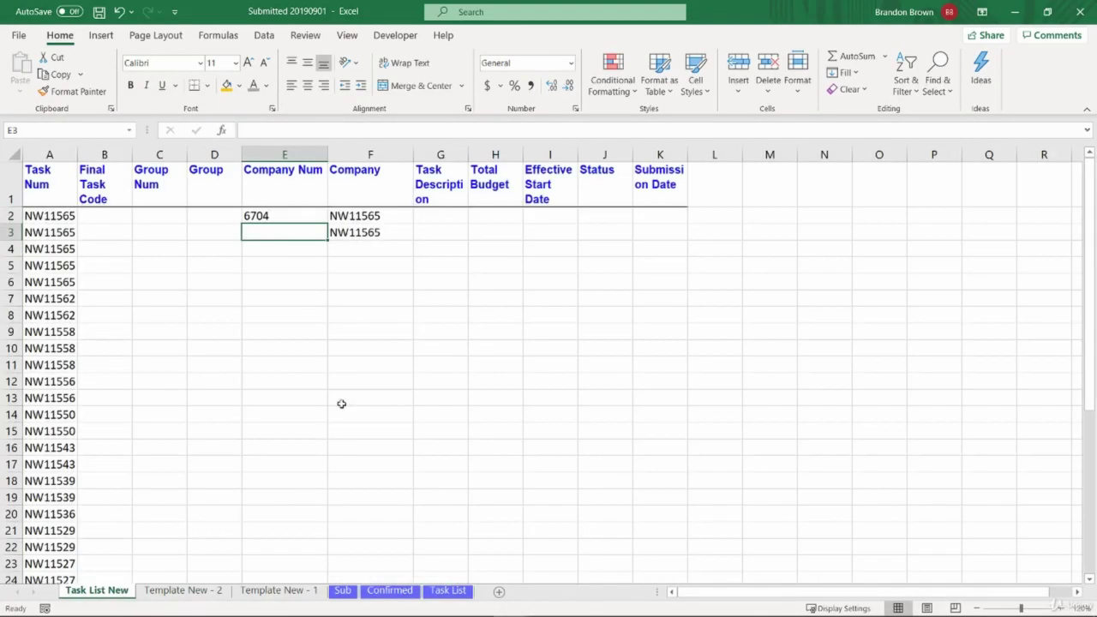
Step: Copy the INDEX formula from E2 into Company cell F2 and set its column number to 2
left_click(281, 214)
key("ctrl+c")
left_click(358, 215)
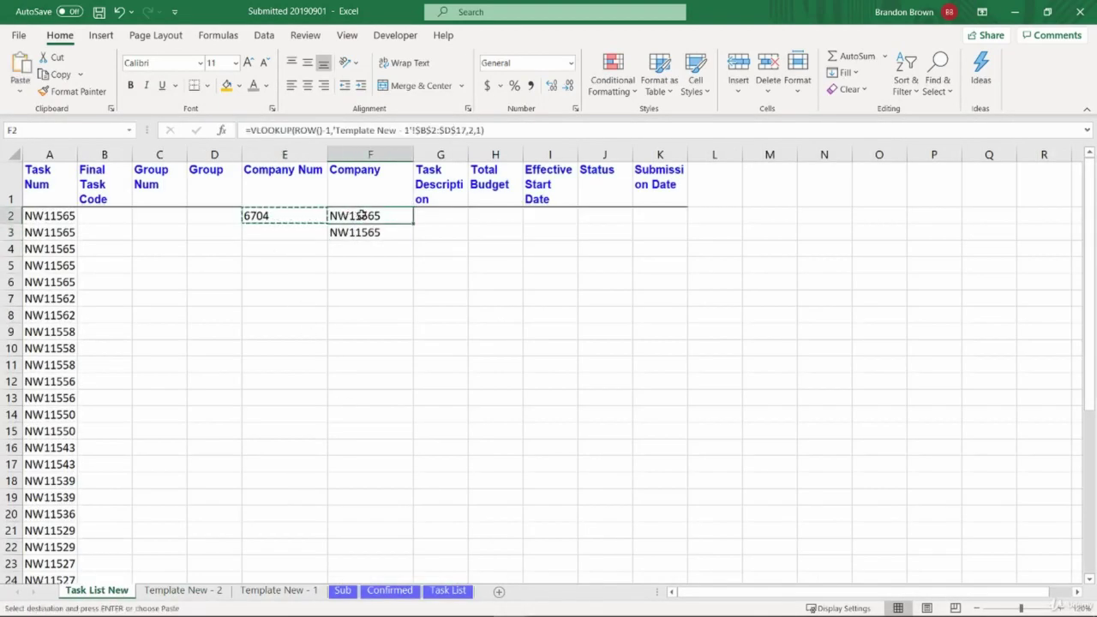
key("ctrl+v")
key("F2")
left_click(576, 215)
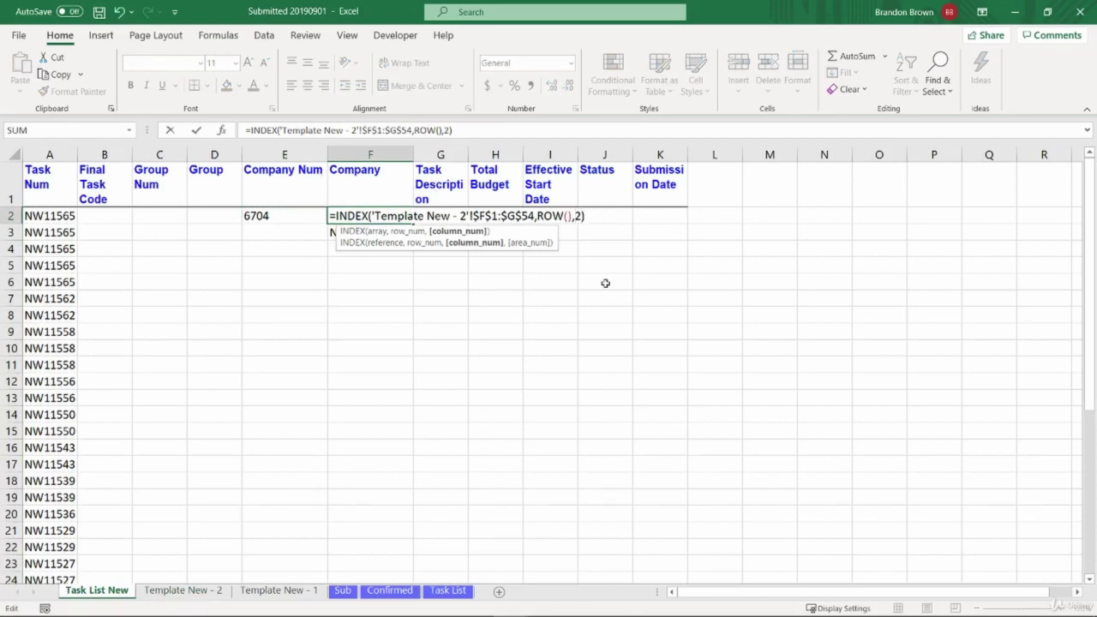
key("Return")
Step: Freeze the header row of the Task List New sheet from cell A2
key("Left")
key("Up")
key("Up")
key("ctrl+Left")
key("Down")
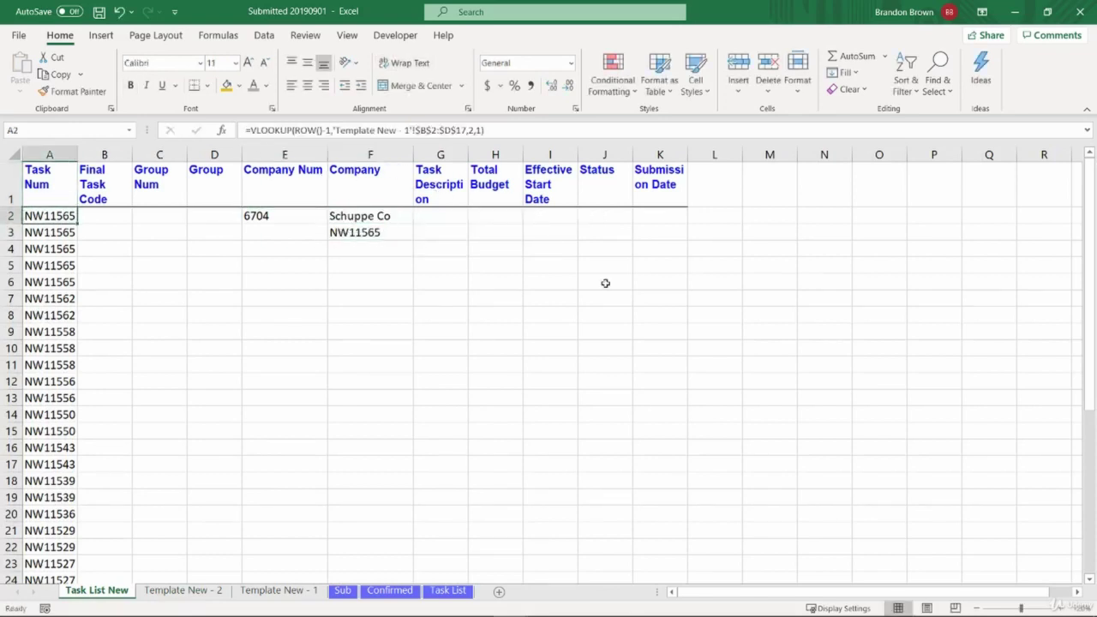
key("alt+w")
key("f")
key("f")
Step: Fill the Company Num and Company formulas in E2:F2 down to row 41
key("ctrl+Down")
key("Right")
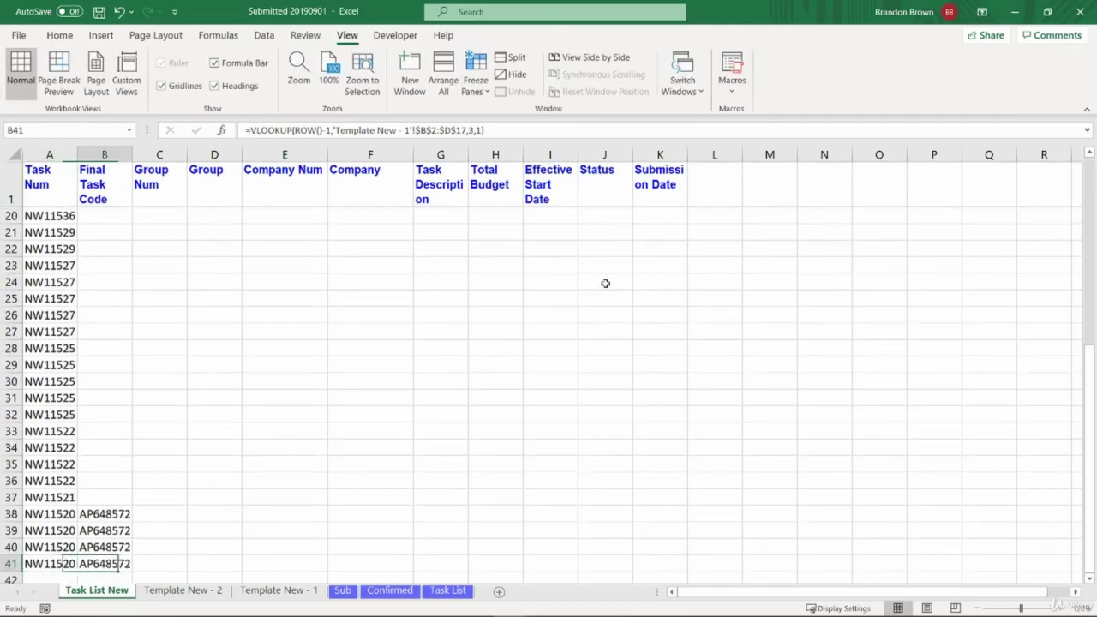
key("Right")
key("Right")
key("Right")
key("shift+Right")
key("ctrl+shift+Up")
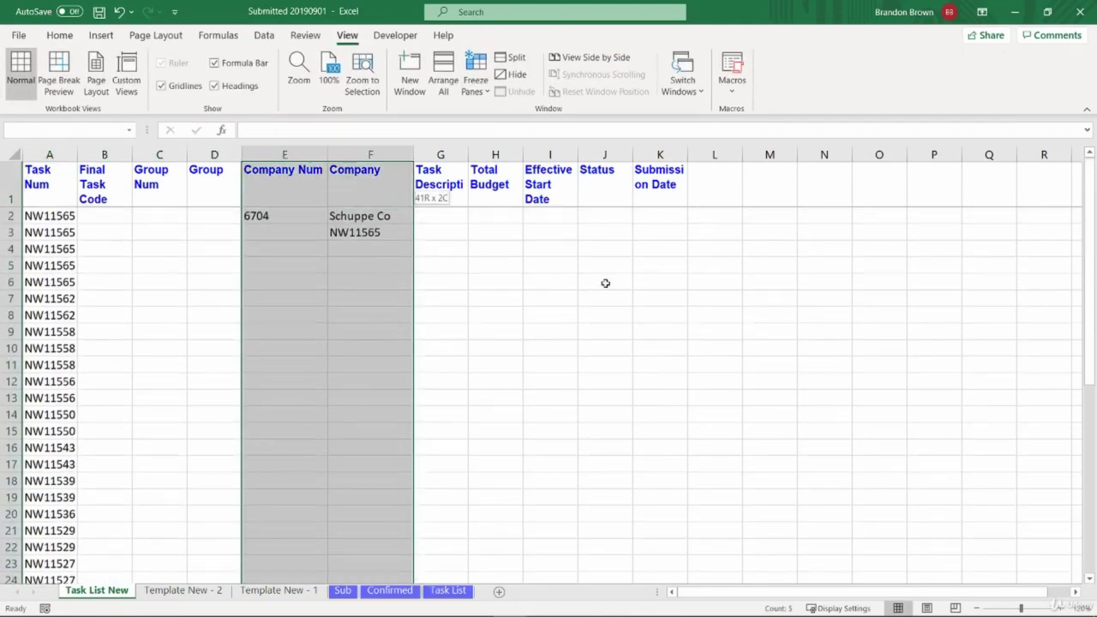
key("ctrl+d")
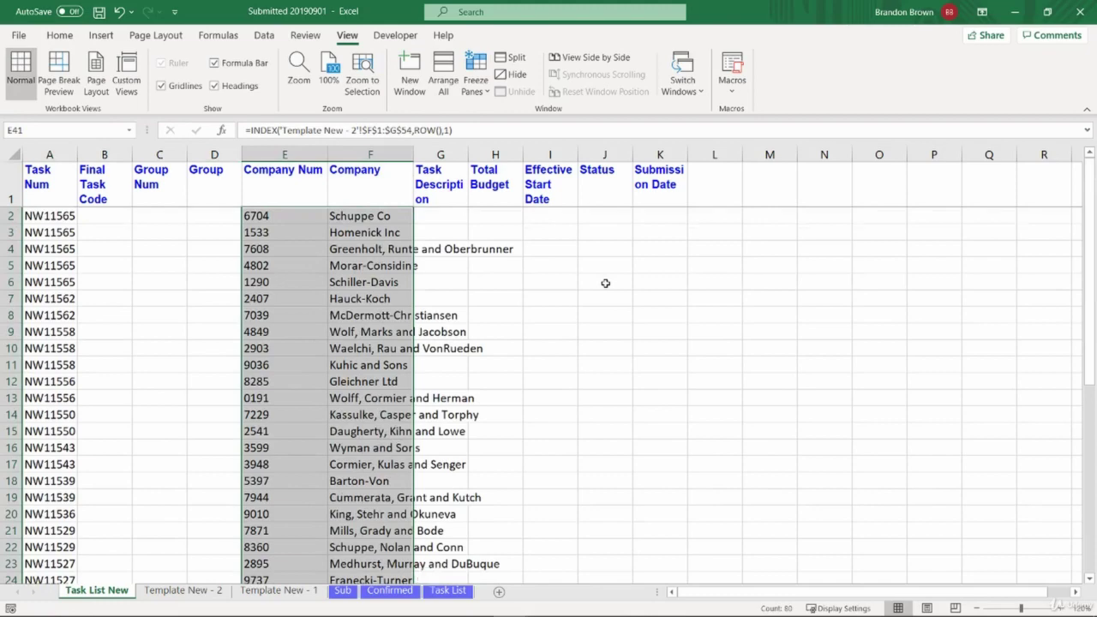
Step: Examine the filled Company Num and Company values in the first rows of columns E and F
key("Down")
key("Up")
key("ctrl+Up")
key("Down")
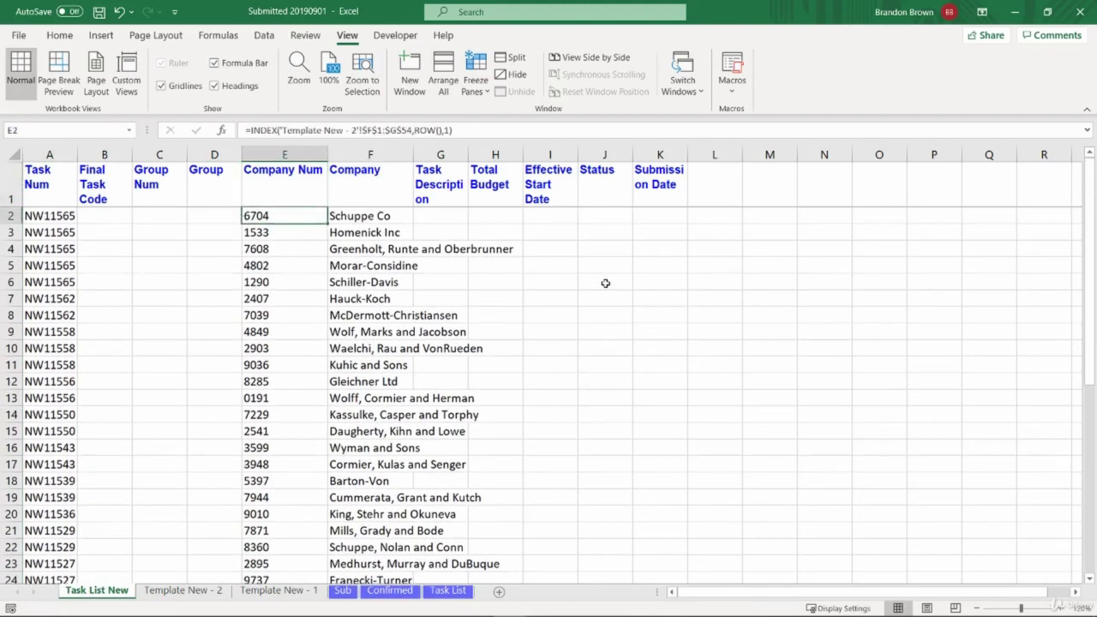
key("Right")
key("Up")
key("Down")
key("Right")
key("Left")
key("Down")
key("Down")
key("Down")
key("Down")
key("Down")
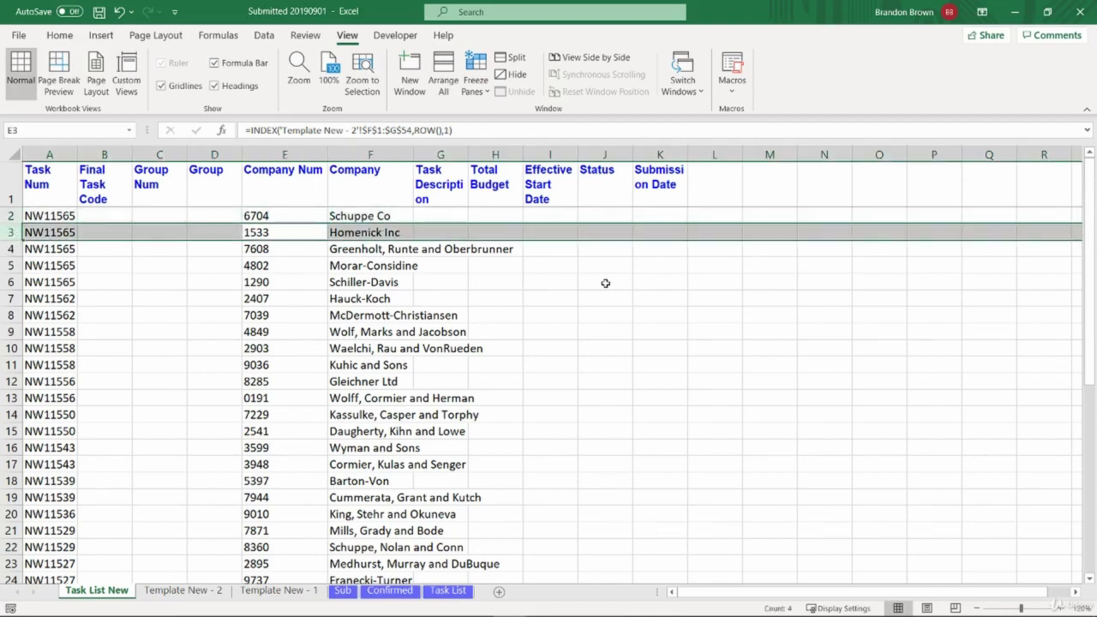
key("ctrl+Up")
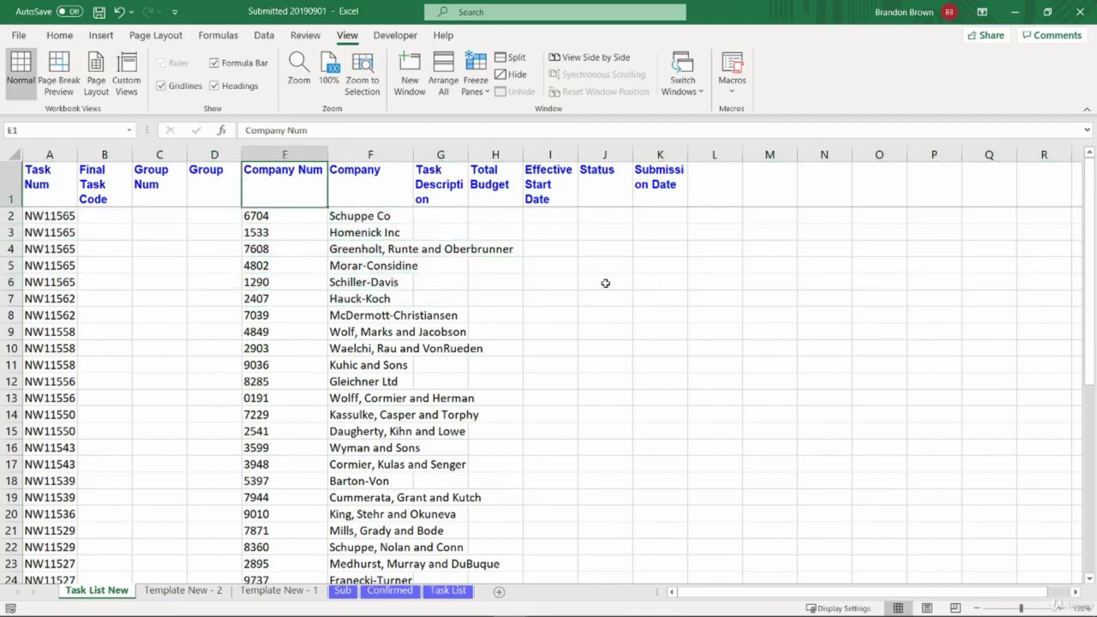
Step: Begin a VLOOKUP formula in Group Num cell C2 with $A2 as the lookup value
key("Down")
key("Left")
key("Left")
type("=vl")
key("Tab")
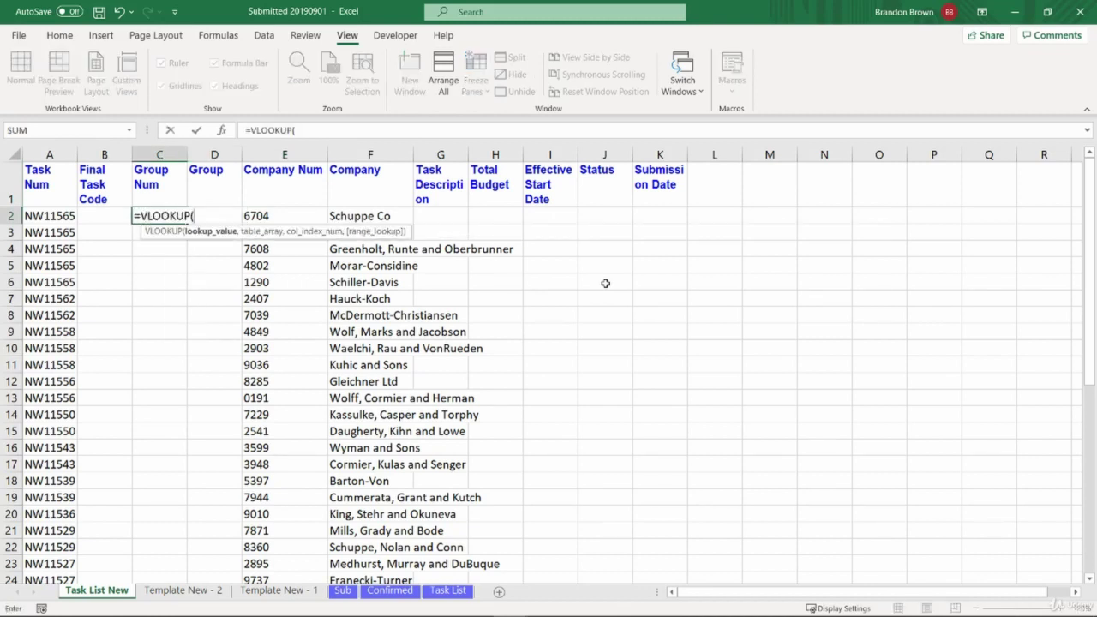
left_click(61, 216)
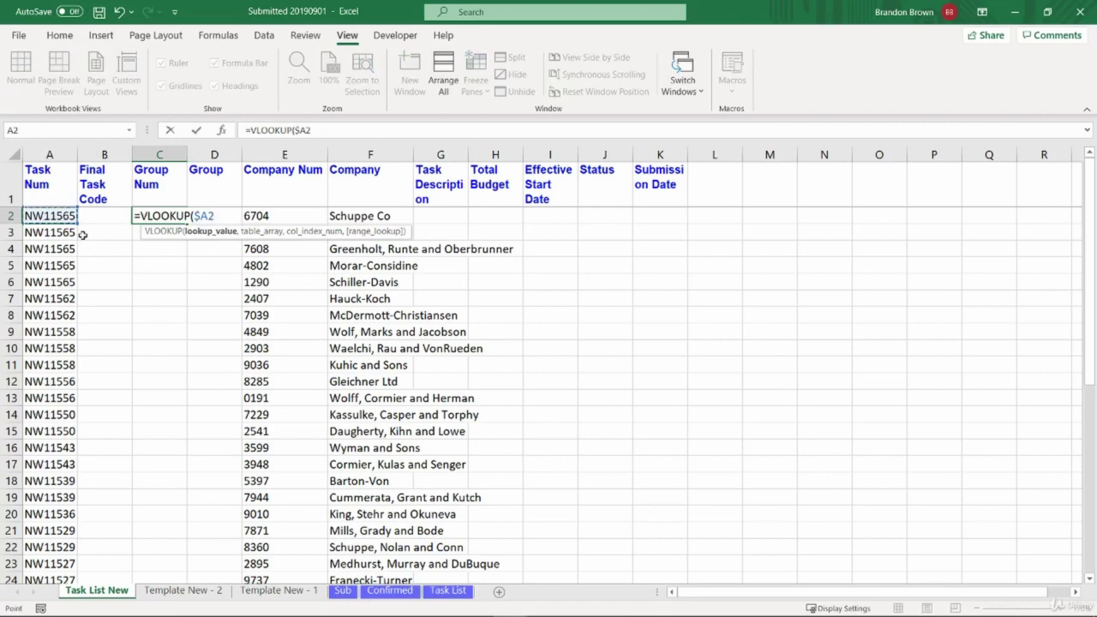
type(",")
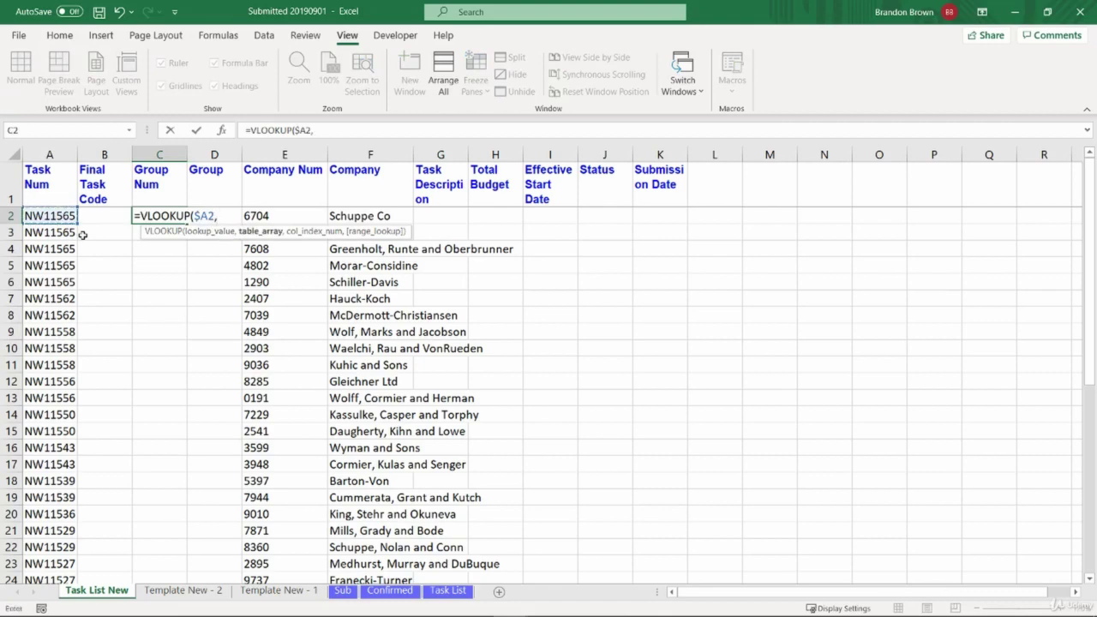
Step: Set the VLOOKUP table array to the absolute range 'Template New - 1'!$C$1:$O$17
left_click(342, 591)
left_click(262, 591)
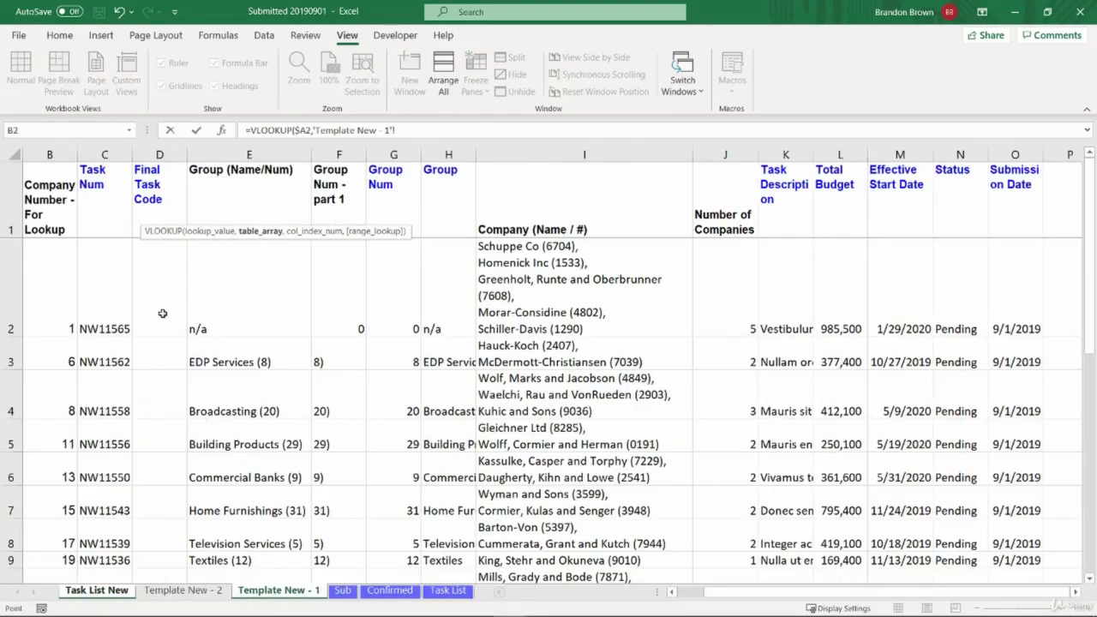
left_click(116, 223)
key("ctrl+shift+Right")
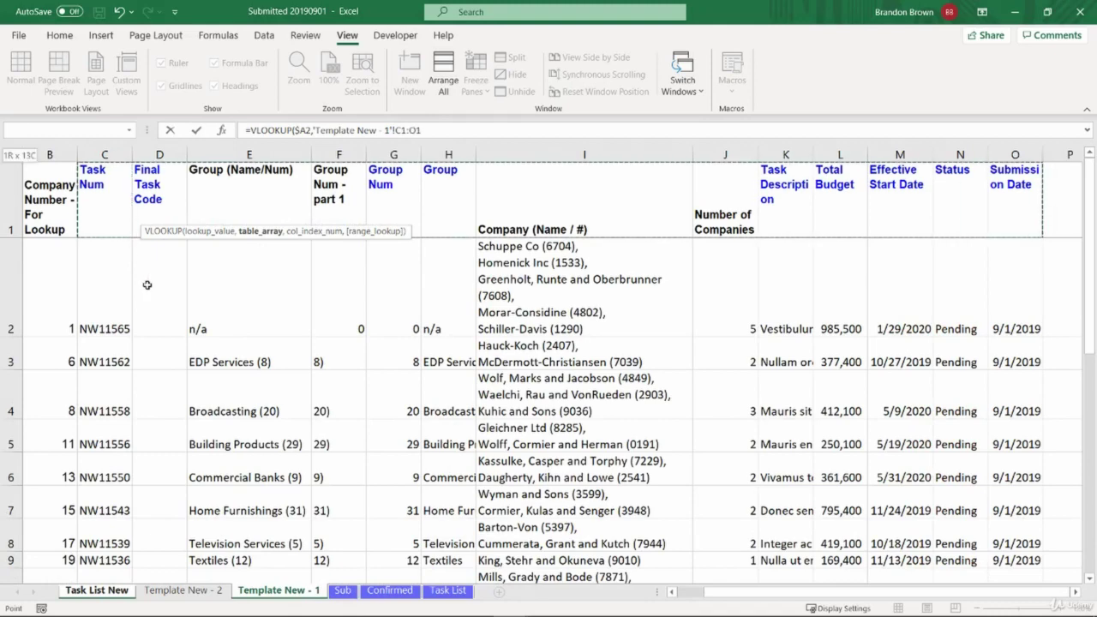
key("ctrl+shift+Down")
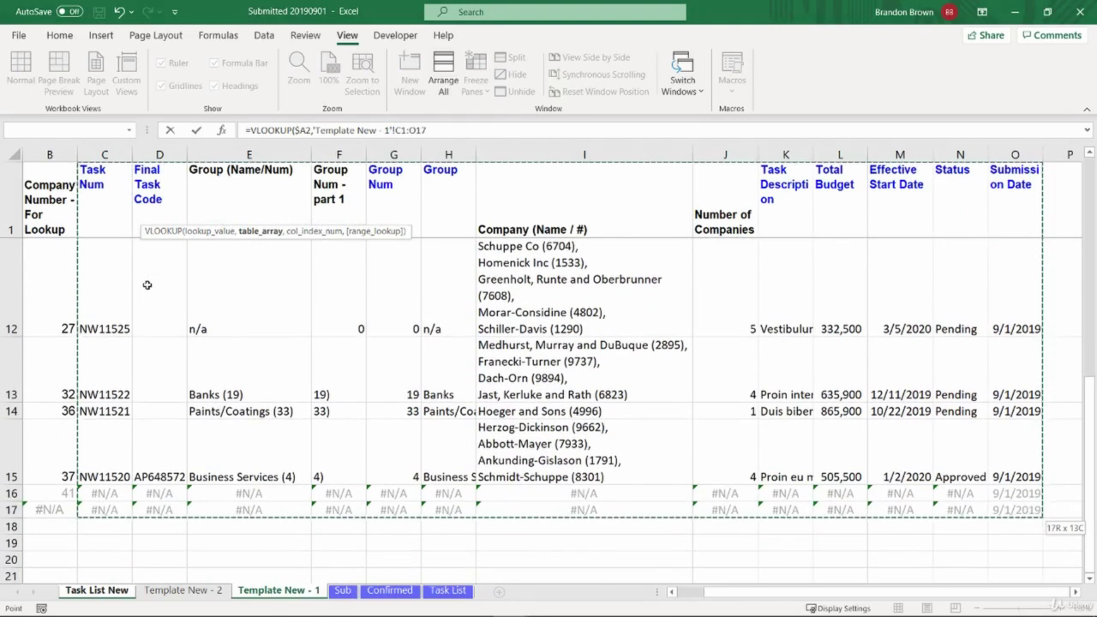
key("F4")
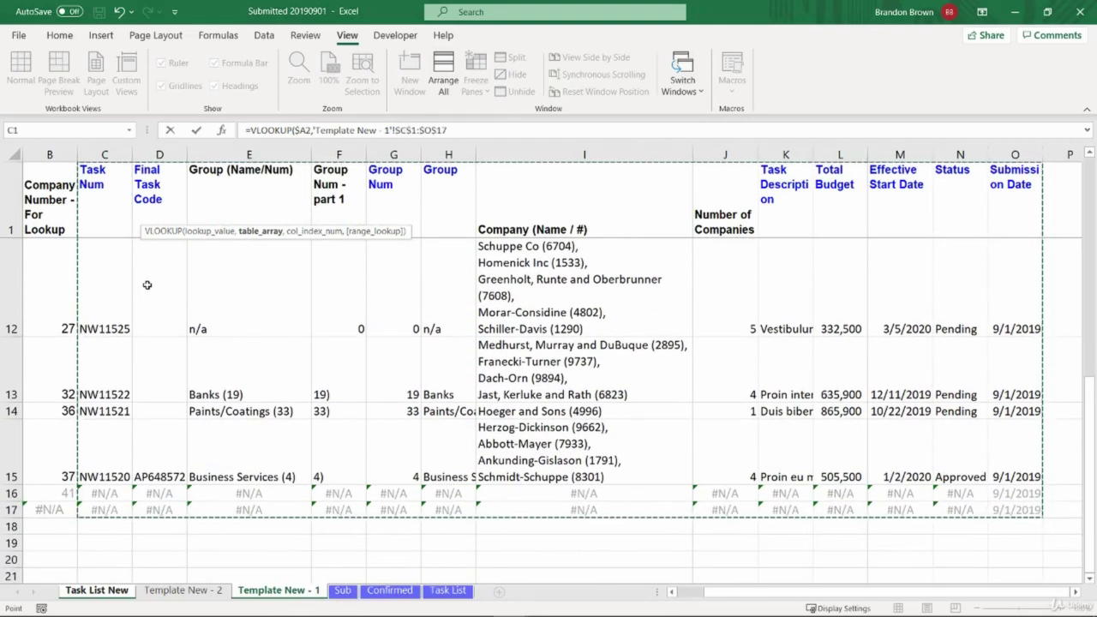
type(",")
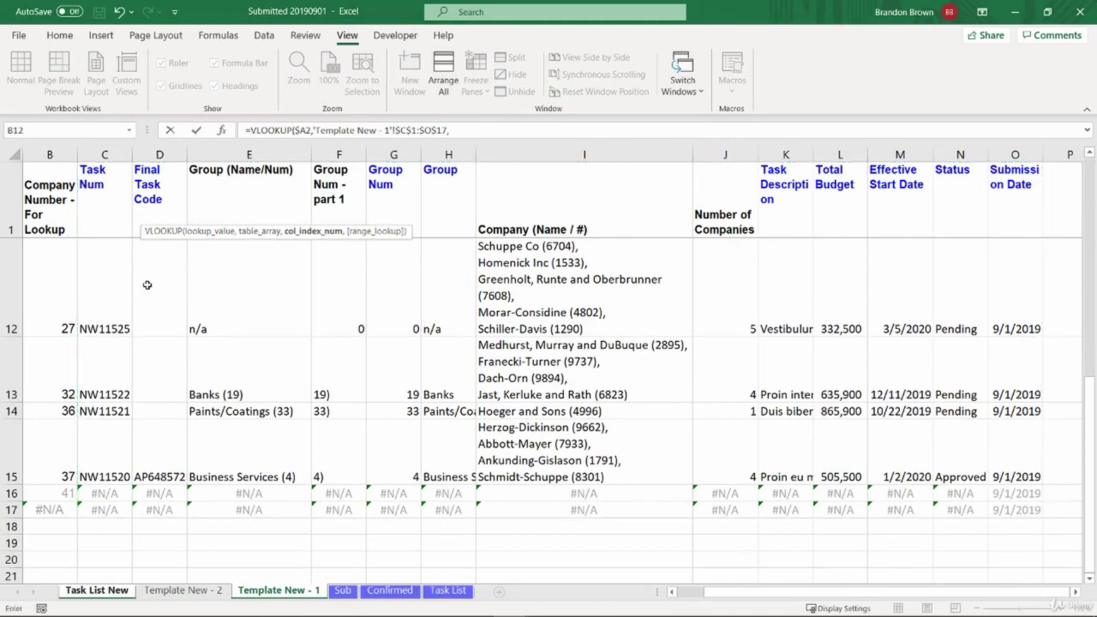
Step: Start a MATCH function as the VLOOKUP column index, looking up the Group Num header 'Task List New'!C$1
type("MATCH(")
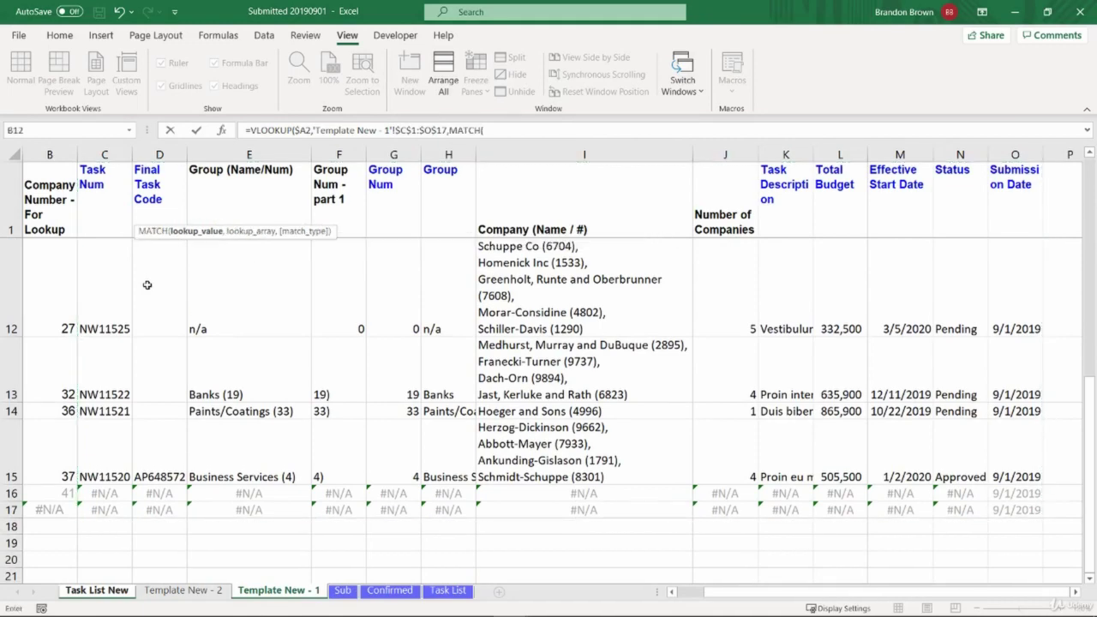
left_click(101, 592)
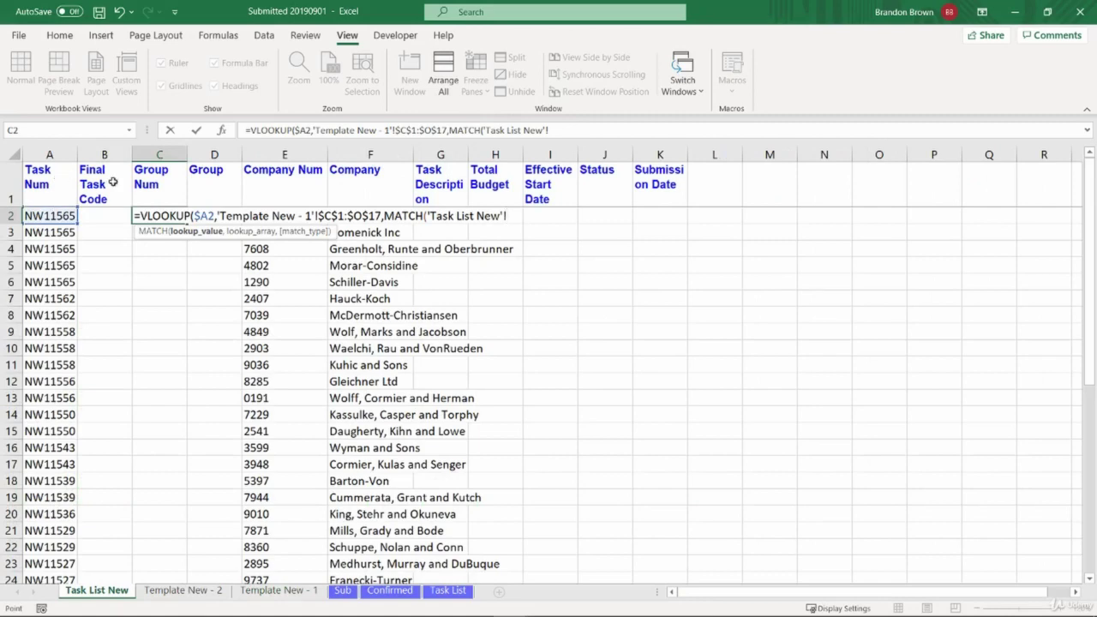
left_click(182, 175)
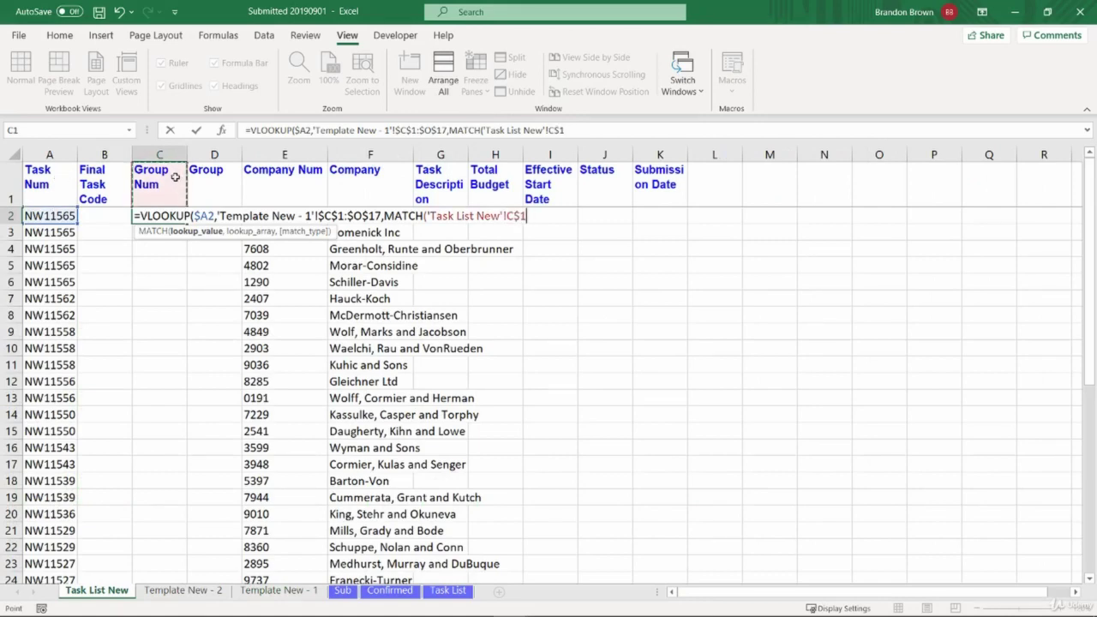
type(",")
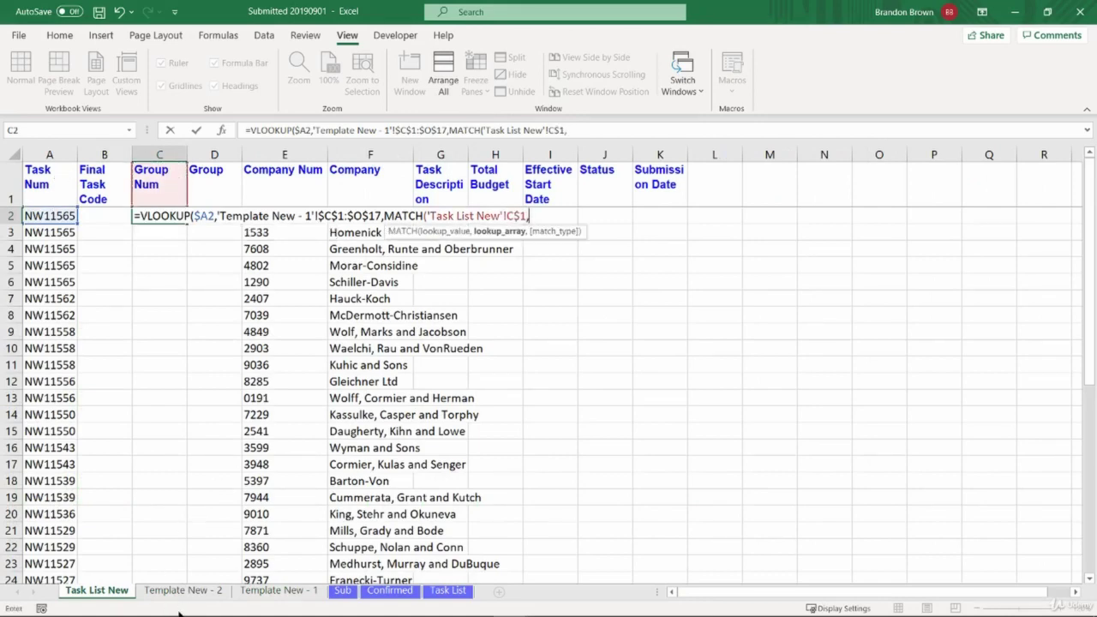
Step: Set the MATCH lookup array to the absolute header range 'Template New - 1'!$C$1:$O$1
left_click(279, 590)
left_click(104, 197)
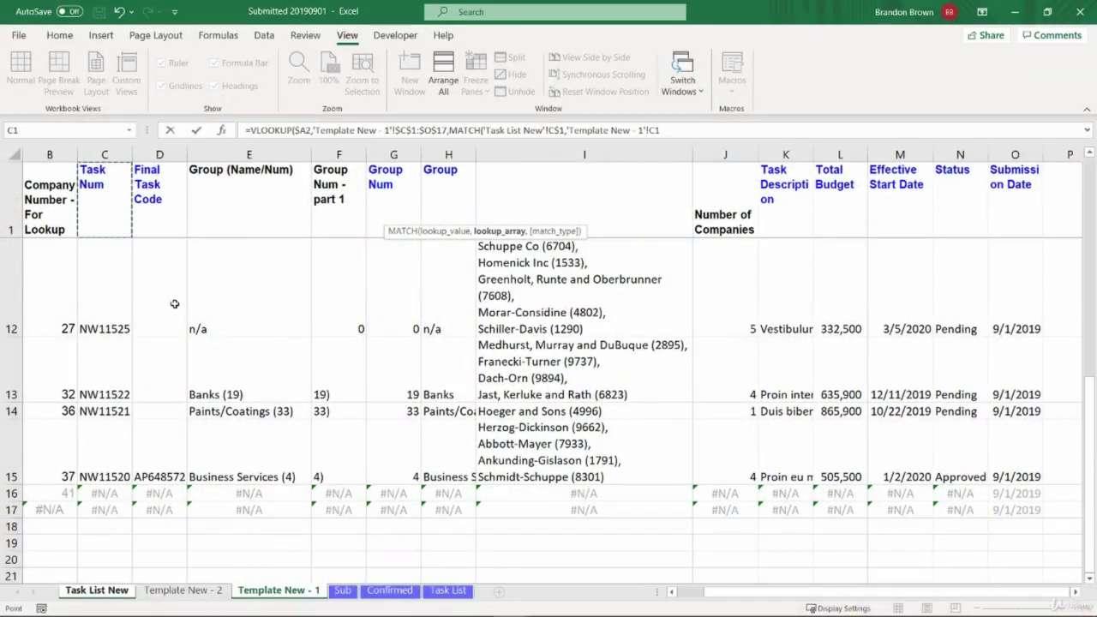
key("shift+Right")
key("shift+Right")
key("shift+Right")
key("shift+Right")
key("shift+Right")
key("shift+Right")
key("shift+Right")
key("shift+Right")
key("shift+Right")
key("shift+Right")
key("shift+Right")
key("shift+Right")
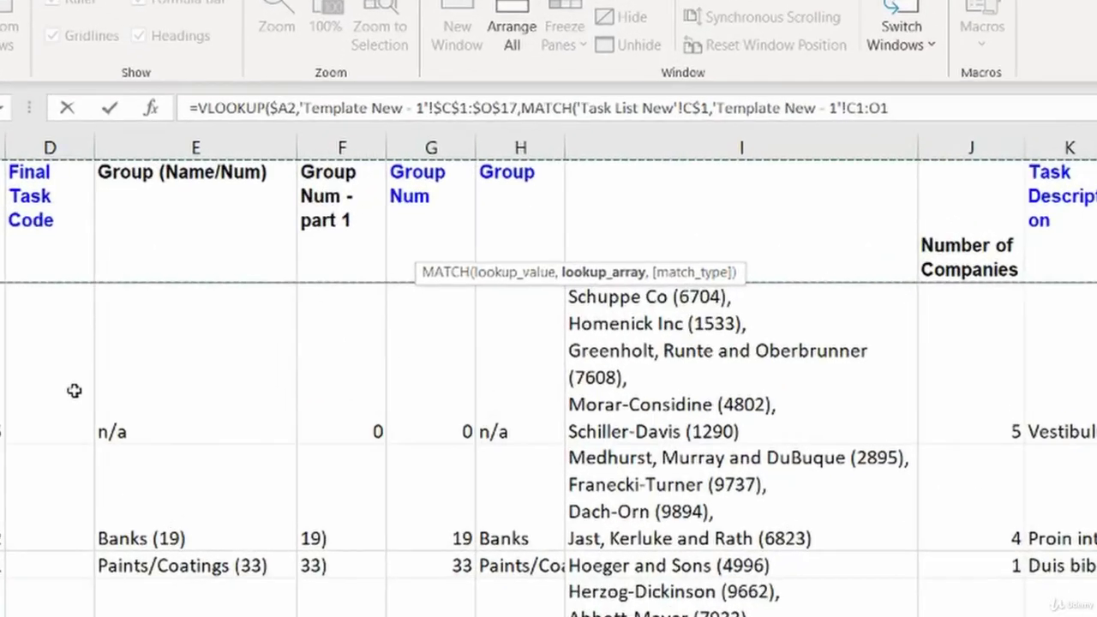
key("F4")
Step: Complete the MATCH and the VLOOKUP in C2, each with 0 for an exact match
type(",0)")
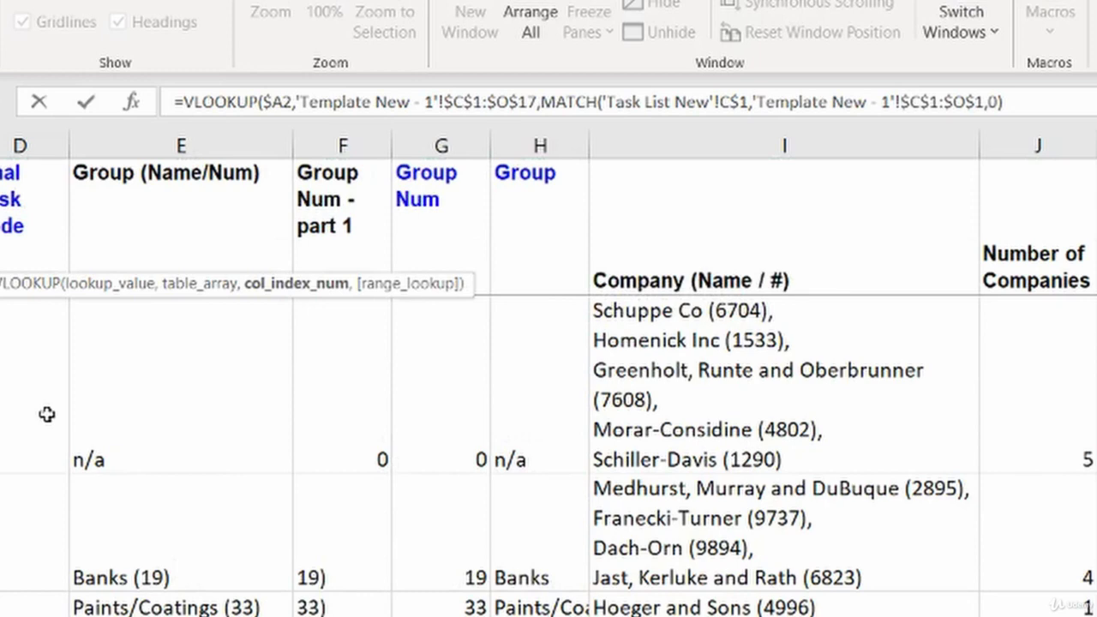
type(",0)")
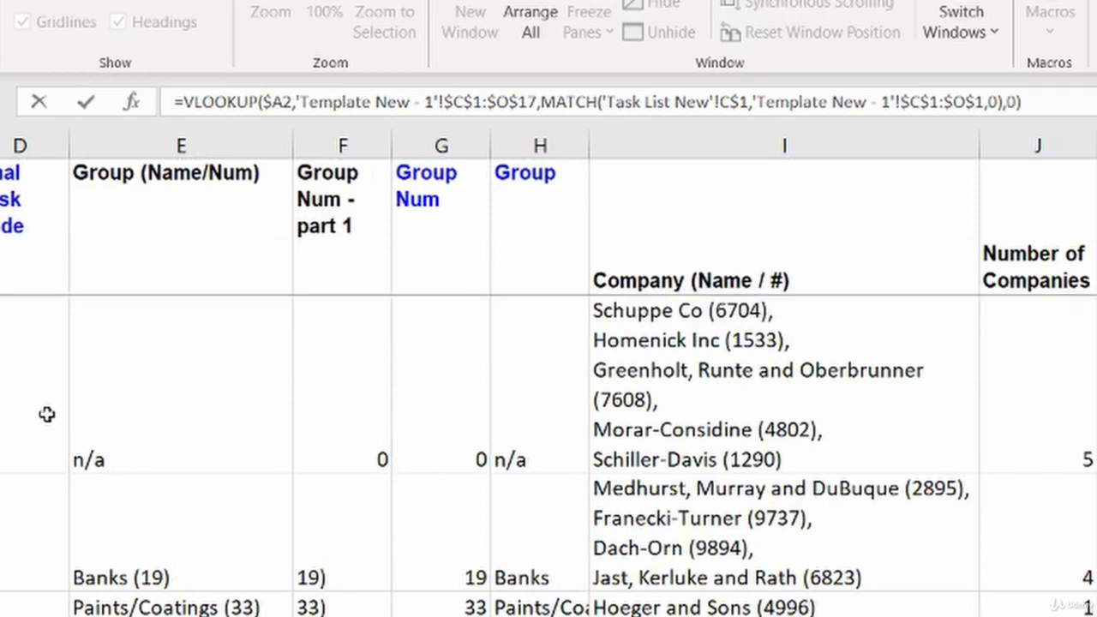
key("Return")
key("Up")
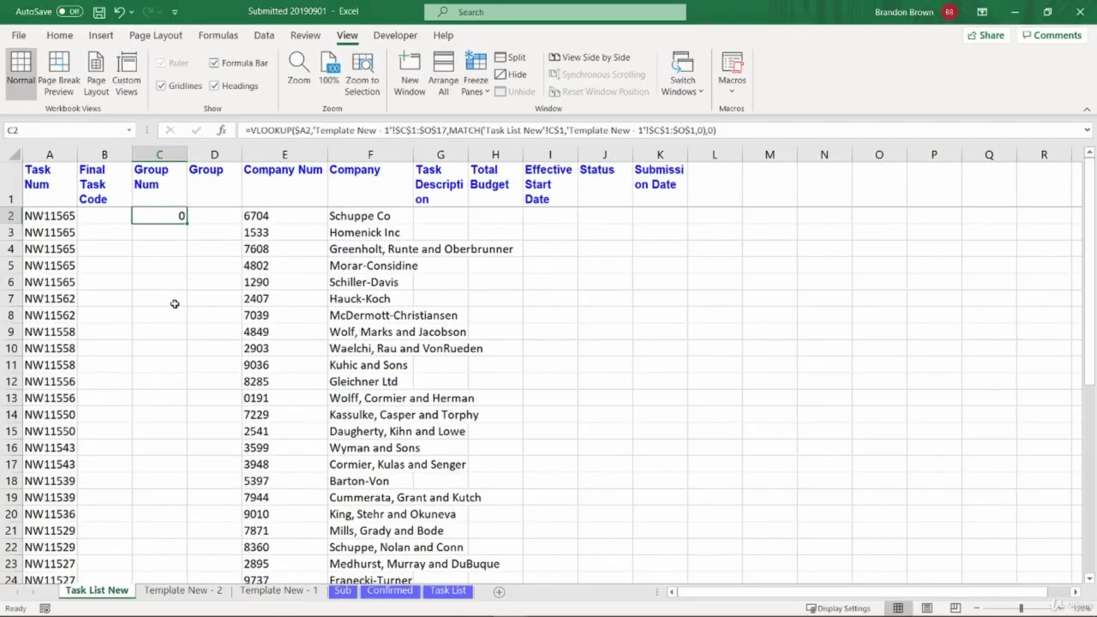
Step: Copy the Group Num formula from C2 to the Group cell D2
key("ctrl+c")
key("Right")
key("ctrl+v")
Step: Copy the D2 formula to G2:K2, from Task Description through Submission Date
key("ctrl+c")
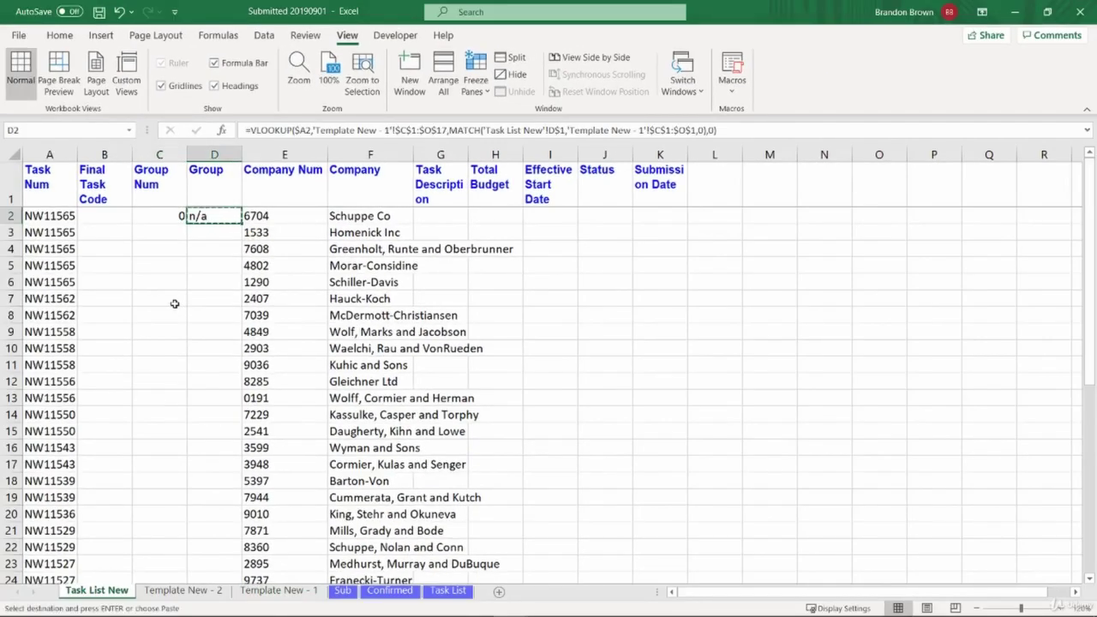
key("Right")
key("Right")
key("Right")
key("shift+Right")
key("shift+Right")
key("shift+Right")
key("shift+Right")
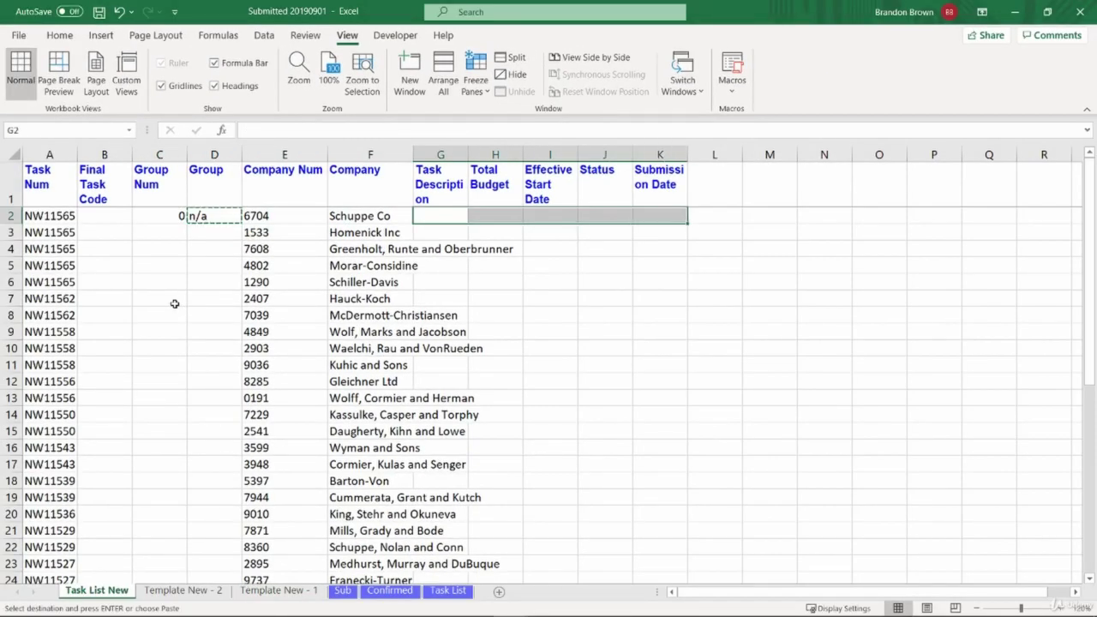
key("ctrl+v")
key("Escape")
Step: Review the pasted formulas and values across row 2, from Task Description to Submission Date
key("Left")
key("Right")
key("Right")
key("Right")
key("Right")
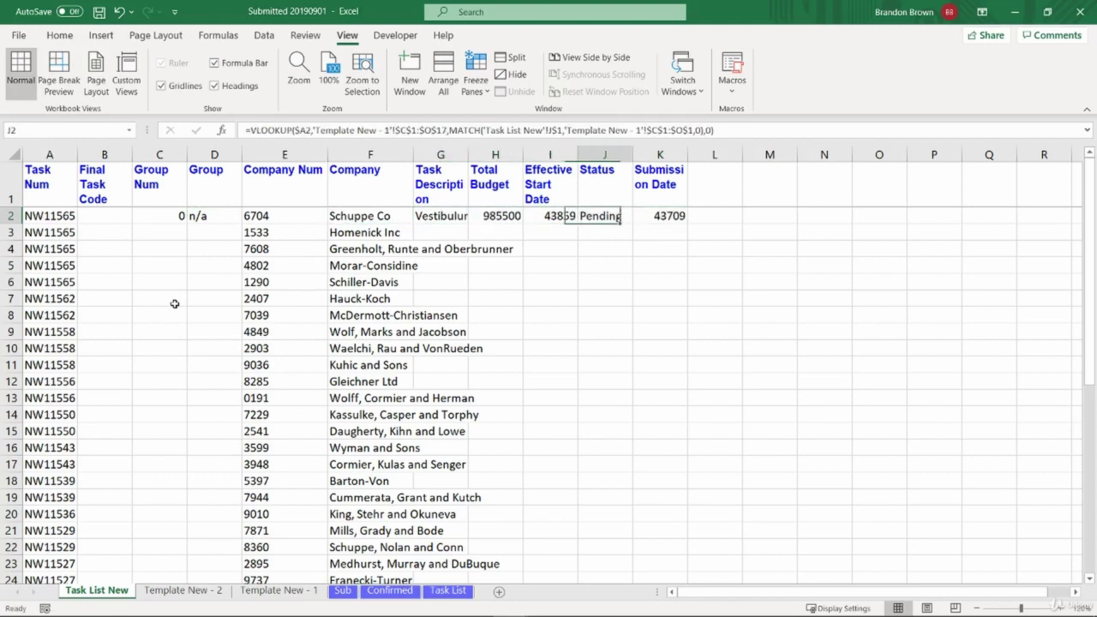
key("Right")
key("Left")
key("Left")
key("Left")
key("Left")
key("Left")
key("Left")
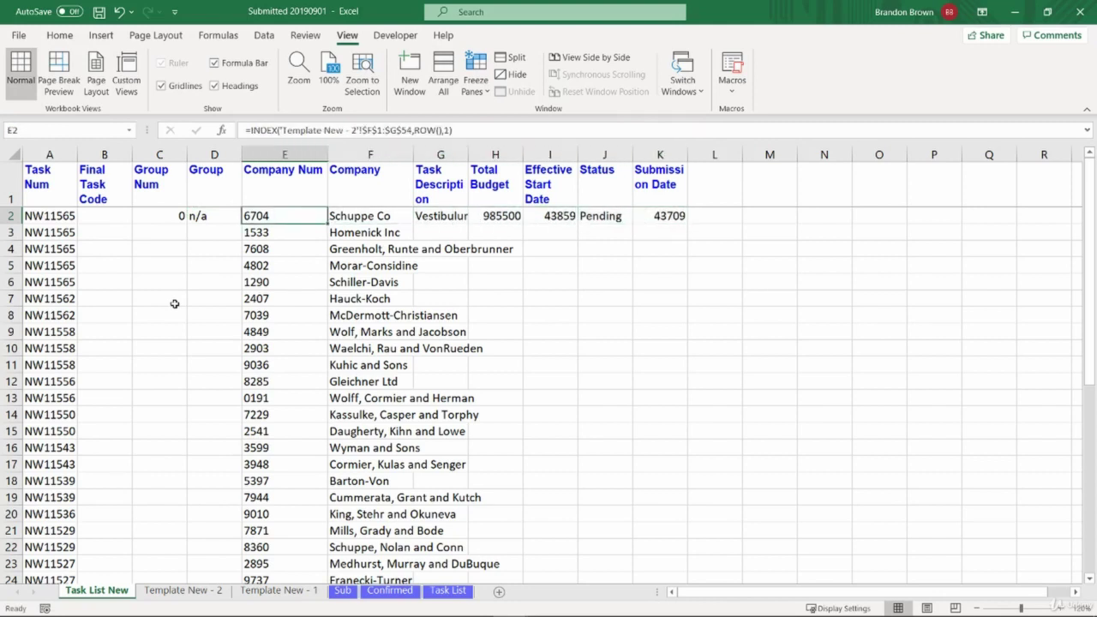
Step: Compare the row 1 column headers with the lookup references in the Group Num formula in C2
key("Right")
key("Up")
key("Right")
key("Left")
key("Left")
key("Left")
key("Left")
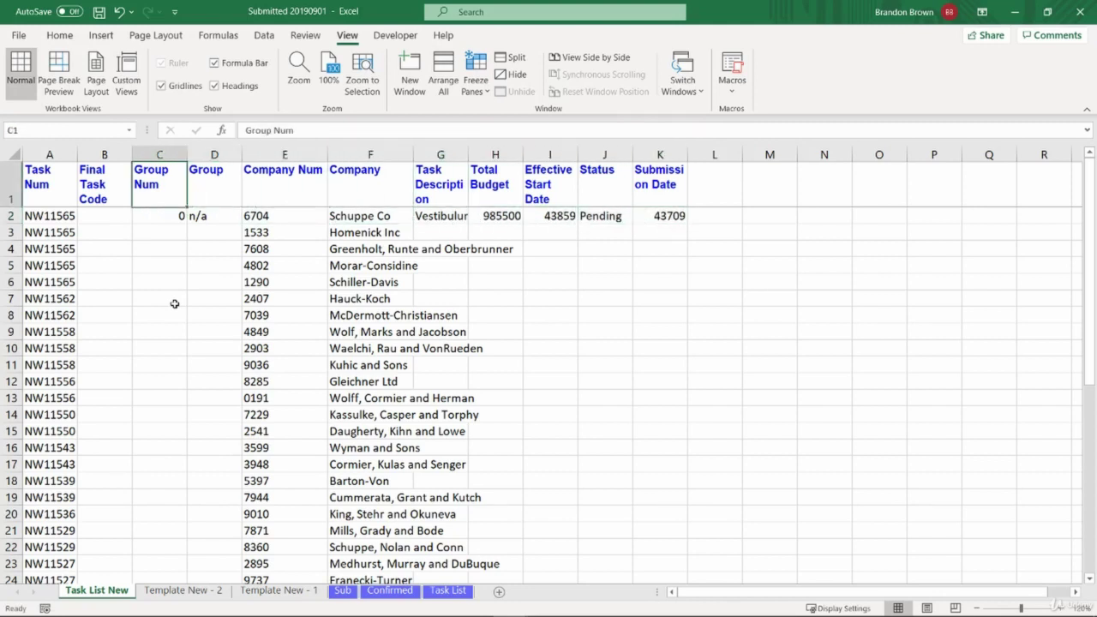
key("Down")
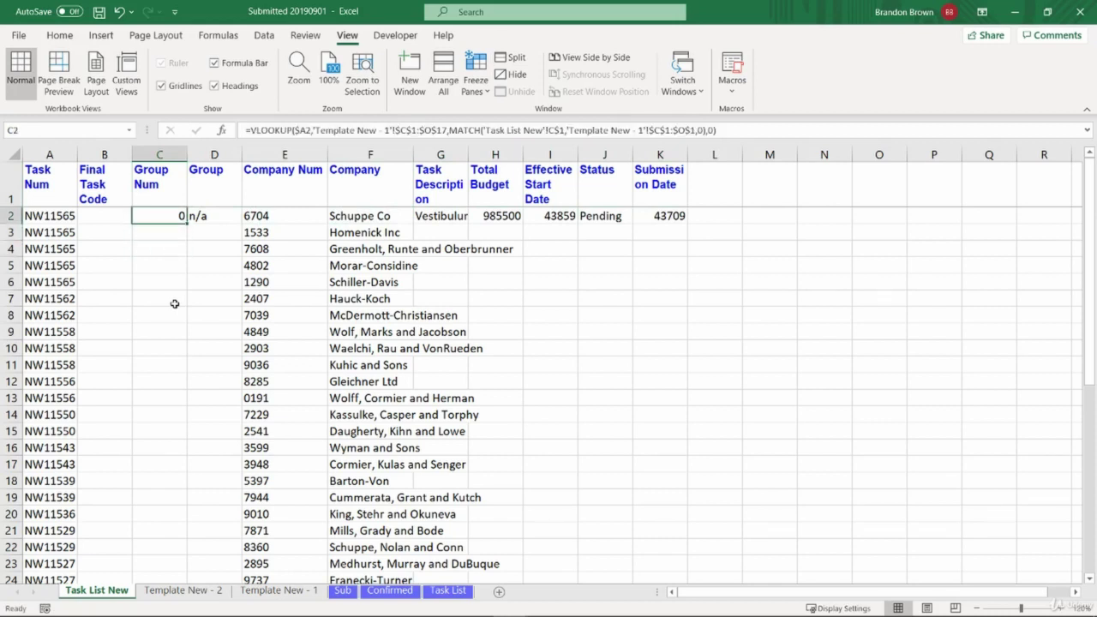
key("shift+space")
key("Left")
key("Left")
key("Right")
key("Right")
key("Up")
key("Left")
key("Right")
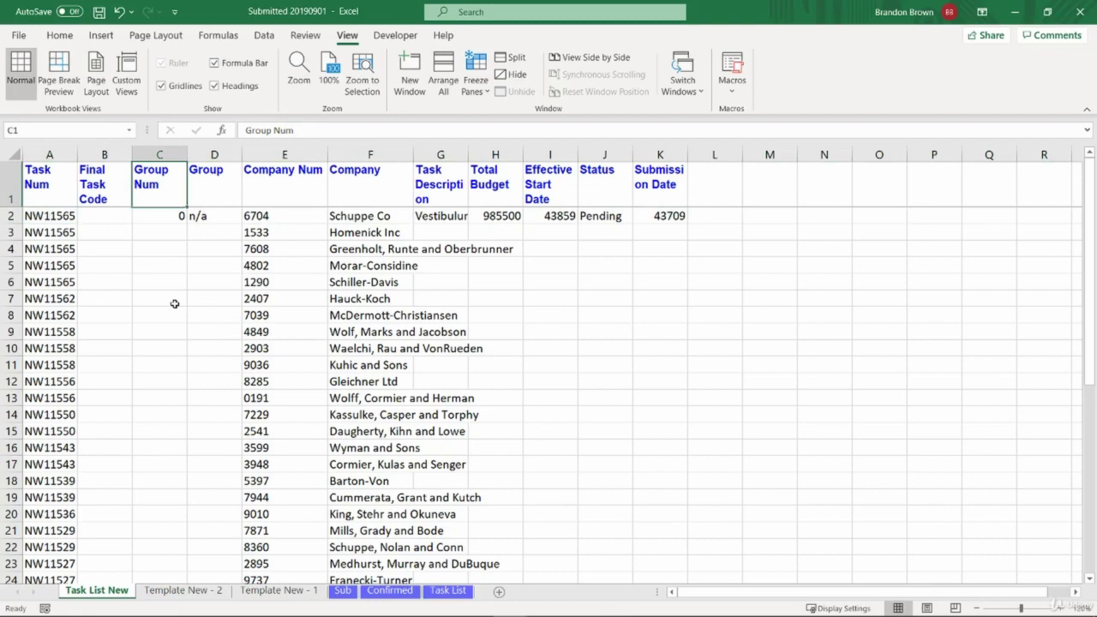
key("Right")
key("Right")
key("Right")
key("Right")
key("Right")
key("Right")
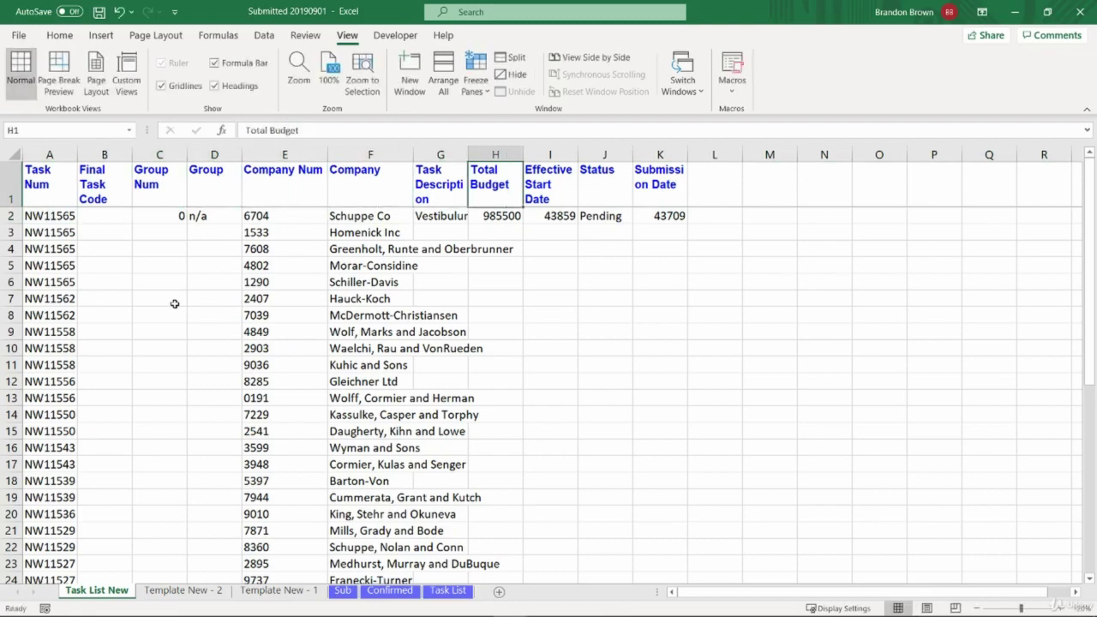
key("Right")
Step: Fill the row 2 formulas in columns G to K down to row 41
key("Down")
key("Left")
key("Left")
key("Left")
key("Left")
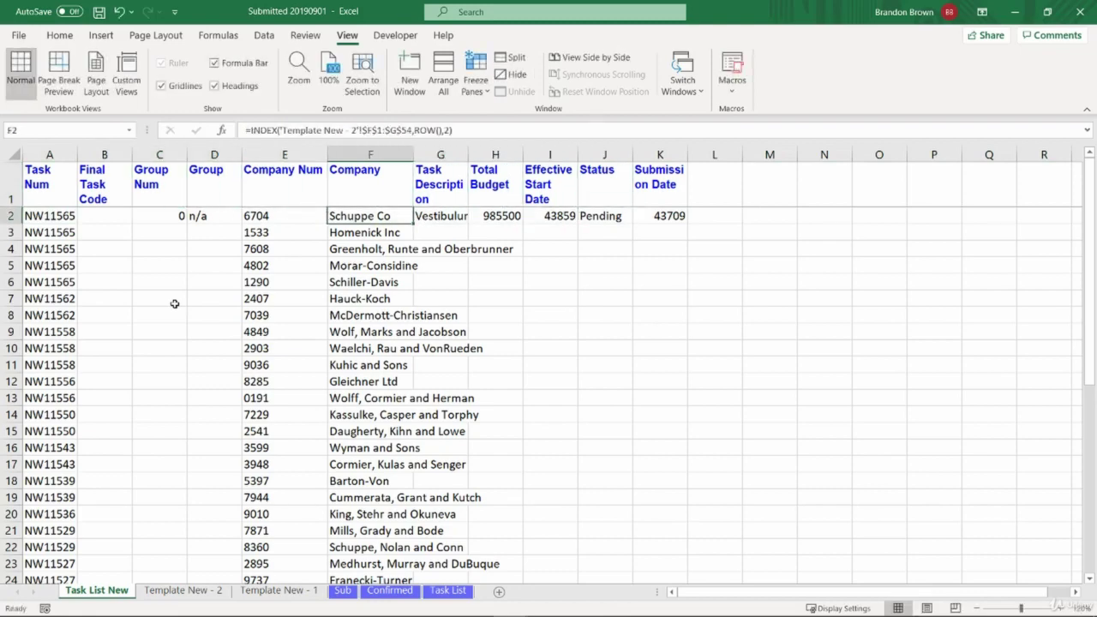
key("ctrl+Down")
key("Right")
key("shift+Right")
key("shift+Right")
key("shift+Right")
key("shift+Right")
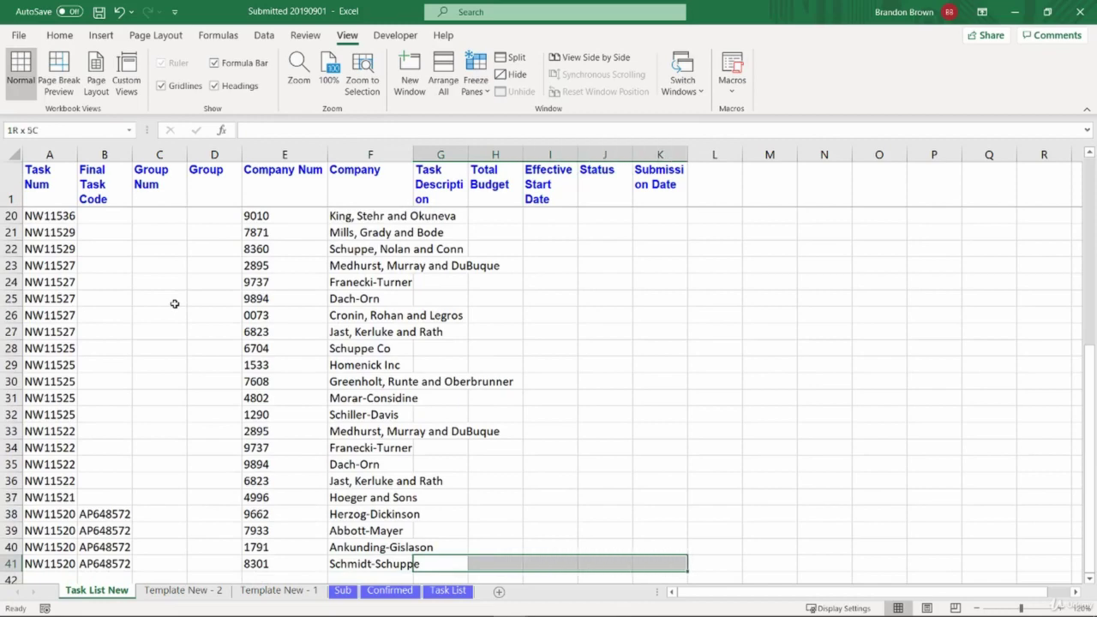
key("ctrl+shift+Up")
key("ctrl+d")
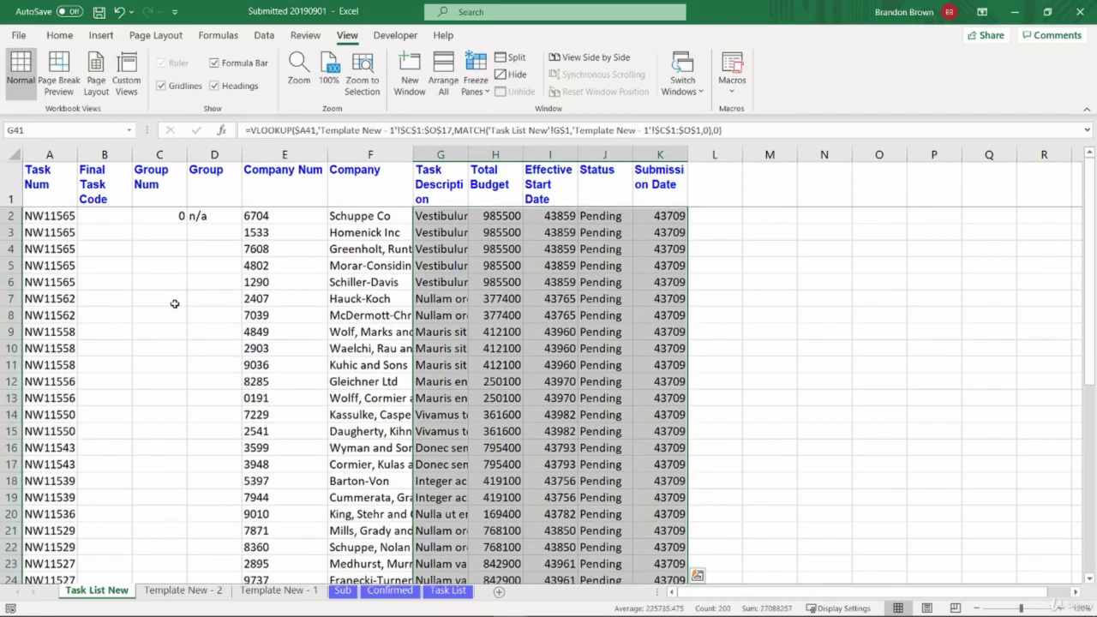
Step: Fill the Group Num and Group formulas in columns C and D down to row 41
key("ctrl+Up")
key("Down")
key("Left")
key("Left")
key("Down")
key("ctrl+Down")
key("Left")
key("Left")
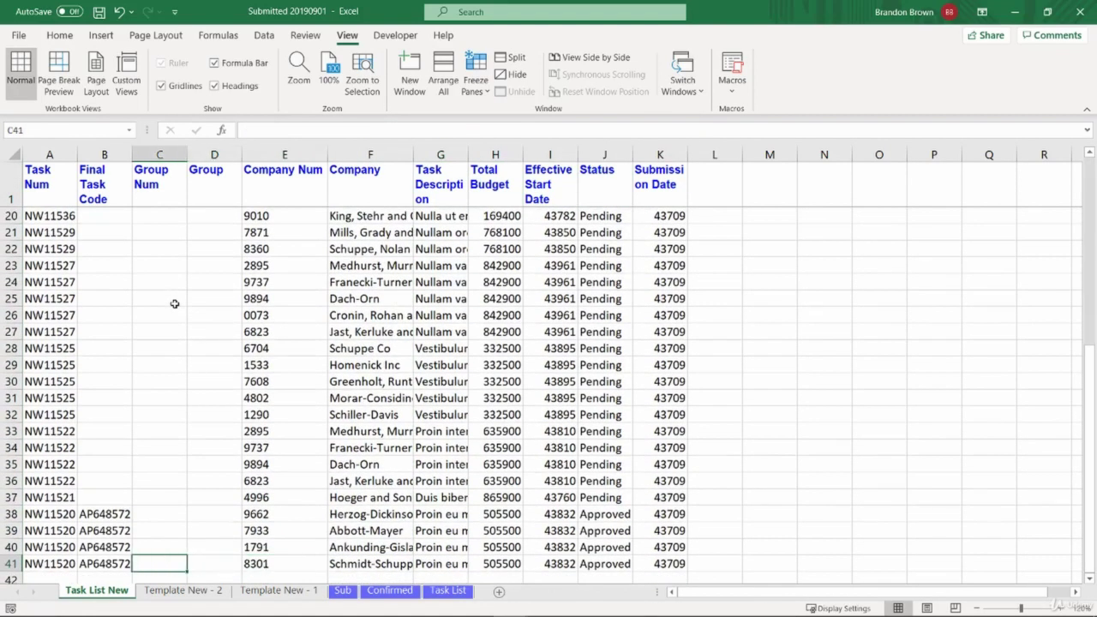
key("shift+Right")
key("ctrl+shift+Up")
key("ctrl+d")
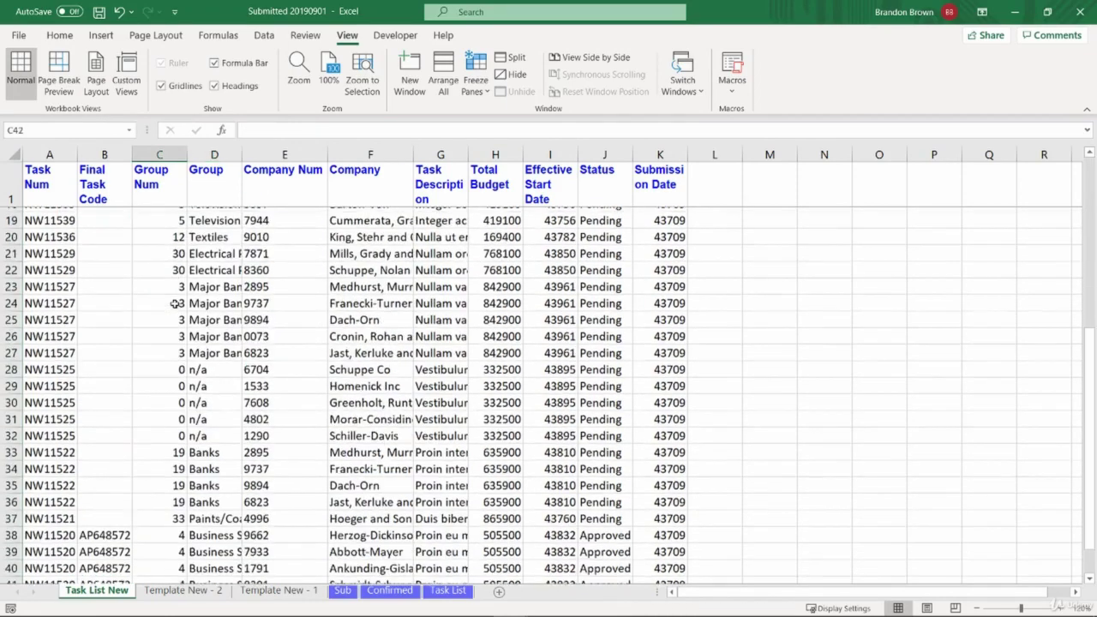
Step: Format the Effective Start Date values in I2:I41 as Short Date
key("ctrl+Up")
key("Down")
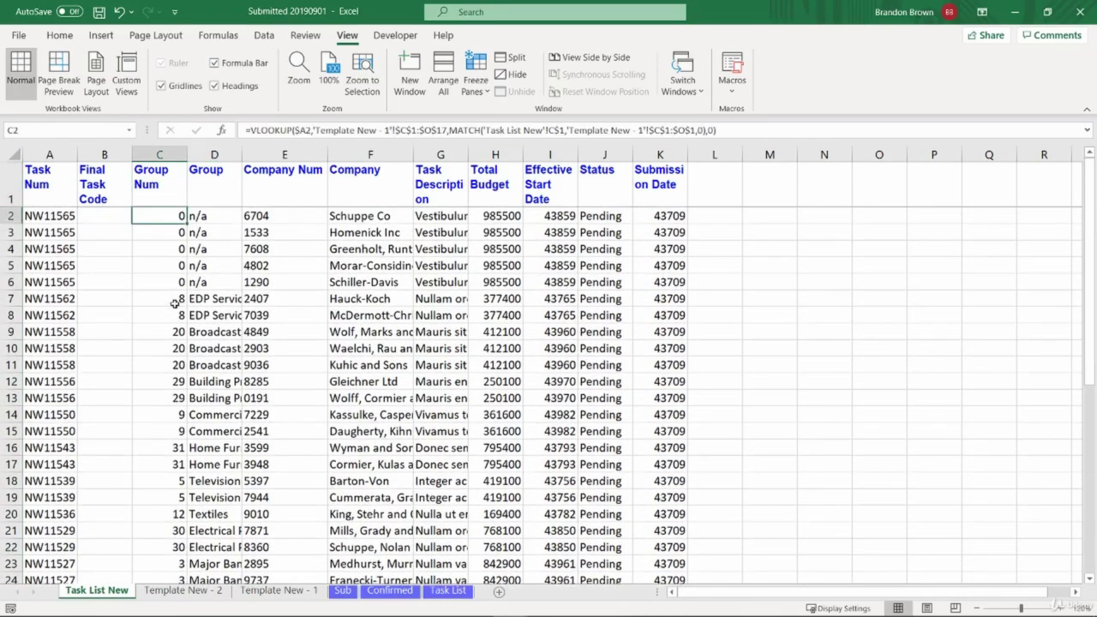
key("Right")
key("Right")
key("Right")
key("Right")
key("Right")
key("Right")
key("ctrl+shift+Down")
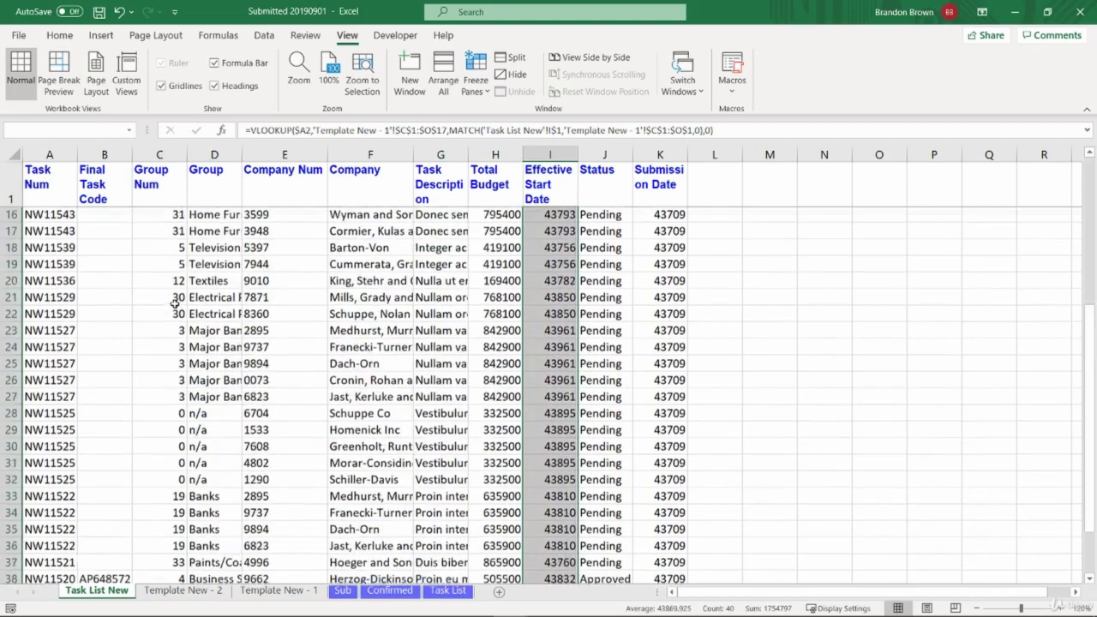
left_click(60, 35)
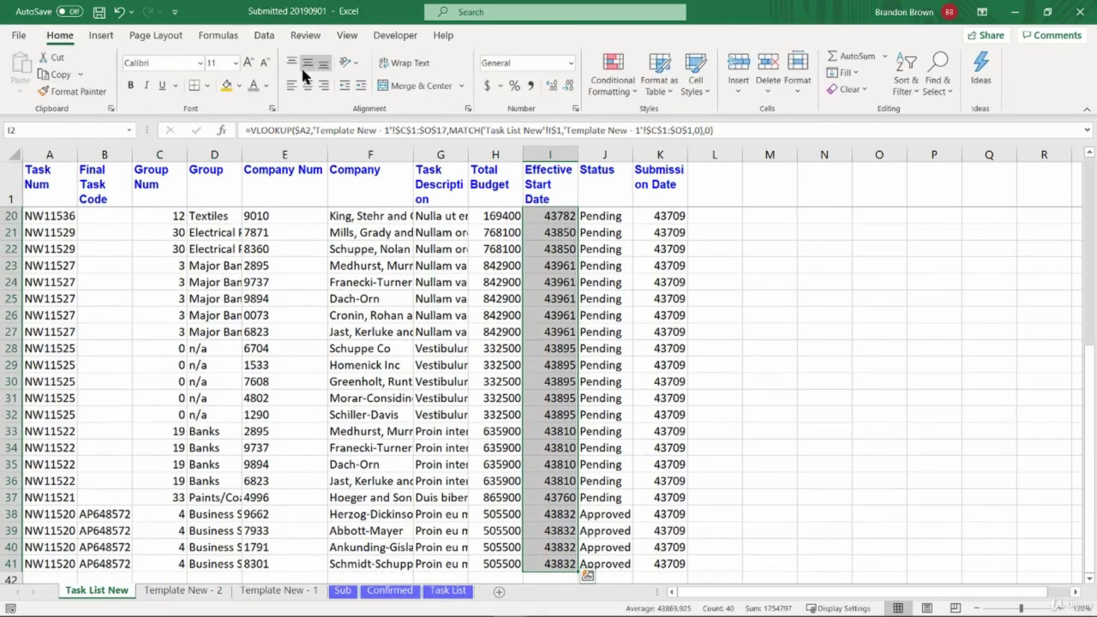
left_click(570, 66)
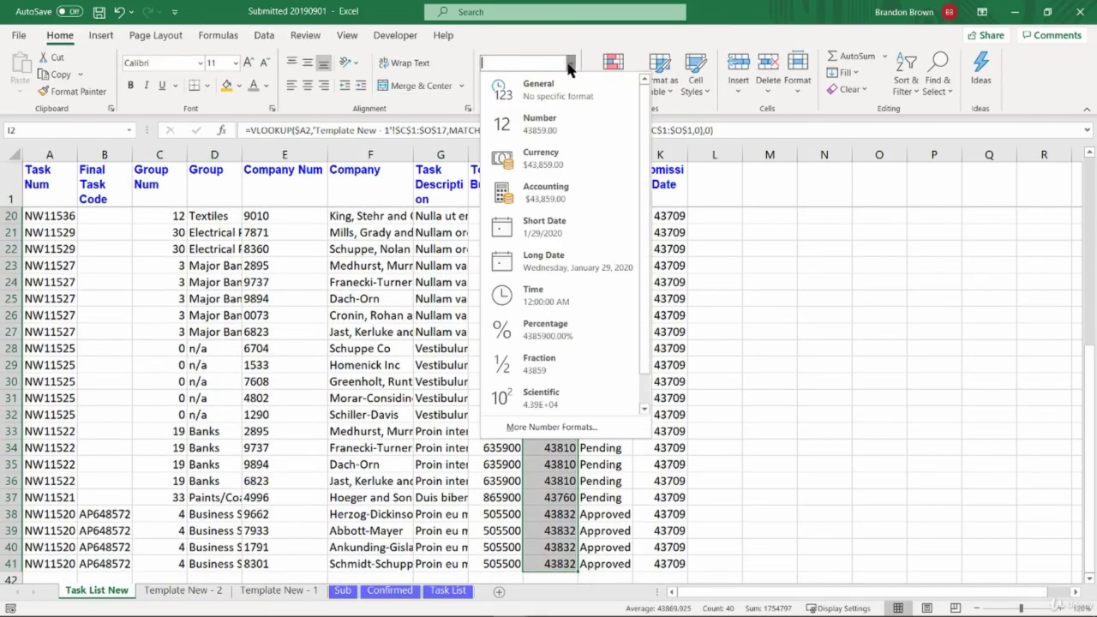
left_click(540, 225)
left_click(538, 267)
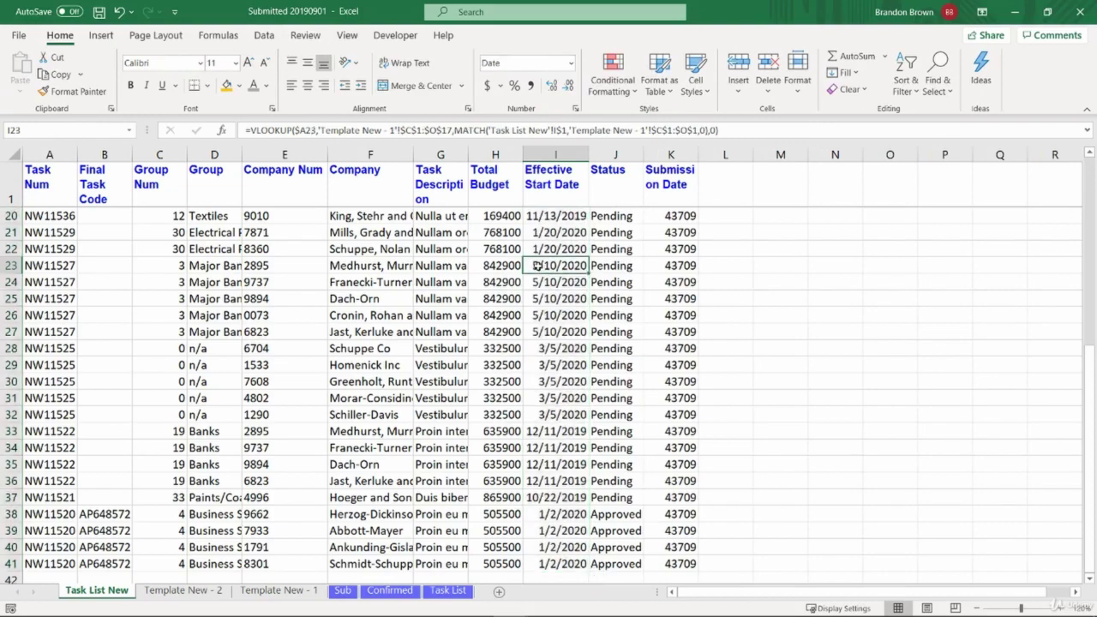
Step: Copy the date format from I2 to the Submission Date values in K2:K41, pasting formats only
key("ctrl+Up")
key("Down")
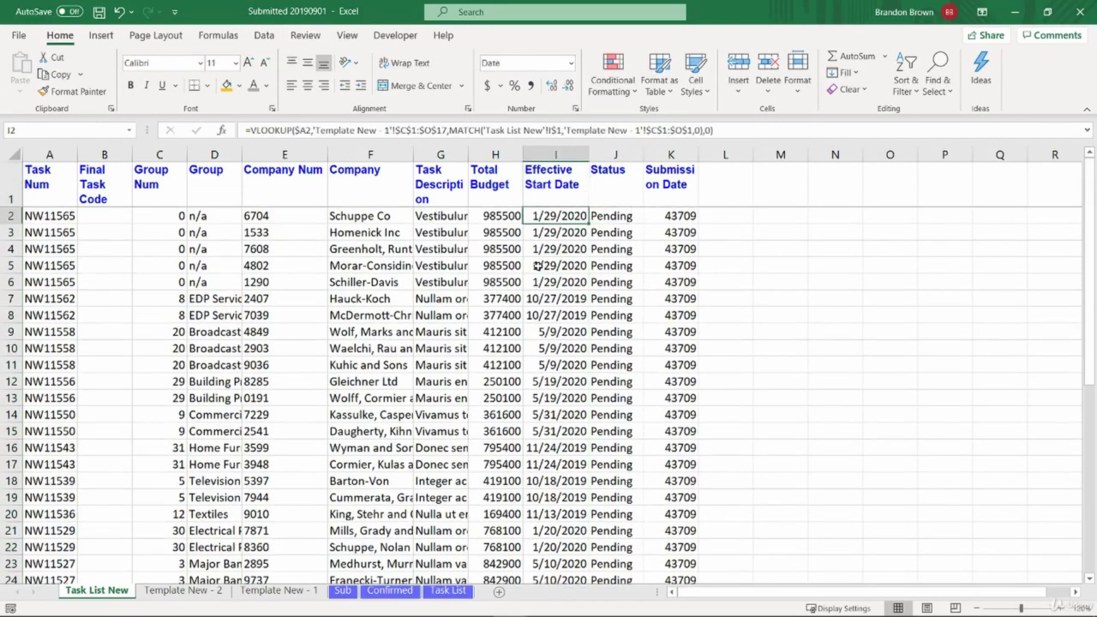
key("ctrl+c")
key("Right")
key("Right")
key("ctrl+shift+Down")
key("ctrl+alt+v")
key("t")
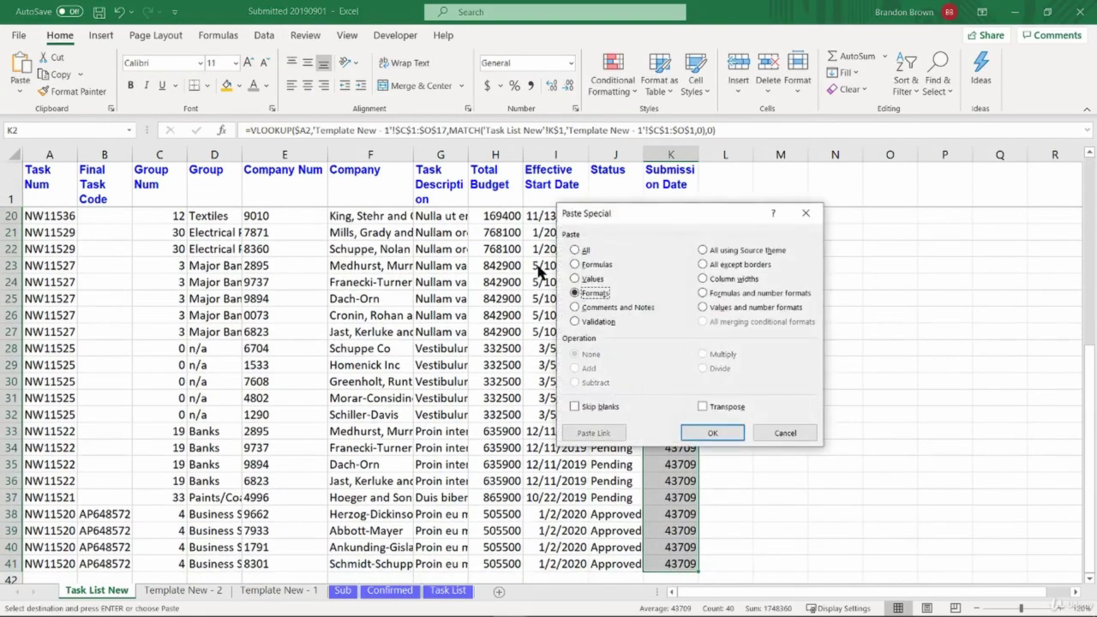
key("Return")
key("ctrl+Up")
key("Down")
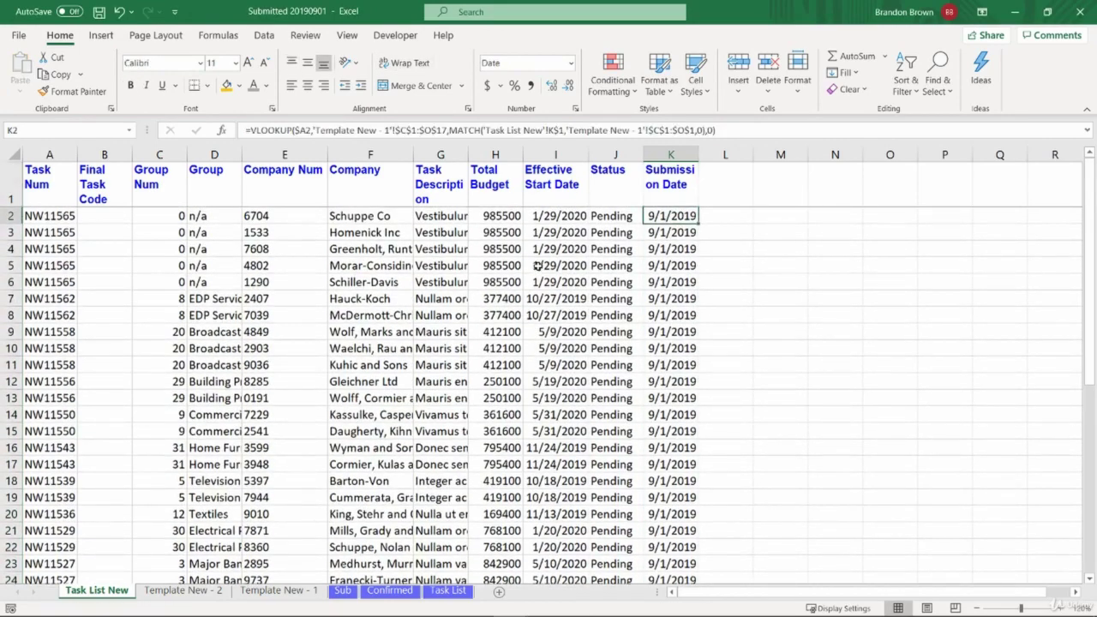
Step: Examine the completed task list, including the Task Num formula in A2 and the row 1 headers
key("ctrl+Left")
key("Up")
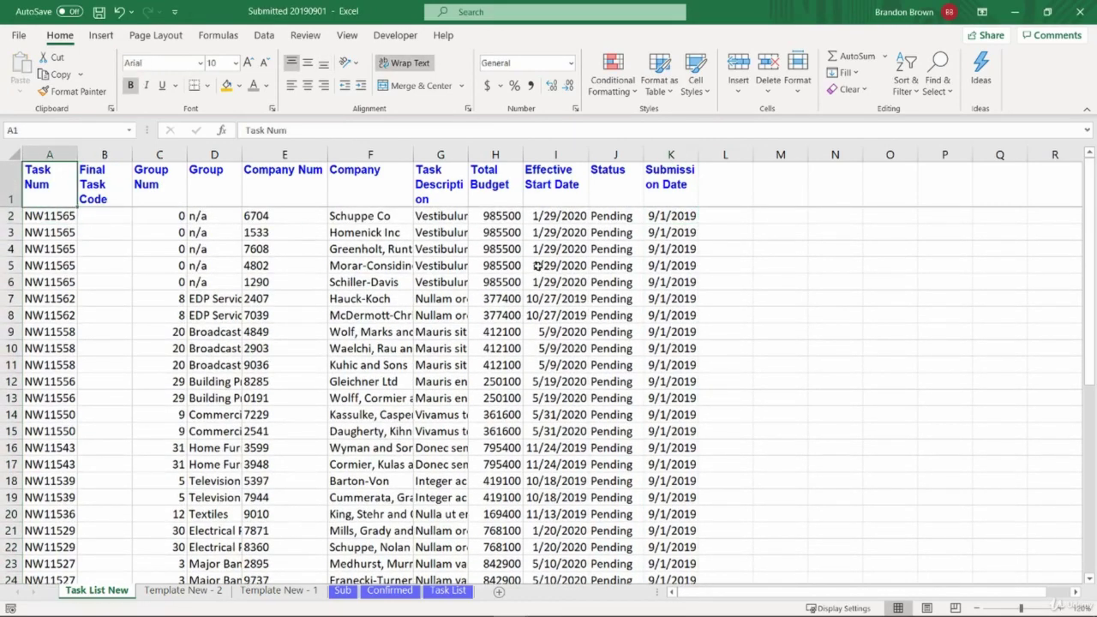
scroll(537, 265, "down", 6)
scroll(537, 266, "up", 6)
key("Down")
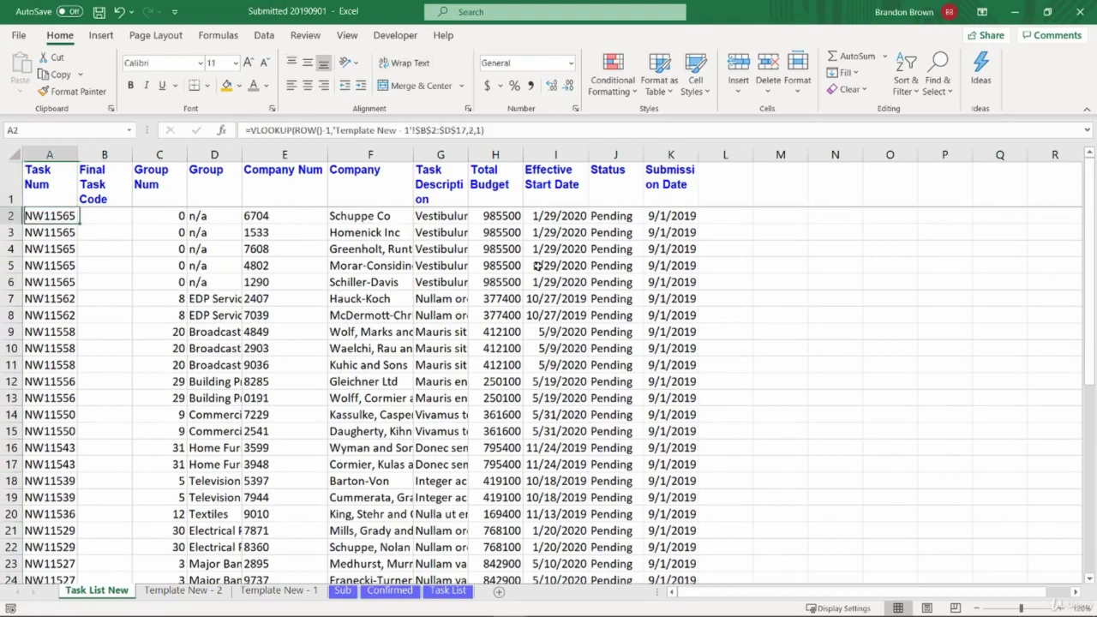
key("Up")
key("Right")
key("Down")
key("Left")
key("Up")
key("Right")
key("Down")
key("Left")
key("Up")
key("ctrl+Right")
key("Left")
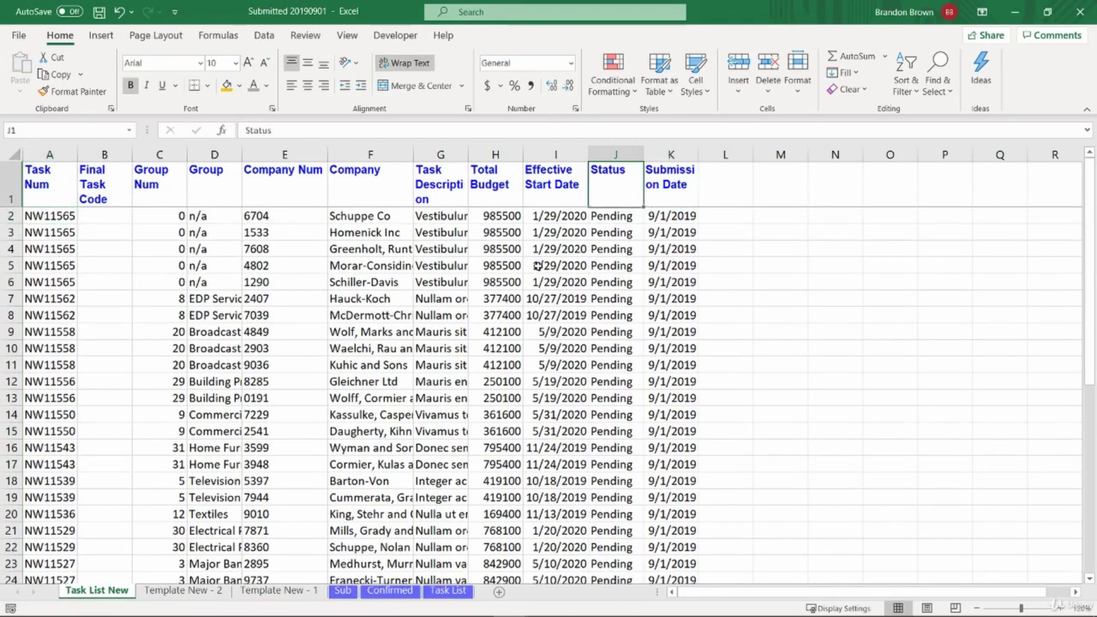
Step: Apply the comma number style to the Total Budget values in H2:H41
key("Left")
key("Left")
key("Down")
key("ctrl+shift+Down")
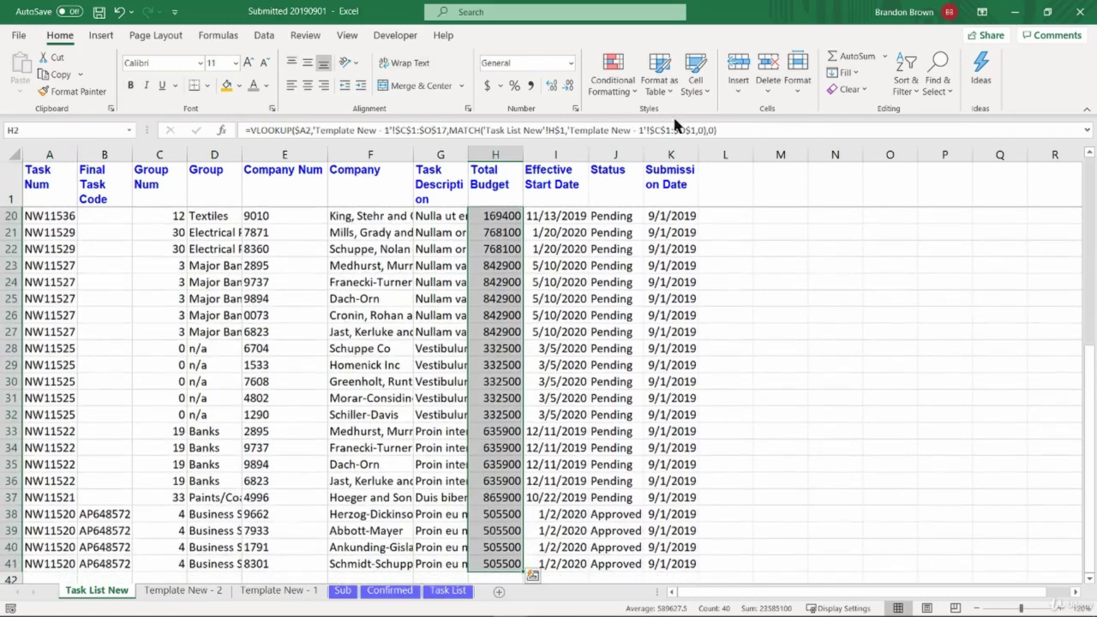
left_click(532, 88)
left_click(512, 230)
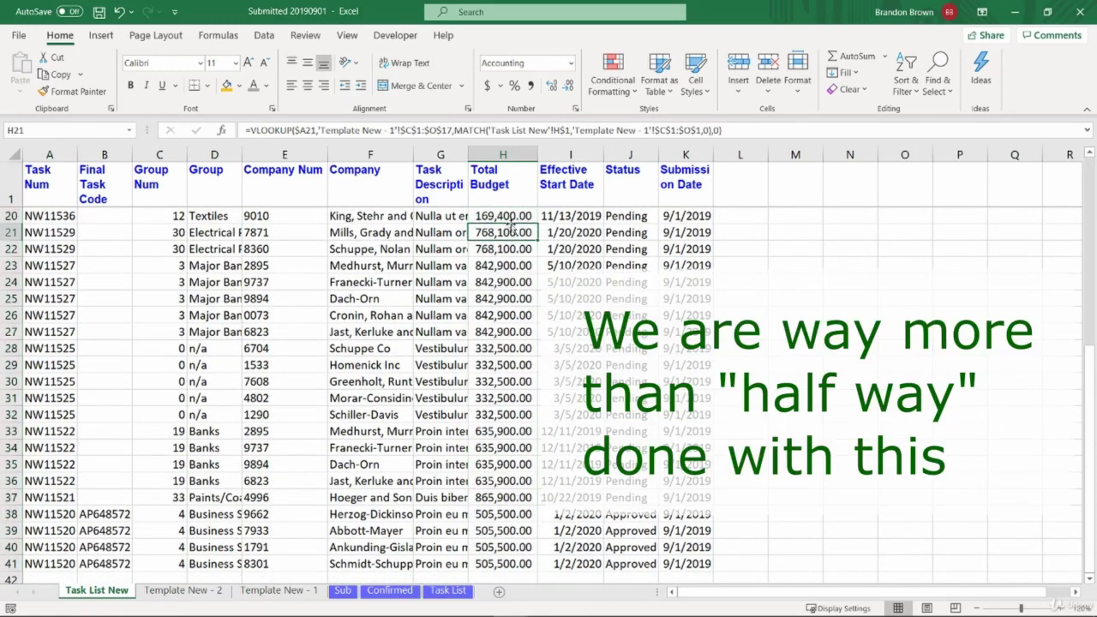
Step: Remove both decimal places from the Total Budget values in H2:H41
key("ctrl+Up")
key("Down")
key("ctrl+shift+Down")
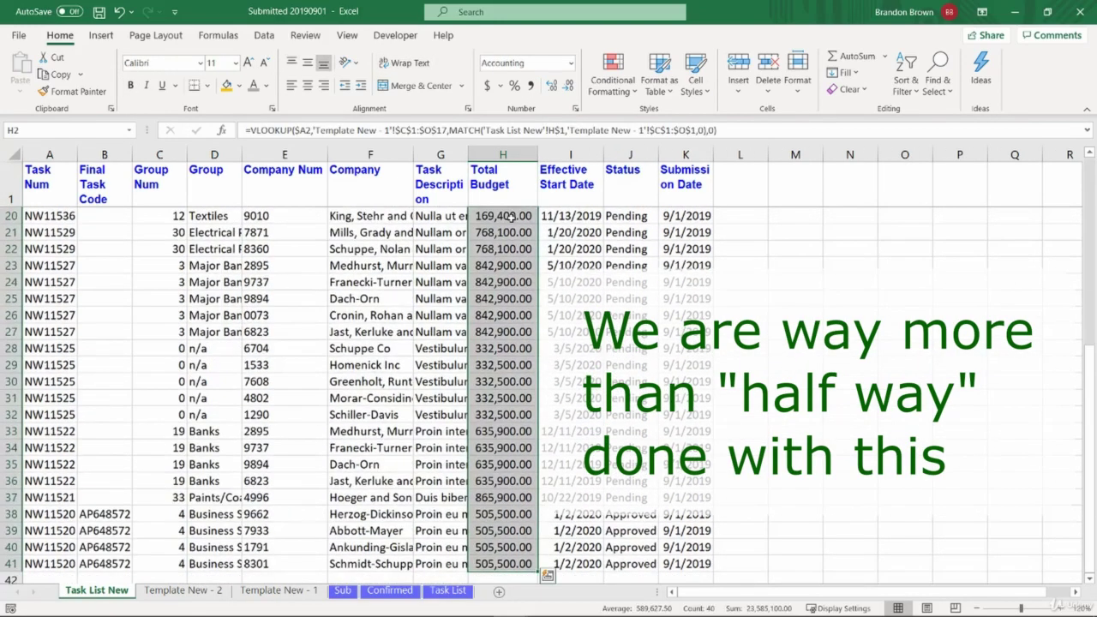
left_click(565, 92)
left_click(565, 92)
left_click(503, 175)
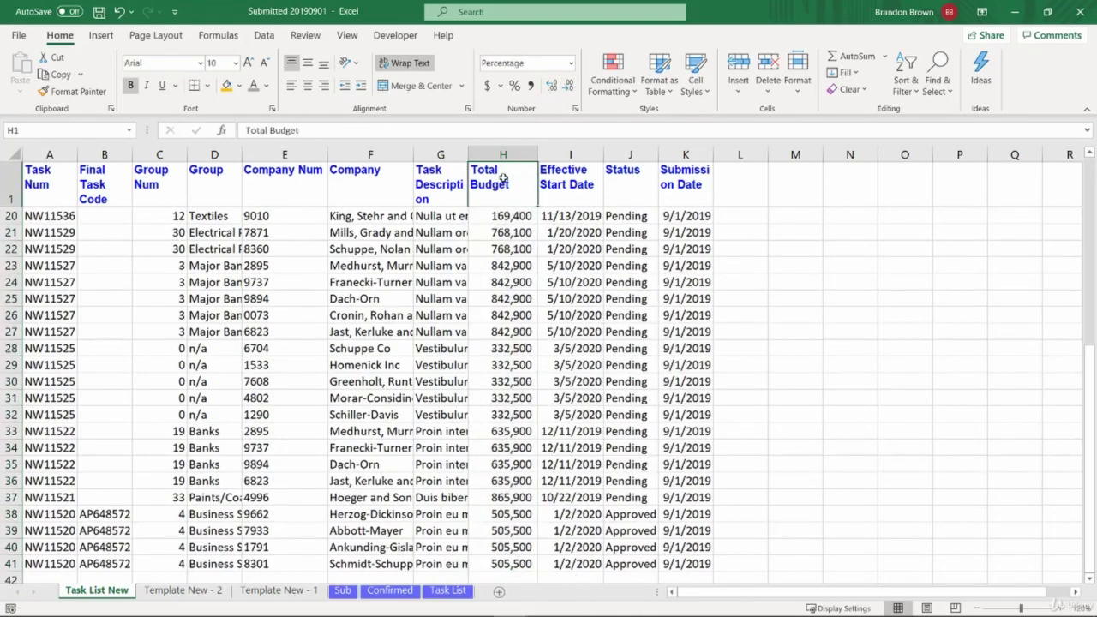
Step: Insert a new worksheet before Task List New and name it Task List Update
scroll(503, 177, "up", 6)
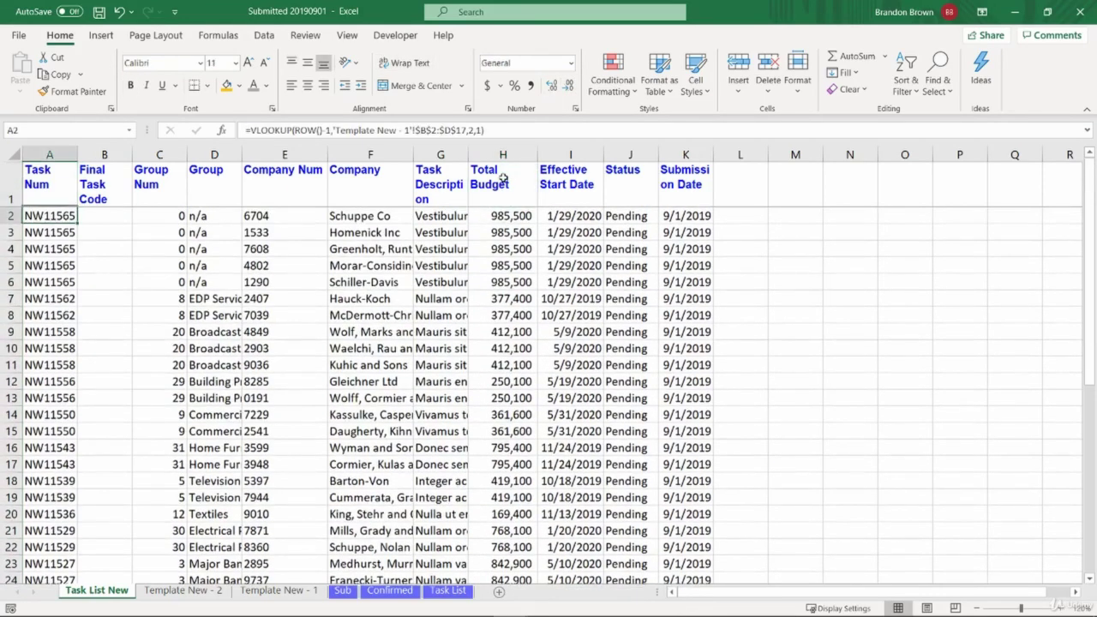
key("shift+F11")
double_click(104, 591)
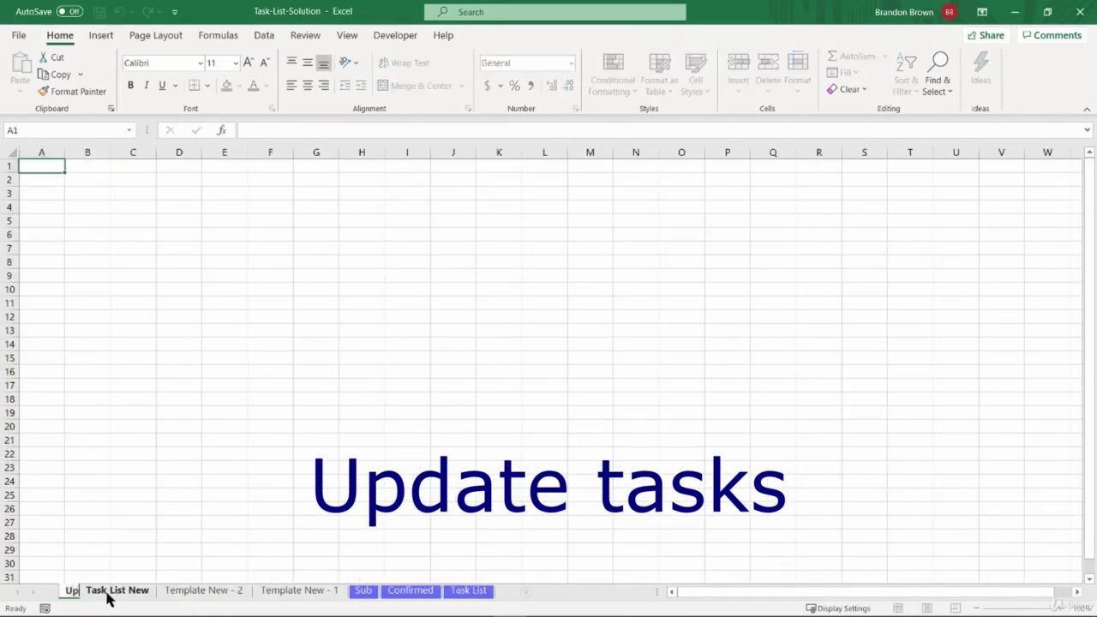
type("Update")
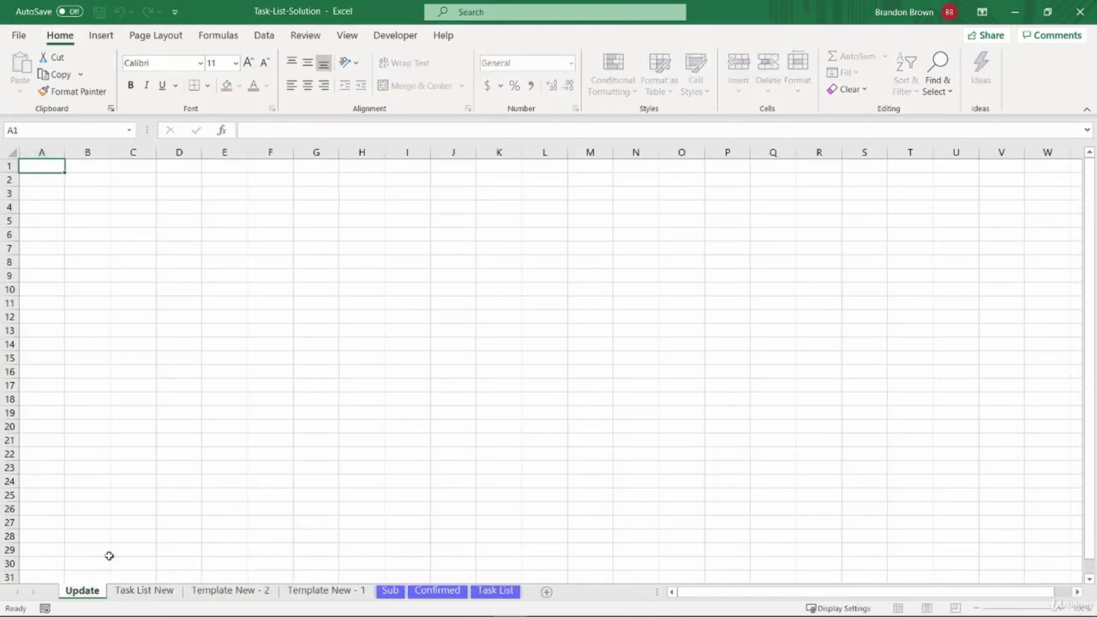
key("Home")
type("Task List")
key("Return")
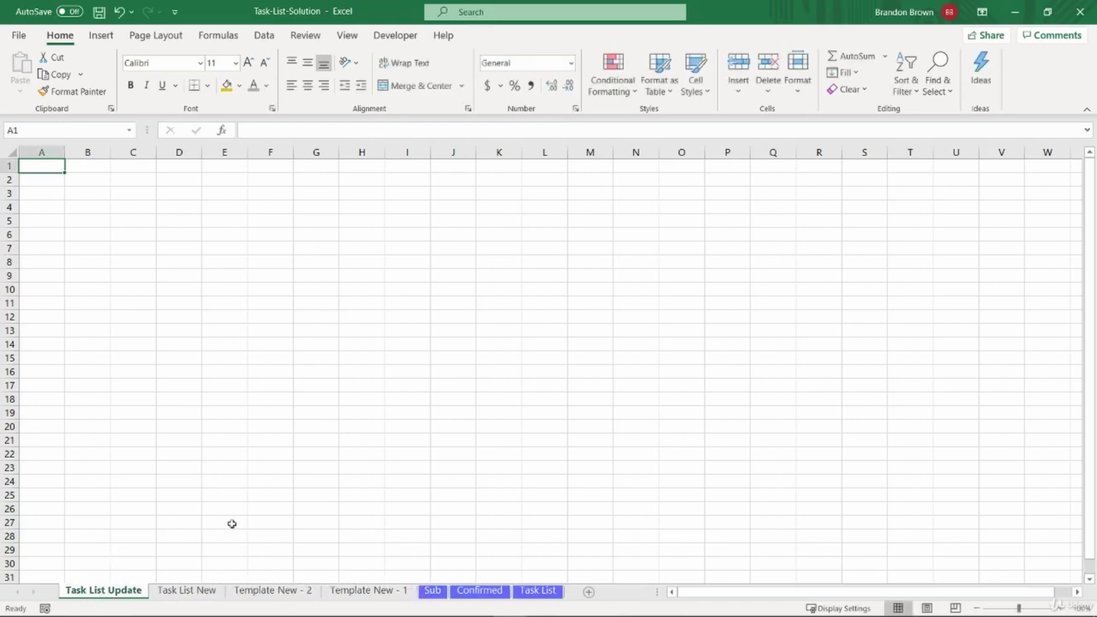
Step: Look through the Sub, Task List and Template New - 2 sheets for columns to reuse in the update sheet
key("ctrl+Page_Down")
key("ctrl+Page_Down")
key("ctrl+Page_Down")
key("ctrl+Page_Down")
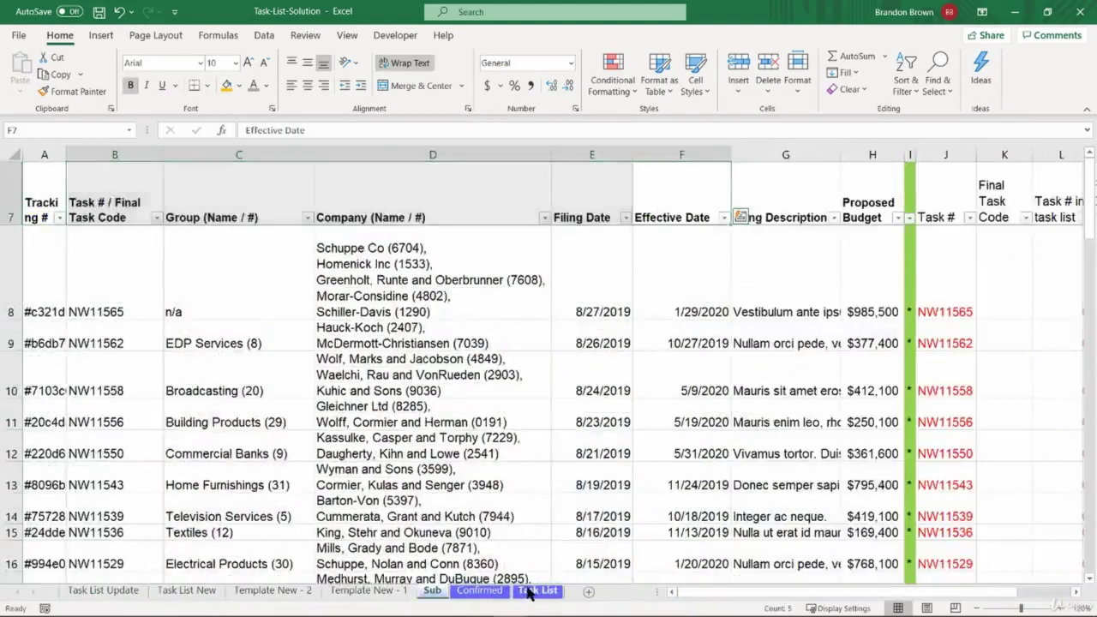
left_click(529, 591)
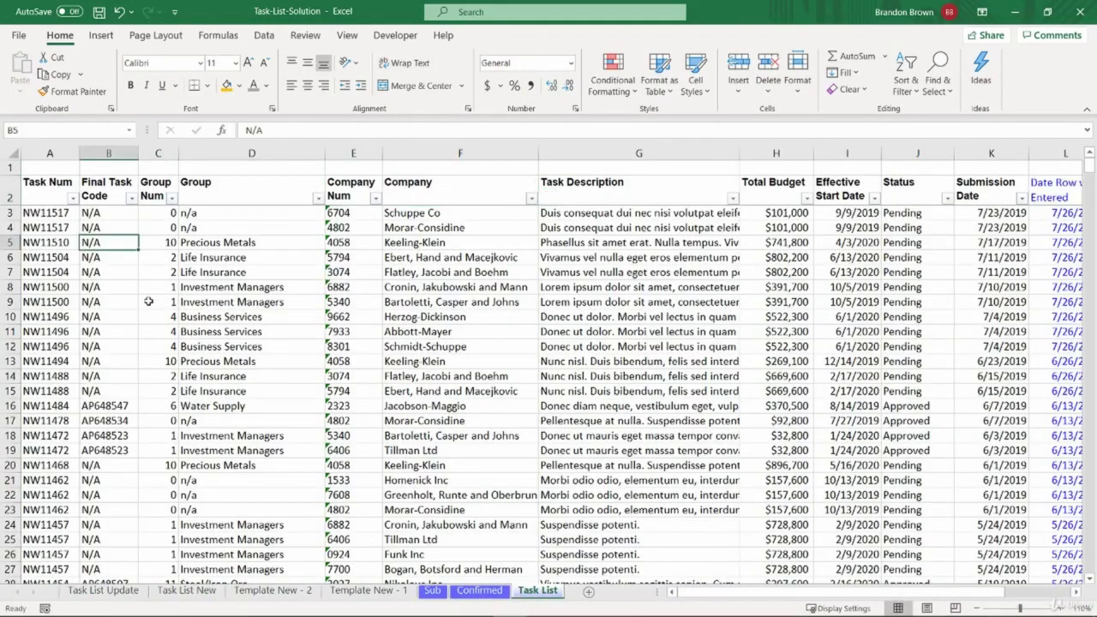
left_click(398, 592)
left_click(287, 591)
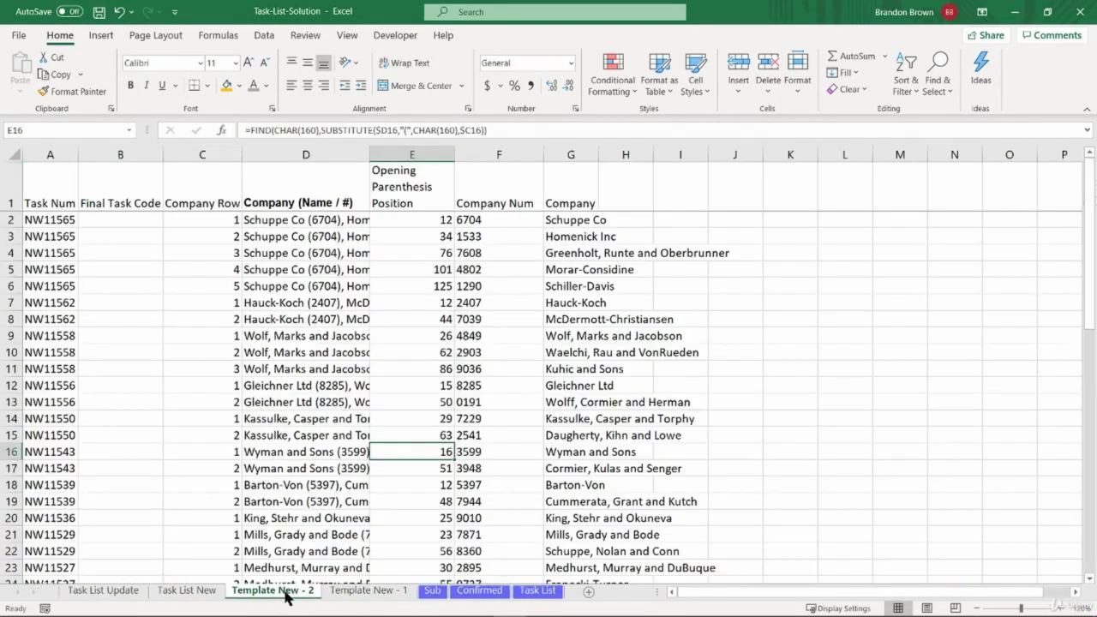
Step: Copy A1:D2 from the Template New - 1 sheet into cell A1 of Task List Update
left_click(360, 592)
left_click(75, 288)
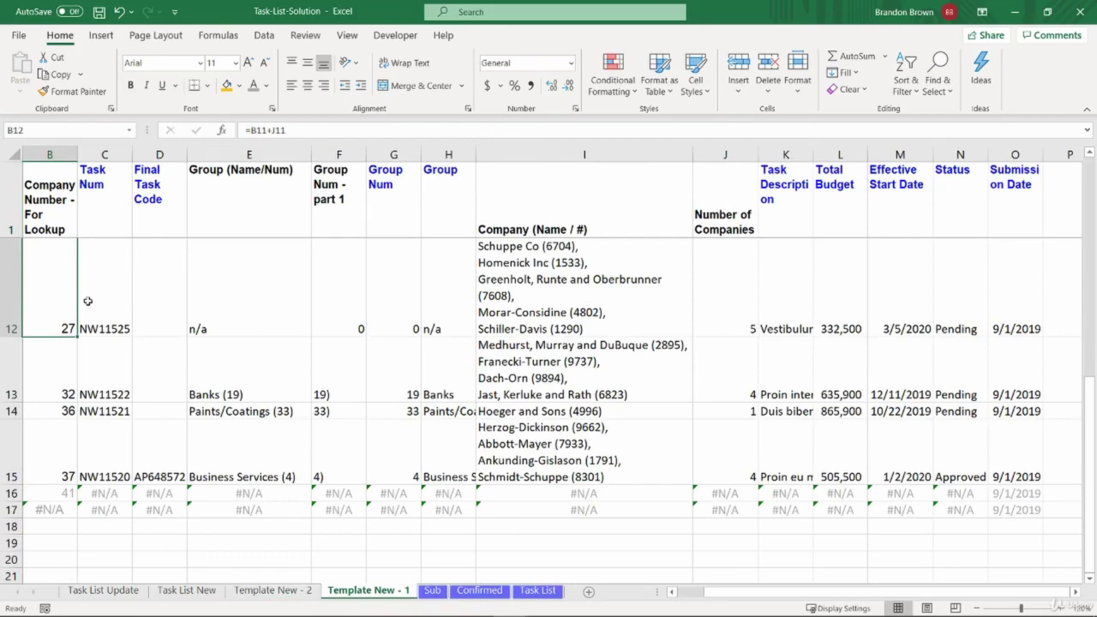
key("ctrl+Home")
key("ctrl+c")
left_click_drag(87, 222, 282, 323)
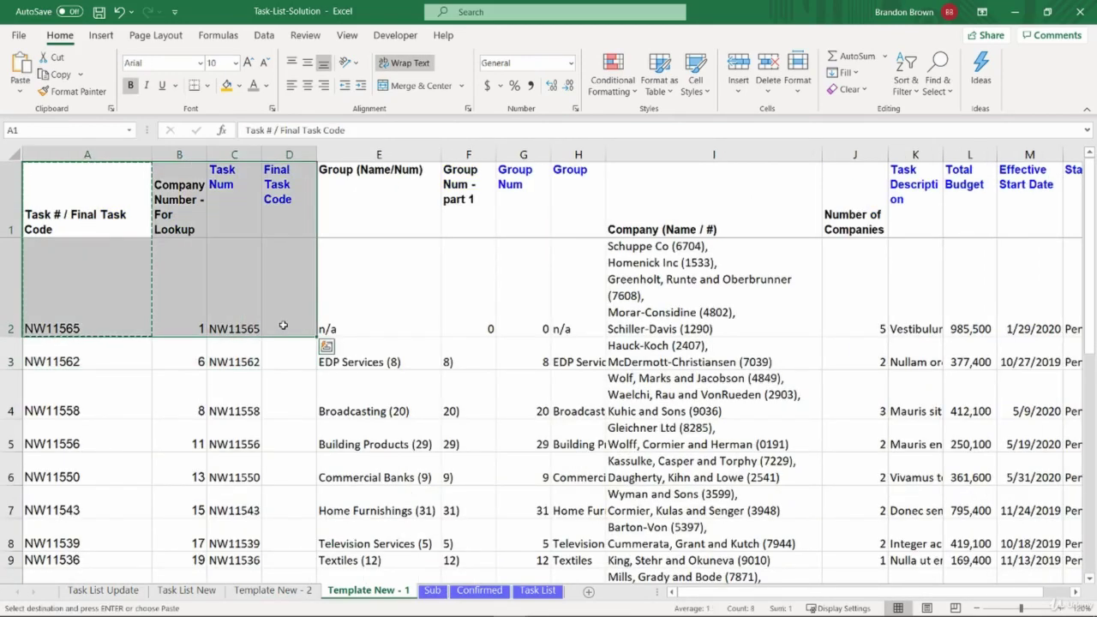
left_click(129, 590)
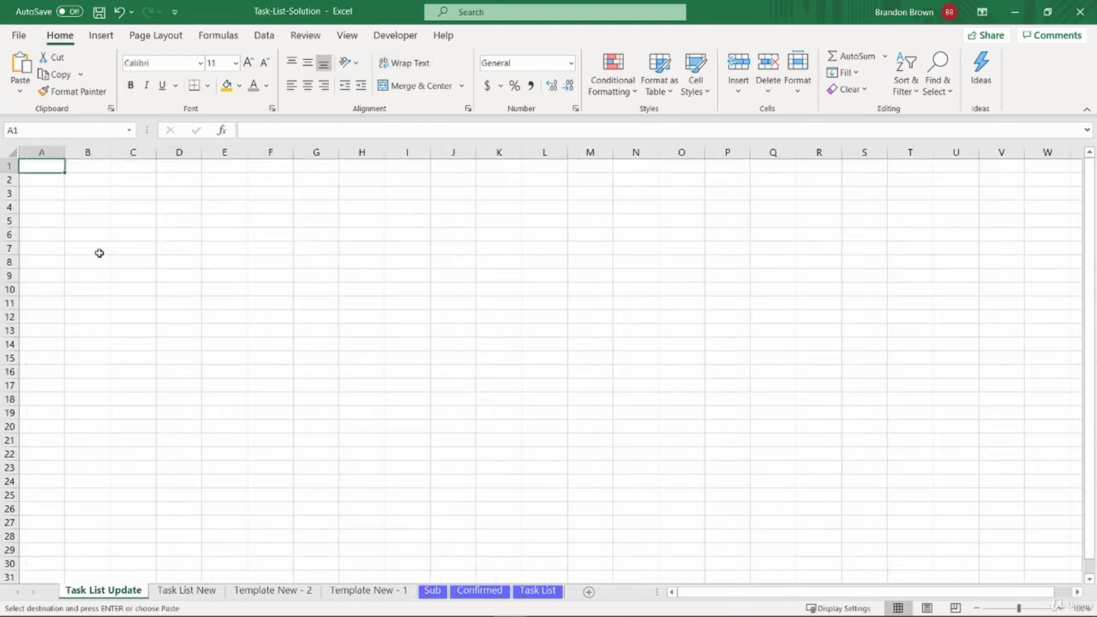
key("ctrl+v")
left_click(1060, 608)
left_click(1060, 607)
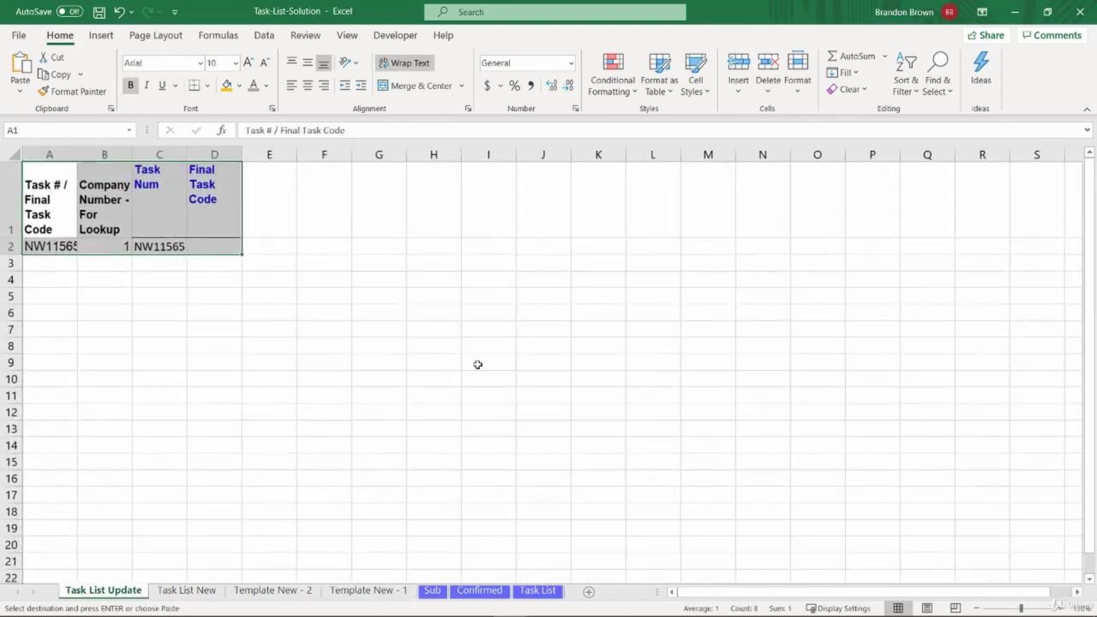
Step: Apply the source column widths to the pasted columns A to D in Task List Update
key("ctrl+alt+v")
key("Return")
key("Return")
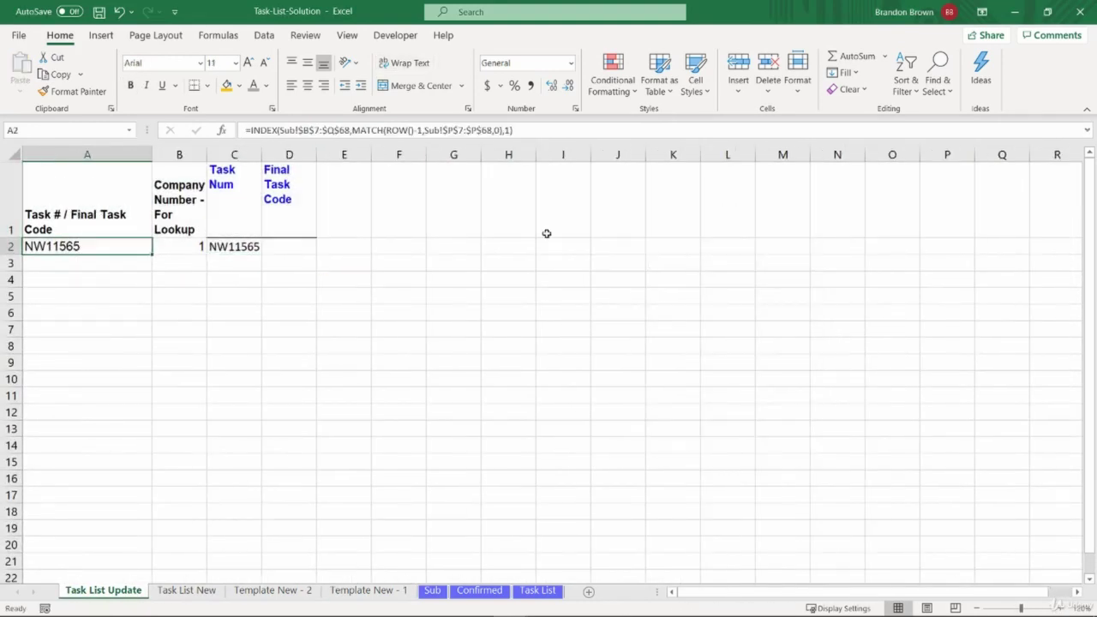
Step: Examine the helper columns on the Sub sheet, especially the extent of the SUM Update column Q
left_click(432, 590)
left_click(940, 213)
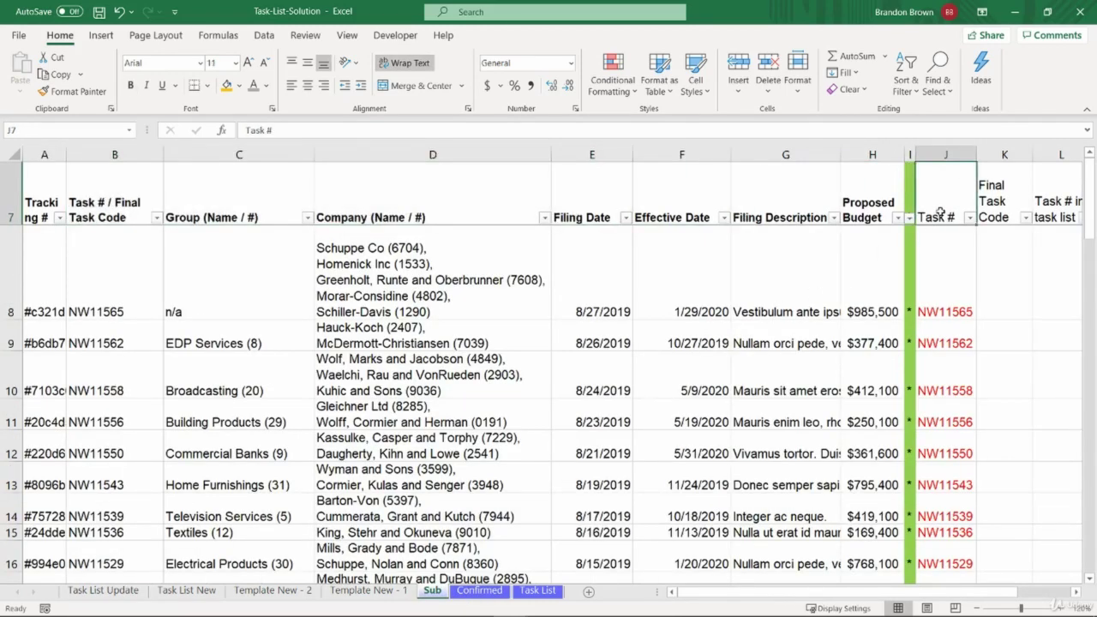
key("ctrl+Right")
key("Left")
key("Left")
key("Right")
key("Right")
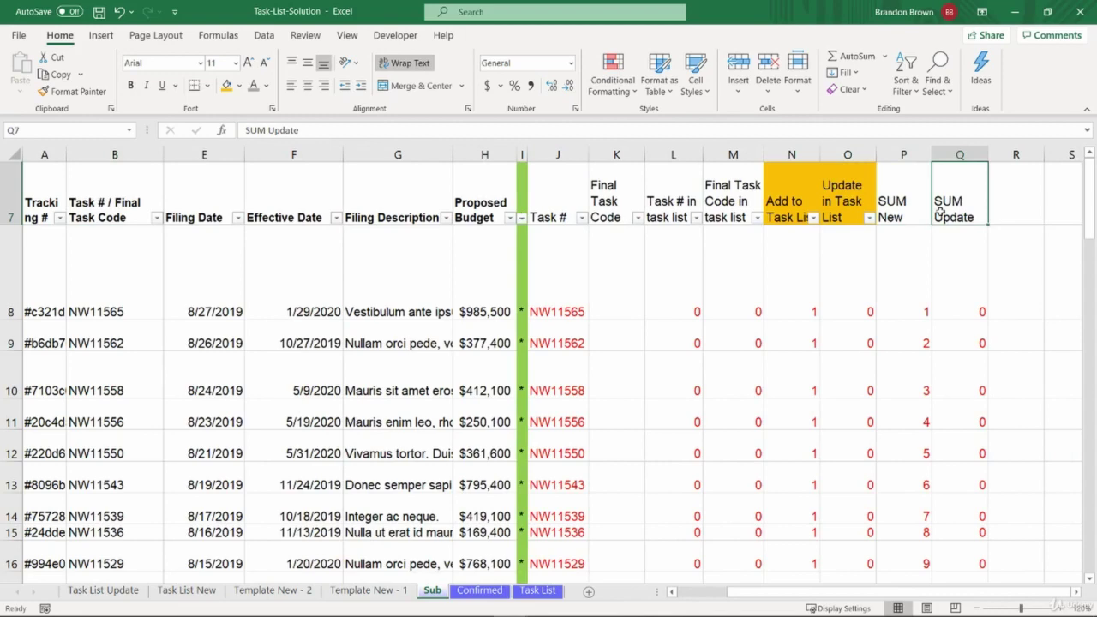
key("ctrl+shift+Down")
key("ctrl+shift+Up")
key("Down")
key("Up")
Step: Change the MATCH lookup array in Task List Update cell A2 to Sub!$Q$7:$Q$68
left_click(103, 590)
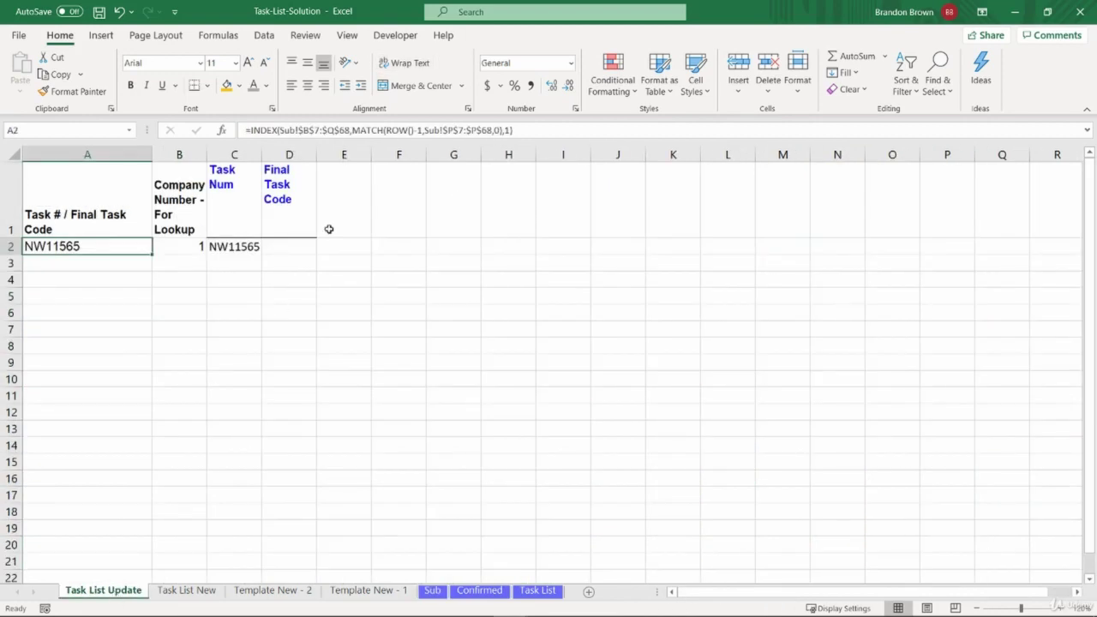
key("F2")
left_click_drag(309, 247, 318, 247)
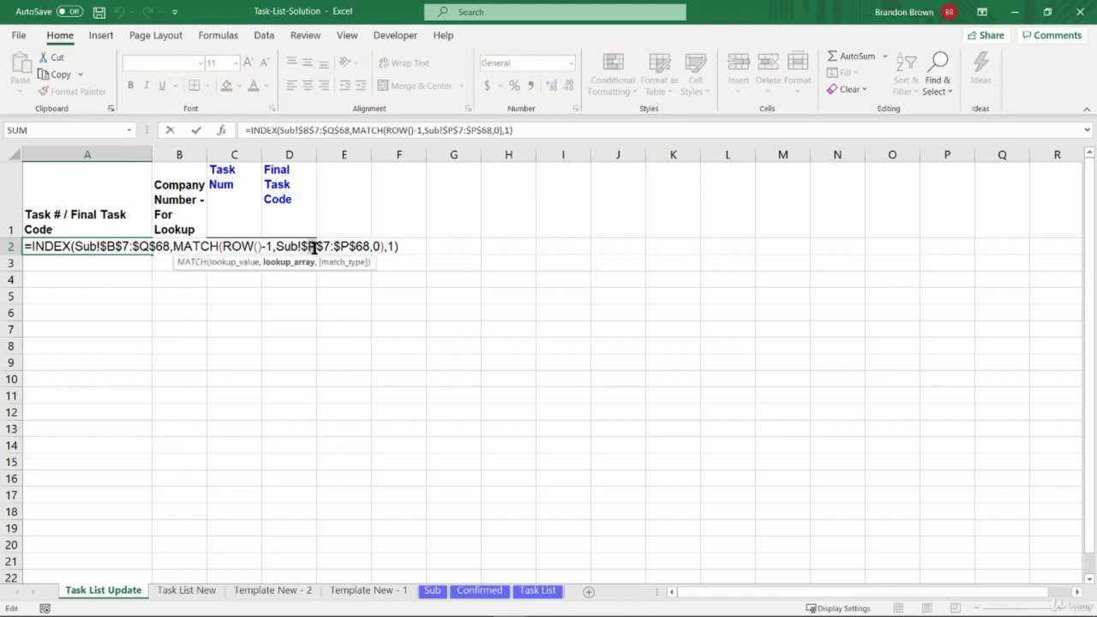
type("q")
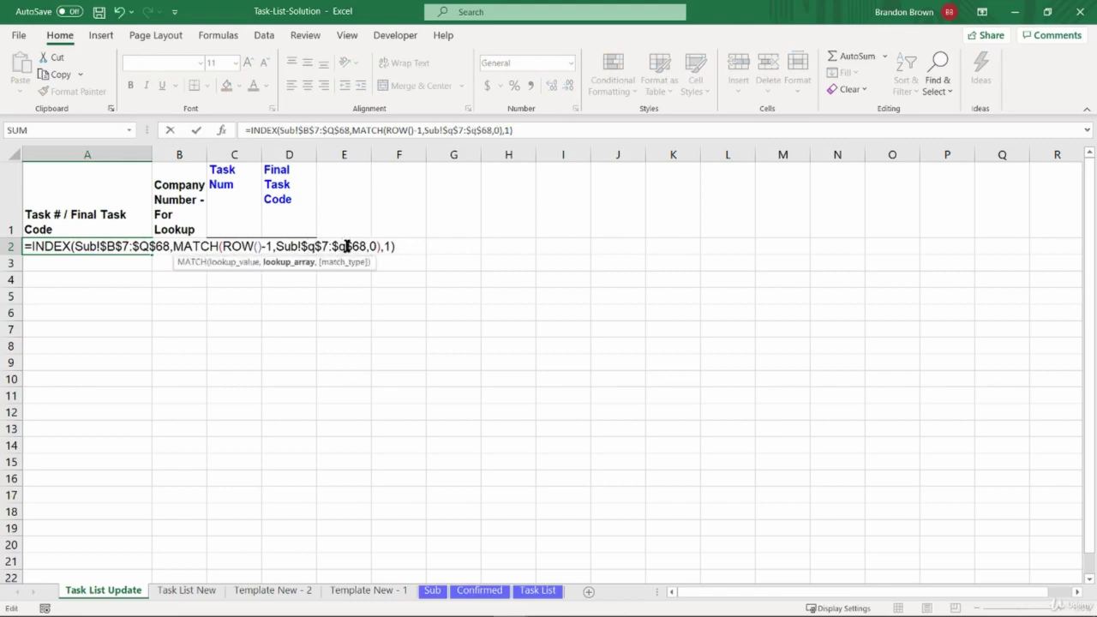
key("Return")
Step: Fill the row 2 formulas in columns A to D down through row 23
key("Up")
key("shift+Right")
key("shift+Right")
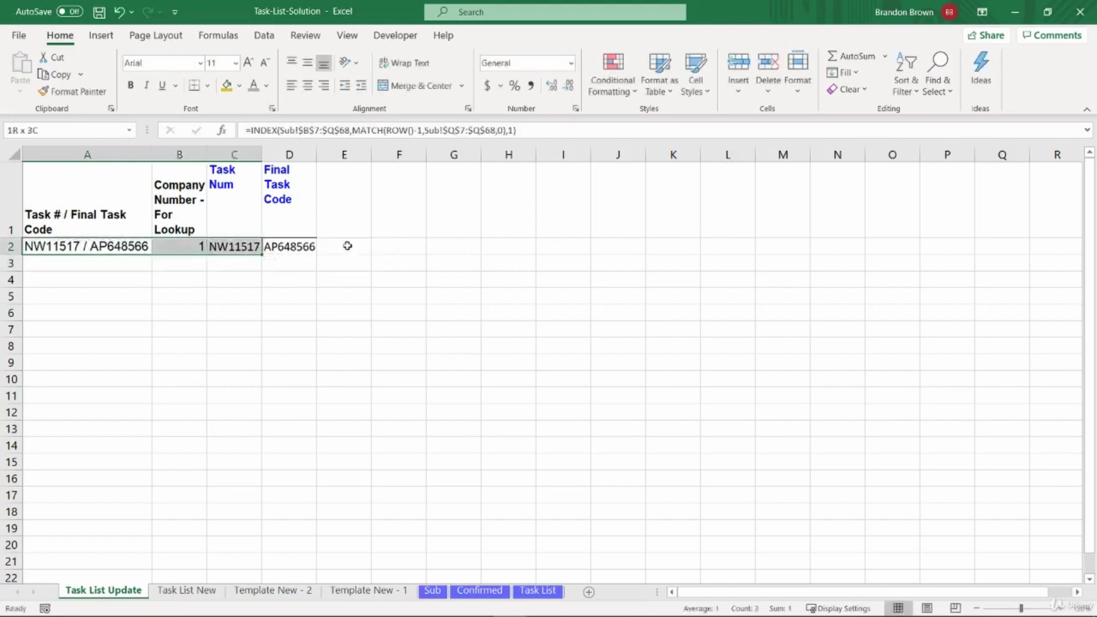
key("shift+Right")
key("shift+Page_Down")
key("ctrl+d")
key("ctrl+Home")
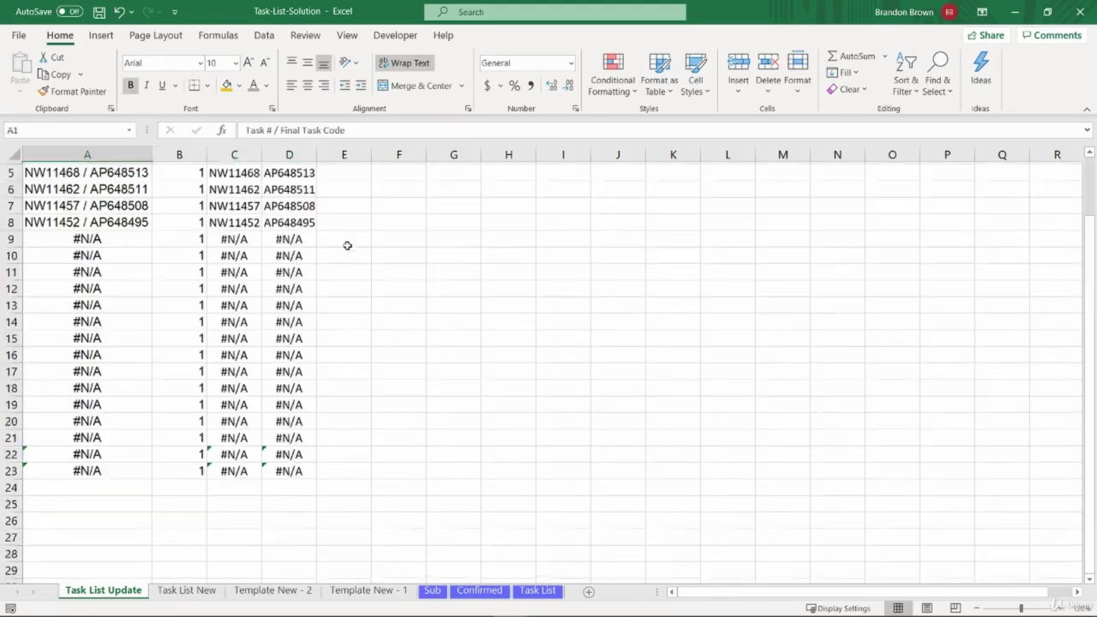
Step: Examine the filled task numbers and final task codes in rows 2 to 8 of Task List Update
key("Down")
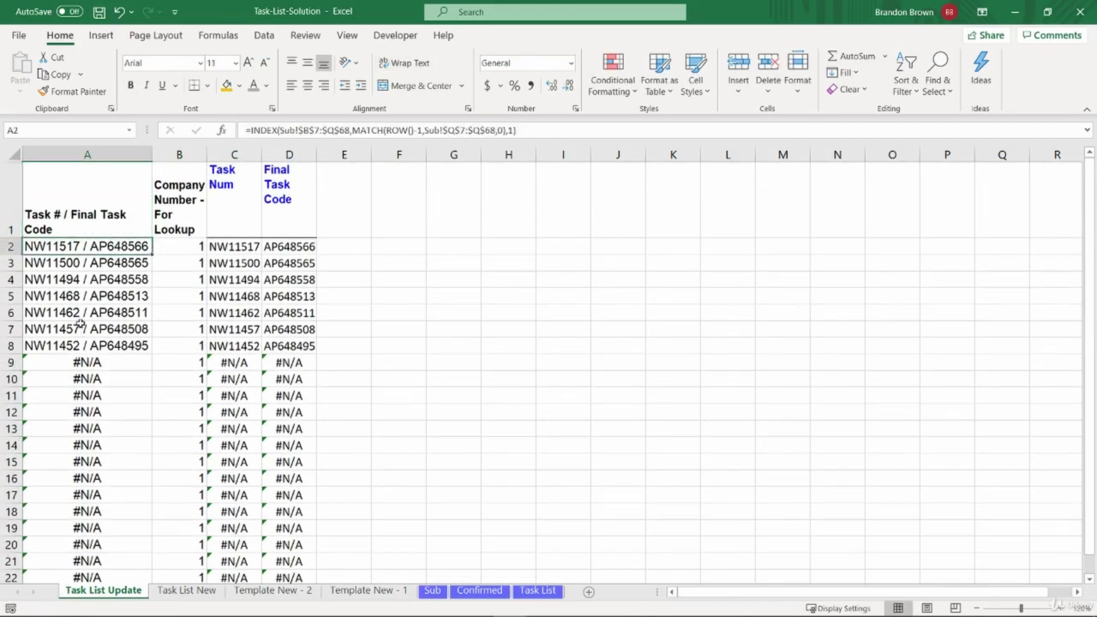
left_click_drag(95, 249, 97, 345)
left_click(102, 346)
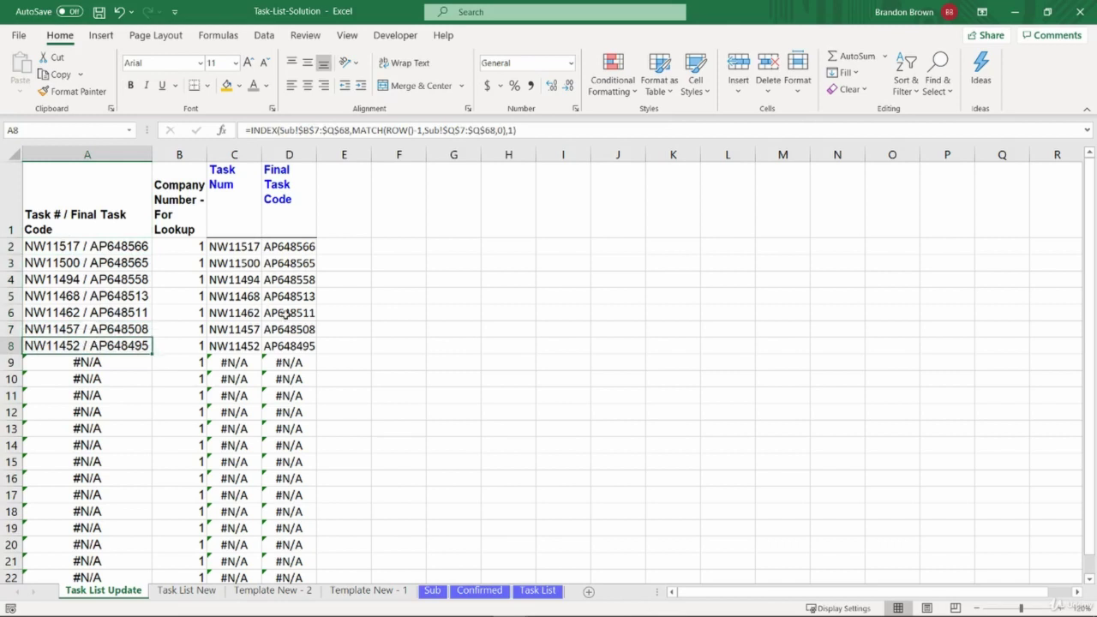
left_click(286, 315)
left_click_drag(314, 352, 314, 352)
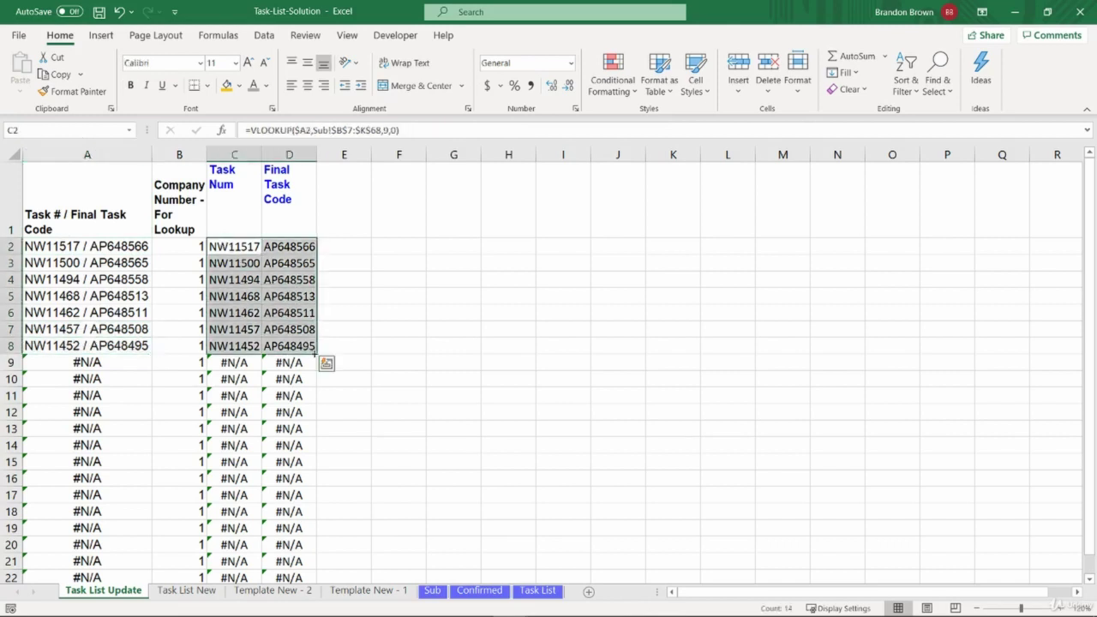
left_click(314, 352)
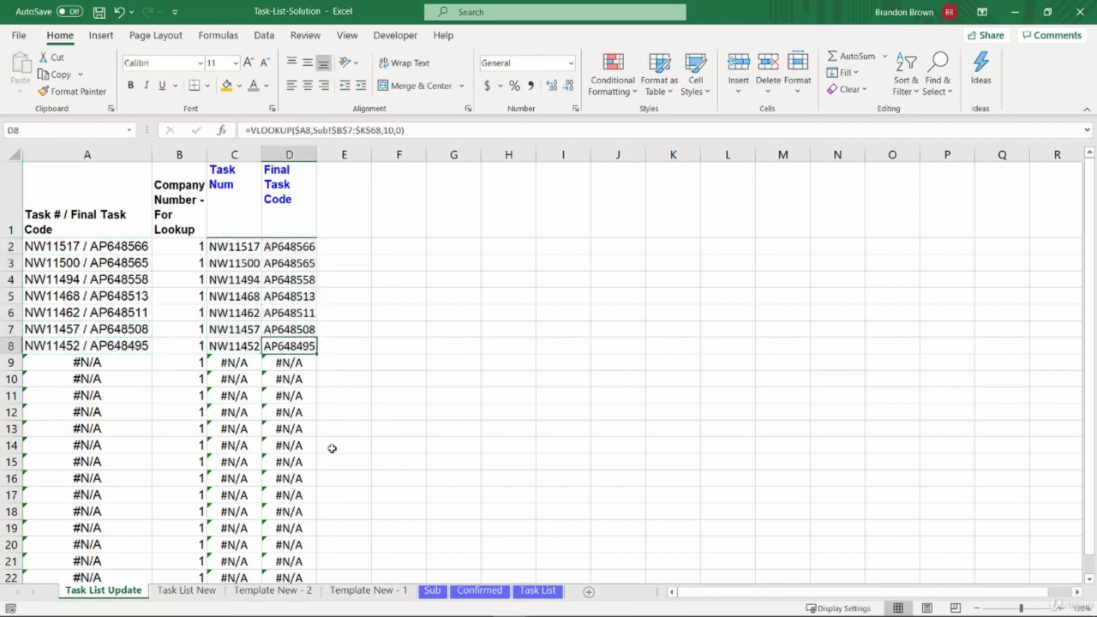
Step: Compare the Confirmed and Task List sheets, checking the Status and Final Task Code columns on Confirmed
key("ctrl+Up")
key("Right")
left_click(489, 593)
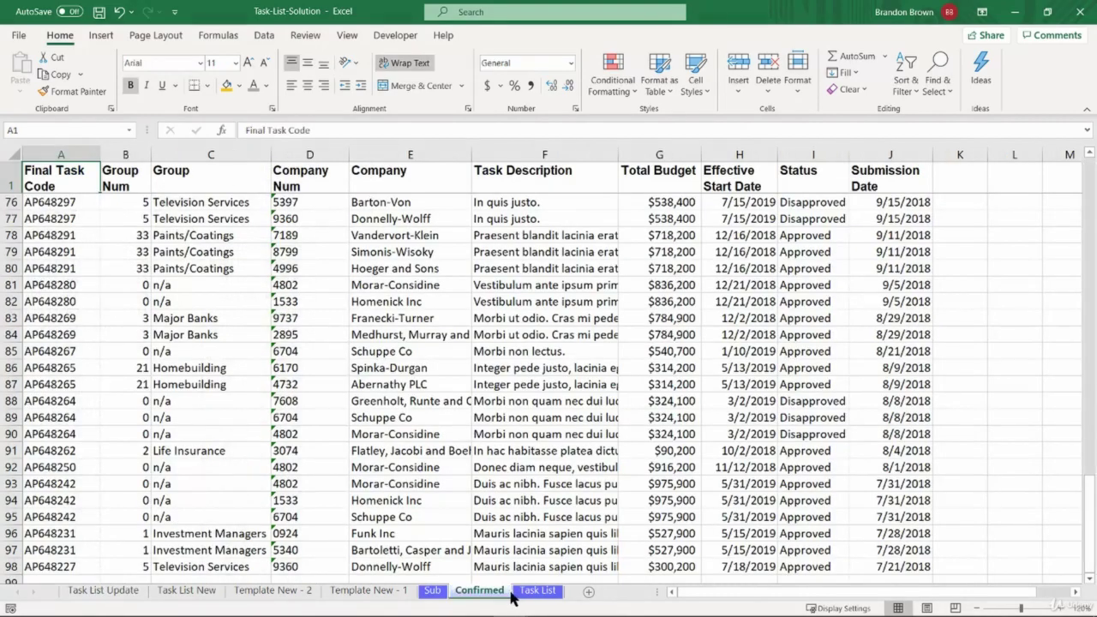
left_click(522, 593)
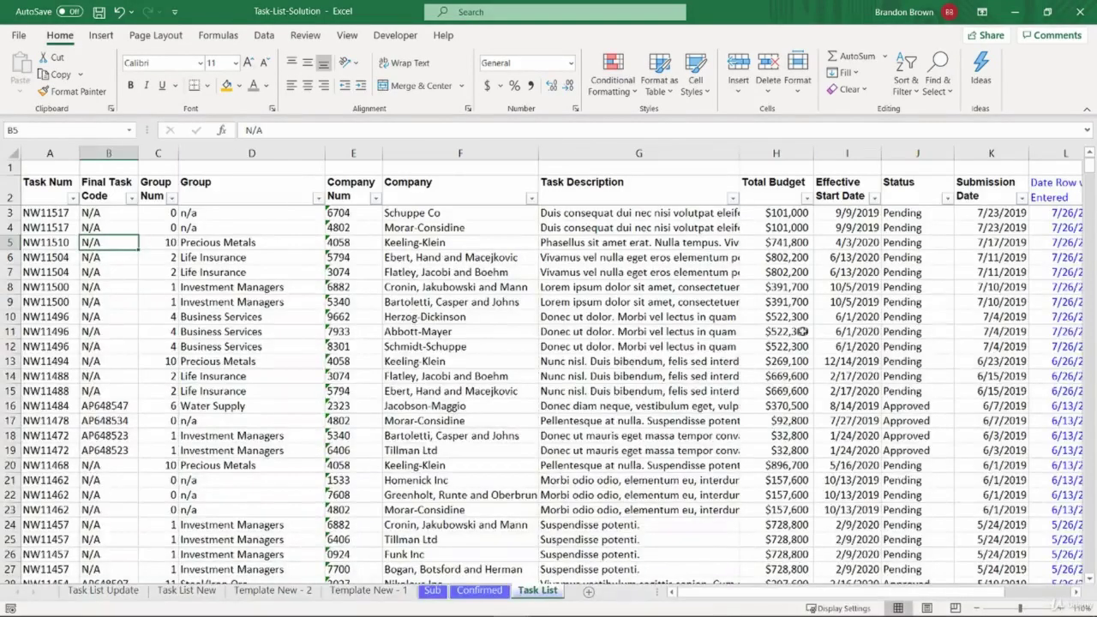
left_click(493, 591)
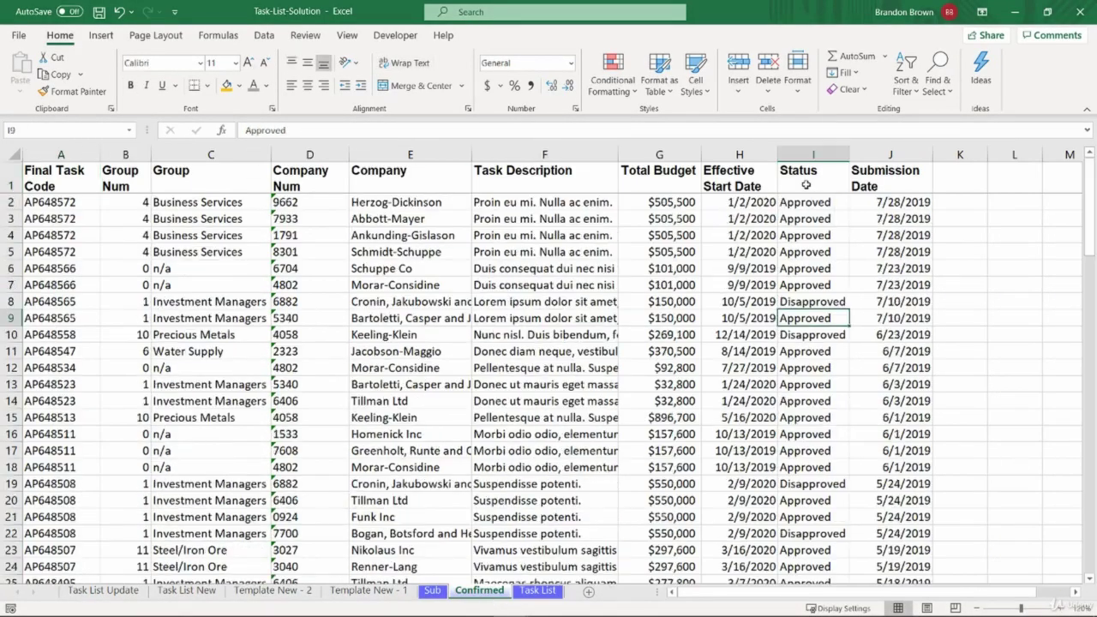
left_click(806, 184)
left_click(68, 184)
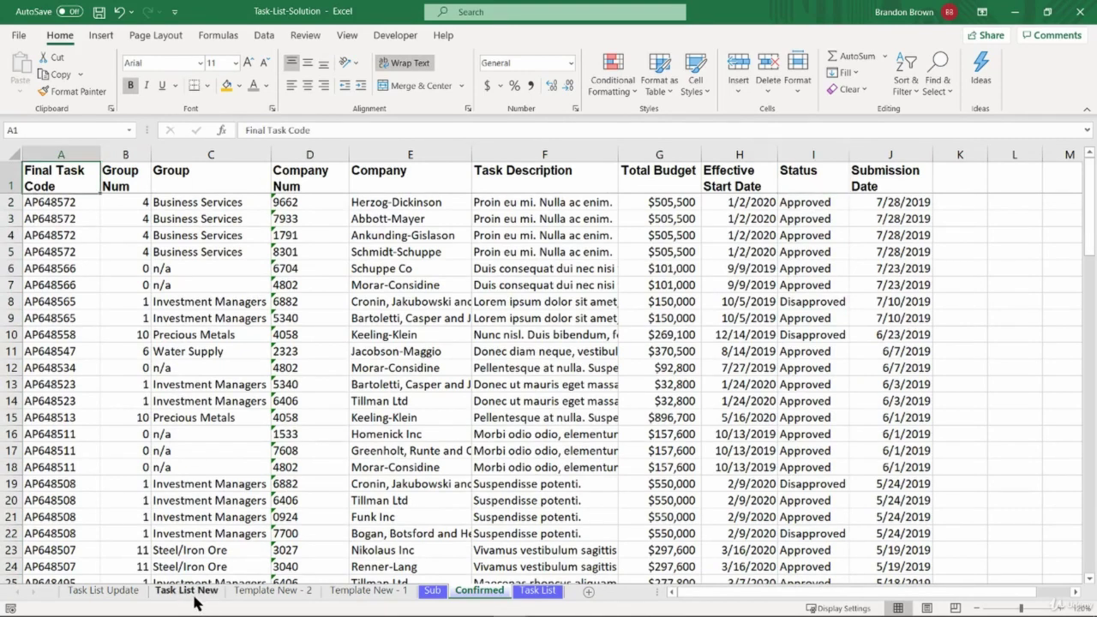
left_click(185, 591)
Step: Enter the header Status in cell E1 of Task List Update
left_click(131, 592)
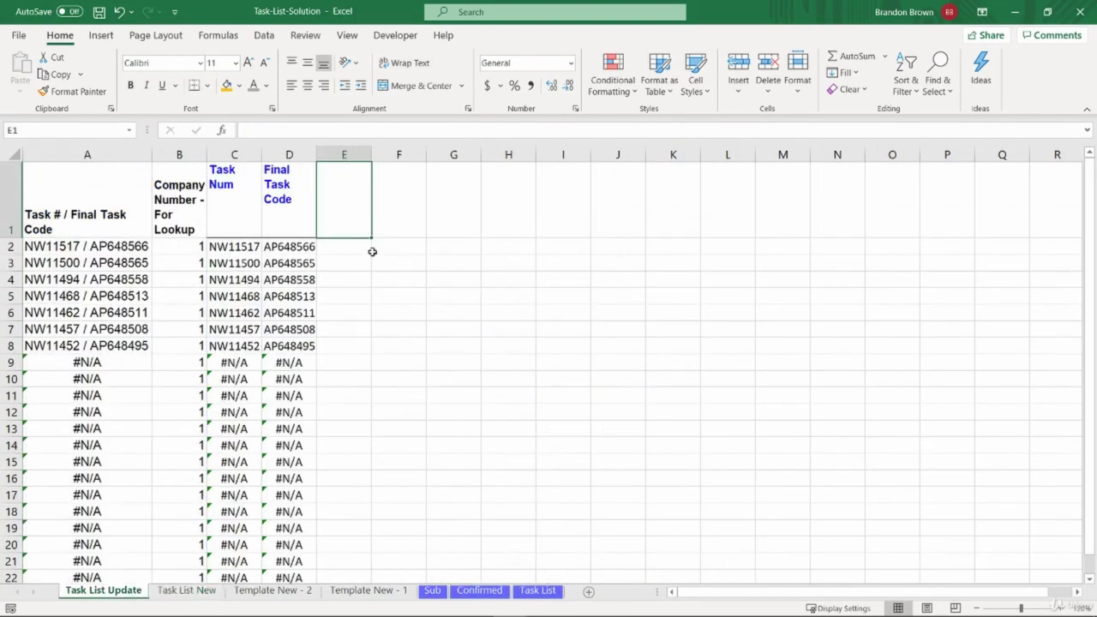
type("Status")
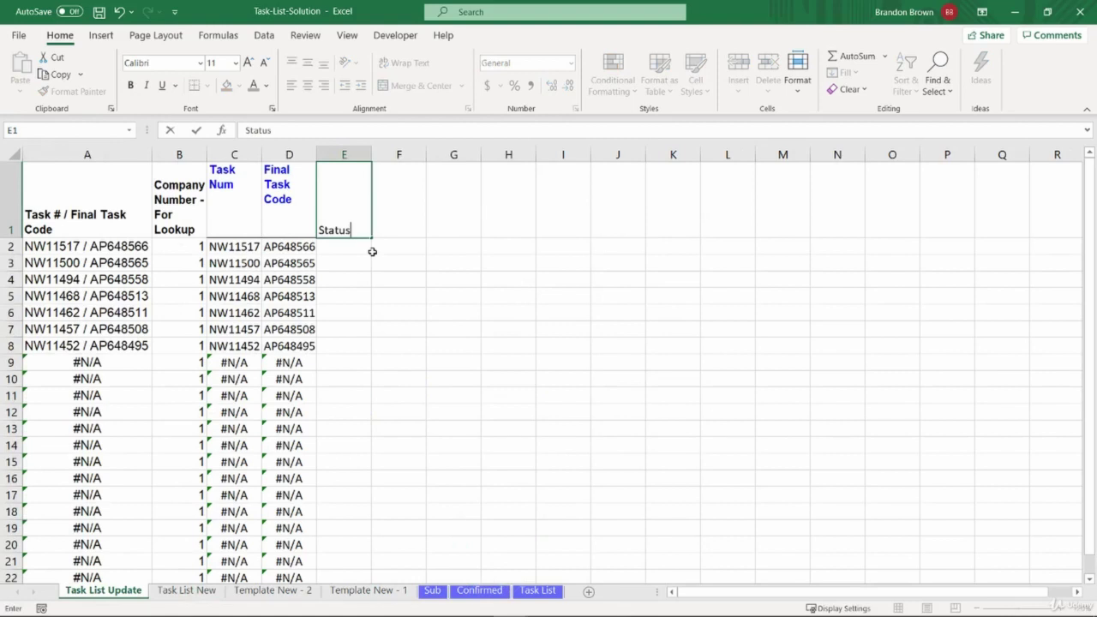
key("Return")
Step: Start a VLOOKUP formula in cell E2 of Task List Update with $D2 as the lookup value
type("=vl")
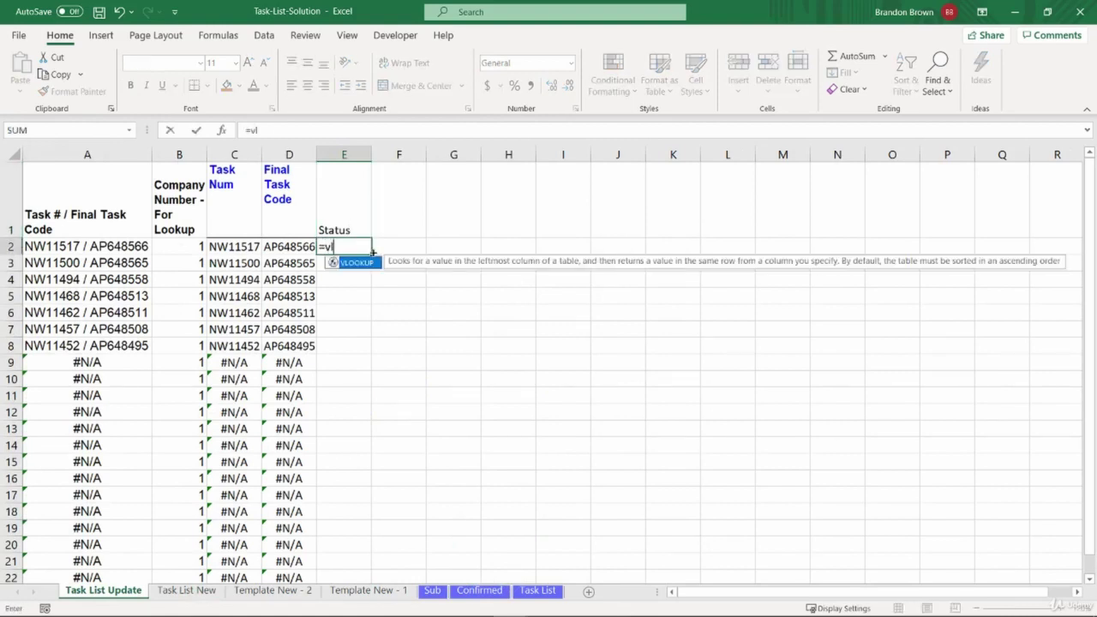
key("Tab")
left_click(305, 246)
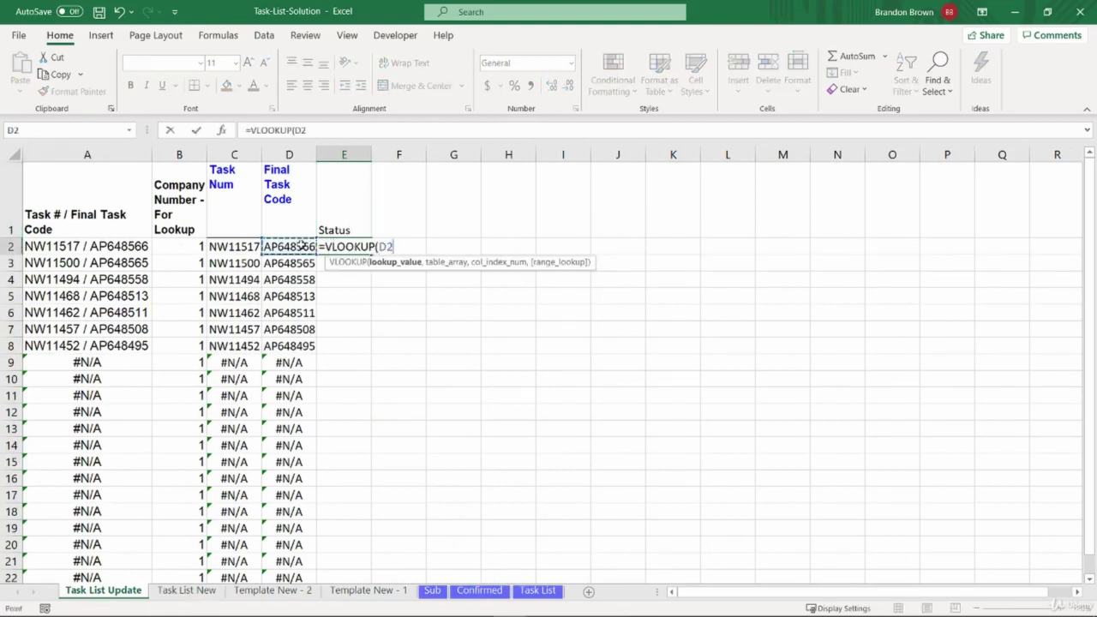
key("F4")
key("F4")
key("F4")
type(",")
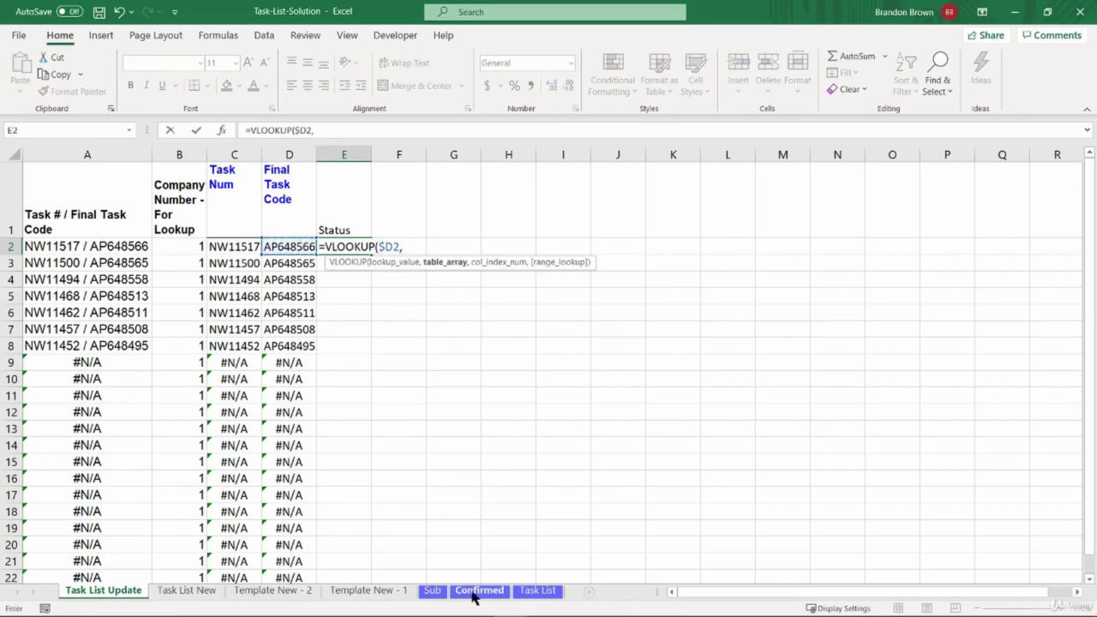
Step: Complete the E2 VLOOKUP with table range Confirmed!$A$1:$I$98, column index 9 and range lookup 0
left_click(479, 591)
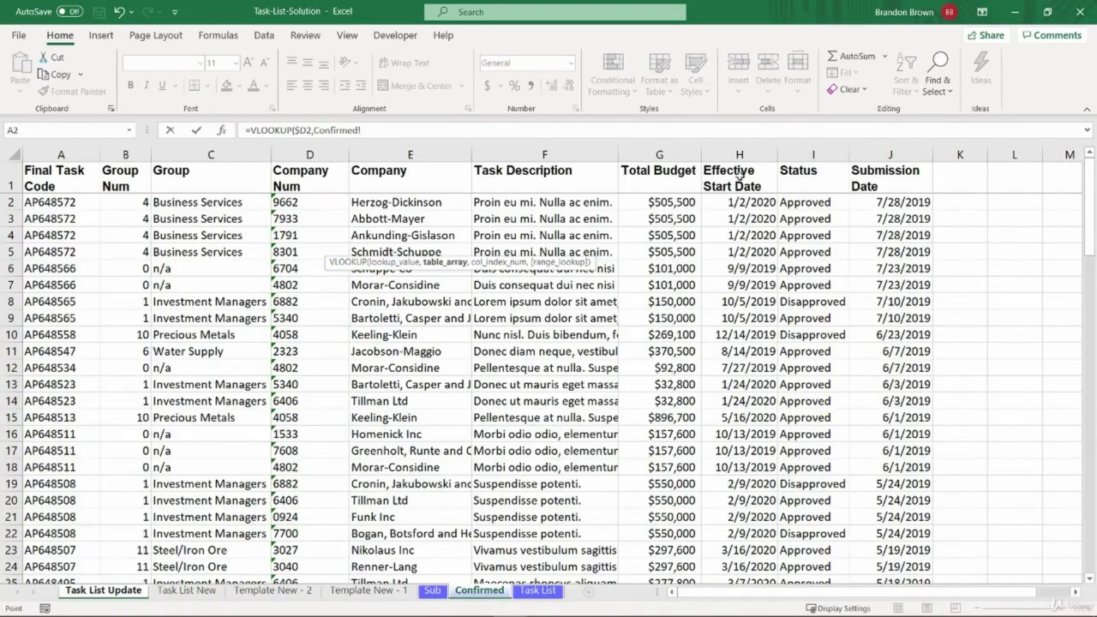
left_click_drag(75, 174, 883, 193)
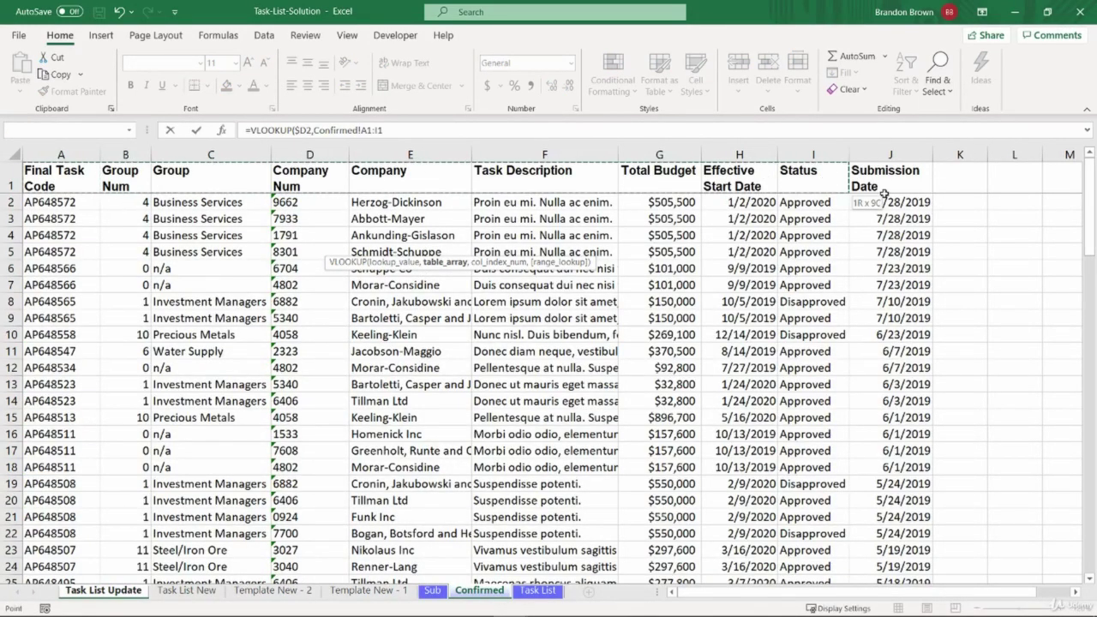
left_click_drag(819, 235, 814, 579)
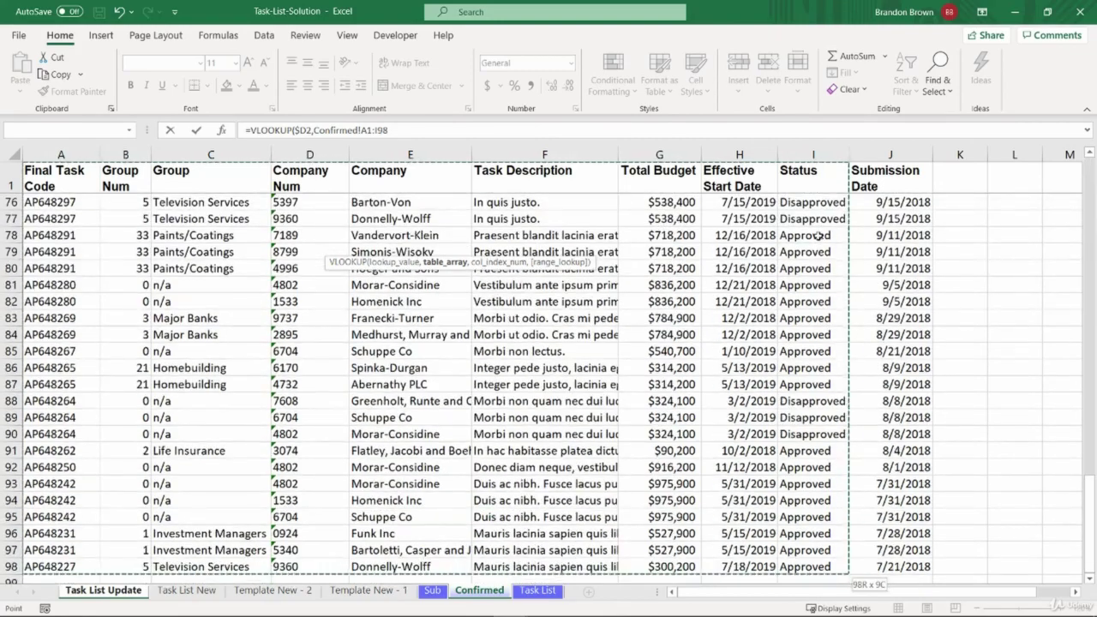
key("F4")
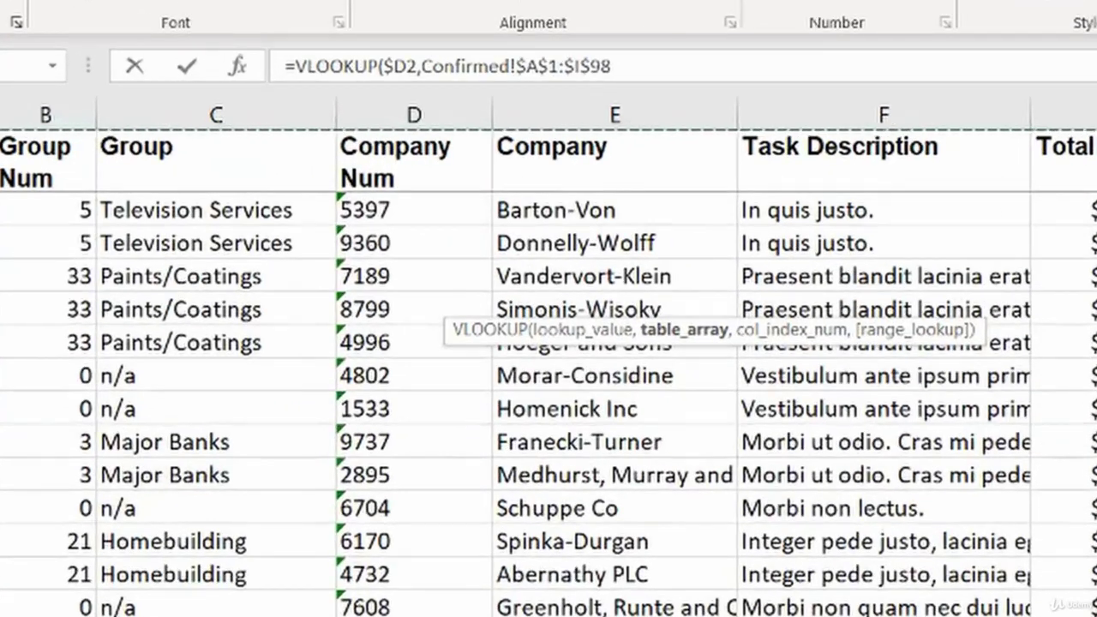
type(",")
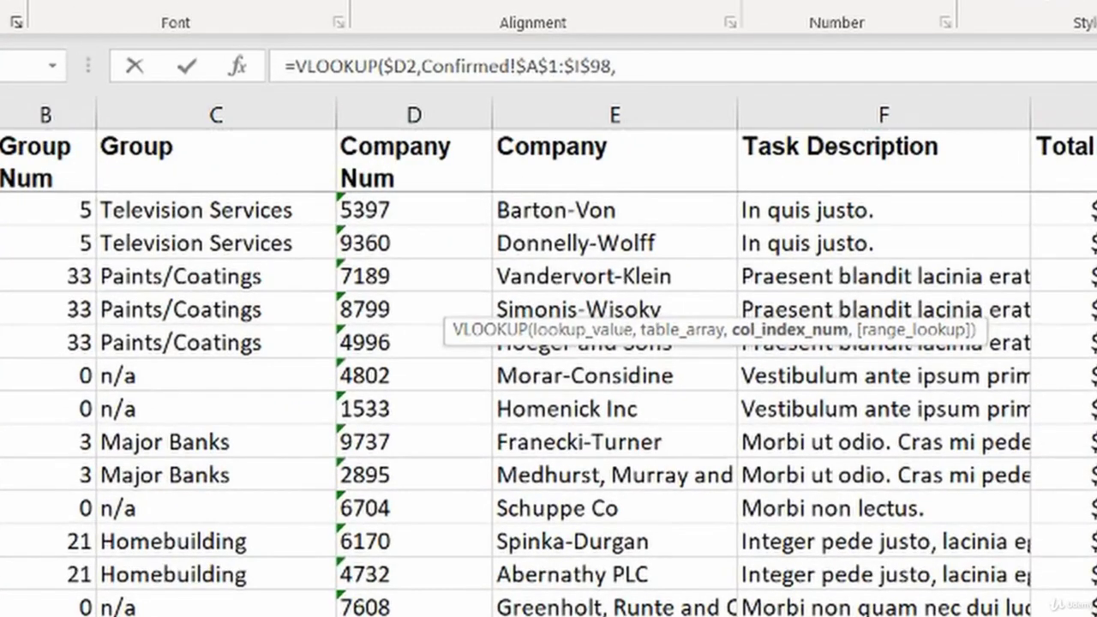
type("9,0")
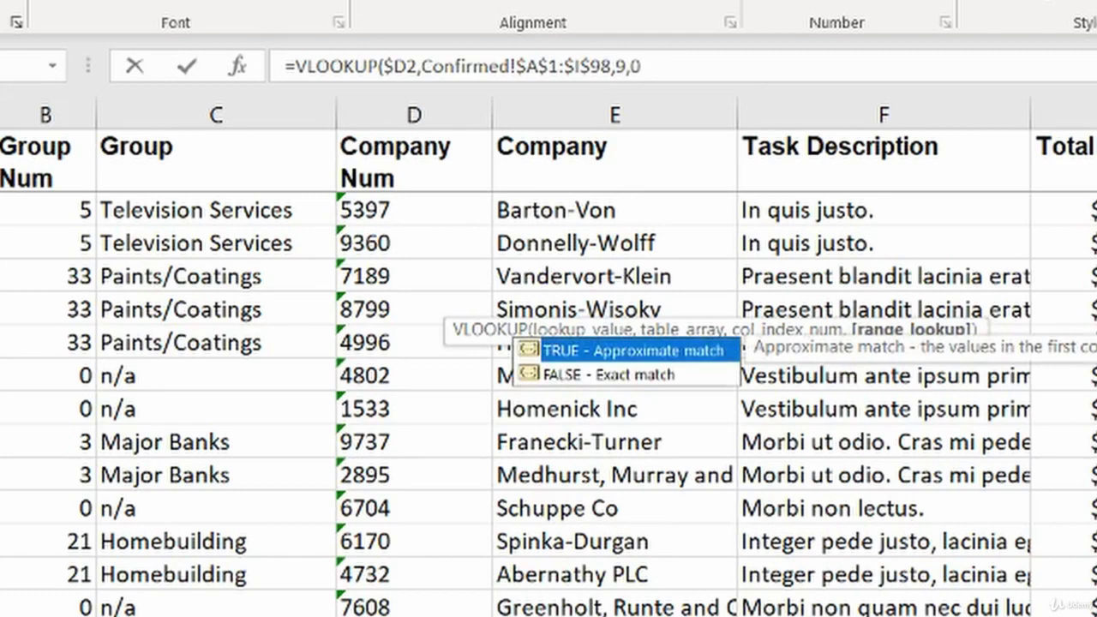
type(")")
key("Return")
Step: Fill the Status formula from E2 down through row 23 and return to cell A1
key("Left")
key("ctrl+Down")
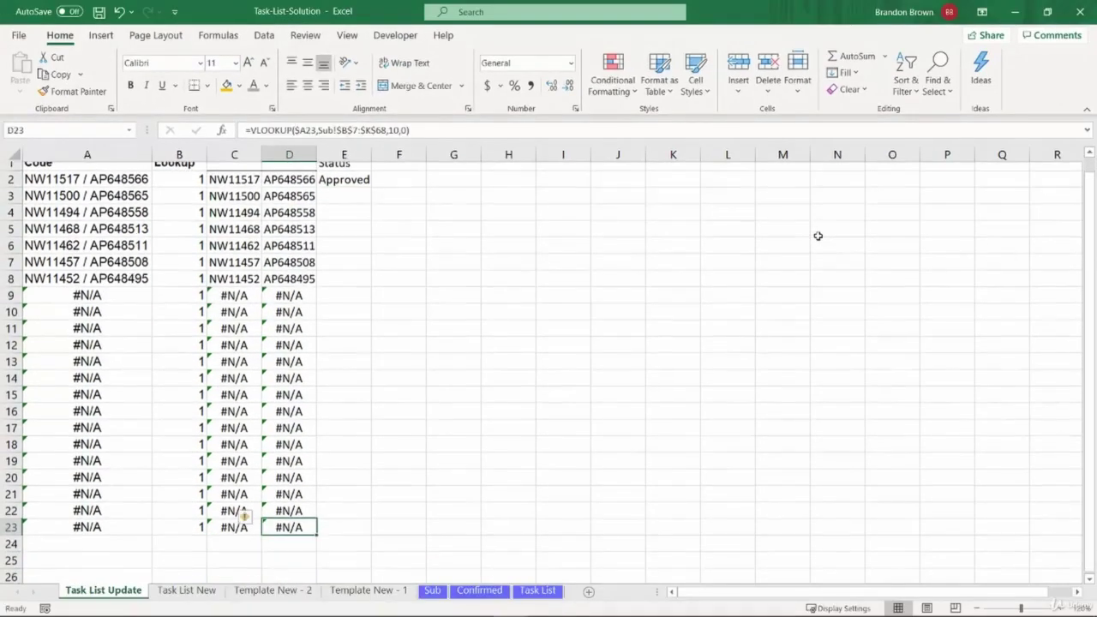
key("ctrl+Right")
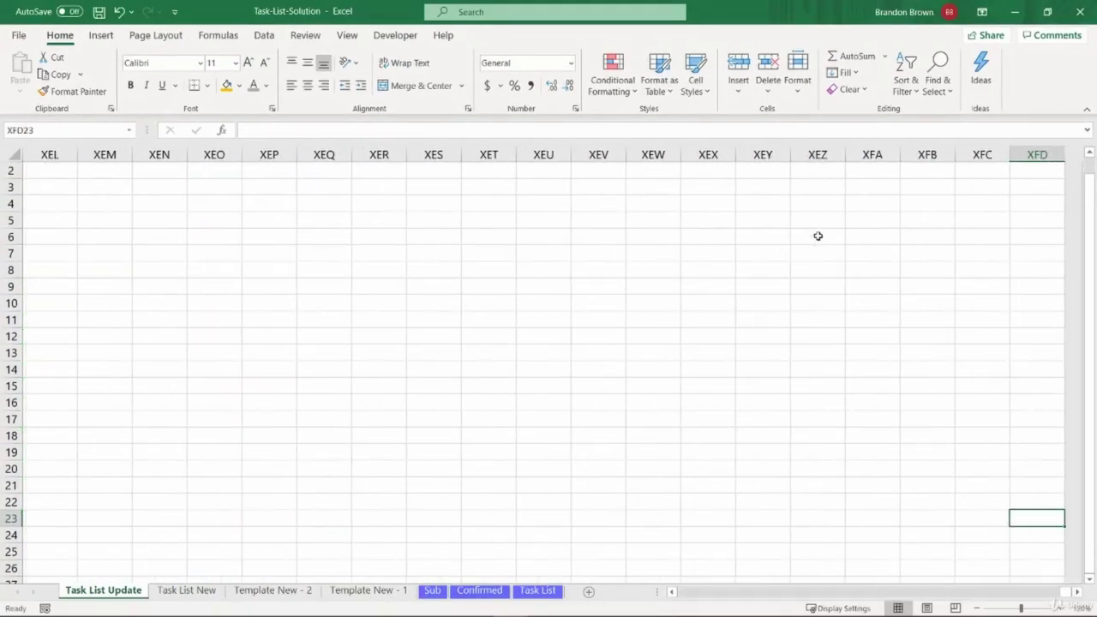
key("ctrl+Left")
key("Right")
key("ctrl+shift+Up")
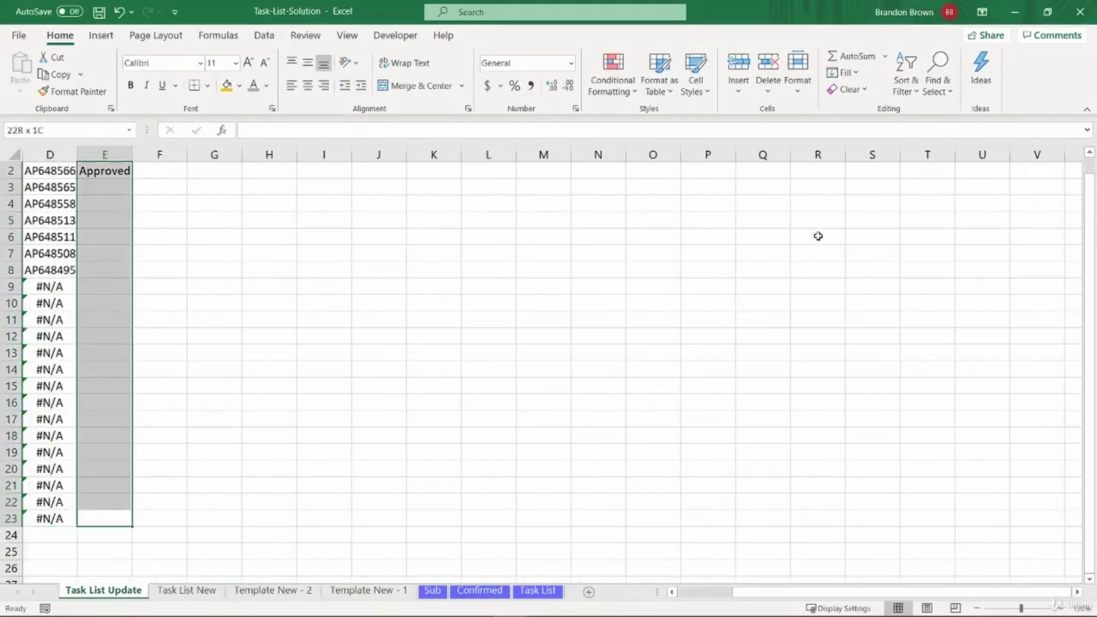
key("ctrl+d")
key("ctrl+Home")
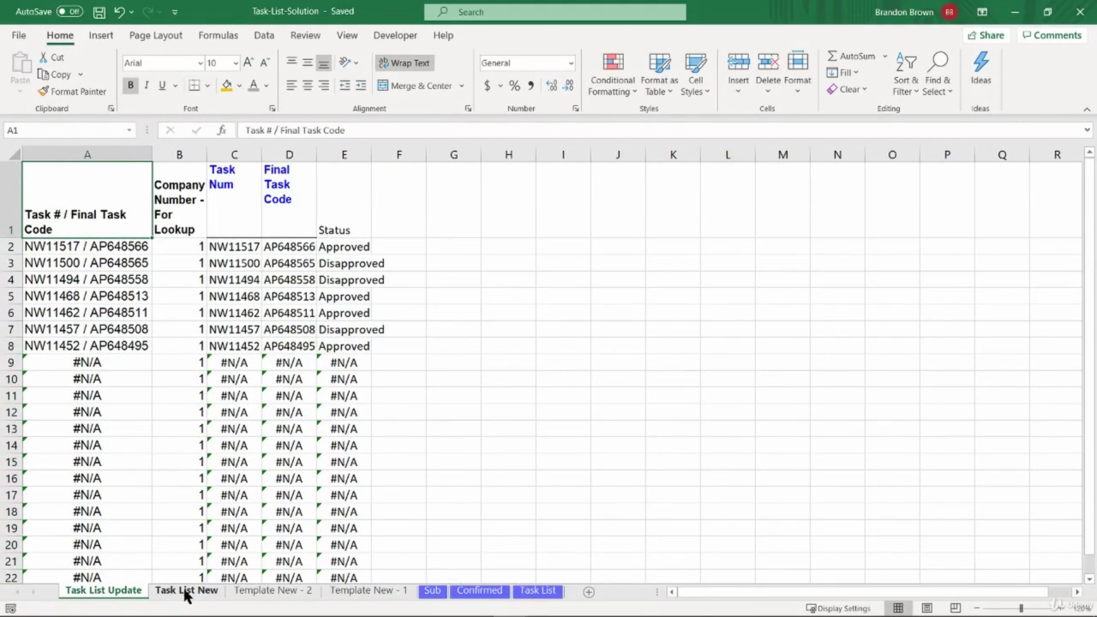
Step: Color the Task List Update and Task List New sheet tabs light blue, ungroup the sheets and save the workbook
left_click(183, 591, "ctrl")
right_click(183, 592)
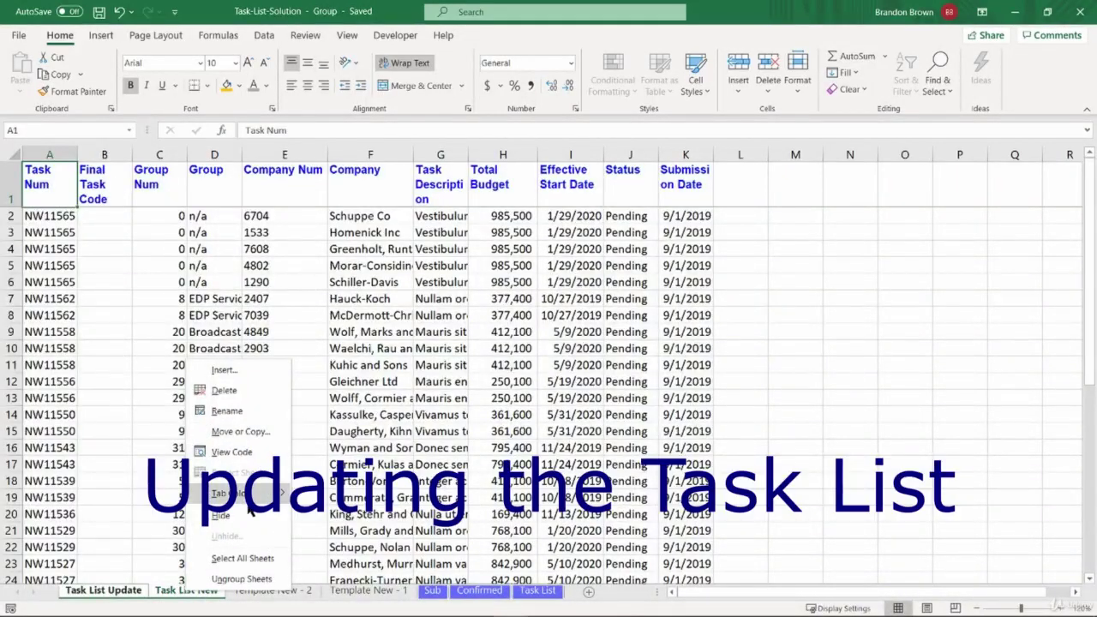
mouse_move(230, 494)
left_click(342, 452)
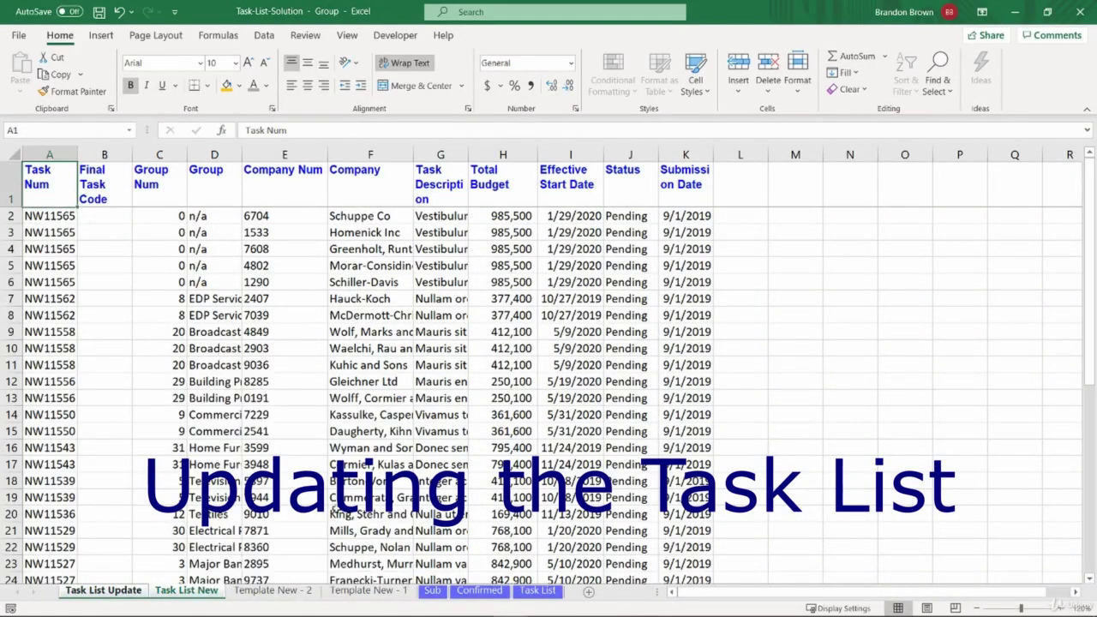
left_click(296, 592)
left_click(335, 592)
left_click(137, 593)
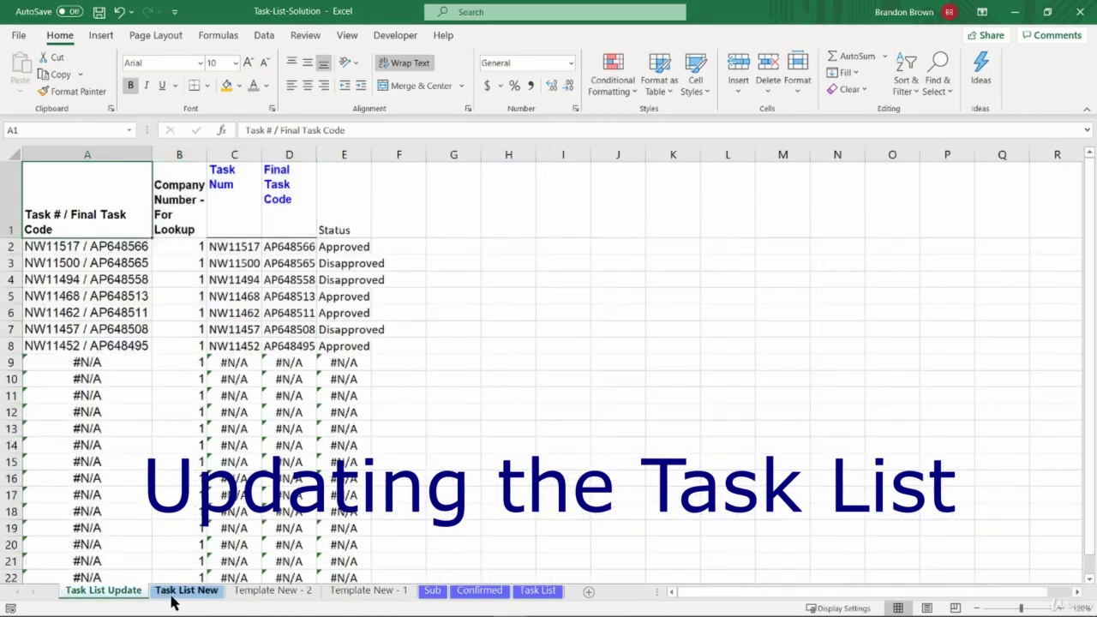
left_click(169, 593)
left_click(135, 594)
left_click(161, 594)
left_click(139, 593)
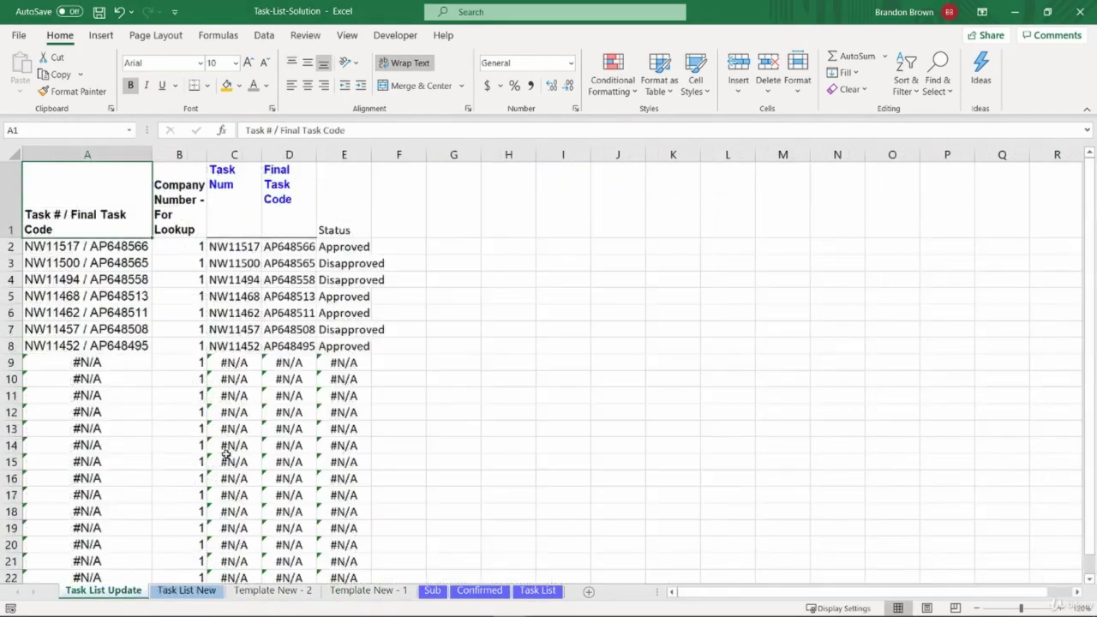
key("ctrl+s")
Step: Switch to File Explorer, open the Task List workbook from the Task List folder and maximize its window
mouse_move(227, 603)
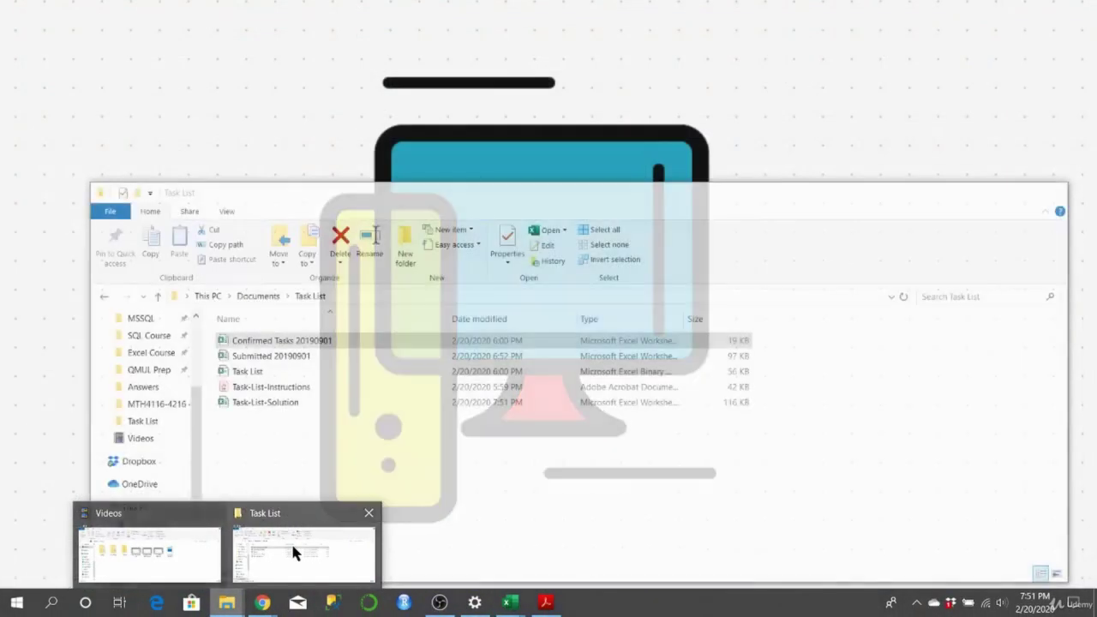
left_click(292, 549)
left_click(280, 371)
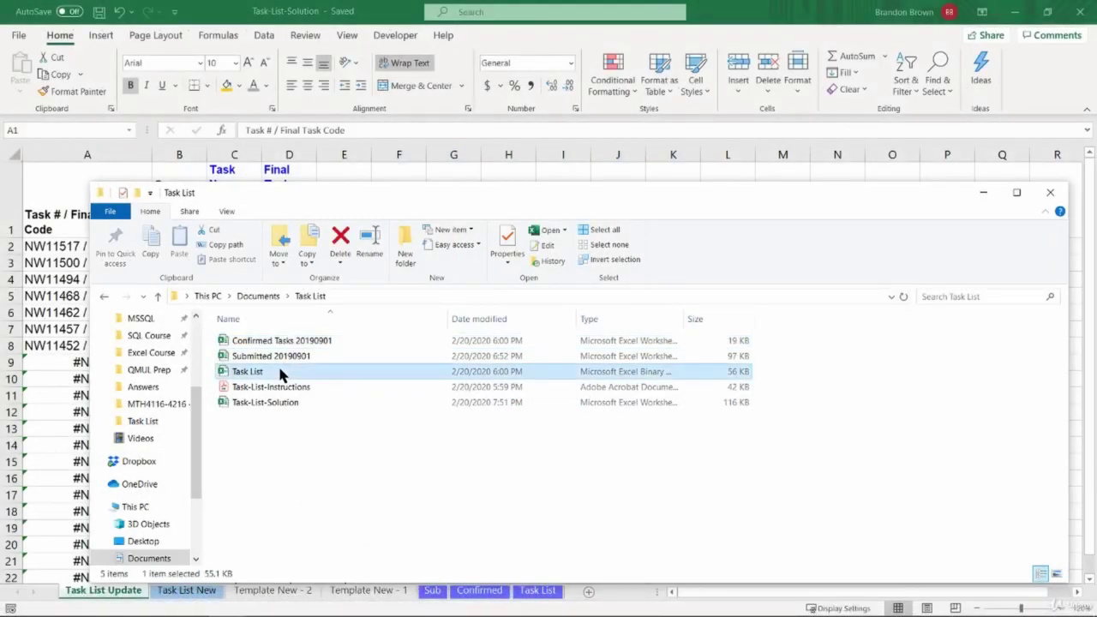
double_click(279, 371)
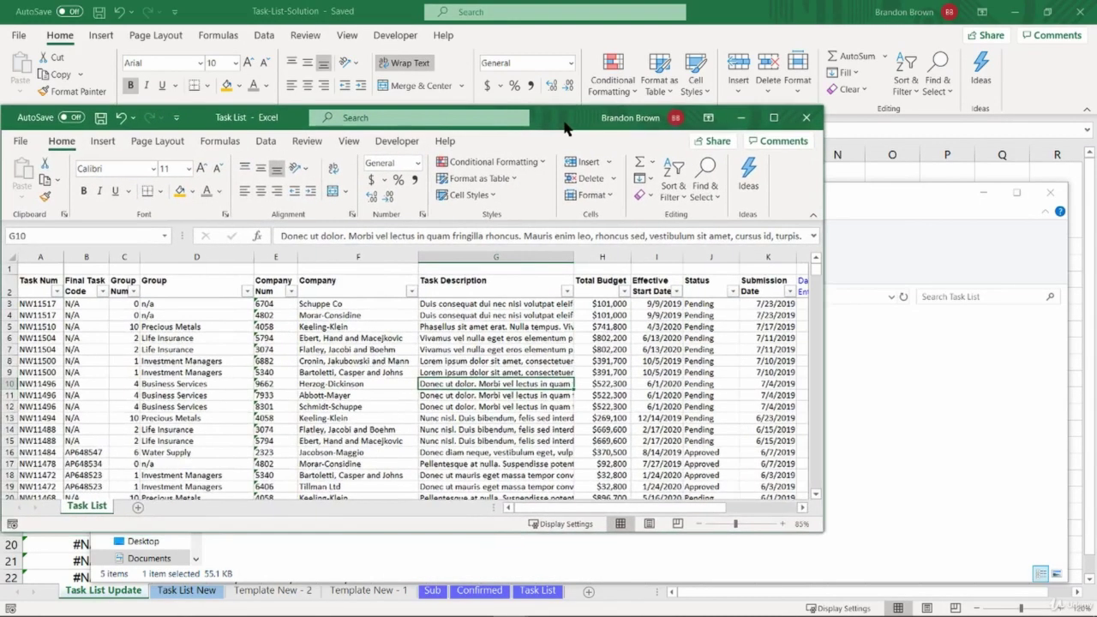
double_click(565, 127)
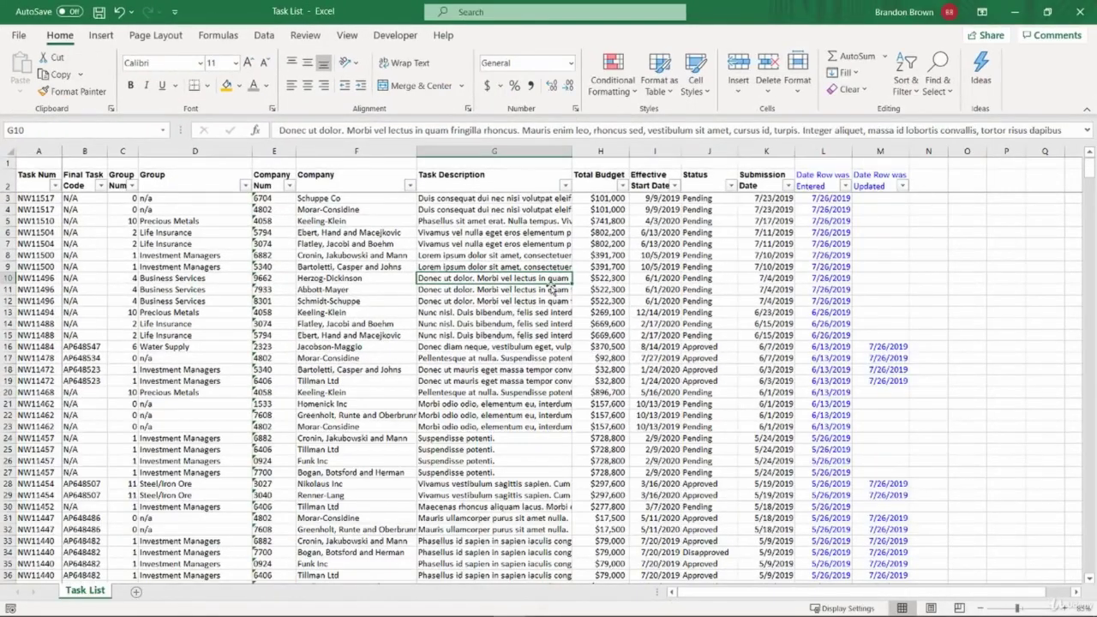
Step: Save a copy of the workbook as Task List Solution Part 2 in the Documents > Task List folder
left_click(17, 35)
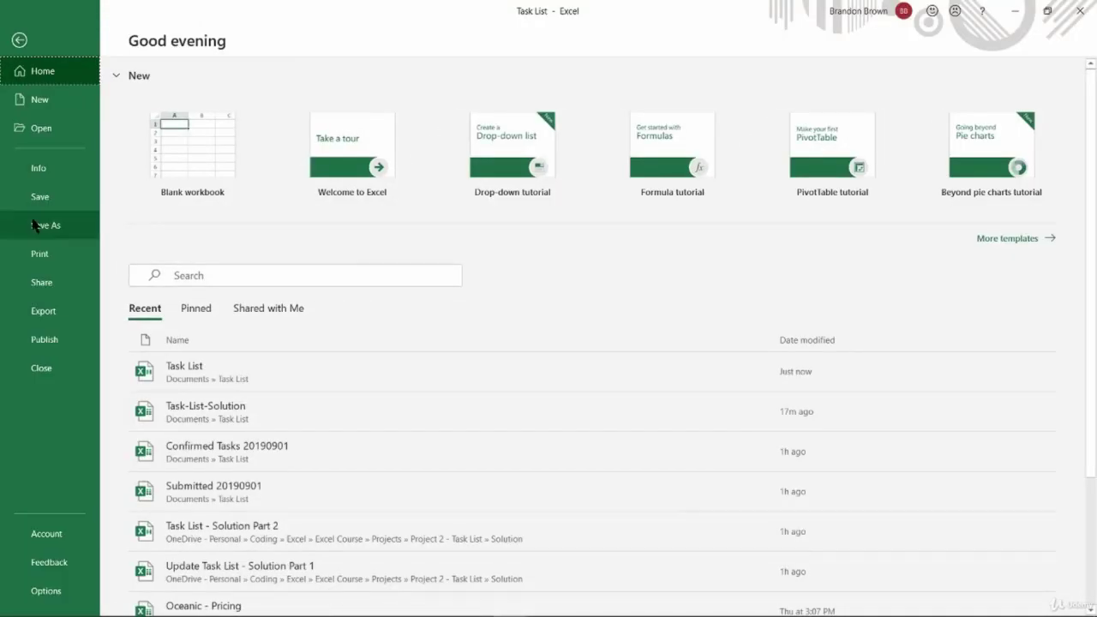
left_click(34, 224)
left_click(180, 273)
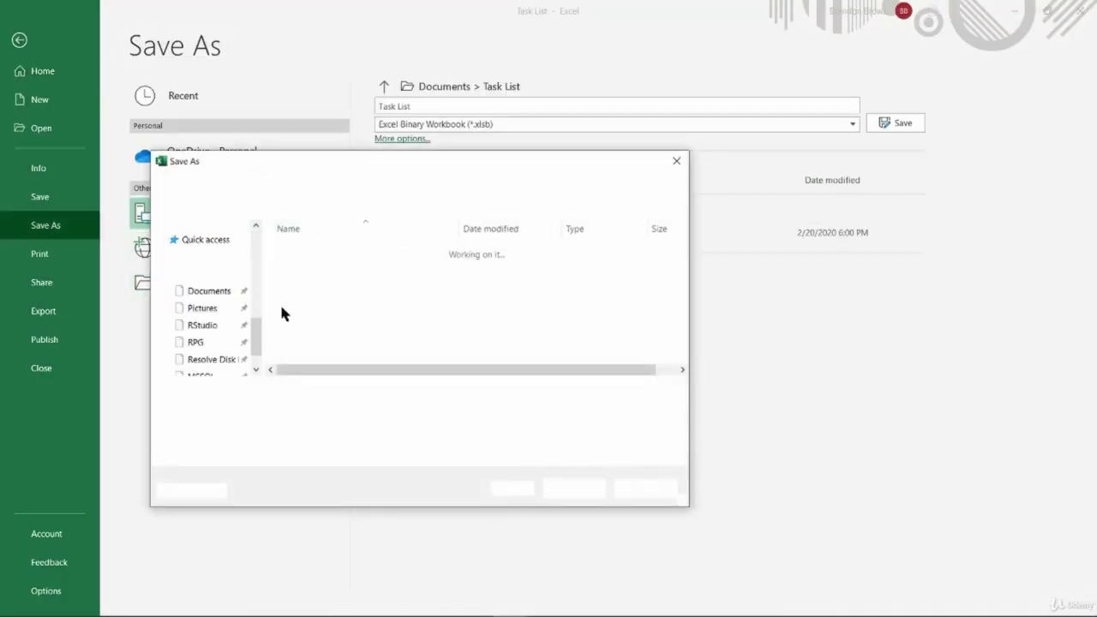
left_click(297, 391)
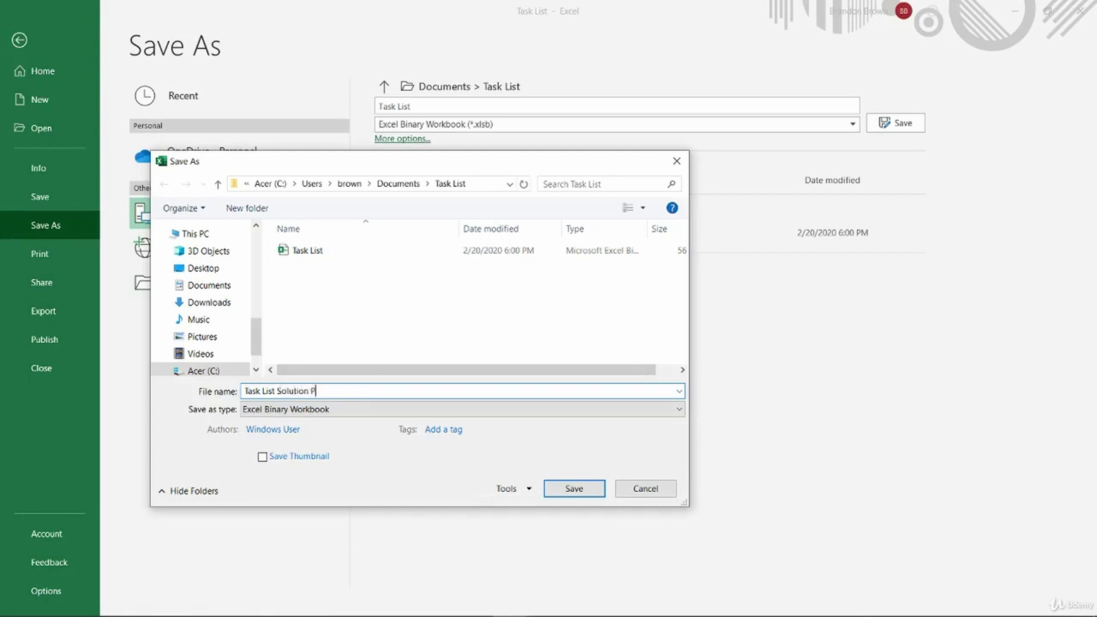
left_click(565, 494)
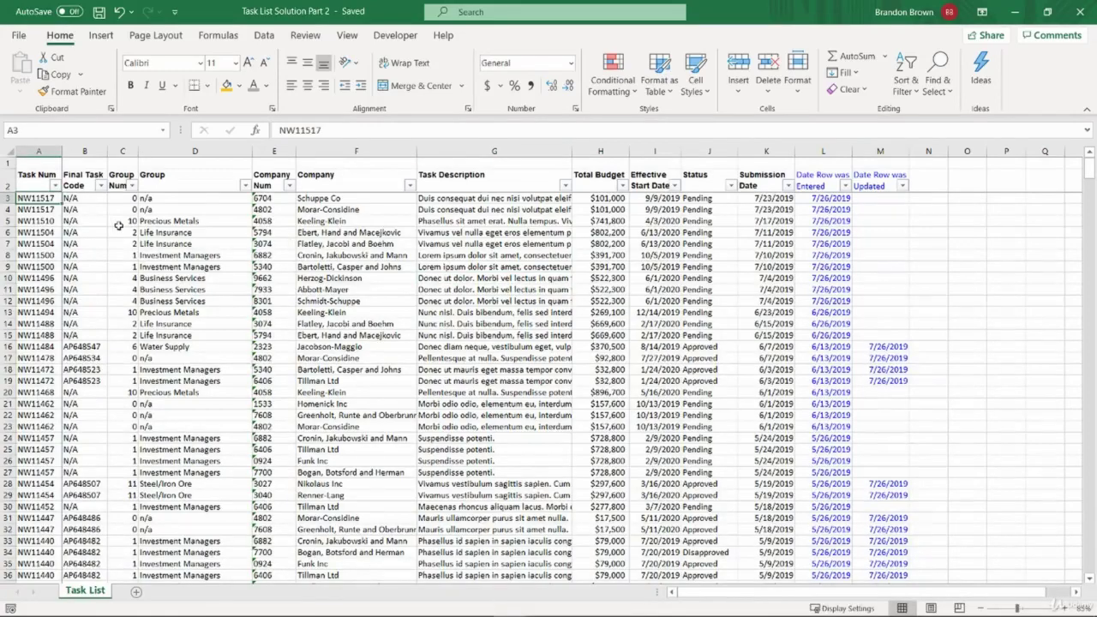
mouse_move(19, 186)
left_mouse_down()
mouse_move(666, 360)
mouse_move(910, 399)
mouse_move(276, 255)
mouse_move(38, 179)
left_mouse_up()
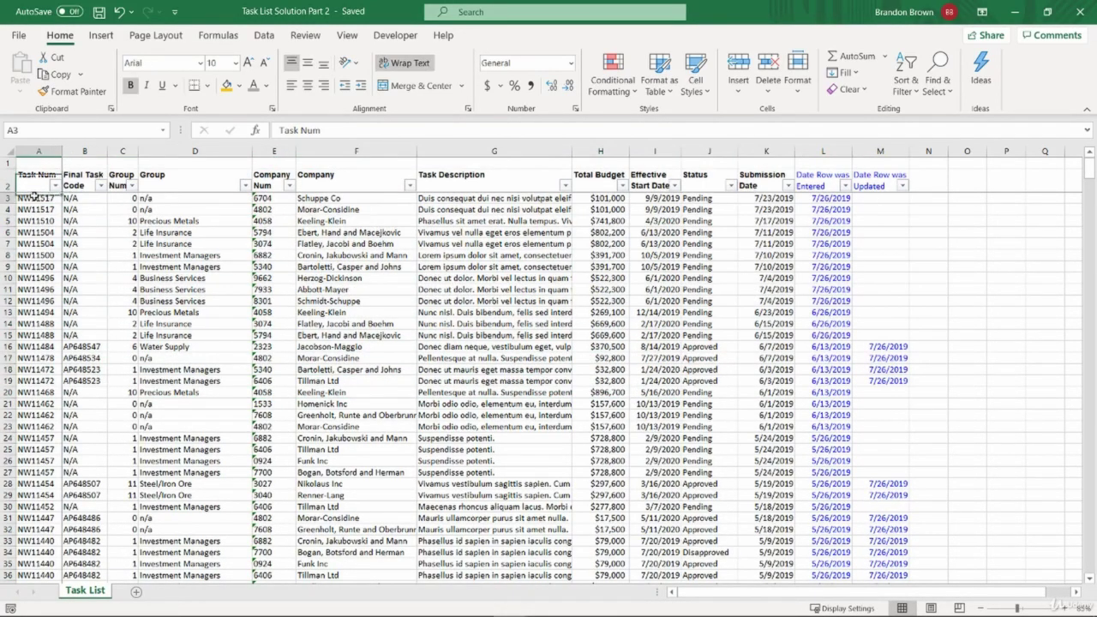
key("Down")
key("Right")
key("Left")
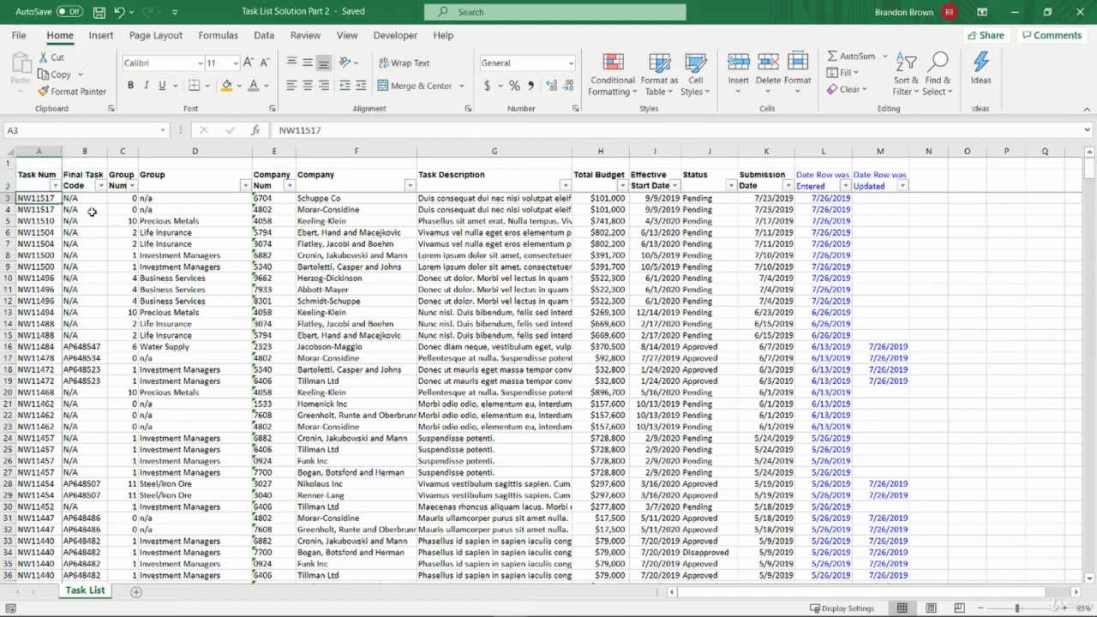
Step: Add two new blank sheets after Task List and return to the Task List sheet
left_click(139, 593)
left_click(184, 593)
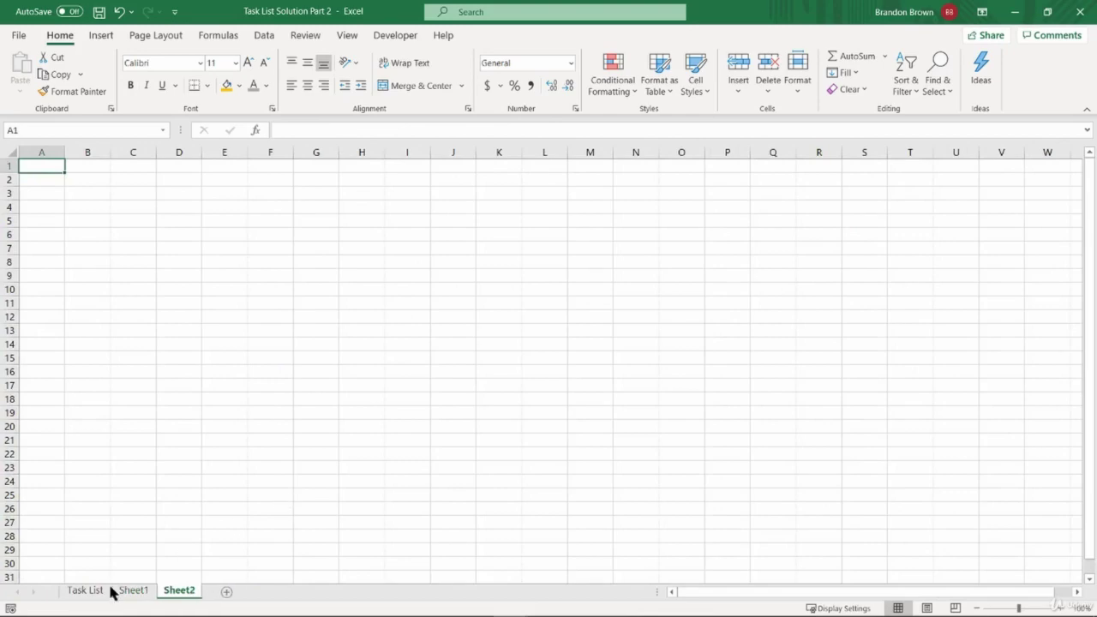
left_click(100, 593)
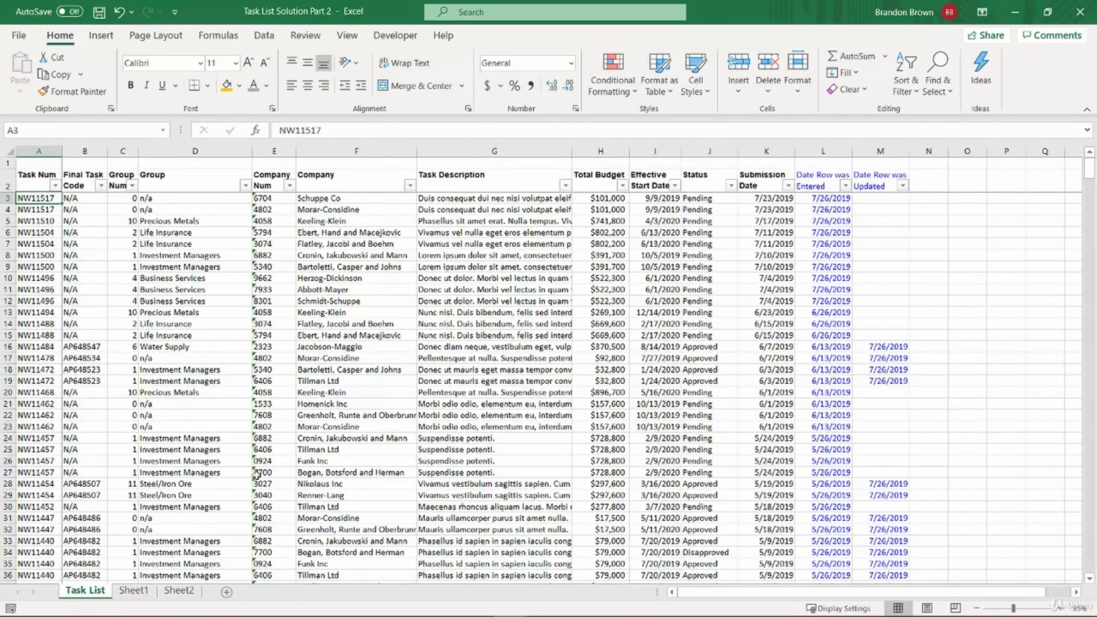
Step: Switch to the Task-List-Solution workbook and copy range A1:E8 of Task List Update
key("alt+Tab")
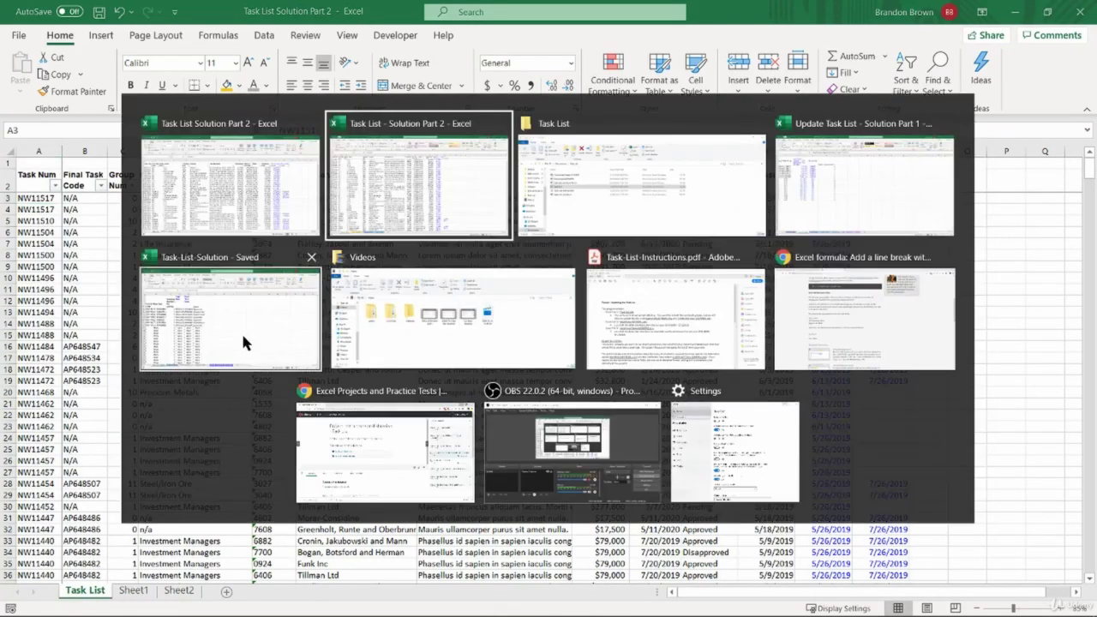
left_click(243, 332)
left_click(192, 363)
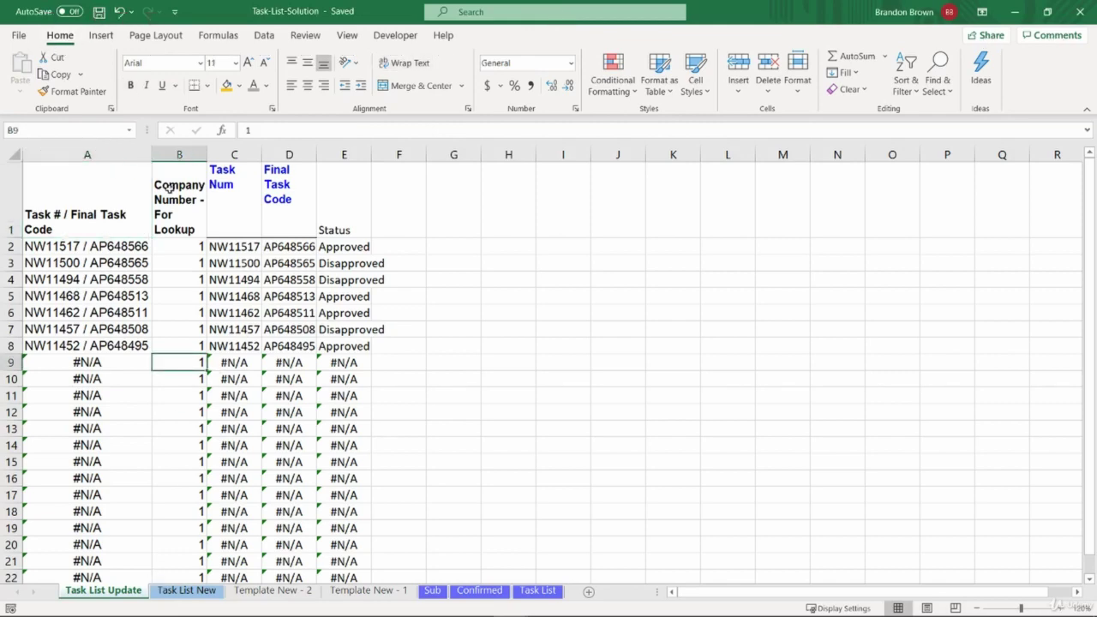
left_click_drag(83, 221, 358, 343)
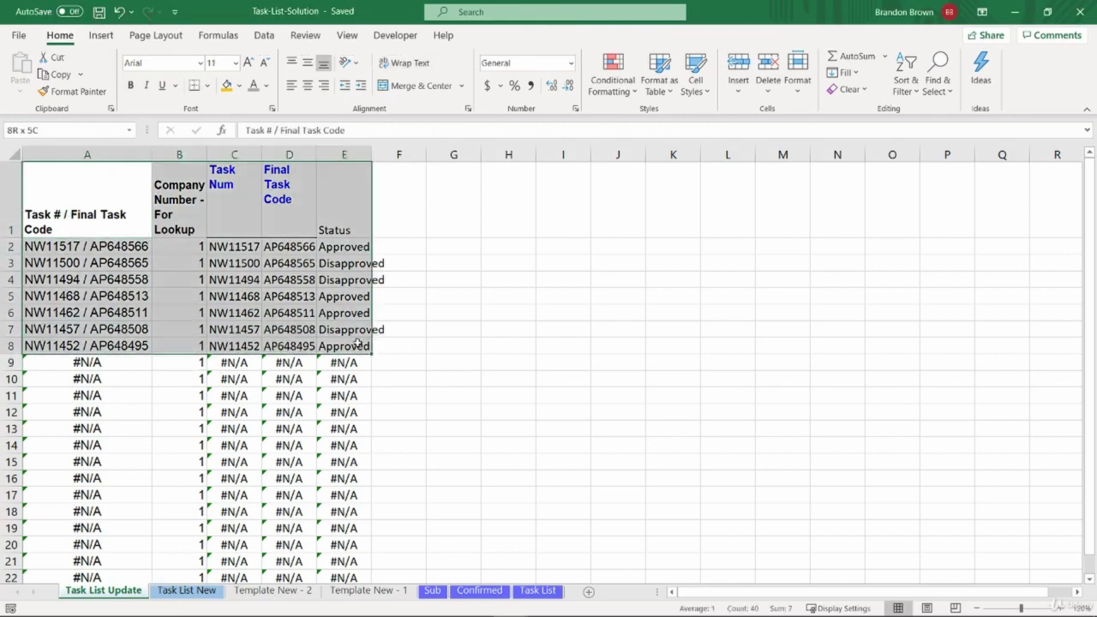
key("ctrl+c")
Step: Paste the copied range into A1 of Sheet1 in Task List Solution Part 2, and also paste its column widths
key("alt+Tab")
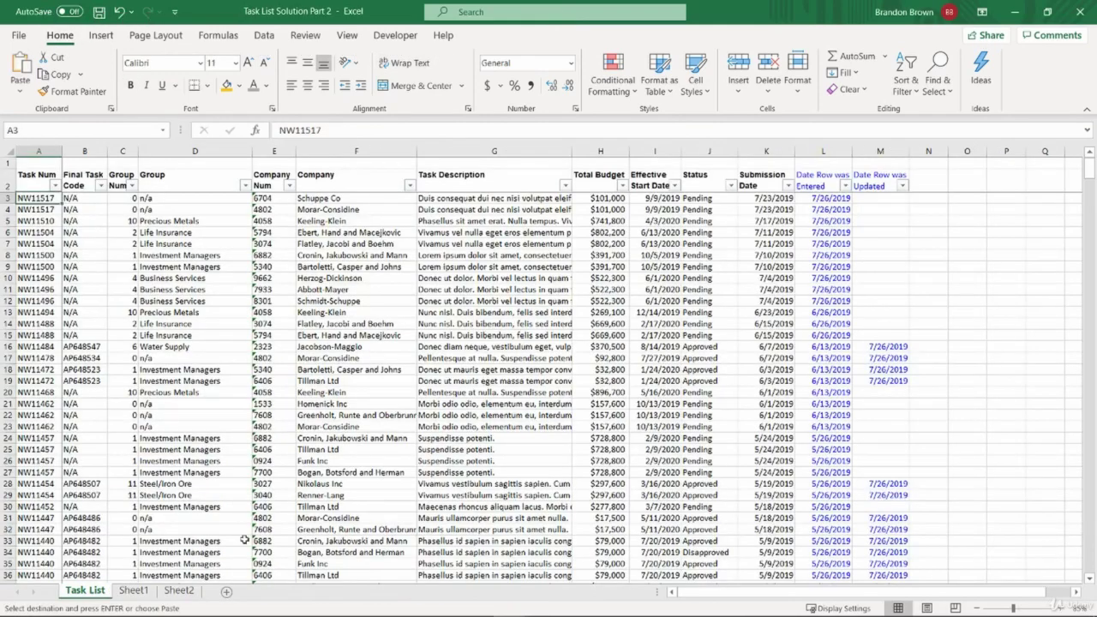
left_click(133, 591)
key("ctrl+v")
key("ctrl+alt+v")
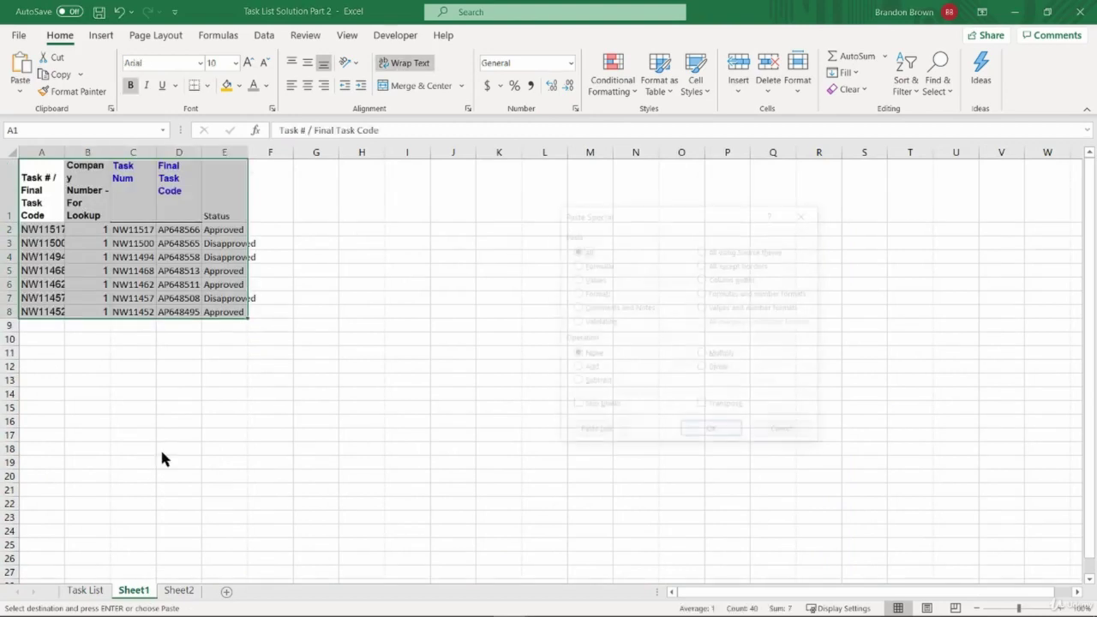
key("w")
key("Return")
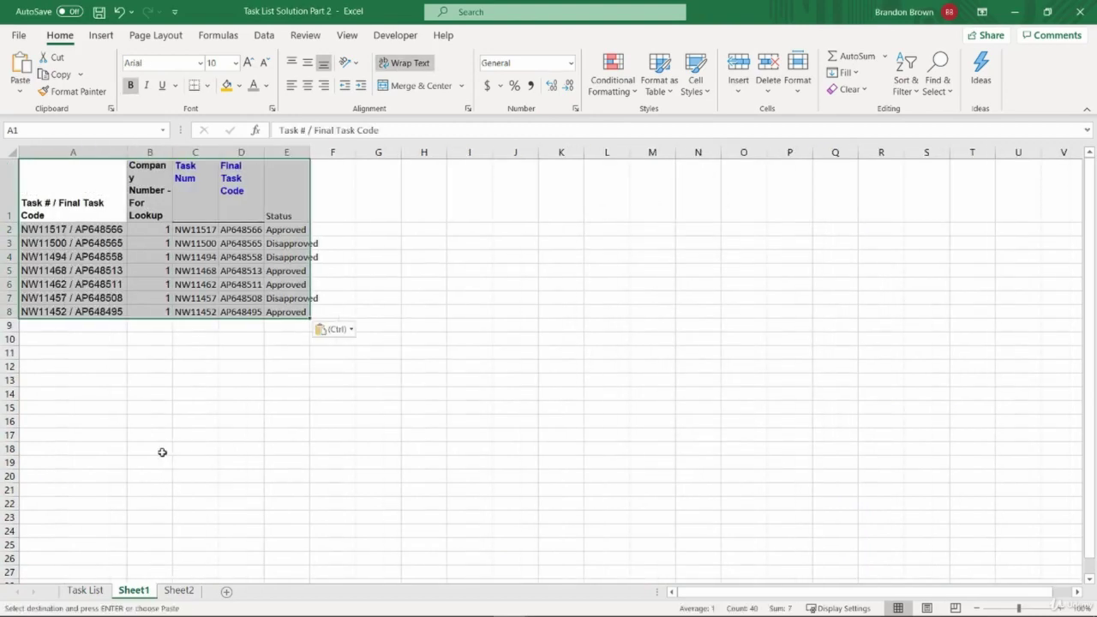
Step: Rename Sheet1 as Update
double_click(146, 592)
type("Update")
key("Return")
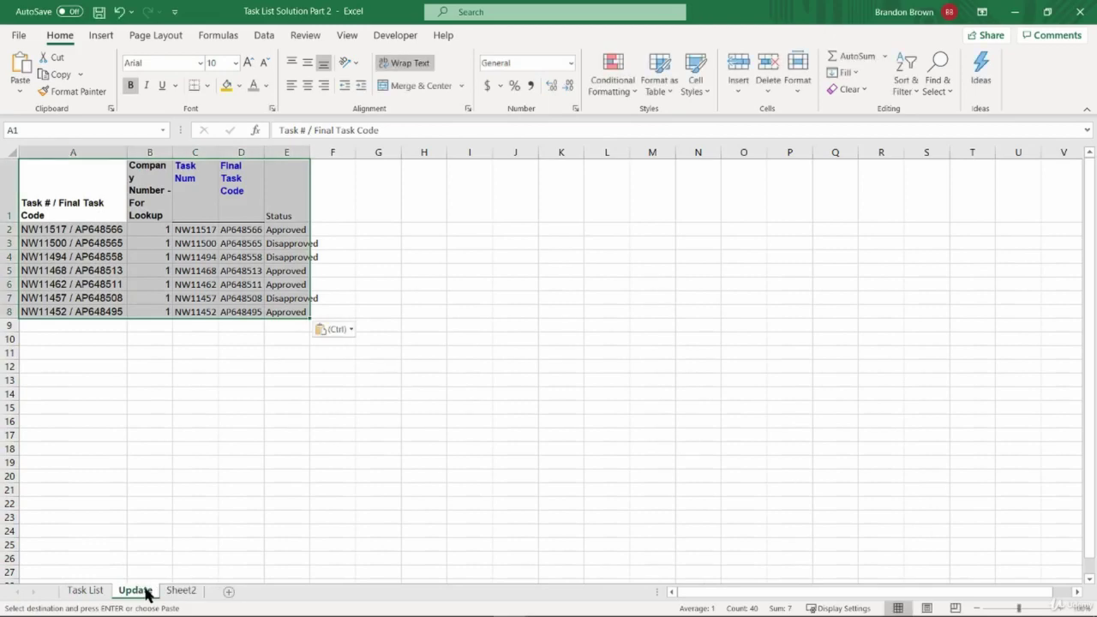
left_click(1062, 608)
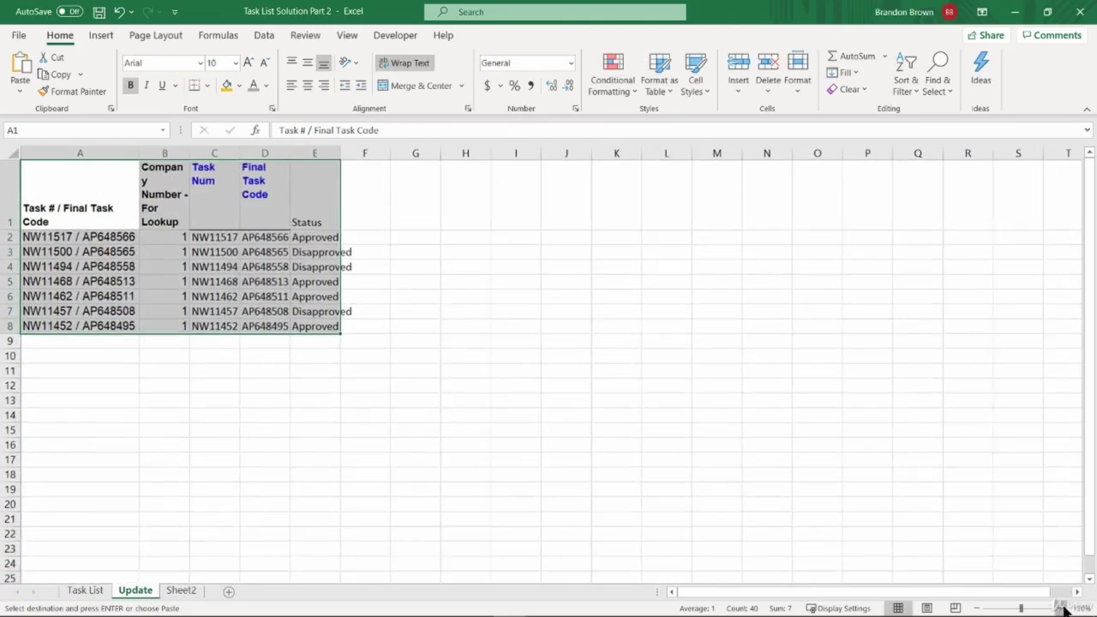
left_click(1062, 608)
left_click(235, 281)
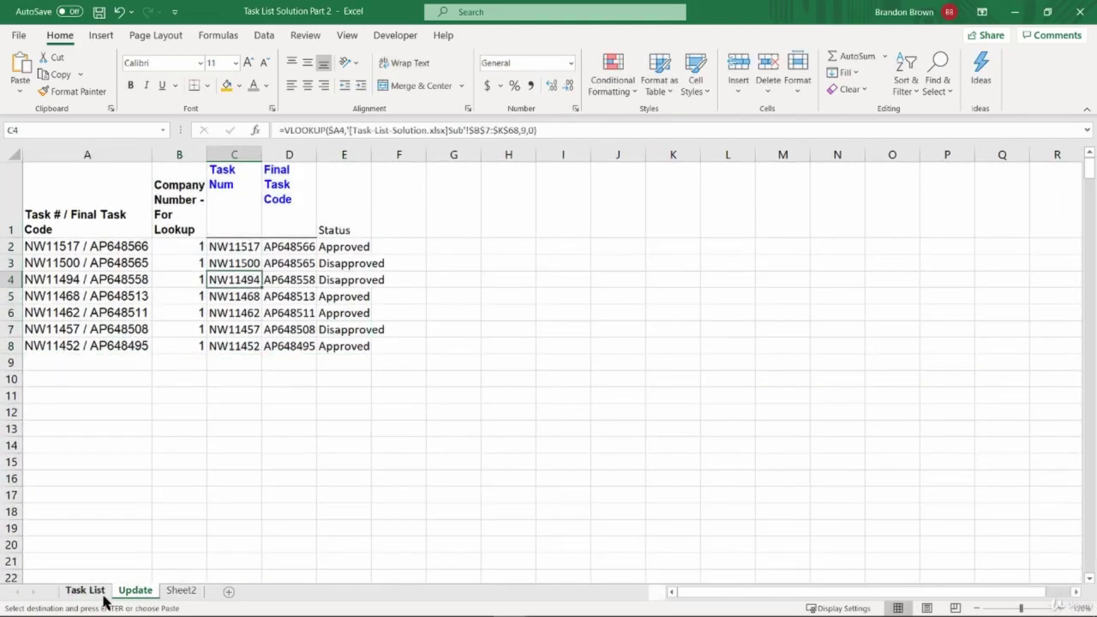
Step: Rename Sheet2 as New
left_click(101, 593)
left_click(177, 591)
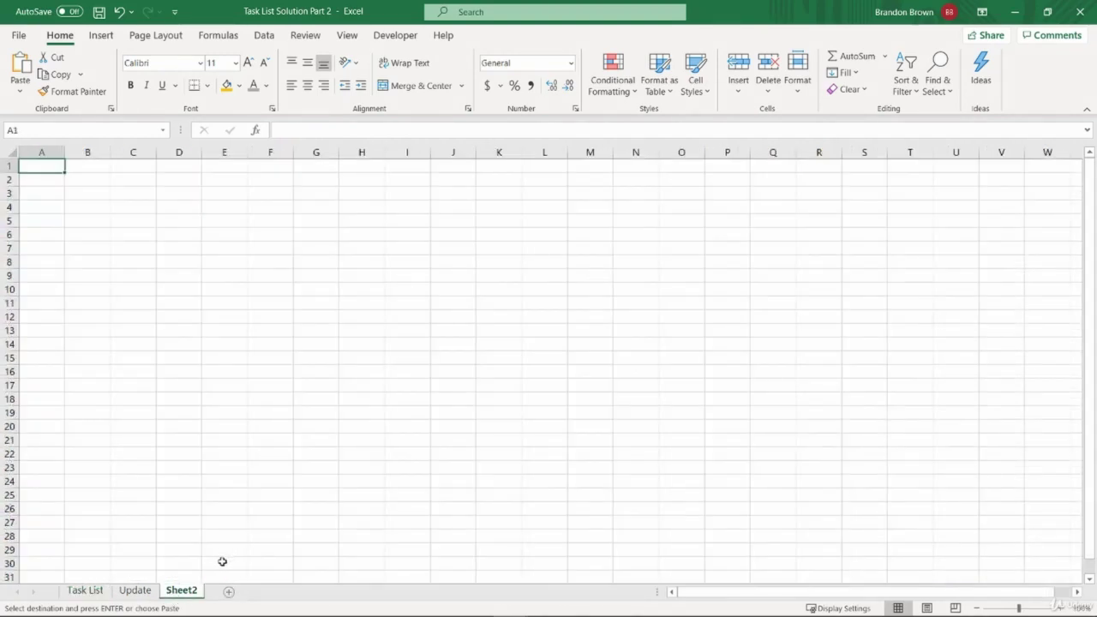
double_click(177, 592)
type("New")
key("Return")
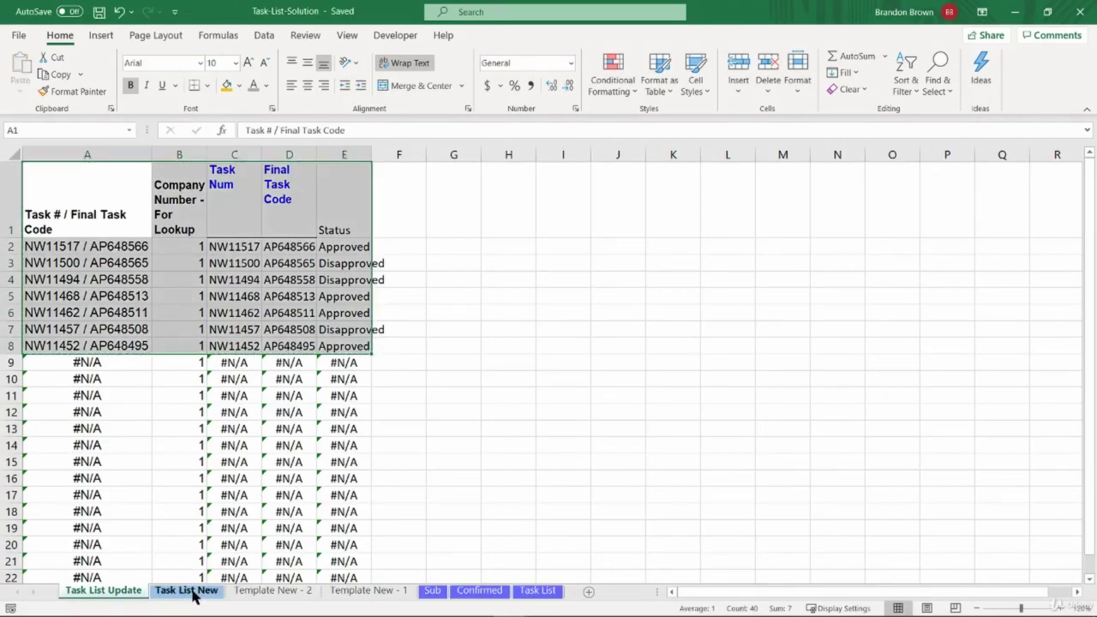
Step: In the Task-List-Solution workbook, copy range A1:K41 of the Task List New sheet
left_click(184, 591)
left_click(647, 317, "shift")
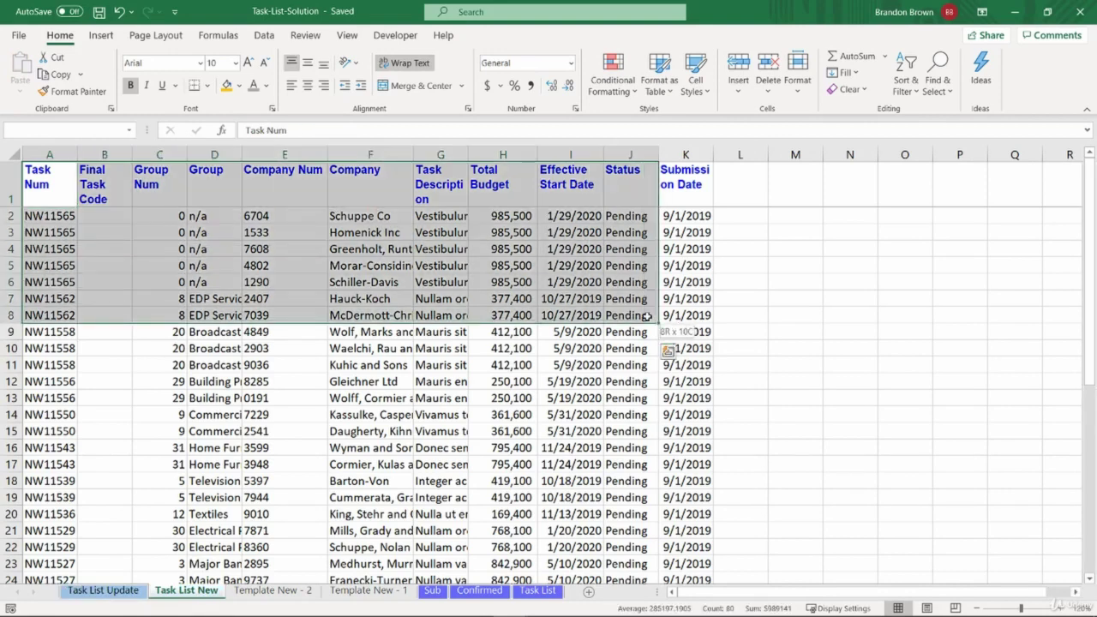
key("ctrl+shift+Right")
key("ctrl+shift+Down")
key("ctrl+c")
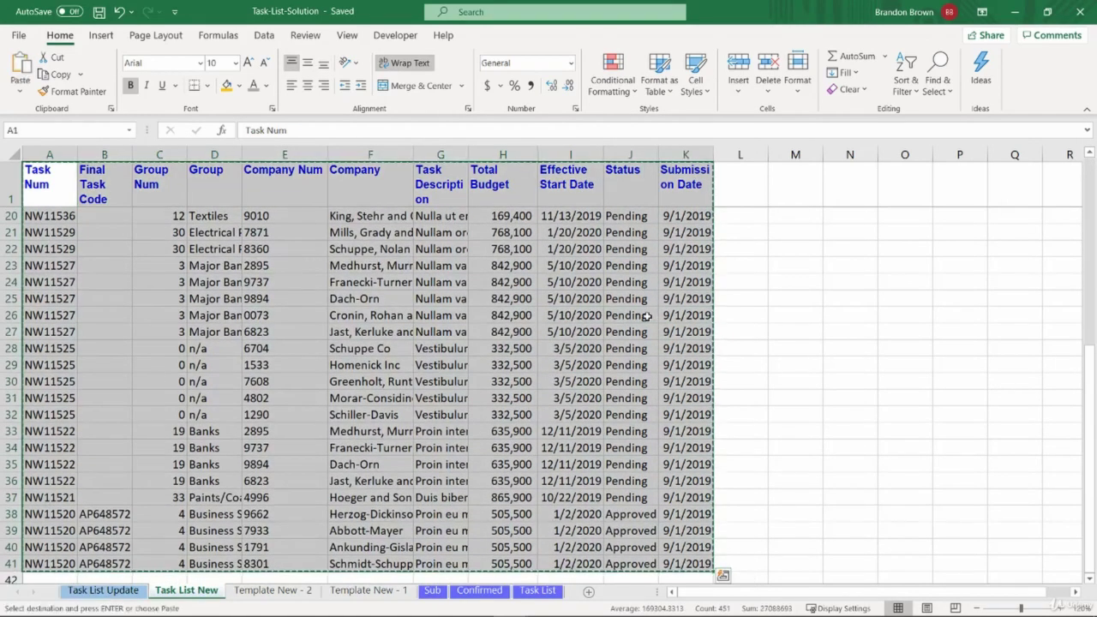
Step: Switch to Task List Solution Part 2 and paste the copied range into A1 of New, including its column widths
key("alt+Tab")
key("ctrl+v")
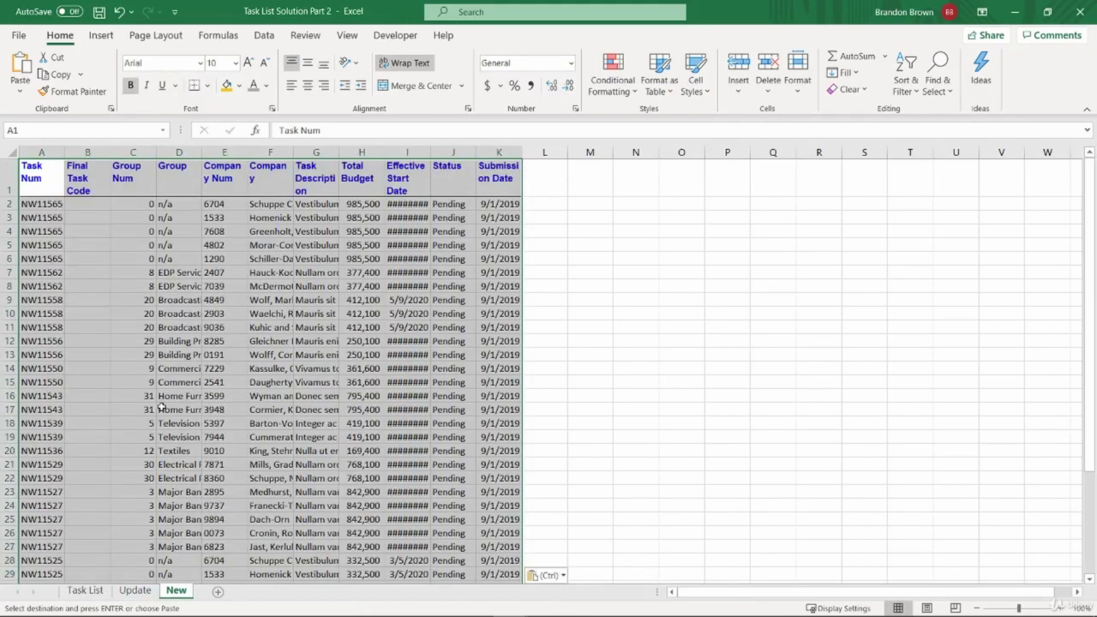
key("ctrl+alt+v")
key("w")
key("Return")
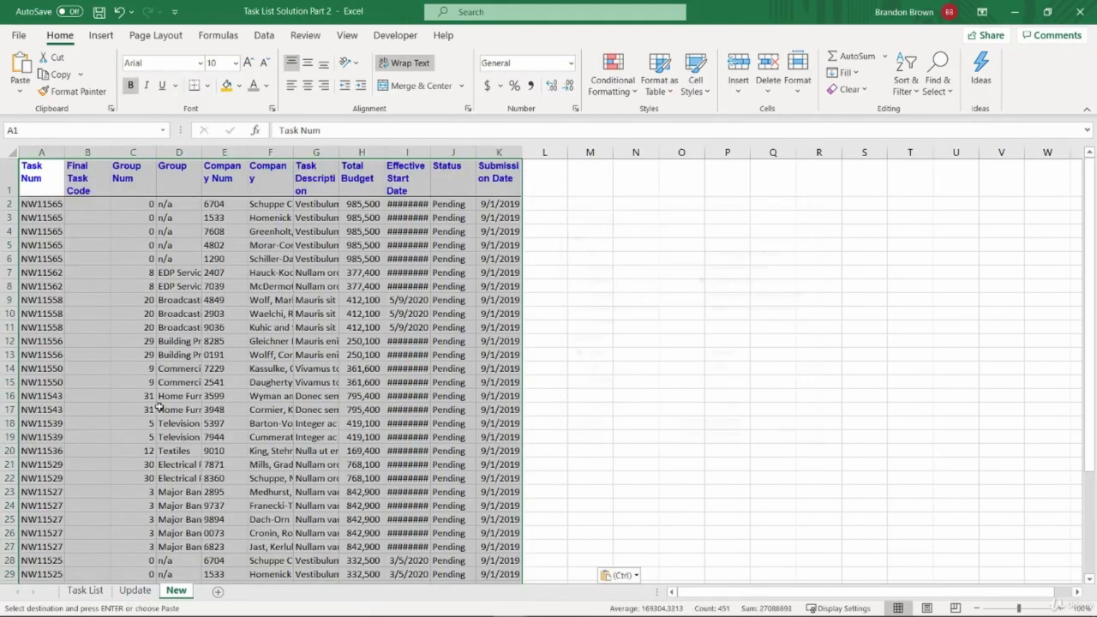
Step: Paste the copied range over A1:K41 of New again as values only
key("ctrl+alt+v")
key("v")
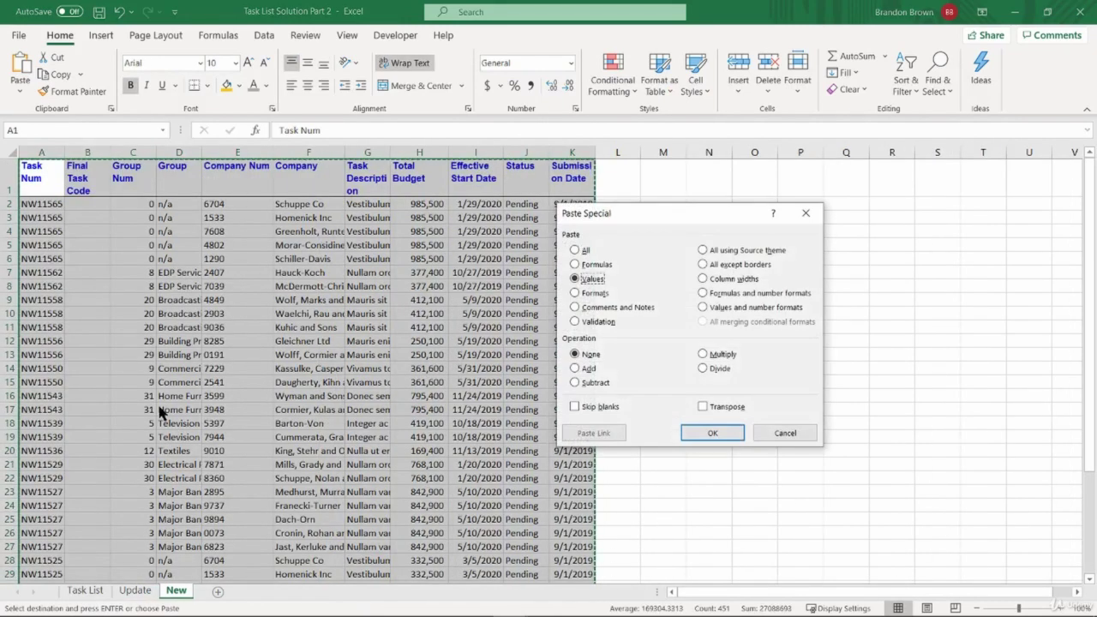
key("Return")
key("Escape")
Step: Check the New sheet for leftover formulas using the formula view, and return to the normal view at A1
key("Down")
key("Down")
key("Right")
key("Right")
key("Right")
key("Right")
key("Right")
key("Right")
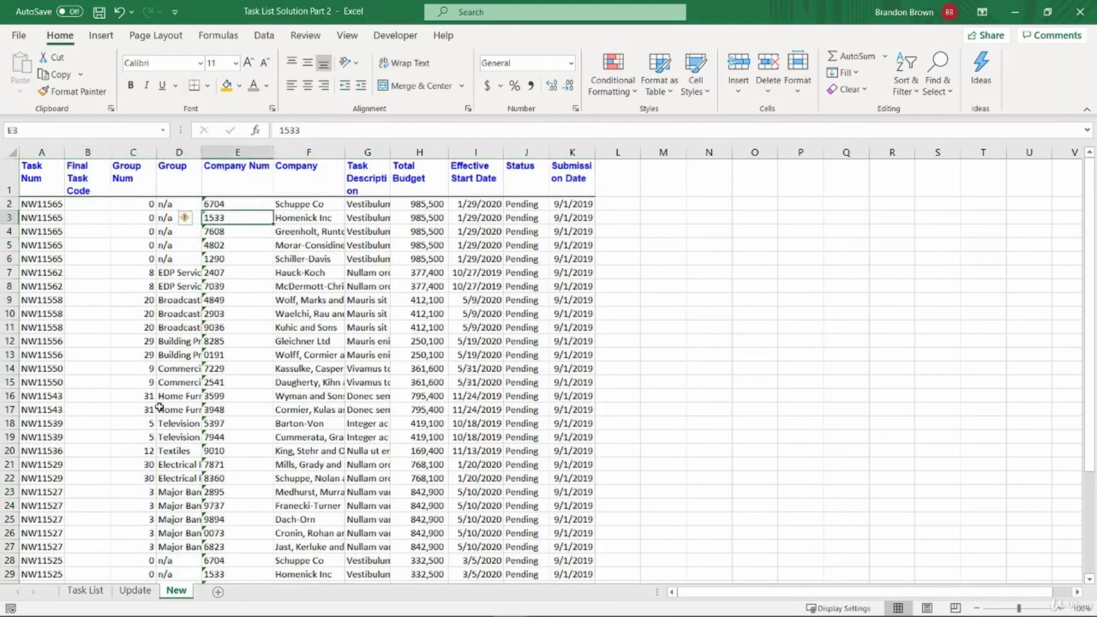
key("ctrl+grave")
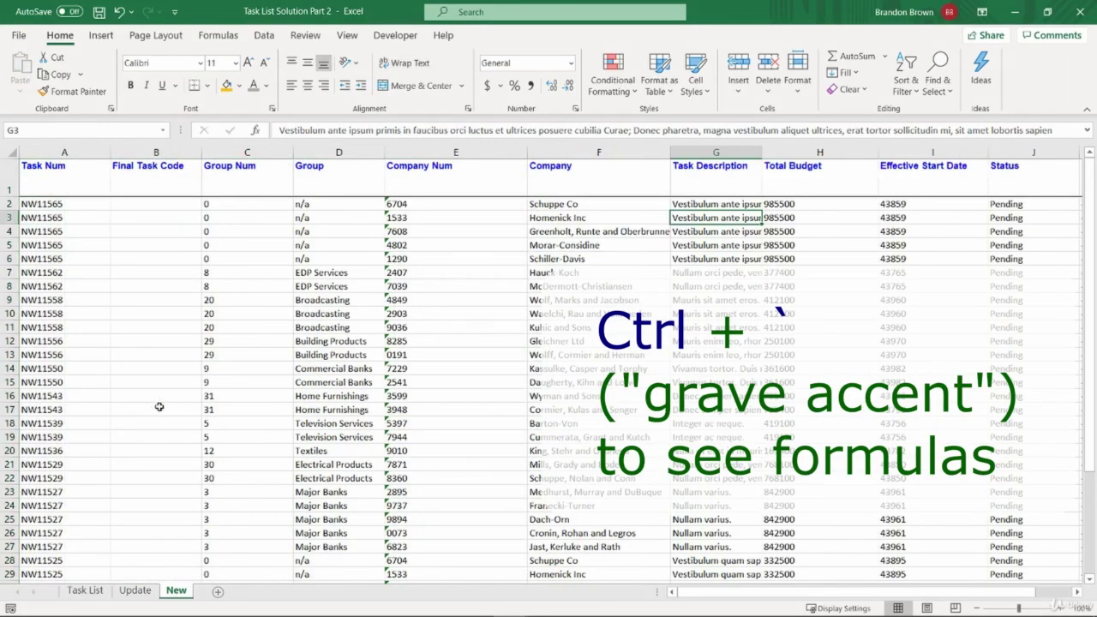
key("ctrl+Home")
key("ctrl+grave")
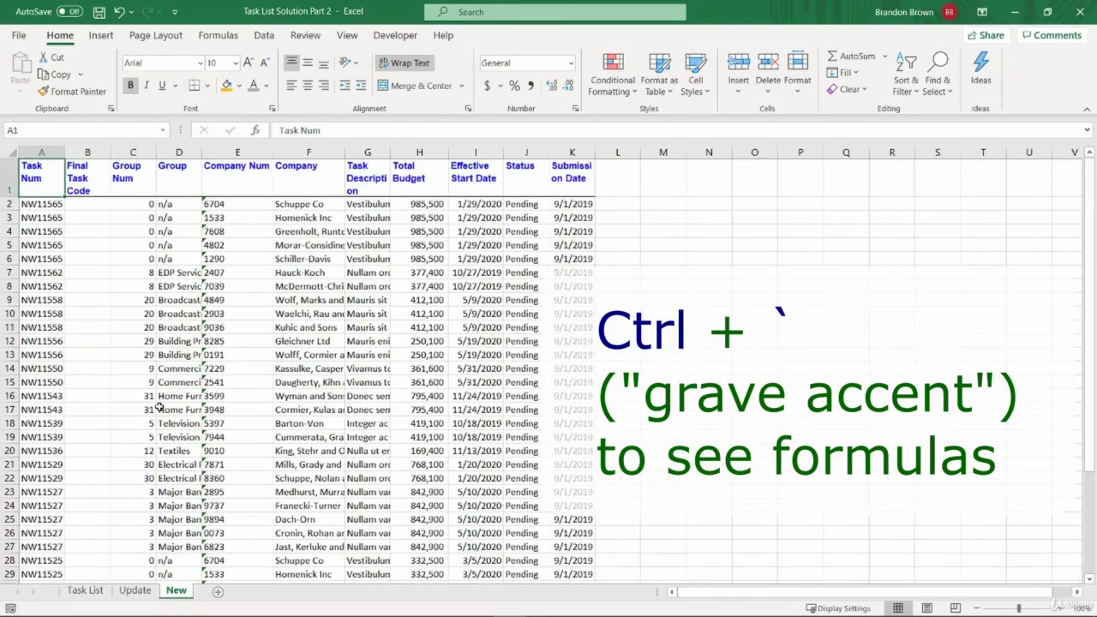
Step: Inspect the formulas on the Update sheet and replace those in A1:E8 with their values
key("ctrl+Page_Up")
key("ctrl+grave")
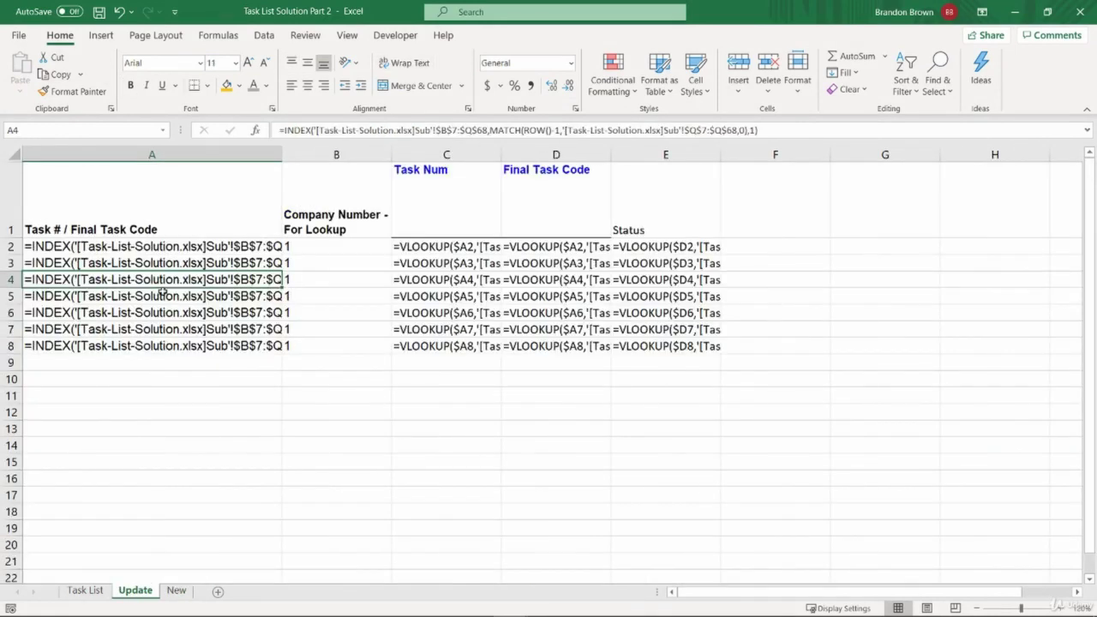
key("ctrl+grave")
key("ctrl+Home")
left_click(358, 347, "shift")
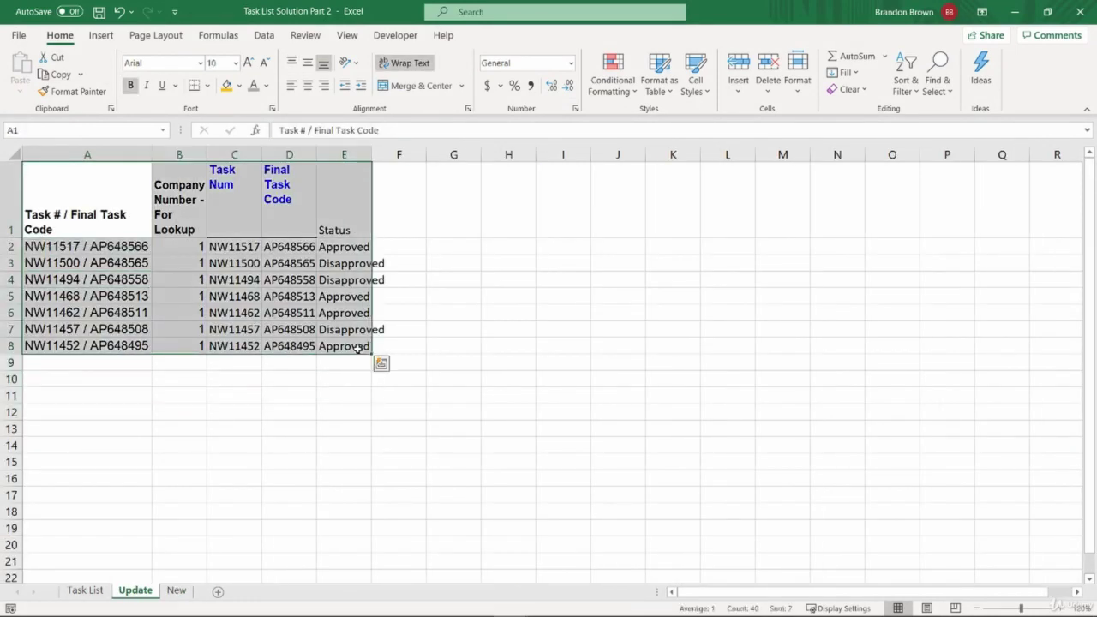
key("ctrl+c")
key("ctrl+alt+v")
key("Return")
key("Down")
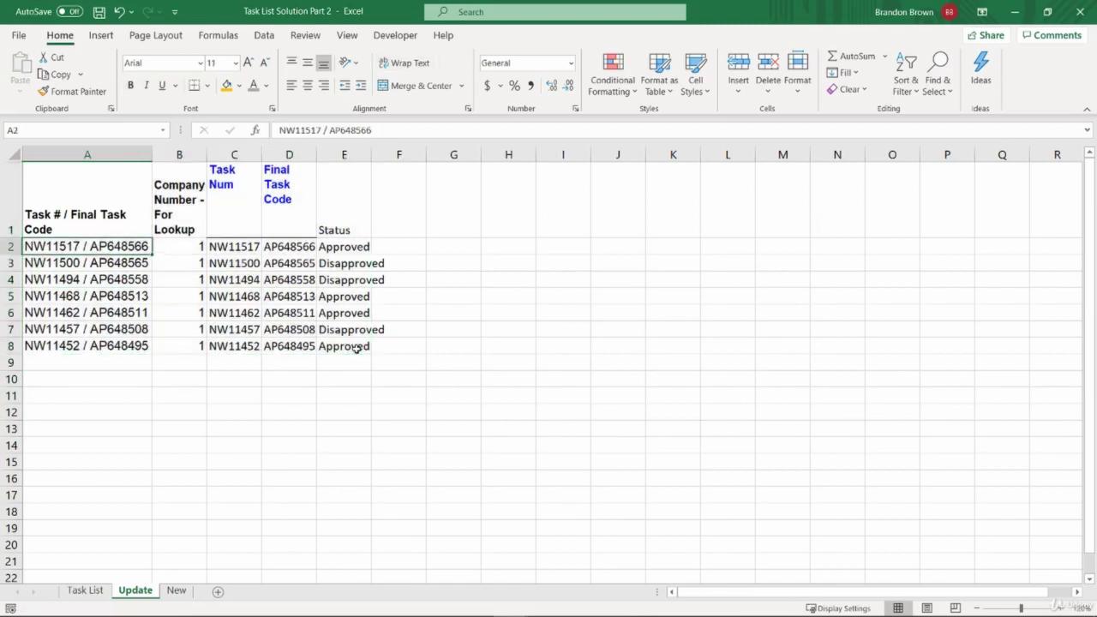
Step: Check the Update sheet for leftover formulas using the formula view, and return to the normal view at A1
key("Right")
key("Right")
key("Right")
key("Down")
key("Right")
key("Down")
key("Down")
key("ctrl+grave")
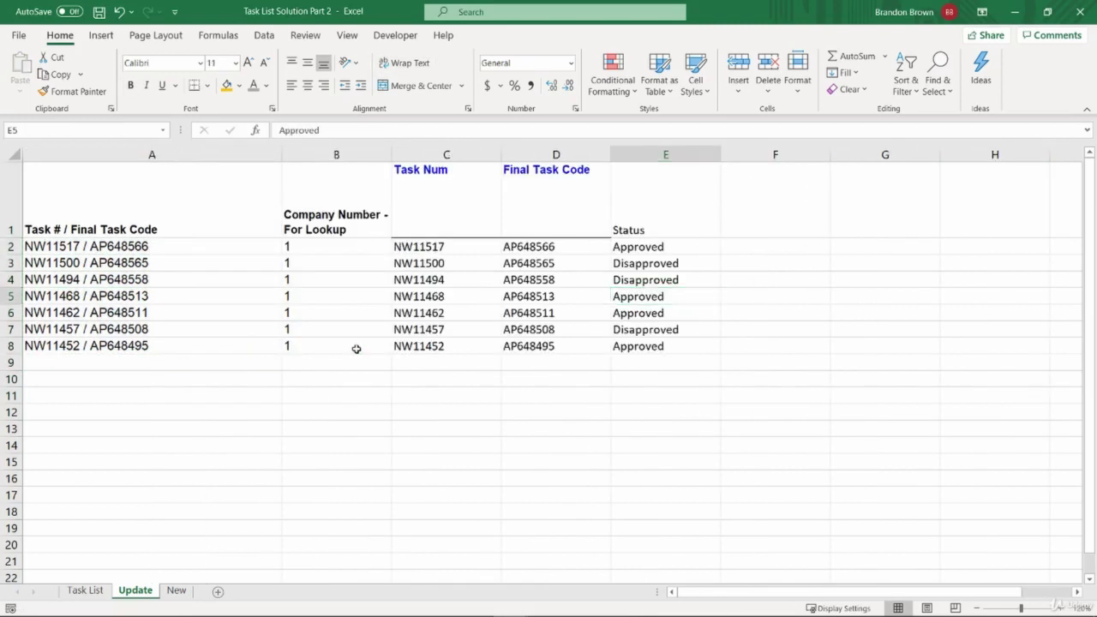
key("ctrl+grave")
key("ctrl+Home")
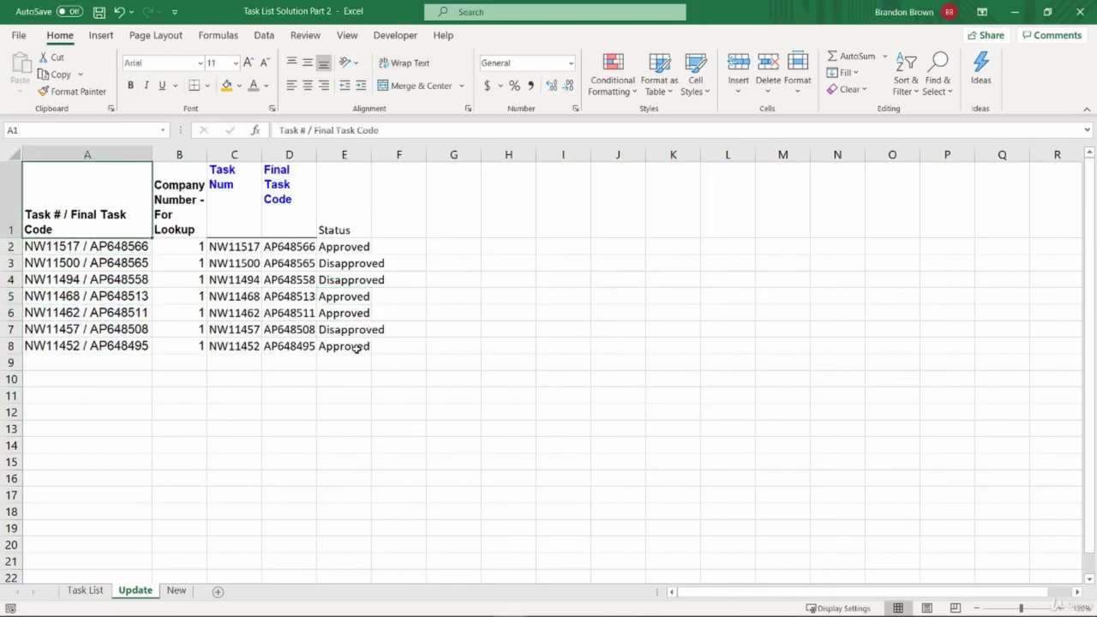
Step: Rename the Task List sheet as Task List_Working
key("ctrl+Page_Up")
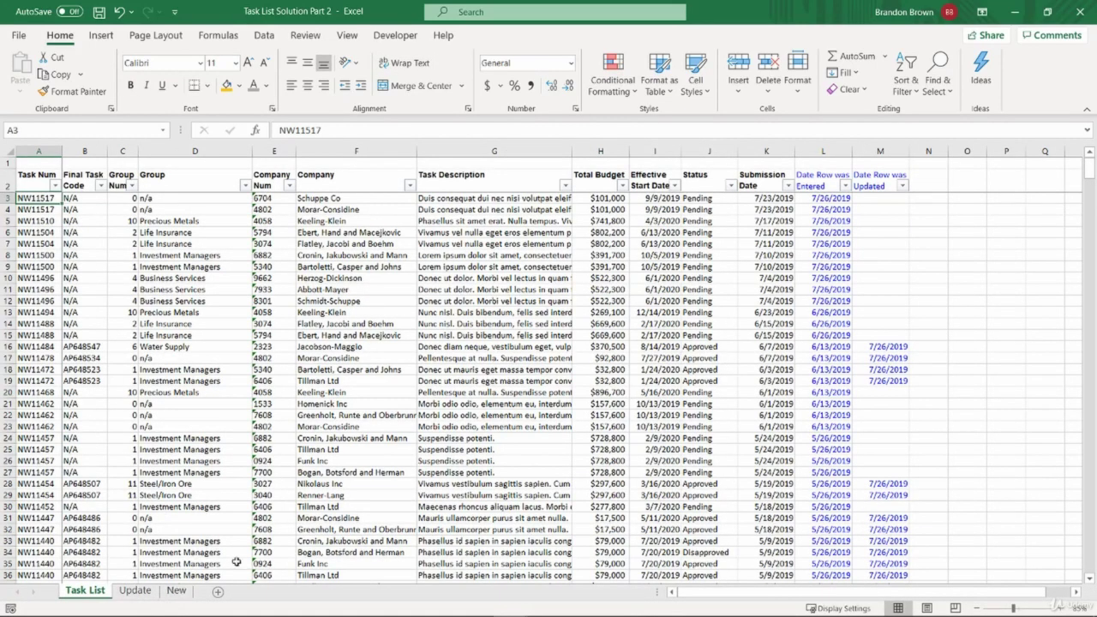
double_click(99, 591)
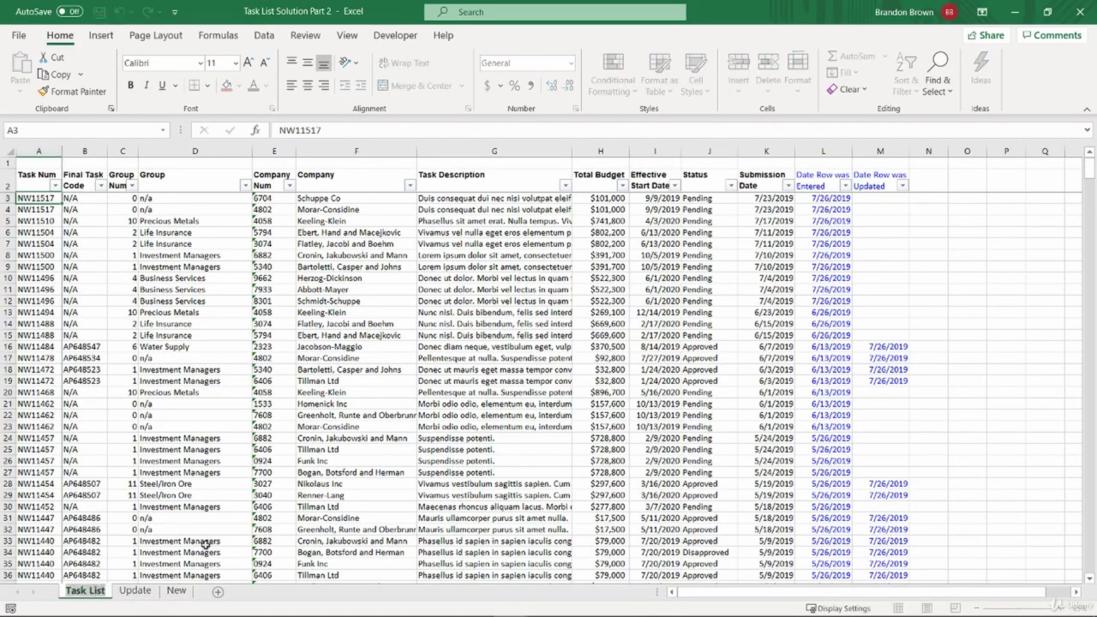
key("End")
type("_Working")
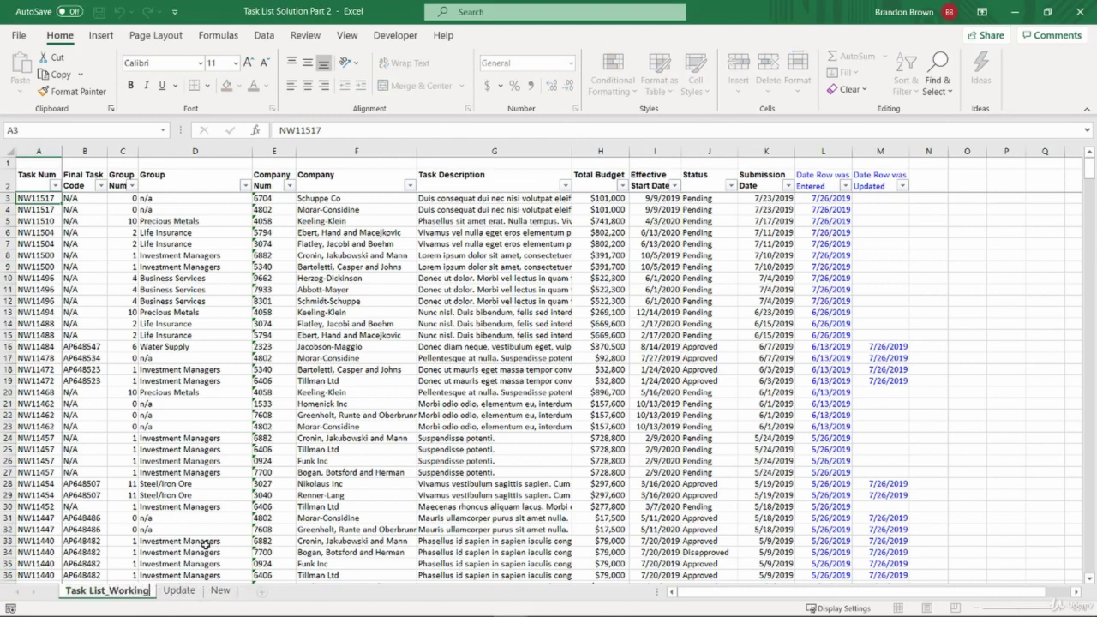
key("Return")
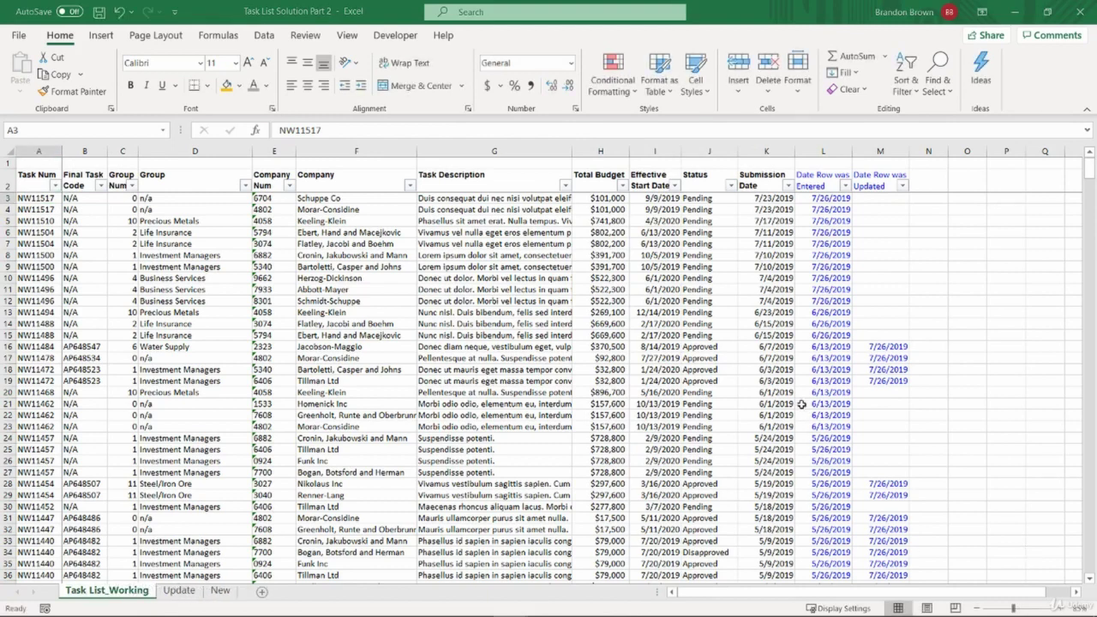
Step: Enter an asterisk in N2 of Task List_Working and fill it down to N666 as a separator column
left_click(940, 177)
type("8")
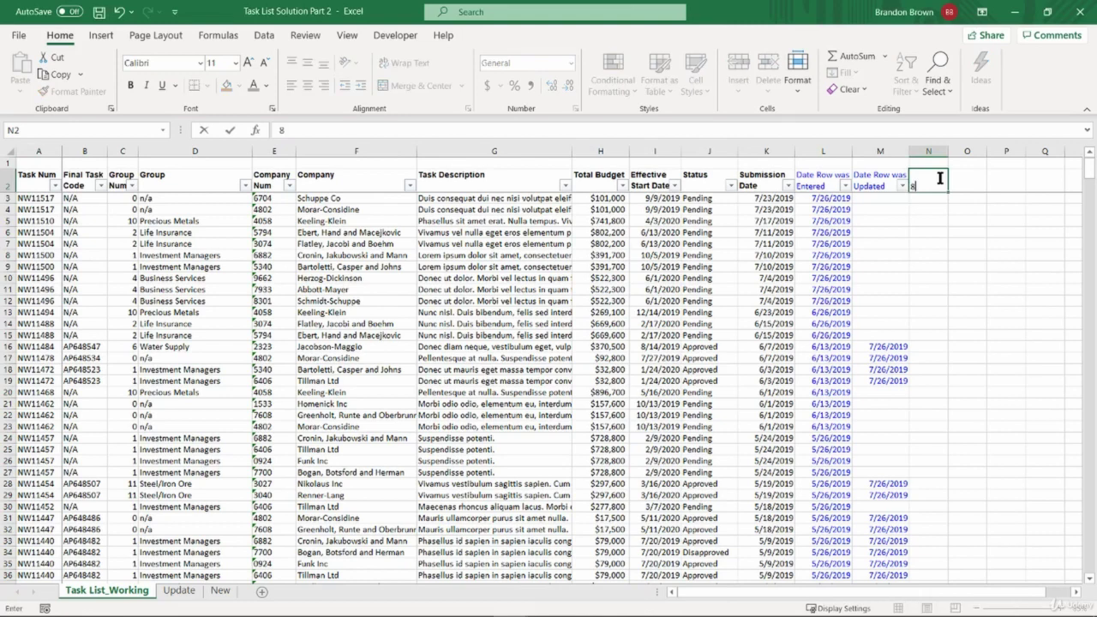
key("Return")
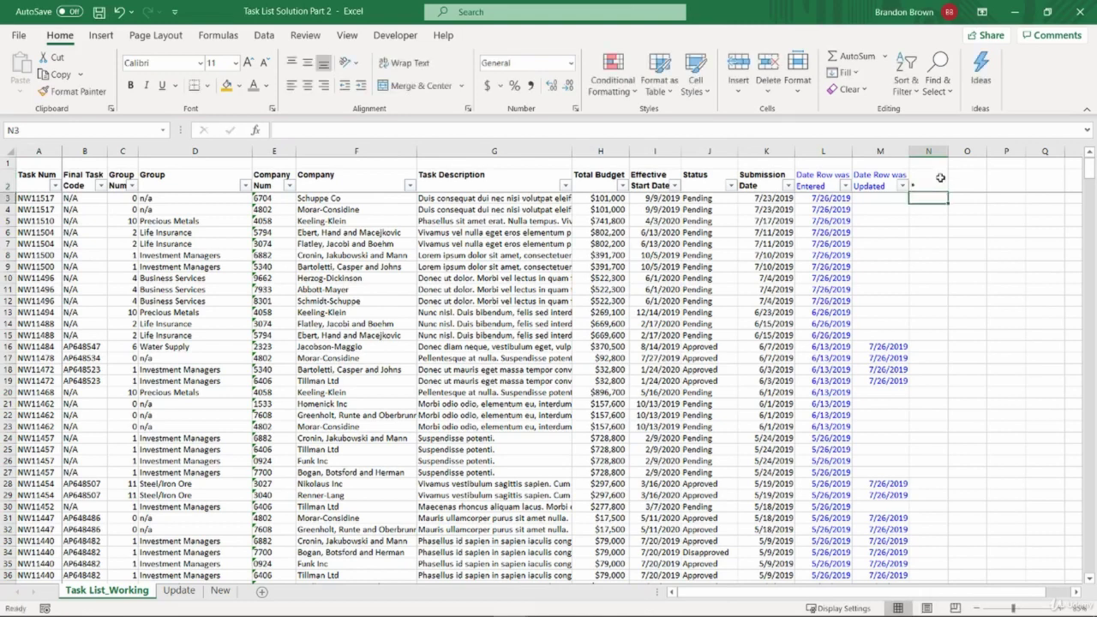
key("ctrl+Home")
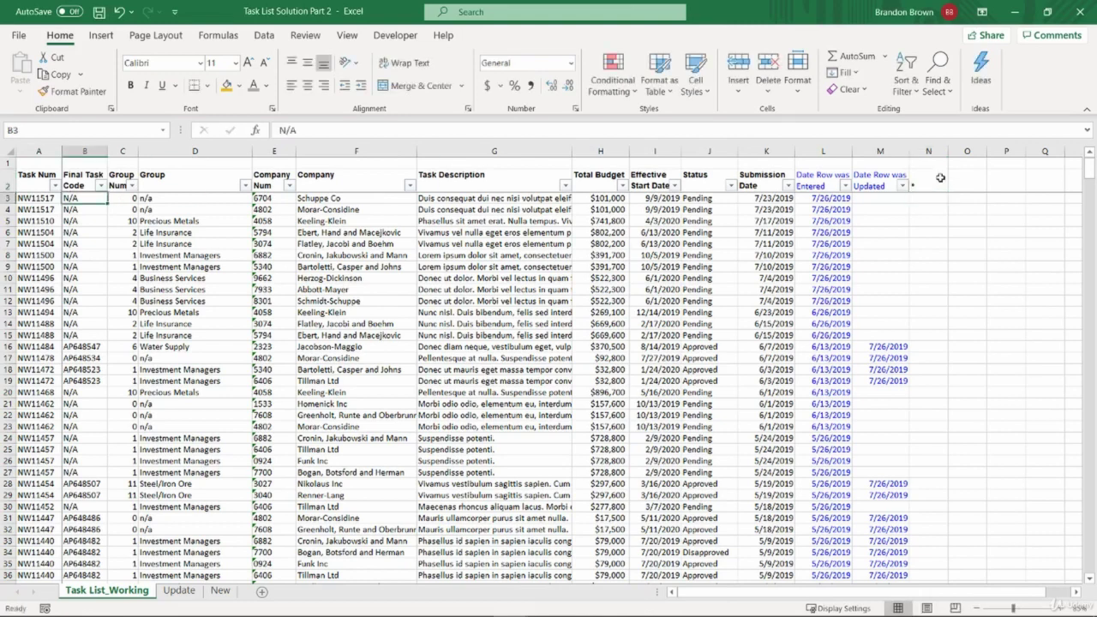
left_click(940, 177)
key("ctrl+End")
key("ctrl+shift+Up")
key("ctrl+d")
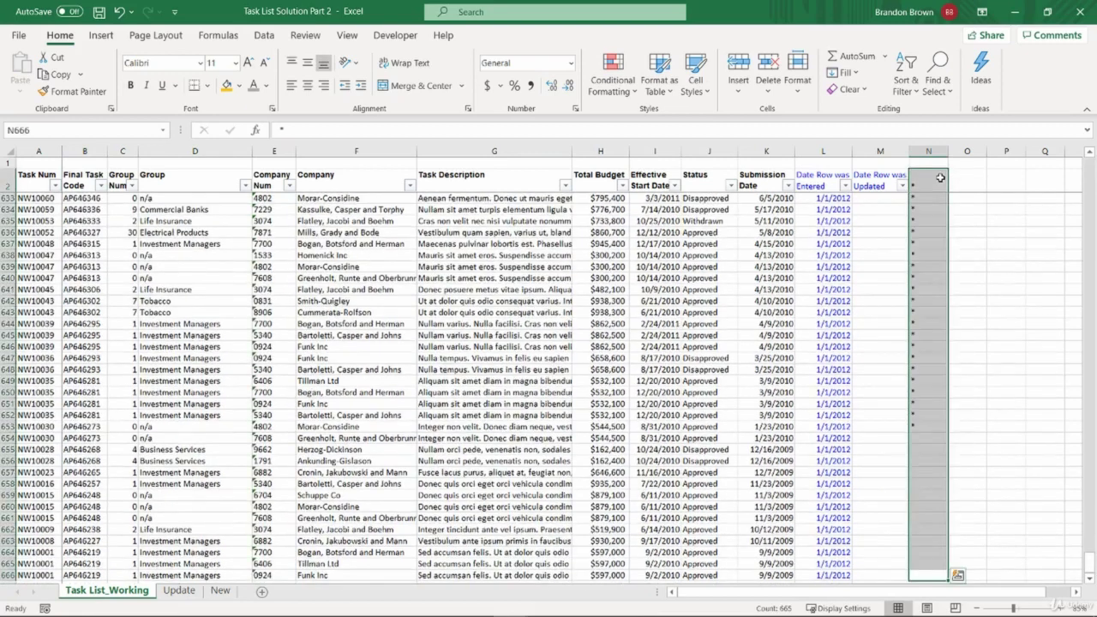
Step: AutoFit the width of column N and fill its asterisk cells N2:N666 with light green
key("alt+h")
key("o")
key("i")
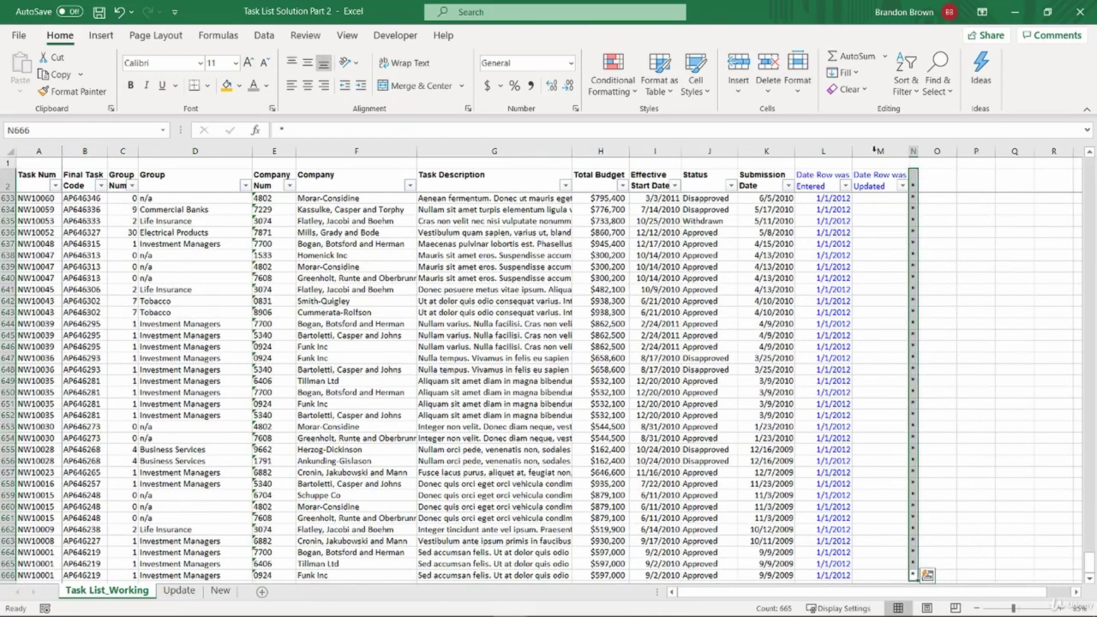
left_click(241, 86)
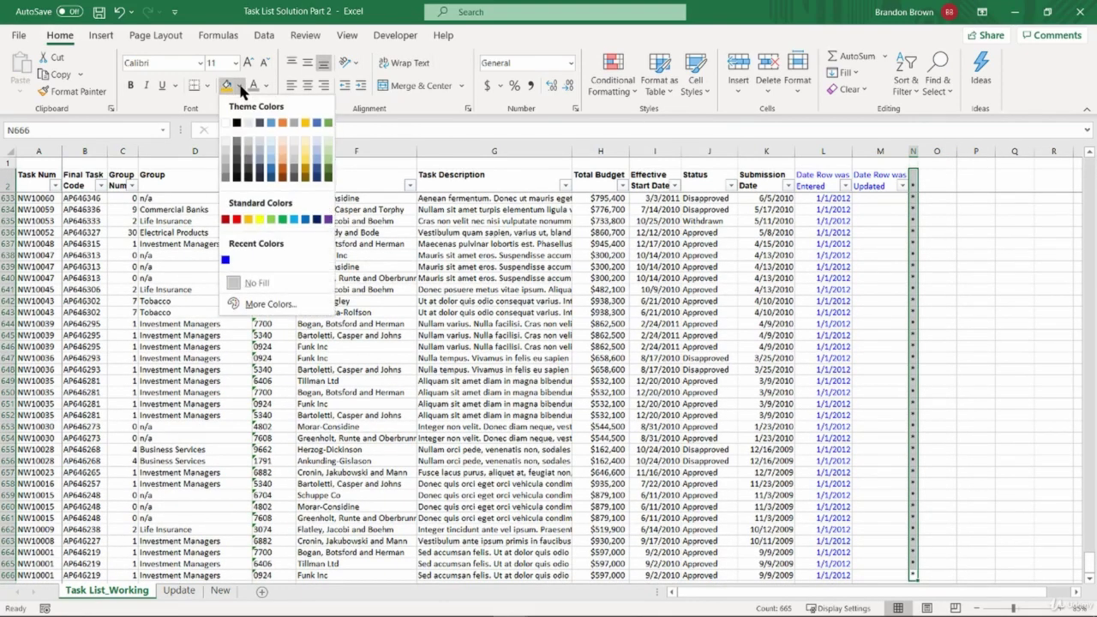
left_click(271, 221)
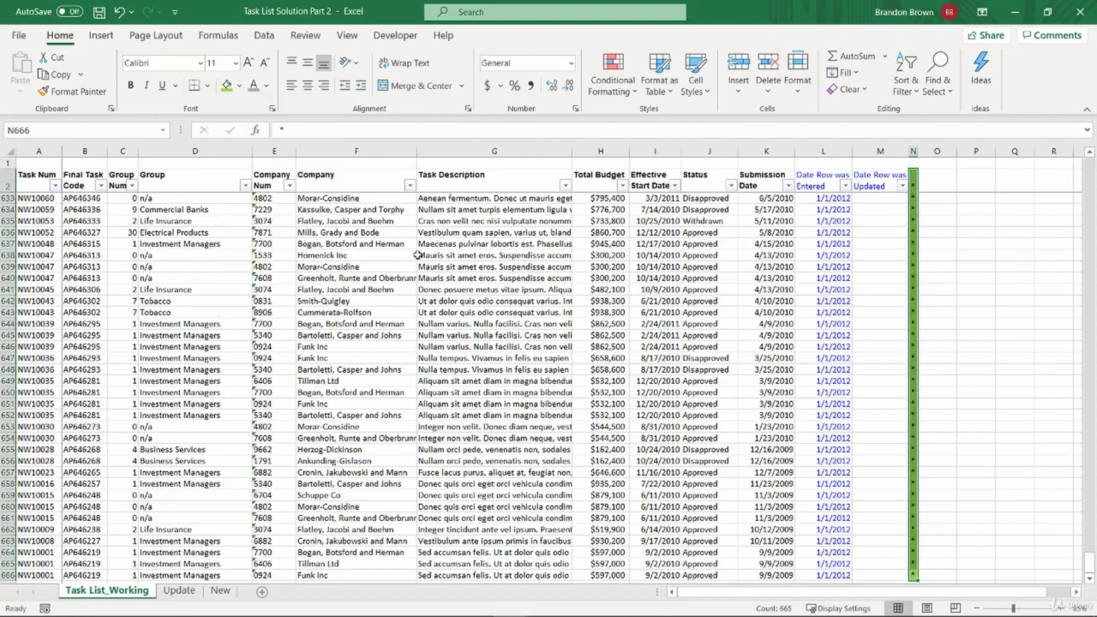
Step: Enter the header Status in O2, beside the separator column
key("Up")
key("ctrl+Up")
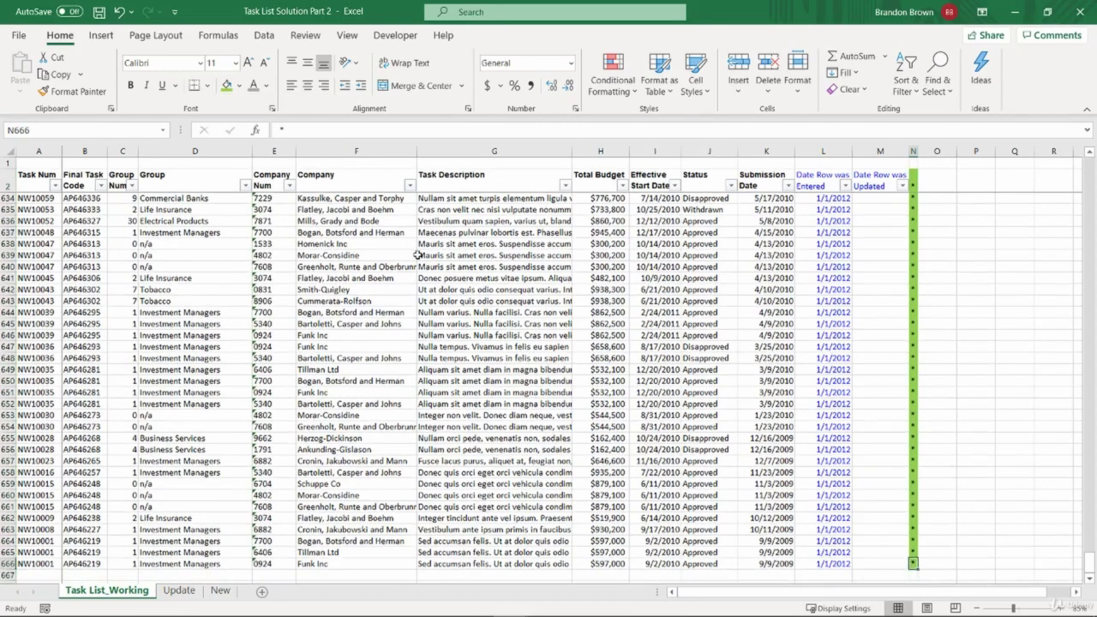
key("Up")
key("Right")
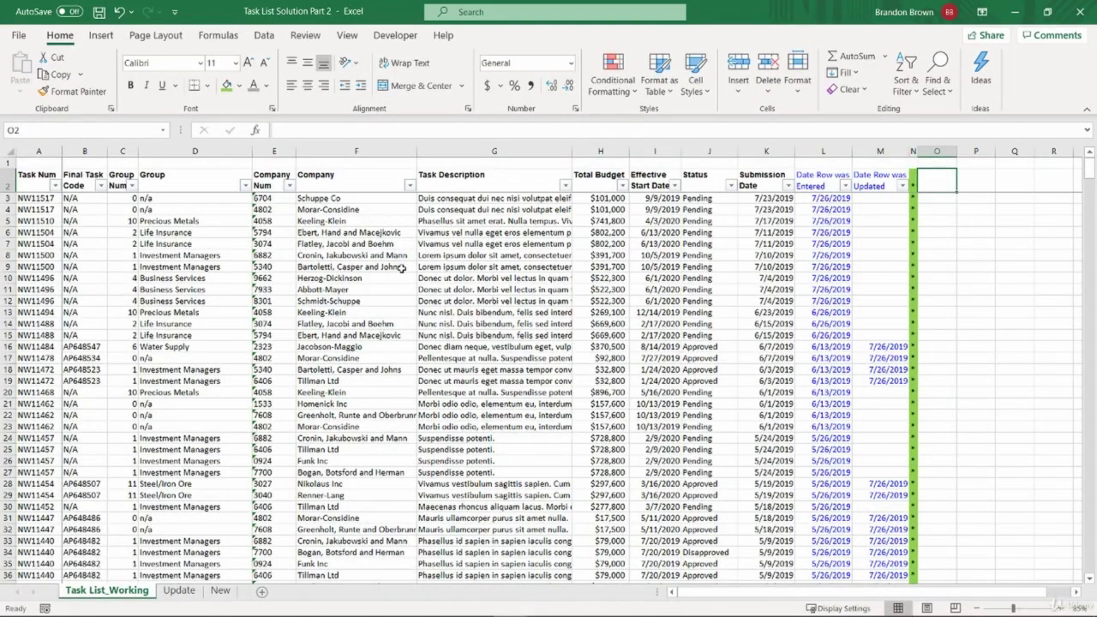
type("Status")
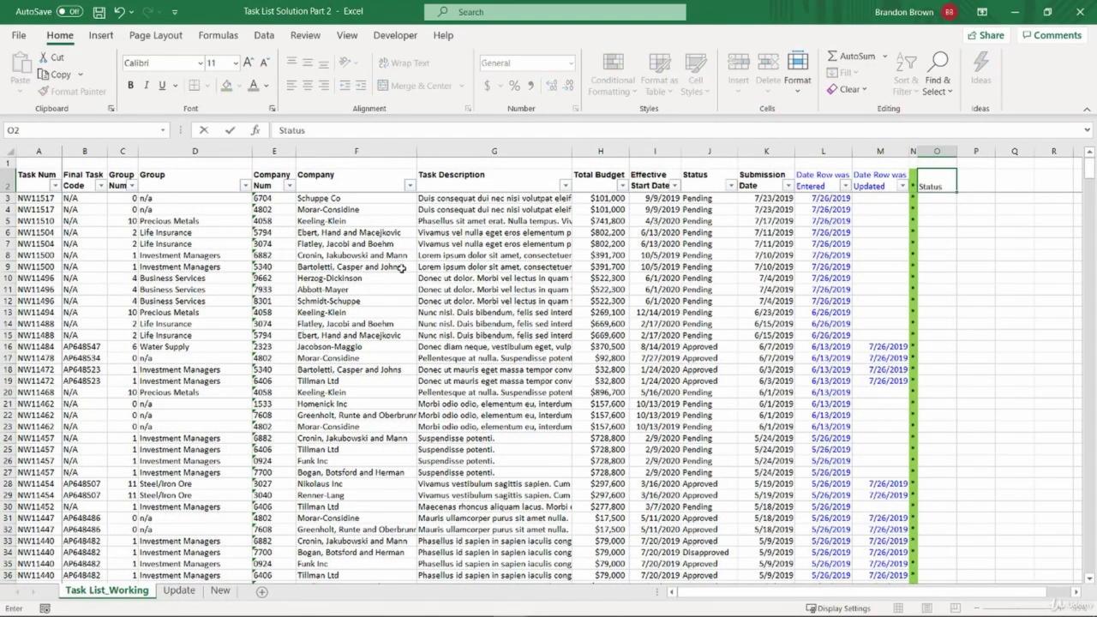
key("Return")
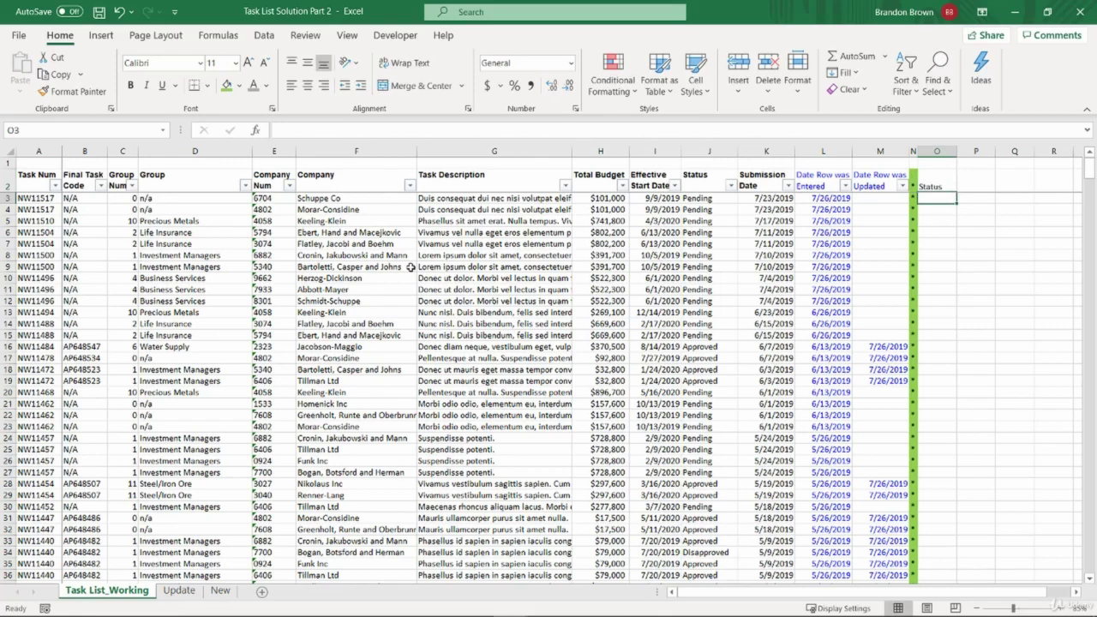
type("=VLOOKUP(")
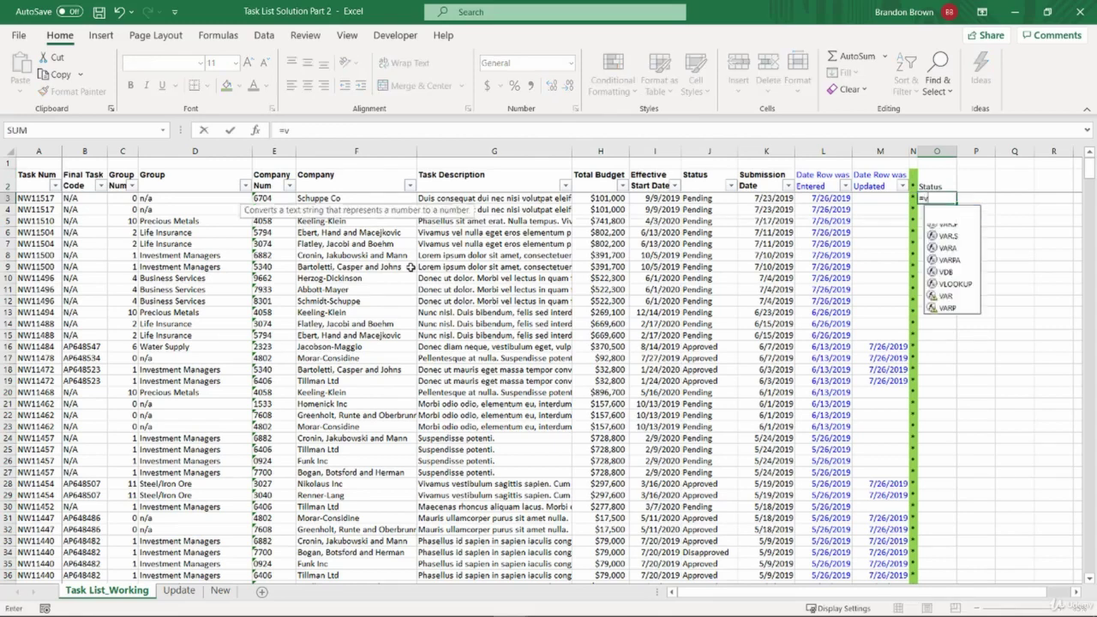
left_click(42, 199)
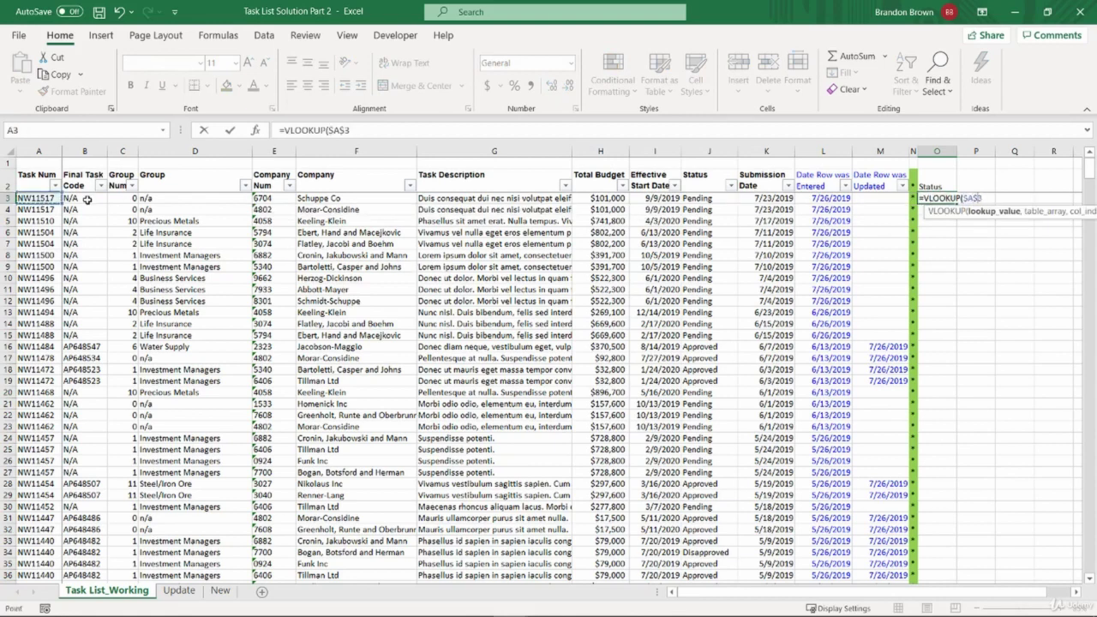
key("Escape")
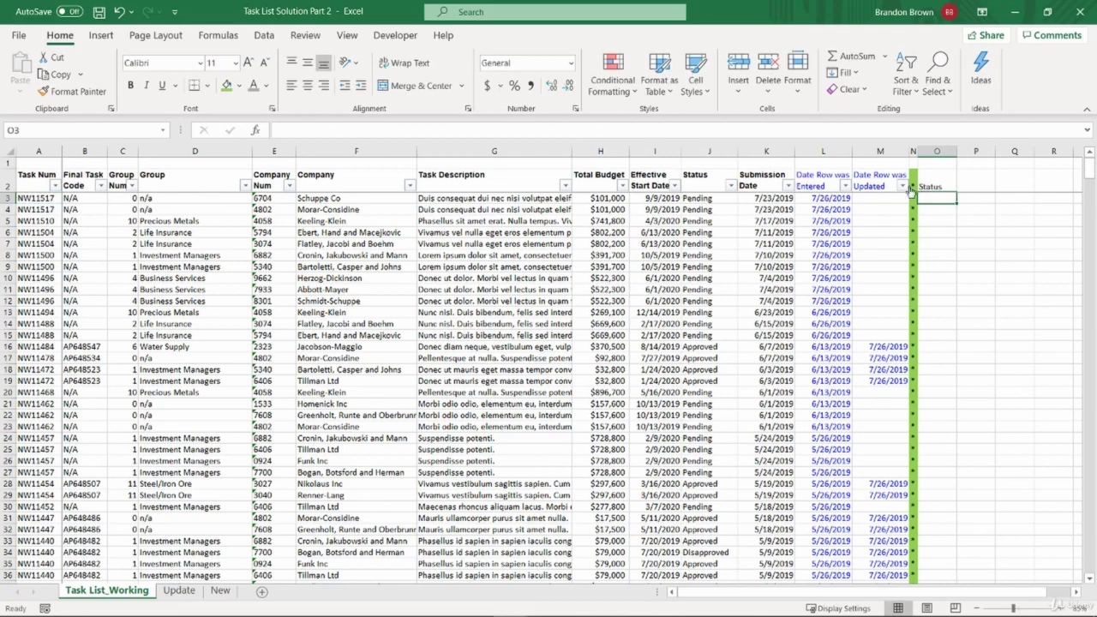
Step: Move the Status header from O2 to P2 and enter the header Final Task Code in O2
left_click(938, 176)
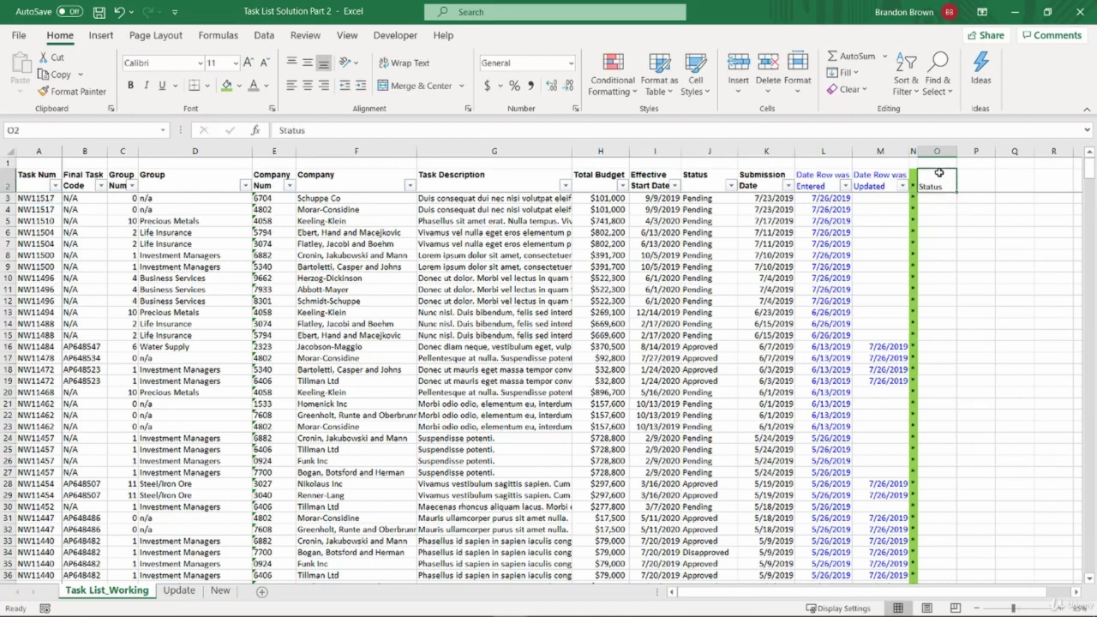
key("ctrl+x")
key("Right")
key("ctrl+v")
key("Left")
type("Fina")
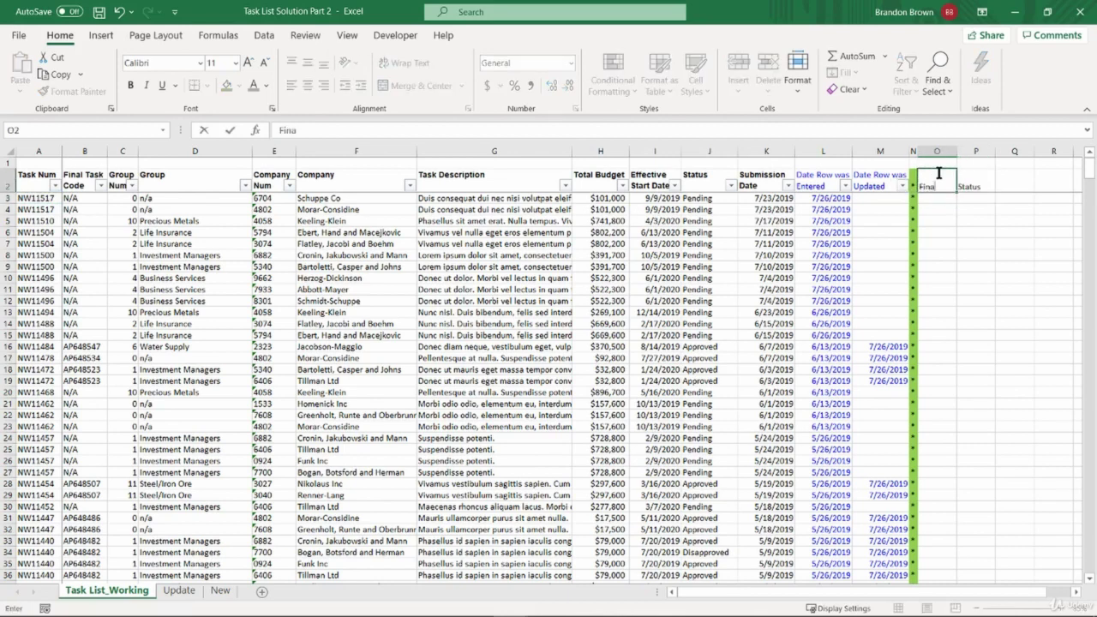
type("l Task Code")
key("ctrl+Return")
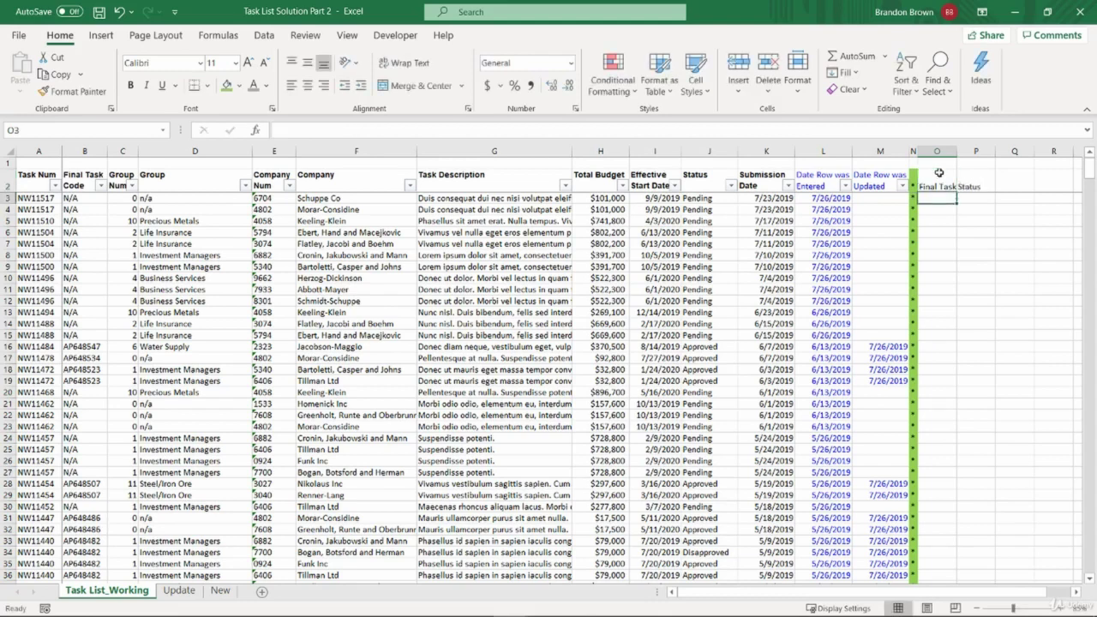
Step: AutoFit the width of column O to its Final Task Code header
key("alt+h")
key("o")
key("i")
key("Down")
key("Right")
key("Up")
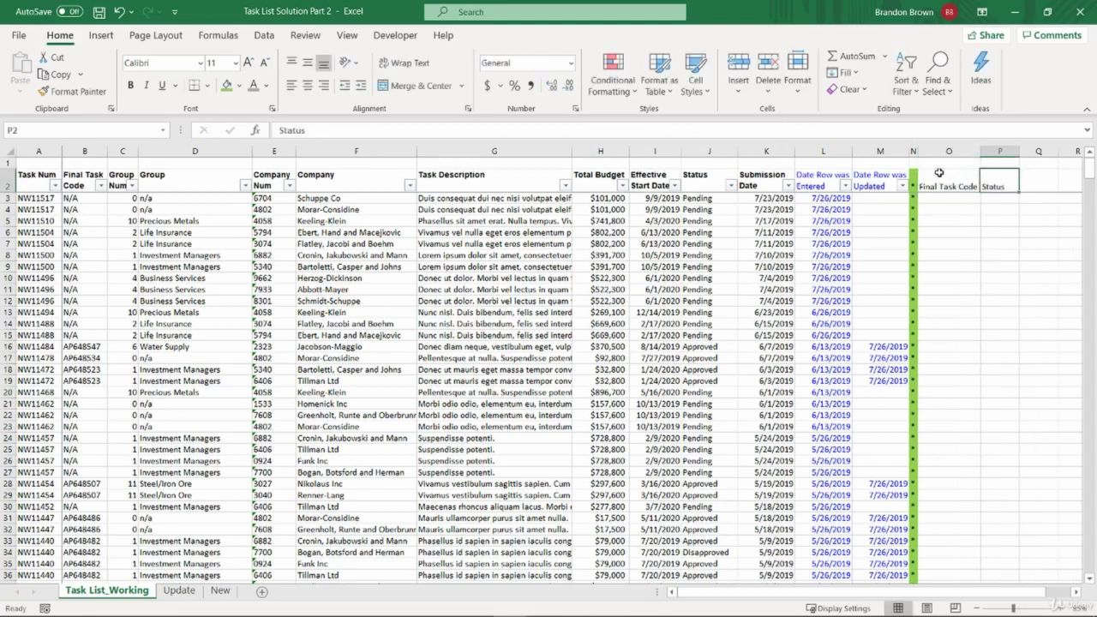
Step: Enter =VLOOKUP($A3,Update!$C$1:$E$8,2,0) in O3 to look up the final task code from the Update sheet
key("Down")
key("Left")
type("=VLOOKUP(")
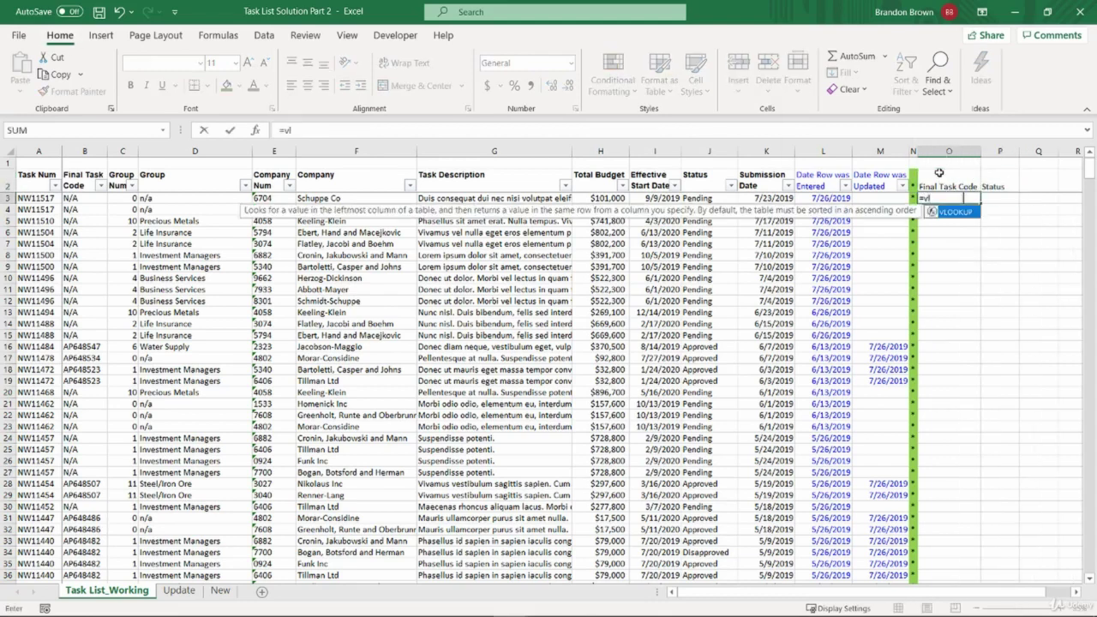
left_click(29, 198)
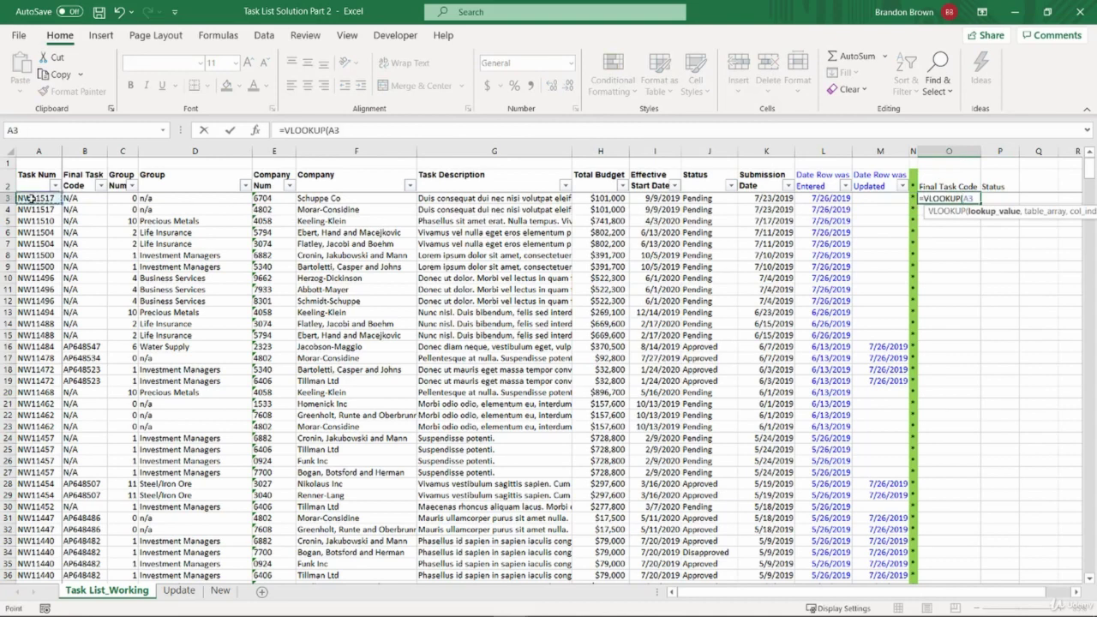
key("F4")
key("F4")
type(",")
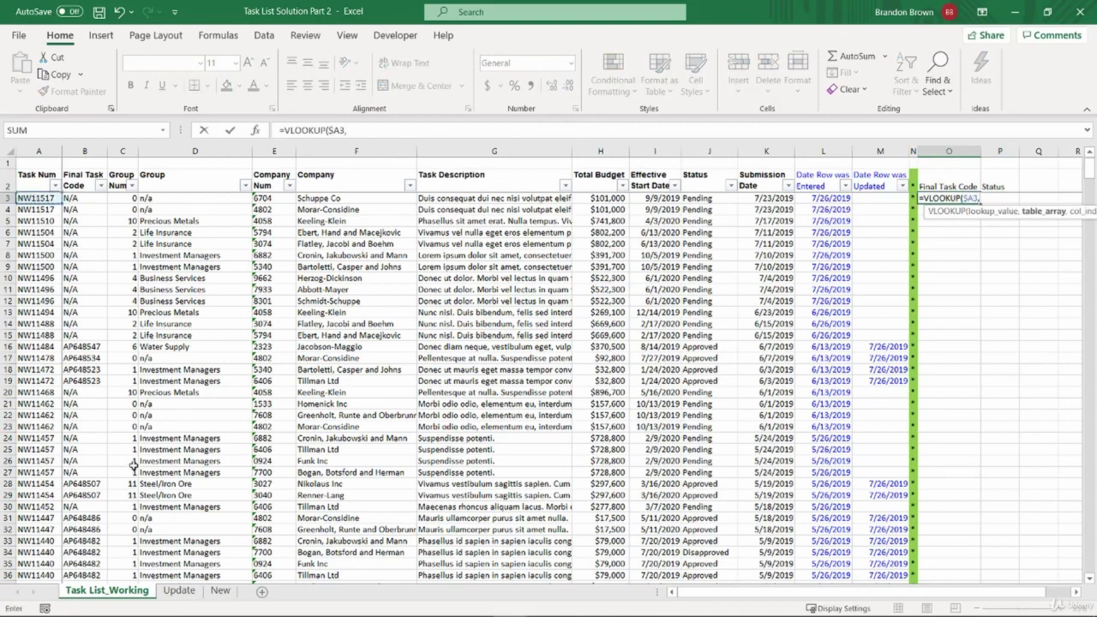
left_click(179, 591)
left_click(219, 213)
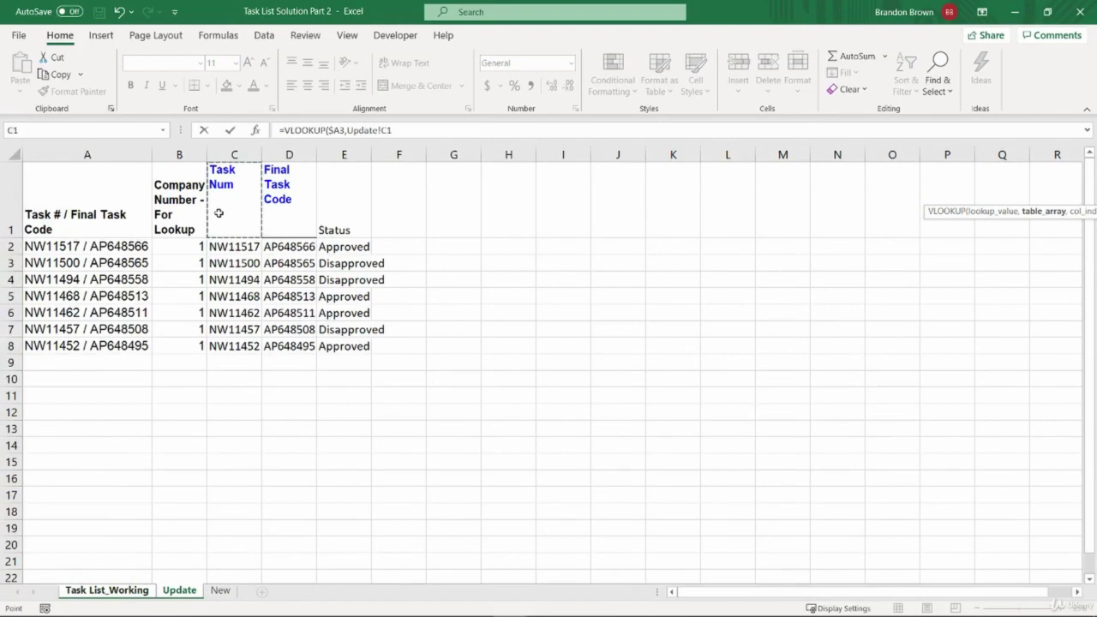
key("ctrl+shift+Right")
key("ctrl+shift+Down")
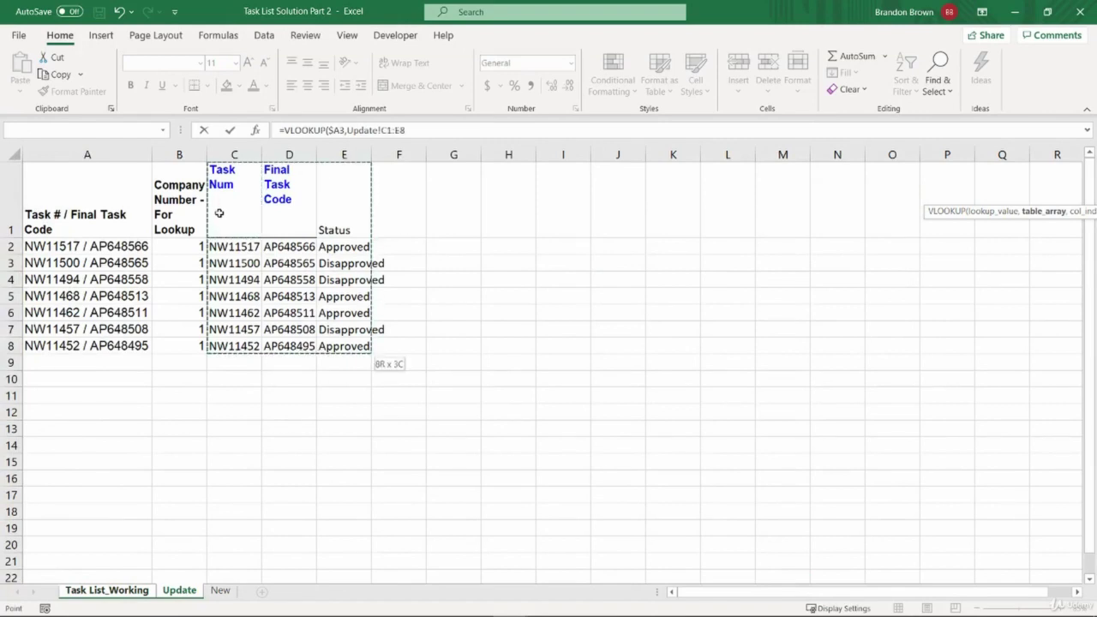
key("F4")
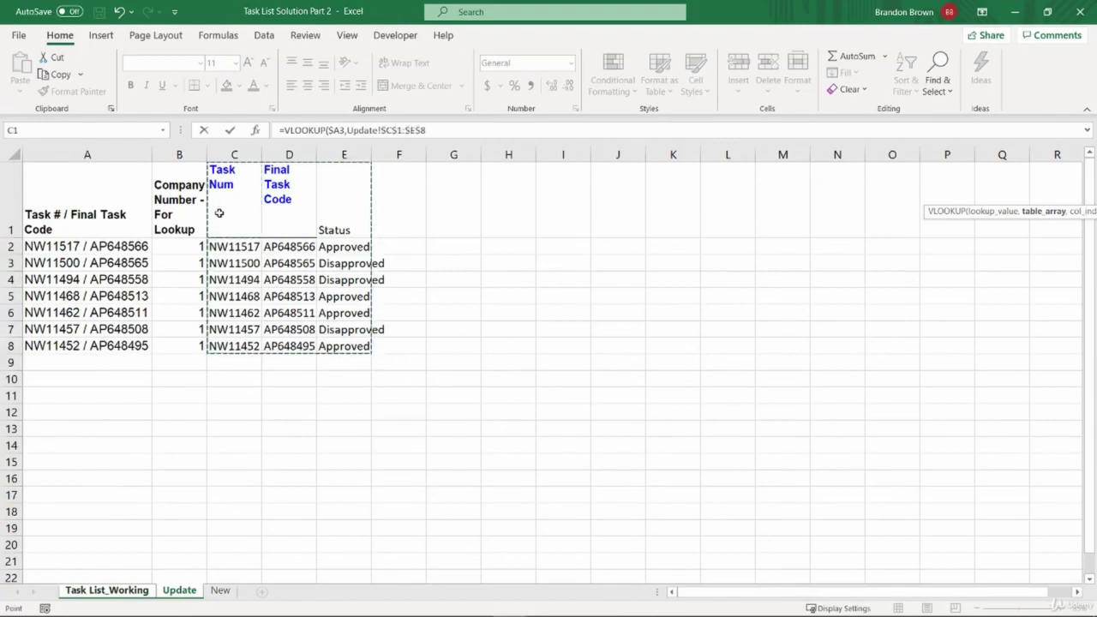
type(",2,0")
key("Return")
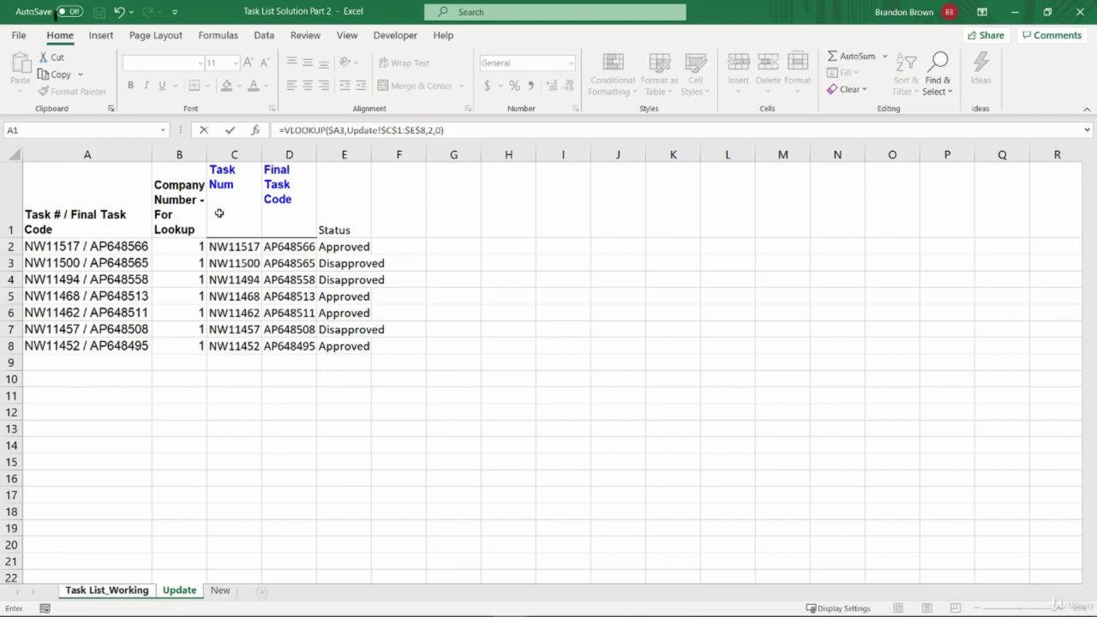
Step: Copy the O3 lookup formula into P3 and change its column index to 3
key("ctrl+c")
key("Right")
key("ctrl+v")
key("Escape")
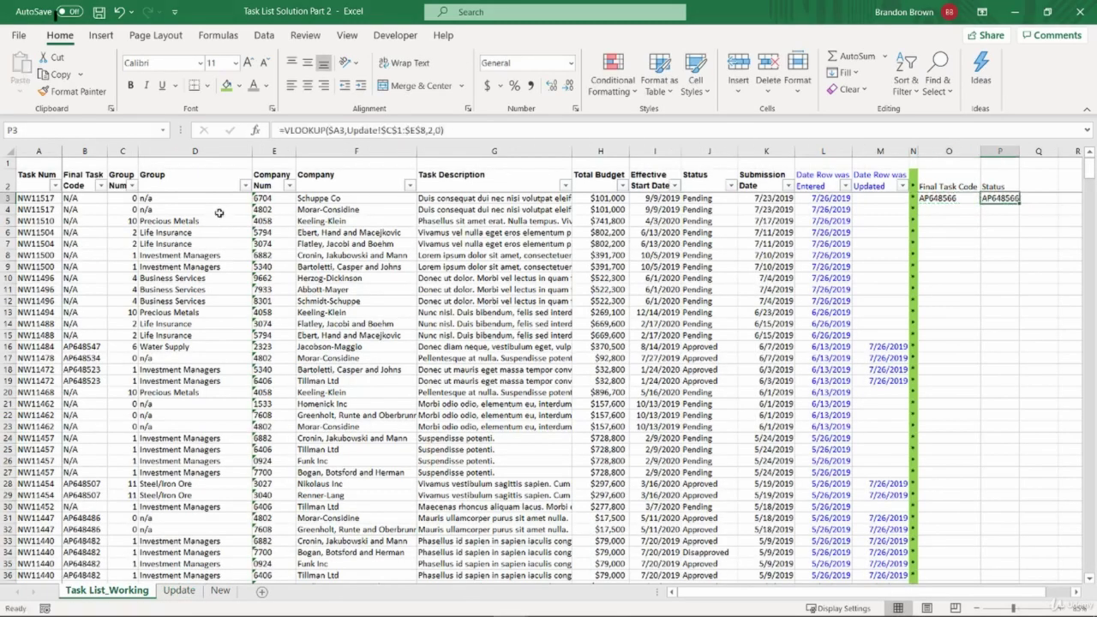
key("F2")
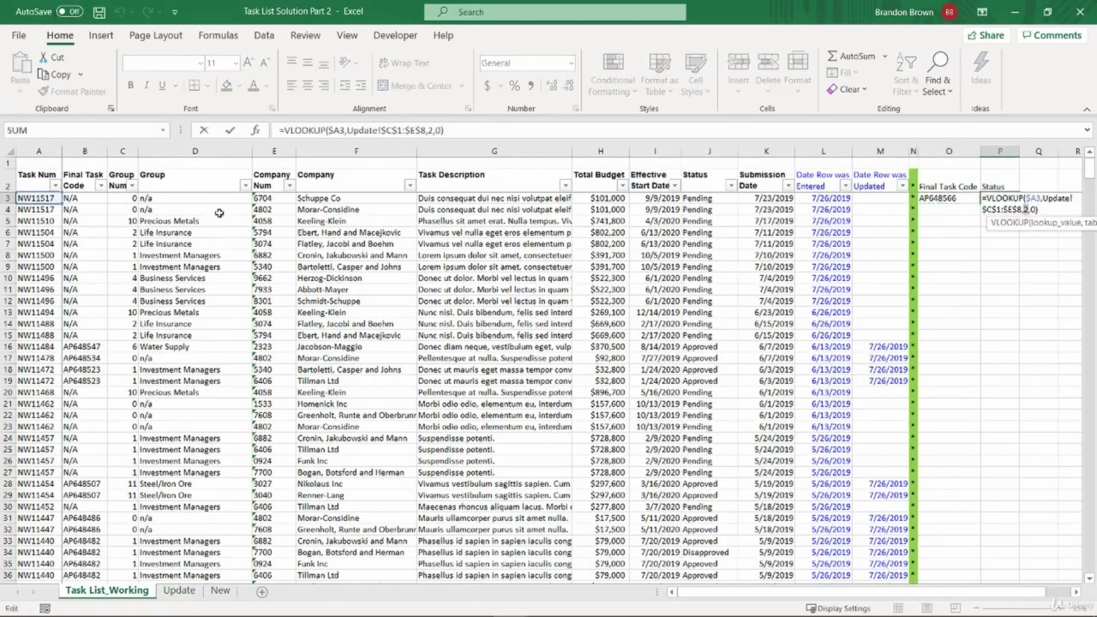
key("Return")
Step: Fill the lookup formulas in O3:P3 down to row 666
key("Up")
key("Left")
key("Left")
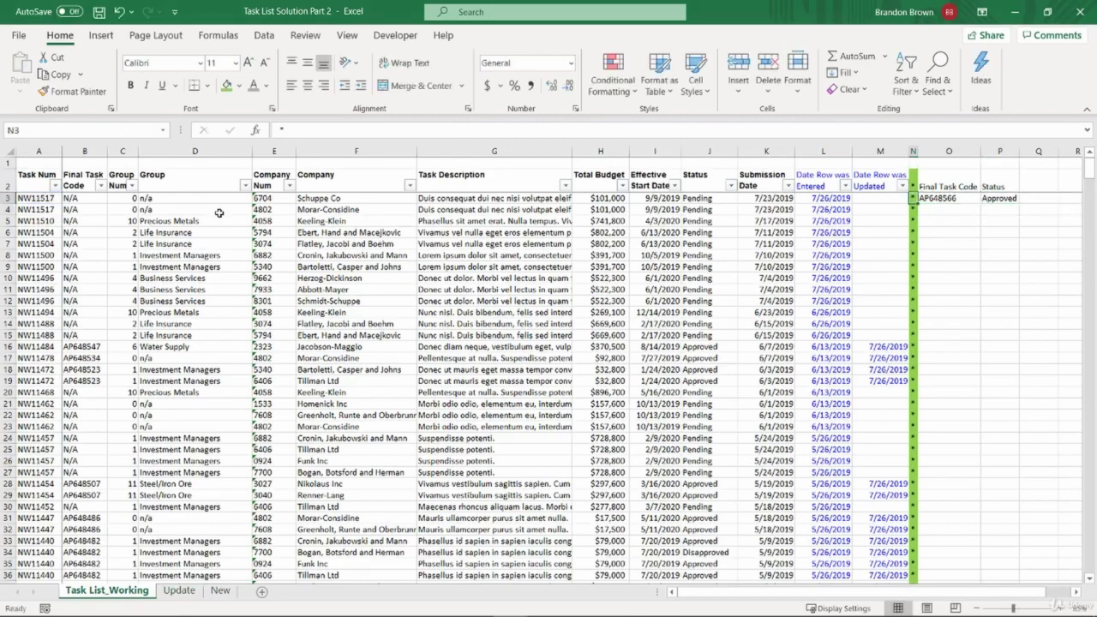
key("ctrl+Down")
key("Right")
key("shift+Right")
key("ctrl+shift+Up")
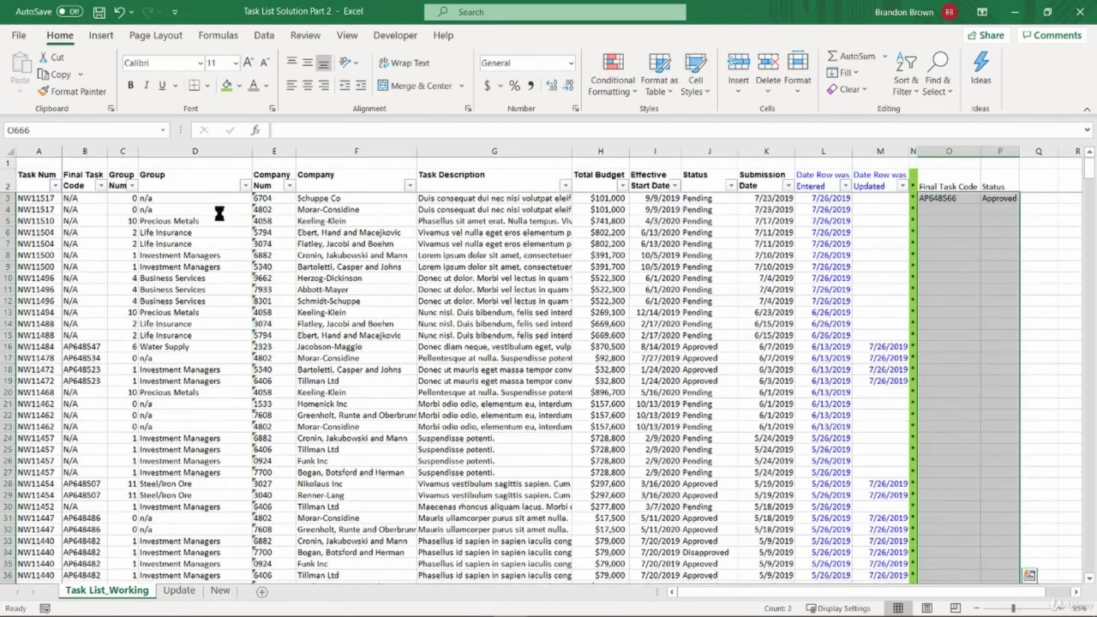
key("ctrl+d")
key("ctrl+Up")
key("Down")
key("Down")
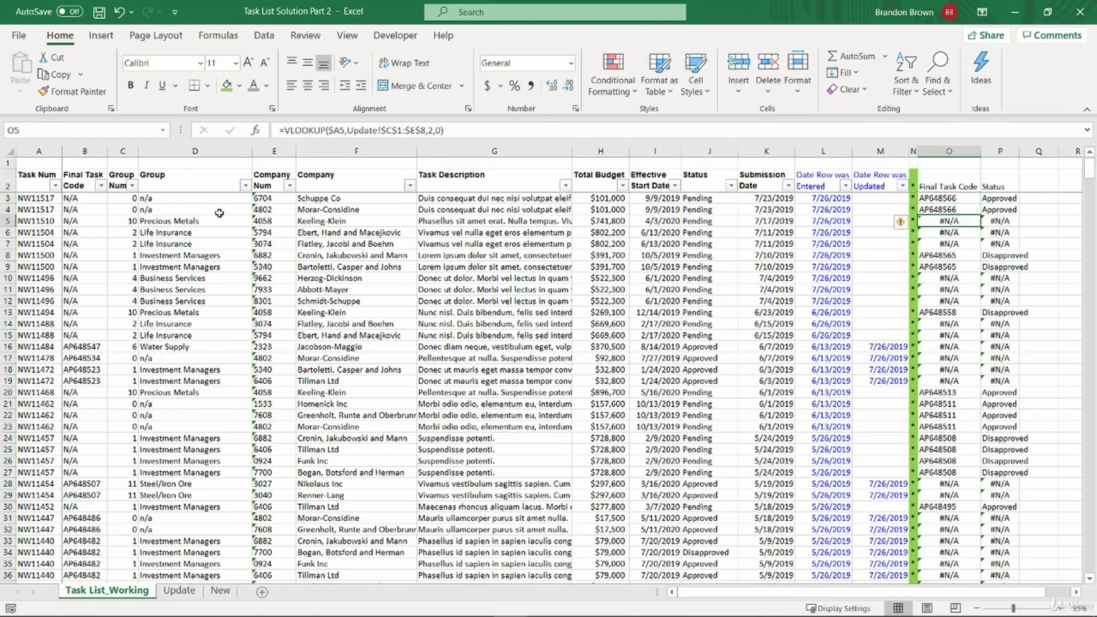
Step: Compare the #N/A lookup rows in Task List_Working with the tasks listed on the Update sheet
left_click_drag(945, 323, 1004, 387)
left_click(953, 370)
left_click(9, 369)
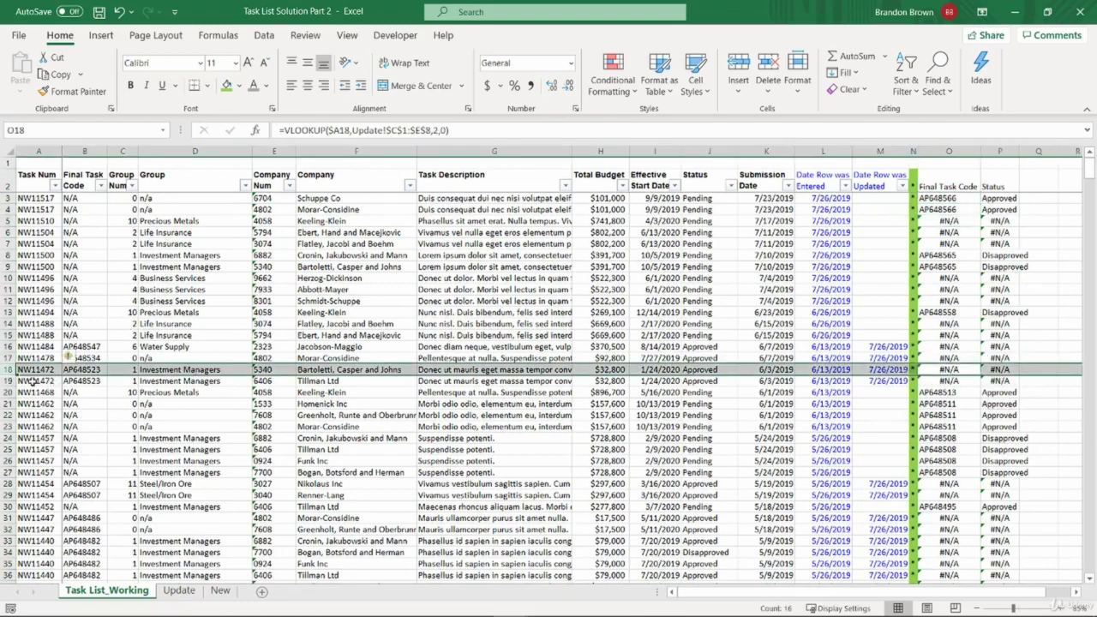
left_click(179, 591)
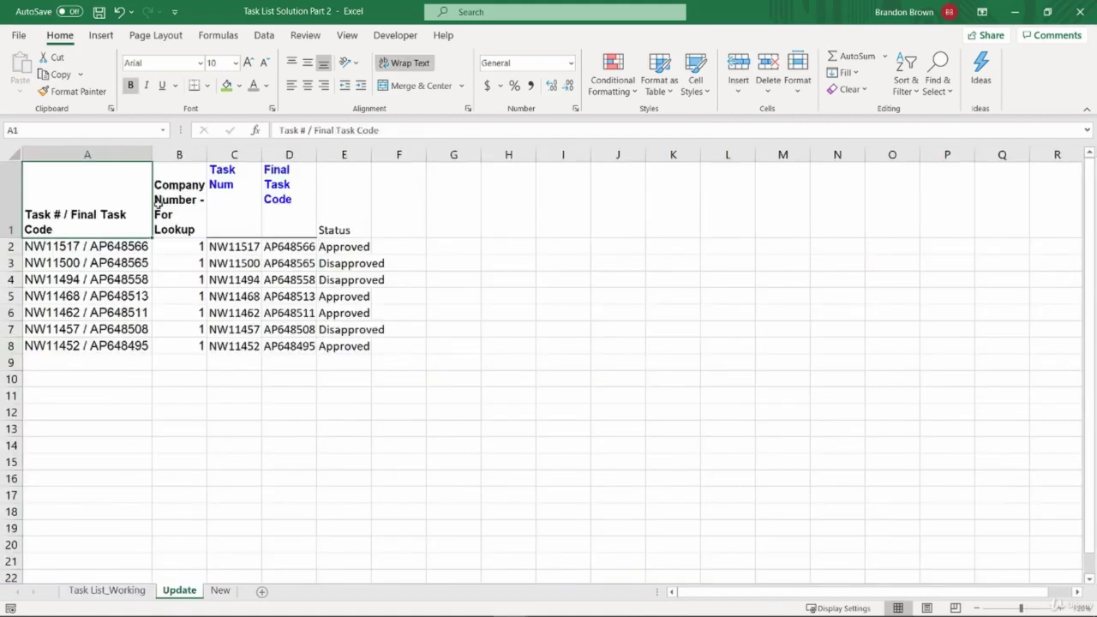
left_click_drag(157, 203, 355, 346)
left_click(351, 345)
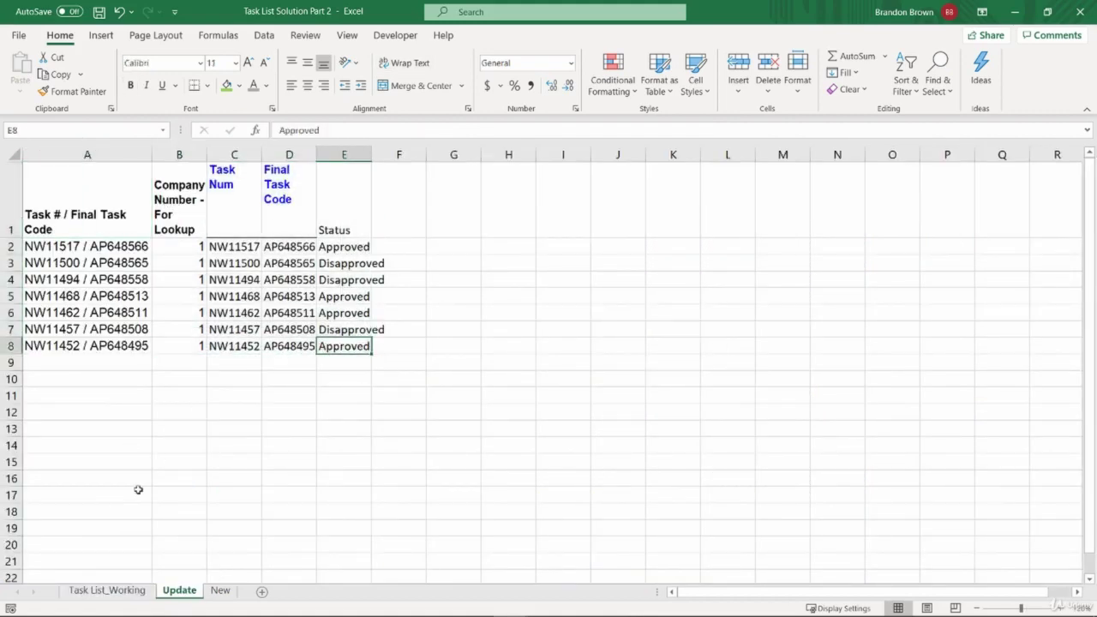
left_click(108, 591)
left_click(950, 224)
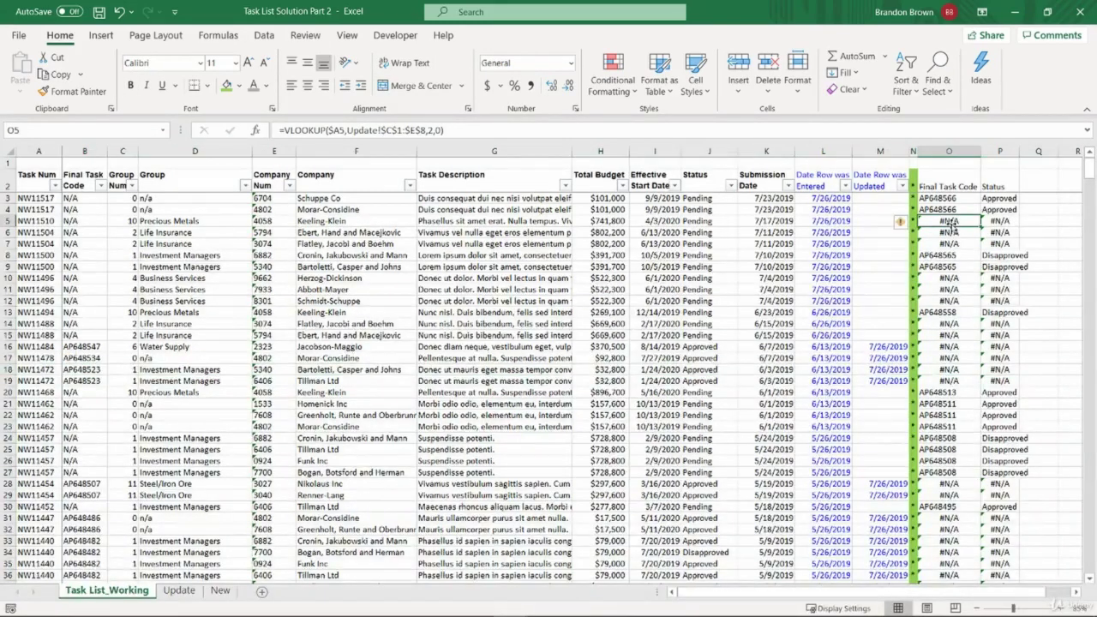
Step: Wrap the O3 lookup in IFERROR with fallback B3: =IFERROR(VLOOKUP($A3,Update!$C$1:$E$8,2,0),B3)
left_click(954, 197)
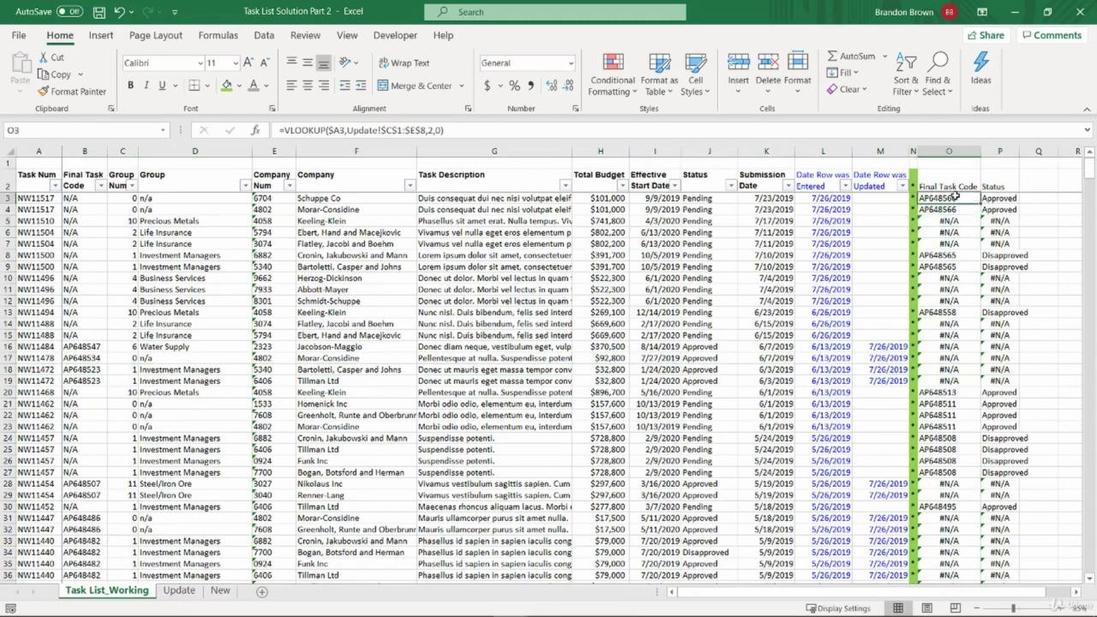
double_click(953, 197)
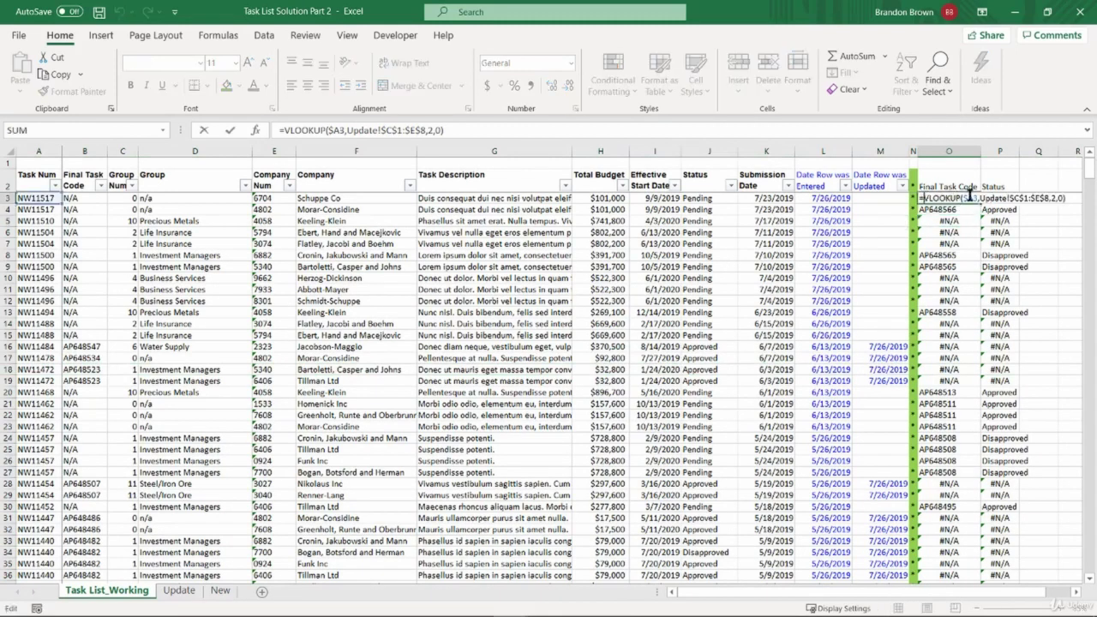
type("IFERROR(")
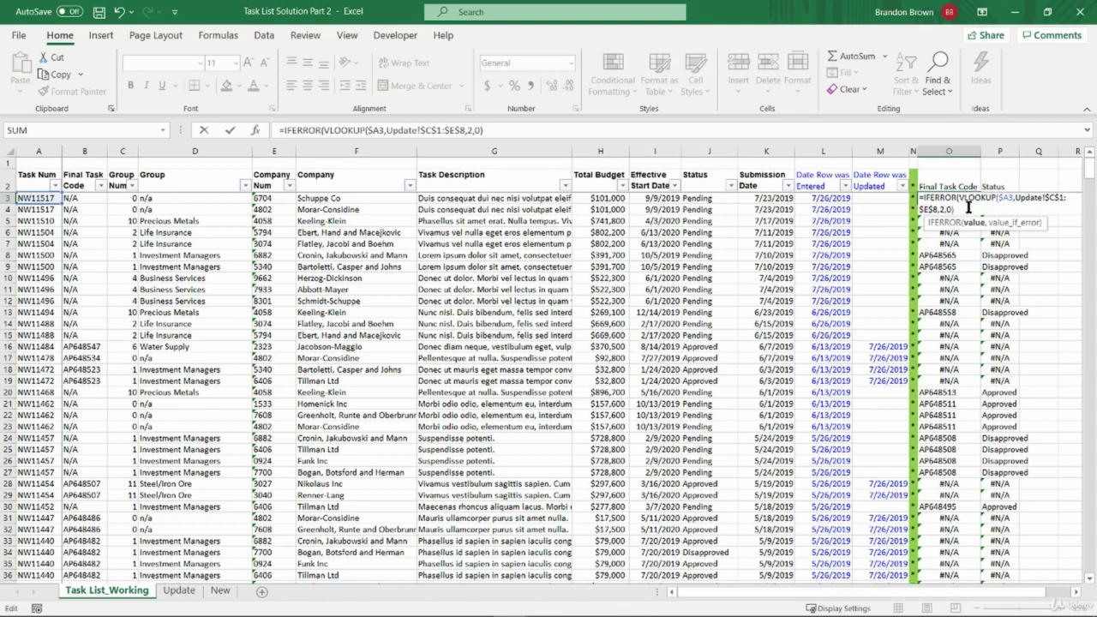
type(",")
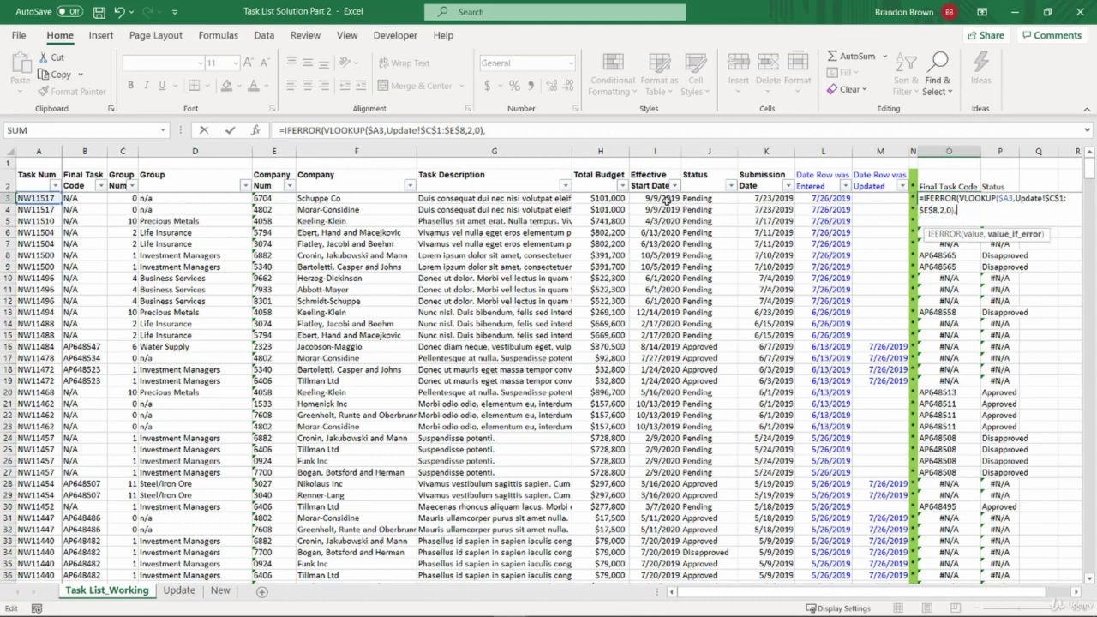
left_click(36, 197)
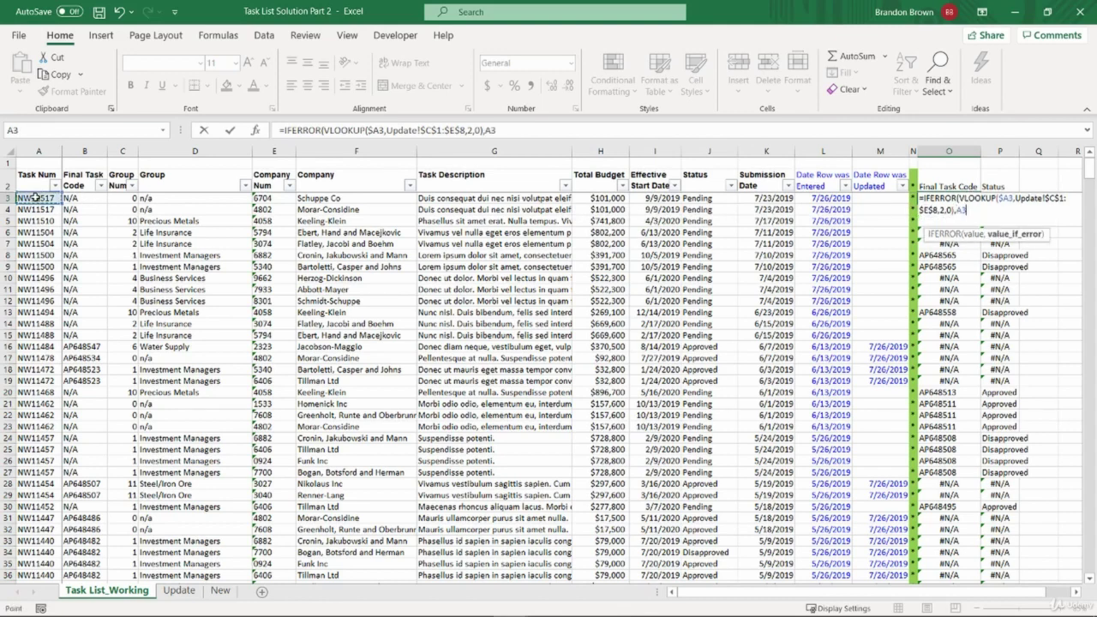
left_click(71, 196)
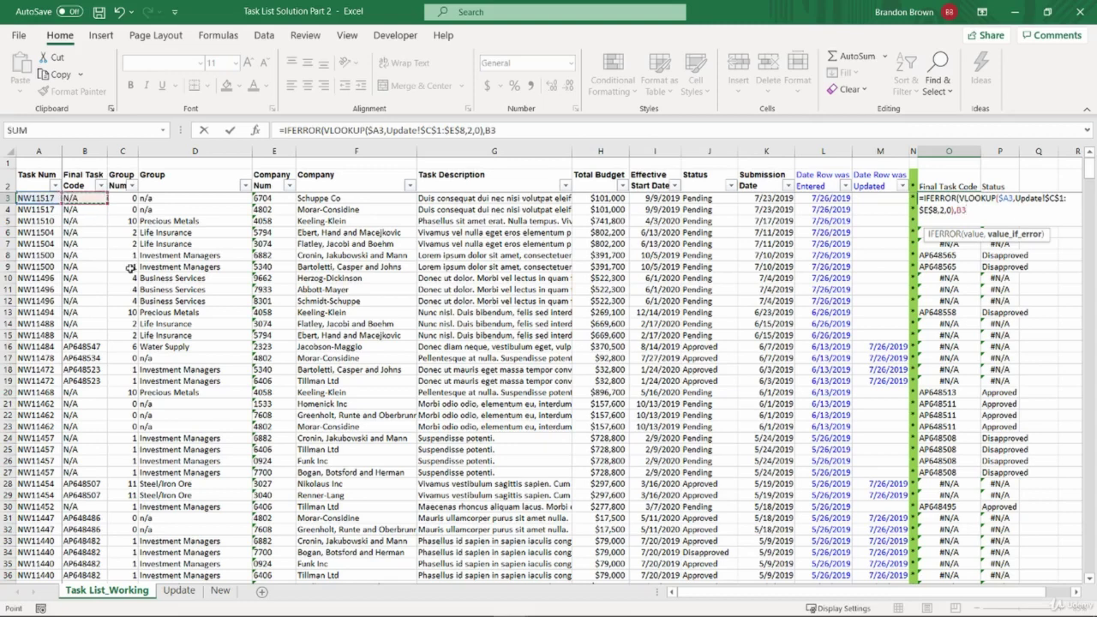
type(")")
key("Return")
Step: Copy the O3 IFERROR formula into P3 and set its lookup column index to 3
key("Up")
key("ctrl+c")
key("Right")
key("ctrl+v")
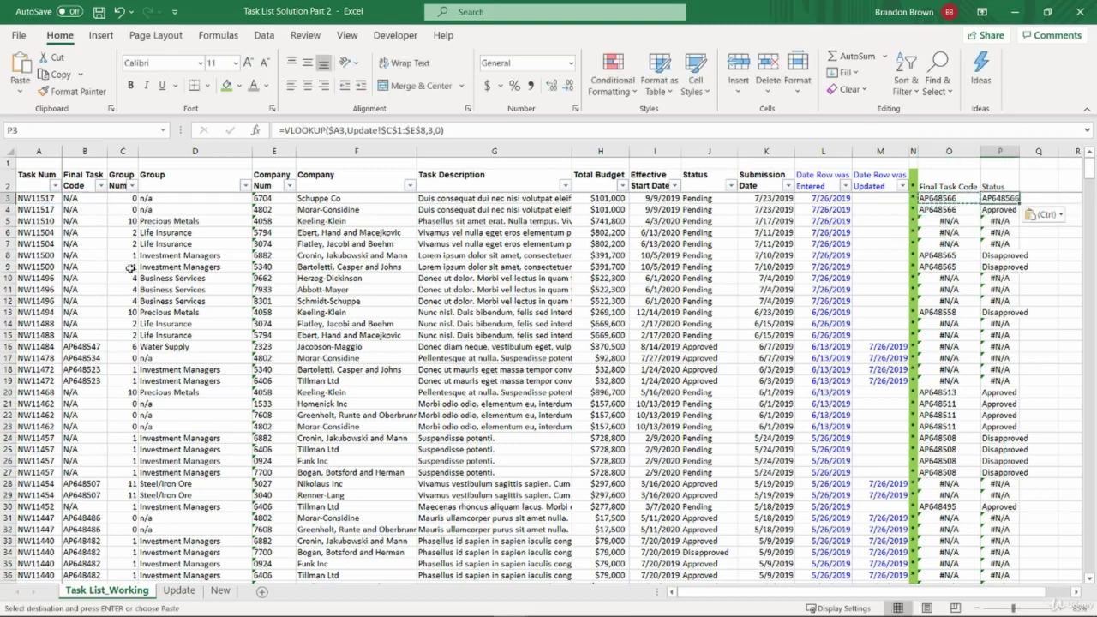
key("F2")
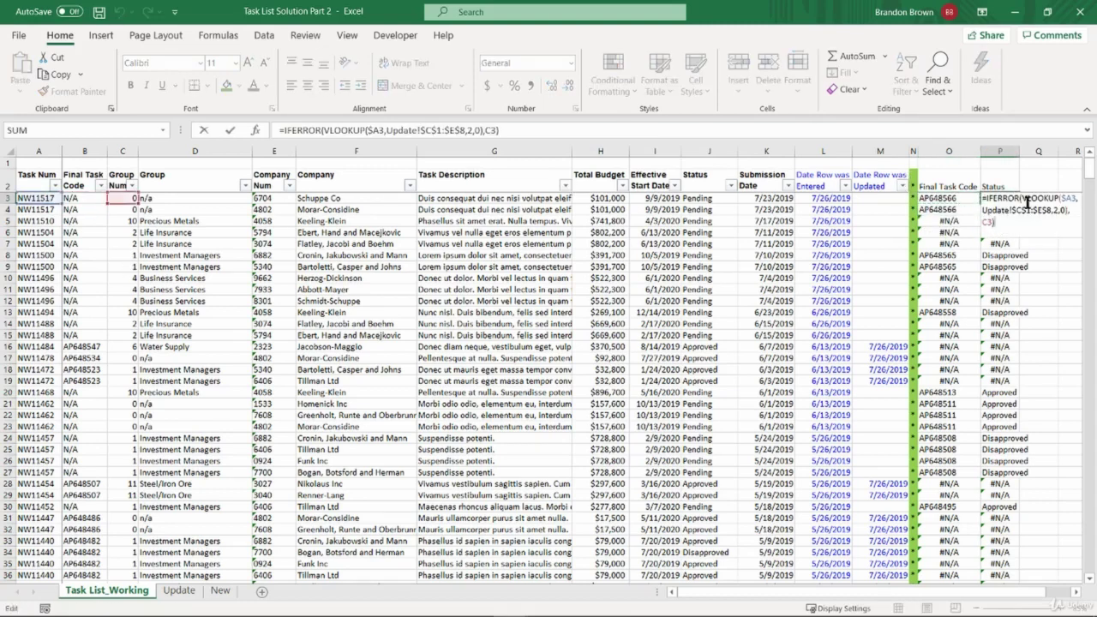
double_click(1057, 210)
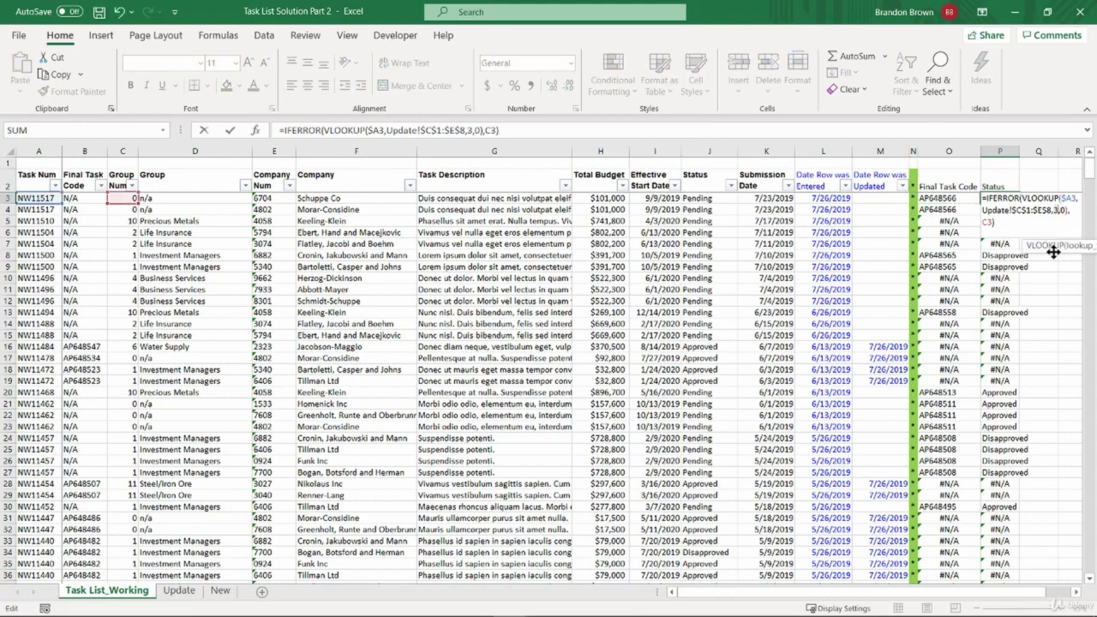
key("Return")
Step: Change the fallback reference in the P3 formula to the existing status in J3
key("Up")
key("F2")
left_click_drag(129, 203, 706, 198)
key("Return")
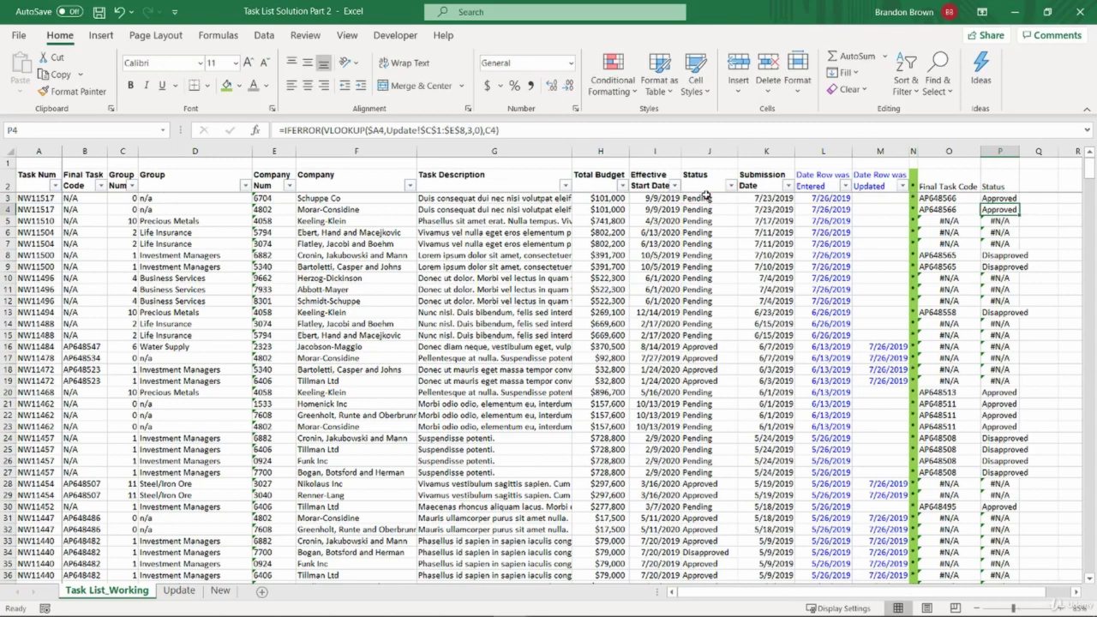
Step: Fill the O3:P3 lookup formulas down the Final Task Code and Status columns to the last data row
key("Up")
key("Left")
key("shift+Right")
key("shift+Down")
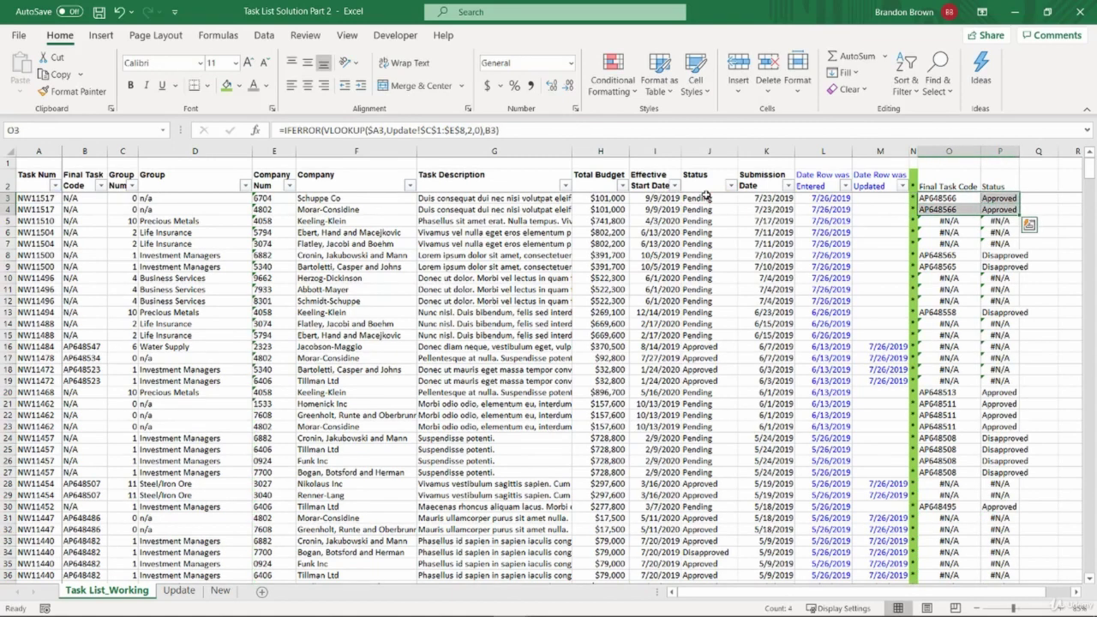
key("shift+Down")
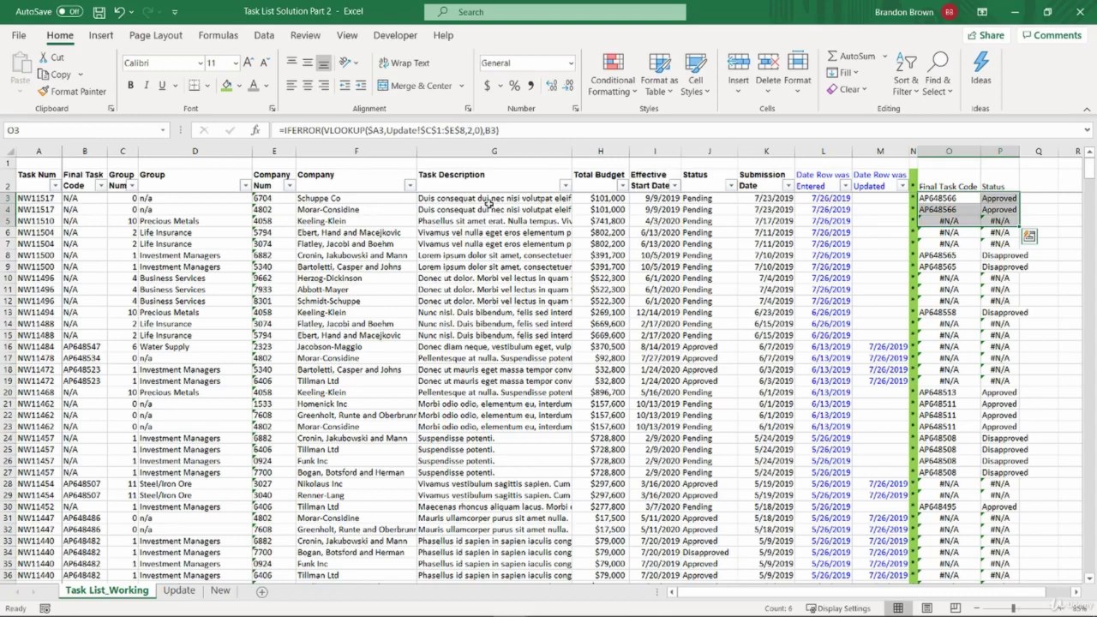
key("ctrl+d")
key("ctrl+shift+Down")
key("ctrl+d")
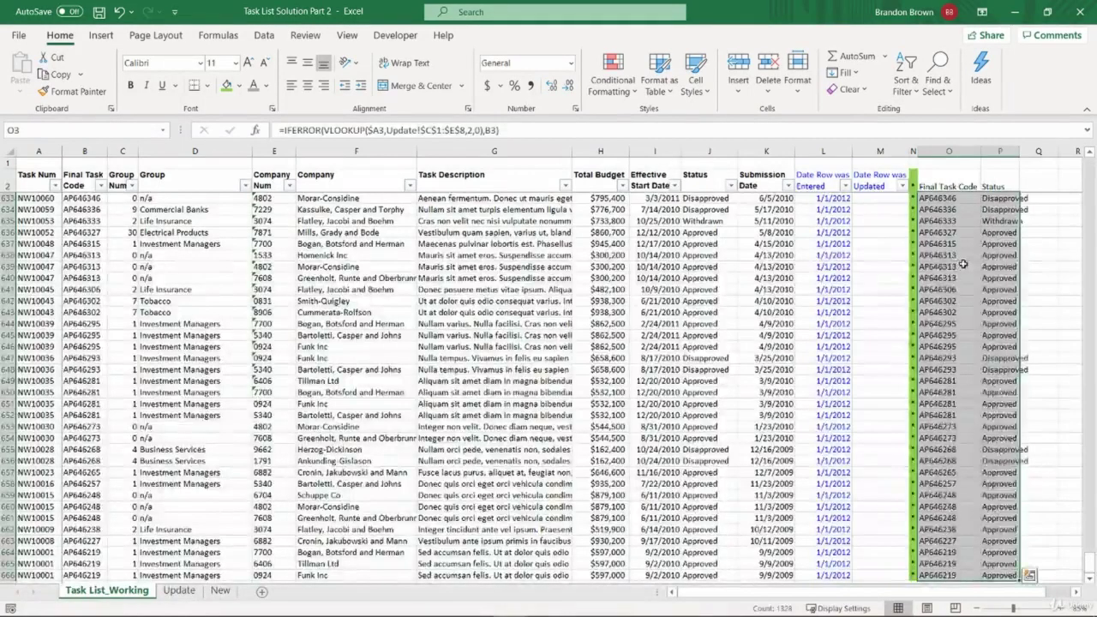
Step: Enter the heading Update in O1 and merge and center it across O1:P1
key("ctrl+Up")
key("Down")
key("Up")
key("Up")
type("Update")
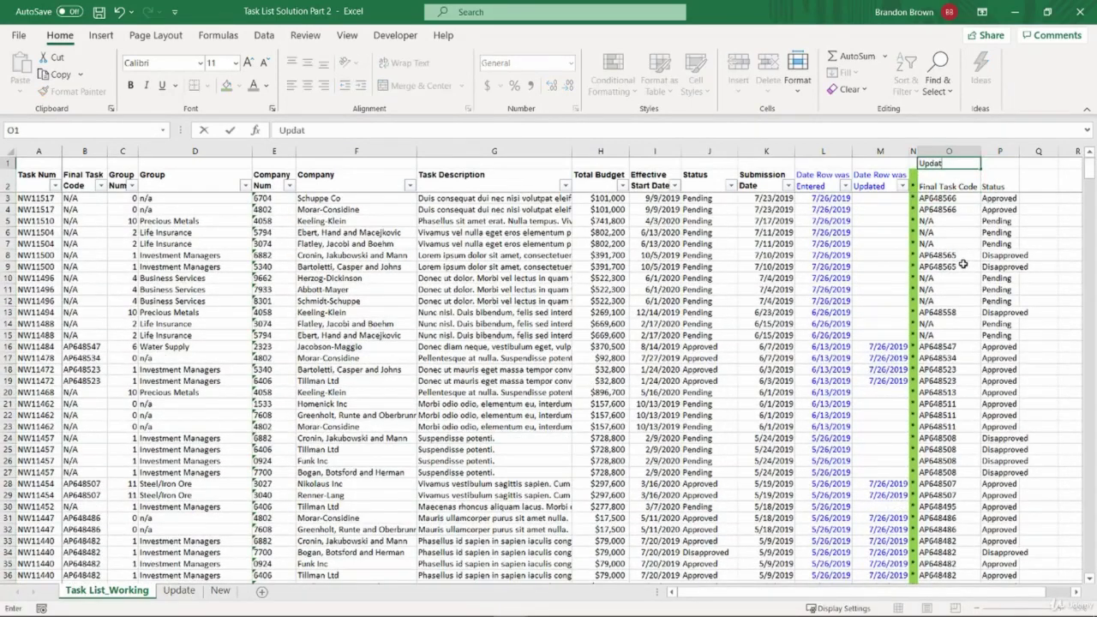
key("ctrl+Return")
key("shift+Right")
left_click(419, 86)
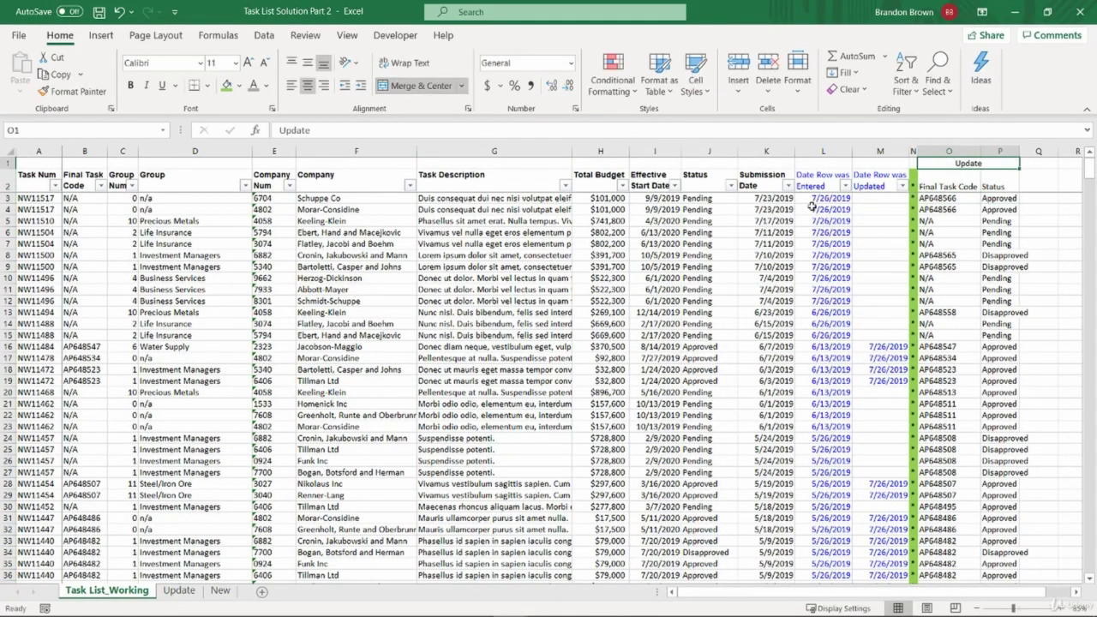
Step: Give the merged Update heading a light gold fill
left_click(226, 85)
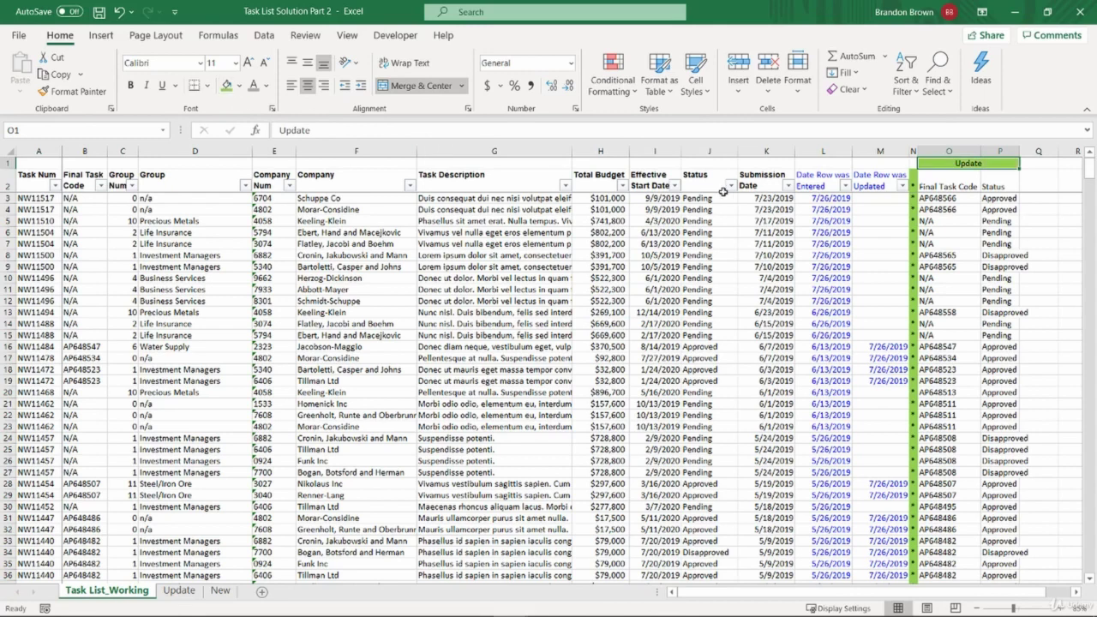
left_click(238, 86)
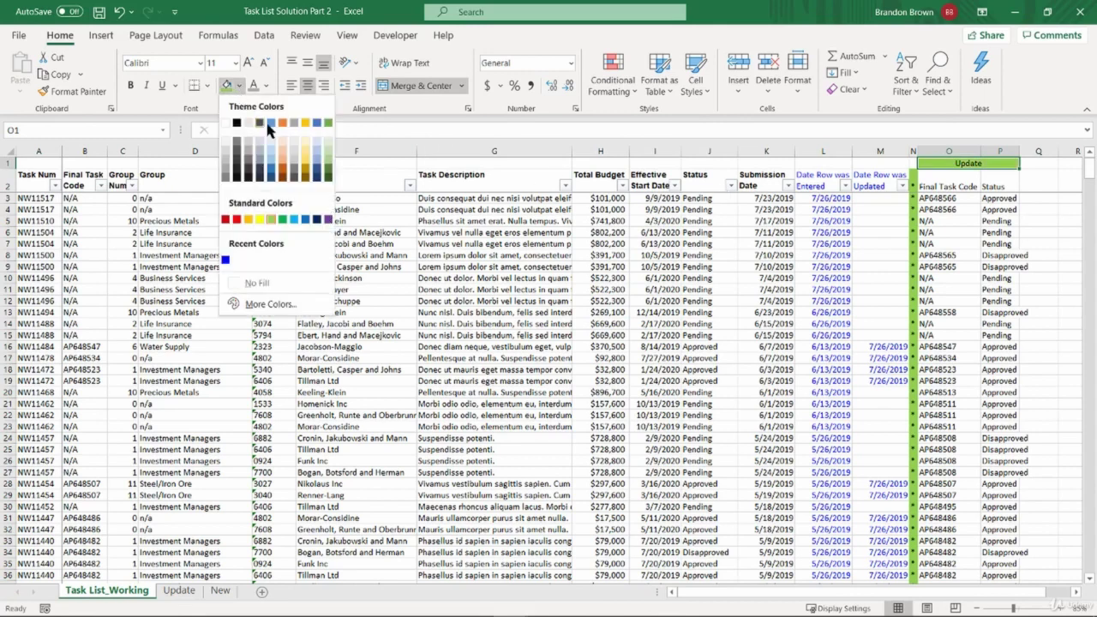
left_click(308, 153)
left_click(962, 232)
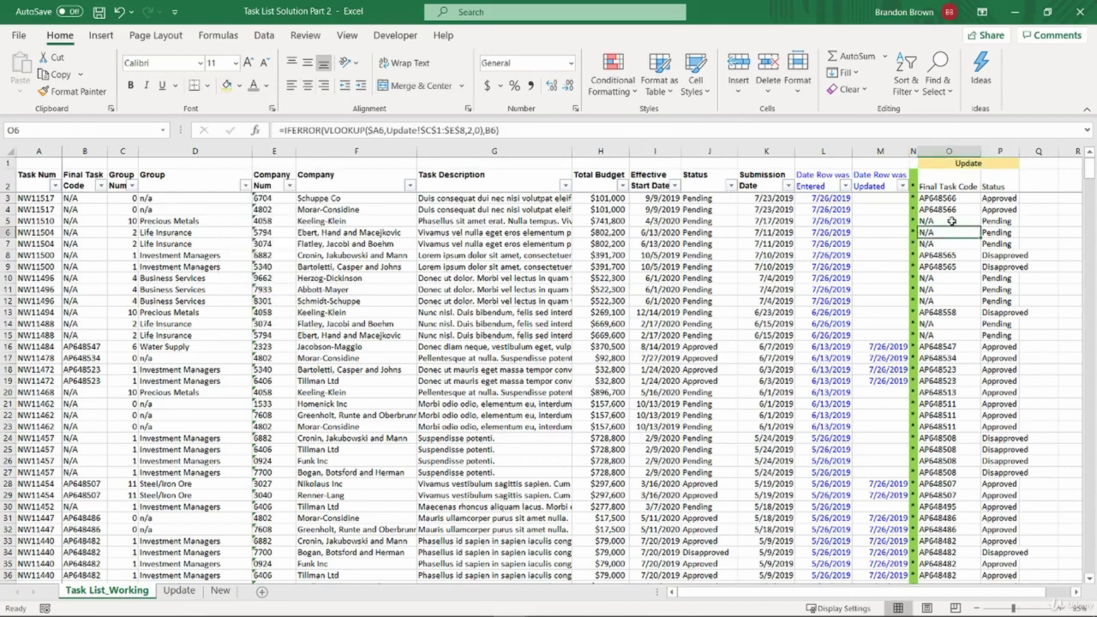
left_click_drag(947, 186, 999, 233)
left_click(999, 232)
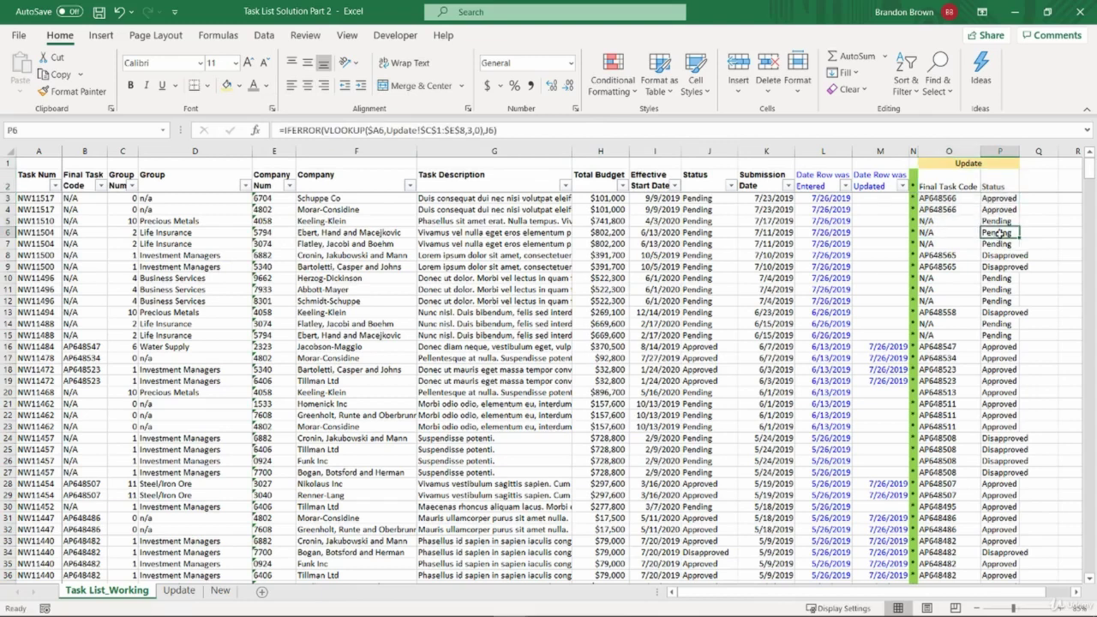
Step: Create a copy of the Task List_Working sheet in the same workbook, placed before Task List_Working
key("alt+e")
key("m")
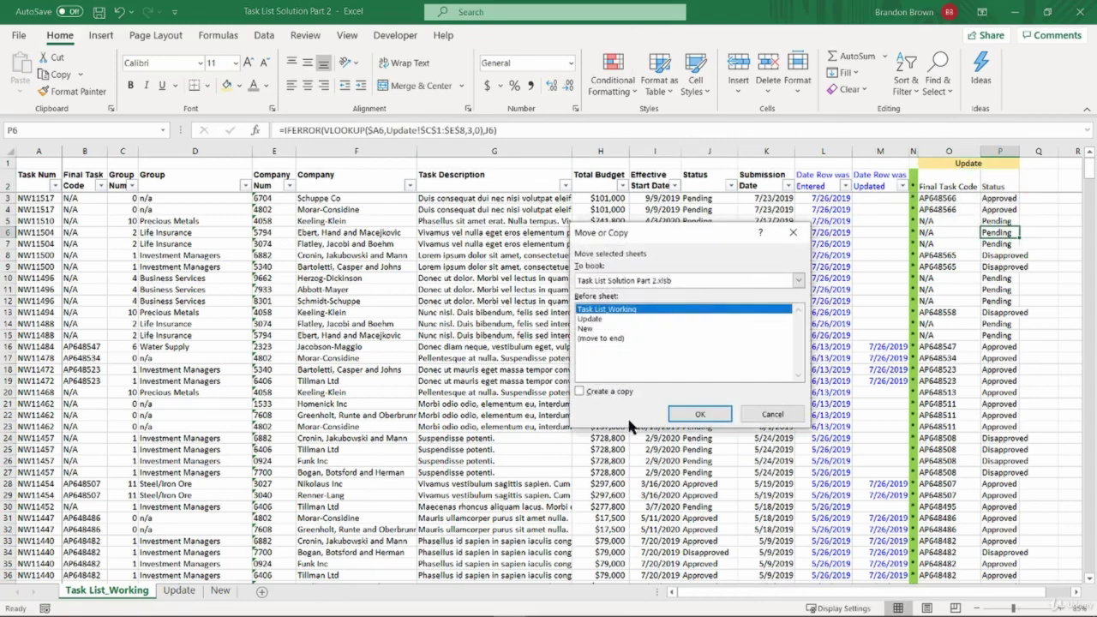
left_click(600, 392)
left_click(676, 280)
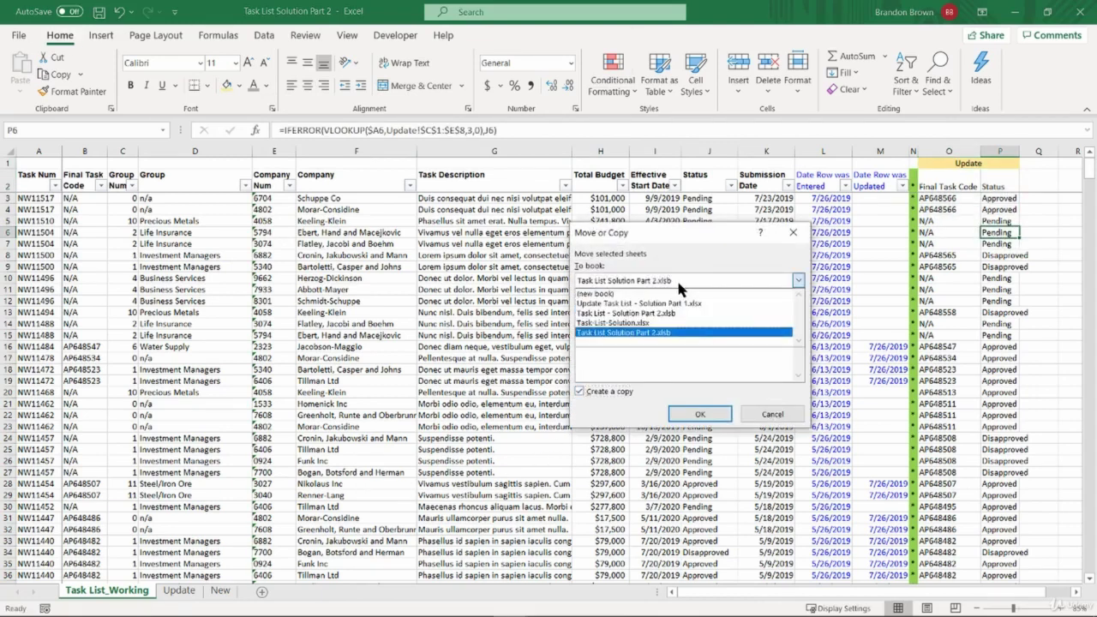
left_click(653, 333)
left_click(620, 339)
left_click(628, 310)
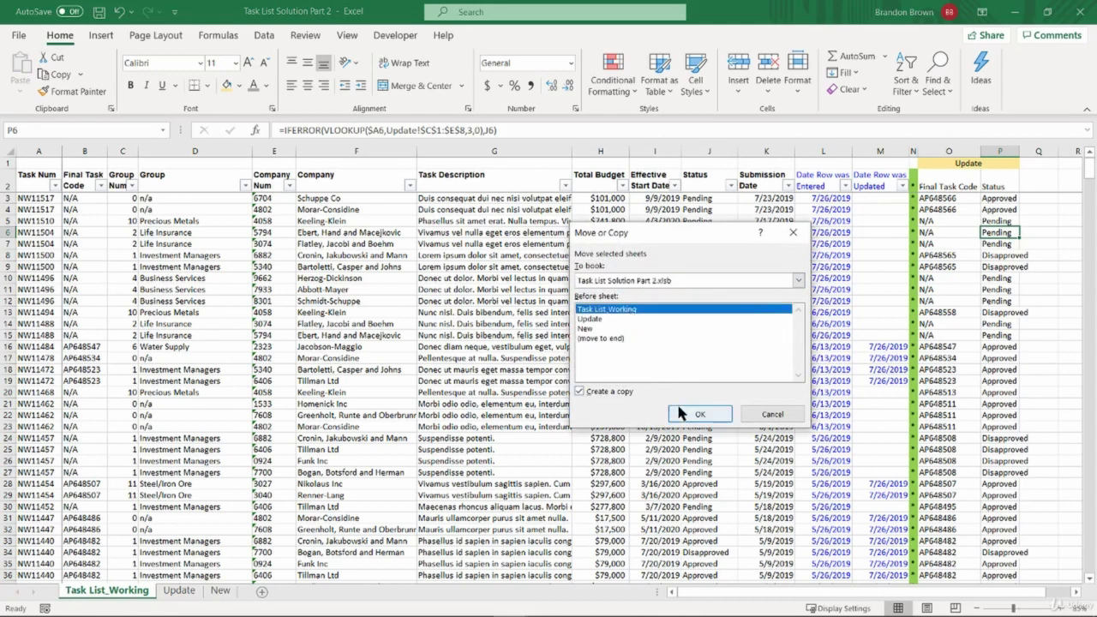
left_click(696, 413)
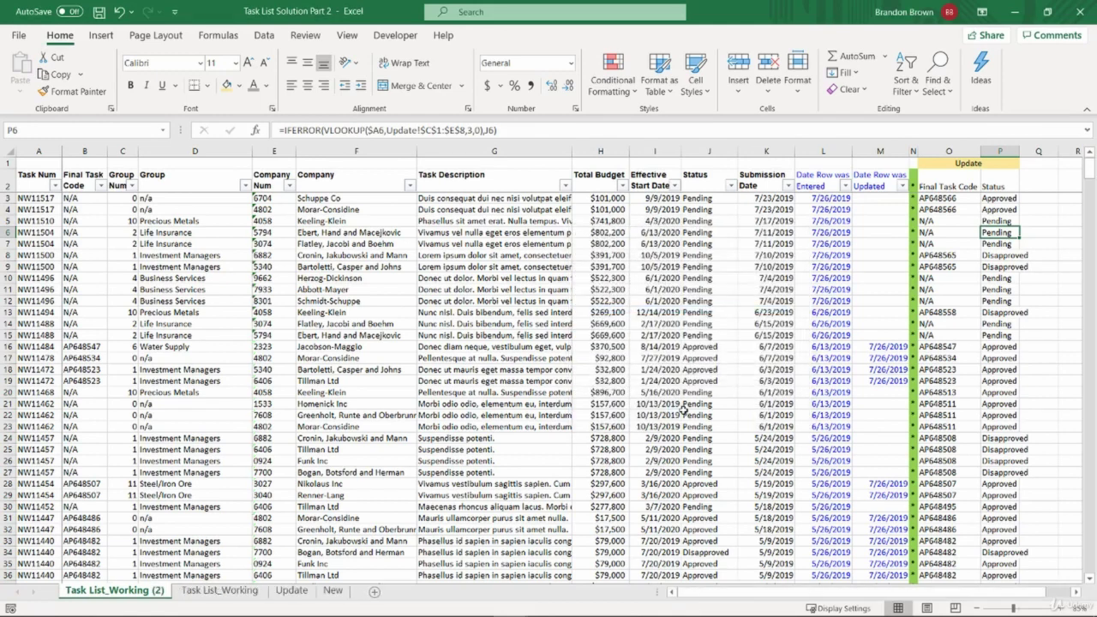
Step: Rename the copied sheet as Task List
key("alt+h")
key("o")
key("r")
key("End")
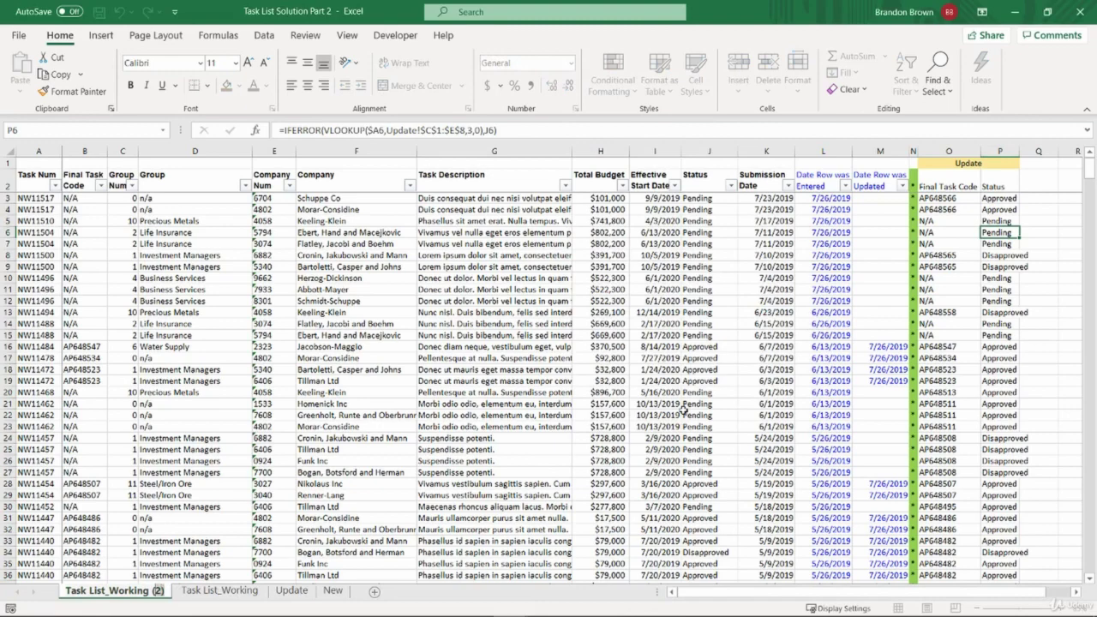
key("BackSpace")
key("BackSpace")
key("BackSpace")
key("BackSpace")
key("BackSpace")
key("BackSpace")
key("BackSpace")
key("BackSpace")
key("BackSpace")
key("BackSpace")
key("BackSpace")
key("BackSpace")
key("Return")
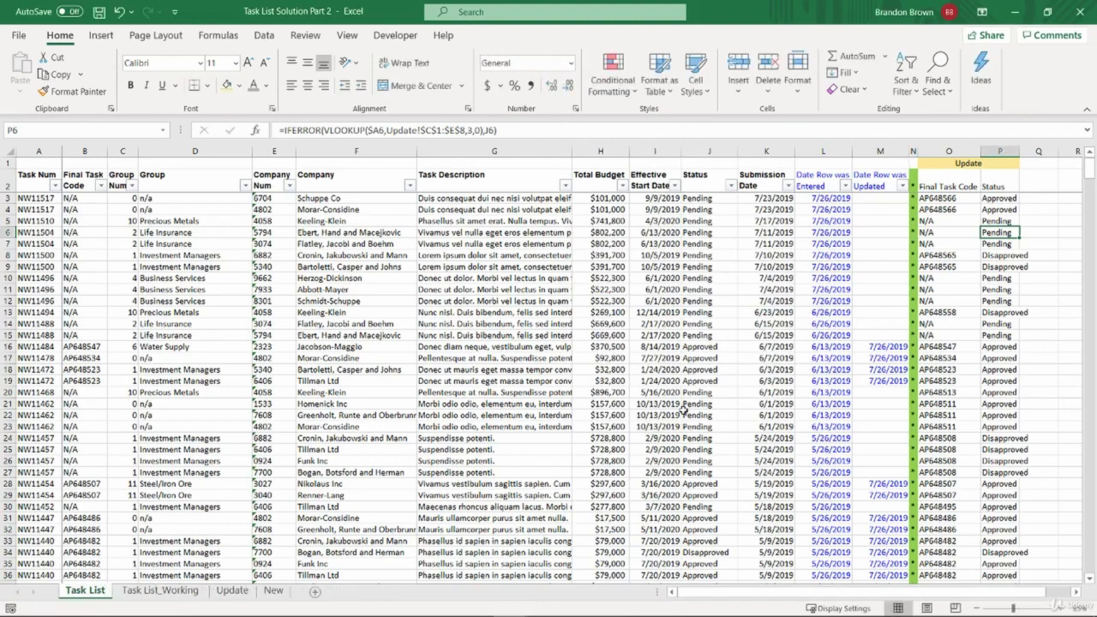
Step: Copy the Final Task Code results from column O and paste them as values into column B starting at B3
left_click(961, 223)
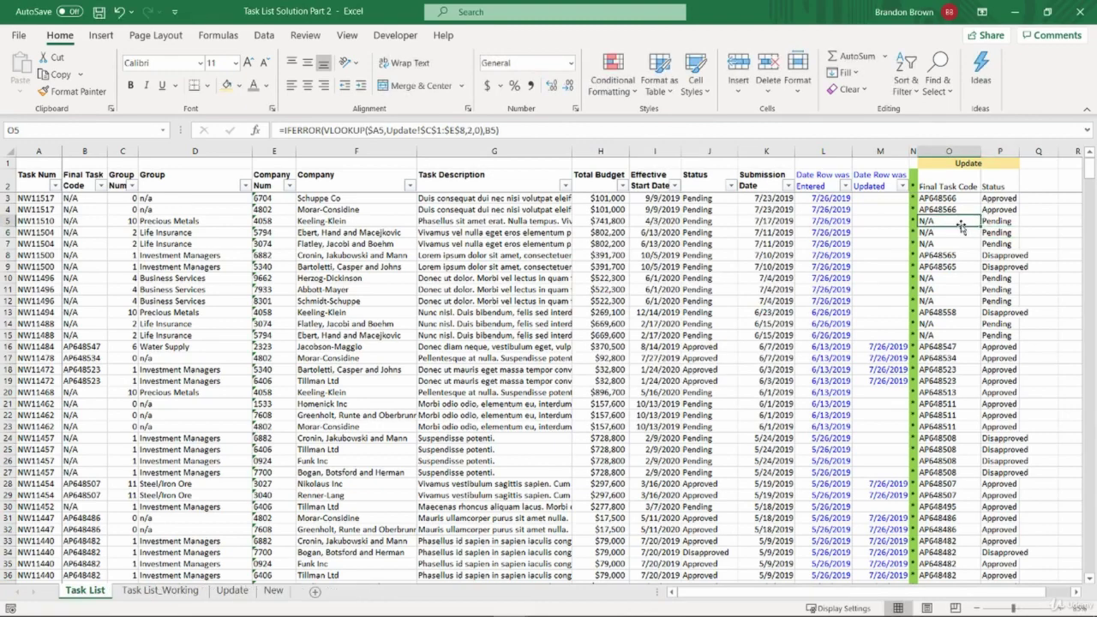
key("ctrl+Up")
key("ctrl+shift+Down")
key("ctrl+c")
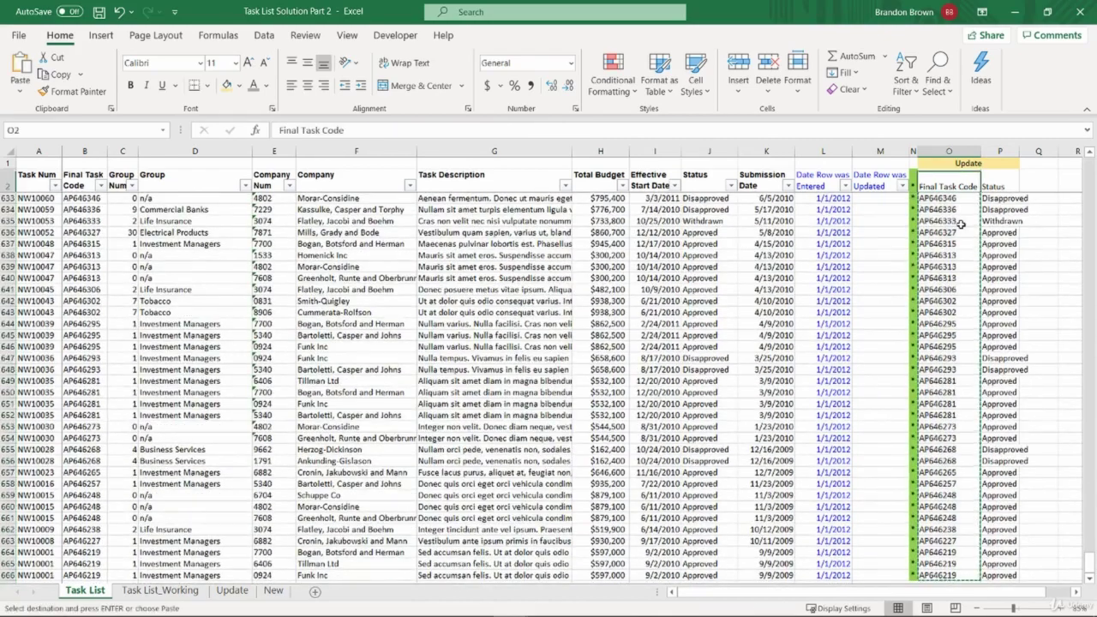
key("Down")
key("Up")
key("ctrl+Left")
key("Right")
key("Down")
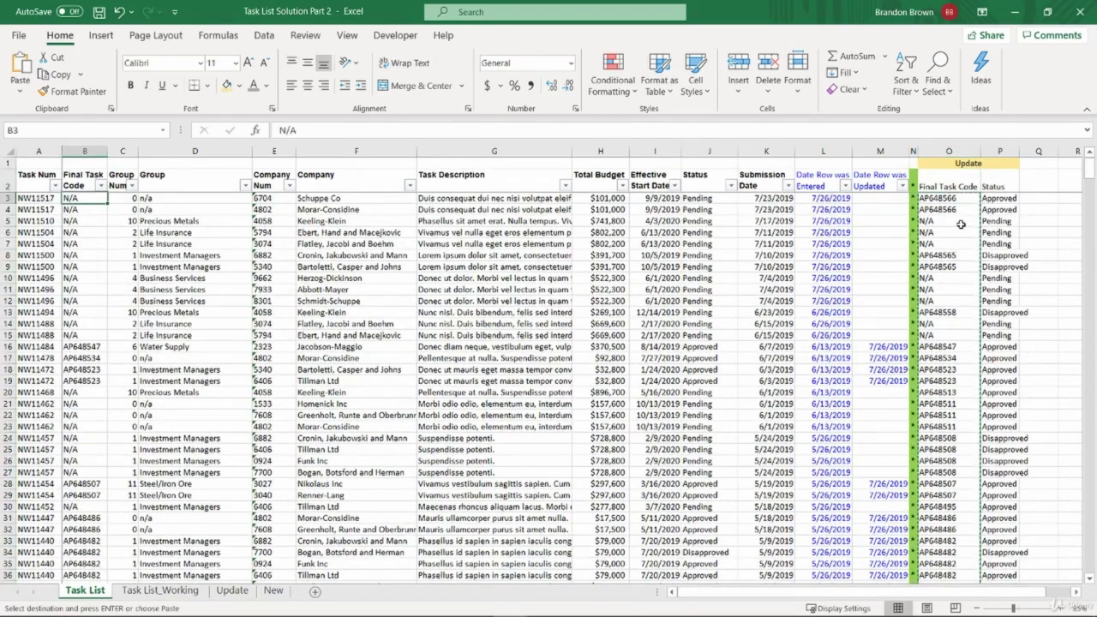
key("ctrl+alt+v")
key("v")
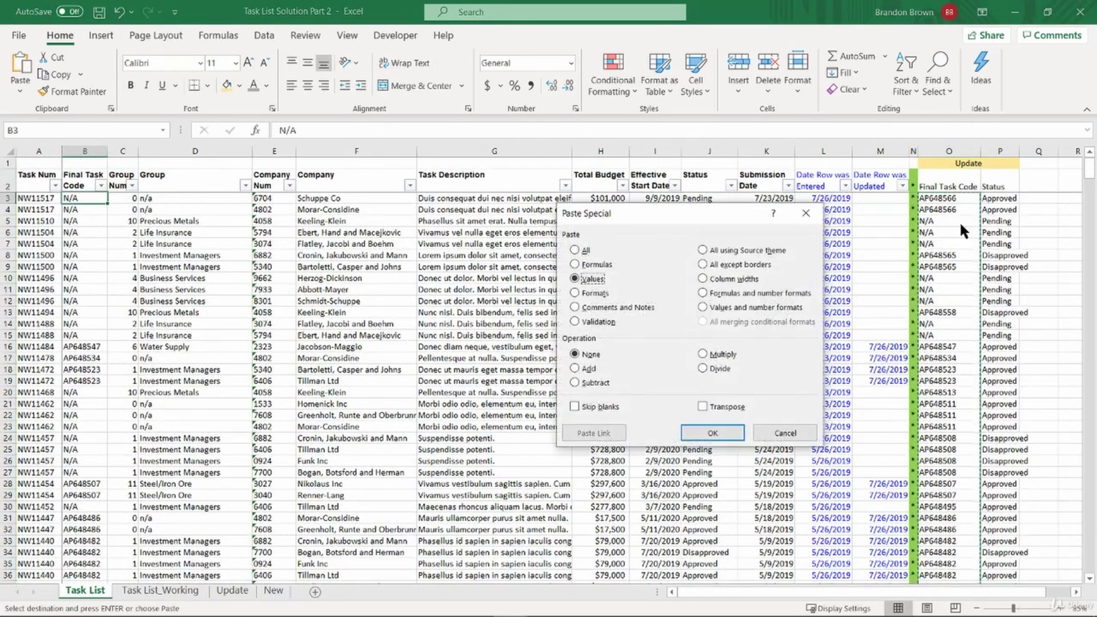
key("Return")
key("Escape")
Step: Copy the Status results from column P and paste them as values into column J starting at J3
key("ctrl+Up")
key("ctrl+Right")
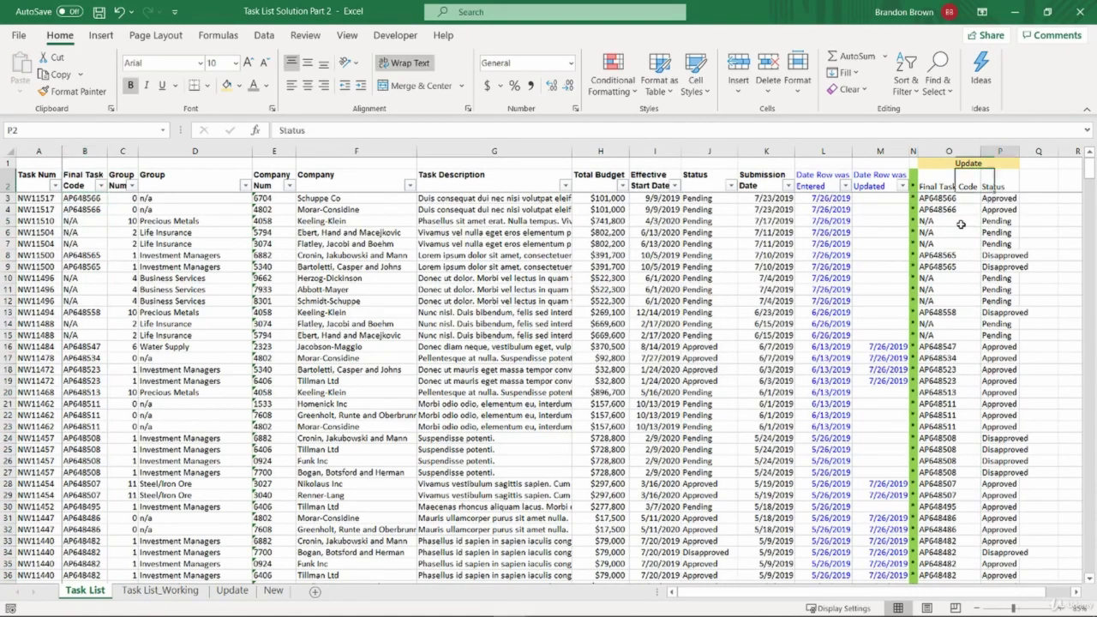
key("ctrl+shift+Down")
key("ctrl+c")
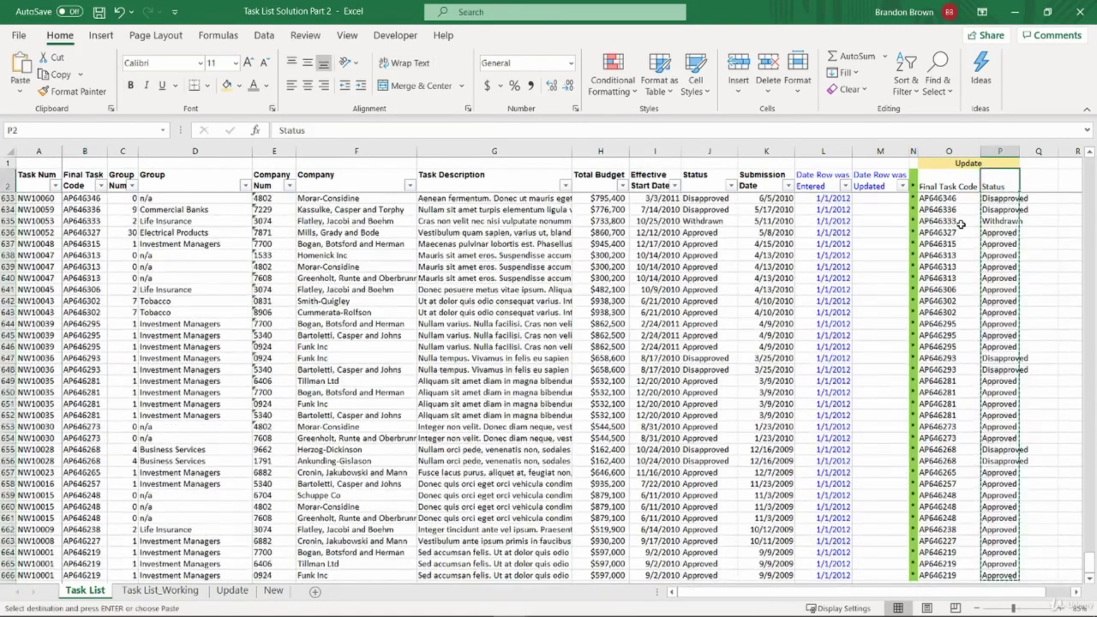
key("Left")
key("Left")
key("Left")
key("Left")
key("Left")
key("Left")
key("Left")
key("Right")
key("Down")
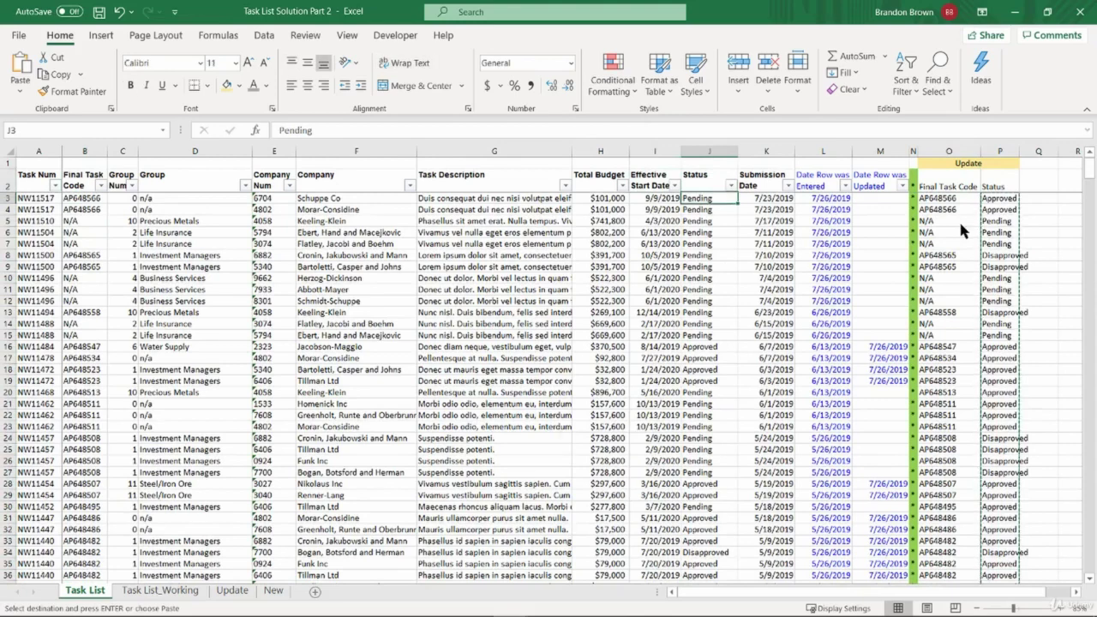
key("ctrl+alt+v")
key("v")
key("Return")
key("Escape")
Step: Copy the P3 formula into Q3 and change its fallback reference to M3, the Date Row was Updated cell
key("Right")
key("Right")
key("Right")
key("Right")
key("Right")
key("Right")
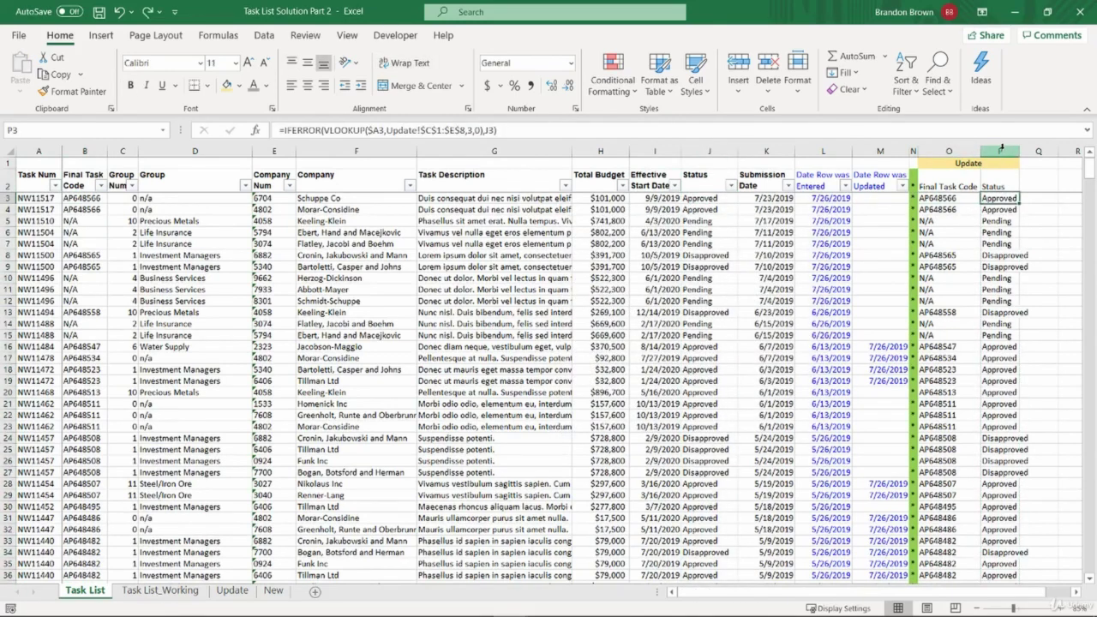
key("ctrl+c")
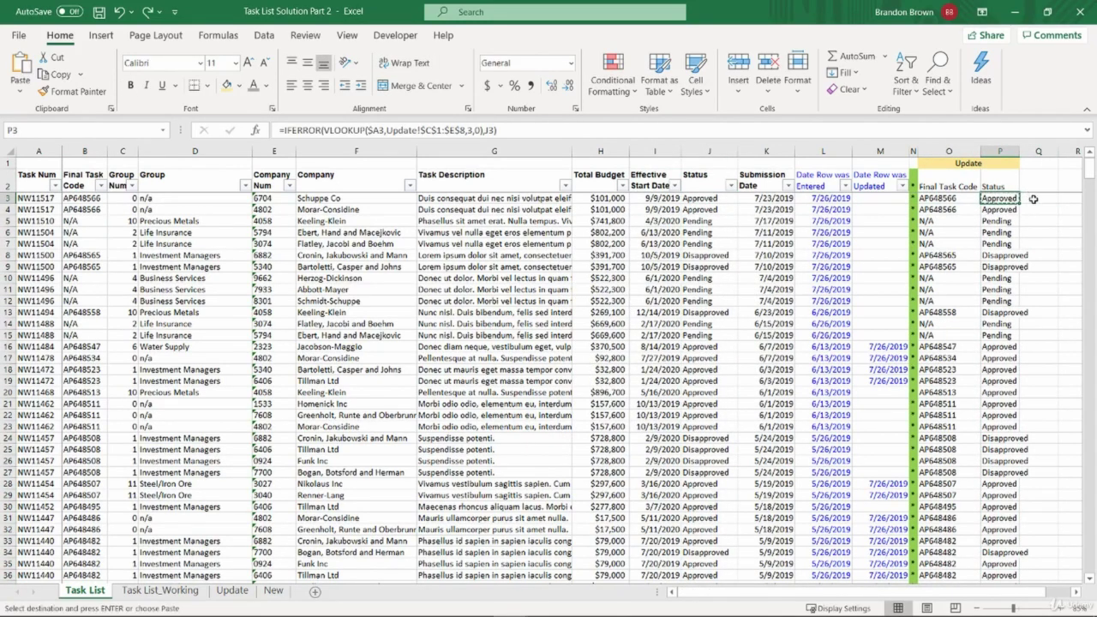
left_click(1033, 200)
key("ctrl+v")
key("F2")
left_click_drag(780, 205, 895, 202)
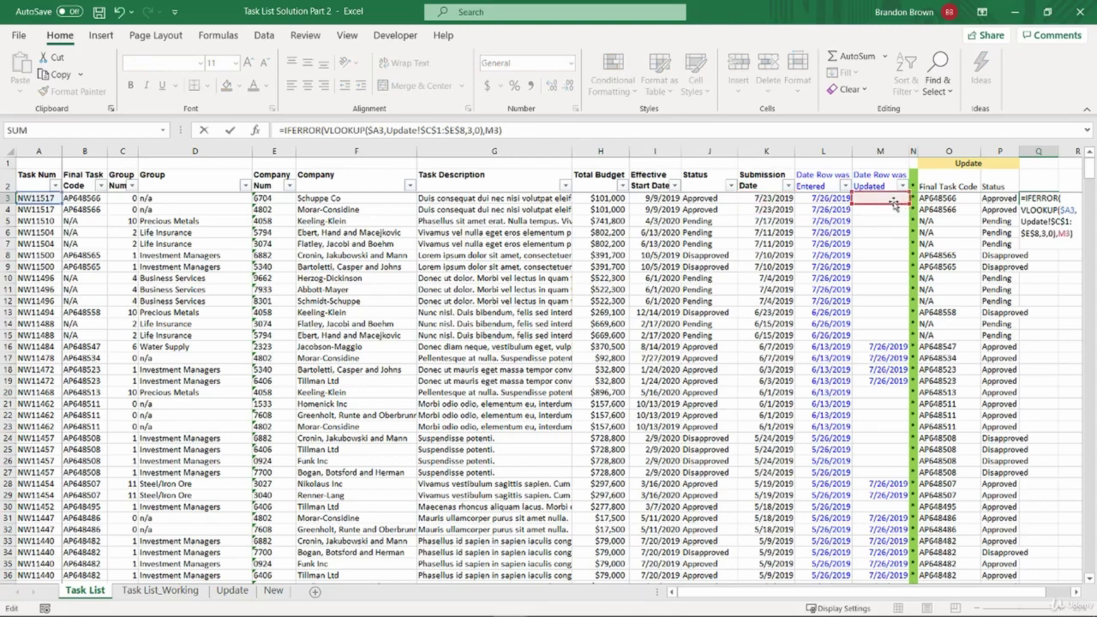
Step: Replace the VLOOKUP function inside the Q3 IFERROR formula with IF(MATCH, keeping $A3 as the lookup value
left_click(1028, 210)
double_click(1028, 210)
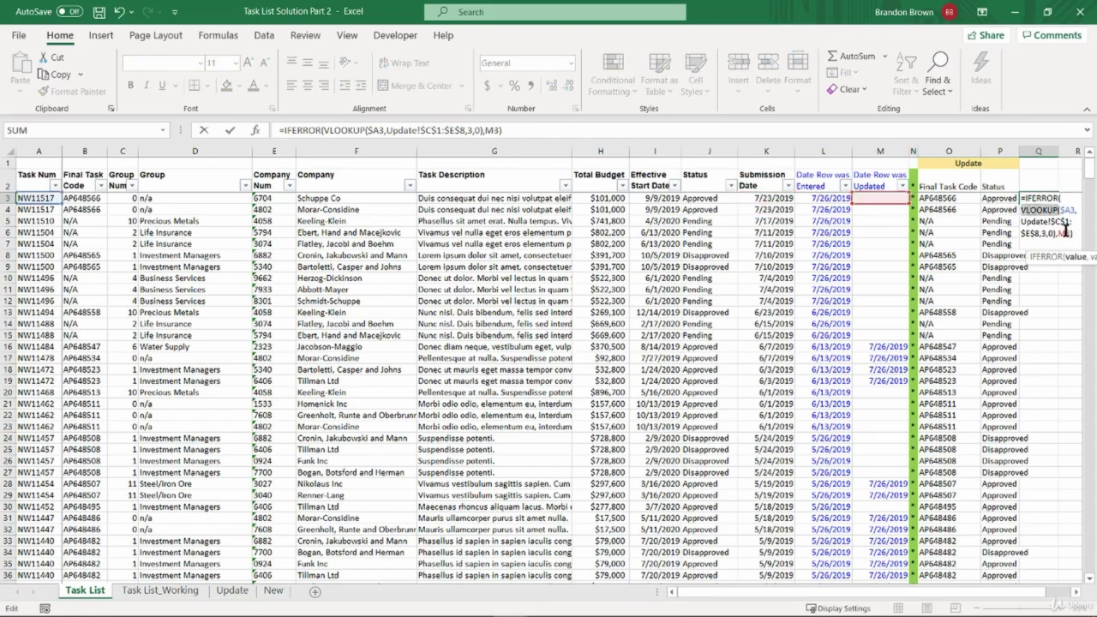
type("Ifmat")
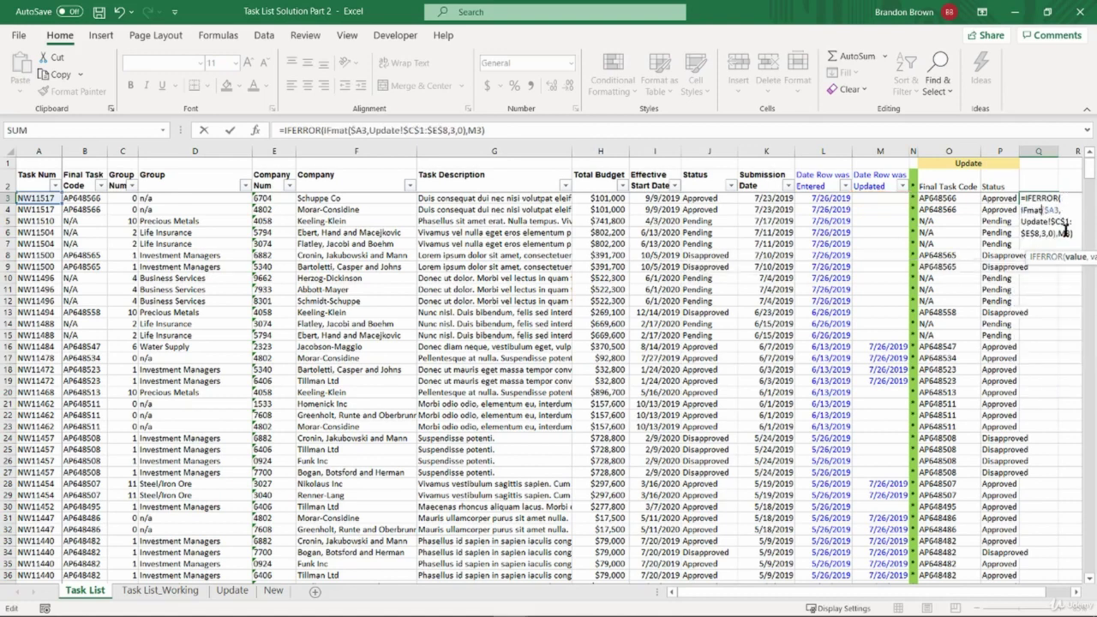
key("BackSpace")
key("BackSpace")
key("BackSpace")
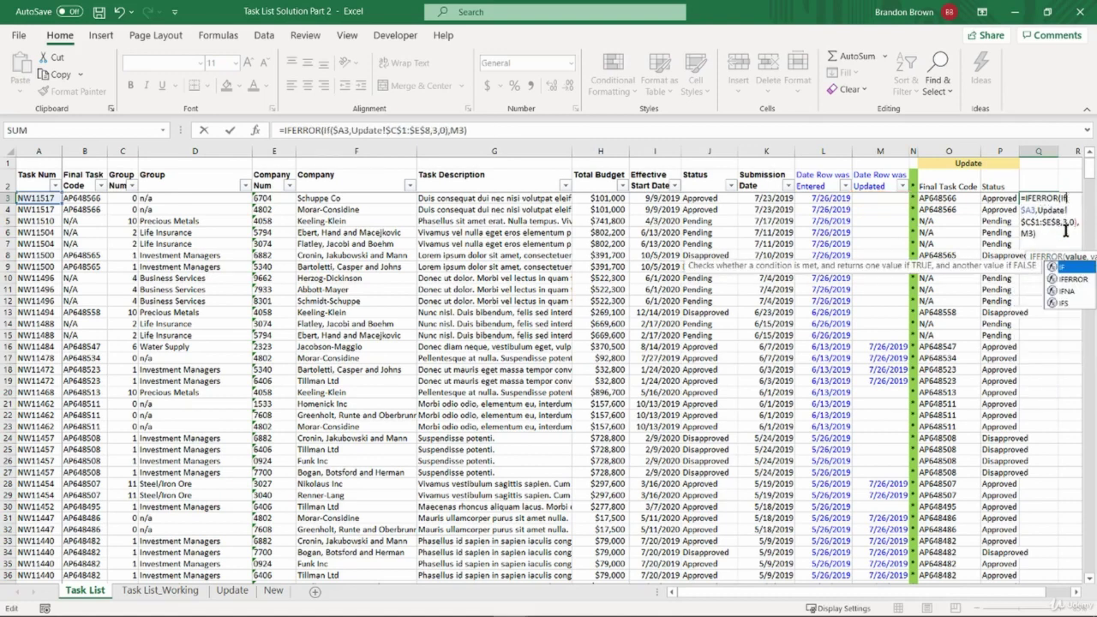
type("(MATCH")
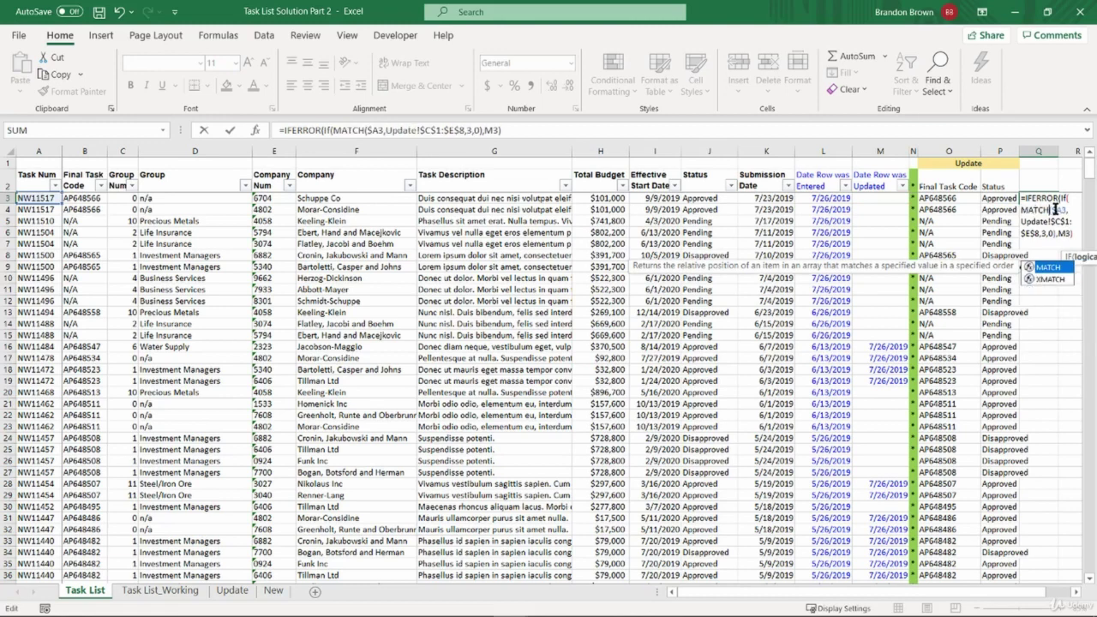
Step: Limit the Q3 MATCH range to Update!$C$1:$C$8 with exact match 0, and make the IF return 1
left_click(1058, 225)
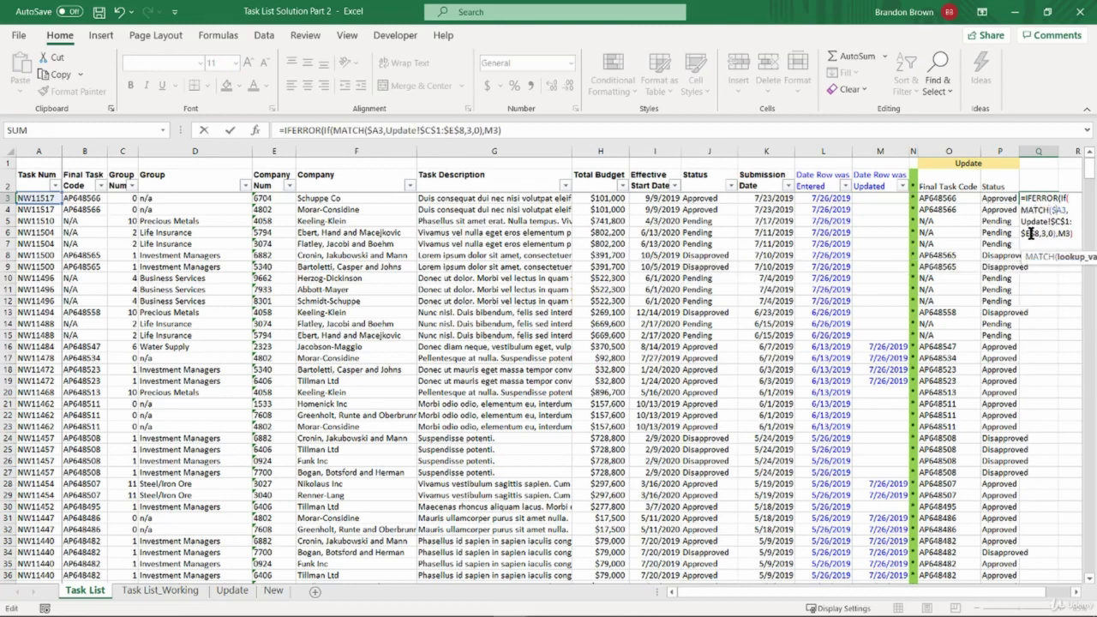
type("c")
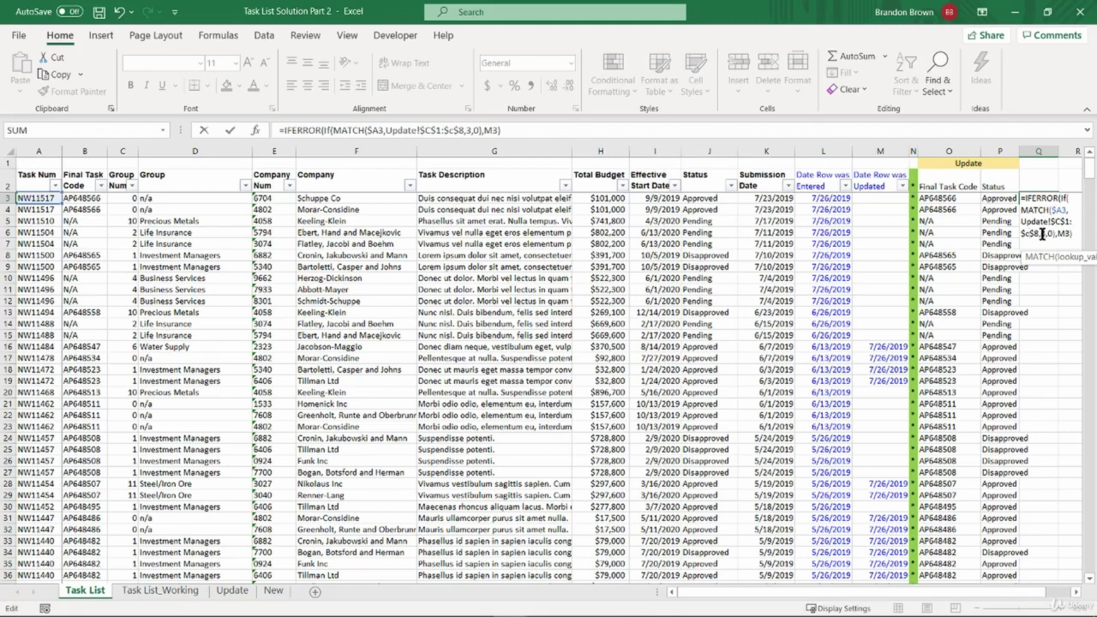
key("BackSpace")
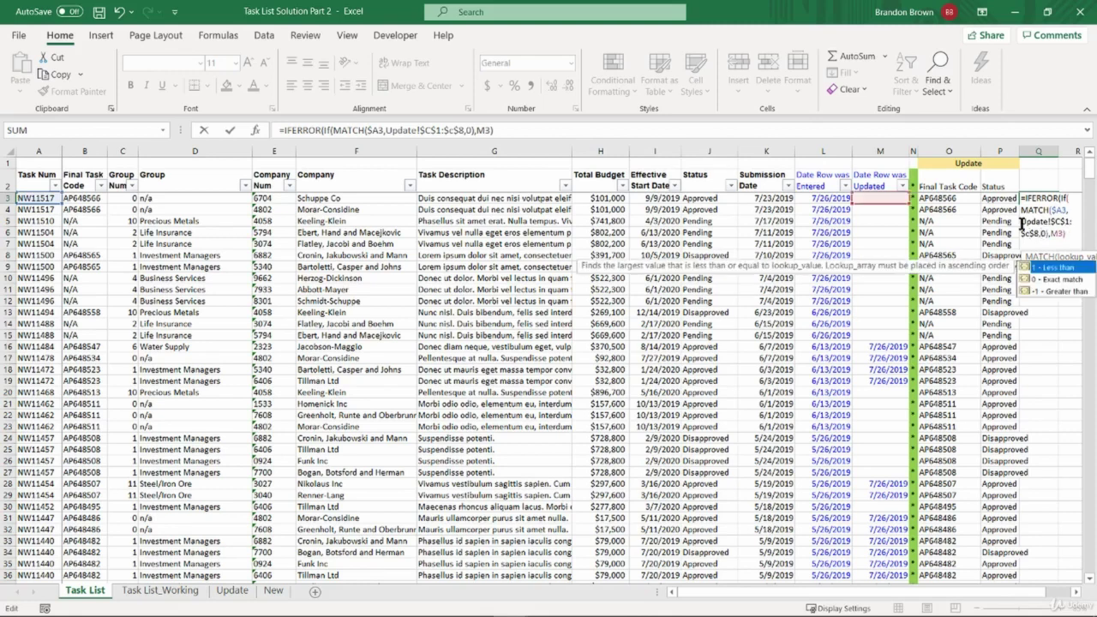
left_click(1049, 234)
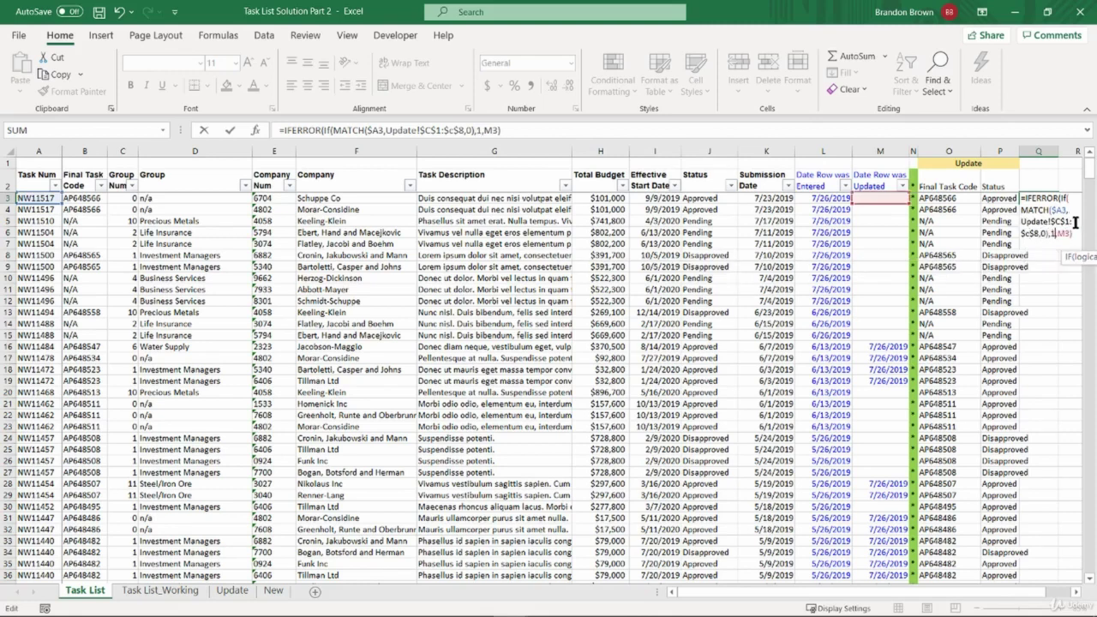
key("Return")
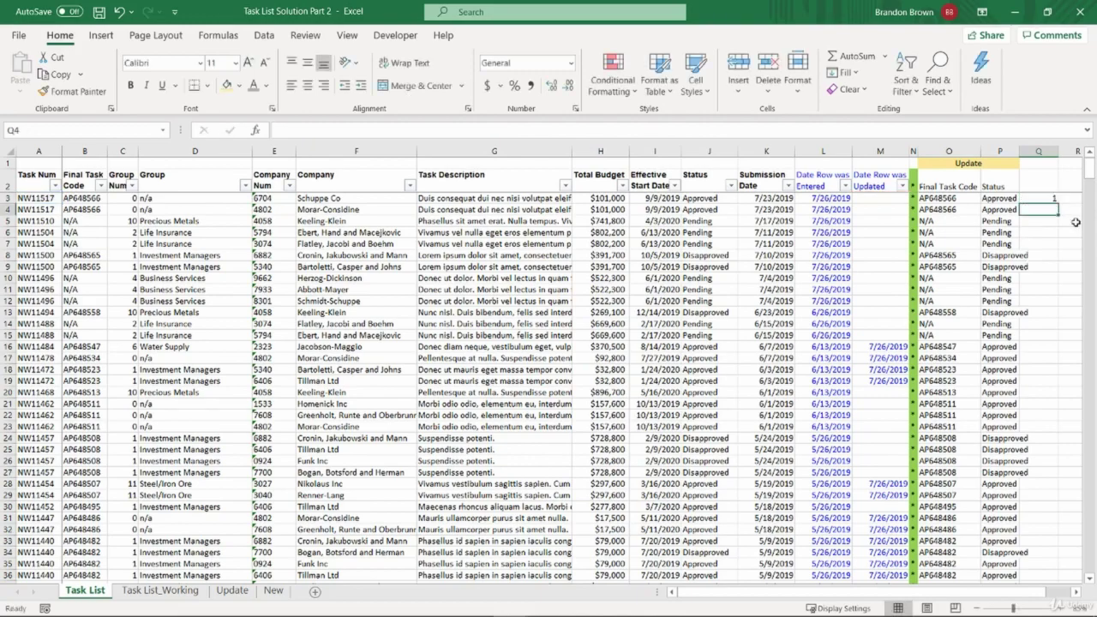
Step: Fill the Q3 formula down column Q through row 666
key("Left")
key("ctrl+Down")
key("Right")
key("ctrl+shift+Up")
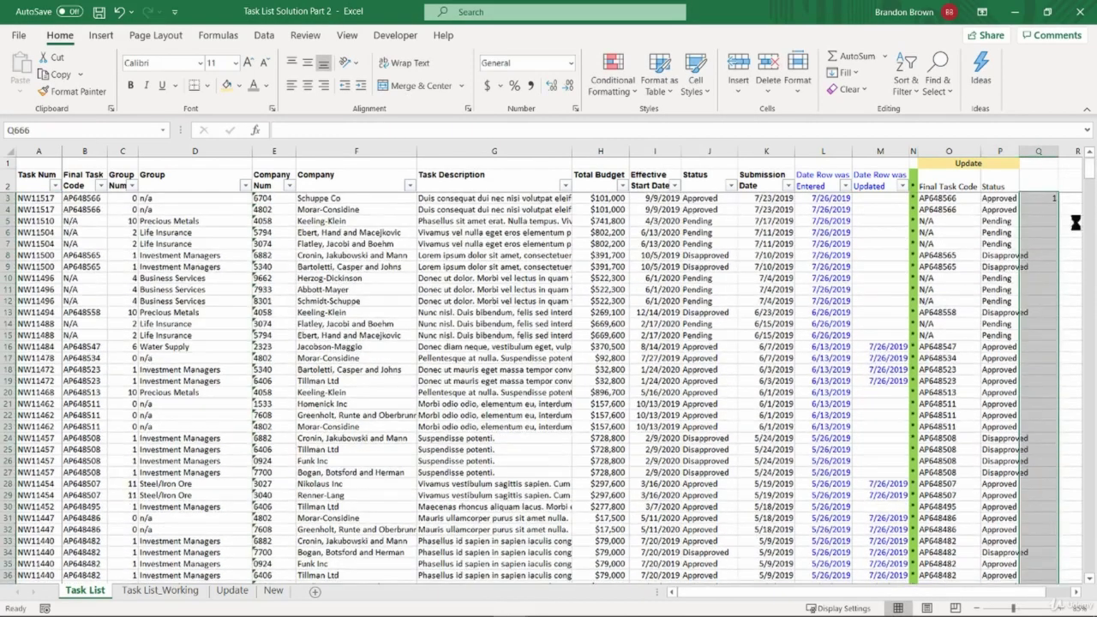
key("ctrl+d")
left_click(1038, 221)
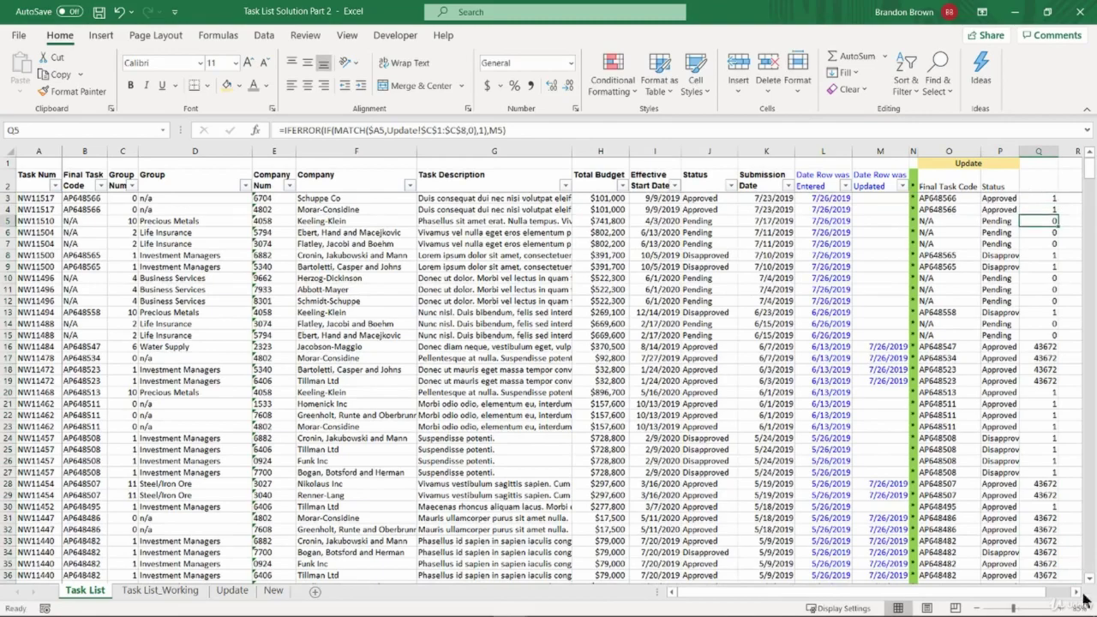
Step: Change the Q3 IFERROR fallback to IF(M3="","",M3) so that empty dates return blank
left_click(1061, 609)
left_click(1061, 609)
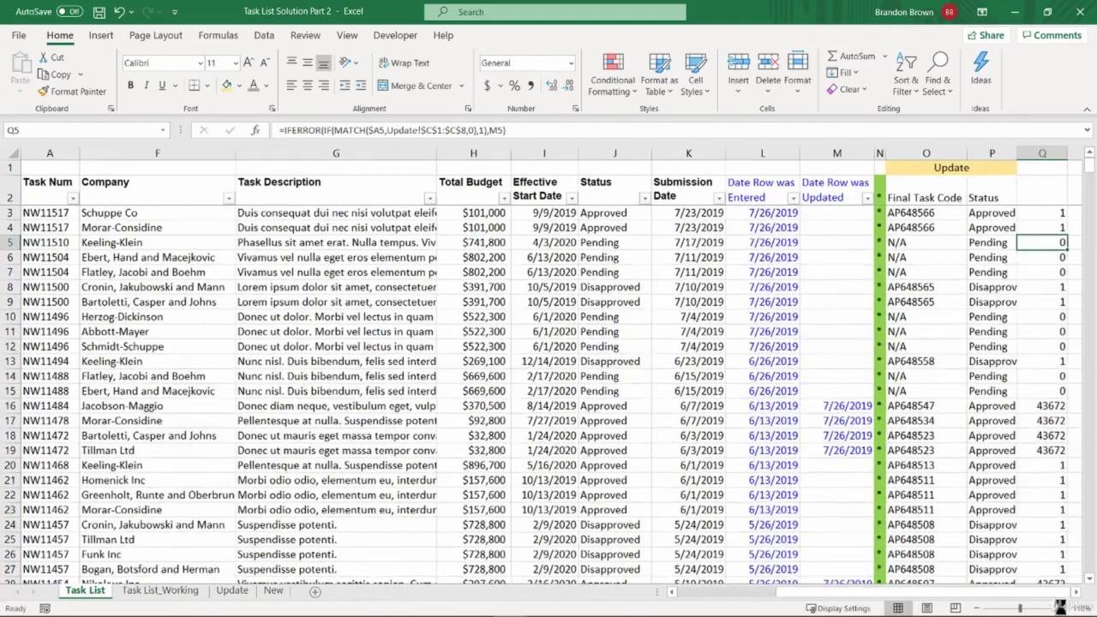
left_click(1061, 609)
key("Left")
left_click(974, 220)
key("F2")
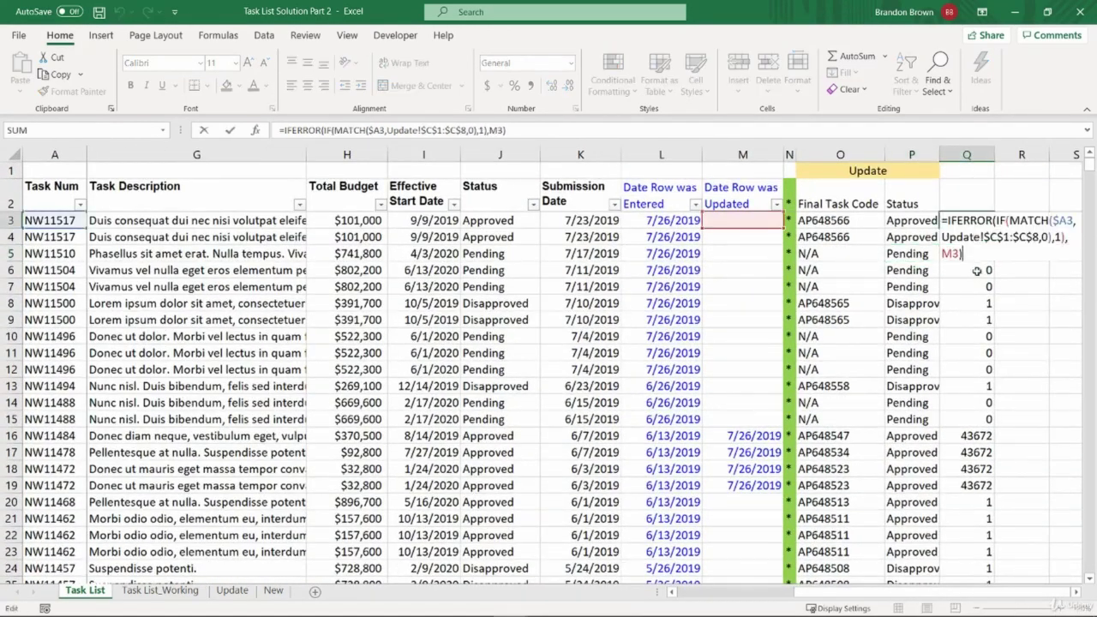
left_click(944, 253)
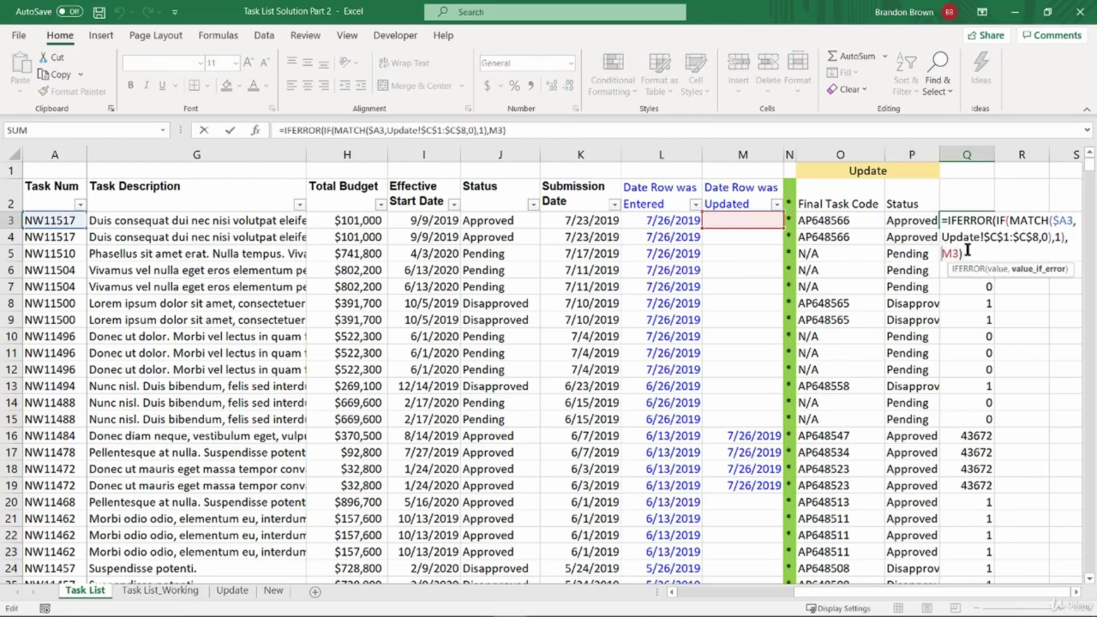
type("IF(M3")
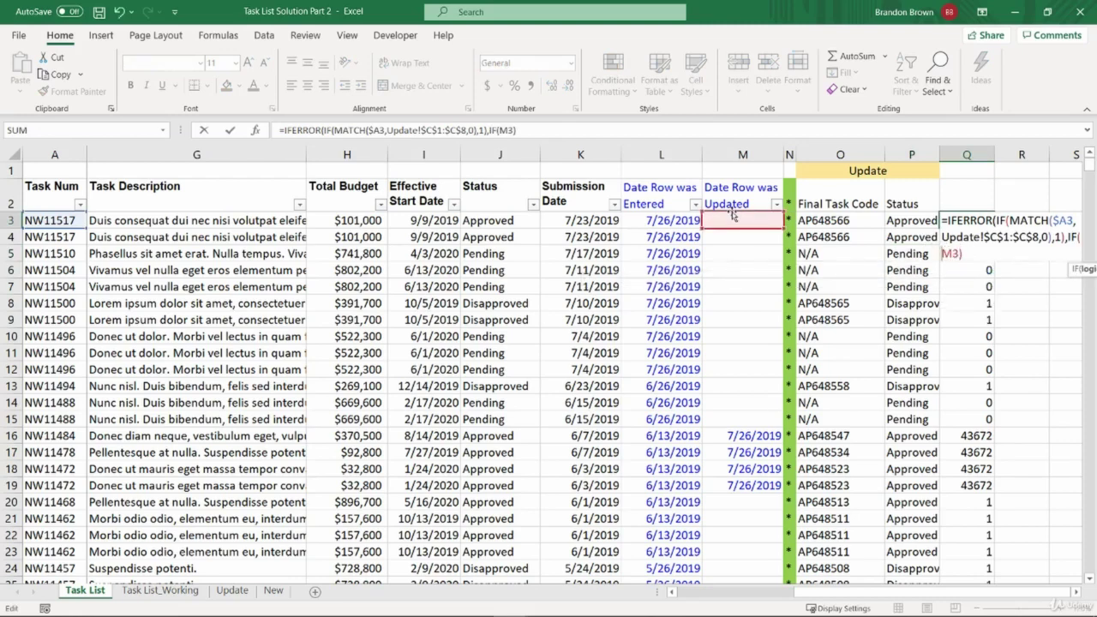
type("=")
left_click(730, 219)
type("\"\",\"\",M3")
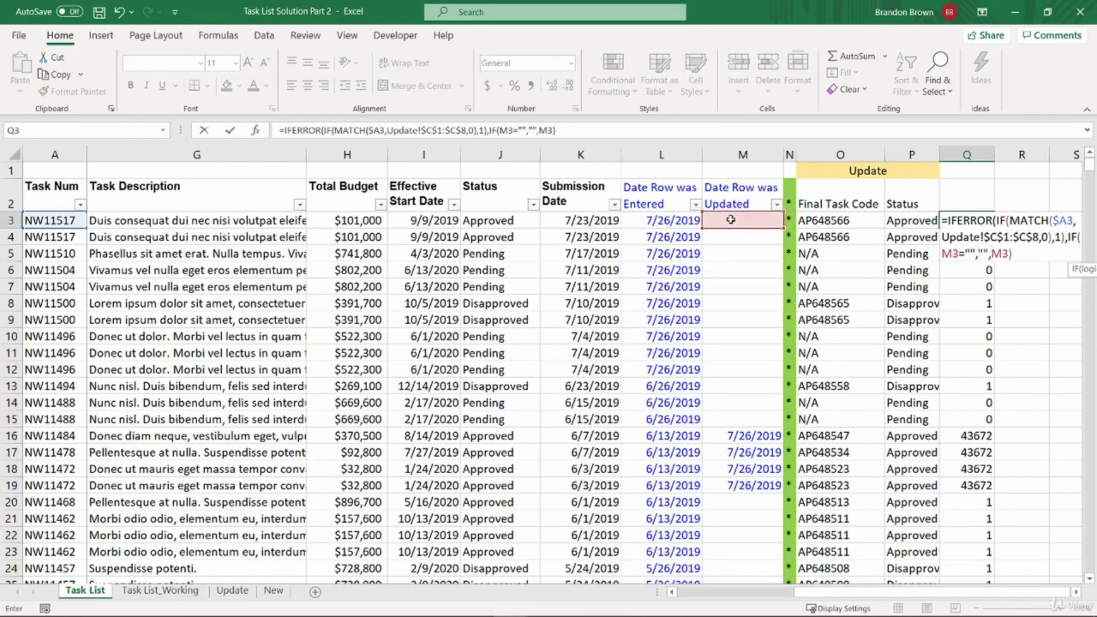
left_click(1018, 252)
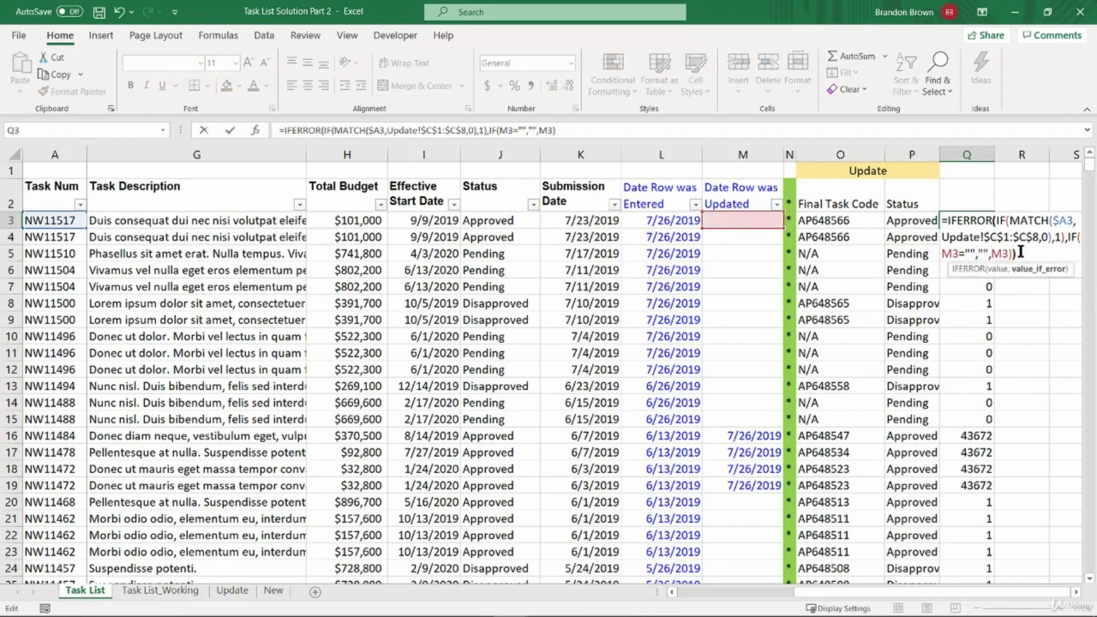
type(")")
key("Return")
Step: Fill the revised Q3 formula down column Q to the last row of the task list
key("Up")
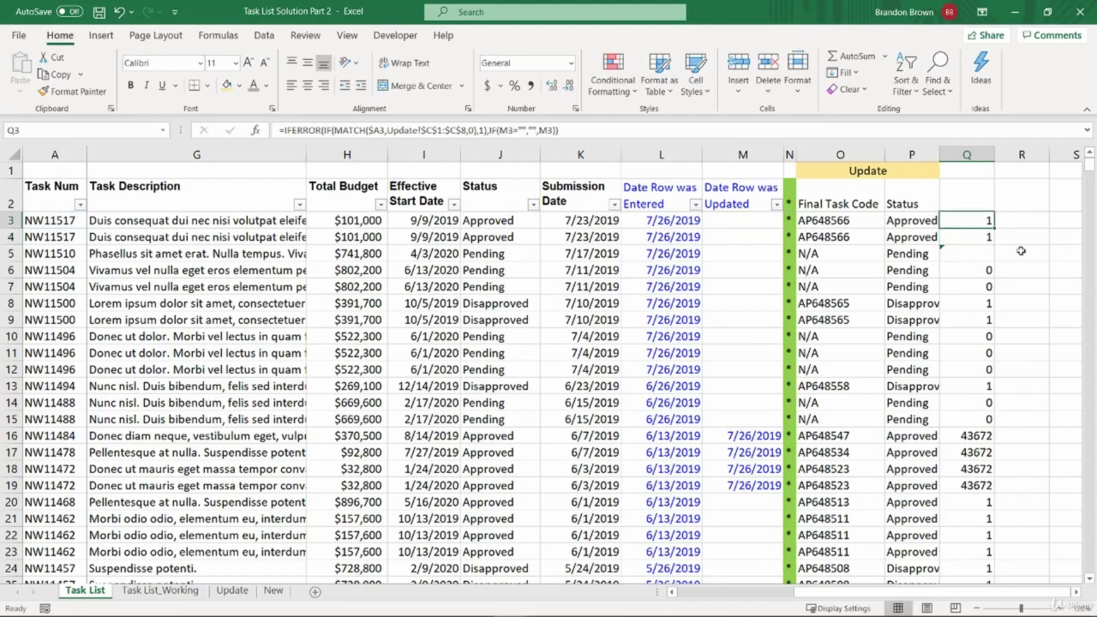
key("ctrl+shift+Down")
key("ctrl+d")
key("Up")
key("Down")
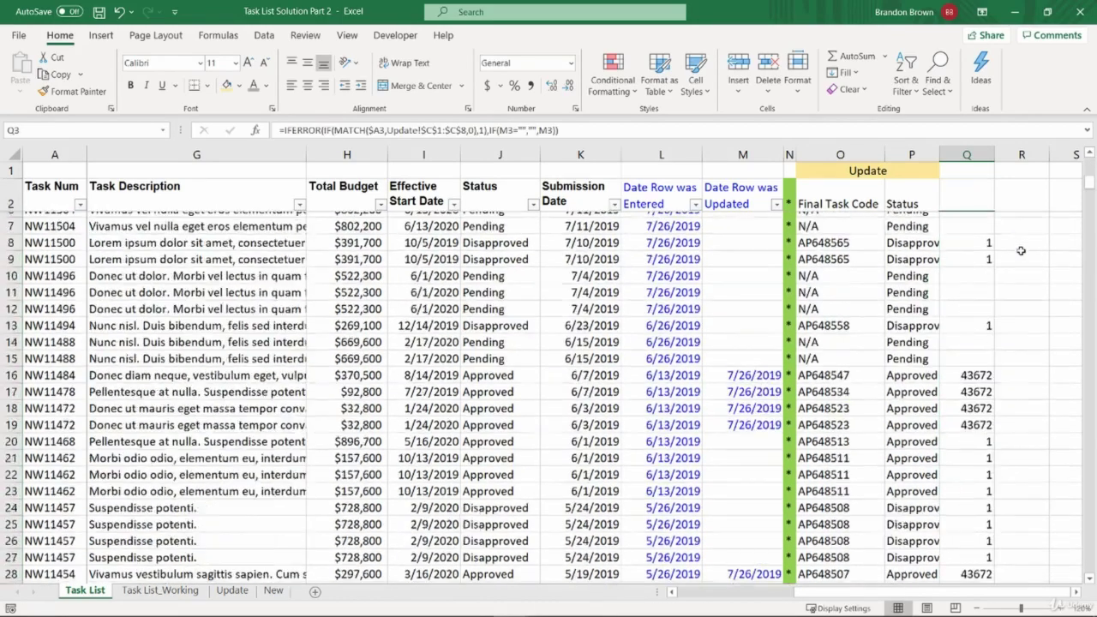
key("ctrl+space")
left_click_drag(978, 438, 983, 486)
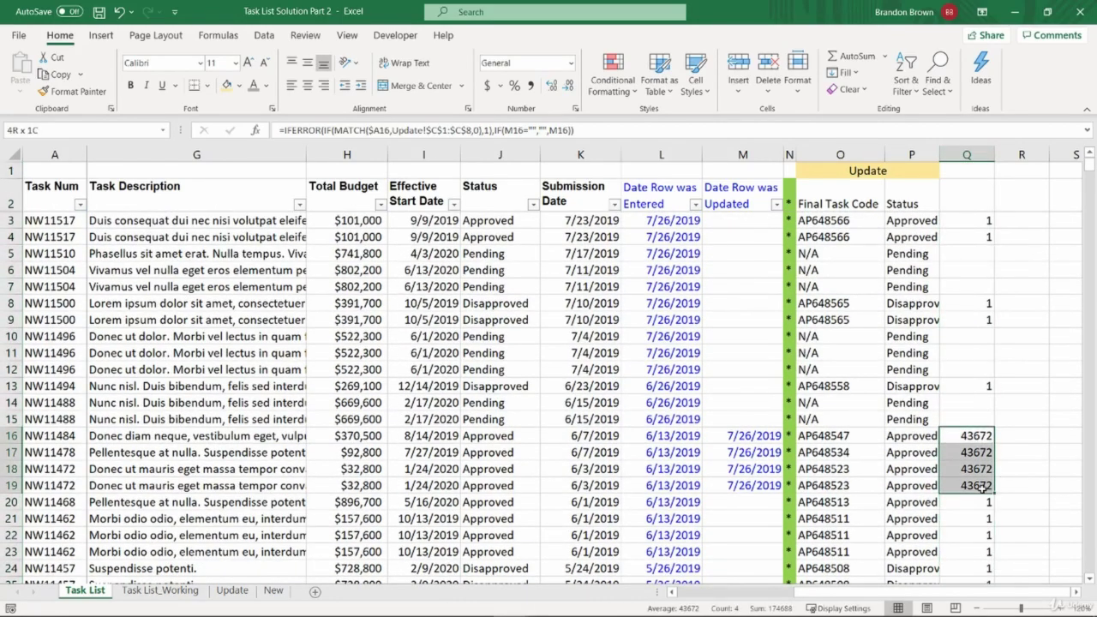
left_click(986, 486)
left_click(974, 332)
left_click(975, 226)
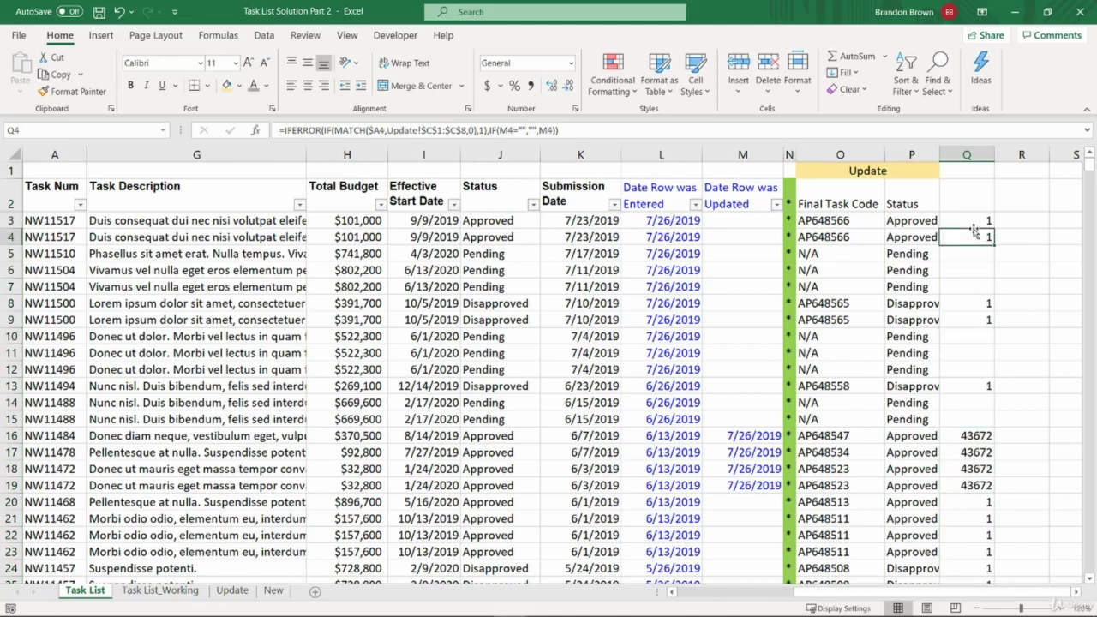
Step: Replace the 1 returned by the MATCH test in the Q3 formula with DATE(2019,9,1)
double_click(975, 225)
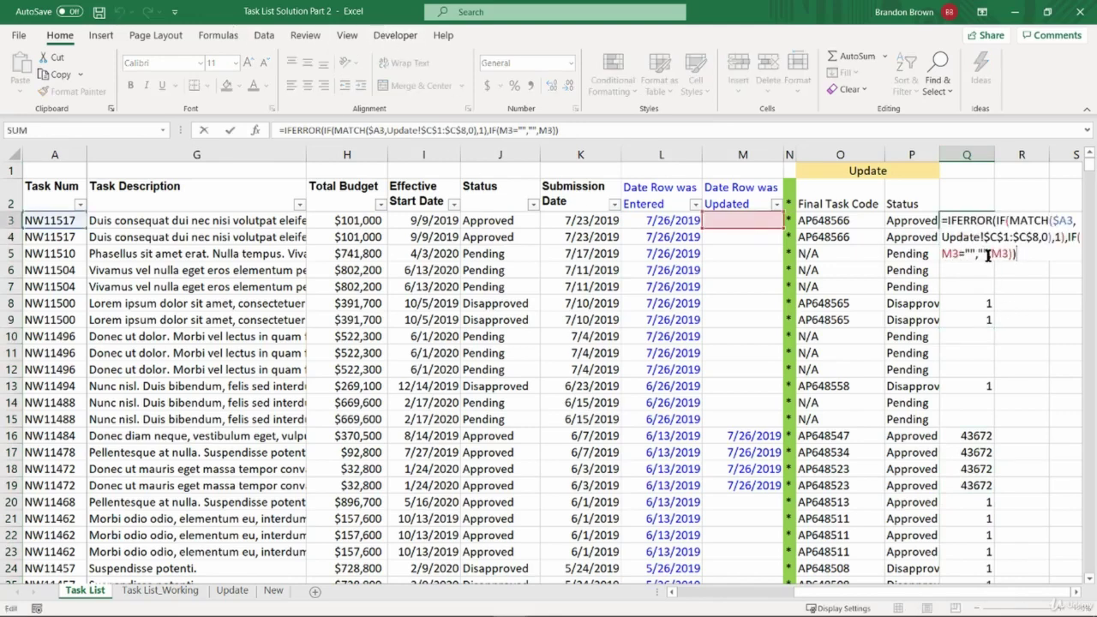
left_click(984, 254)
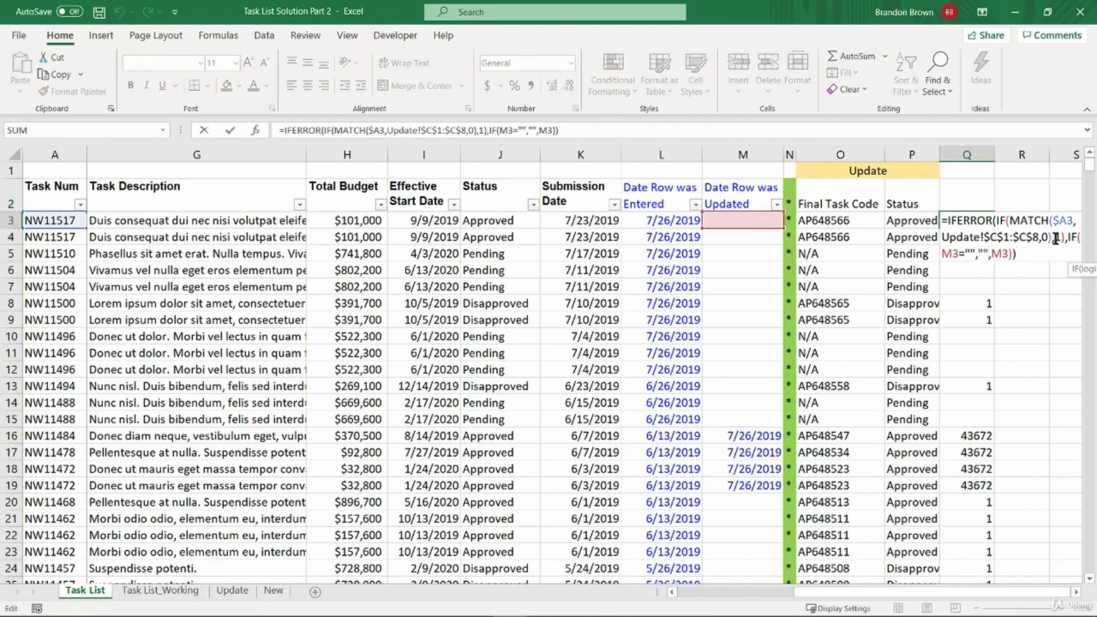
left_click(1056, 237)
type("DATE(")
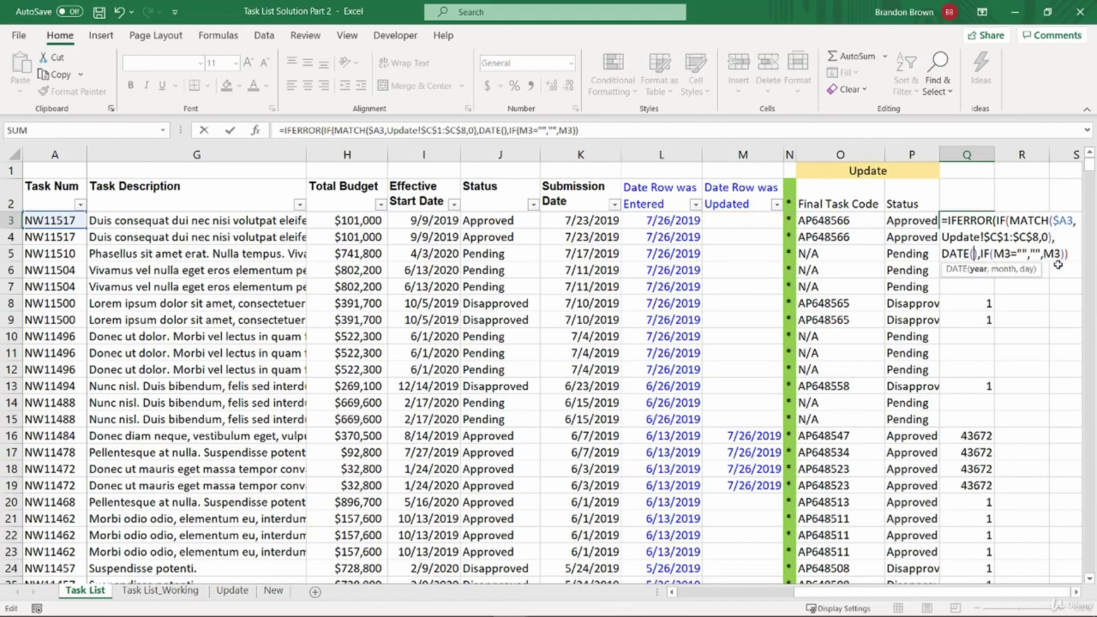
type("2019,9,1")
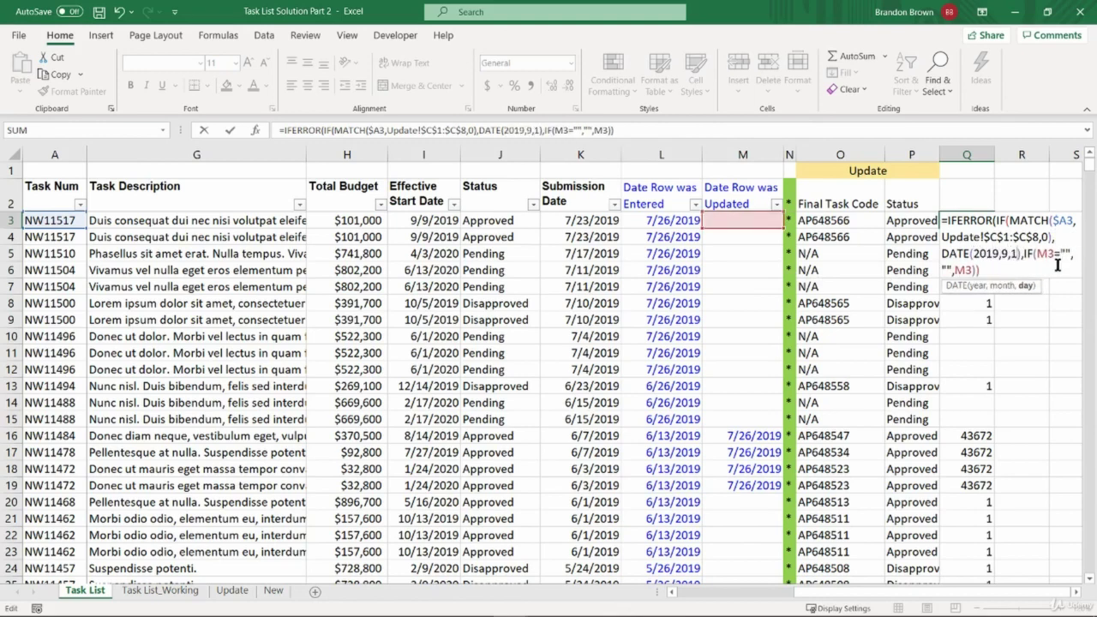
key("Right")
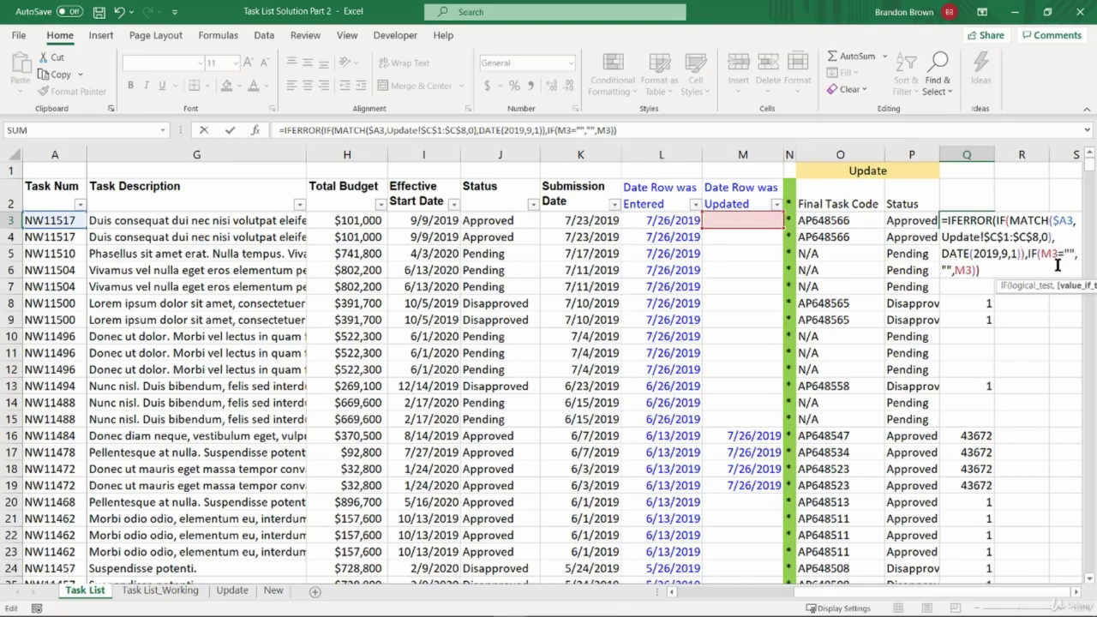
key("Return")
Step: Copy the DATE(2019,9,1) version of the formula from Q3 down to row 666
key("Up")
key("ctrl+shift+Down")
key("ctrl+d")
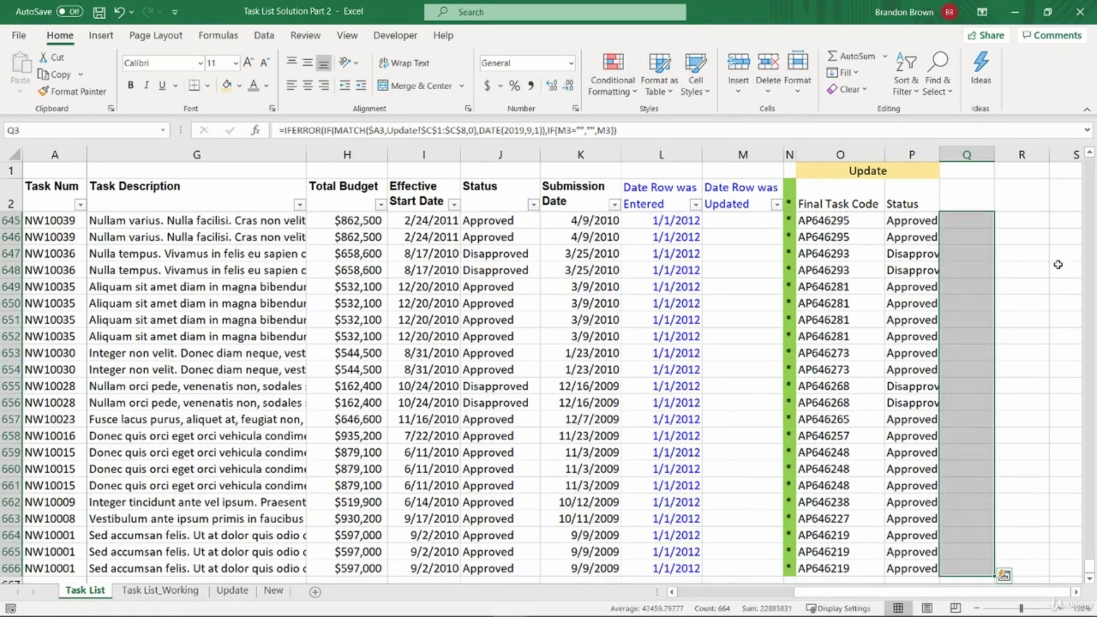
Step: Enter the header "Date Row was Updated" in cell Q2
key("Up")
scroll(1057, 265, "up", 20)
type("Date")
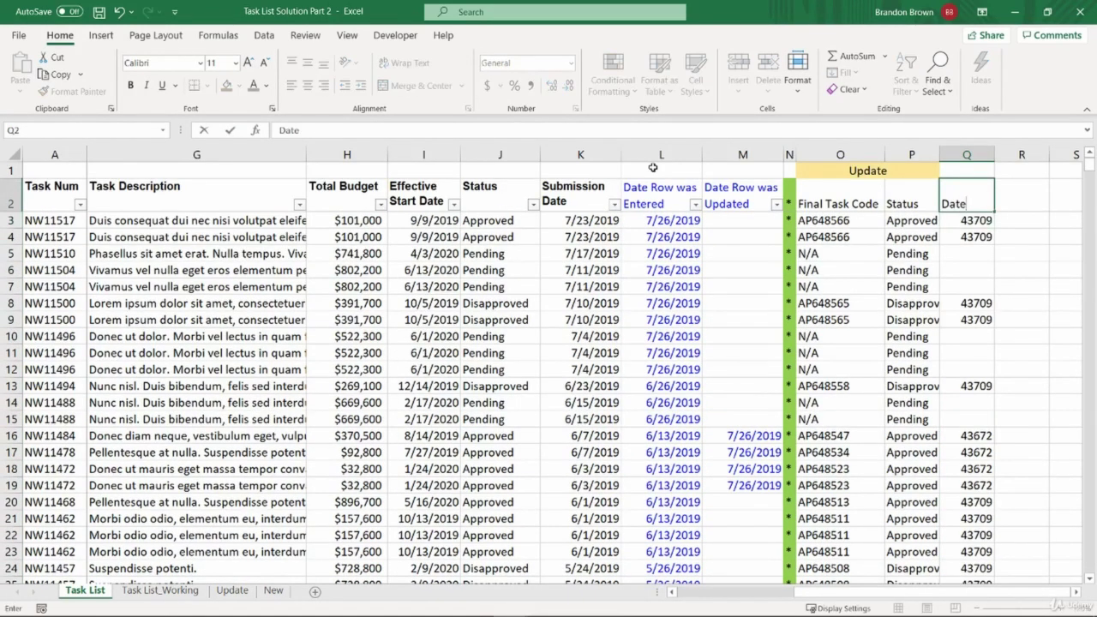
type(" Row was Update")
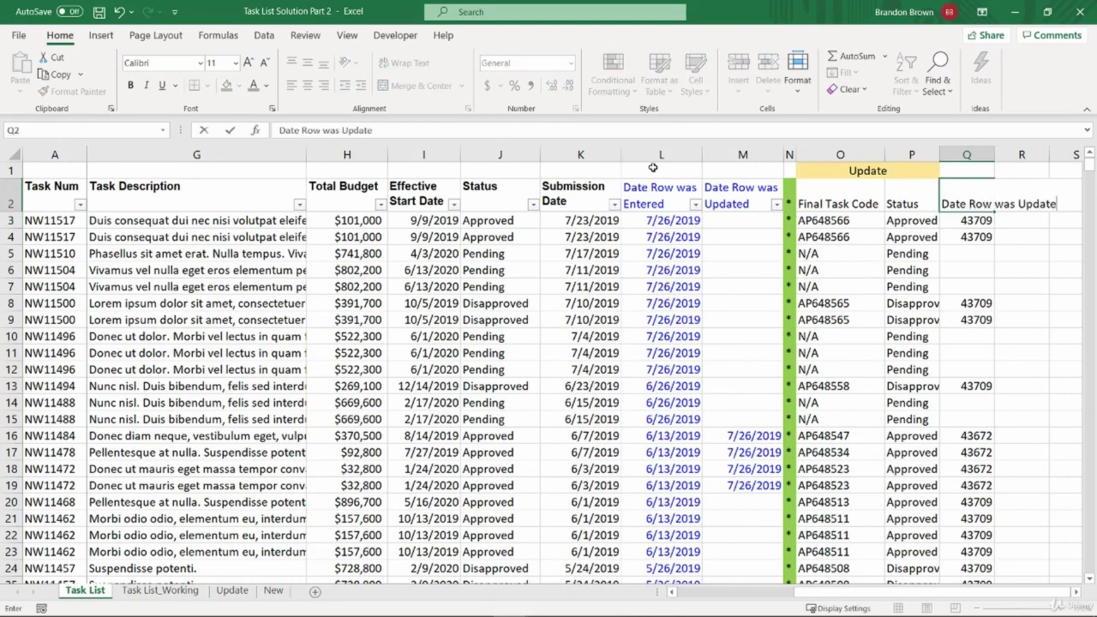
type("d")
key("Return")
Step: Copy the whole of column Q and paste it into column Q of the Task List_Working sheet
key("ctrl+space")
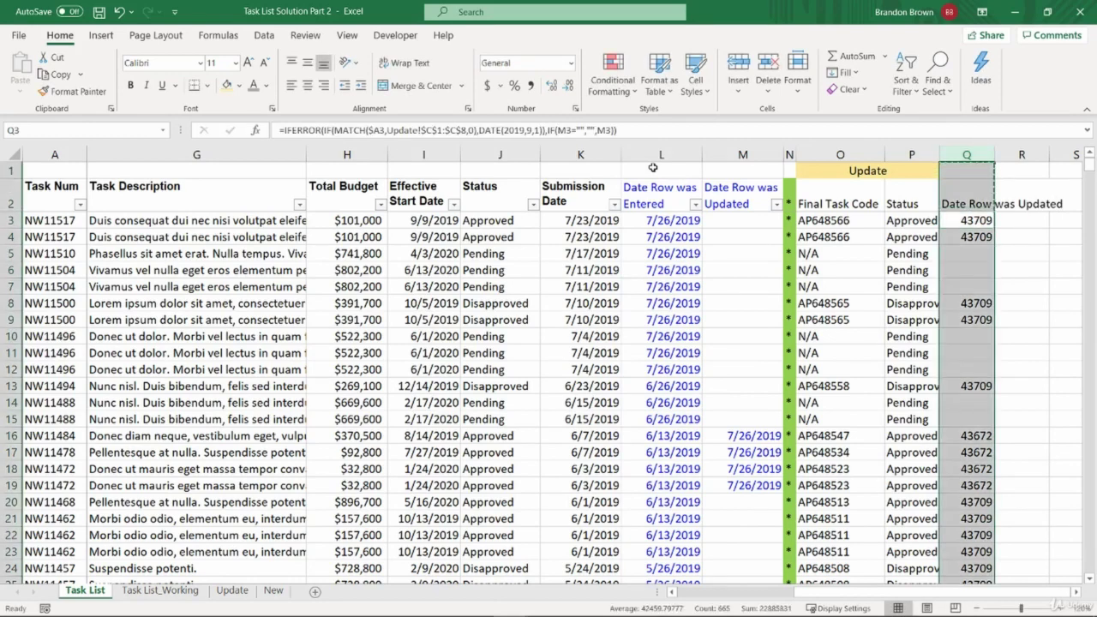
key("ctrl+c")
left_click(180, 593)
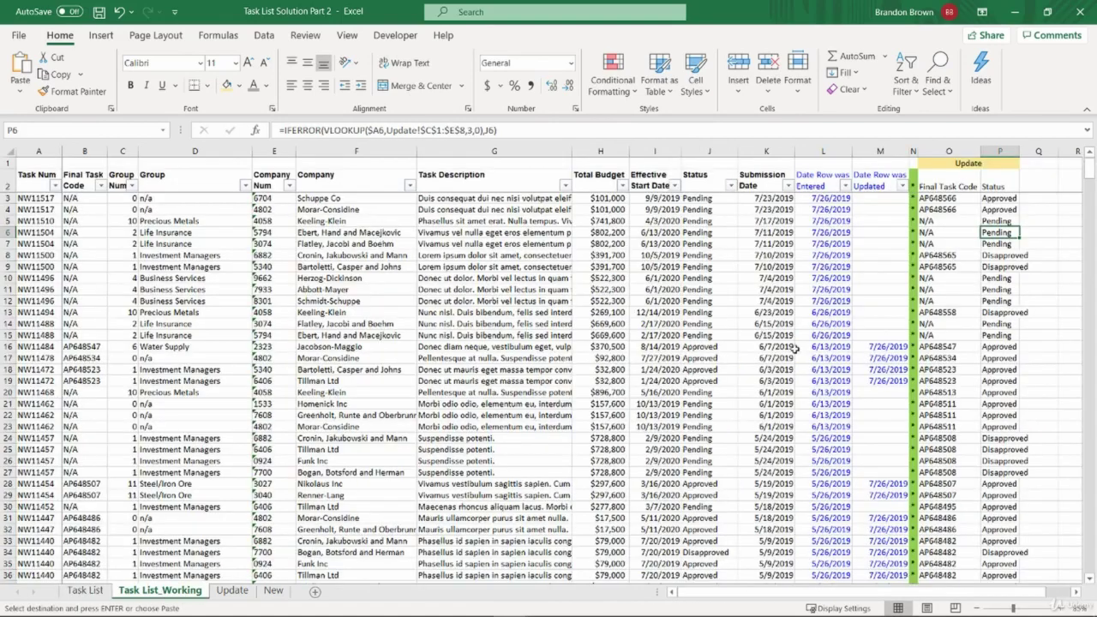
left_click(1033, 180)
key("ctrl+space")
key("ctrl+v")
key("Down")
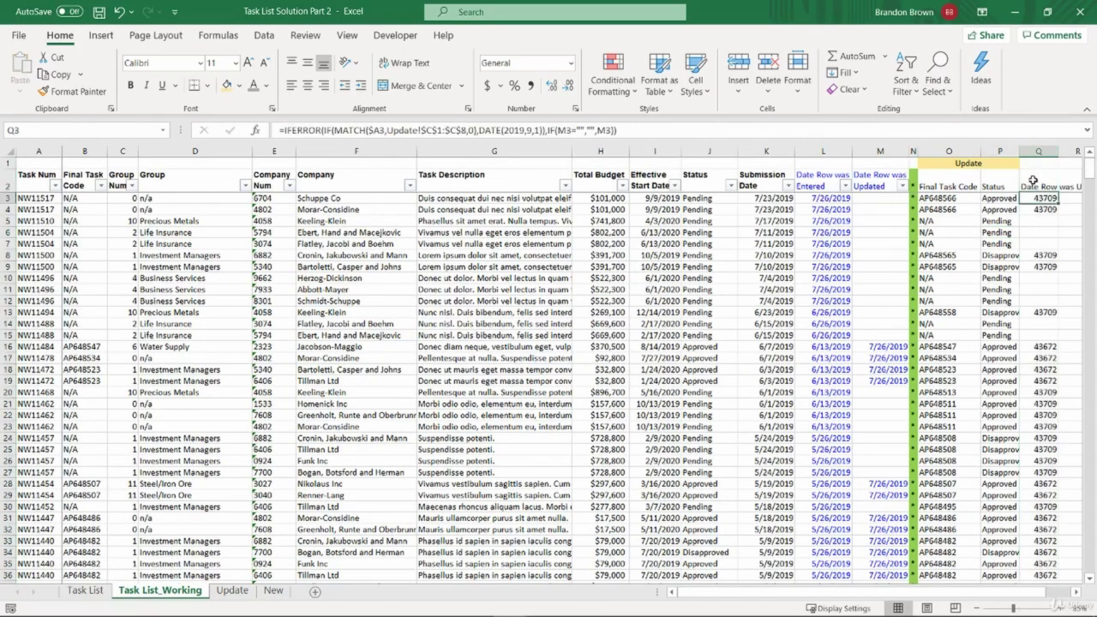
Step: Extend the merged and centered Update heading on Task List_Working across O1:Q1
key("Up")
key("Left")
key("Escape")
left_click_drag(948, 163, 1039, 163)
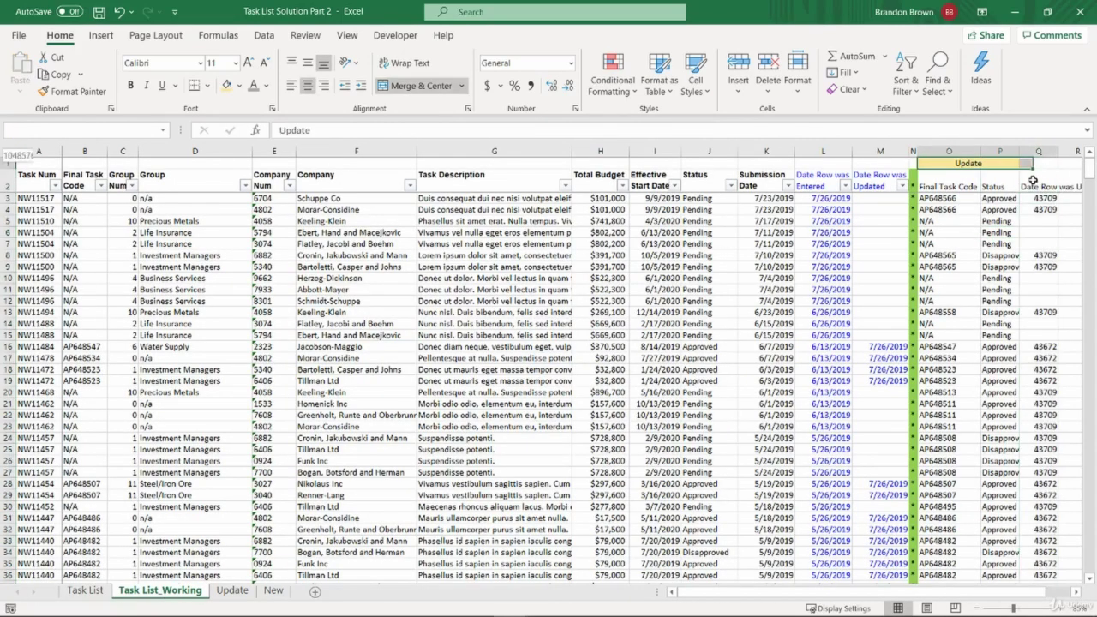
left_click(416, 86)
left_click(1025, 188)
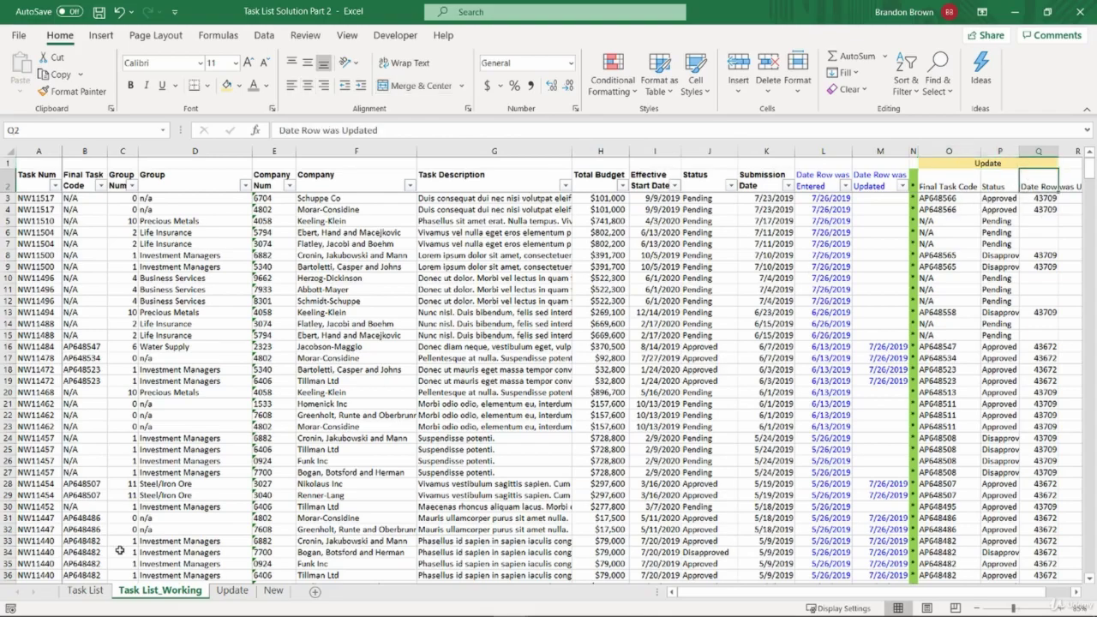
Step: Copy the column Q results on the Task List sheet and paste them as values into column M starting at M3
left_click(85, 591)
left_click(967, 218)
key("ctrl+shift+Down")
key("ctrl+c")
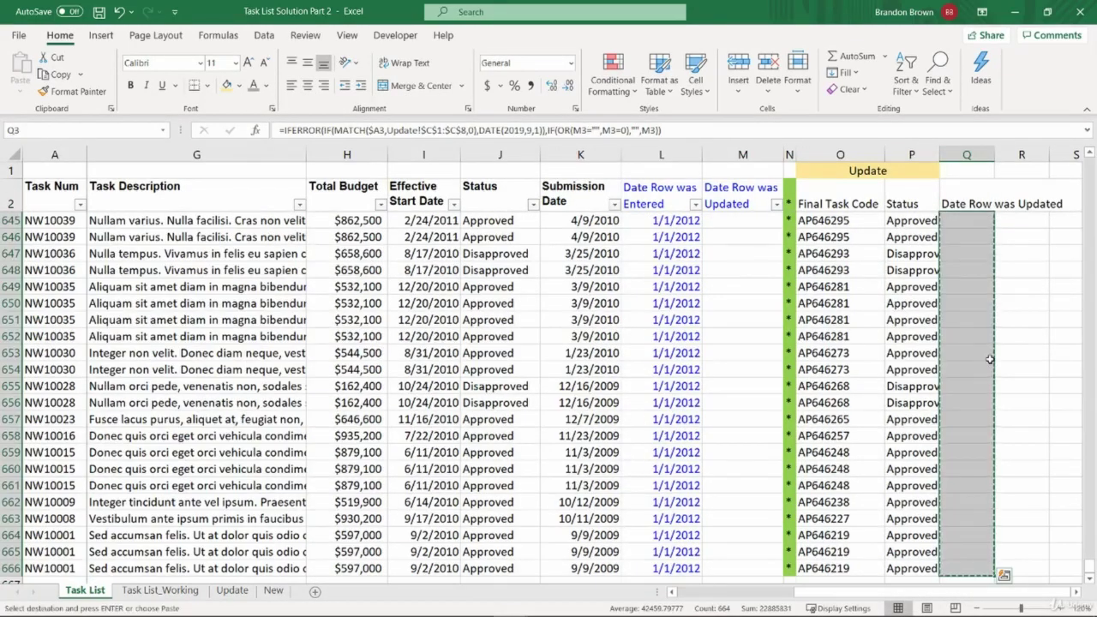
key("Left")
key("Left")
key("Left")
key("Left")
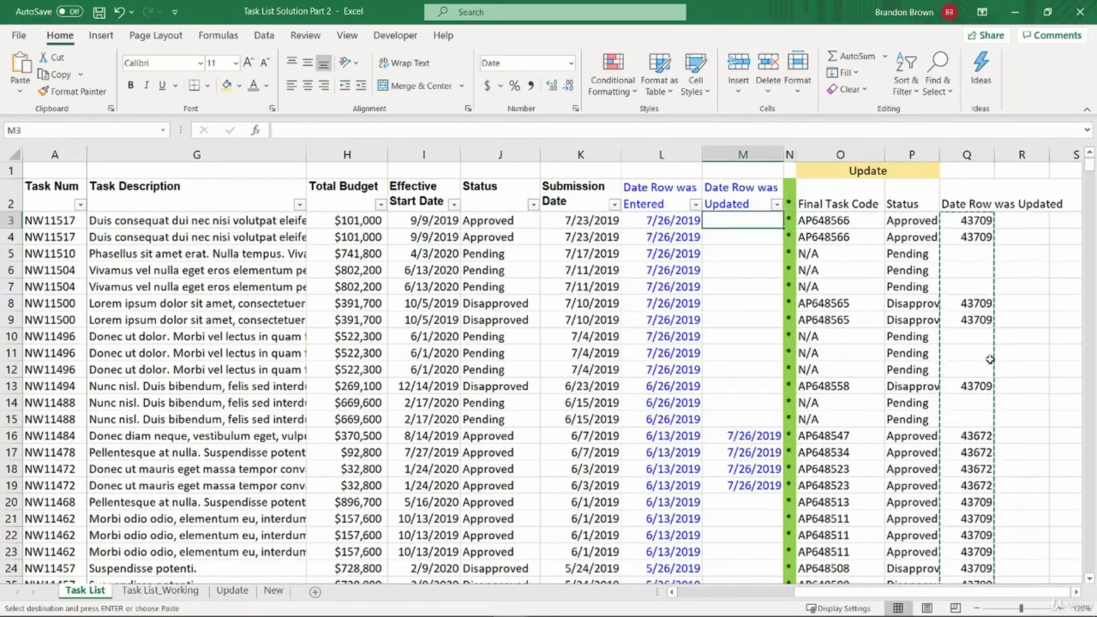
key("ctrl+alt+v")
key("v")
key("Return")
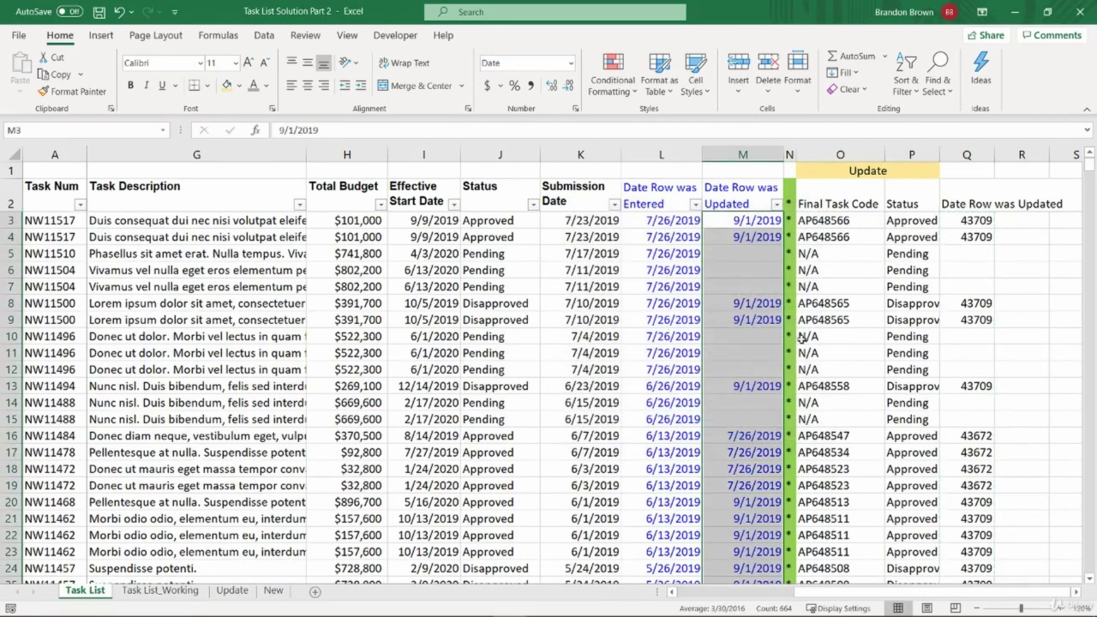
Step: Examine the pasted dates in the Date Row was Updated column M down to about row 58
left_click(759, 303)
left_click_drag(762, 223, 760, 238)
left_click_drag(747, 303, 743, 319)
left_click(743, 319)
scroll(741, 346, "down", 5)
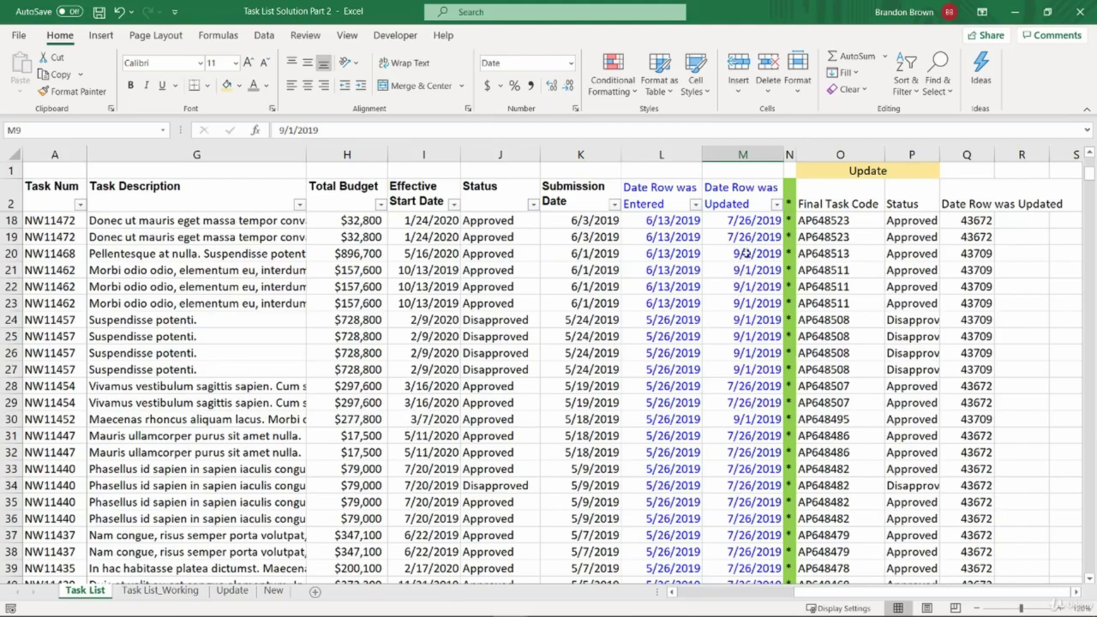
left_click_drag(746, 253, 745, 356)
left_click(752, 389)
scroll(776, 409, "down", 5)
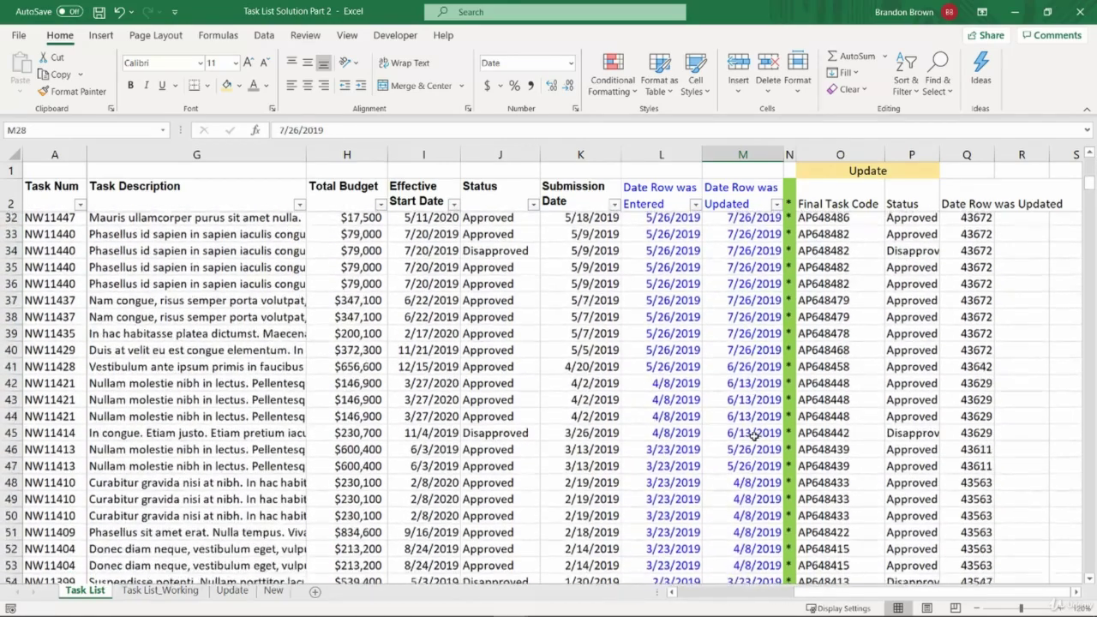
scroll(753, 436, "down", 3)
left_click_drag(738, 249, 746, 540)
left_click(761, 533)
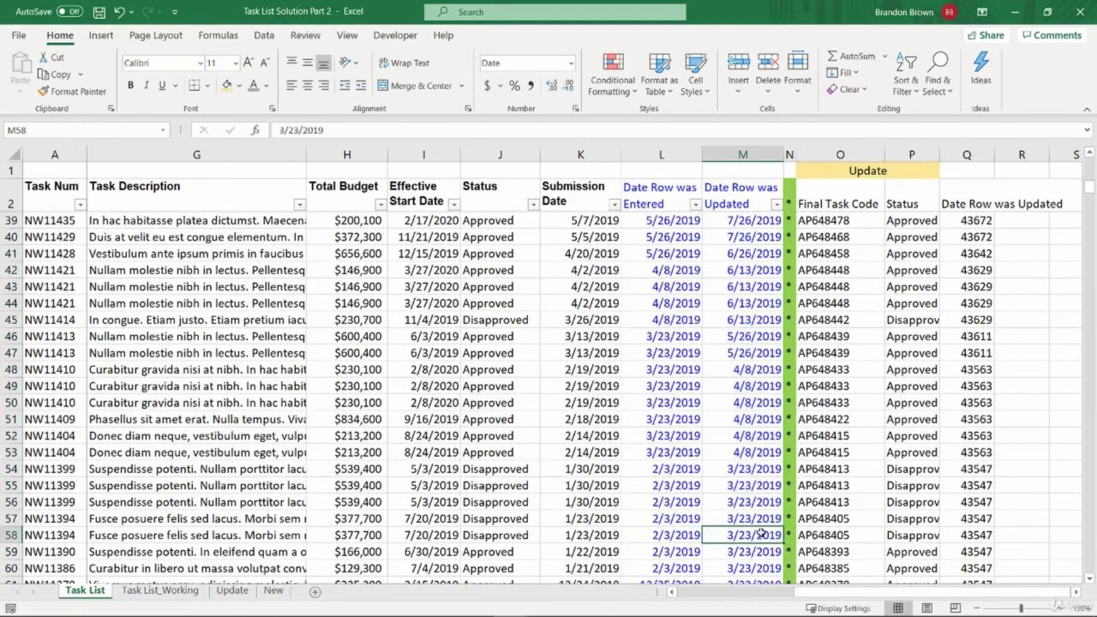
Step: Examine the Status column J, checking the pending rows 10 to 12 and 14 to 15 against their update dates
scroll(761, 533, "up", 9)
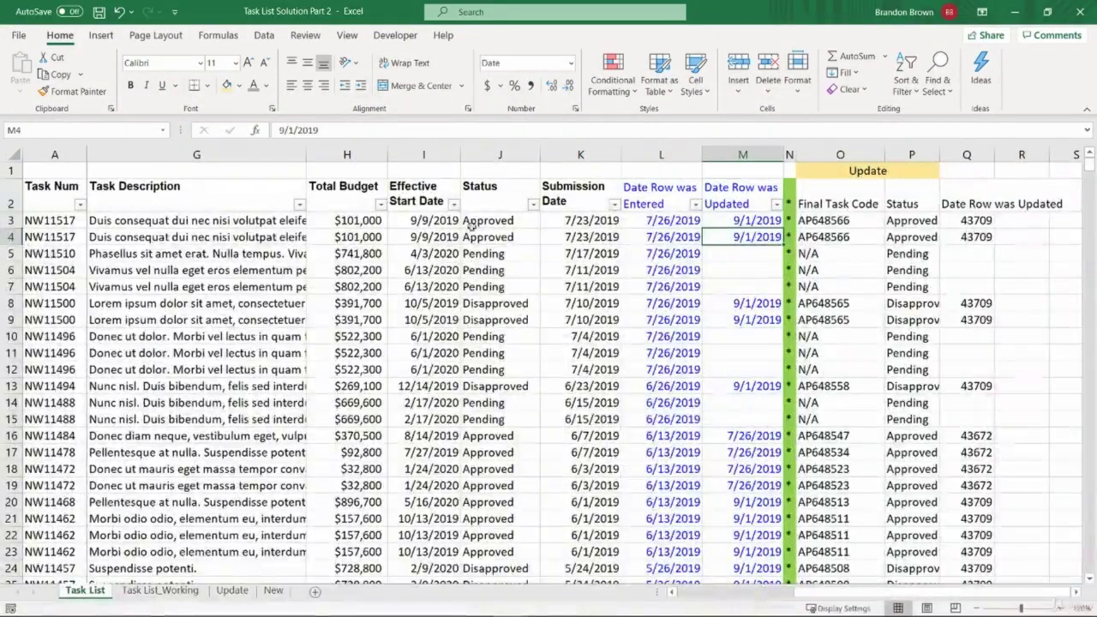
left_click_drag(487, 207, 490, 320)
left_click(490, 320)
scroll(488, 387, "down", 7)
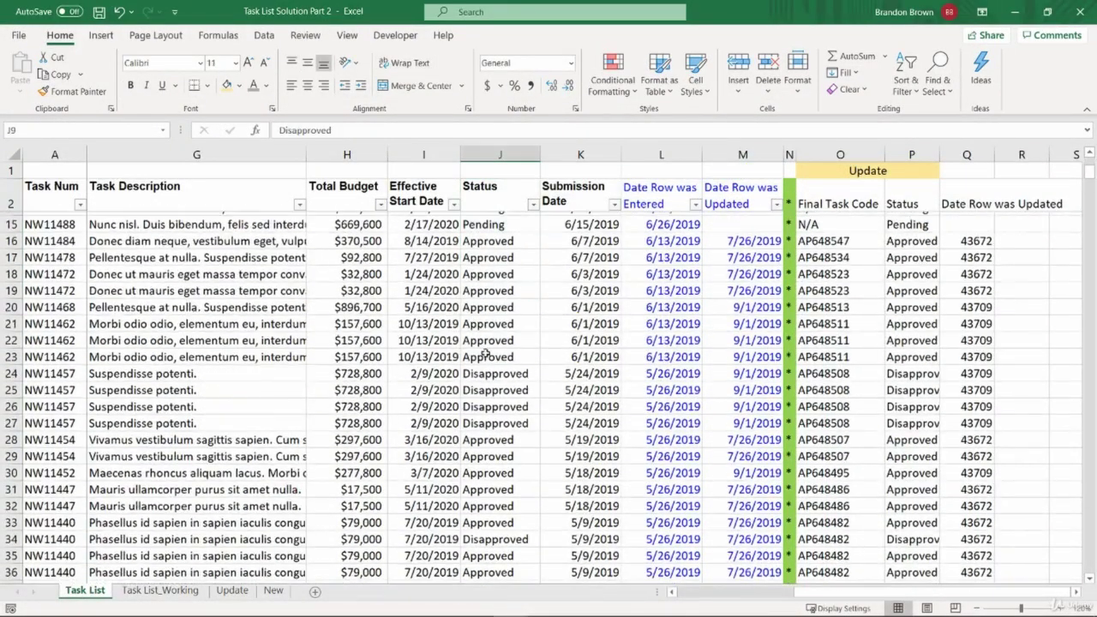
scroll(489, 387, "up", 6)
left_click_drag(507, 358, 506, 375)
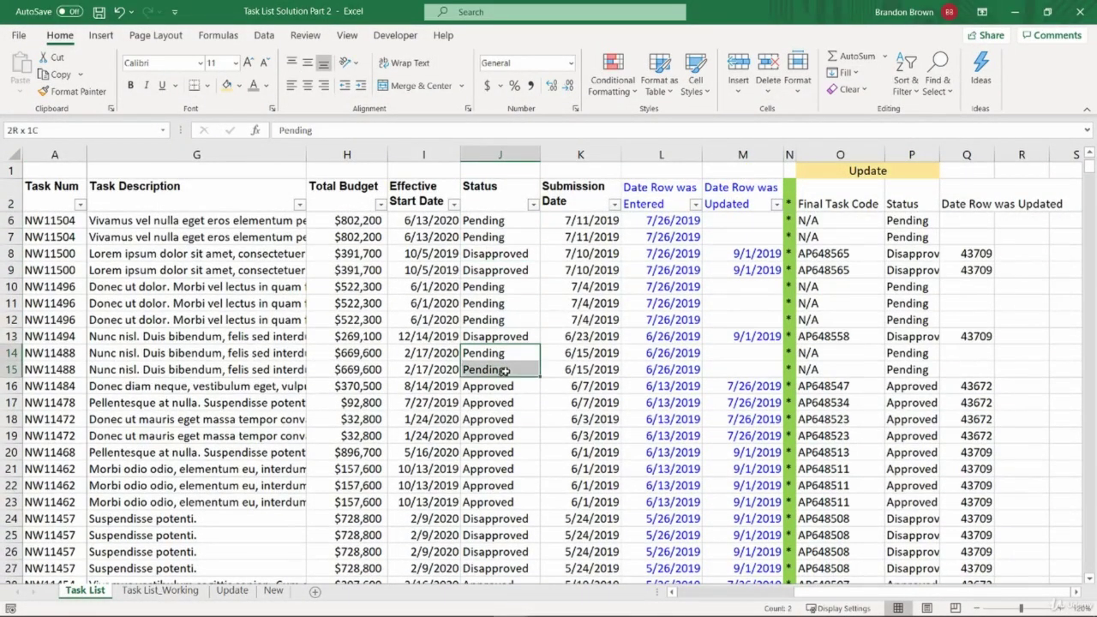
key("shift+space")
left_click_drag(491, 287, 495, 320)
key("shift+space")
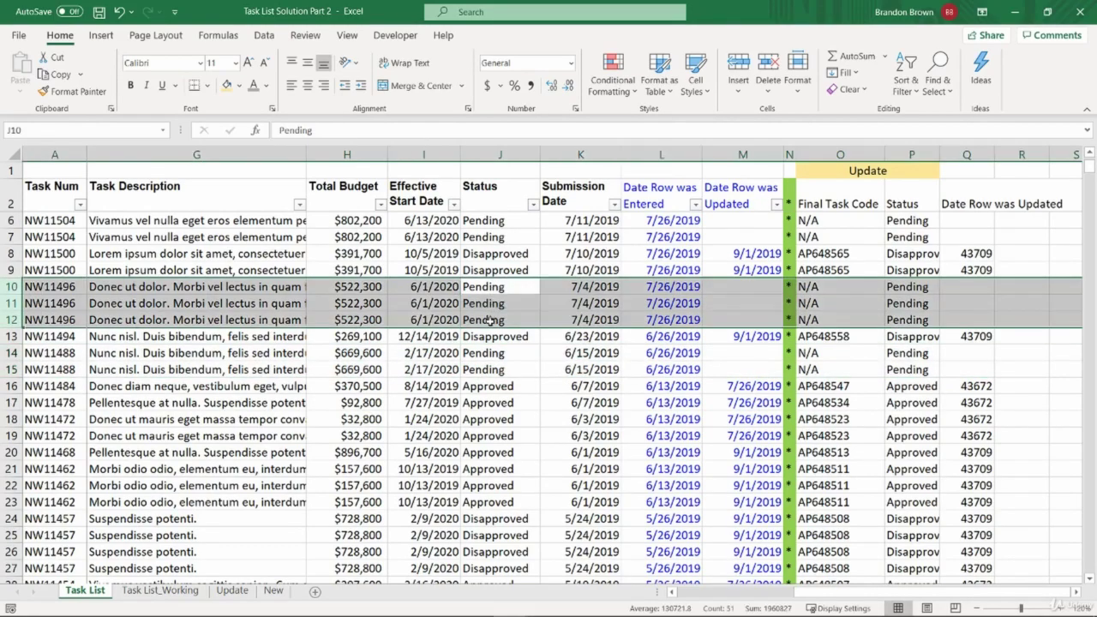
Step: Review the pending task rows on Task List and the Status and Submission Date columns on the New sheet
scroll(497, 309, "up", 1)
left_click(506, 269)
left_click(143, 269)
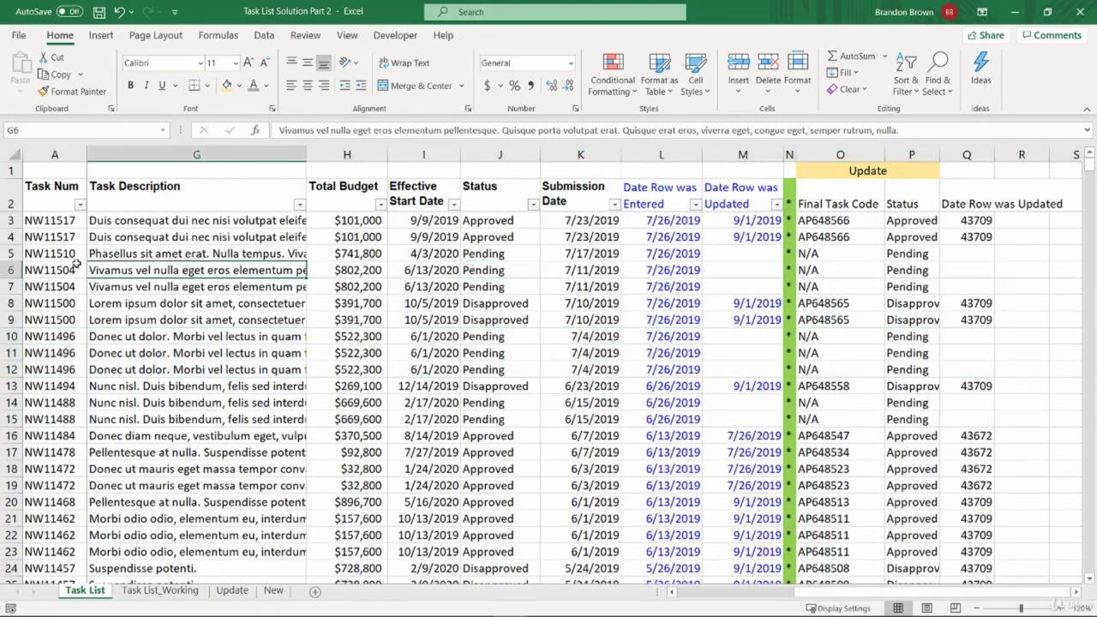
left_click_drag(75, 267, 163, 266)
left_click(216, 266)
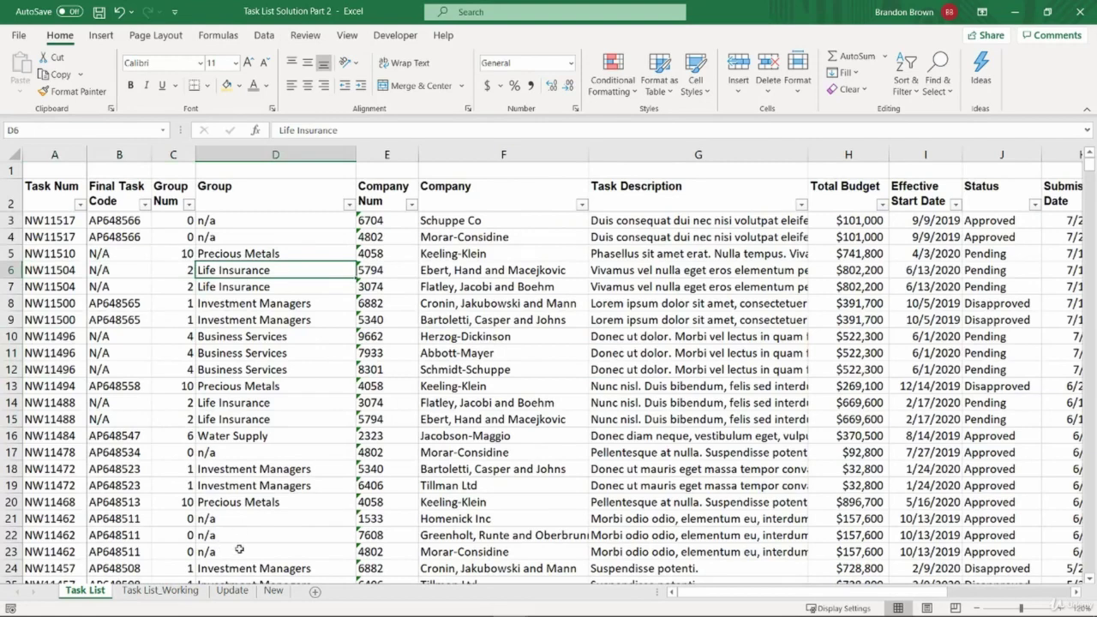
key("Up")
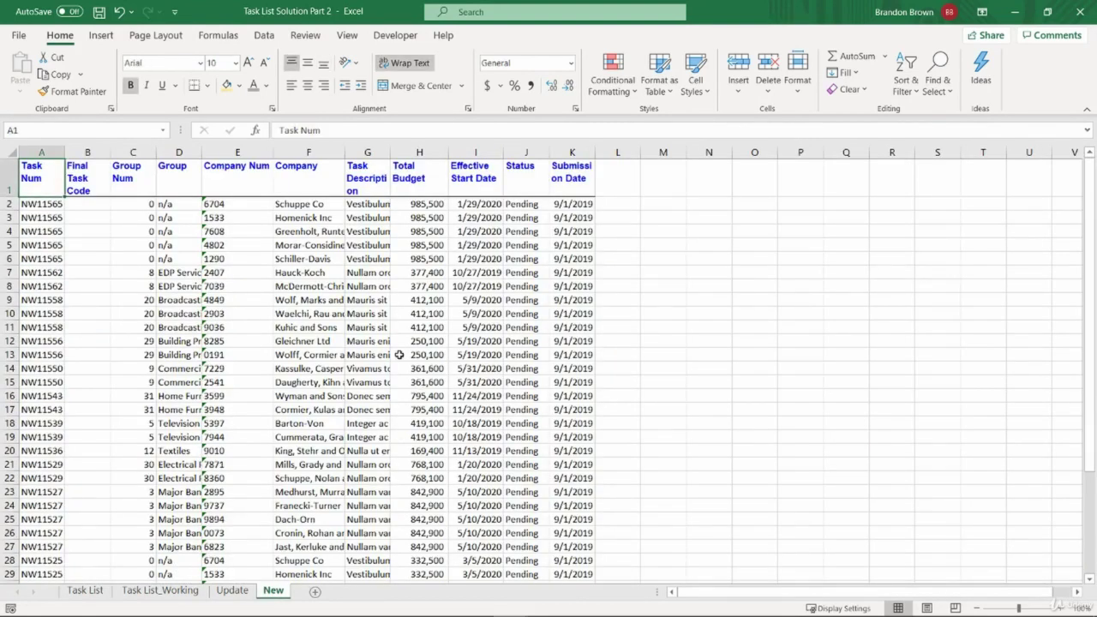
key("Down")
key("Up")
key("ctrl+Right")
key("Left")
key("Down")
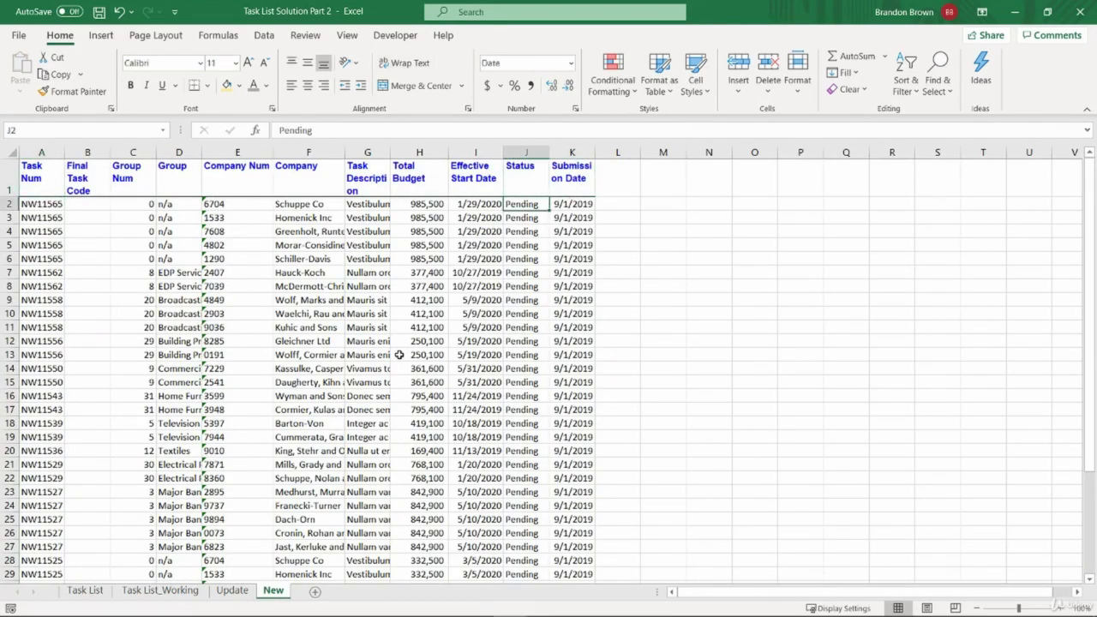
left_click(85, 590)
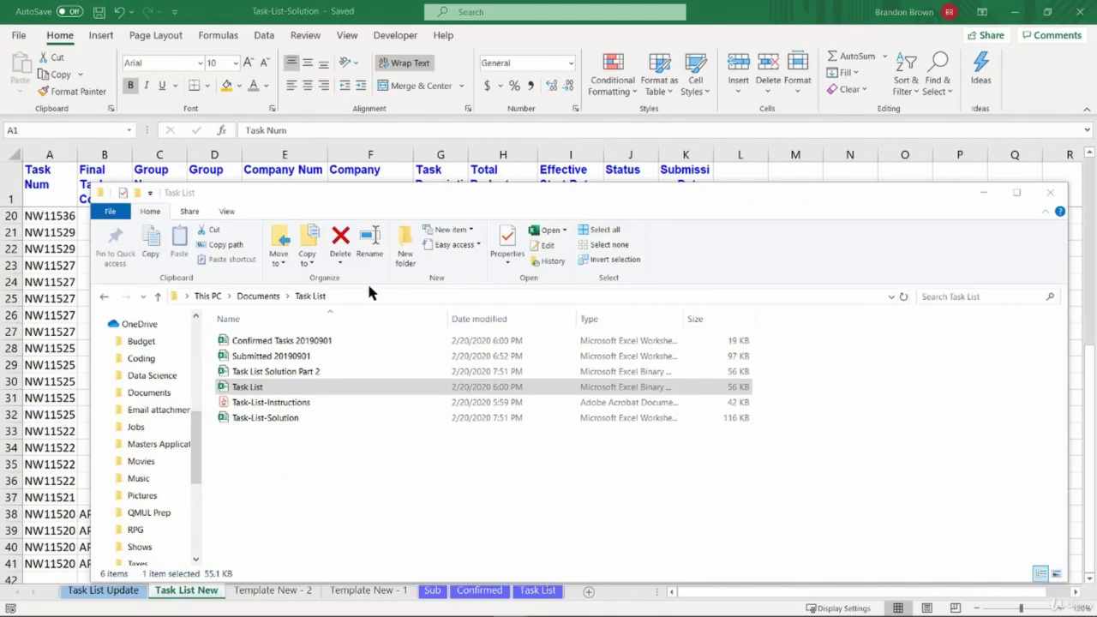
Step: Switch to the Task-List-Solution workbook and open its Template New - 1 sheet
key("alt+Tab")
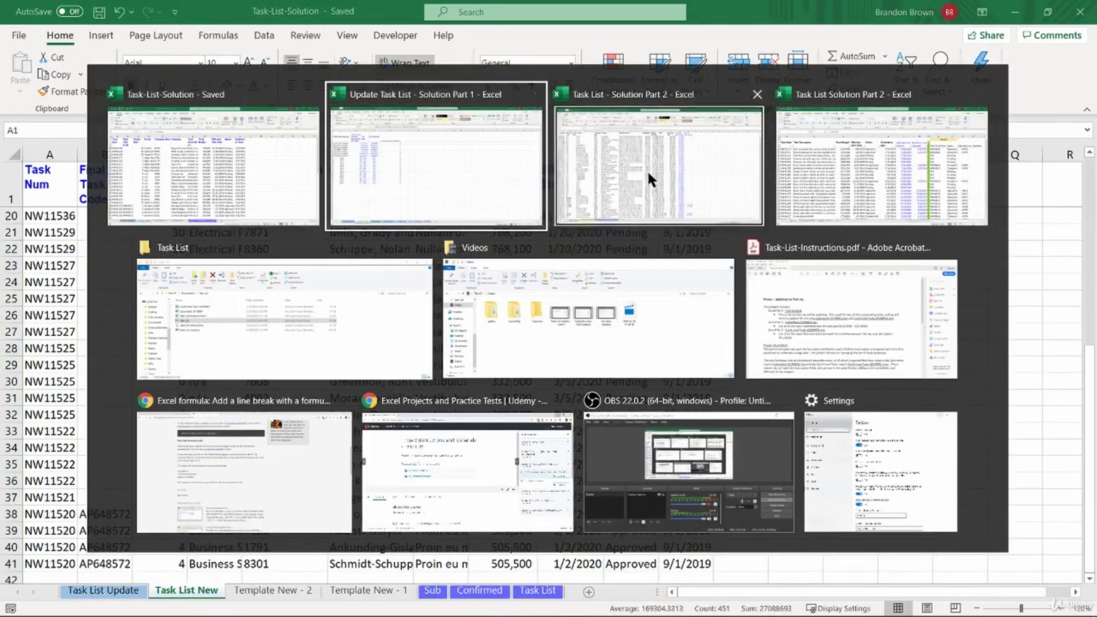
key("Escape")
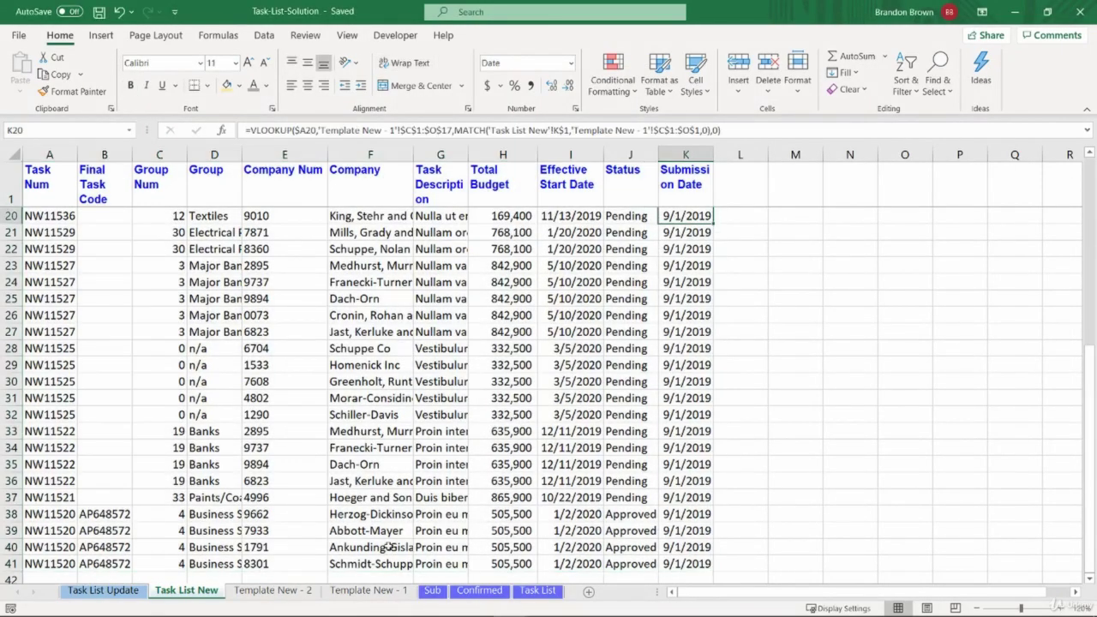
key("ctrl+Page_Down")
key("ctrl+Page_Down")
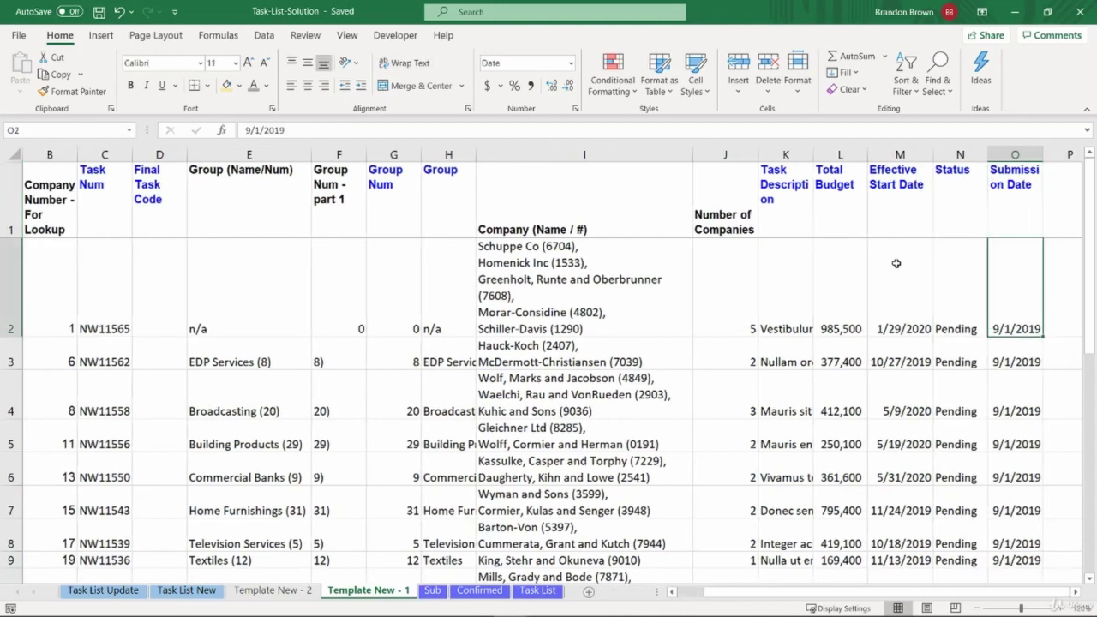
Step: Try reusing the Status formula from N2 in the Submission Date cell O2
left_click(952, 262)
key("ctrl+c")
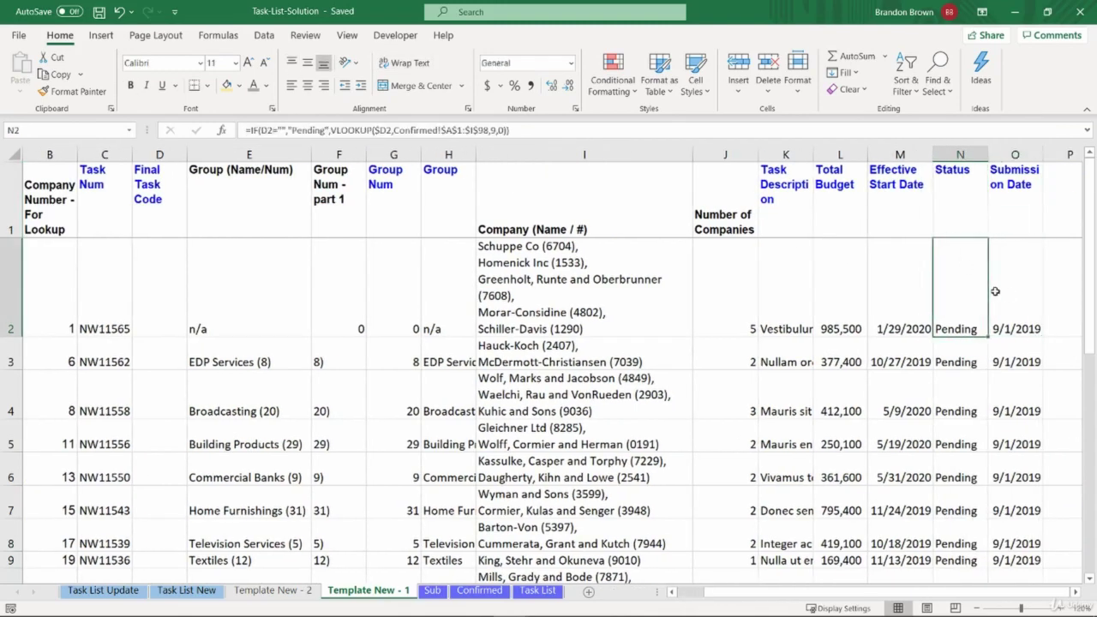
left_click(1019, 288)
key("Return")
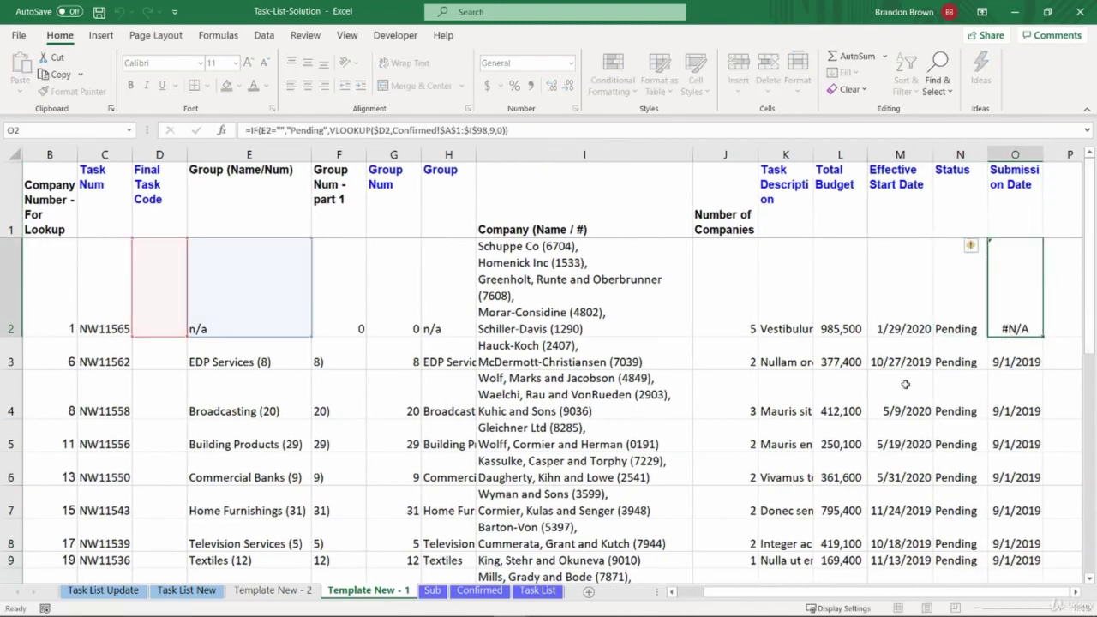
Step: Check the Filing Date column's position on the Sub sheet, counting from Task # / Final Task Code
left_click(432, 591)
left_click_drag(193, 211, 579, 291)
left_click(580, 292)
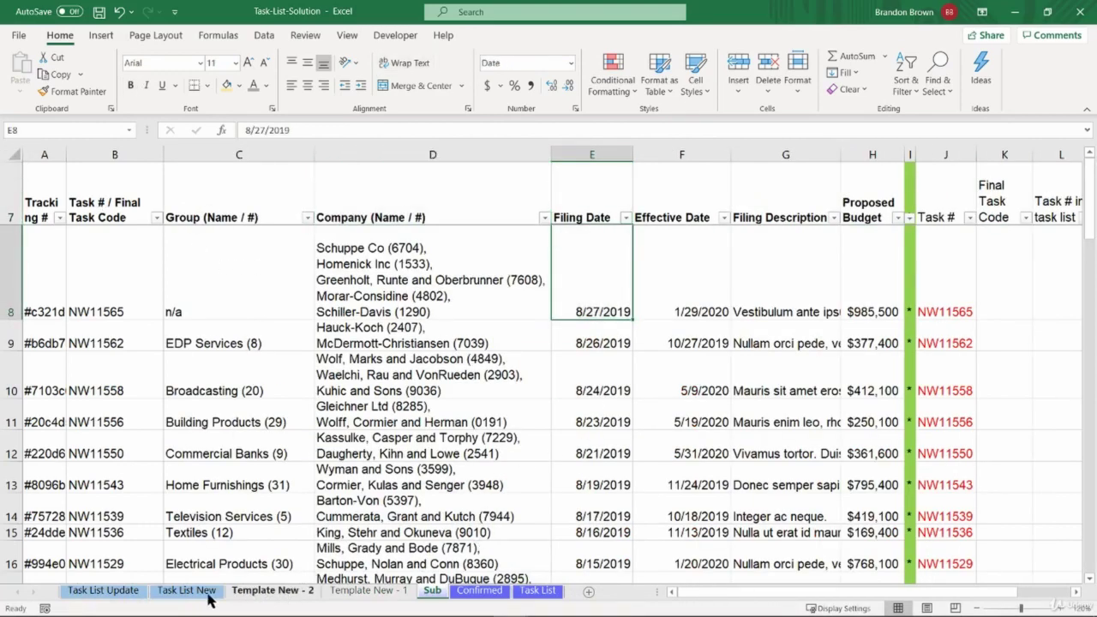
left_click_drag(575, 186, 123, 199)
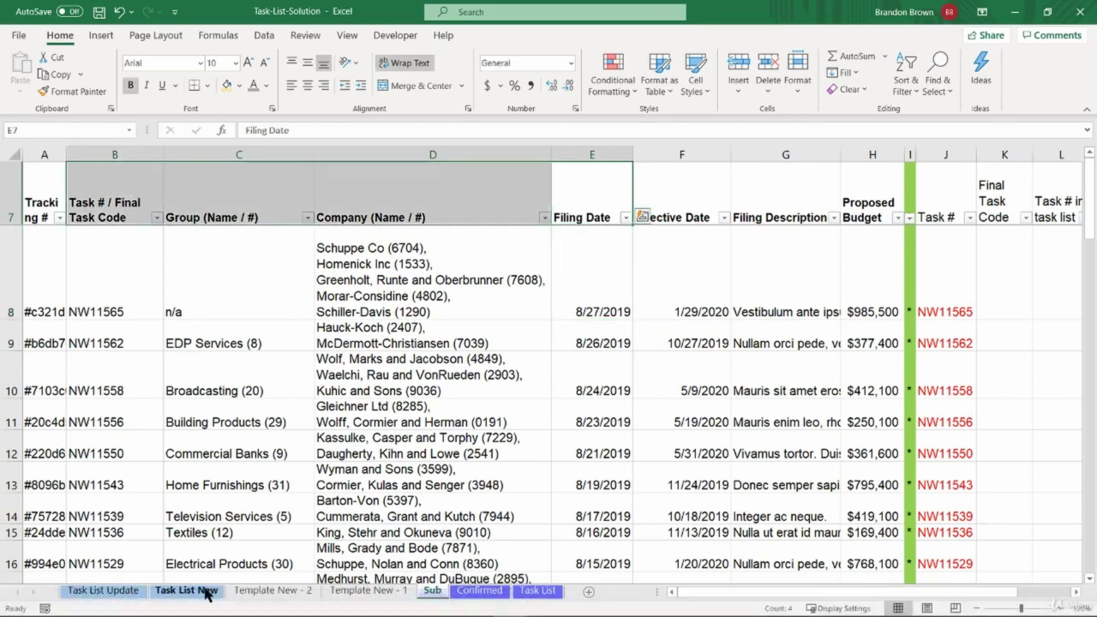
Step: Try changing the VLOOKUP column index in the Submission Date cell O2 to 4 on Template New - 1
left_click(363, 590)
key("F2")
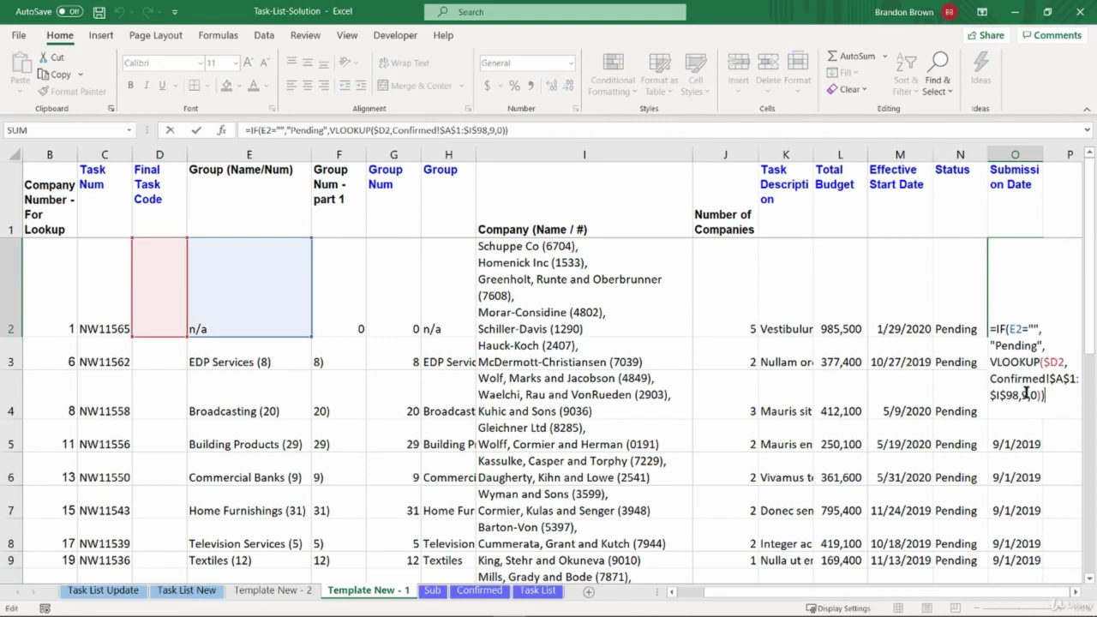
double_click(1027, 395)
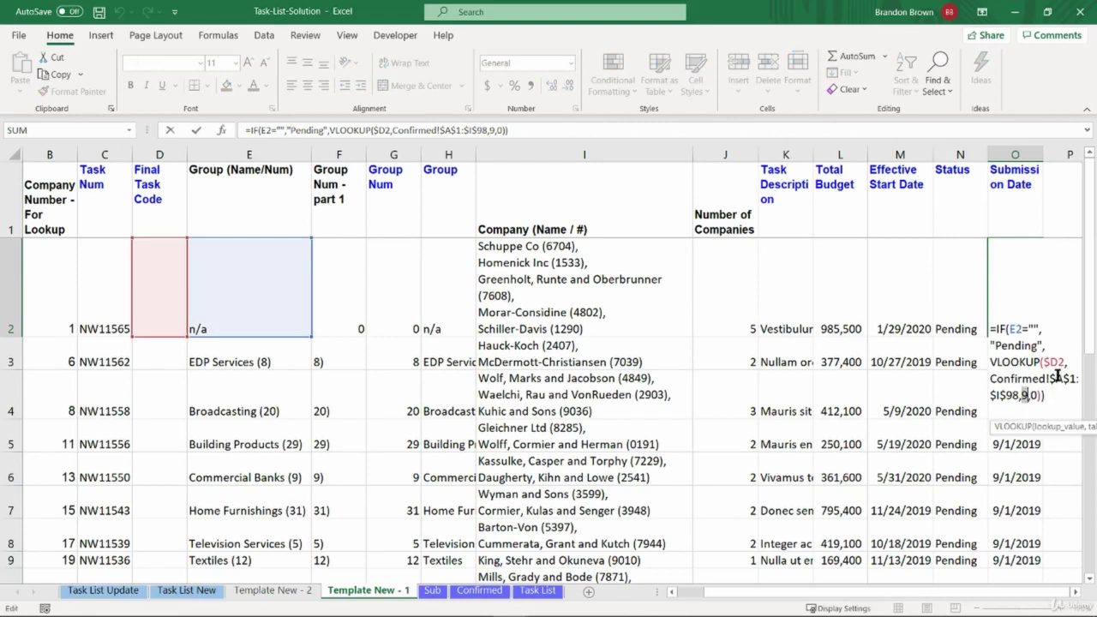
type("4")
key("Return")
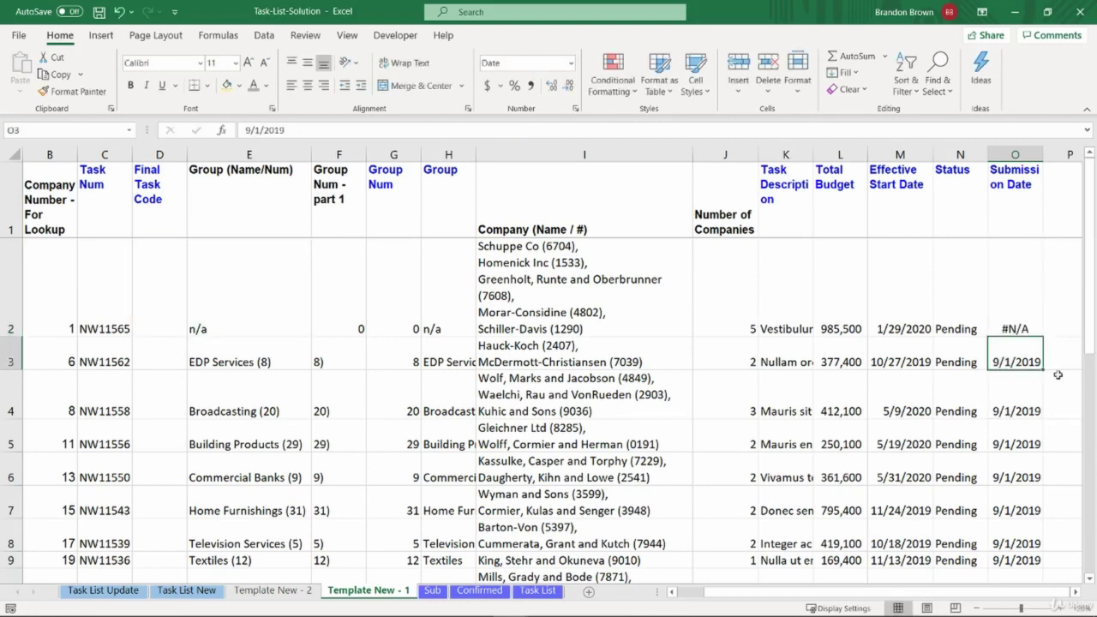
Step: Copy the Effective Start Date lookup formula from M2 into the Submission Date cell O2
key("Up")
key("Left")
key("Left")
key("F2")
key("Escape")
key("ctrl+c")
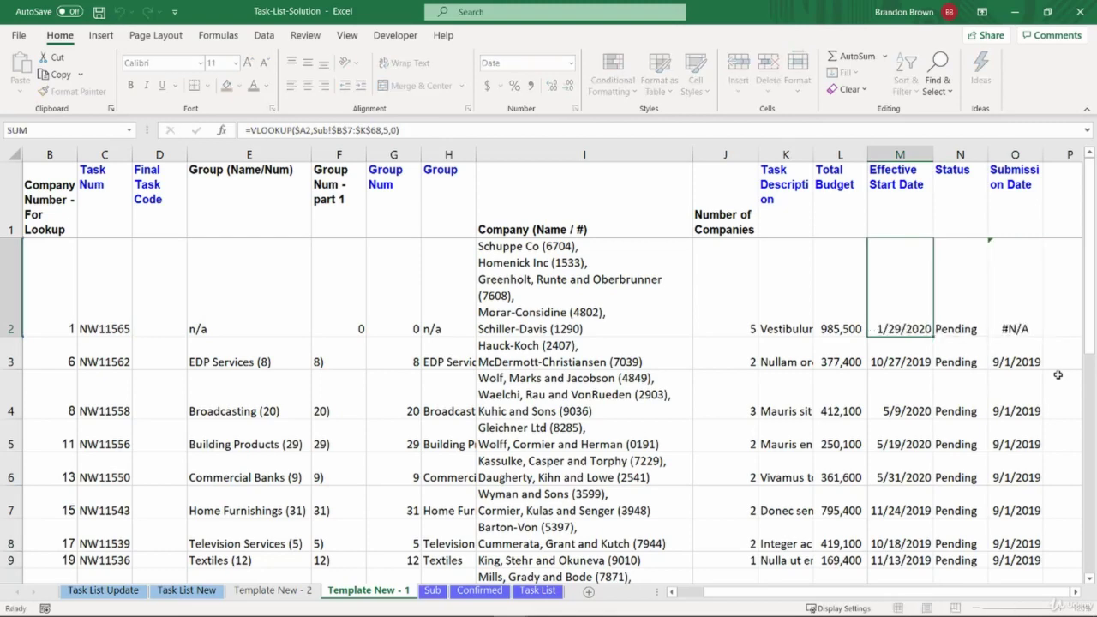
key("Right")
key("Right")
key("Return")
Step: Set the VLOOKUP column index in O2 to 4 and fill the formula down through O17
key("F2")
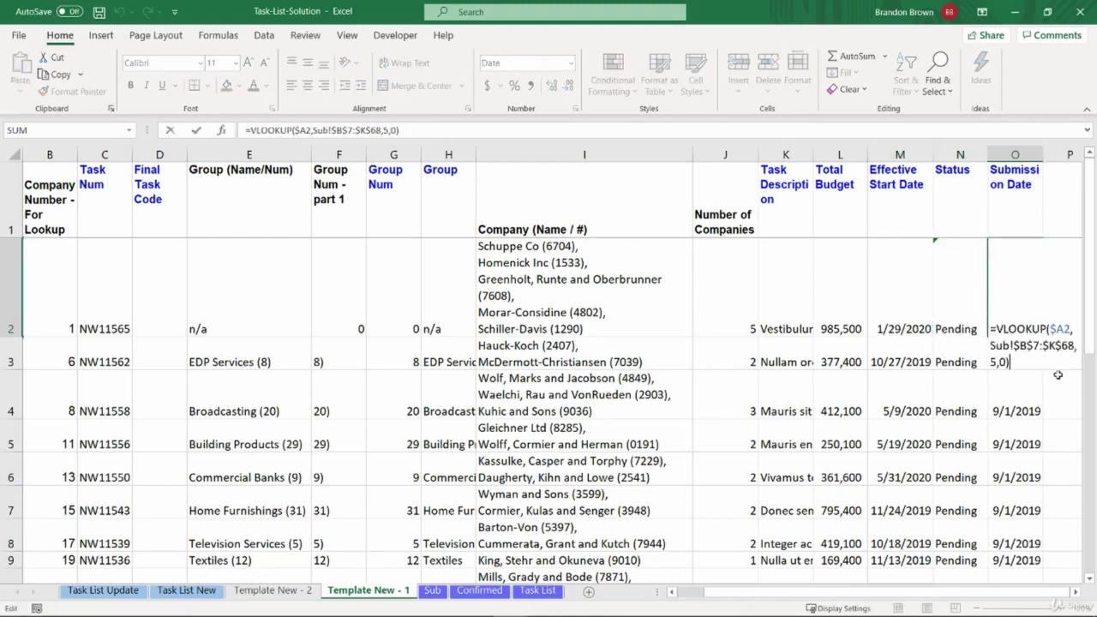
key("Left")
key("Left")
key("Left")
key("Left")
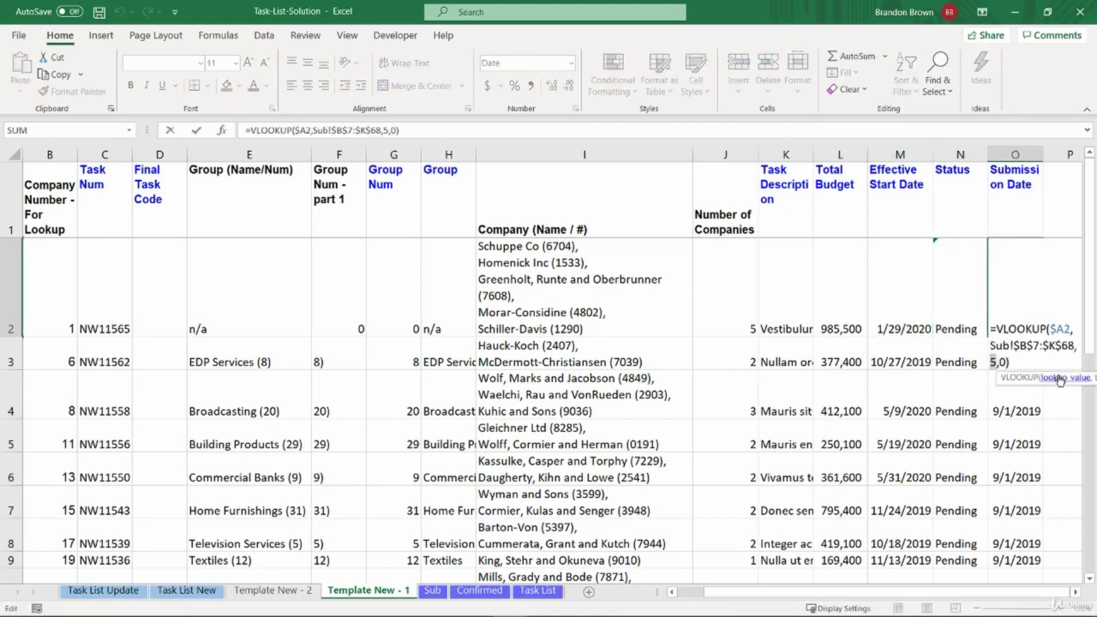
type("4")
key("Return")
key("Up")
key("ctrl+shift+Down")
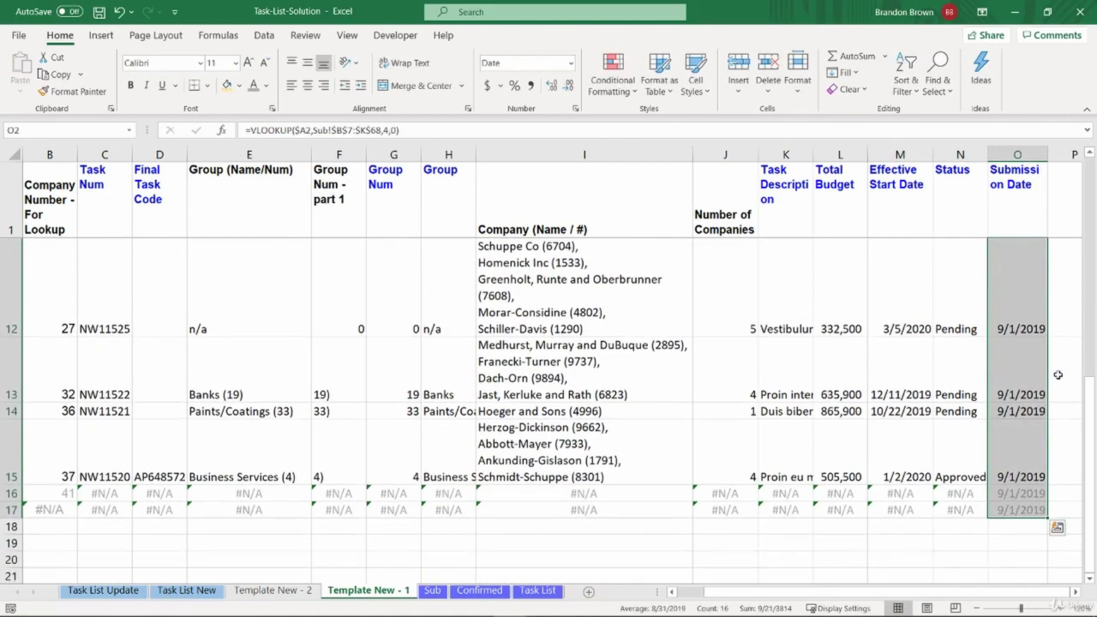
key("ctrl+d")
Step: Copy only the formatting of M17 onto the Submission Date cells O16:O17
key("ctrl+Down")
key("Left")
key("Left")
key("ctrl+c")
key("Right")
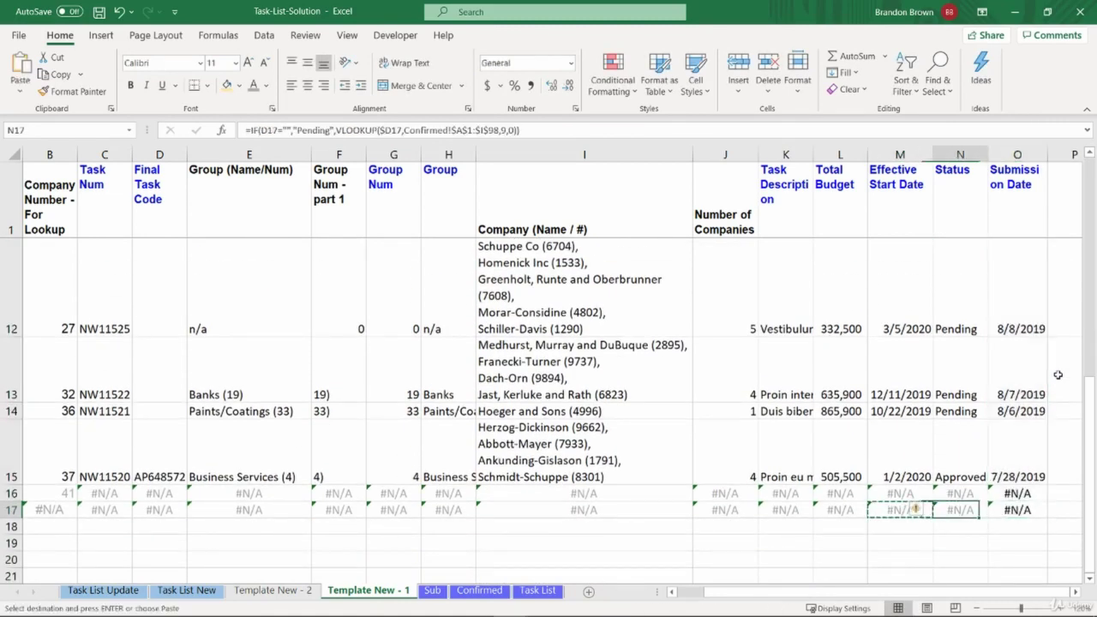
key("Right")
key("shift+Up")
key("ctrl+alt+v")
key("t")
key("Return")
key("ctrl+Up")
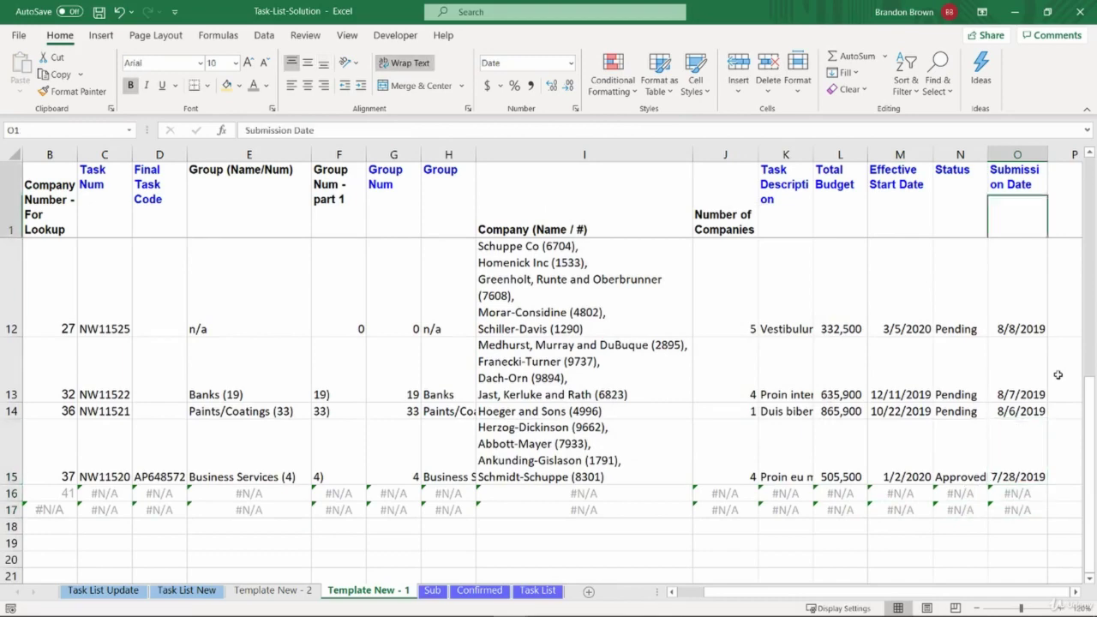
scroll(1057, 375, "up", 4)
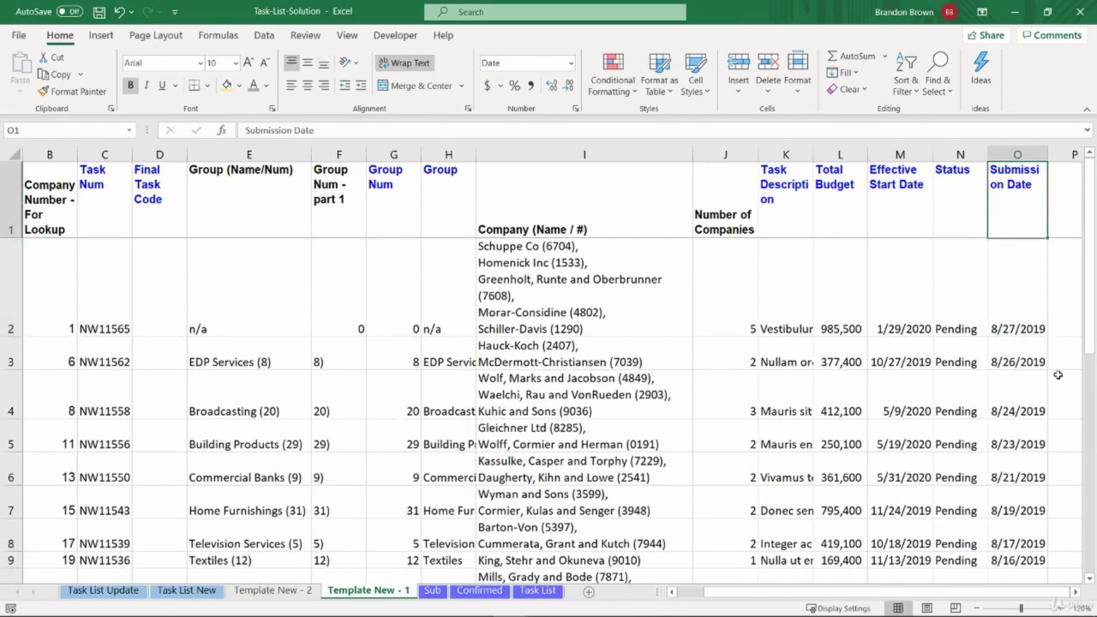
Step: Autofit the Submission Date column K on the Task List New sheet
left_click(202, 593)
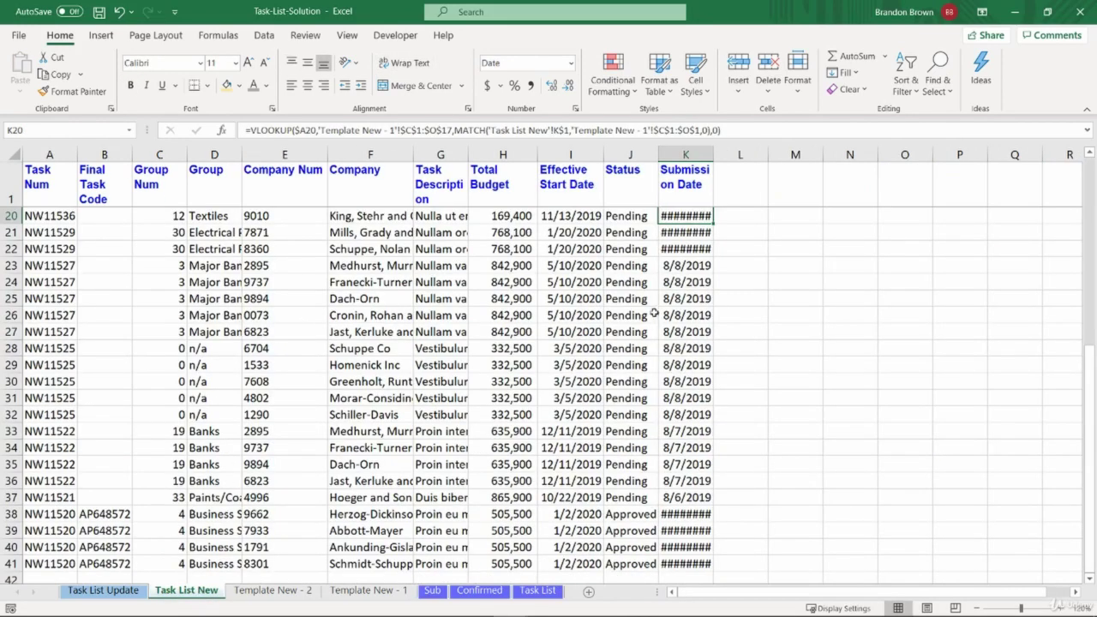
left_click(685, 283)
key("ctrl+space")
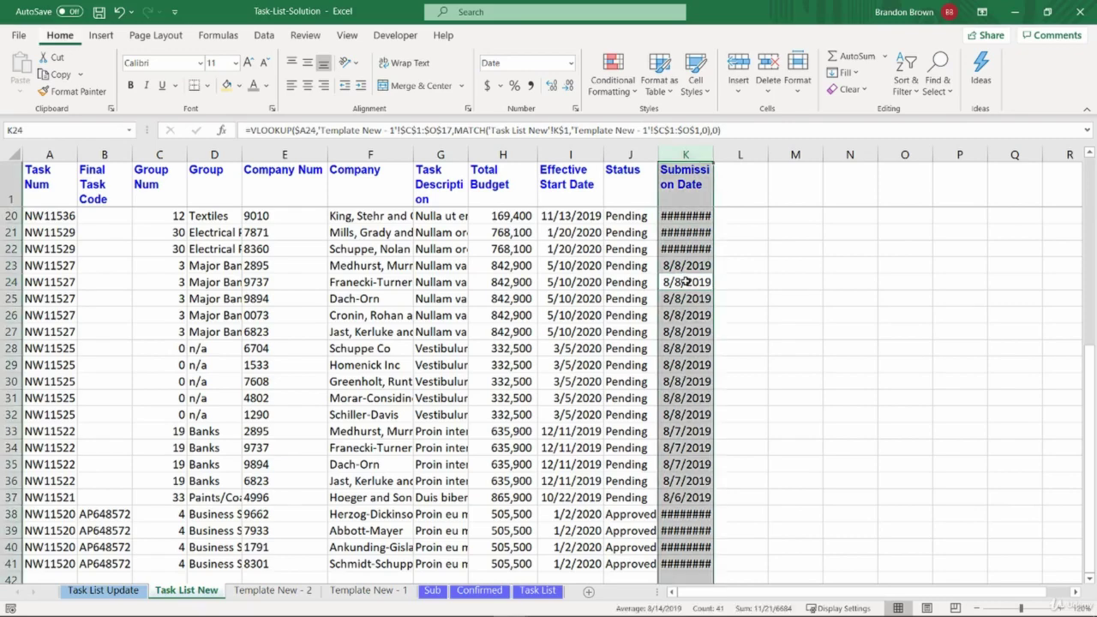
key("alt+h")
key("o")
key("i")
key("Up")
key("ctrl+Up")
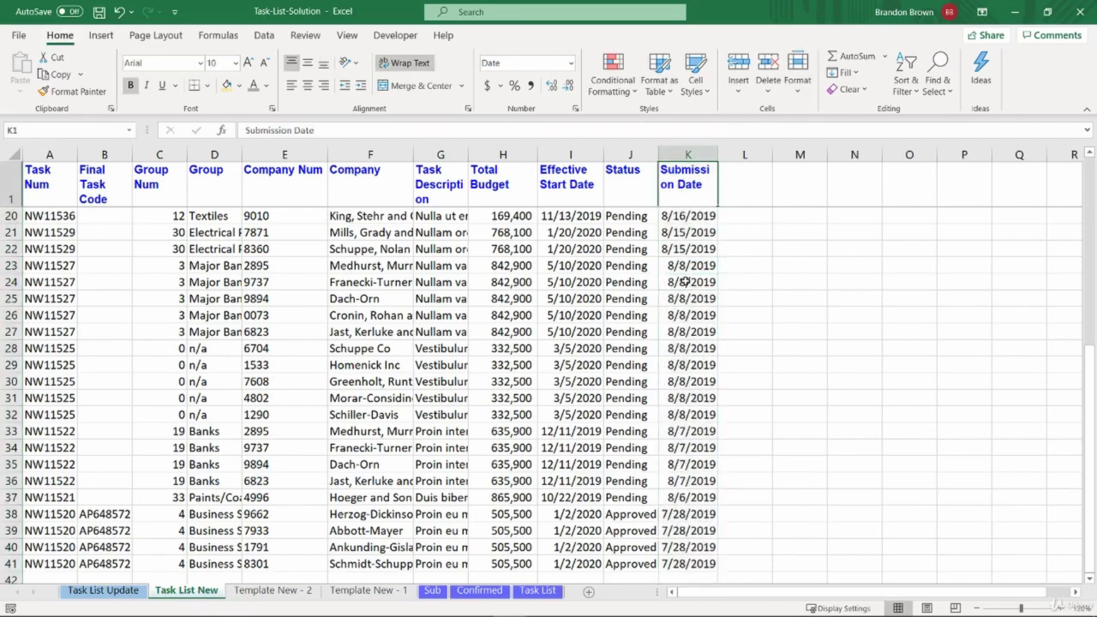
Step: Paste the Task List New table as values over the New sheet of Task List Solution Part 2 from A1, and autofit column K
scroll(685, 282, "up", 6)
key("ctrl+Left")
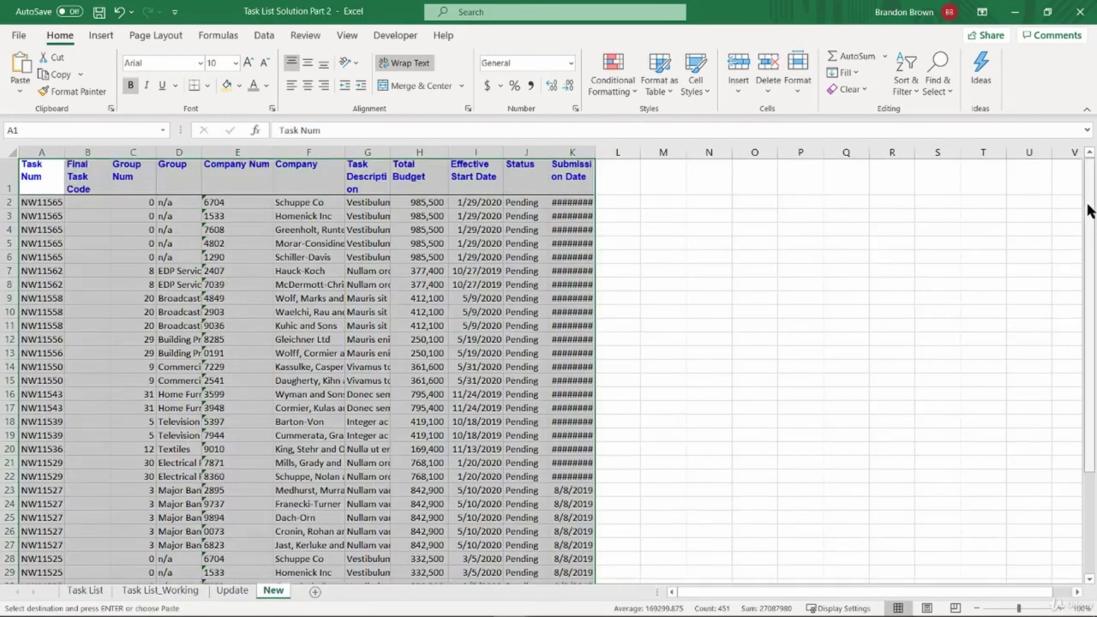
scroll(1080, 282, "down", 3)
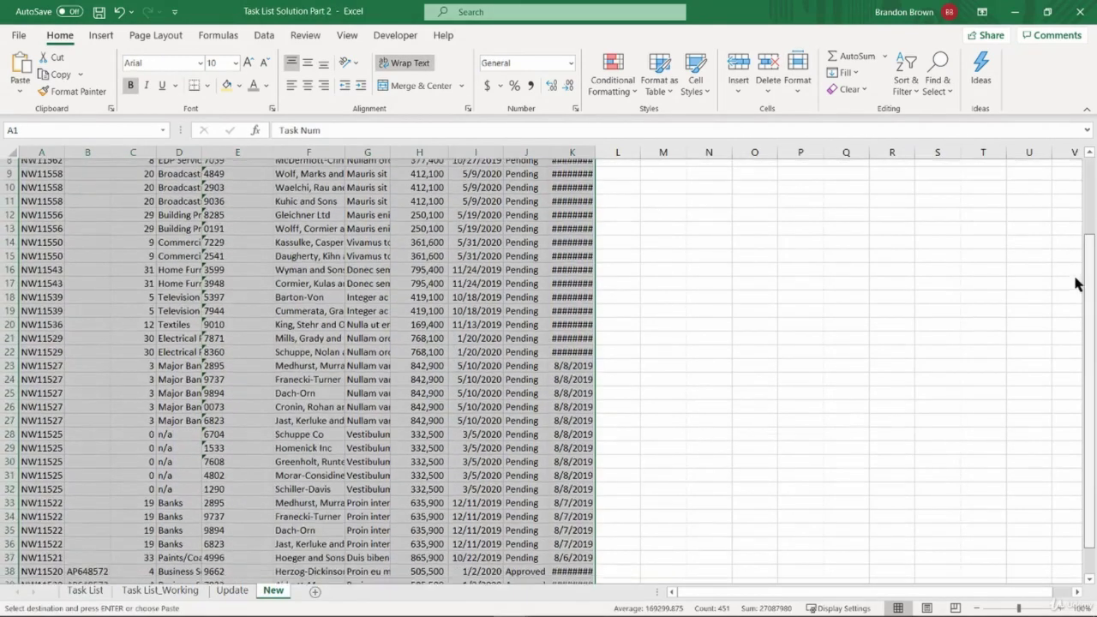
scroll(1062, 463, "up", 3)
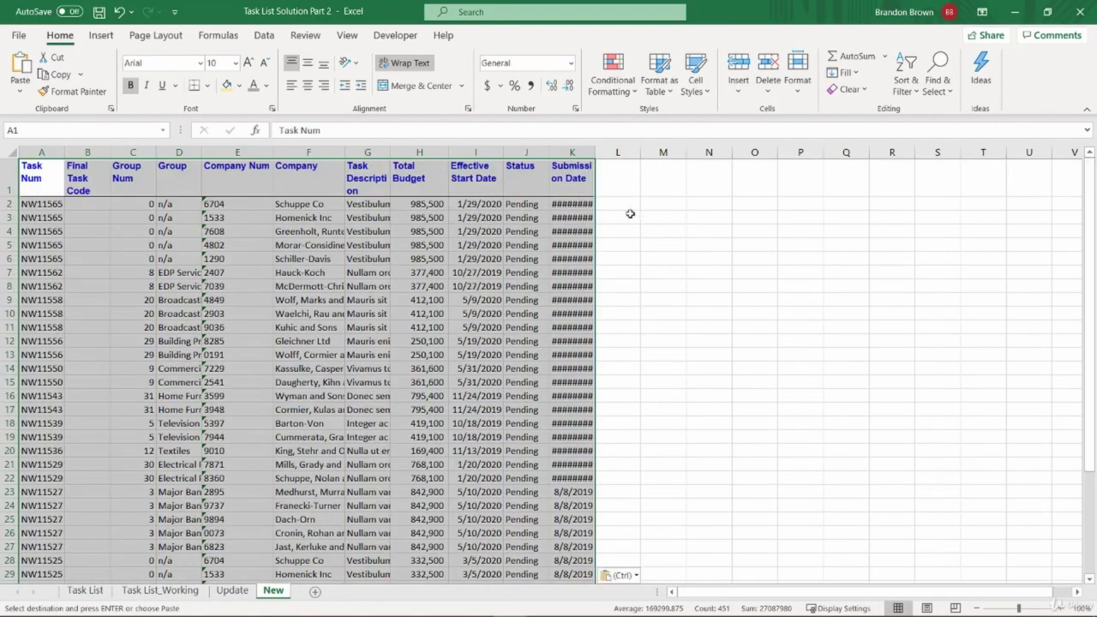
left_click(572, 177)
double_click(589, 151)
key("ctrl+Left")
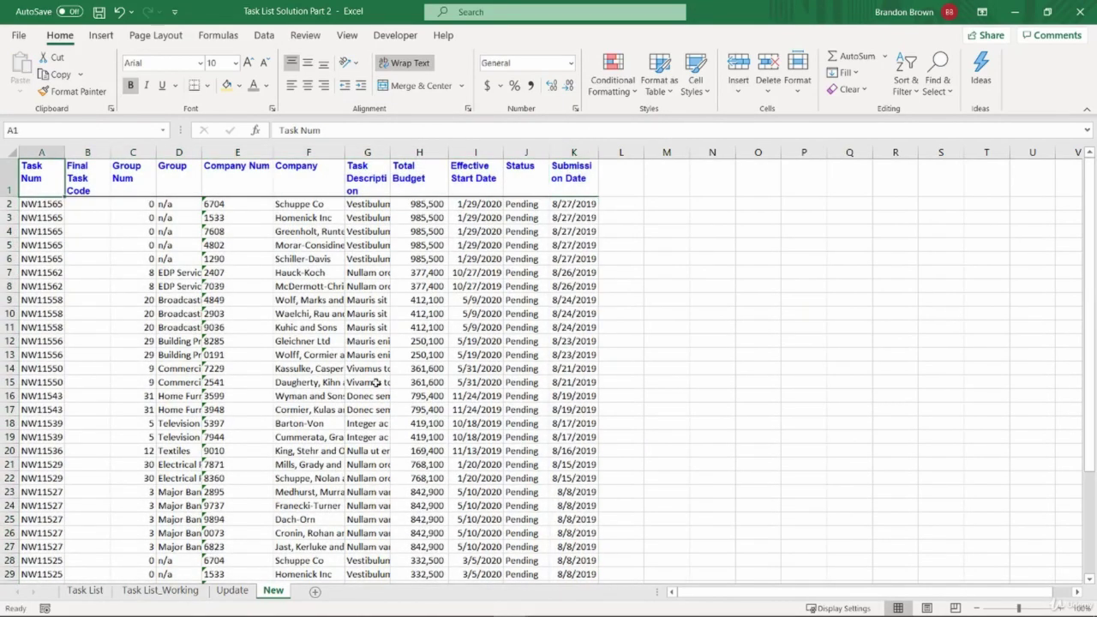
key("Down")
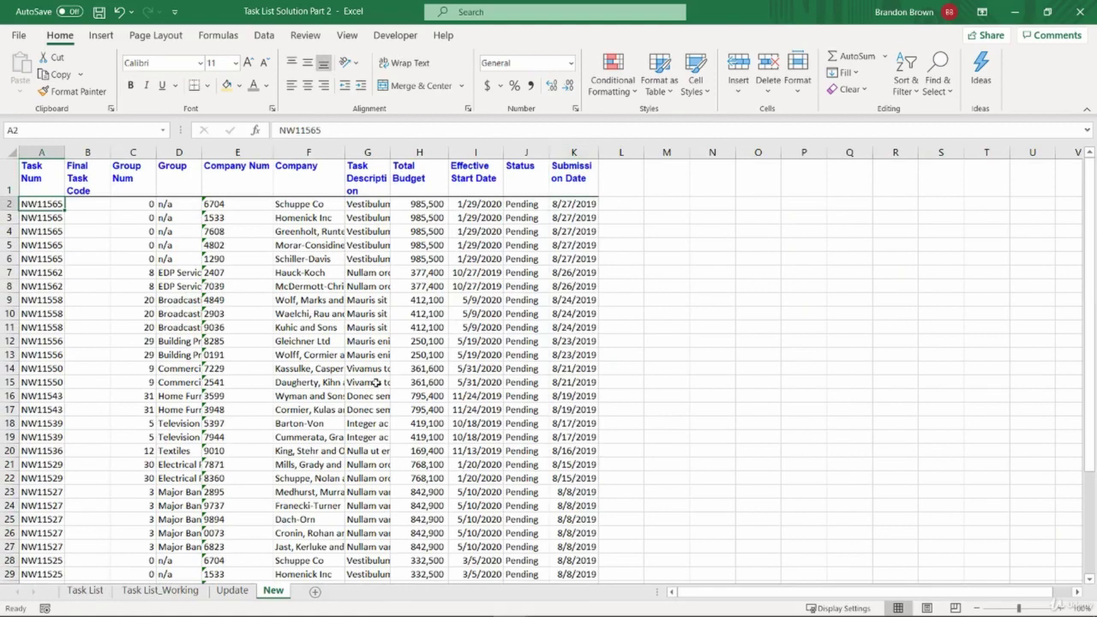
key("shift+space")
key("ctrl+shift+Down")
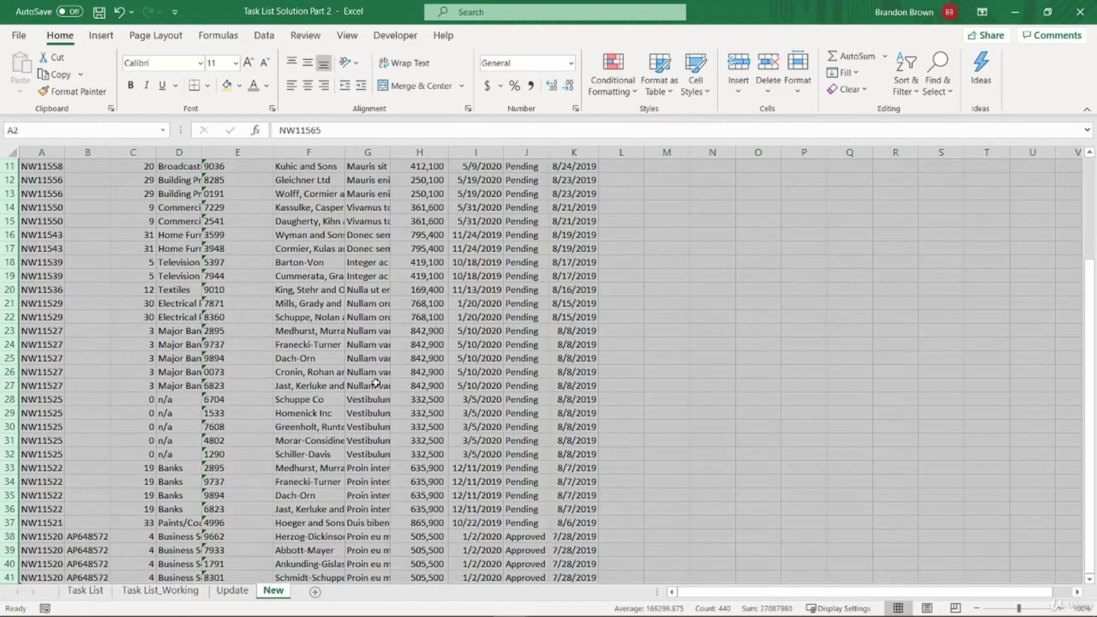
key("ctrl+c")
scroll(376, 384, "down", 2)
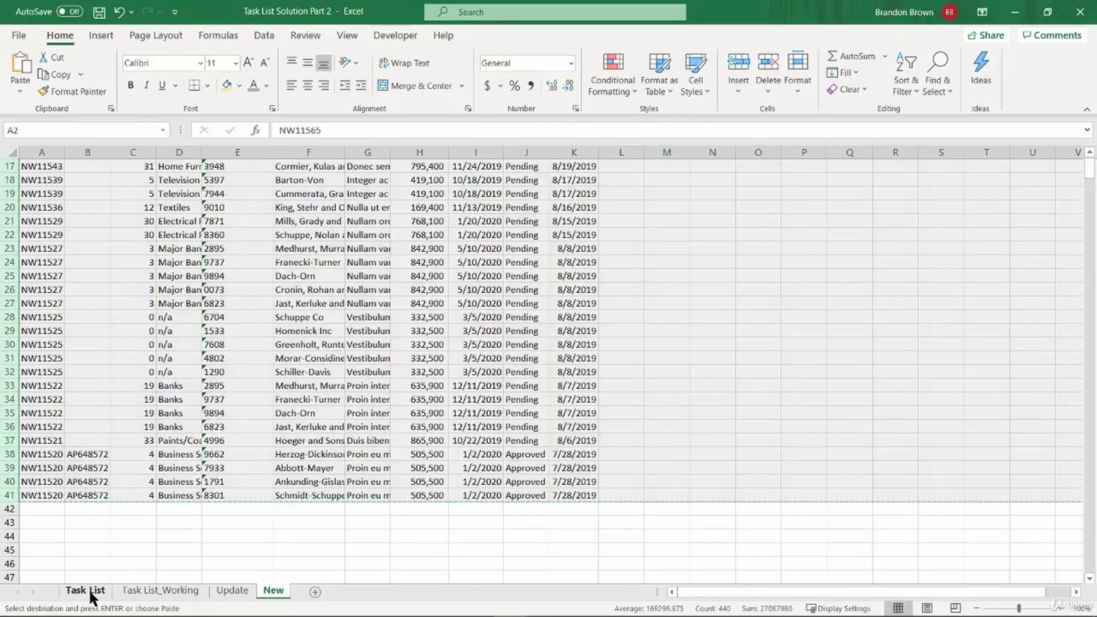
Step: Delete the Update helper columns N through Q from the Task List sheet
left_click(95, 596)
left_click(79, 227)
left_click_drag(789, 154, 966, 152)
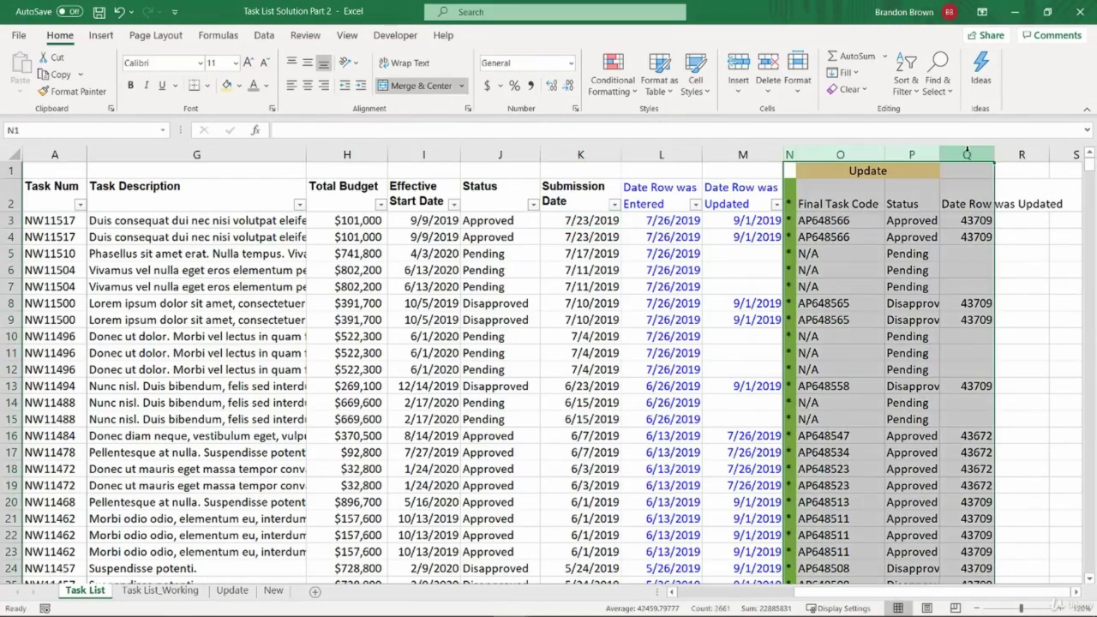
key("Escape")
key("ctrl+minus")
key("Left")
key("Down")
key("ctrl+Left")
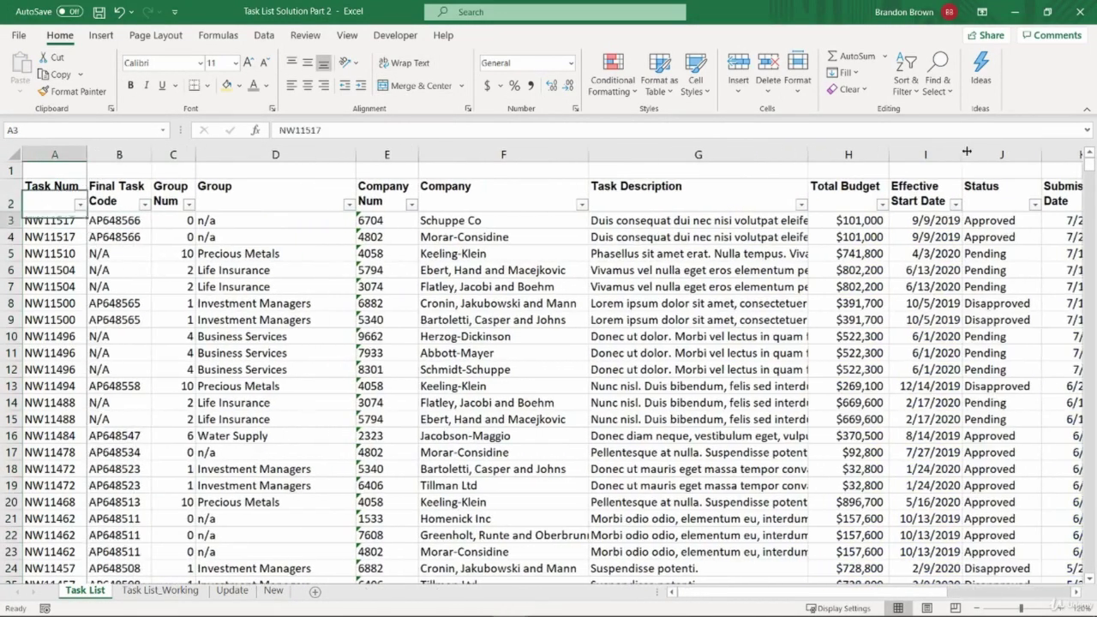
key("Up")
key("Right")
key("ctrl+Right")
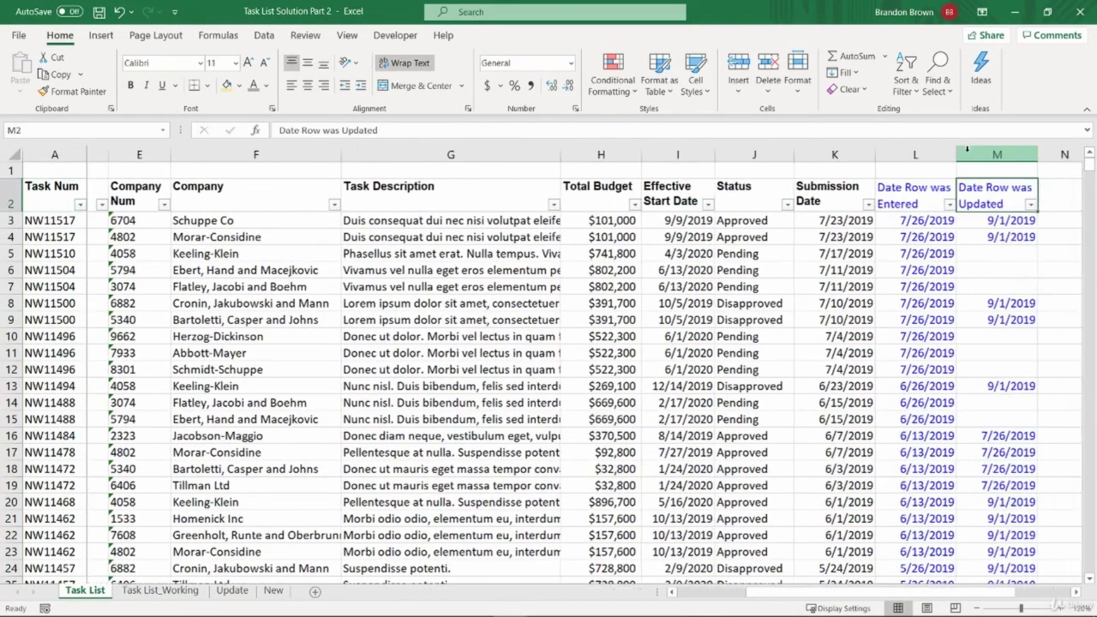
key("Right")
key("Right")
key("Right")
key("Left")
key("Left")
key("Left")
key("ctrl+Left")
key("Right")
key("Down")
key("Left")
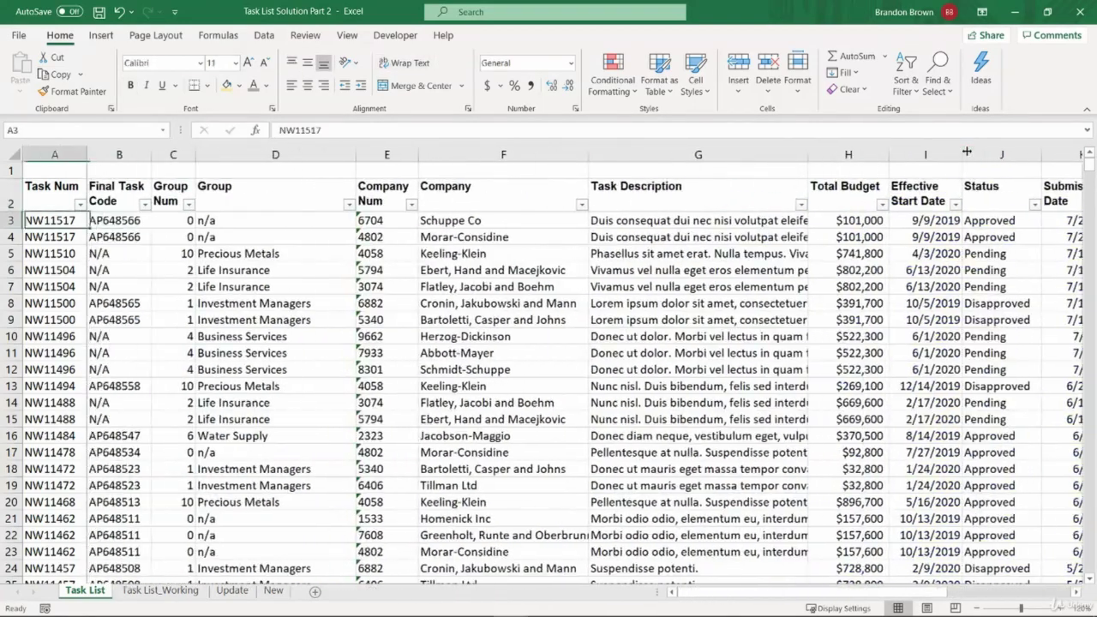
key("Up")
key("Right")
key("Down")
key("Left")
key("Right")
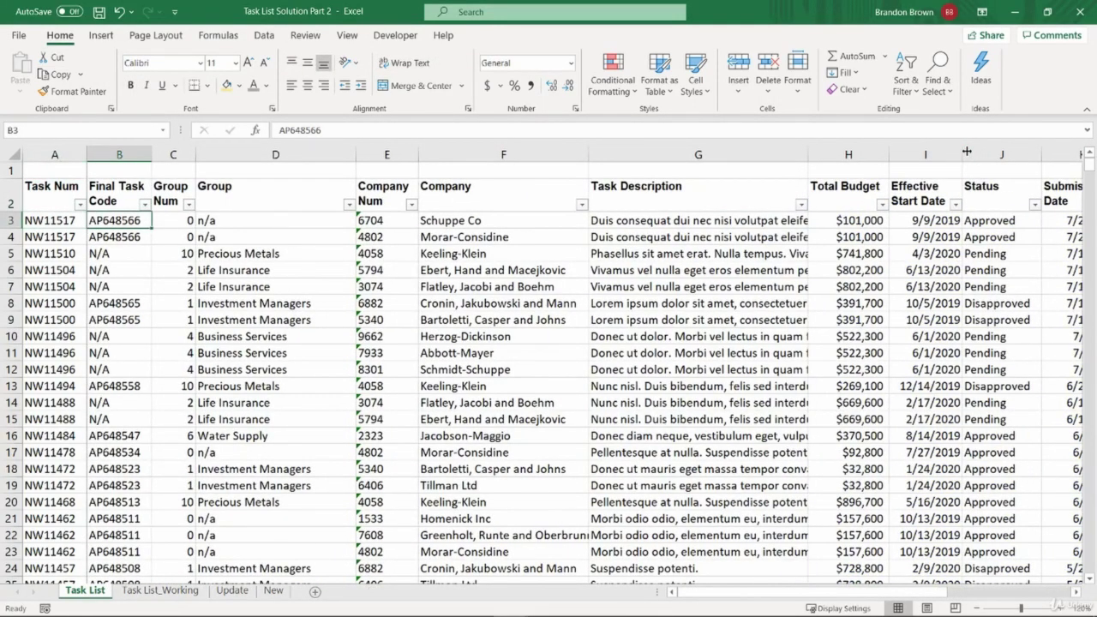
Step: Copy the new task rows 2 to 41 from the New sheet and insert them above row 3 of the Task List sheet
left_click(274, 590)
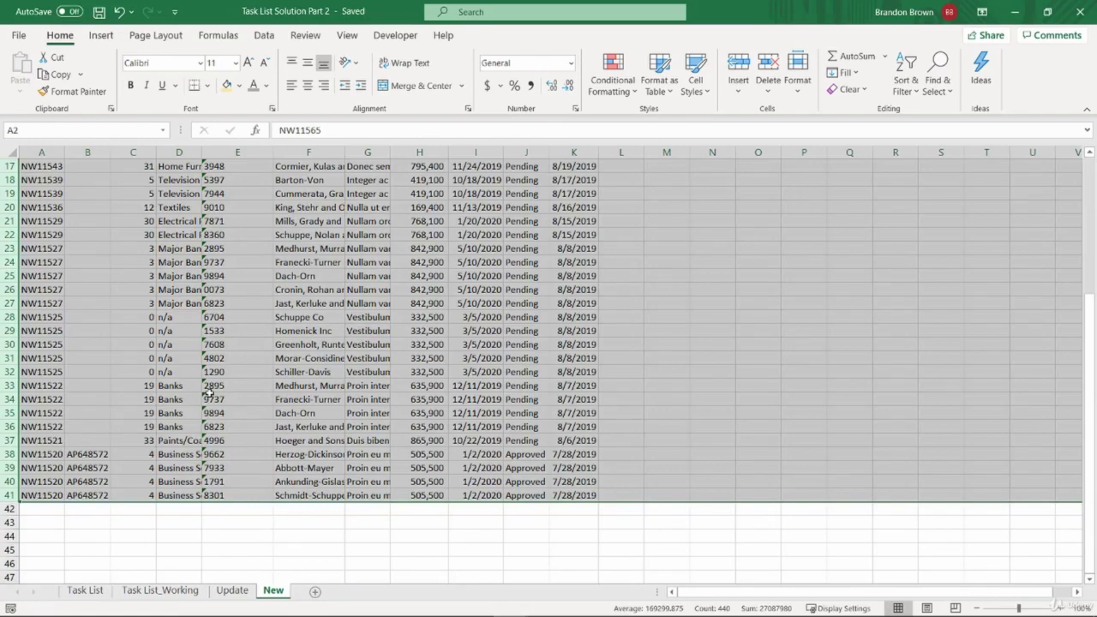
key("ctrl+c")
left_click(96, 591)
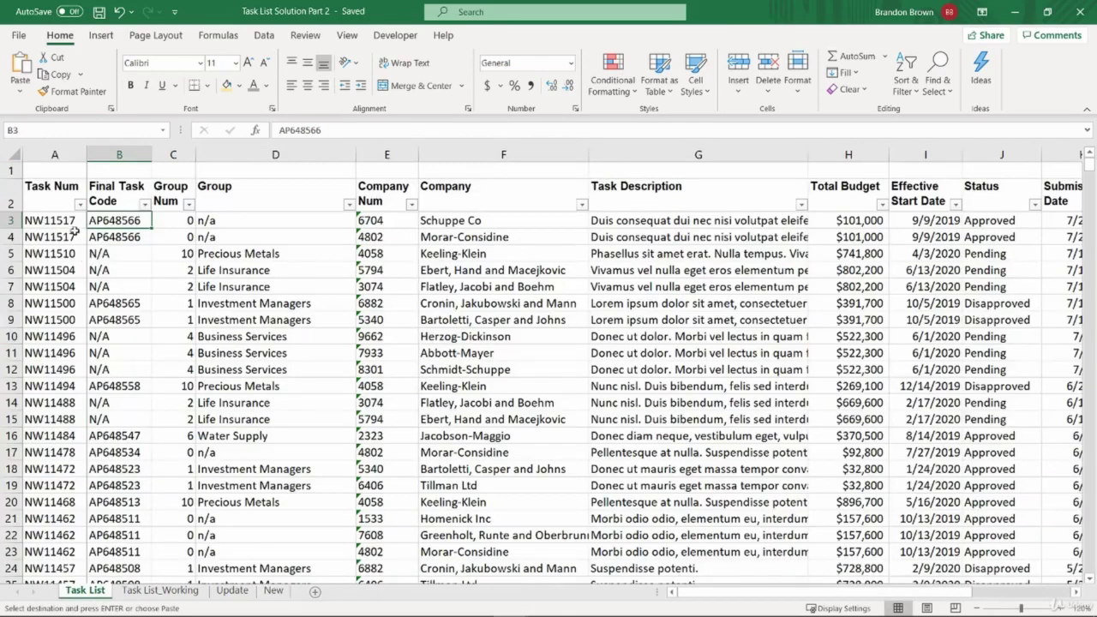
left_click(81, 221)
key("shift+space")
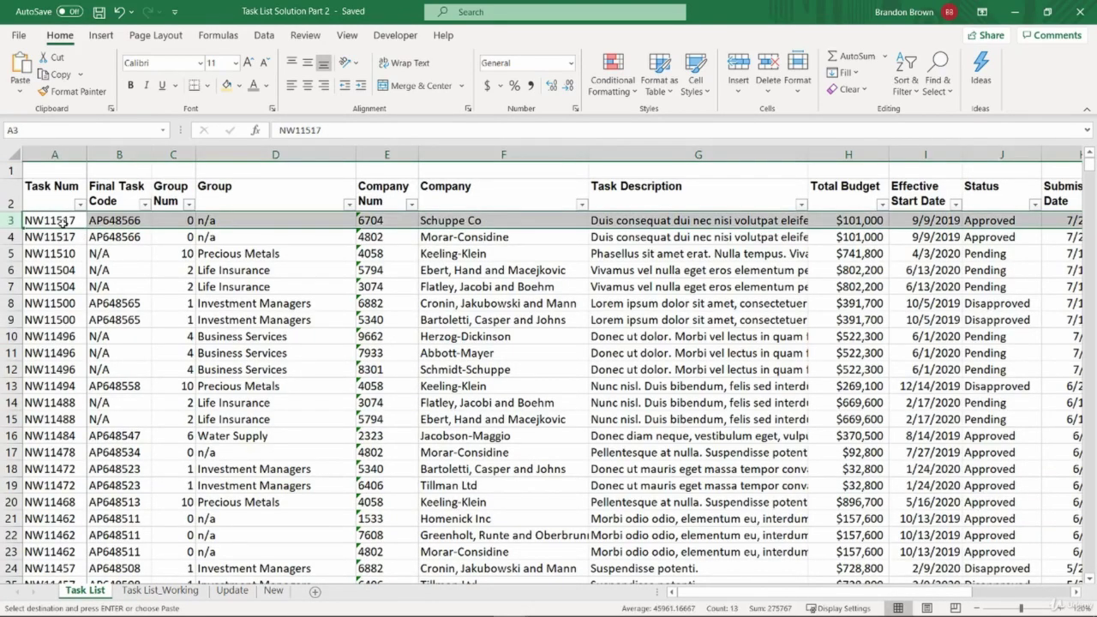
key("ctrl+v")
Step: Copy only the formatting of the existing task row A43:M43 onto the inserted rows 3 to 42 of the Task List
scroll(520, 415, "down", 10)
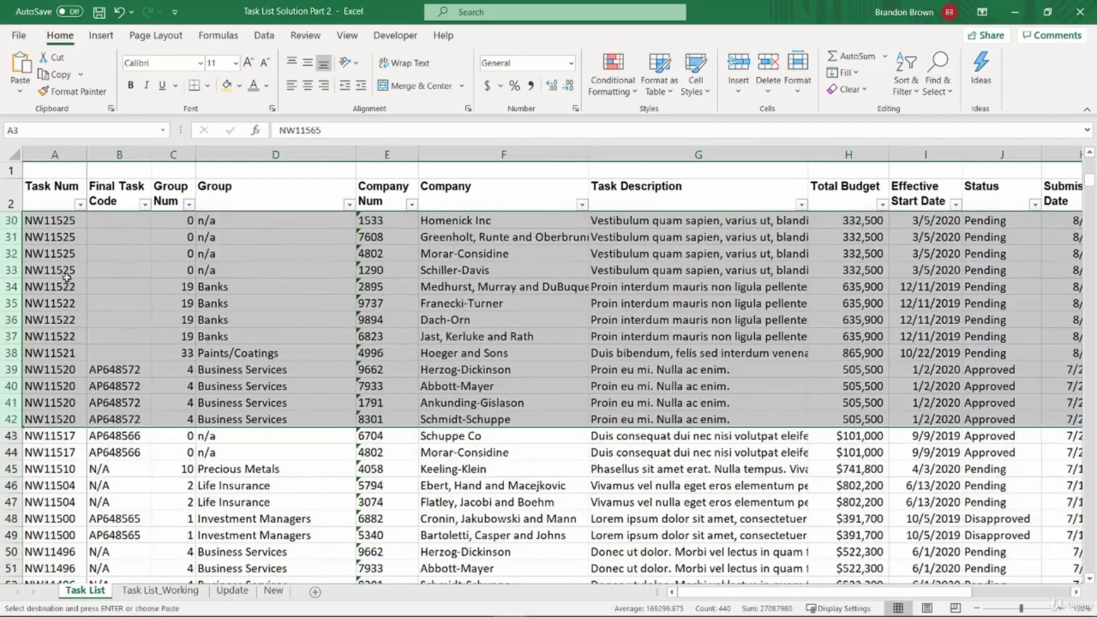
scroll(520, 416, "up", 3)
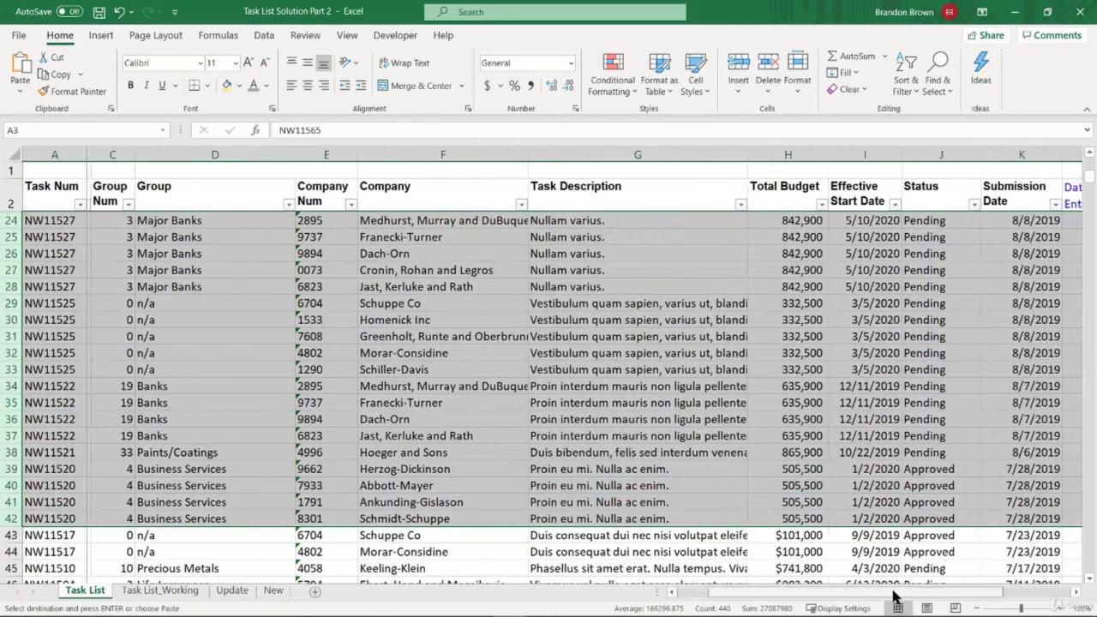
scroll(968, 593, "right", 3)
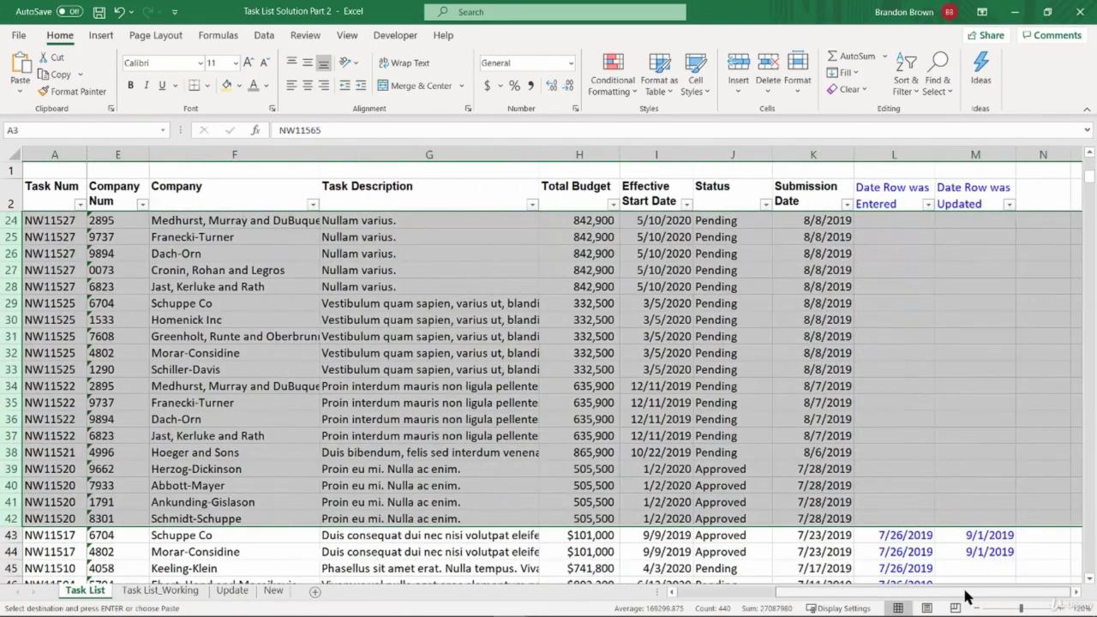
left_click(976, 535)
left_click(64, 535, "shift")
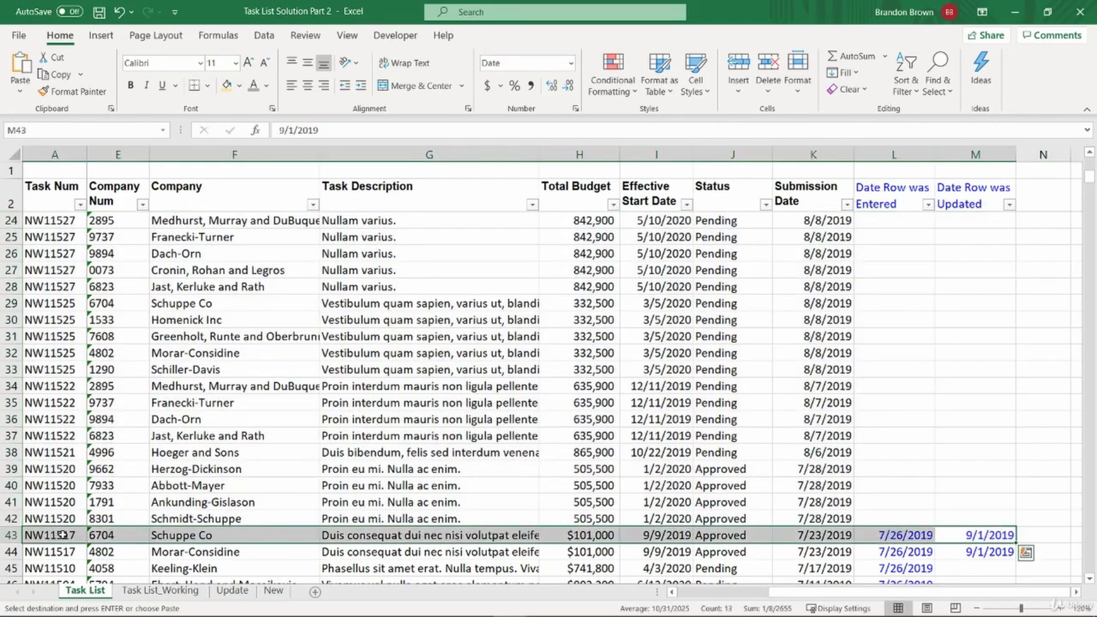
key("ctrl+c")
left_click(39, 201, "shift")
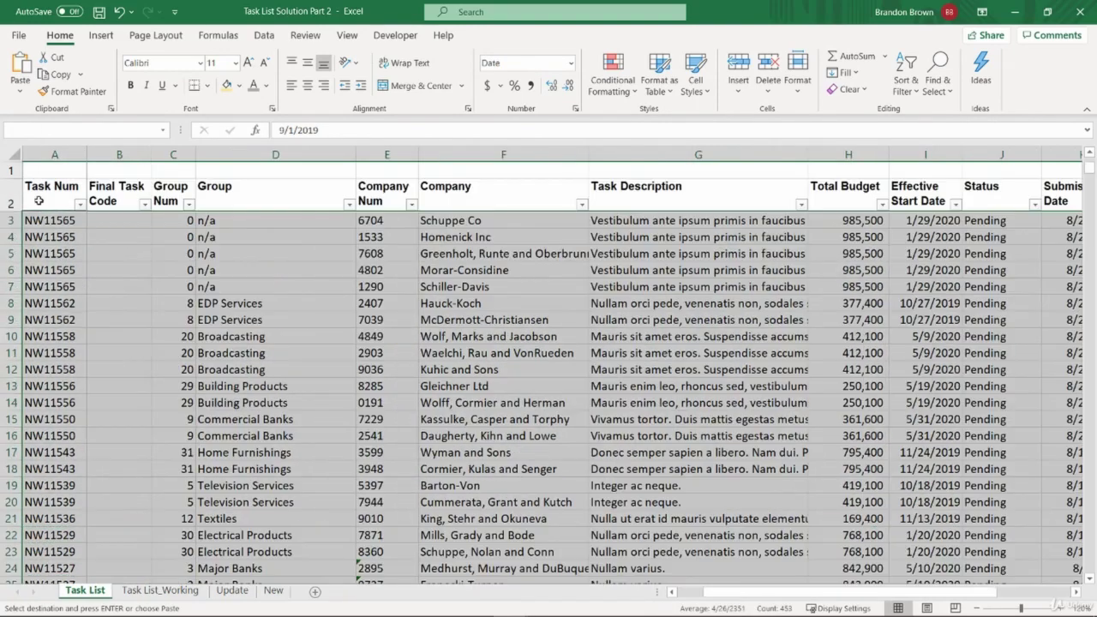
key("ctrl+alt+v")
key("t")
key("Return")
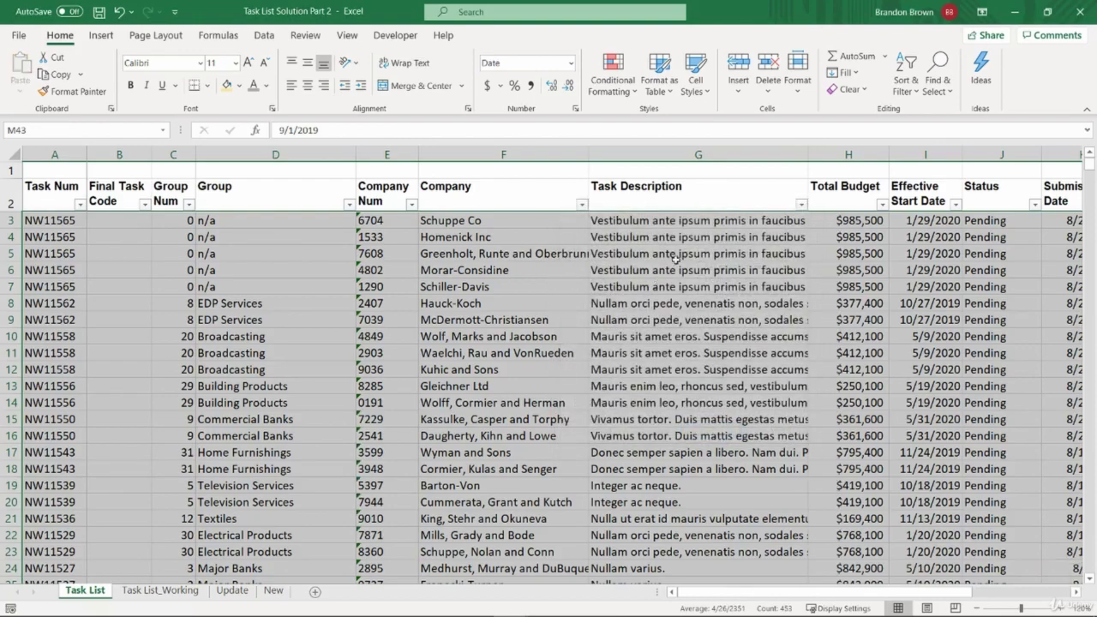
left_click(906, 239)
left_click_drag(875, 256, 868, 453)
left_click(867, 454)
Step: Fill Date Row was Entered for the inserted rows L3:L42 with 9/1/2019, copied from M43
scroll(866, 458, "down", 6)
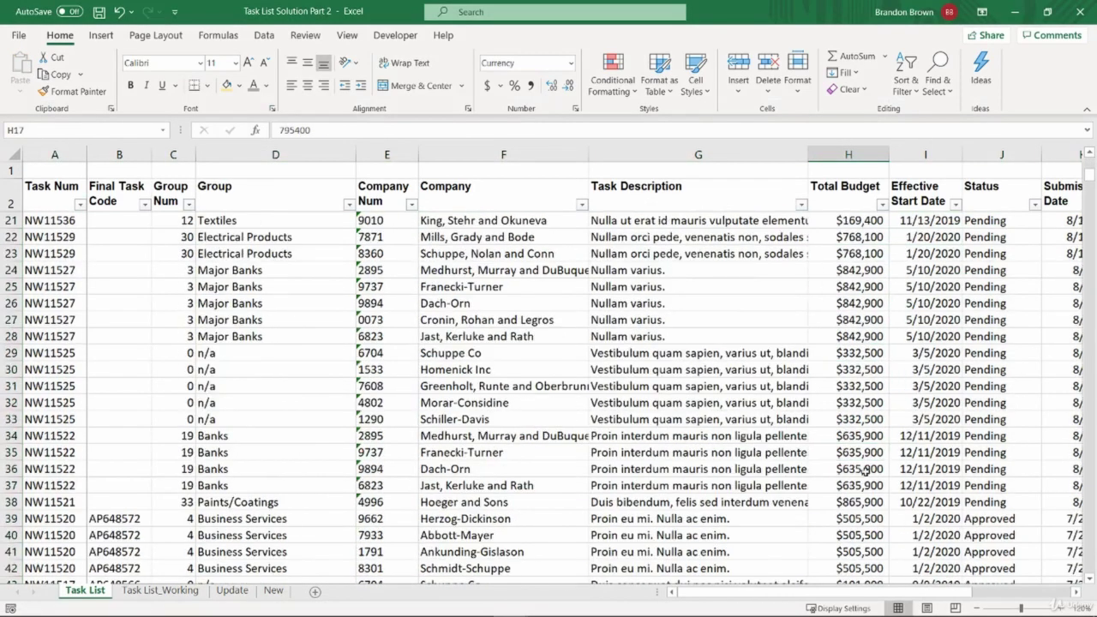
scroll(865, 469, "up", 3)
scroll(900, 479, "right", 3)
scroll(932, 490, "down", 7)
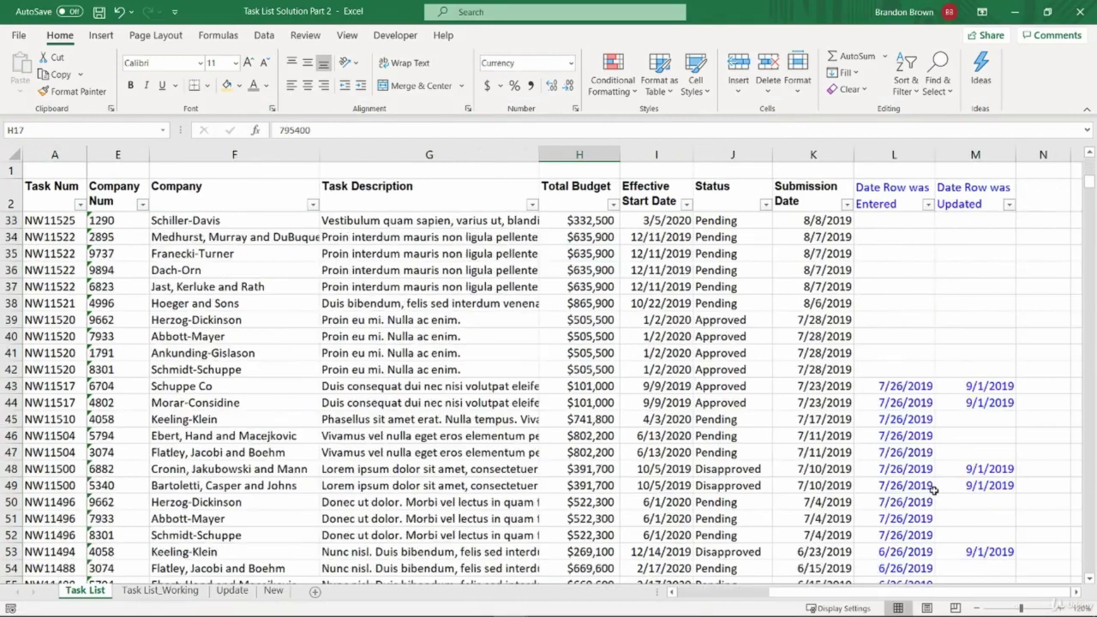
left_click(971, 385)
key("ctrl+c")
left_click(898, 368)
key("ctrl+shift+Up")
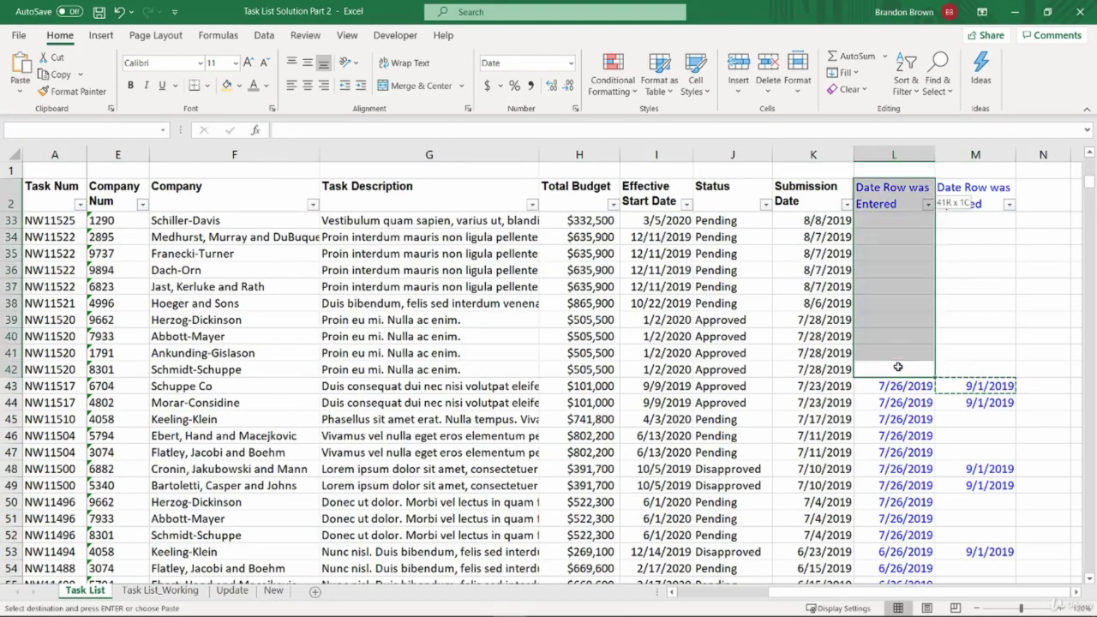
key("Return")
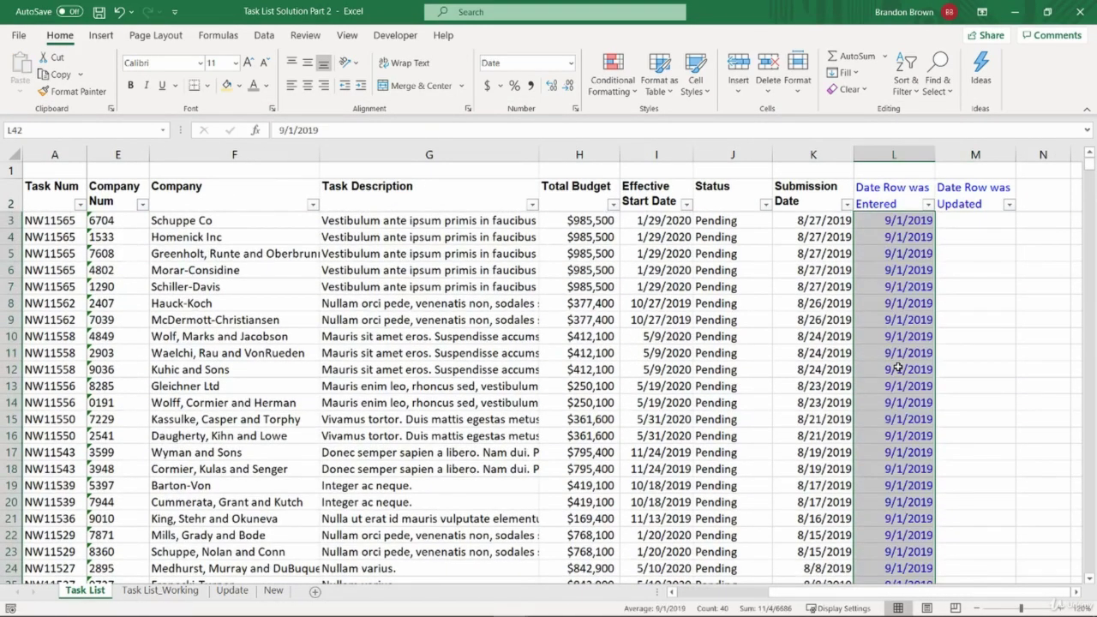
Step: Check the entry dates down to where the inserted rows meet the existing ones, and return to the first task row
left_click(897, 368)
scroll(891, 377, "down", 9)
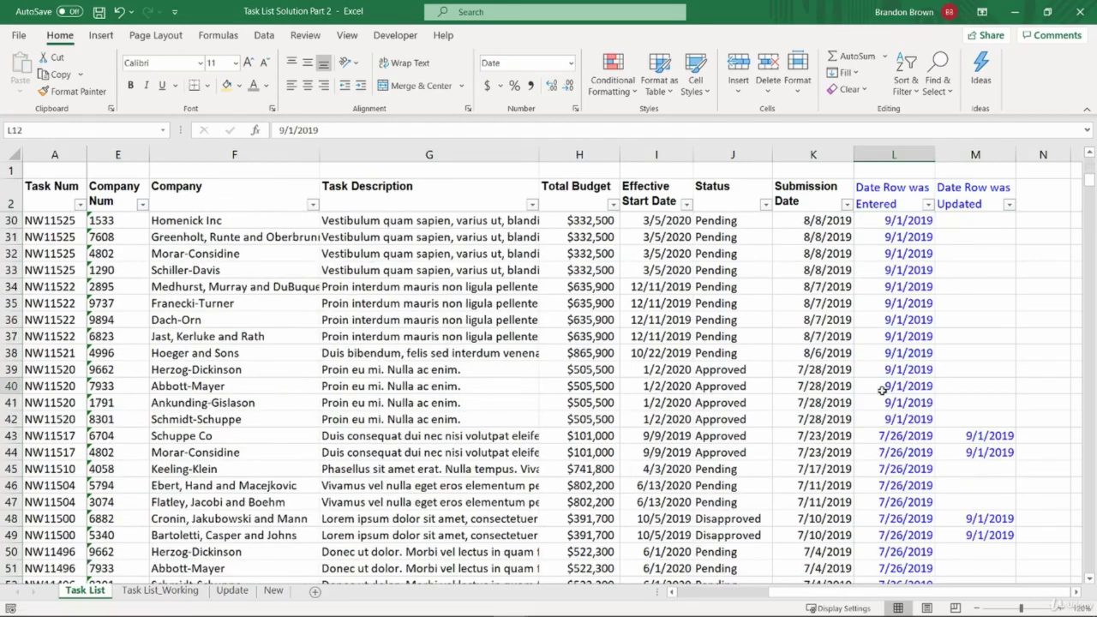
left_click(882, 389)
key("ctrl+Up")
key("Down")
key("Up")
key("ctrl+Left")
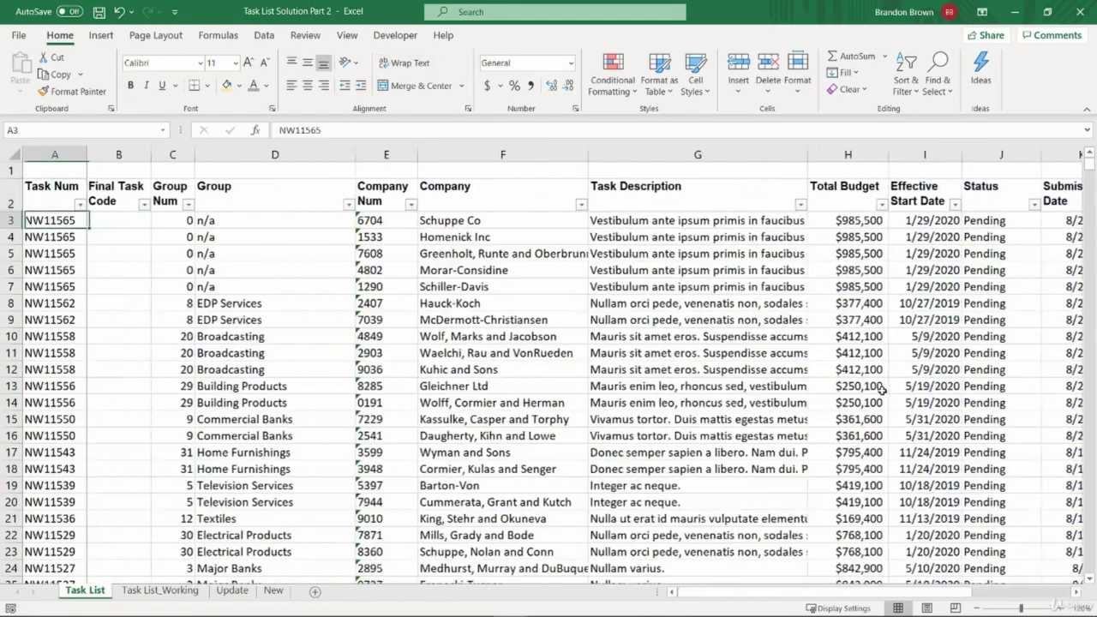
key("Up")
key("Down")
key("Right")
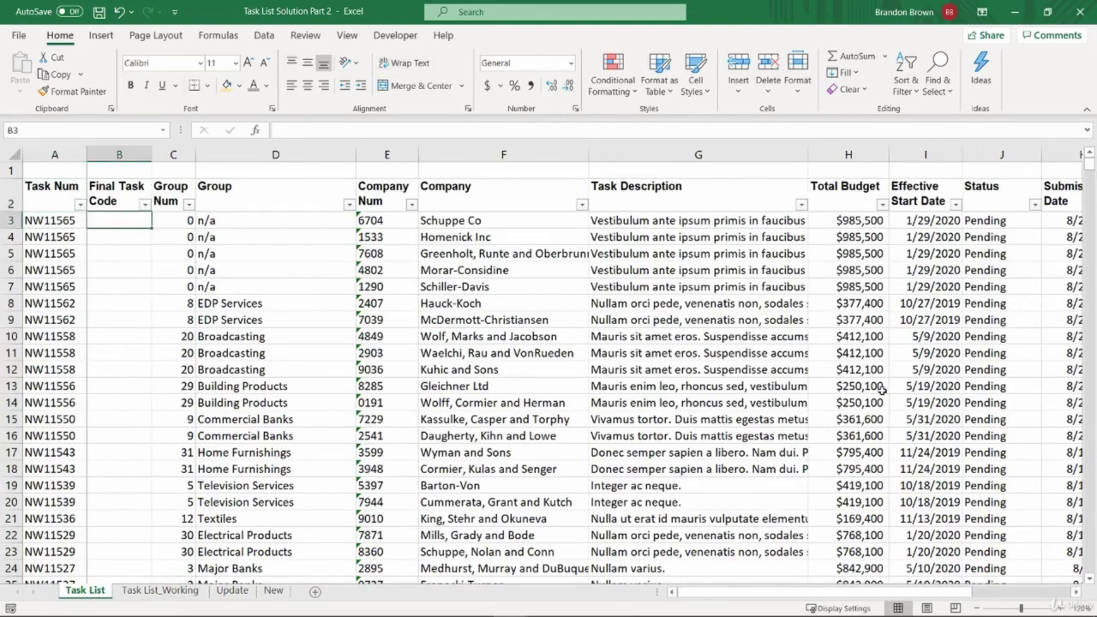
Step: Color the Task List sheet tab purple
right_click(85, 590)
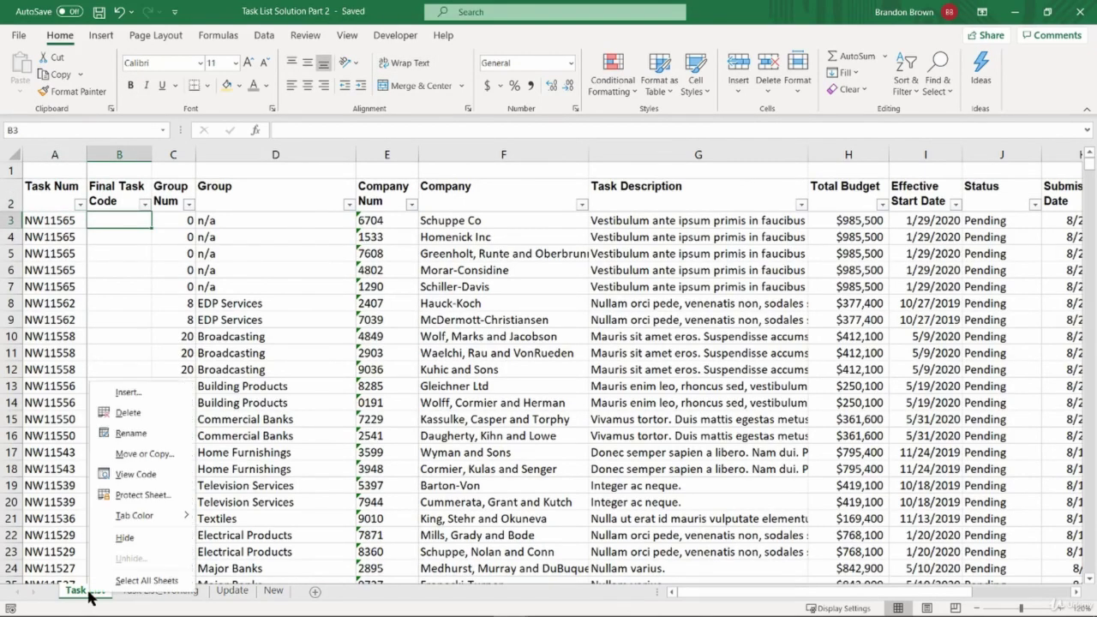
mouse_move(172, 515)
left_click(303, 519)
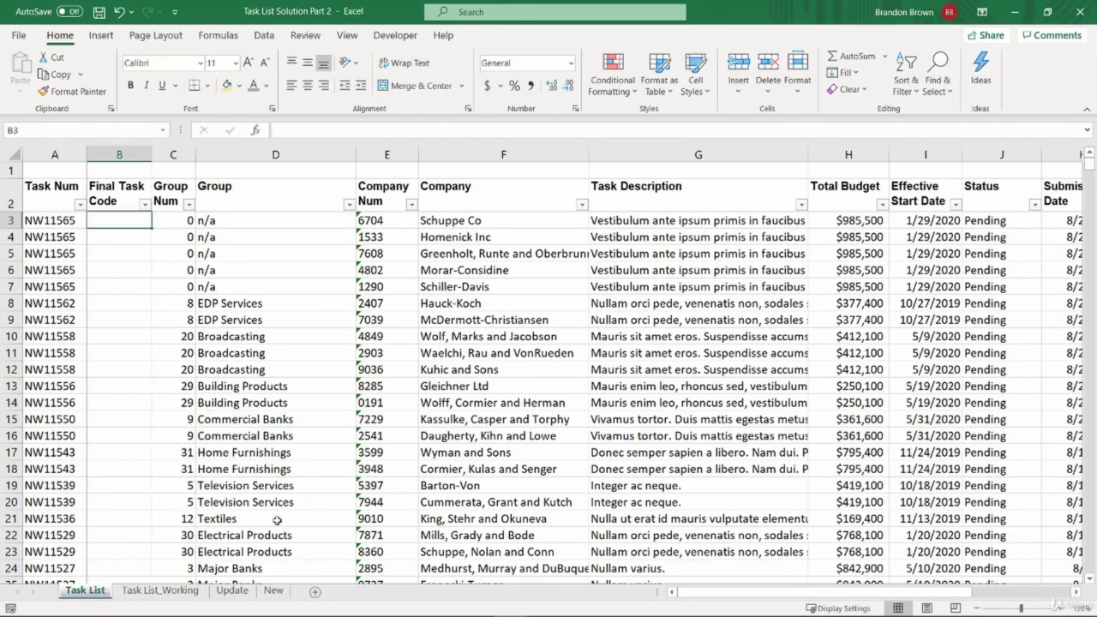
Step: Insert a blank sheet before Task List_Working and name it "> Working >"
left_click(181, 591)
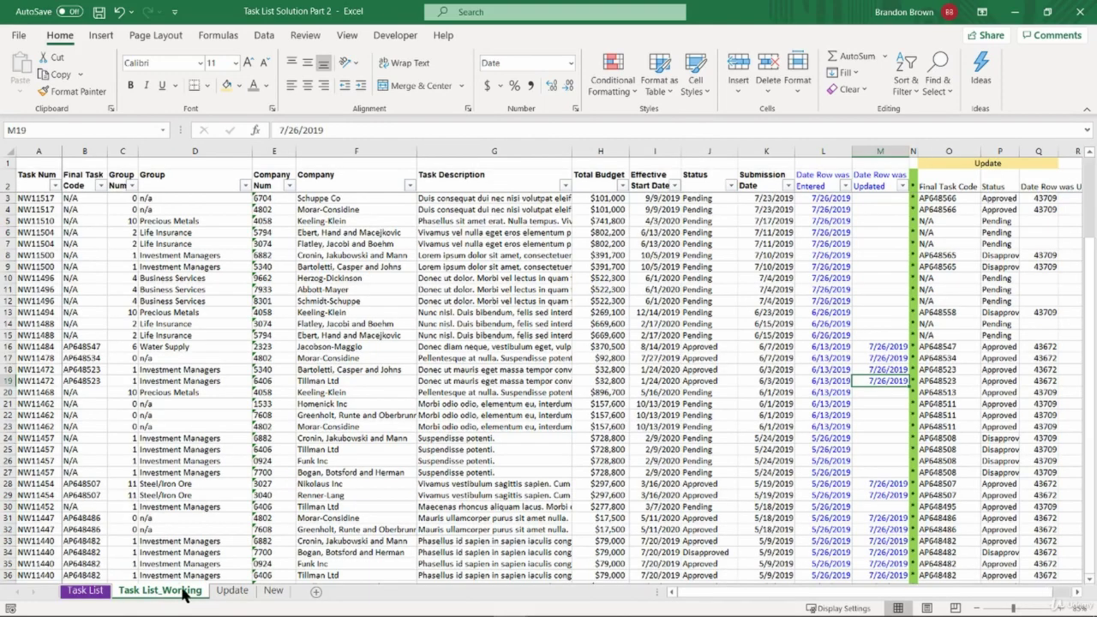
key("shift+F11")
key("alt+h")
type("or> W")
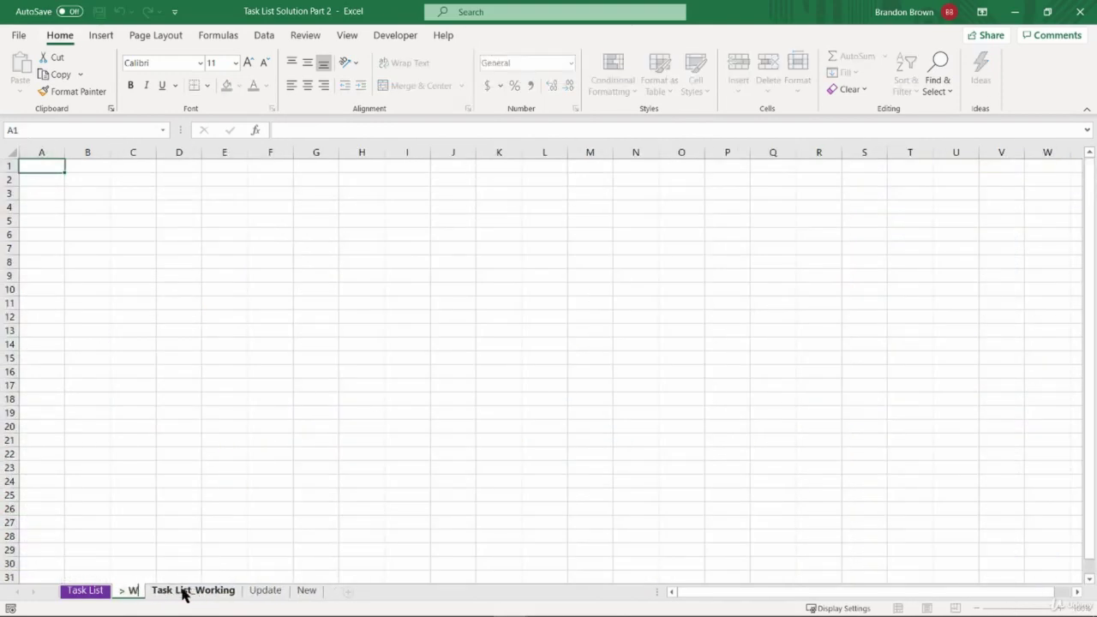
type("orking >")
key("Return")
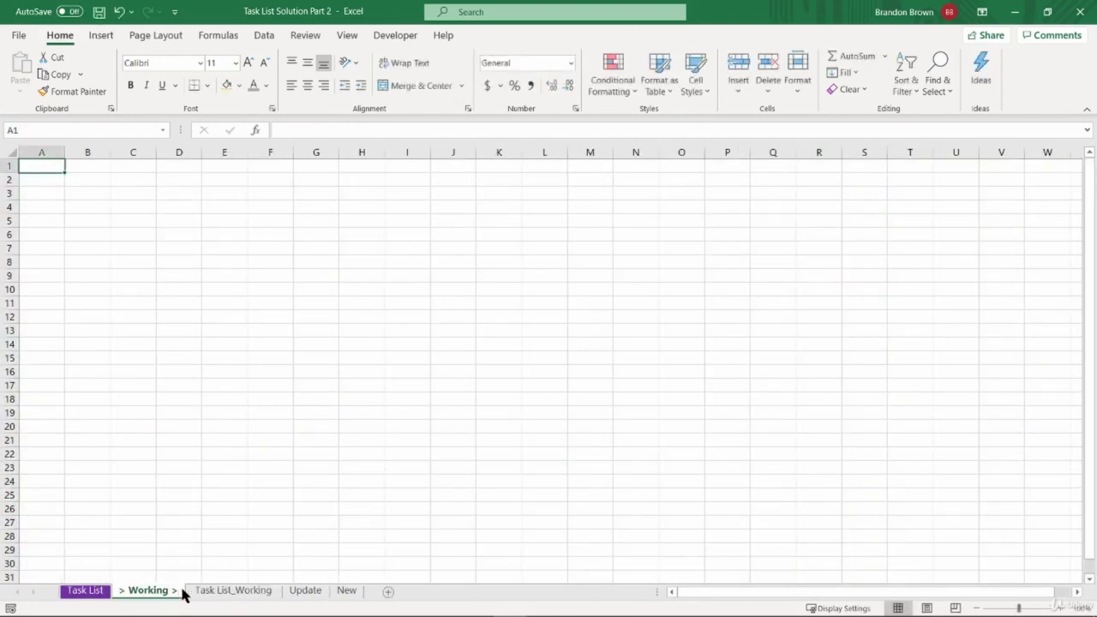